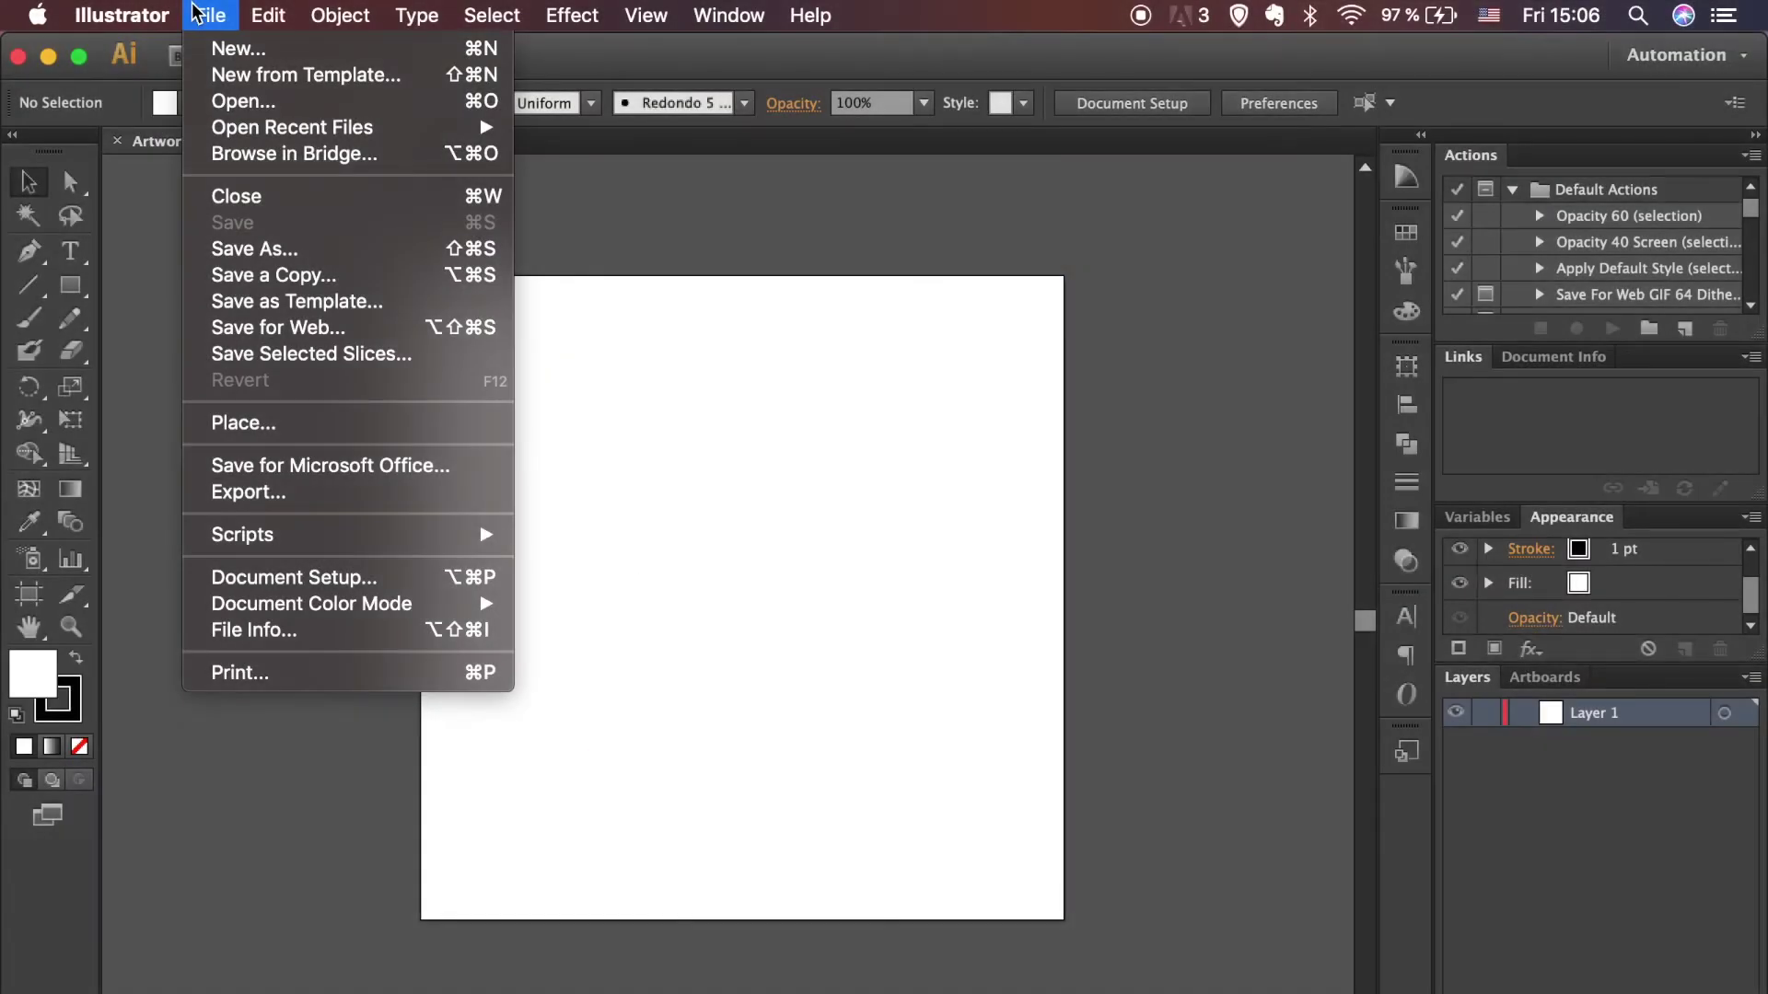
Step: Place 1.JPG as a linked image and scale it down to fit the artboard
click(276, 424)
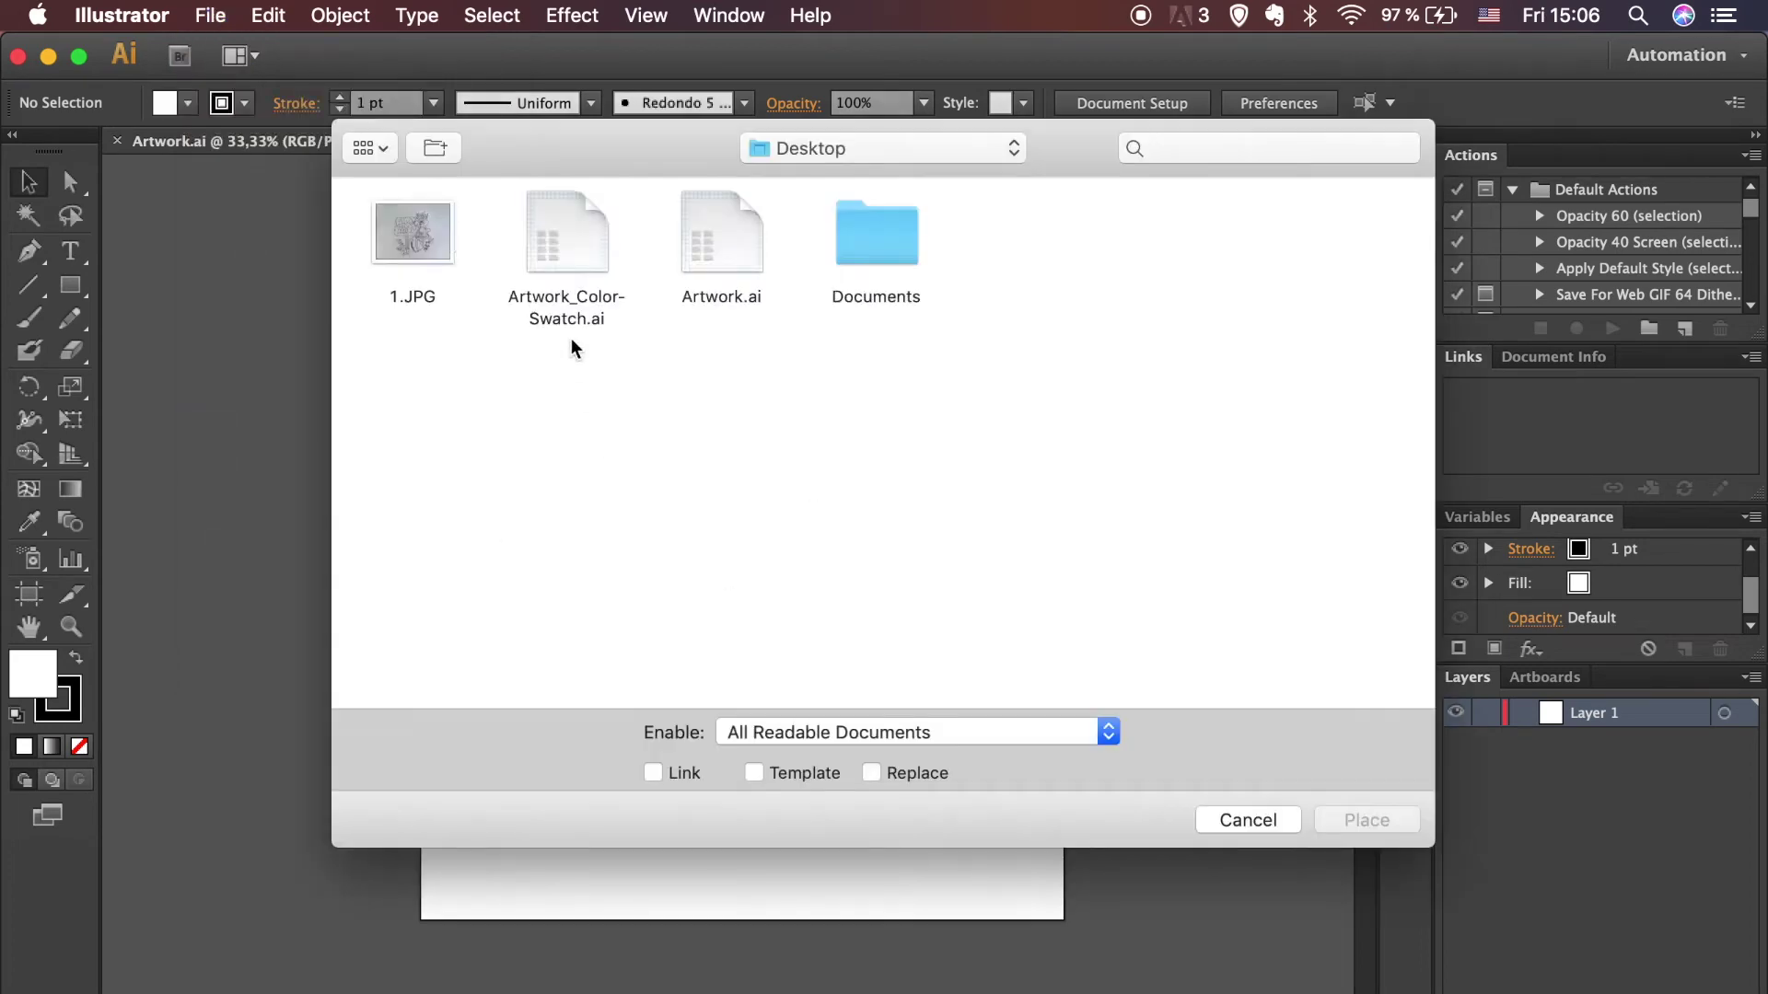
click(413, 233)
click(653, 773)
click(1366, 819)
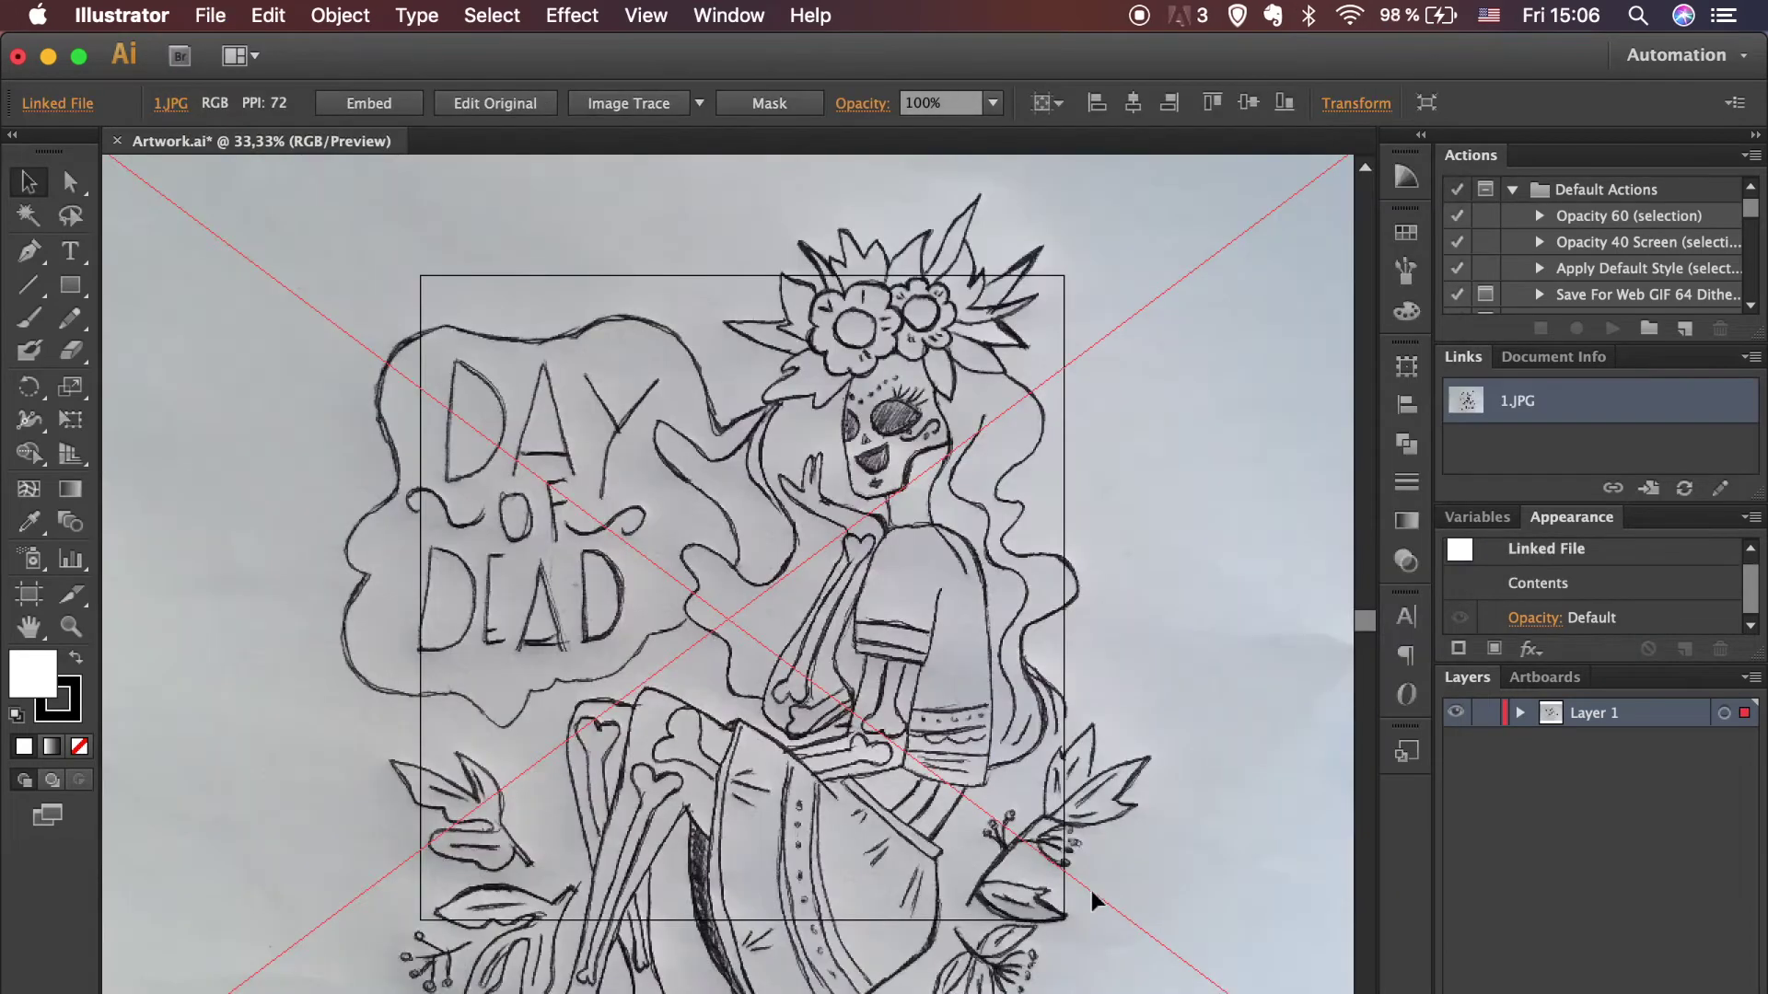
drag(1290, 990, 1066, 872)
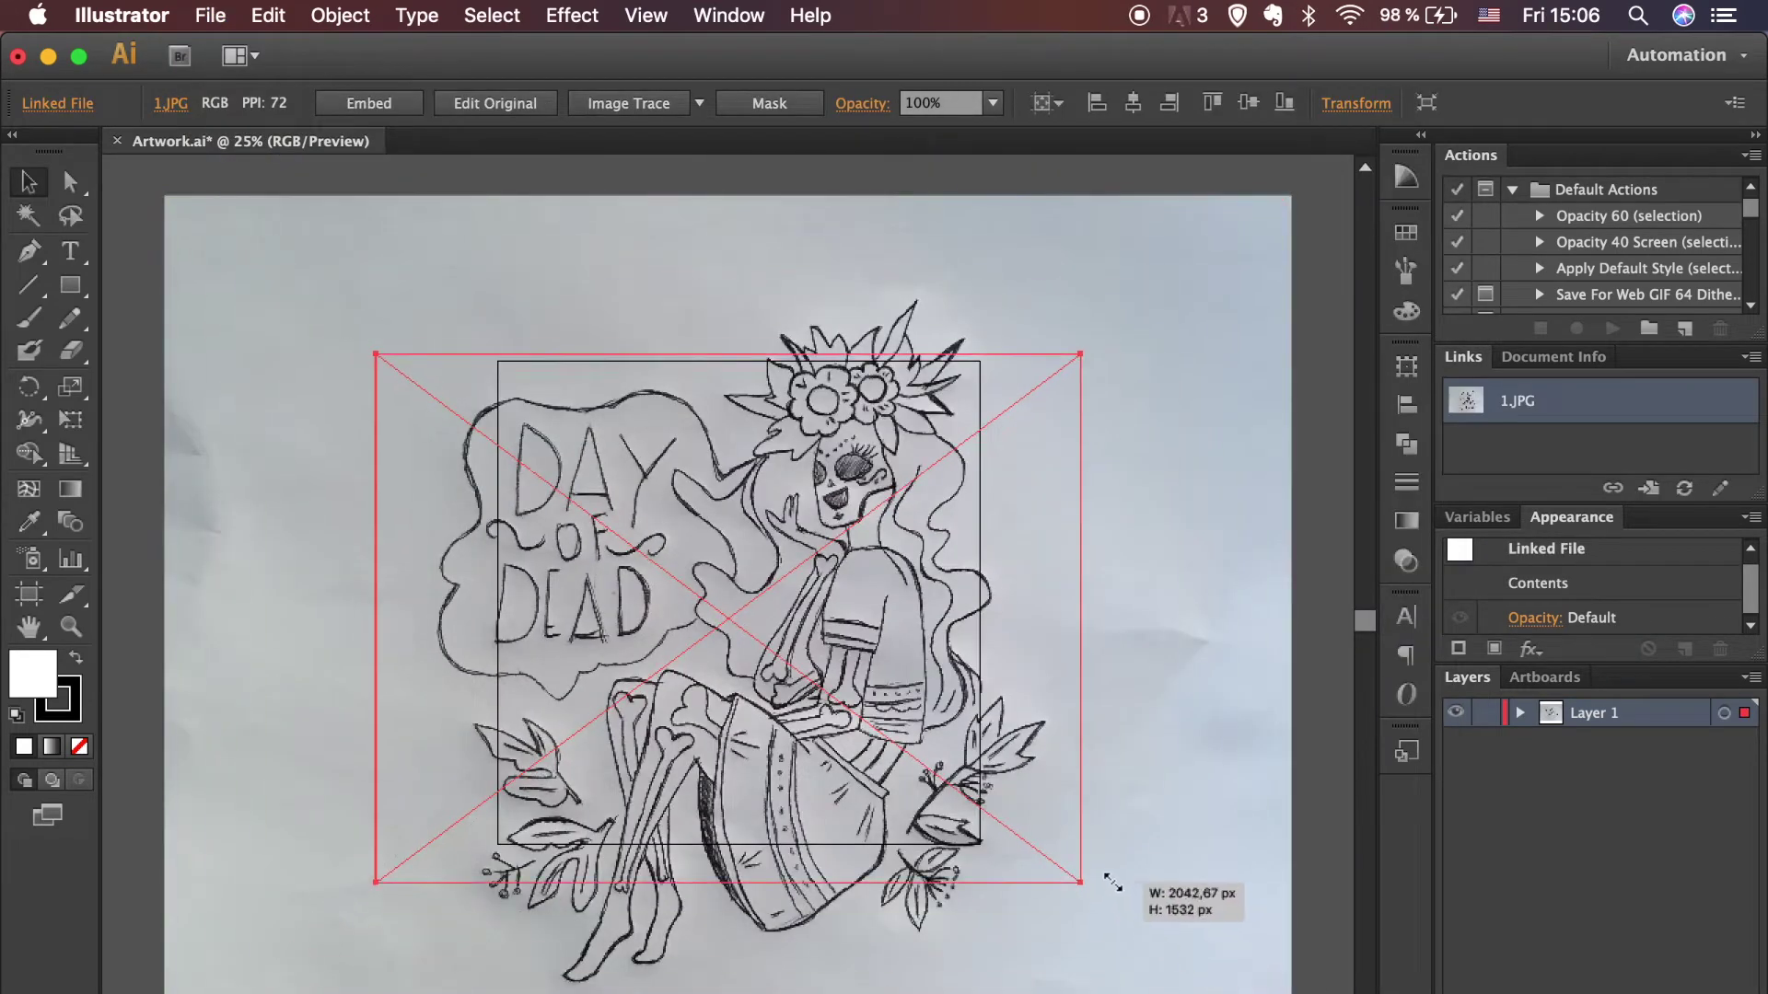
key(Up)
key(Up)
key(Up)
key(Up)
key(Up)
key(Up)
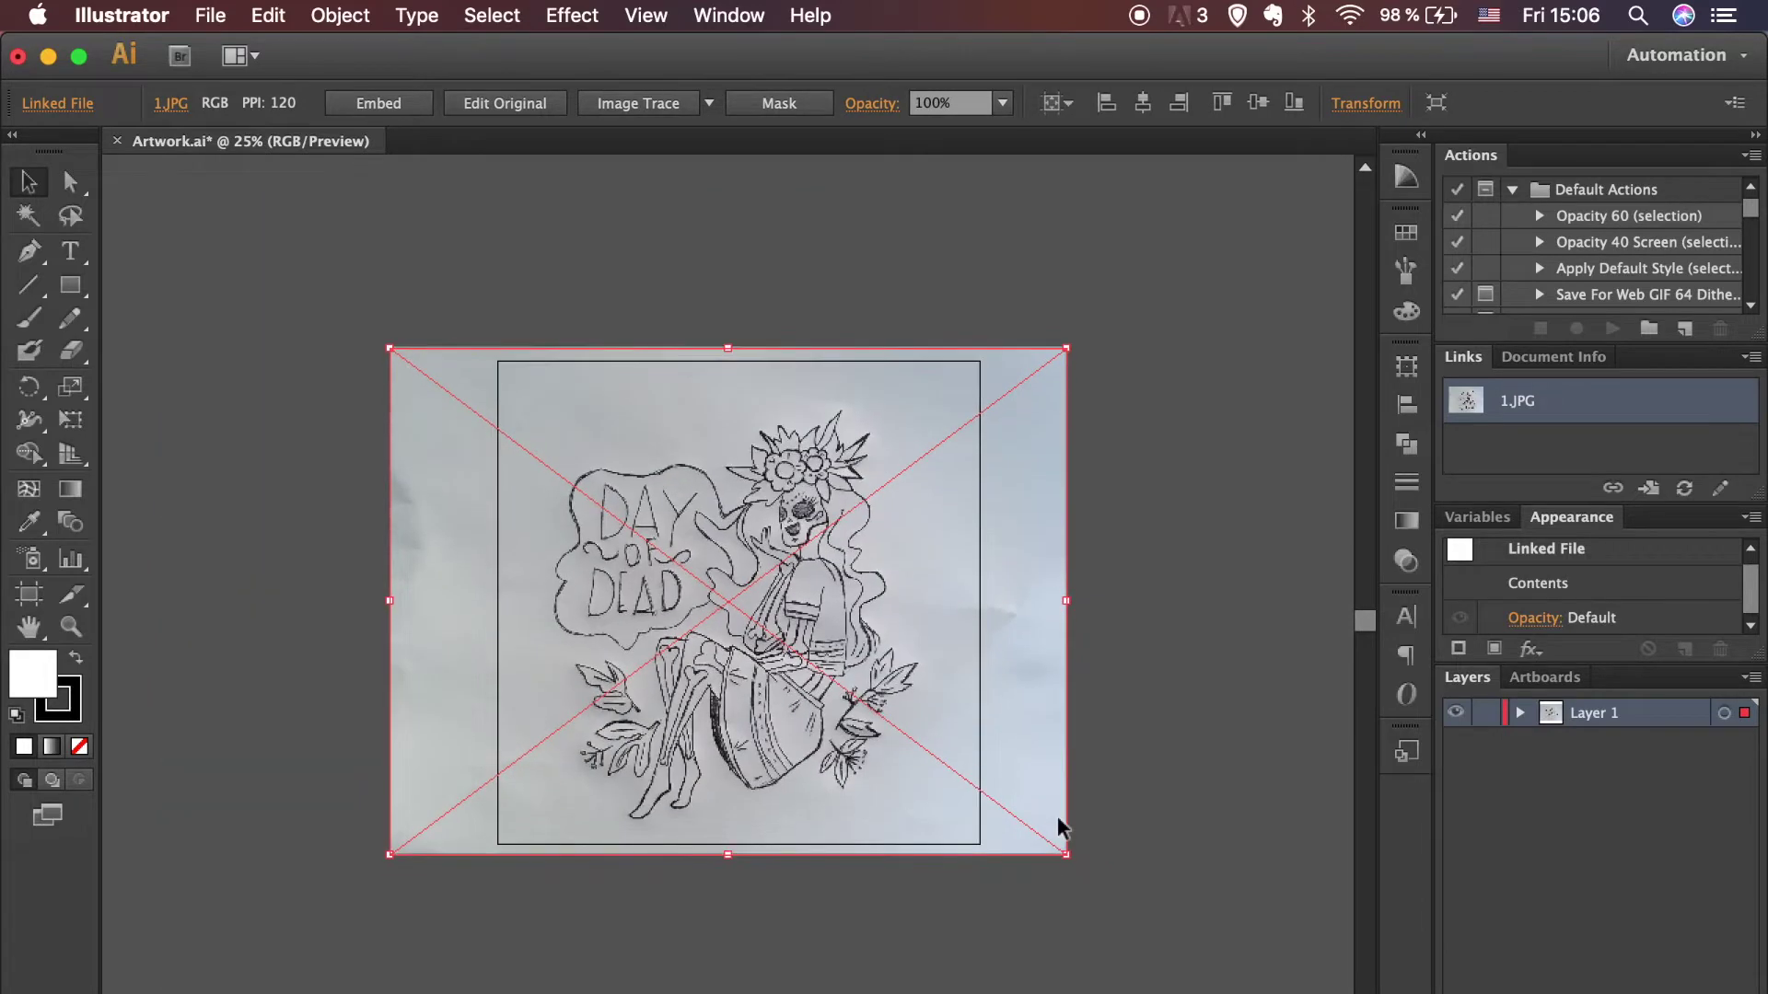
Step: Lock the sketch in the Layers panel and set the Pen stroke colour to red
click(1521, 713)
click(1486, 742)
scroll(752, 584, up, 3)
key(p)
double_click(55, 698)
click(1339, 582)
click(1645, 604)
Step: Set the fill to None, keeping the red stroke
key(slash)
key(F6)
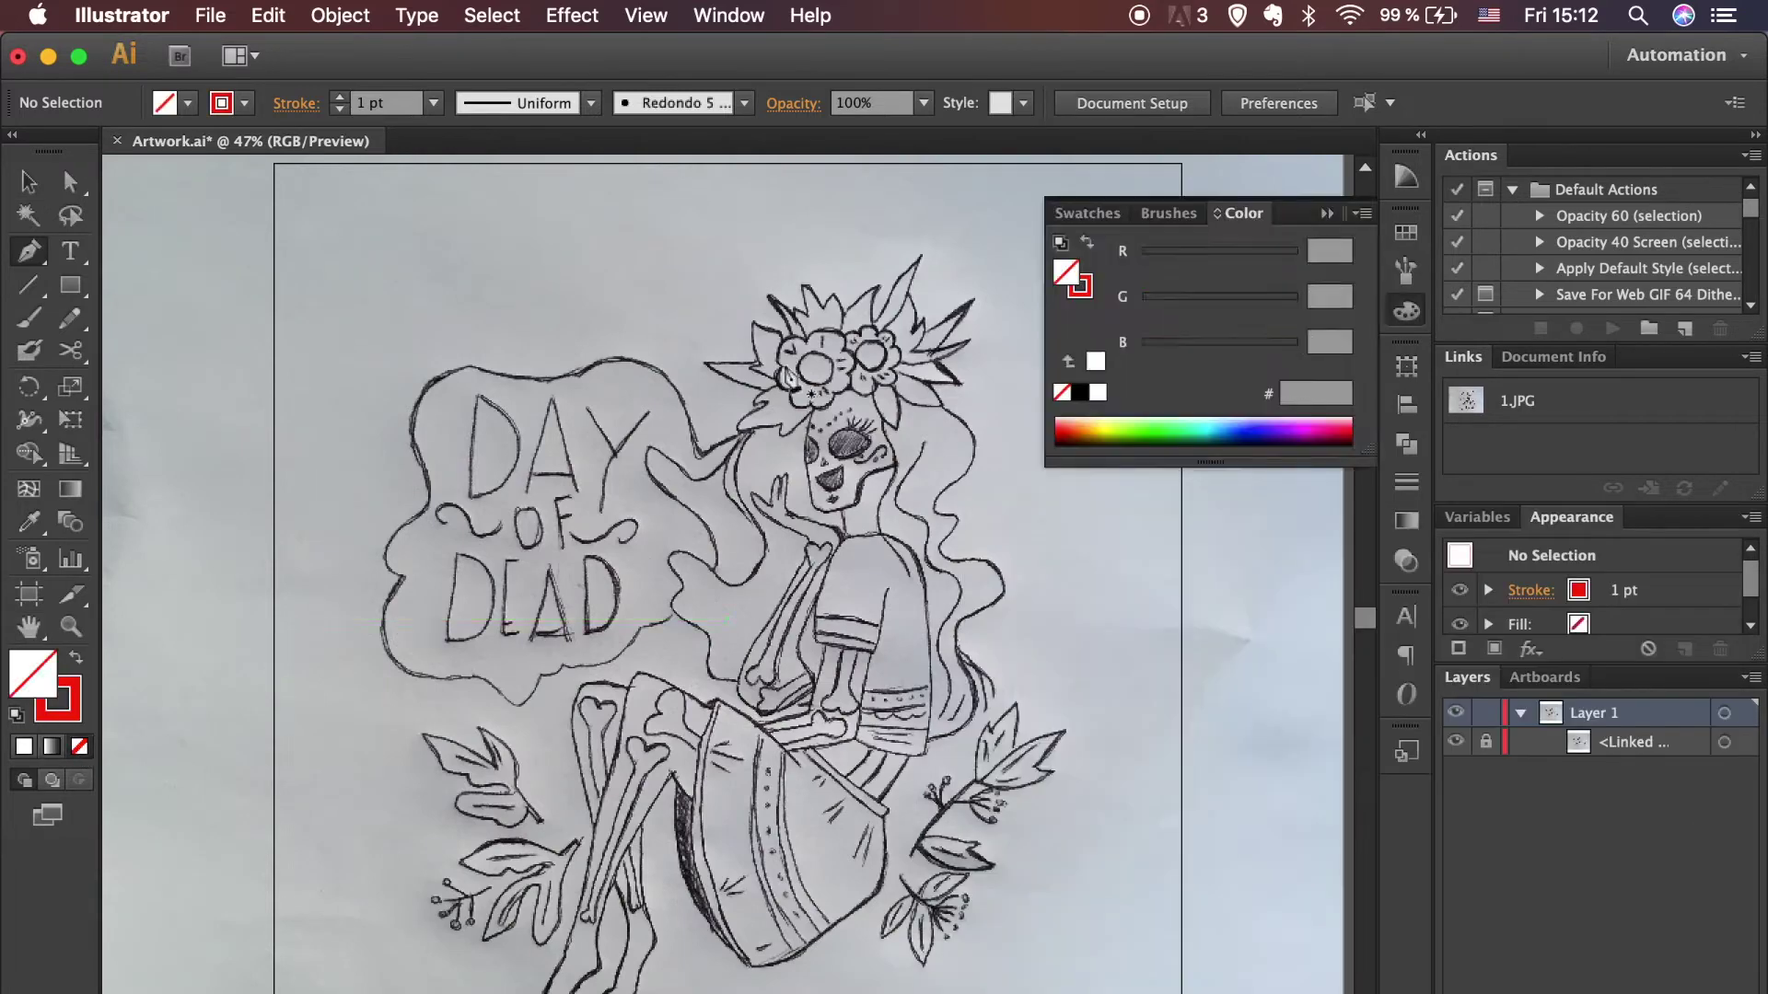
click(1415, 317)
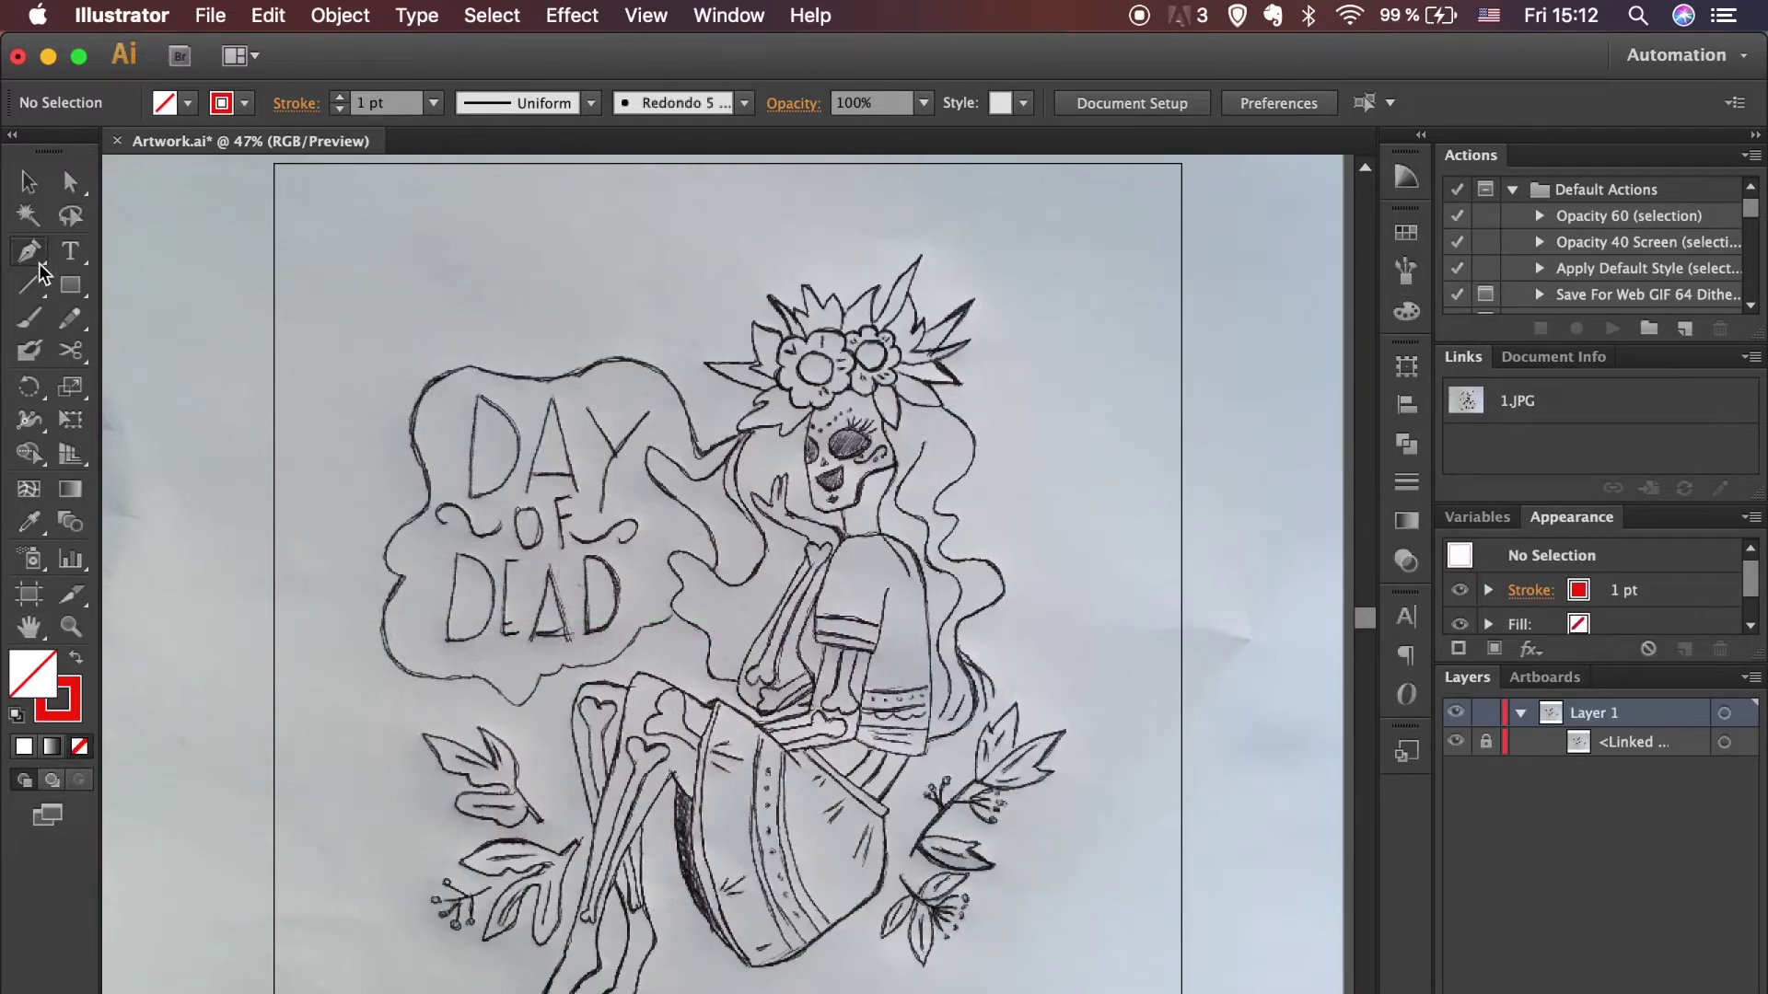
Step: Fade the zoomed-in sketch to 50% opacity, re-lock it, and start tracing the skirt's top edge
scroll(700, 698, up, 1)
scroll(700, 698, up, 3)
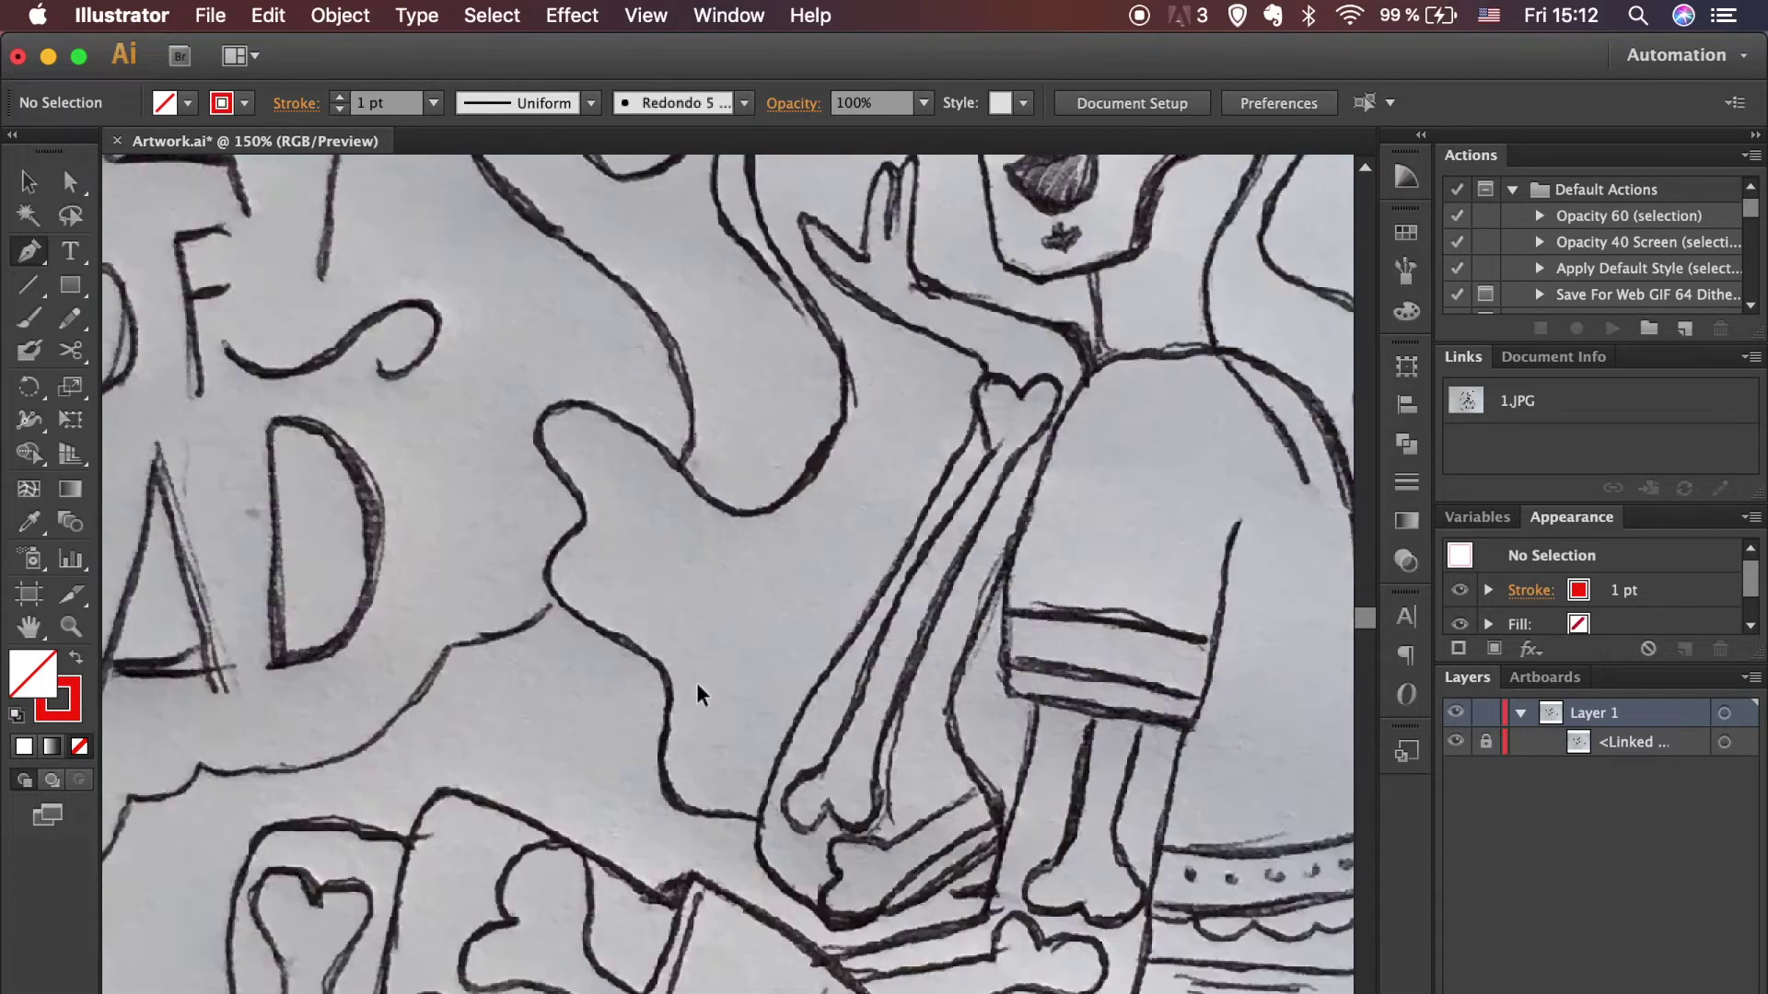
scroll(699, 698, up, 2)
scroll(699, 698, up, 1)
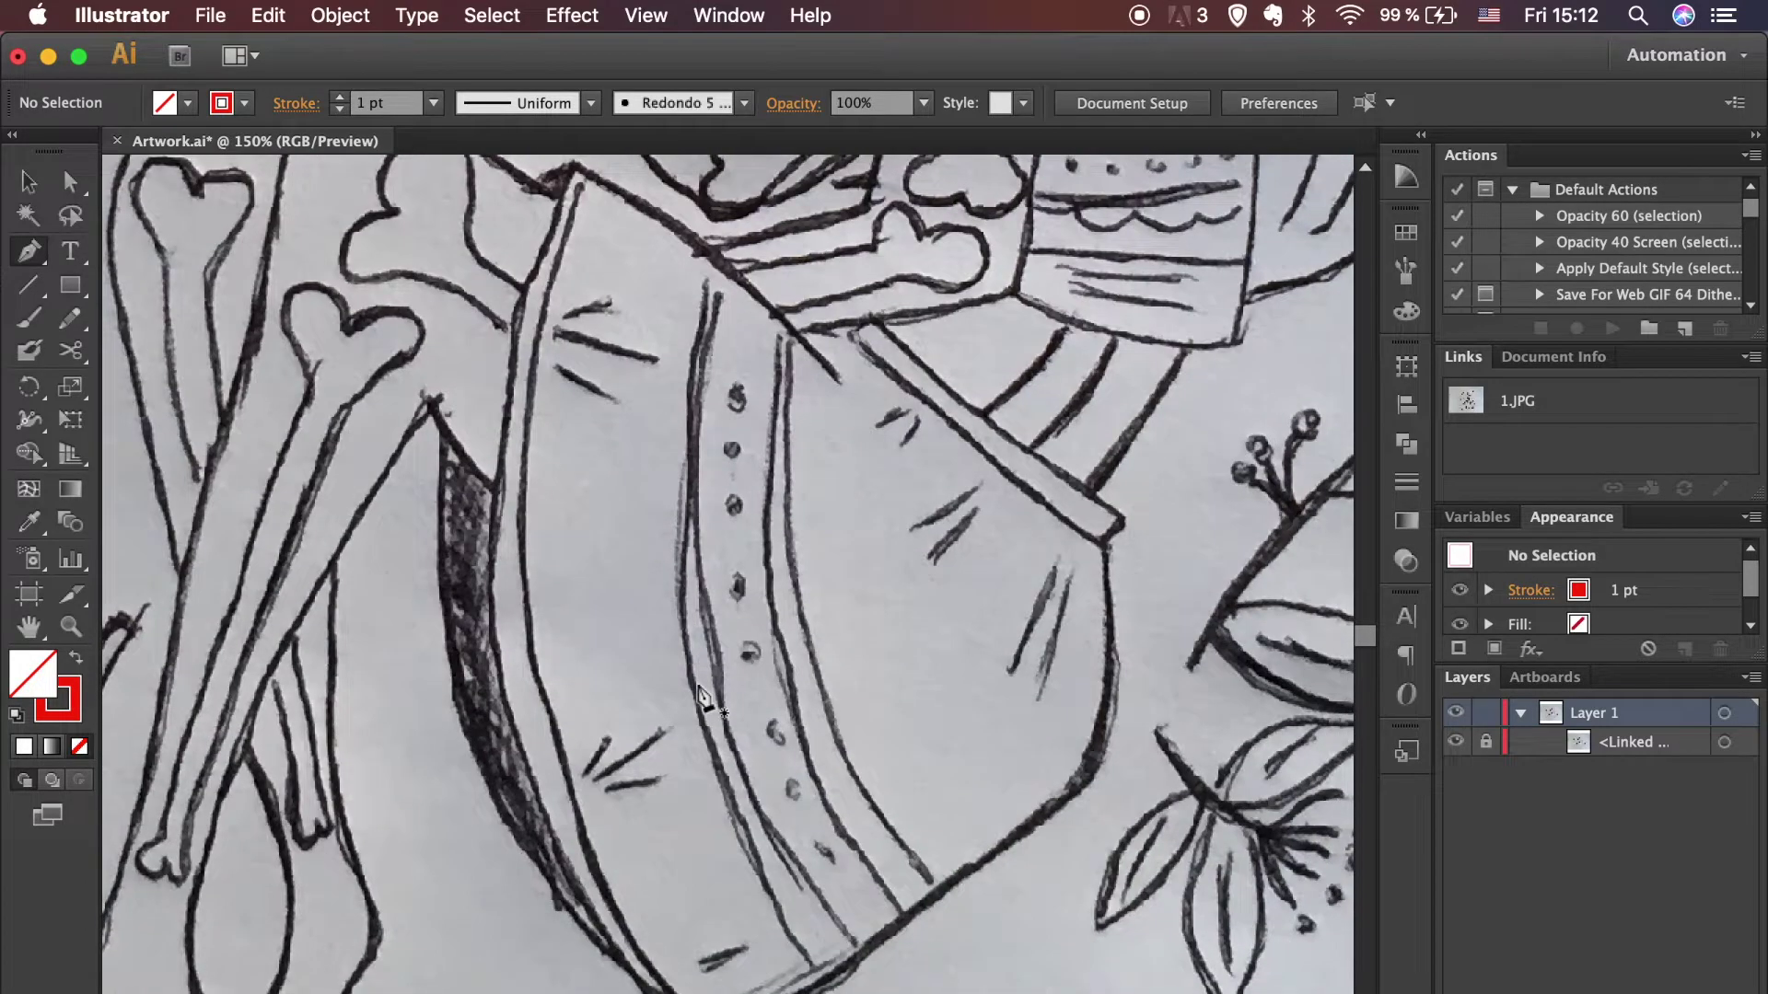
click(1724, 742)
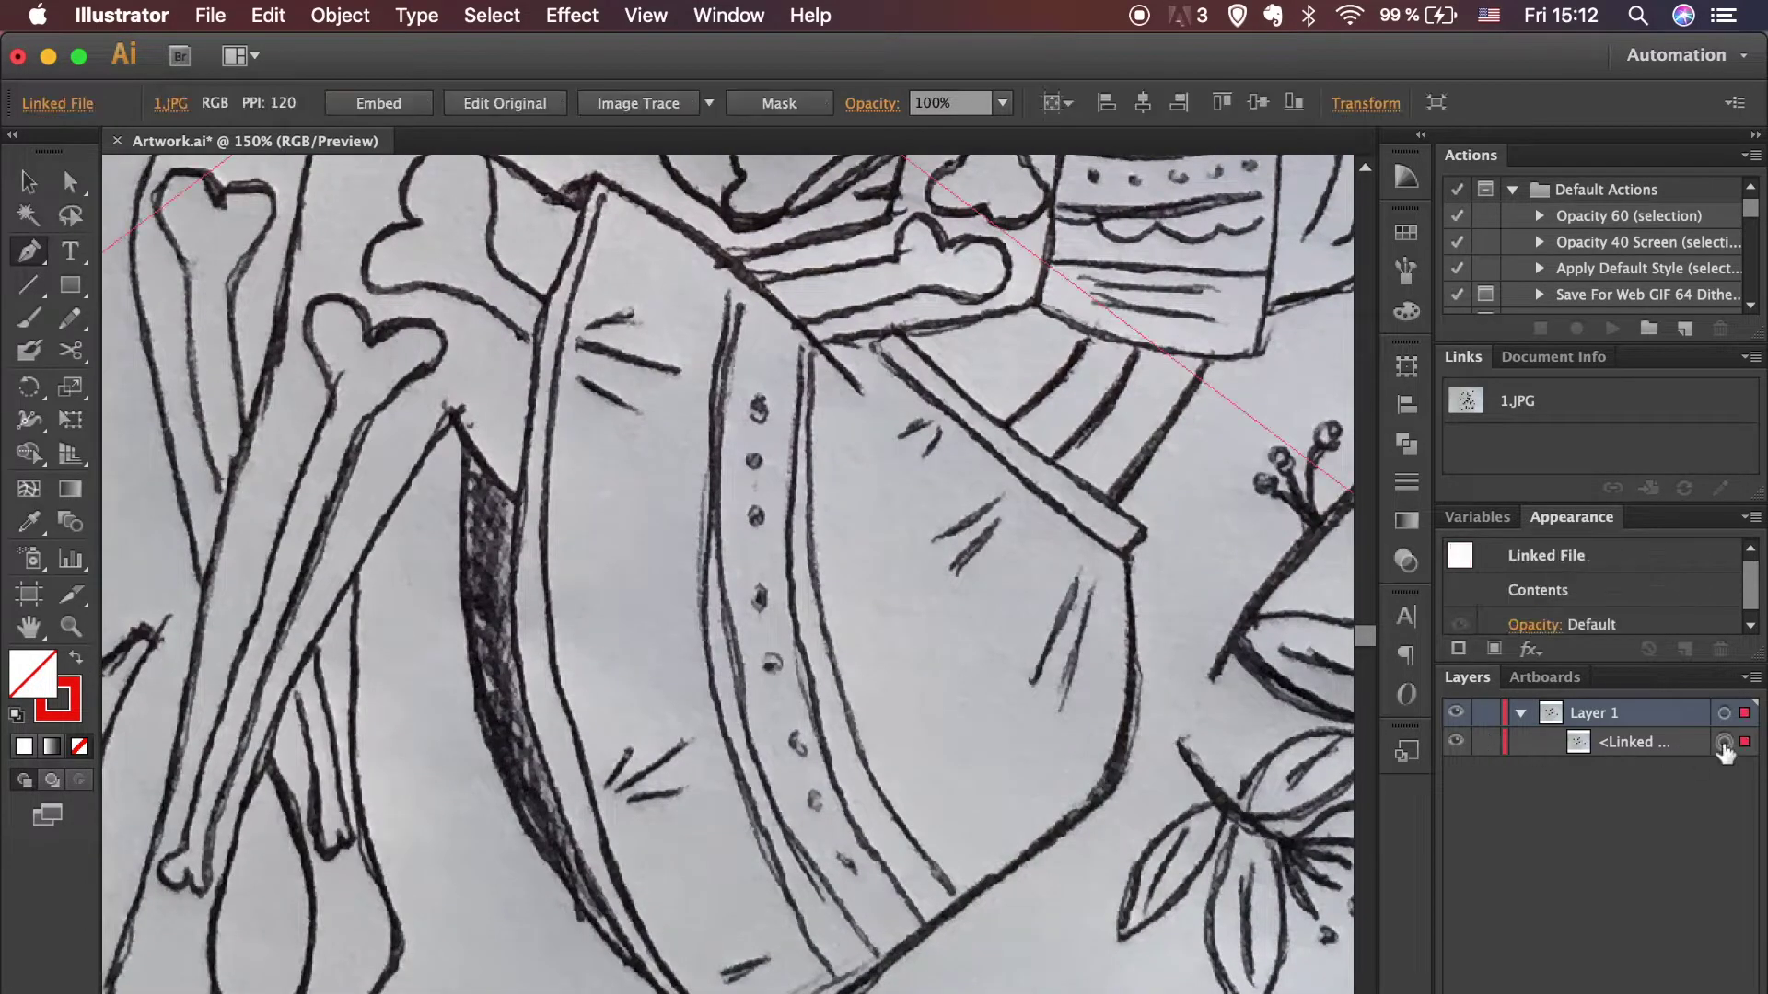
click(921, 103)
text(50)
key(Return)
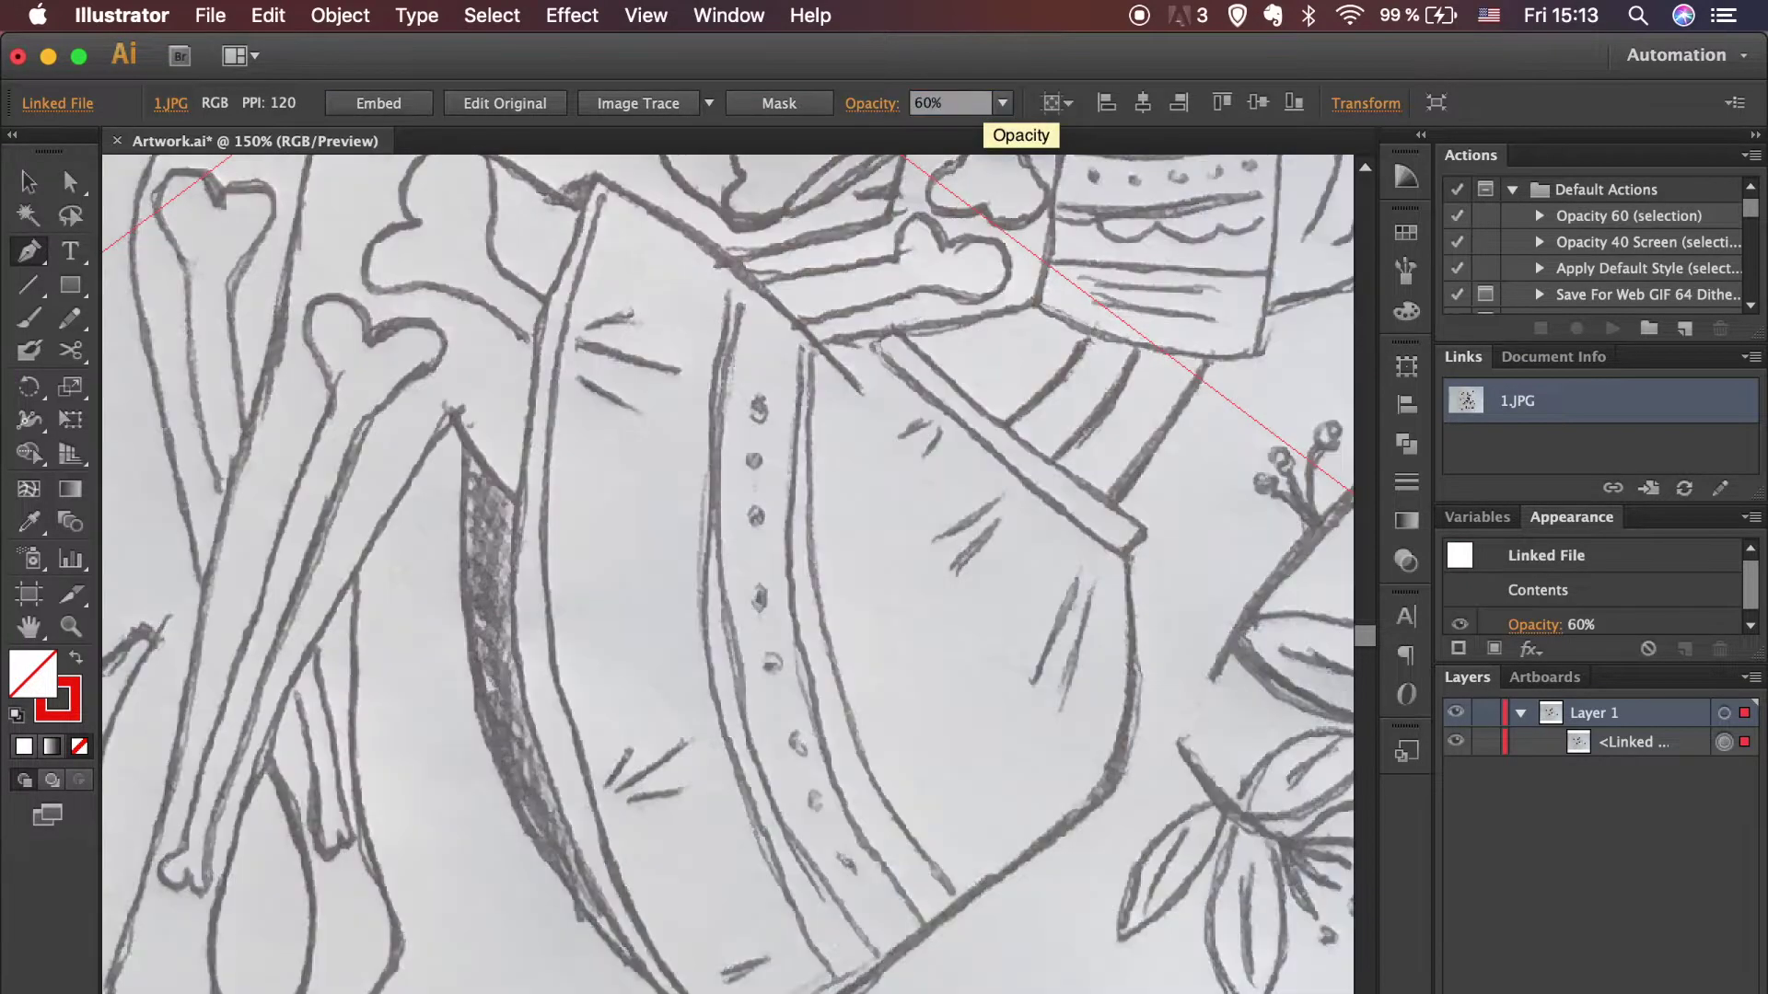
click(1485, 743)
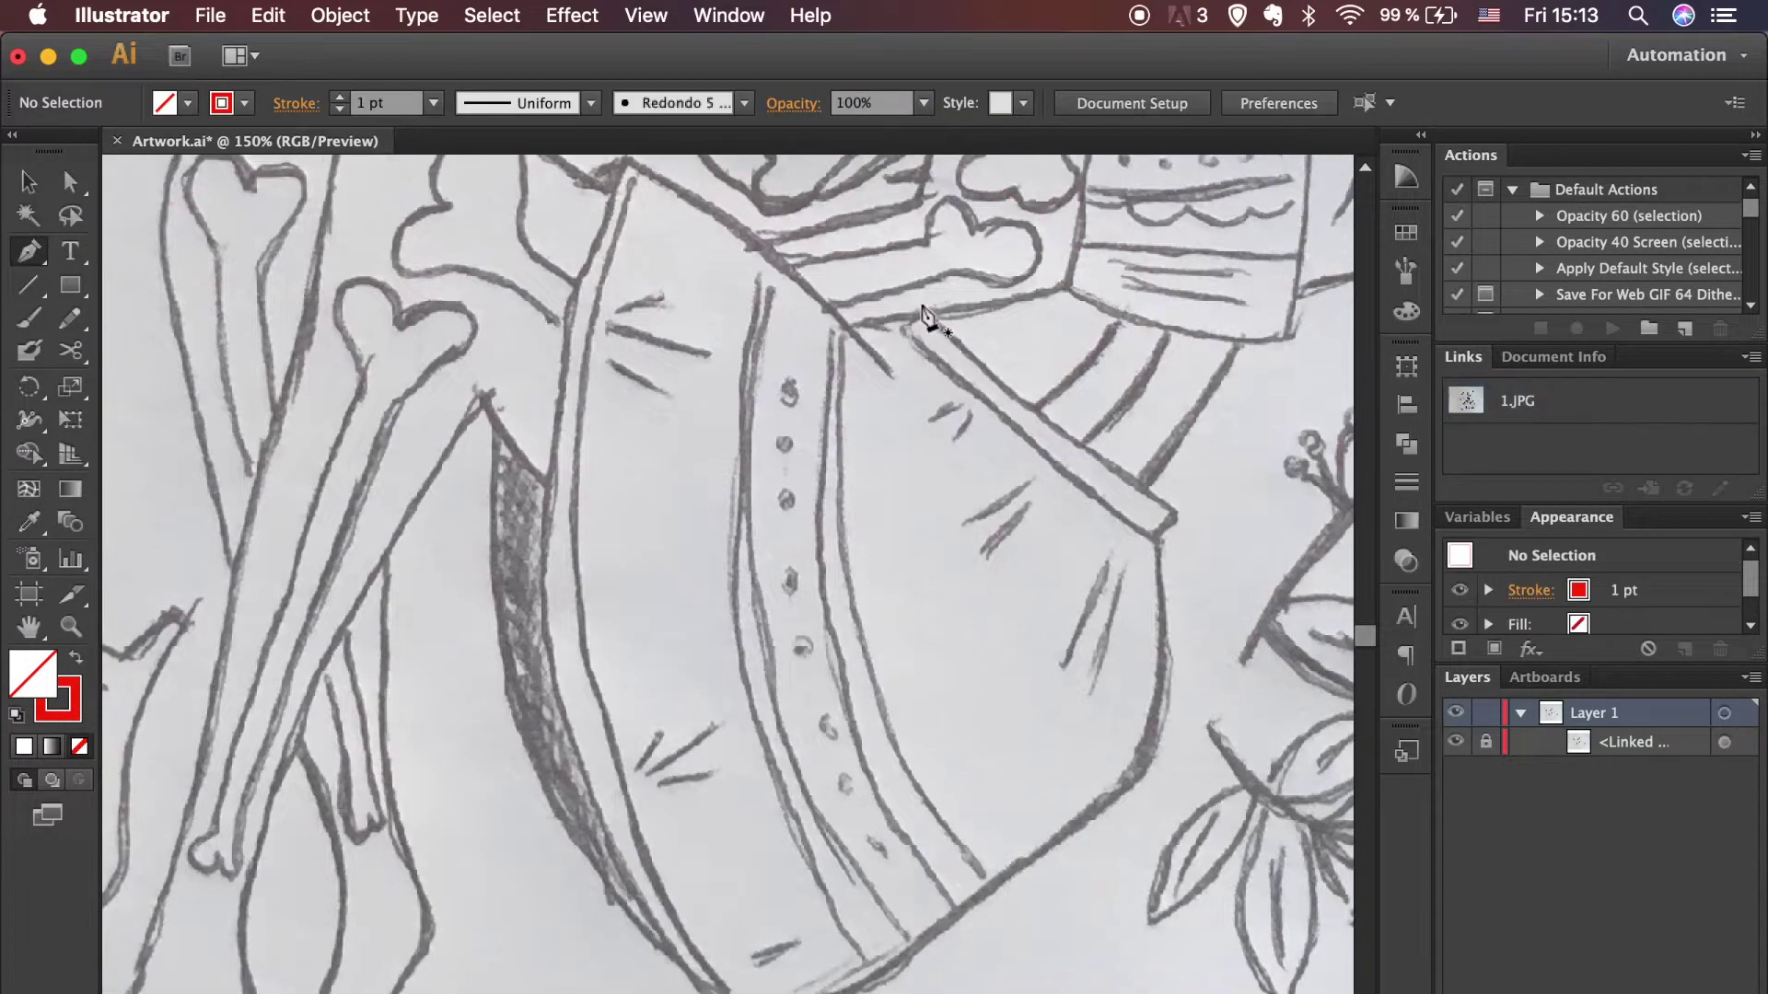
click(918, 304)
drag(1174, 513, 1206, 523)
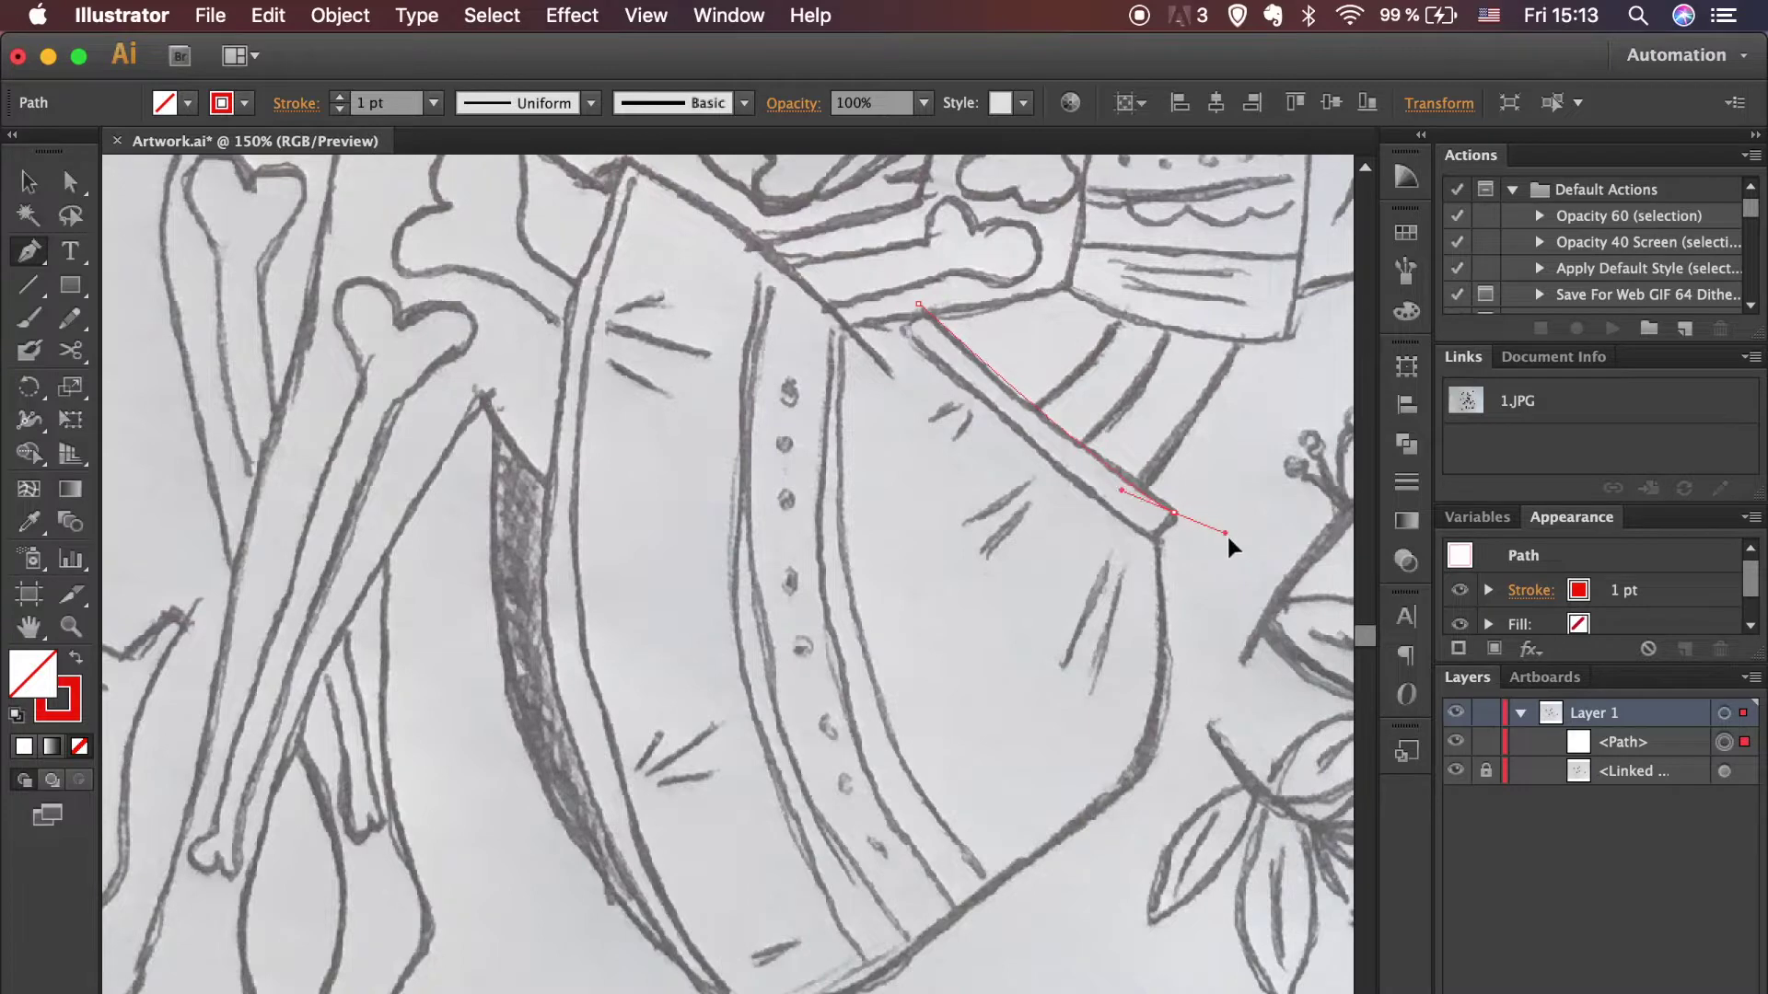
Step: Trace the skirt's right side and curved hem with Pen anchors
click(1175, 515)
click(1155, 541)
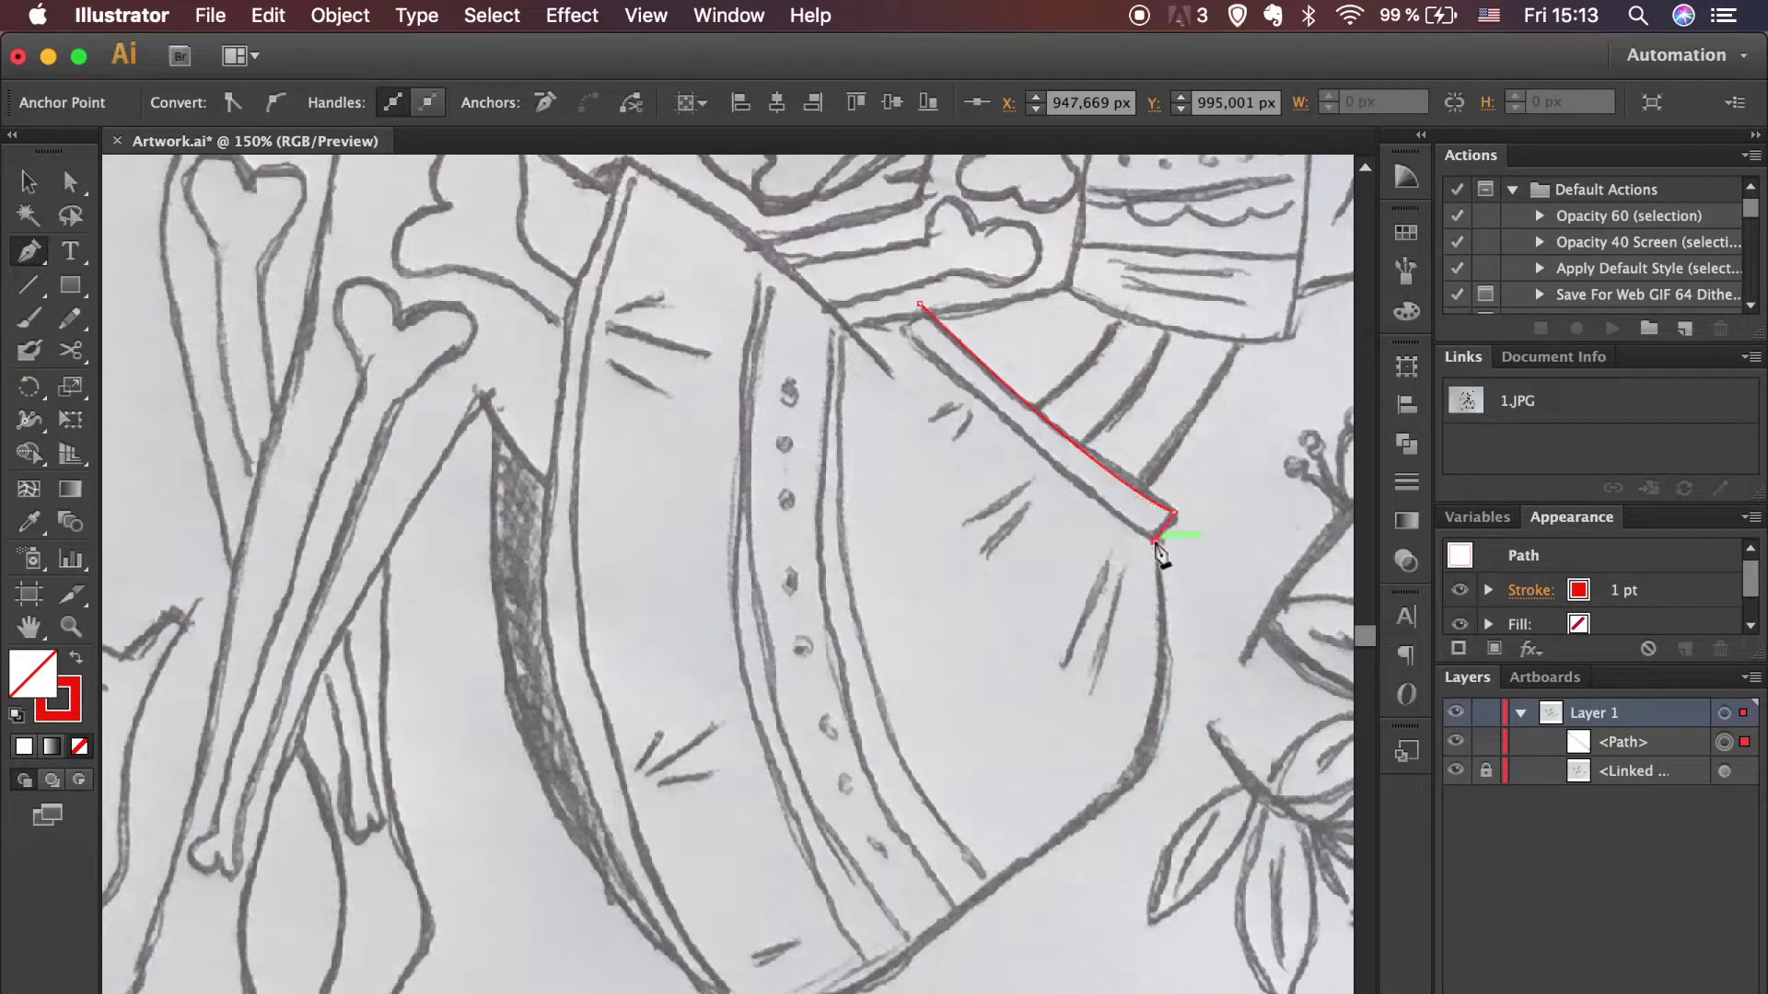
drag(1138, 769, 1105, 811)
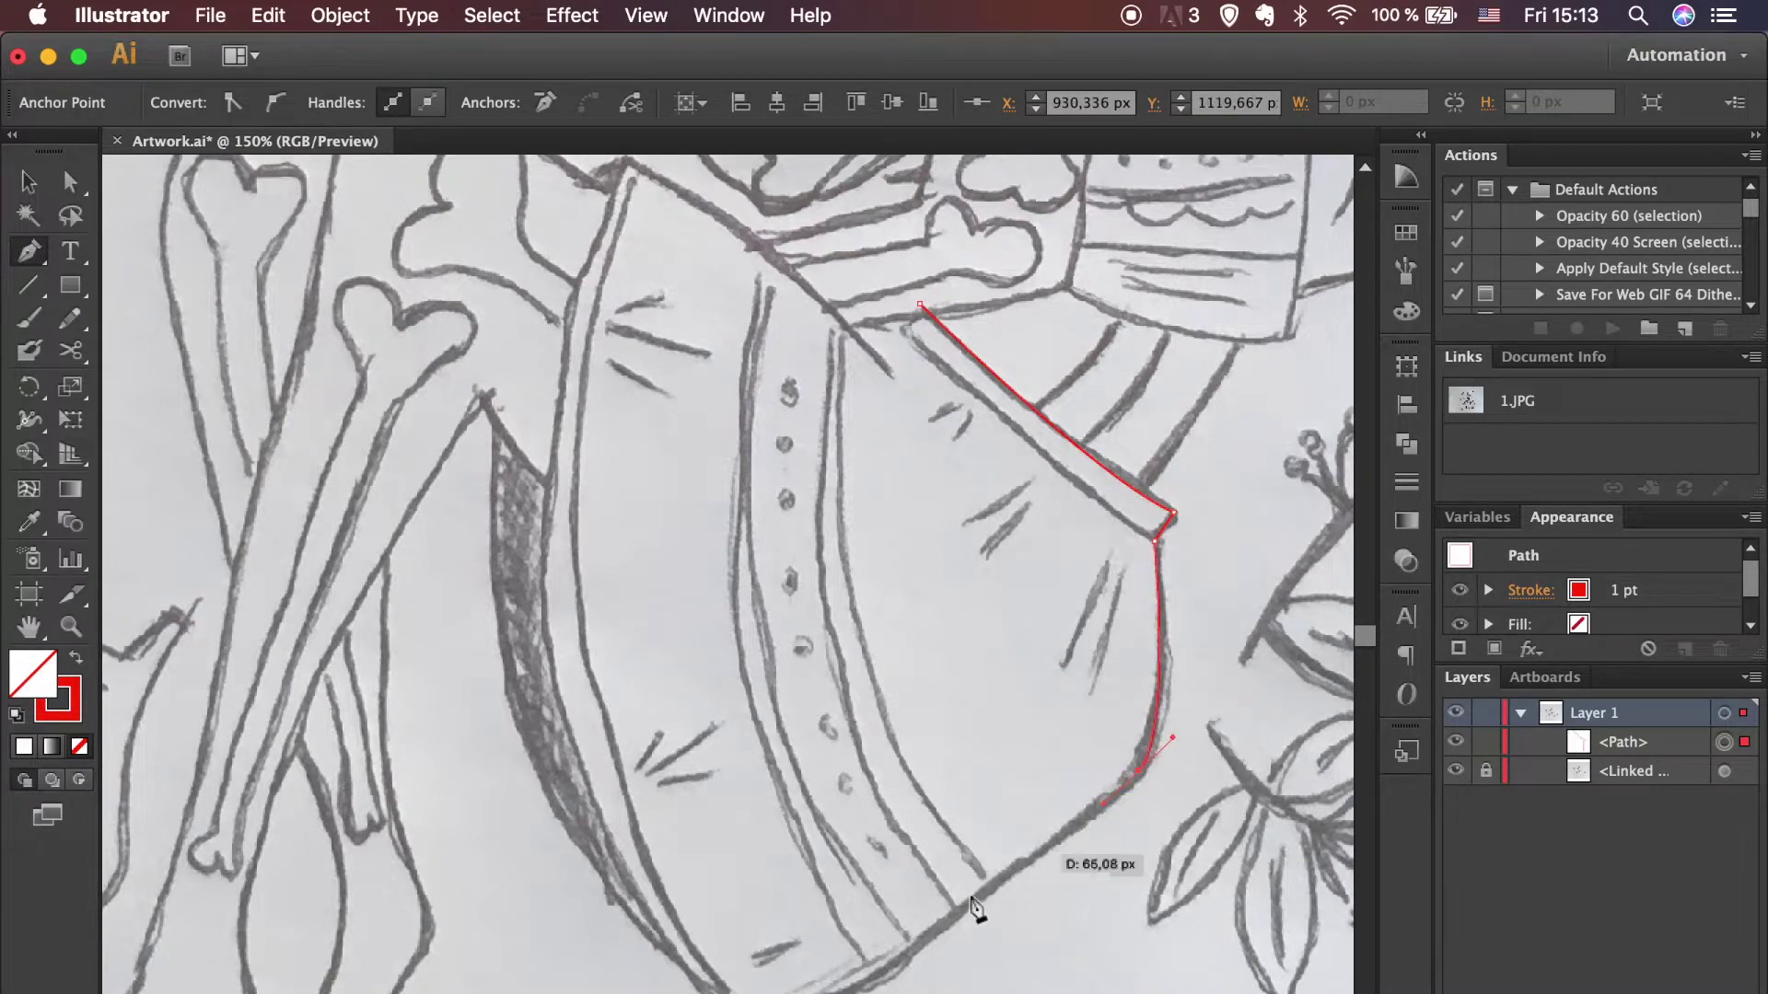
click(930, 939)
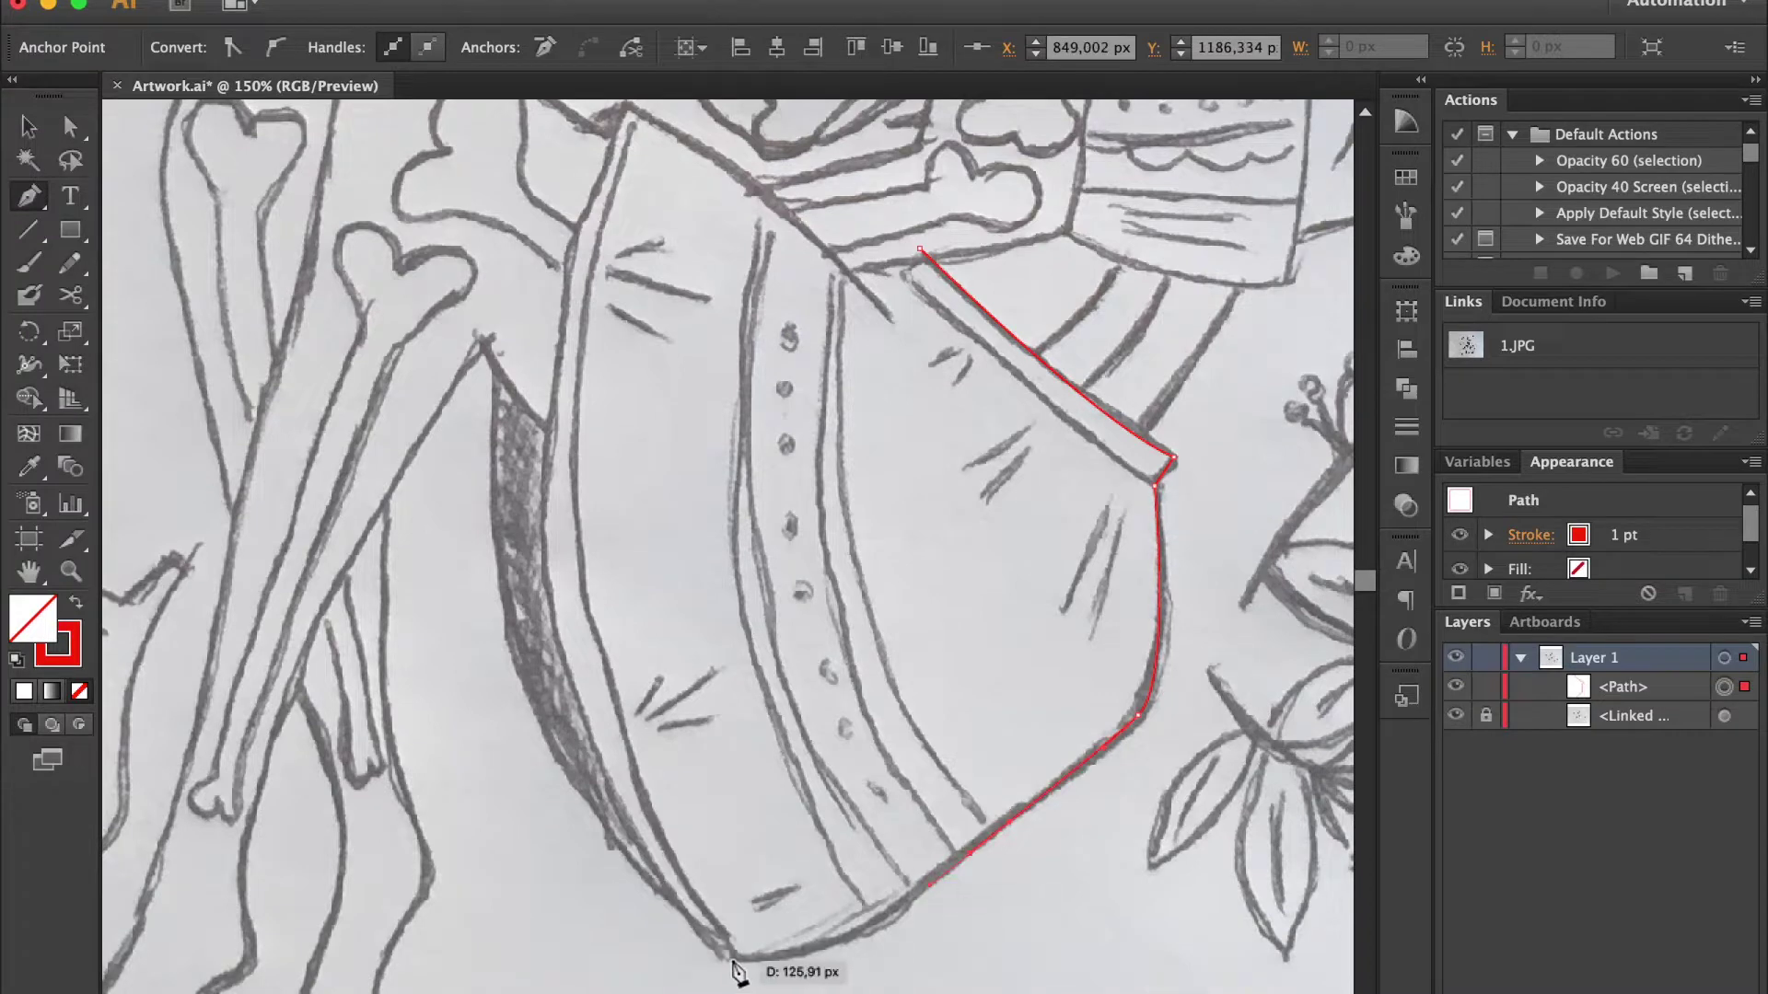
drag(732, 959, 635, 949)
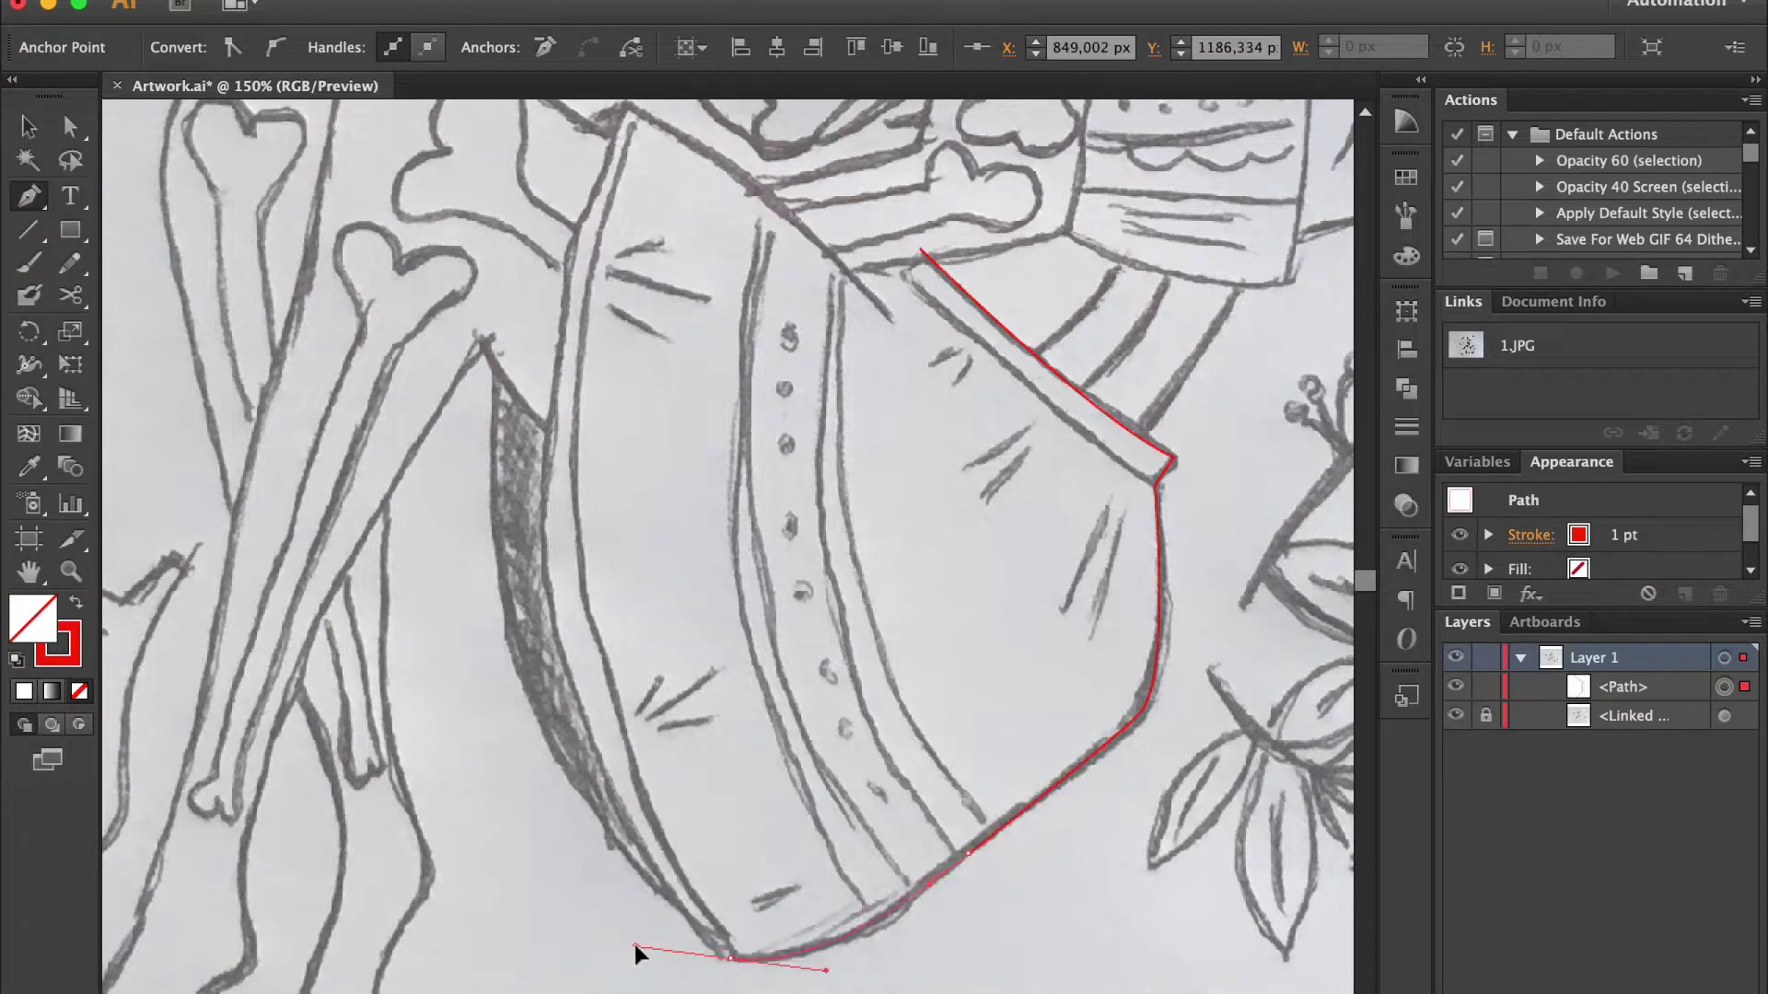
drag(507, 641, 483, 496)
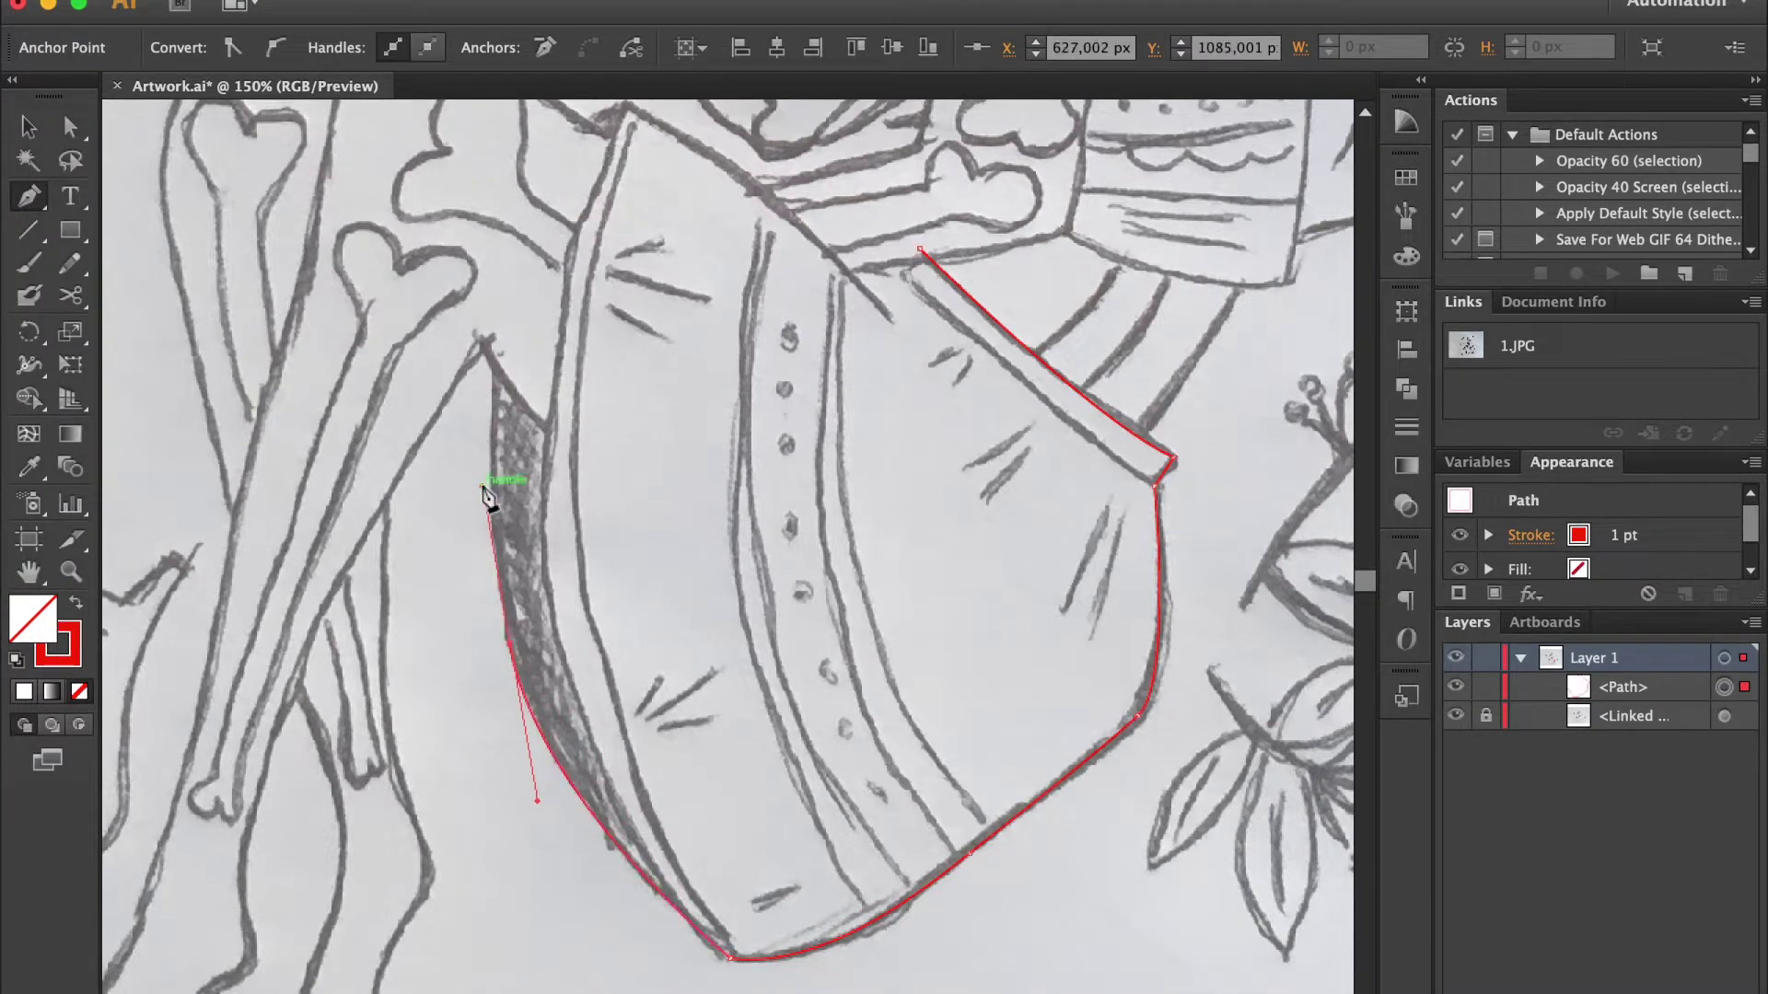
Step: Trace the skirt's upper left and waistline, closing the outline at its start point
scroll(488, 497, up, 1)
drag(638, 166, 748, 134)
scroll(751, 189, up, 2)
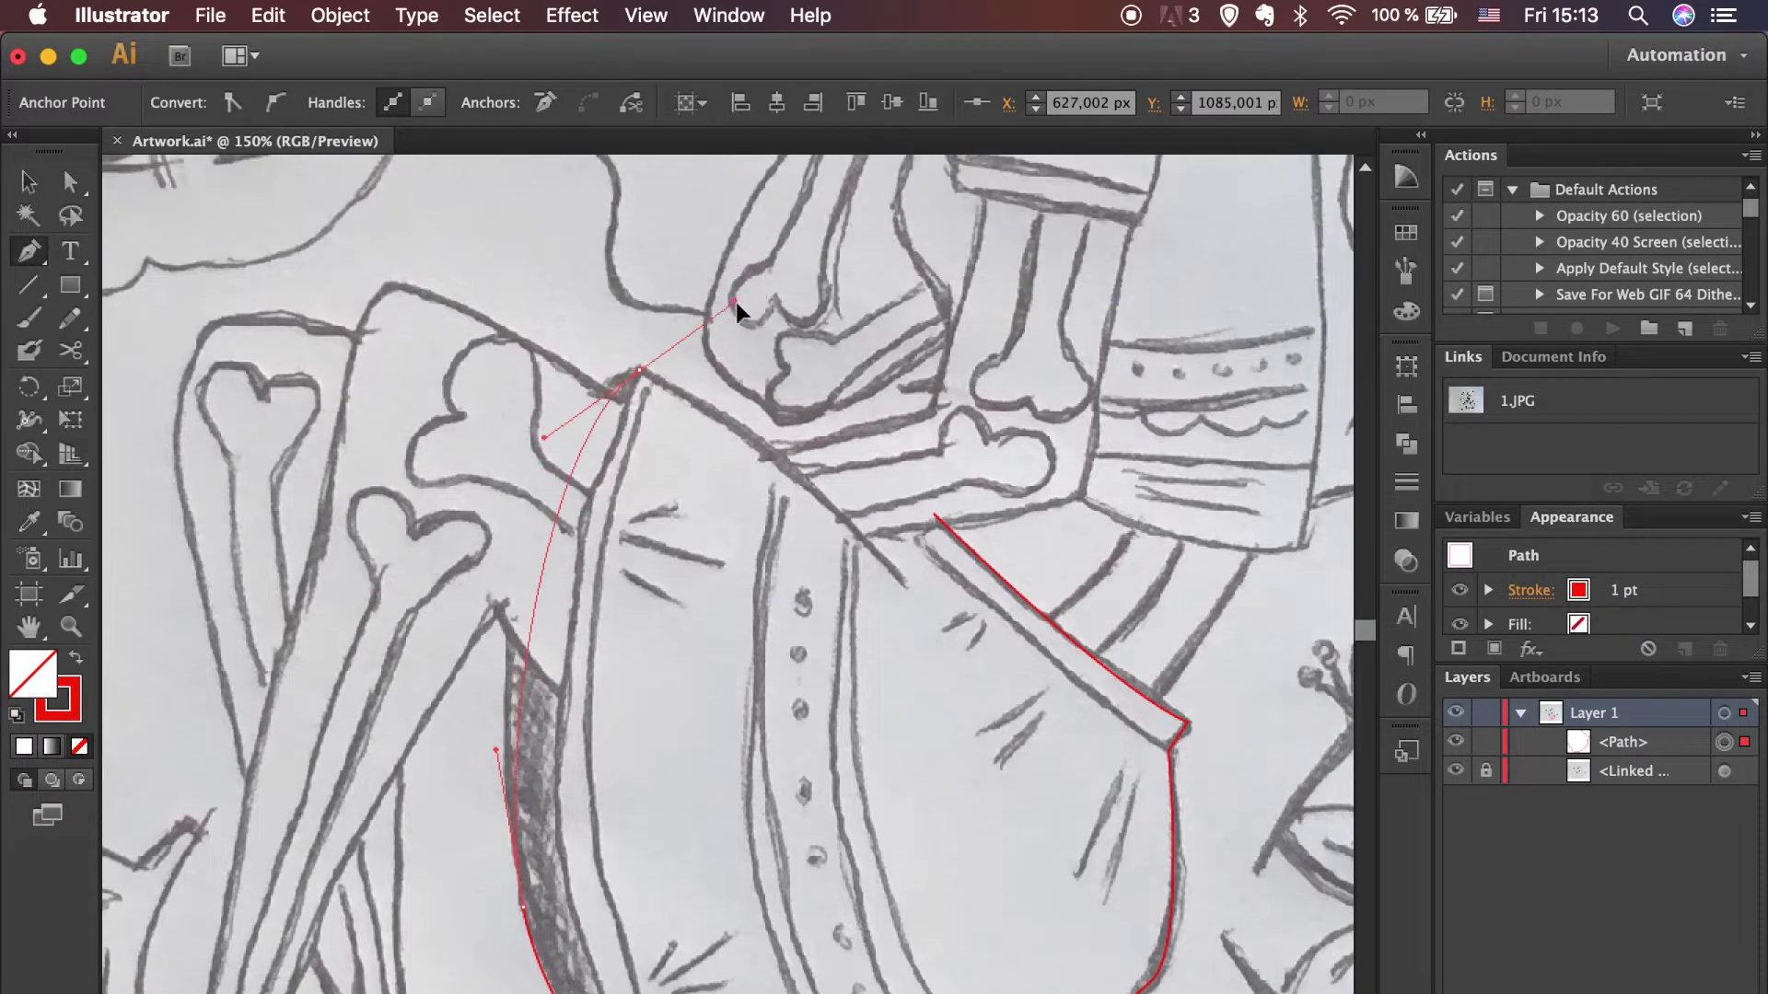
alt+click(640, 370)
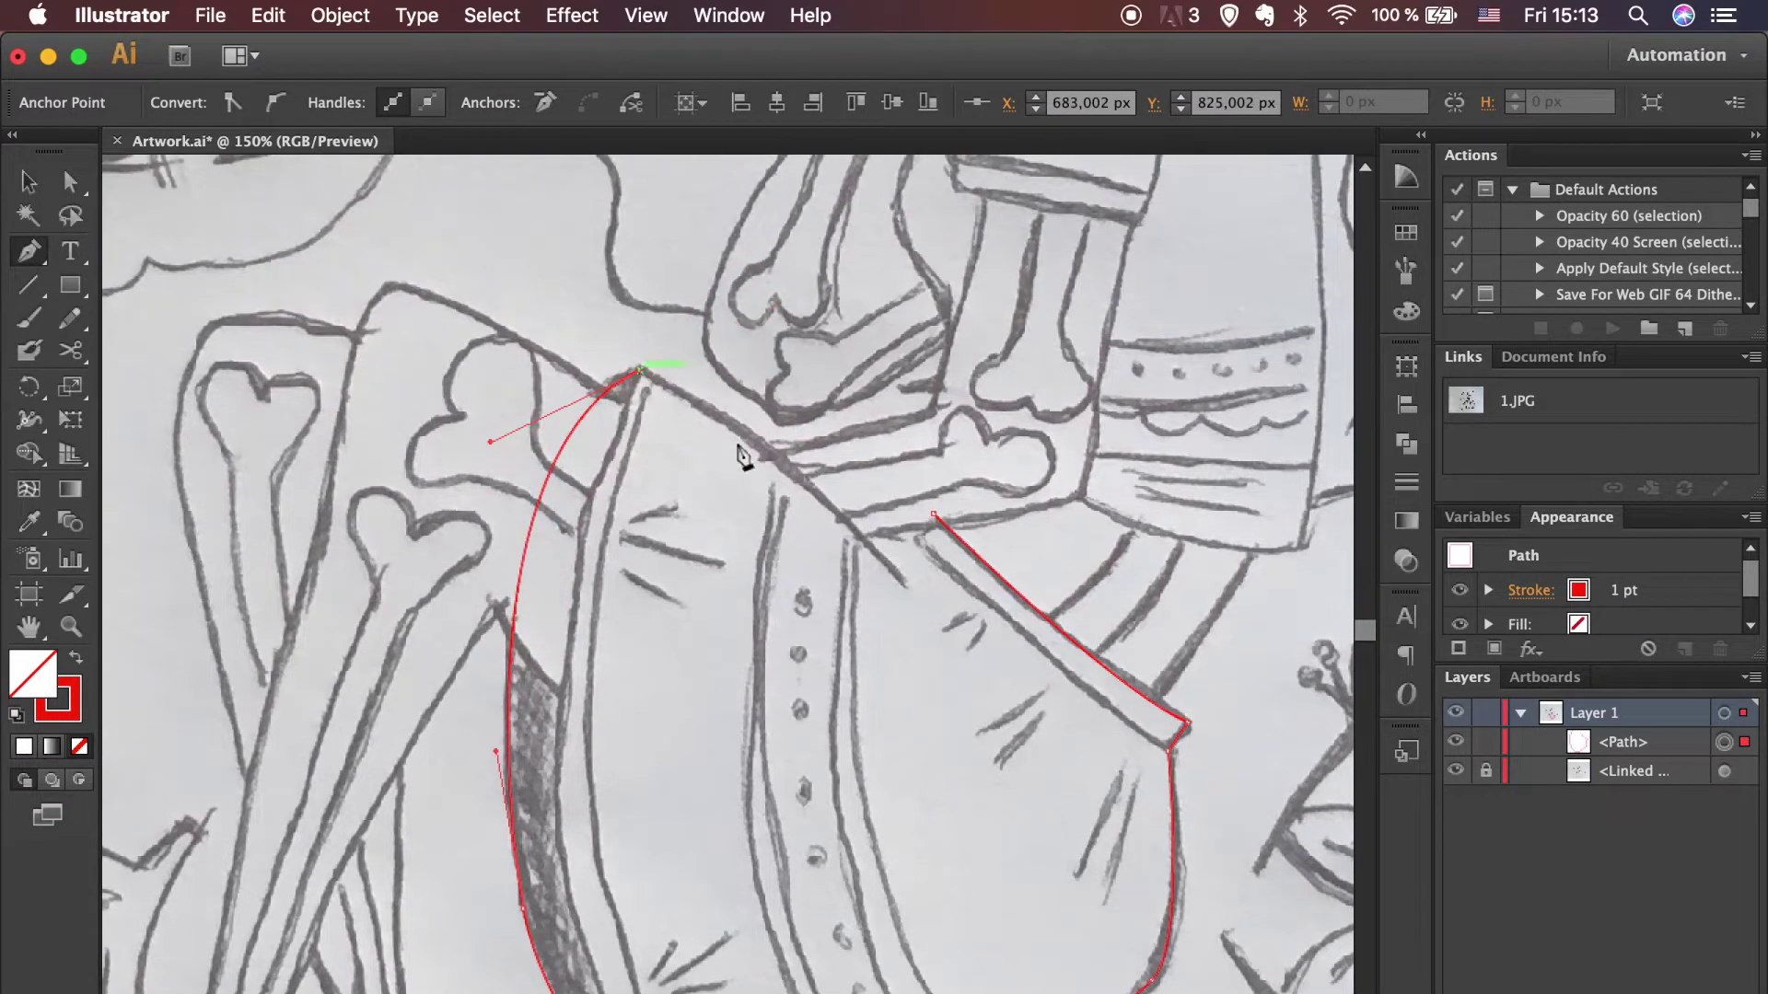
drag(859, 534, 903, 604)
alt+click(859, 534)
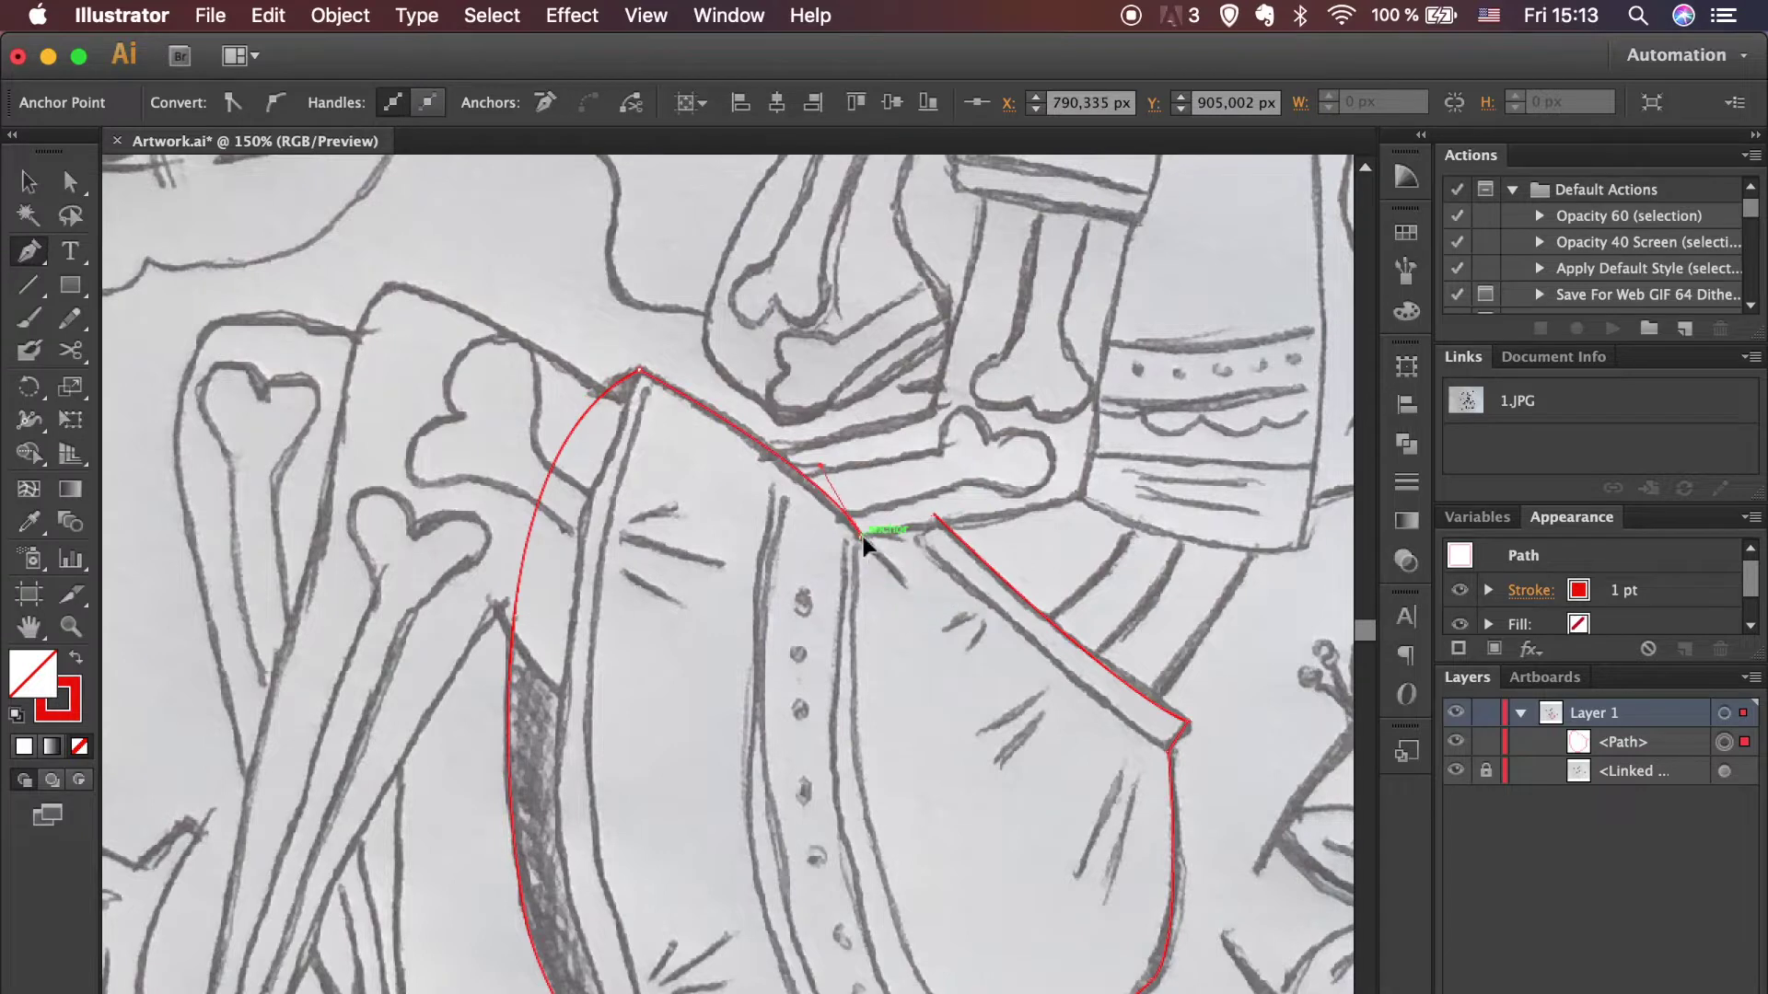
click(934, 514)
Step: Reshape the outline's left curve with Direct Selection to follow the sketch line
scroll(911, 649, down, 5)
key(a)
click(480, 714)
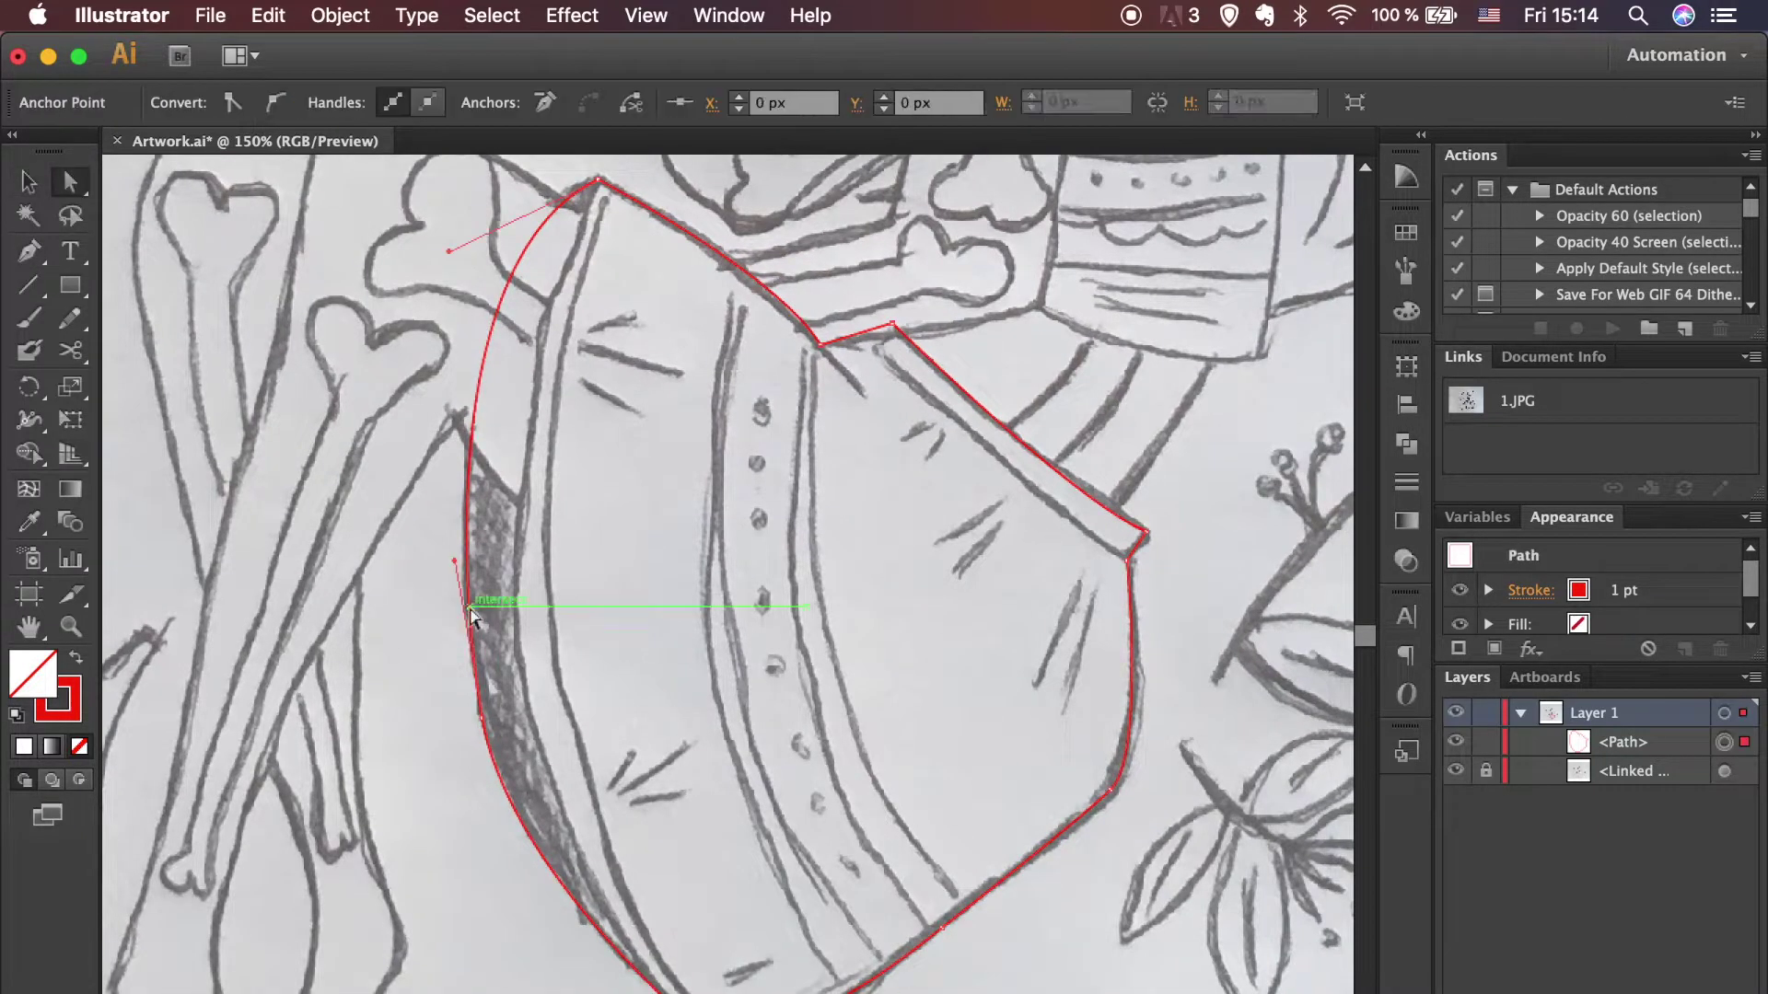
drag(508, 891, 509, 892)
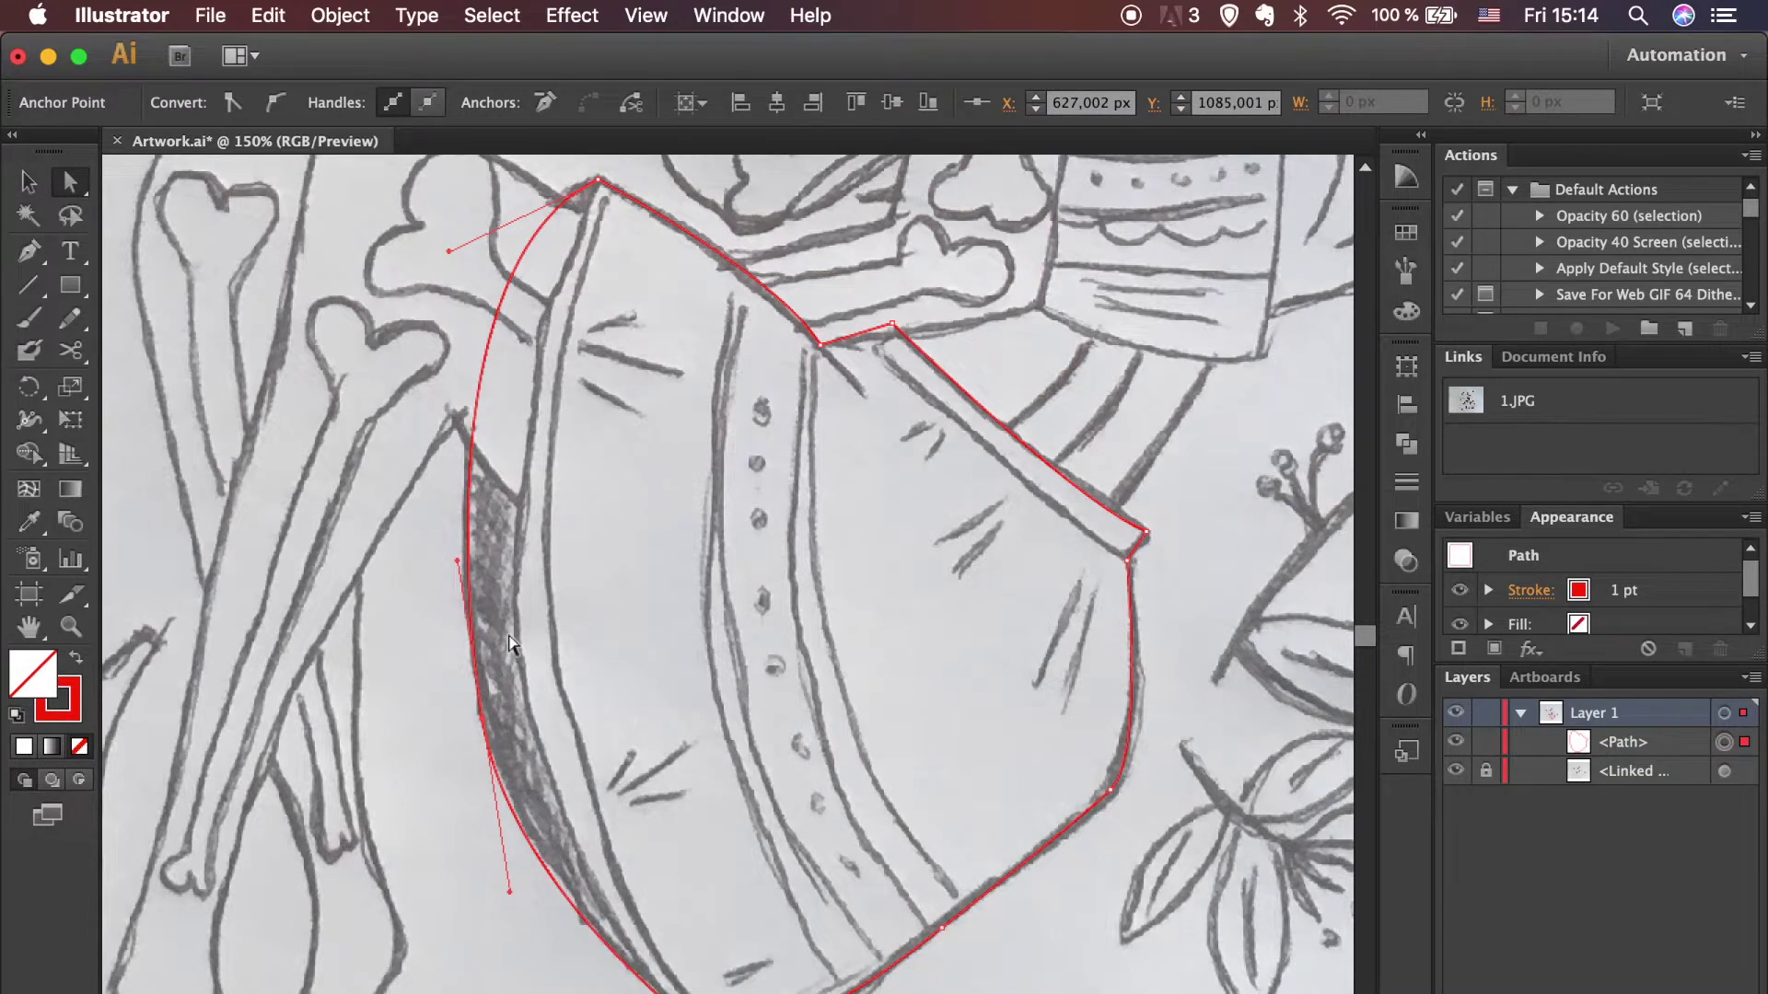
click(513, 647)
scroll(506, 834, right, 2)
scroll(505, 834, down, 1)
scroll(506, 833, right, 2)
key(p)
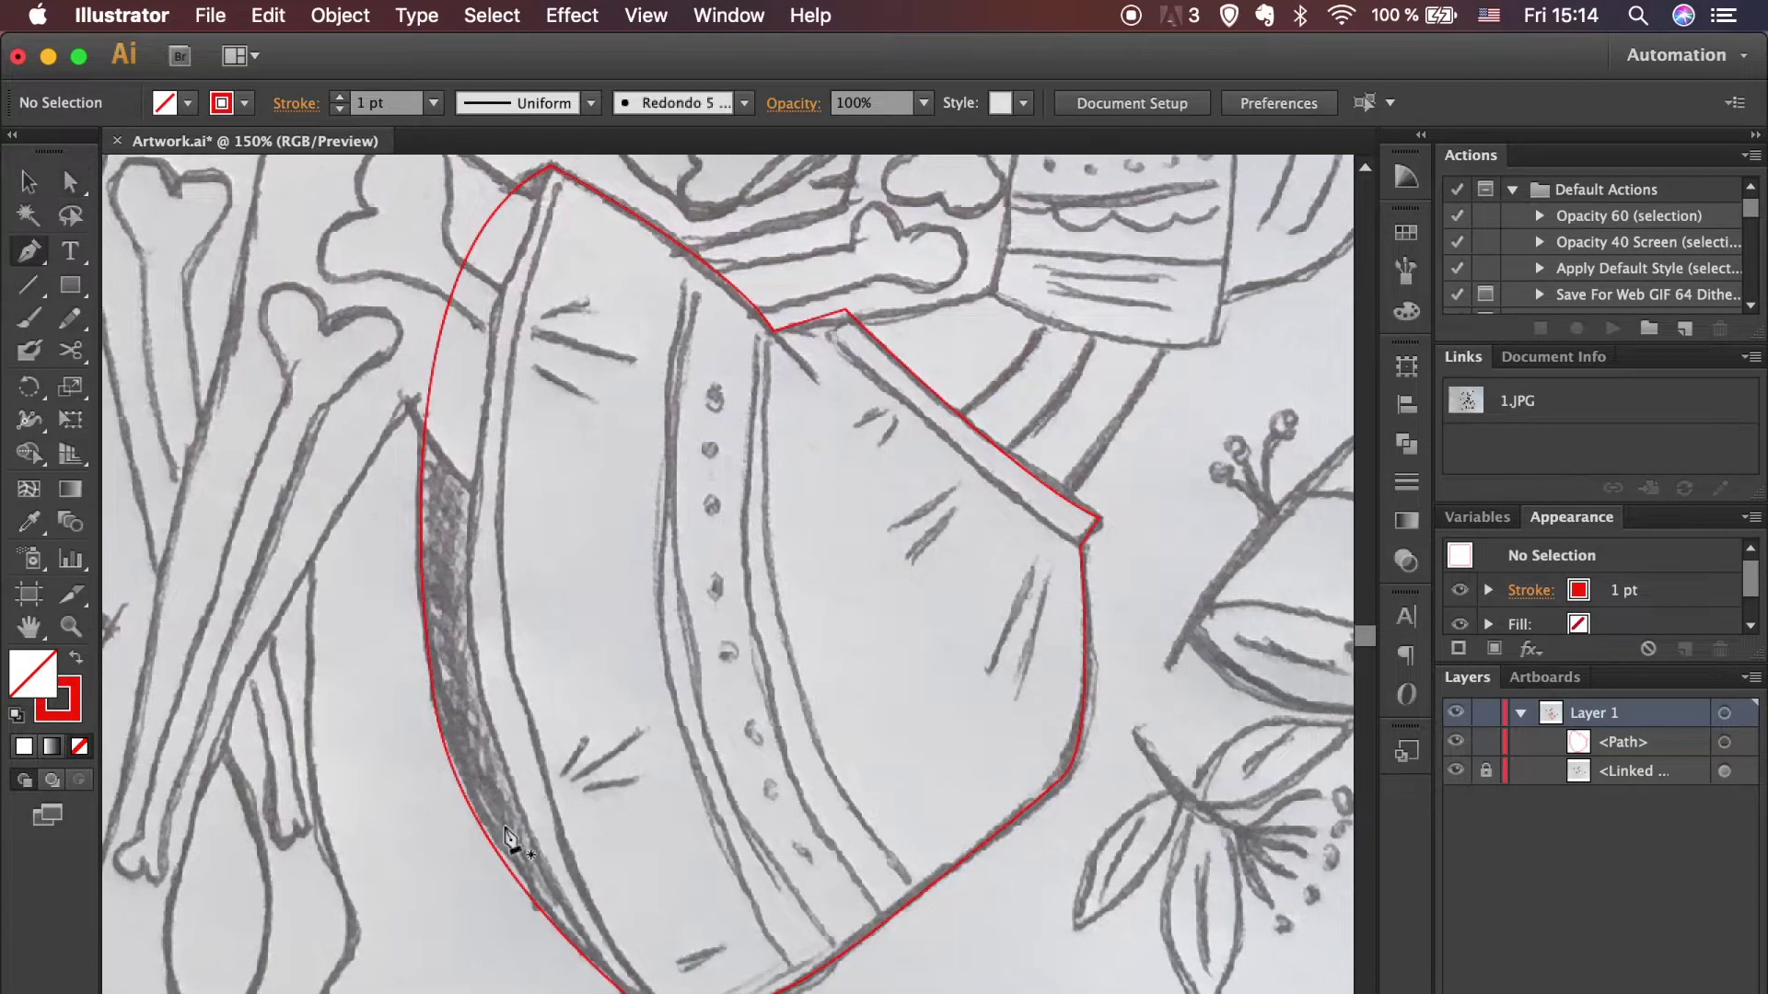
scroll(555, 170, up, 1)
Step: Draw a curve along the skirt's shaded left edge and nudge its bottom anchor to fit
click(555, 171)
scroll(571, 350, down, 3)
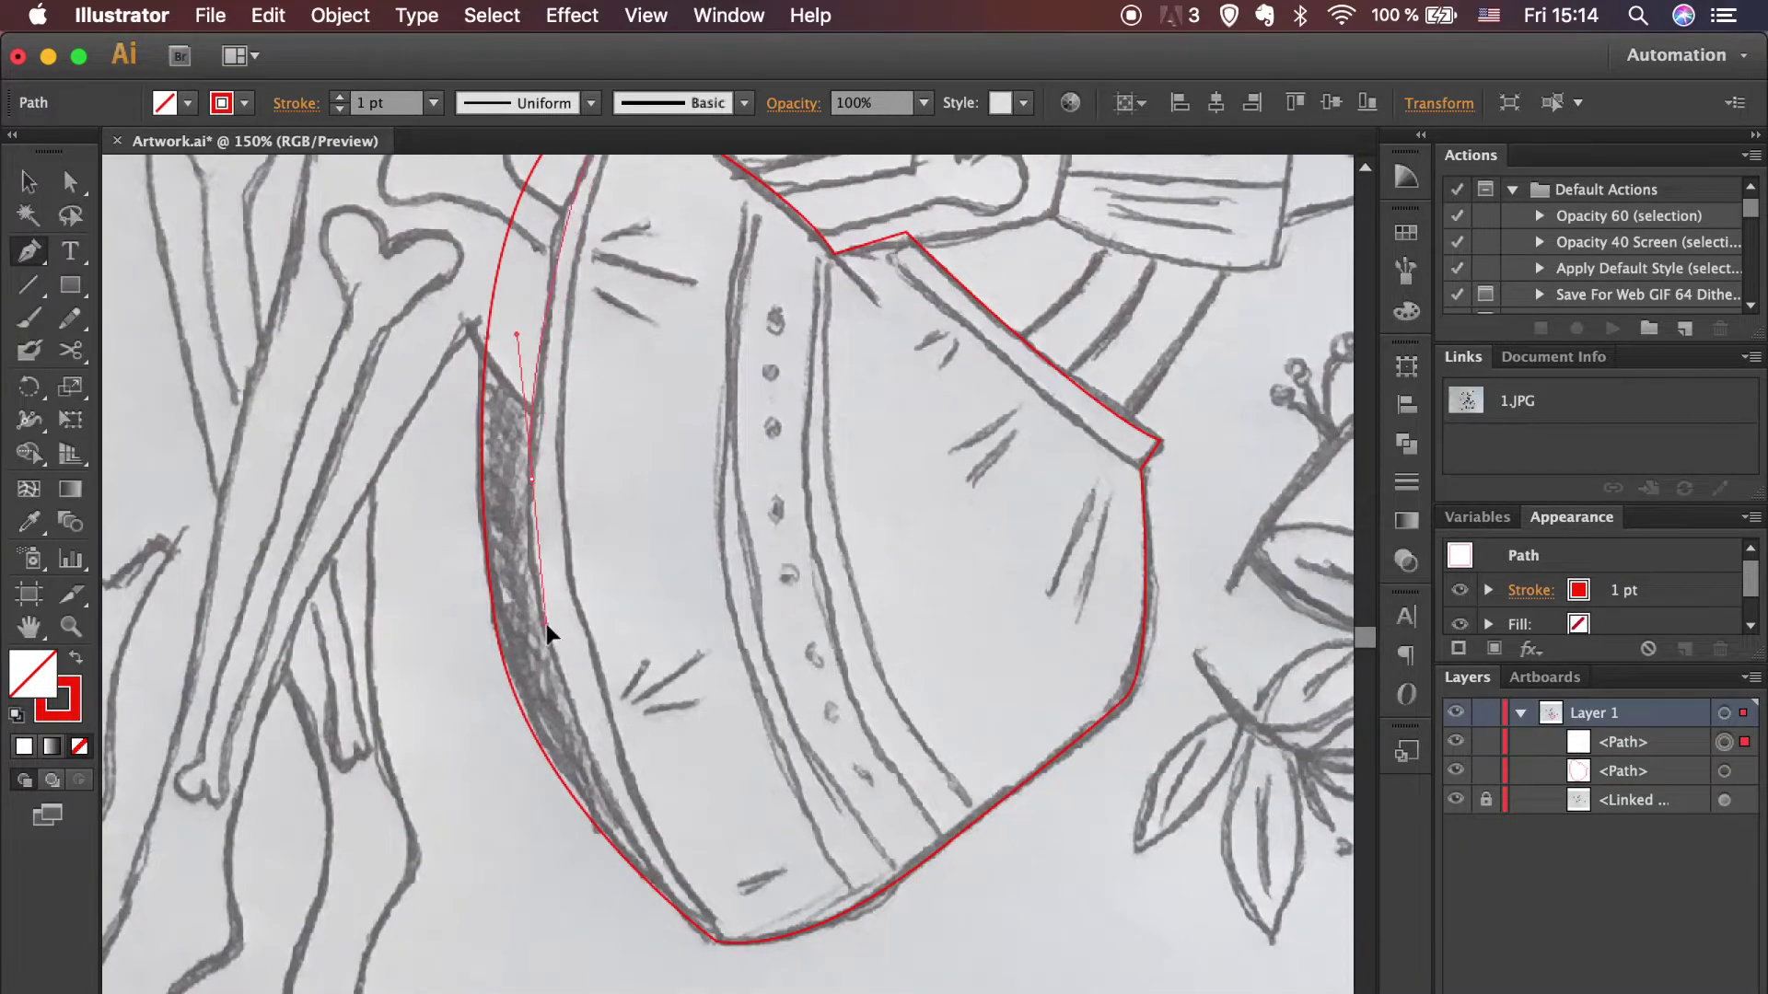
drag(547, 635, 902, 992)
key(a)
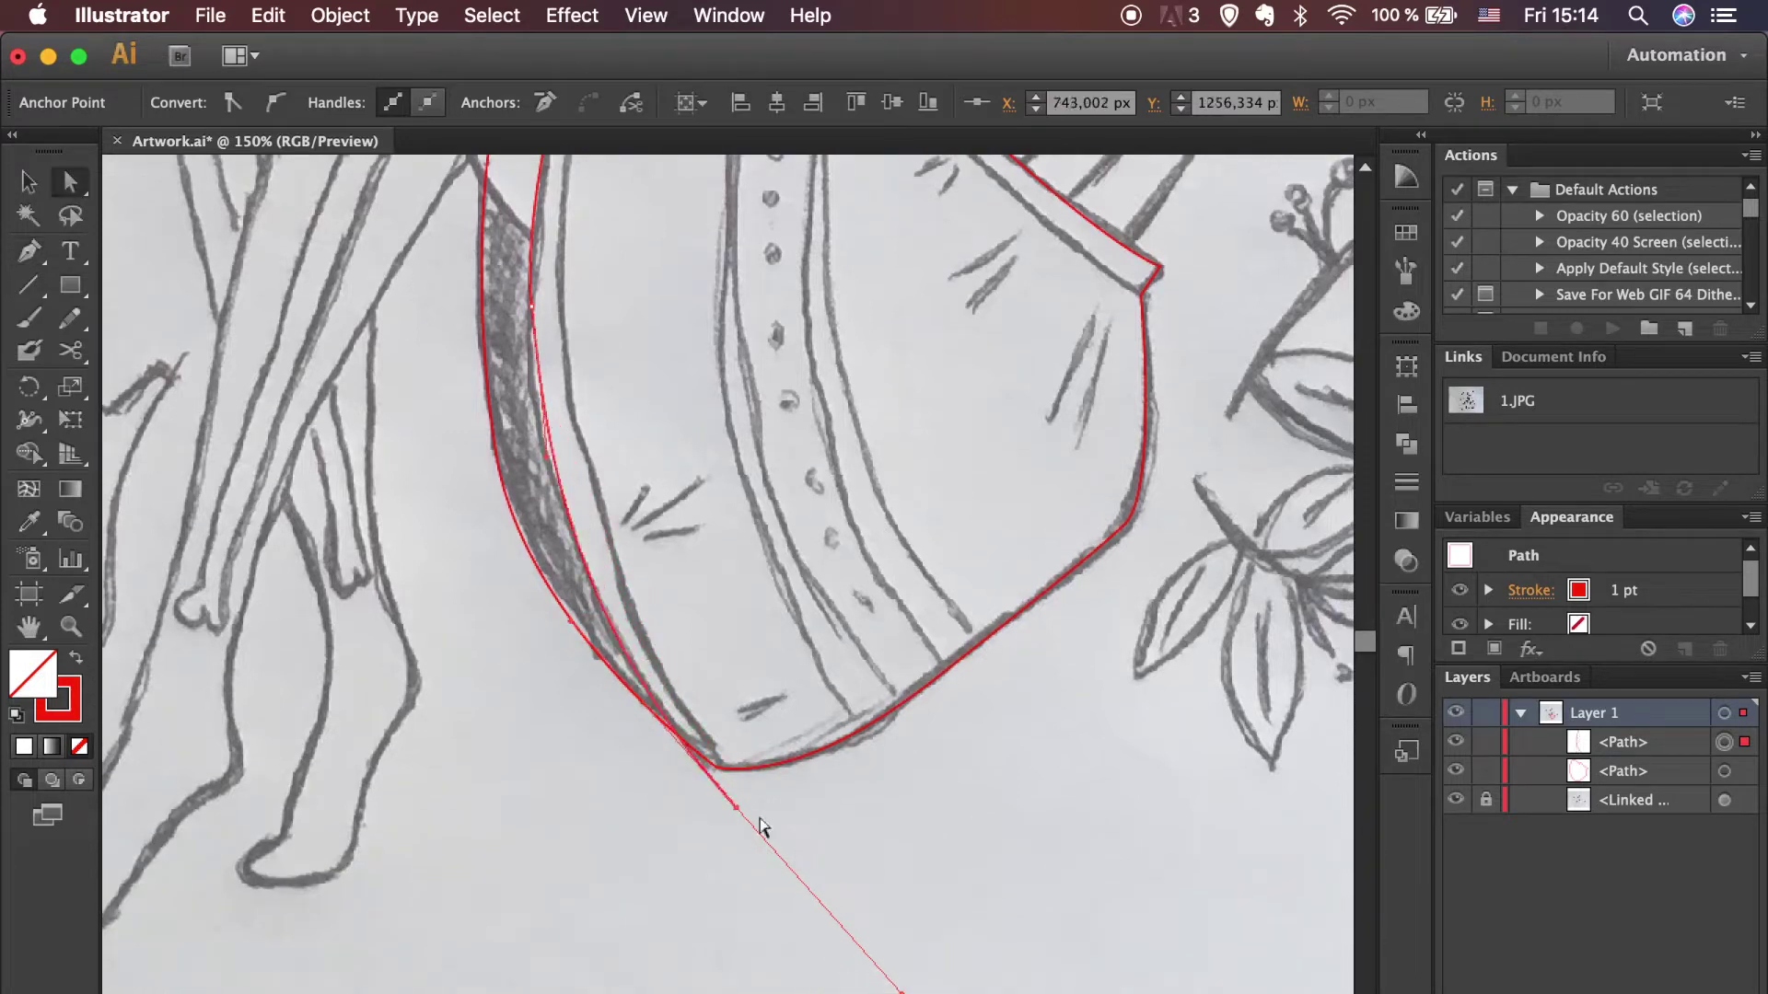
drag(736, 805, 744, 808)
Step: Move the left-edge path's anchors down to match the sketch line
scroll(612, 718, up, 2)
scroll(611, 718, left, 1)
drag(594, 414, 593, 434)
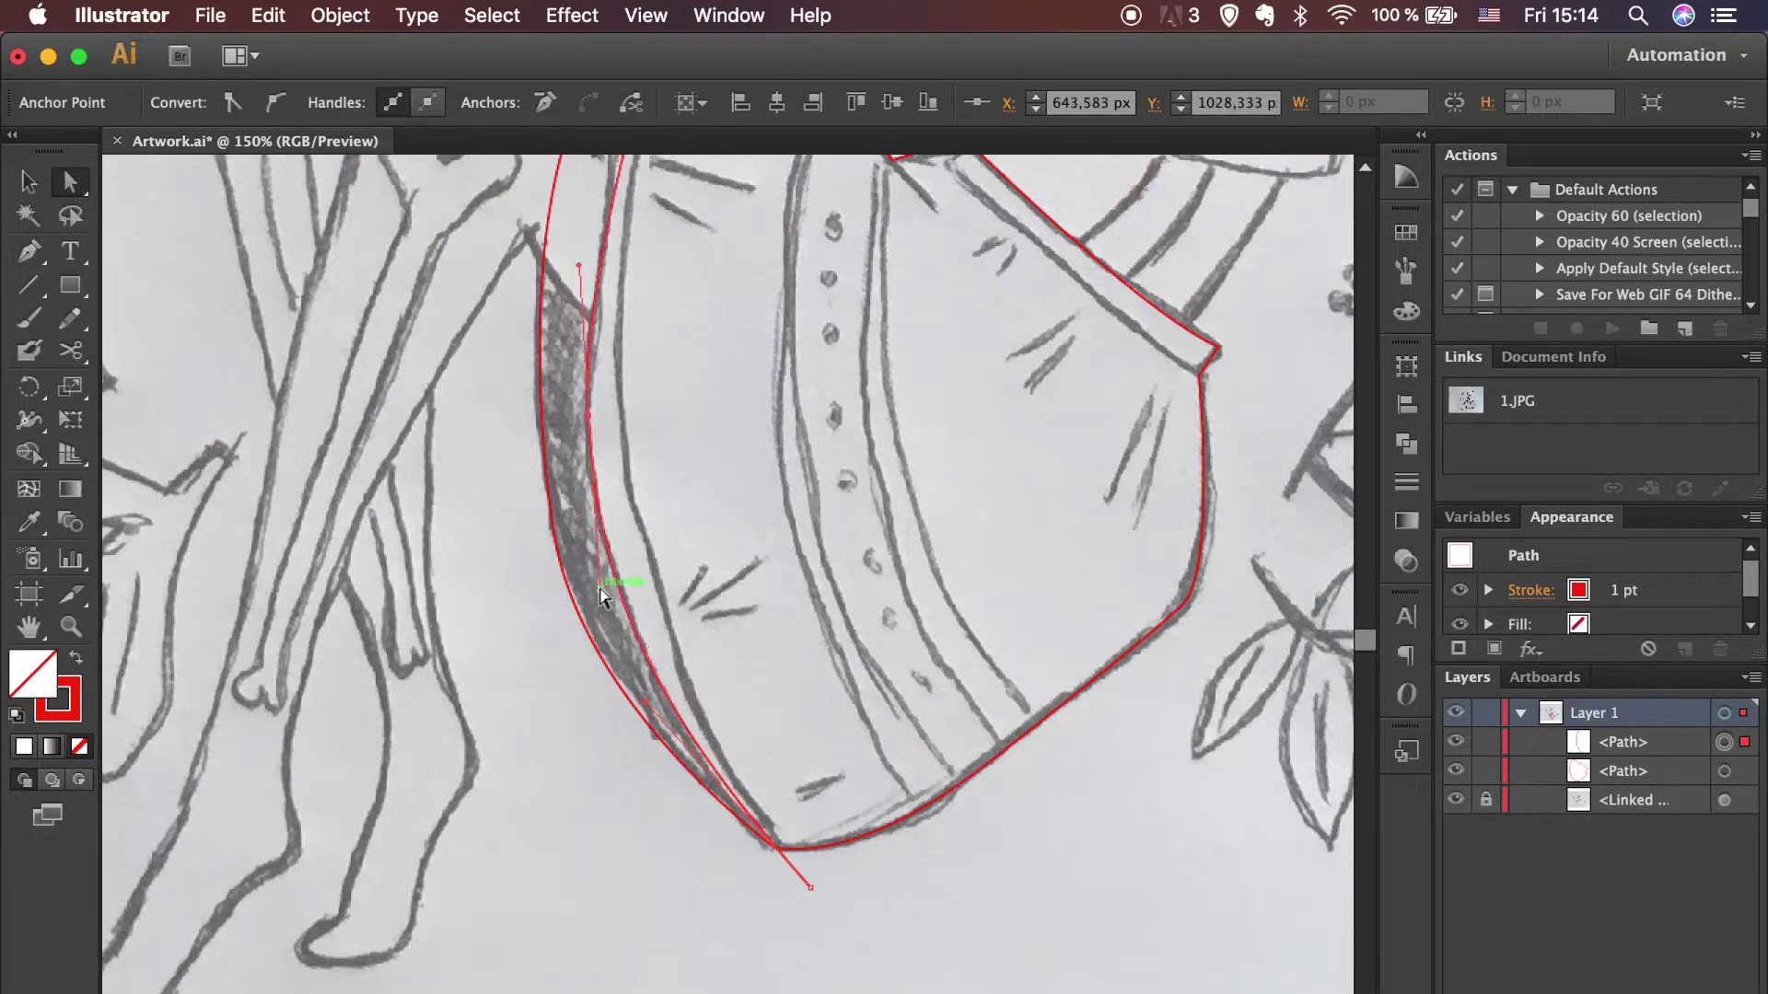
scroll(603, 617, up, 3)
scroll(607, 658, up, 3)
click(667, 252)
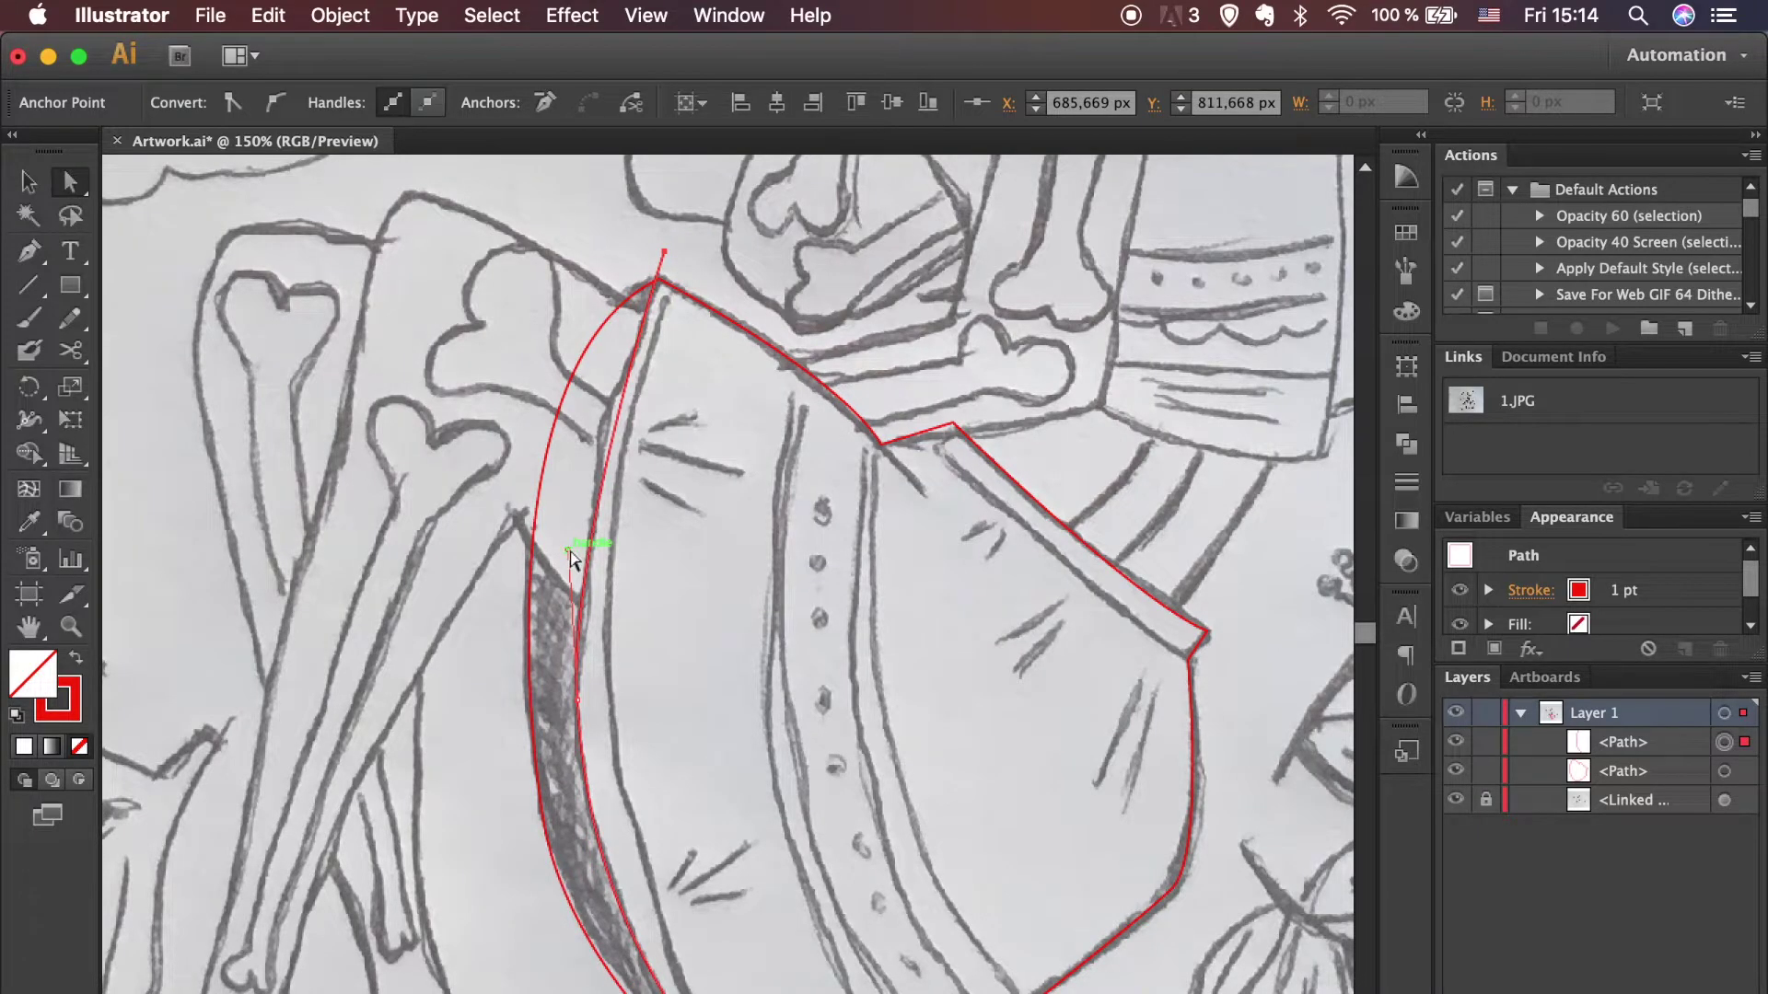
click(792, 267)
scroll(794, 271, right, 4)
key(p)
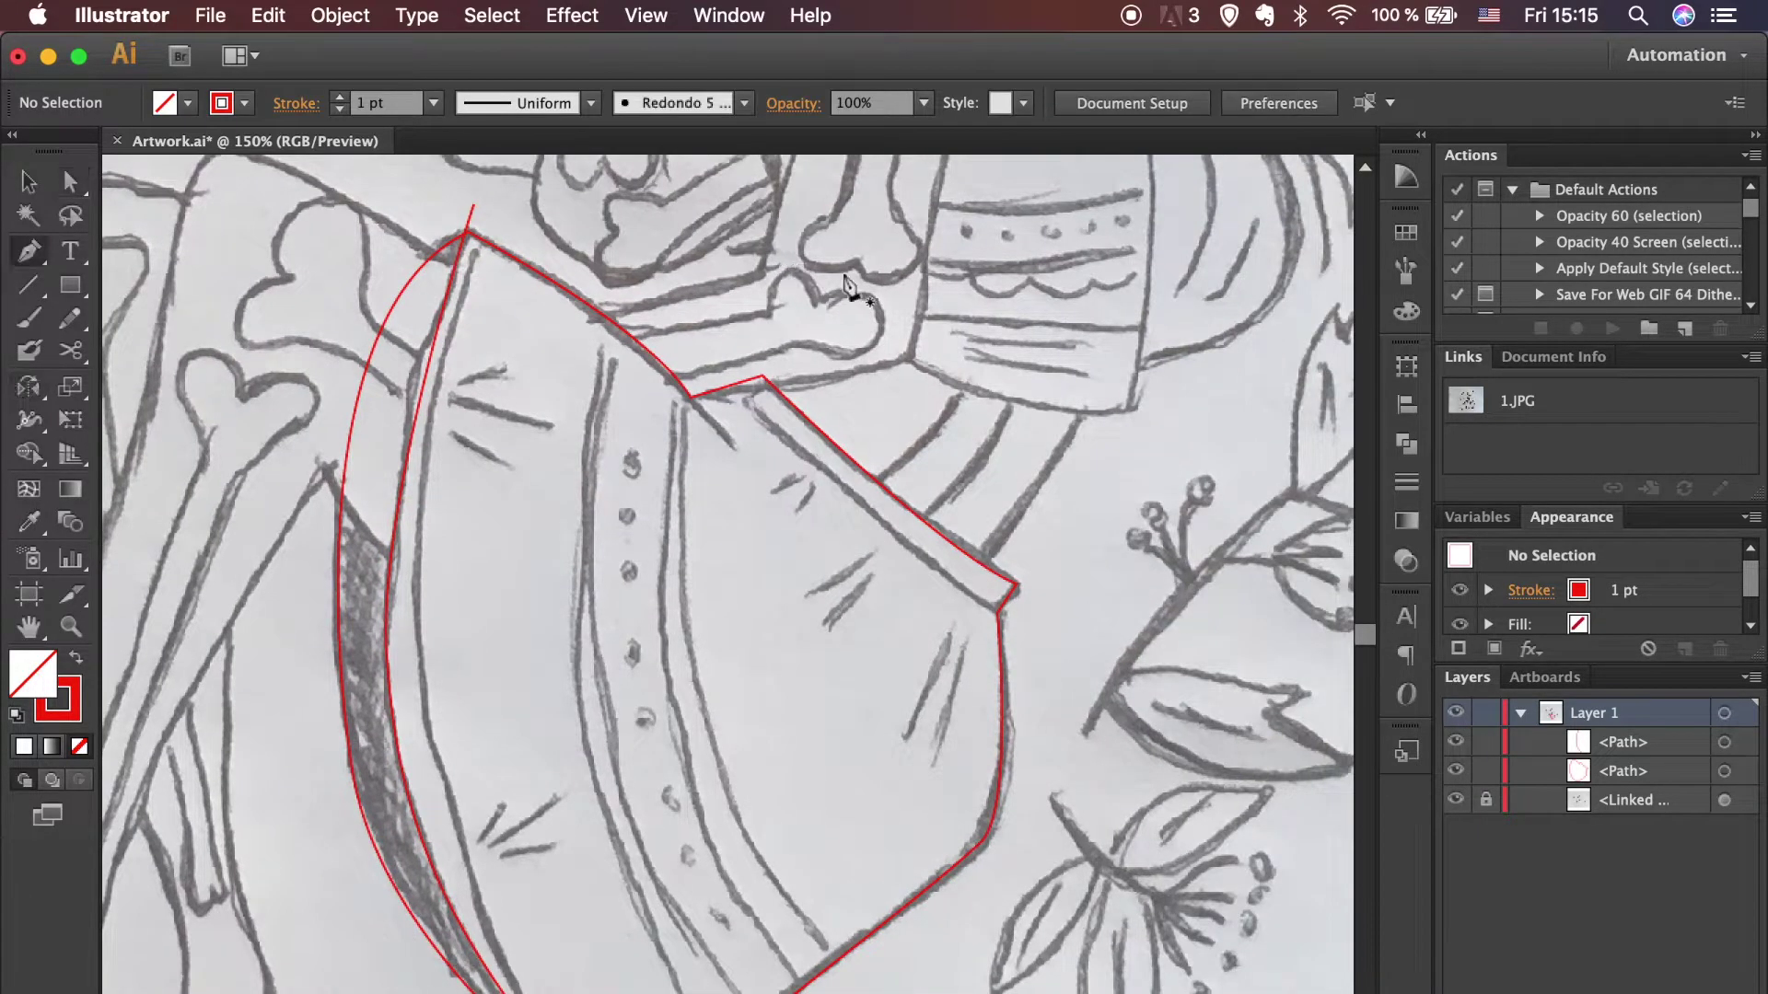
Step: Trace the narrow waistband strip with three anchors and move its end anchor into place
click(713, 359)
click(950, 586)
click(1013, 615)
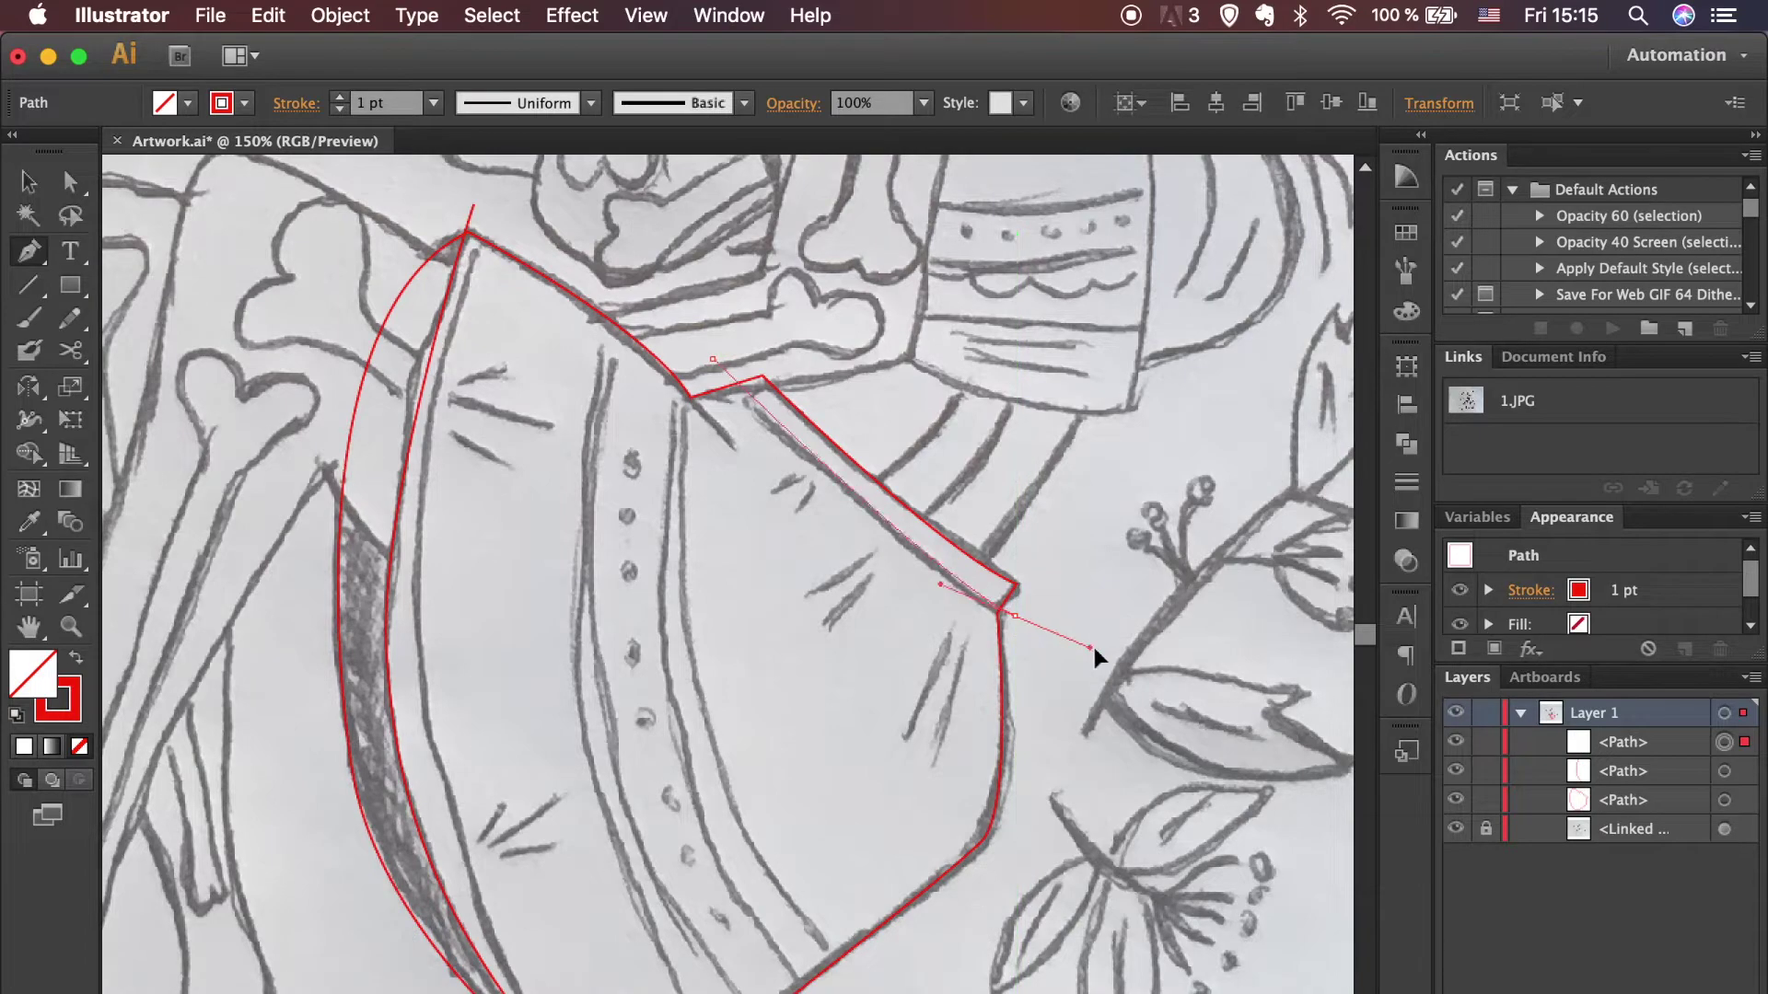
key(v)
click(1079, 706)
scroll(1076, 709, up, 2)
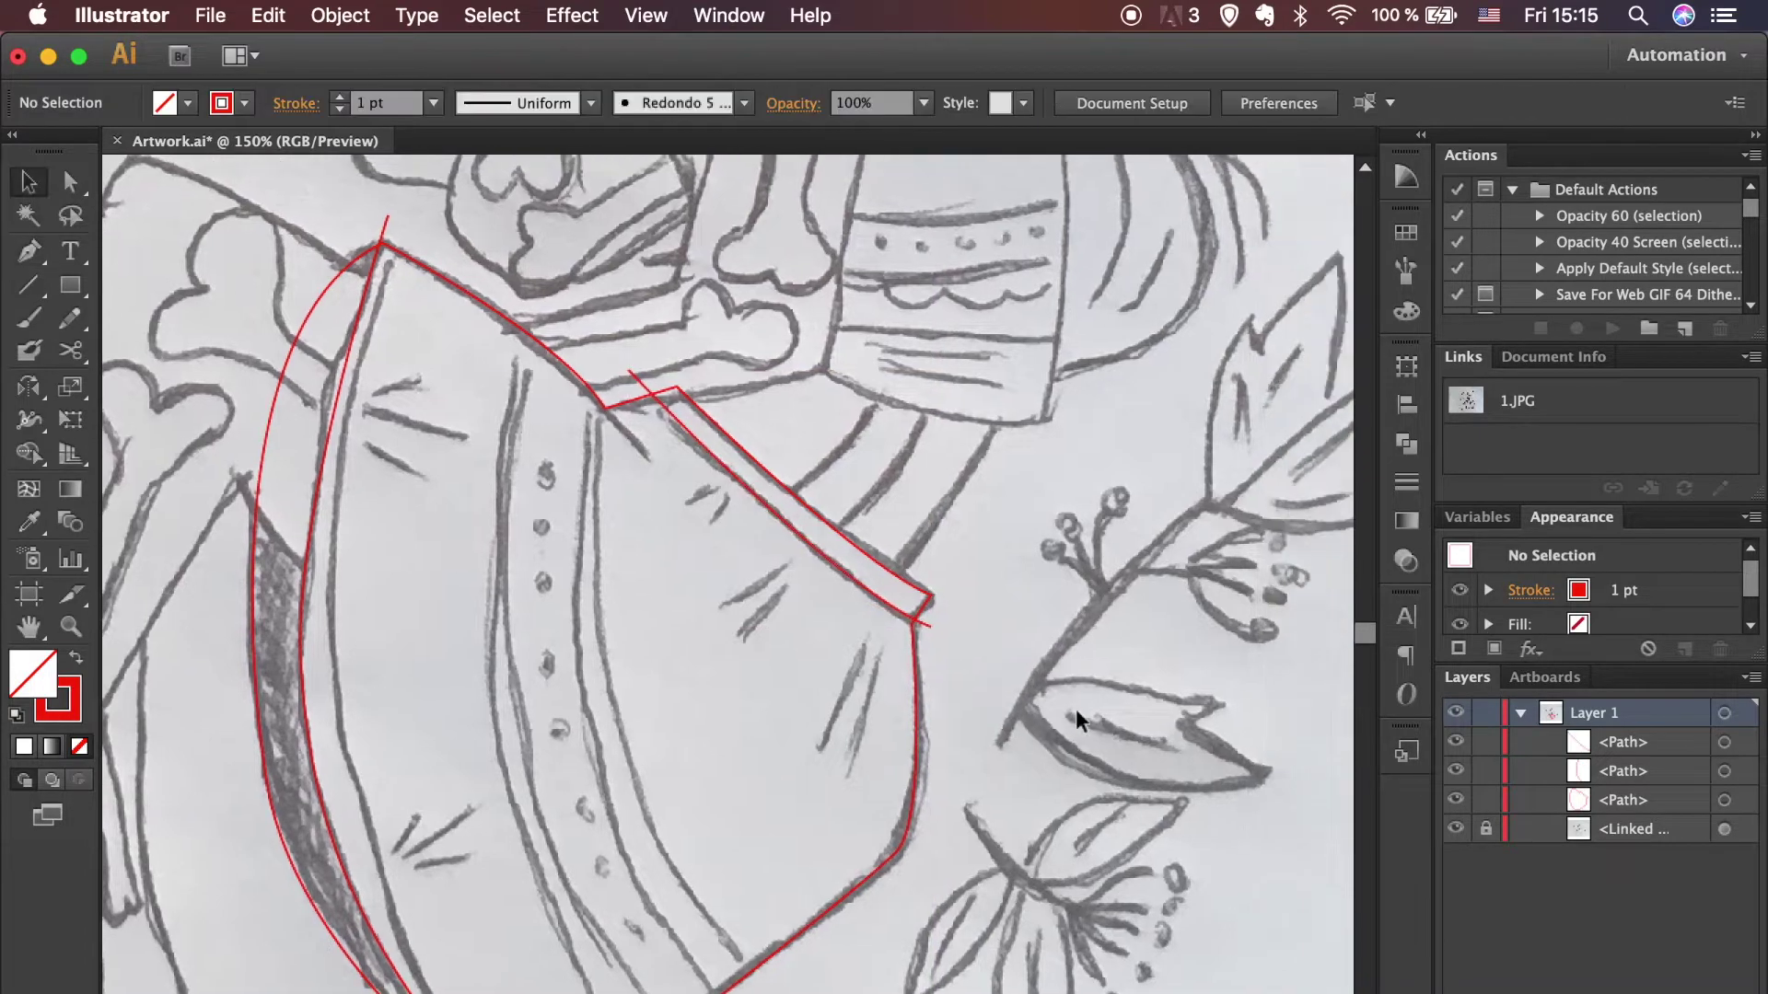
scroll(1076, 709, up, 2)
key(a)
drag(1049, 659, 1075, 695)
click(1083, 761)
scroll(1083, 761, down, 4)
scroll(1083, 737, down, 1)
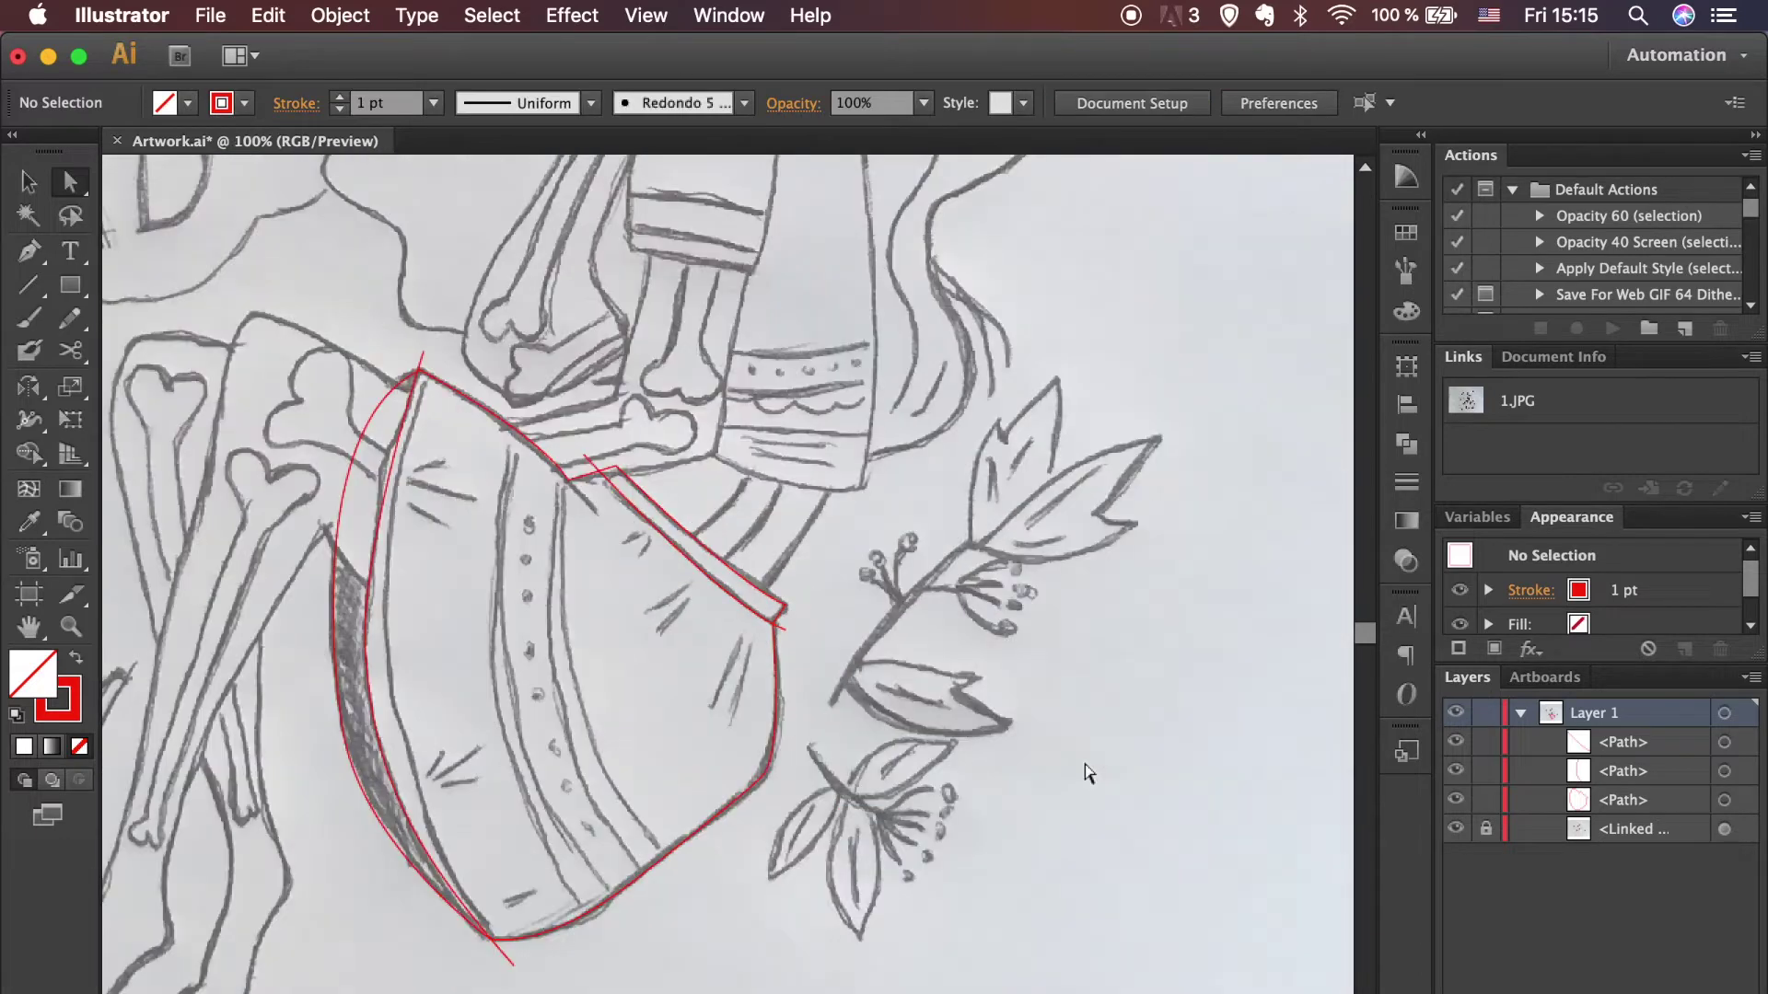
Step: Select all the overlapping skirt paths and apply Pathfinder Divide
key(v)
click(771, 611)
shift+click(382, 759)
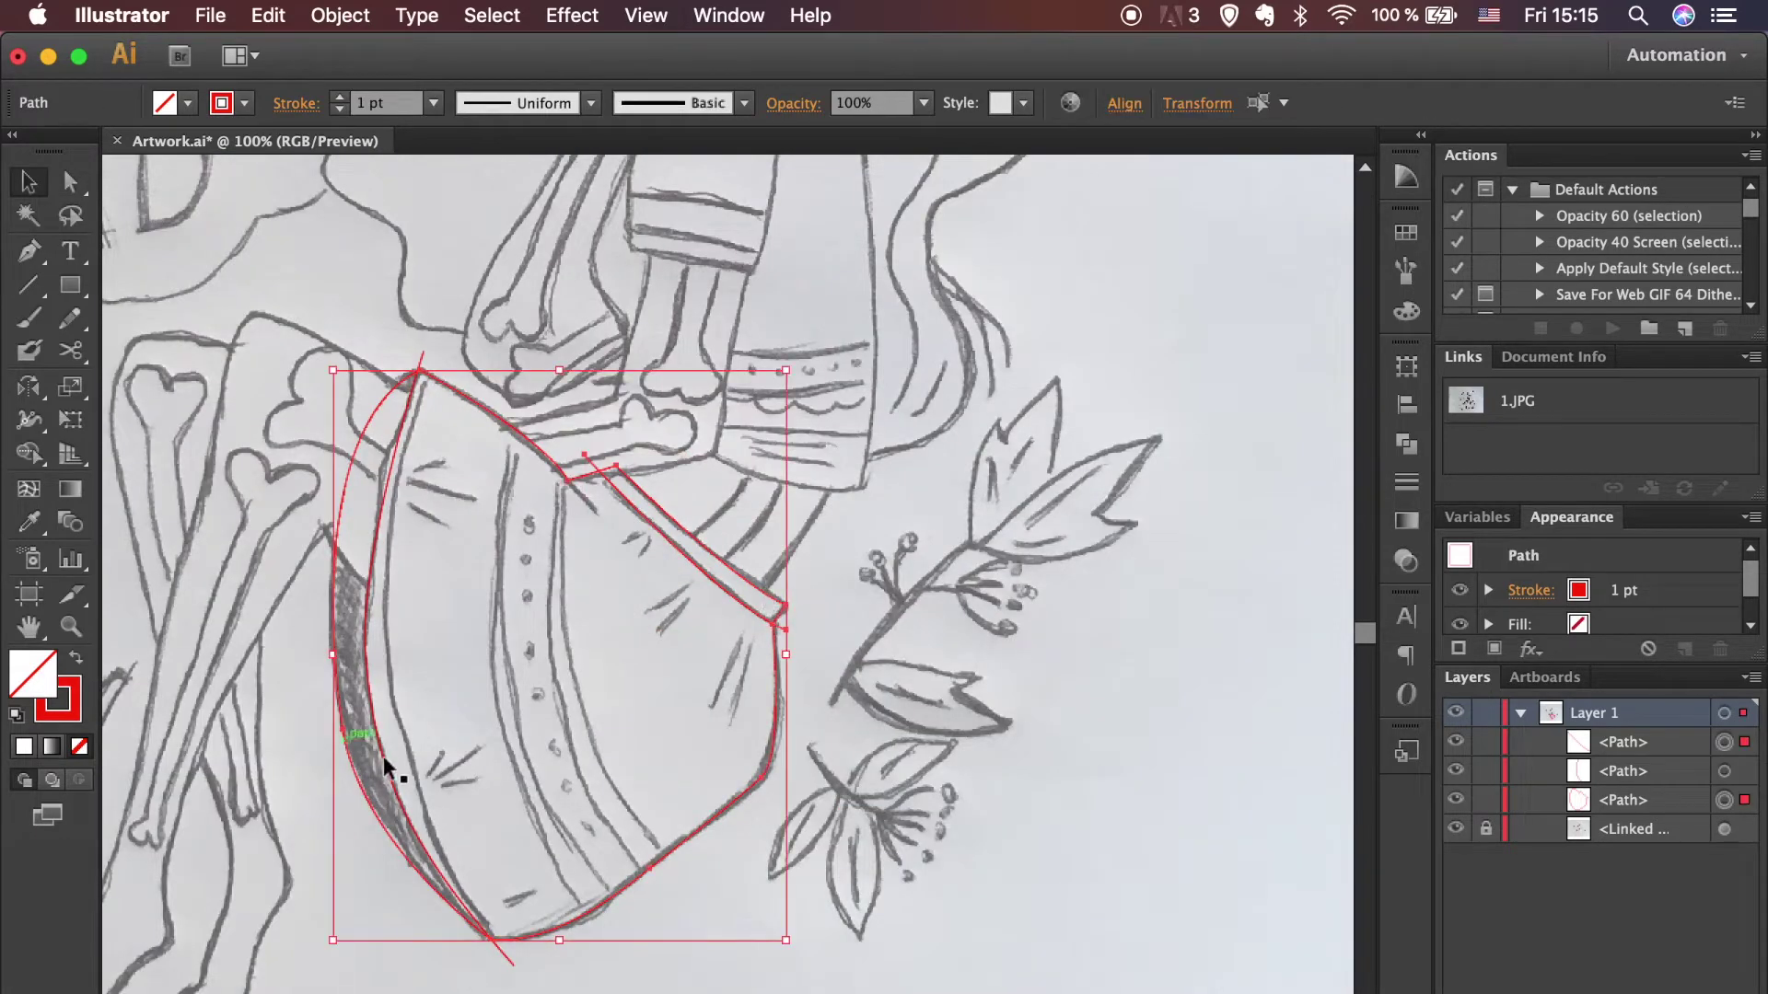
click(1402, 445)
click(1075, 475)
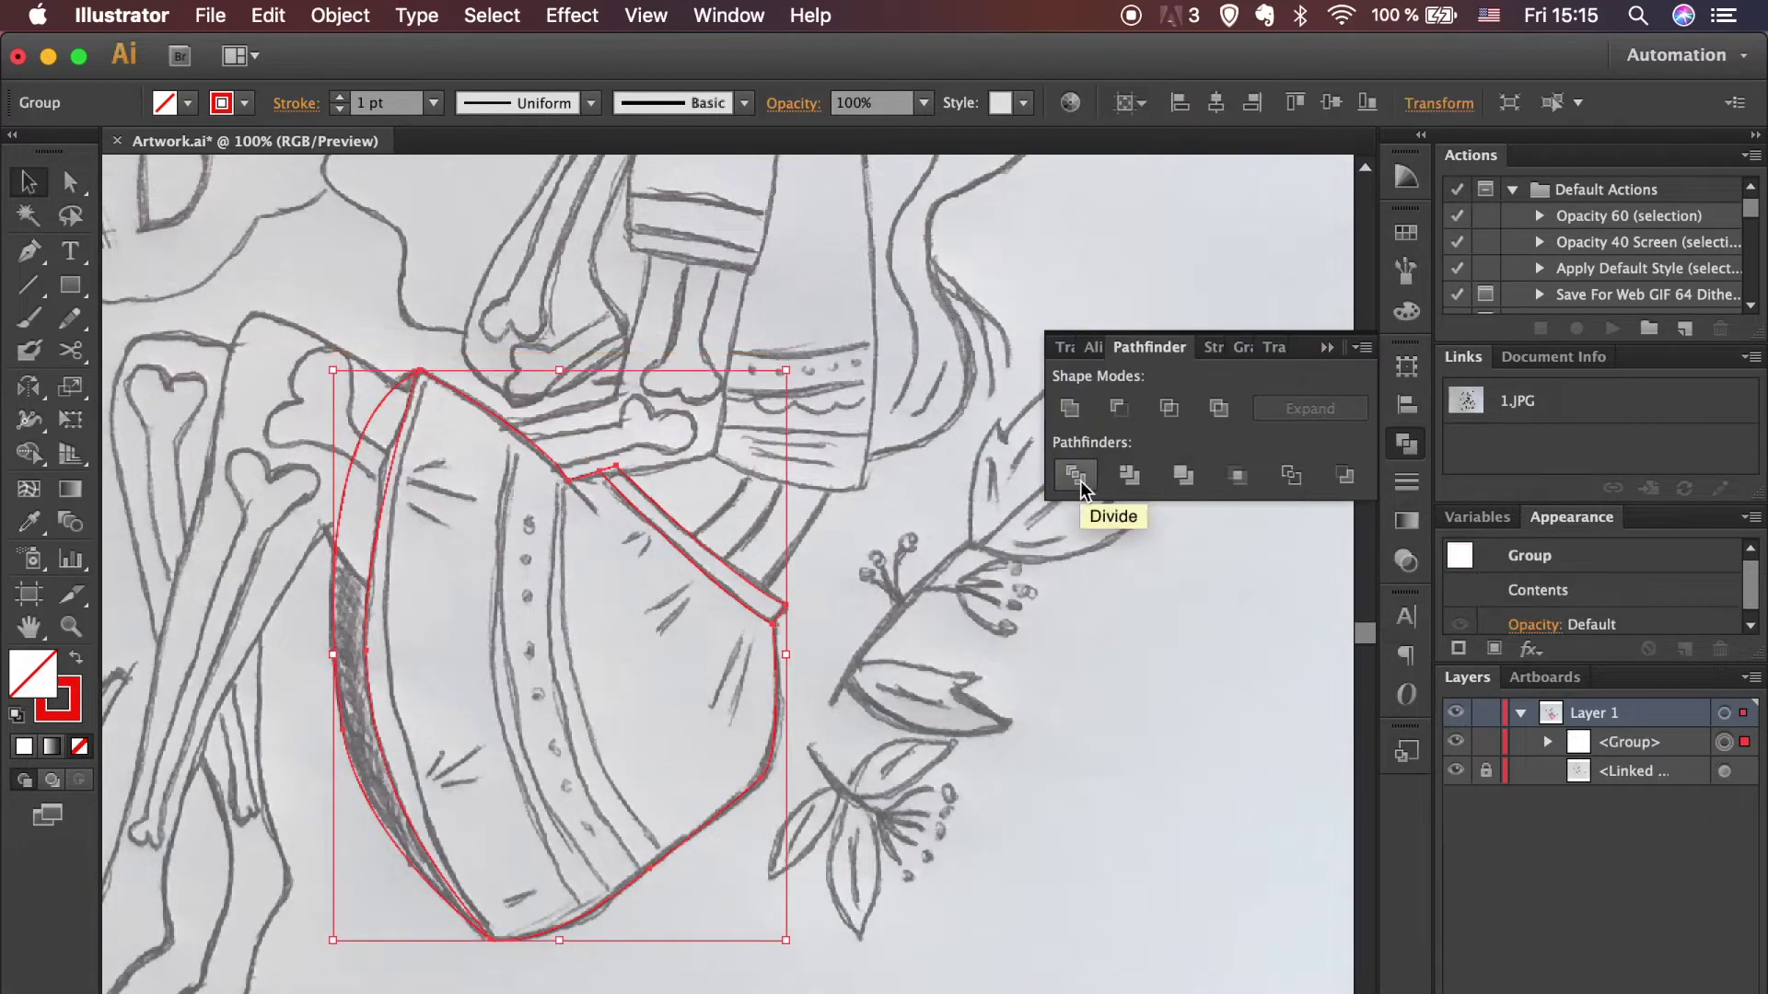
Step: Ungroup the divided skirt pieces and deselect them
right_click(507, 638)
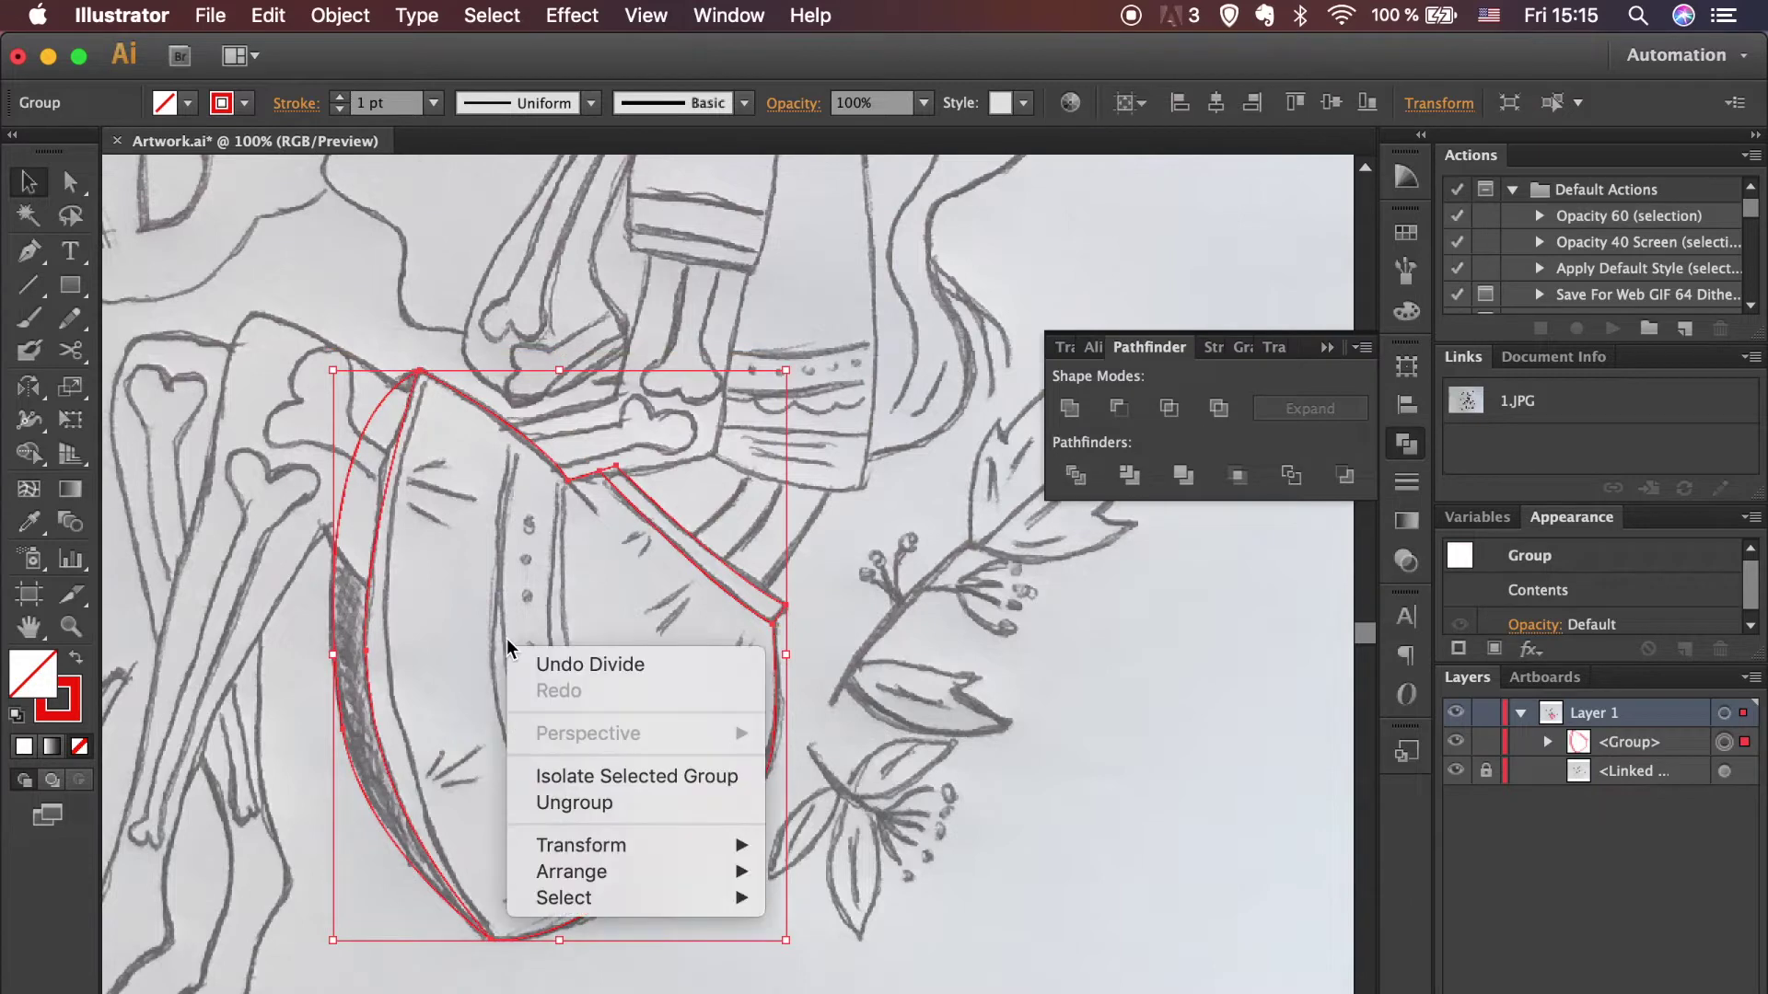
click(584, 803)
click(967, 767)
click(1402, 445)
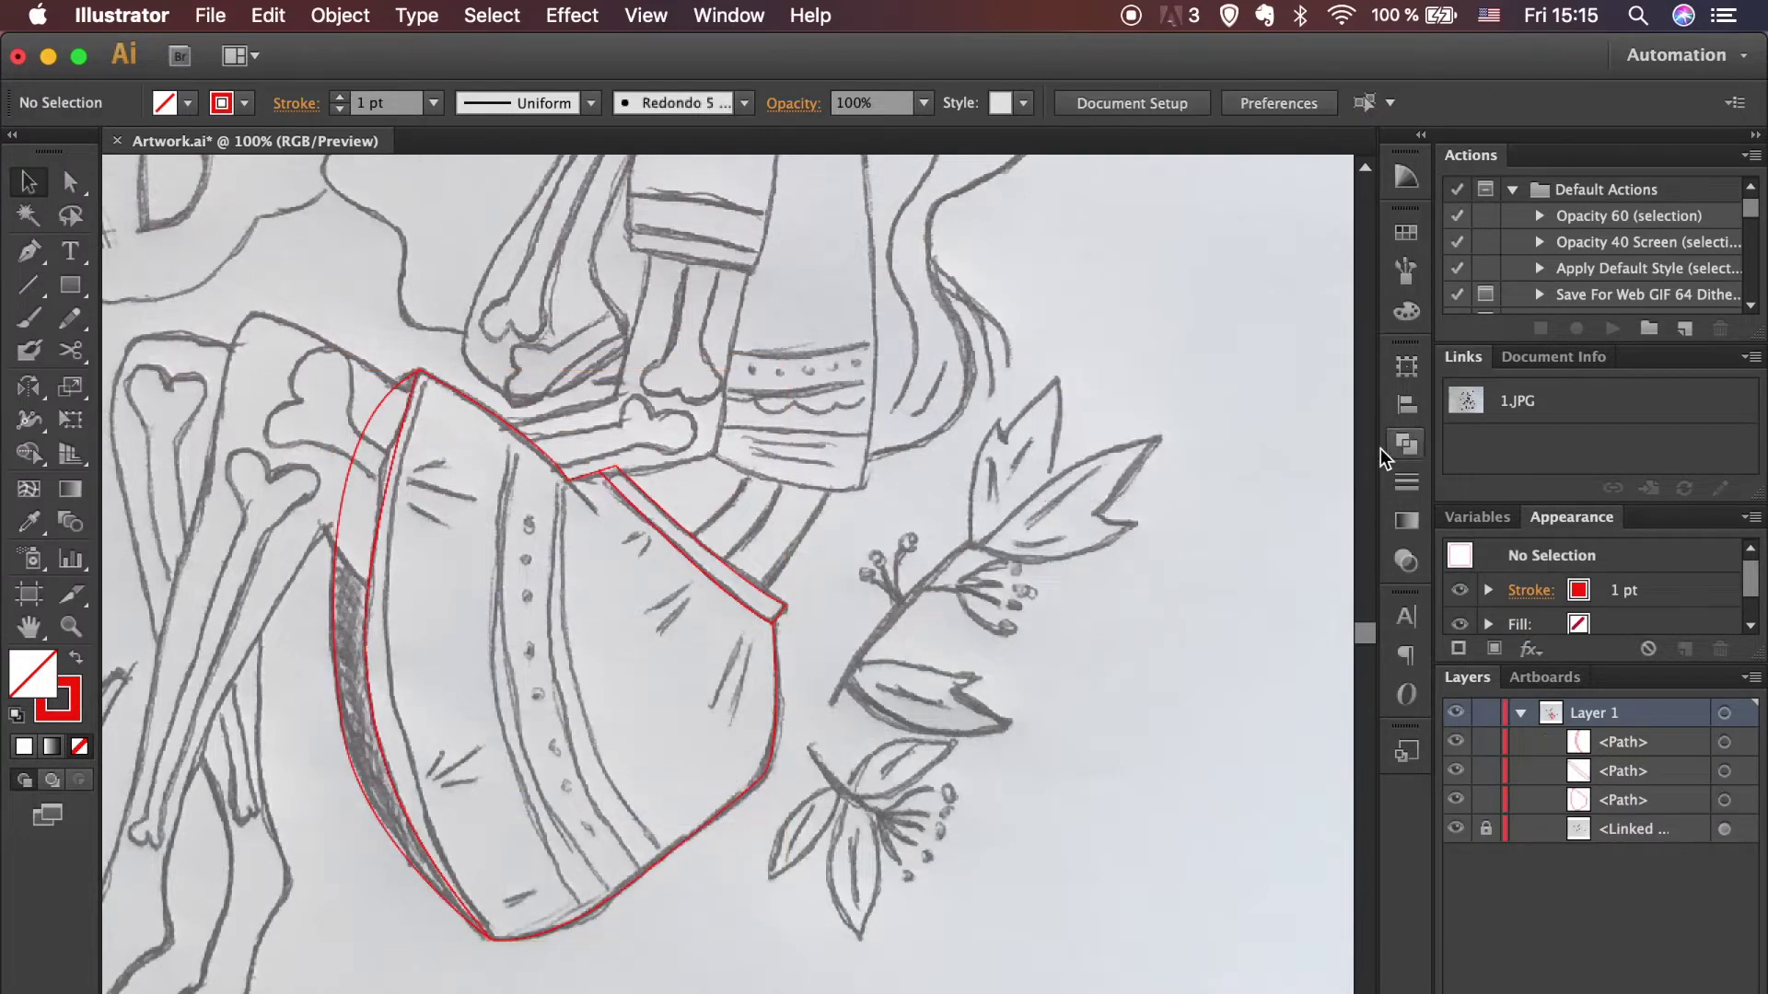
scroll(1090, 484, left, 5)
key(p)
scroll(829, 511, up, 3)
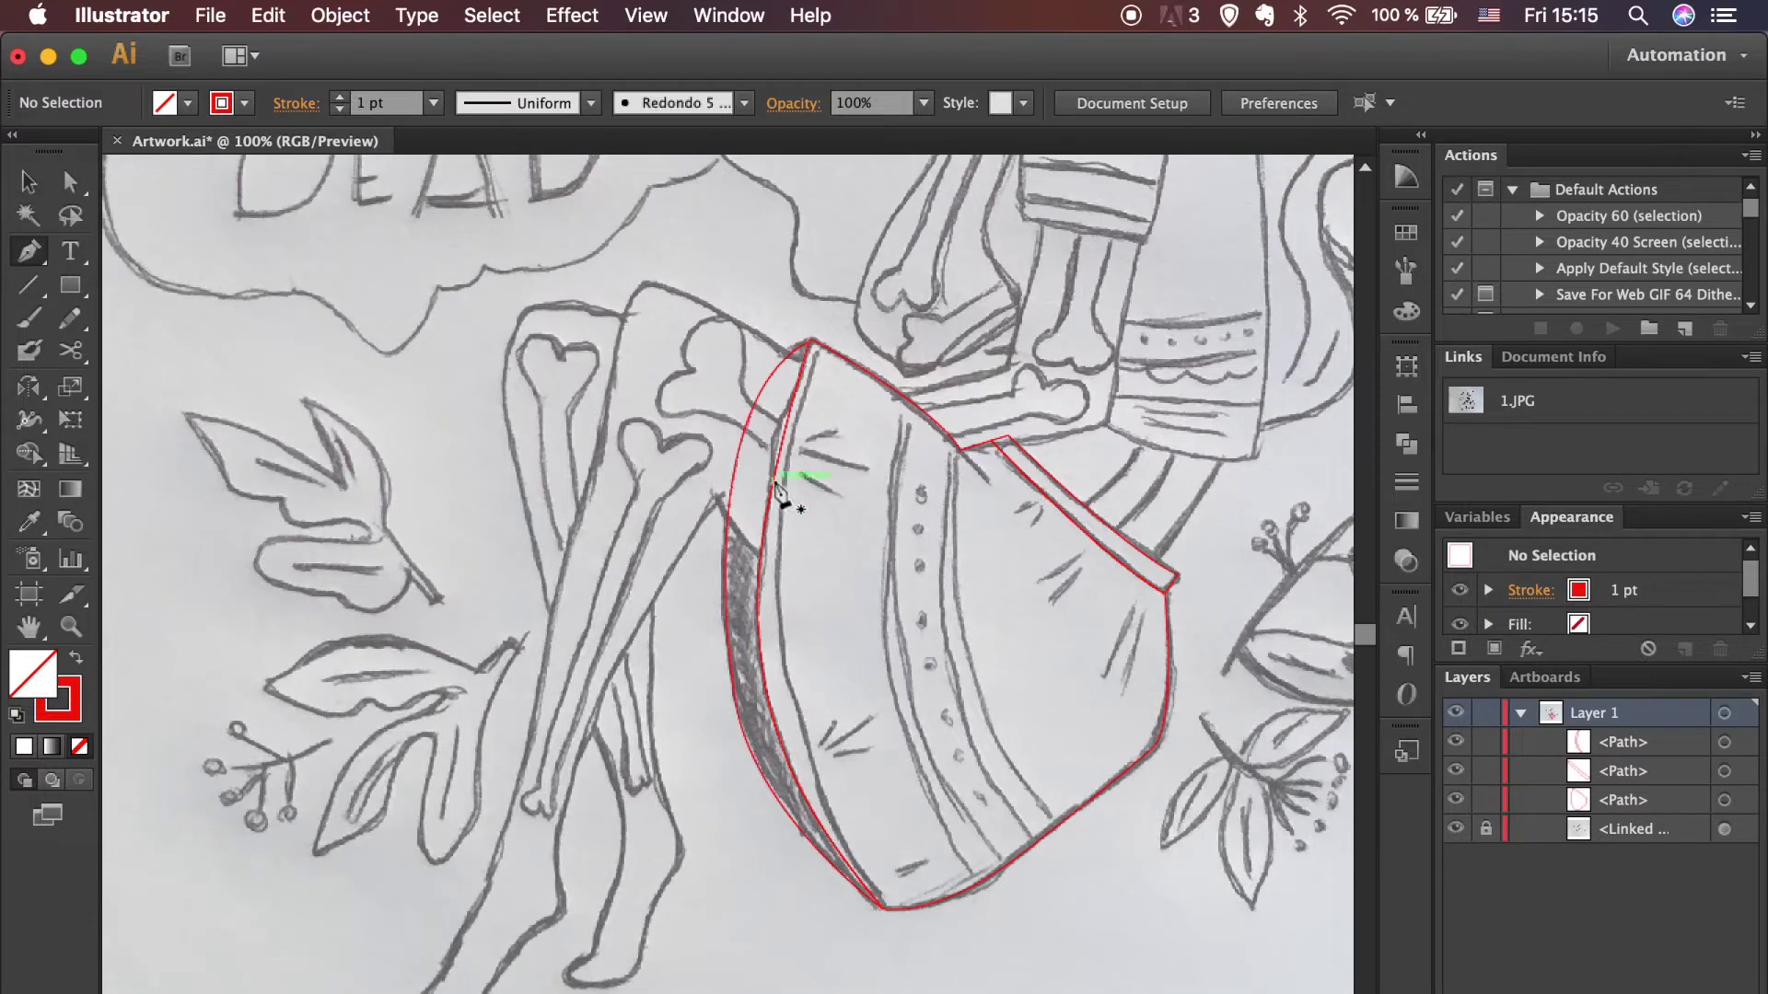
Step: Trace the front leg in red, from the thigh around the toe and knee back to the start
drag(771, 564, 722, 508)
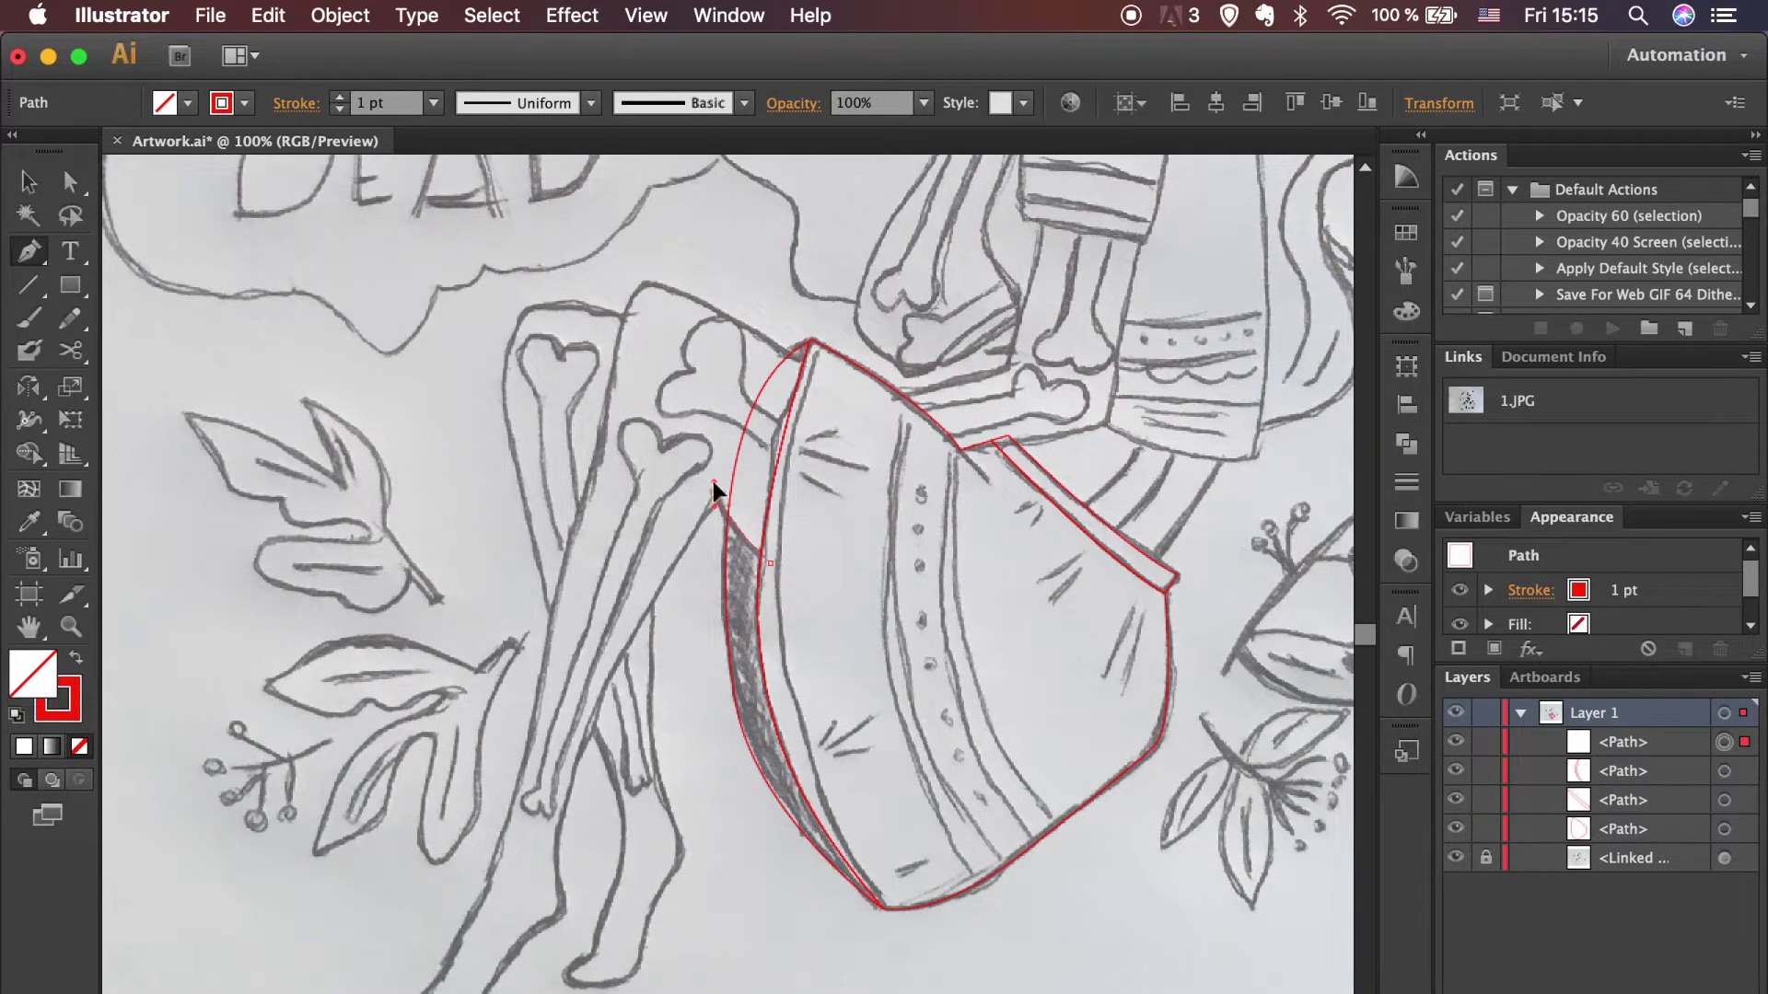
click(714, 495)
click(627, 644)
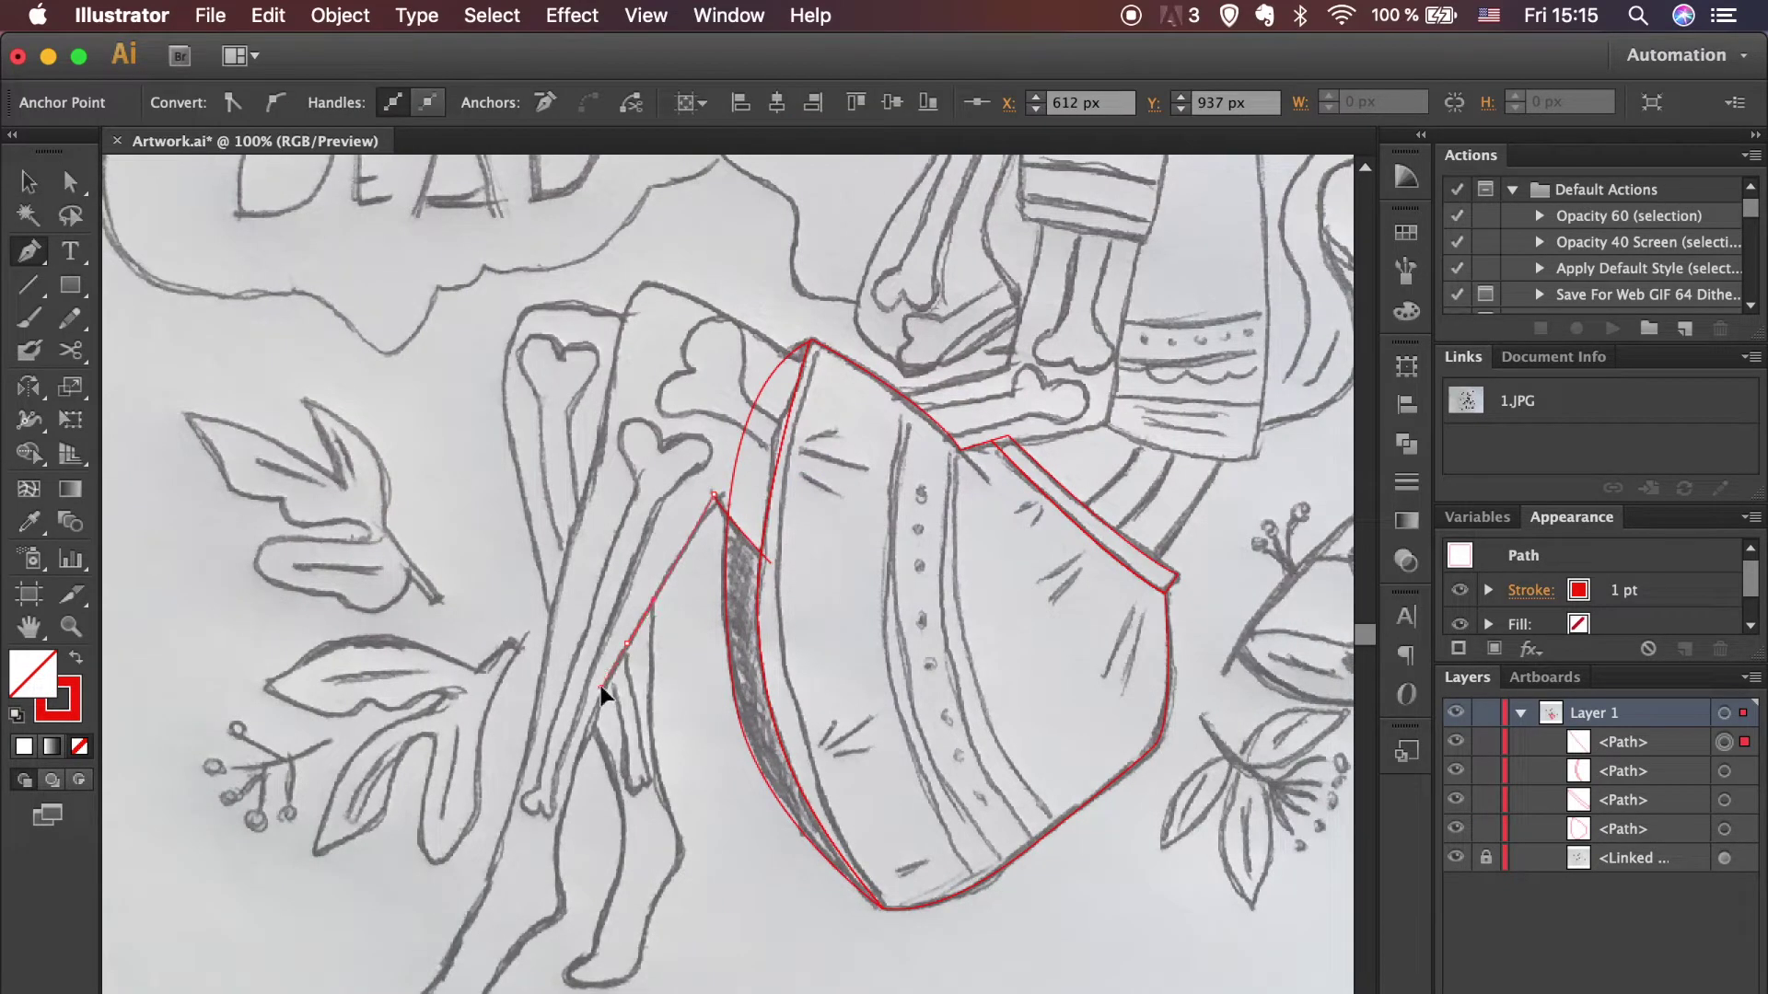
mouse_move(556, 833)
mouse_down()
mouse_move(558, 923)
mouse_move(435, 953)
mouse_move(417, 932)
mouse_move(433, 920)
mouse_up()
click(523, 753)
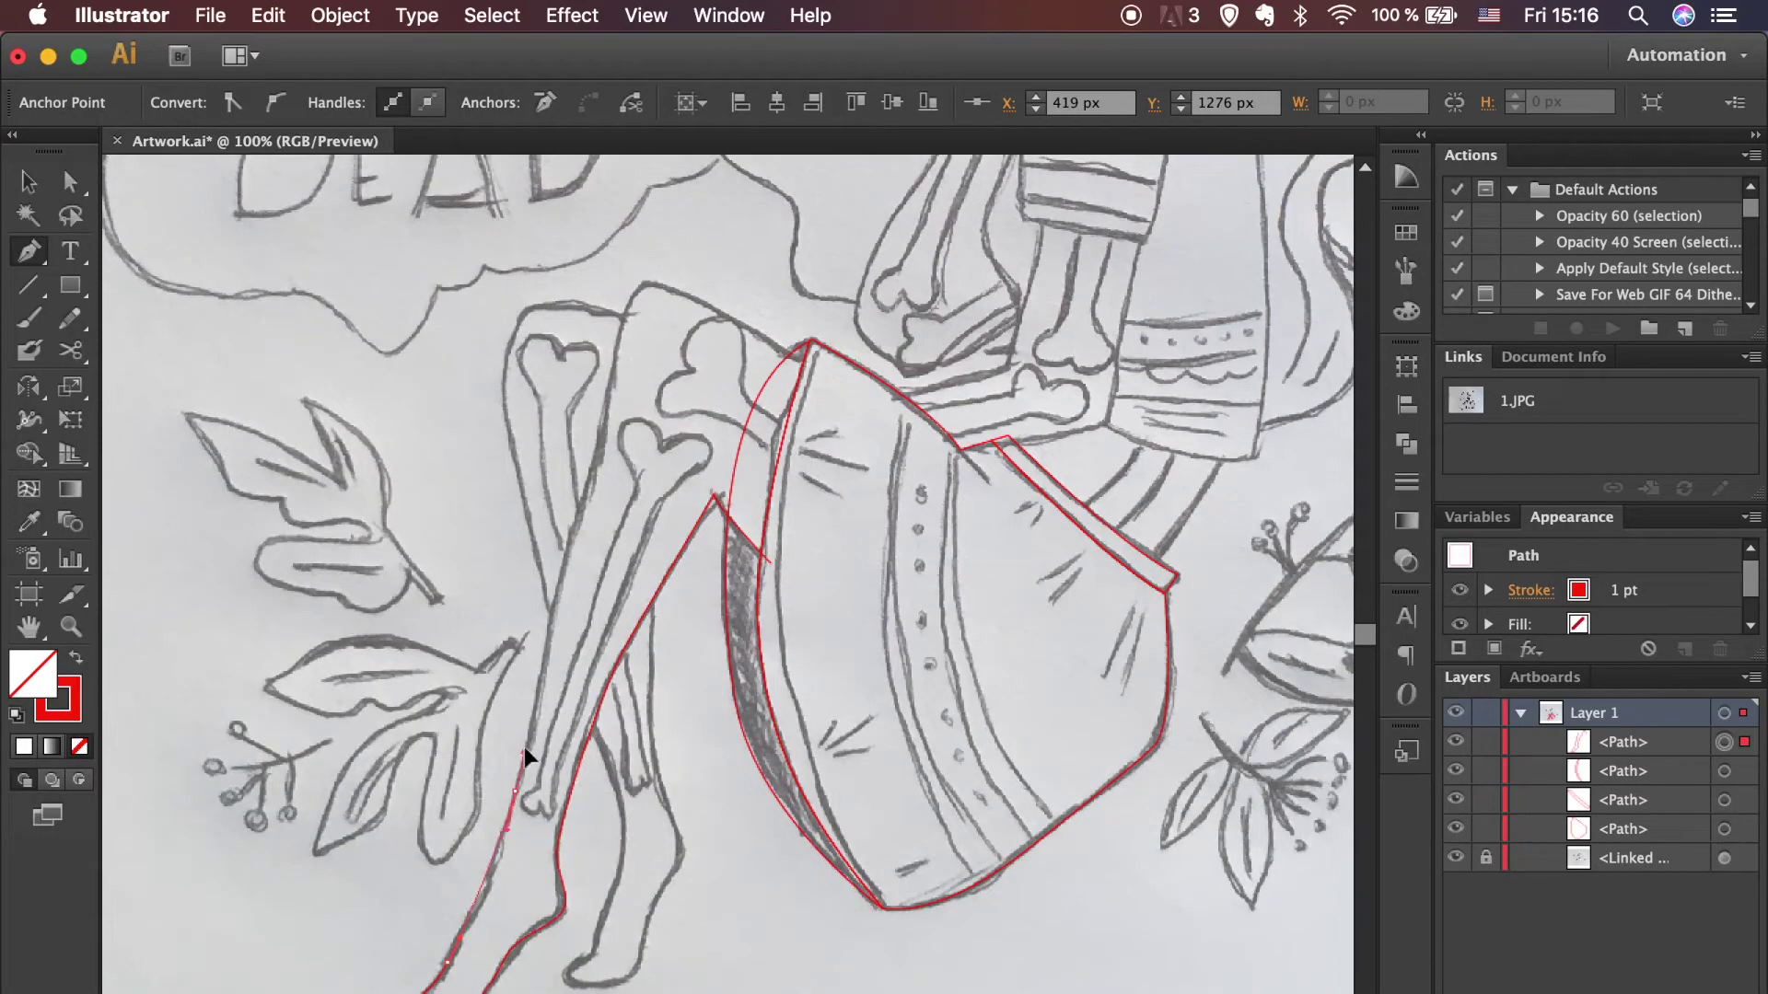
click(565, 556)
click(608, 382)
click(683, 291)
click(811, 341)
click(844, 385)
click(770, 562)
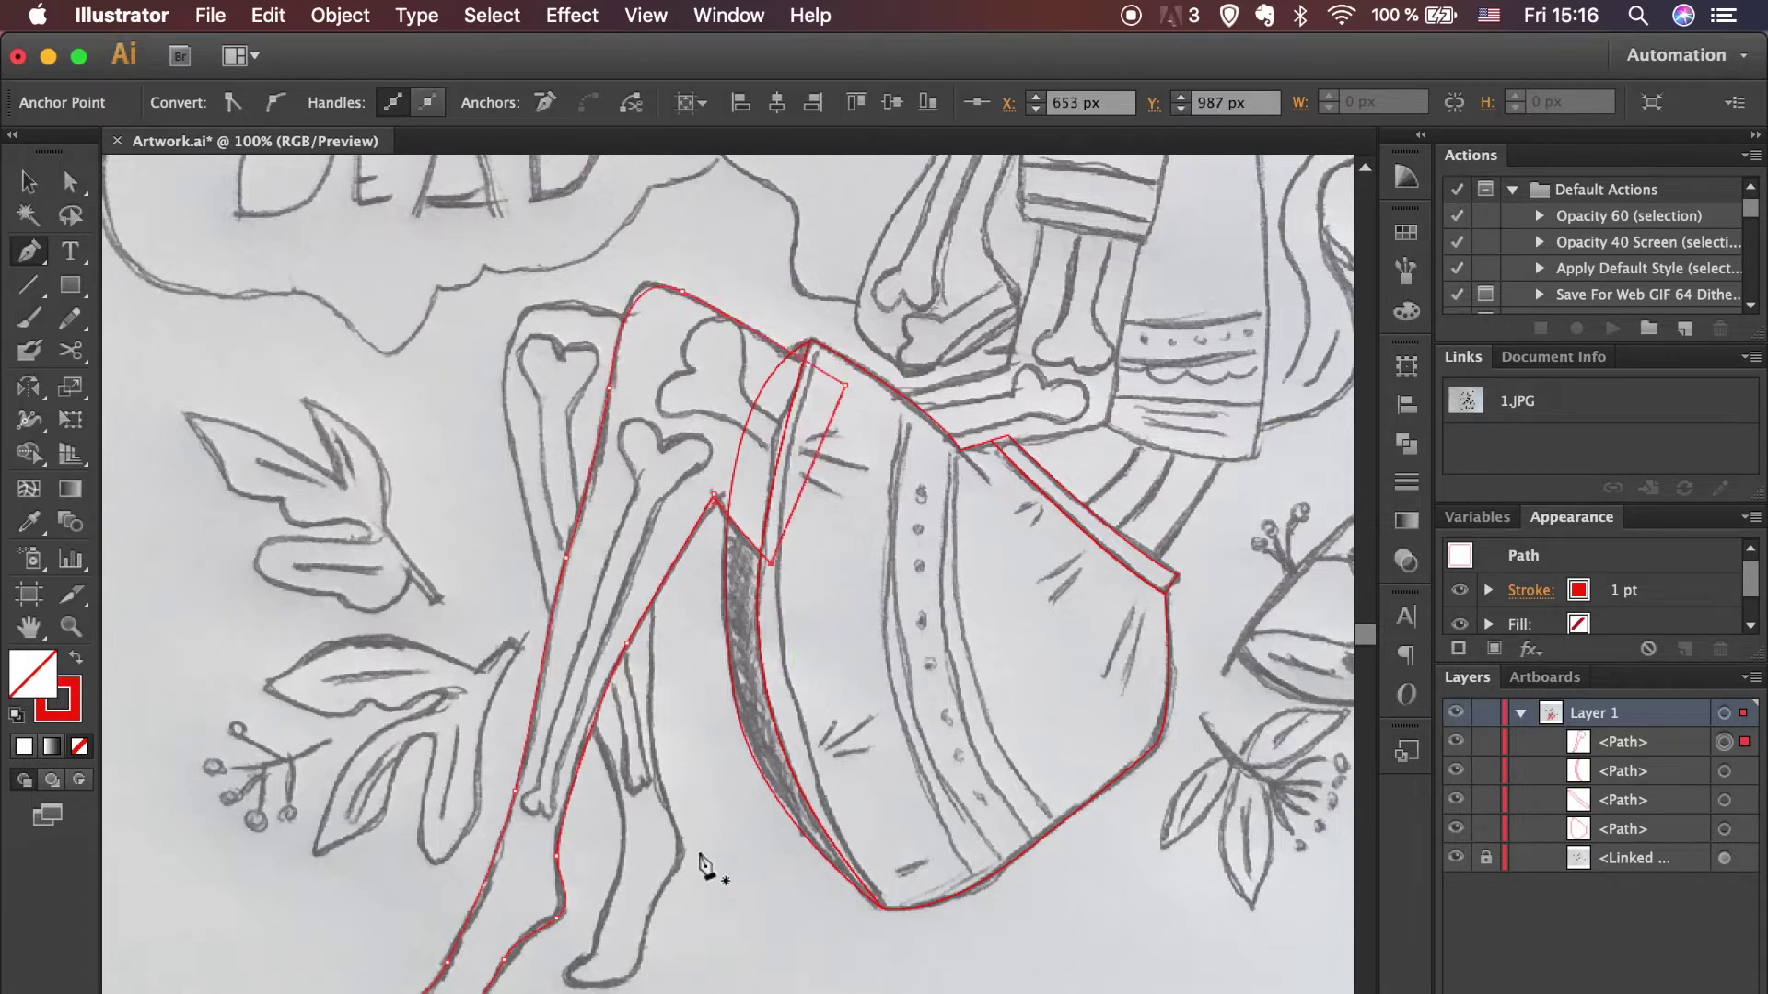
ctrl+click(435, 732)
Step: Trace the back leg with a closed curved outline from the thigh top around the heel
click(651, 318)
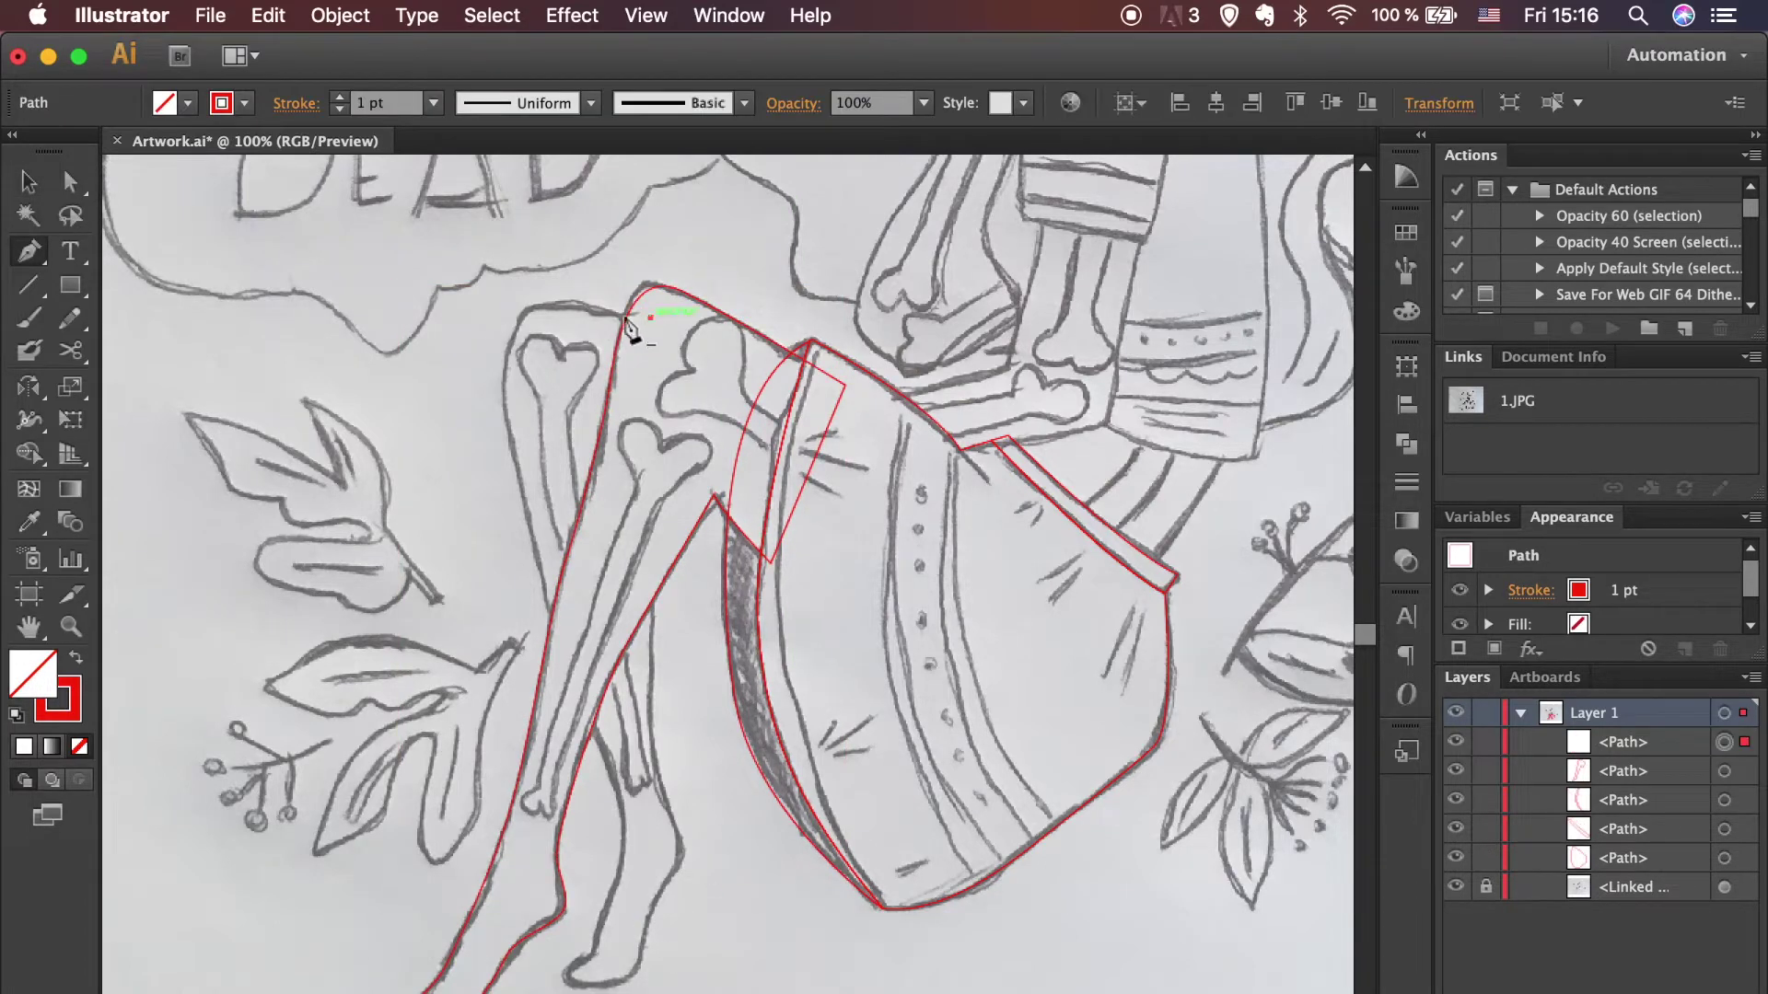
drag(558, 628, 590, 709)
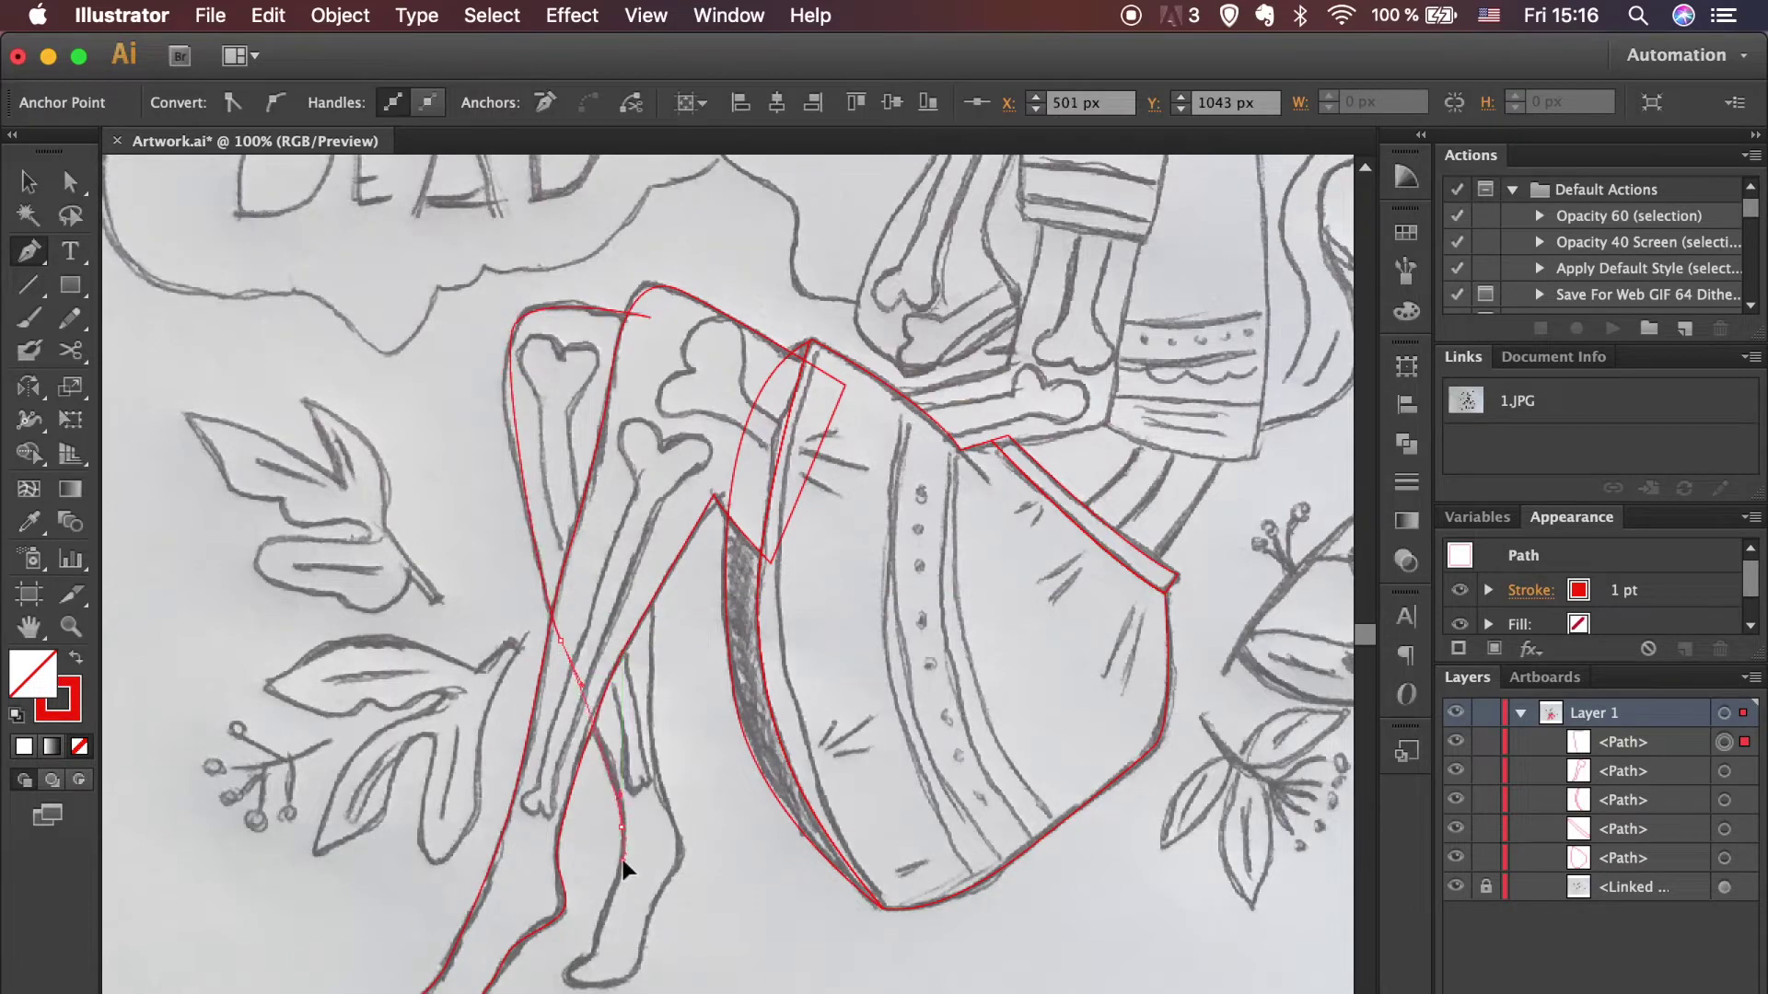
drag(623, 865, 586, 974)
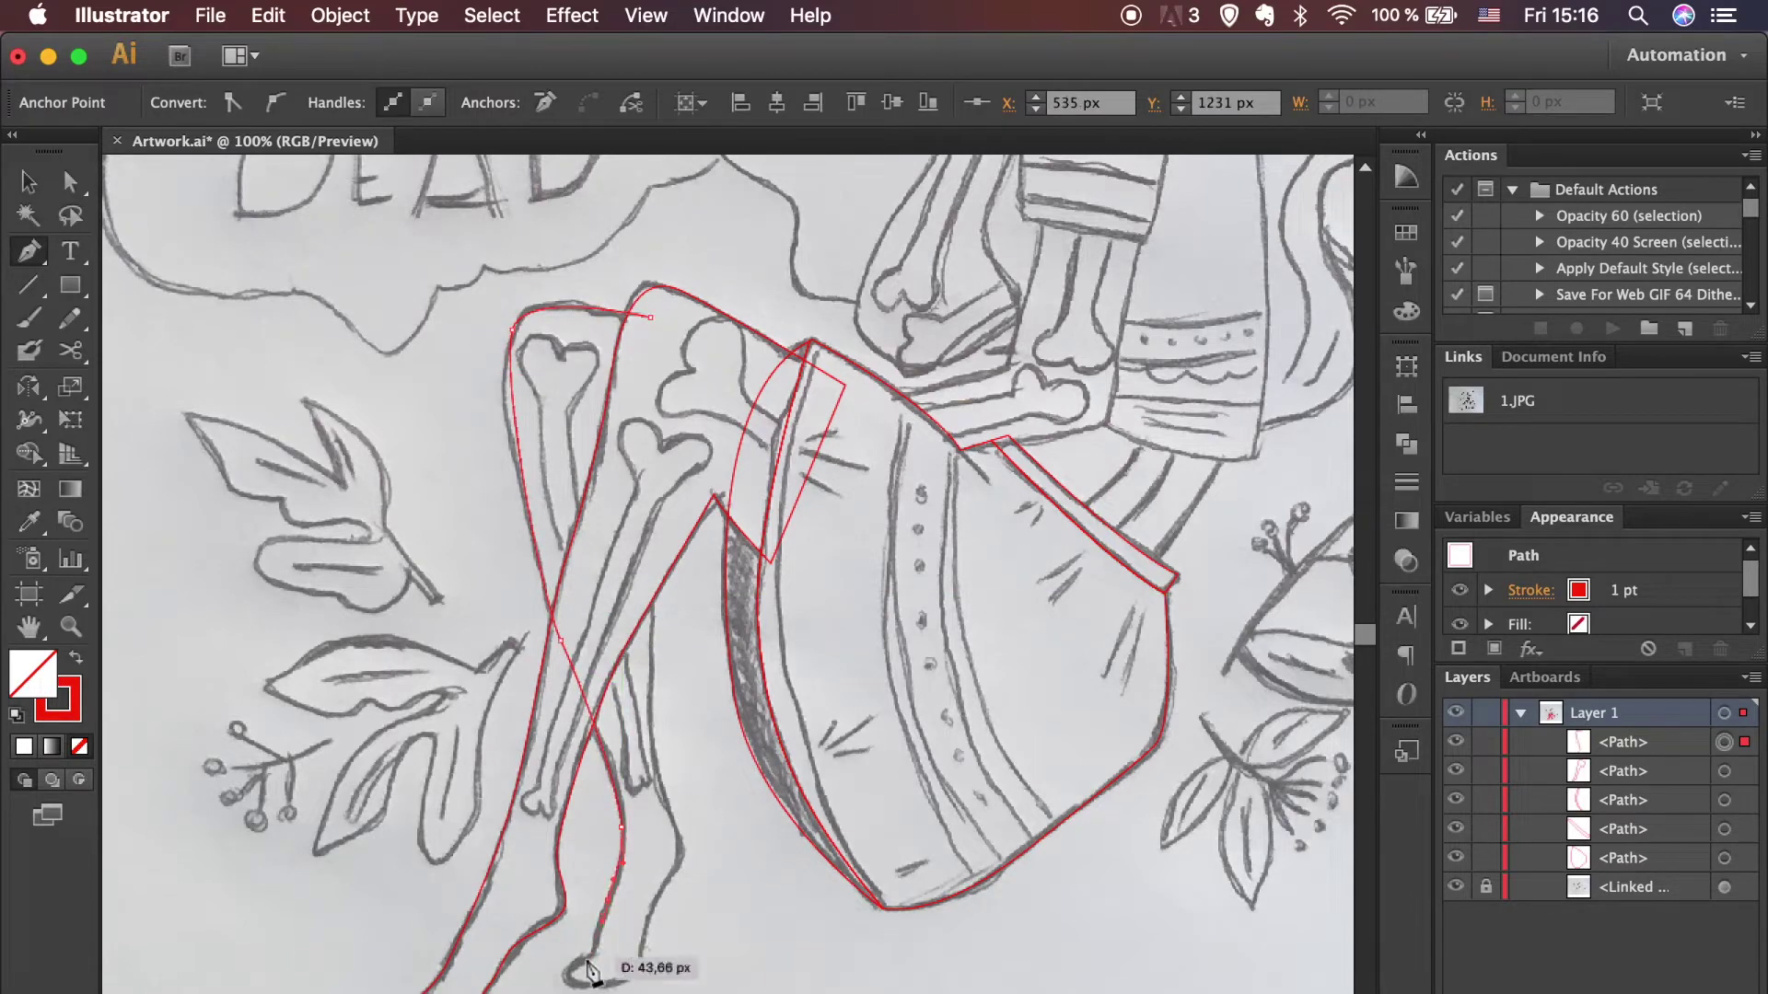
mouse_move(631, 988)
mouse_down()
mouse_move(681, 840)
mouse_move(651, 704)
mouse_up()
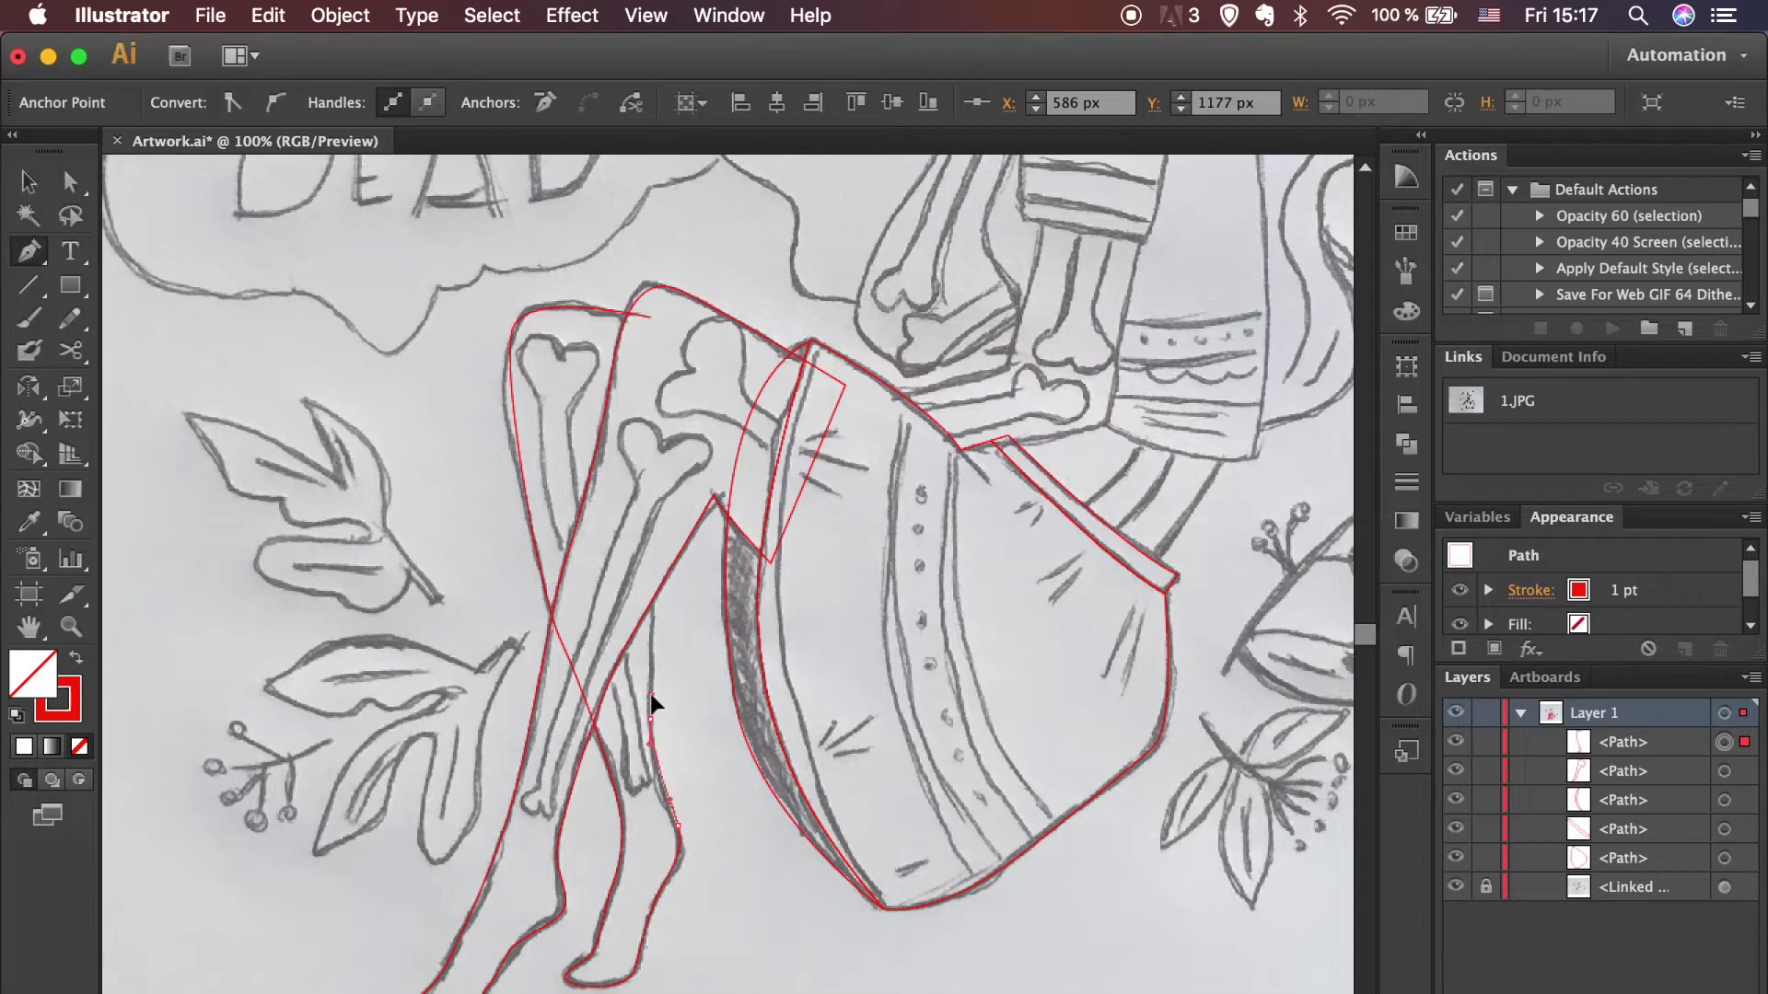
click(651, 316)
super+click(721, 921)
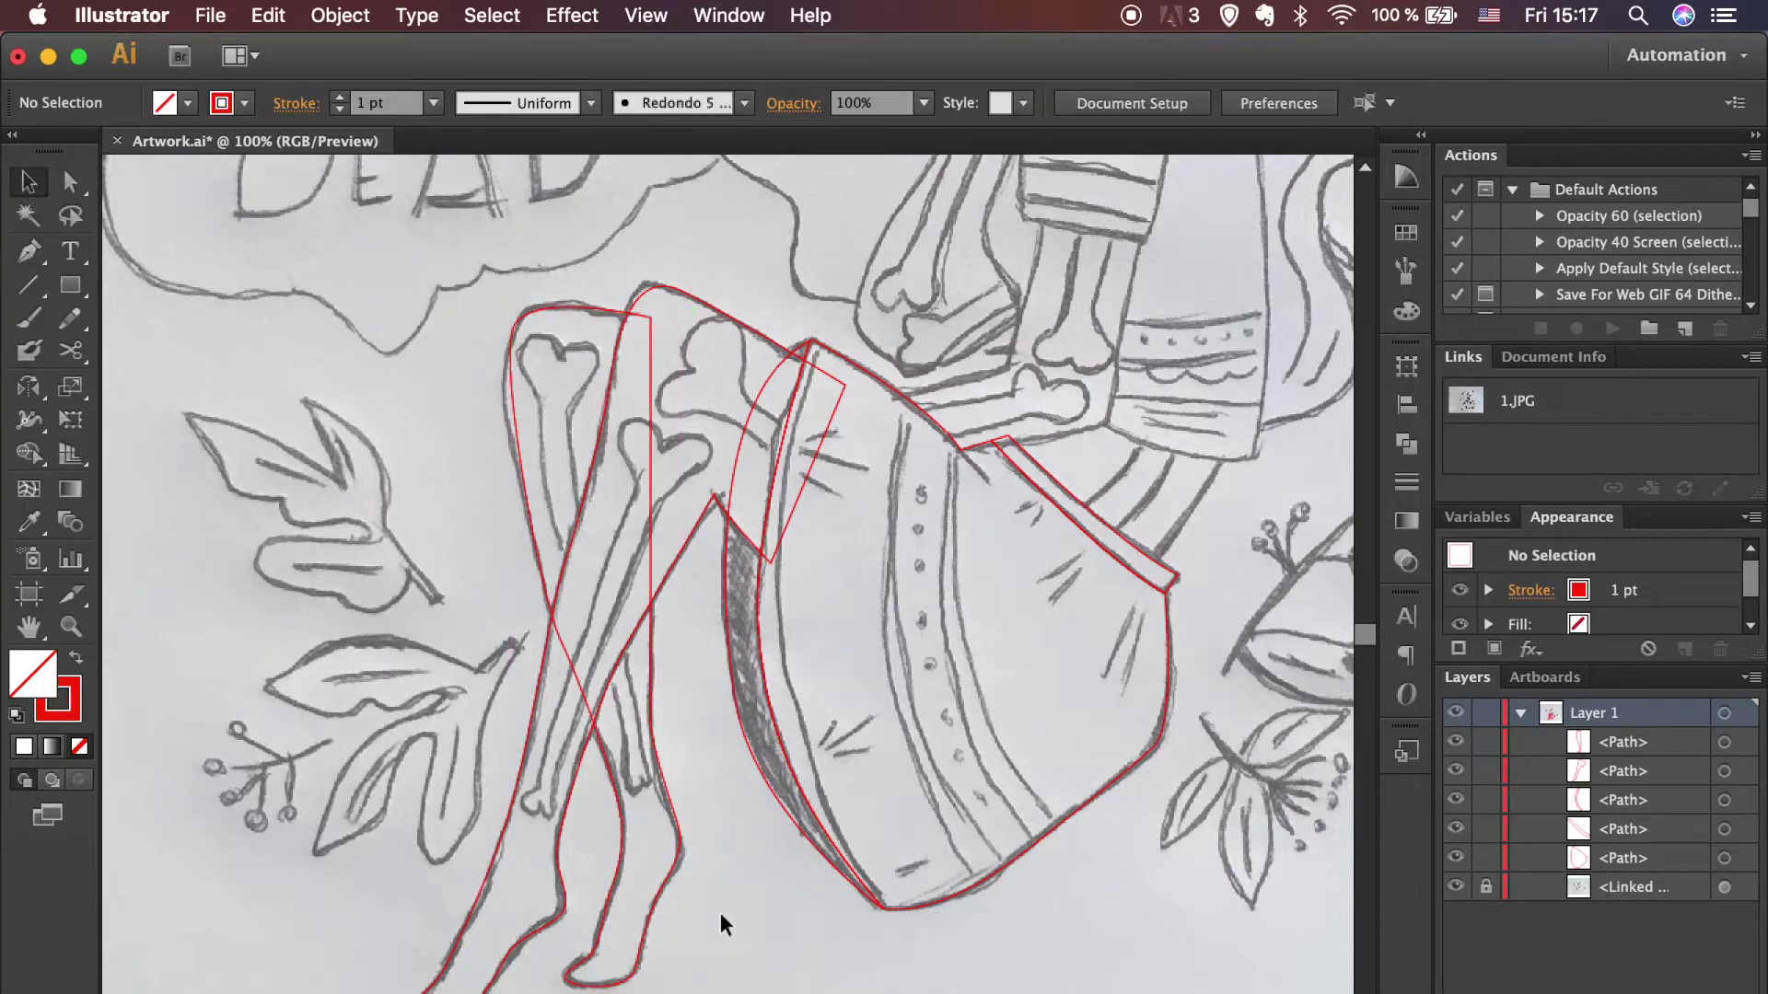
Step: Zoom in and outline the bone's rounded knob end with a closed curved path
scroll(720, 921, up, 2)
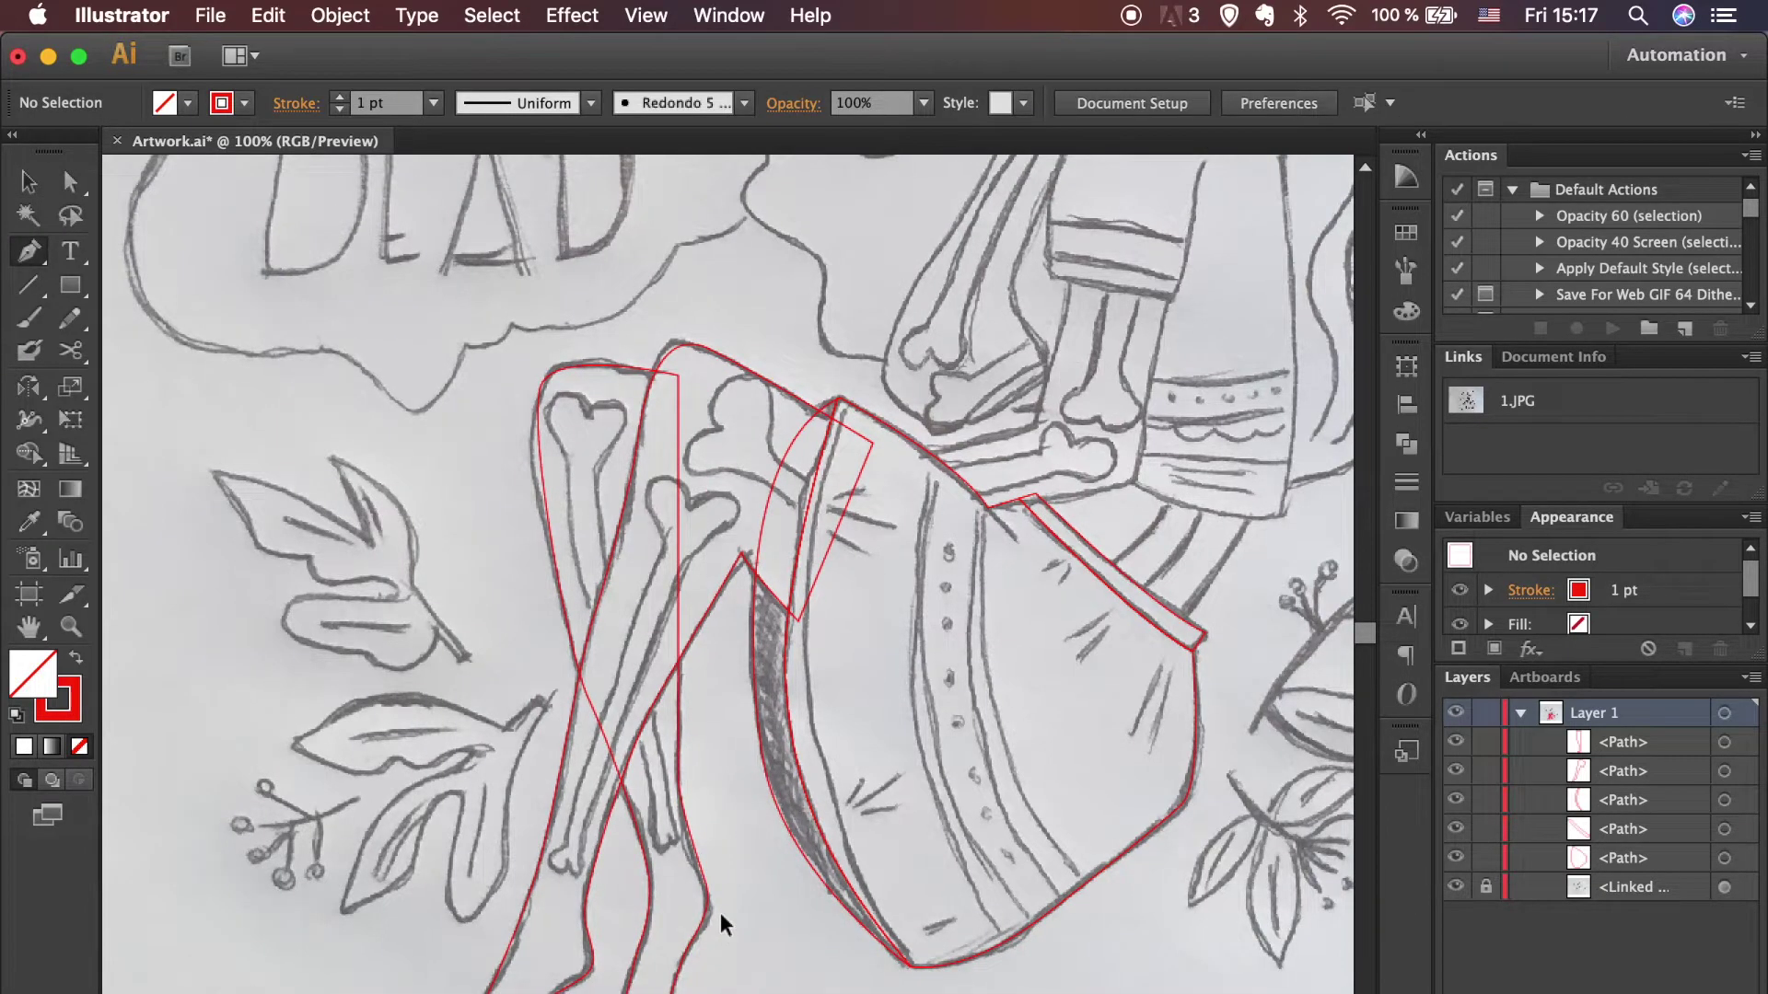
key(super+equal)
click(697, 329)
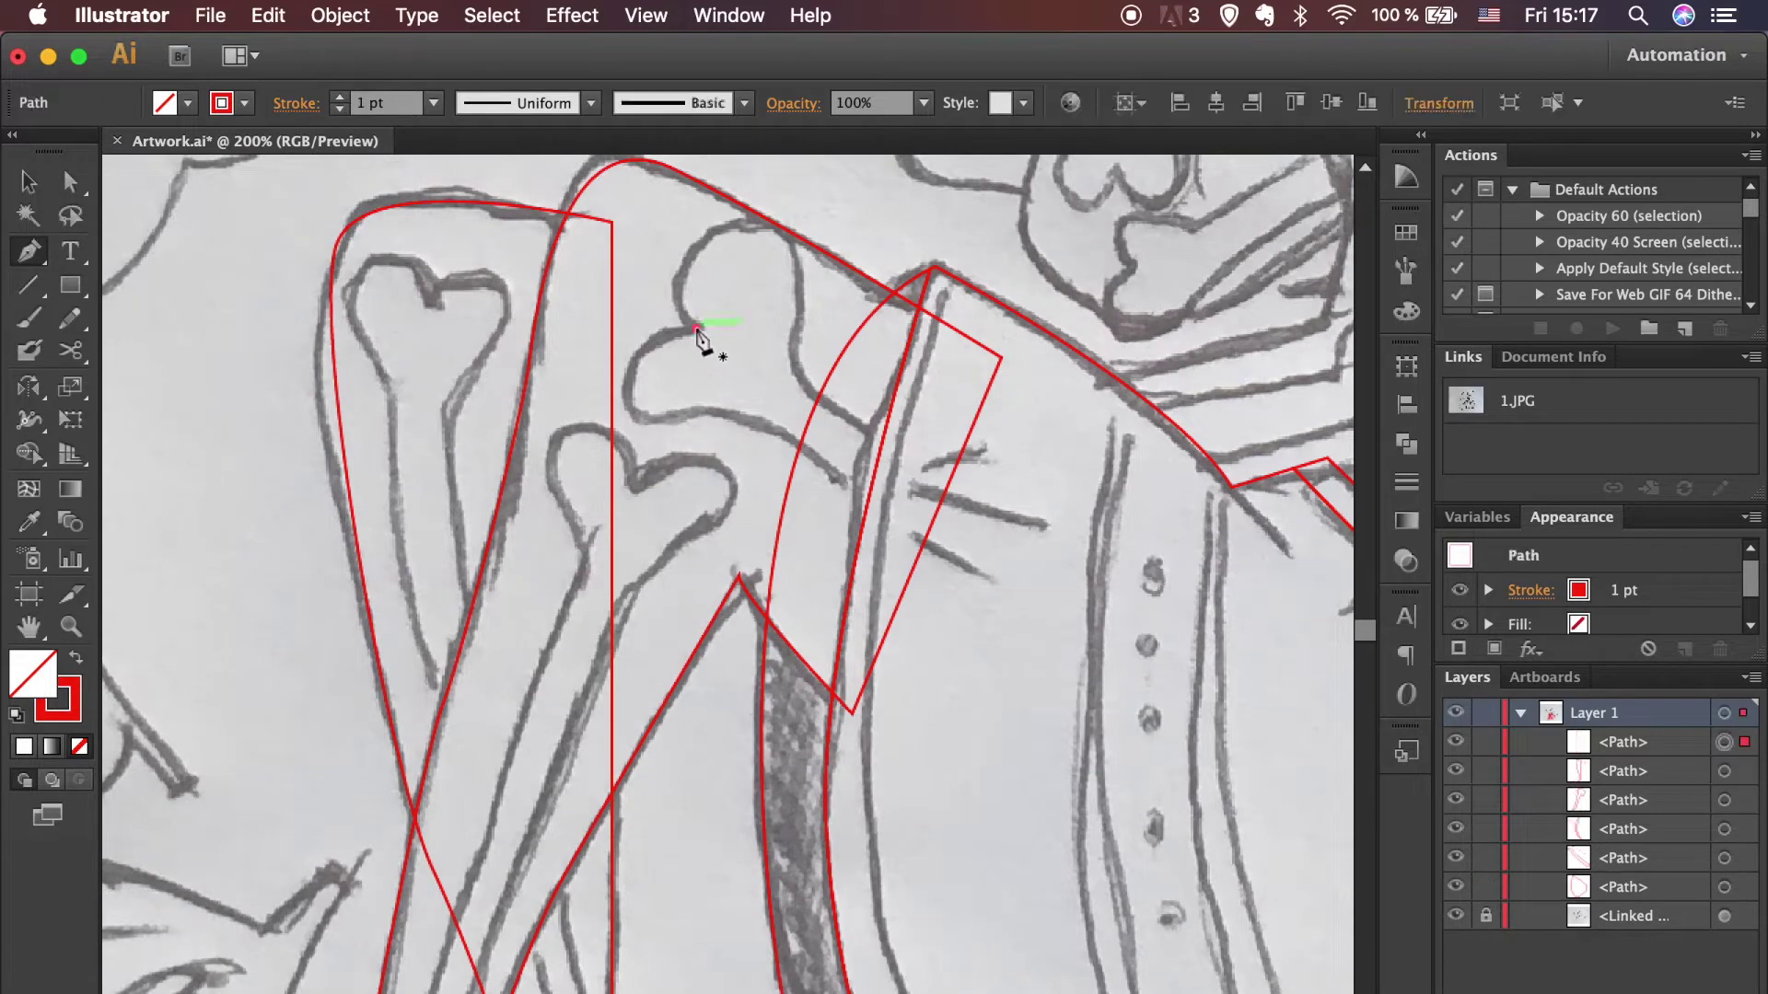
mouse_move(631, 378)
mouse_down()
mouse_move(632, 414)
mouse_move(741, 431)
mouse_up()
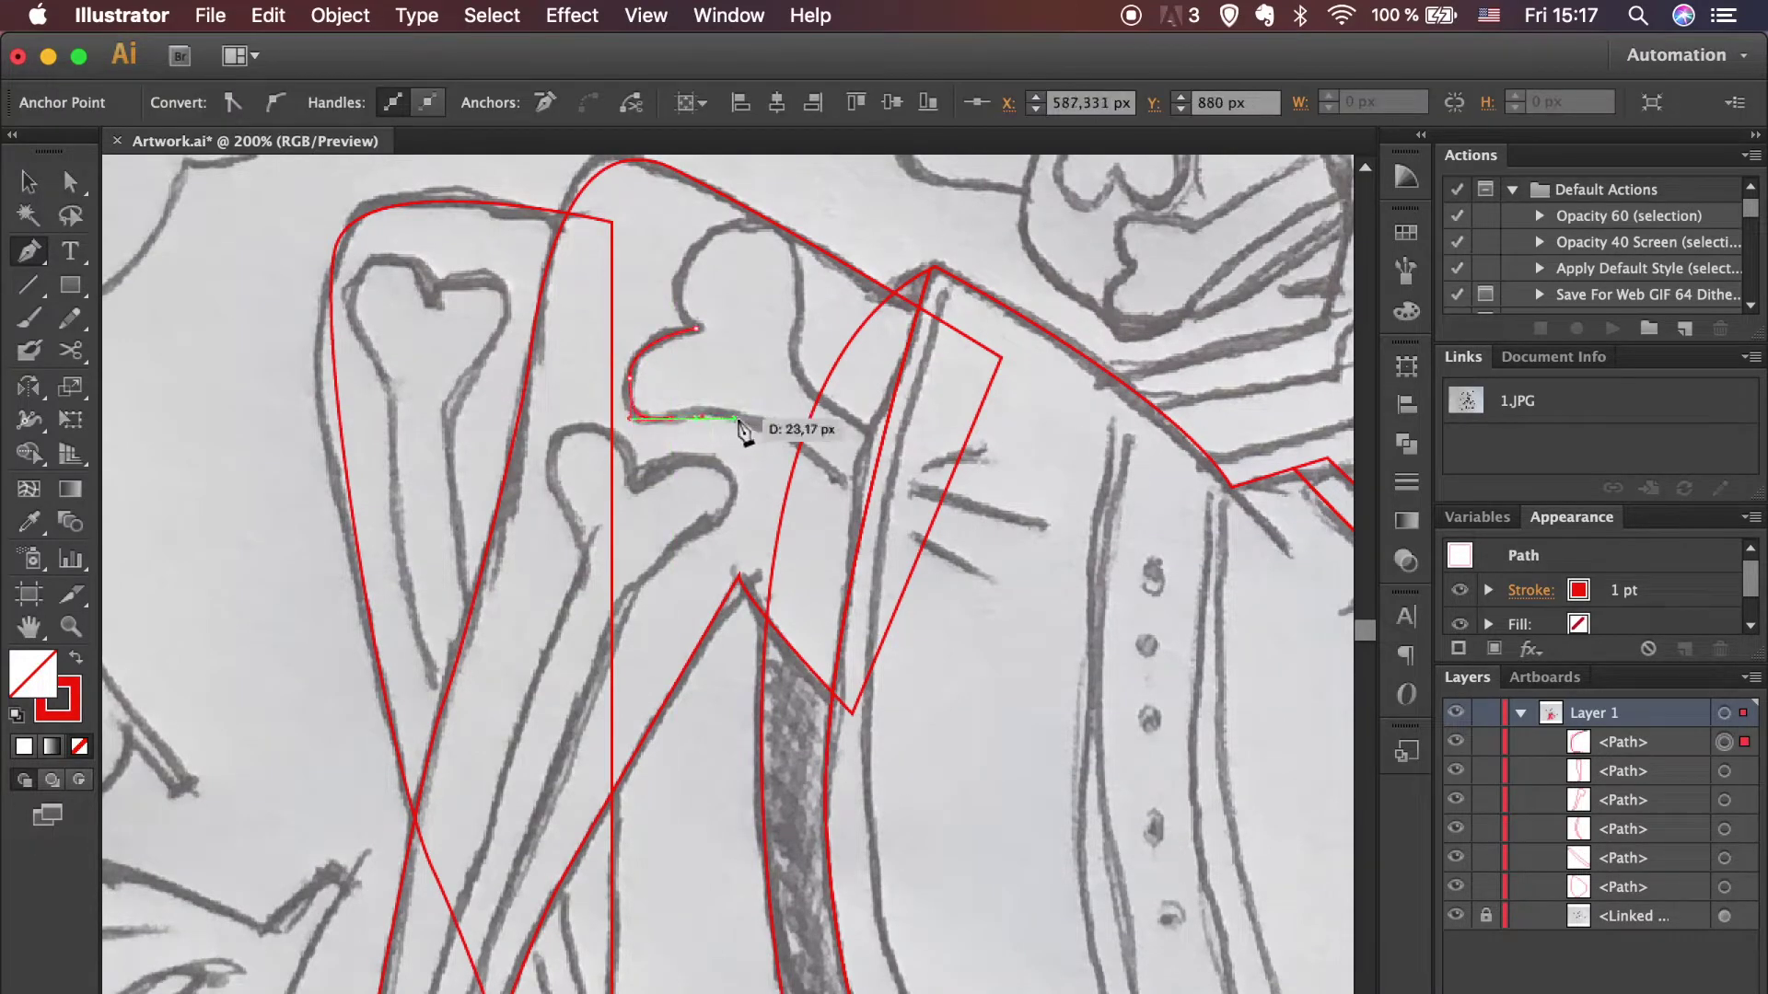
drag(896, 509, 913, 458)
mouse_move(879, 394)
mouse_down()
mouse_move(806, 387)
mouse_move(792, 348)
mouse_up()
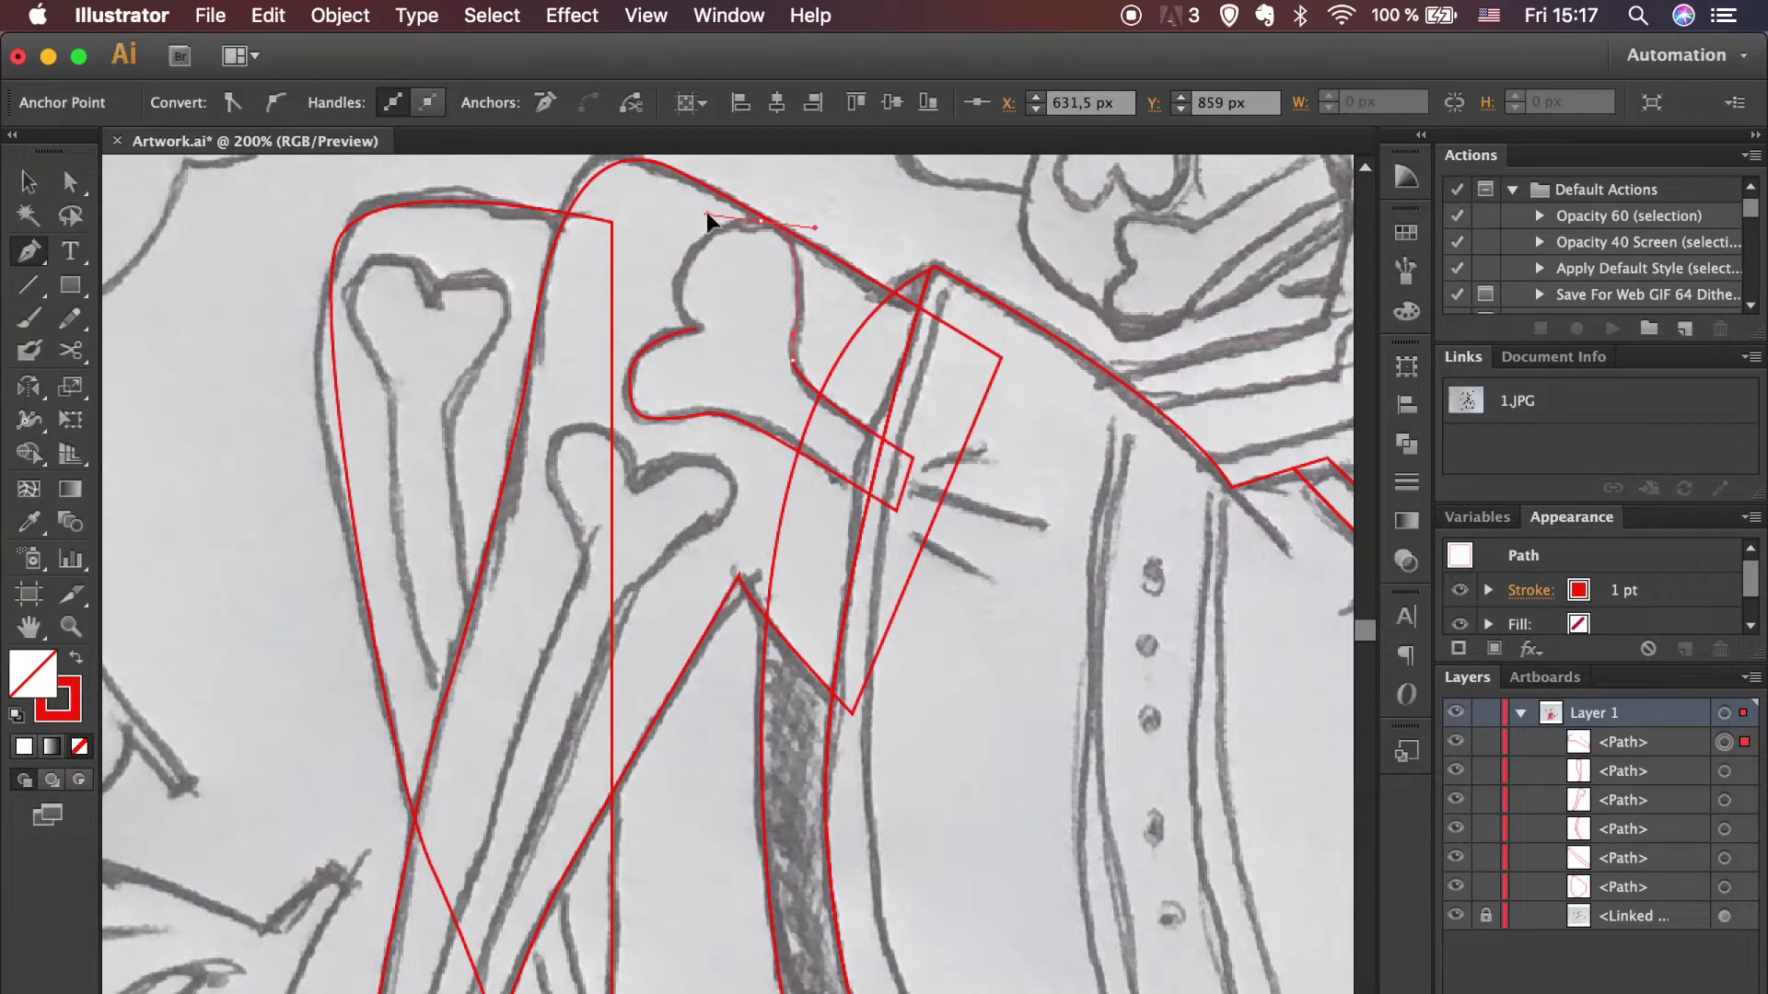
drag(696, 327, 741, 366)
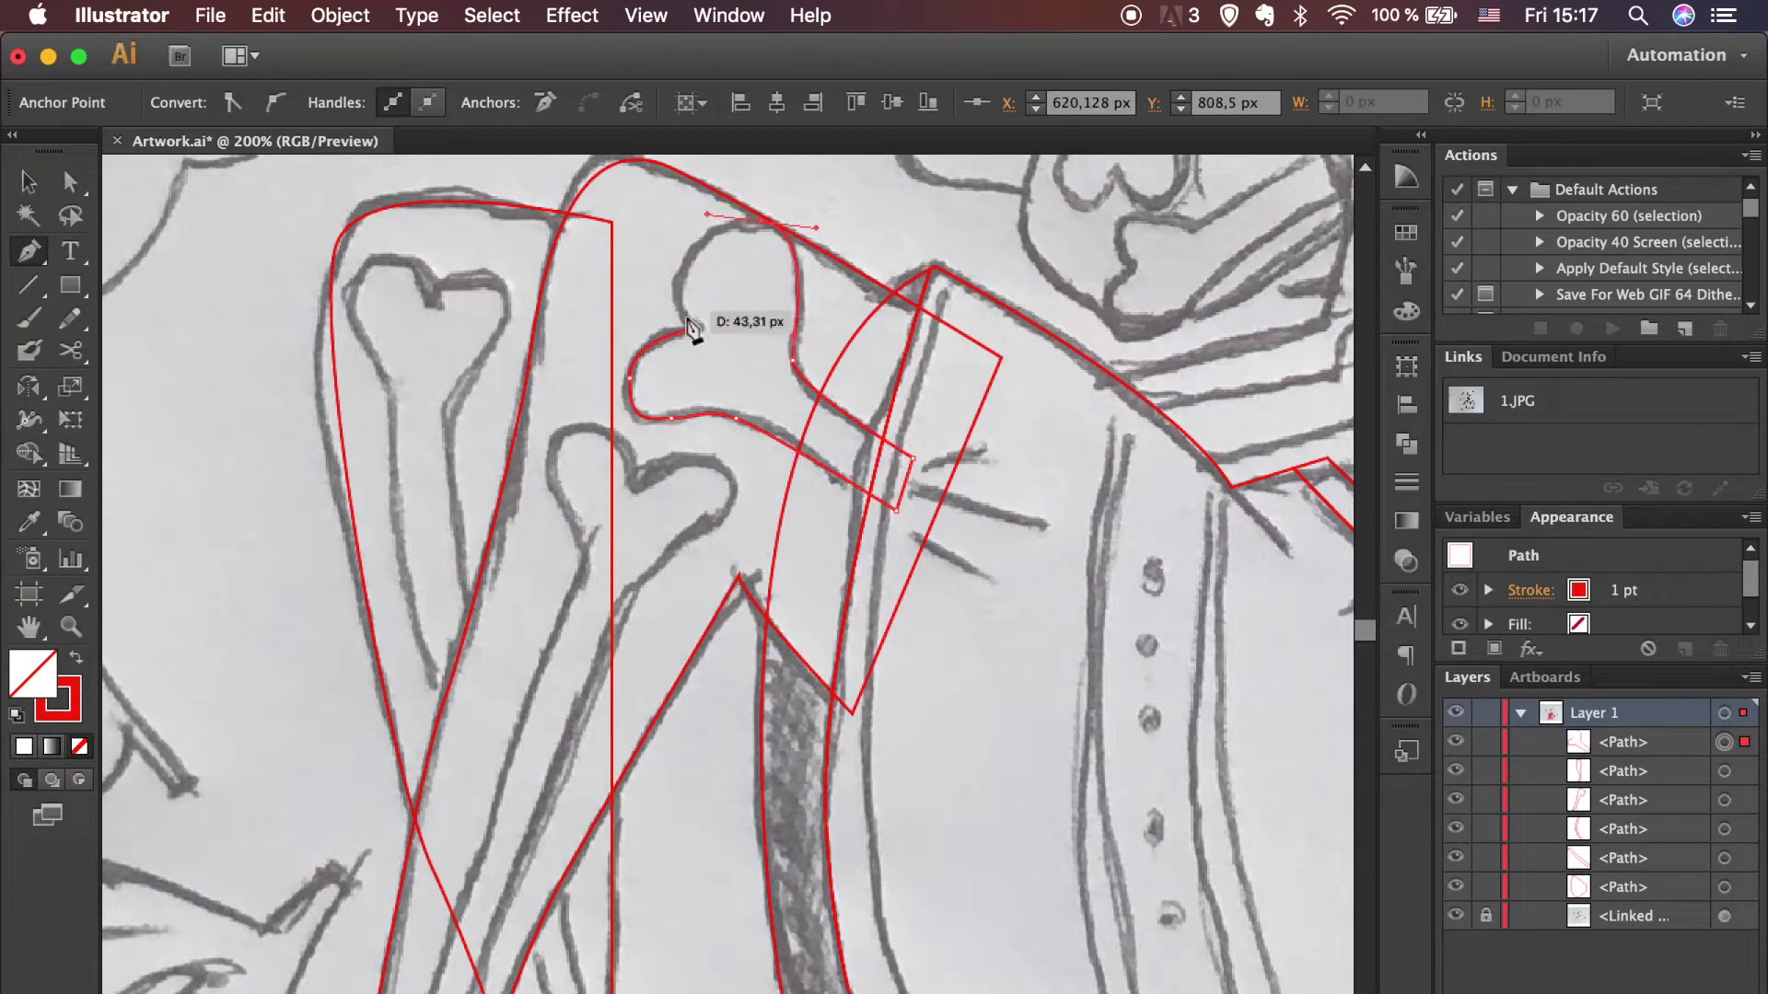
super+click(744, 378)
Step: Start the next bone outline and extend it down the shaft
scroll(742, 383, left, 3)
scroll(742, 383, left, 2)
scroll(745, 388, down, 7)
scroll(745, 388, left, 1)
mouse_move(810, 282)
mouse_down()
mouse_move(856, 238)
mouse_move(886, 324)
mouse_up()
drag(810, 377, 806, 405)
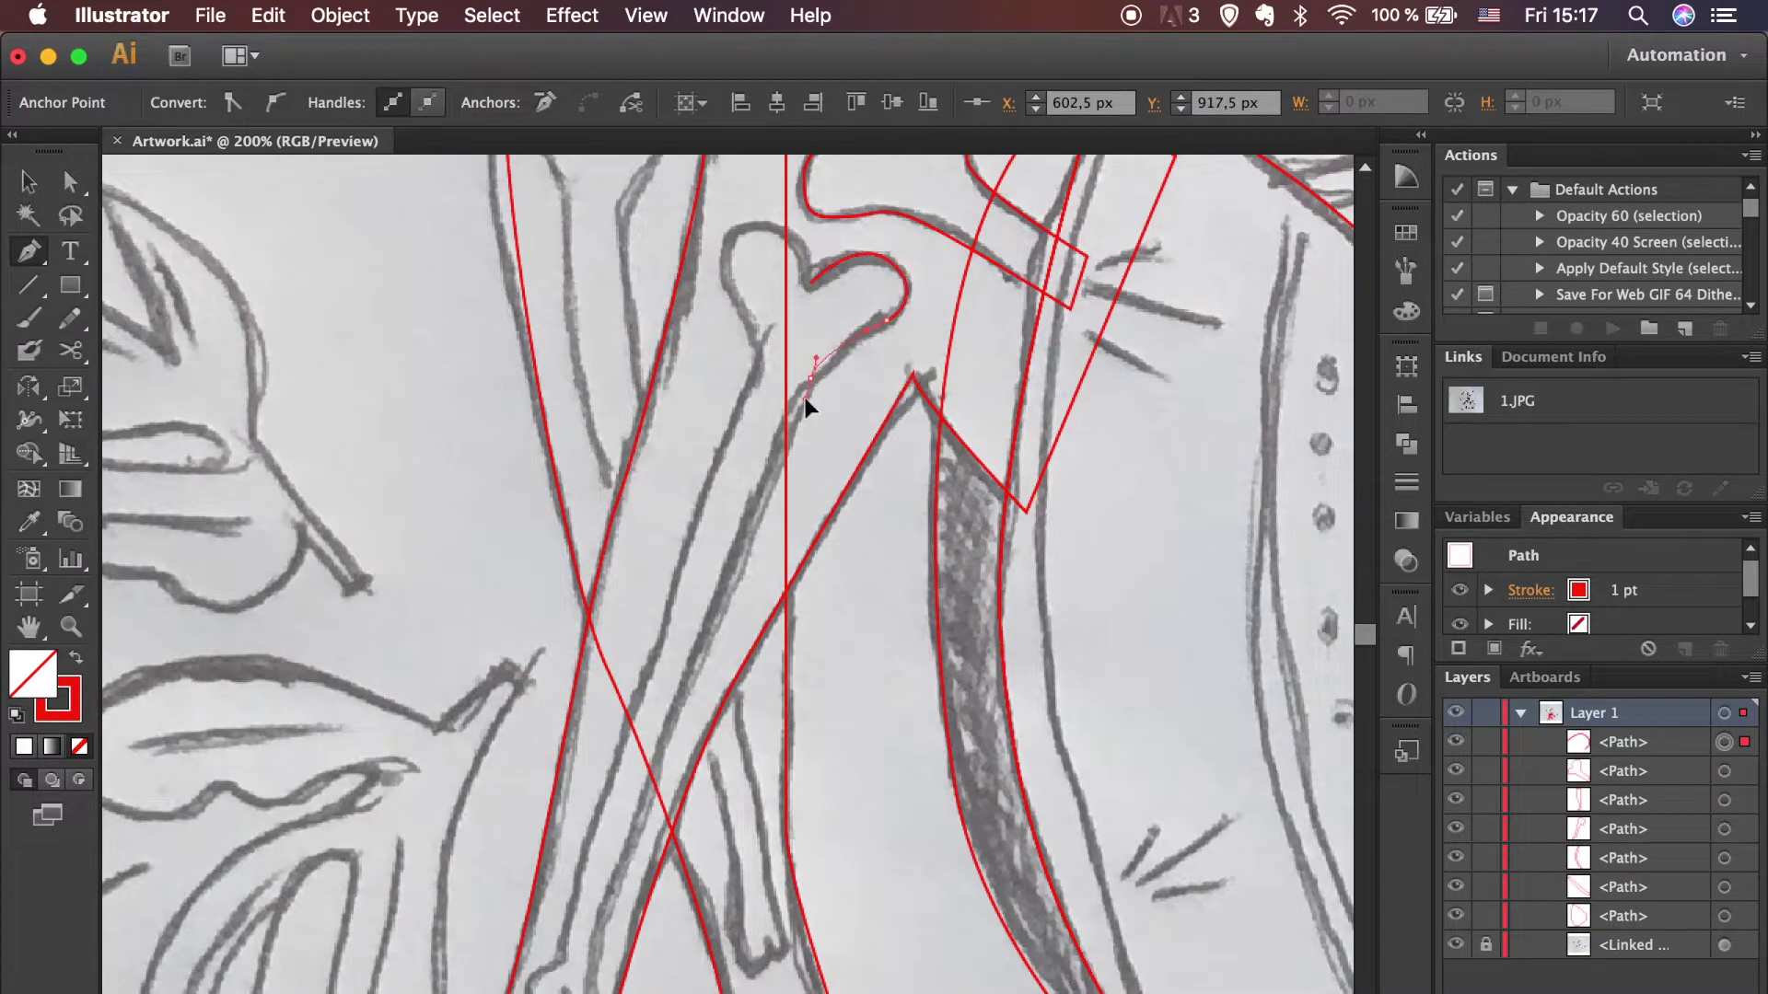
scroll(801, 398, down, 3)
scroll(801, 398, left, 1)
mouse_move(635, 843)
mouse_down()
mouse_move(720, 589)
mouse_move(612, 957)
mouse_move(625, 870)
mouse_move(612, 921)
mouse_up()
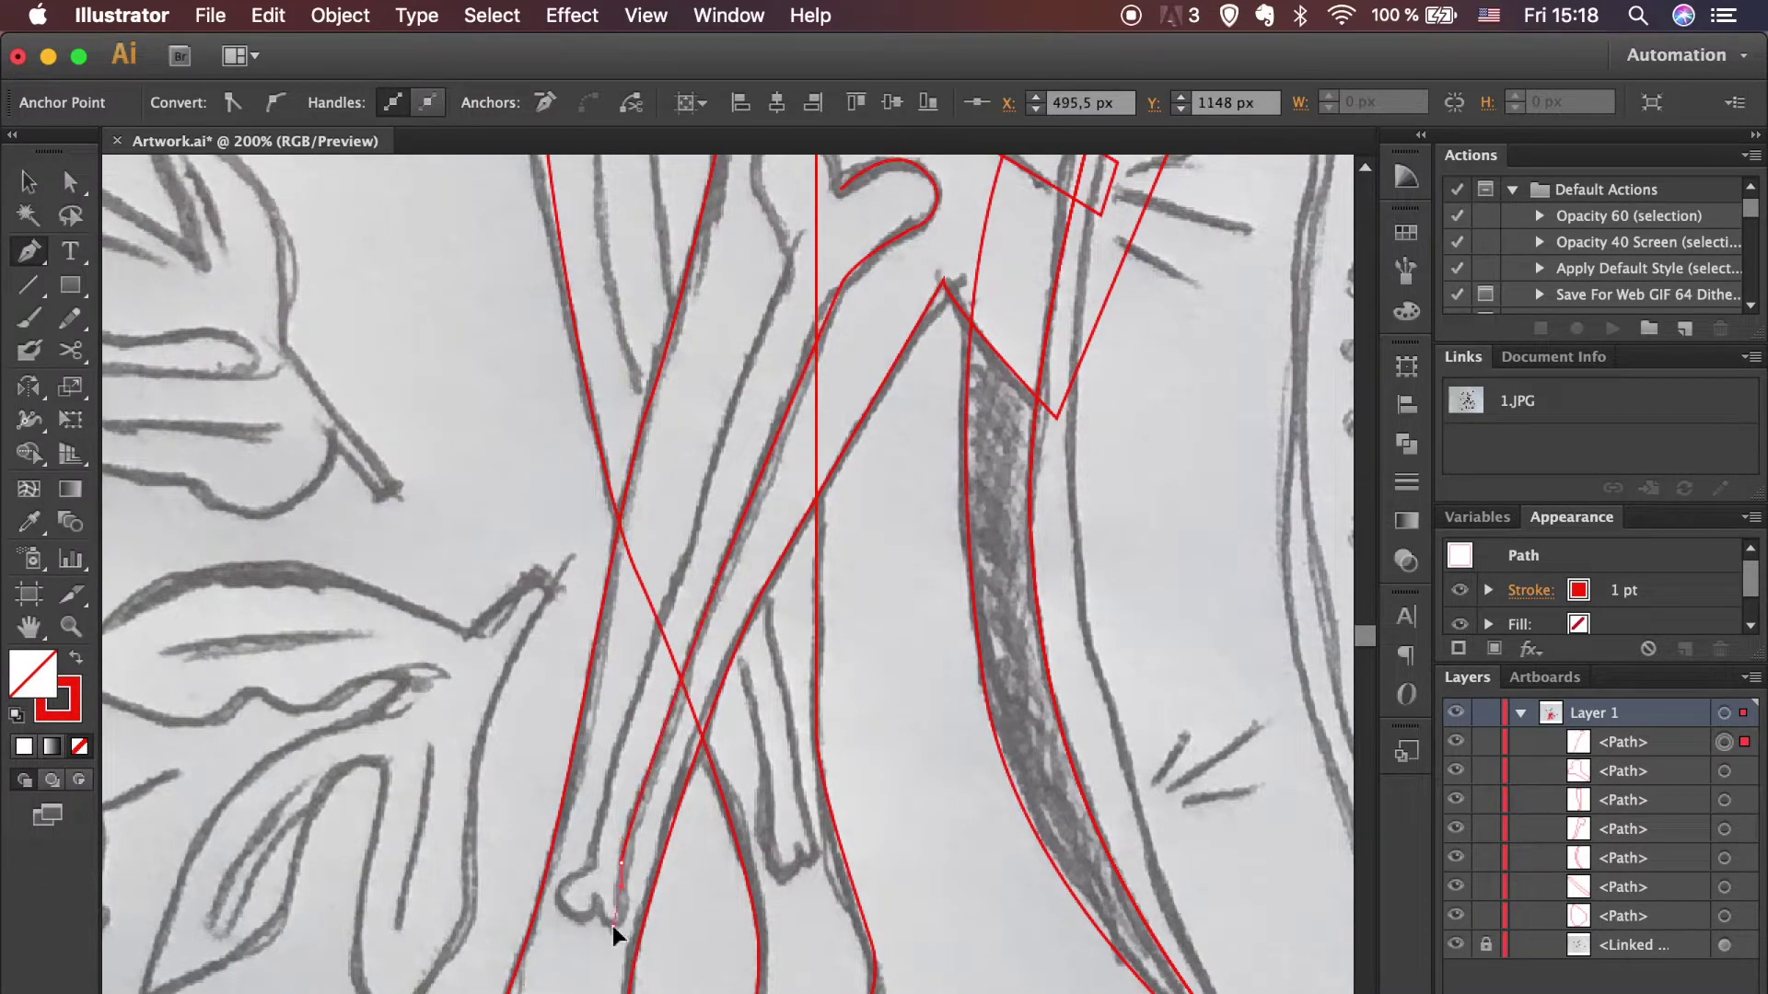
Step: Undo a misplaced anchor and curve the outline around the bone's lower tip
key(super+equal)
key(super+equal)
key(super+equal)
key(super+z)
drag(739, 714, 716, 697)
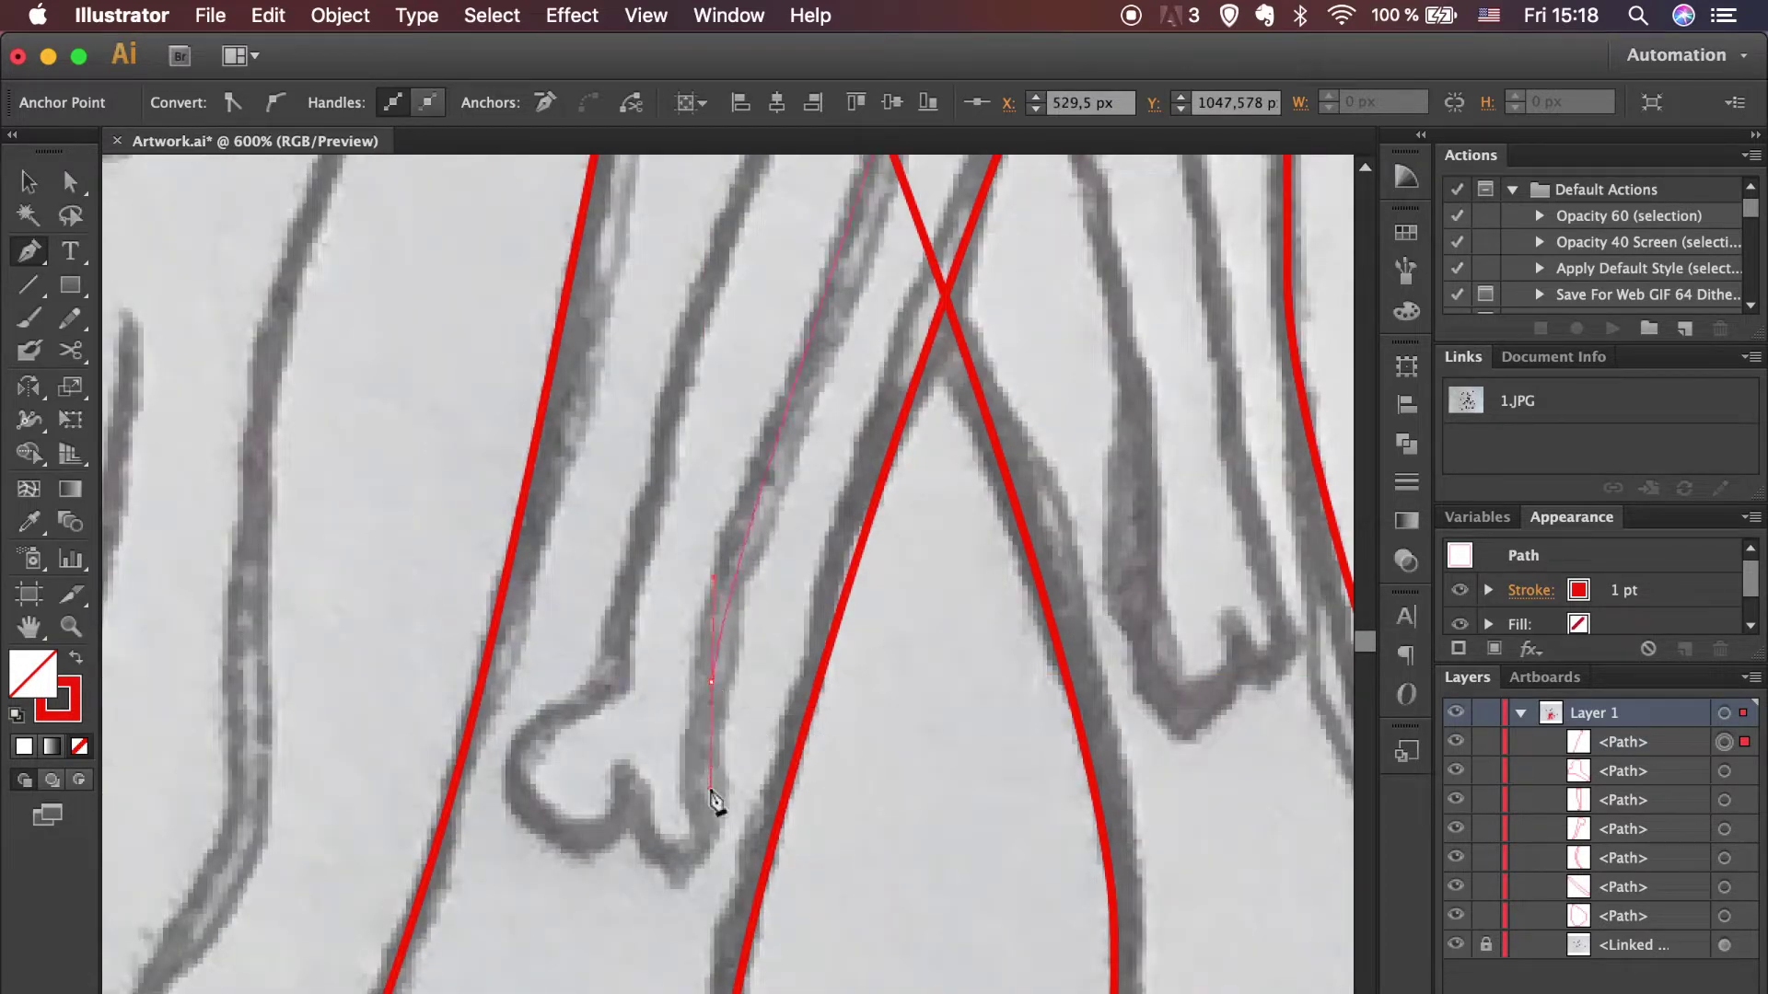
drag(715, 801, 715, 801)
drag(676, 858, 700, 861)
mouse_move(626, 817)
mouse_down()
mouse_move(629, 789)
mouse_move(470, 767)
mouse_up()
mouse_move(561, 711)
mouse_down()
mouse_move(598, 709)
mouse_move(624, 644)
mouse_up()
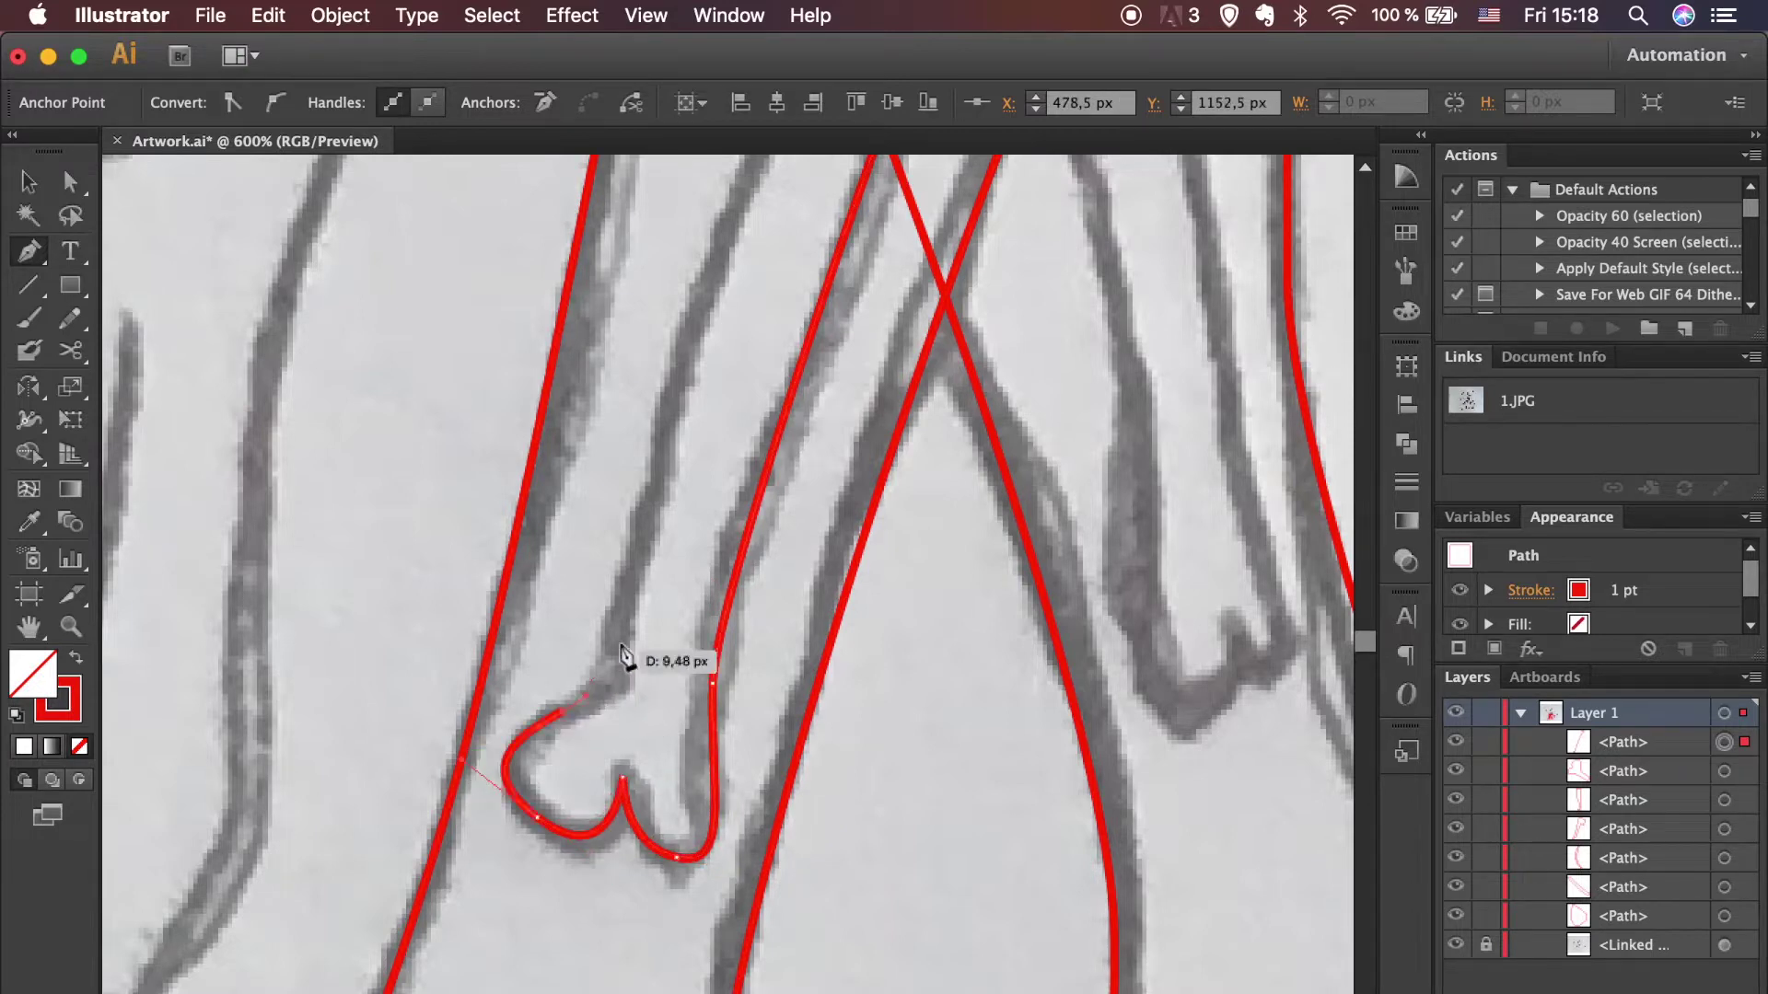
Step: Run the outline up the bone's side and close it at the heart's dip
scroll(635, 607, up, 5)
key(super+minus)
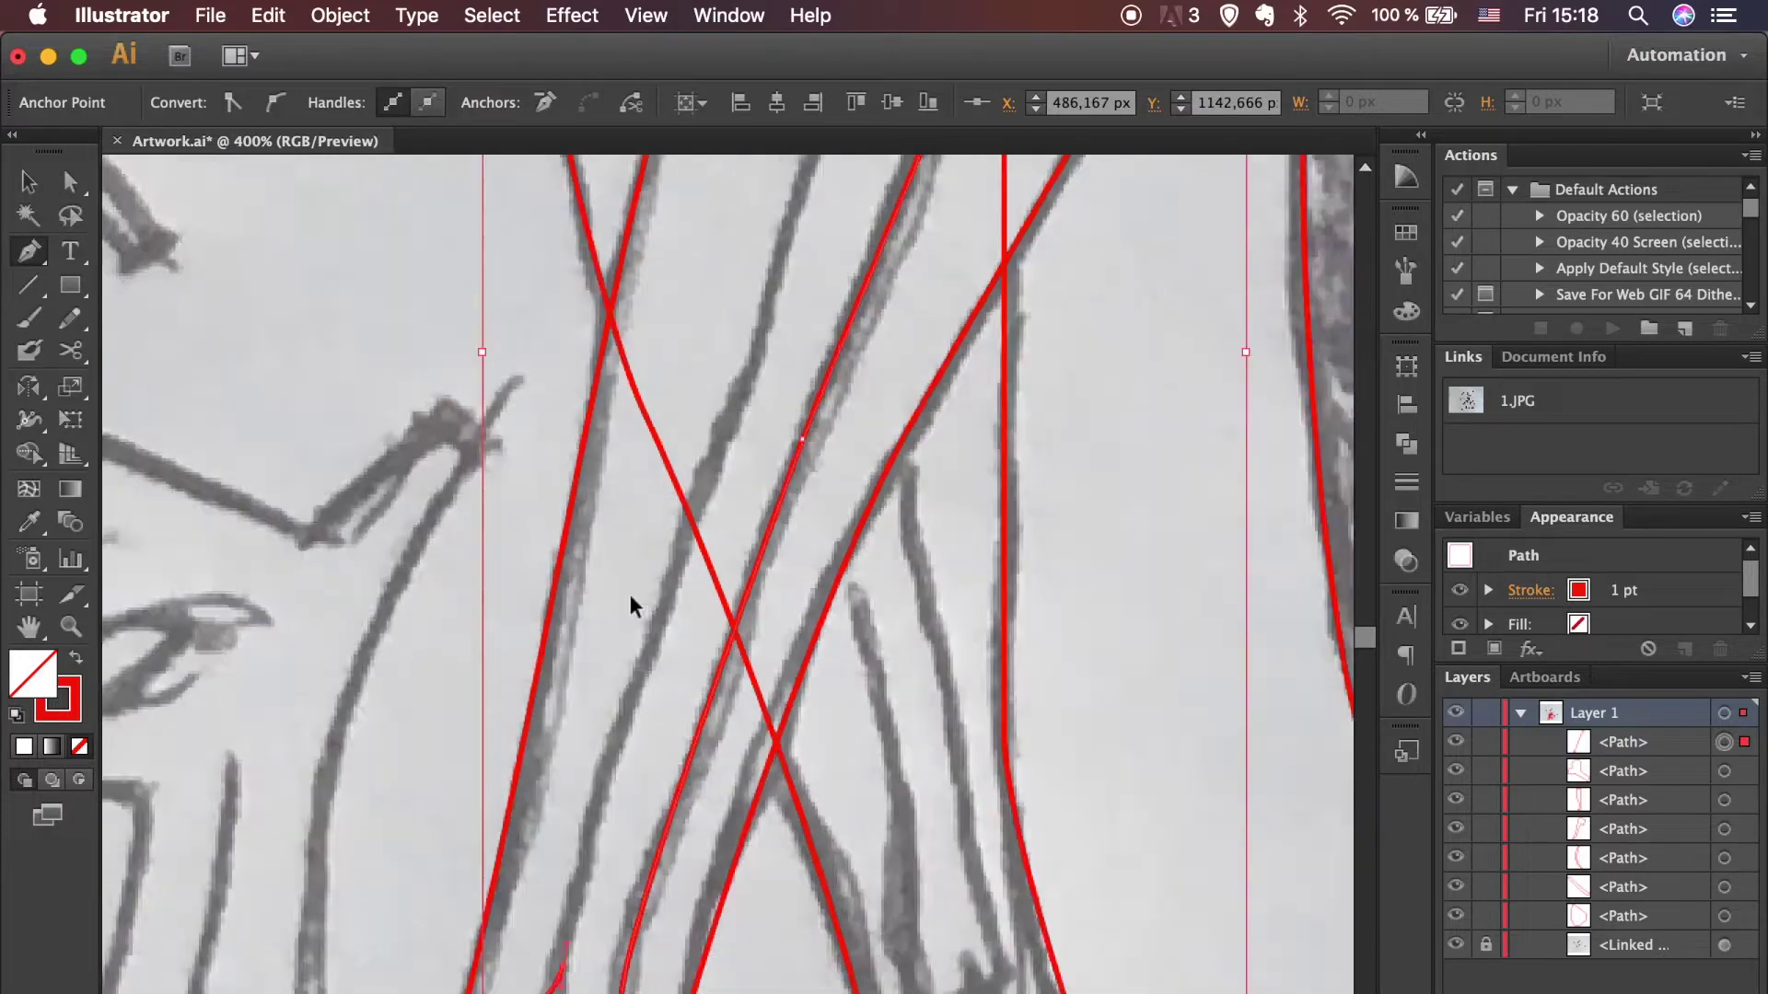
key(super+minus)
drag(742, 428, 748, 443)
scroll(748, 442, up, 5)
scroll(750, 434, up, 1)
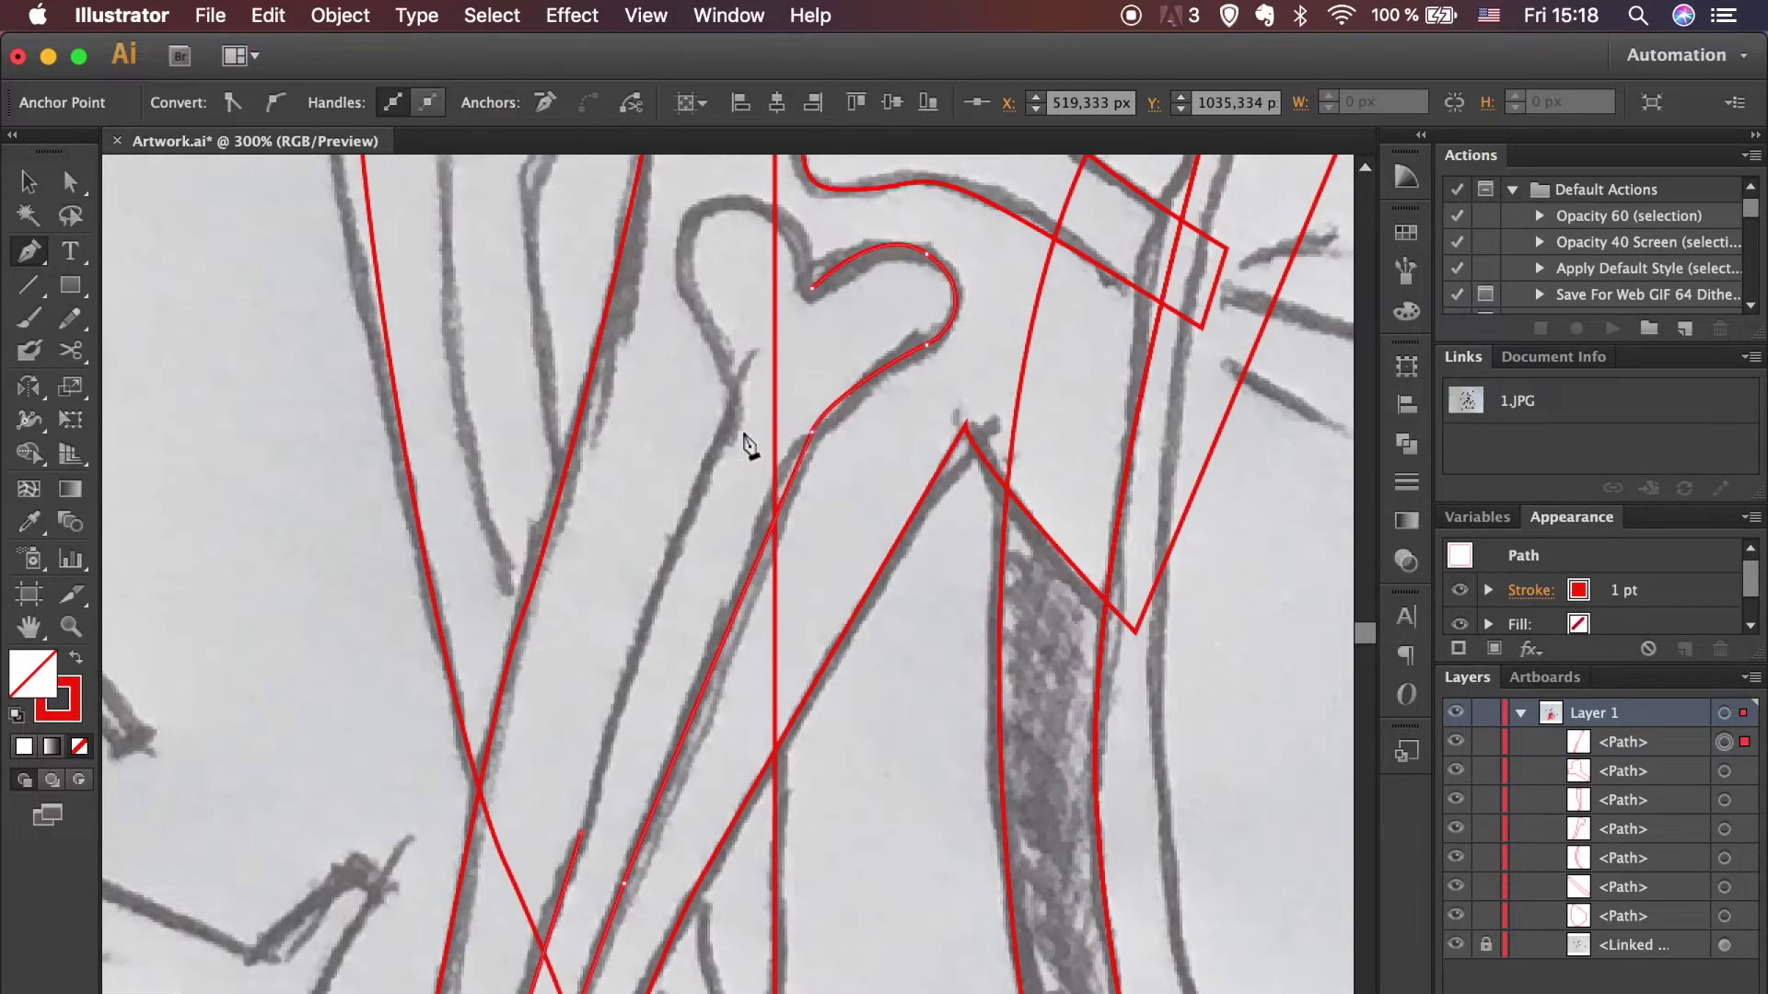
mouse_move(735, 368)
mouse_down()
mouse_move(734, 219)
mouse_move(818, 185)
mouse_up()
drag(812, 287, 820, 308)
key(v)
click(987, 556)
scroll(987, 556, up, 5)
Step: Outline the upper-left heart-ended bone, around its lobes and lower end
scroll(987, 555, up, 1)
key(p)
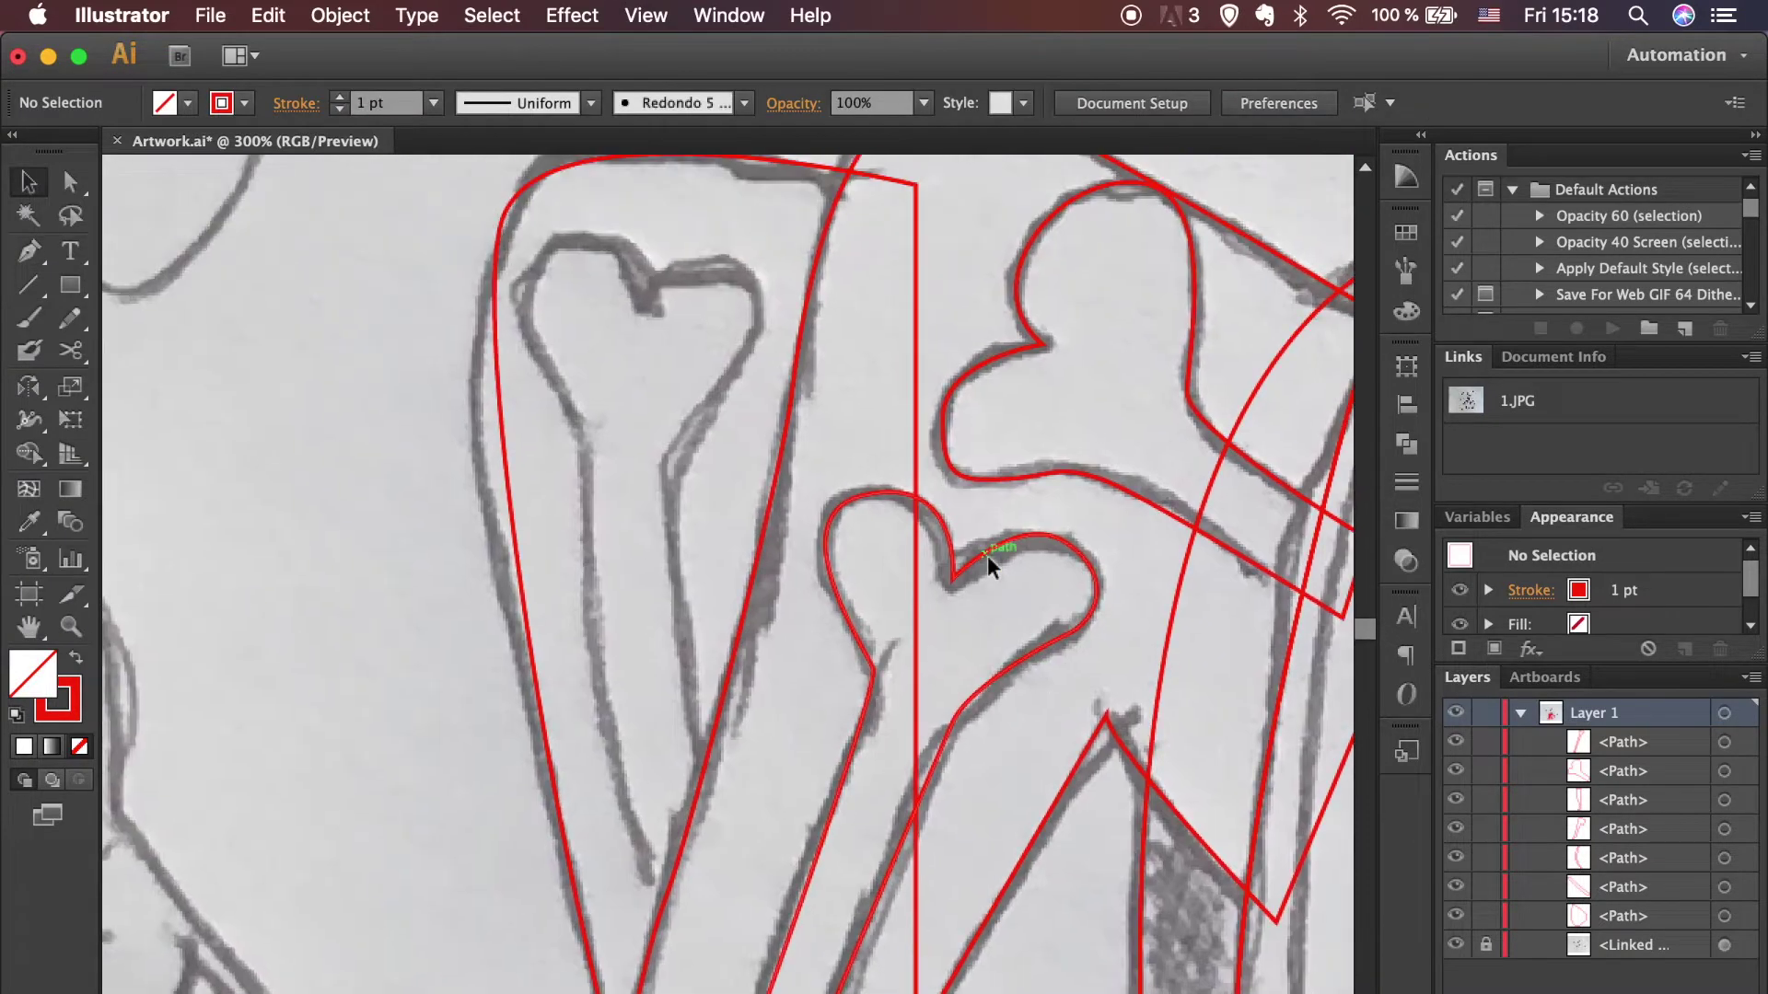
drag(635, 306, 771, 283)
drag(725, 374, 714, 385)
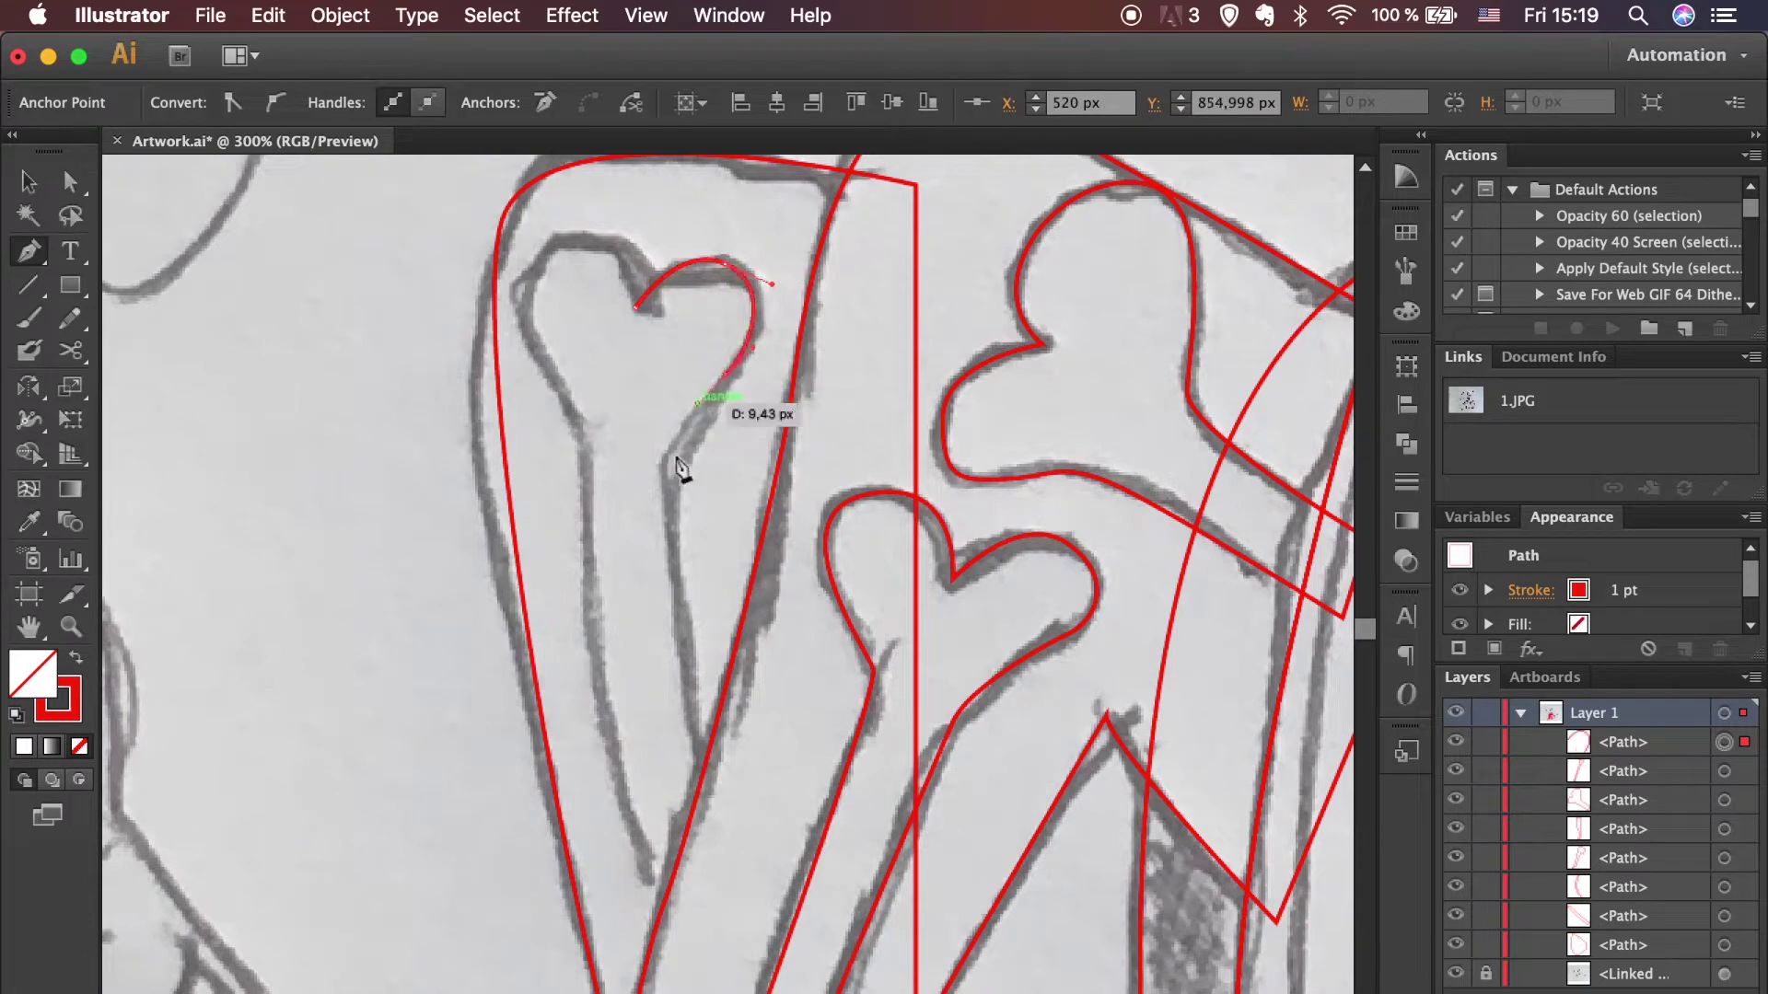
drag(665, 523, 712, 822)
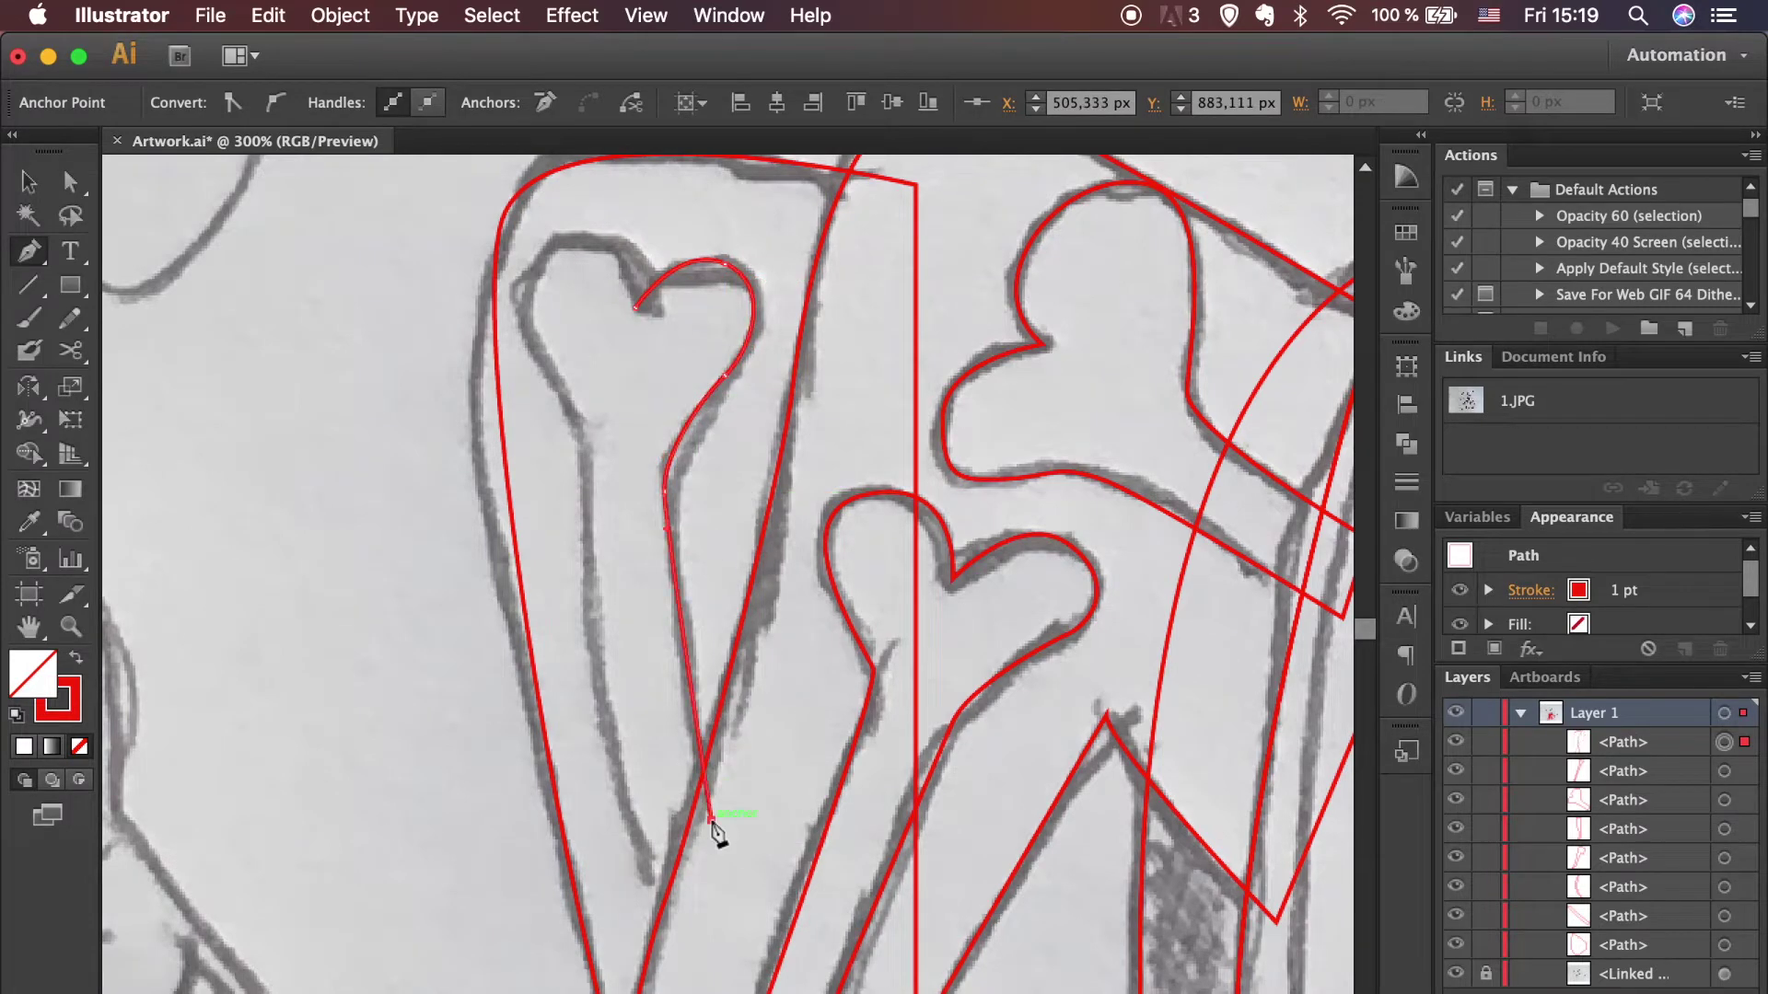
click(671, 916)
click(587, 709)
click(591, 606)
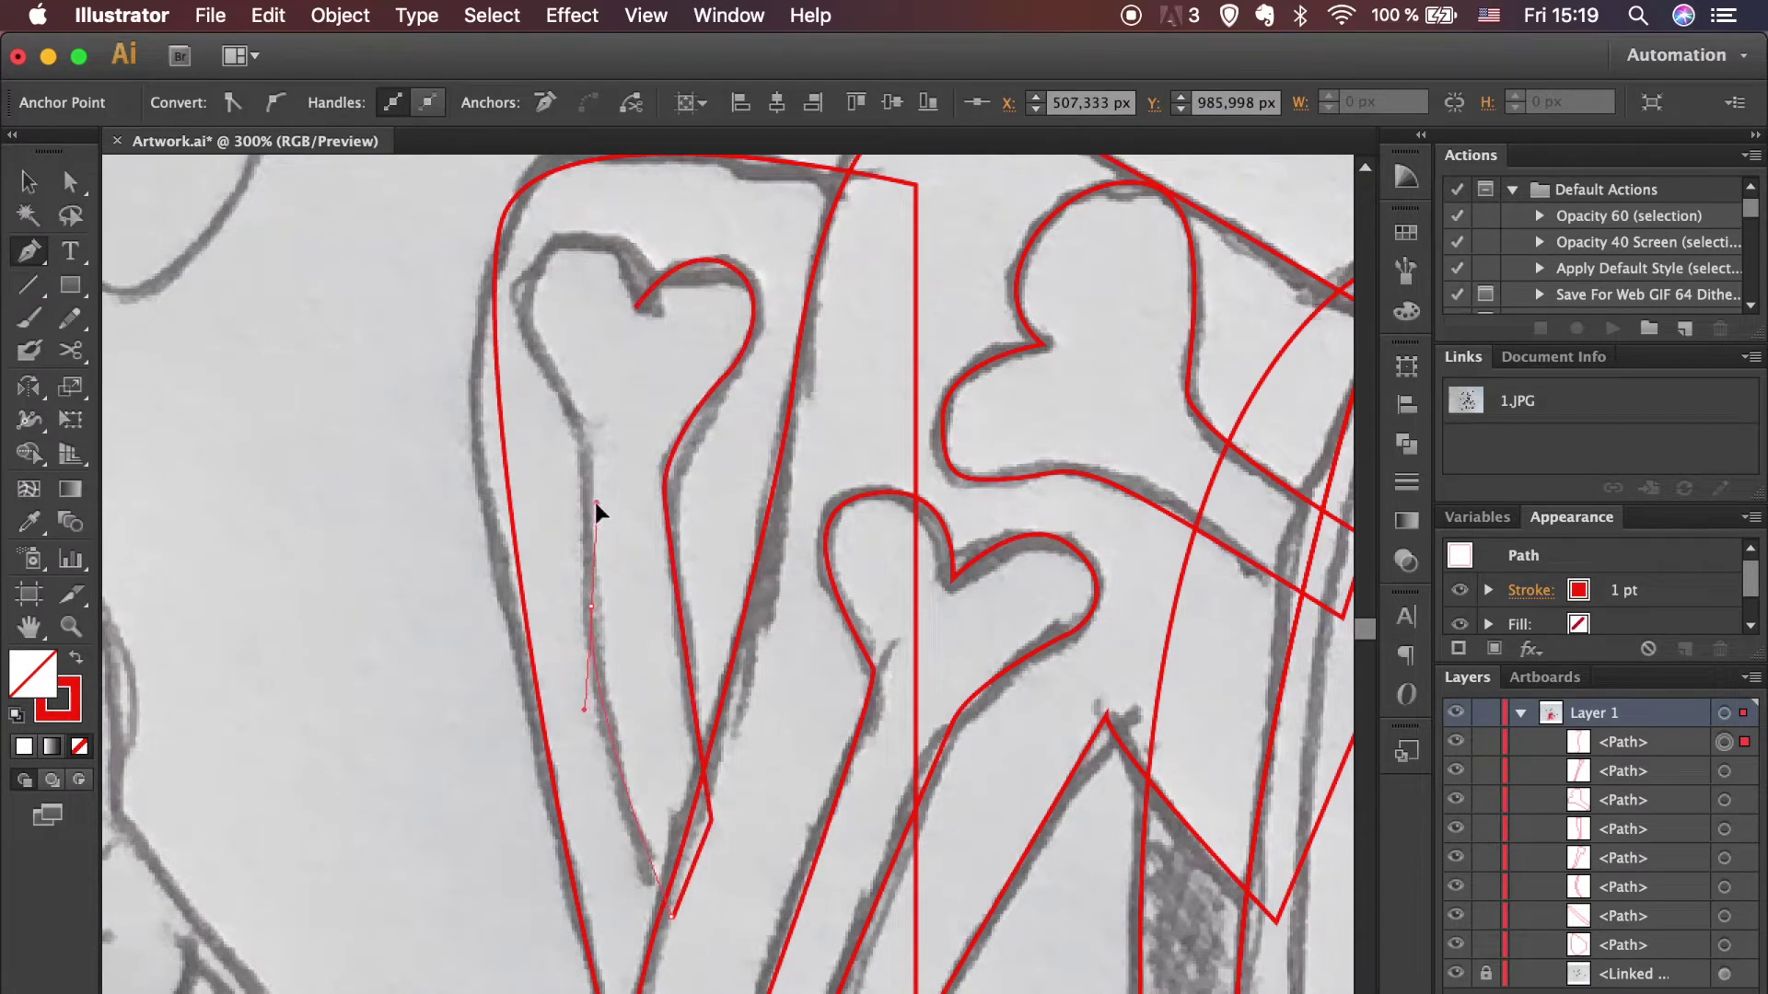
drag(568, 239, 650, 232)
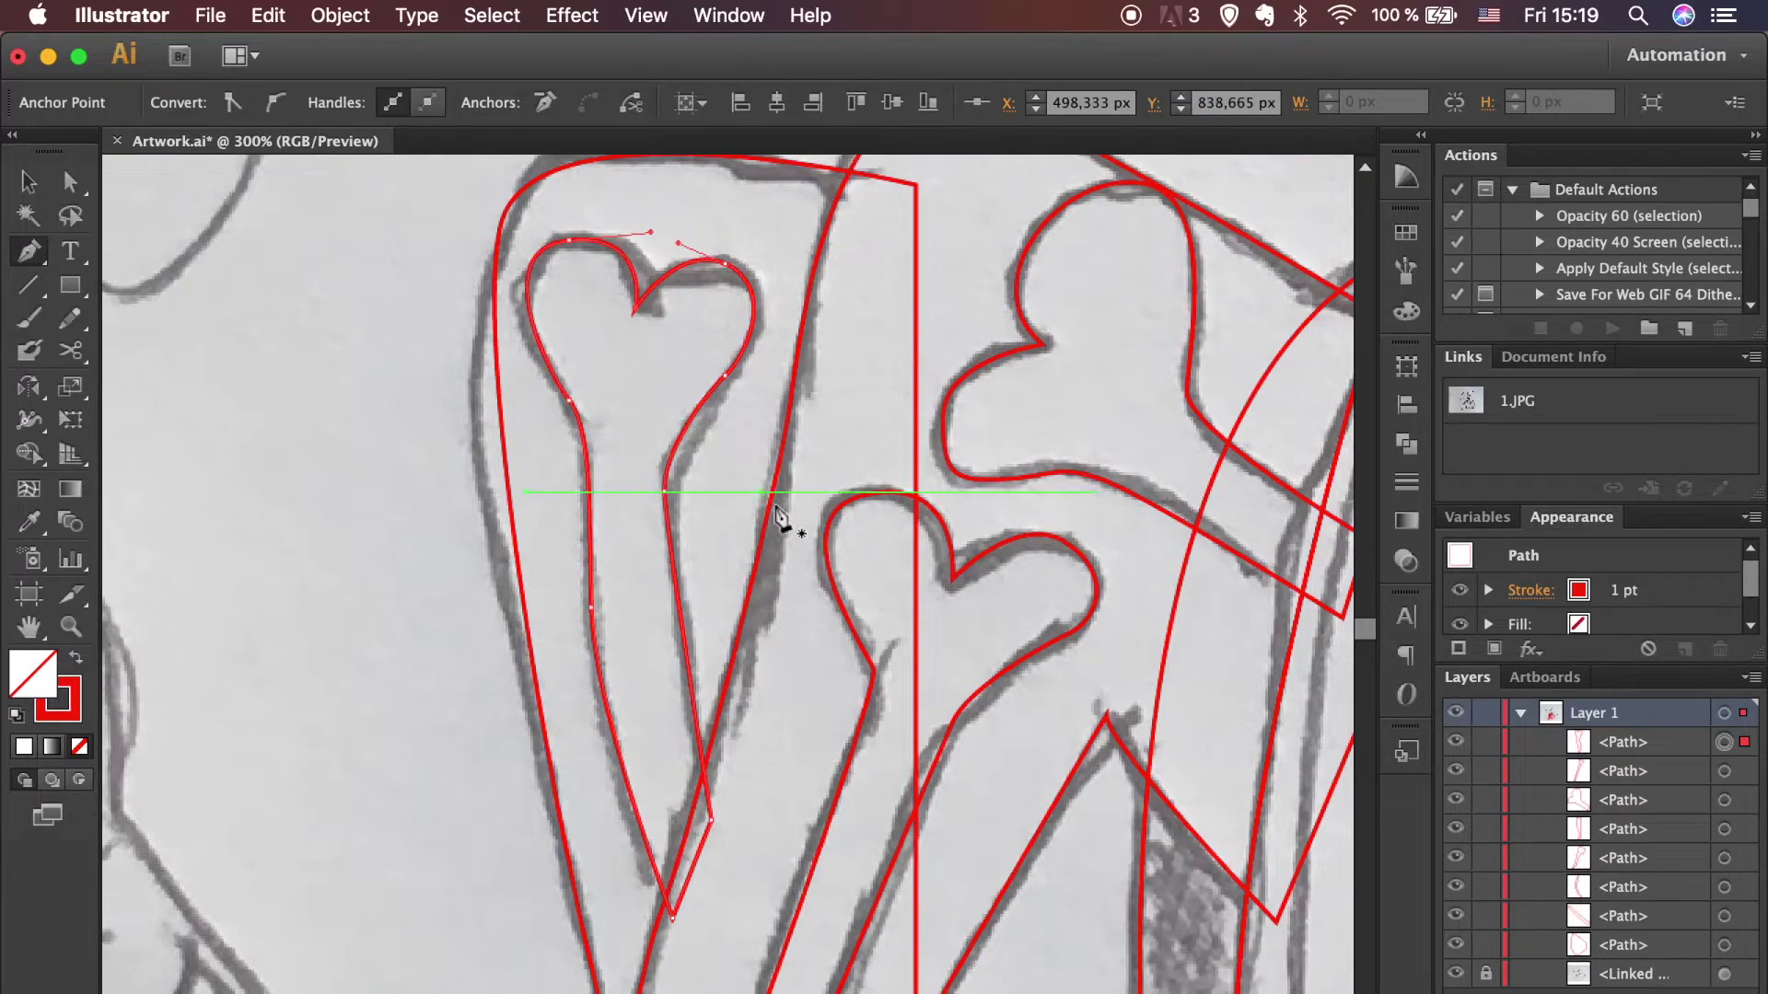
key(v)
click(744, 412)
Step: Zoom in on the legs and begin a path along the bone's edge
key(ctrl+minus)
key(ctrl+minus)
key(ctrl+minus)
key(ctrl+minus)
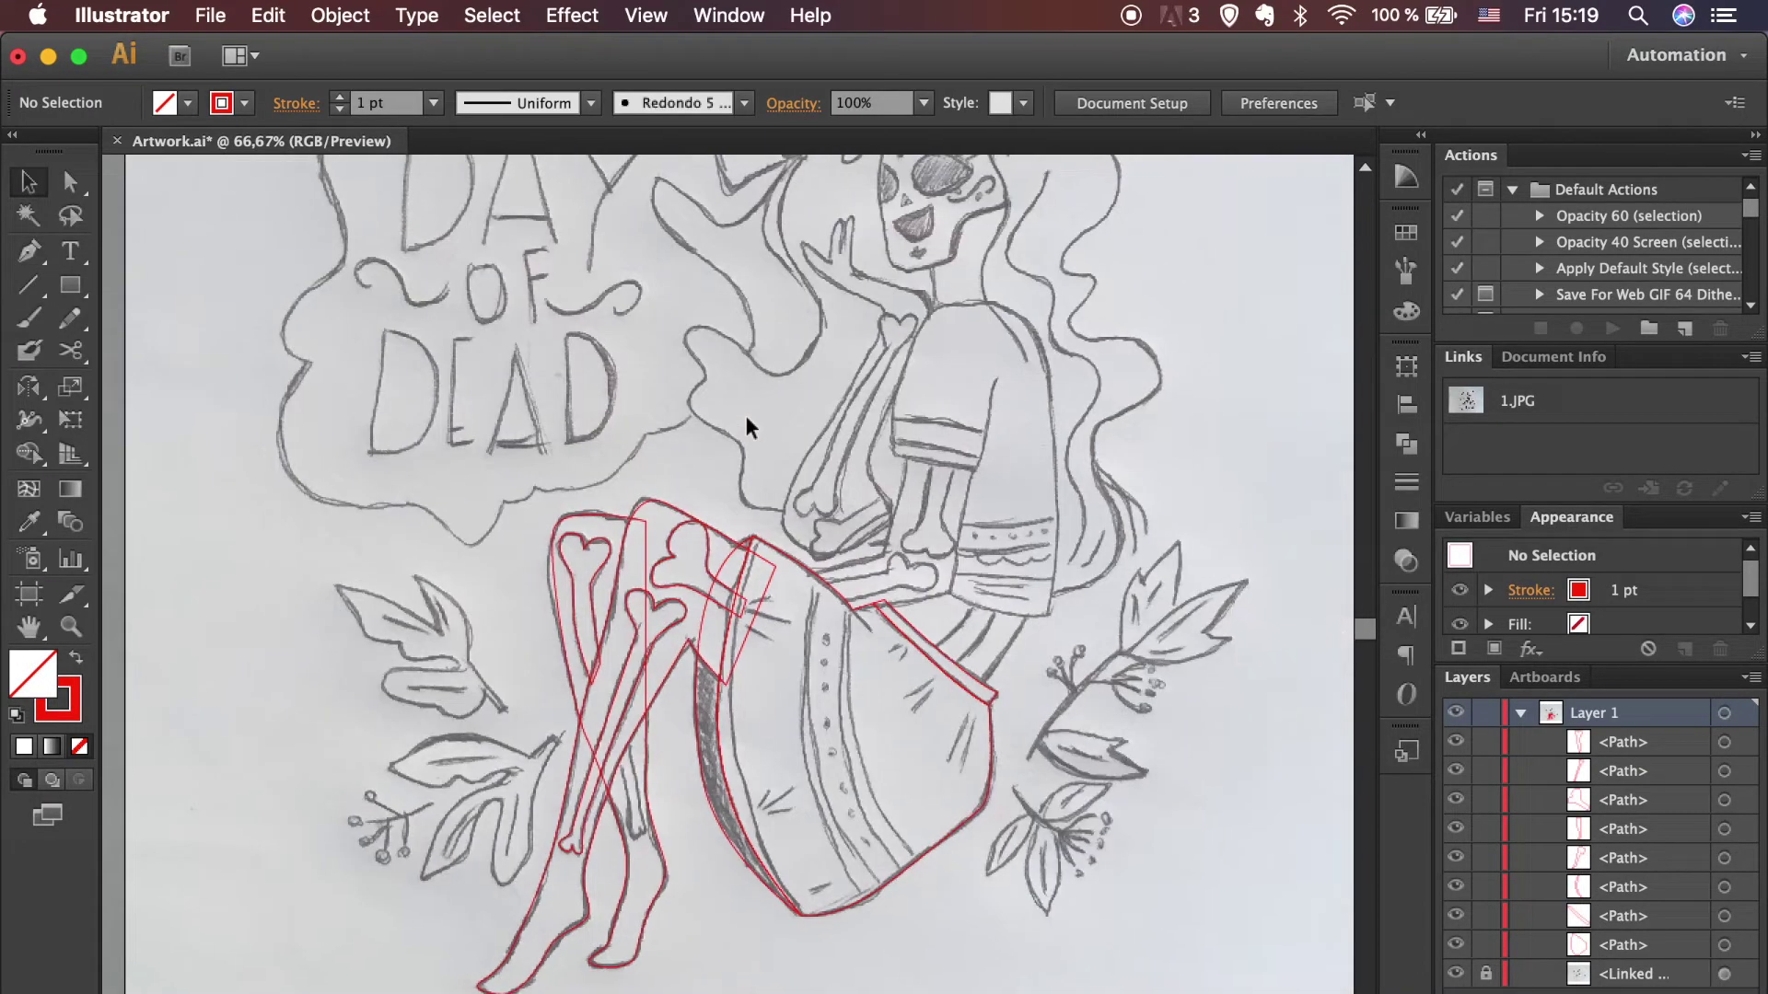
key(ctrl+plus)
key(ctrl+plus)
key(ctrl+plus)
key(p)
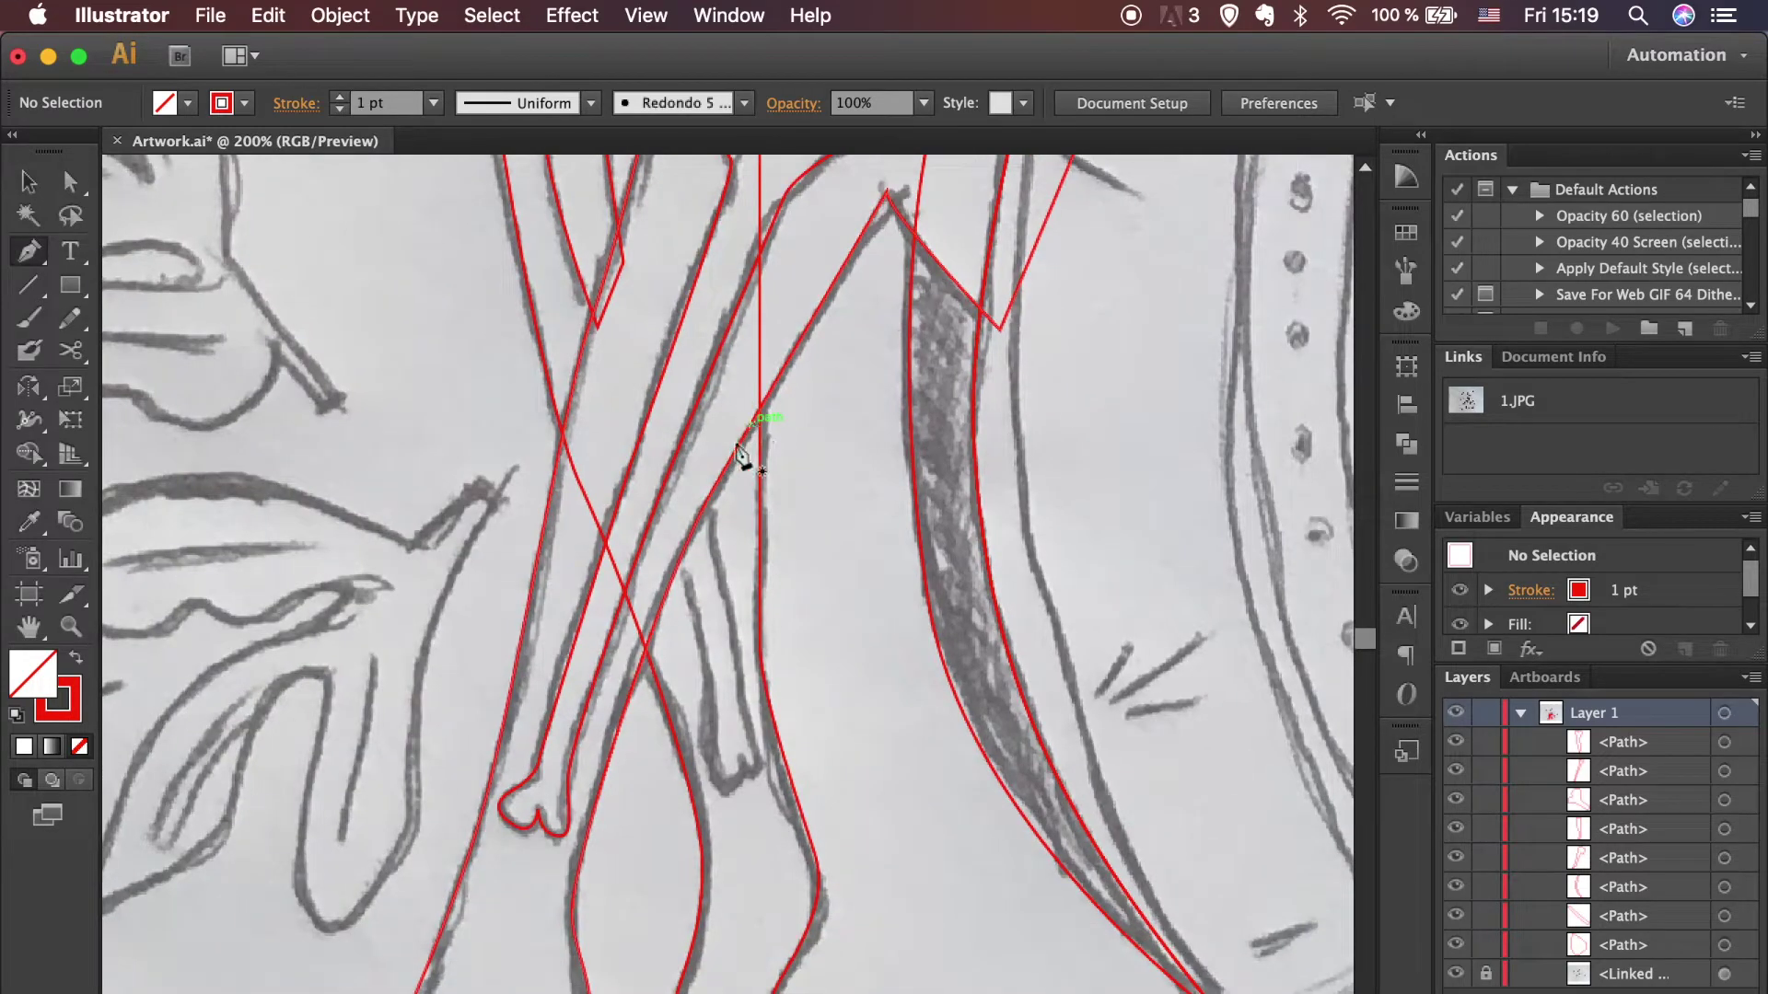
click(667, 536)
key(ctrl+plus)
key(ctrl+plus)
key(ctrl+plus)
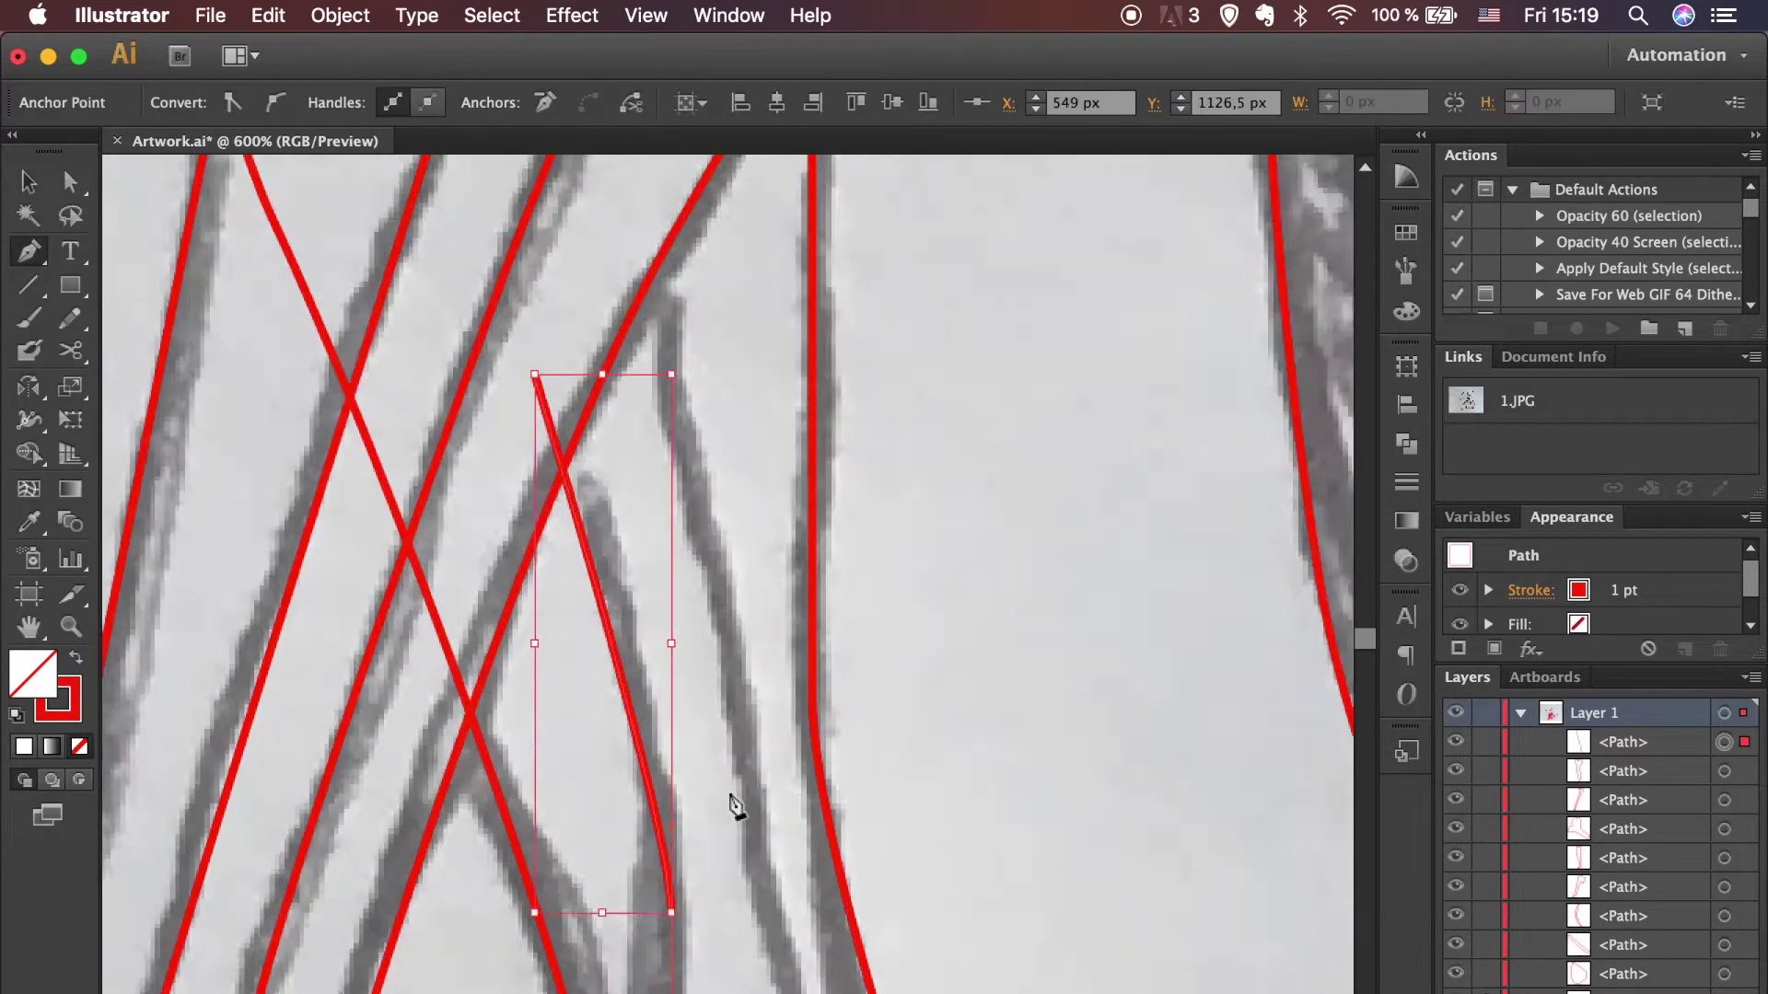
drag(765, 740, 817, 745)
click(817, 657)
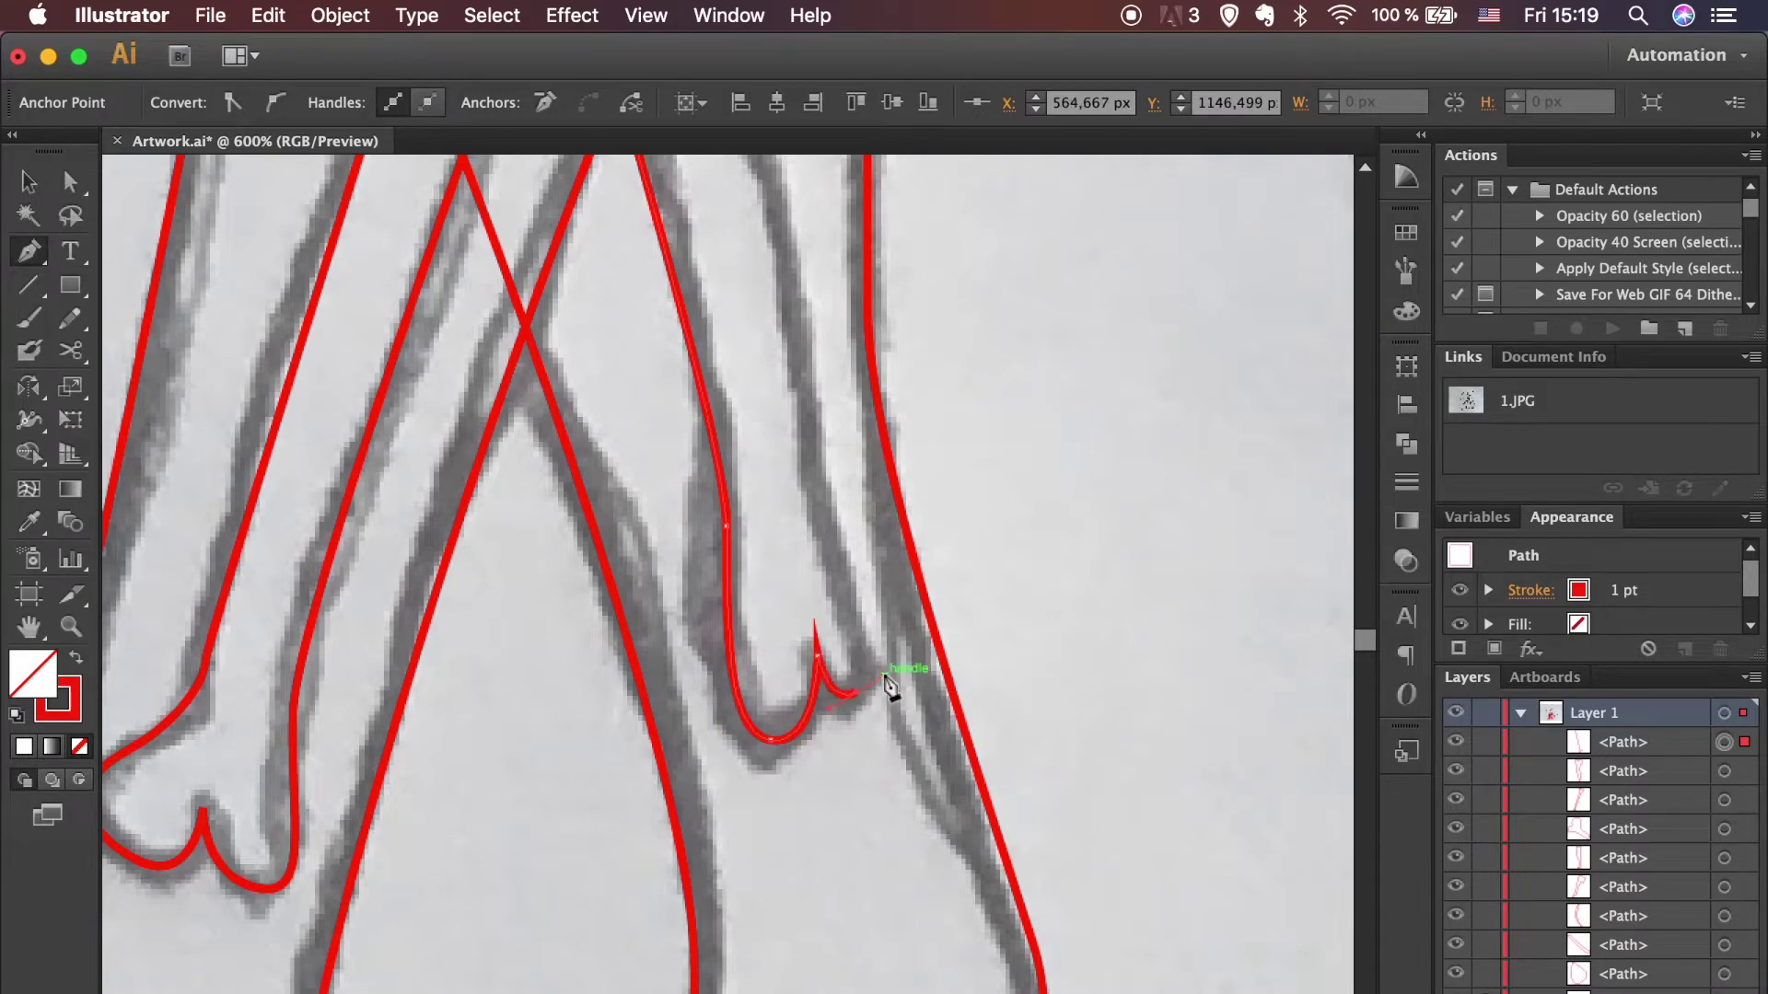
Step: Curve the path around the bone's knobbed end, up to its top and back to the path's end
scroll(889, 686, up, 5)
scroll(888, 686, right, 3)
drag(727, 816, 683, 651)
scroll(683, 658, up, 3)
click(571, 180)
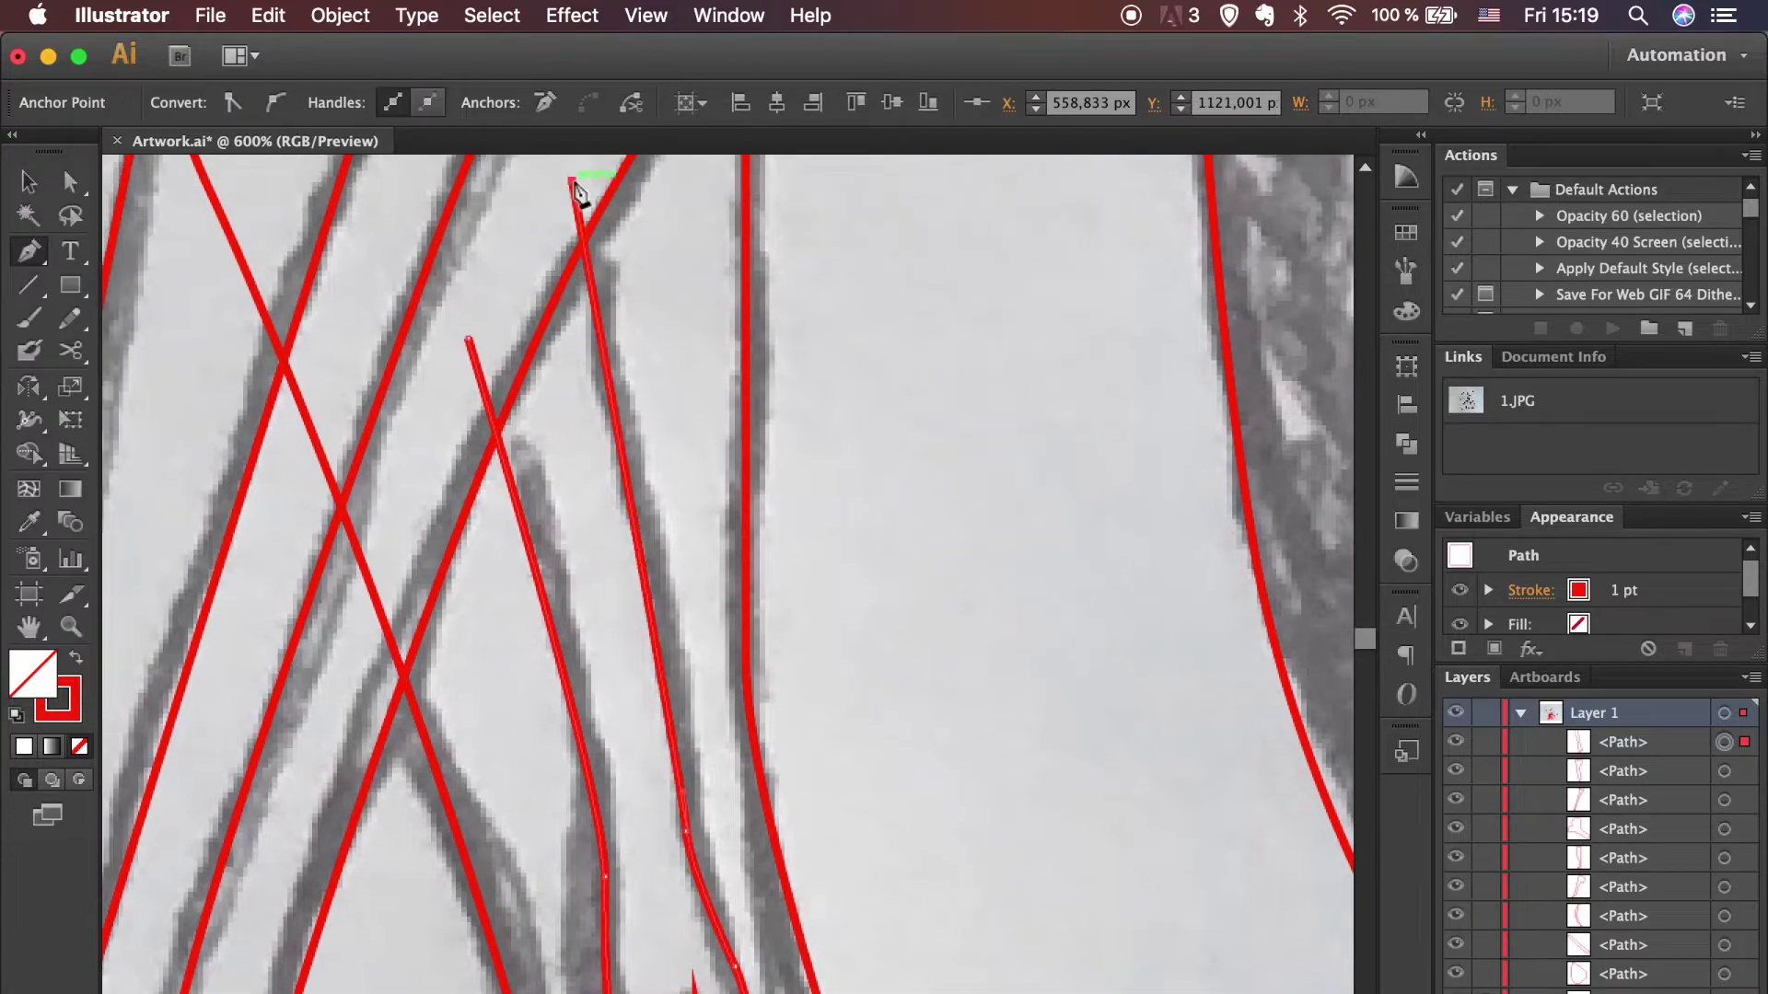
click(469, 339)
scroll(886, 529, down, 1)
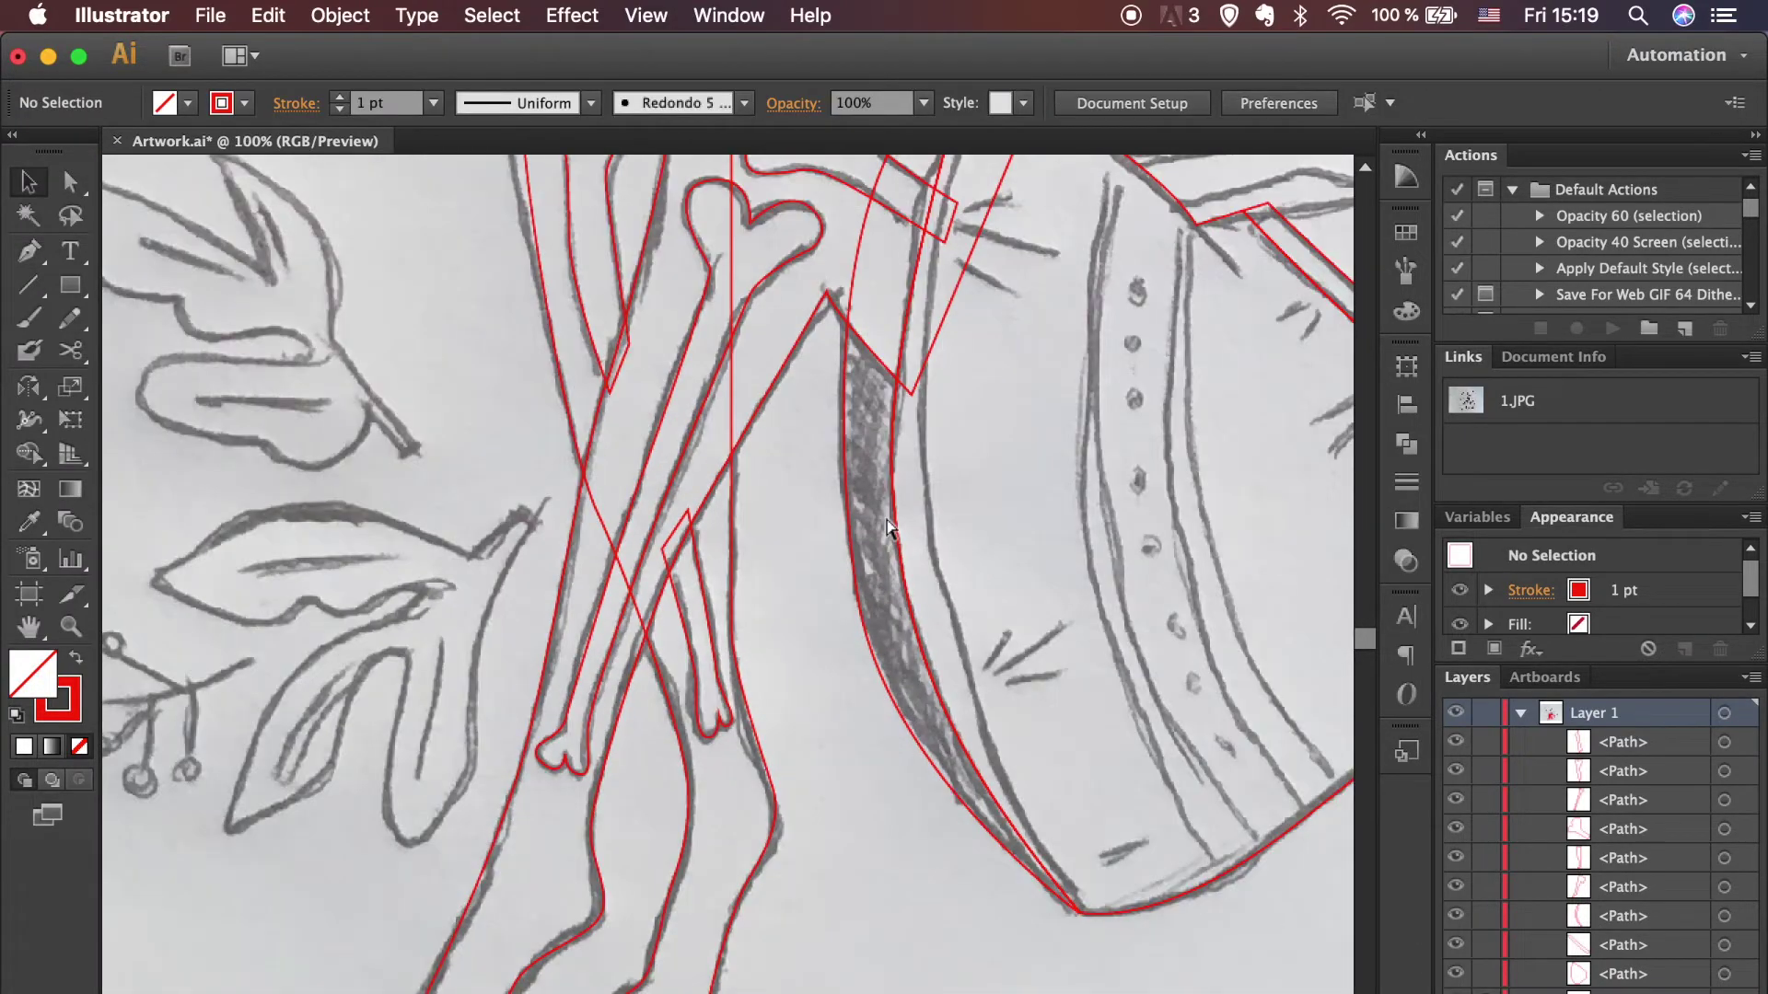
scroll(886, 529, down, 1)
scroll(885, 530, down, 1)
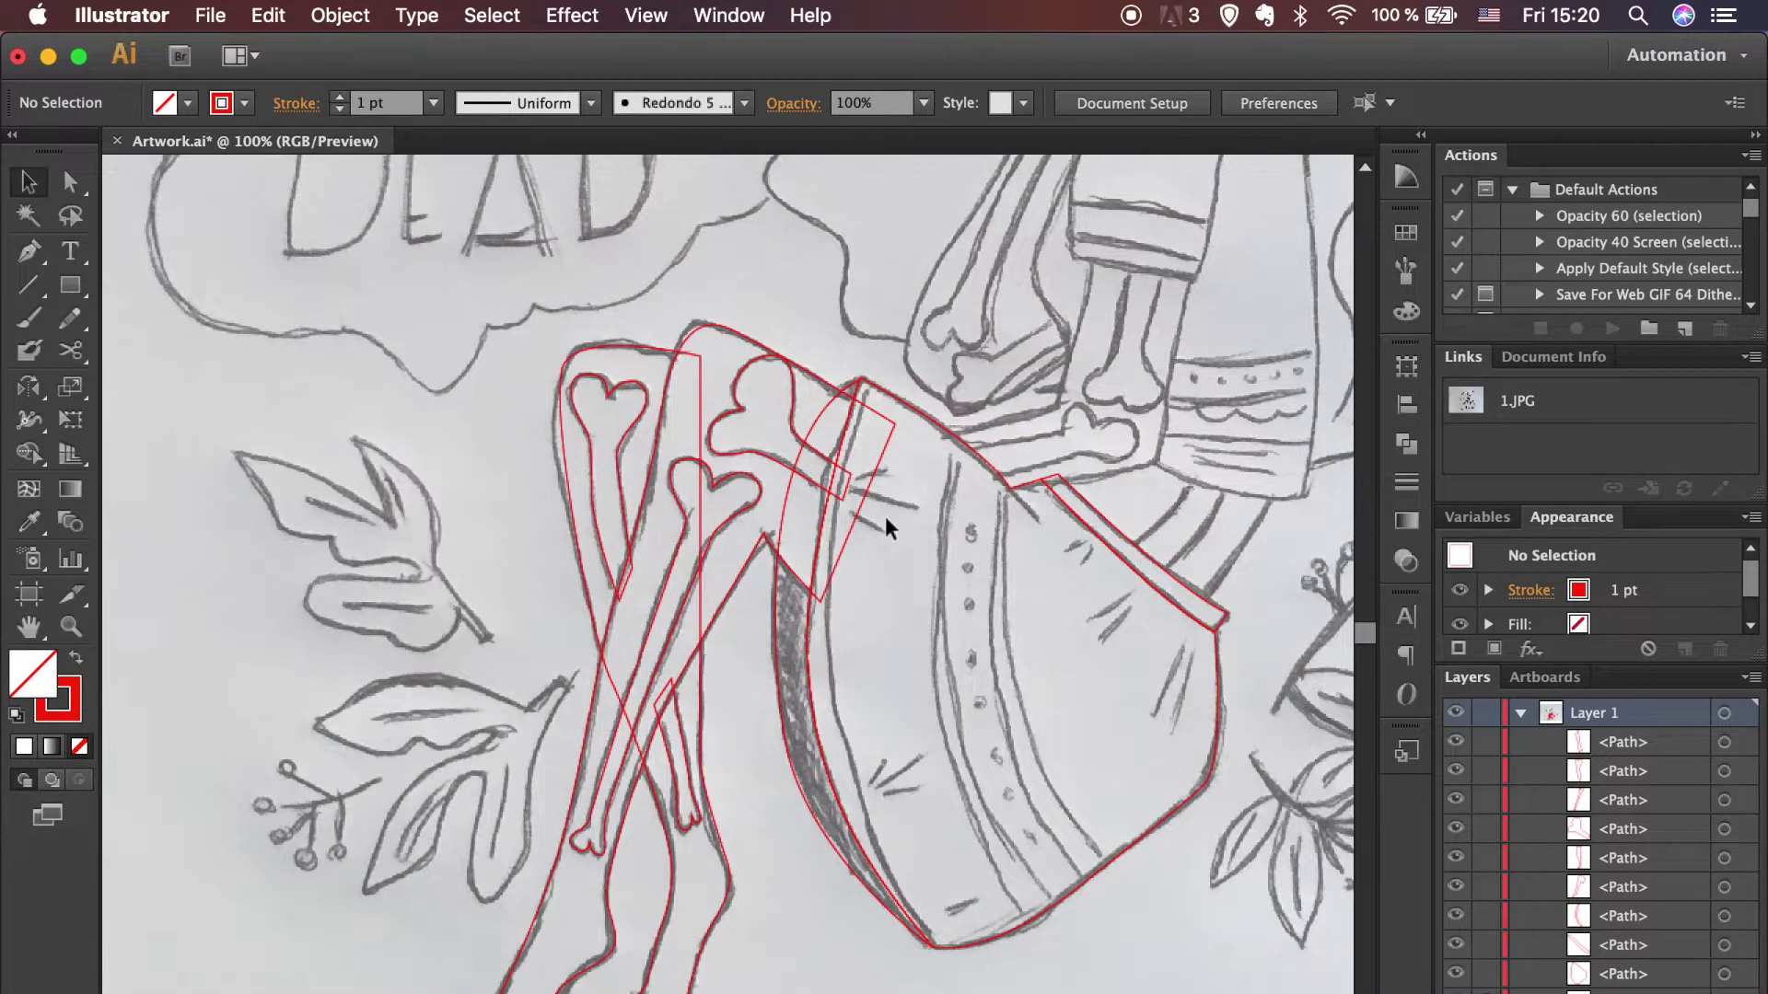
scroll(886, 528, up, 2)
scroll(886, 528, down, 2)
scroll(886, 528, up, 1)
scroll(889, 528, up, 1)
Step: Draw a closed four-sided outline over the band below the shirt hem
key(p)
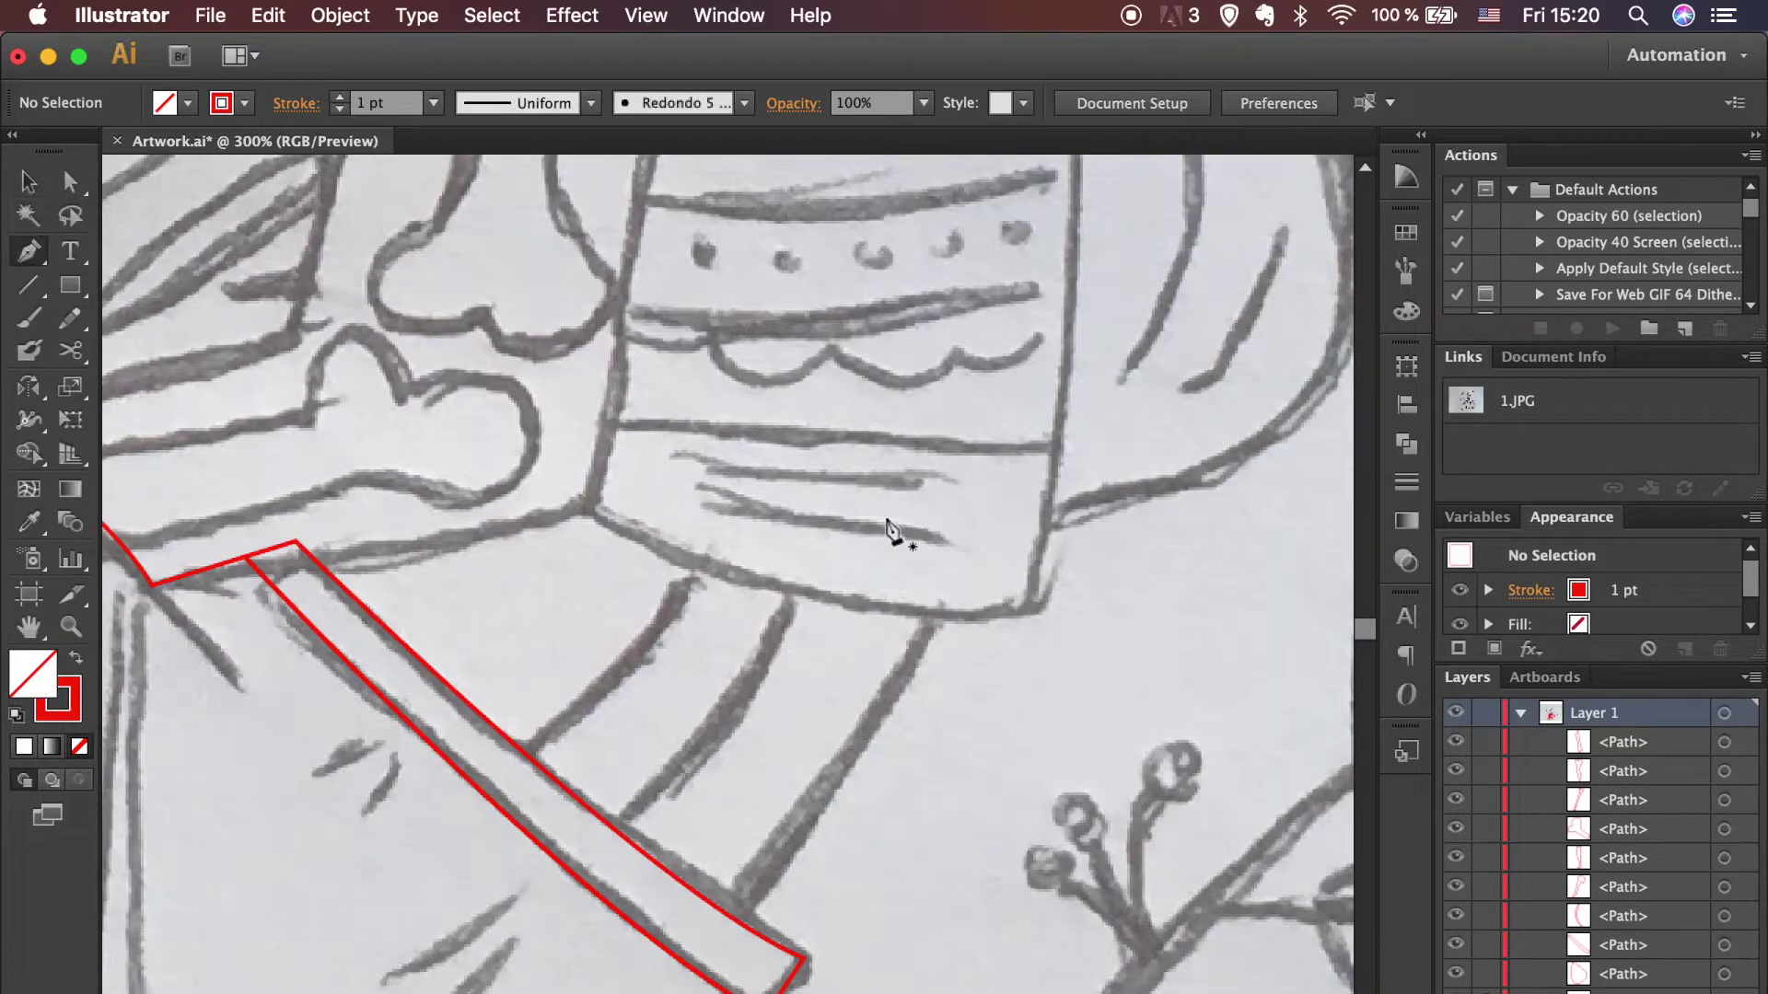
click(716, 932)
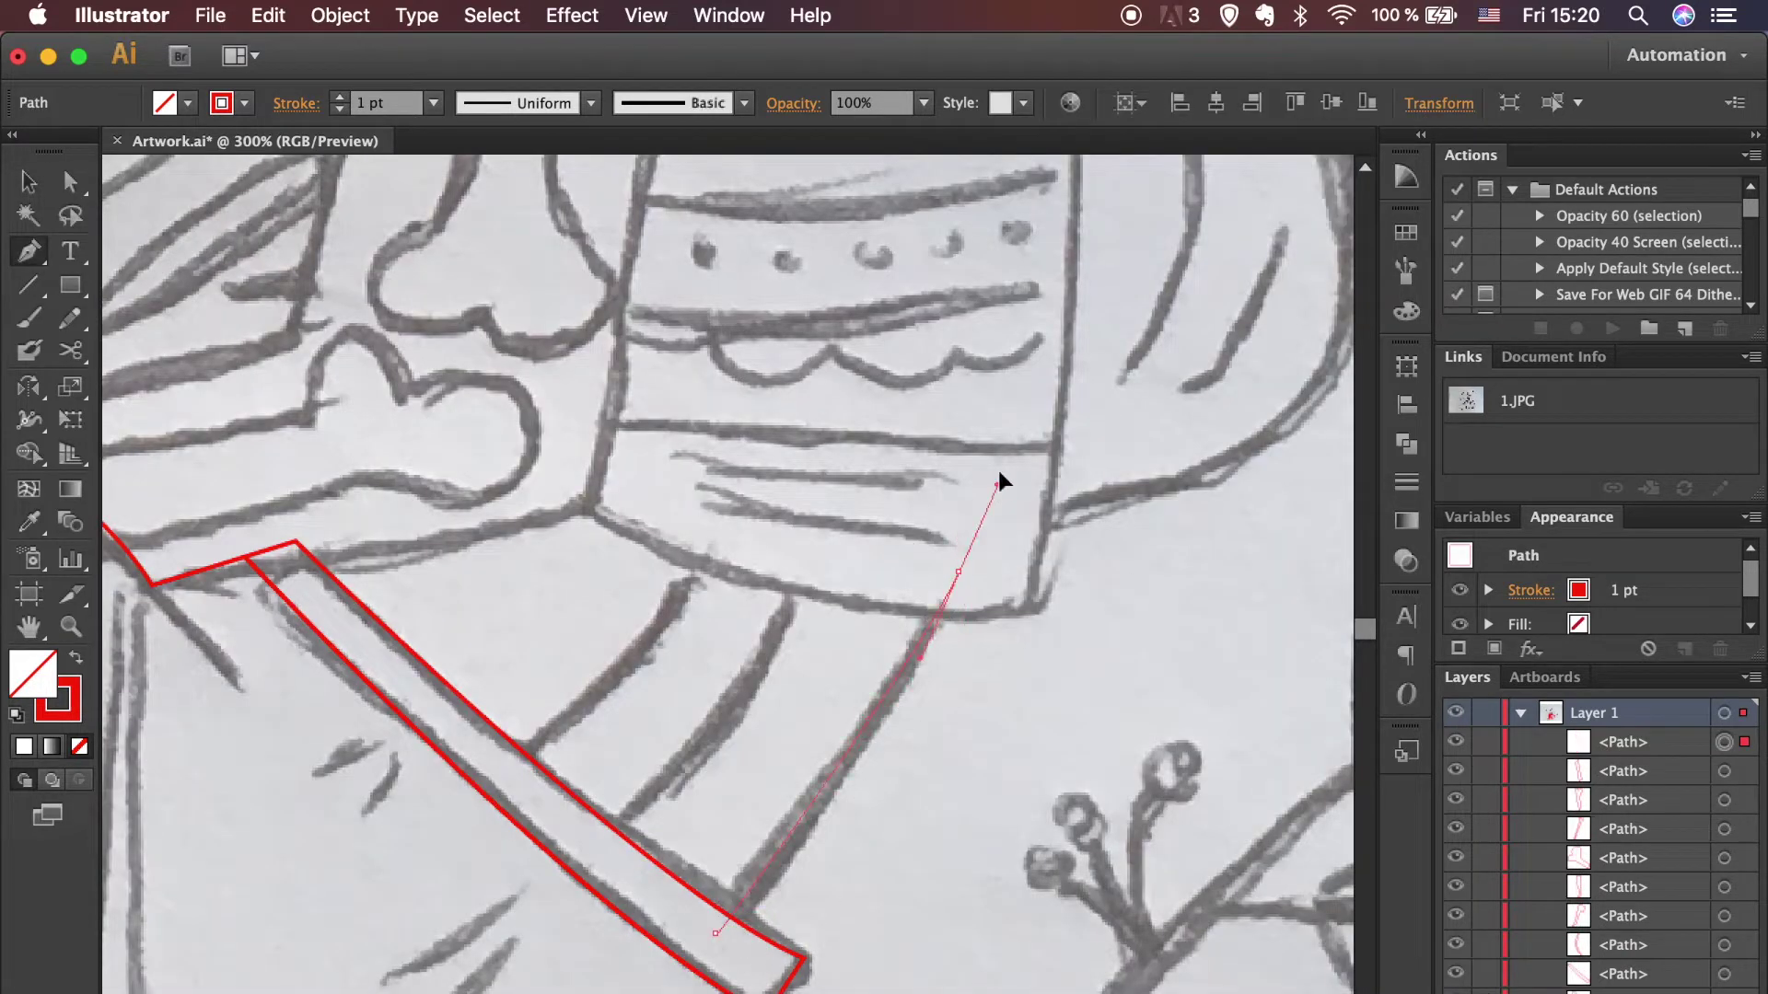
drag(997, 485, 1034, 396)
click(958, 571)
click(533, 386)
click(286, 573)
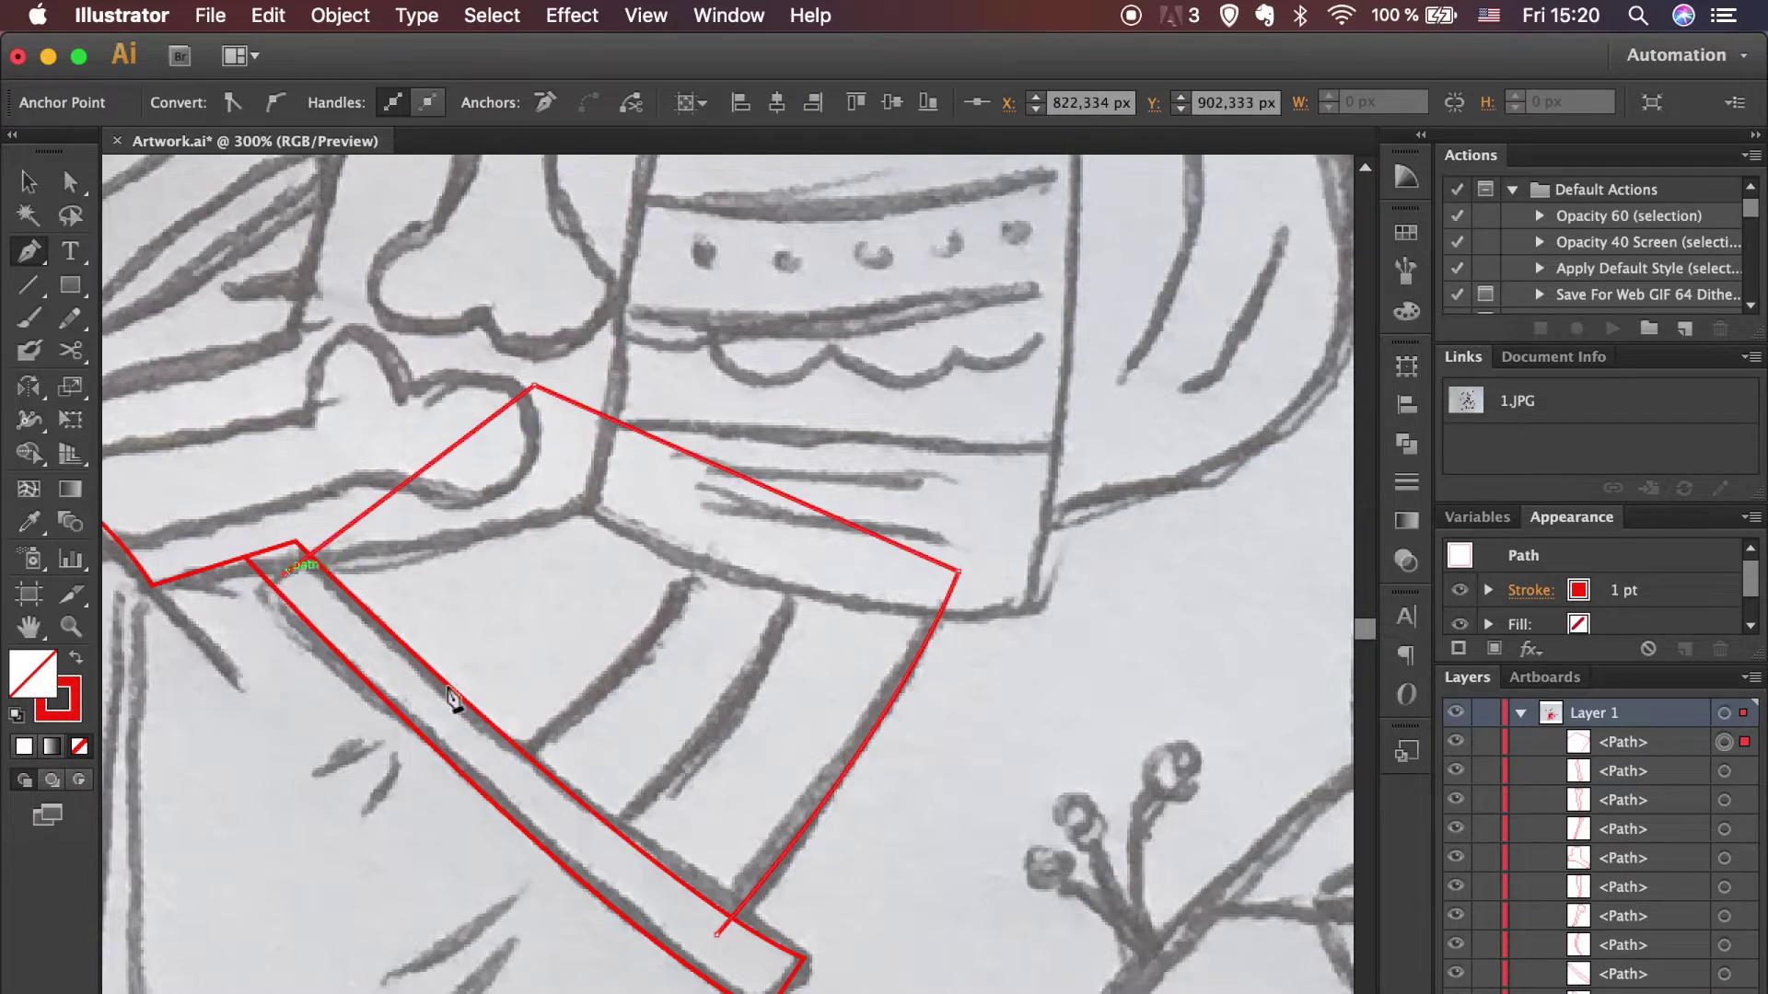
click(716, 933)
super+click(959, 948)
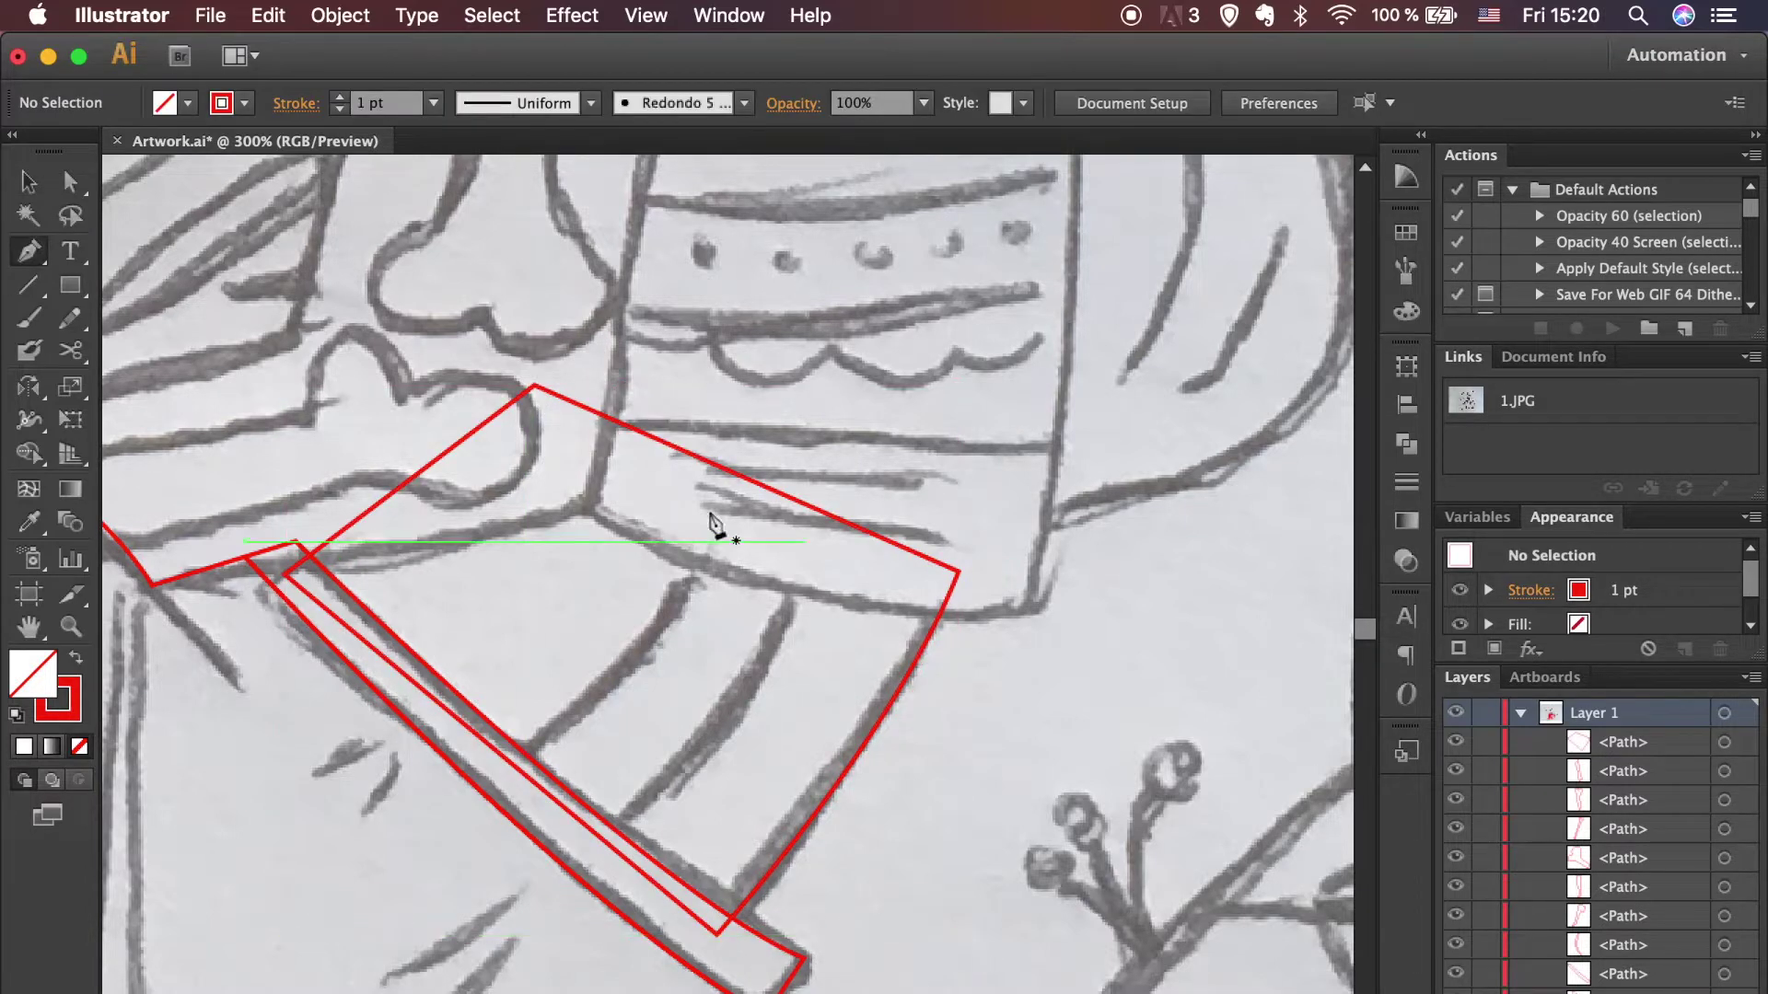
Step: Draw a closed curved shape inside the band and smooth one corner anchor
click(733, 449)
drag(622, 665, 562, 709)
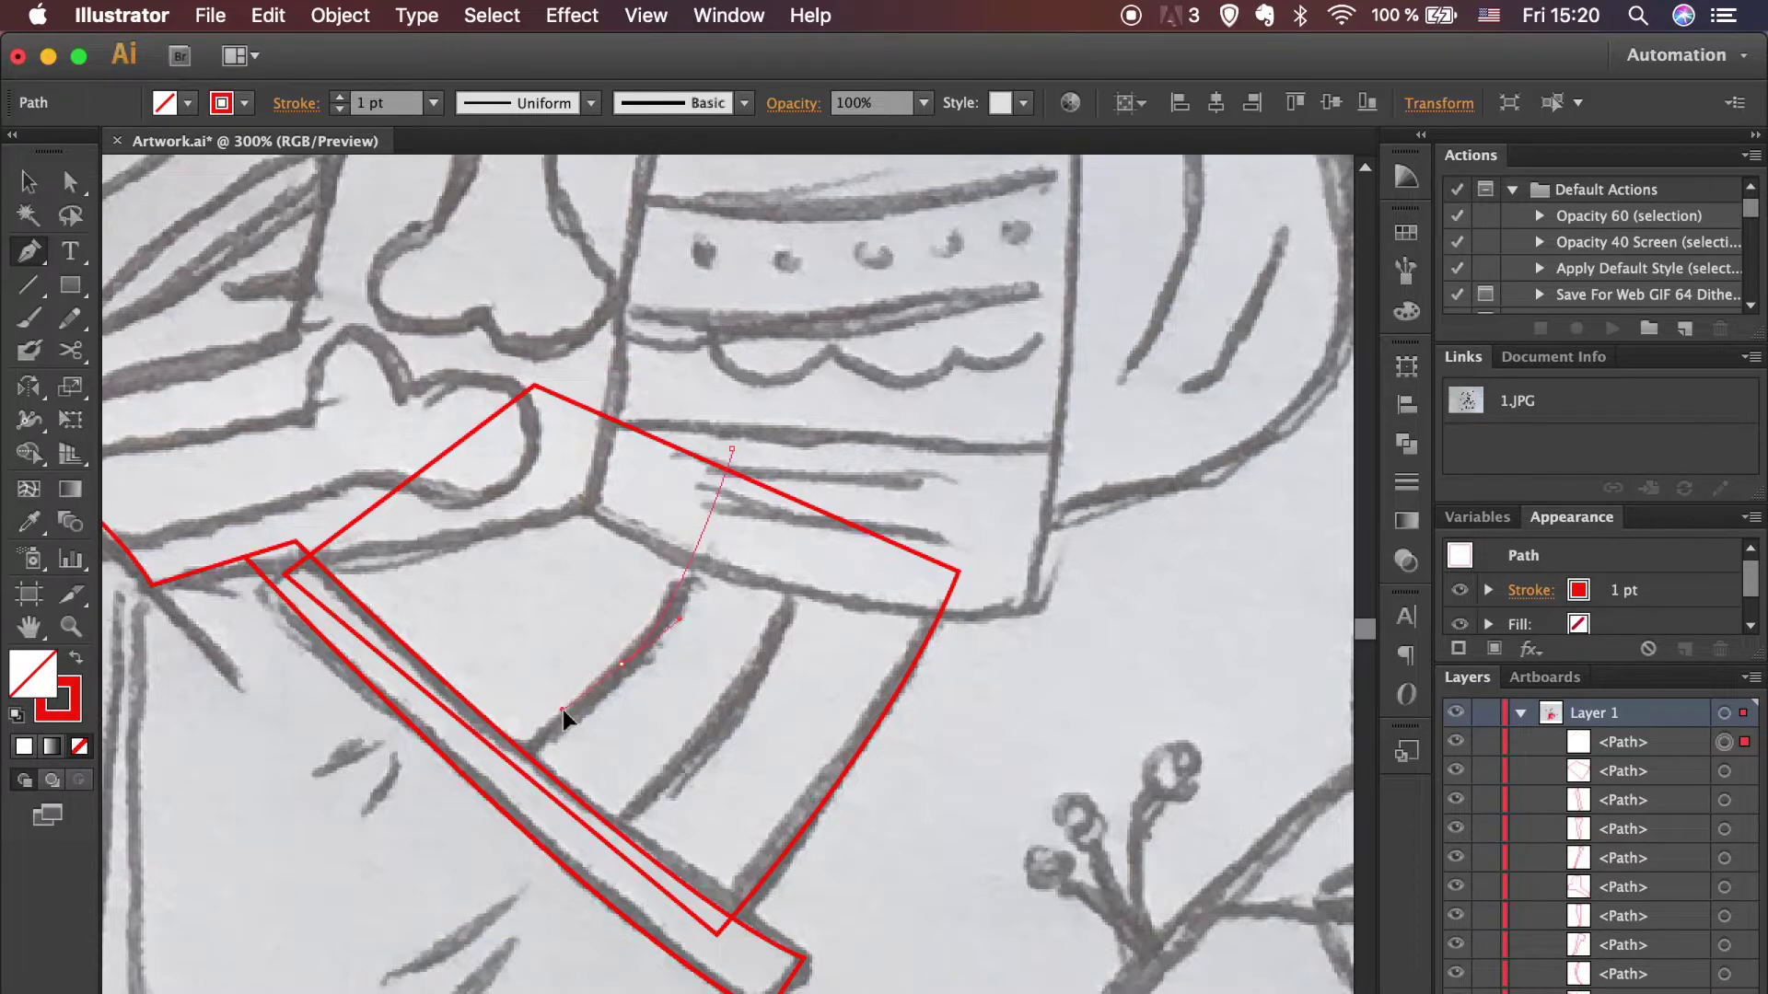
click(479, 785)
super+click(744, 709)
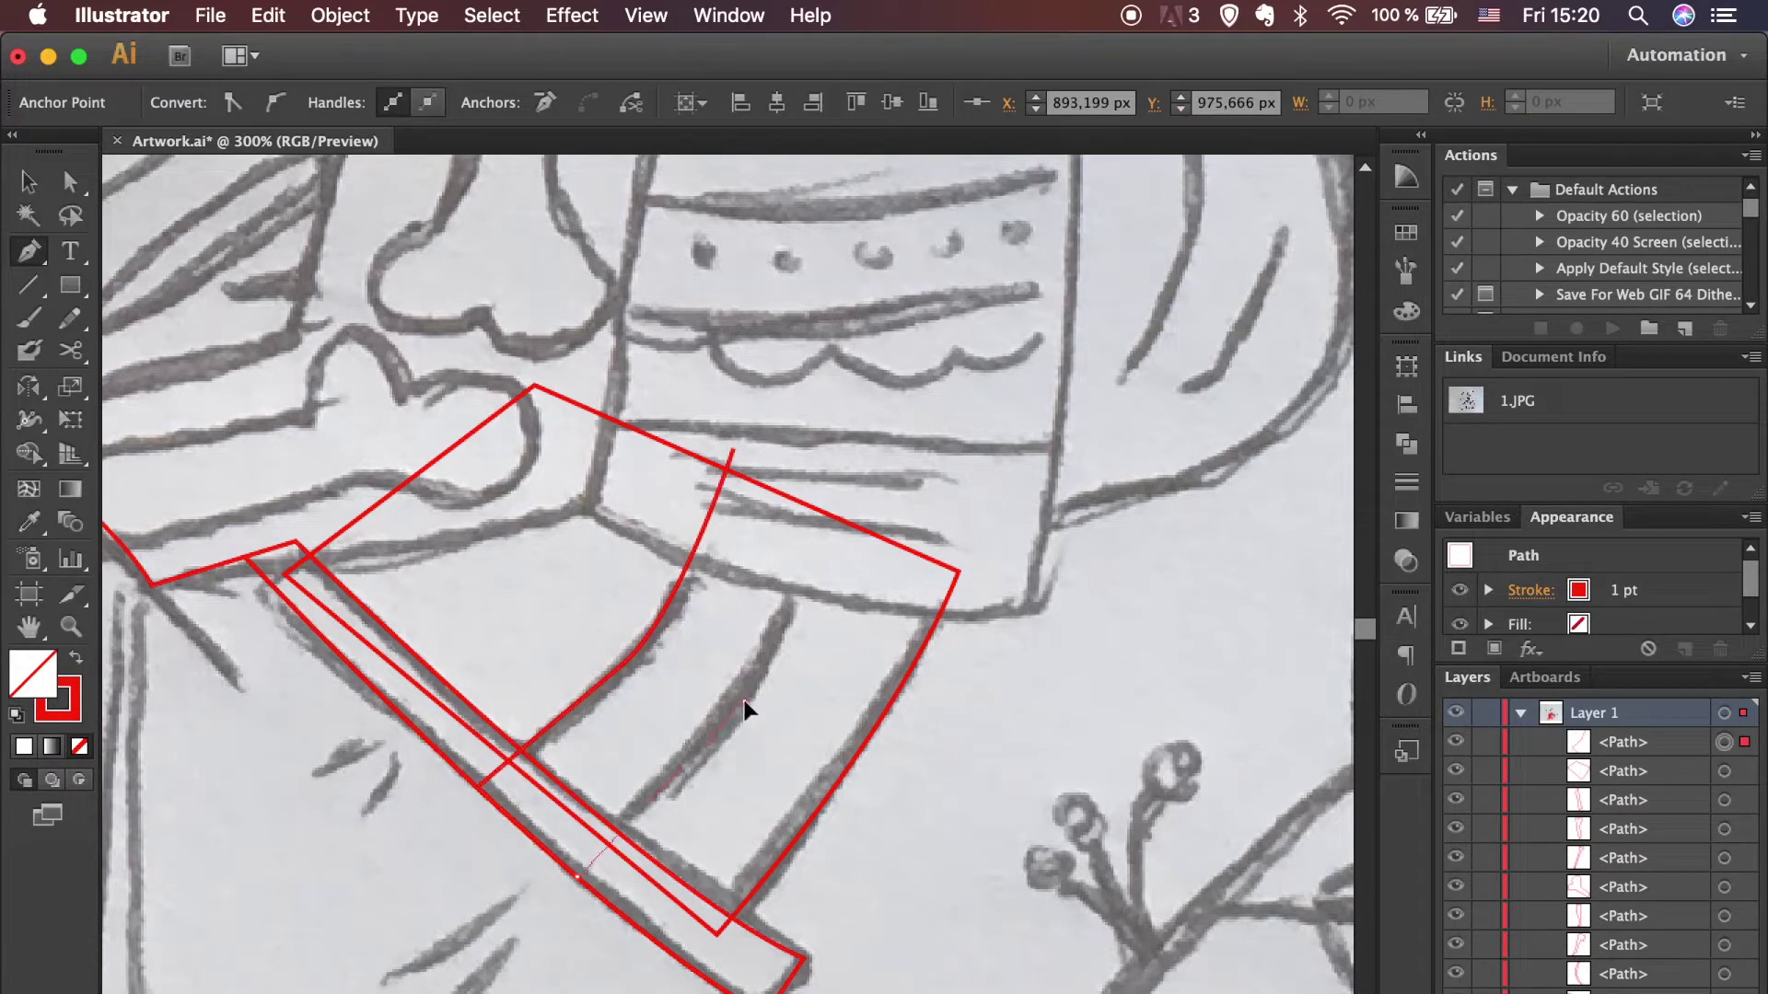
click(830, 462)
click(733, 449)
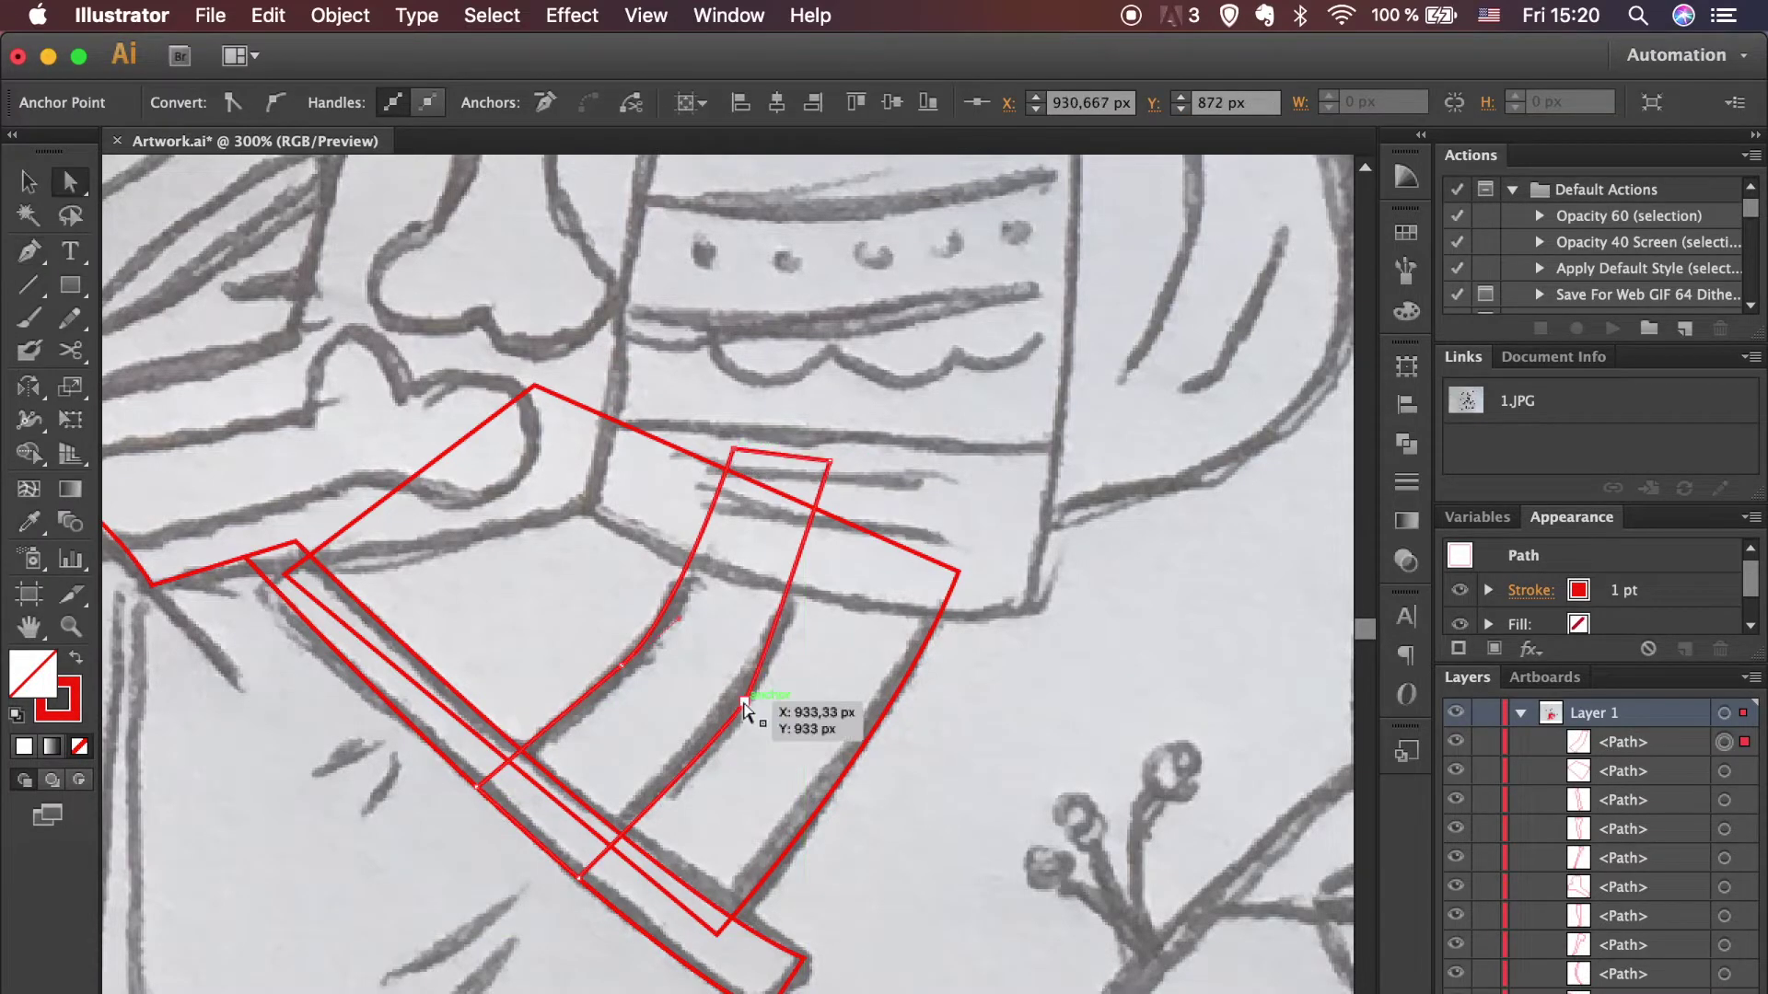
click(275, 102)
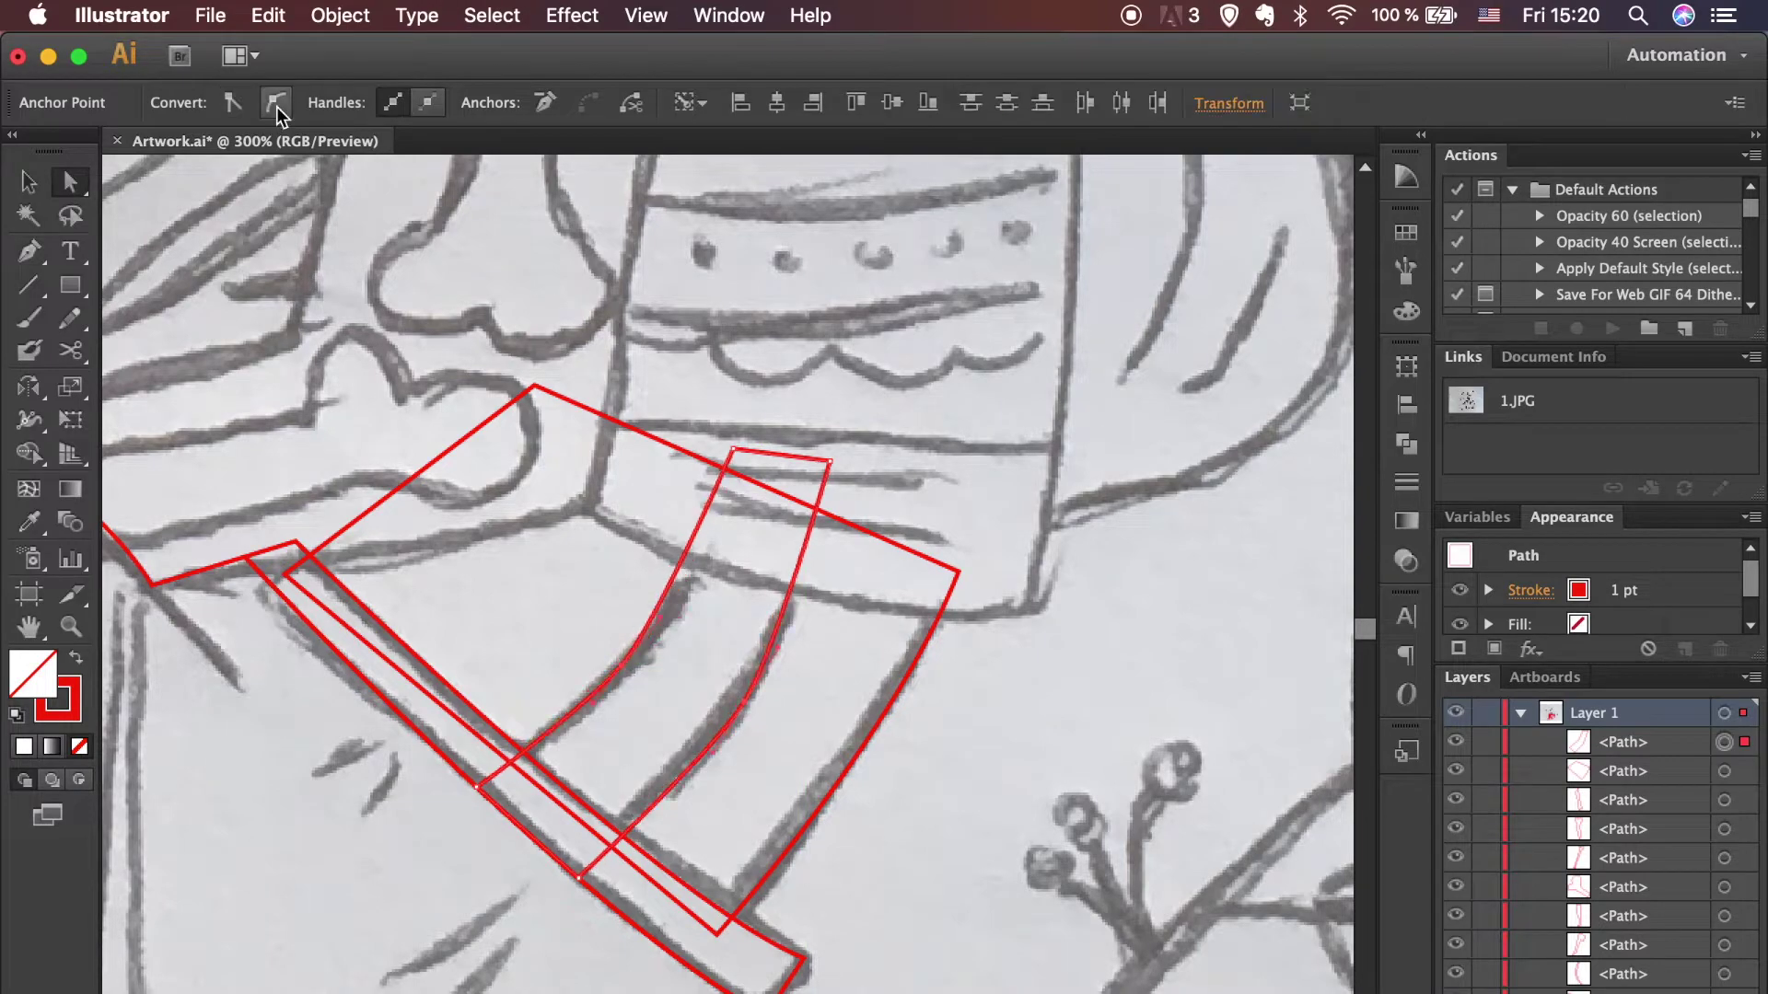
click(1020, 820)
Step: Reframe the view on the shirt and skirt and begin a path at the skirt's waist edge
key(super+minus)
key(super+minus)
key(super+minus)
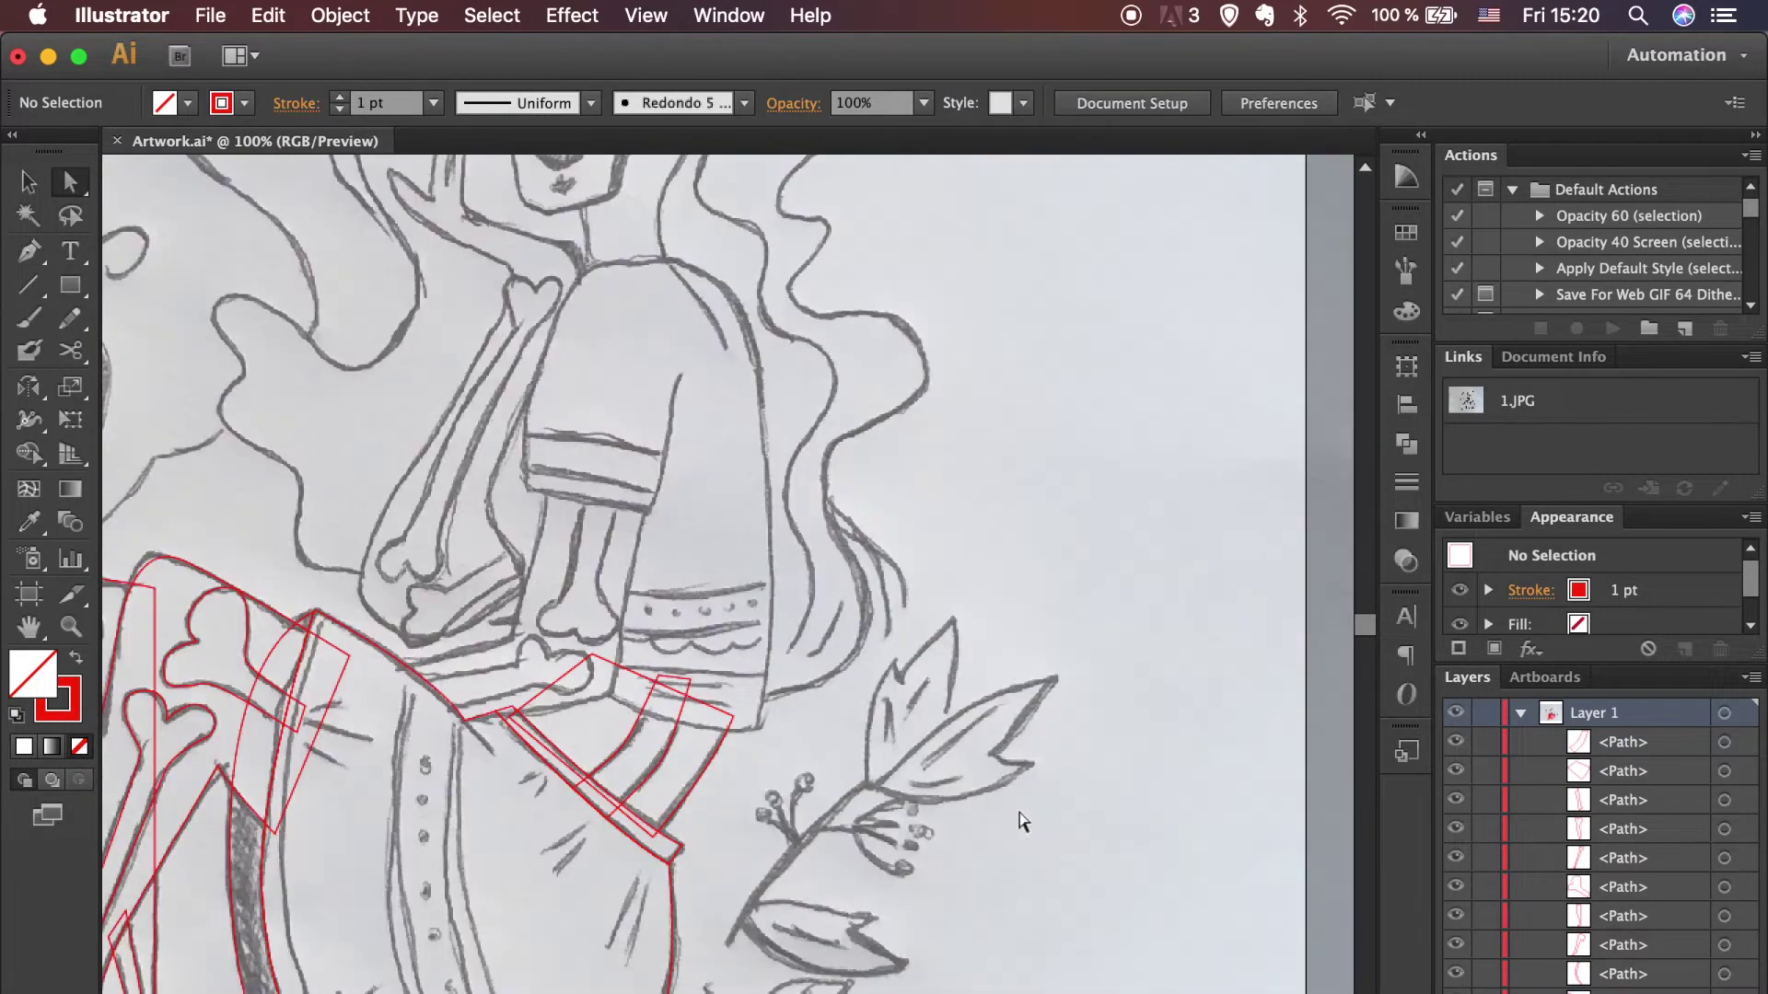
scroll(1020, 819, down, 5)
key(super+plus)
key(super+plus)
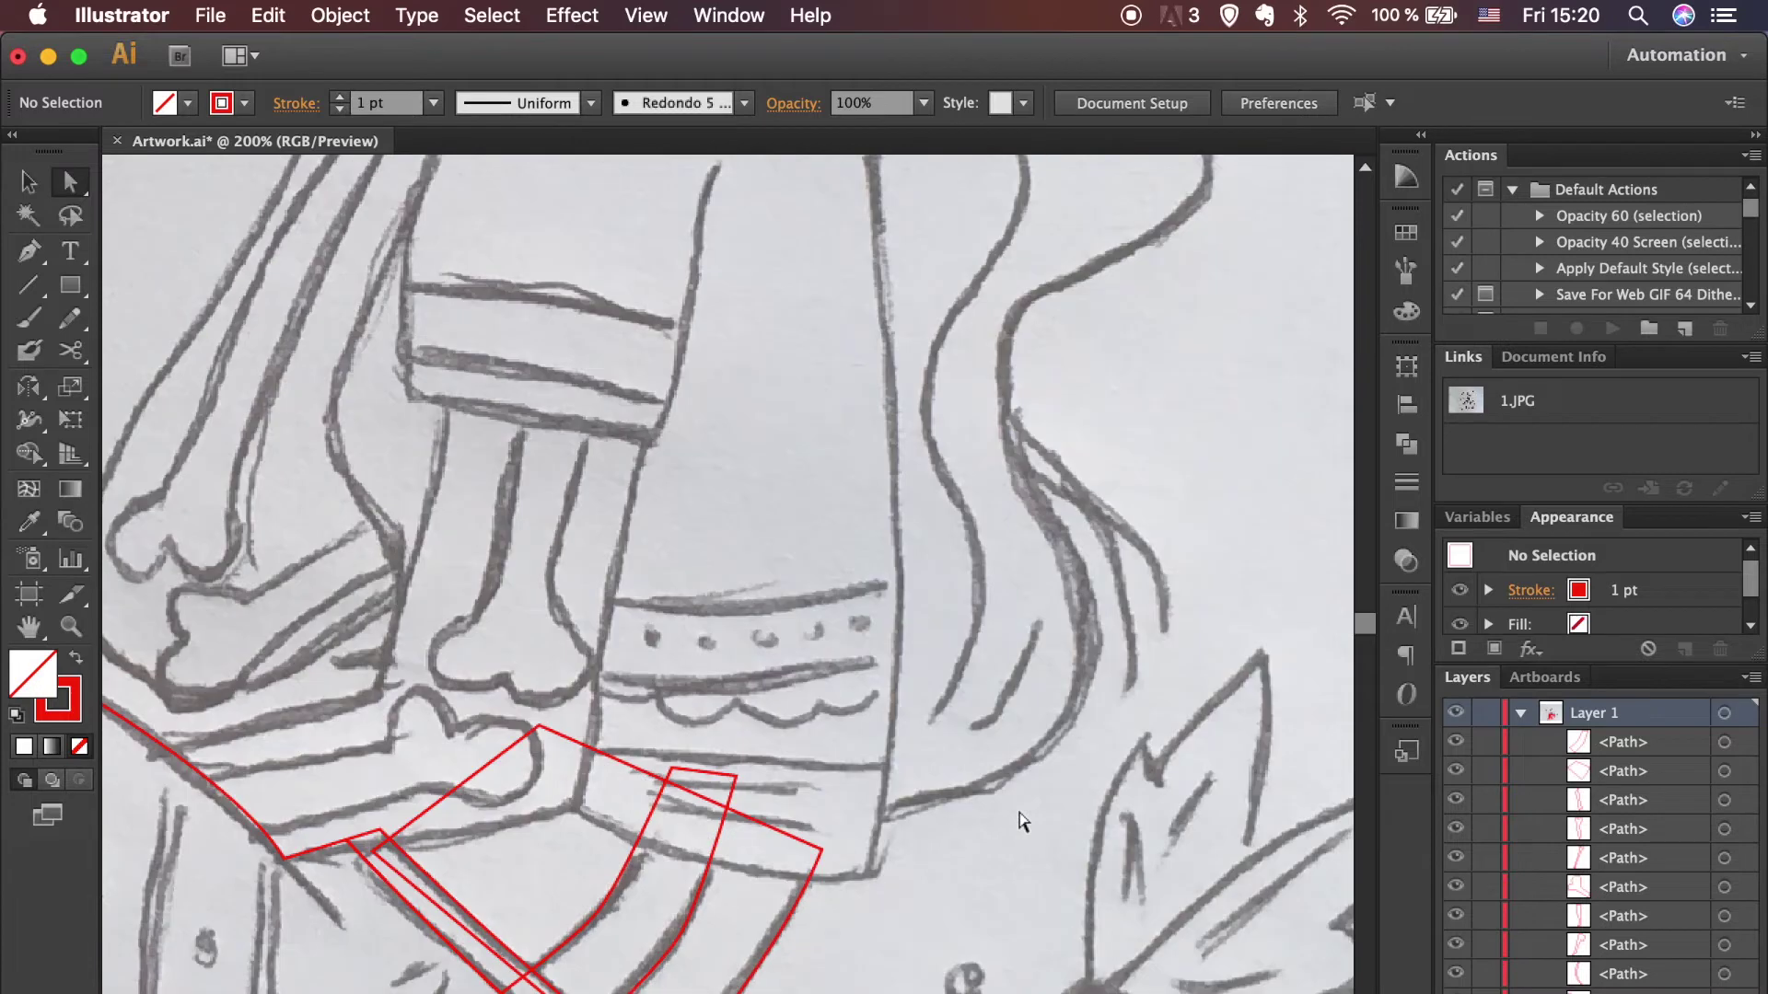
scroll(1020, 820, left, 1)
key(p)
click(894, 869)
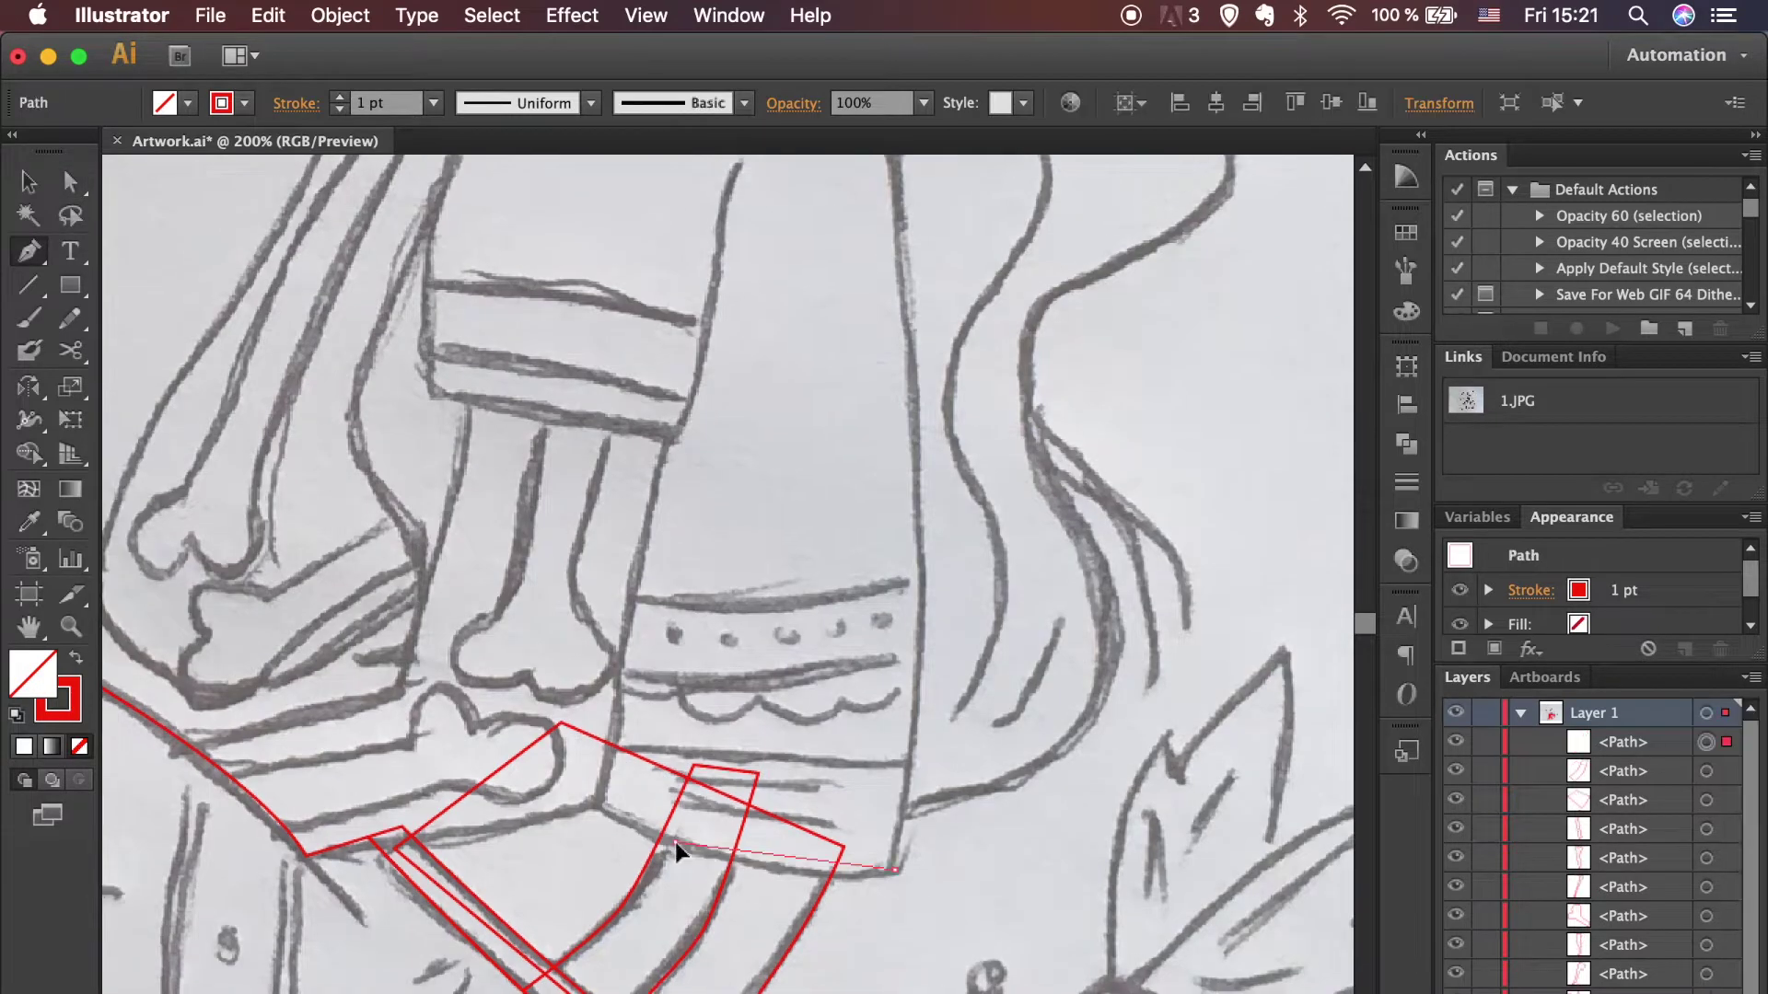
Step: Trace the shirt from the waist up its left side and over the shoulder
click(573, 795)
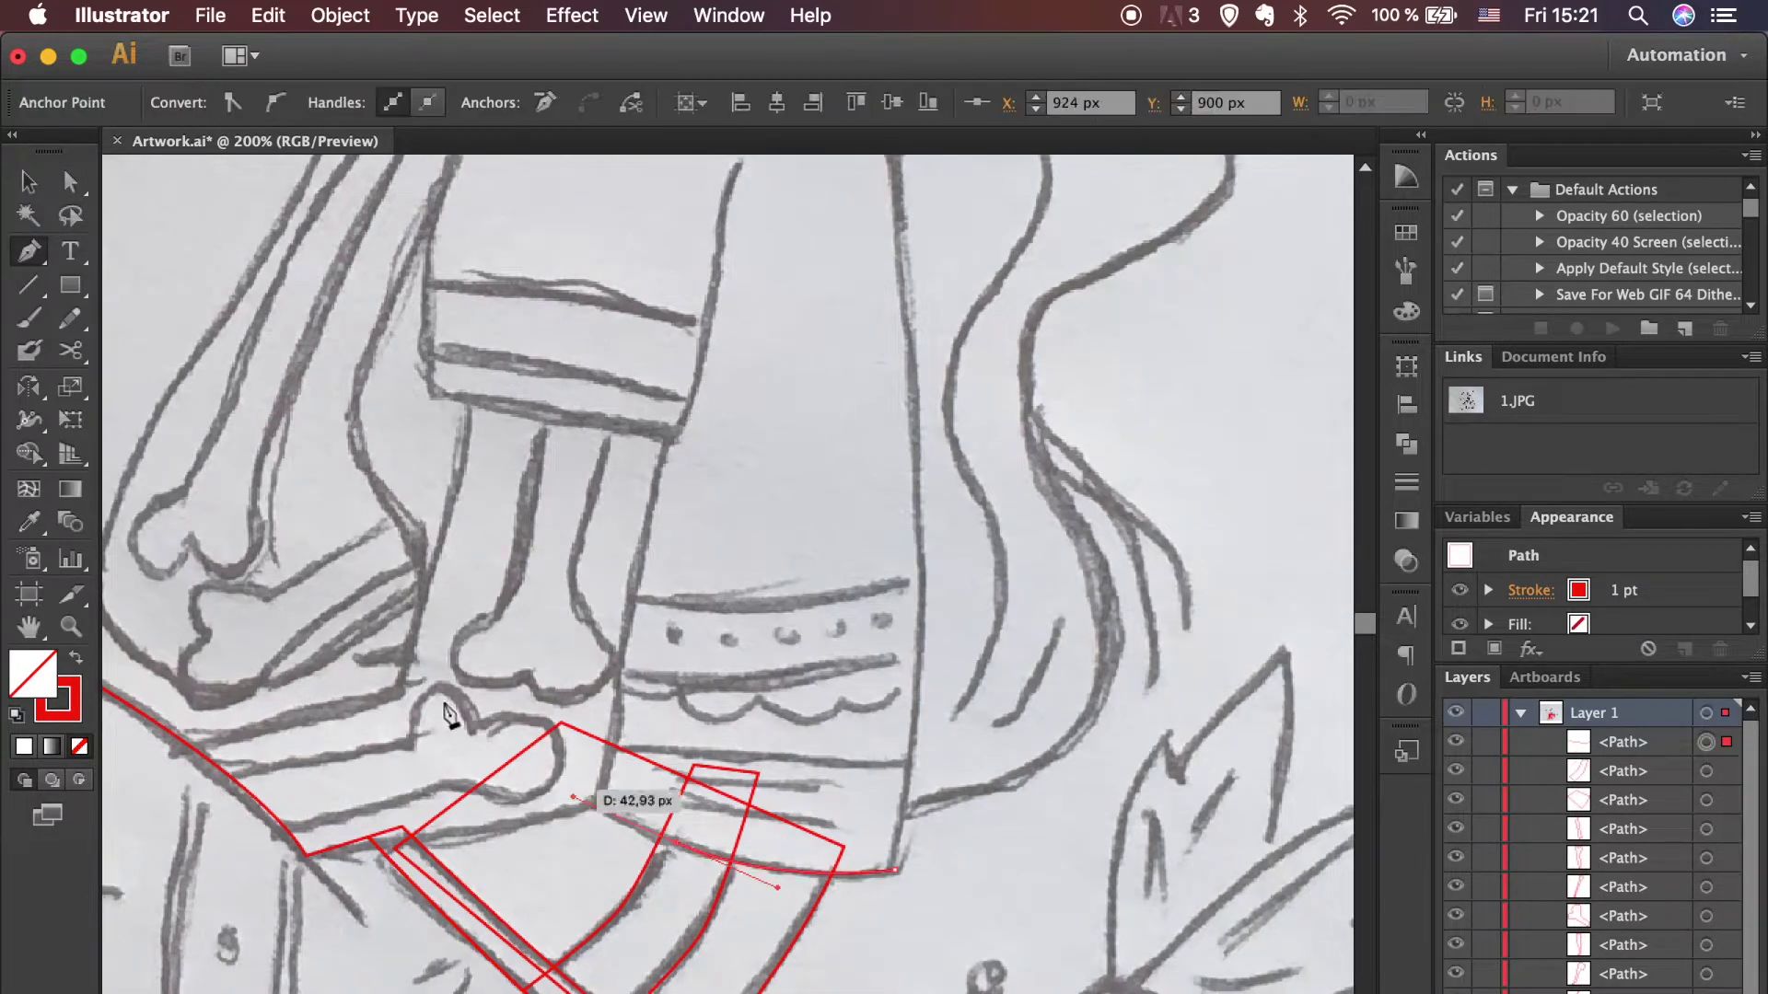
click(397, 684)
drag(413, 540, 391, 503)
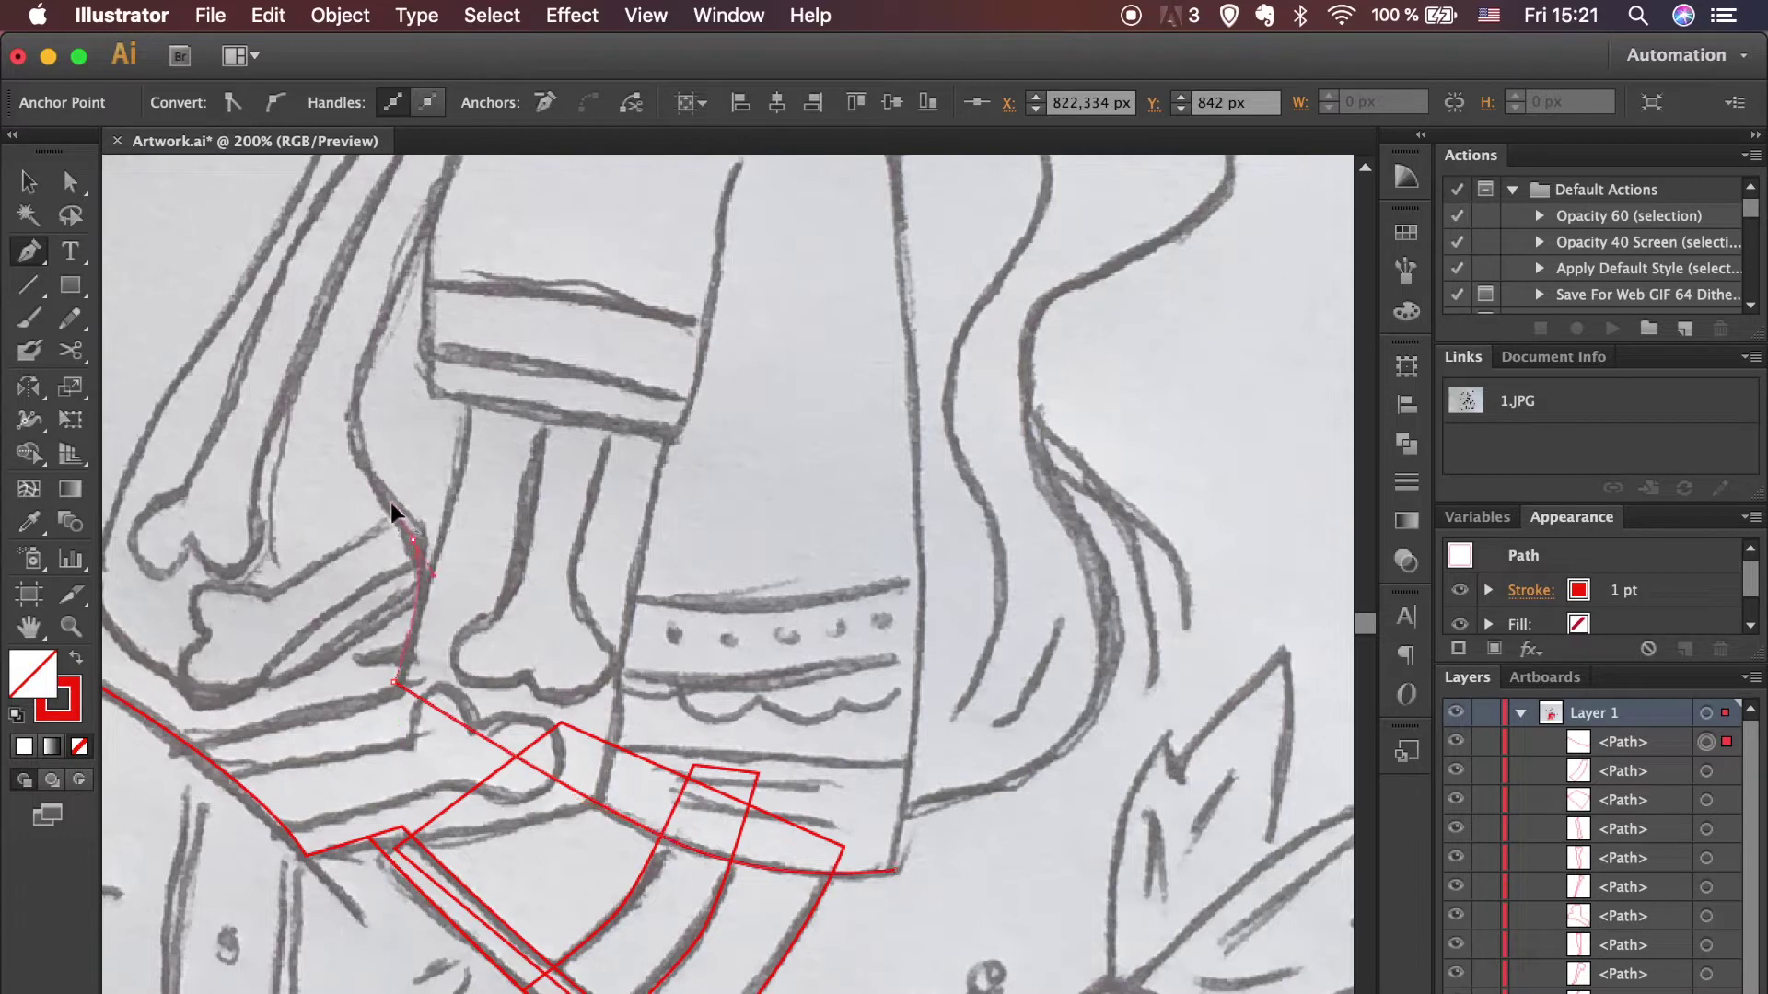
drag(360, 383, 378, 328)
scroll(391, 311, up, 8)
scroll(391, 311, left, 4)
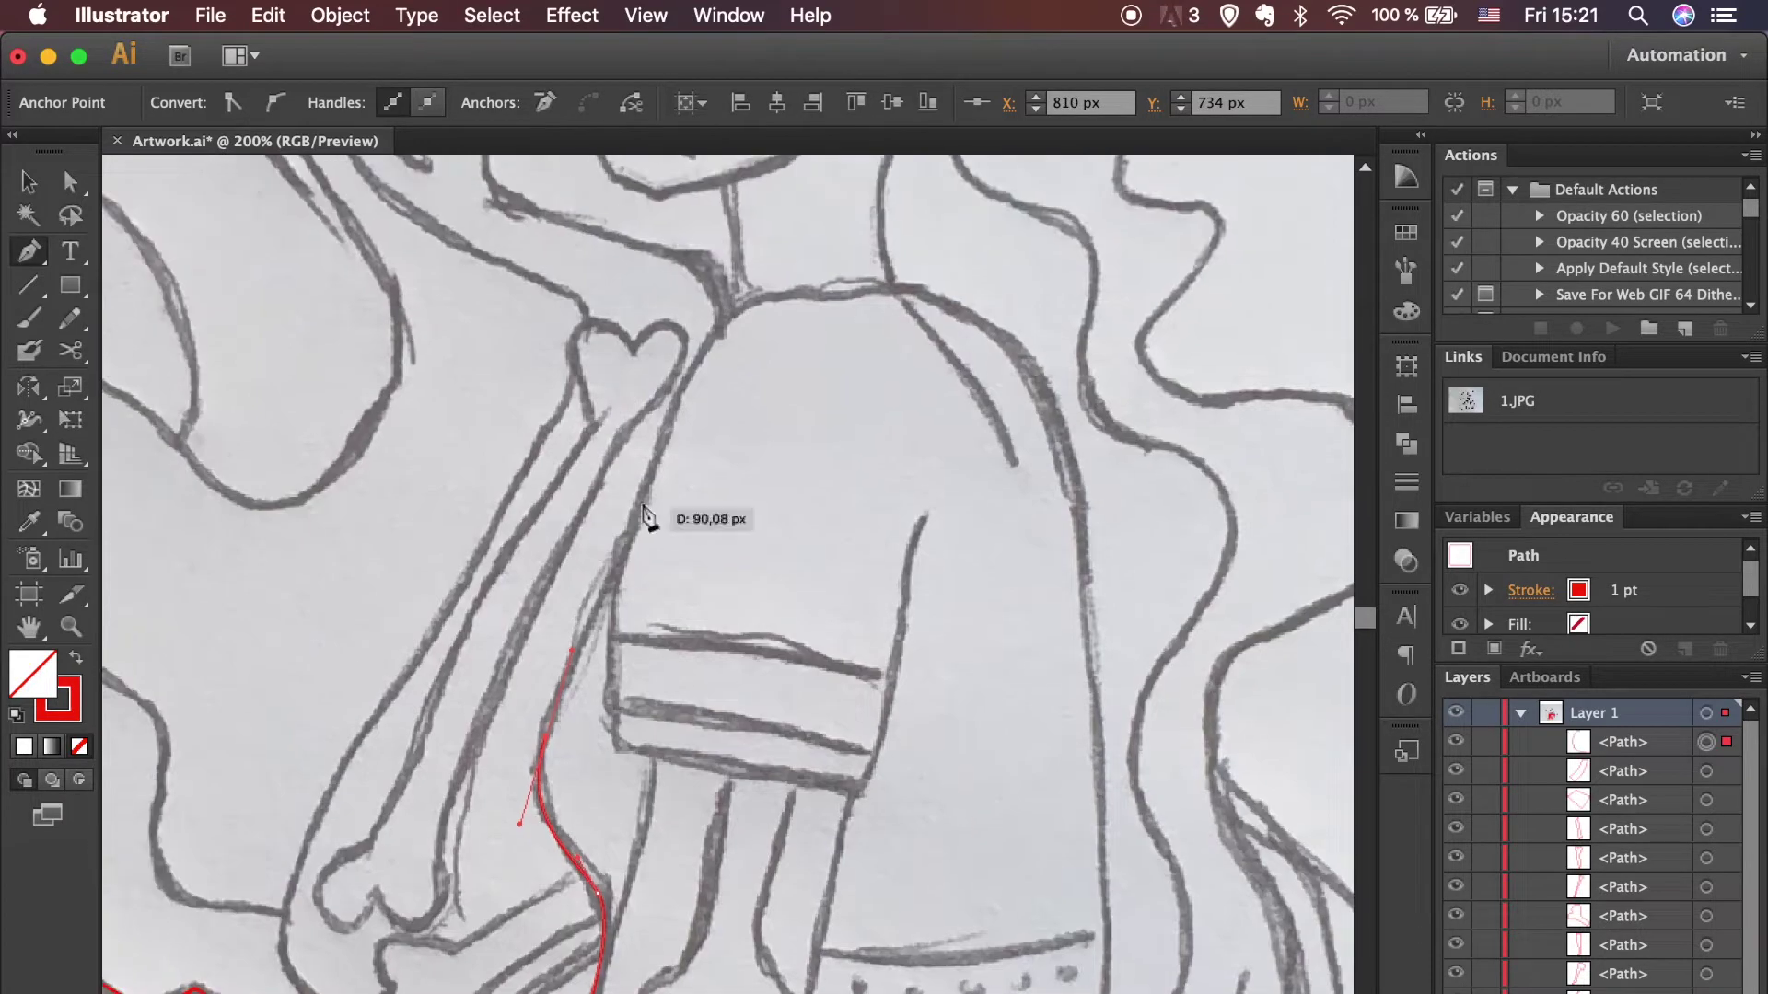
drag(649, 479, 753, 313)
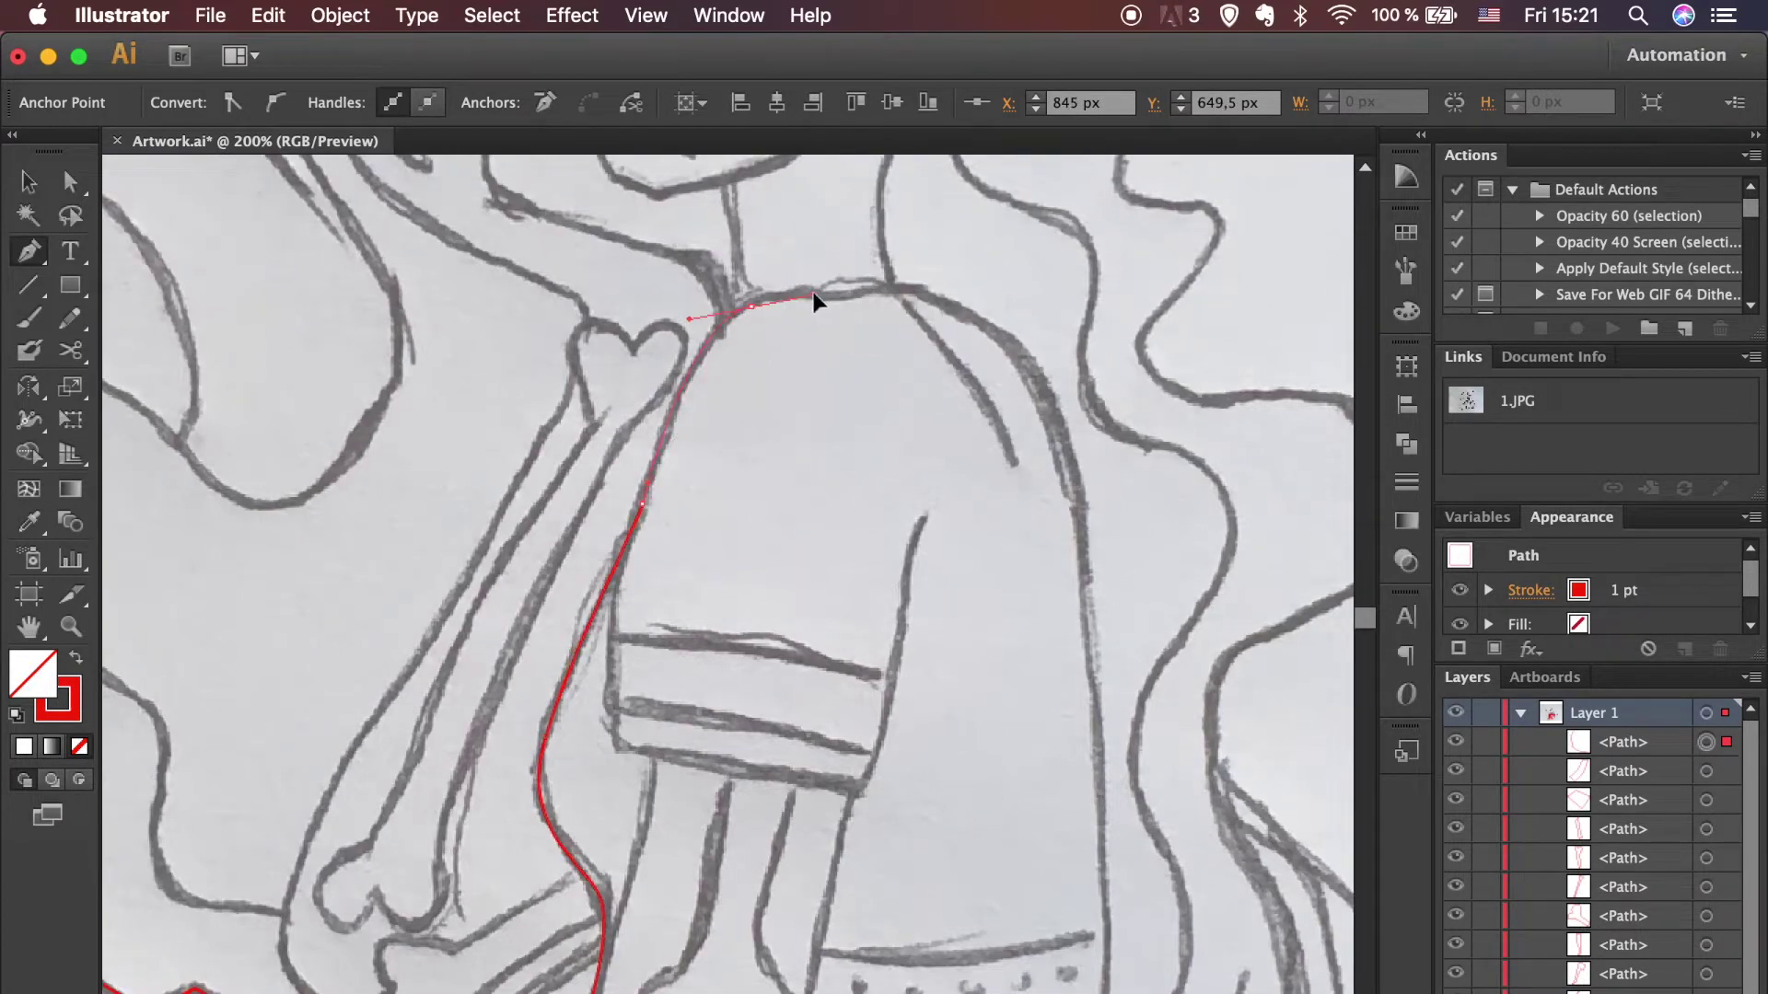
mouse_move(1018, 352)
mouse_down()
mouse_move(1070, 446)
mouse_move(1007, 987)
mouse_up()
Step: Undo a misplaced anchor, close the shirt outline at the waist, and select one of its anchors
scroll(1074, 462, down, 5)
scroll(1074, 462, right, 2)
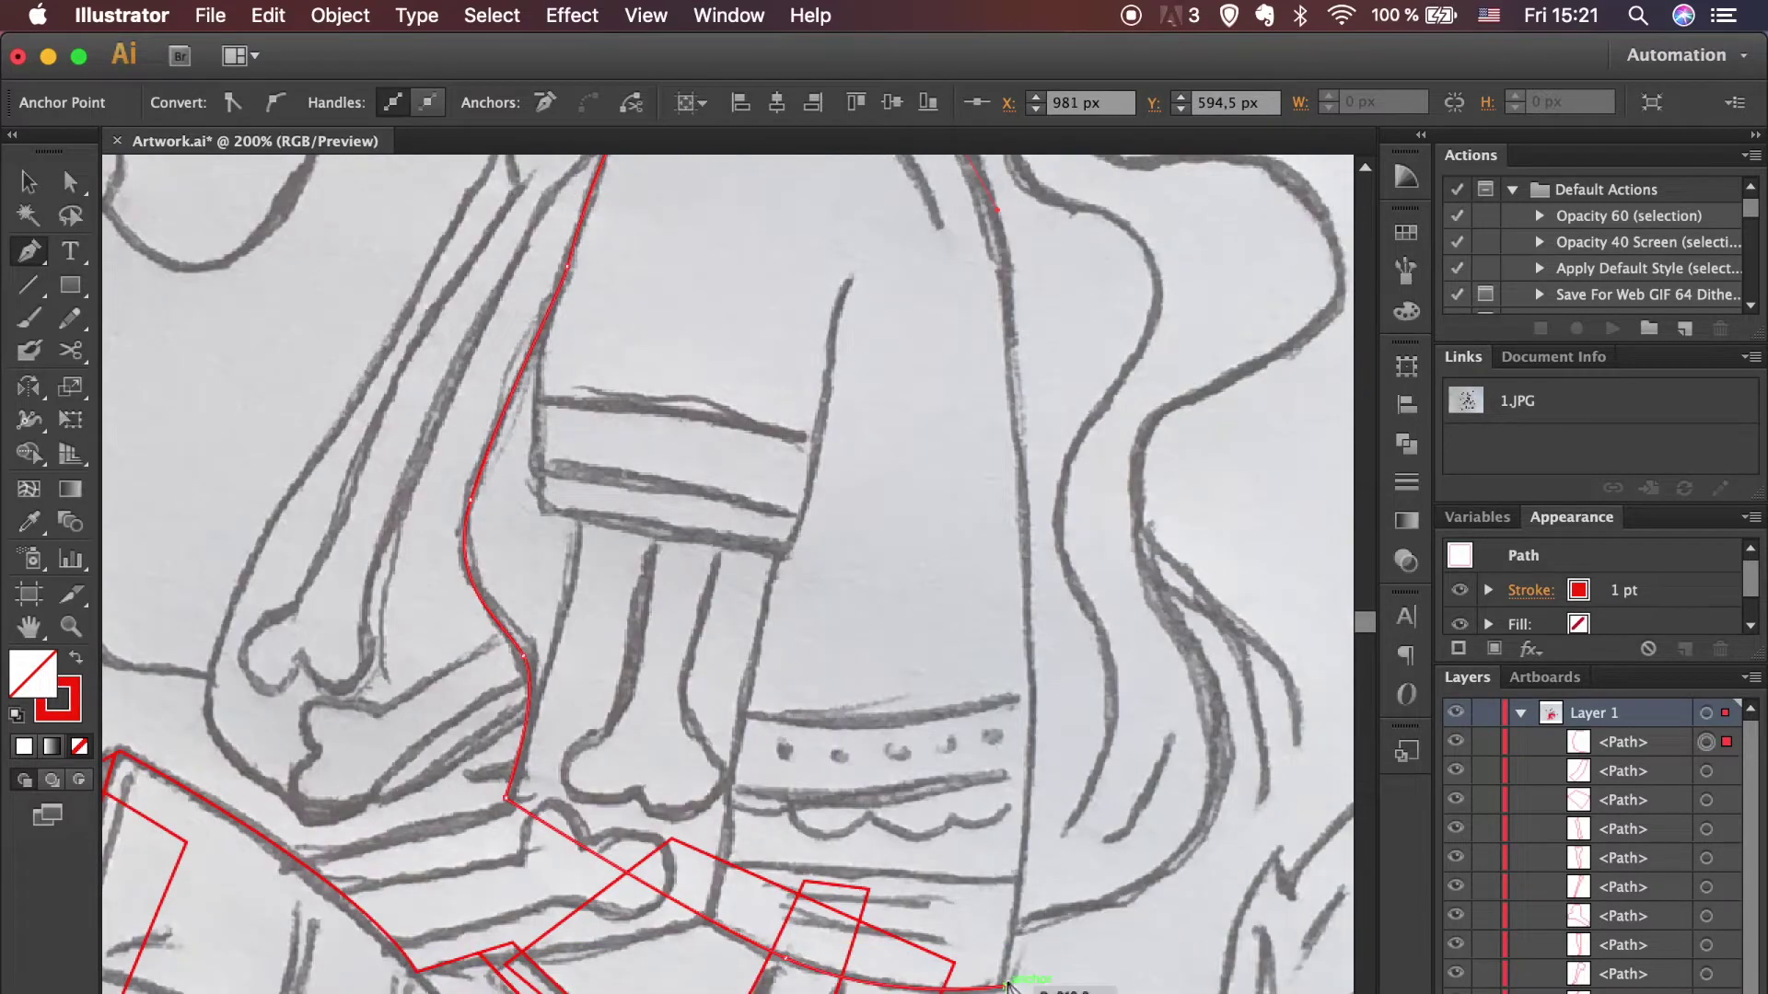
scroll(1006, 988, down, 5)
scroll(1007, 921, down, 3)
scroll(921, 828, down, 2)
key(ctrl+z)
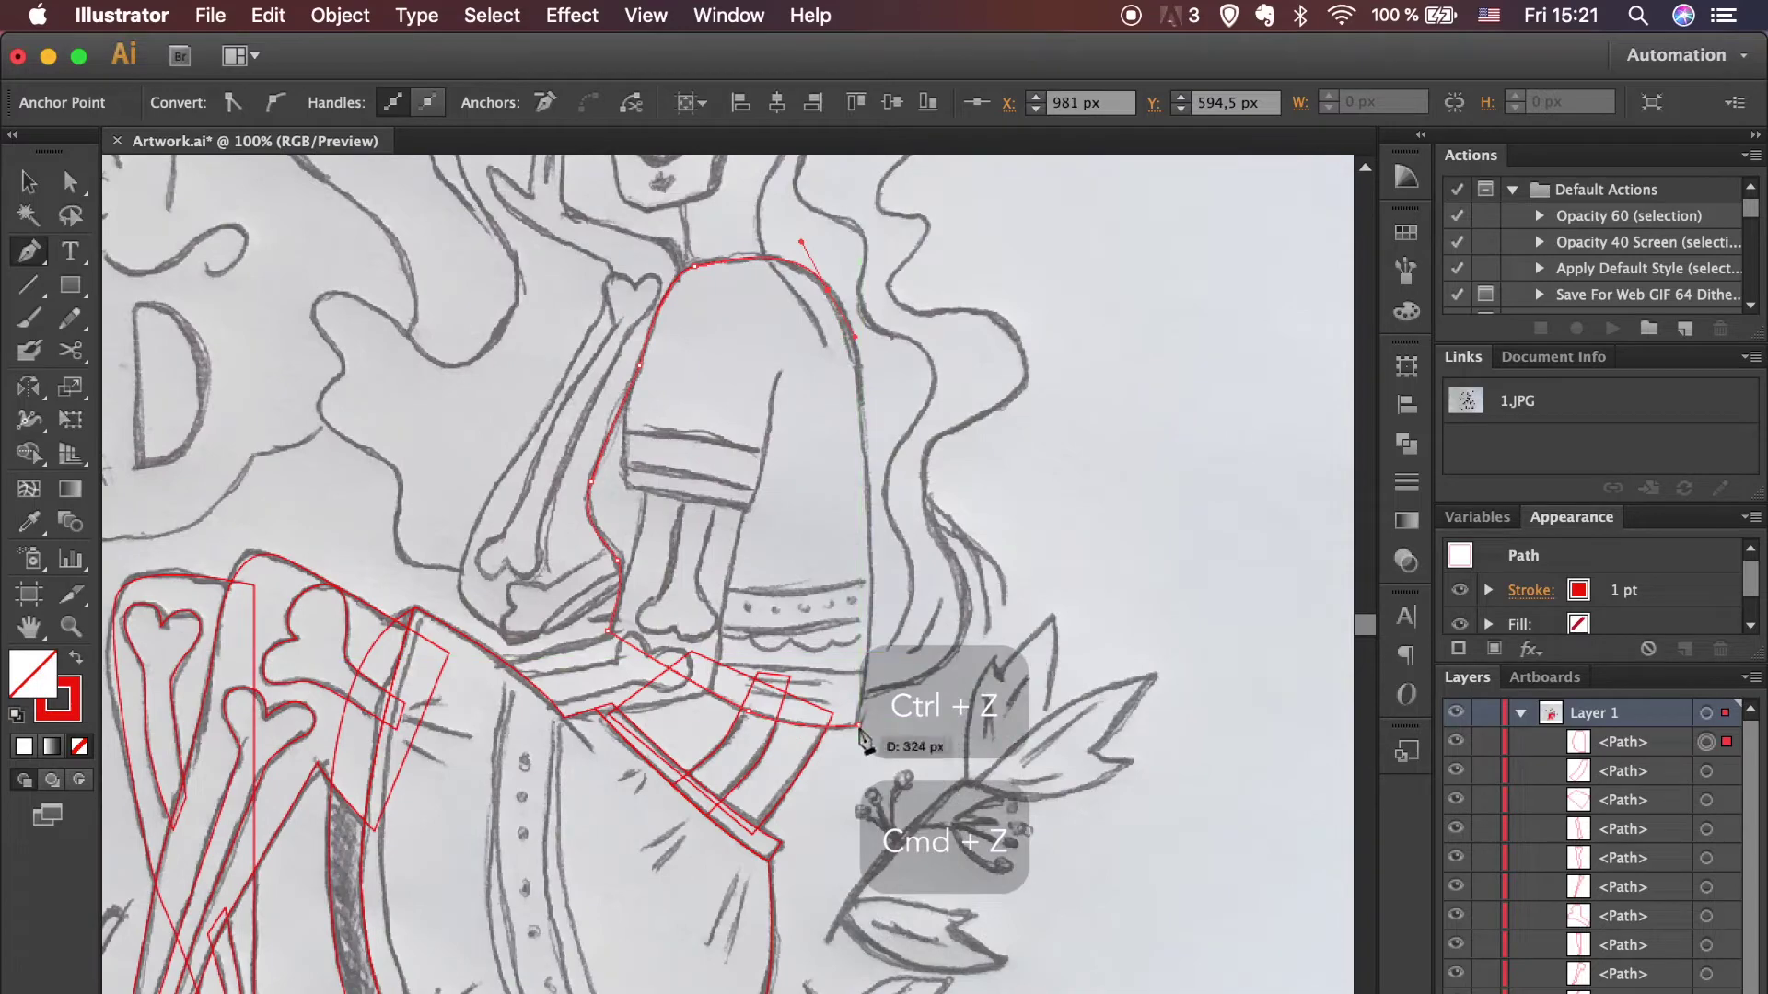
key(v)
click(1139, 552)
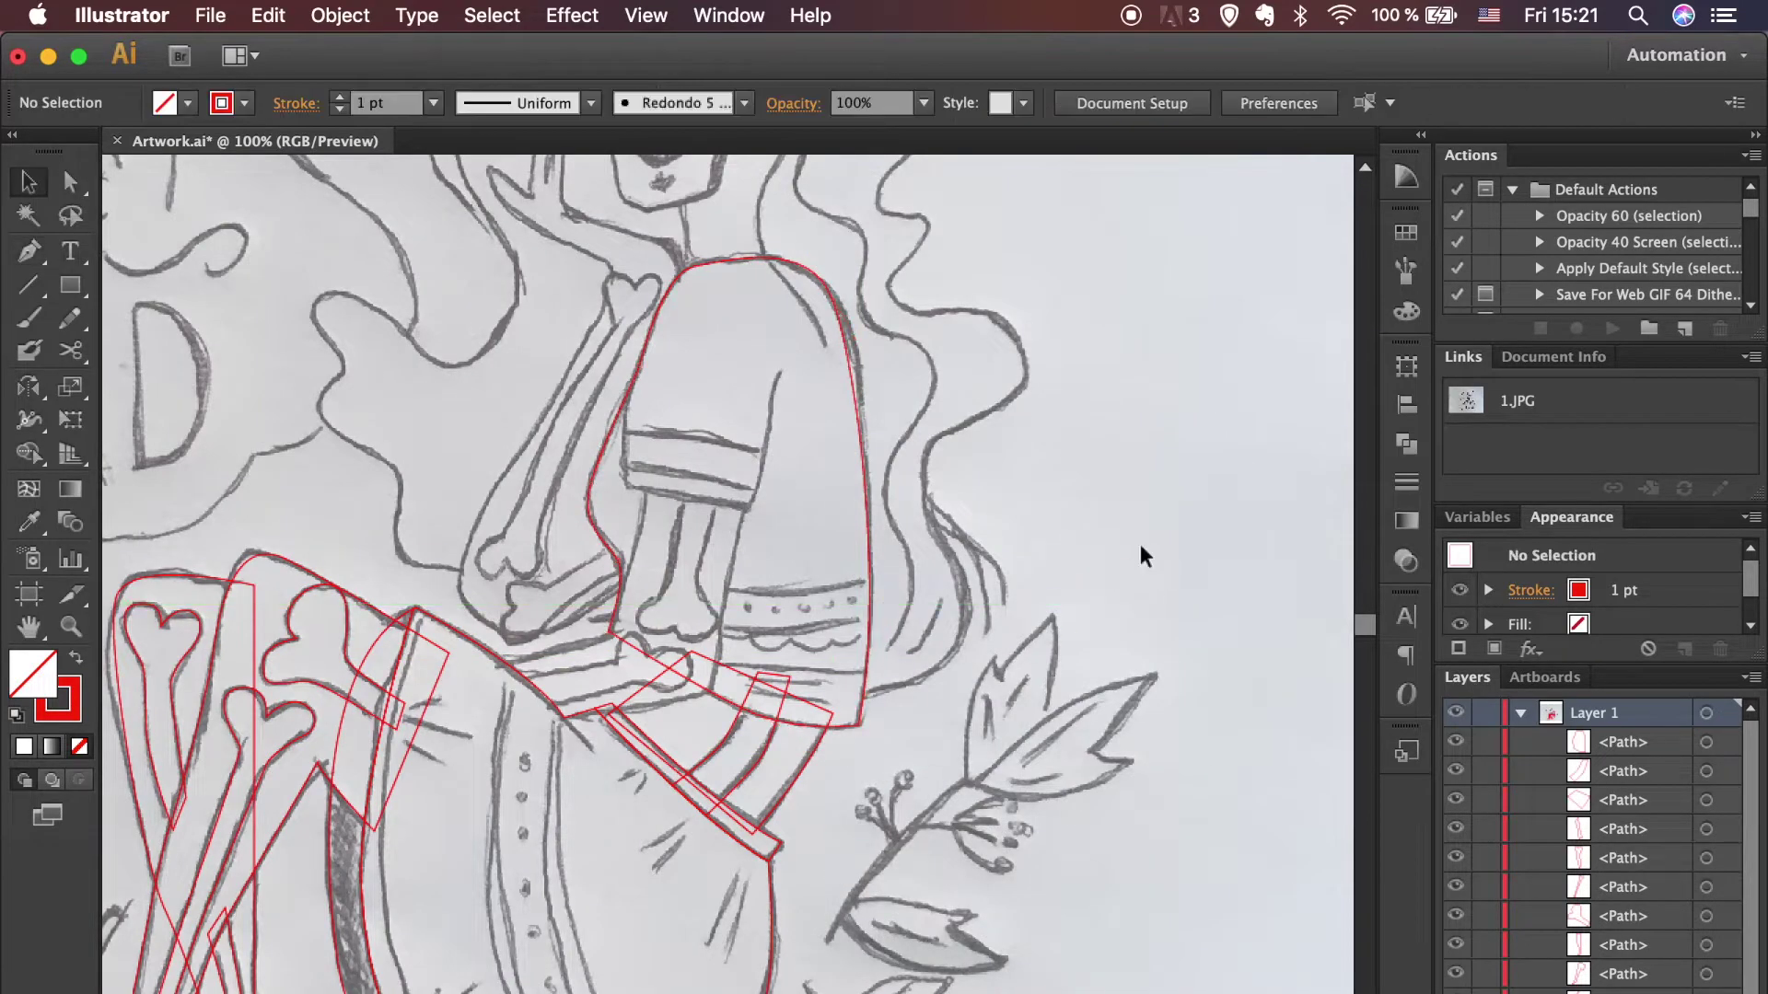
scroll(1140, 552, up, 3)
scroll(1140, 552, up, 2)
key(a)
click(807, 451)
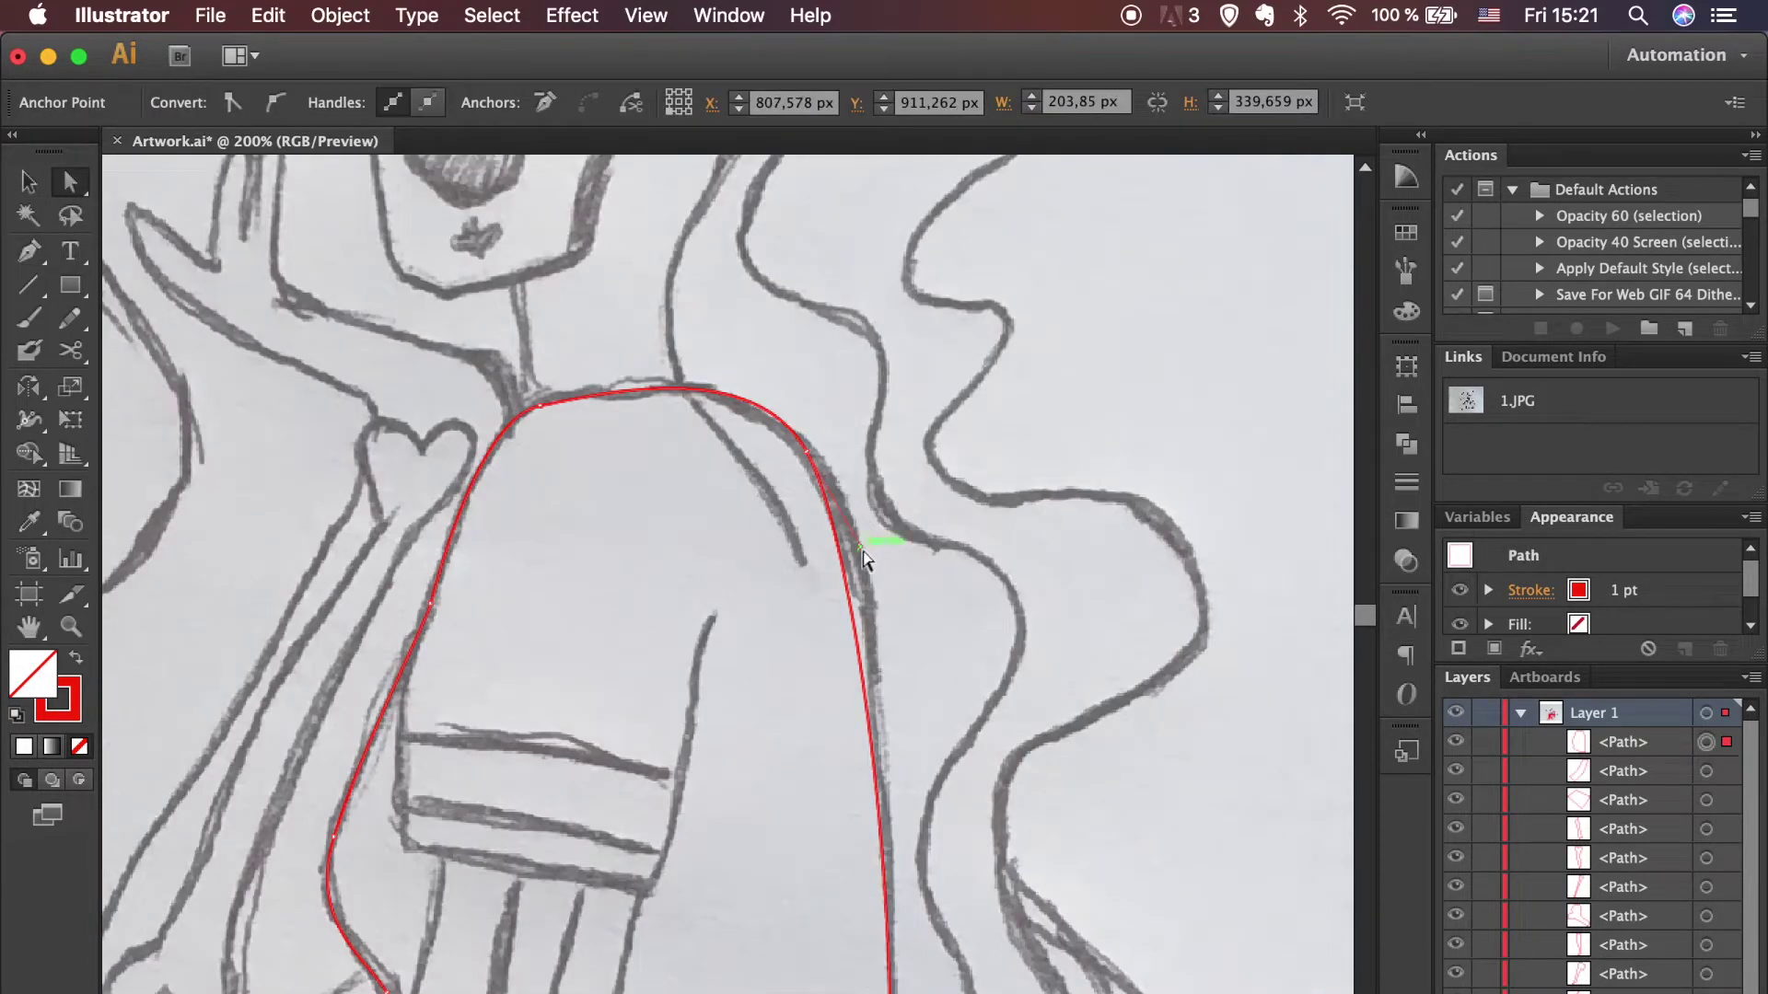
Step: Trace the sleeve outline from its top edge down to the cuff and up its left side
click(983, 671)
key(p)
key(ctrl+plus)
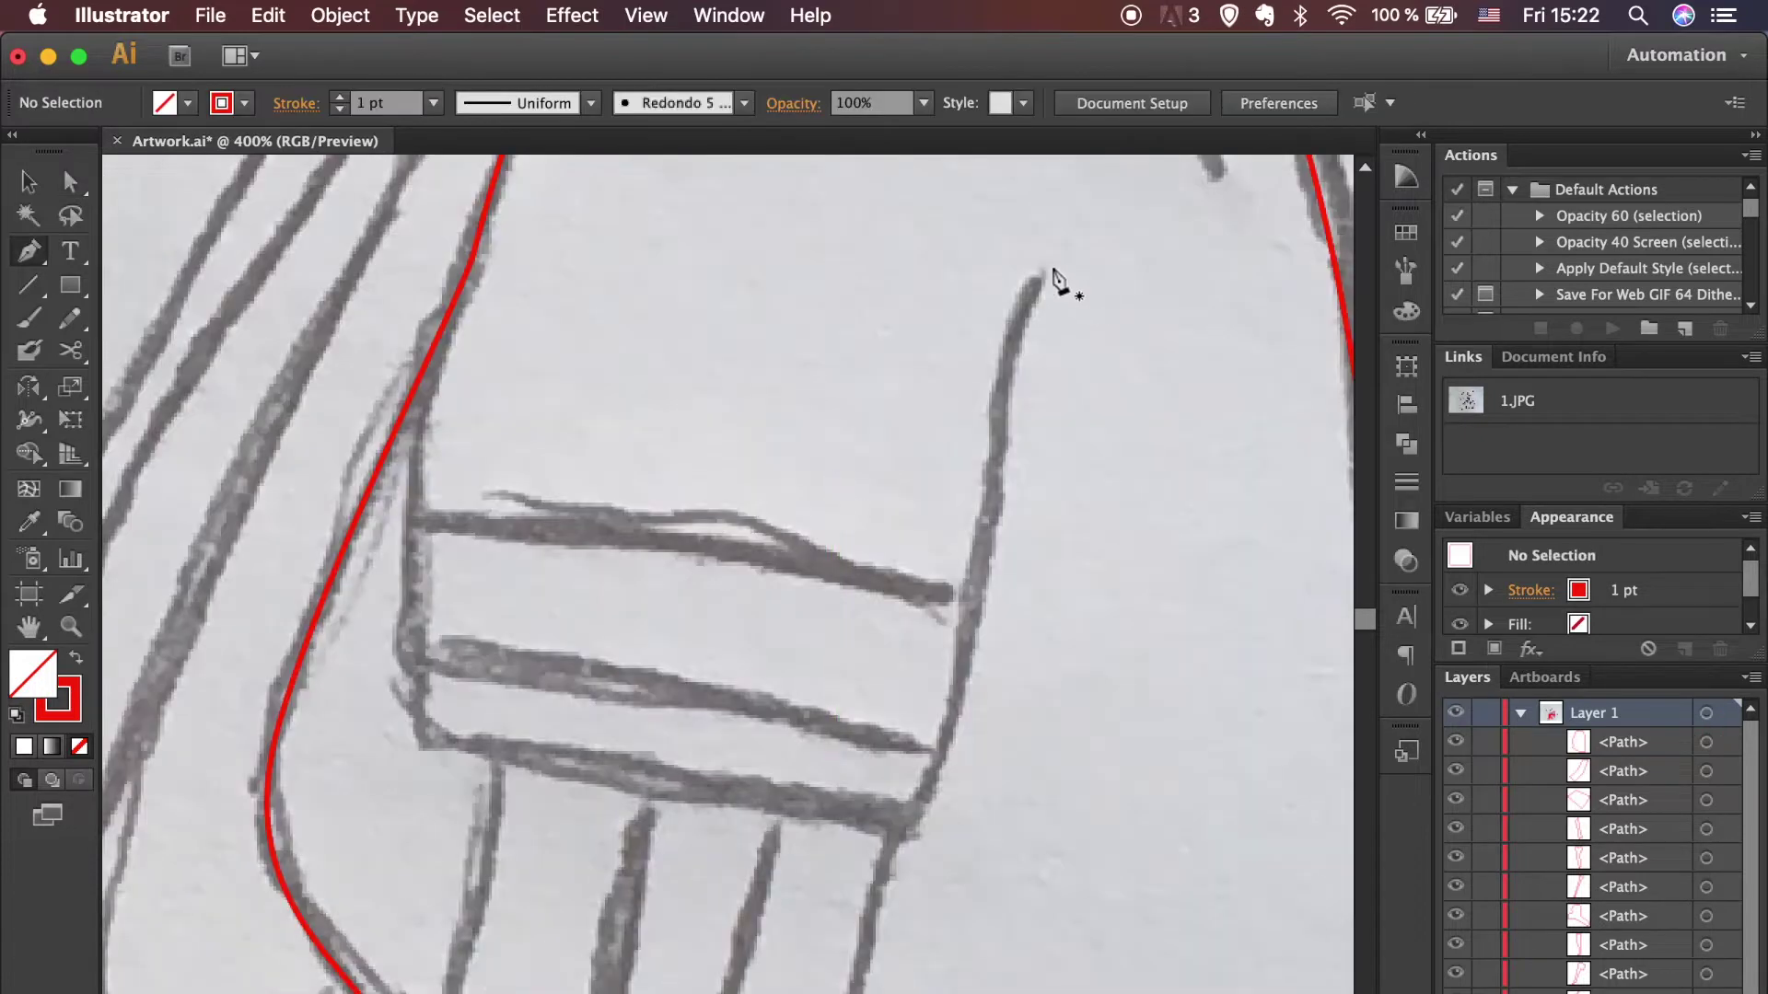
click(1038, 273)
drag(902, 820, 843, 873)
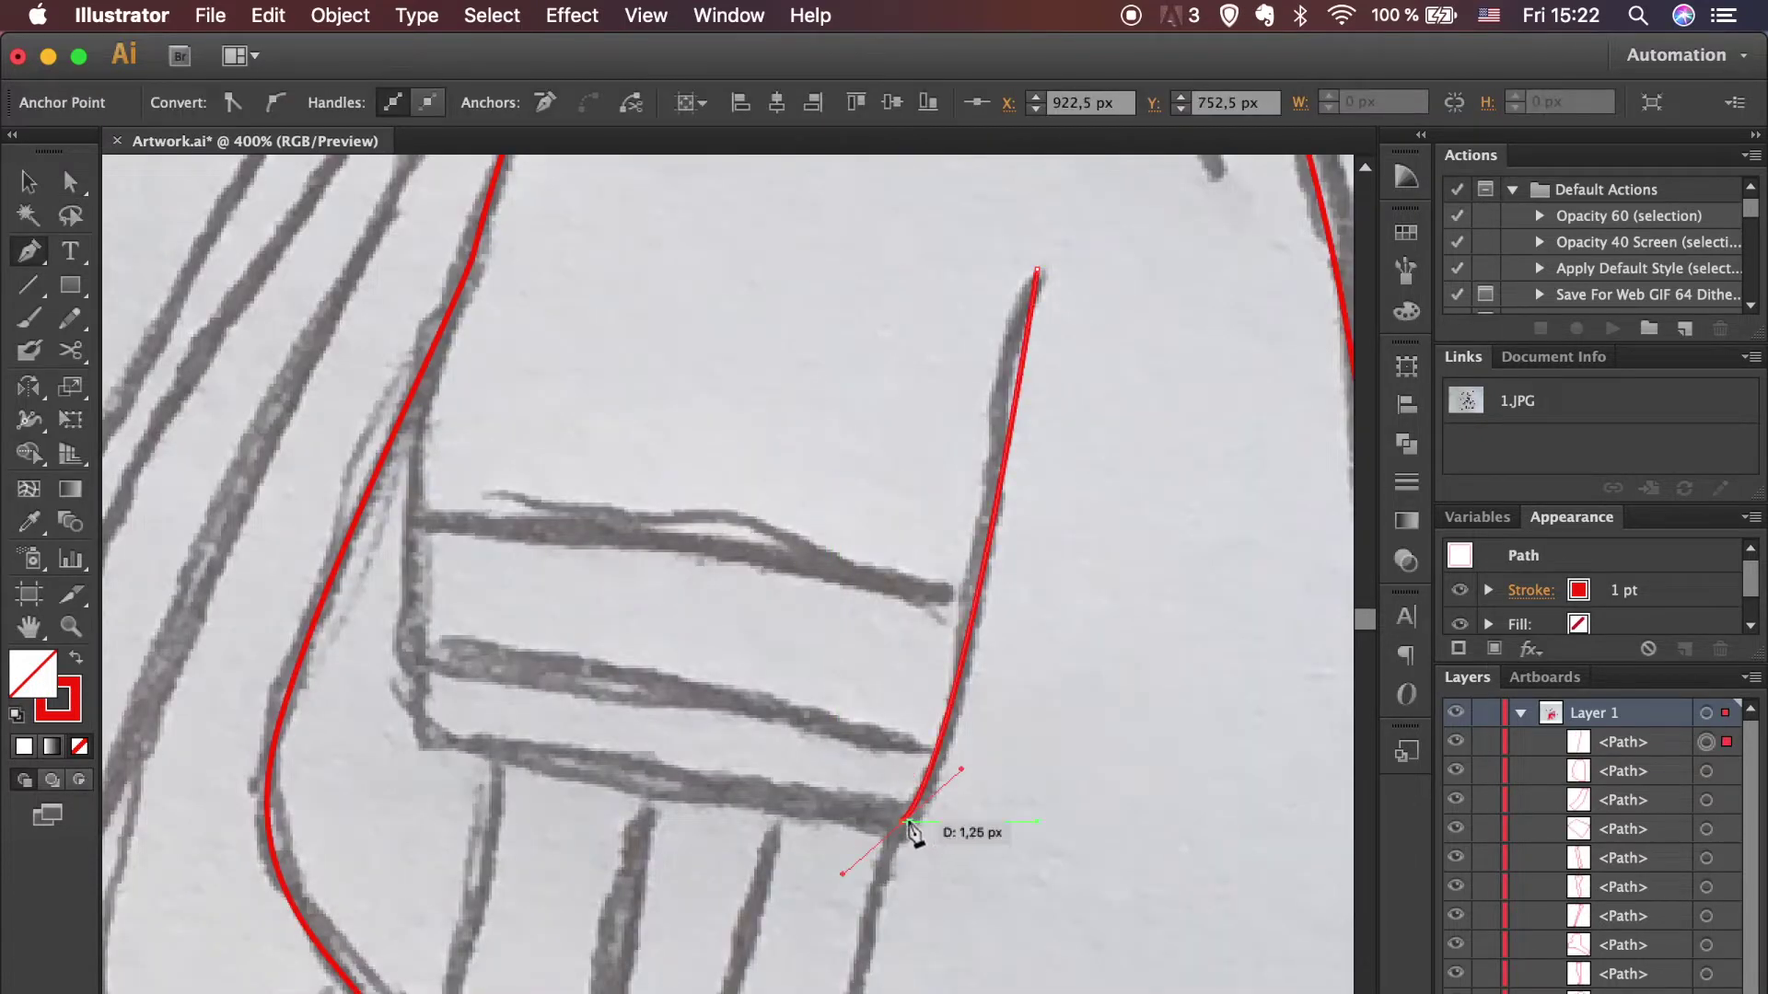
click(429, 729)
scroll(505, 362, up, 3)
drag(464, 532, 471, 534)
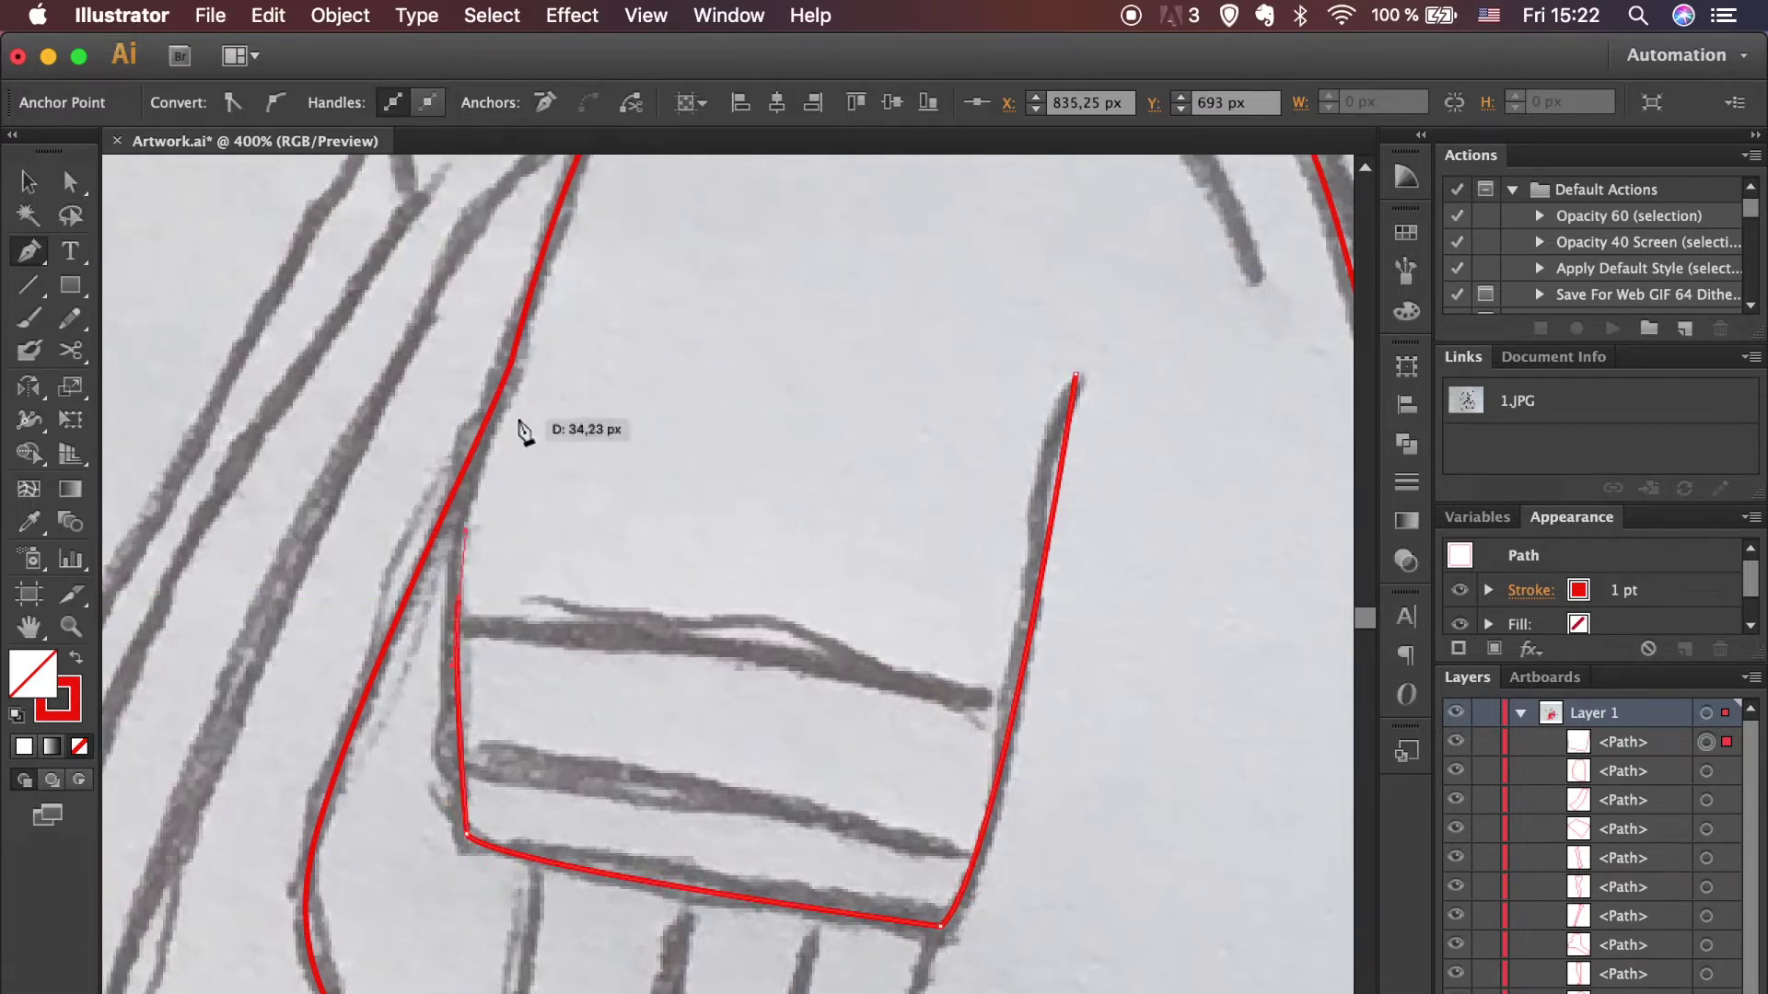
drag(530, 326, 532, 276)
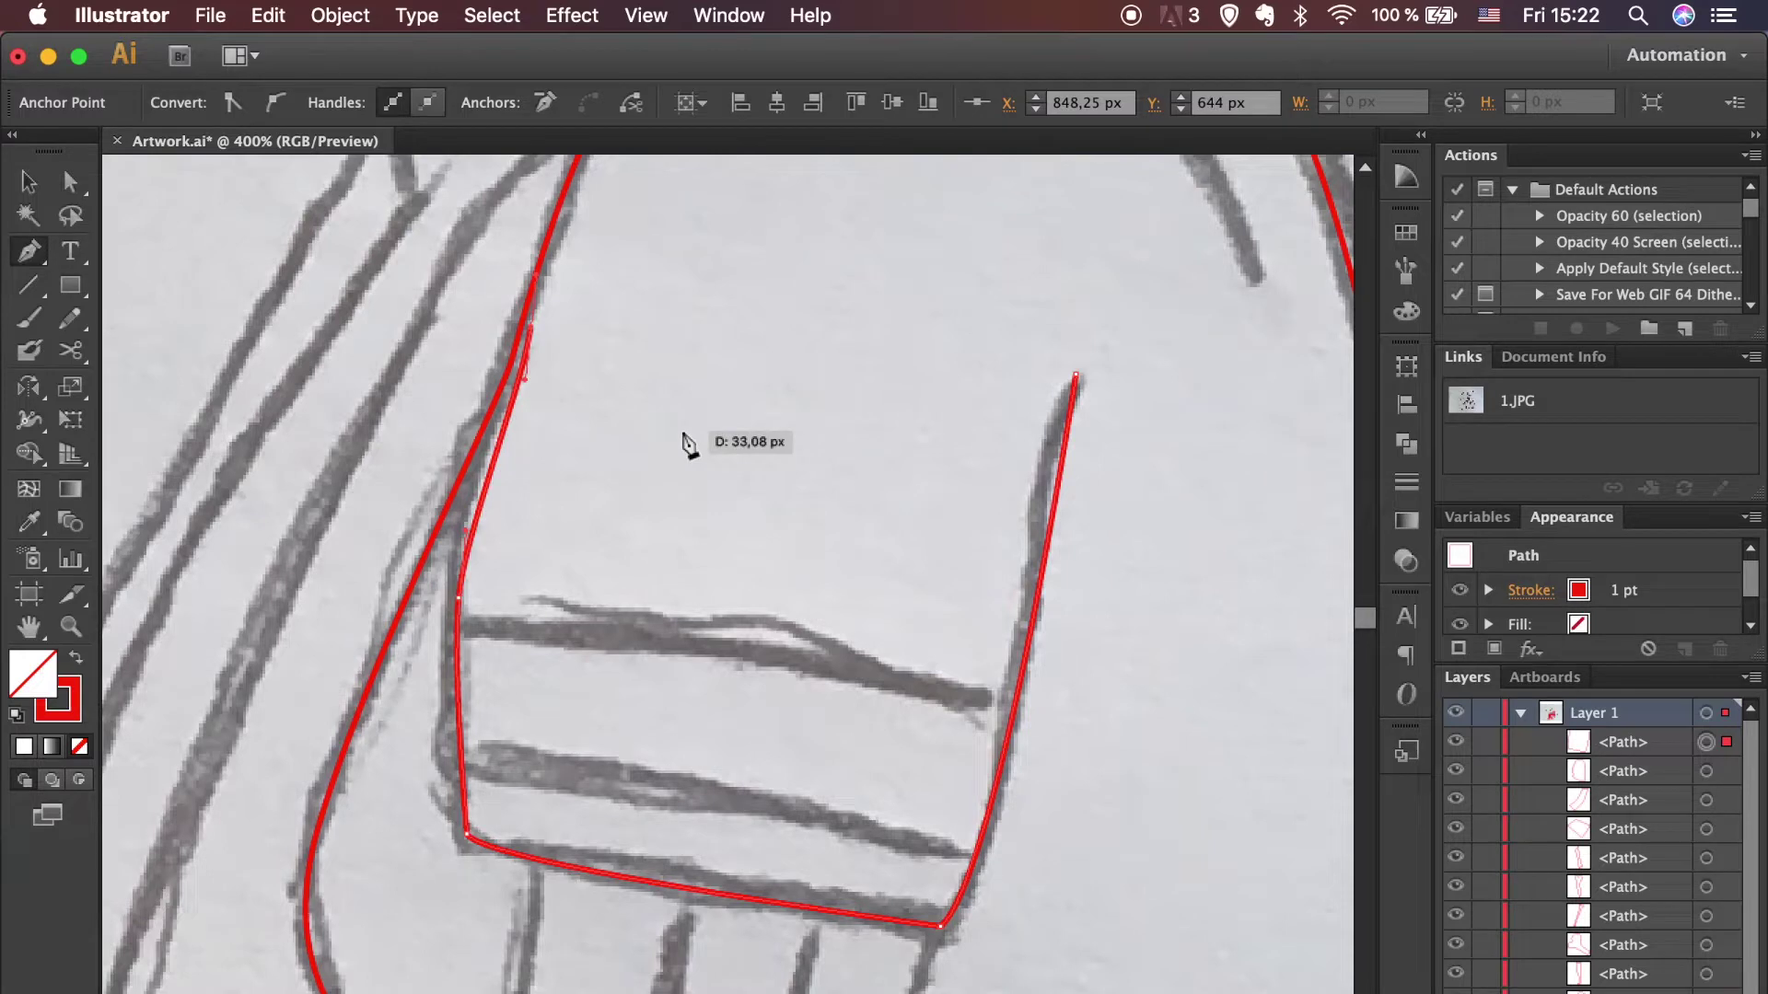
Step: Convert the corner on the sleeve's left edge to a smooth anchor with Direct Selection
key(ctrl+shift+a)
drag(460, 589, 471, 575)
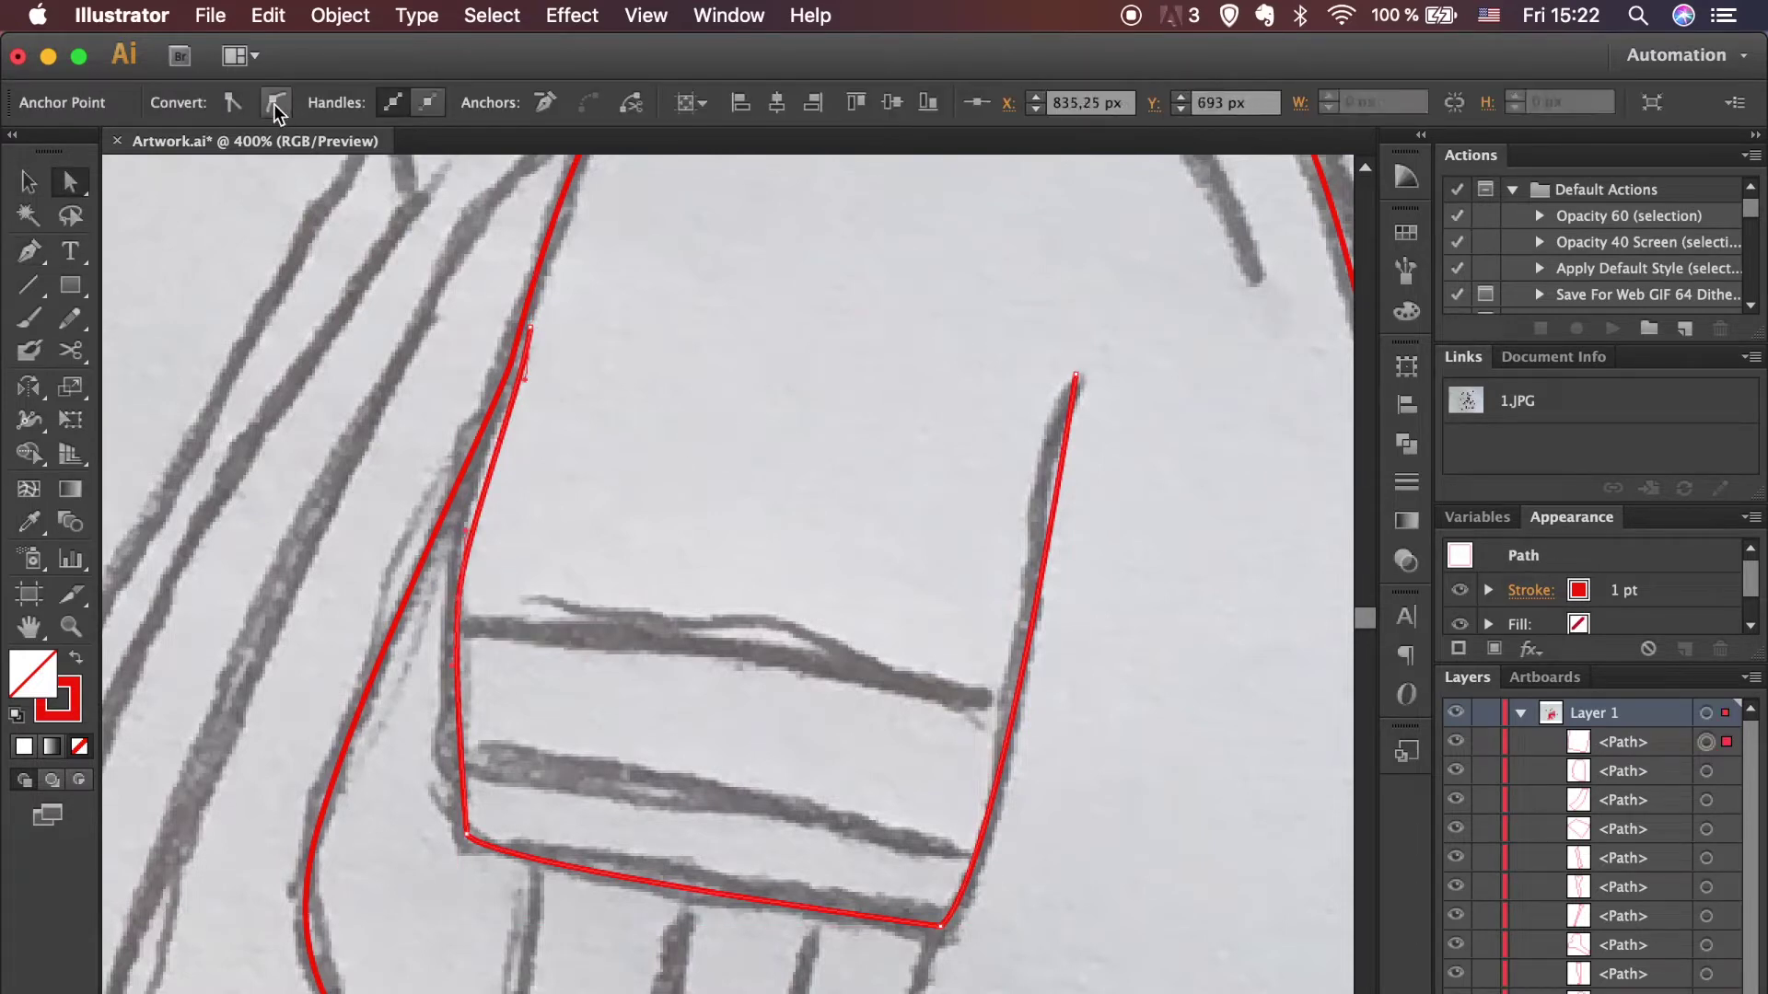
click(729, 480)
scroll(735, 478, down, 1)
Step: Draw two curved red Pen lines across the lower and upper cuff bands
key(p)
click(404, 734)
drag(994, 854, 1102, 926)
key(ctrl+shift+a)
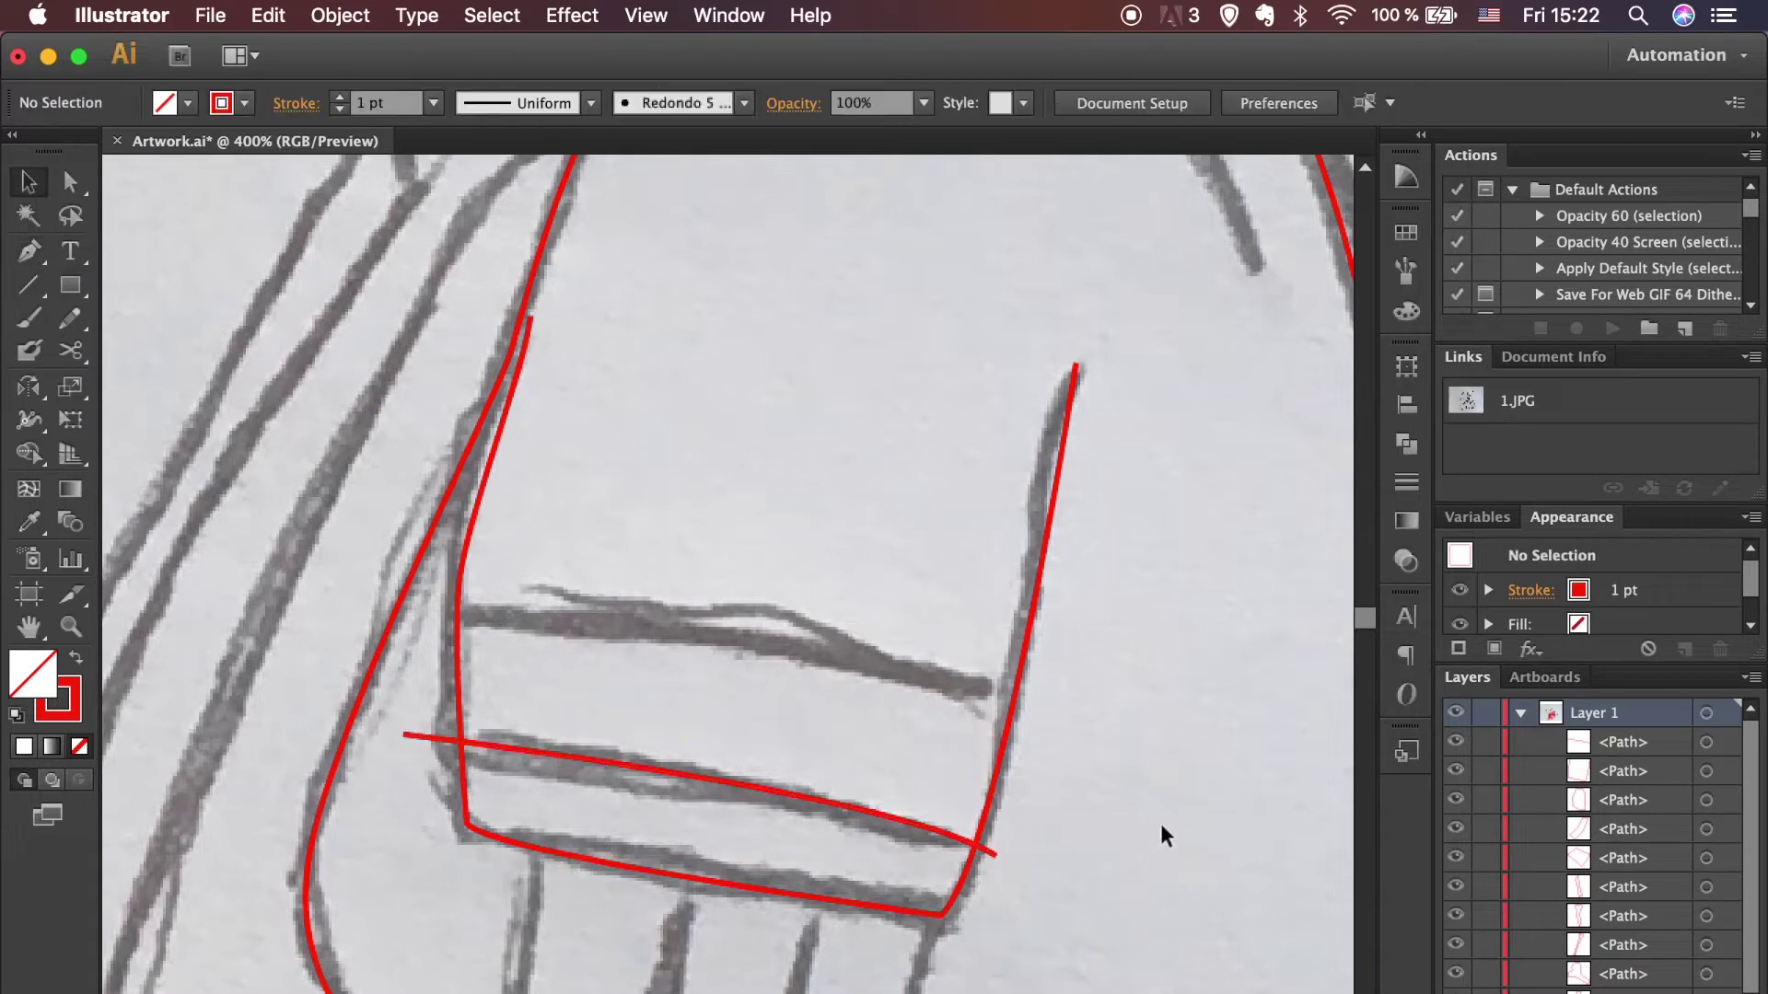
click(417, 610)
drag(1058, 707, 1146, 781)
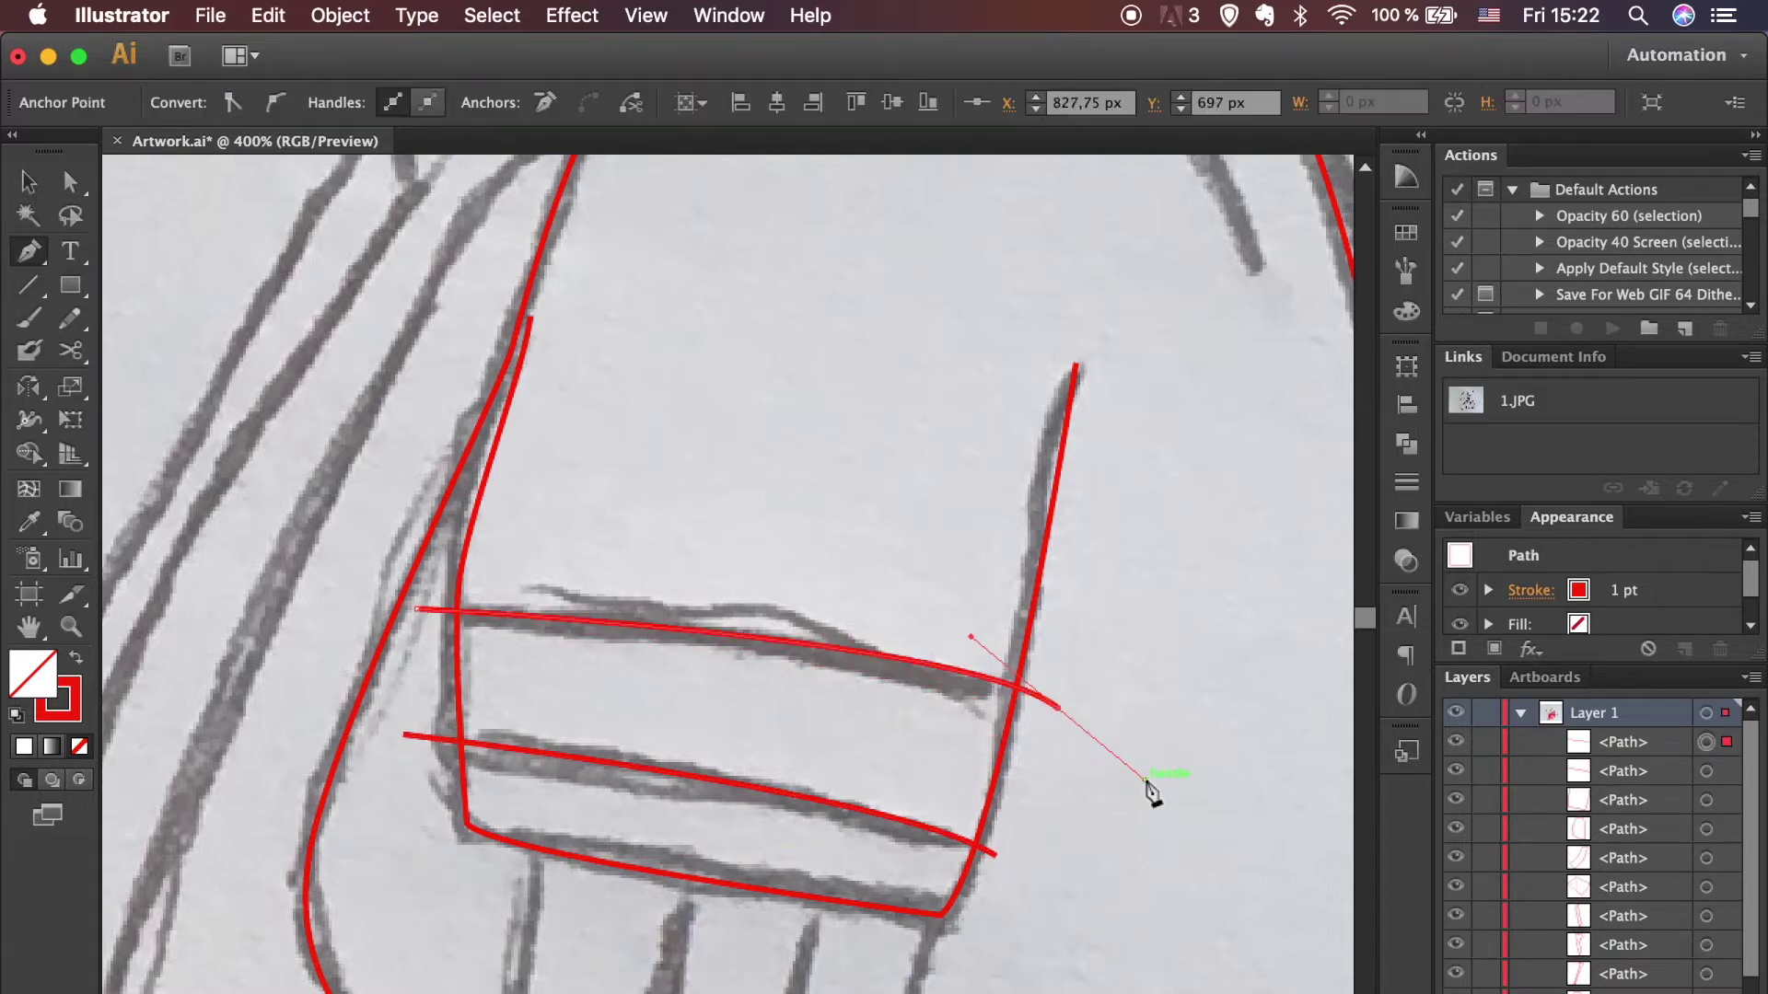
click(533, 324)
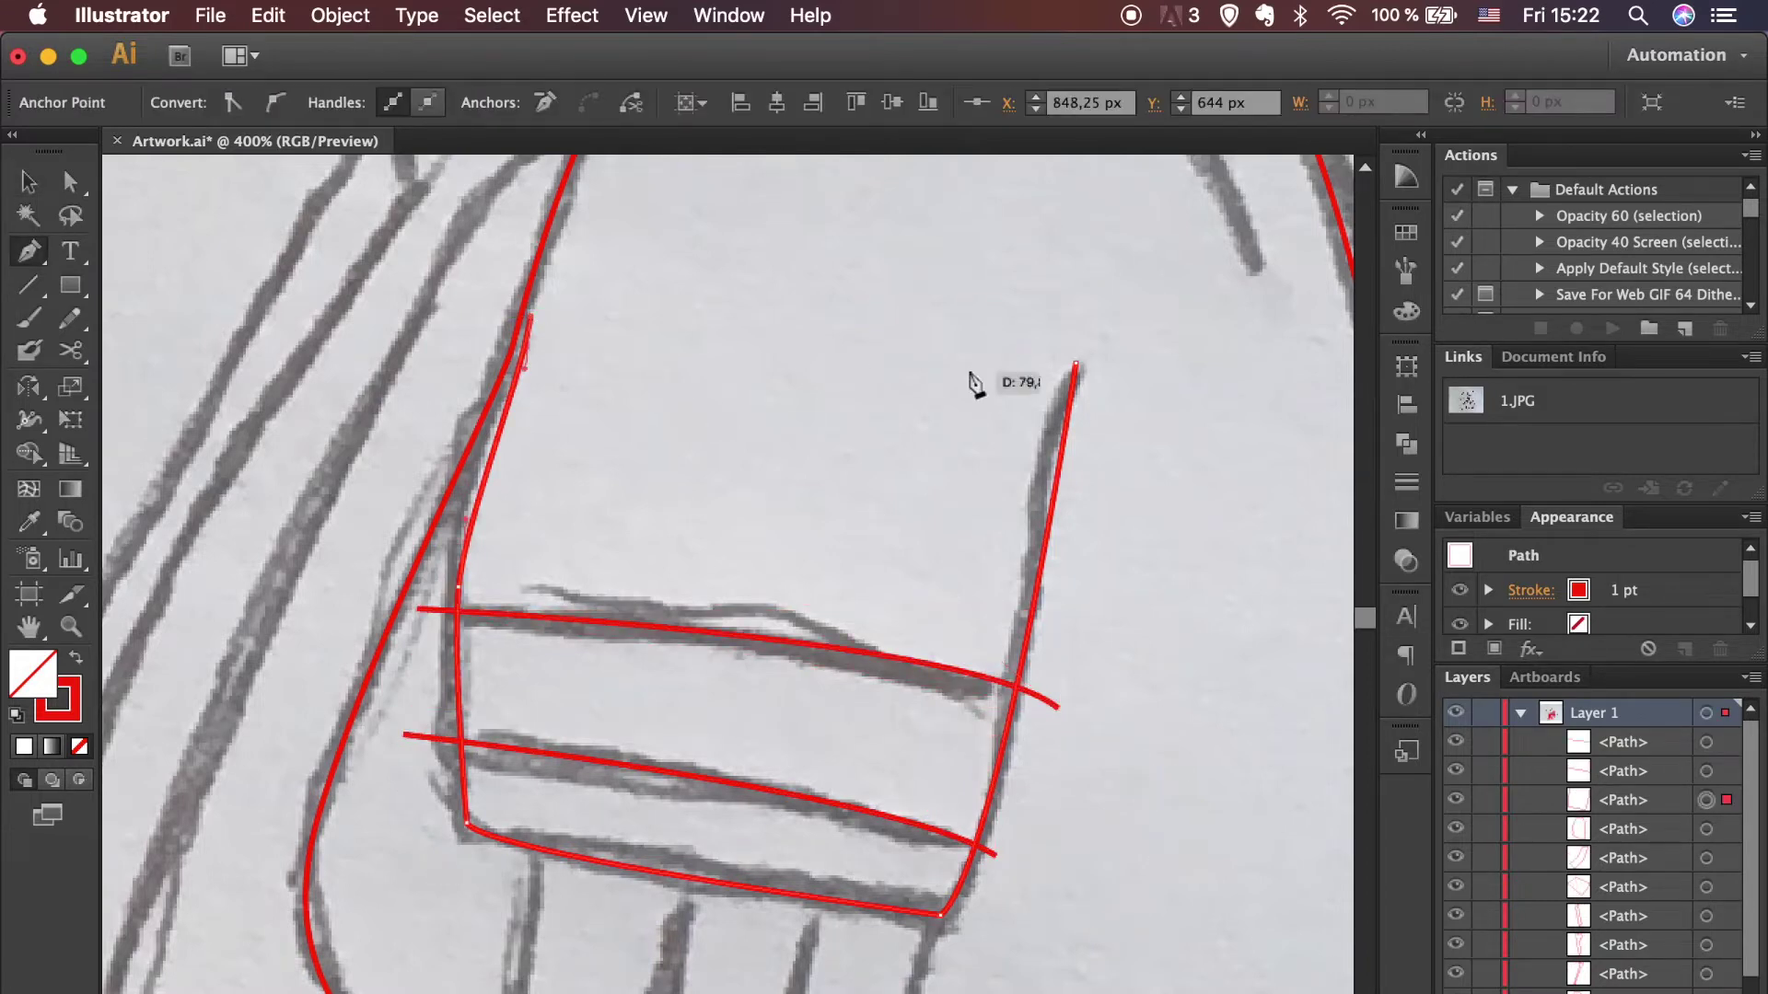
Step: Close the sleeve with a top edge and apply Pathfinder Merge to trim the cuff lines
click(1076, 368)
key(v)
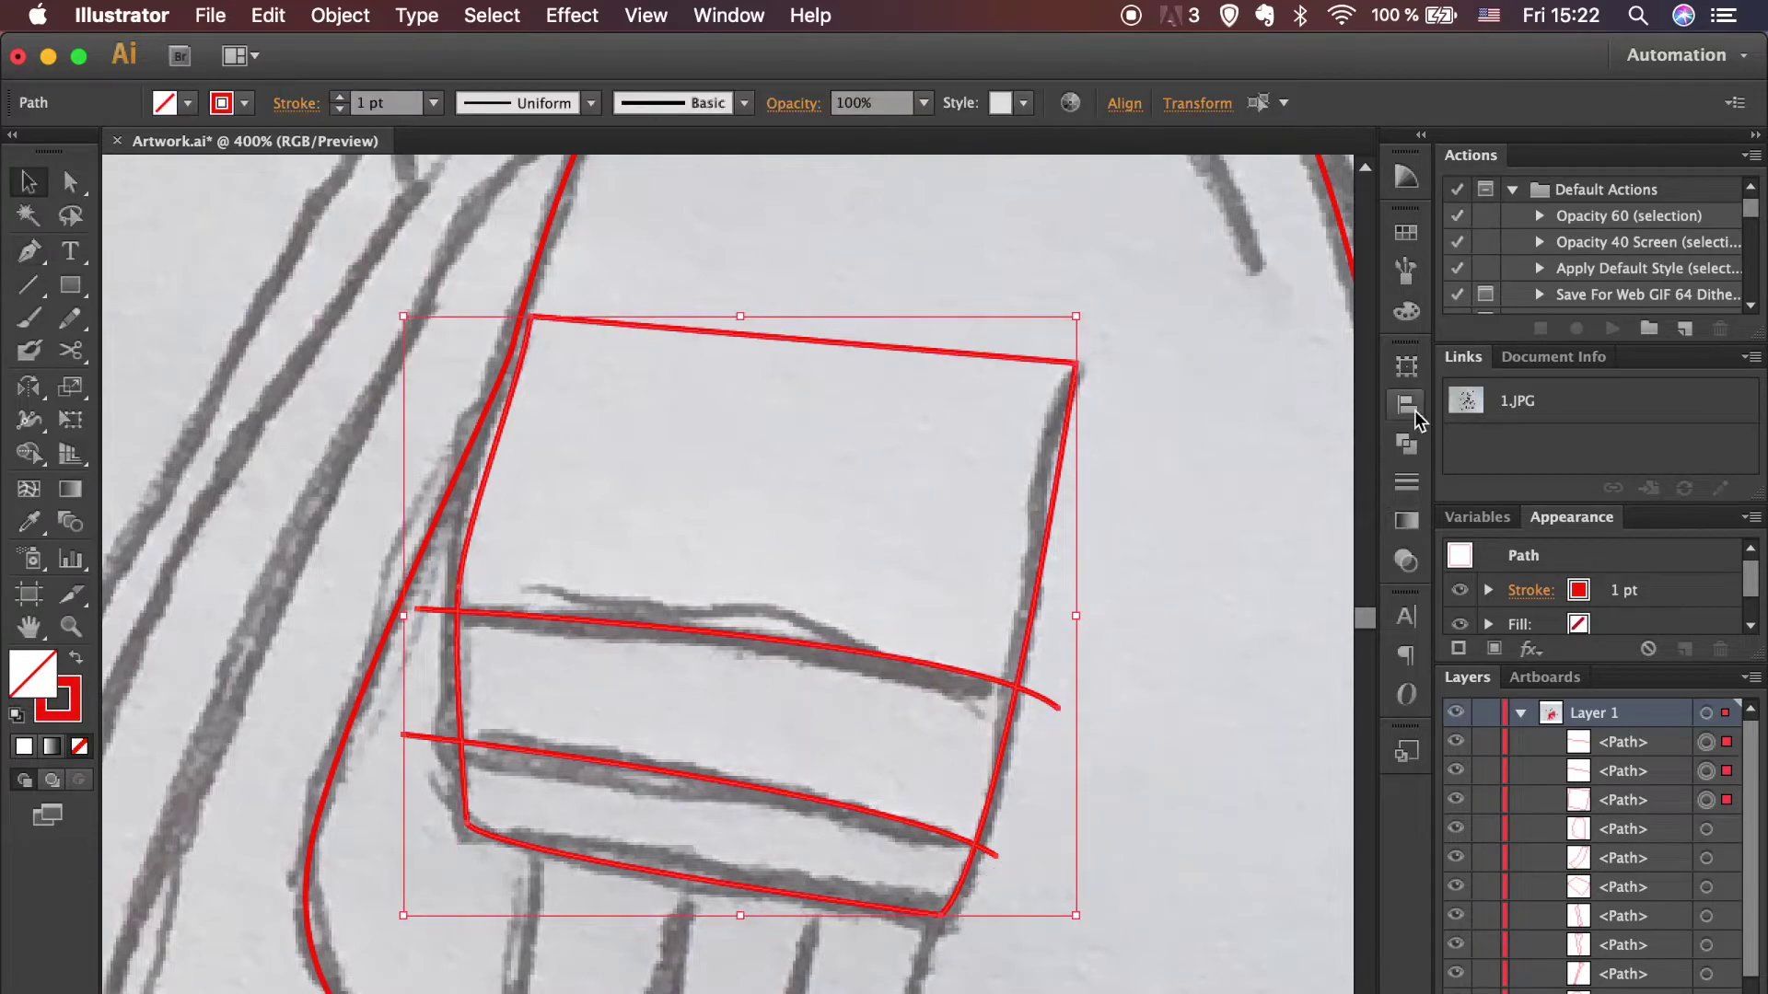
click(1406, 444)
click(1162, 479)
click(1134, 760)
Step: Delete the temporary top edge and the leftover stray segment
key(p)
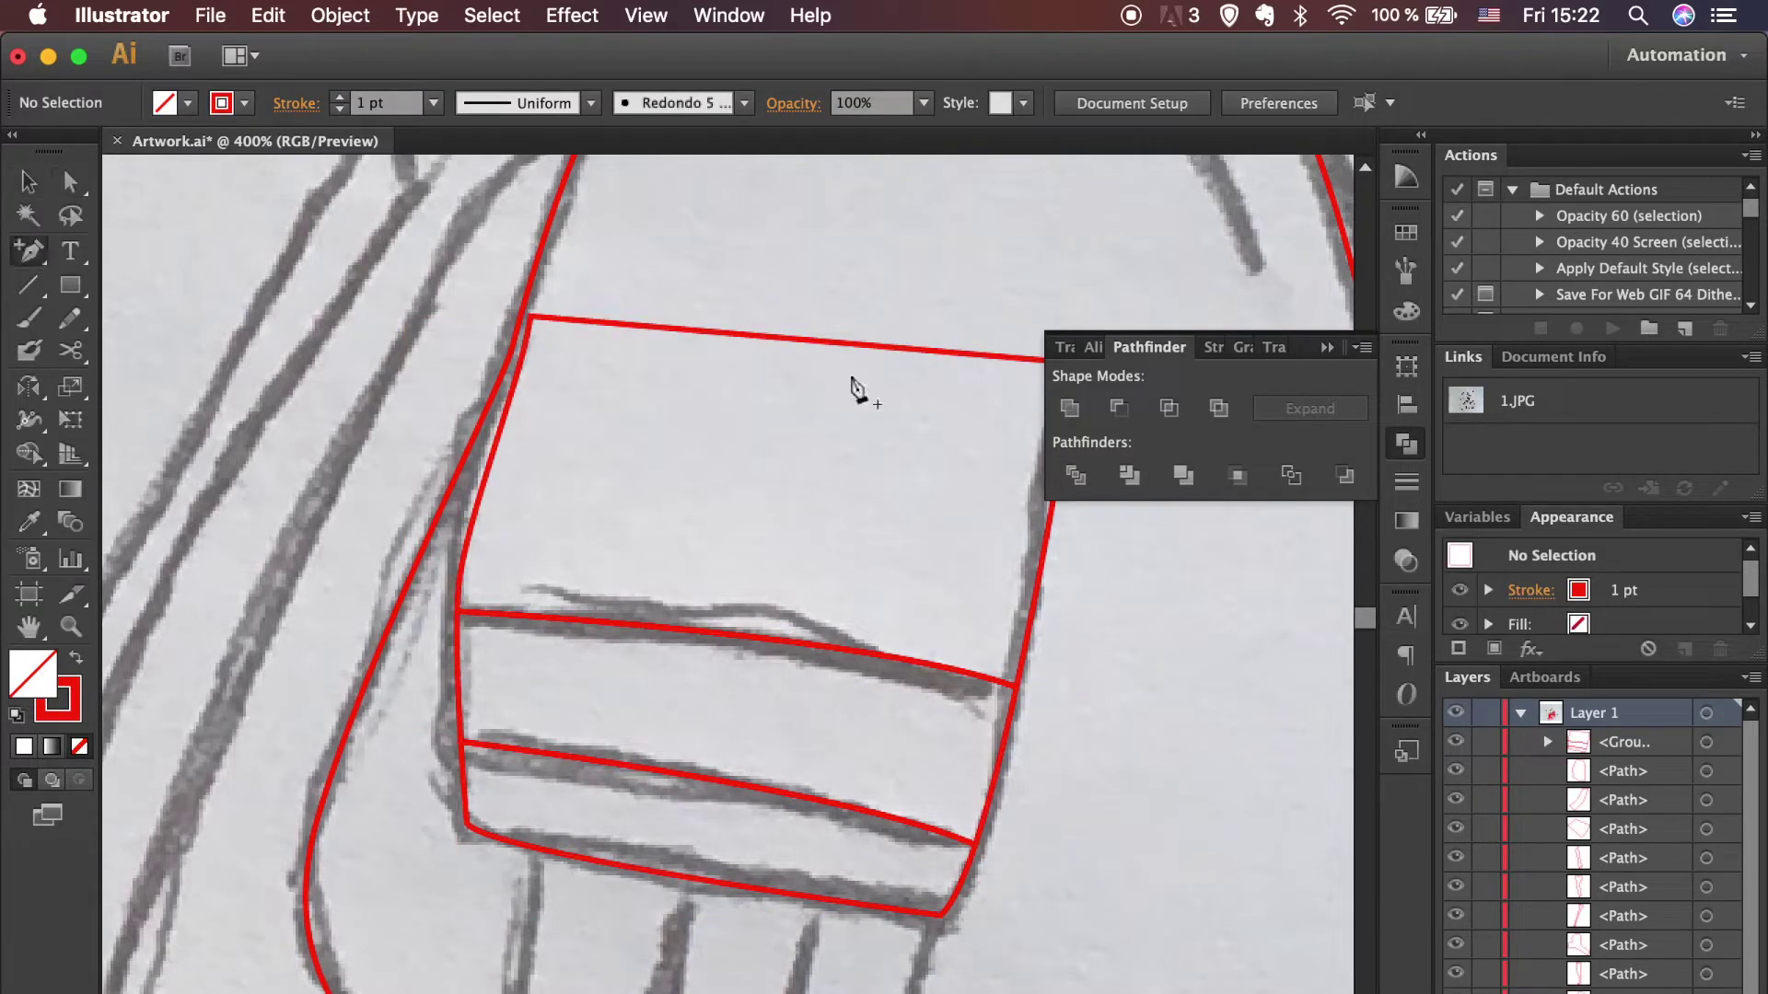
key(a)
click(793, 339)
key(Delete)
click(1406, 444)
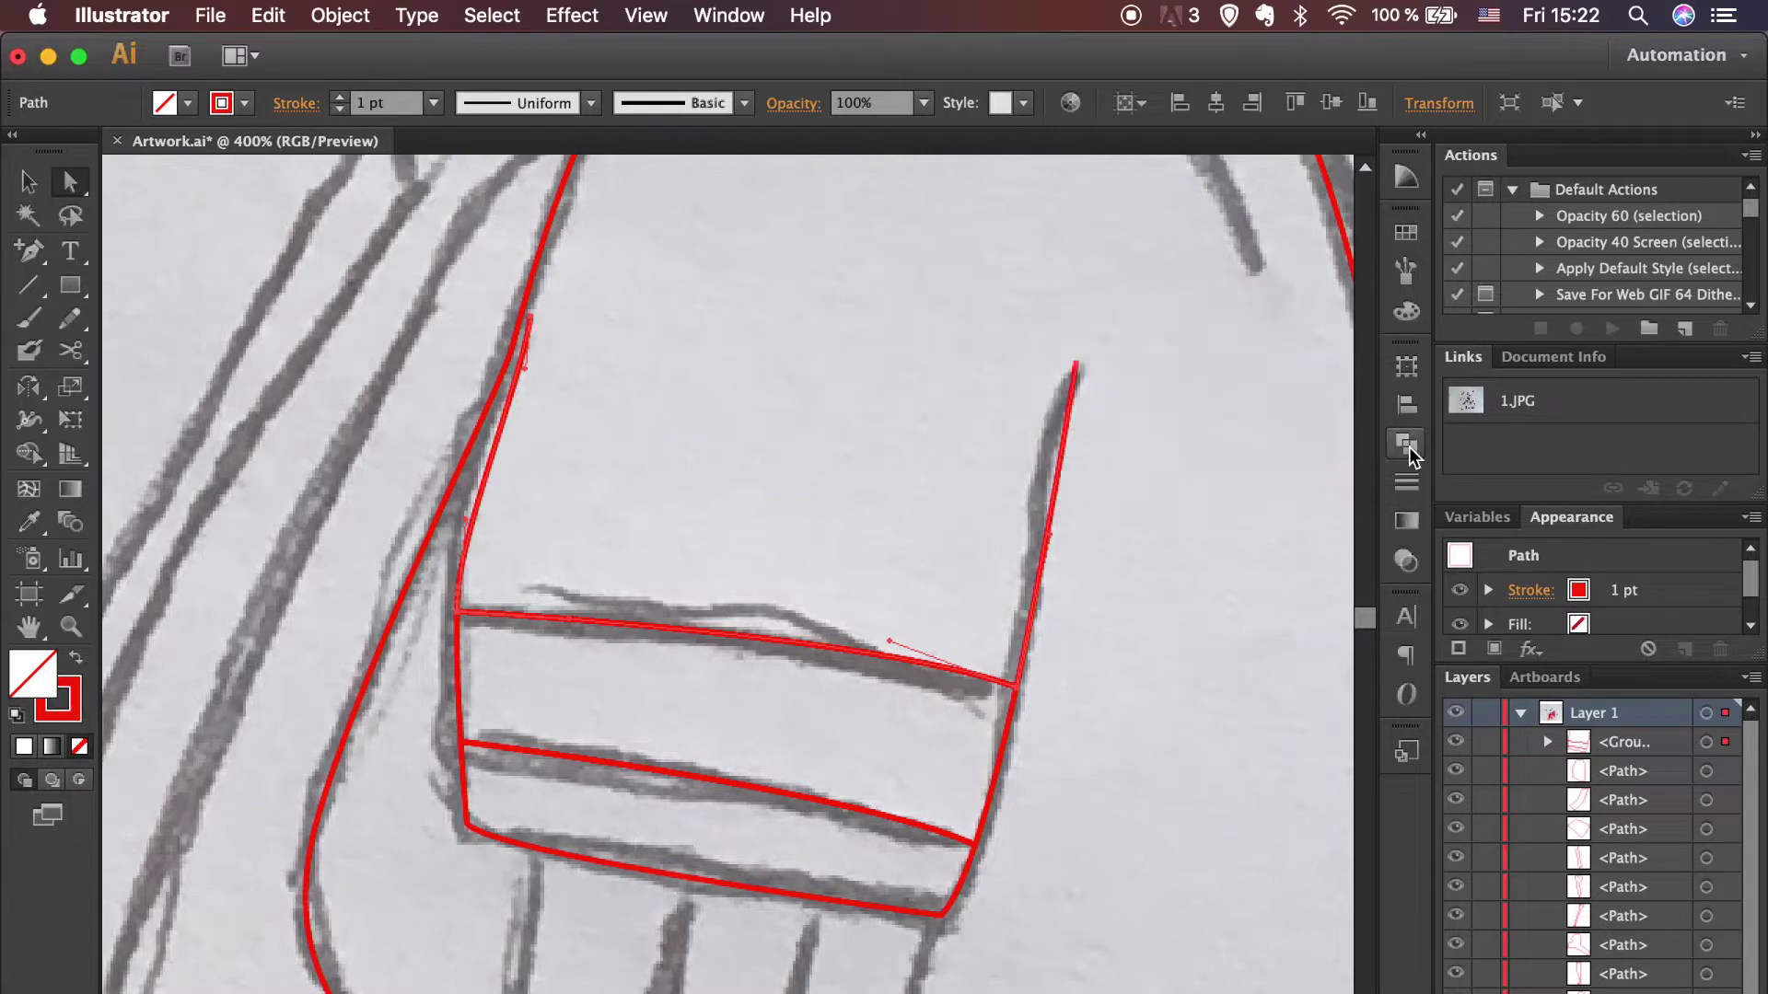
key(Delete)
Step: Ungroup the merged sleeve lines into separate paths and zoom out to the whole figure
key(v)
click(962, 862)
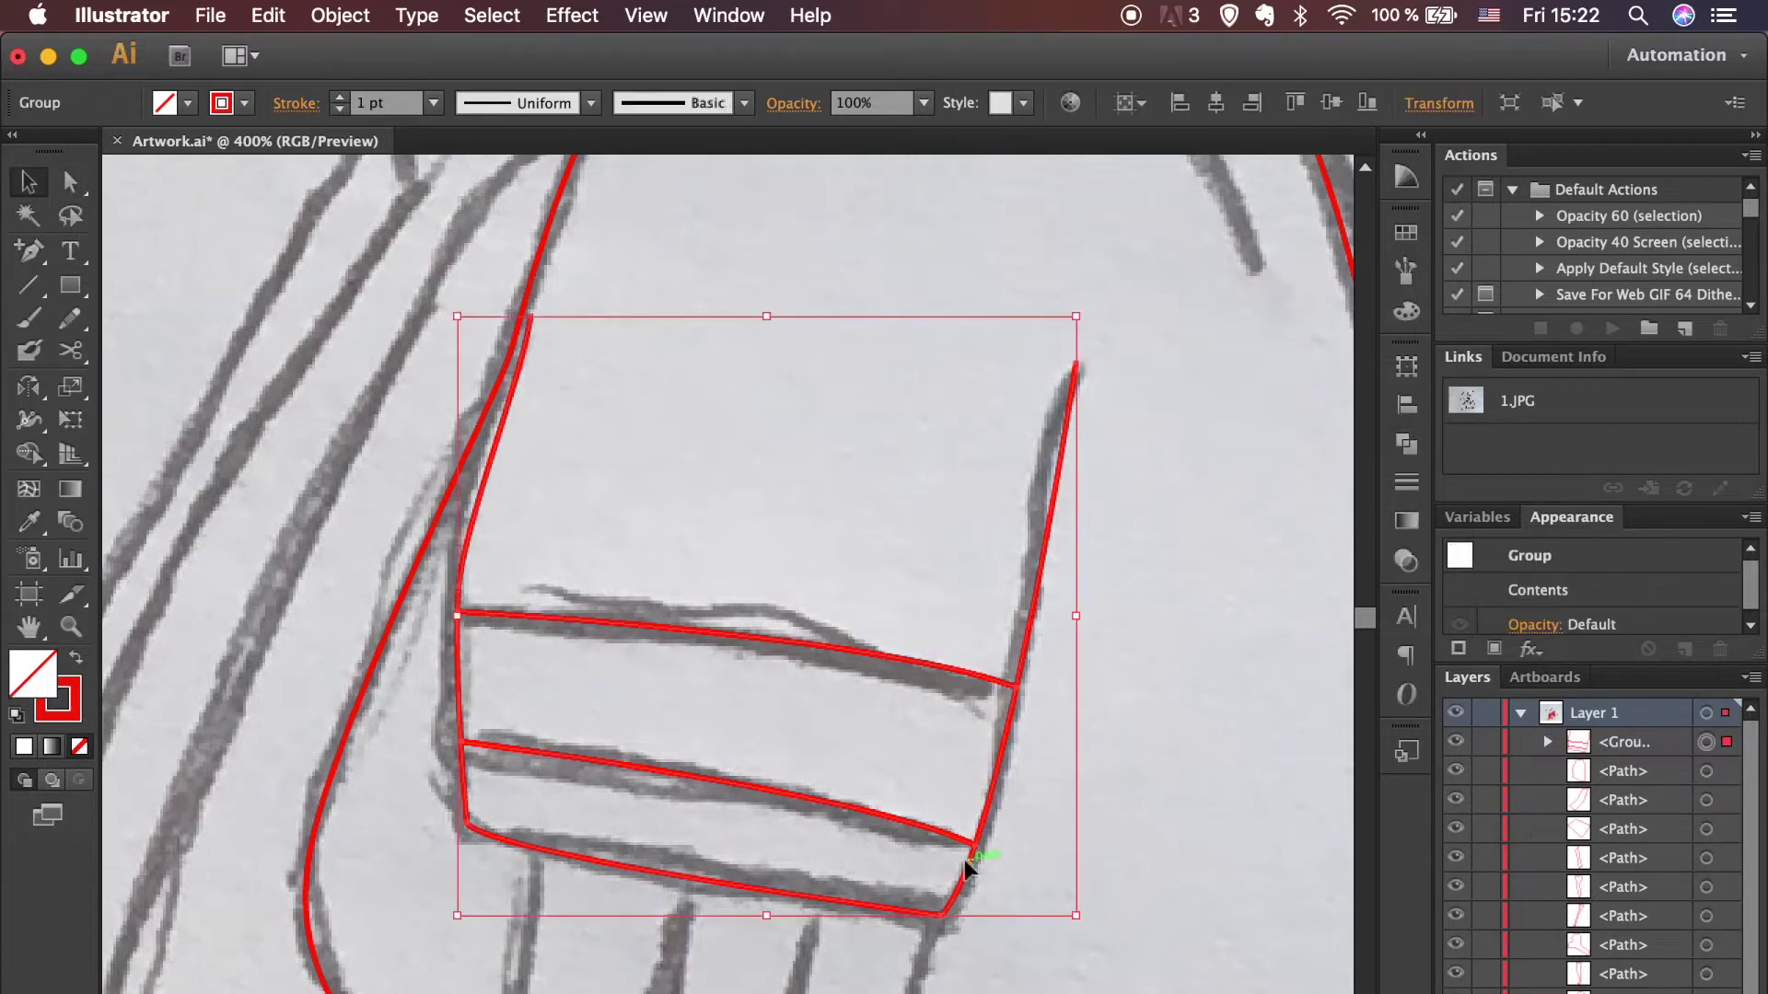
right_click(964, 859)
click(1025, 947)
click(1090, 810)
click(953, 858)
click(1095, 781)
key(super+minus)
key(super+minus)
key(super+minus)
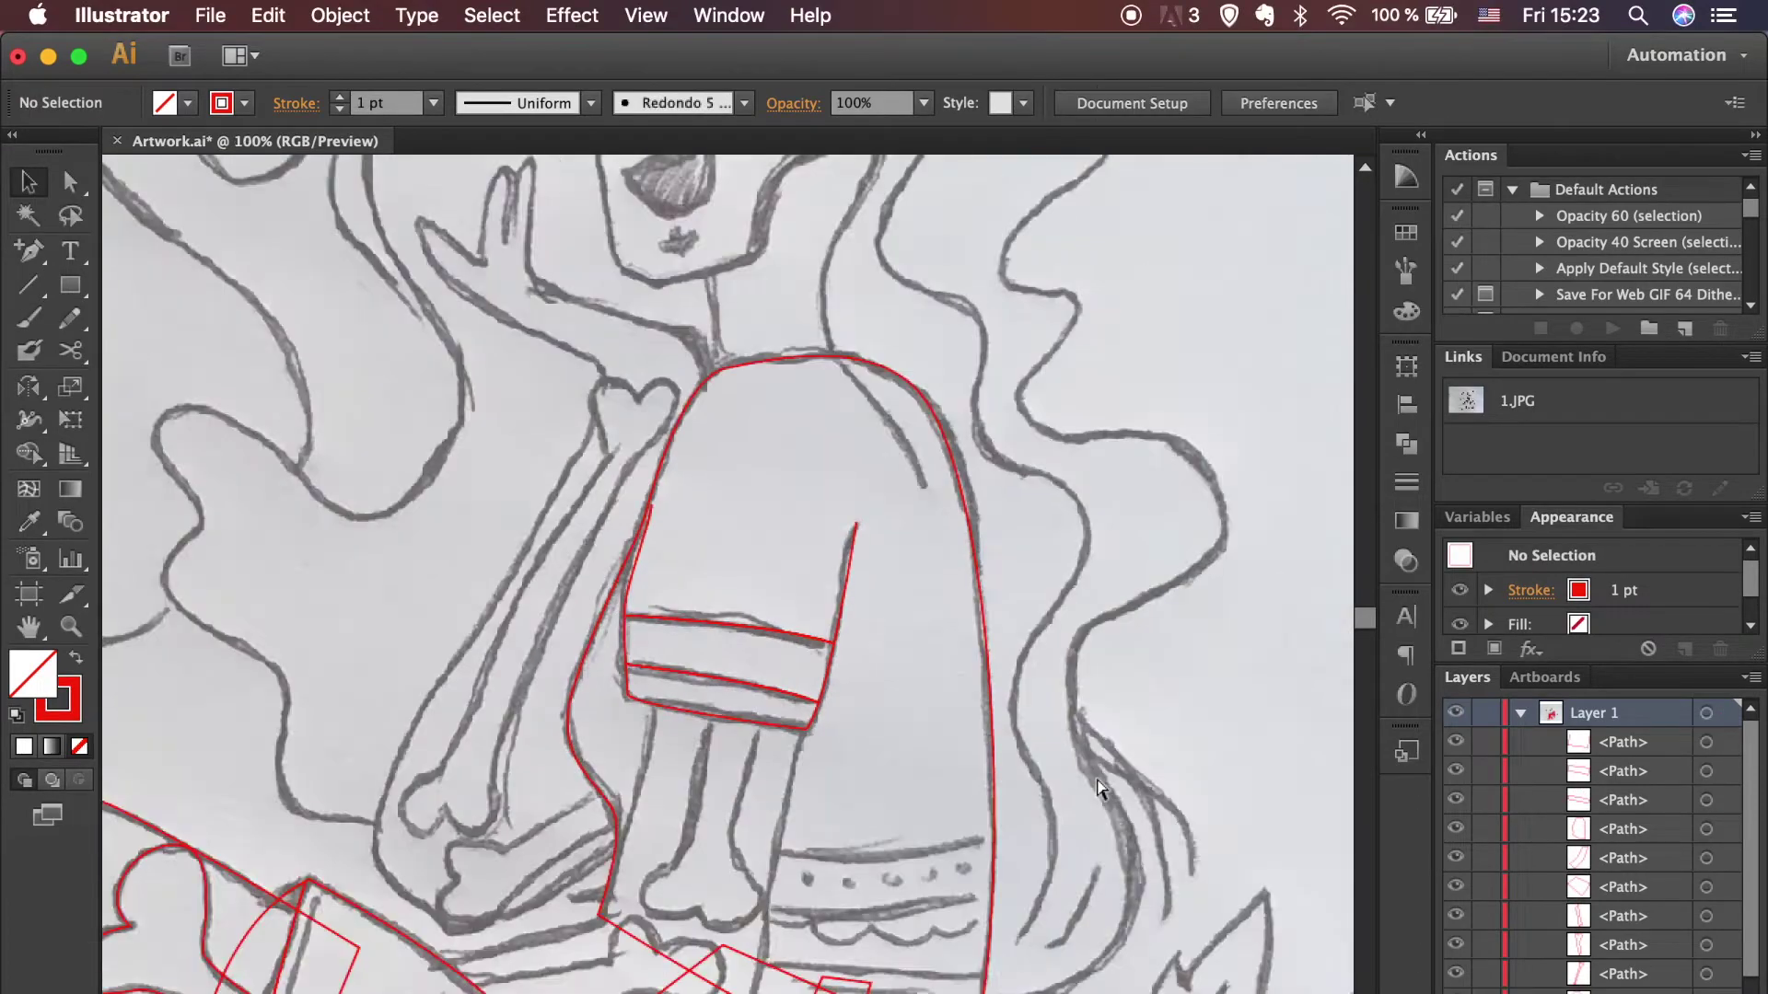
Step: Trace a closed red outline around the forearm below the sleeve cuff
key(super+equal)
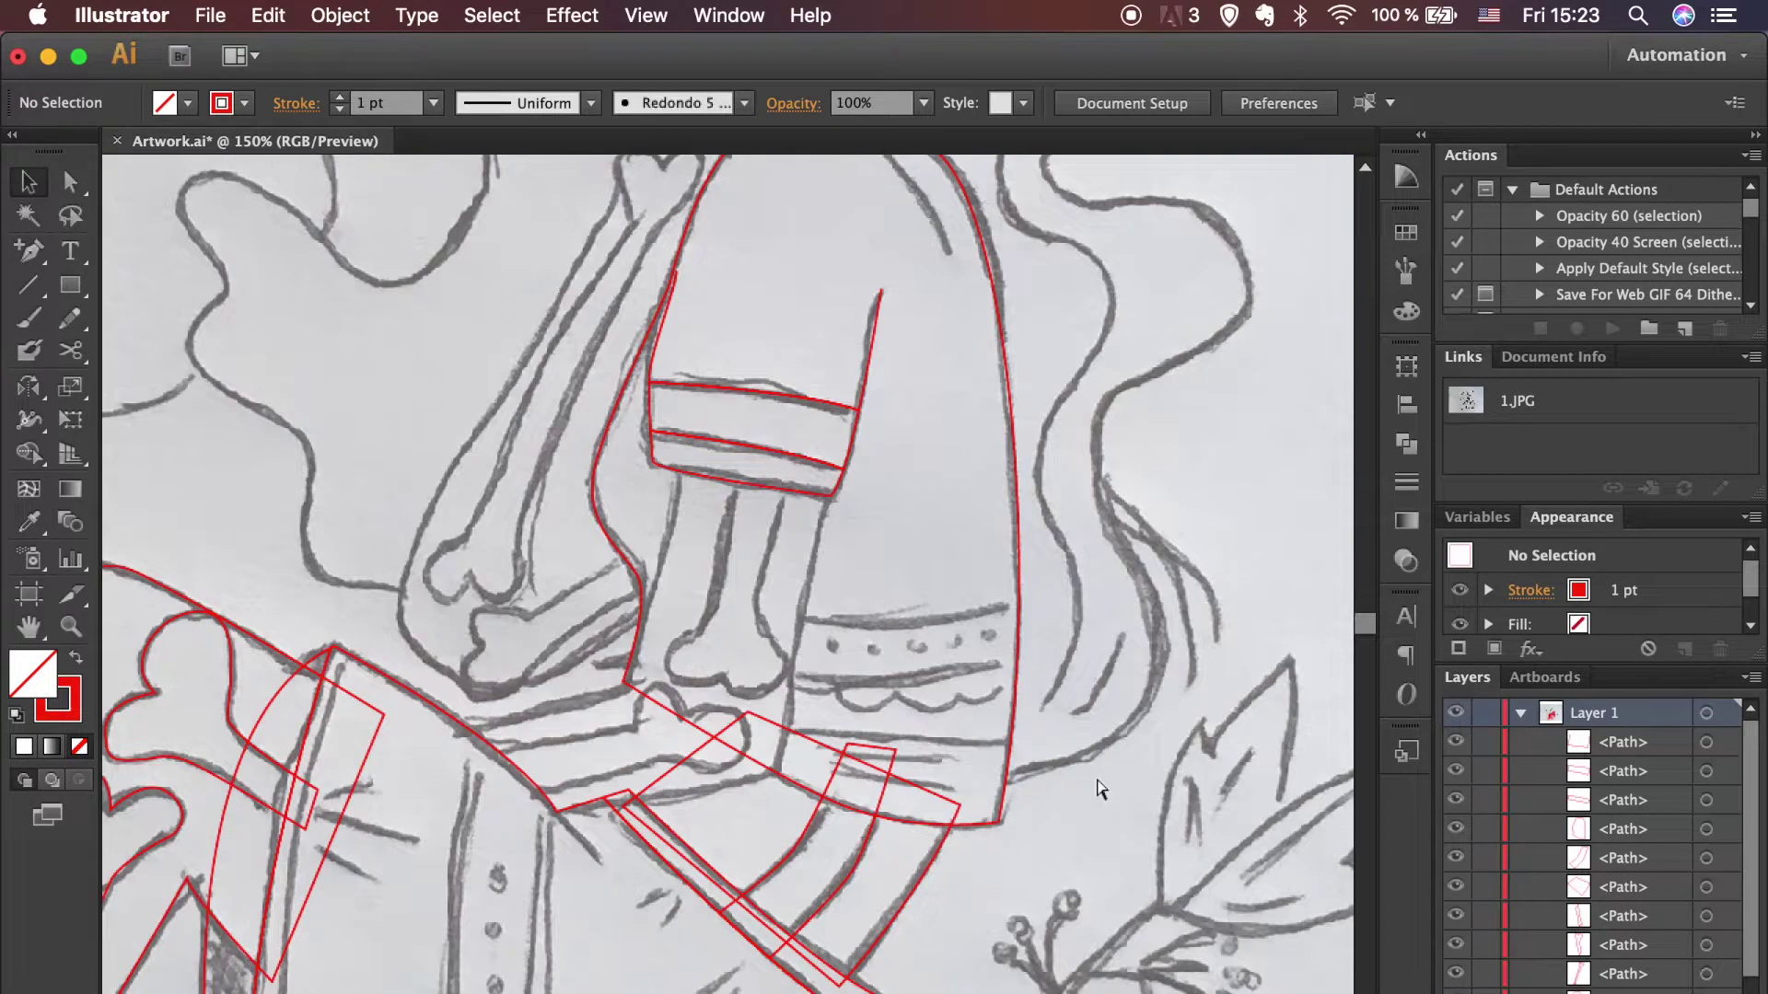
scroll(1096, 787, down, 1)
key(p)
click(886, 391)
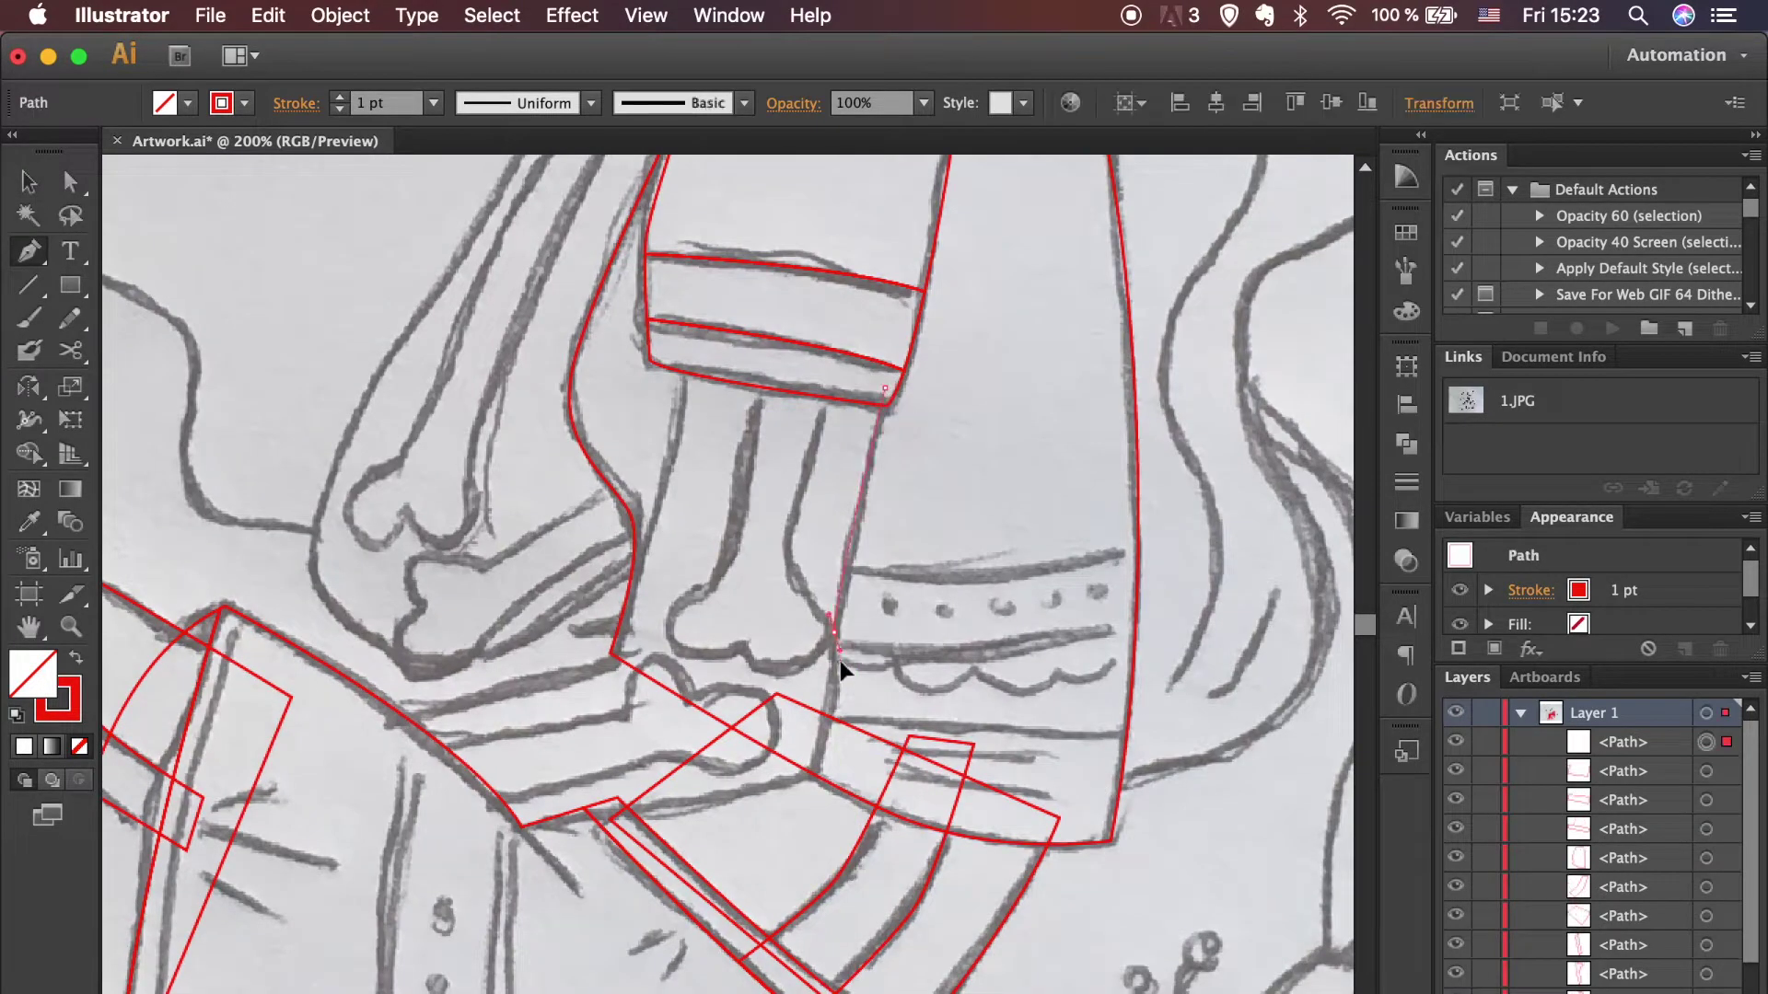
click(800, 774)
drag(774, 783, 504, 842)
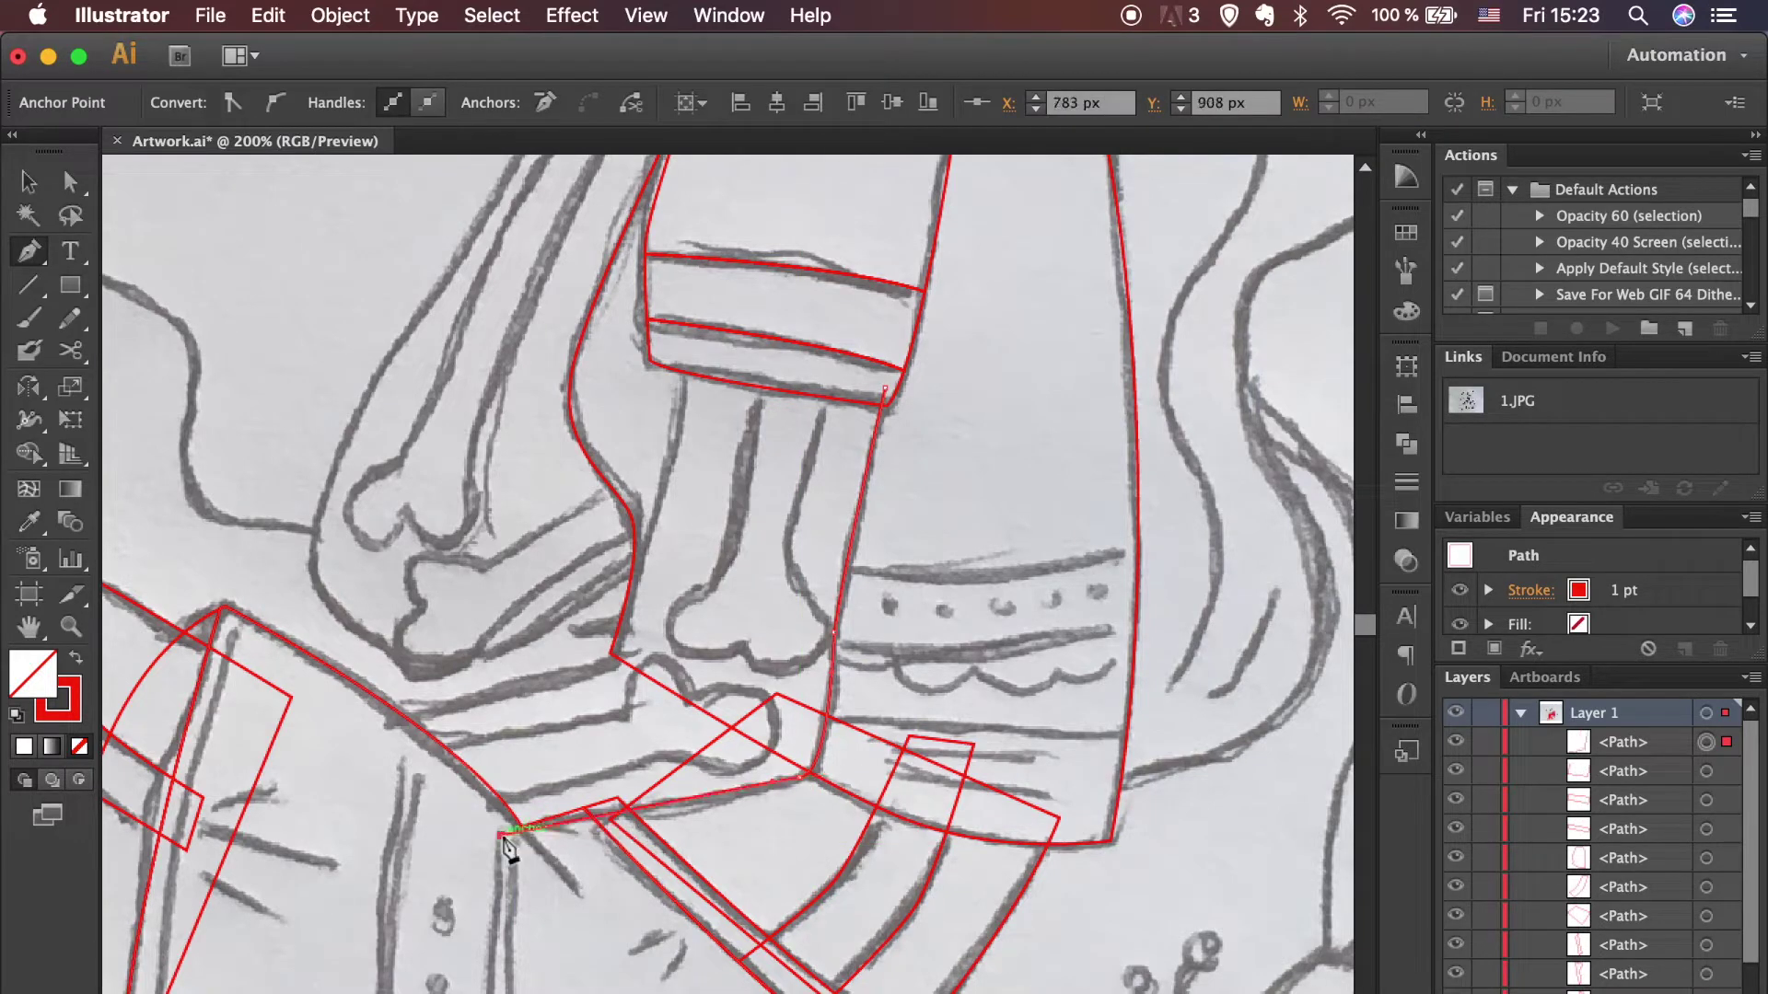
drag(387, 721, 415, 727)
drag(613, 661, 635, 603)
click(692, 325)
click(884, 391)
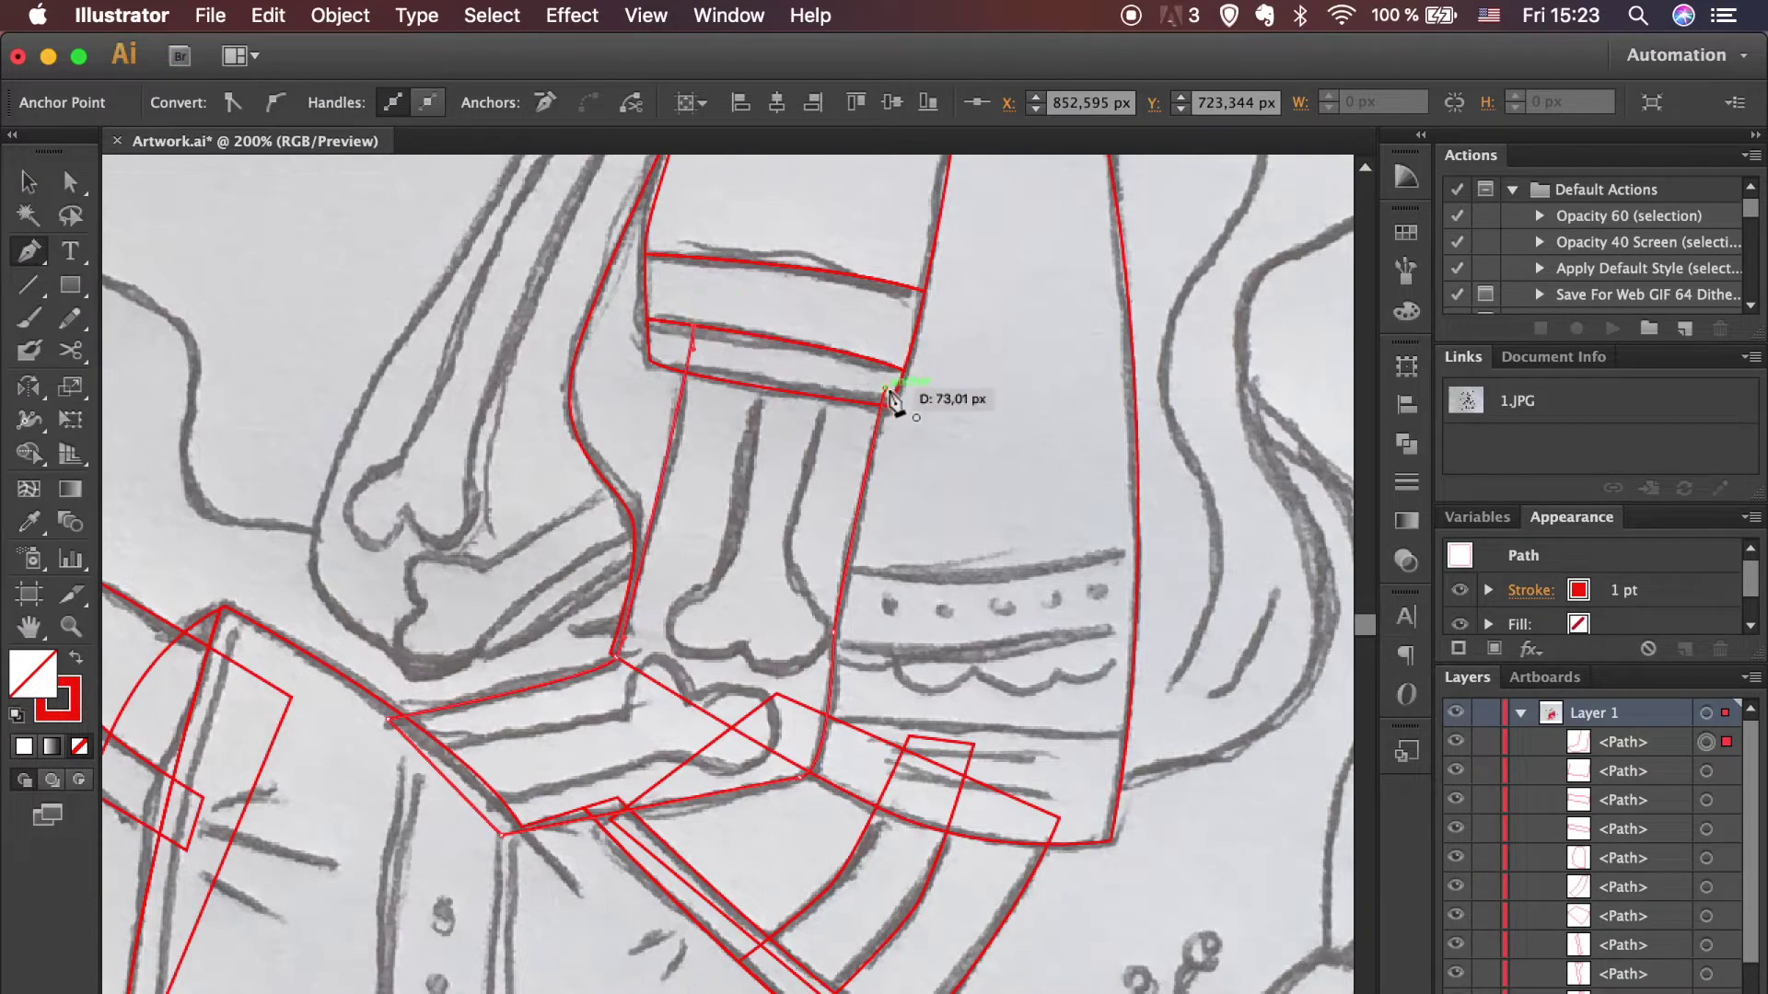
super+click(1029, 543)
Step: Start a new curved red path running up the raised arm toward the hand
scroll(1030, 543, up, 5)
scroll(1029, 543, left, 2)
scroll(1029, 543, up, 2)
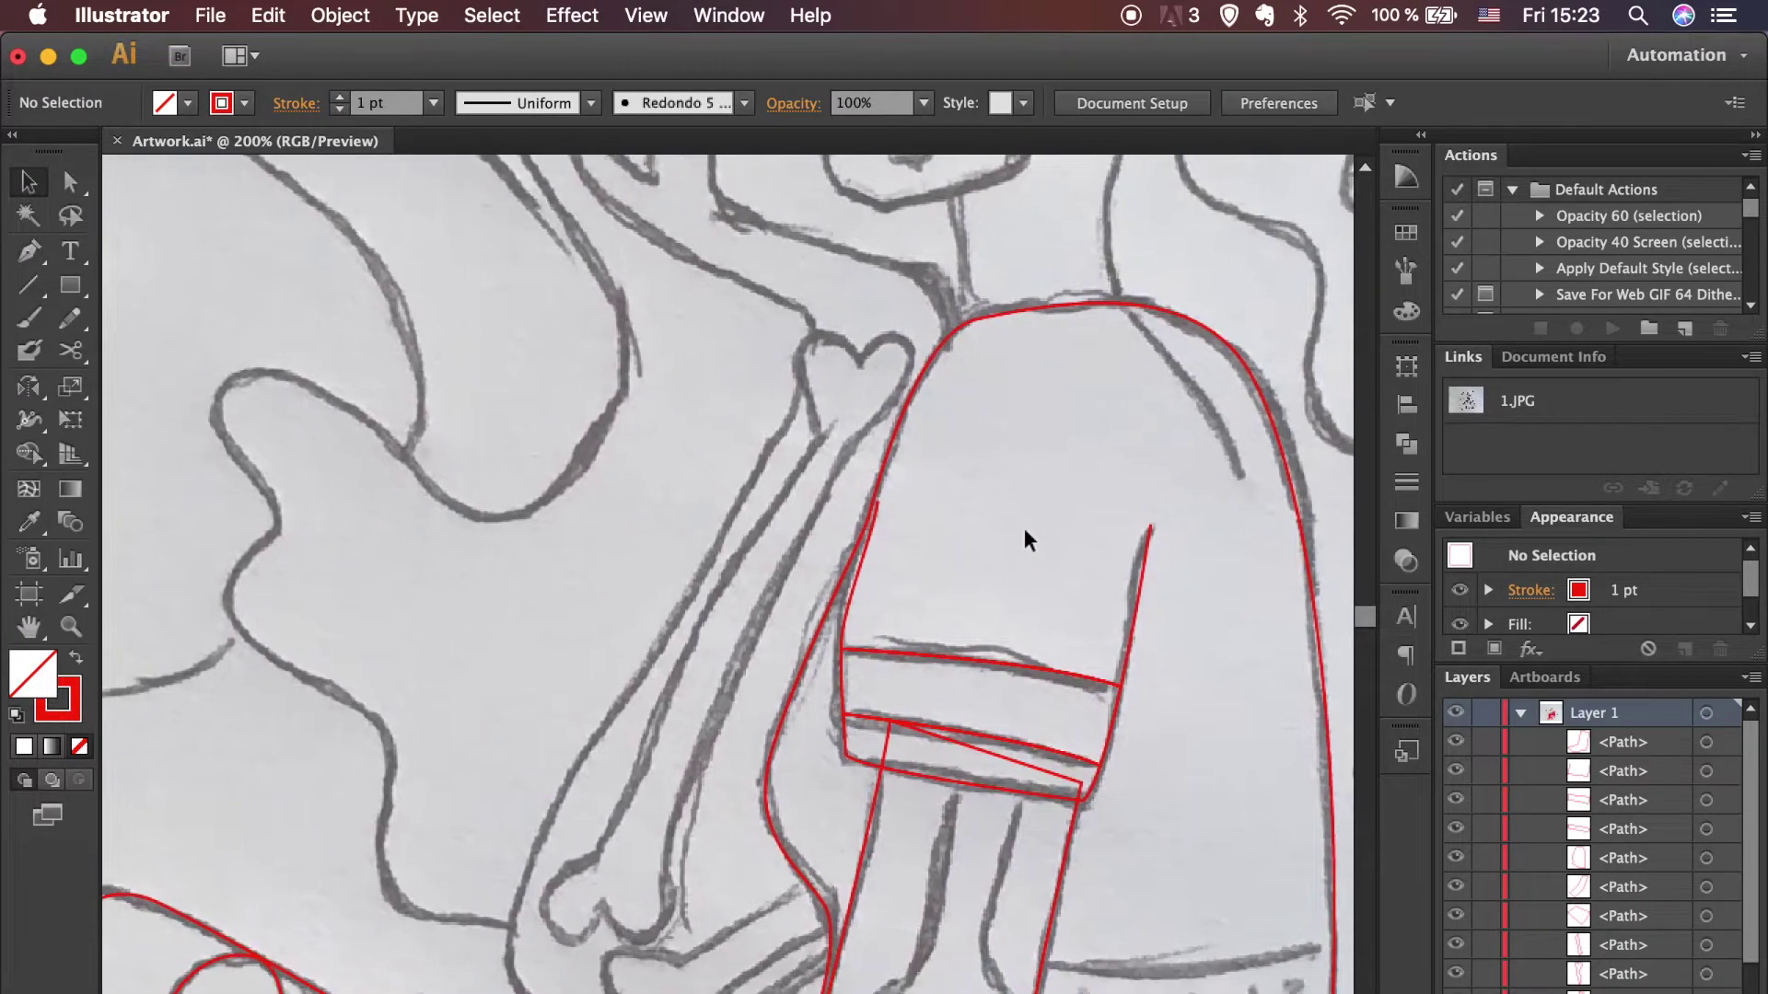
scroll(801, 506, down, 3)
drag(877, 787, 700, 926)
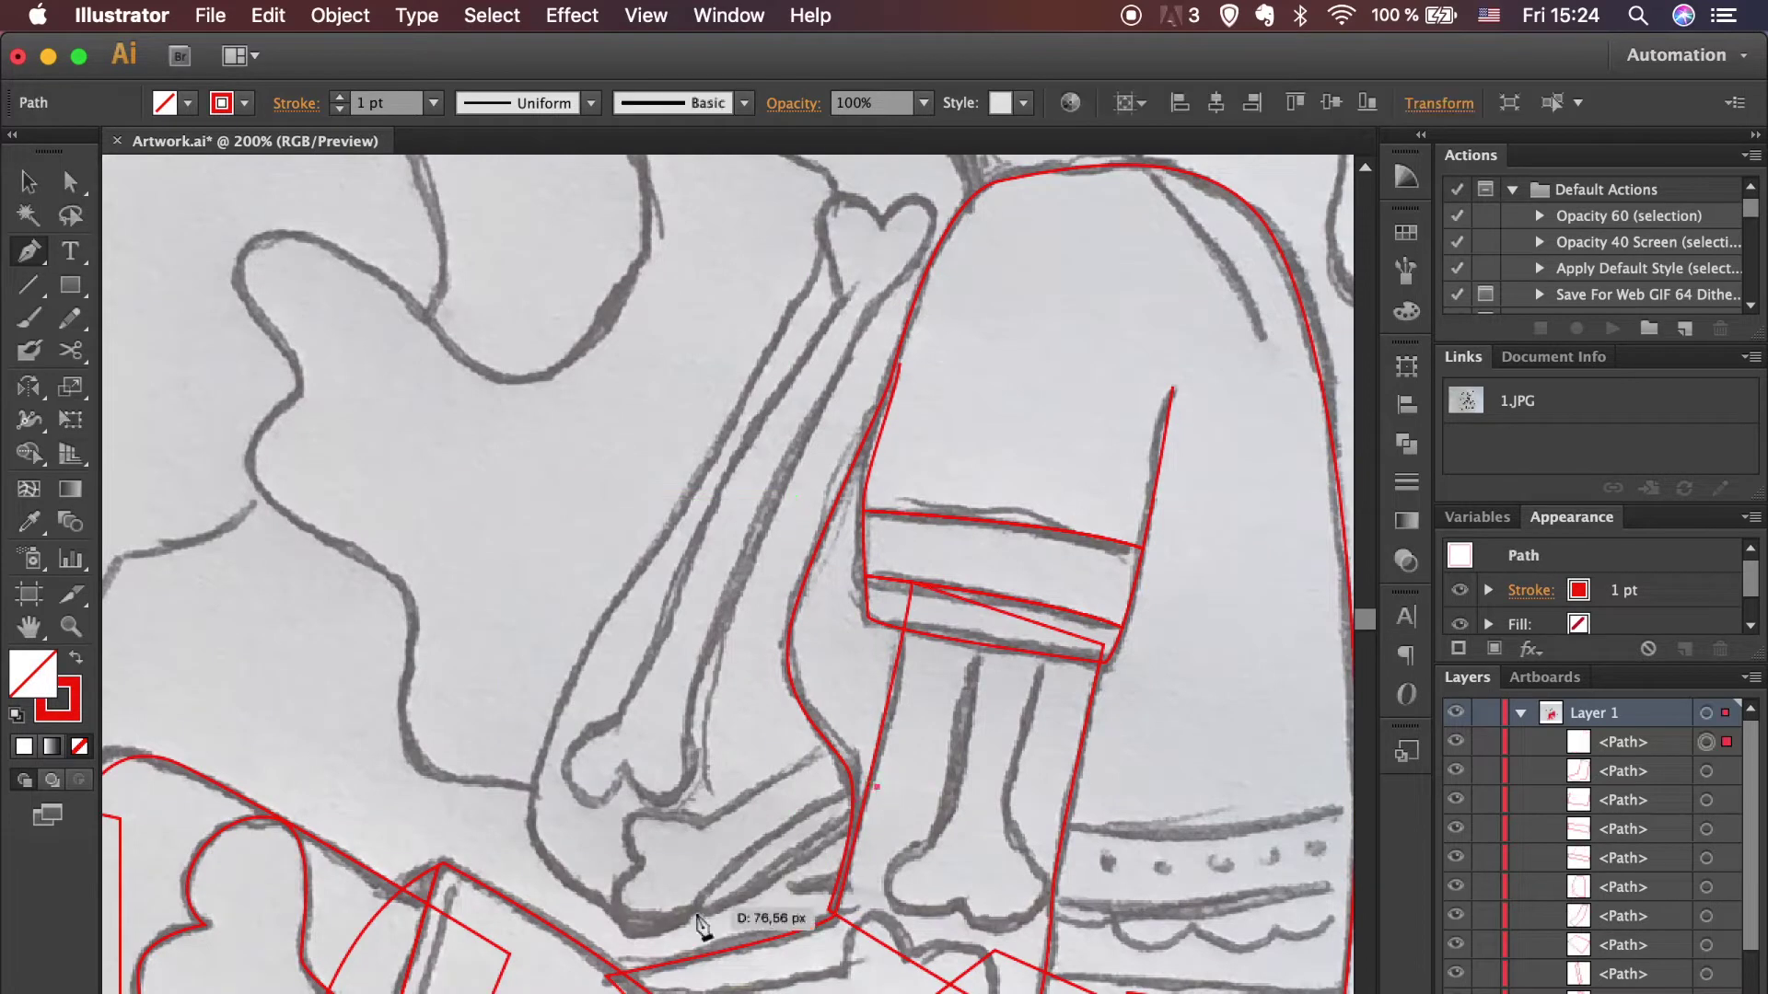
drag(551, 716, 609, 587)
click(633, 571)
scroll(645, 562, up, 2)
mouse_move(799, 274)
mouse_down()
mouse_move(771, 190)
mouse_move(750, 247)
mouse_up()
scroll(750, 247, up, 5)
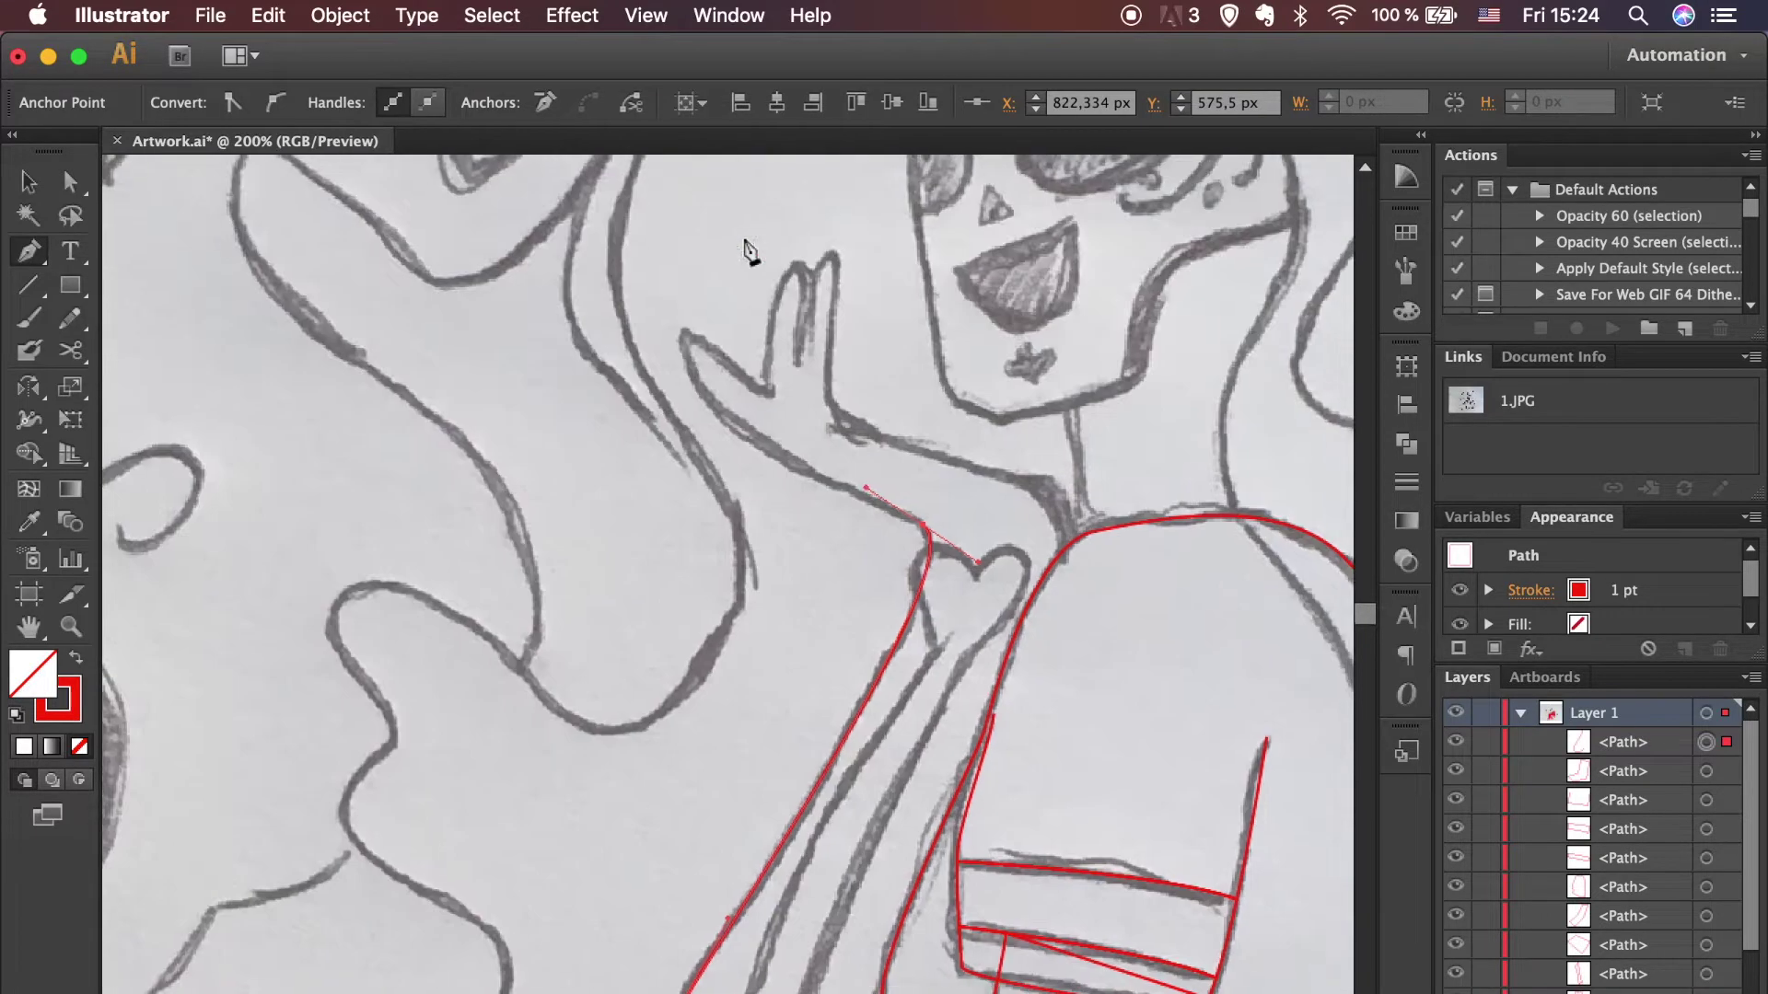
Step: Extend the red outline up around the first fingers of the raised hand
click(692, 342)
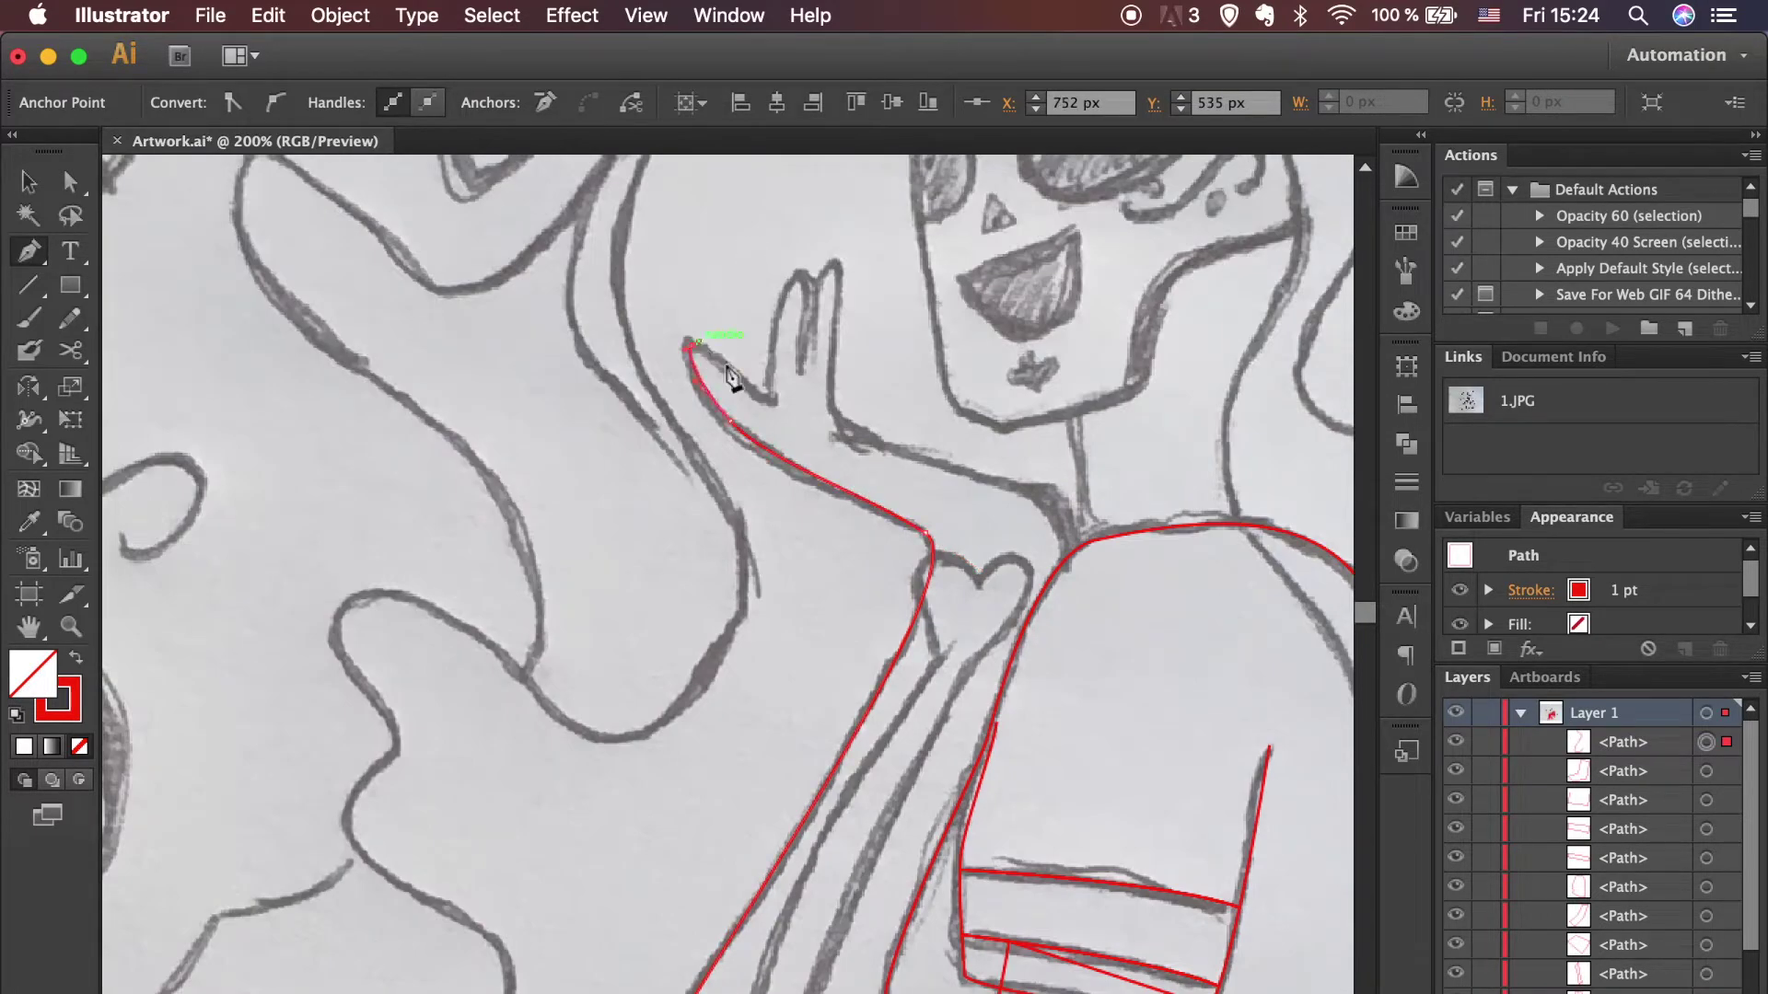
scroll(776, 403, up, 3)
scroll(833, 300, up, 3)
drag(773, 262, 799, 263)
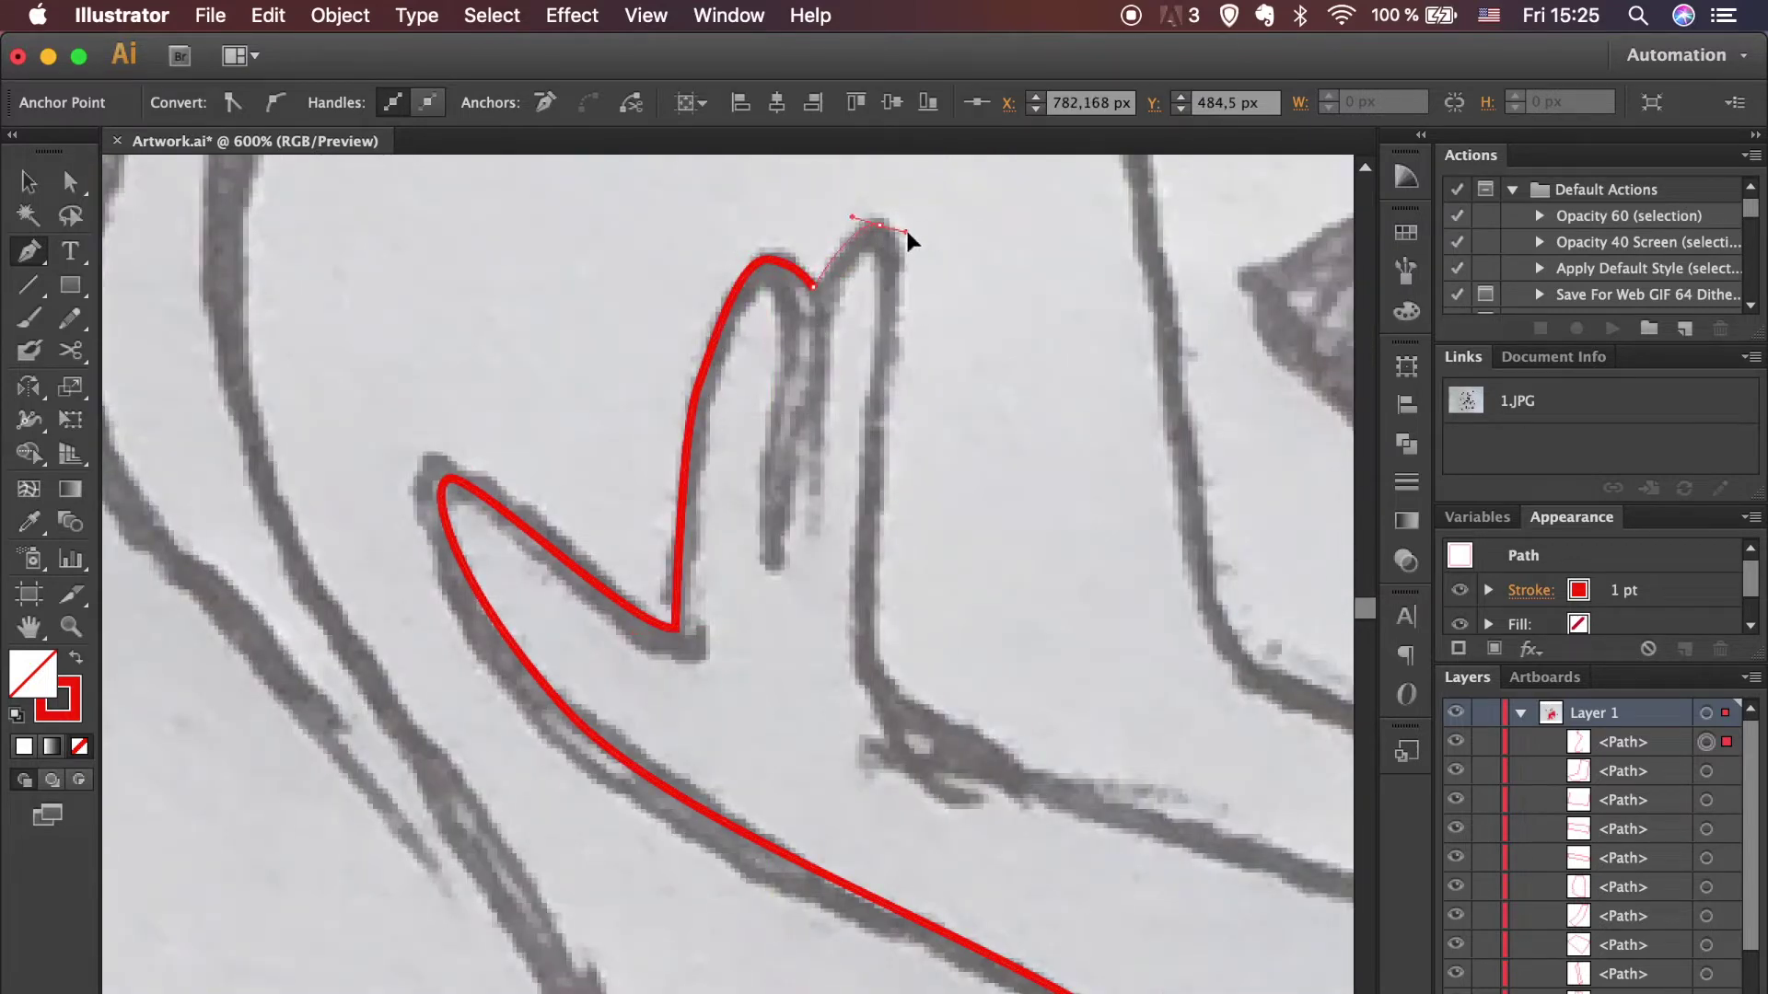
click(867, 676)
scroll(907, 722, right, 5)
scroll(906, 721, down, 2)
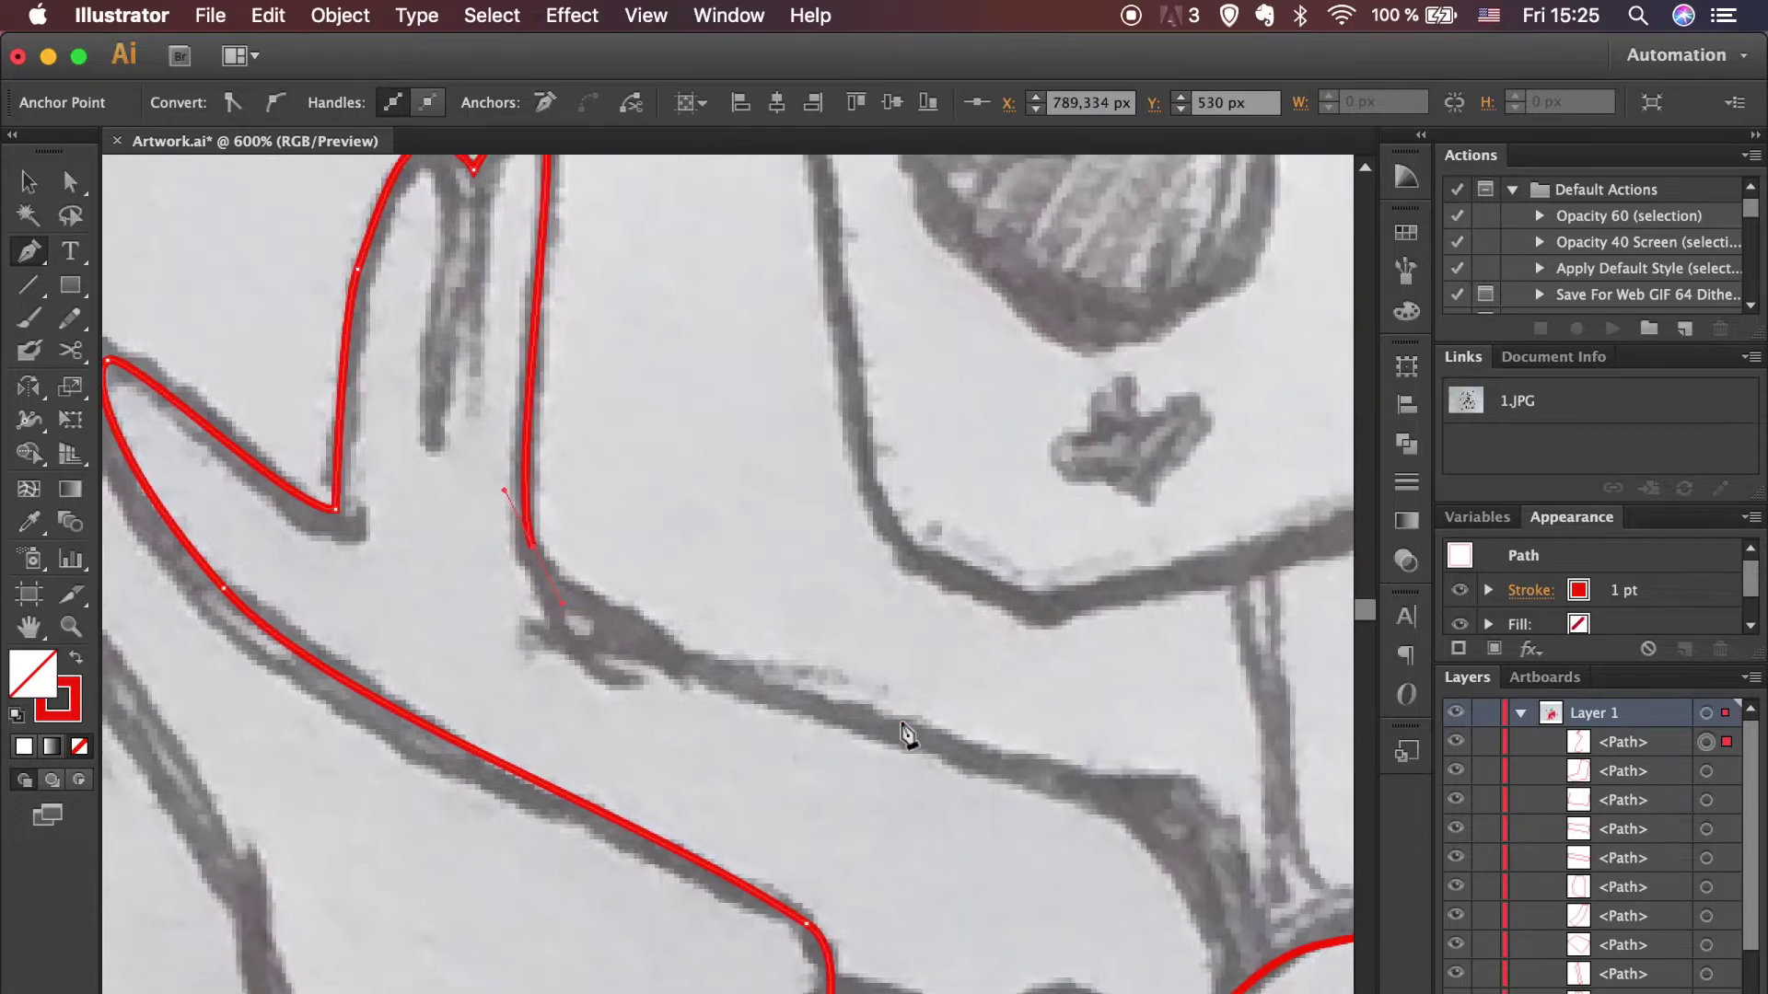
Step: Carry the hand outline back down the arm and end the path
key(super+minus)
key(super+minus)
key(super+minus)
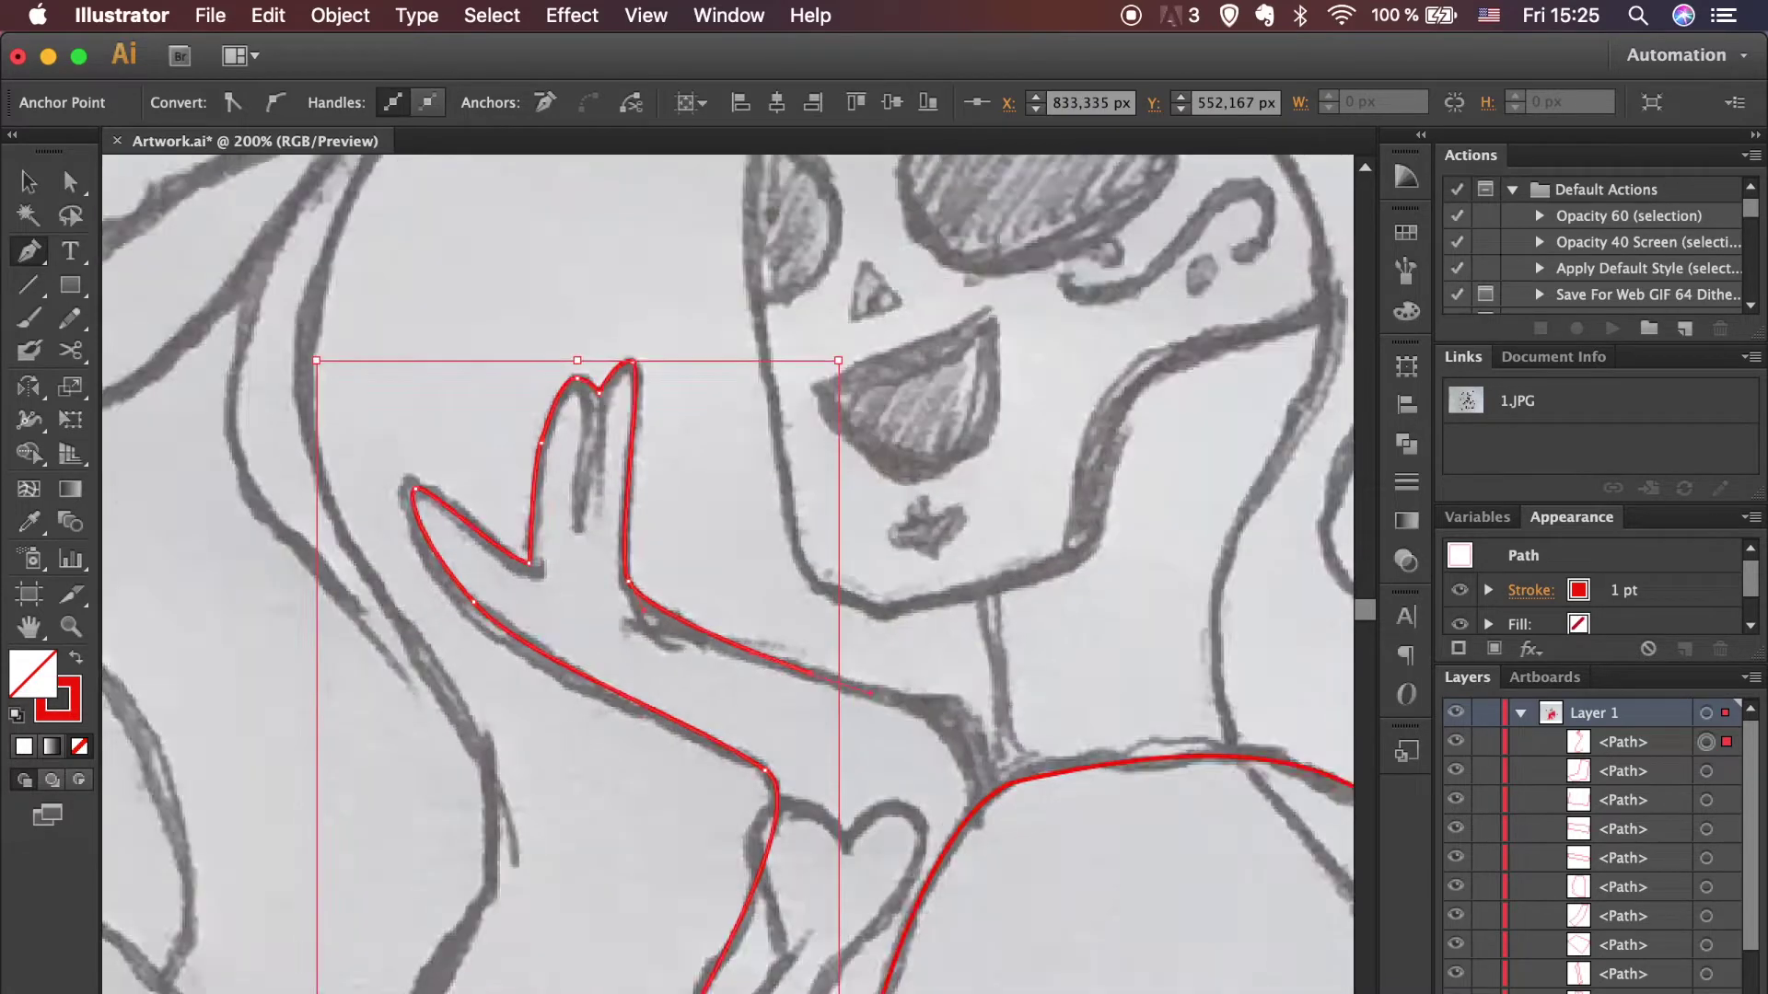
scroll(1036, 760, down, 5)
scroll(1036, 759, up, 2)
click(967, 474)
super+click(1159, 831)
key(super+plus)
key(super+plus)
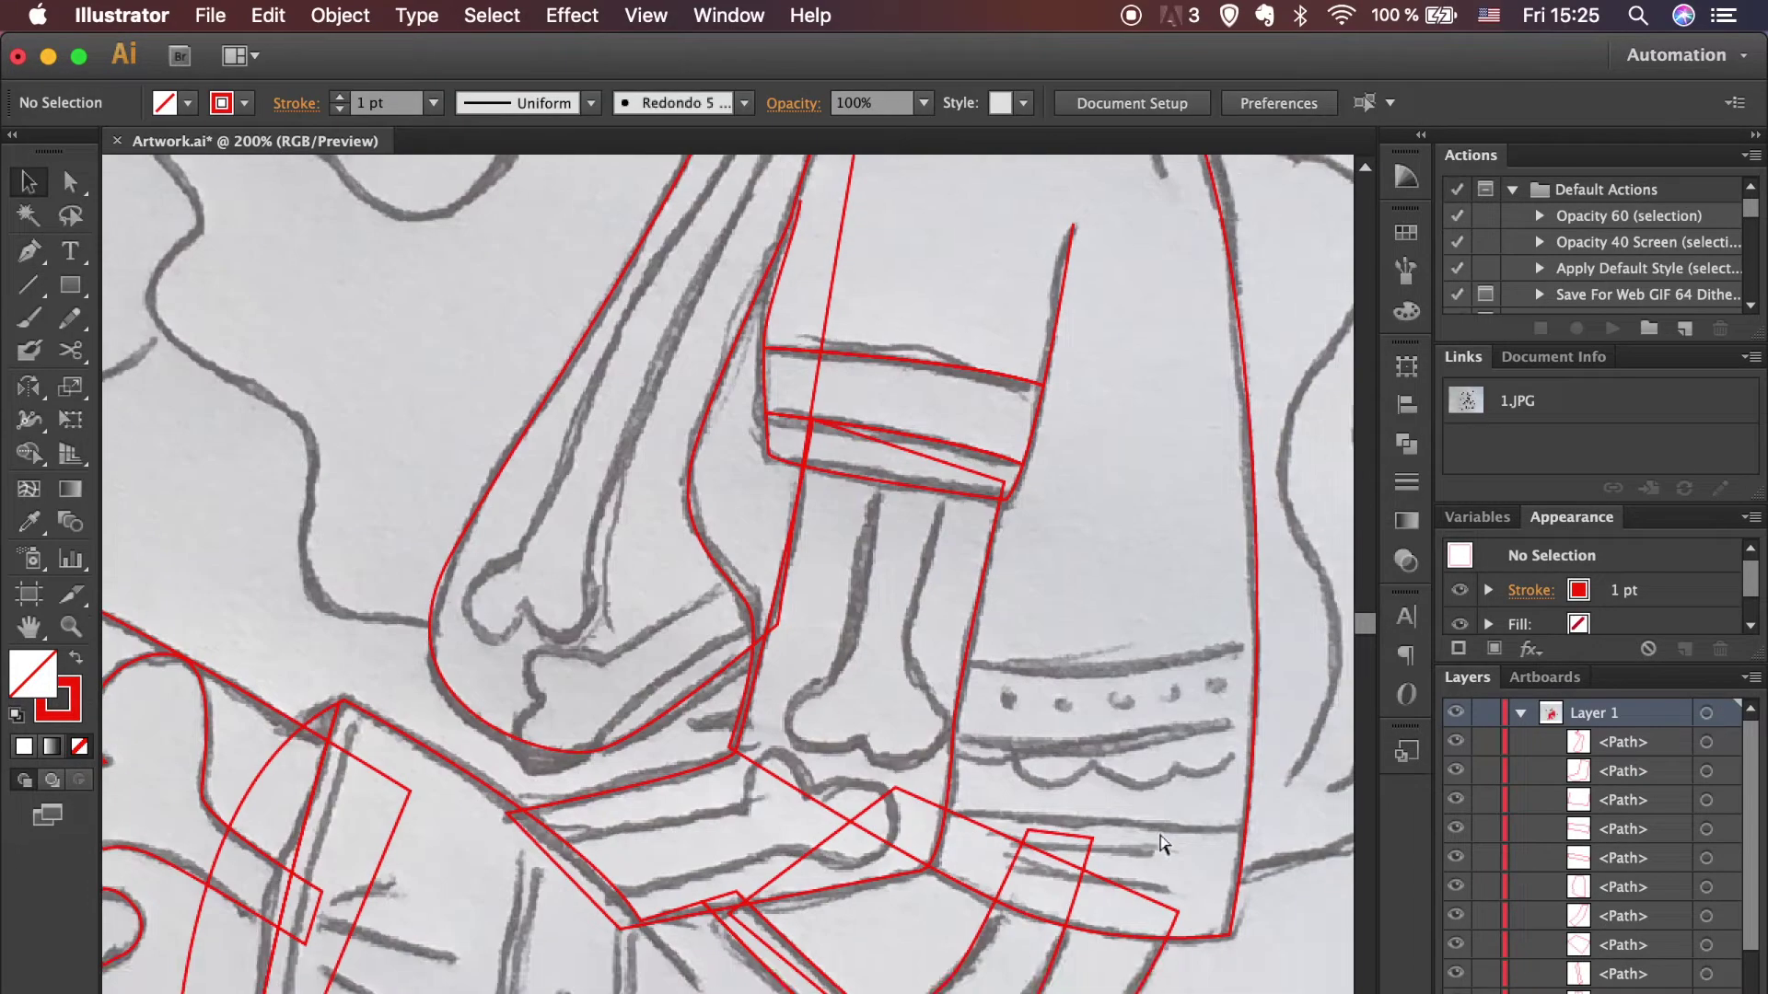
Step: Start outlining the knobbed bone end below the sleeve, curving up its side
key(super+plus)
key(p)
click(766, 881)
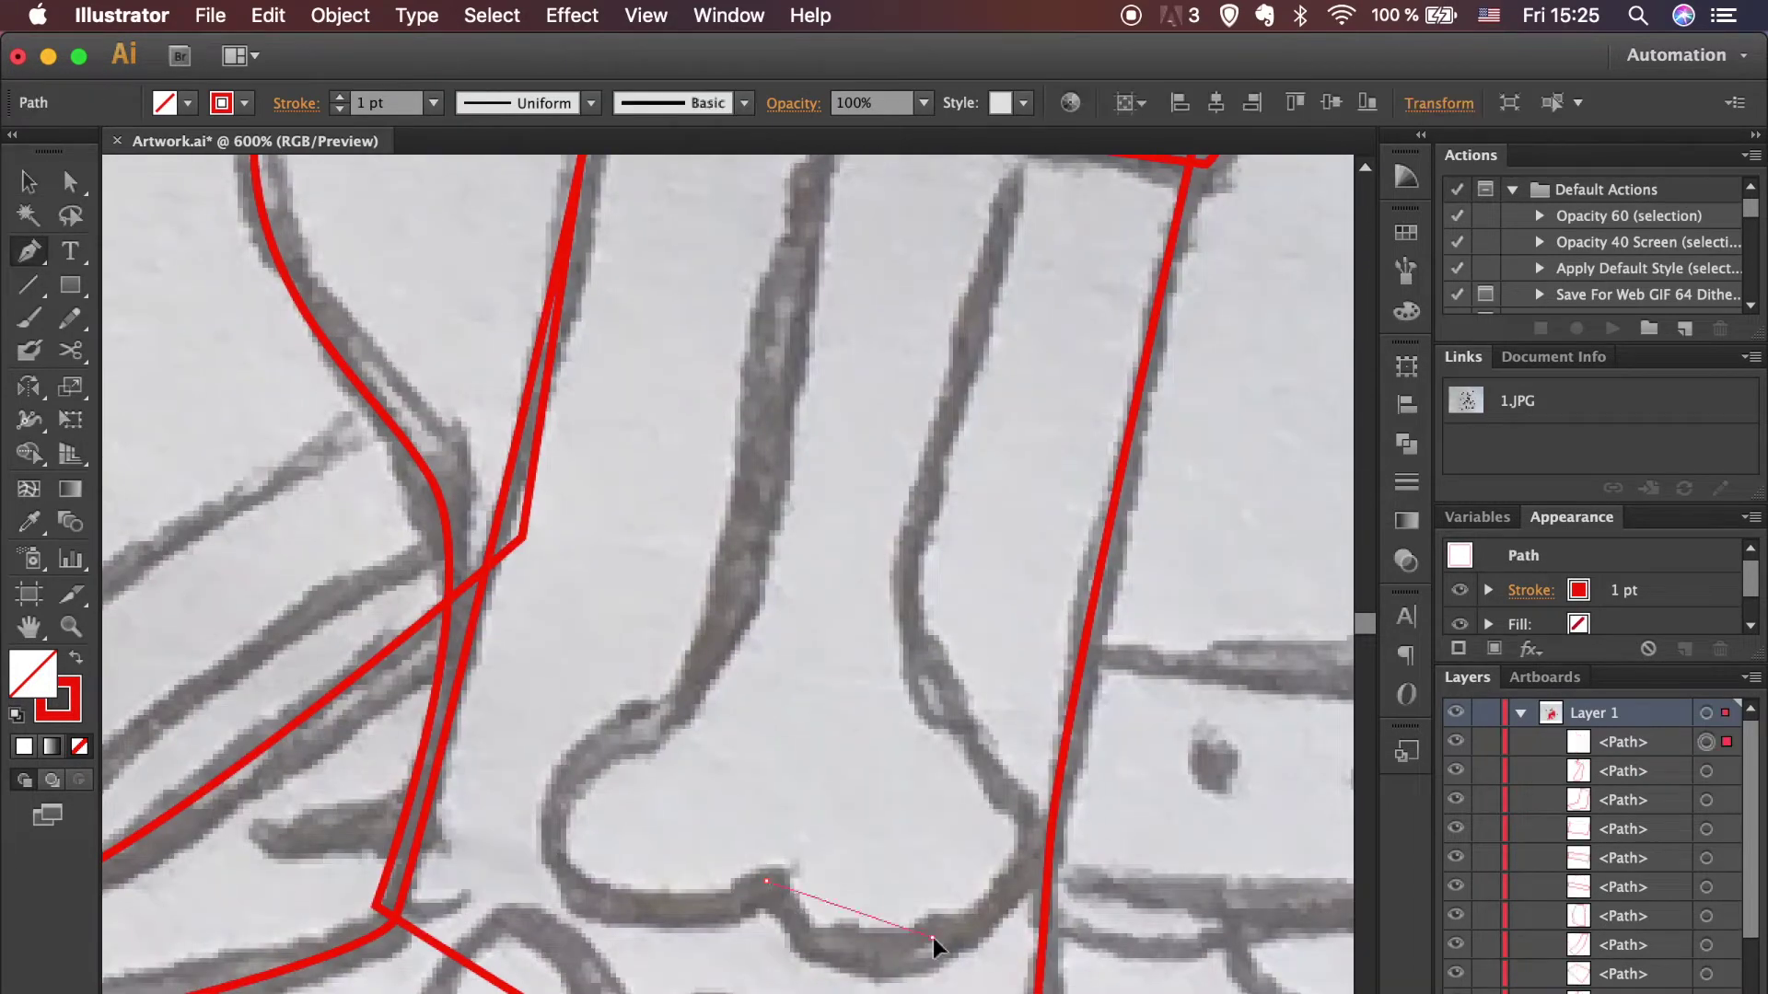
drag(1038, 891, 1042, 883)
drag(1001, 792, 976, 753)
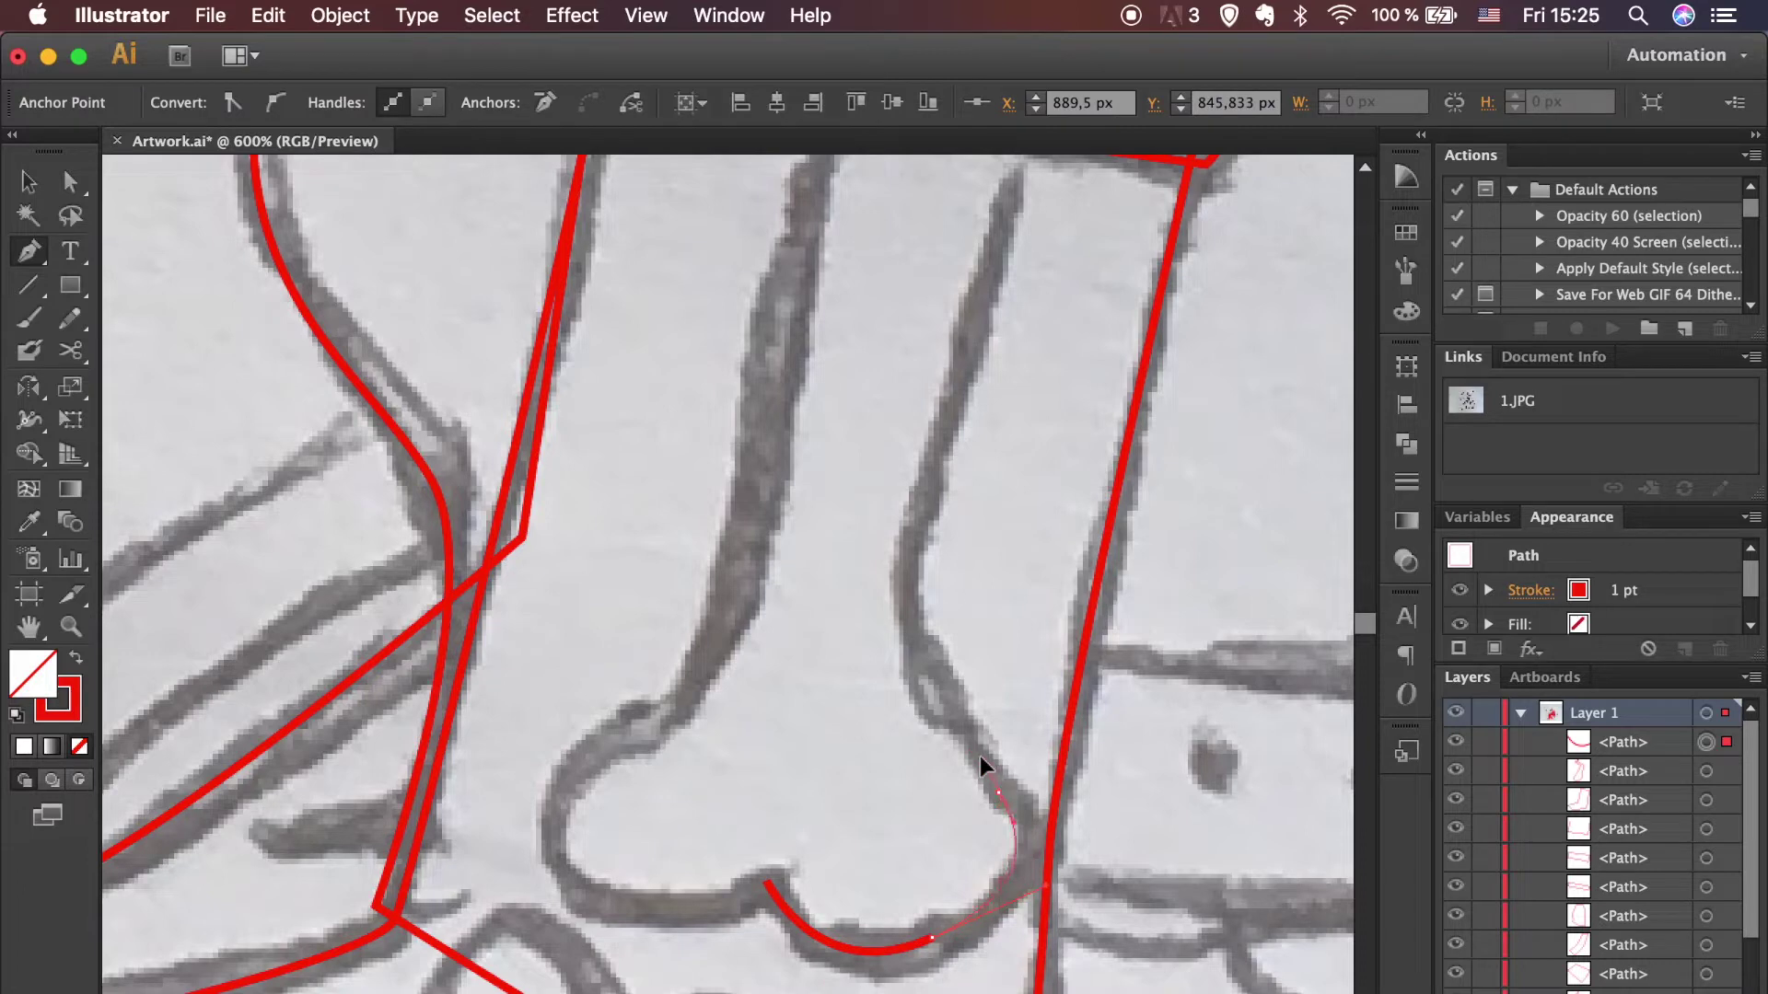
drag(916, 569, 928, 482)
scroll(948, 474, up, 3)
click(1036, 276)
scroll(639, 925, down, 5)
Step: Undo two misplaced anchors and close the bone-end outline around its left knob
key(super+z)
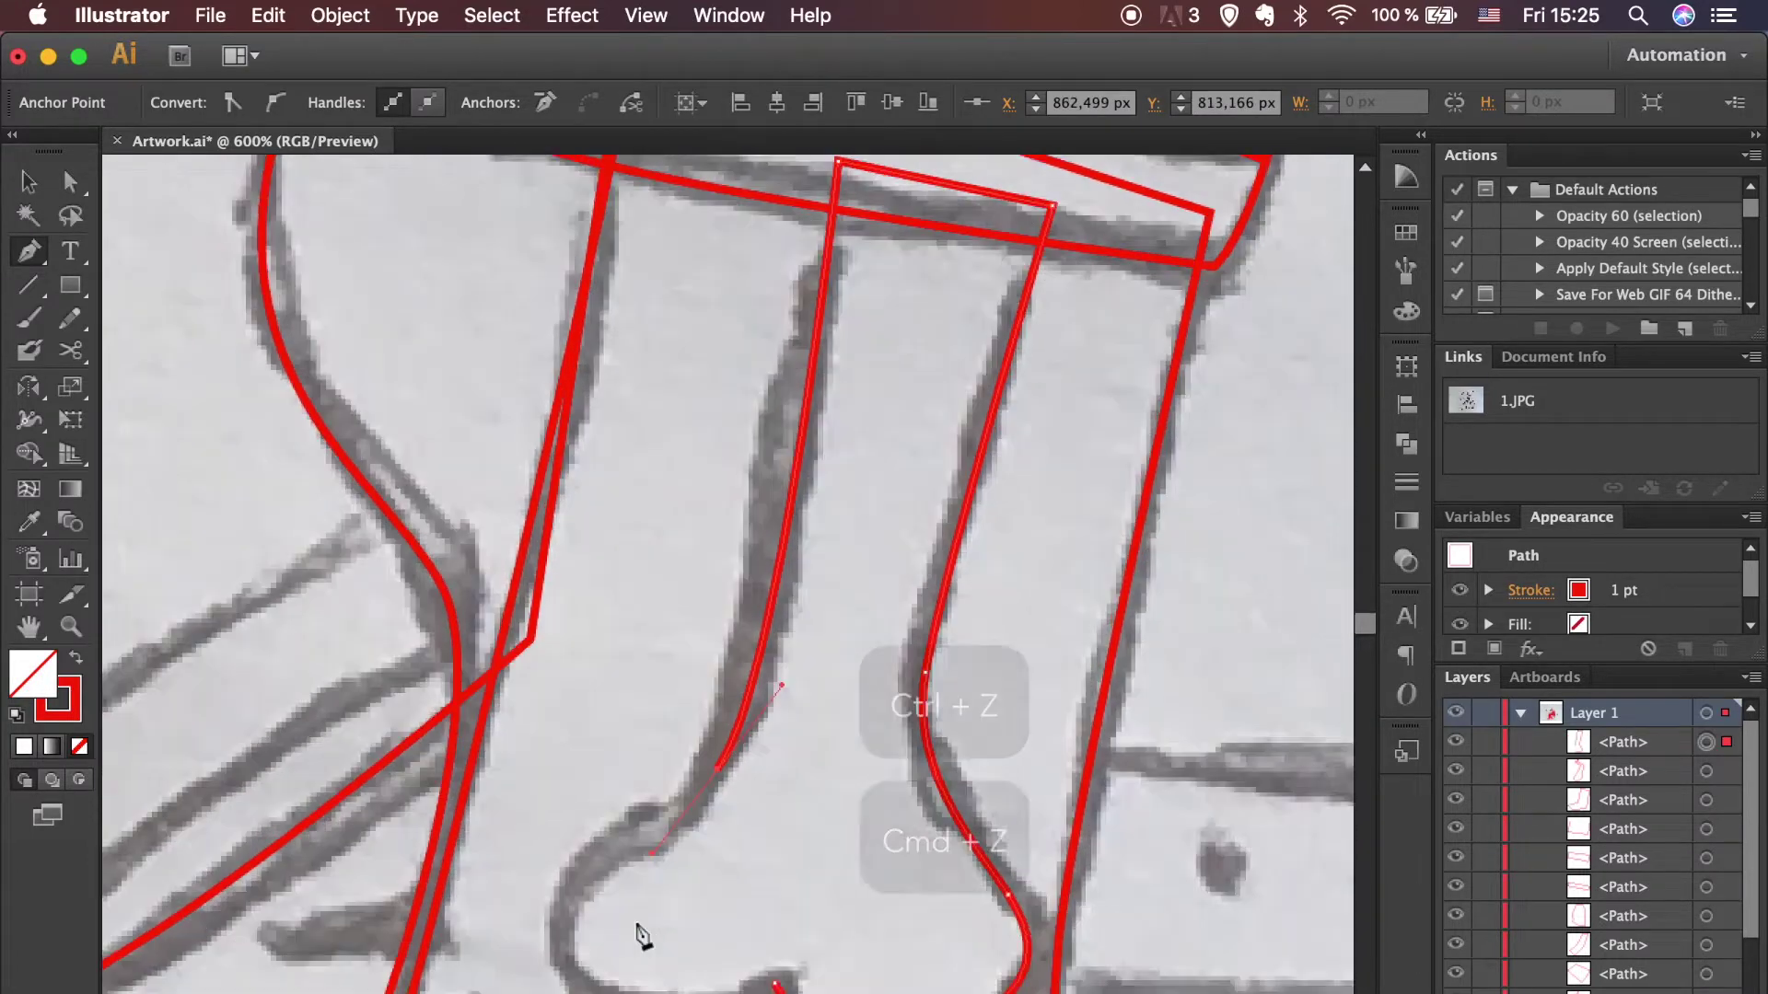
key(super+z)
drag(728, 585, 612, 661)
drag(687, 780, 757, 790)
click(843, 755)
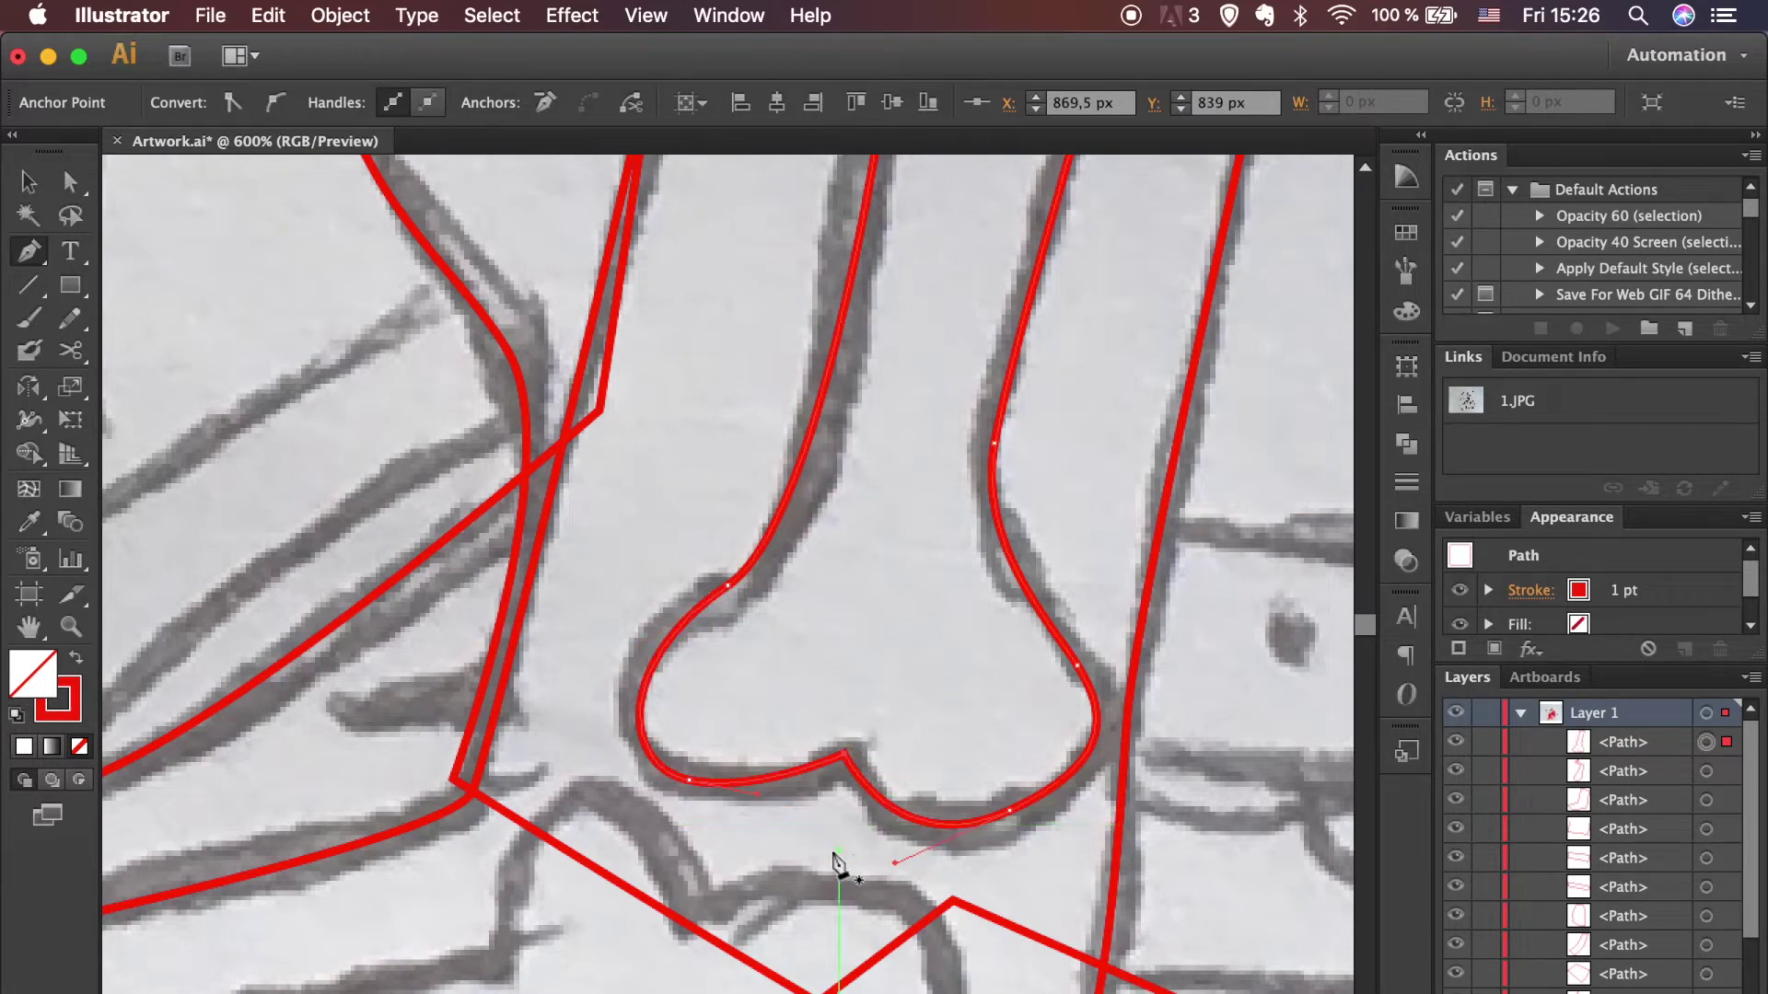
super+click(838, 865)
Step: Outline the bone crossing the lap, joining it to the existing endpoint
scroll(834, 853, down, 3)
scroll(833, 852, down, 1)
click(809, 580)
mouse_move(1057, 601)
mouse_down()
mouse_move(1089, 722)
mouse_move(1047, 747)
mouse_up()
scroll(1013, 764, left, 2)
drag(848, 710, 781, 730)
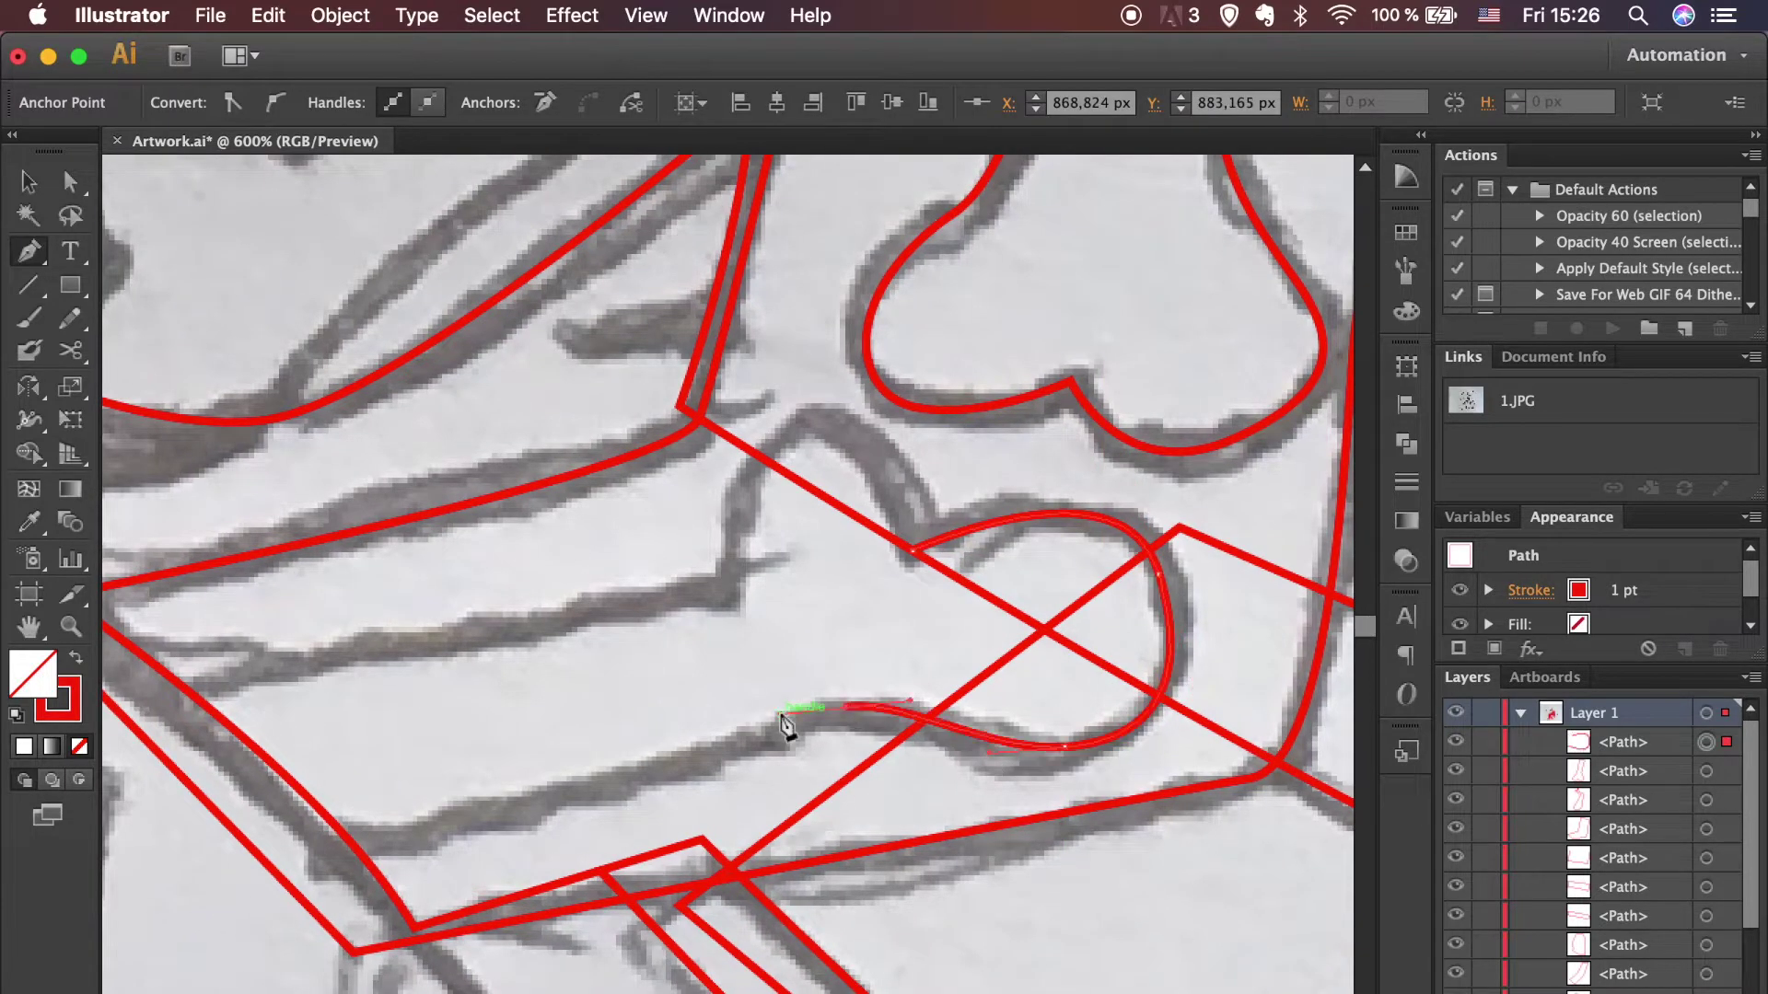
scroll(780, 730, left, 3)
click(556, 816)
click(397, 640)
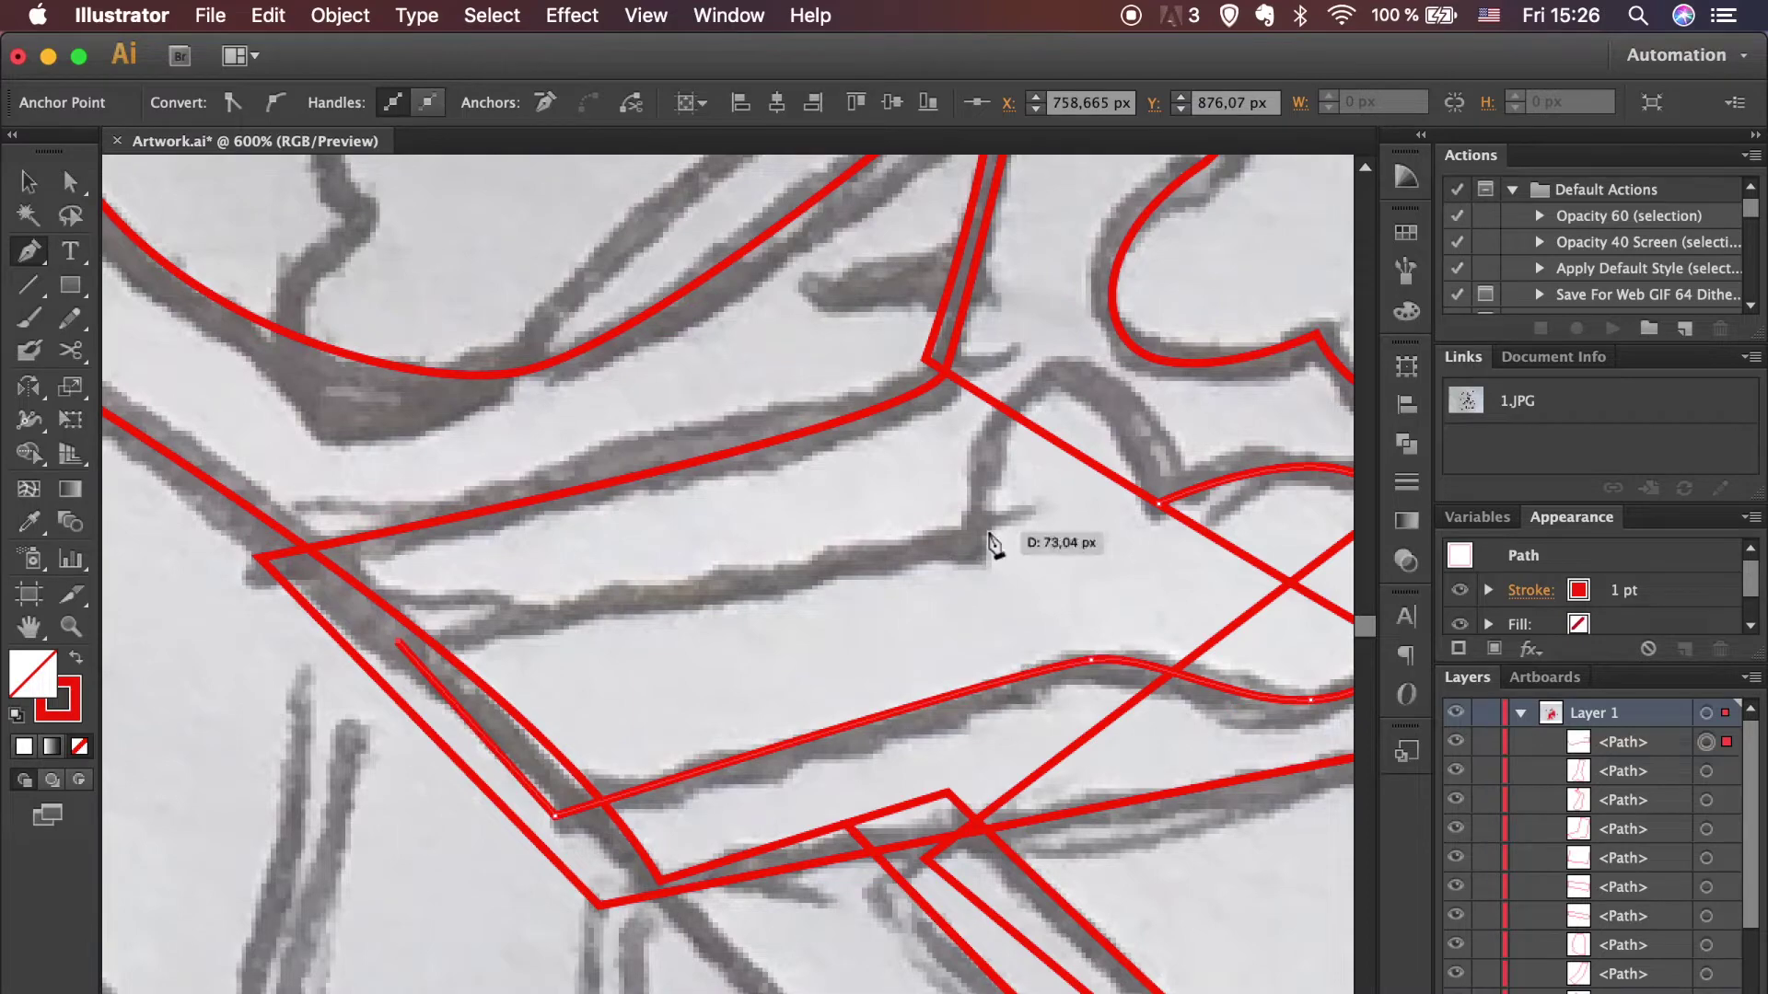
drag(974, 533, 1013, 451)
drag(1058, 375, 1125, 389)
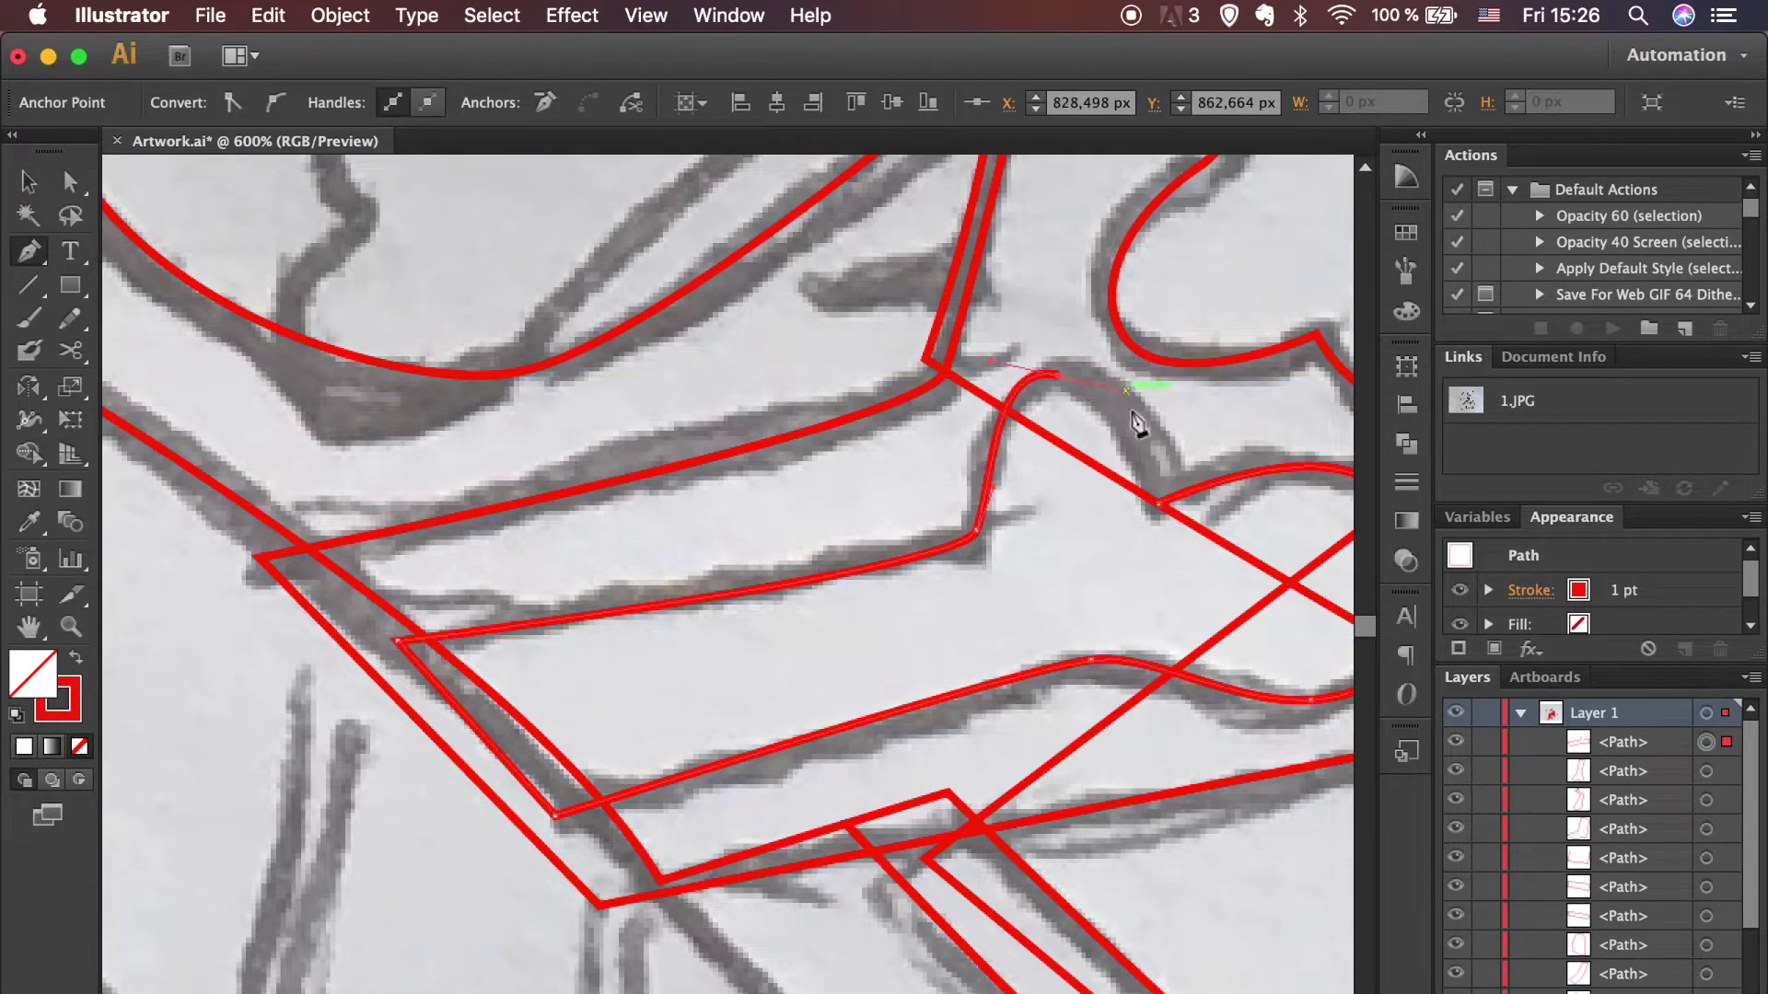
click(1158, 503)
ctrl+click(1069, 559)
Step: Trace the next notched bone end with a long diagonal edge, then deselect everything
scroll(1069, 560, up, 5)
scroll(1069, 560, left, 3)
click(1138, 407)
drag(590, 811, 601, 845)
mouse_move(413, 757)
mouse_down()
mouse_move(396, 699)
mouse_move(411, 715)
mouse_up()
click(490, 646)
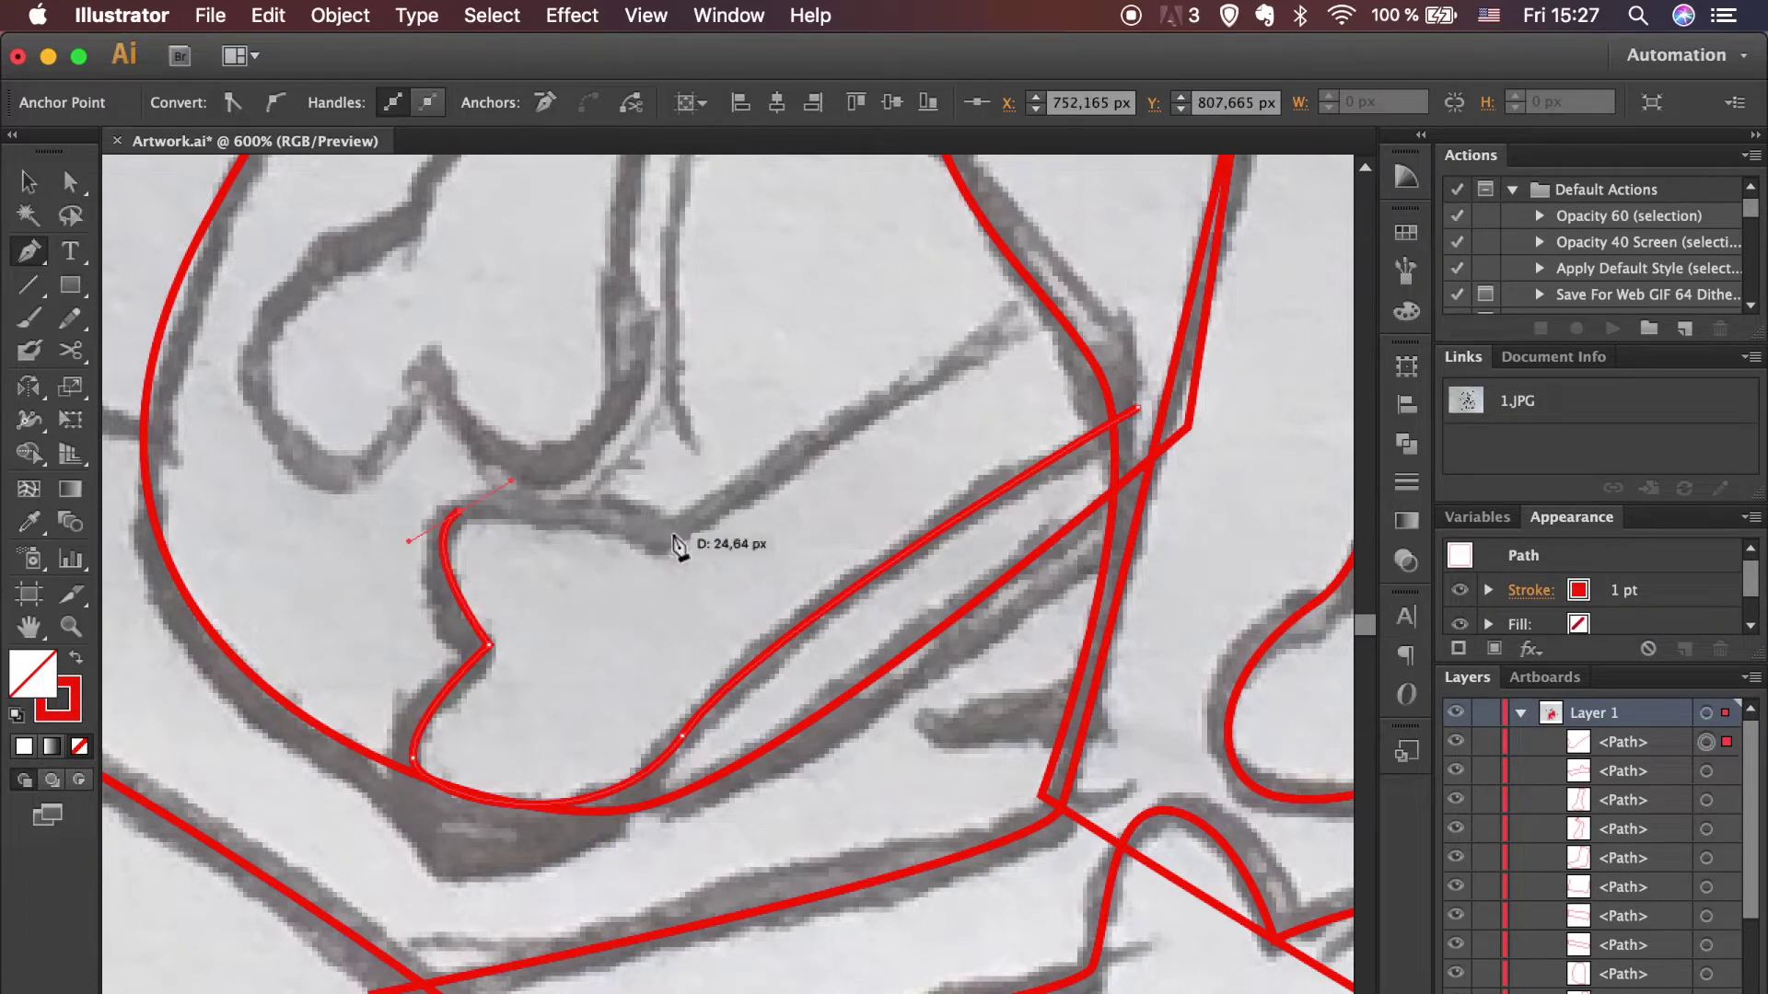
drag(672, 534, 1077, 263)
click(1077, 259)
click(1140, 410)
key(v)
click(949, 506)
scroll(870, 516, up, 5)
scroll(870, 517, up, 2)
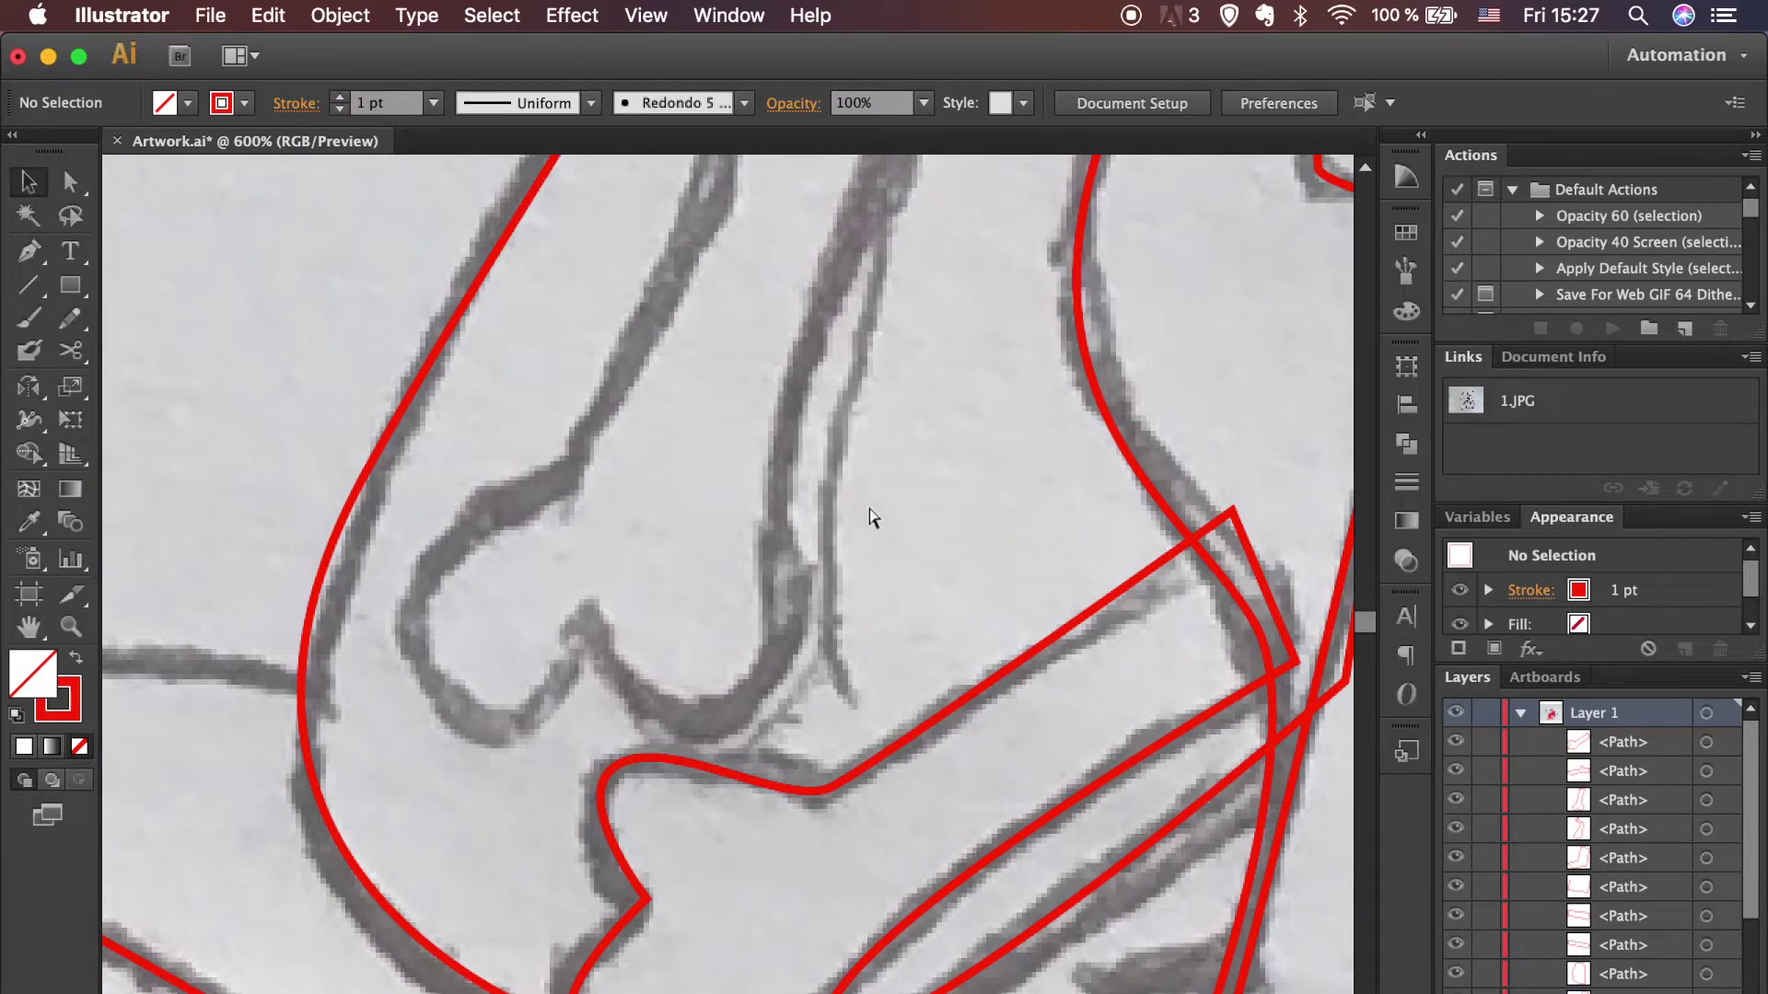
Step: Trace the arm bone from its knobbed lower end up to the heart-shaped top
scroll(871, 518, down, 2)
key(p)
drag(610, 684, 701, 772)
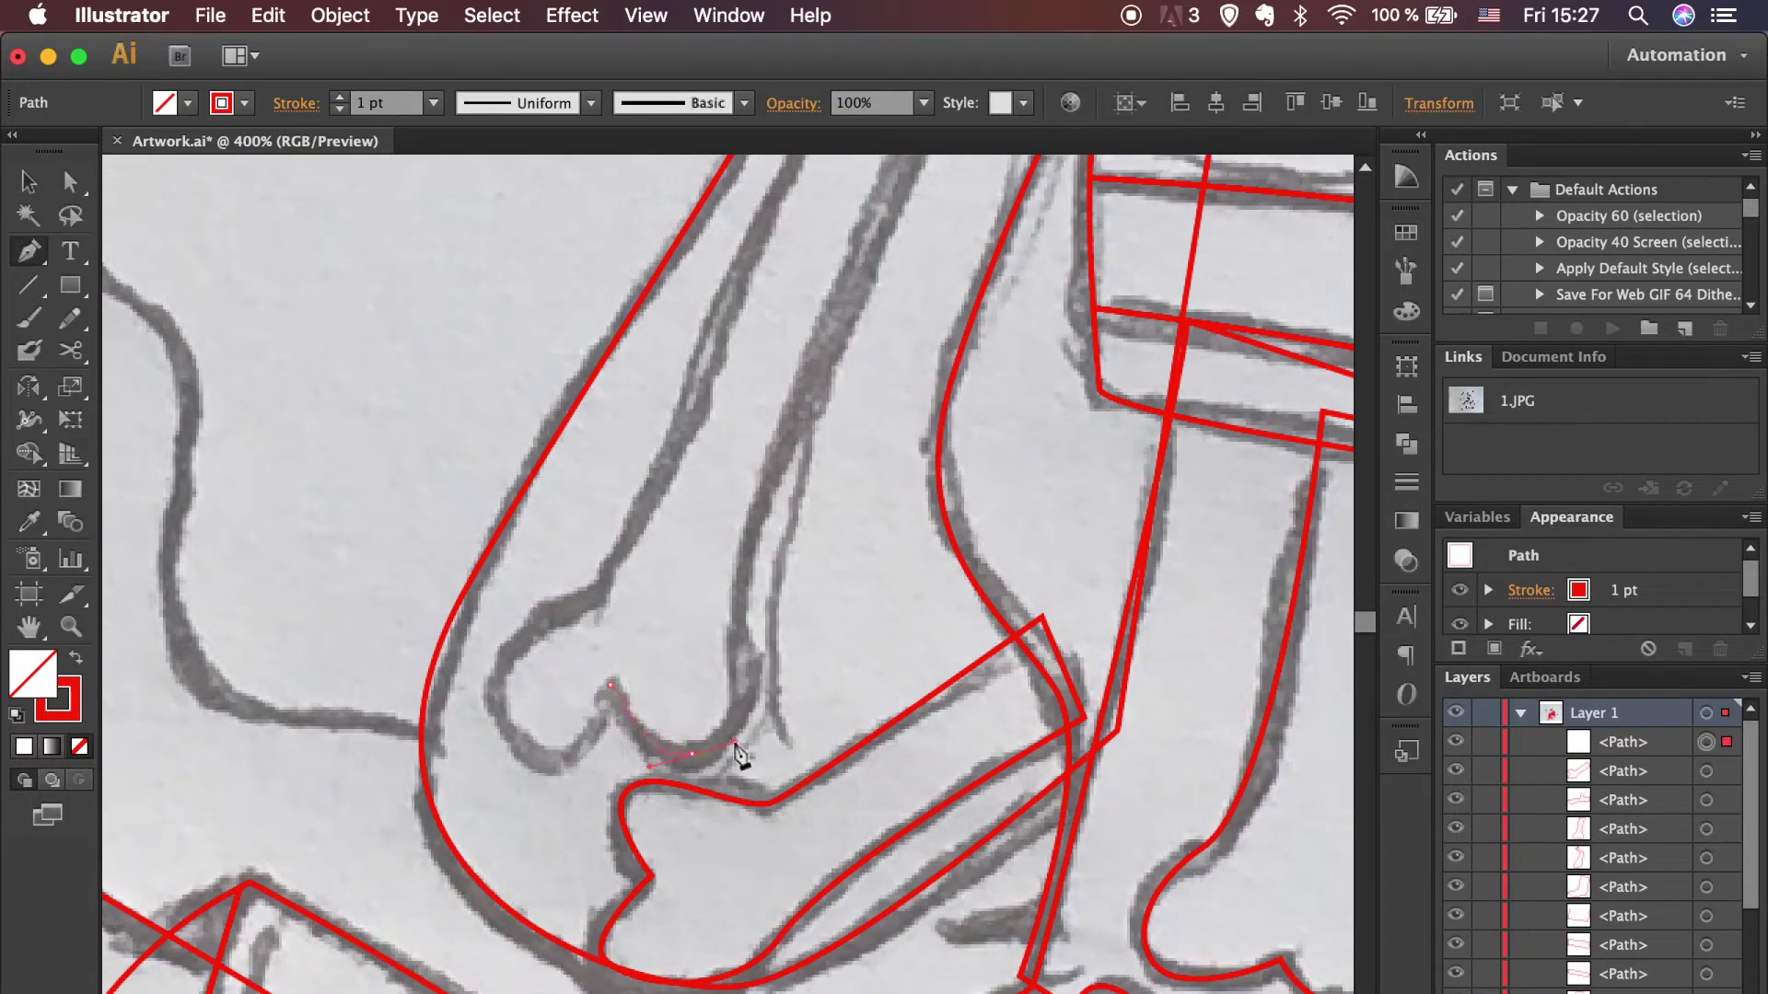
drag(741, 692, 750, 537)
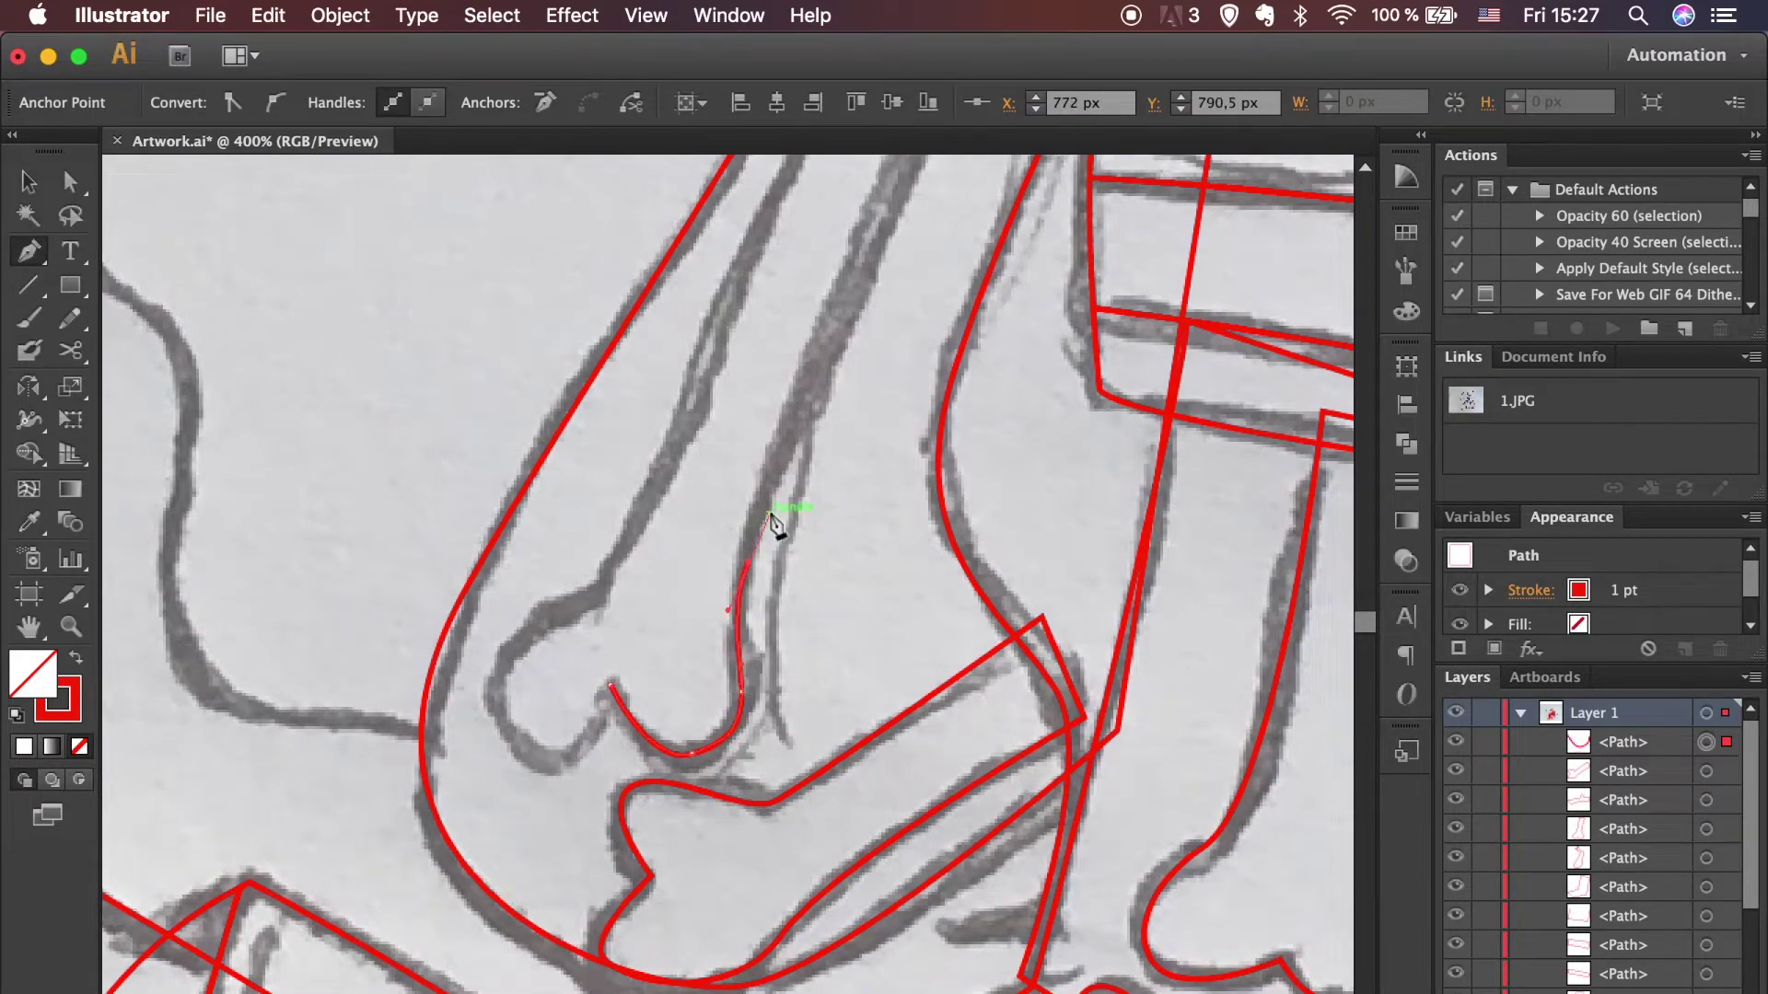
scroll(772, 522, up, 3)
scroll(771, 521, down, 1)
scroll(746, 589, up, 2)
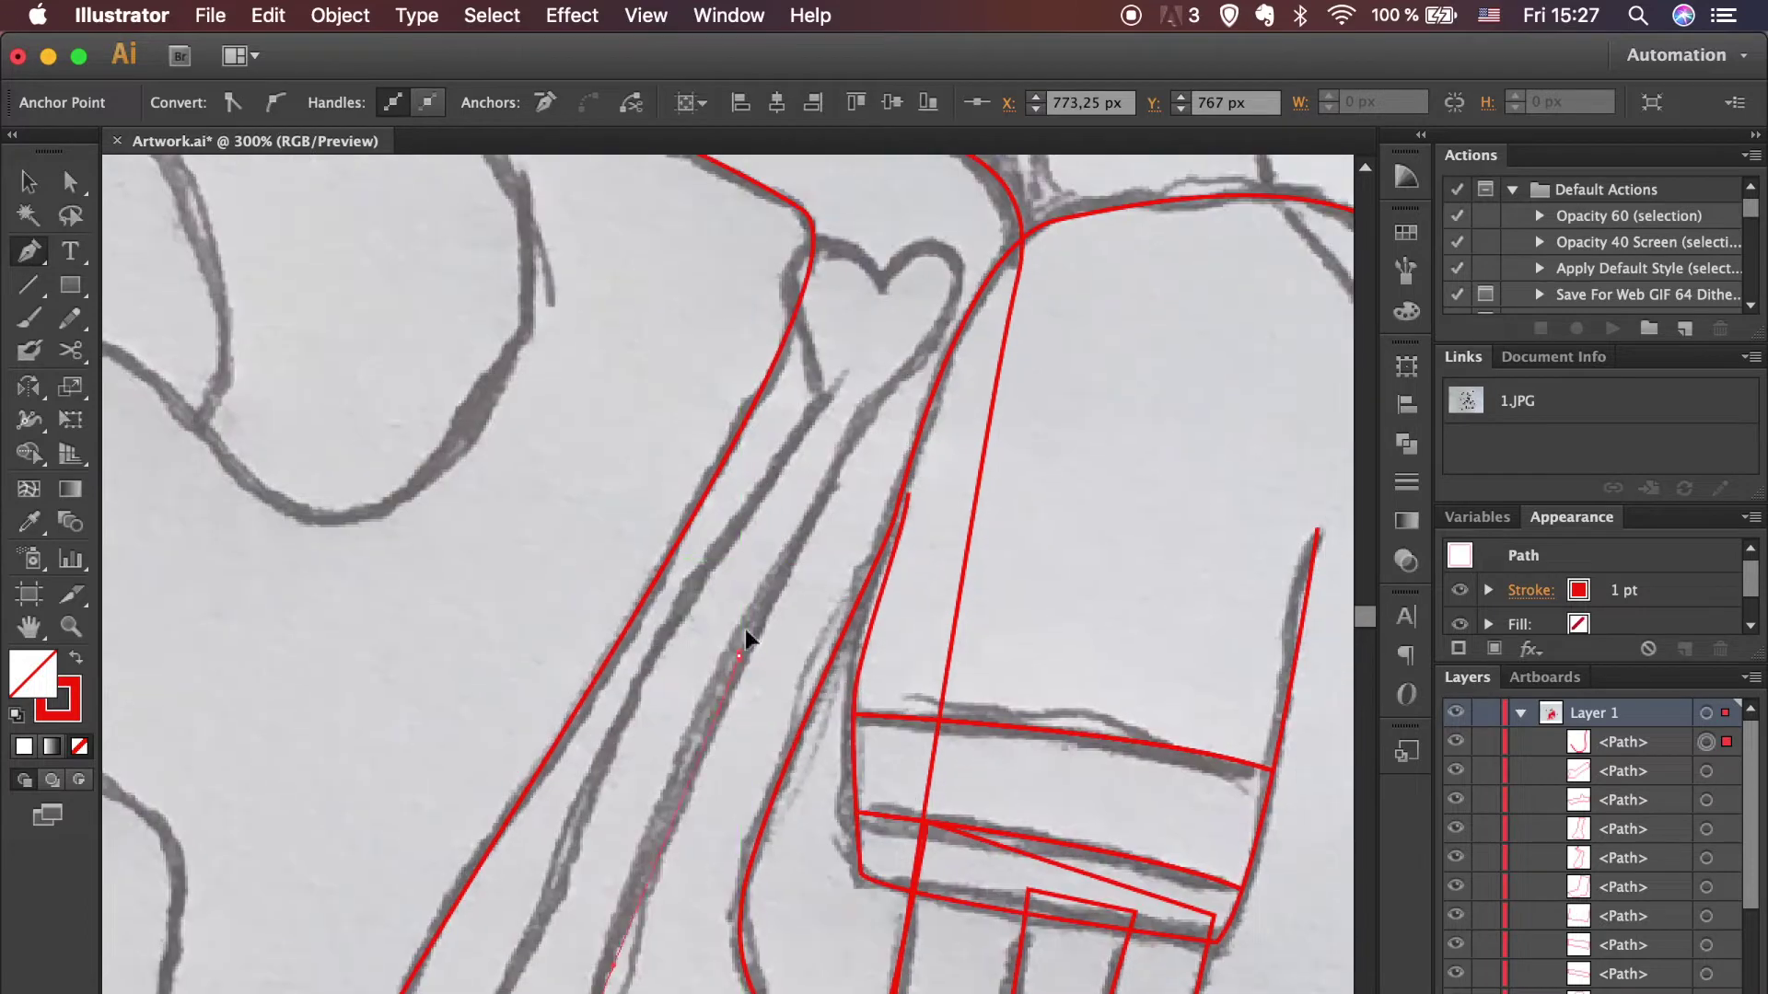
drag(893, 377, 951, 262)
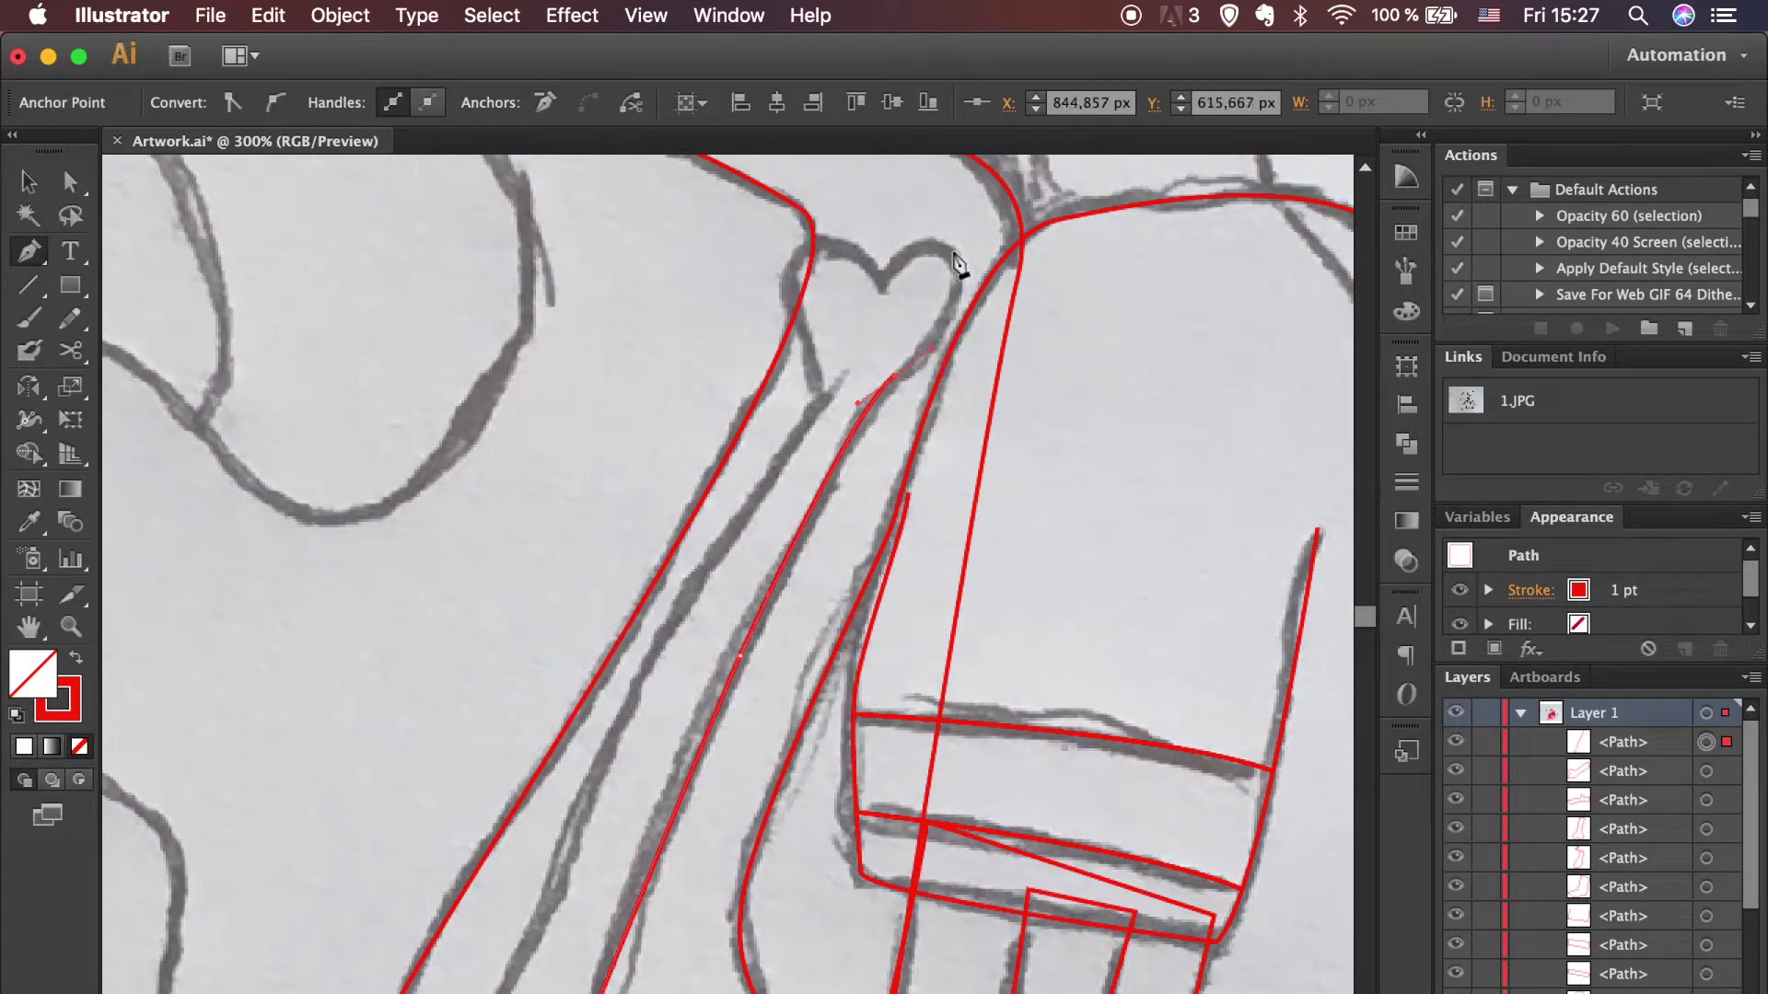
click(883, 283)
Step: Curve the outline around the heart-shaped top and back down the bone's other side
drag(814, 263, 779, 267)
drag(803, 343, 810, 359)
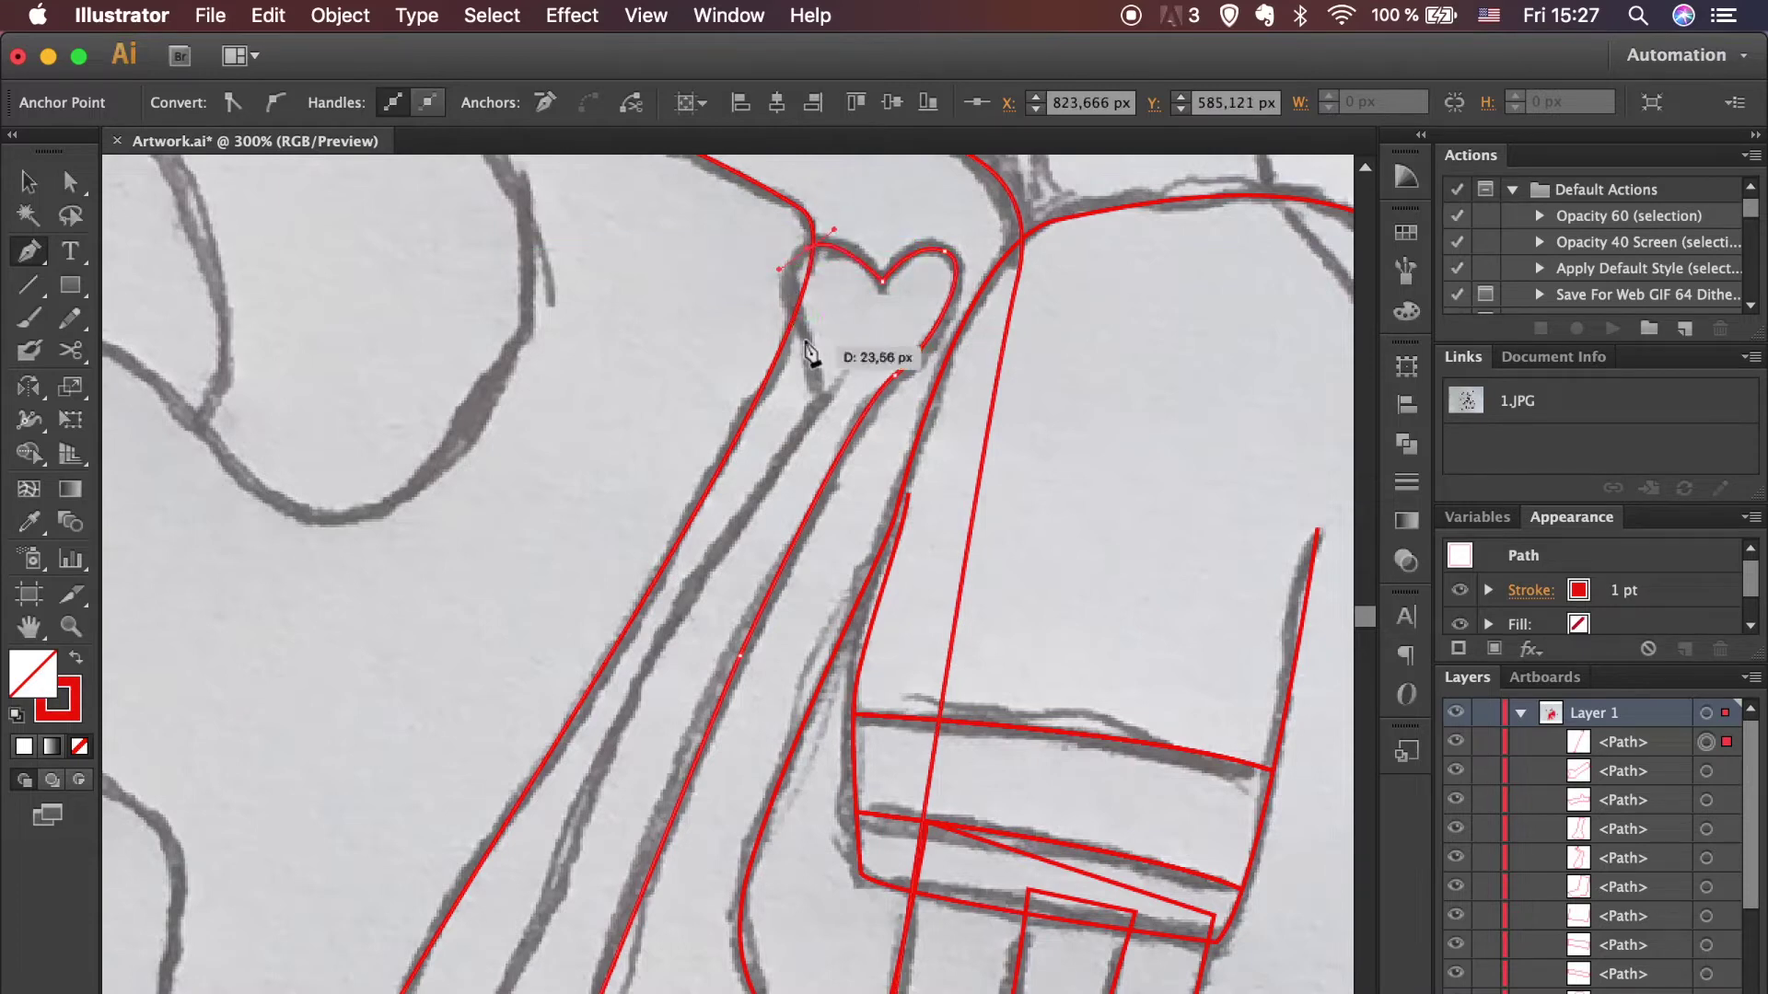
click(803, 408)
scroll(797, 462, down, 5)
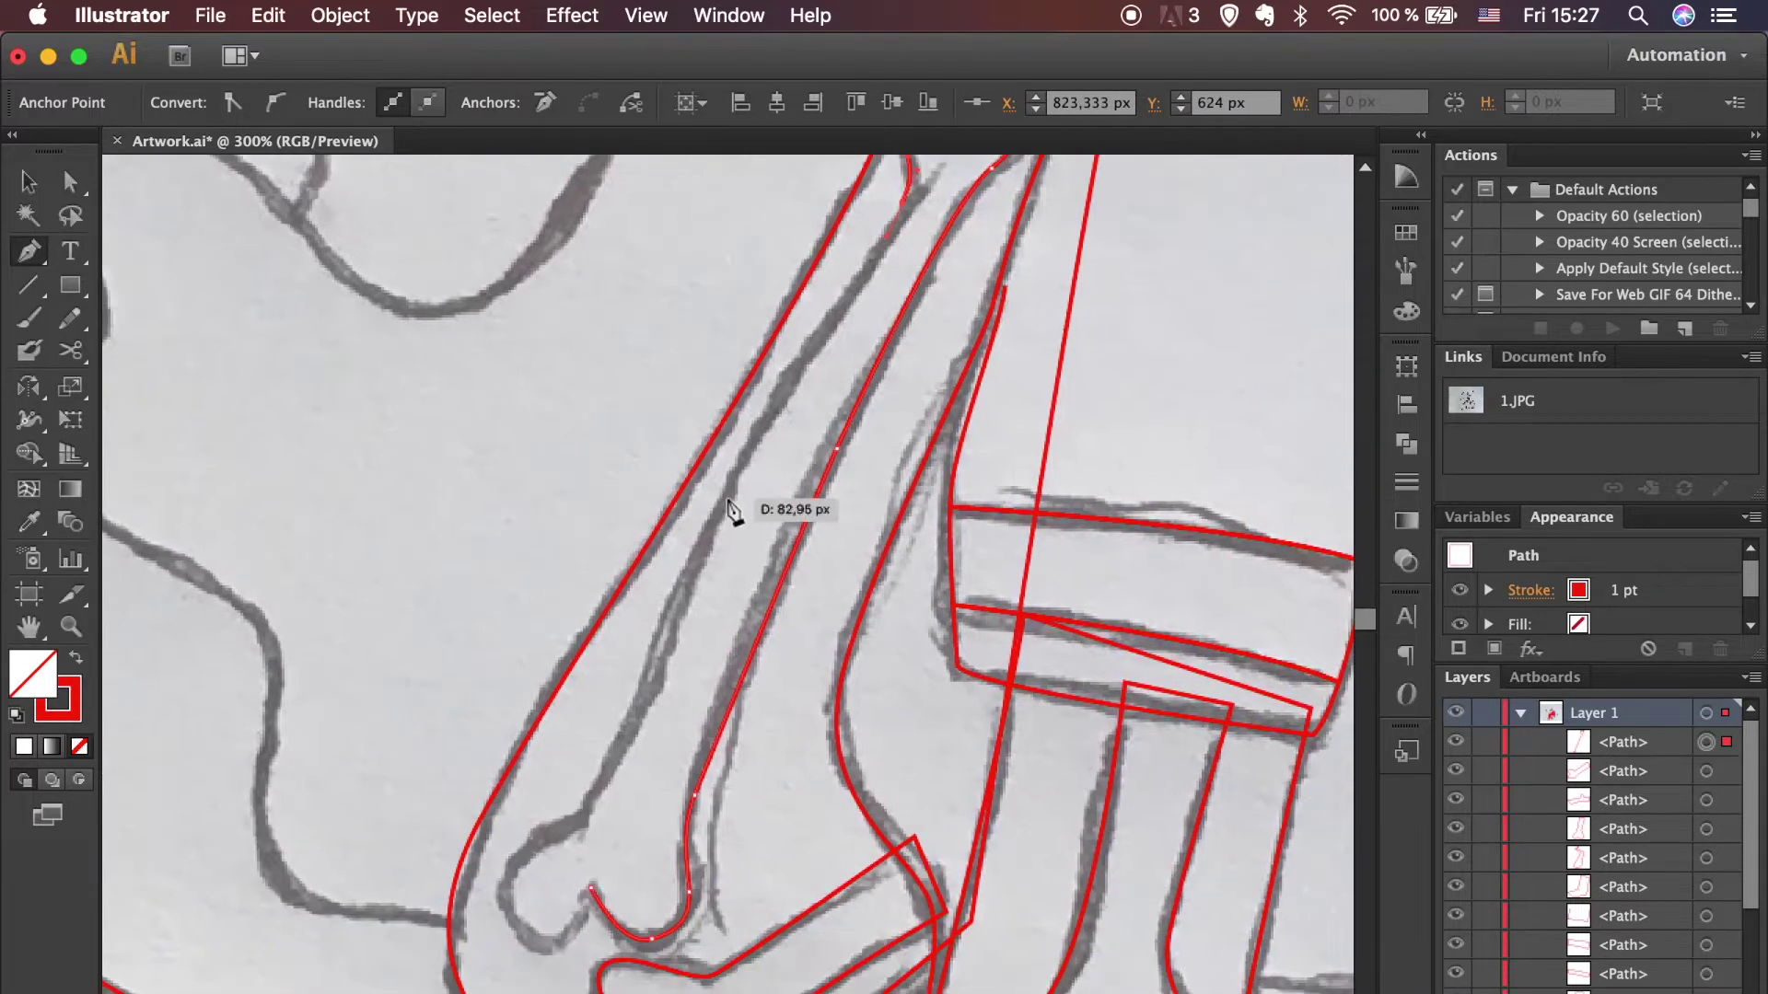
click(689, 575)
drag(583, 833, 540, 831)
scroll(539, 831, down, 8)
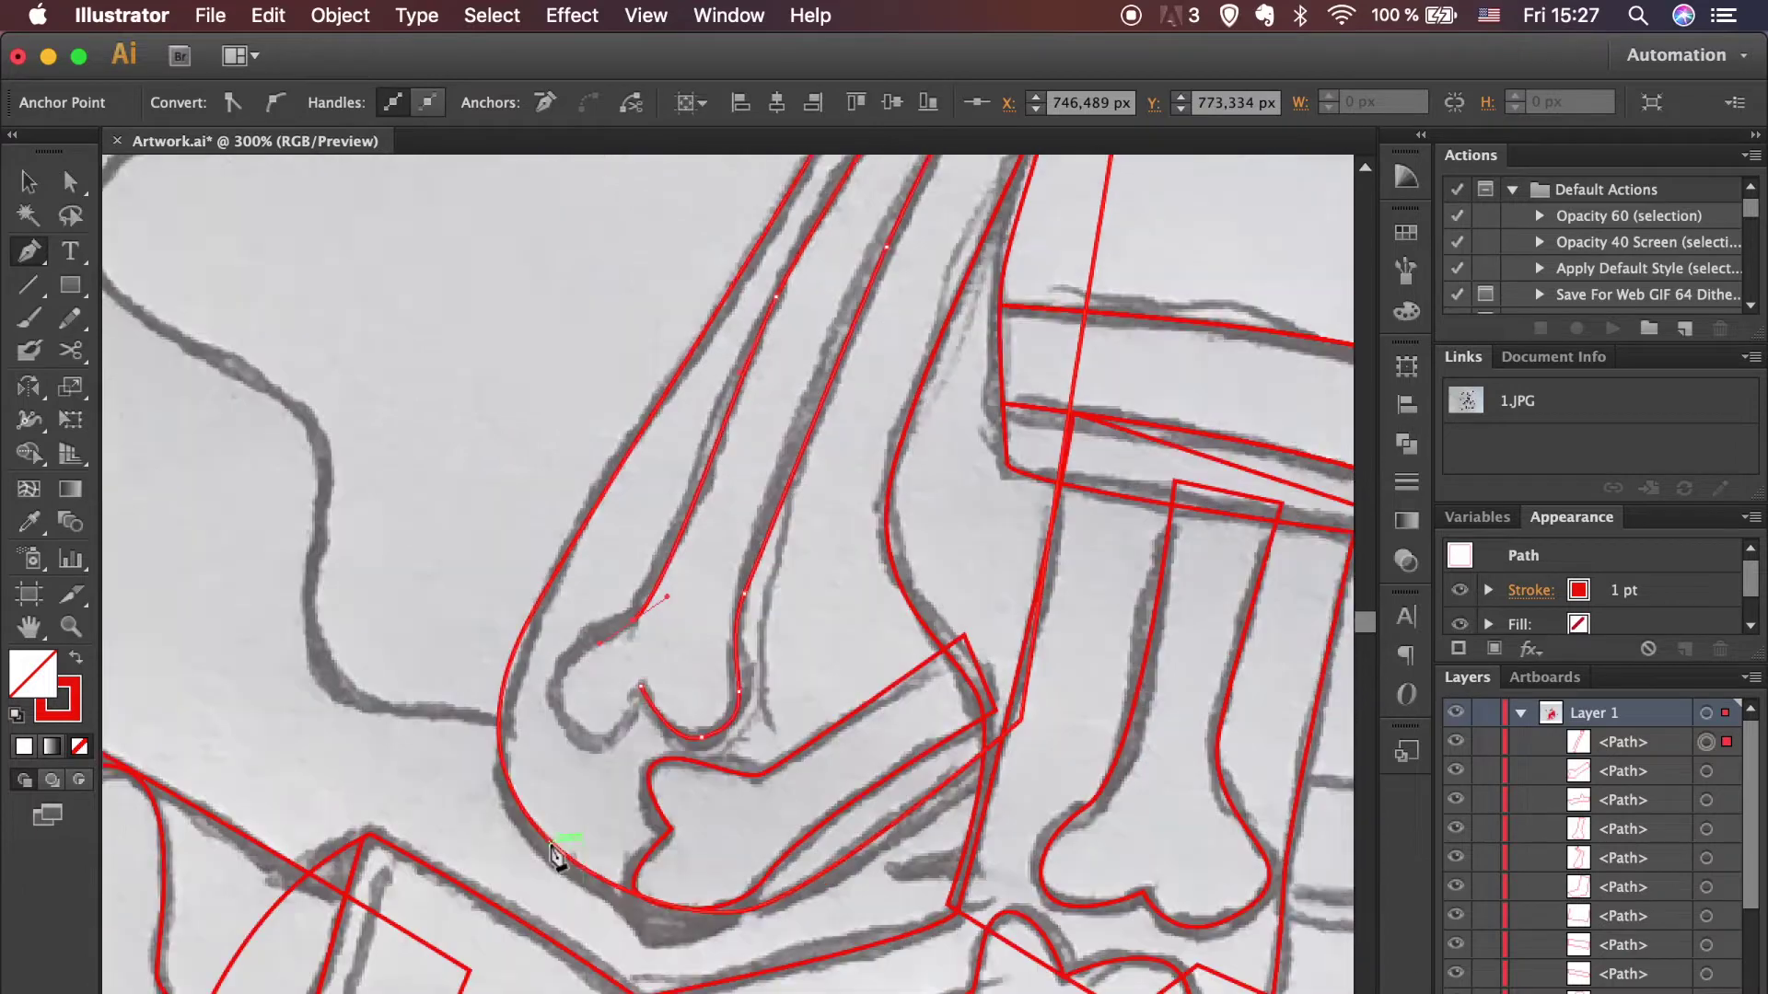
drag(633, 556, 665, 589)
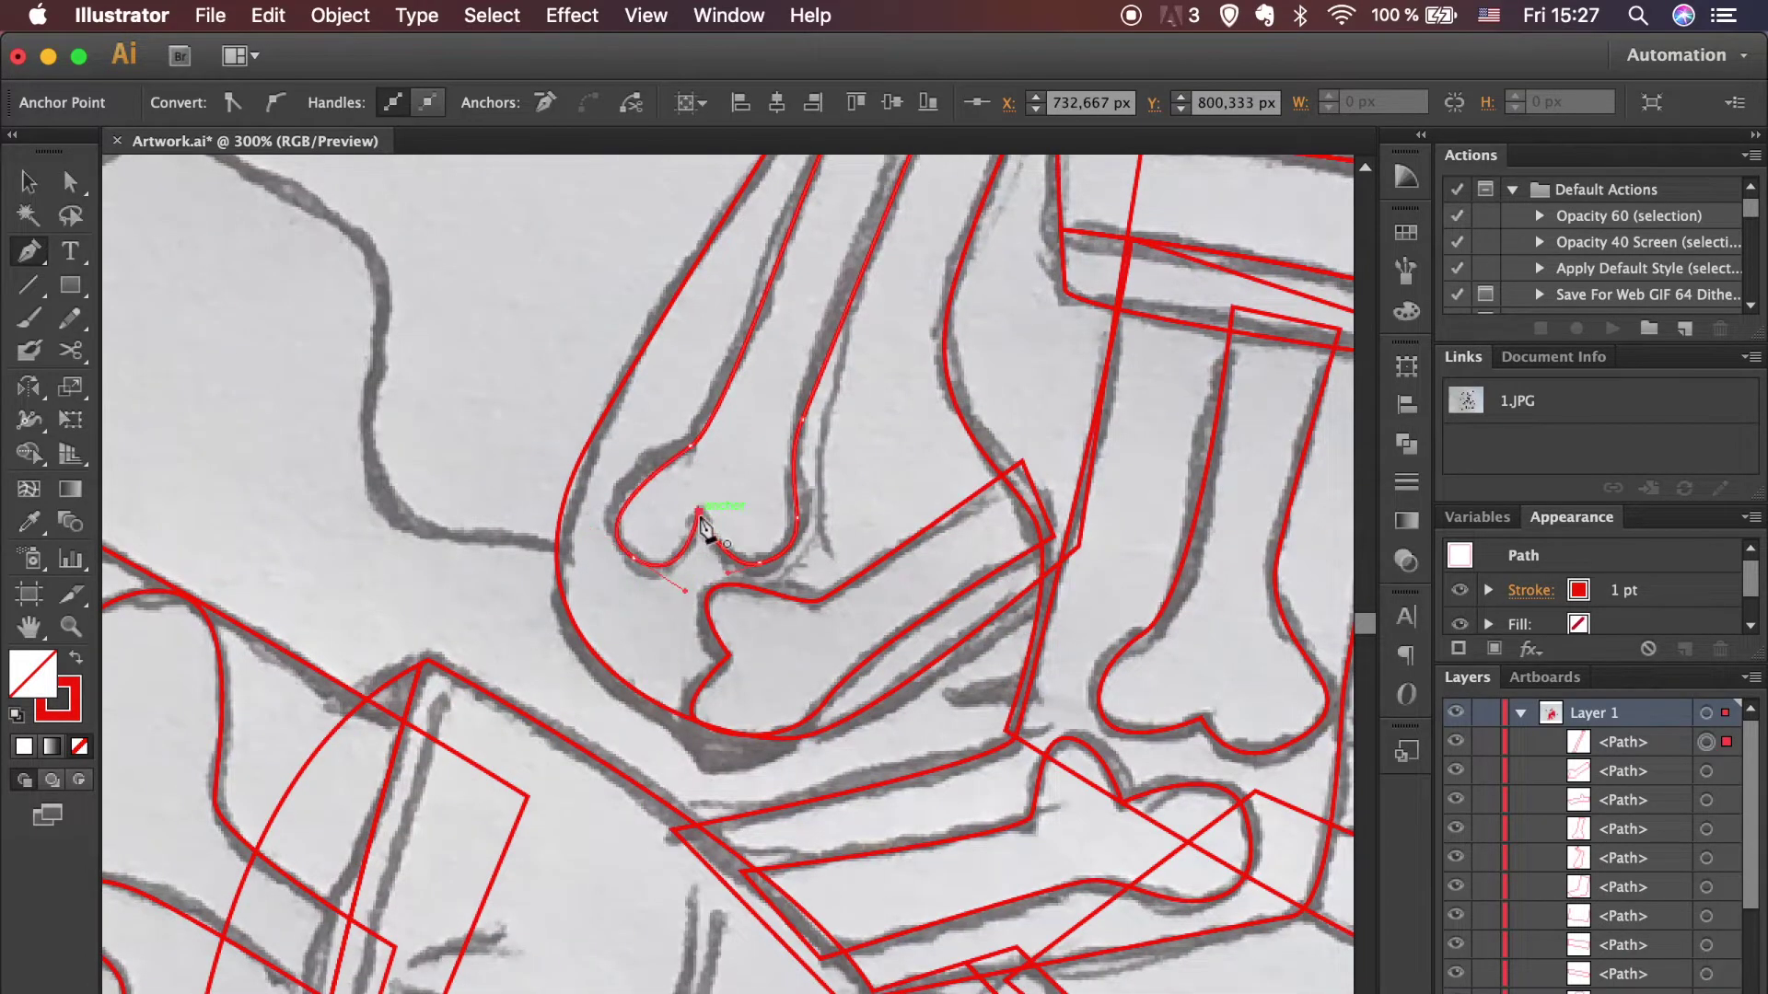
Step: Finish the bone outline, reframe on the face, and start a new path at its top
key(v)
click(632, 659)
key(ctrl+minus)
key(ctrl+minus)
key(ctrl+minus)
scroll(632, 659, up, 3)
key(ctrl+plus)
key(ctrl+plus)
key(ctrl+plus)
key(p)
click(564, 237)
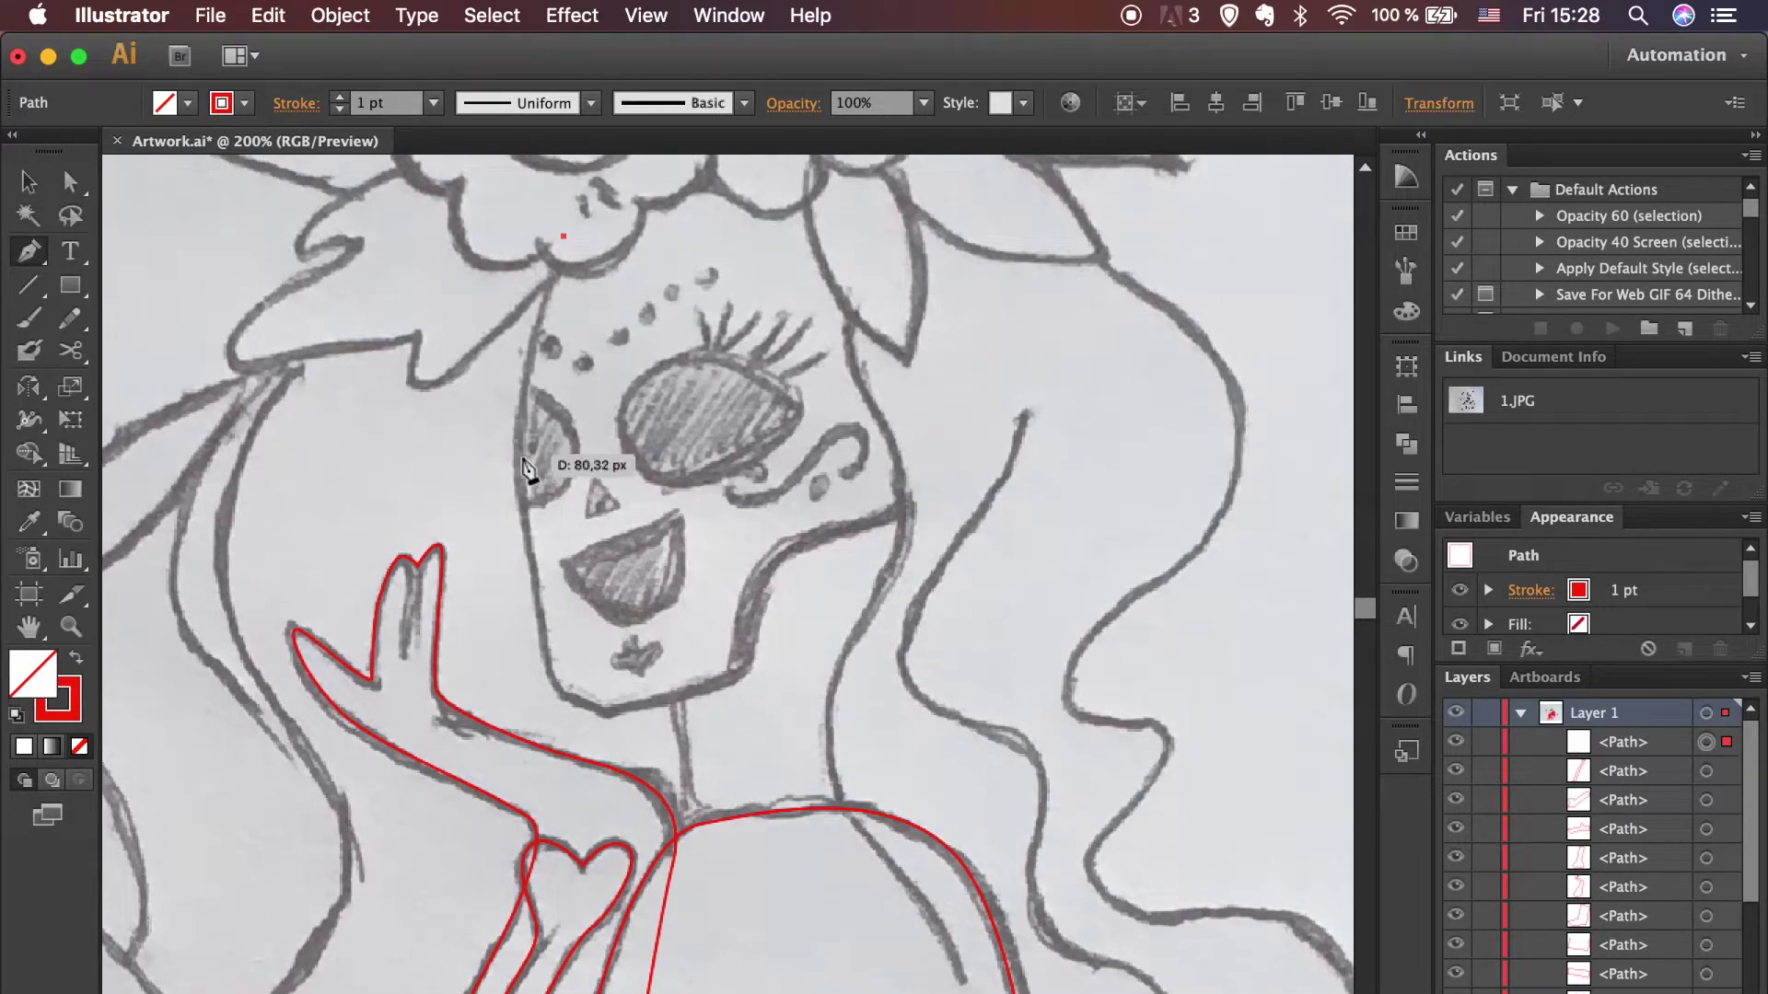
Step: Pen-trace a closed red outline around the face and neck, up to the flower crown
mouse_move(524, 520)
mouse_down()
mouse_move(606, 722)
mouse_move(697, 864)
mouse_move(866, 852)
mouse_up()
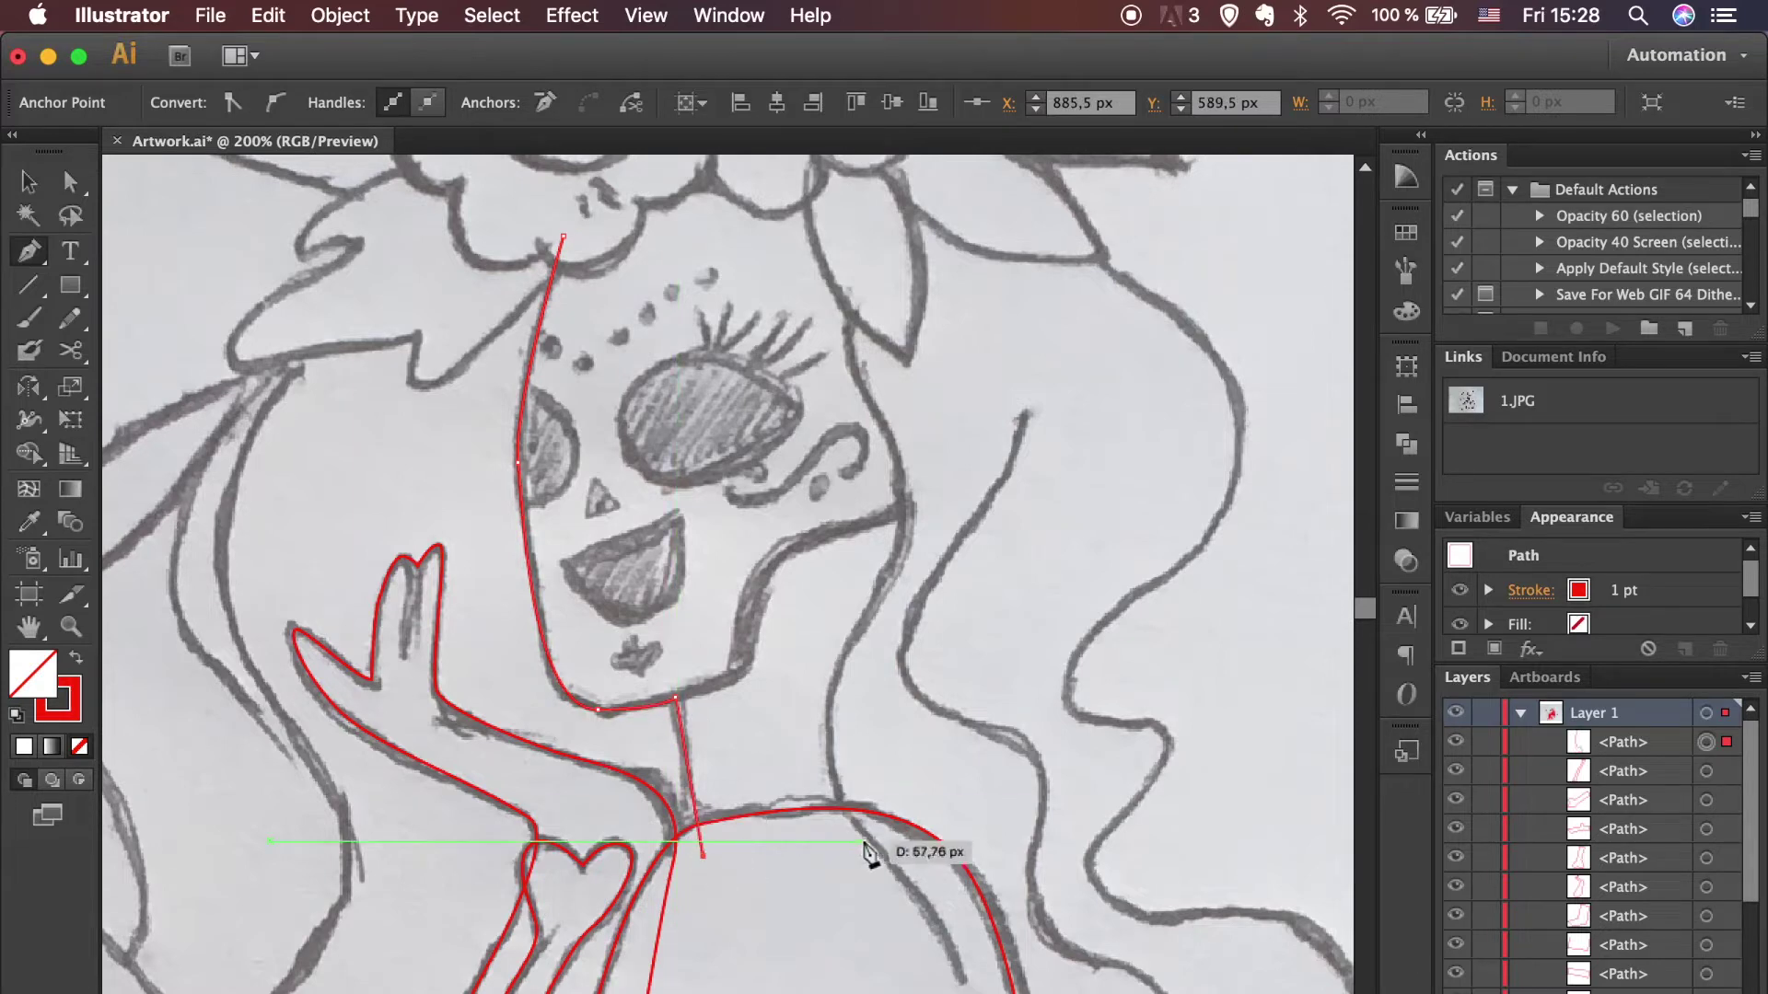
drag(831, 682, 841, 697)
drag(851, 624, 857, 619)
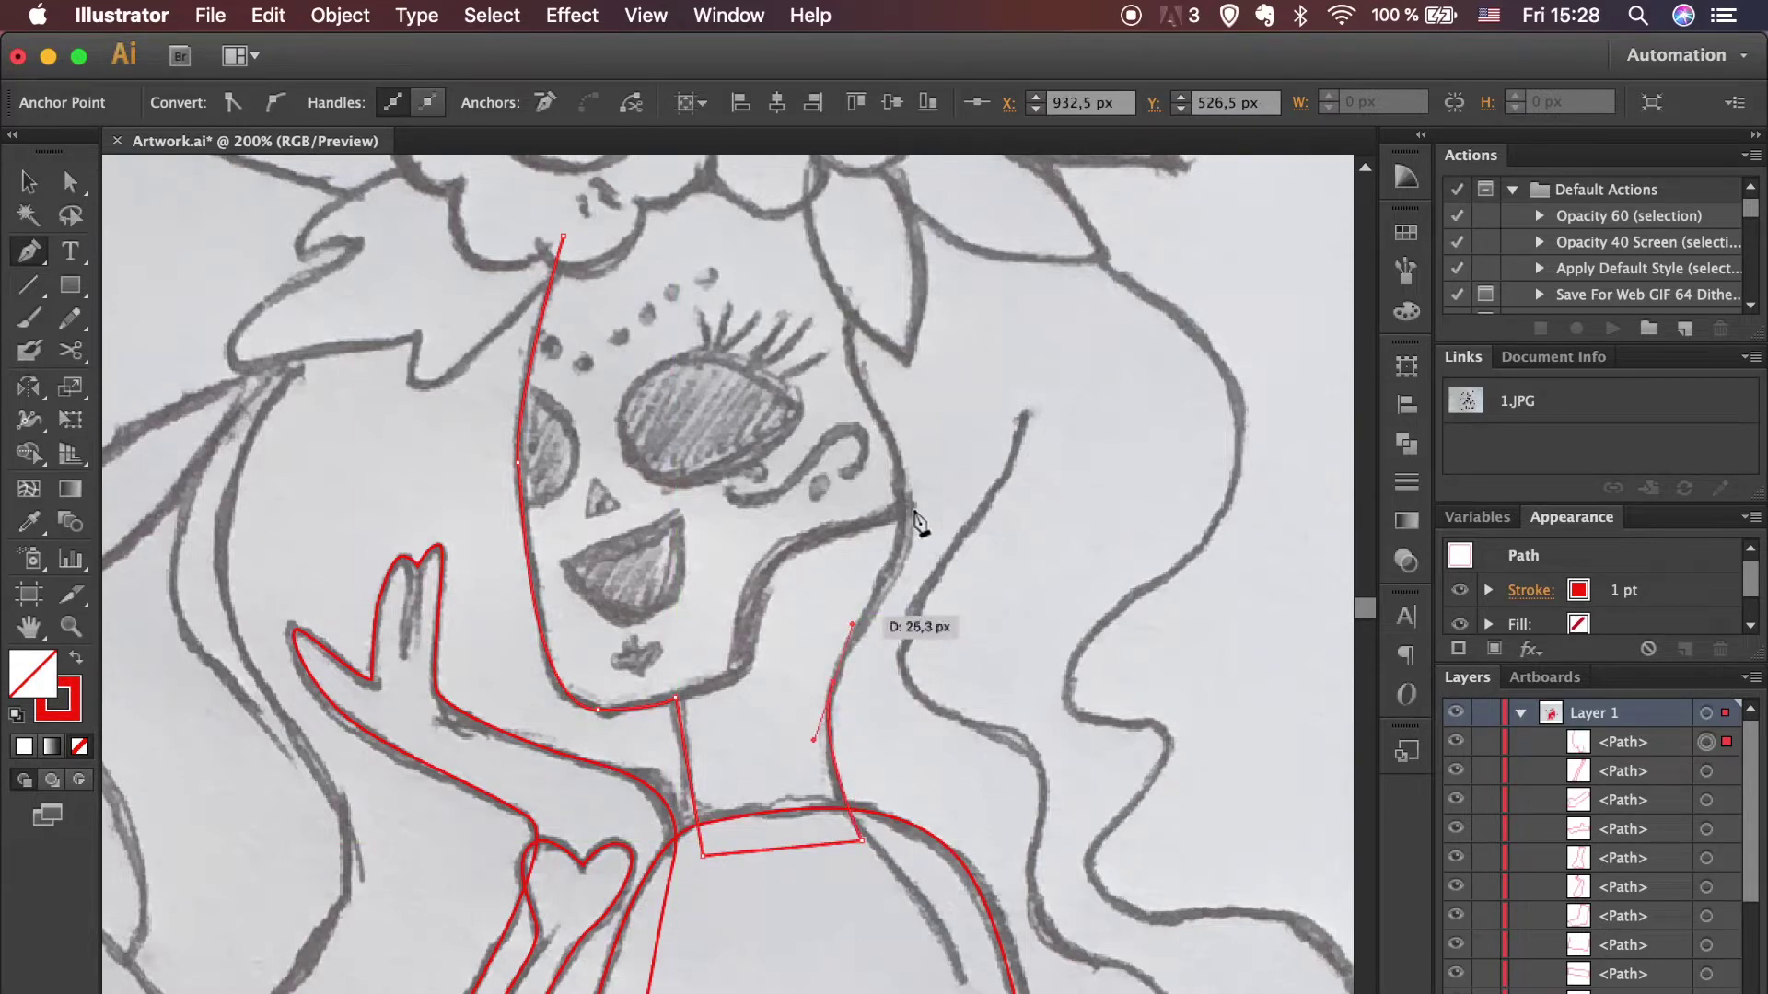
drag(902, 488, 890, 439)
drag(857, 276, 887, 213)
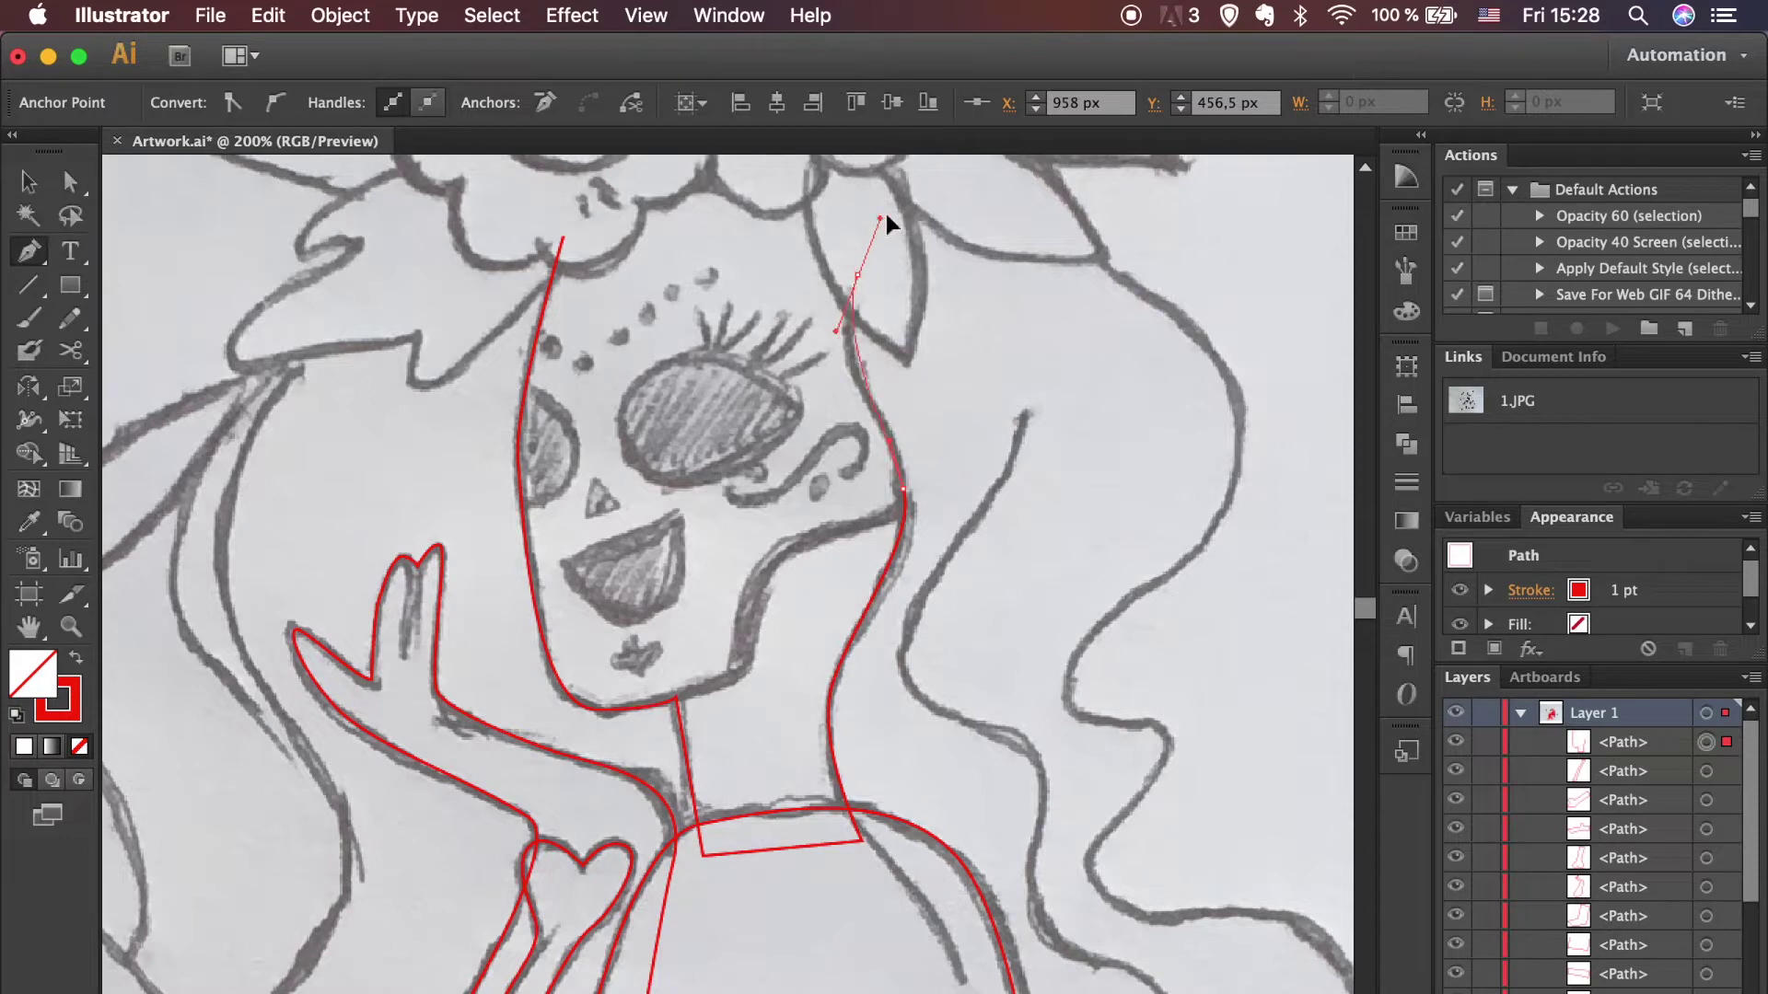
scroll(886, 213, up, 2)
scroll(891, 226, up, 2)
click(873, 214)
click(596, 357)
Step: Draw a separate jaw line from the face's right edge curving down to the chin
key(v)
scroll(1062, 637, down, 1)
click(1062, 637)
key(p)
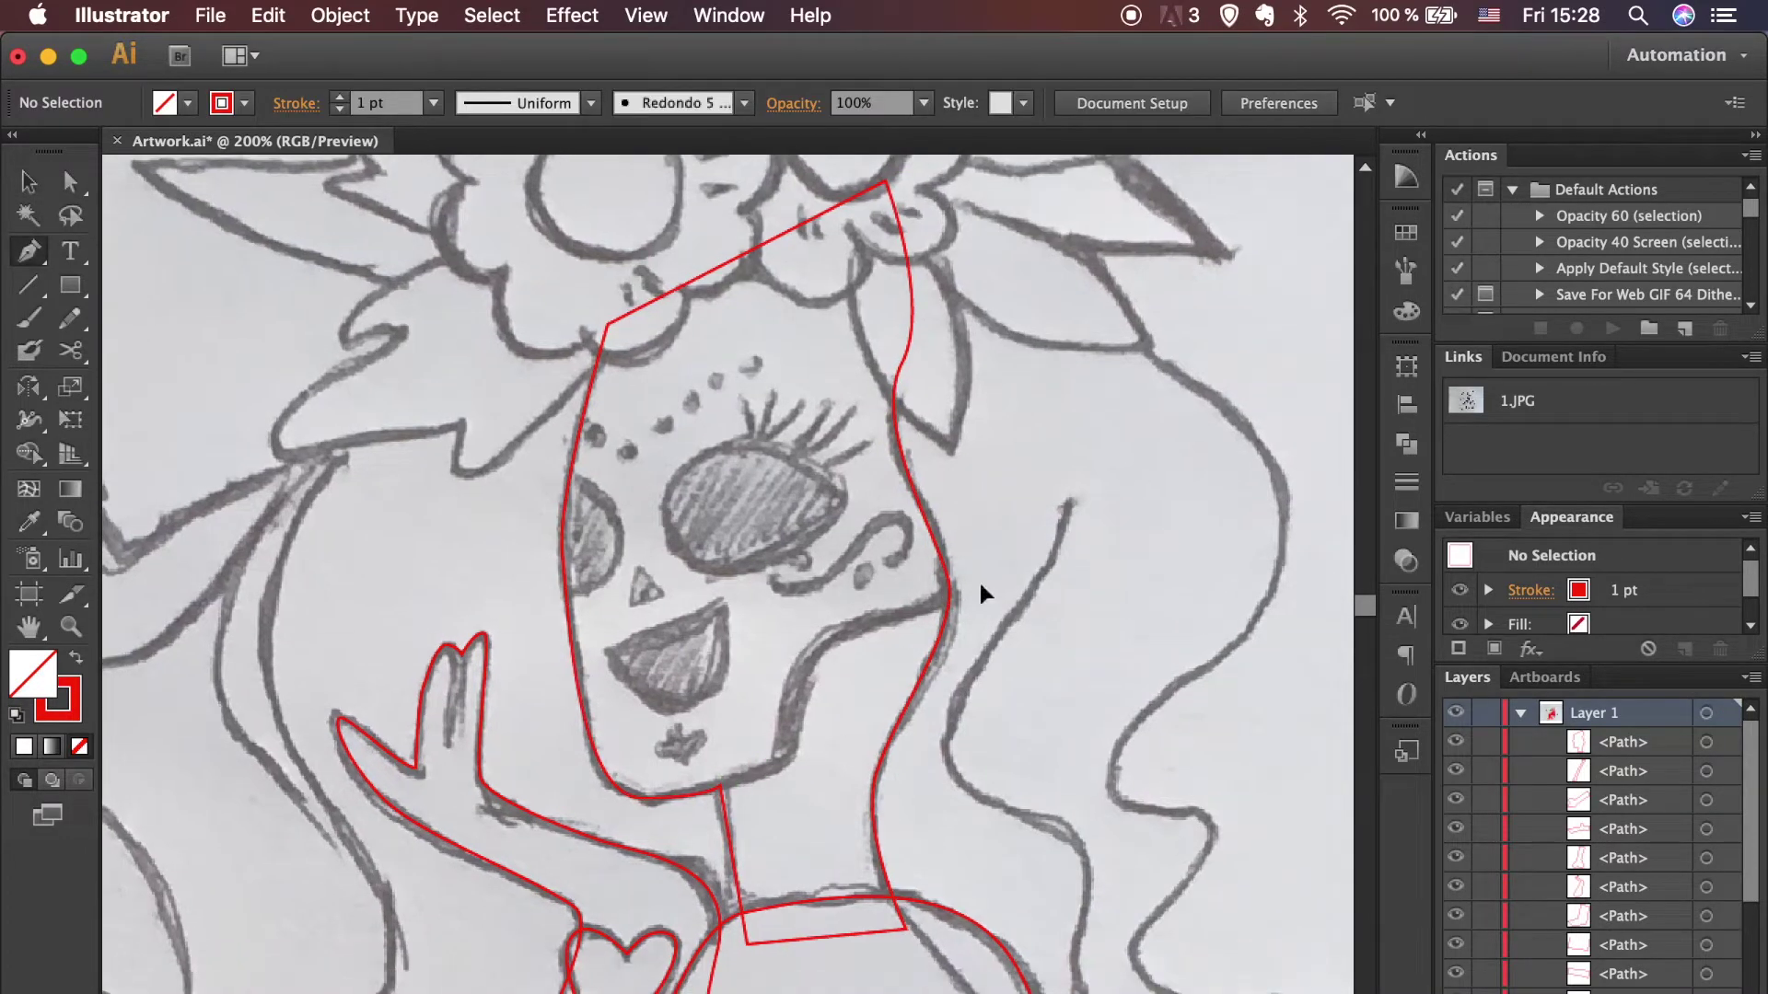
click(980, 583)
drag(810, 665, 792, 716)
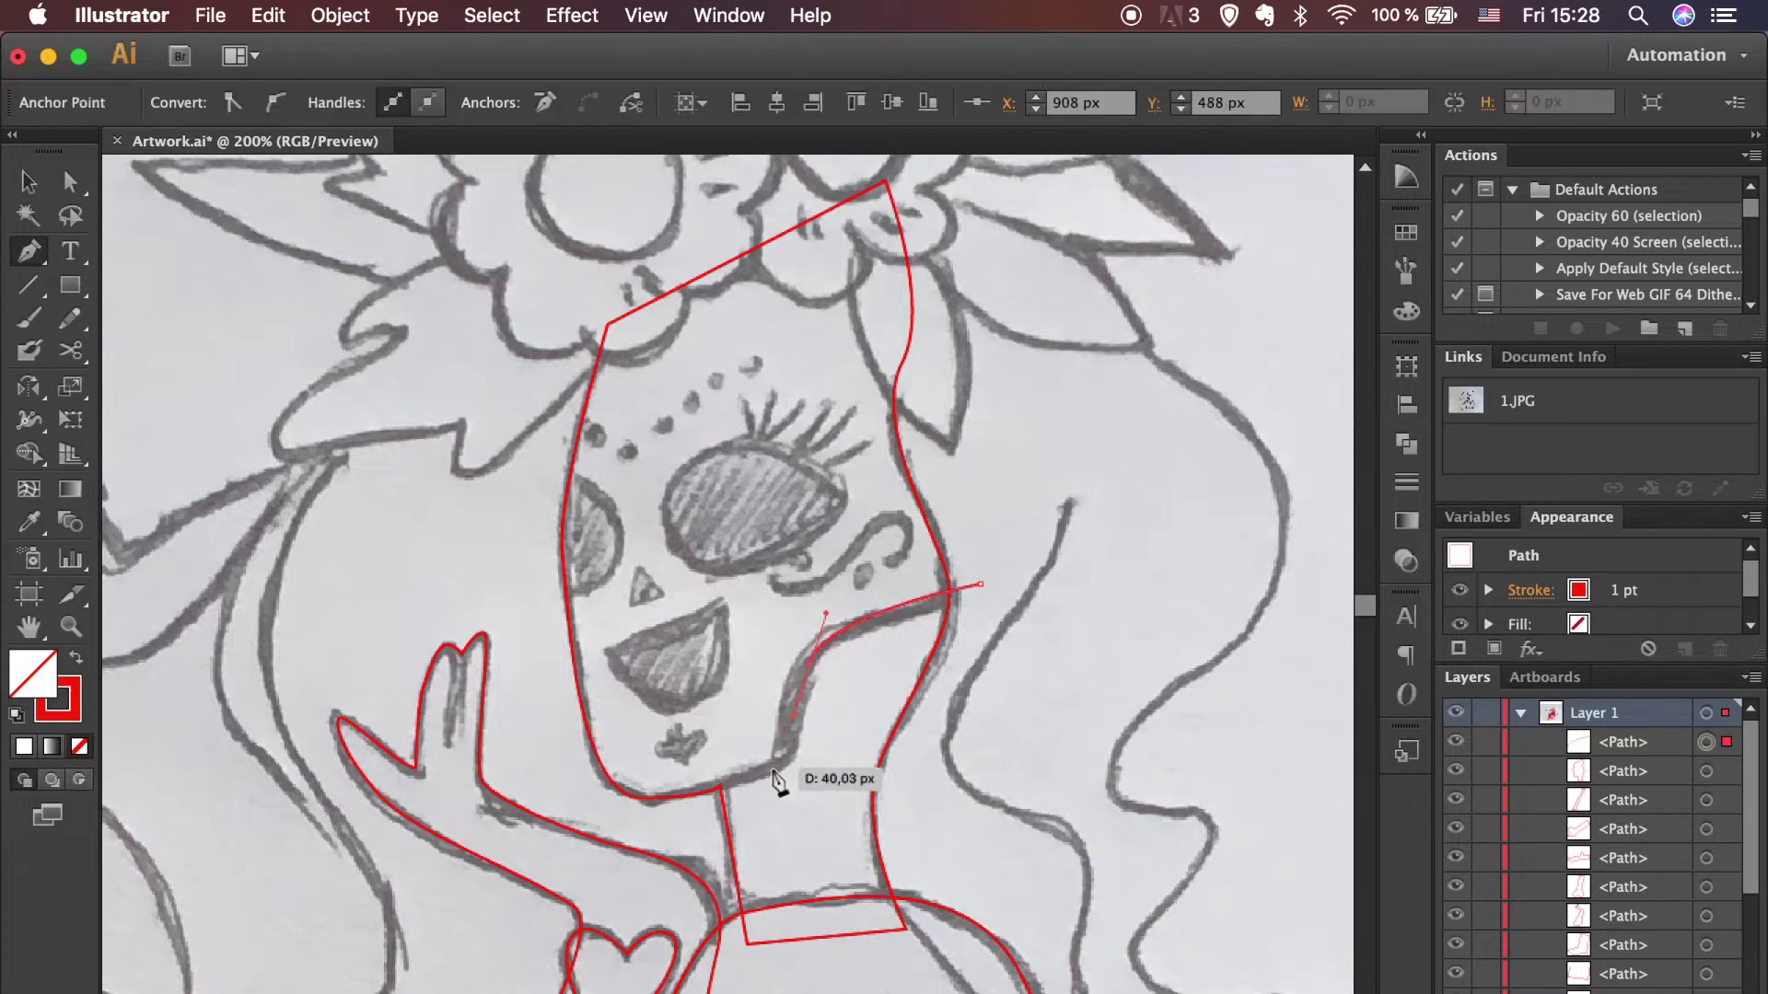
scroll(736, 776, up, 1)
scroll(736, 775, up, 1)
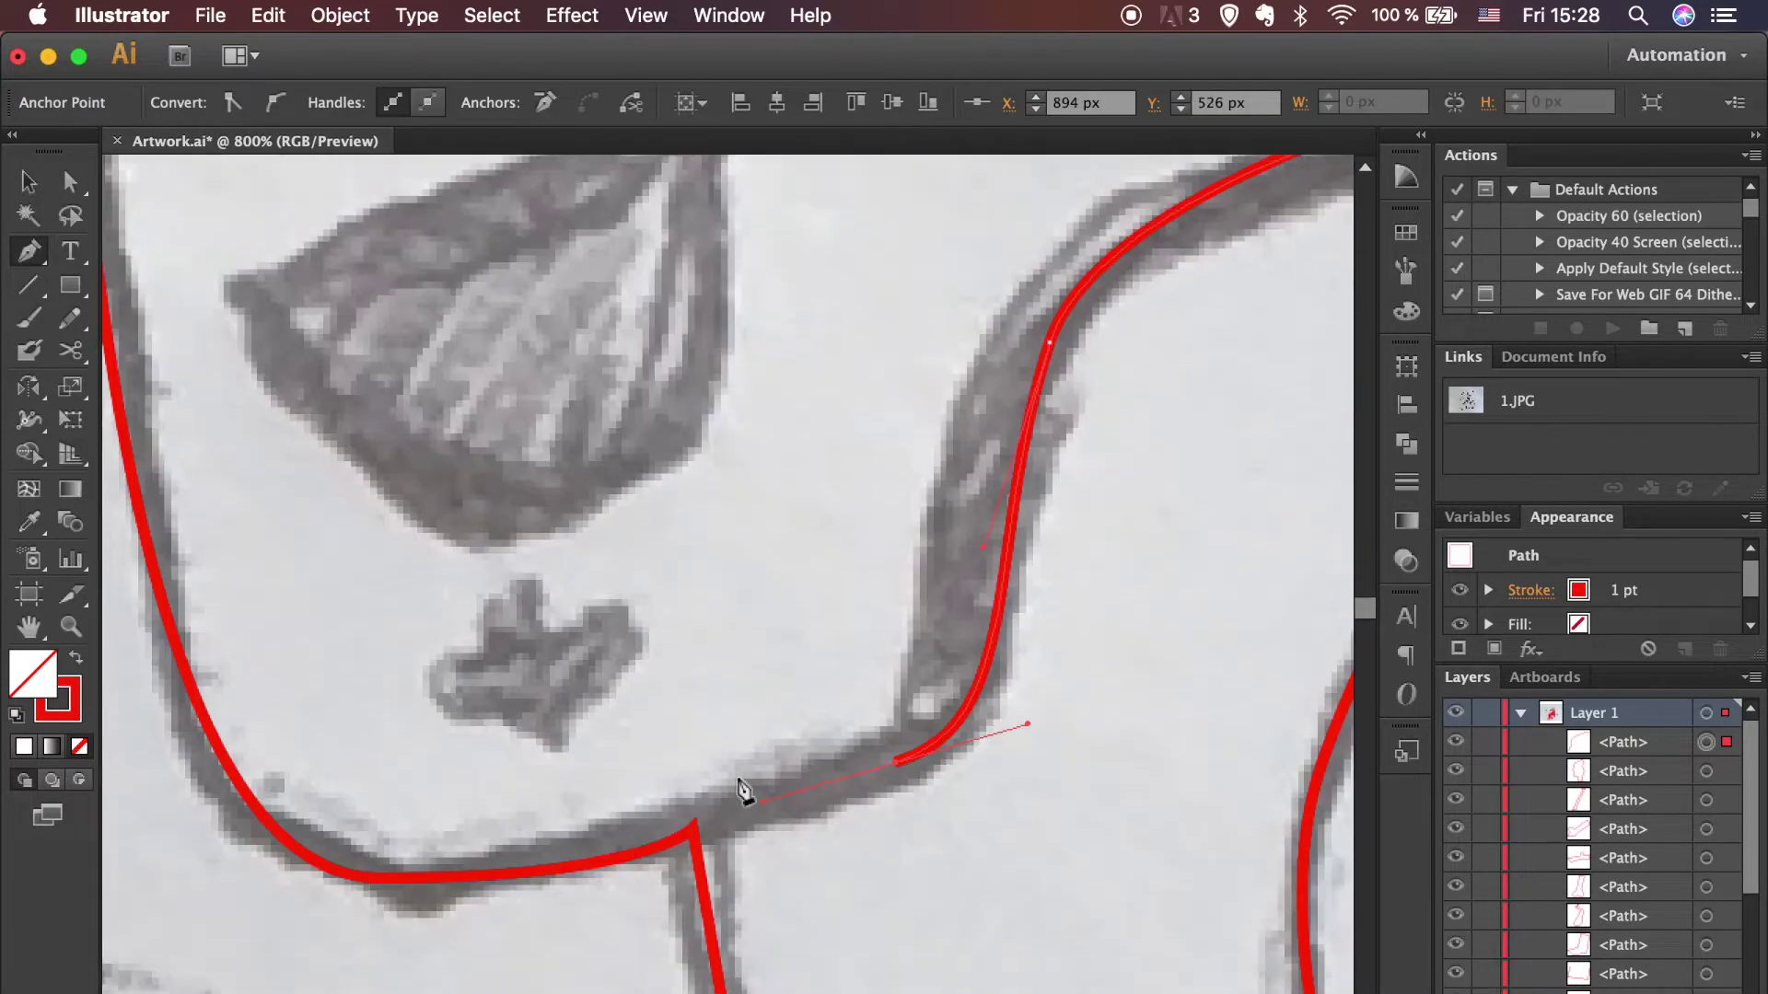
click(652, 873)
Step: With Direct Selection, snap the jaw line's end point onto the face outline
key(a)
drag(652, 874, 643, 883)
scroll(640, 889, up, 1)
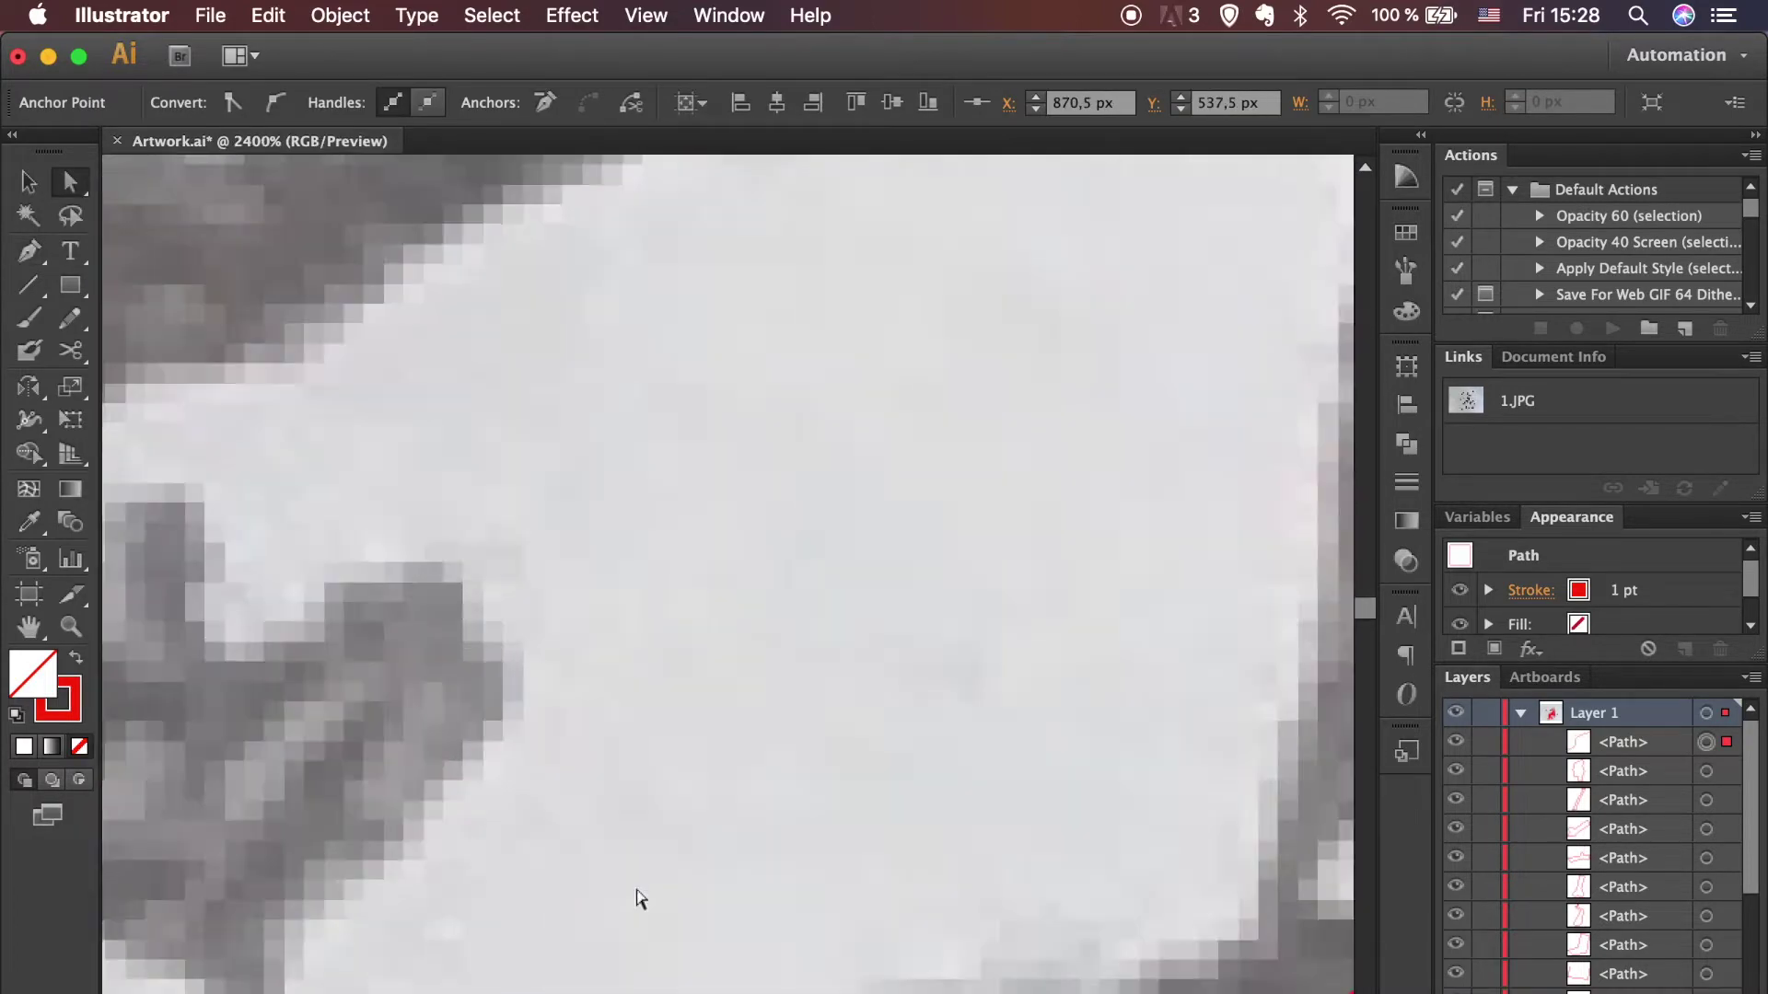
scroll(635, 900, up, 1)
drag(711, 632, 728, 683)
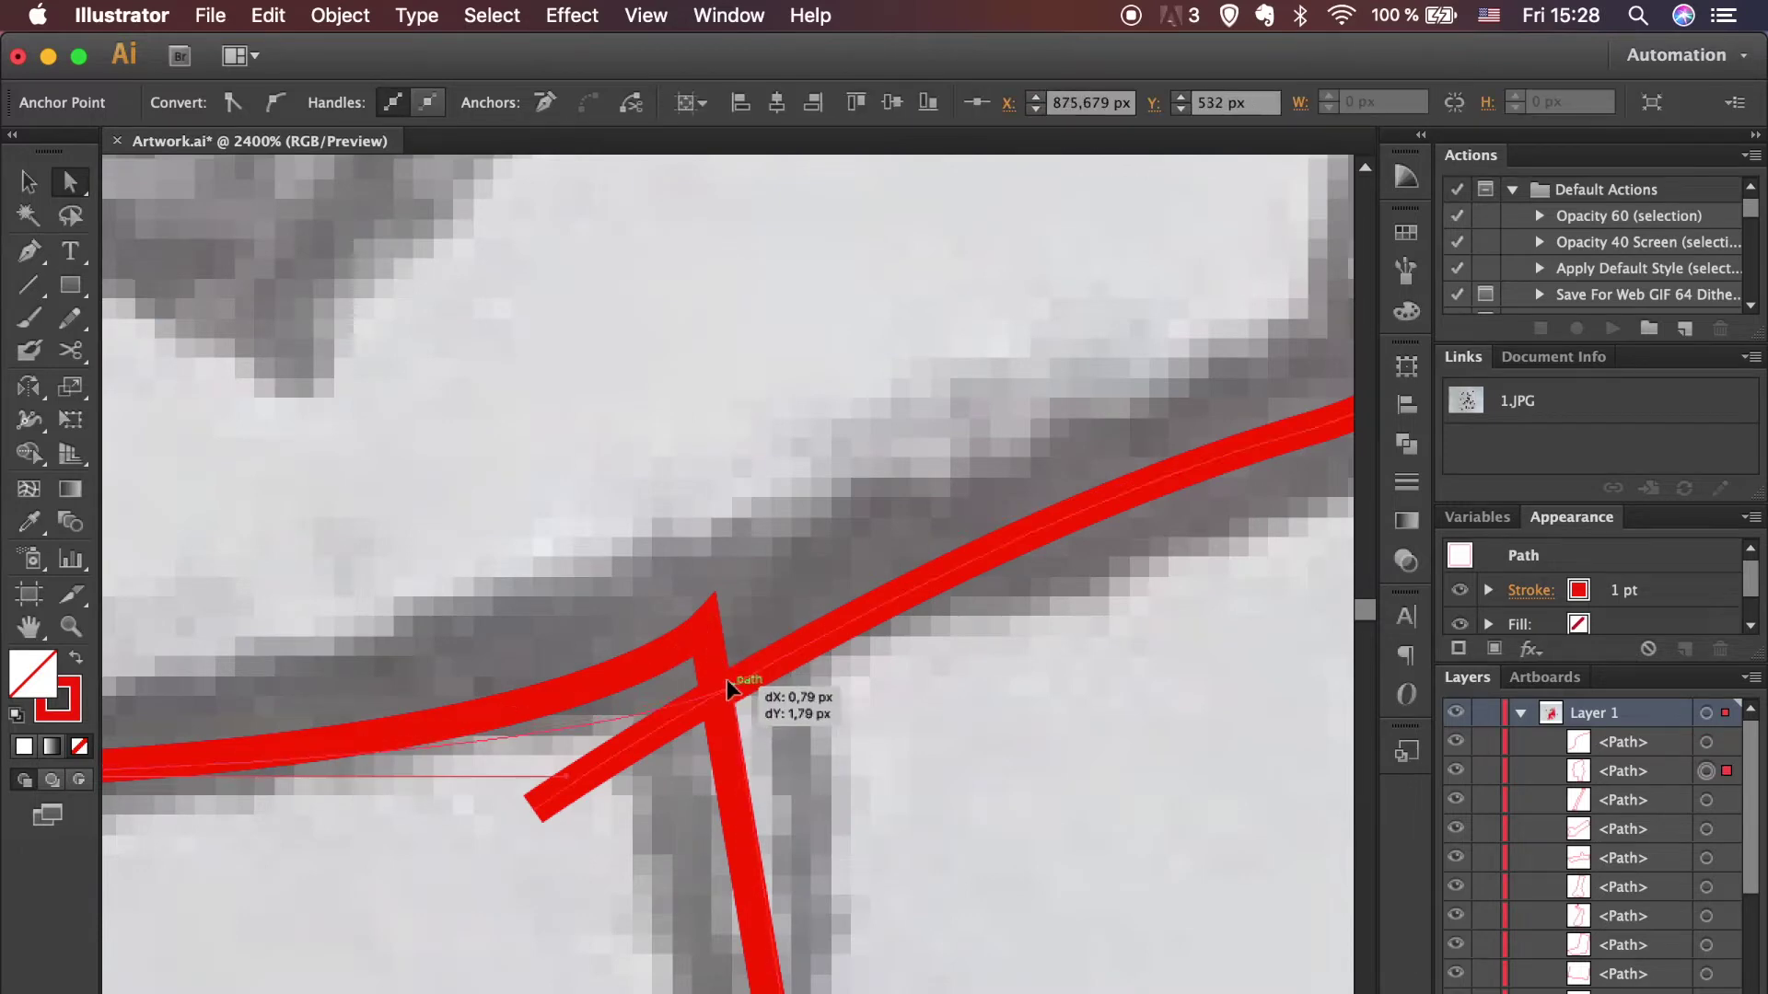
click(886, 781)
scroll(902, 768, down, 3)
scroll(903, 768, down, 1)
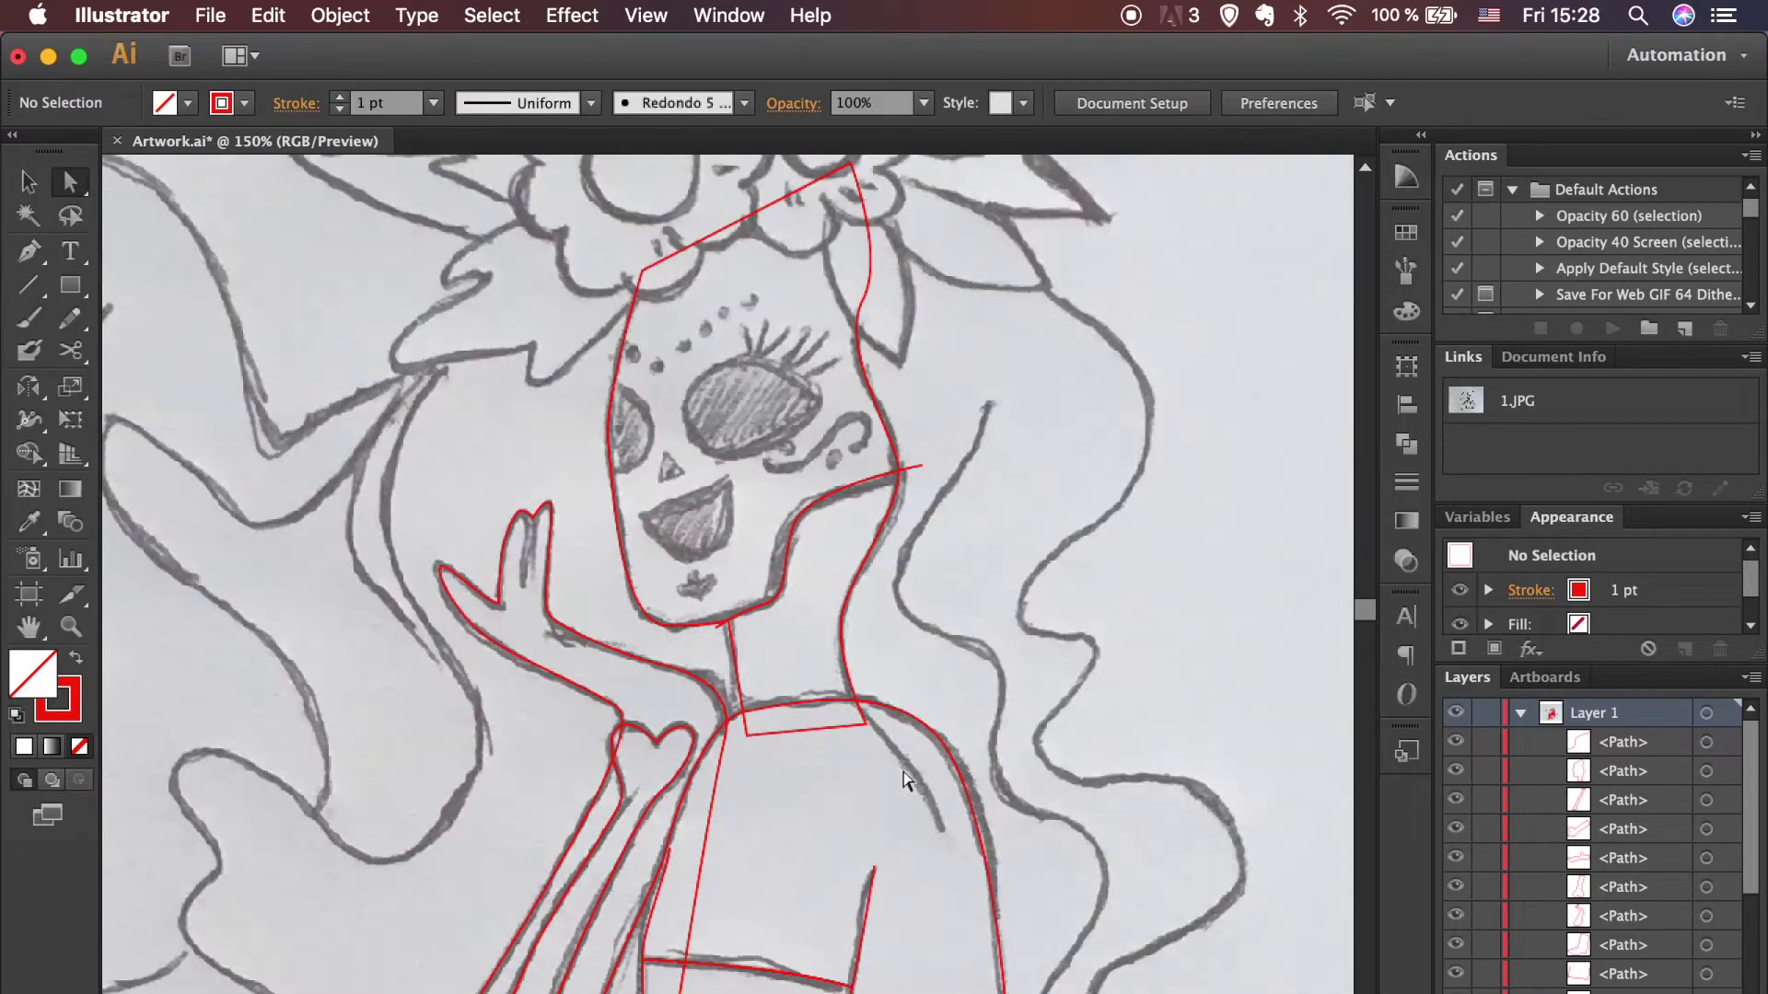
Step: Select the face outline and jaw line together and group them with Cmd+G
key(v)
drag(876, 548, 827, 494)
key(super+g)
key(super+minus)
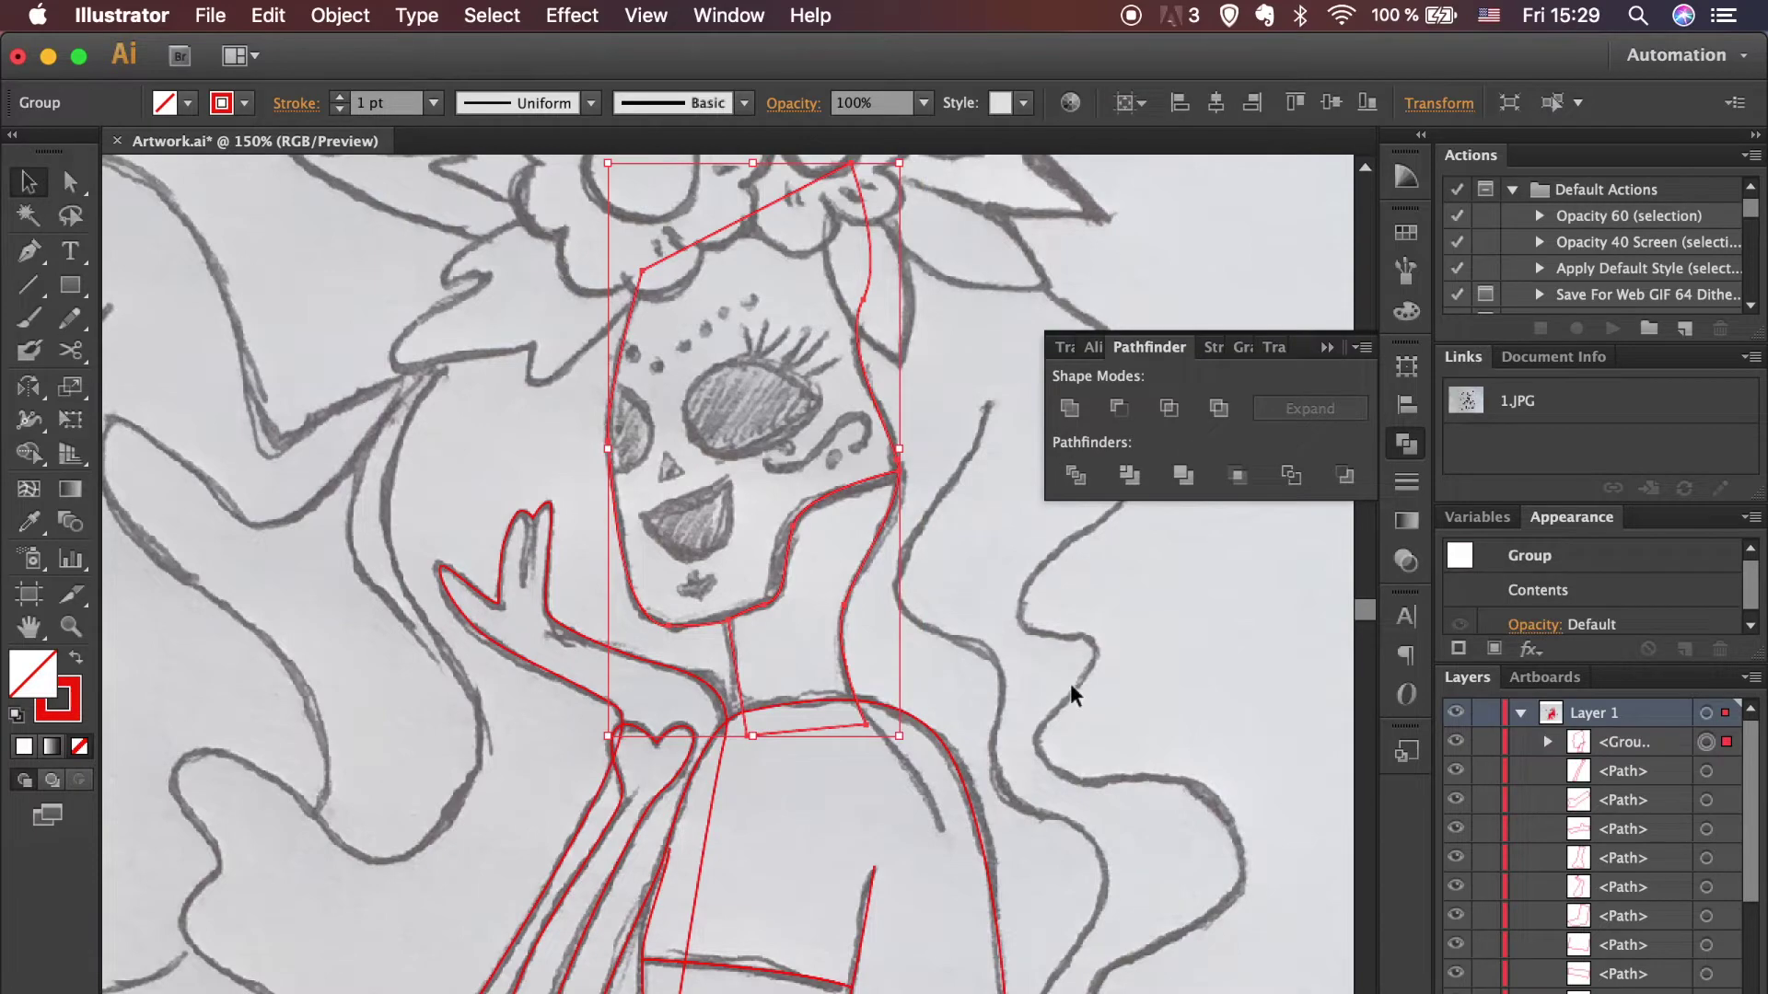
click(1070, 683)
scroll(1070, 683, up, 2)
key(super+minus)
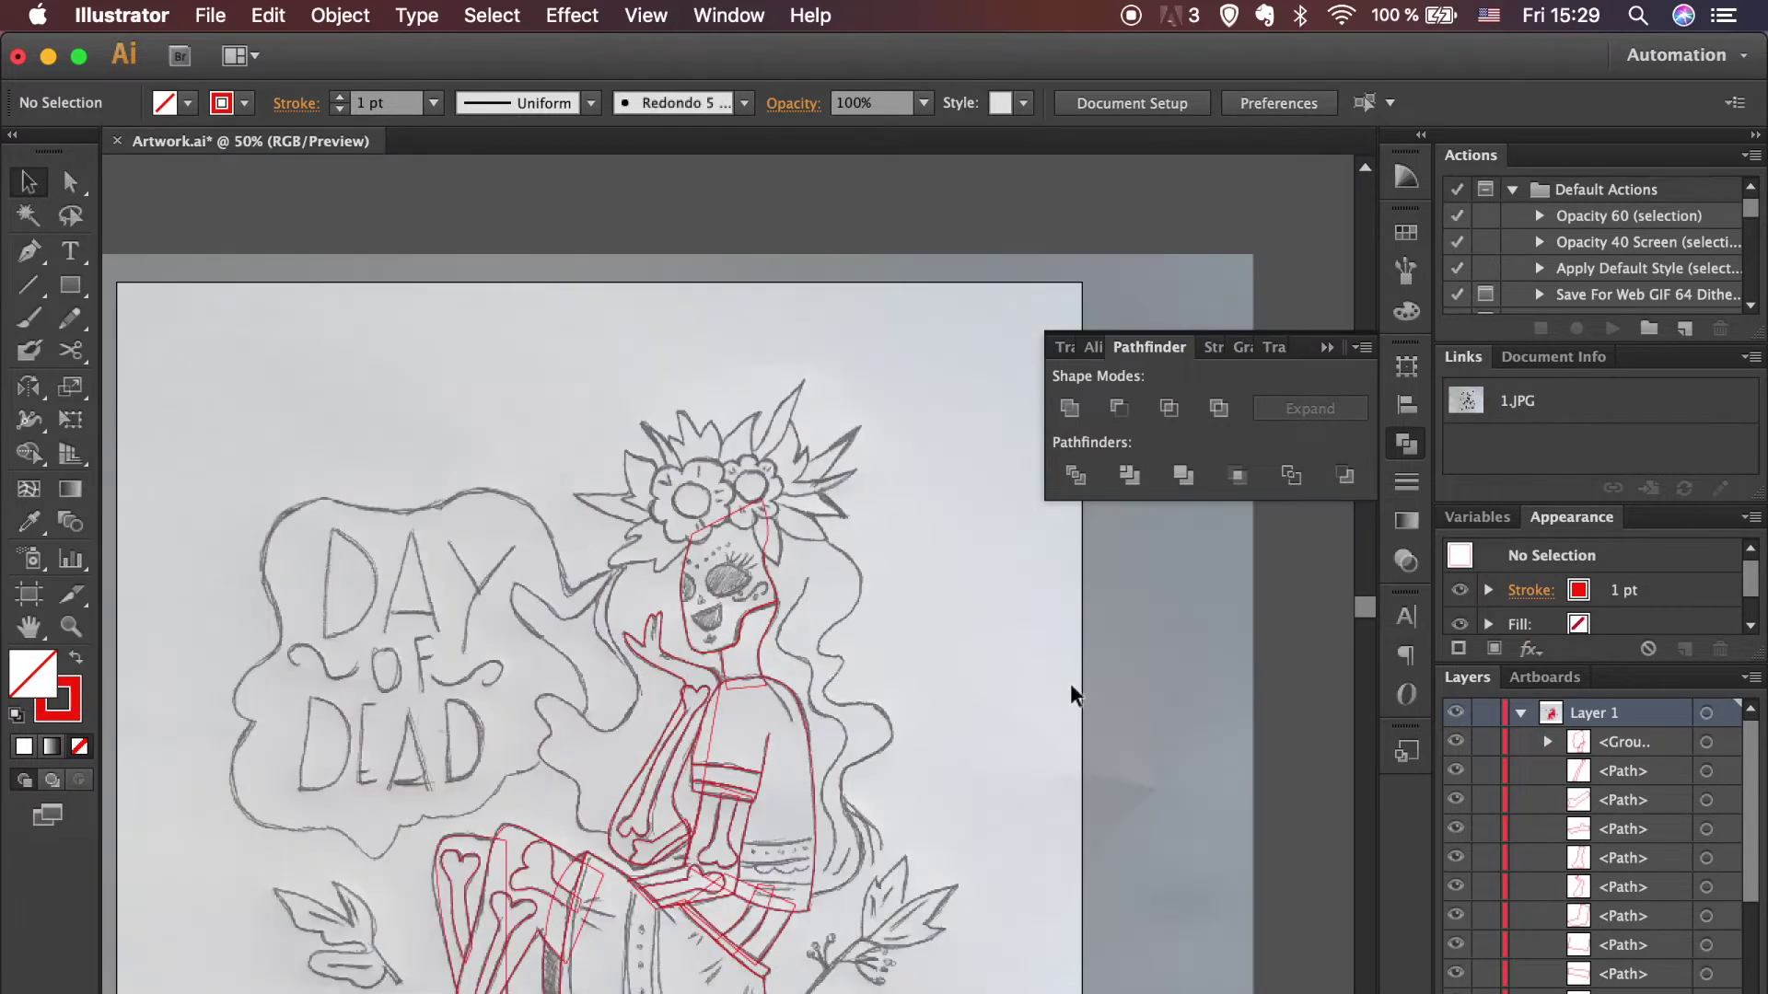
click(1413, 449)
scroll(1127, 732, down, 5)
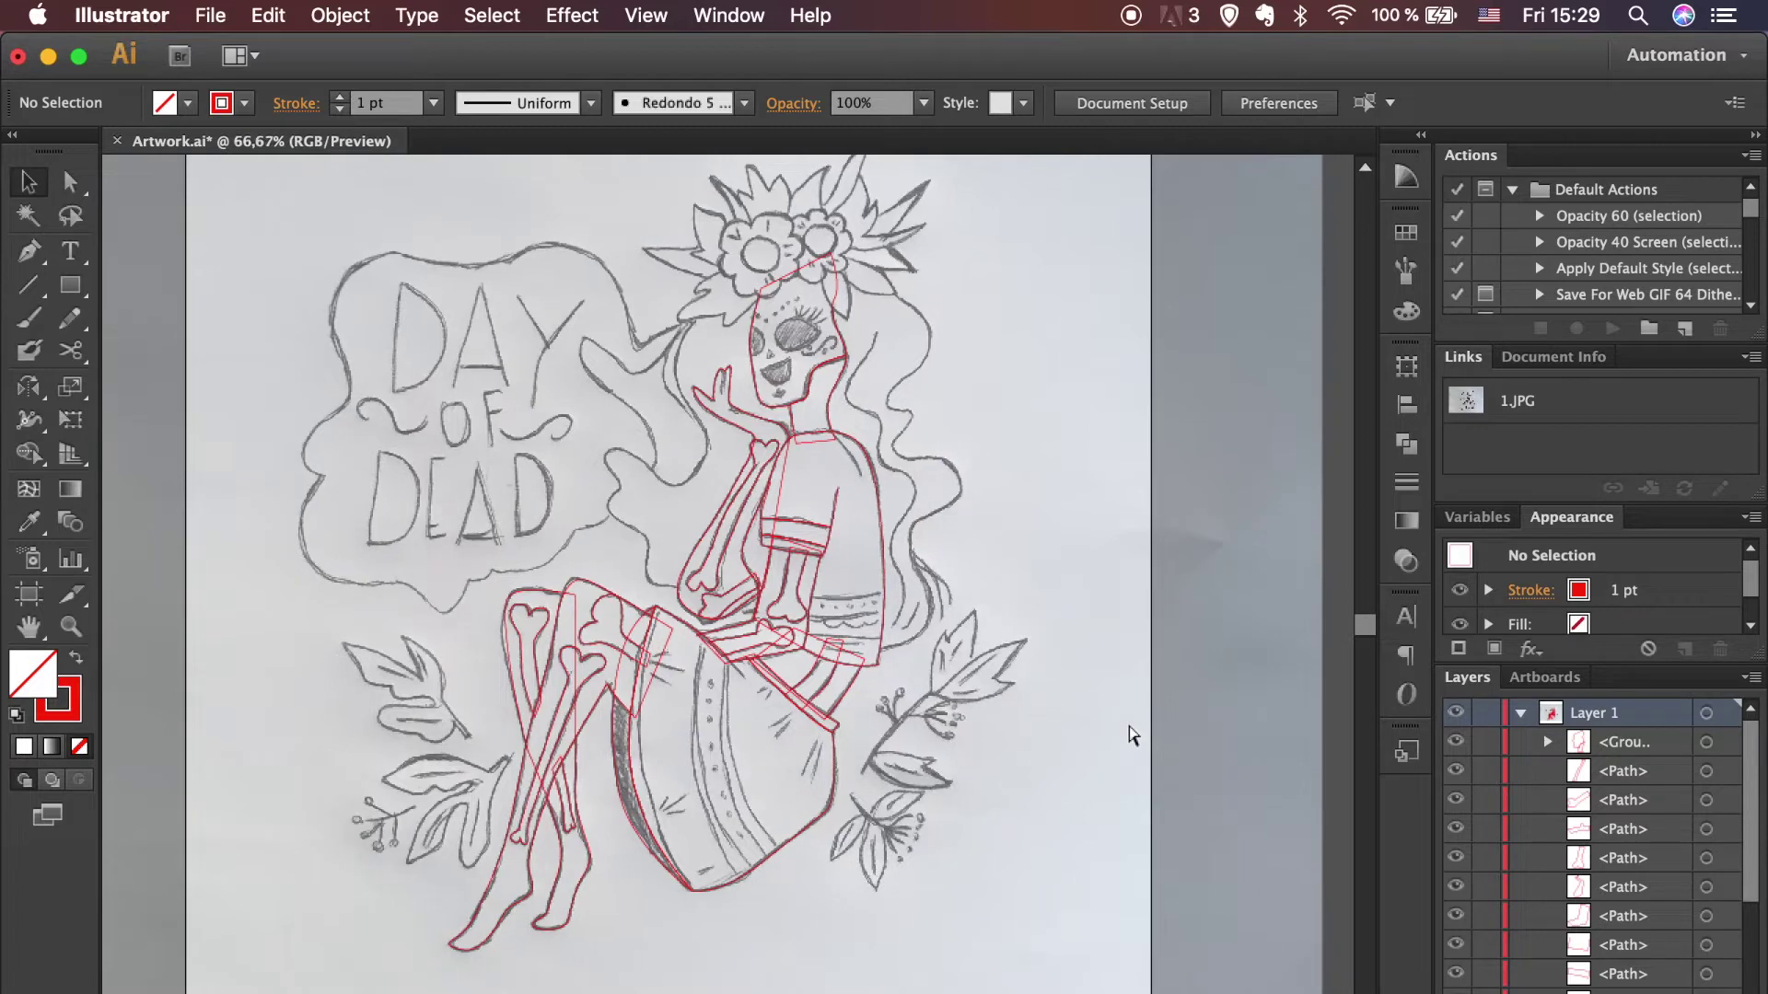
Step: Start the hair outline beside the skirt, tracing up the right side and across the crown
key(super+plus)
key(p)
key(super+plus)
key(super+plus)
click(935, 871)
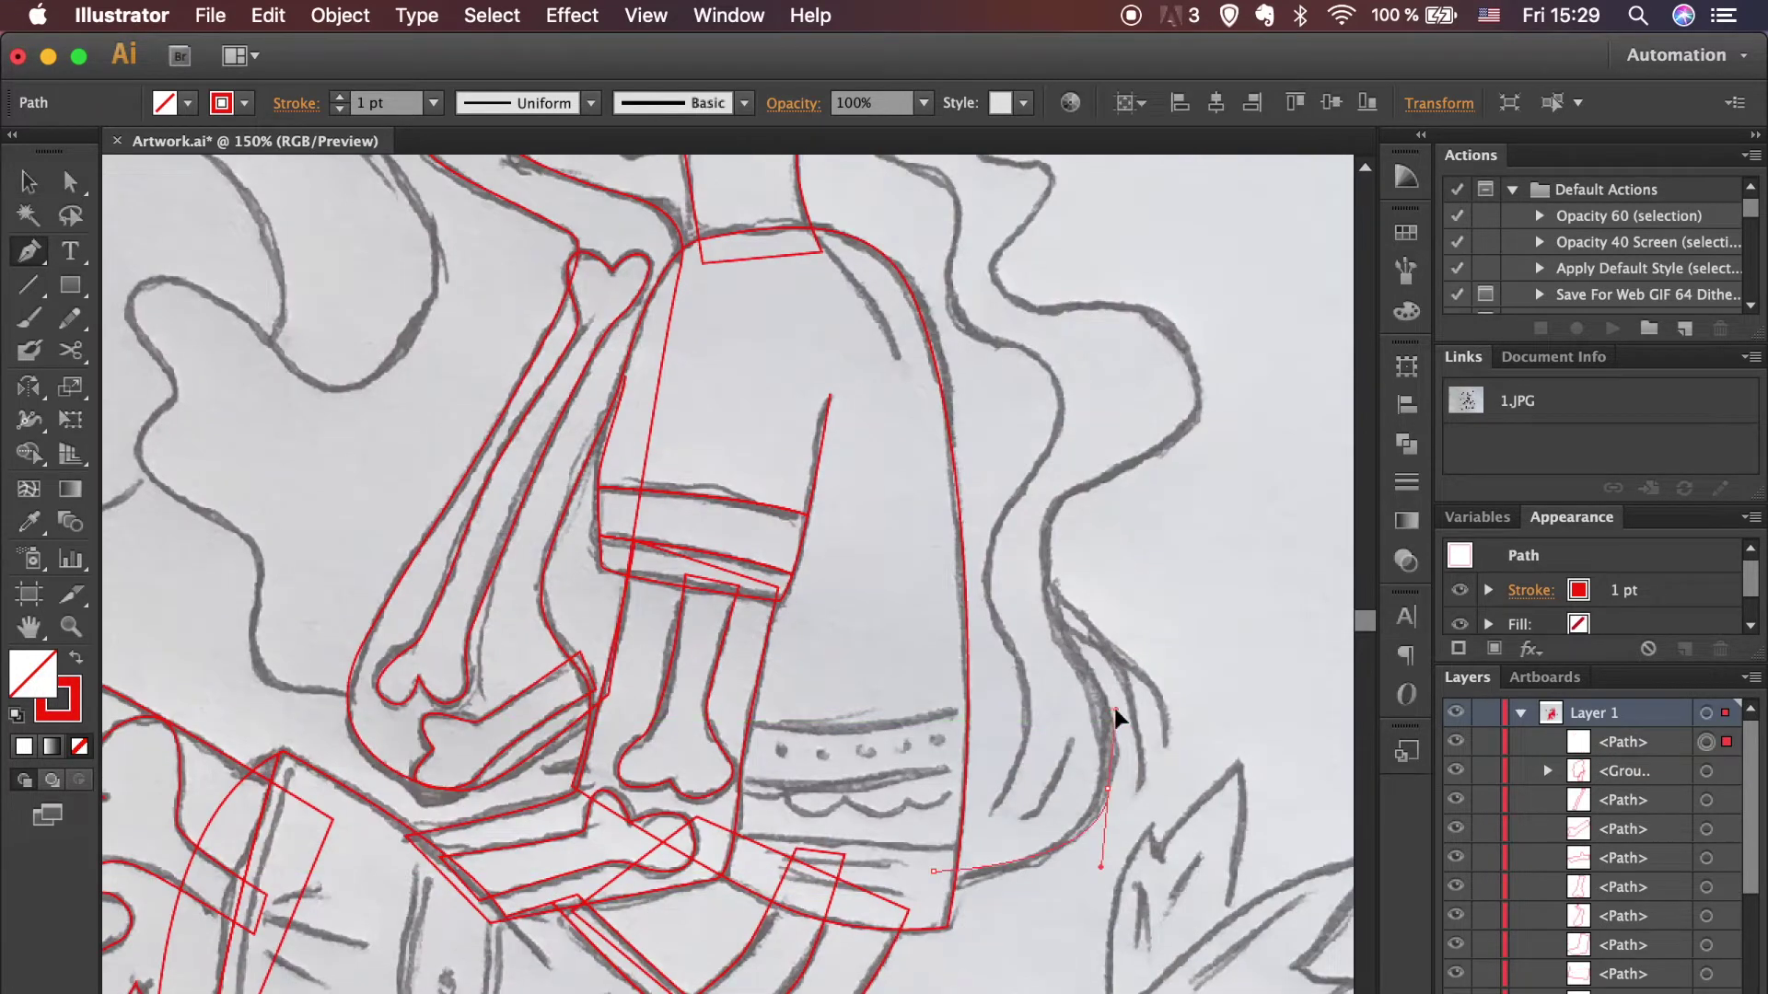
scroll(1071, 469, up, 3)
drag(1125, 493, 1061, 394)
drag(937, 427, 939, 358)
scroll(1007, 212, up, 5)
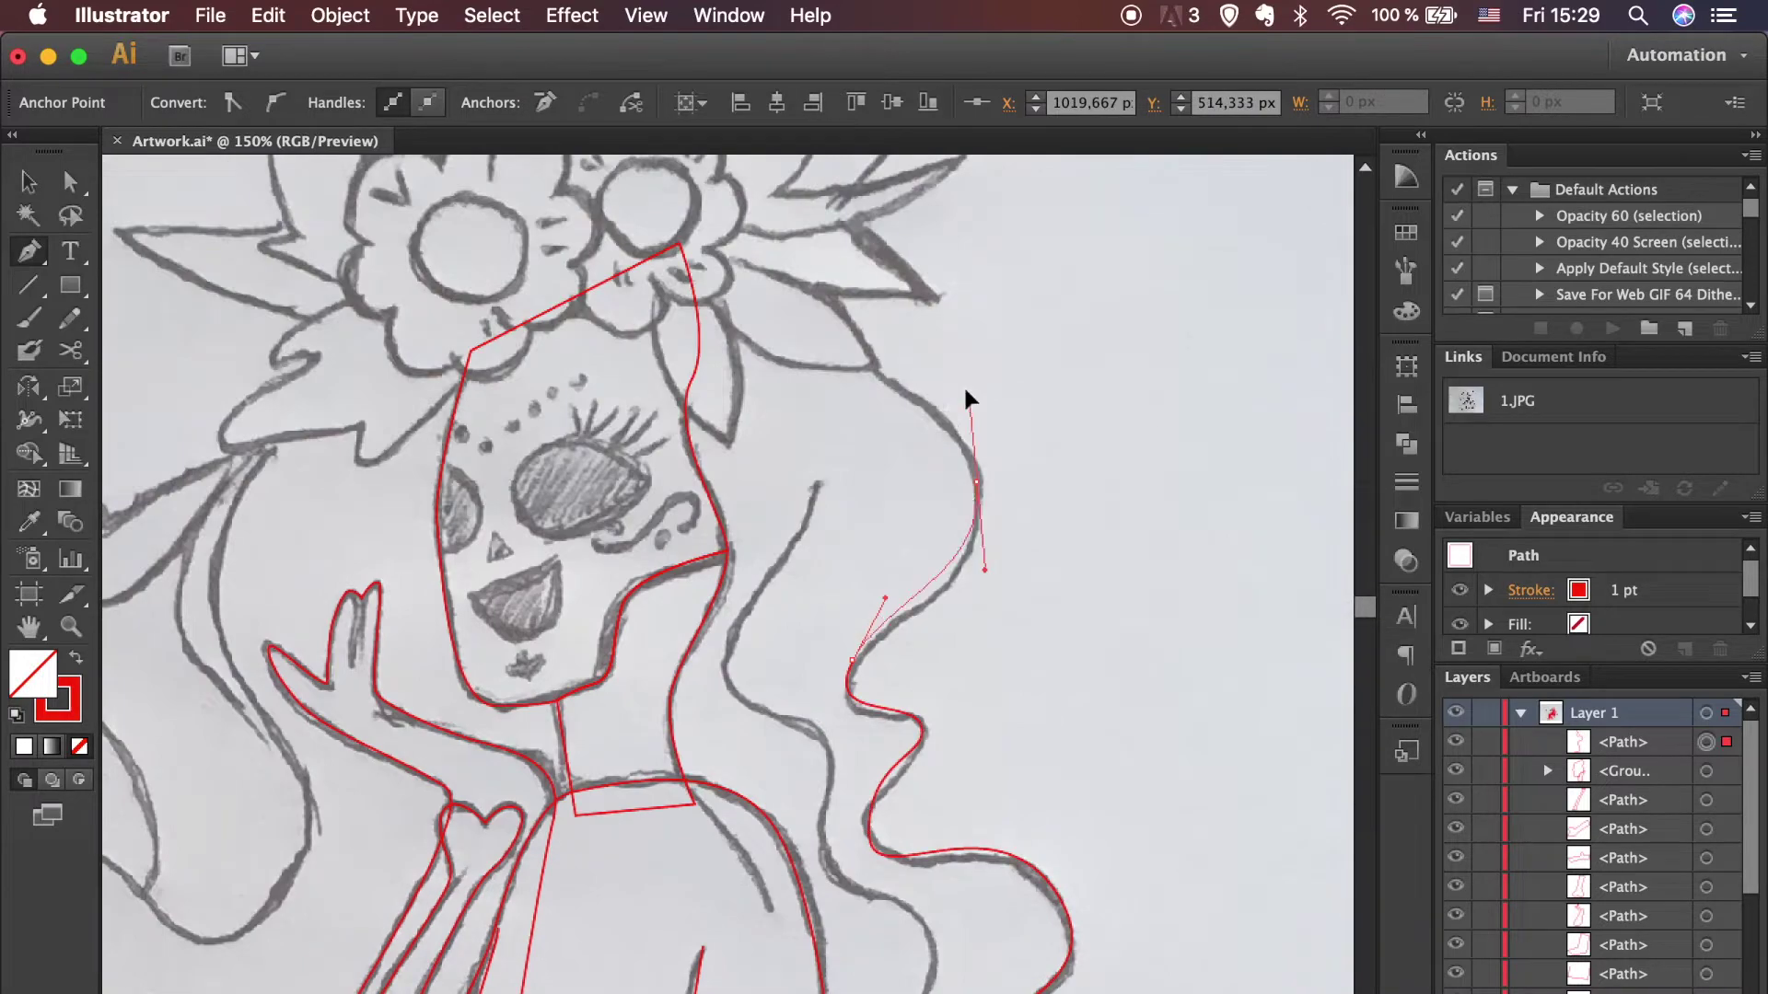
scroll(973, 401, left, 2)
drag(1109, 660, 1093, 560)
click(778, 395)
click(580, 460)
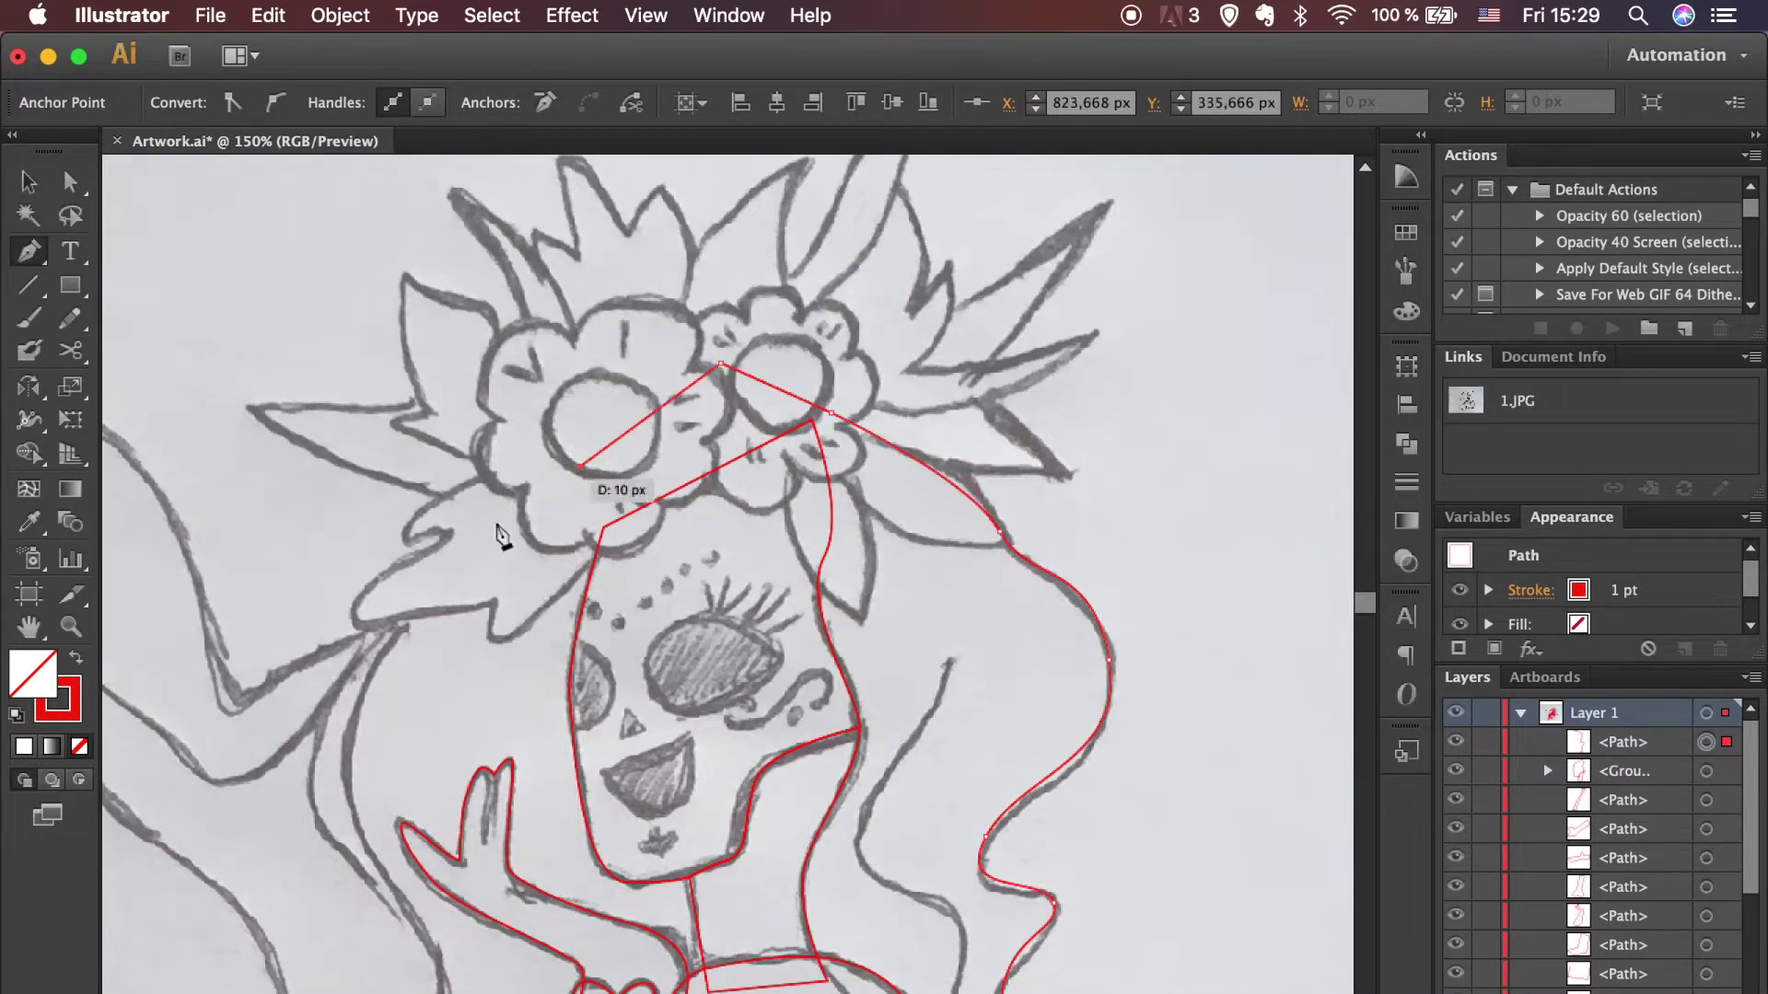
Step: Continue the hair outline down the head's left side, around the raised hand and lower wave
scroll(433, 590, down, 3)
drag(478, 302, 461, 409)
scroll(553, 479, left, 3)
drag(652, 556, 686, 627)
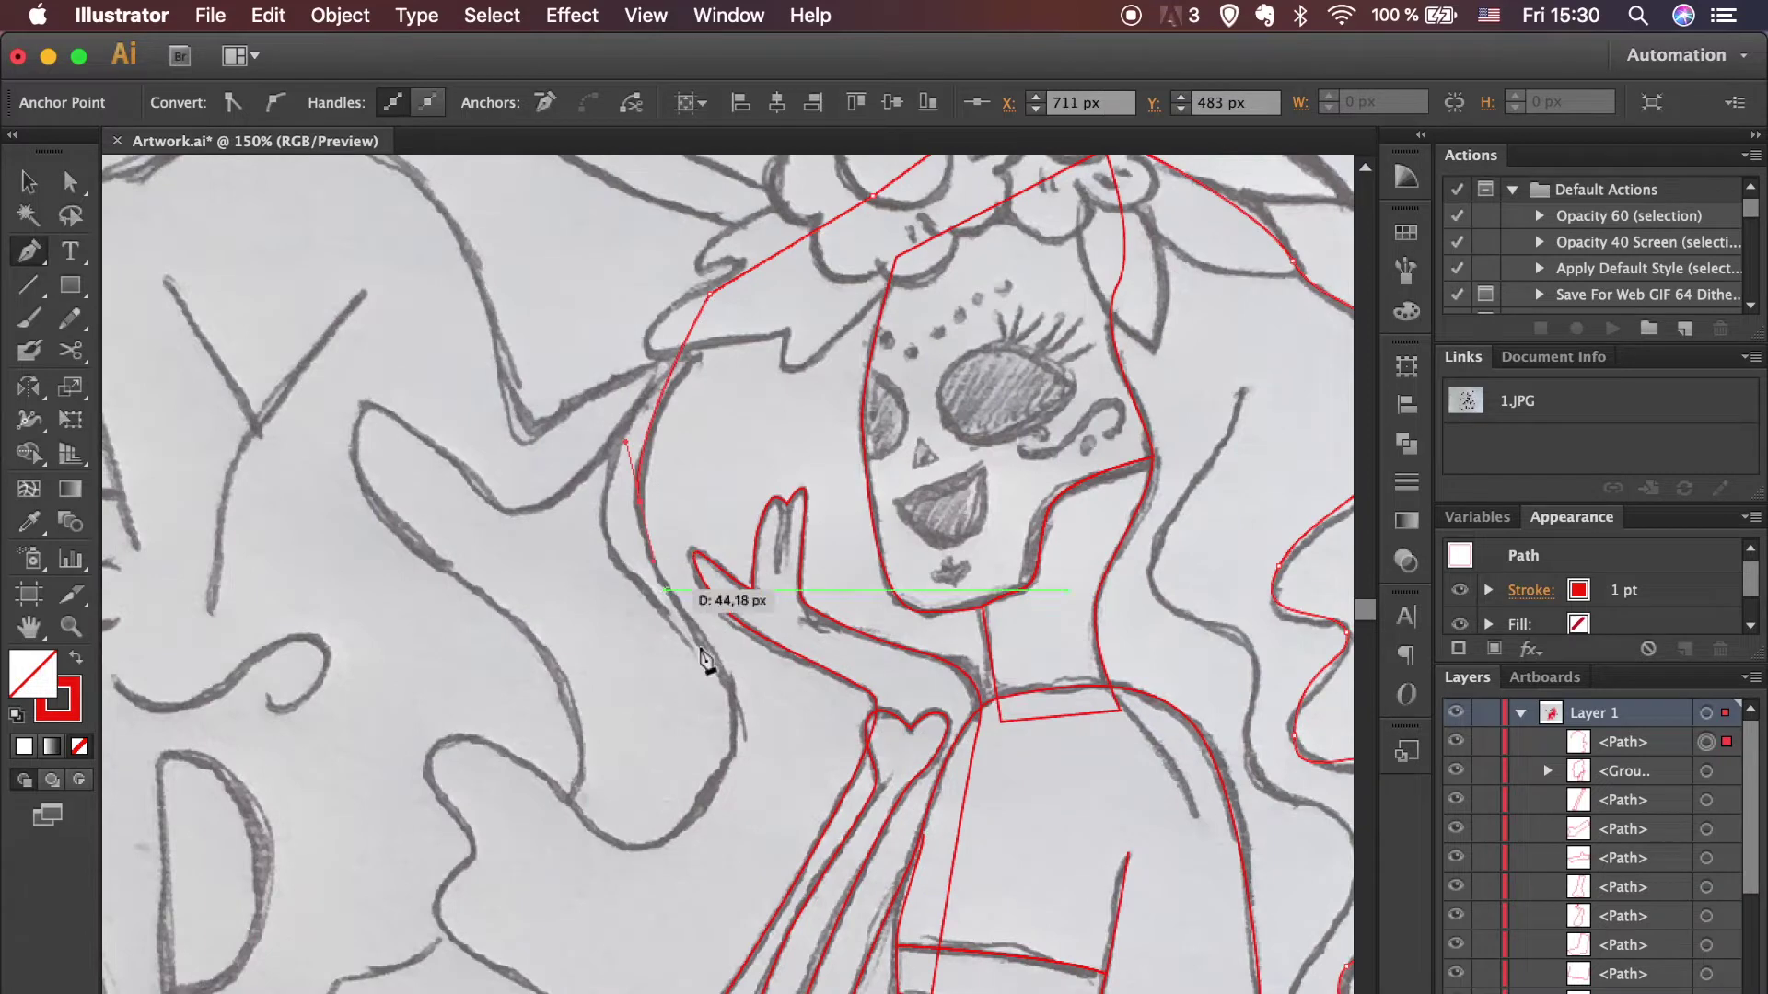
mouse_move(727, 766)
mouse_down()
mouse_move(702, 809)
mouse_move(518, 770)
mouse_move(505, 744)
mouse_up()
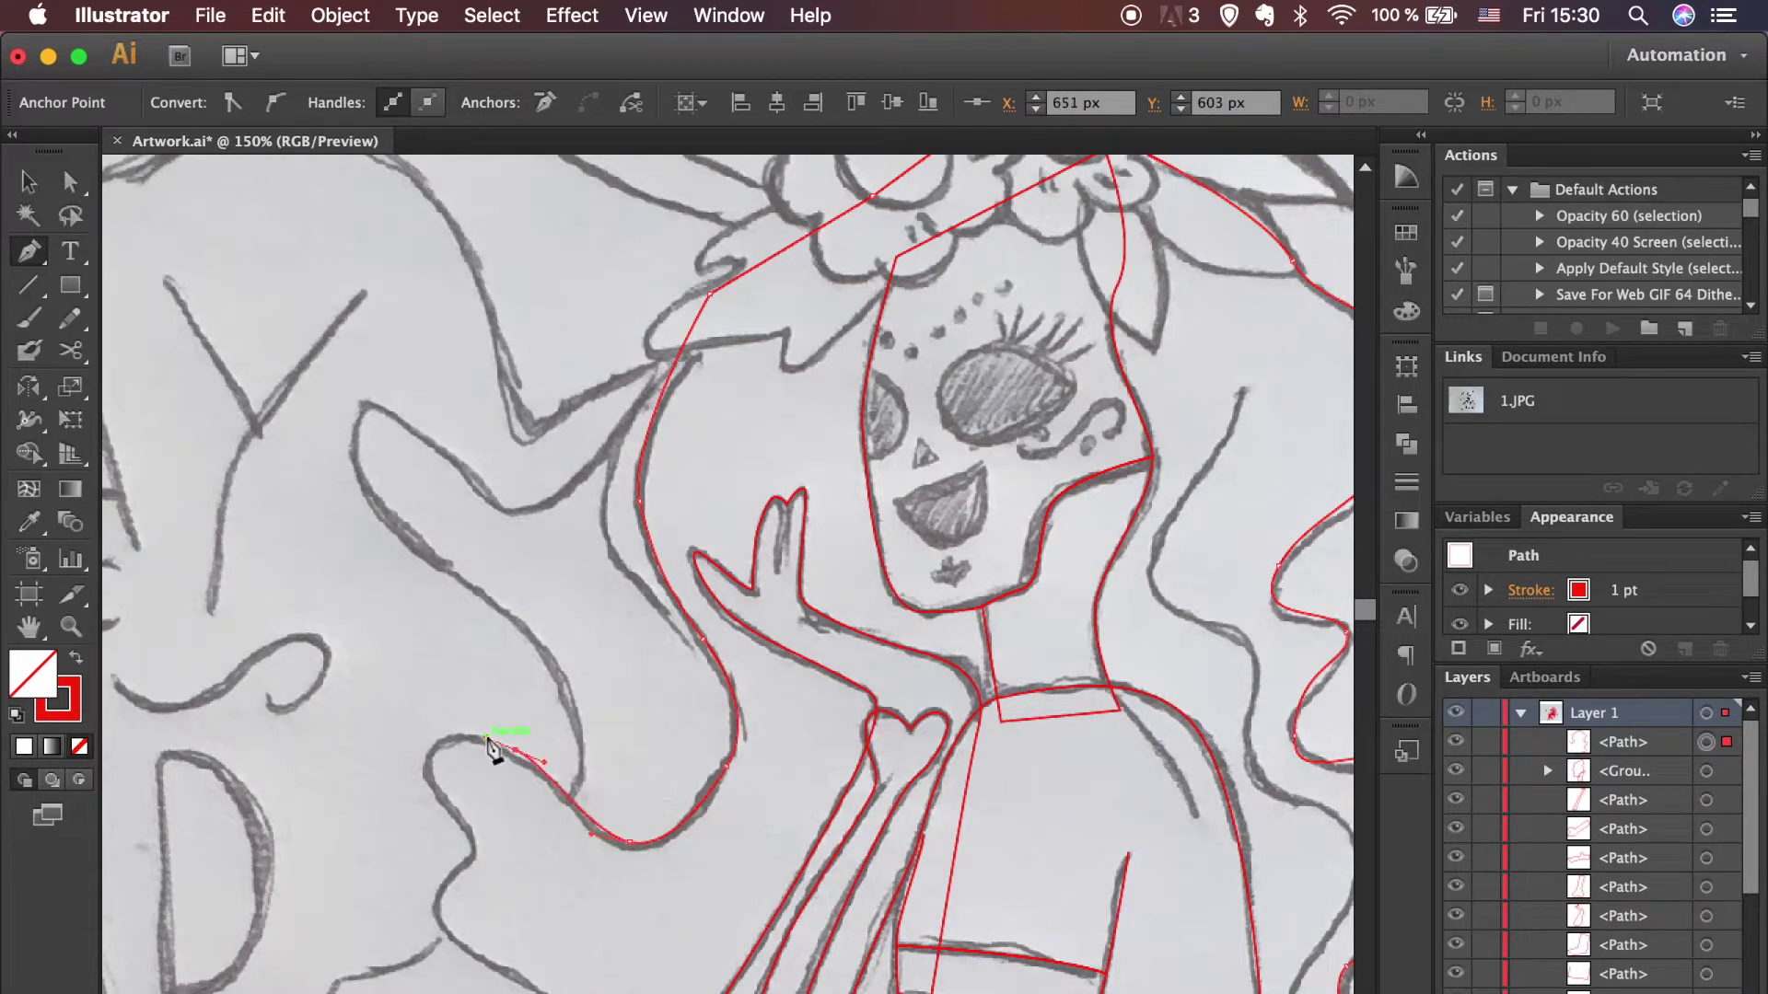
drag(471, 851, 462, 858)
drag(442, 917, 455, 939)
Step: Carry the hair outline across the knees and close it onto the existing anchor
scroll(441, 917, down, 5)
click(592, 839)
drag(727, 943, 738, 939)
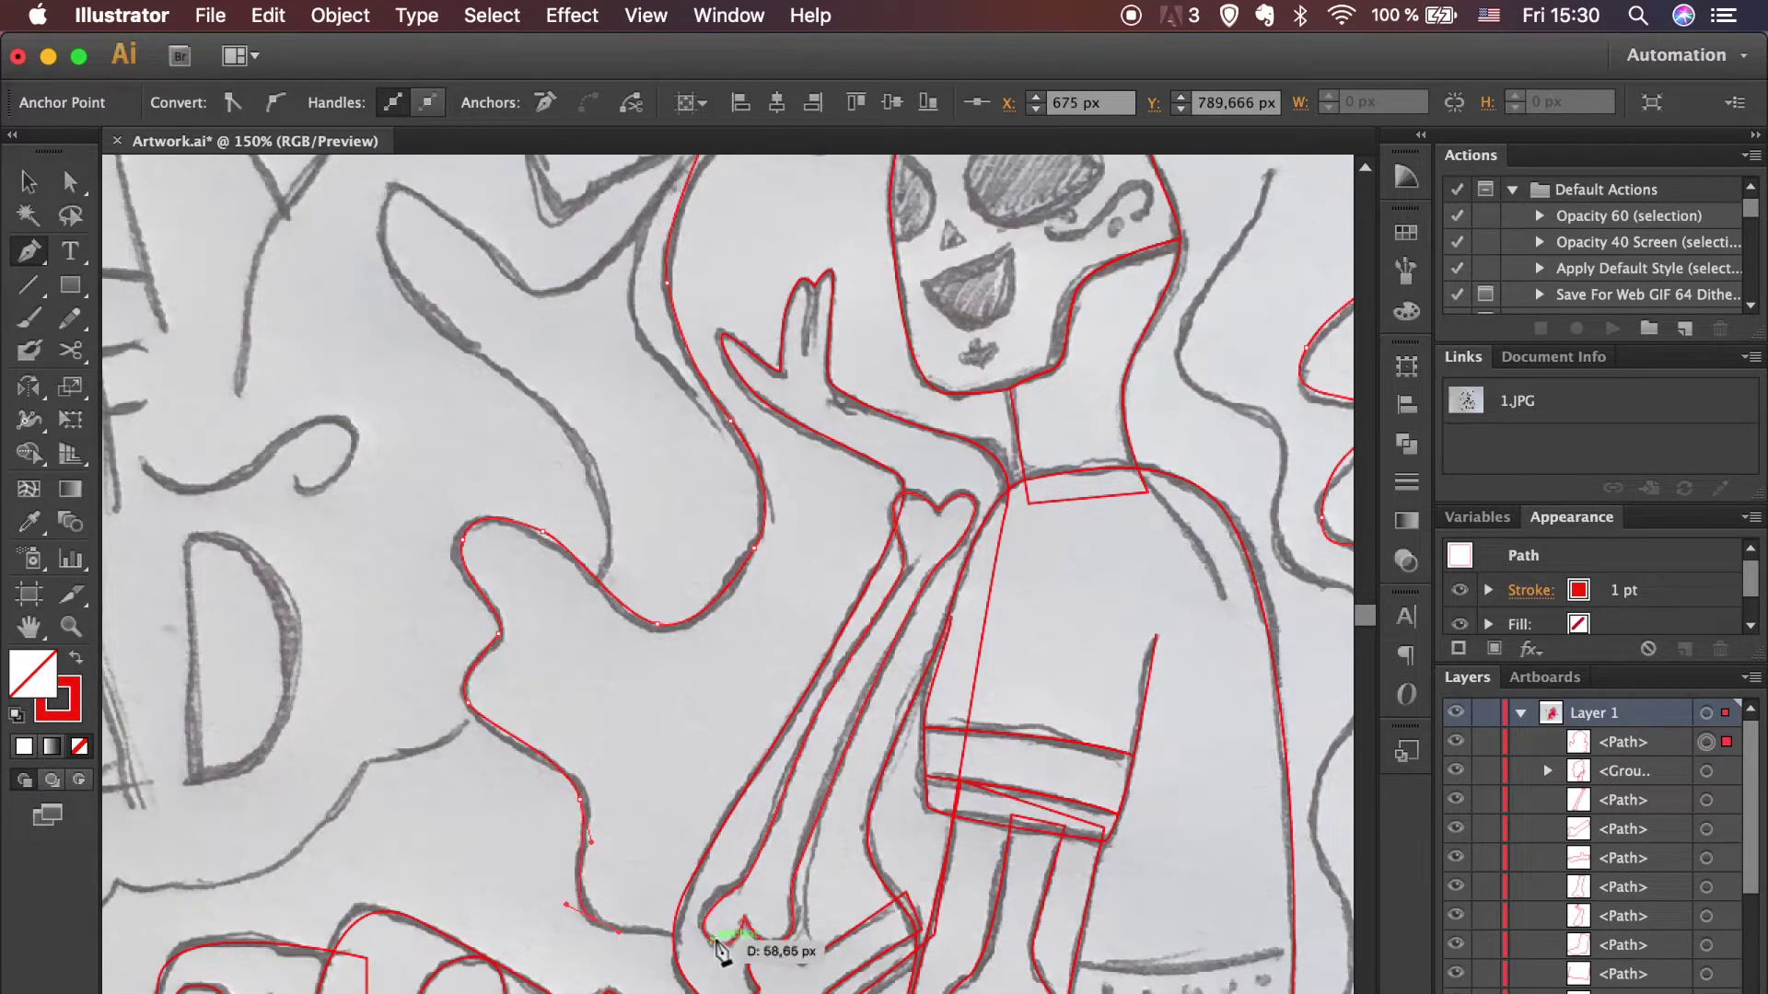
scroll(739, 939, down, 6)
scroll(738, 939, right, 5)
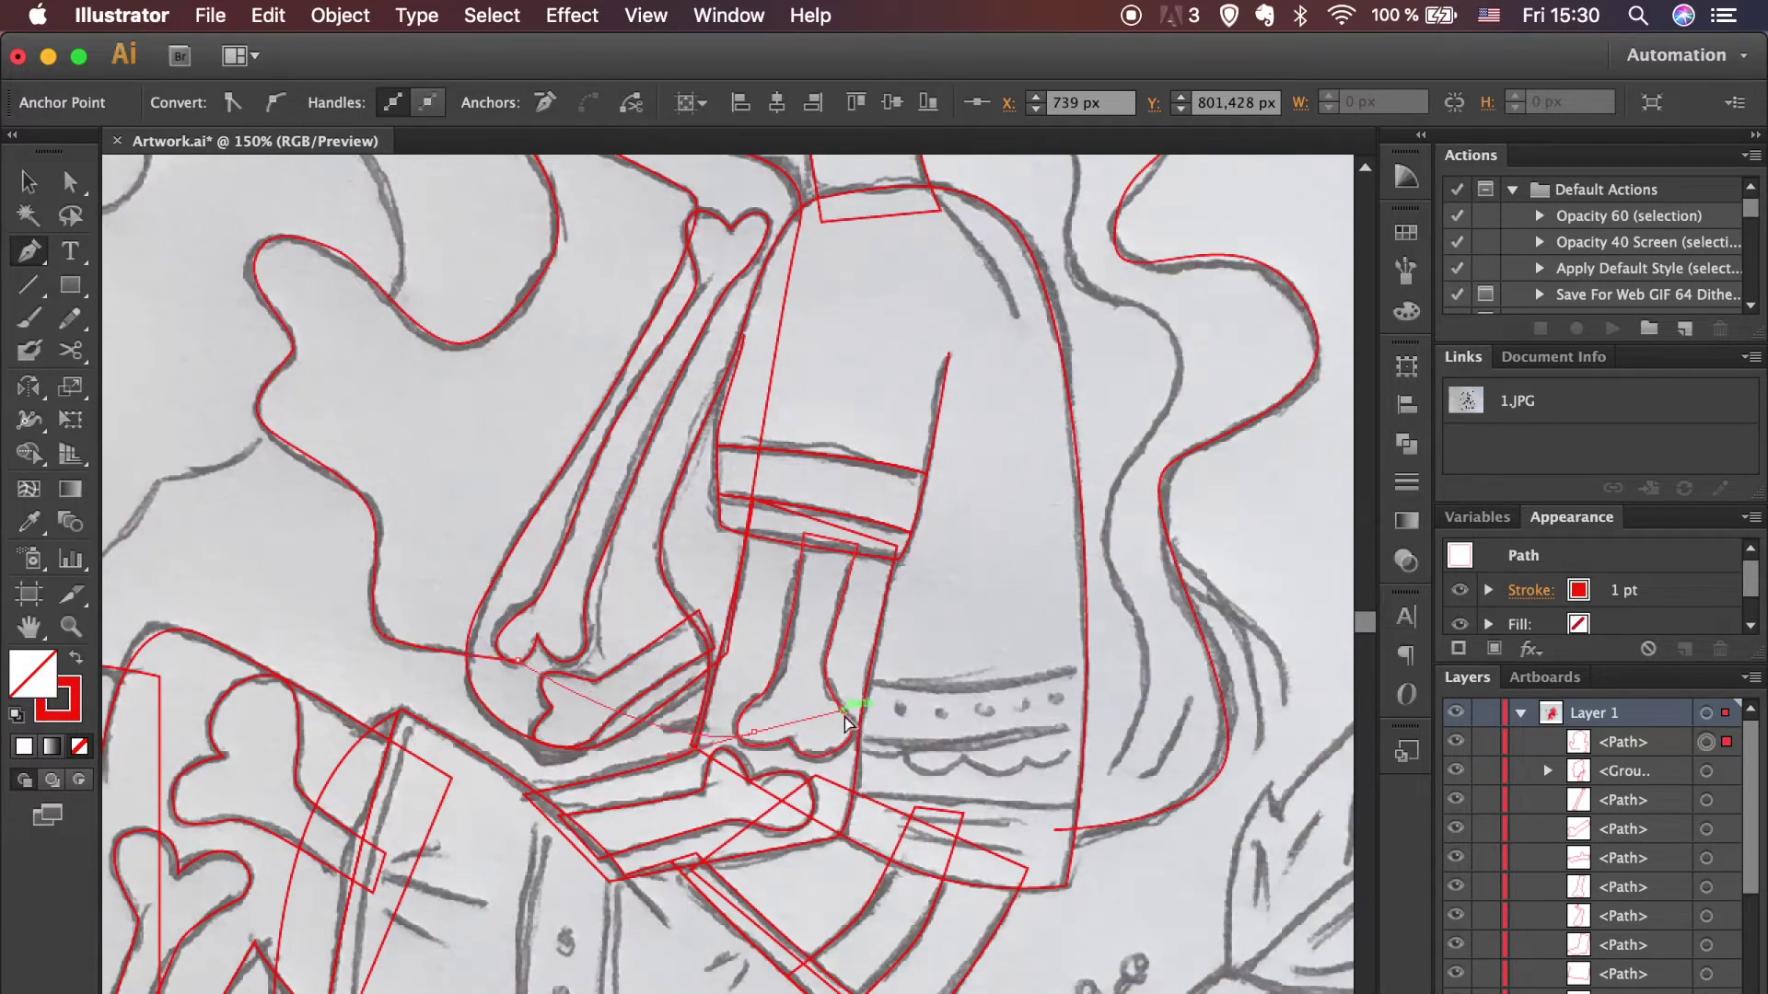
drag(860, 724, 868, 732)
drag(1054, 828, 1065, 837)
key(v)
scroll(1102, 899, up, 3)
scroll(1102, 899, up, 5)
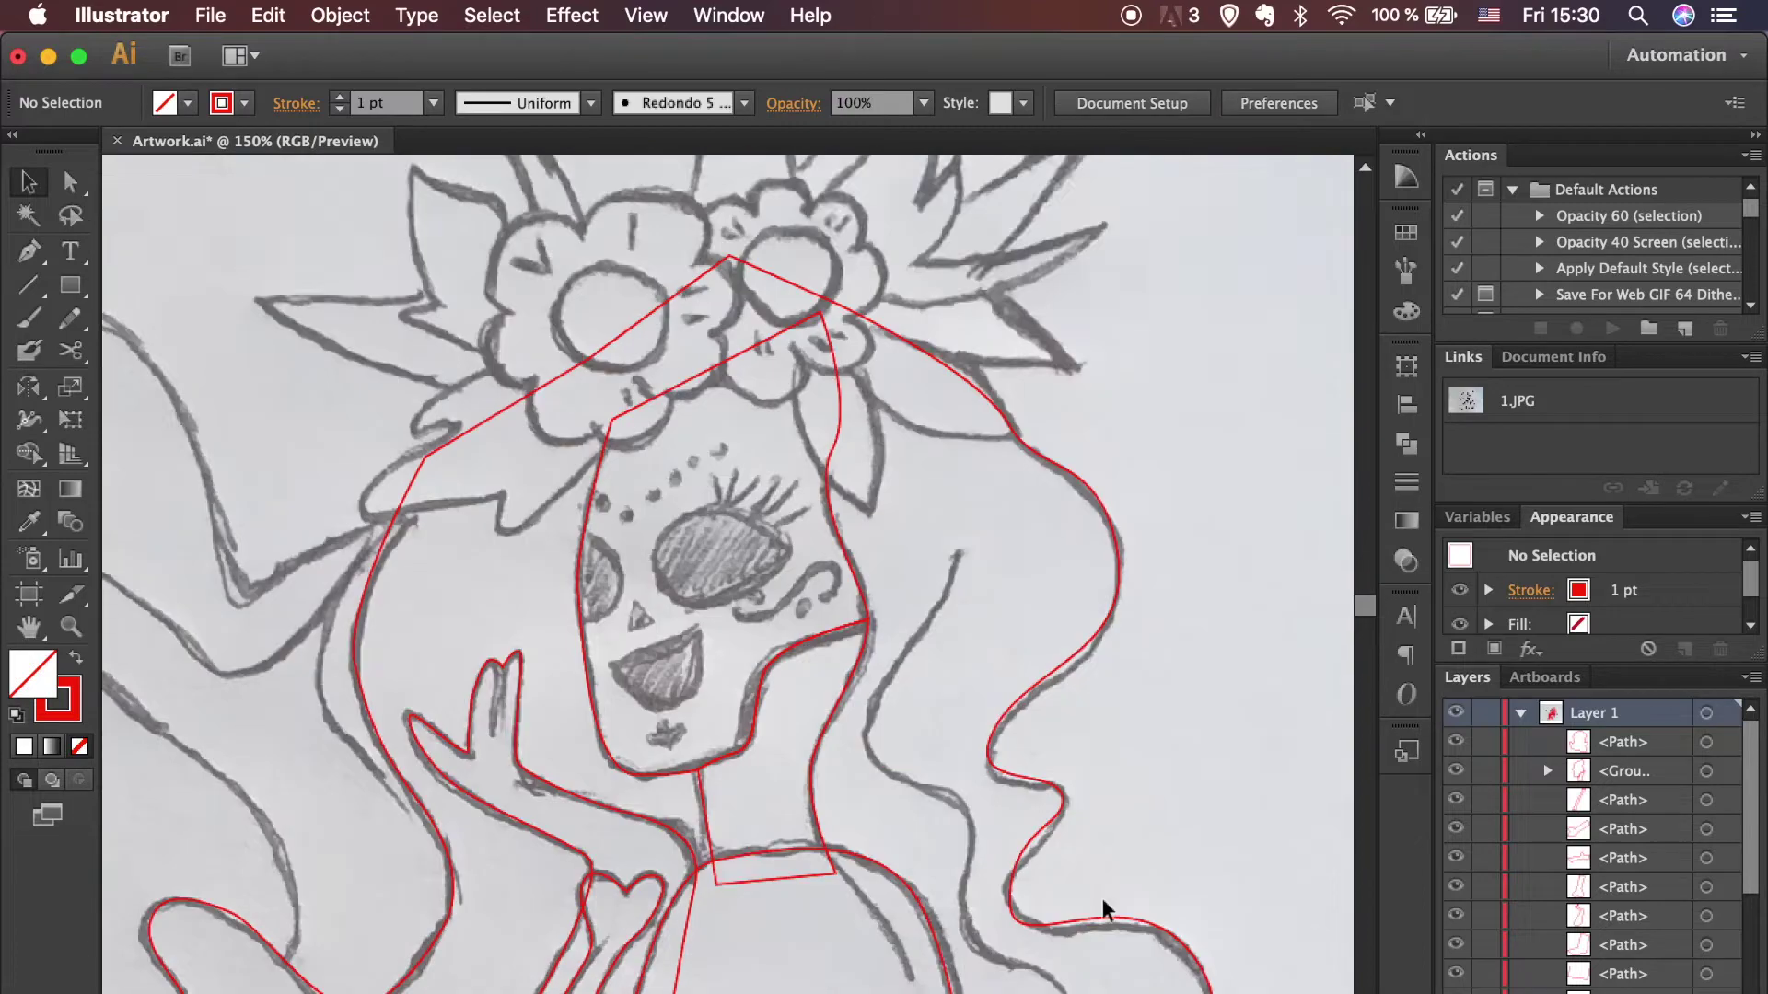
key(super+equal)
Step: Pen-trace the left crown flower's petals as a red outline
key(p)
mouse_move(626, 948)
mouse_down()
mouse_move(557, 953)
mouse_move(571, 926)
mouse_move(527, 880)
mouse_up()
click(353, 898)
click(470, 783)
click(416, 794)
drag(569, 690, 647, 700)
mouse_move(682, 781)
mouse_down()
mouse_move(768, 750)
mouse_move(831, 697)
mouse_up()
click(836, 562)
click(797, 565)
drag(741, 469, 658, 461)
click(548, 637)
click(580, 727)
drag(600, 800, 649, 814)
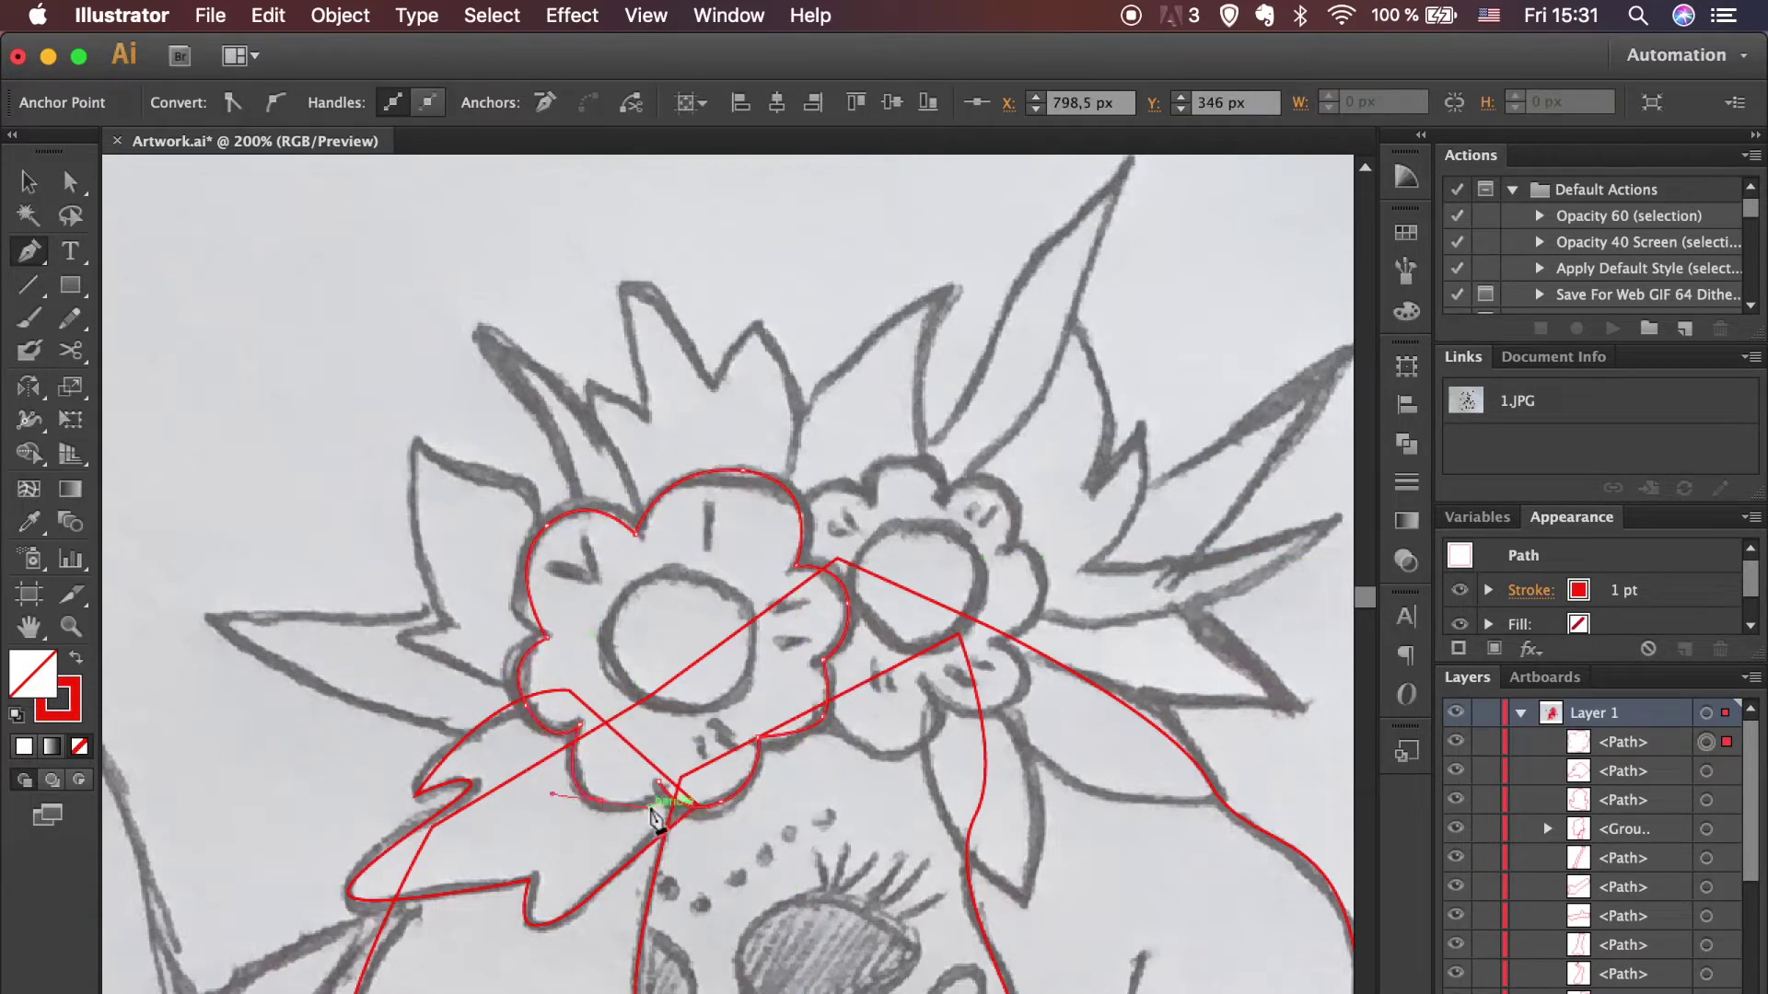
Step: Trace the right flower's petals as a closed red path
ctrl+click(900, 506)
mouse_move(1006, 495)
mouse_down()
mouse_move(1038, 513)
mouse_move(1045, 580)
mouse_up()
click(1008, 550)
click(1041, 622)
click(993, 636)
click(1013, 699)
click(929, 678)
click(895, 754)
click(807, 705)
click(774, 539)
click(876, 502)
click(906, 456)
click(940, 500)
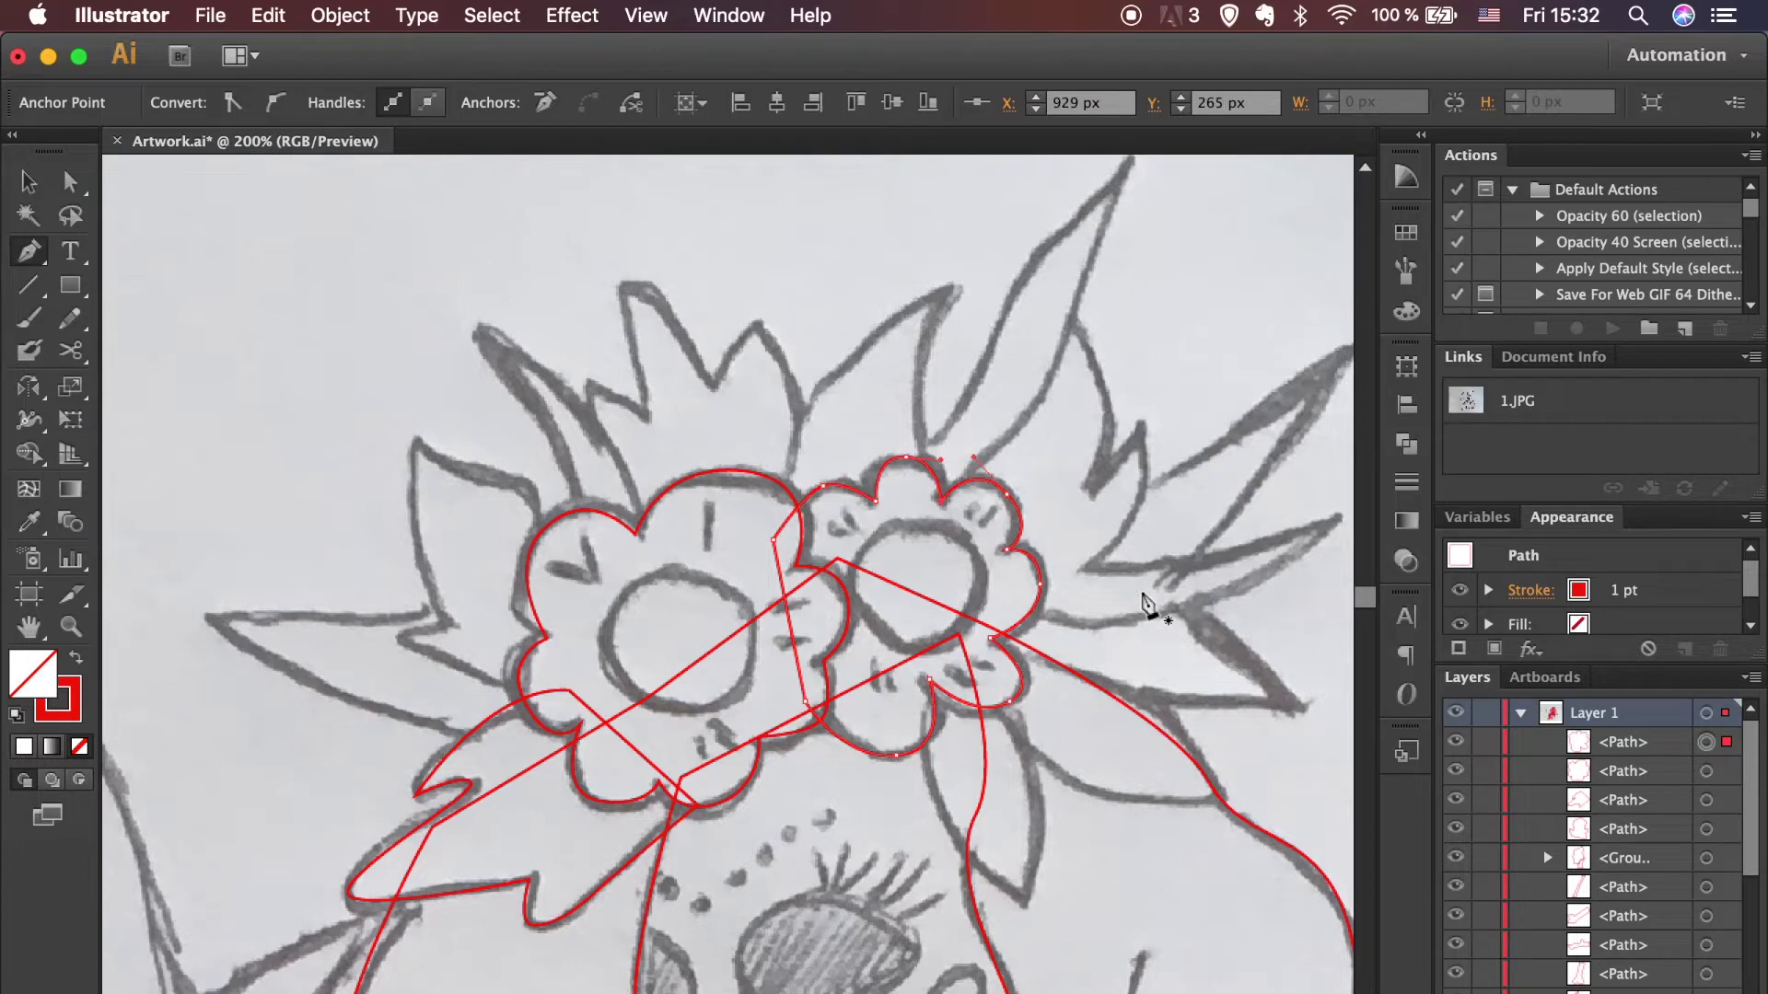
ctrl+click(1143, 603)
Step: Draw ellipse circles around the left and right flower centres
drag(70, 285, 145, 349)
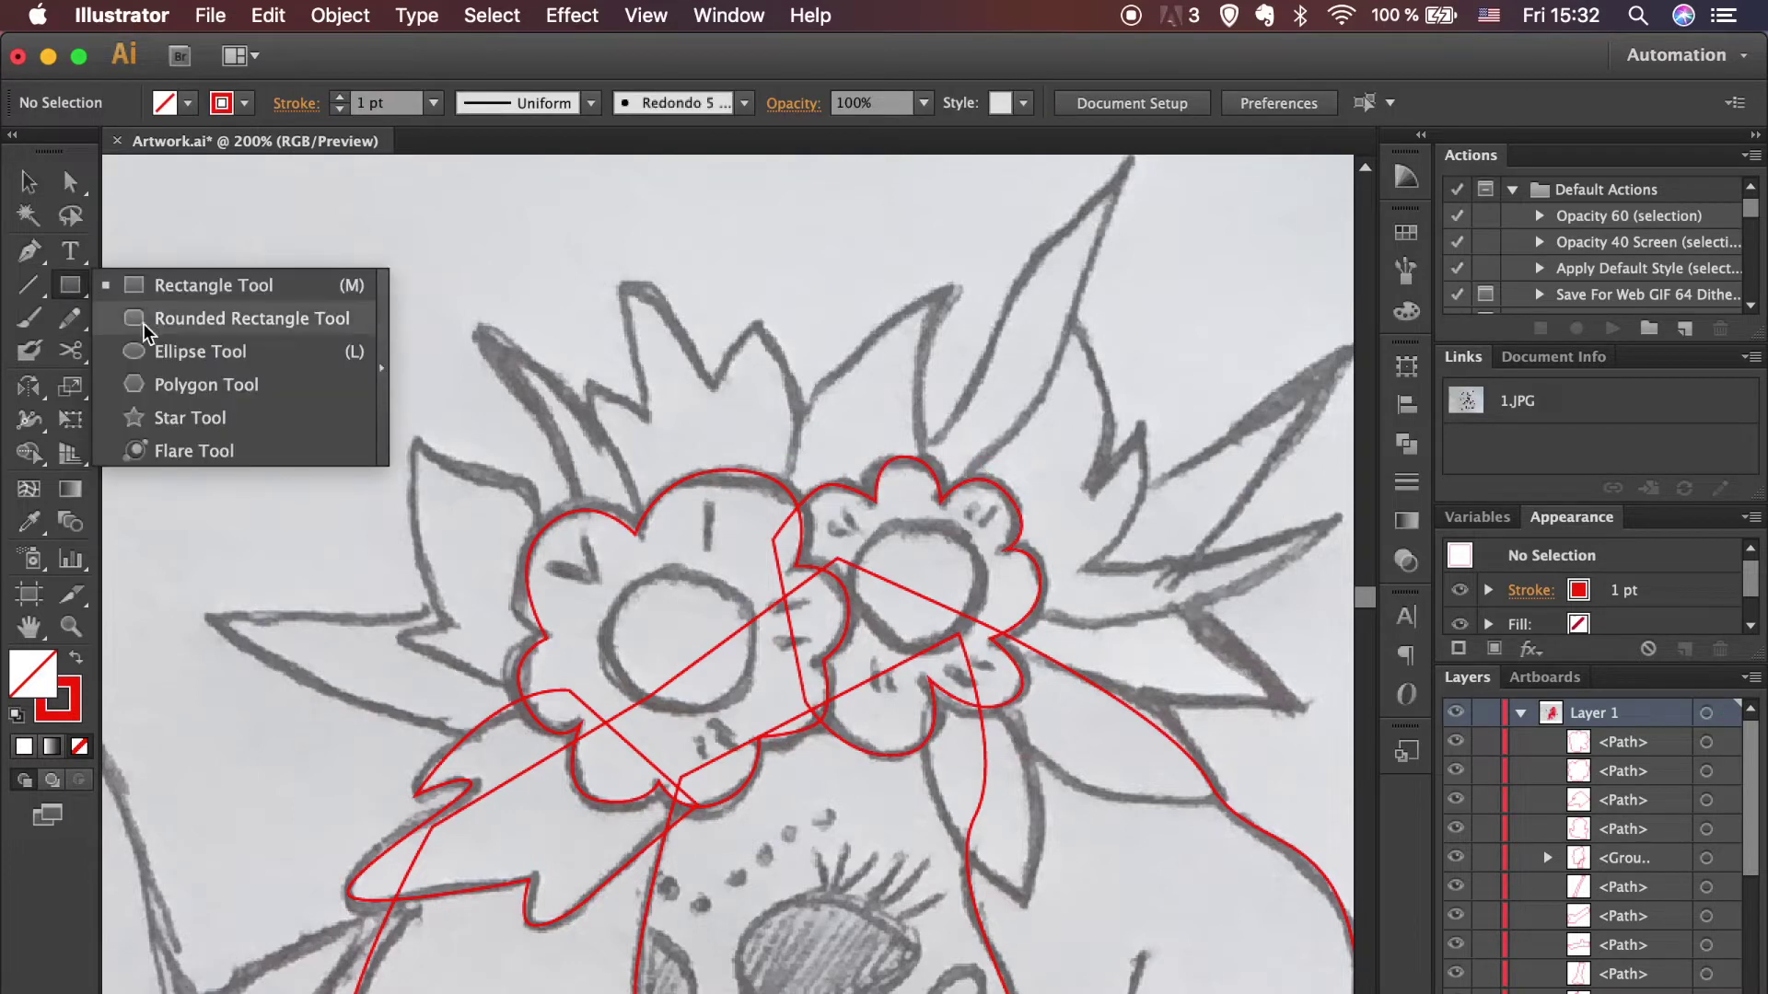
drag(690, 649, 760, 718)
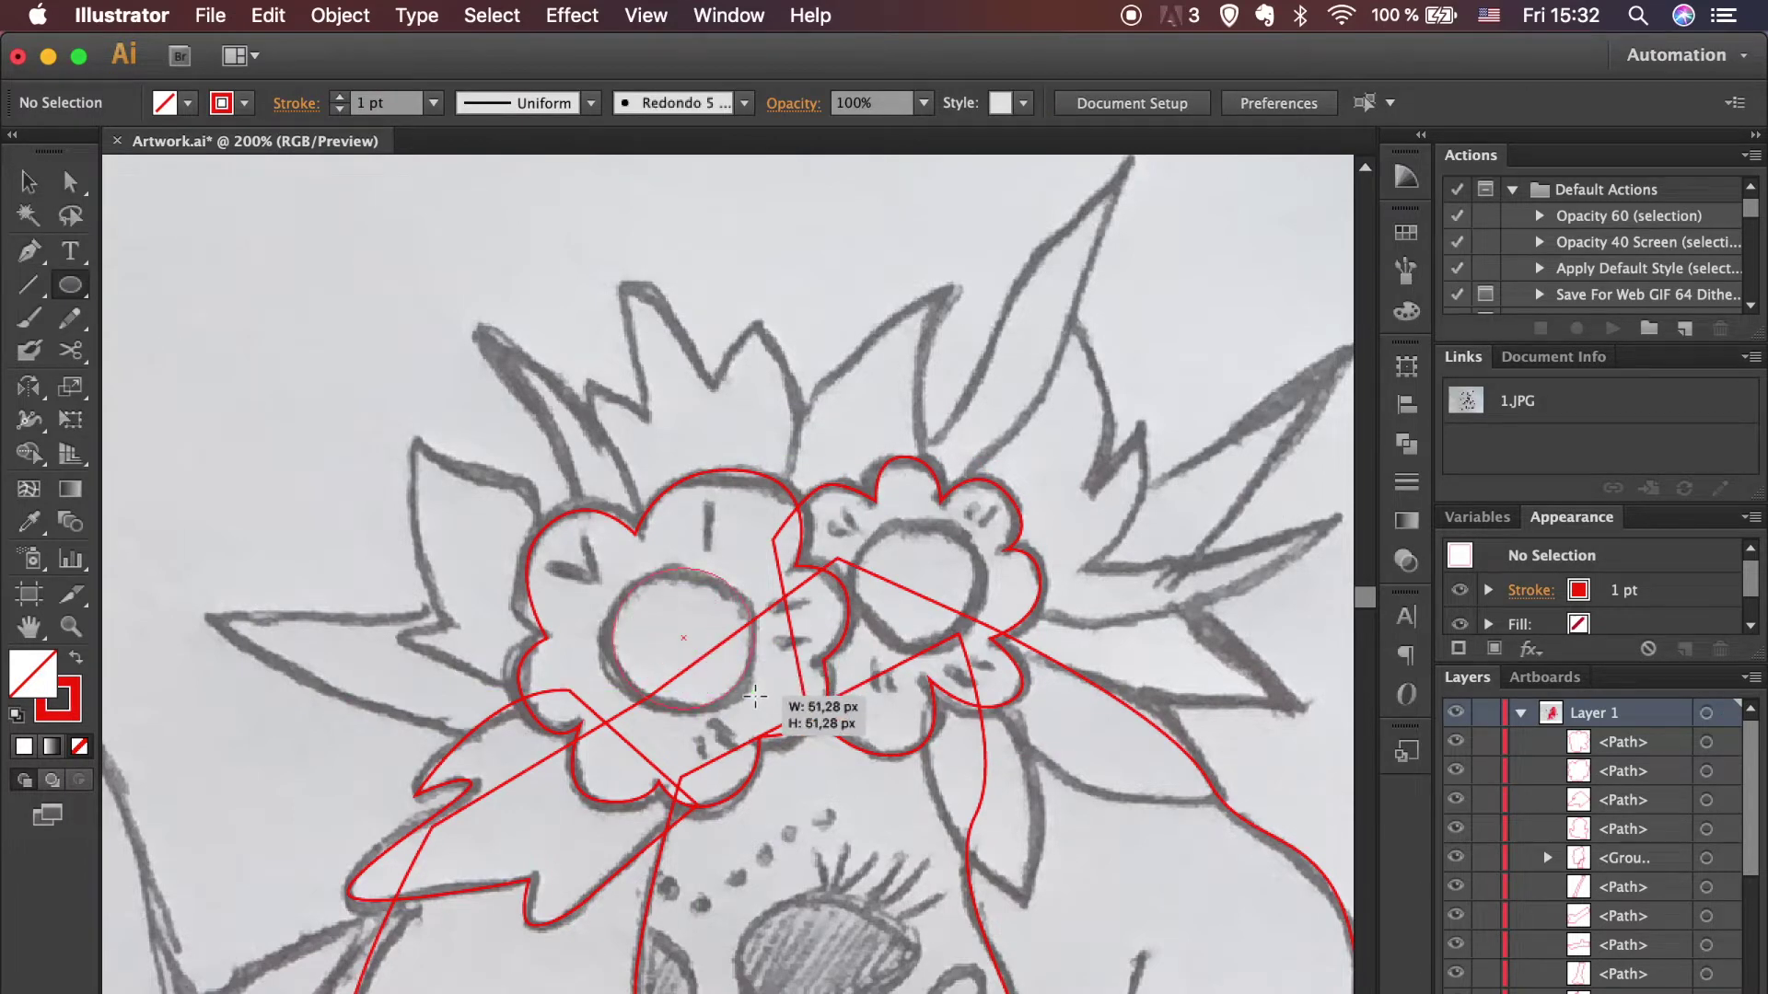
drag(916, 584, 976, 647)
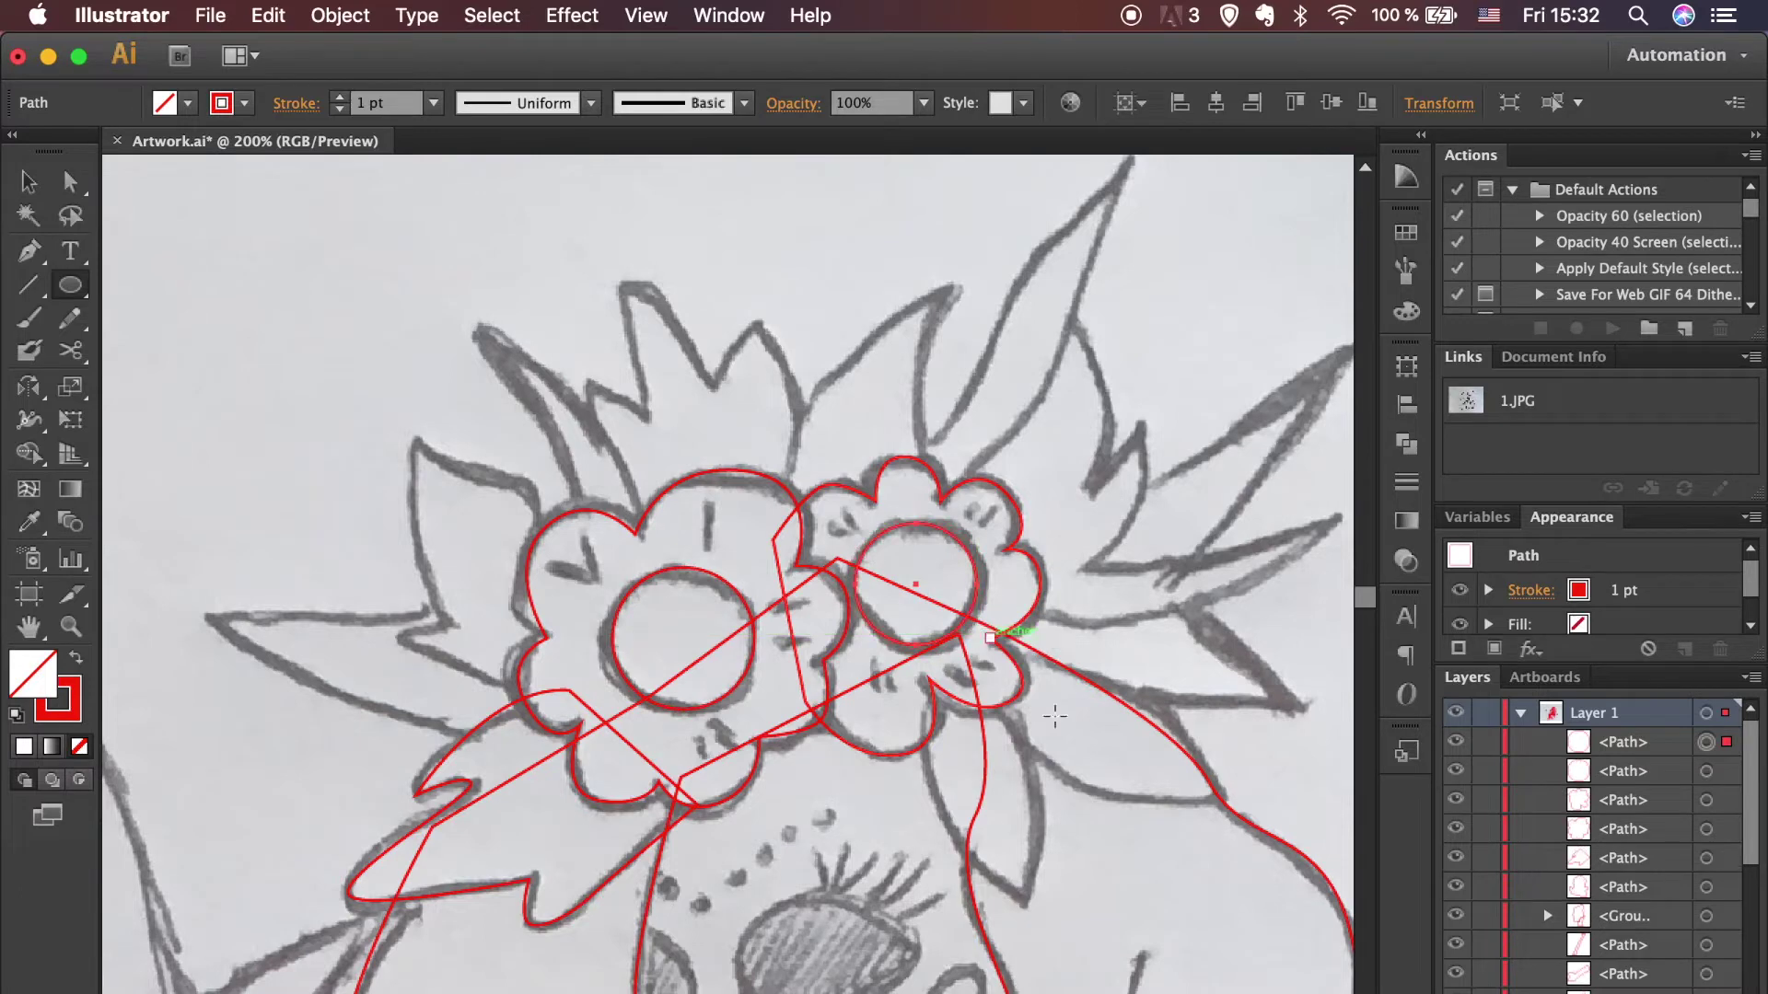
ctrl+click(1057, 710)
scroll(1134, 893, down, 3)
scroll(1134, 893, up, 3)
Step: Trace a closed outline around the leaf left of the crown, moving its start onto the tip
key(p)
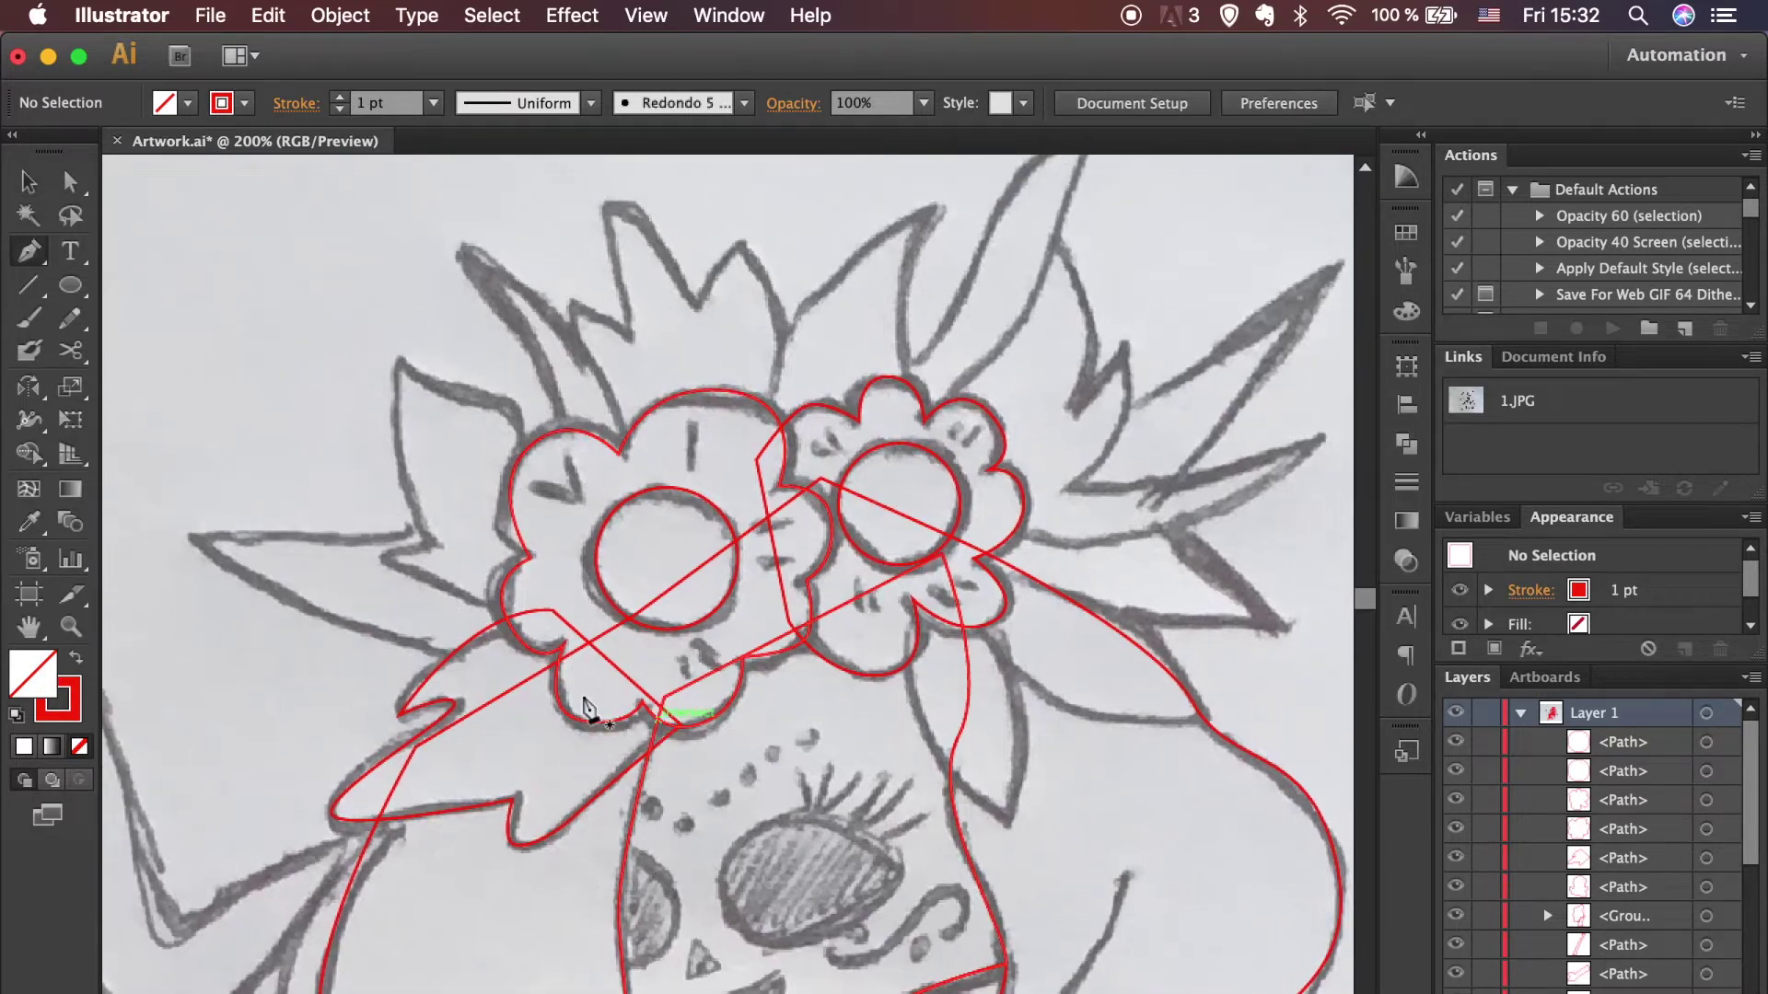
click(192, 527)
drag(494, 662, 636, 667)
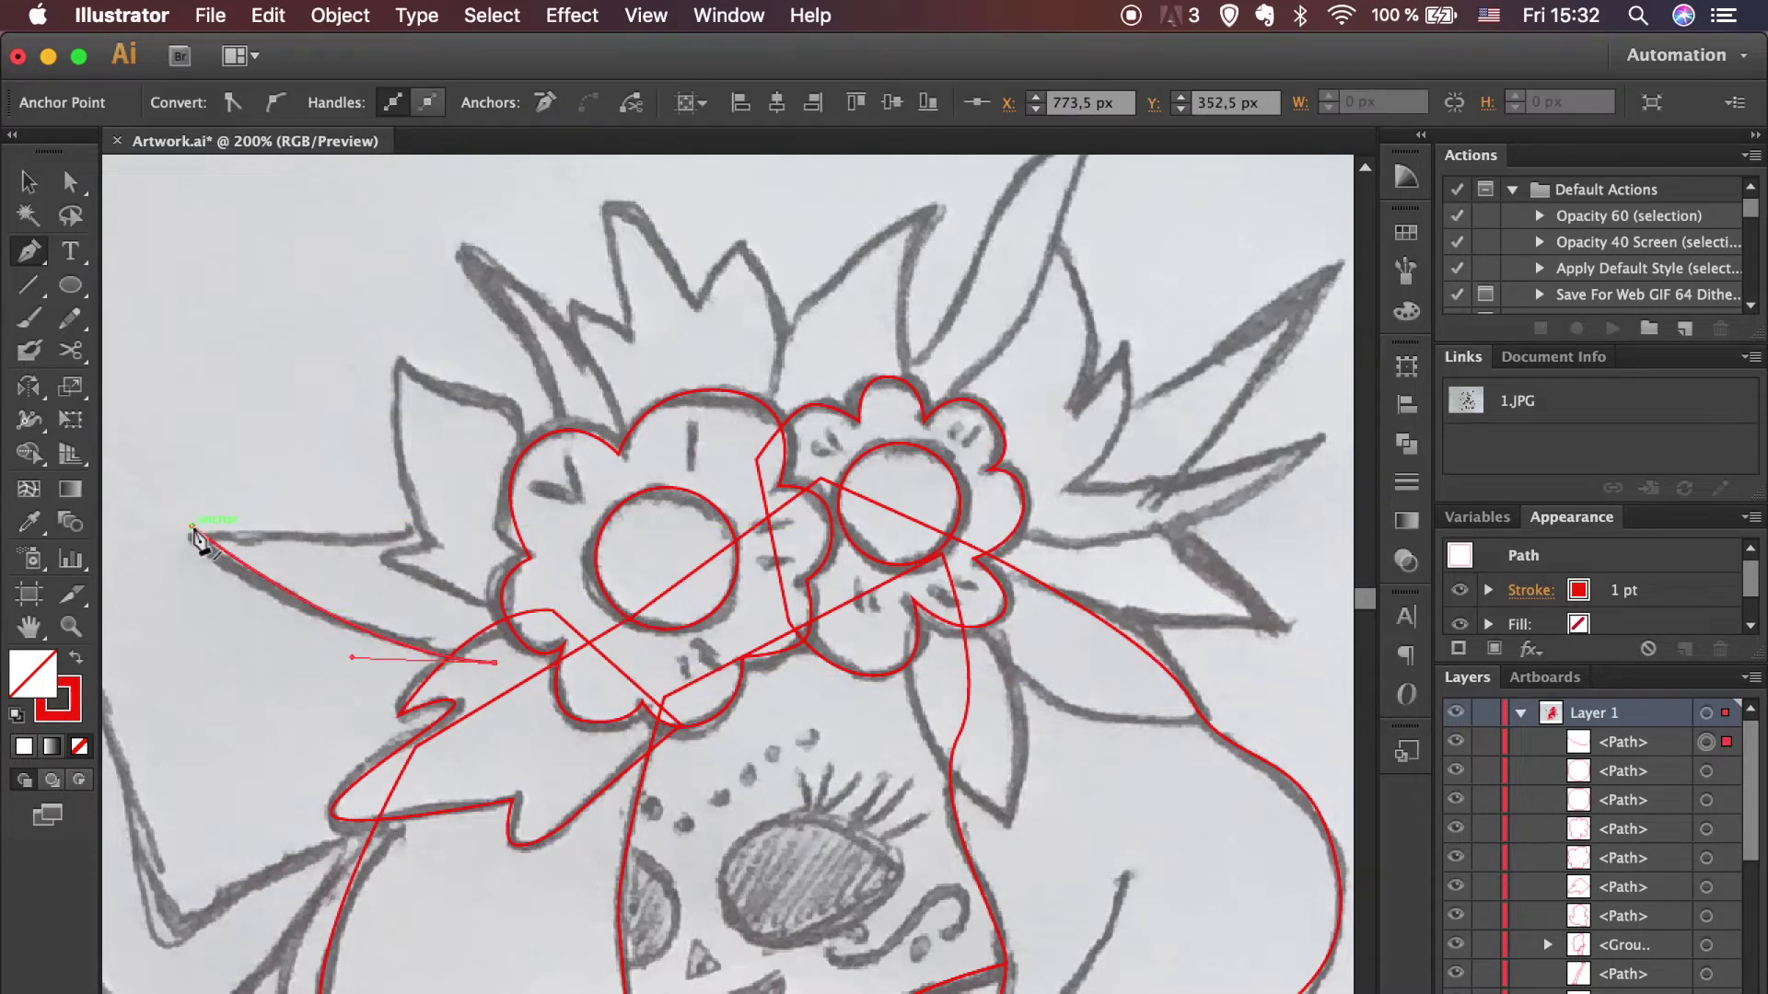
drag(193, 527, 190, 539)
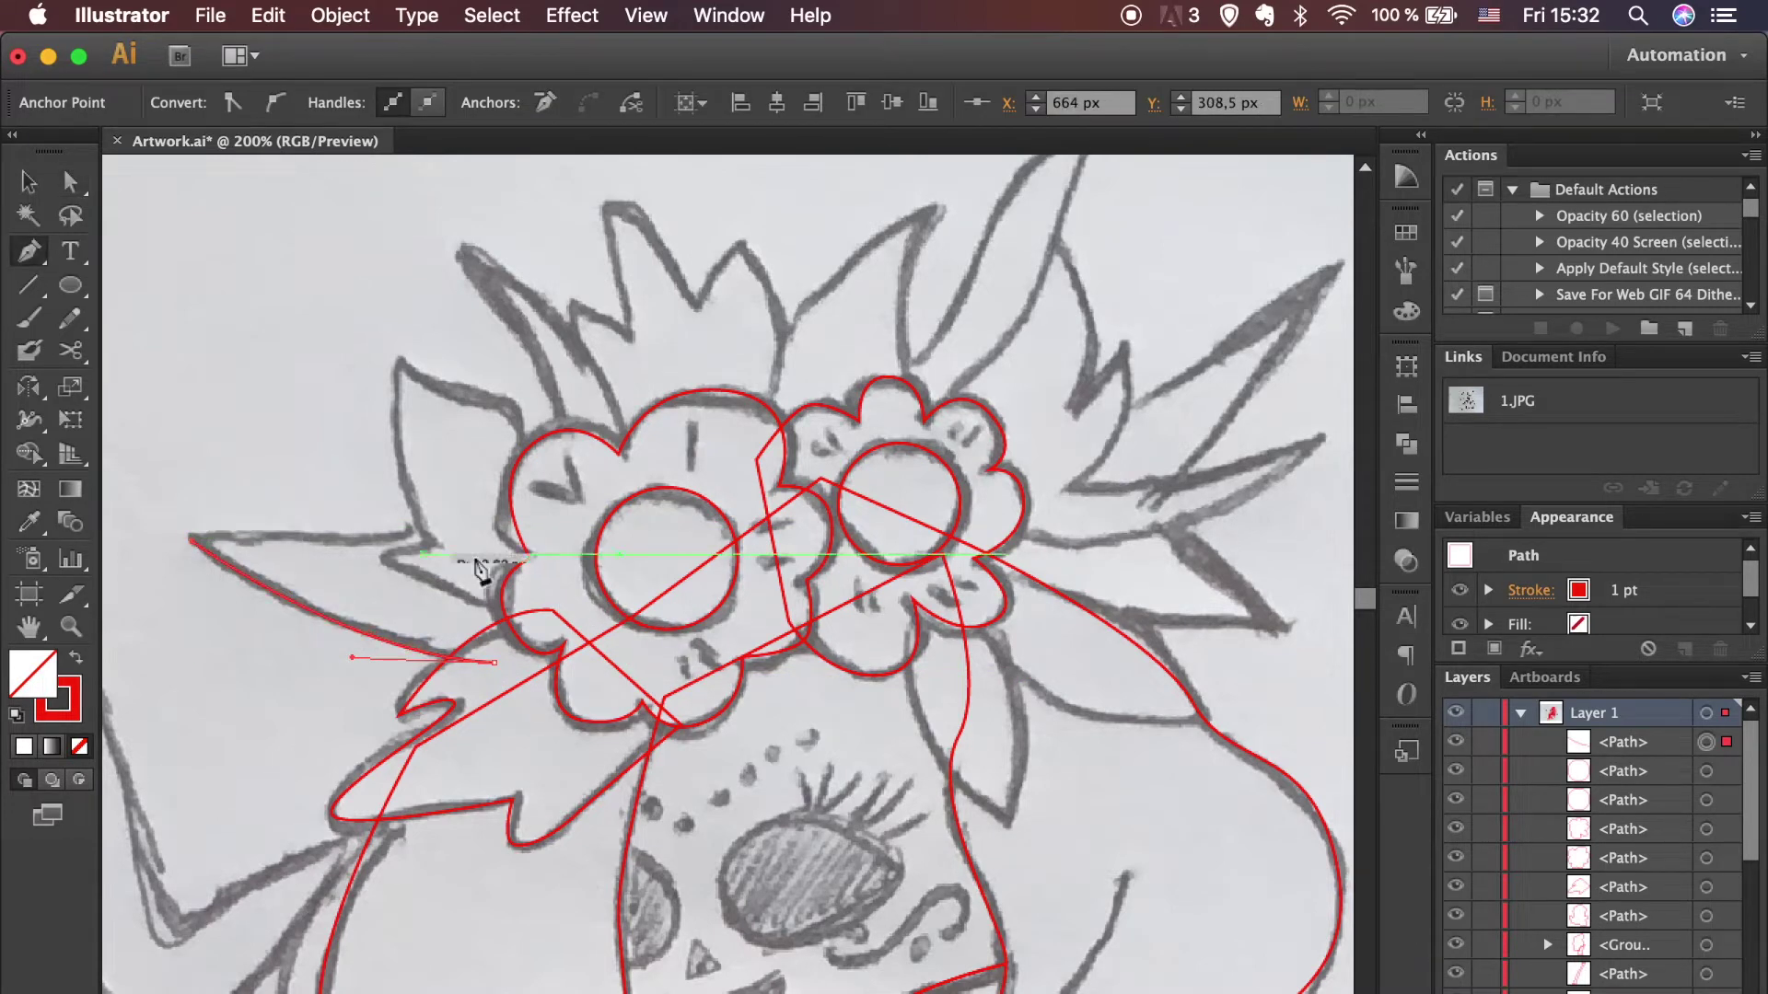
drag(526, 541, 562, 553)
drag(480, 697, 483, 704)
Step: Start the next spiky leaf path with zig-zag anchors along its points
click(192, 540)
click(397, 357)
drag(433, 548, 471, 589)
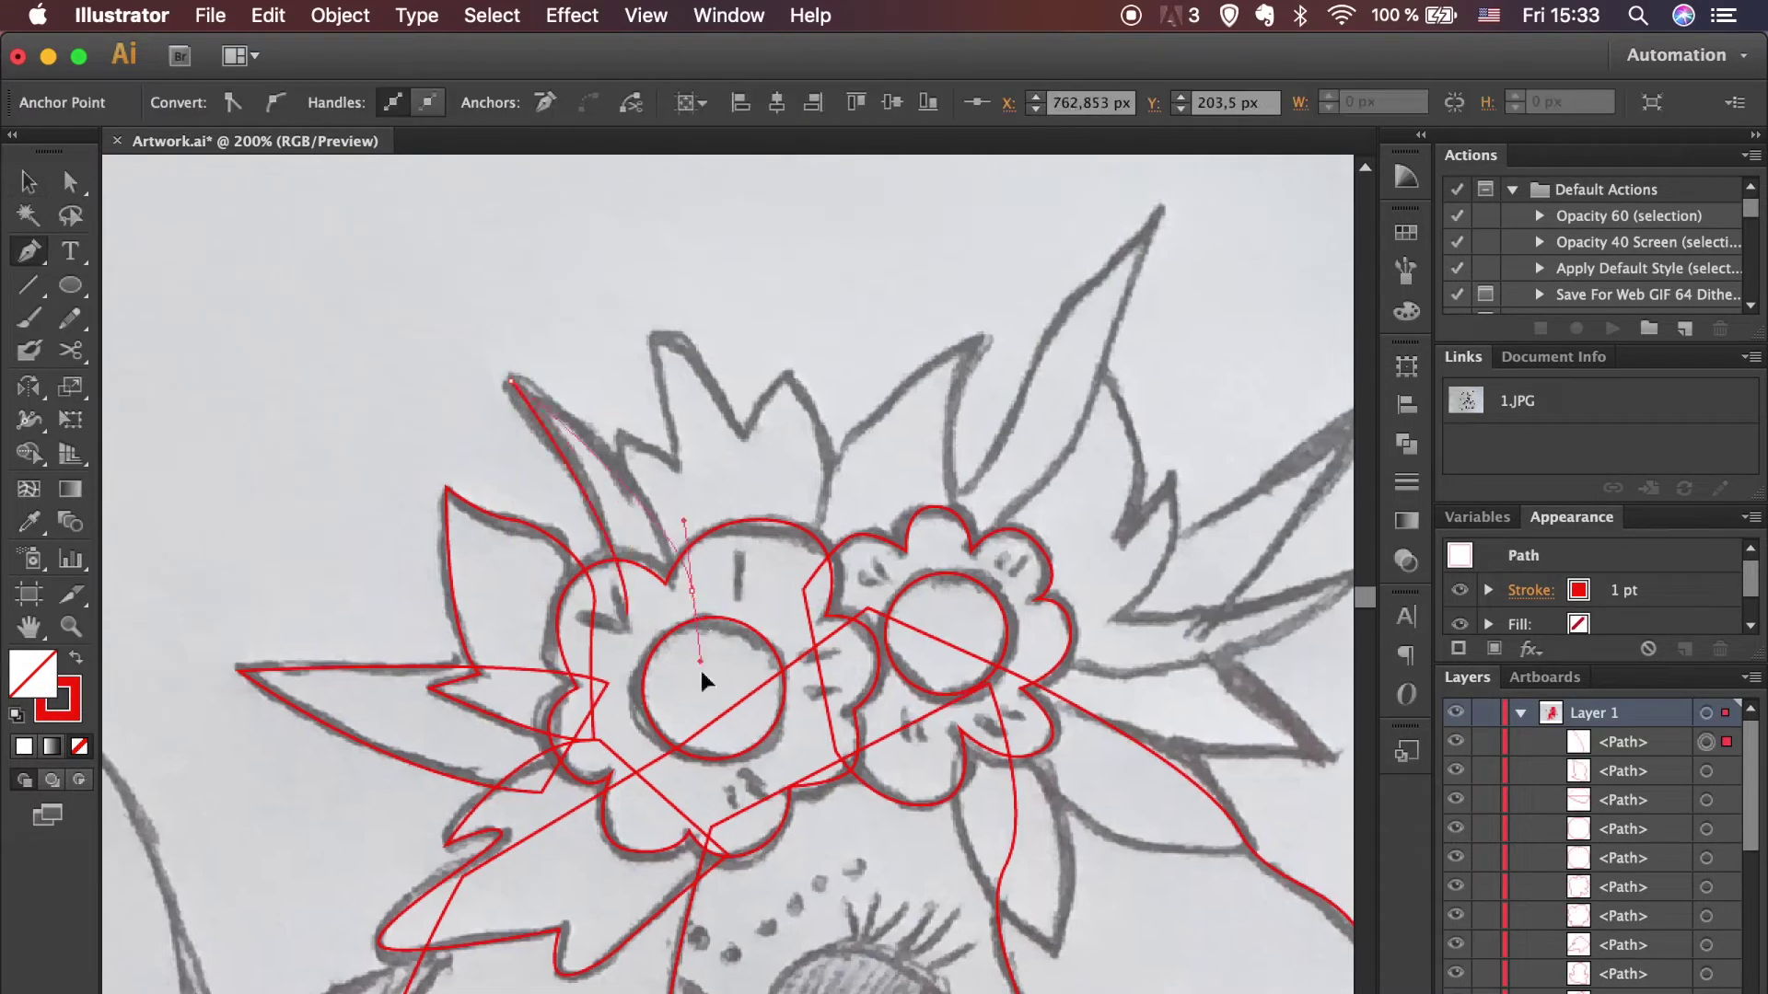
click(686, 586)
click(619, 431)
click(677, 456)
click(653, 324)
Step: Extend the spiky leaf outline to the tall leaf's tip and finish it
click(744, 433)
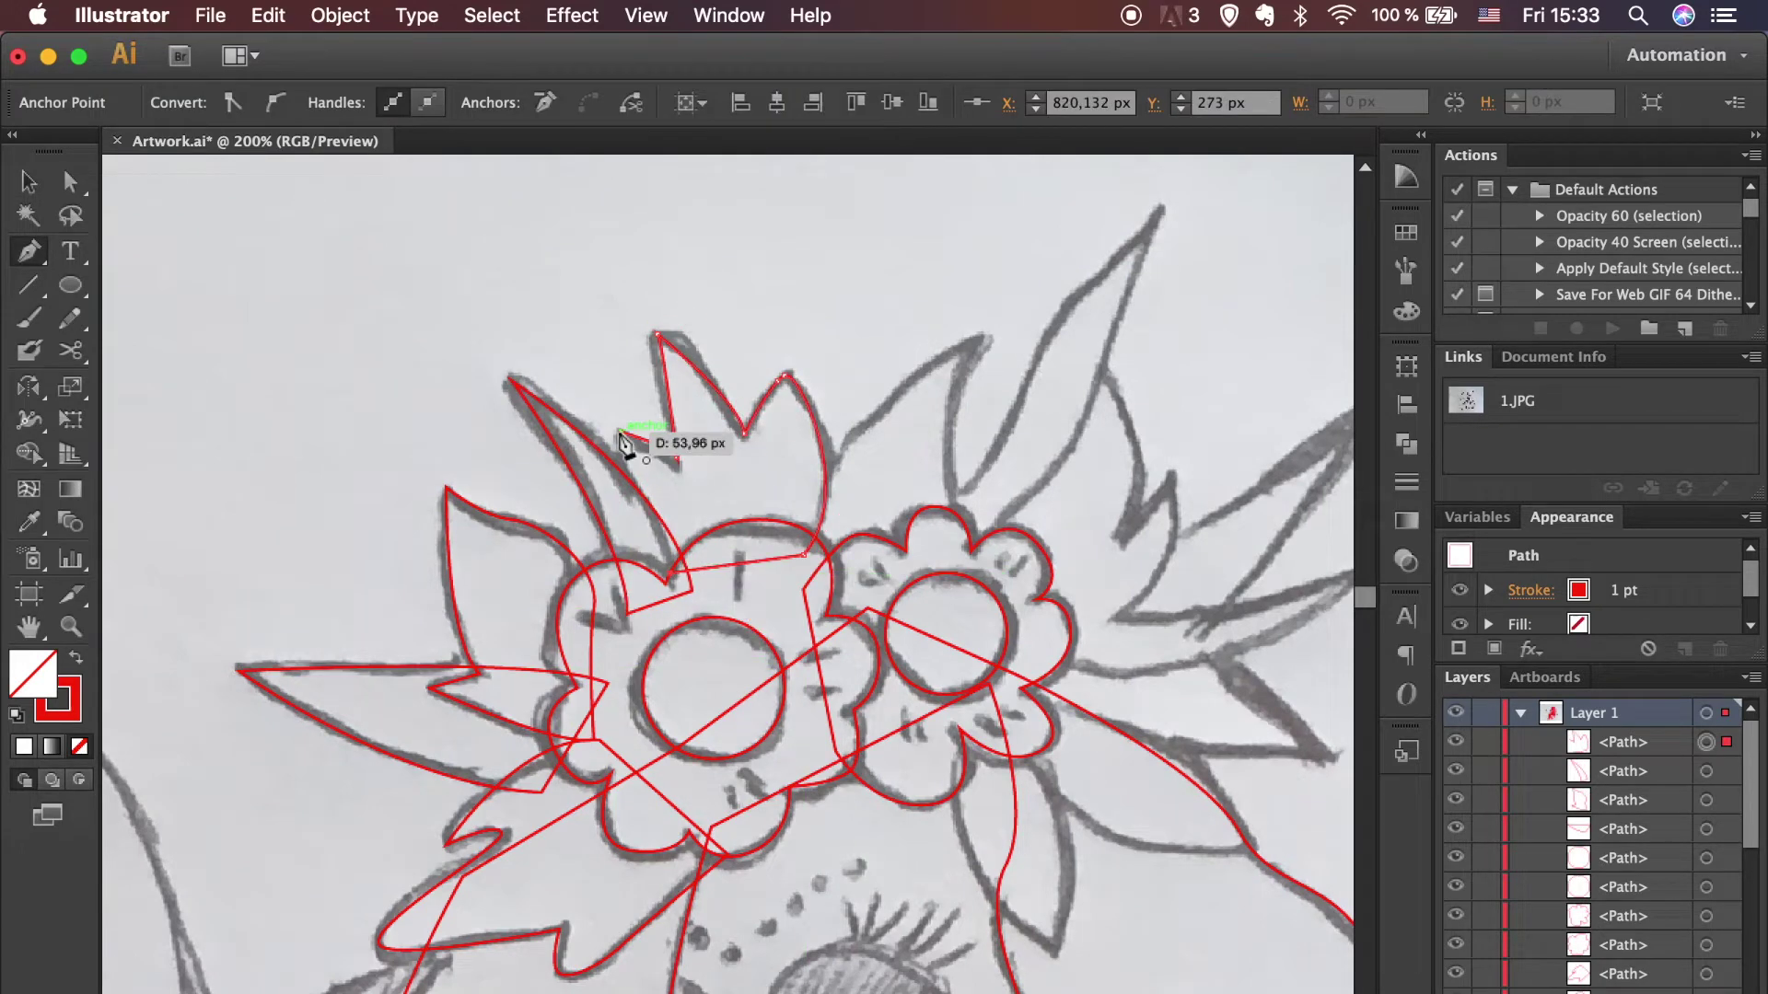
click(984, 334)
drag(946, 505, 962, 562)
click(1162, 210)
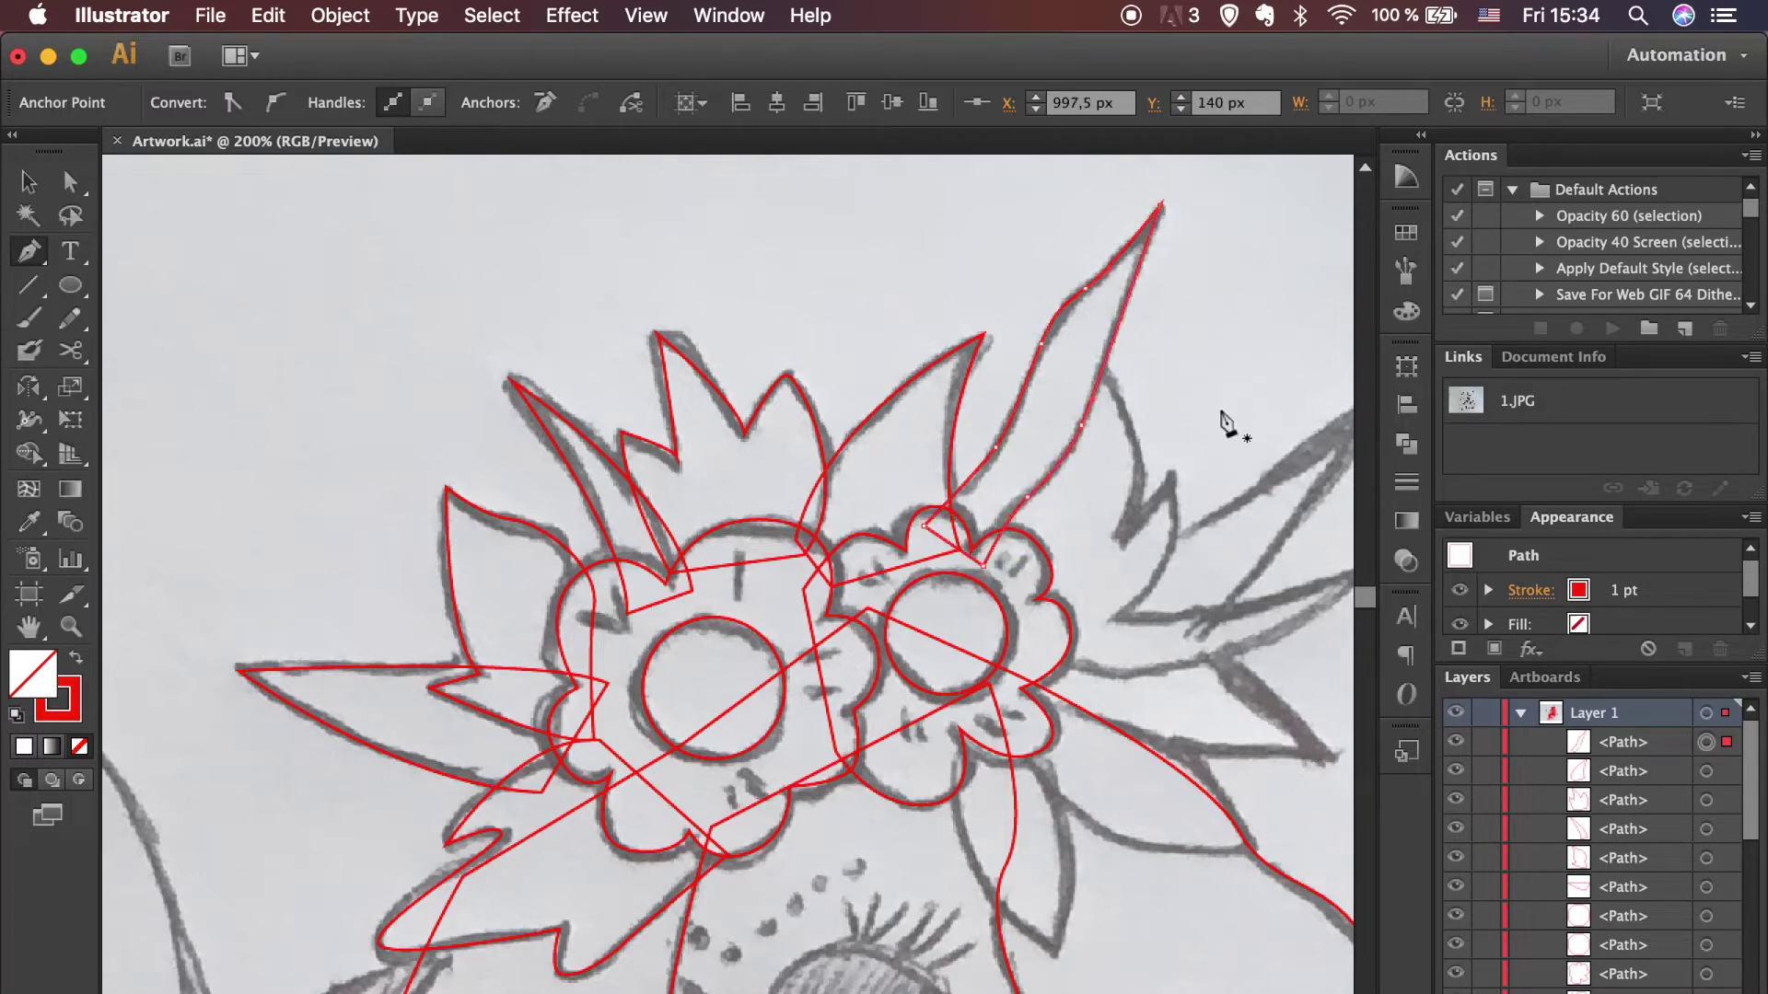
scroll(1225, 425, right, 4)
scroll(1225, 425, down, 2)
super+click(939, 663)
Step: Continue from the leaf endpoint and trace the upper-right leaf outline
click(1063, 781)
drag(936, 773, 985, 784)
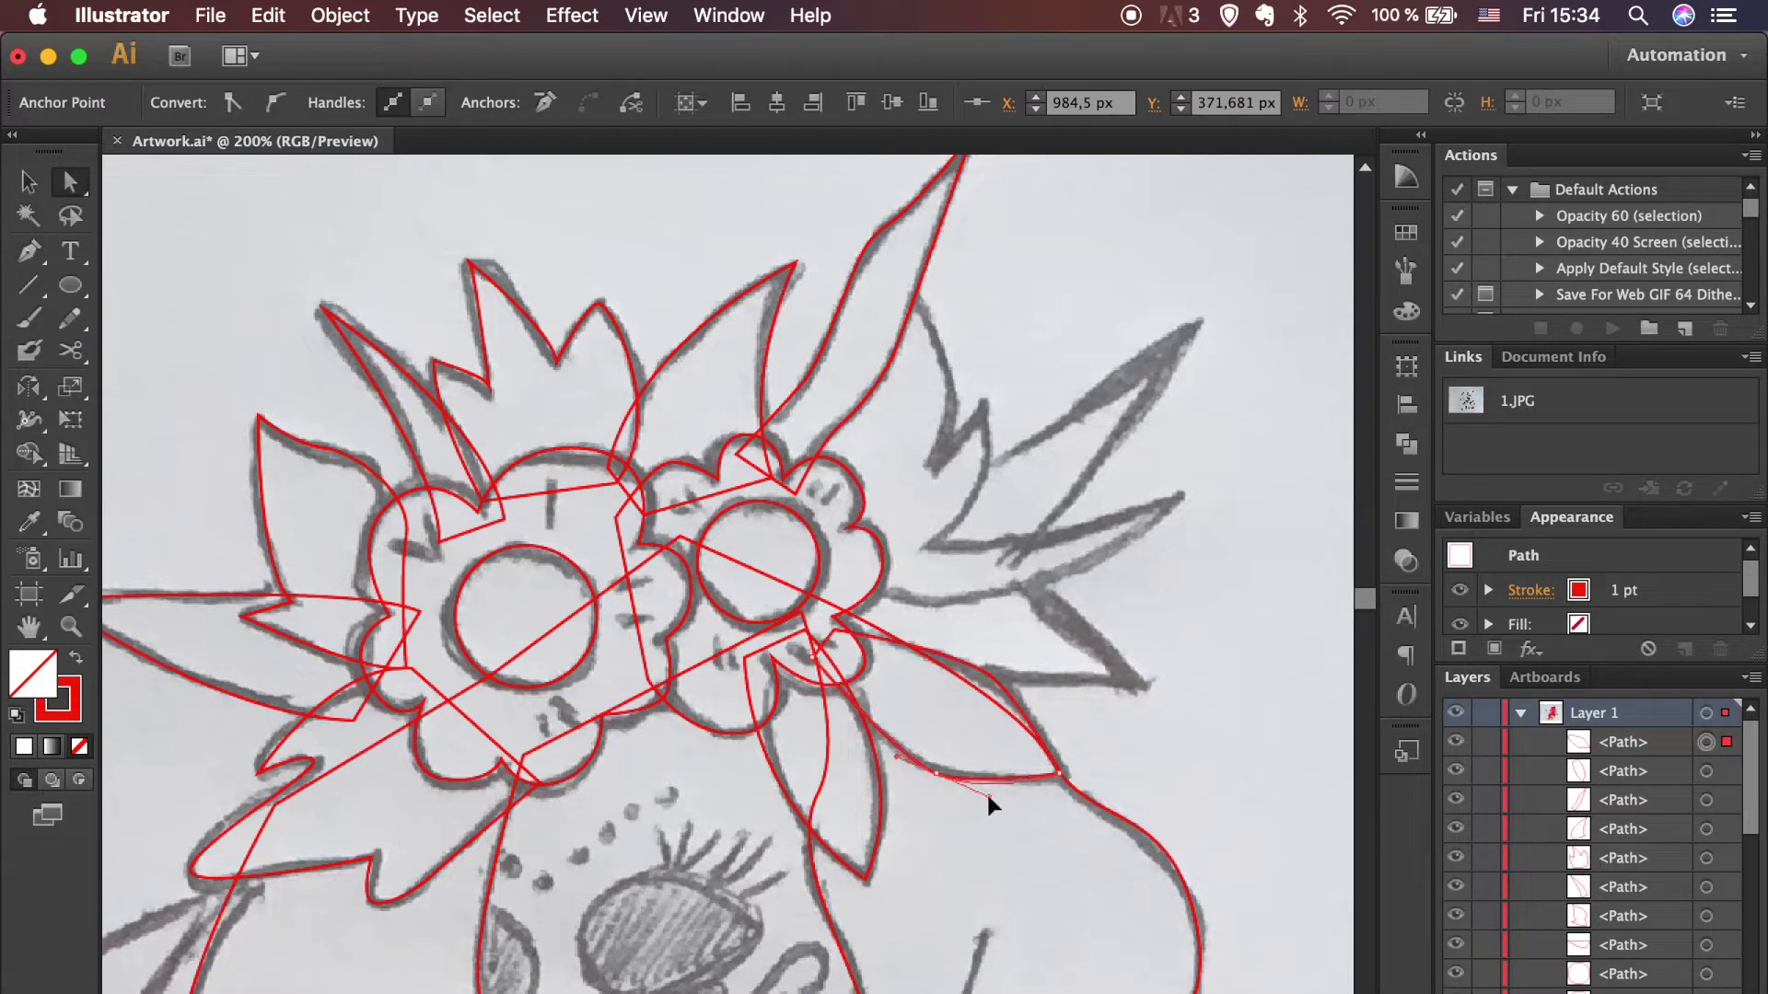
scroll(986, 790, up, 2)
click(1119, 564)
click(862, 613)
click(921, 486)
click(862, 528)
drag(854, 364, 801, 306)
click(734, 532)
super+click(1140, 654)
Step: Trace the far-right crown leaf, completing the red crown outlines
click(868, 562)
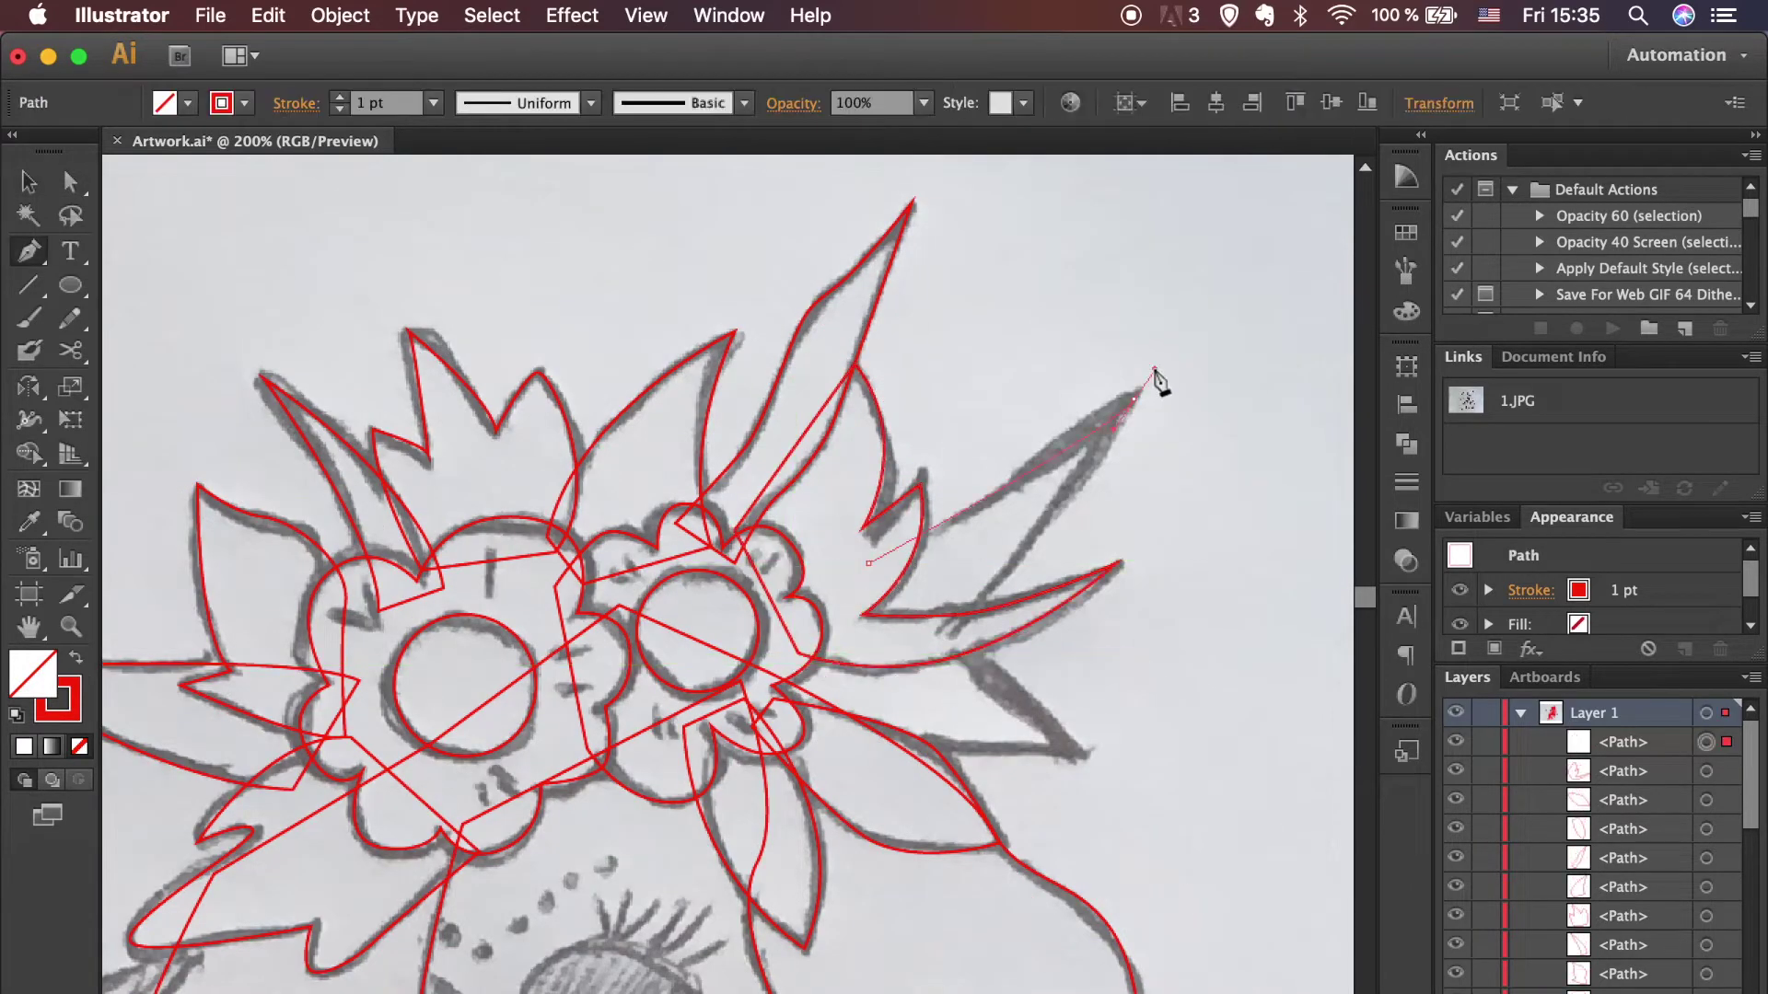
click(1140, 391)
click(928, 649)
click(1065, 748)
click(769, 700)
drag(770, 709, 690, 631)
key(v)
click(1119, 807)
scroll(1141, 857, down, 3)
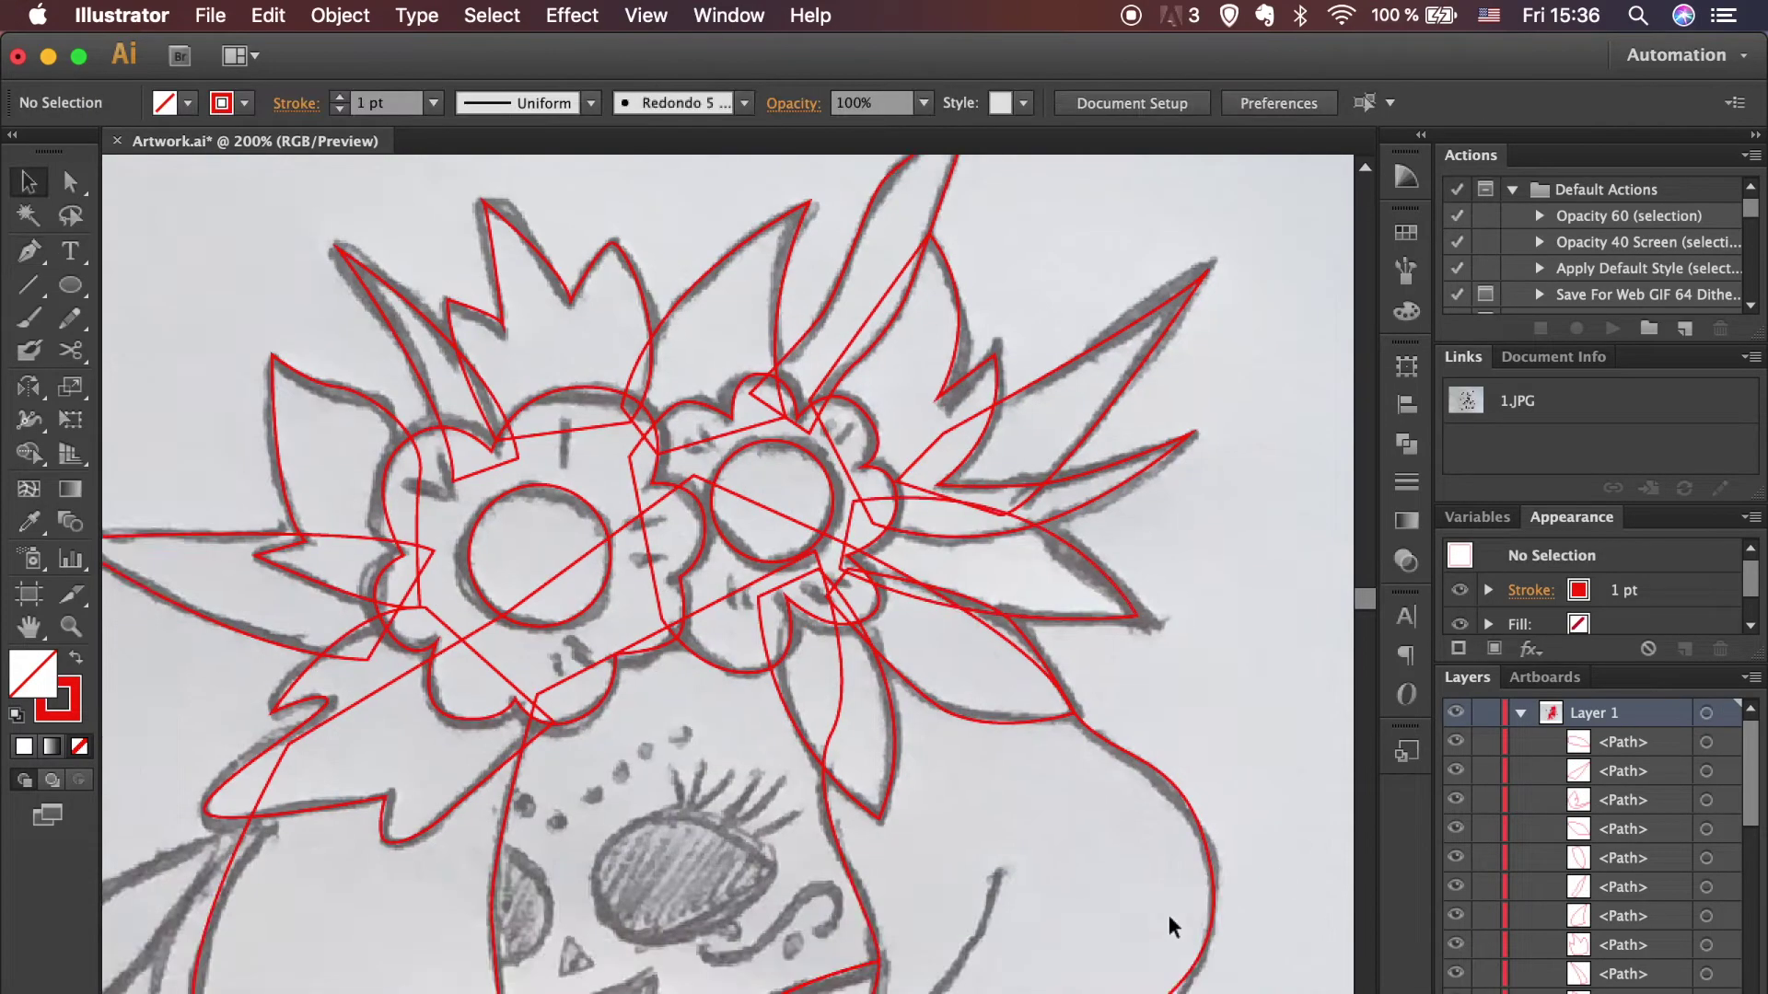
scroll(1031, 911, down, 3)
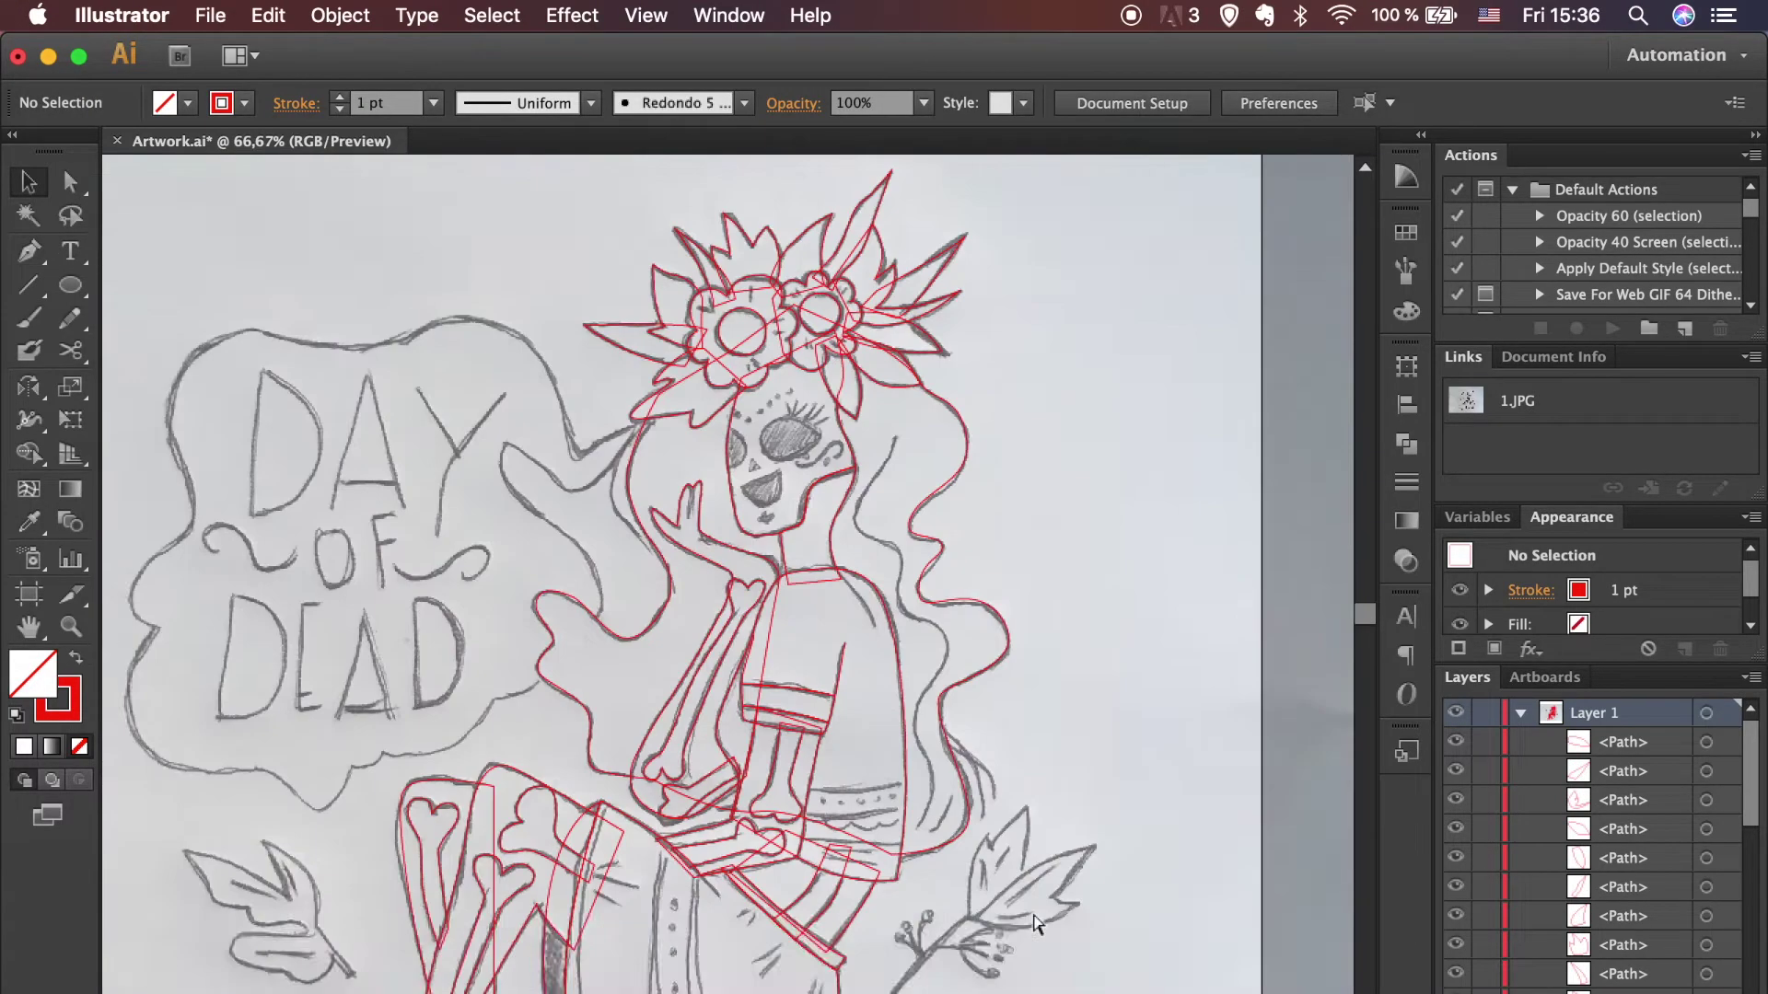
Step: Fill the arm's bone paths solid white instead of outlined
scroll(665, 837, up, 2)
click(665, 837)
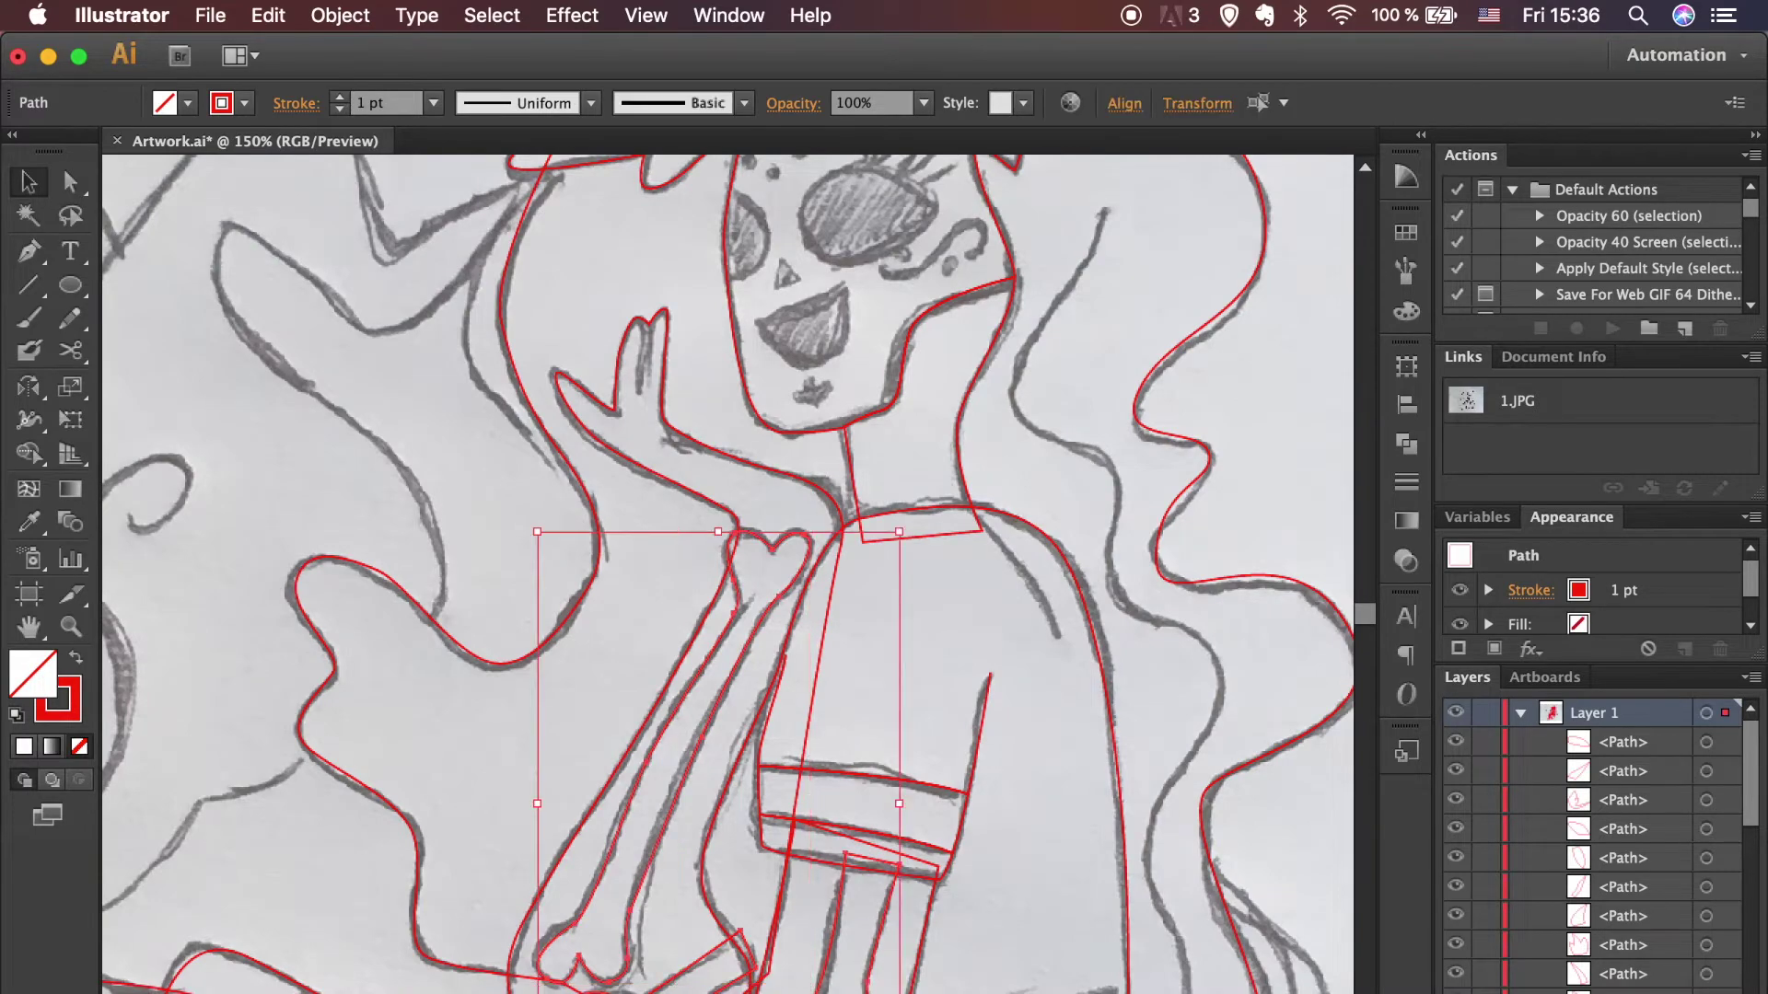
scroll(806, 832, up, 2)
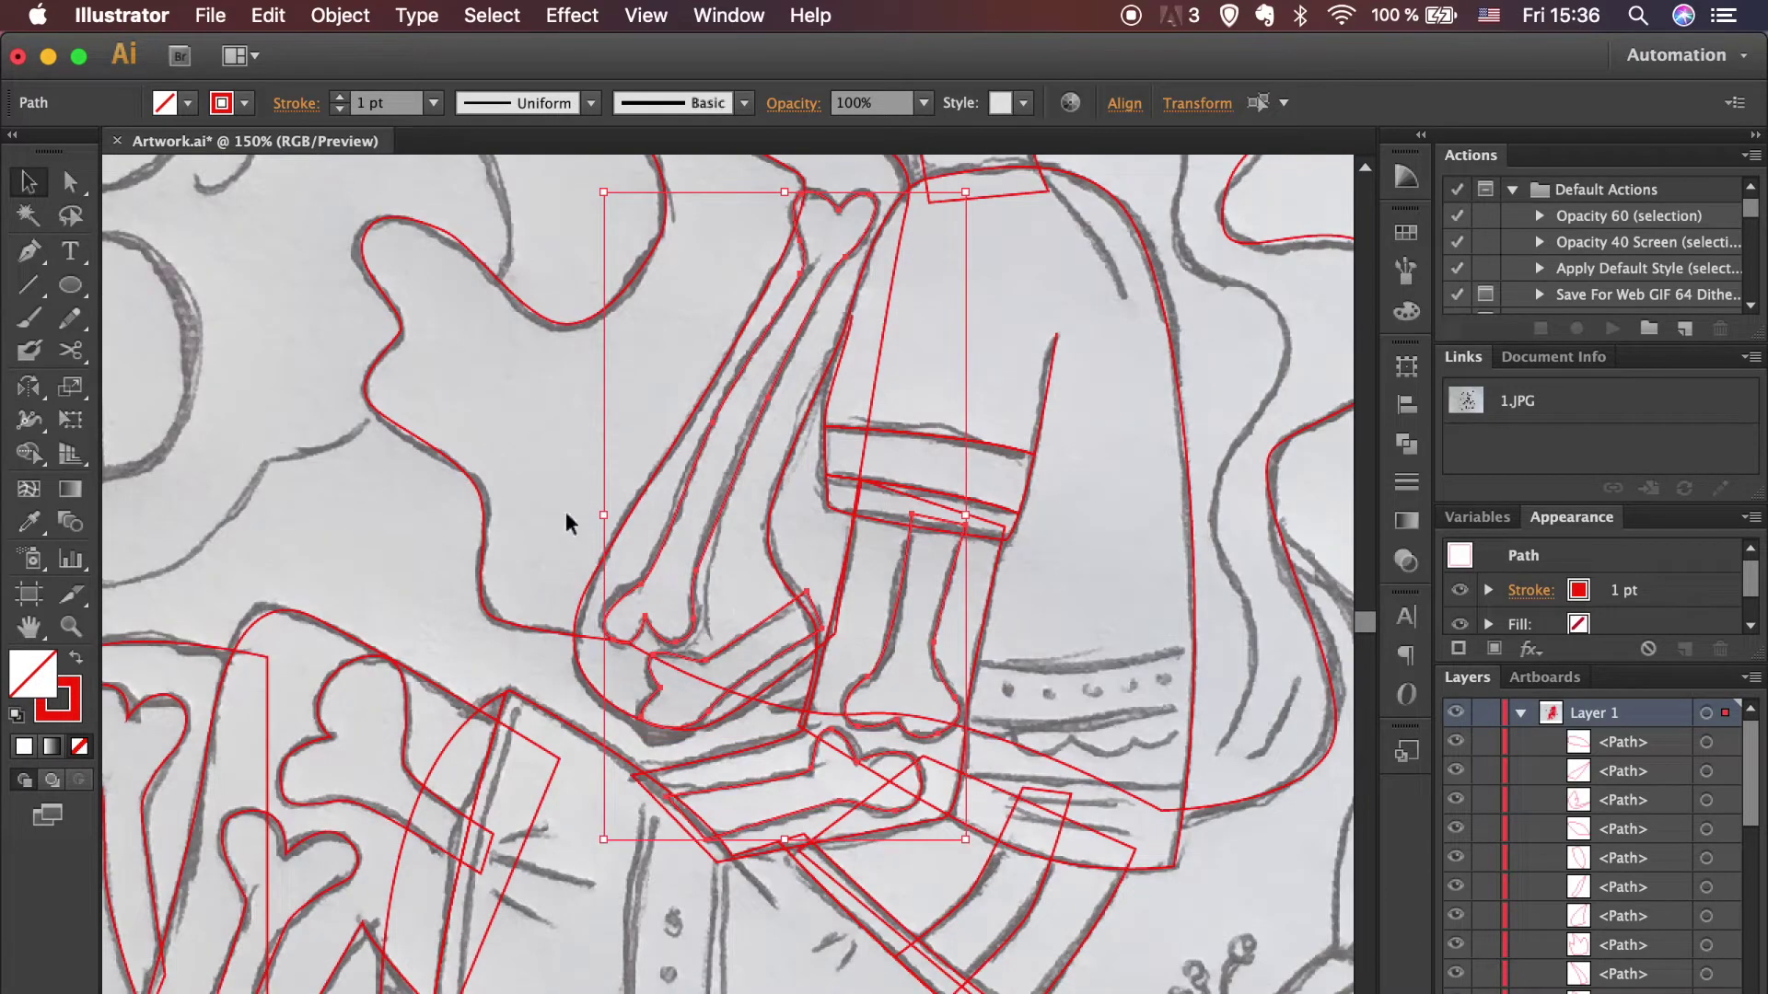
click(77, 658)
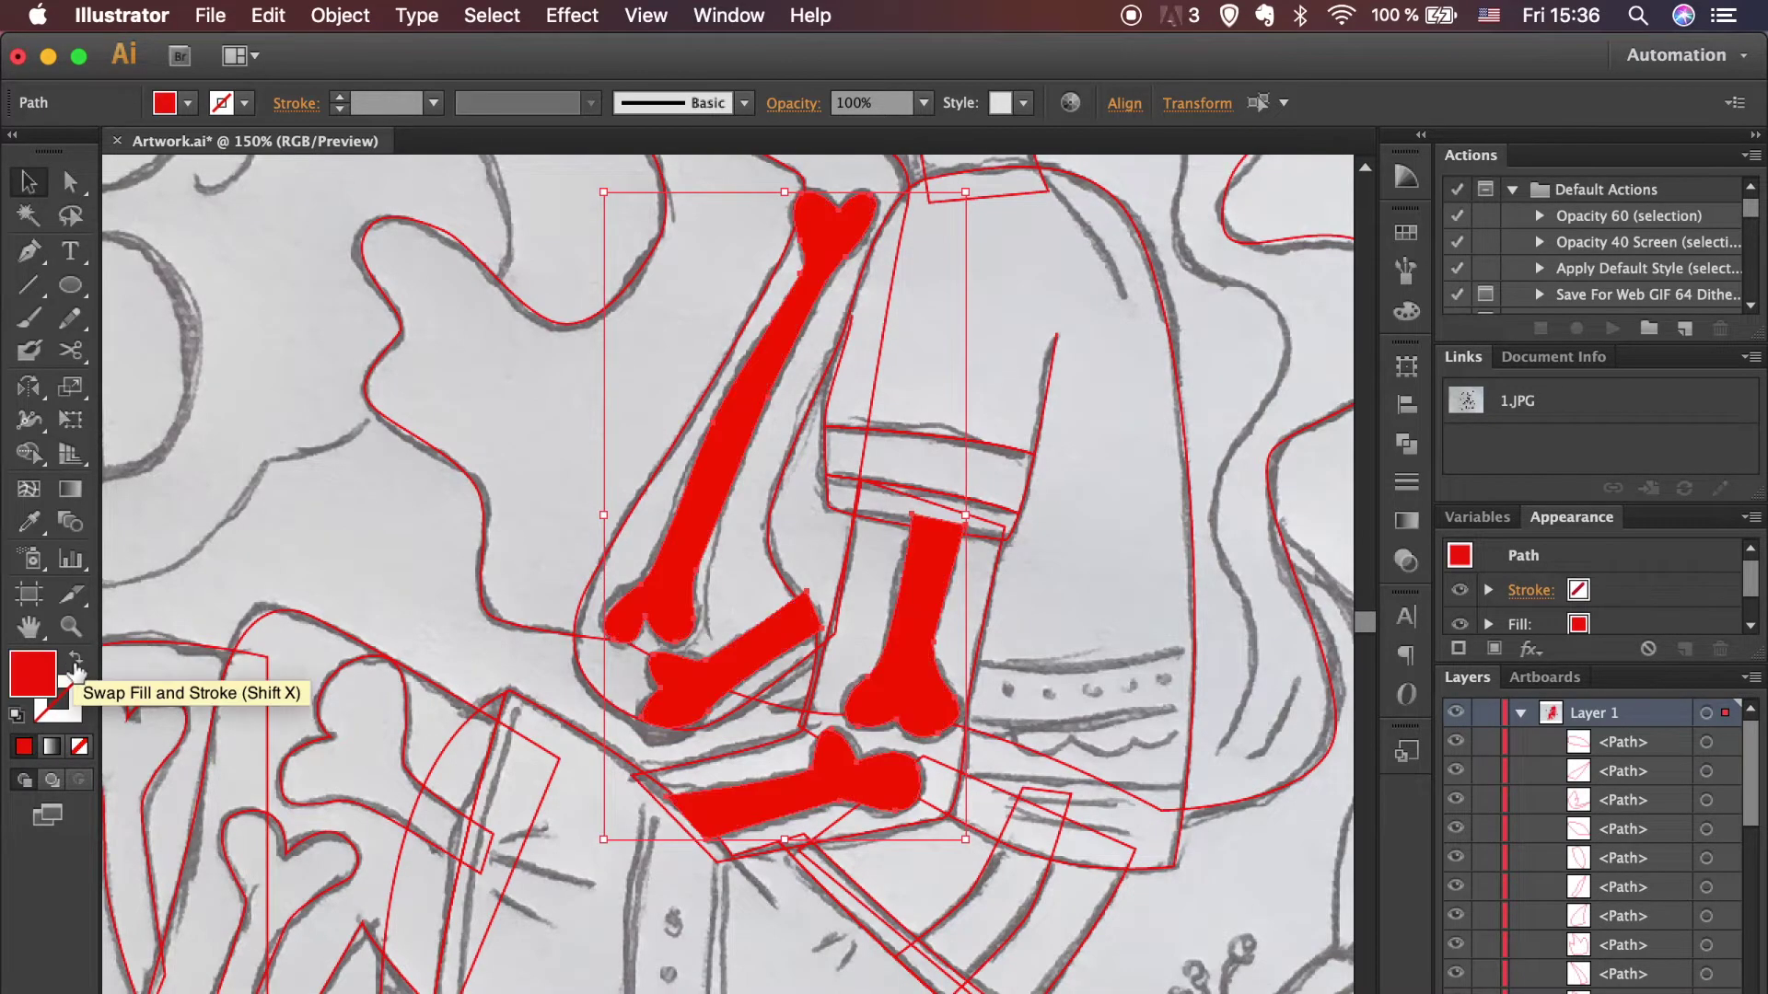
click(1406, 232)
click(1117, 251)
click(1180, 714)
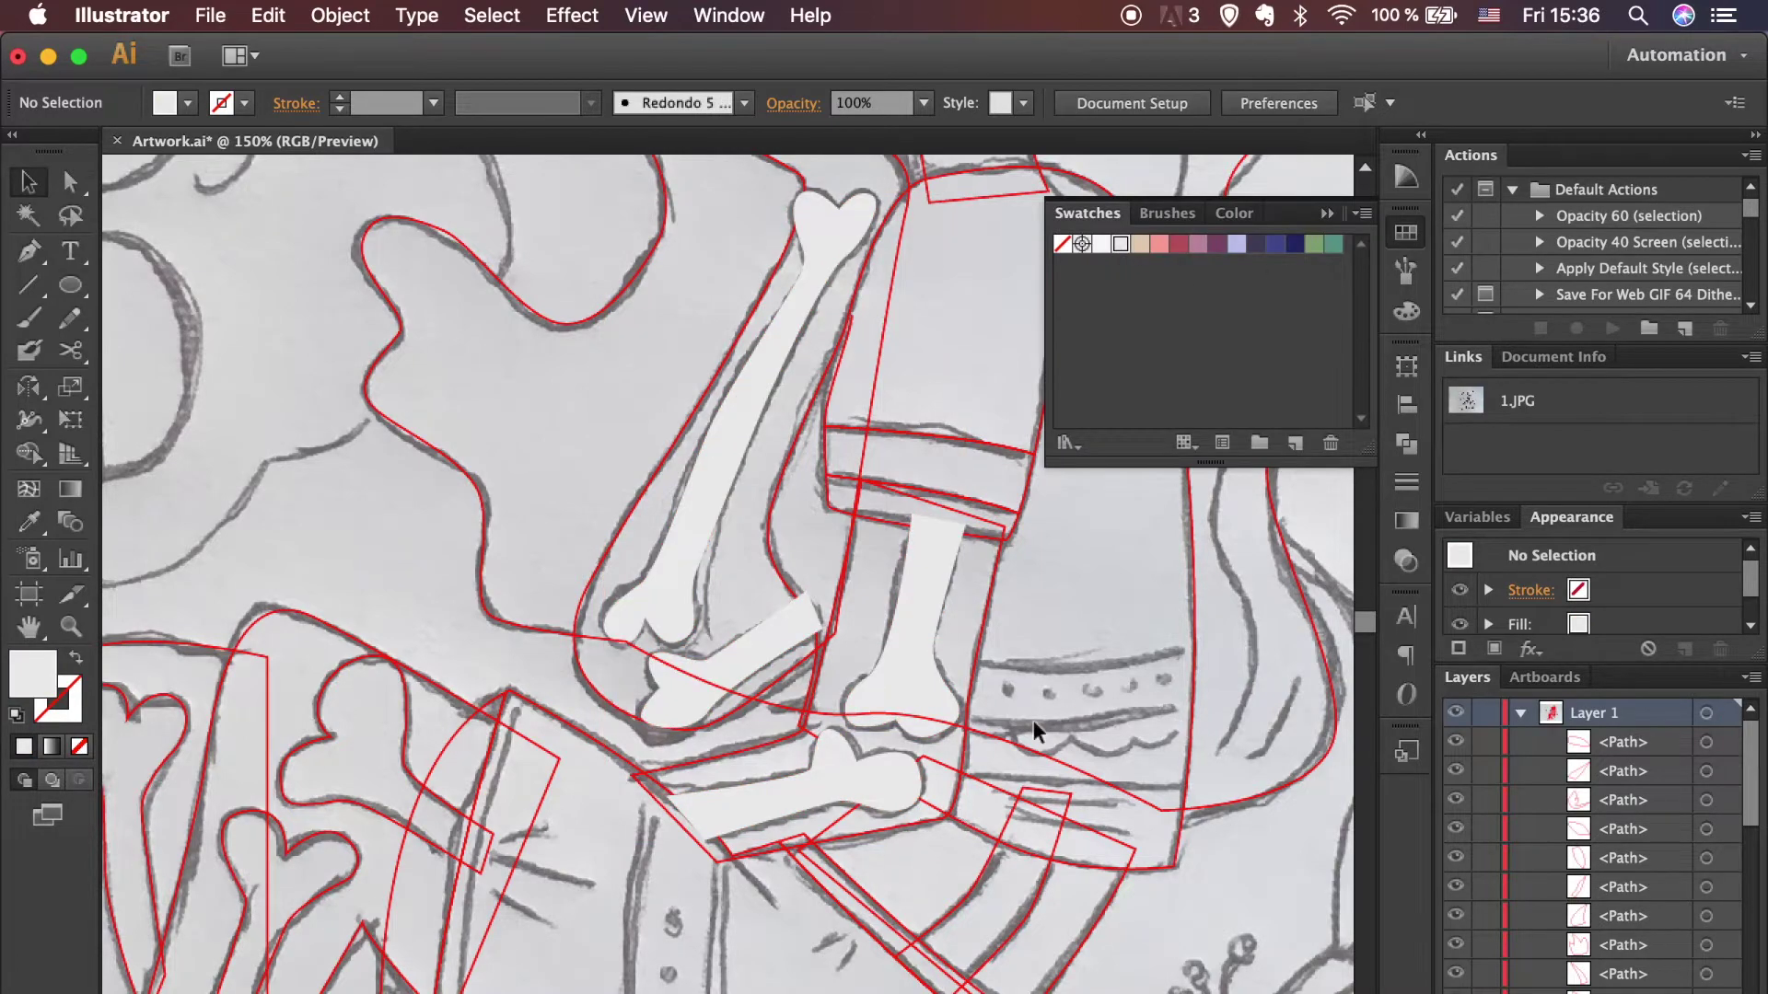
Step: Fill both leg outlines with the beige skin colour, nudging the left leg's top
scroll(1033, 720, up, 1)
click(972, 603)
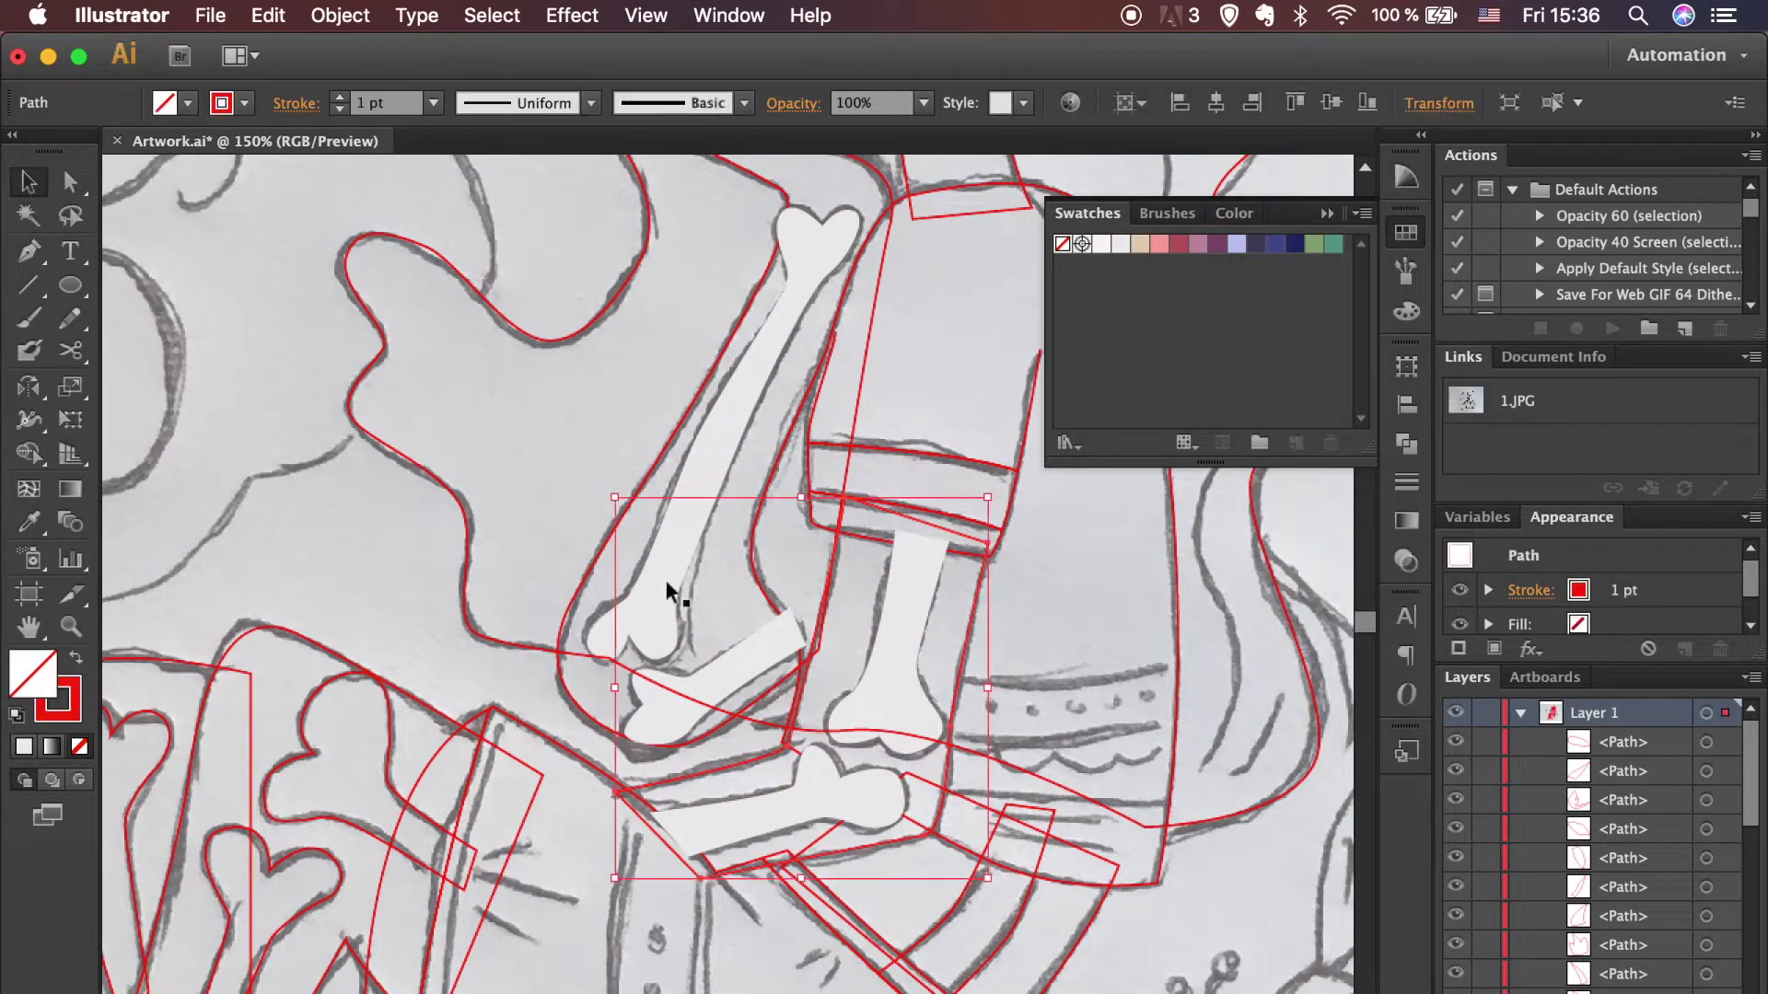
scroll(516, 663, down, 10)
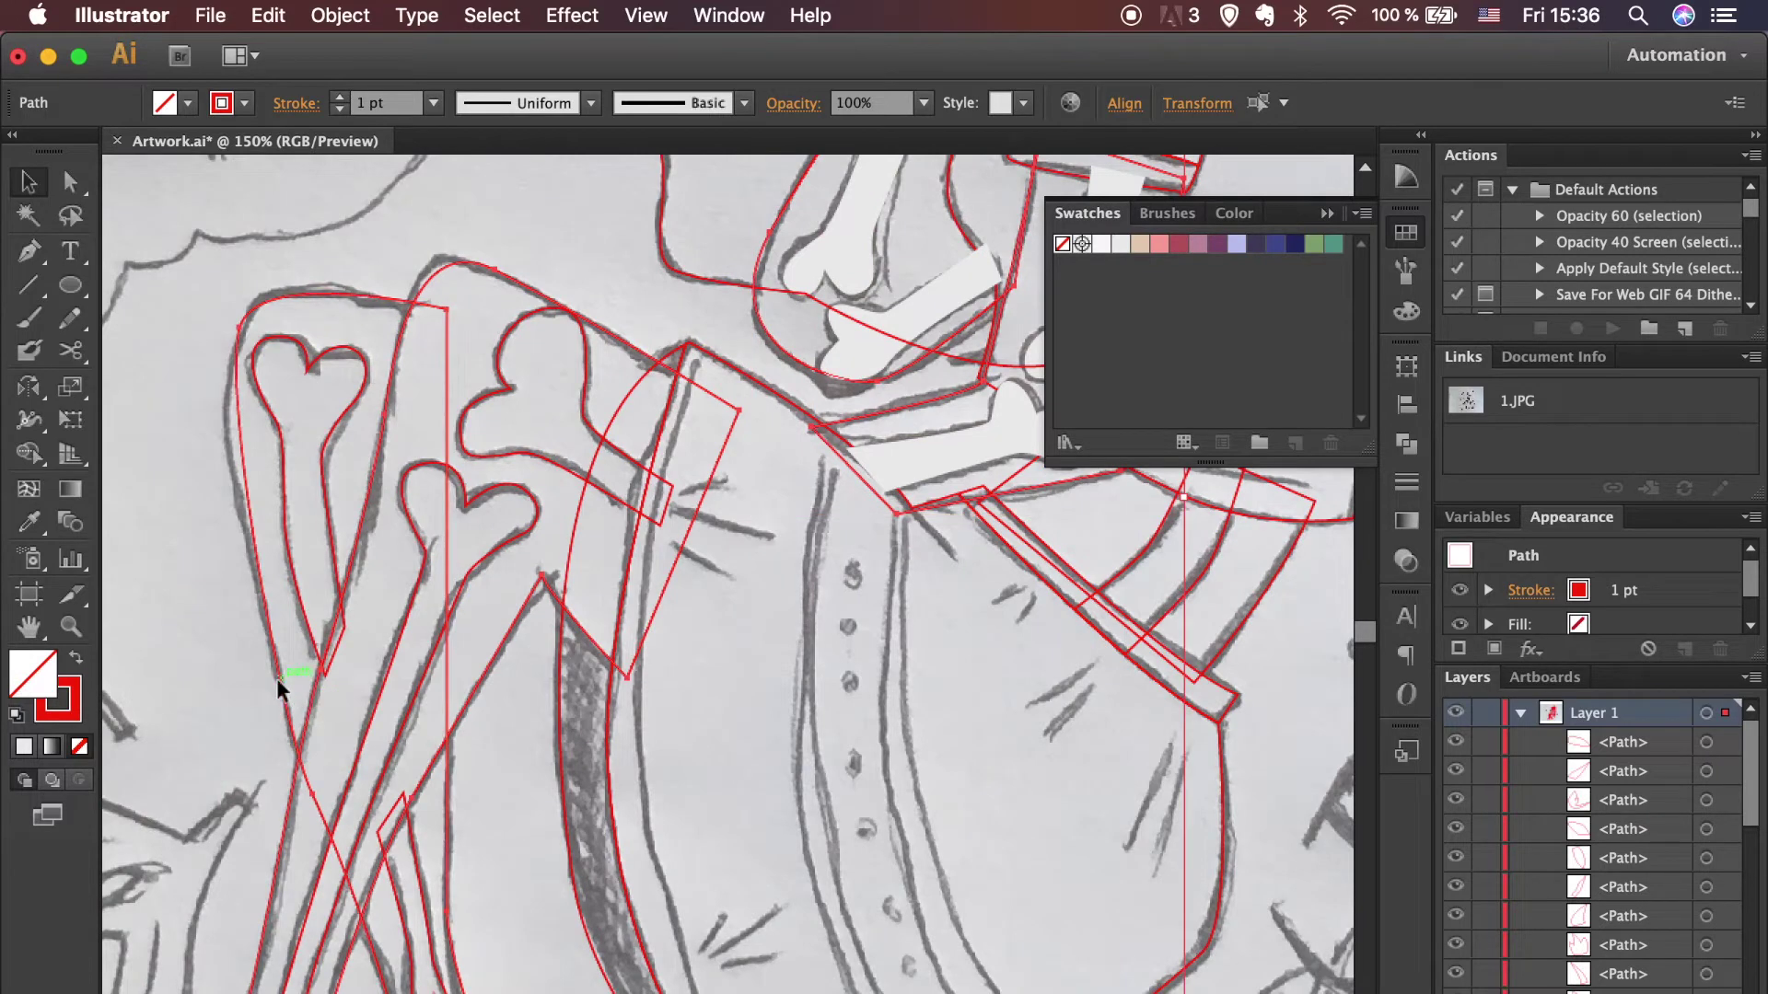
click(235, 363)
drag(477, 276, 479, 274)
click(77, 658)
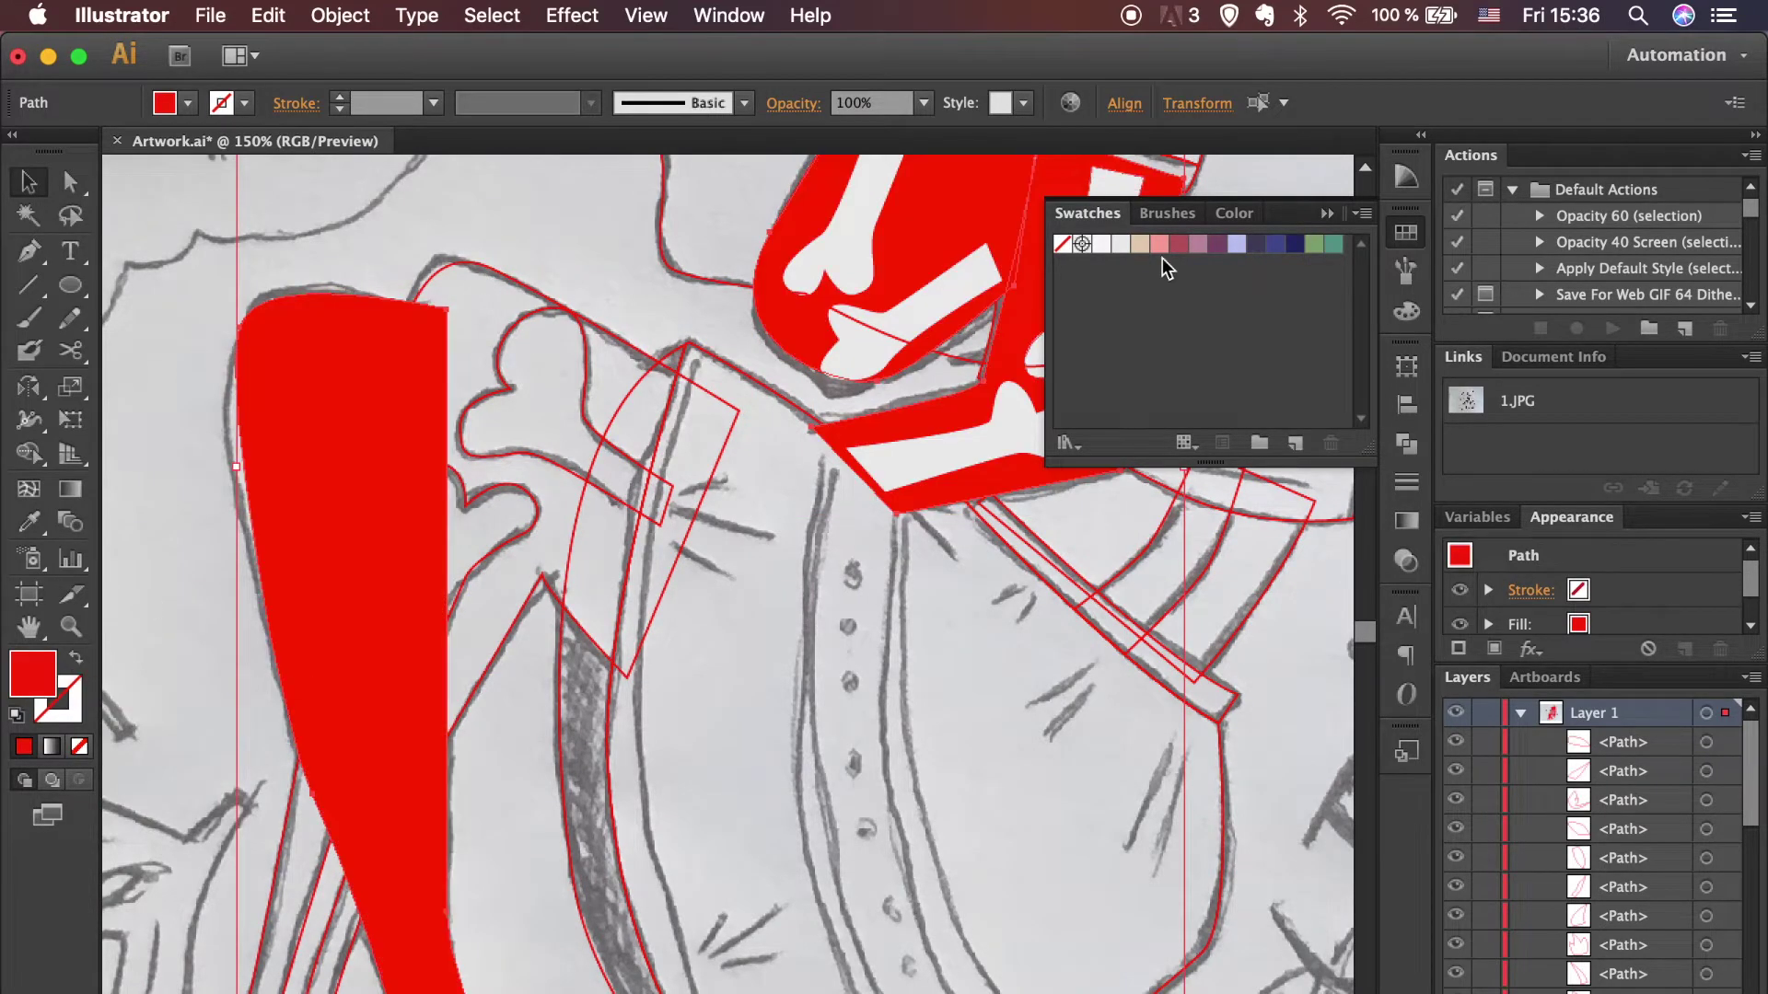
click(1140, 243)
click(519, 292)
click(76, 657)
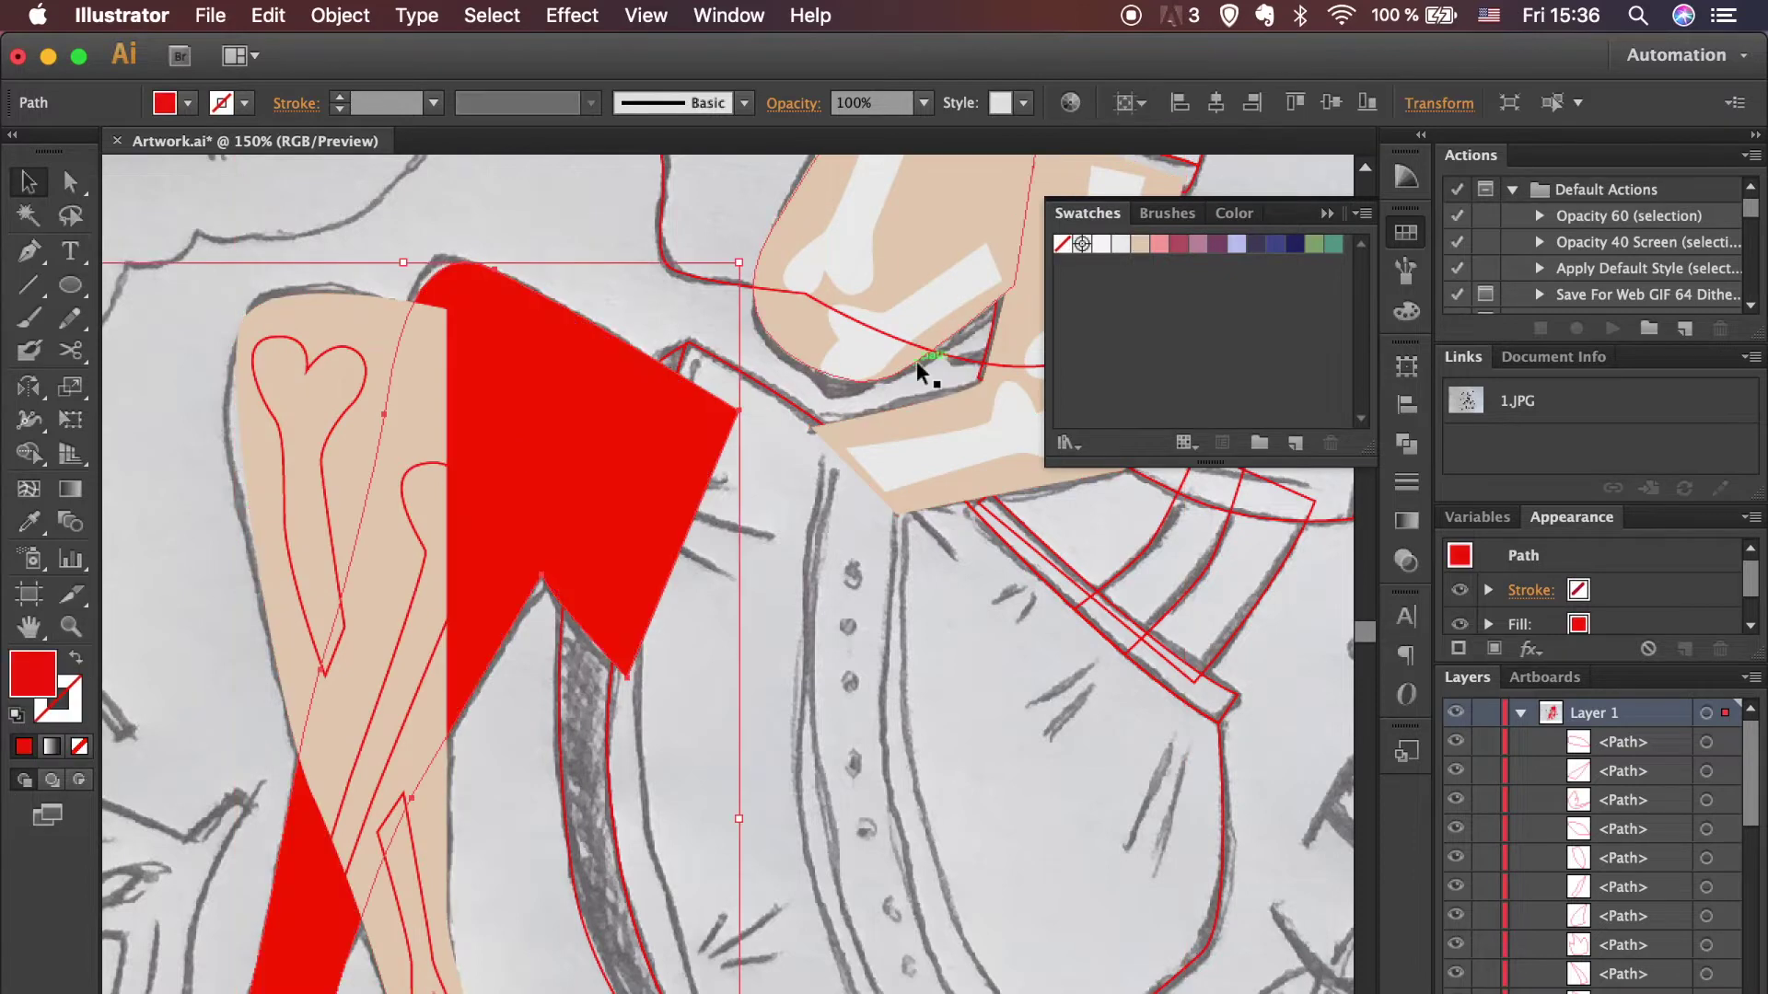
click(1140, 244)
click(584, 798)
Step: Fill the three leg bone outlines solid light grey
click(502, 553)
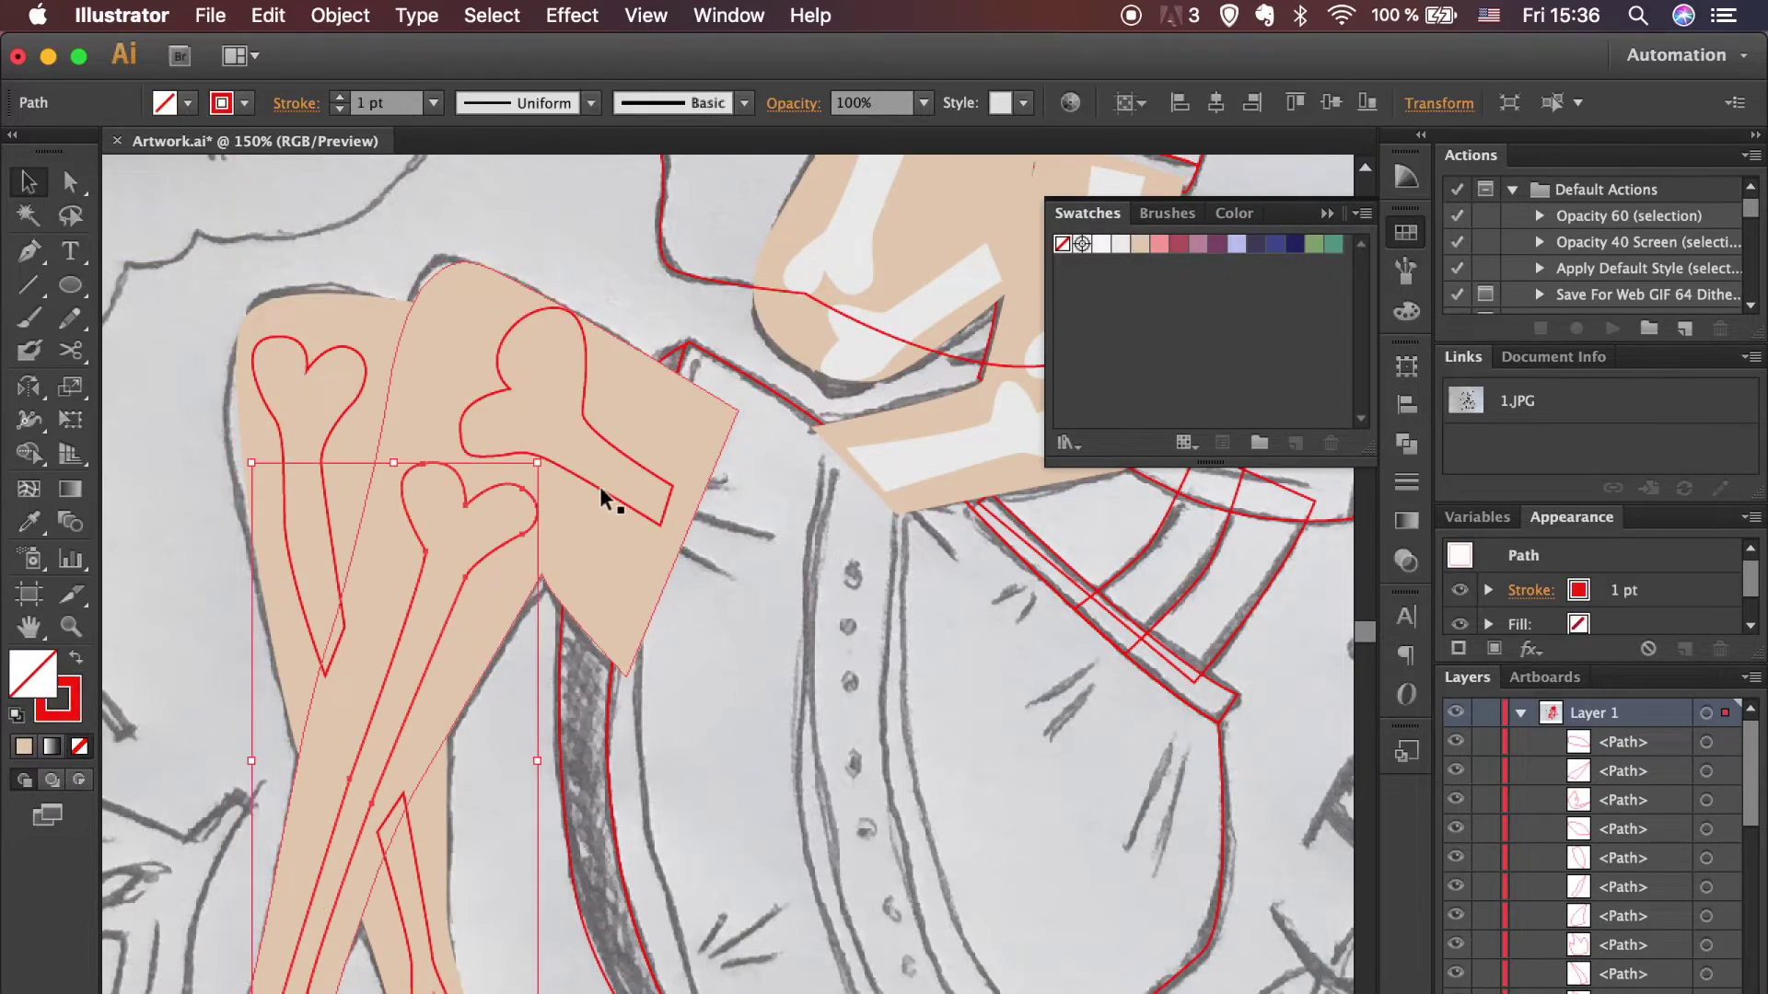
shift+click(612, 505)
shift+click(291, 472)
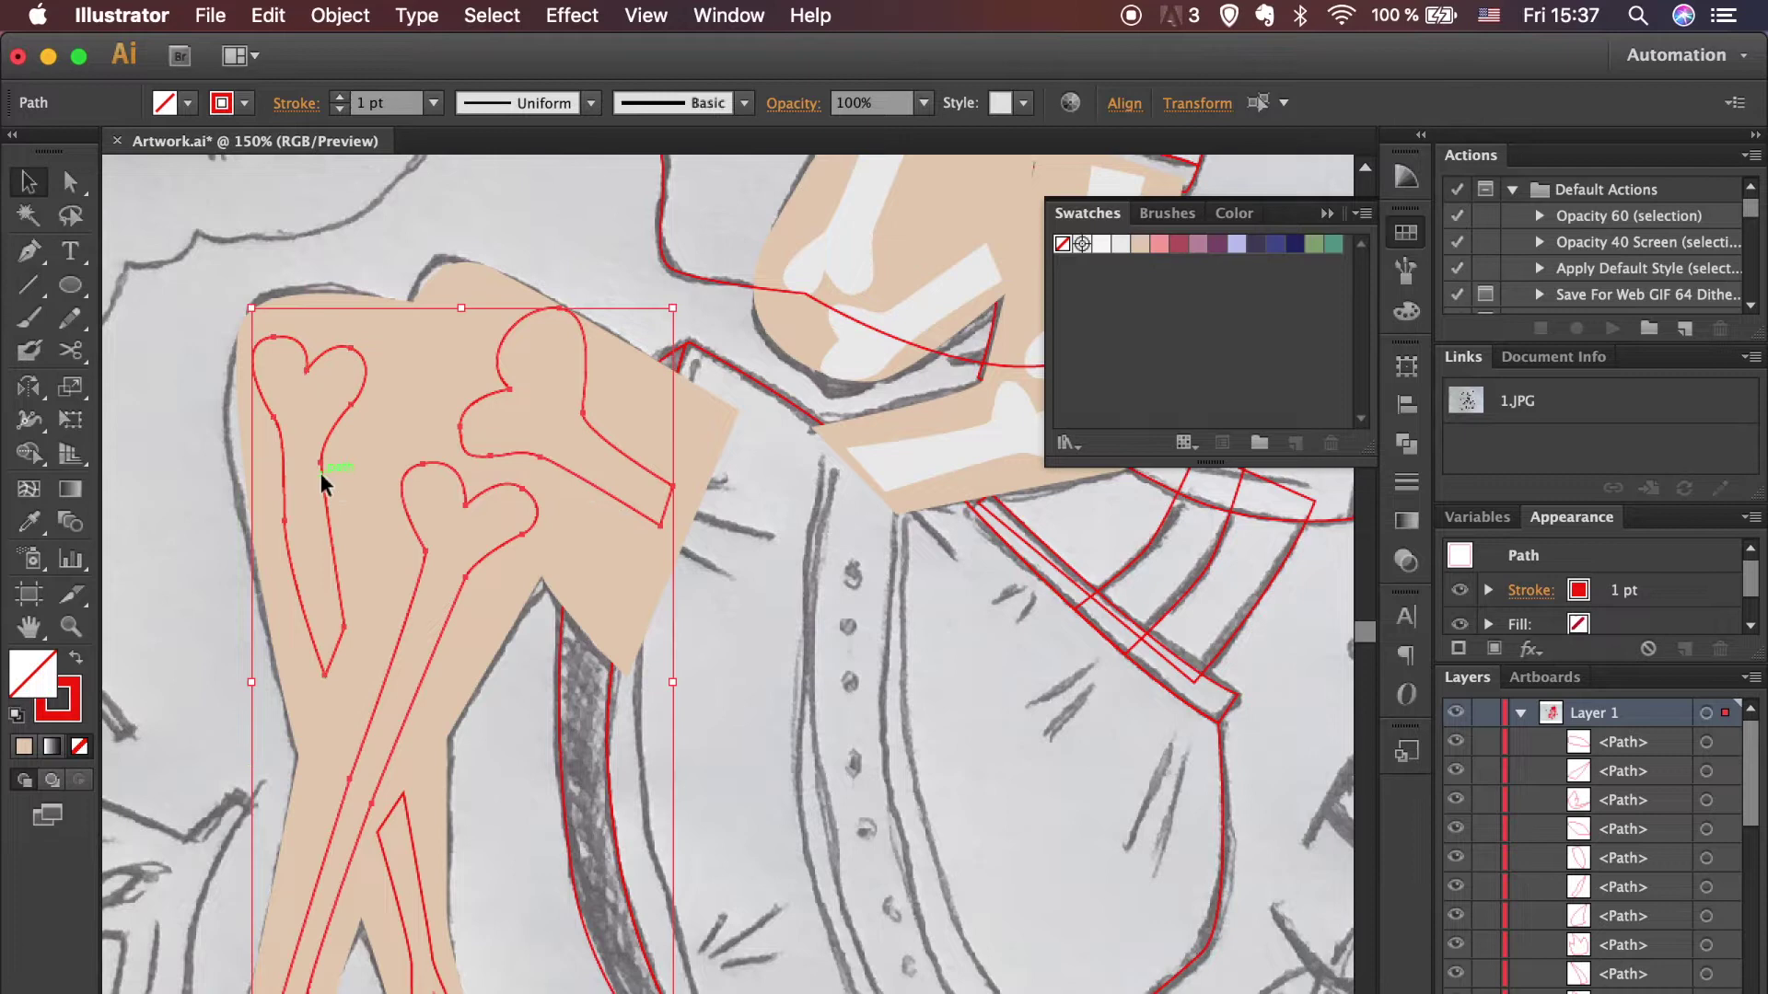
click(77, 657)
click(1121, 245)
click(847, 760)
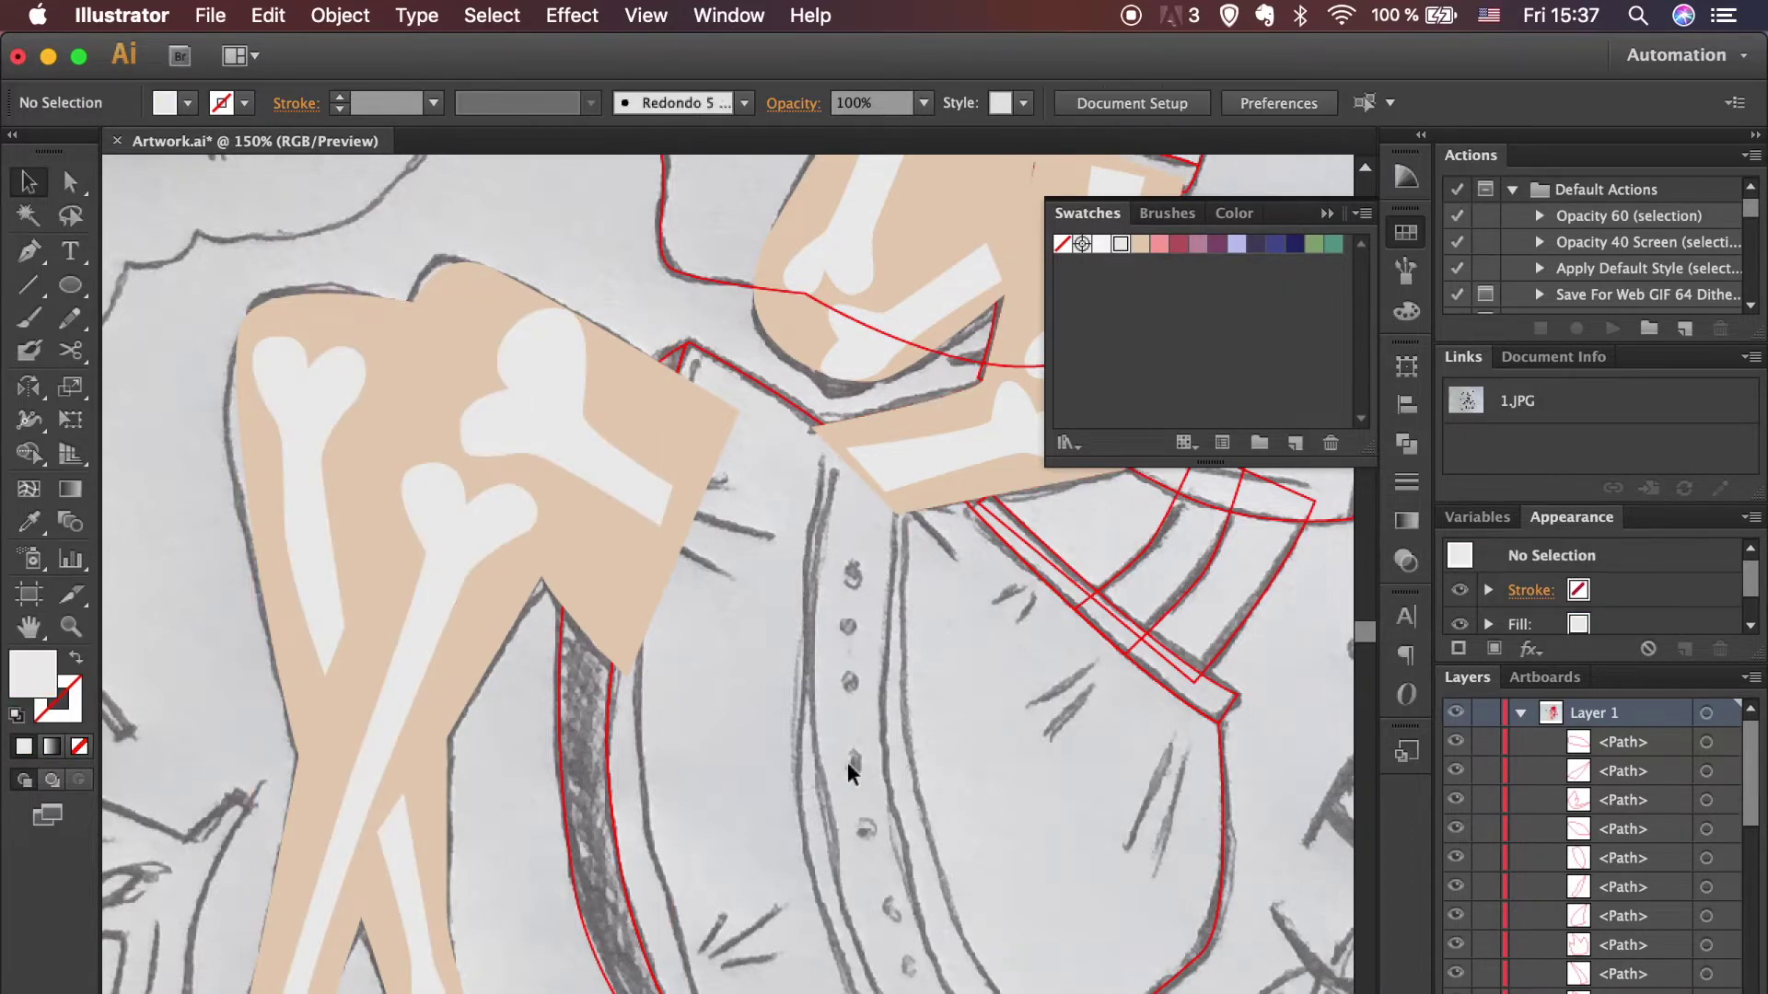
Step: Inspect the left leg path's anchors, then zoom out to see more of the figure
key(a)
click(272, 488)
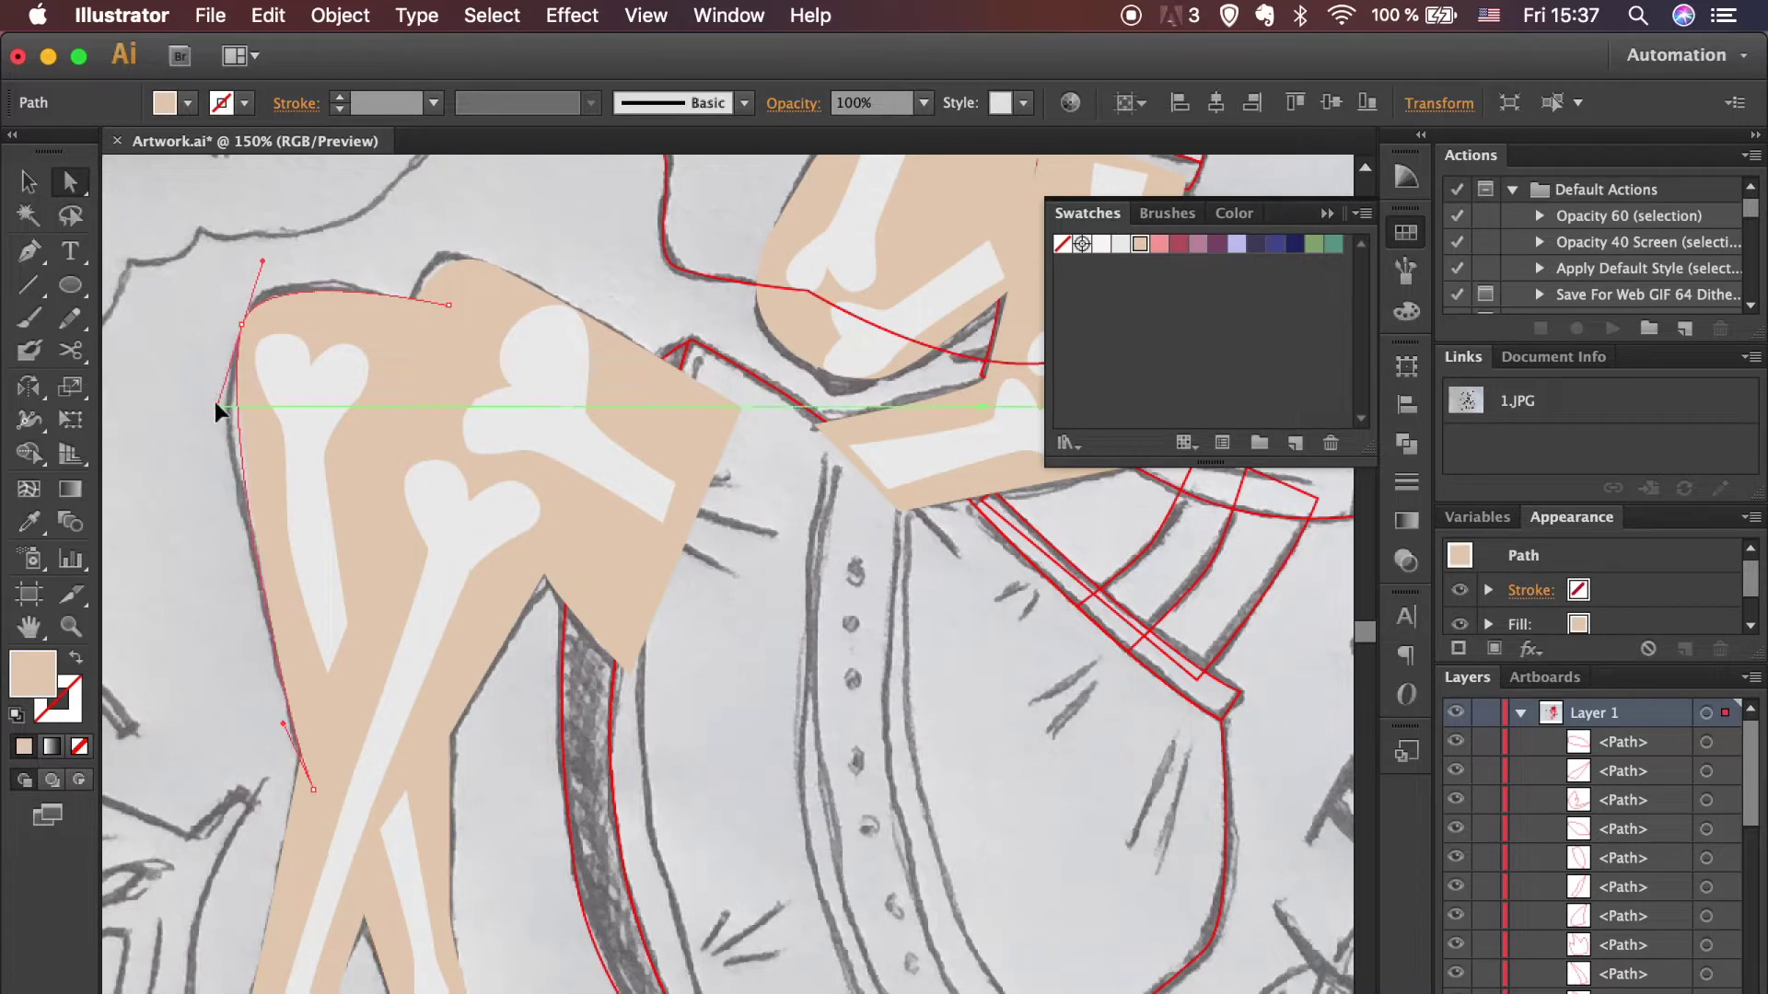
key(v)
click(170, 525)
key(ctrl+minus)
scroll(902, 727, down, 3)
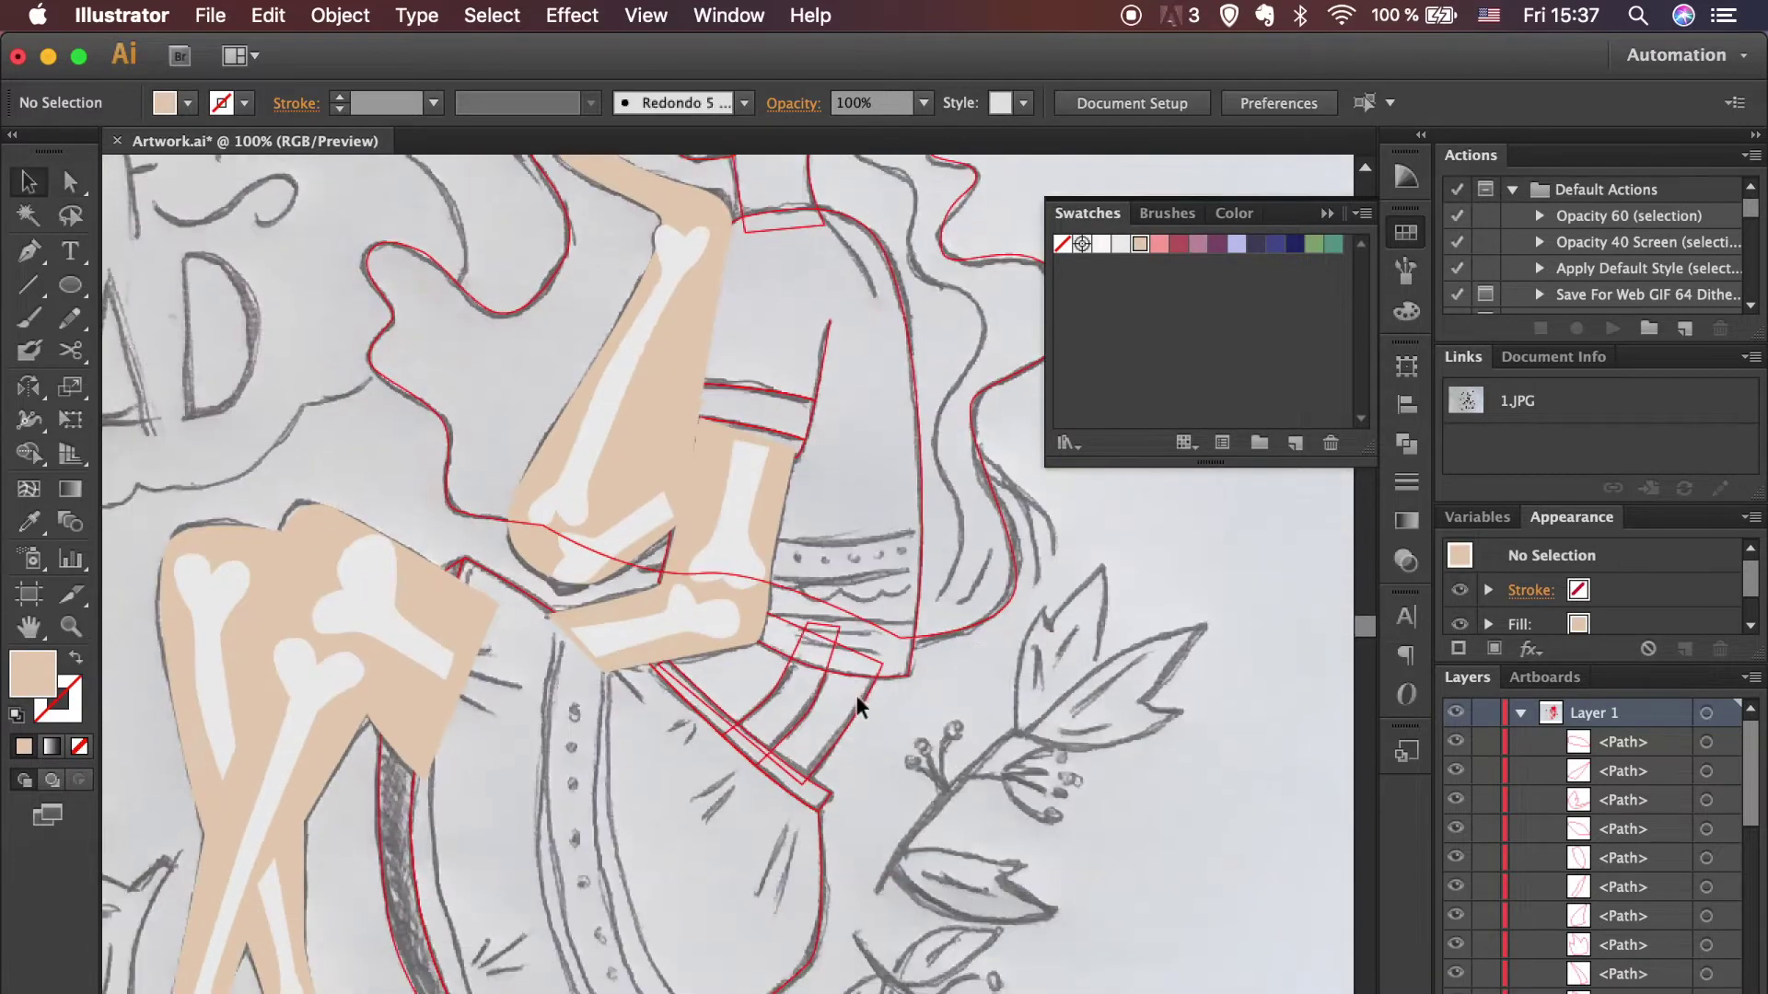
Step: Sample the beige skin colour onto the small band below the arm, undoing a stray red fill
click(856, 707)
key(i)
click(336, 585)
key(a)
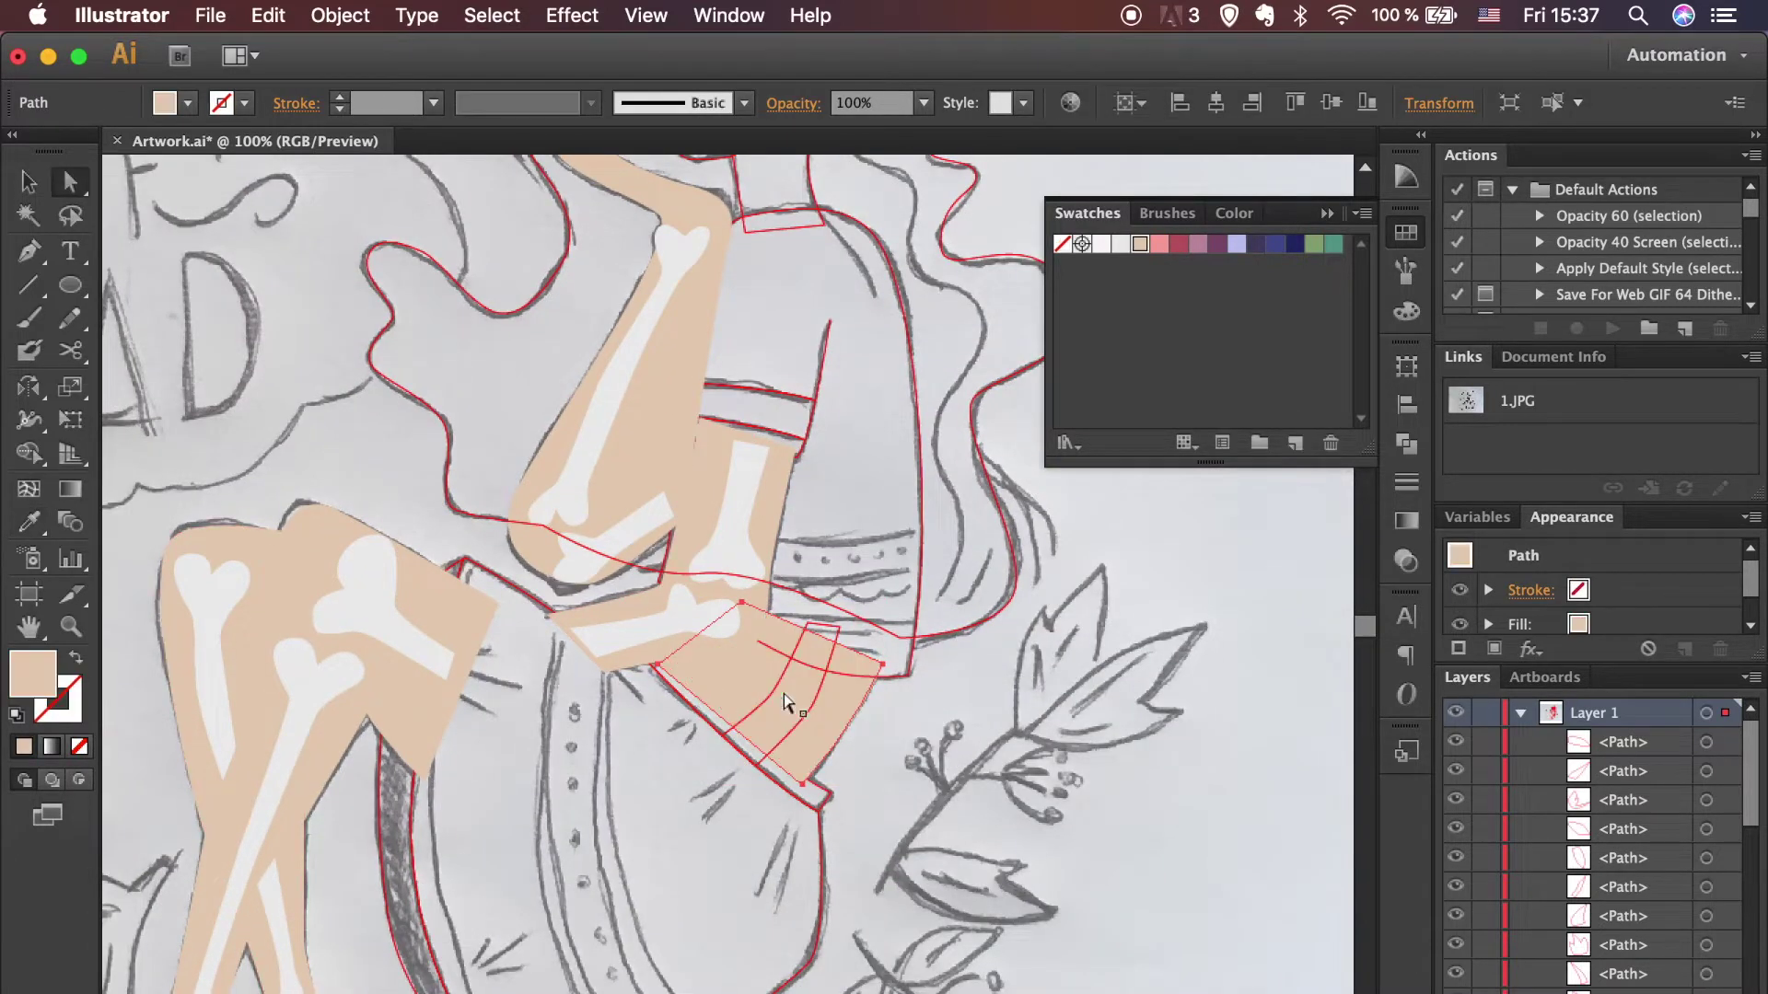
click(801, 714)
click(77, 660)
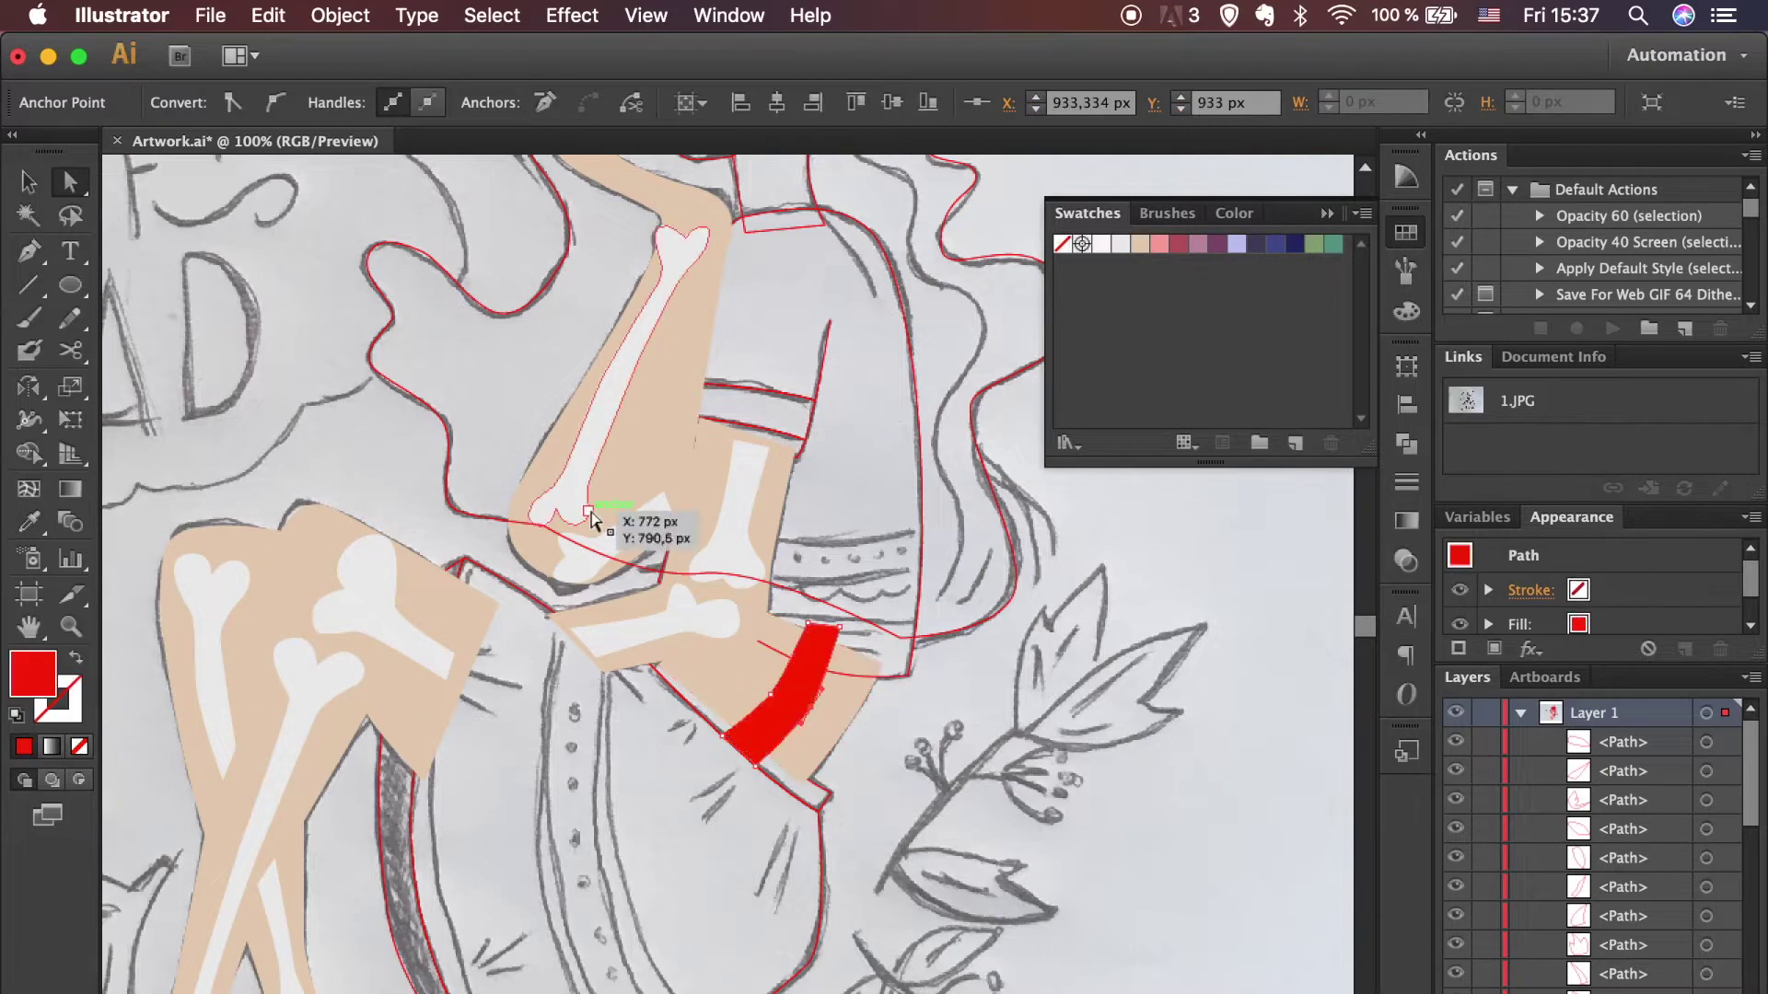
key(ctrl+z)
key(v)
click(1093, 814)
scroll(1093, 814, up, 5)
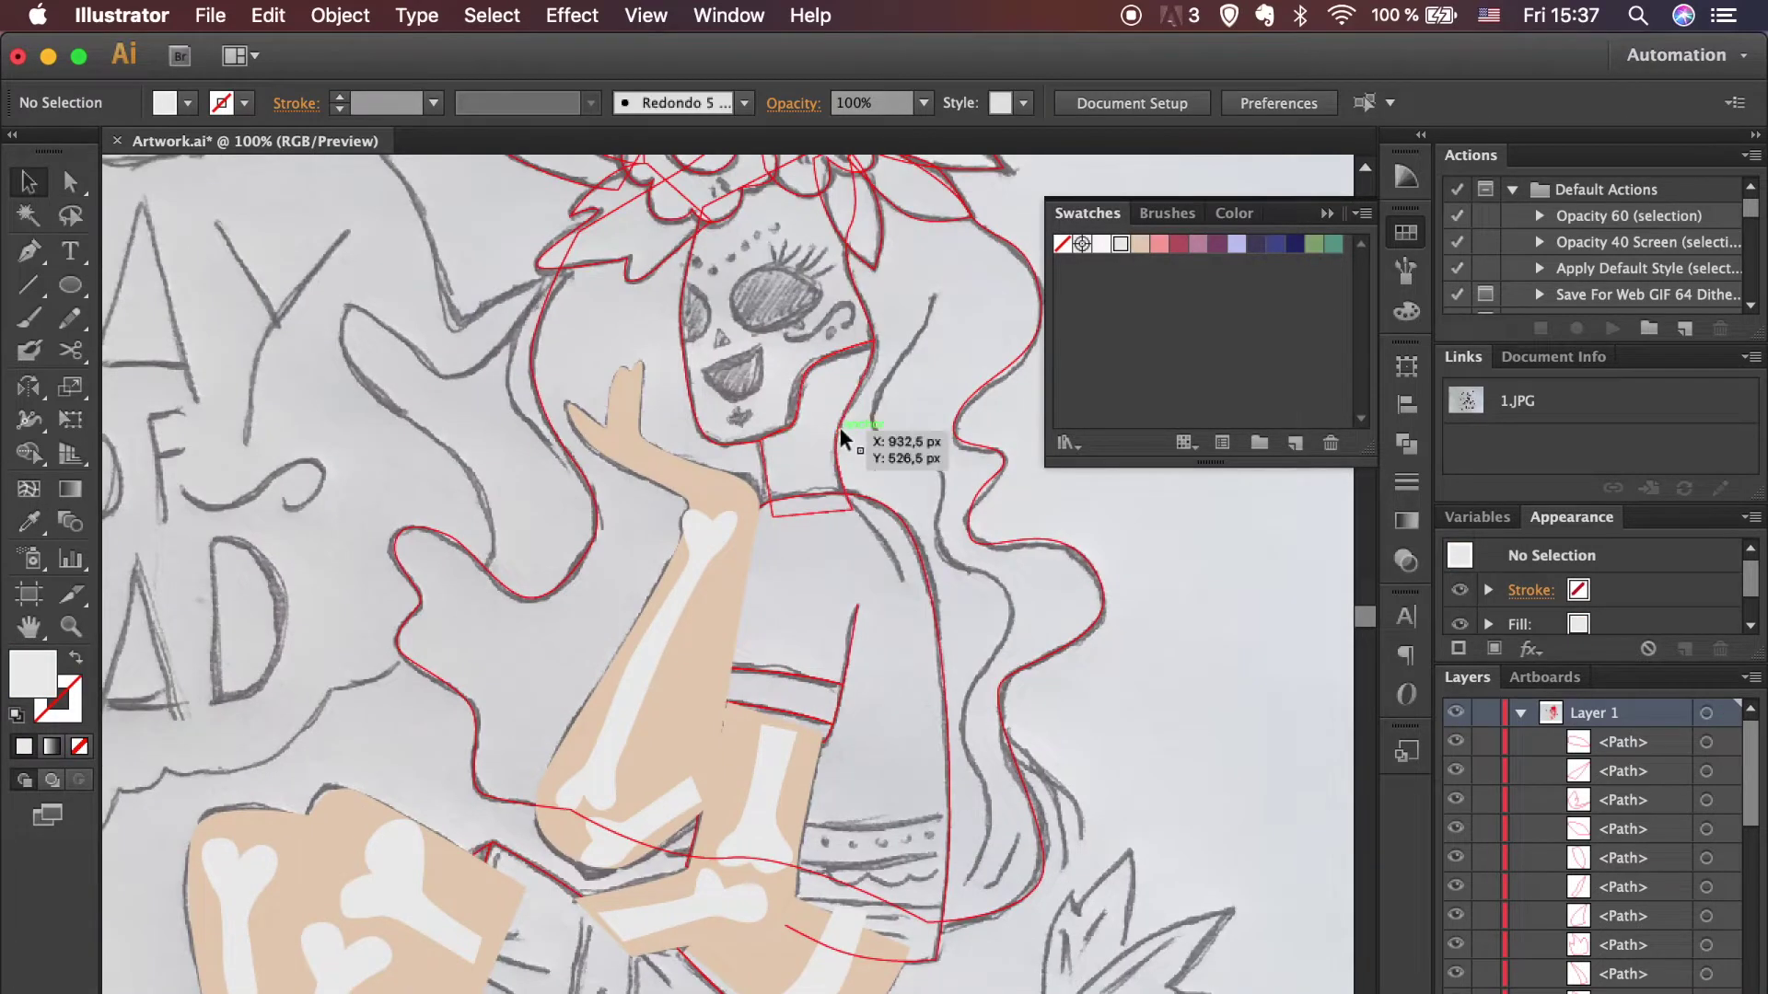
Step: Ungroup the neck and give it the arm's peach skin colour
click(840, 427)
right_click(840, 428)
click(930, 597)
click(840, 431)
key(i)
click(698, 734)
key(v)
click(1096, 774)
Step: Bring both sleeve bands and the shirt outline to the front
click(831, 722)
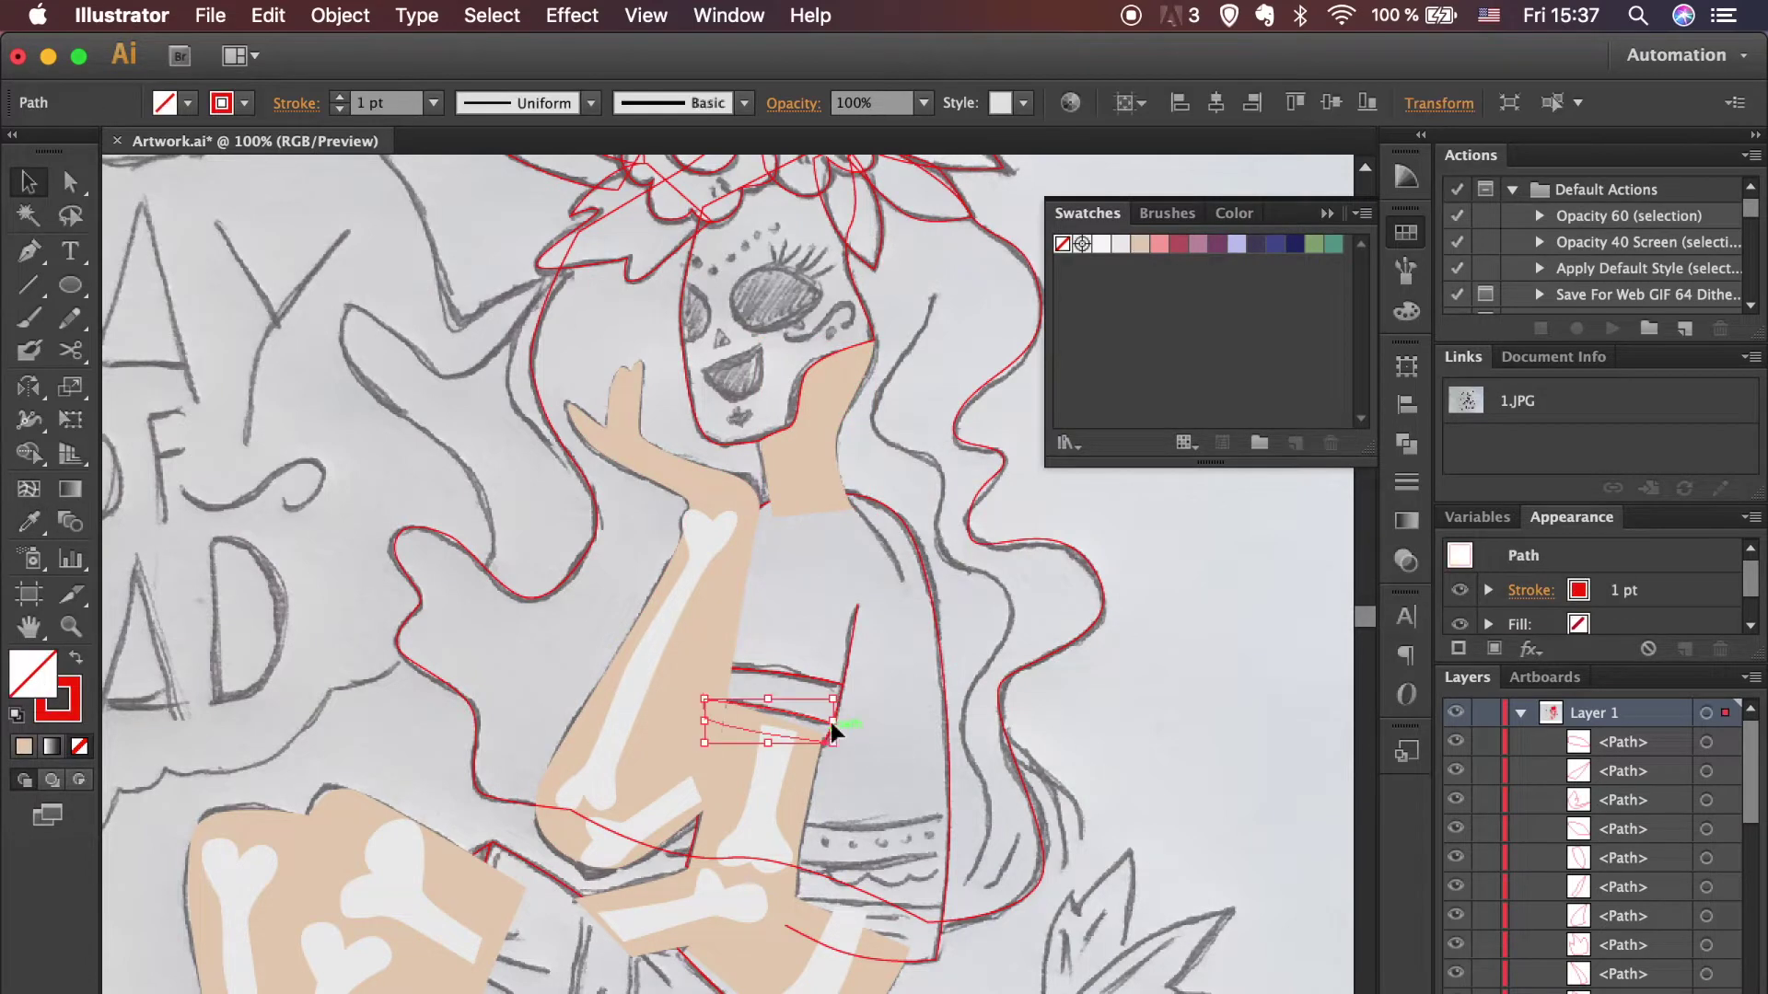
shift+click(842, 697)
shift+click(939, 626)
scroll(925, 580, down, 5)
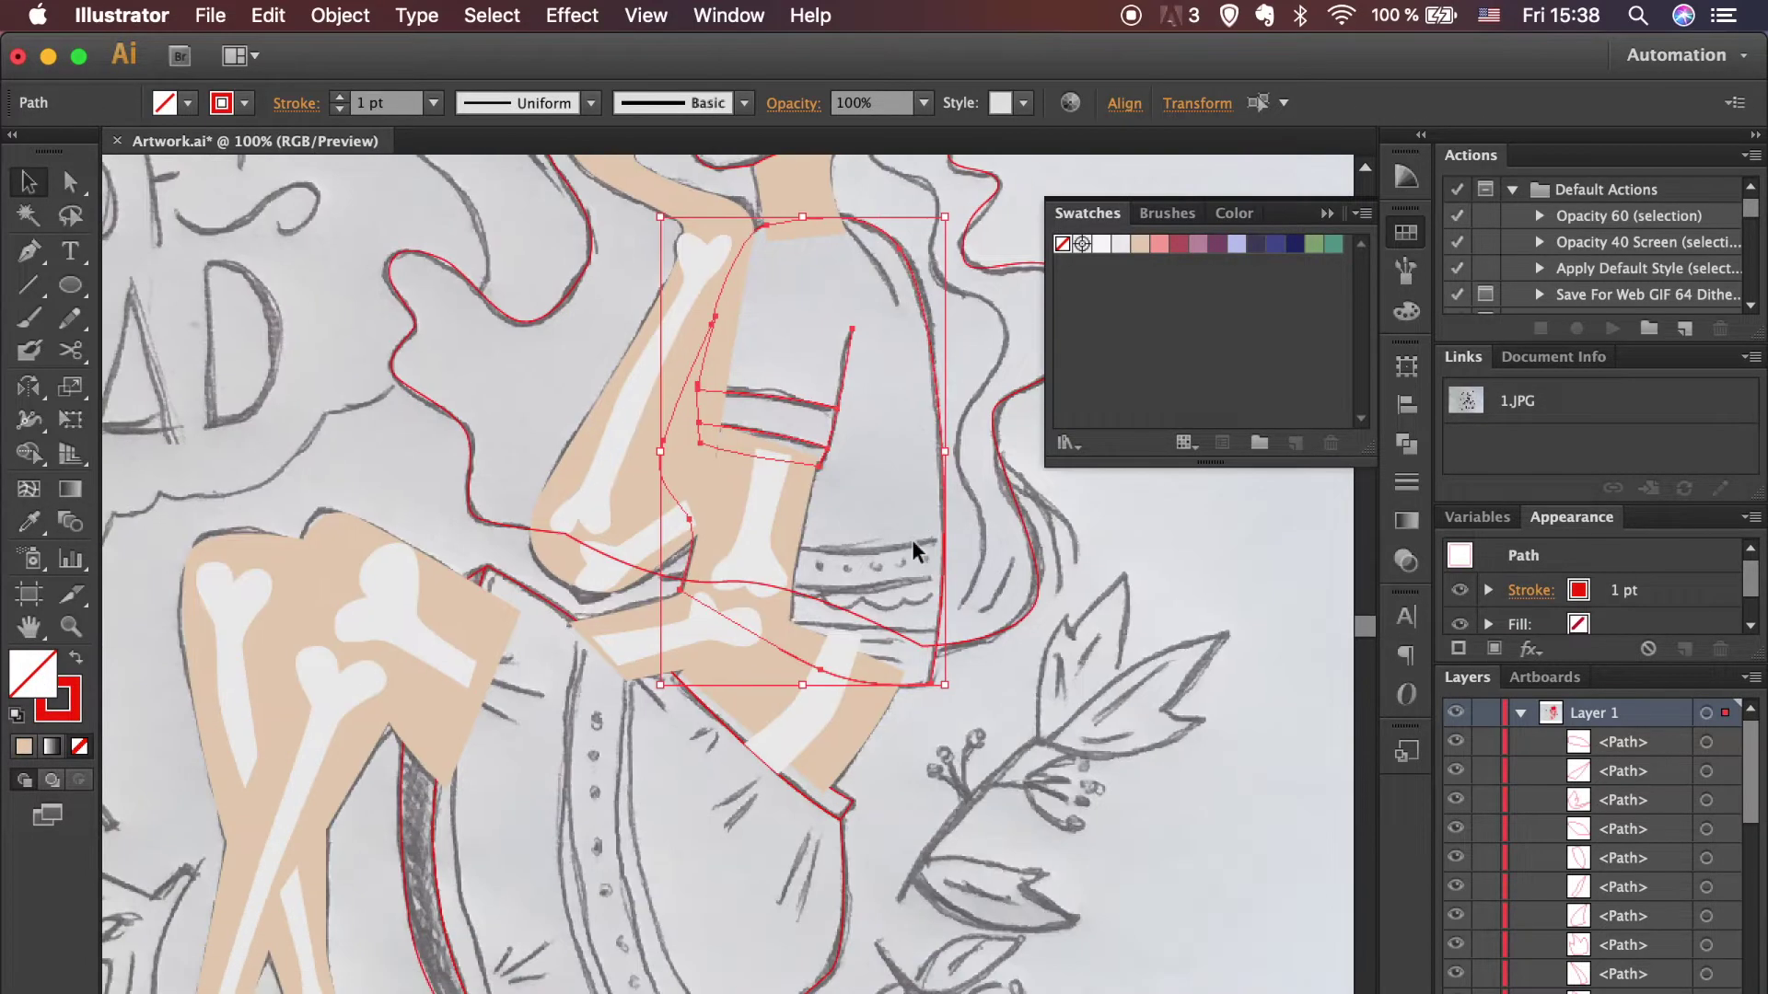
right_click(857, 228)
click(1149, 578)
click(1149, 578)
scroll(700, 702, up, 5)
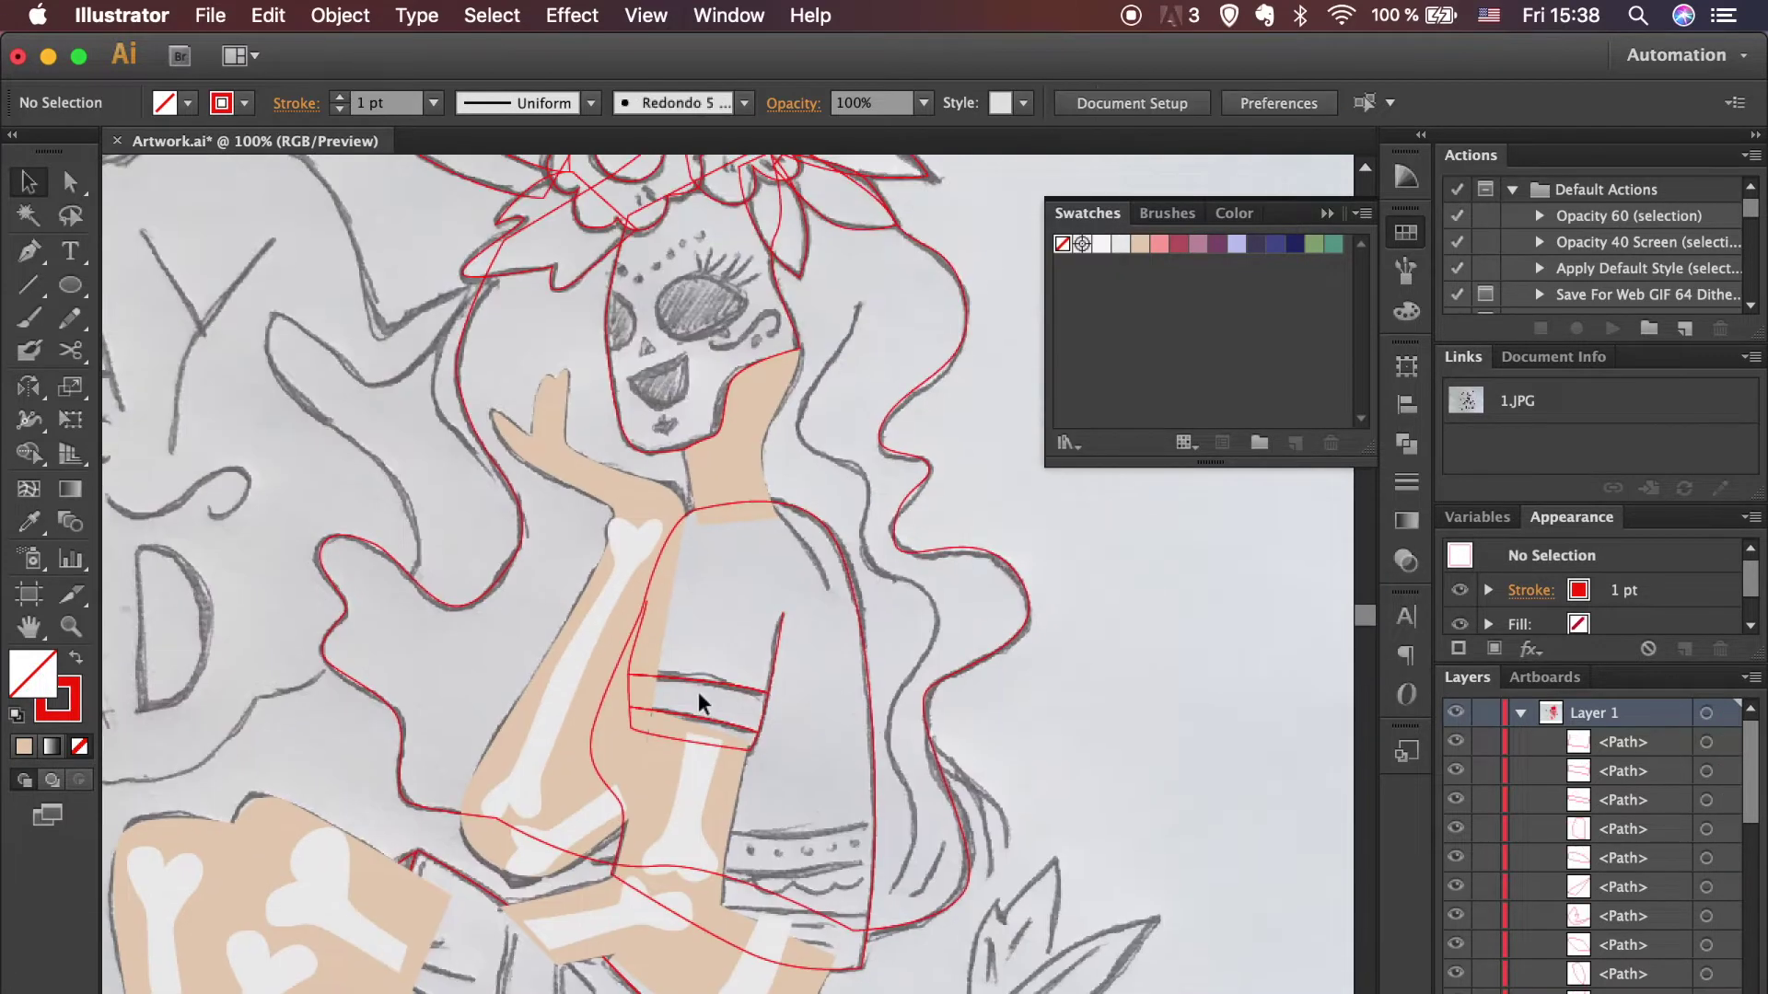
Step: Fill the lower sleeve band dark navy and the upper band mauve with no outline
drag(687, 737, 634, 731)
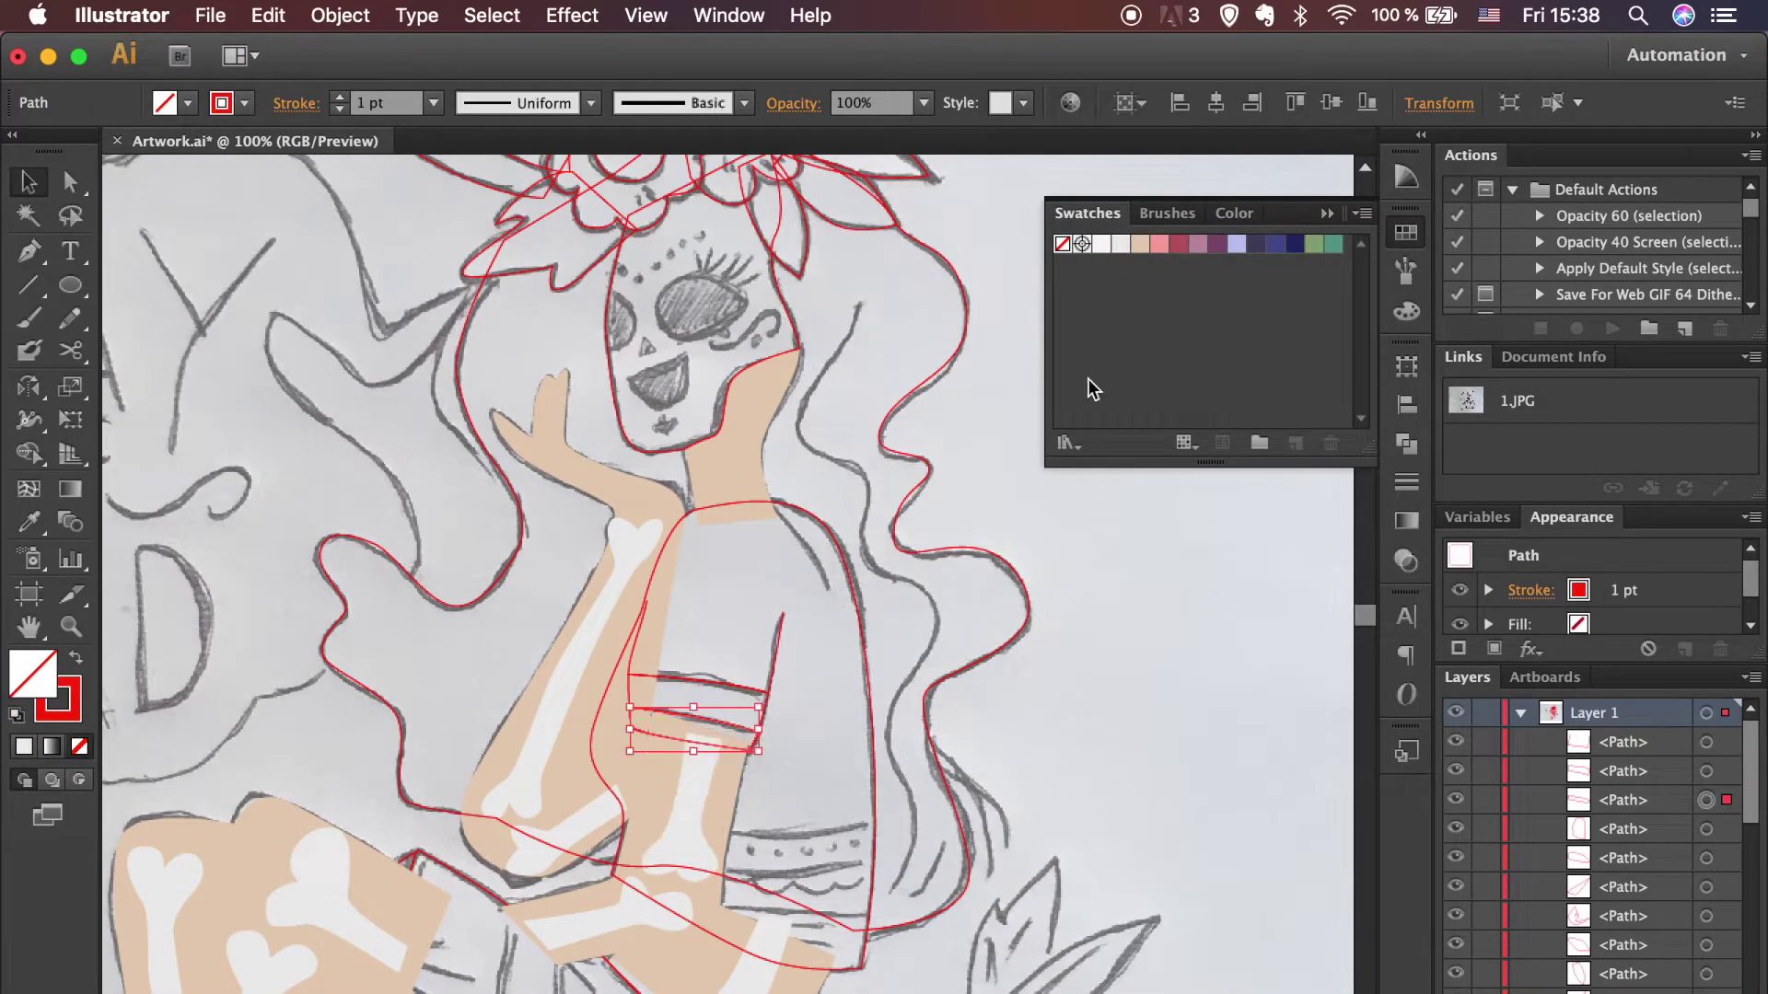
click(1256, 244)
click(1068, 538)
click(769, 715)
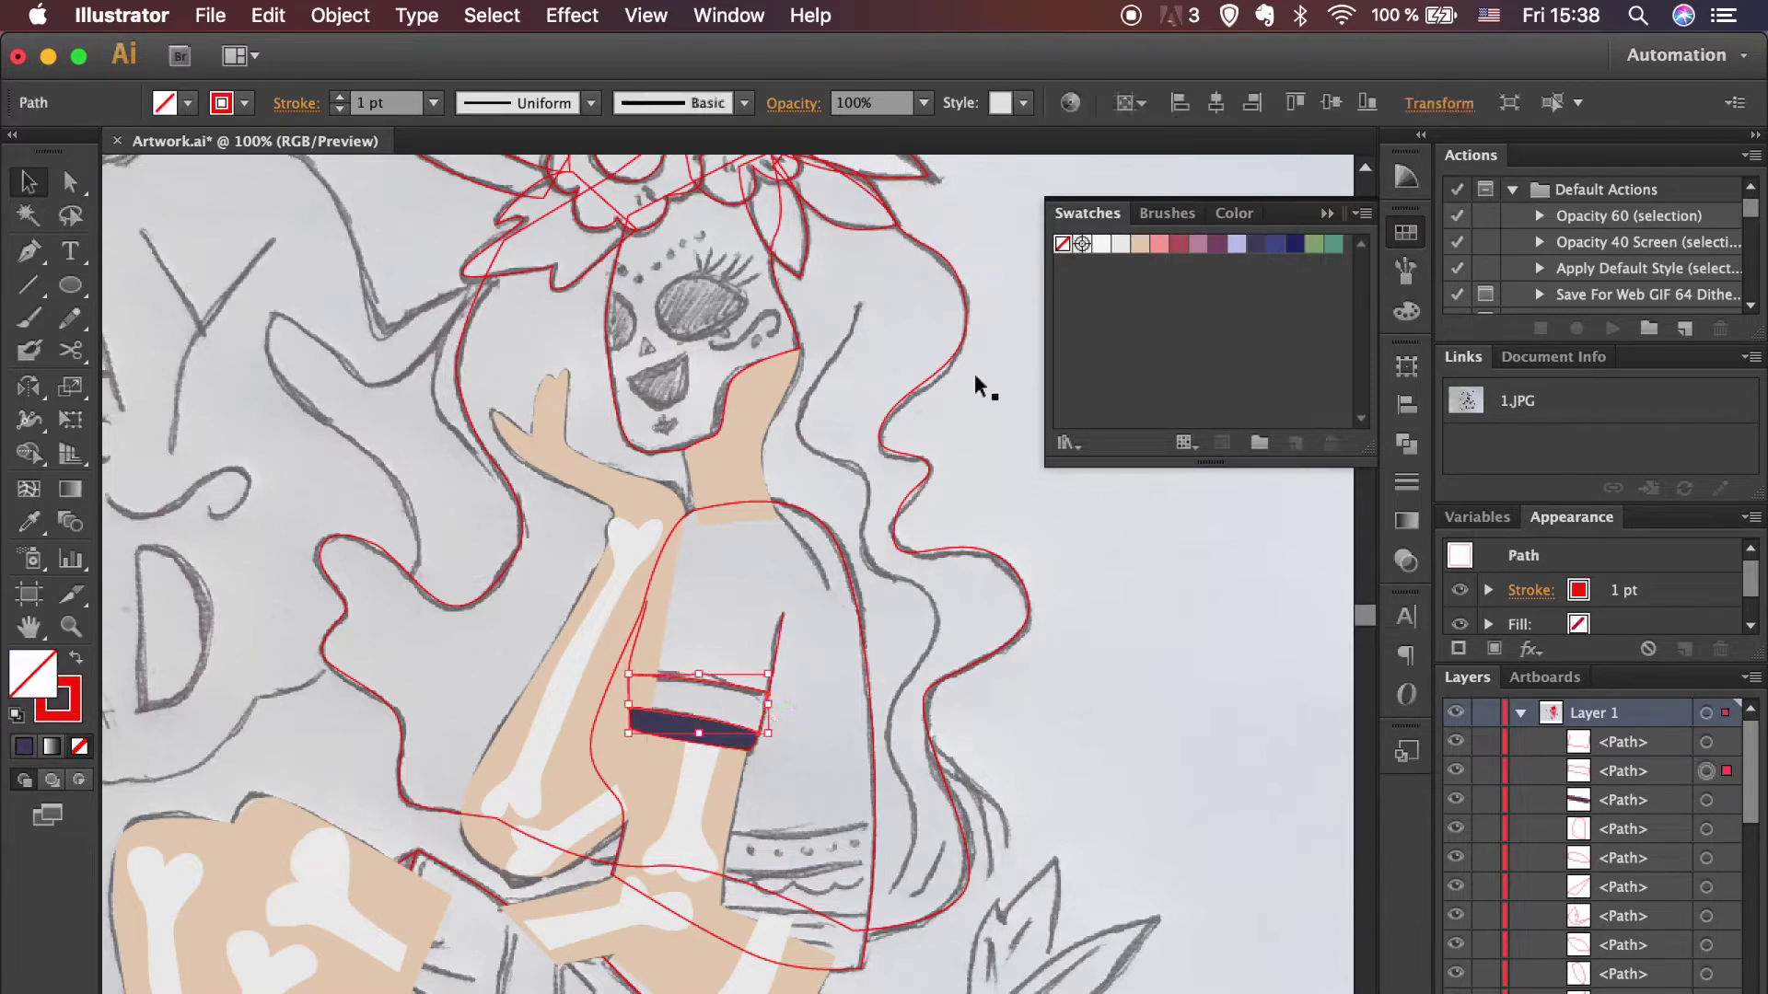
click(1199, 245)
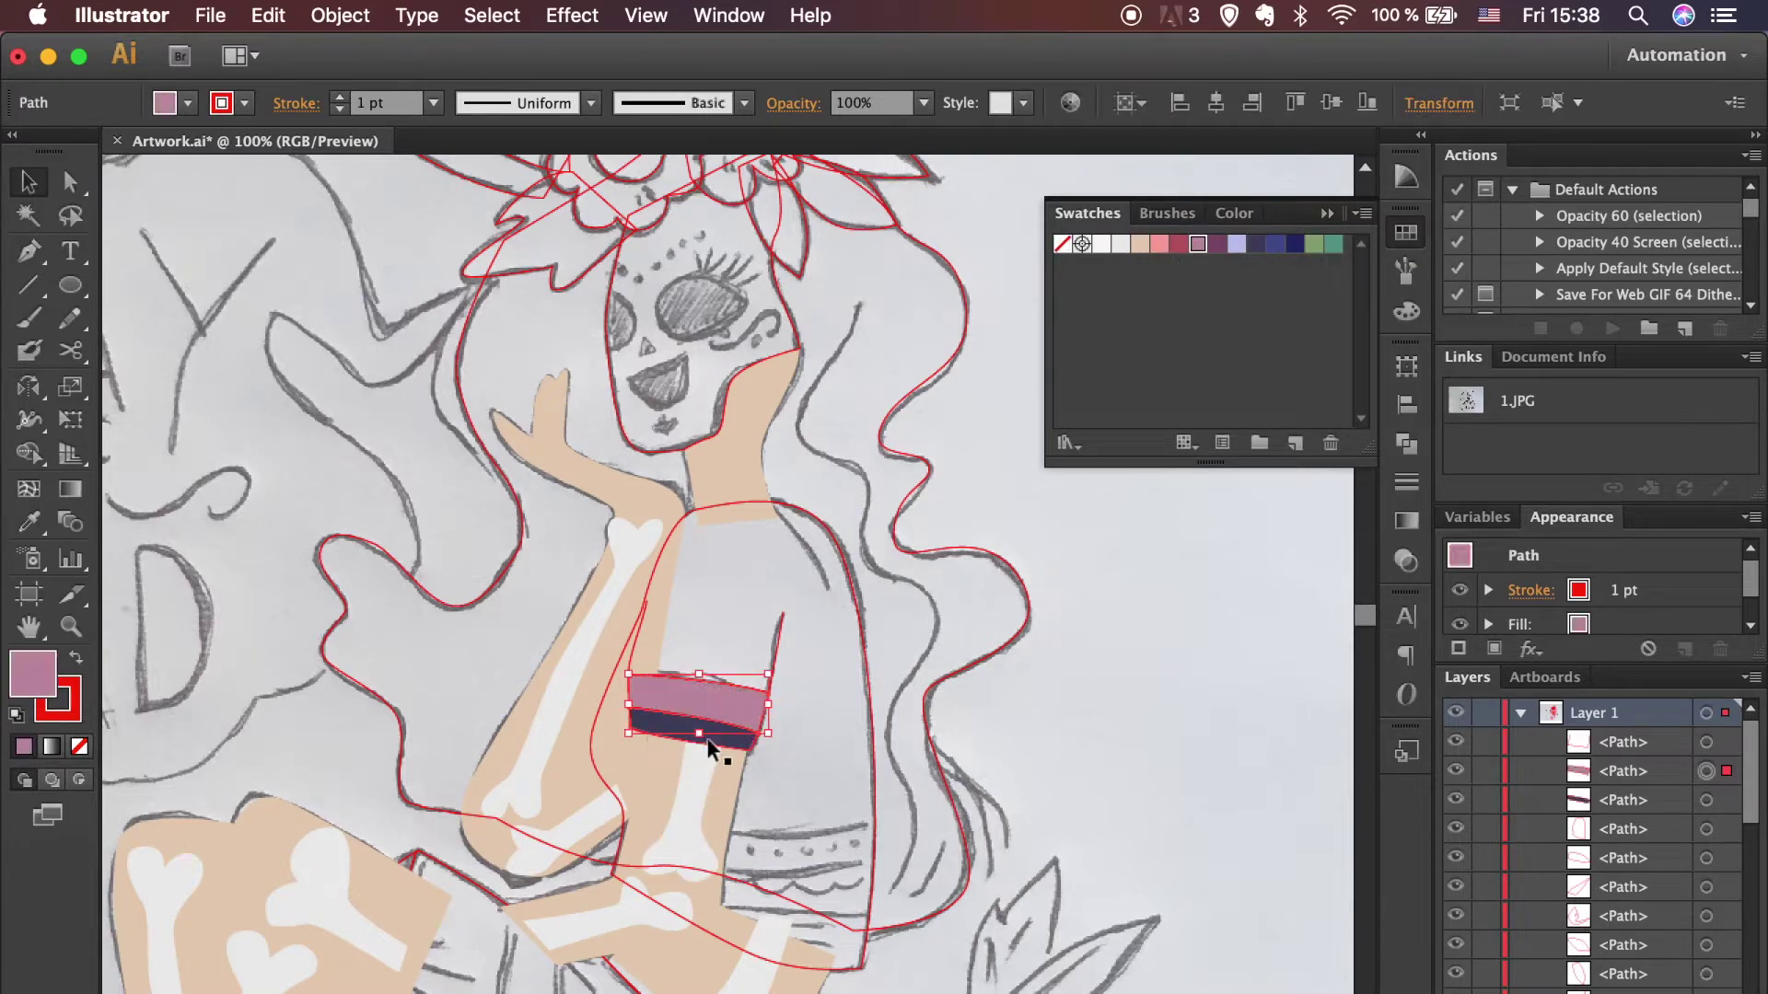
click(57, 697)
click(79, 747)
click(1031, 861)
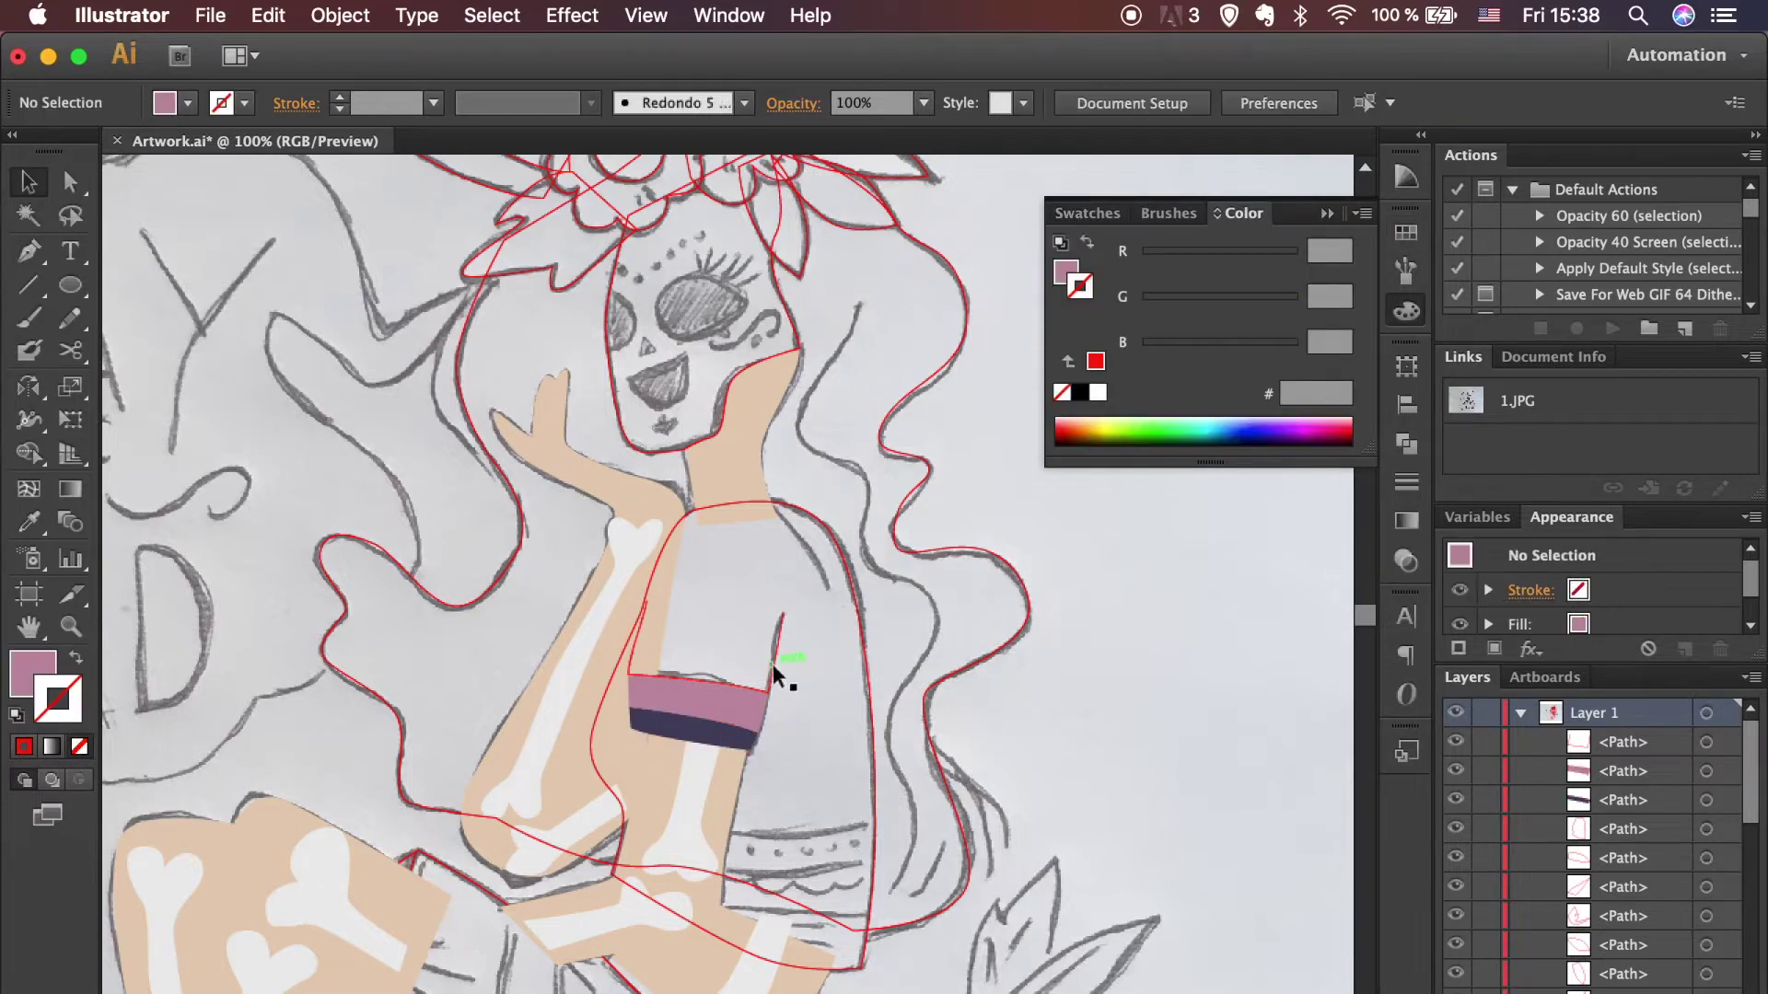
Step: Fill the shirt pink and remove its outline
click(774, 666)
click(873, 627)
click(79, 671)
click(1406, 232)
click(1159, 244)
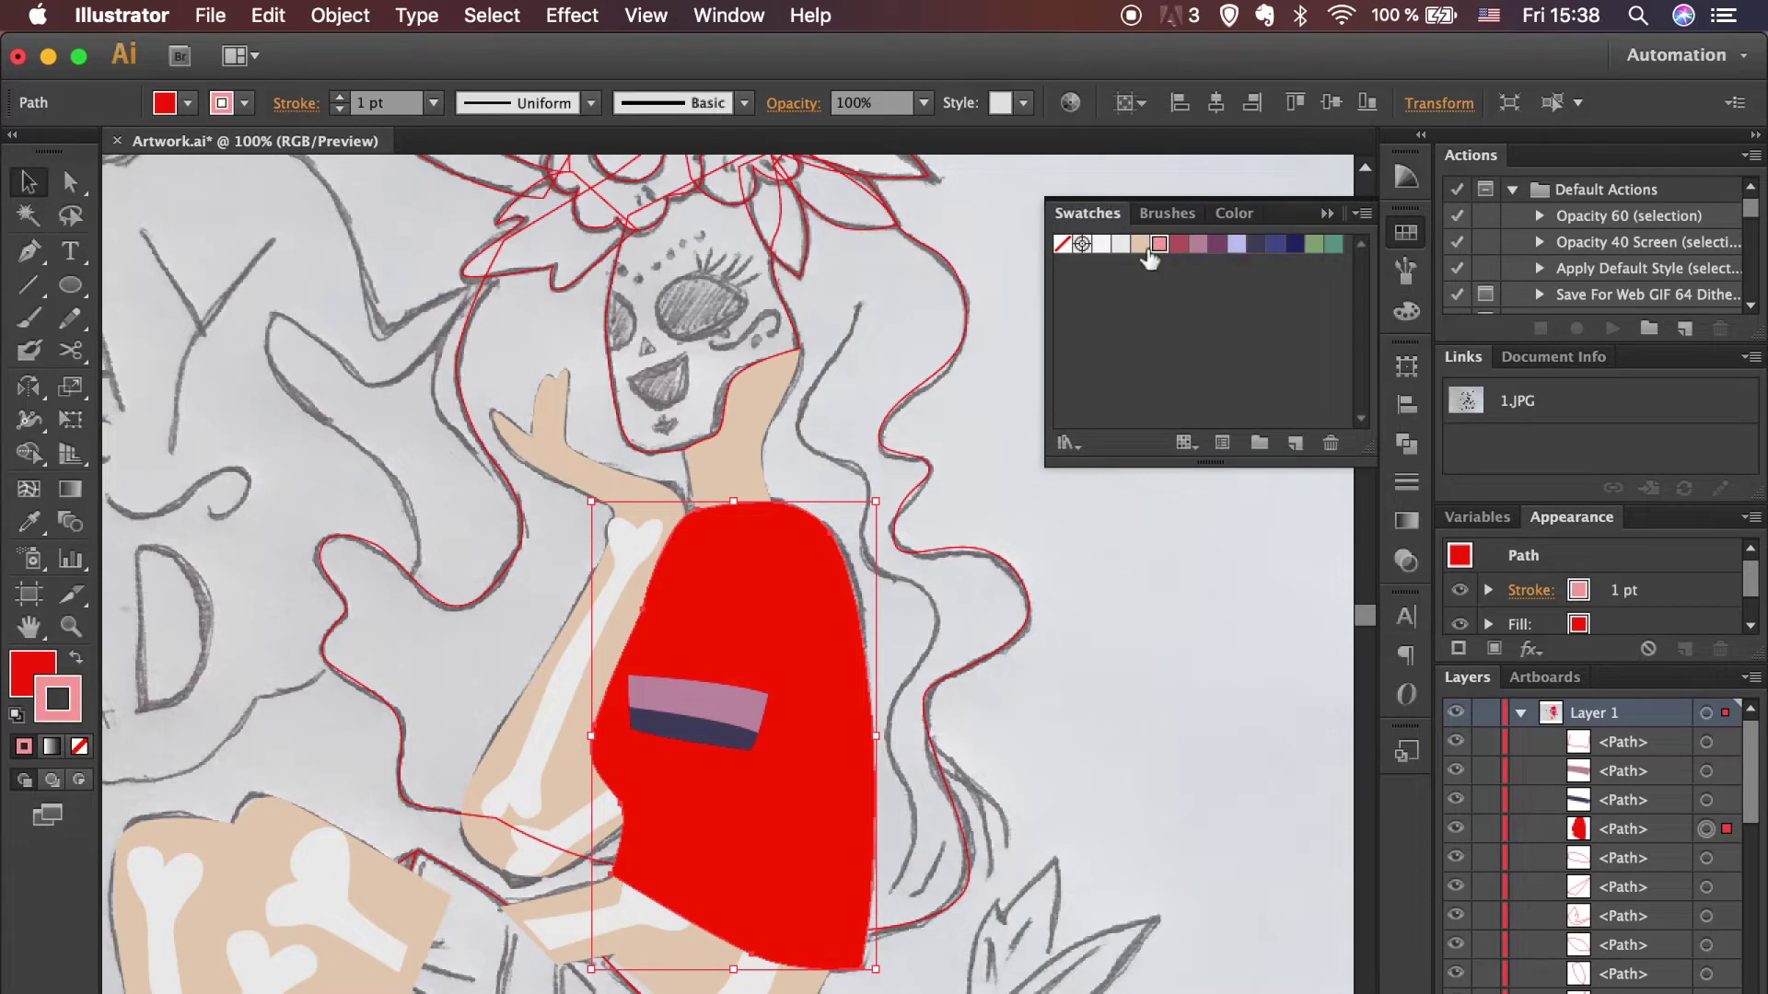
click(76, 658)
click(79, 747)
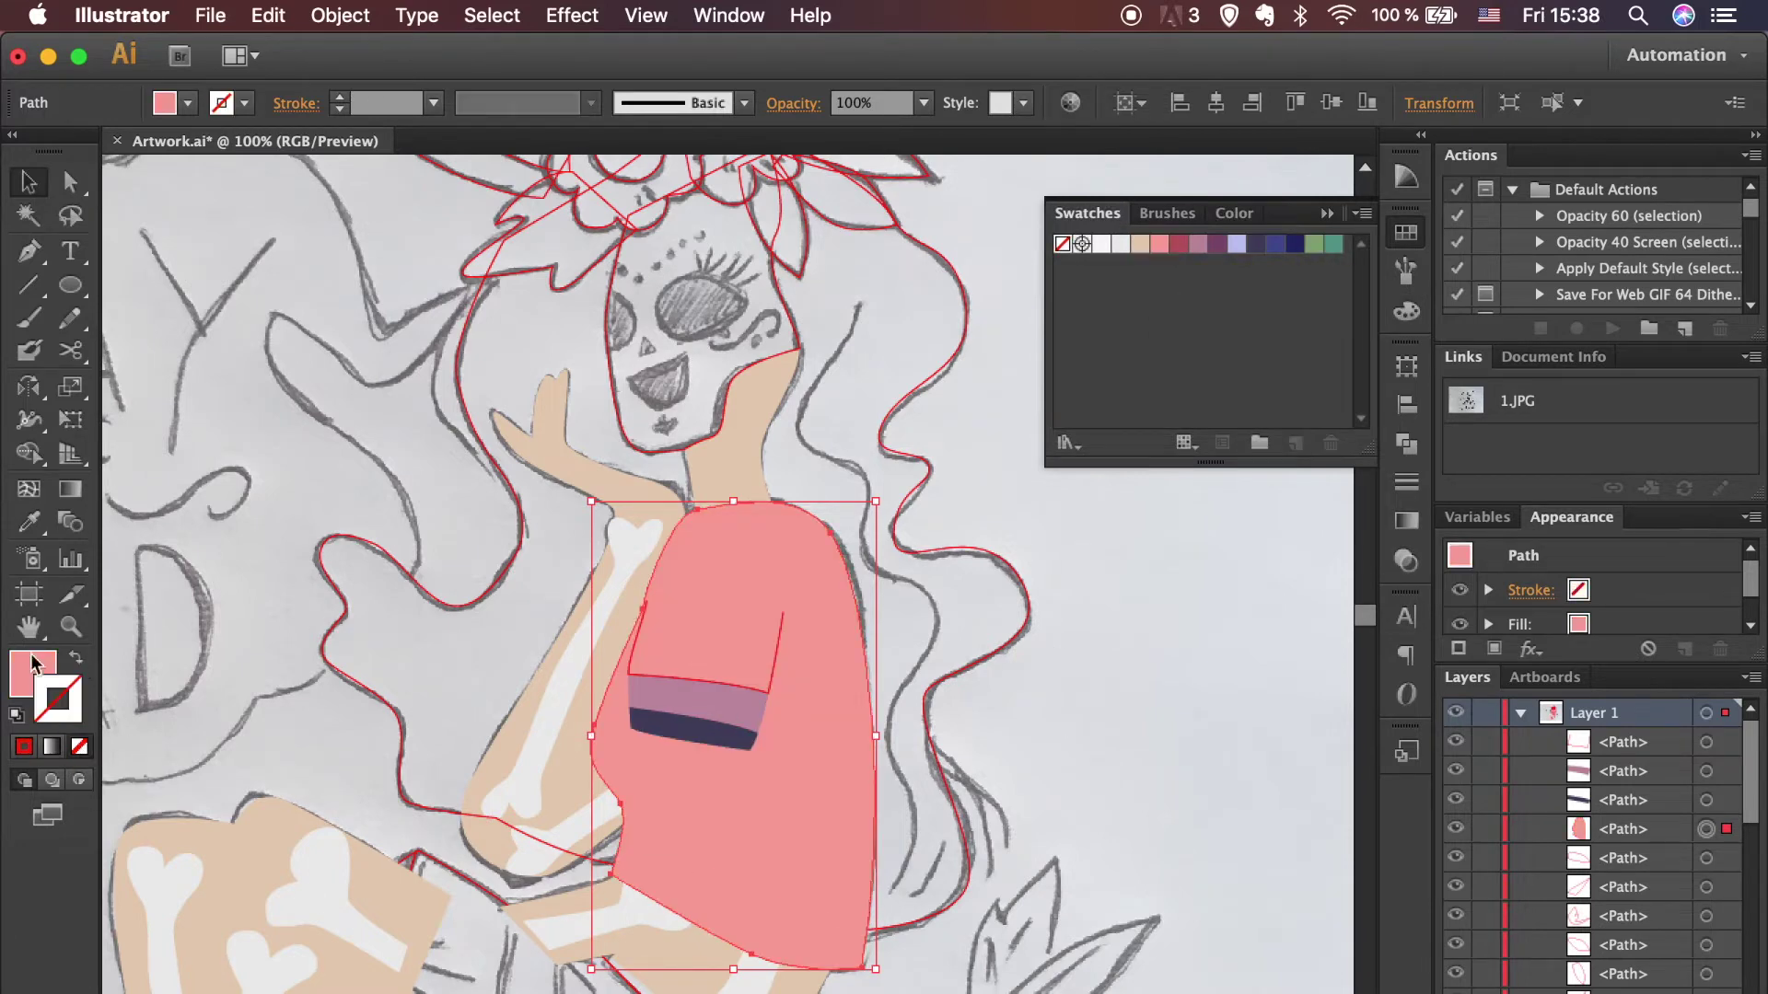
click(1318, 758)
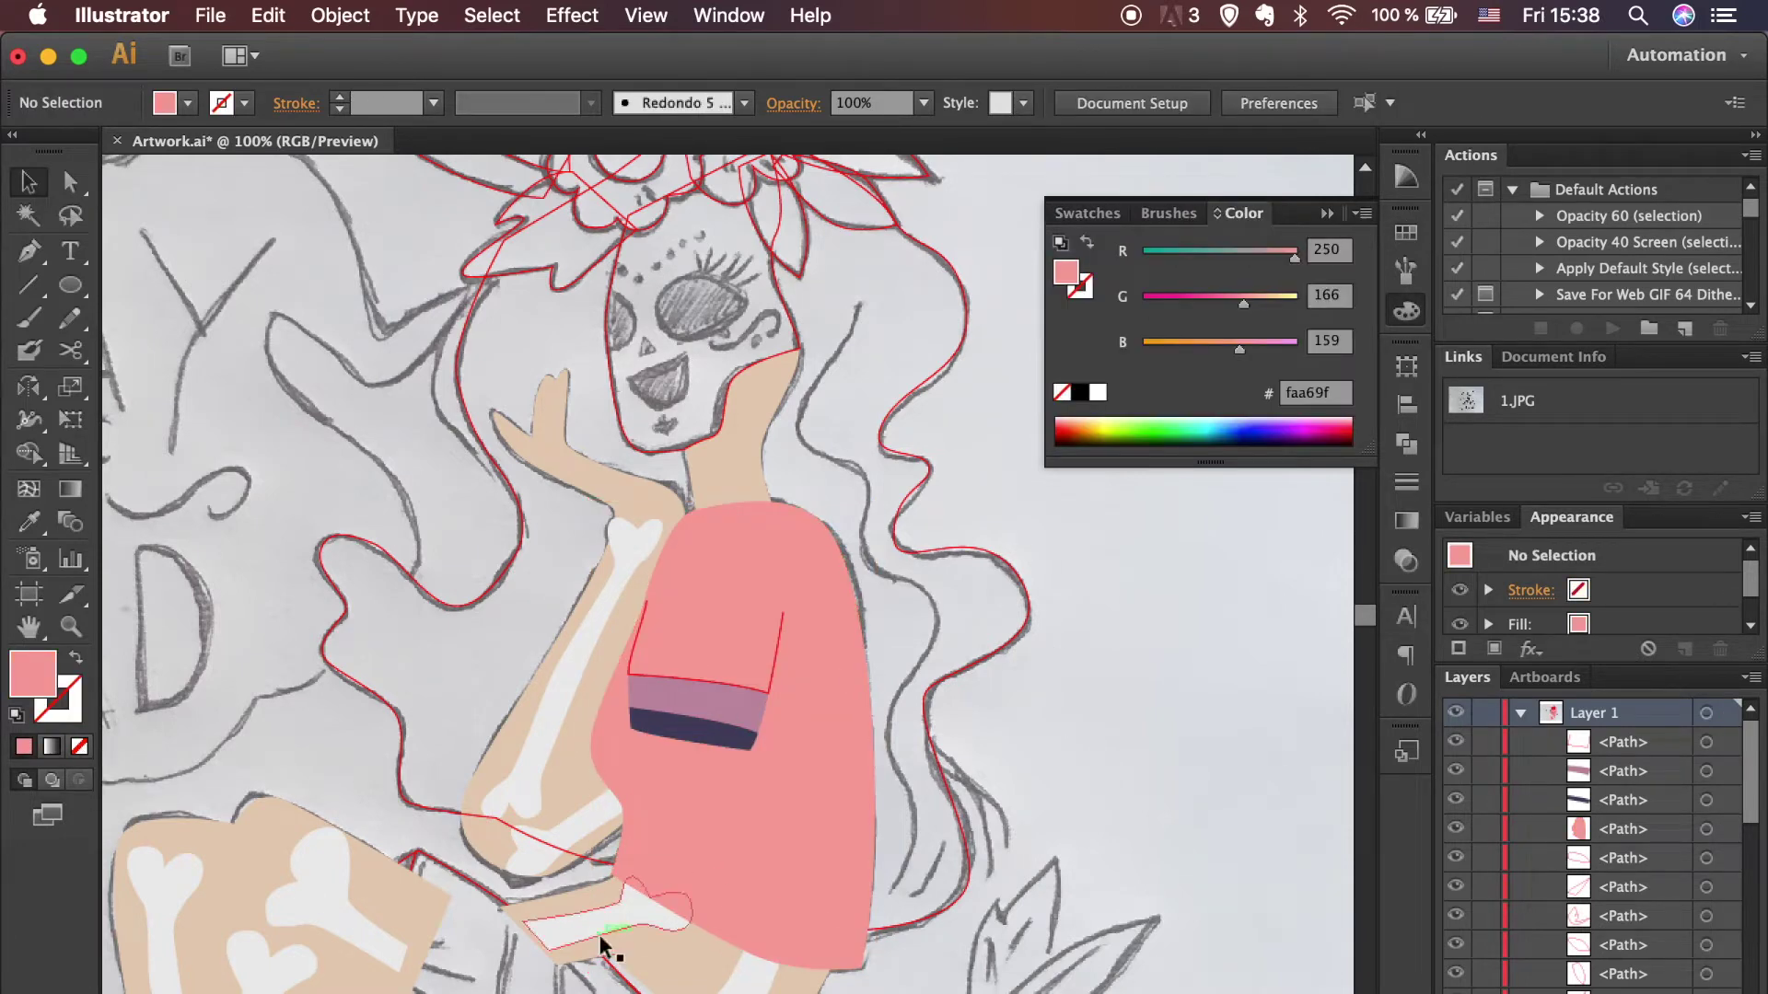
Step: Send the pink shirt and the neck backward in the stacking order
click(722, 904)
key(super+bracketleft)
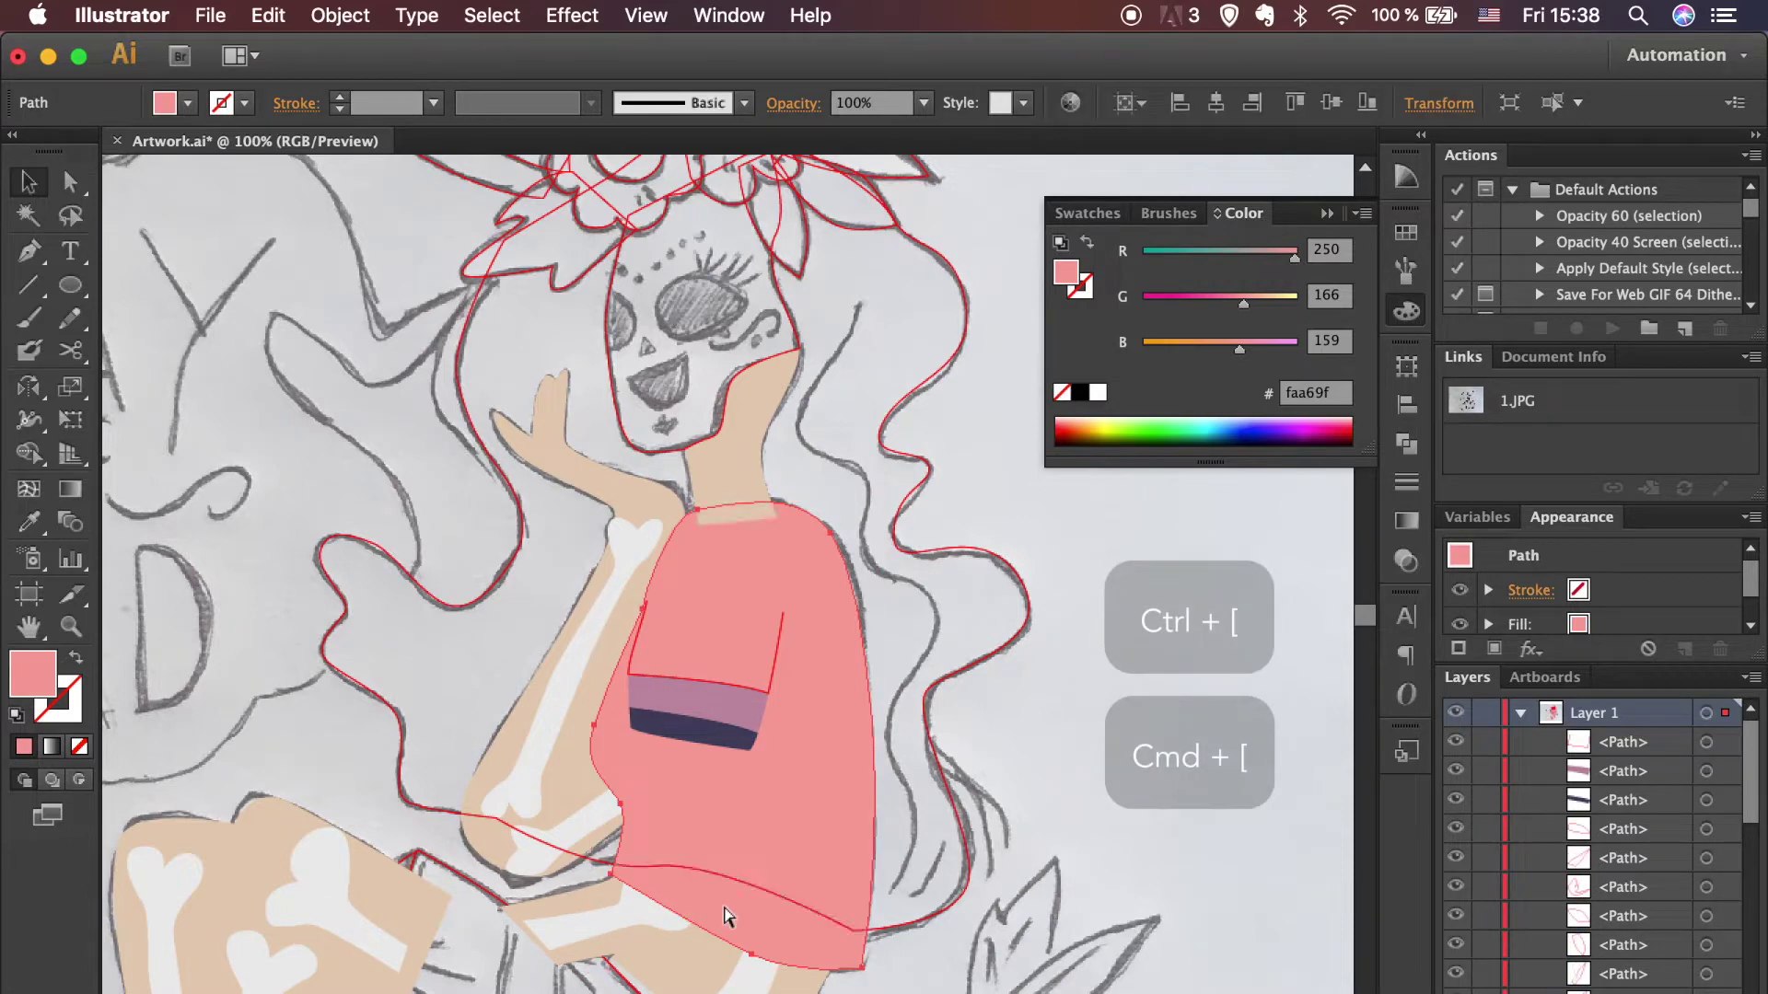
key(super+bracketleft)
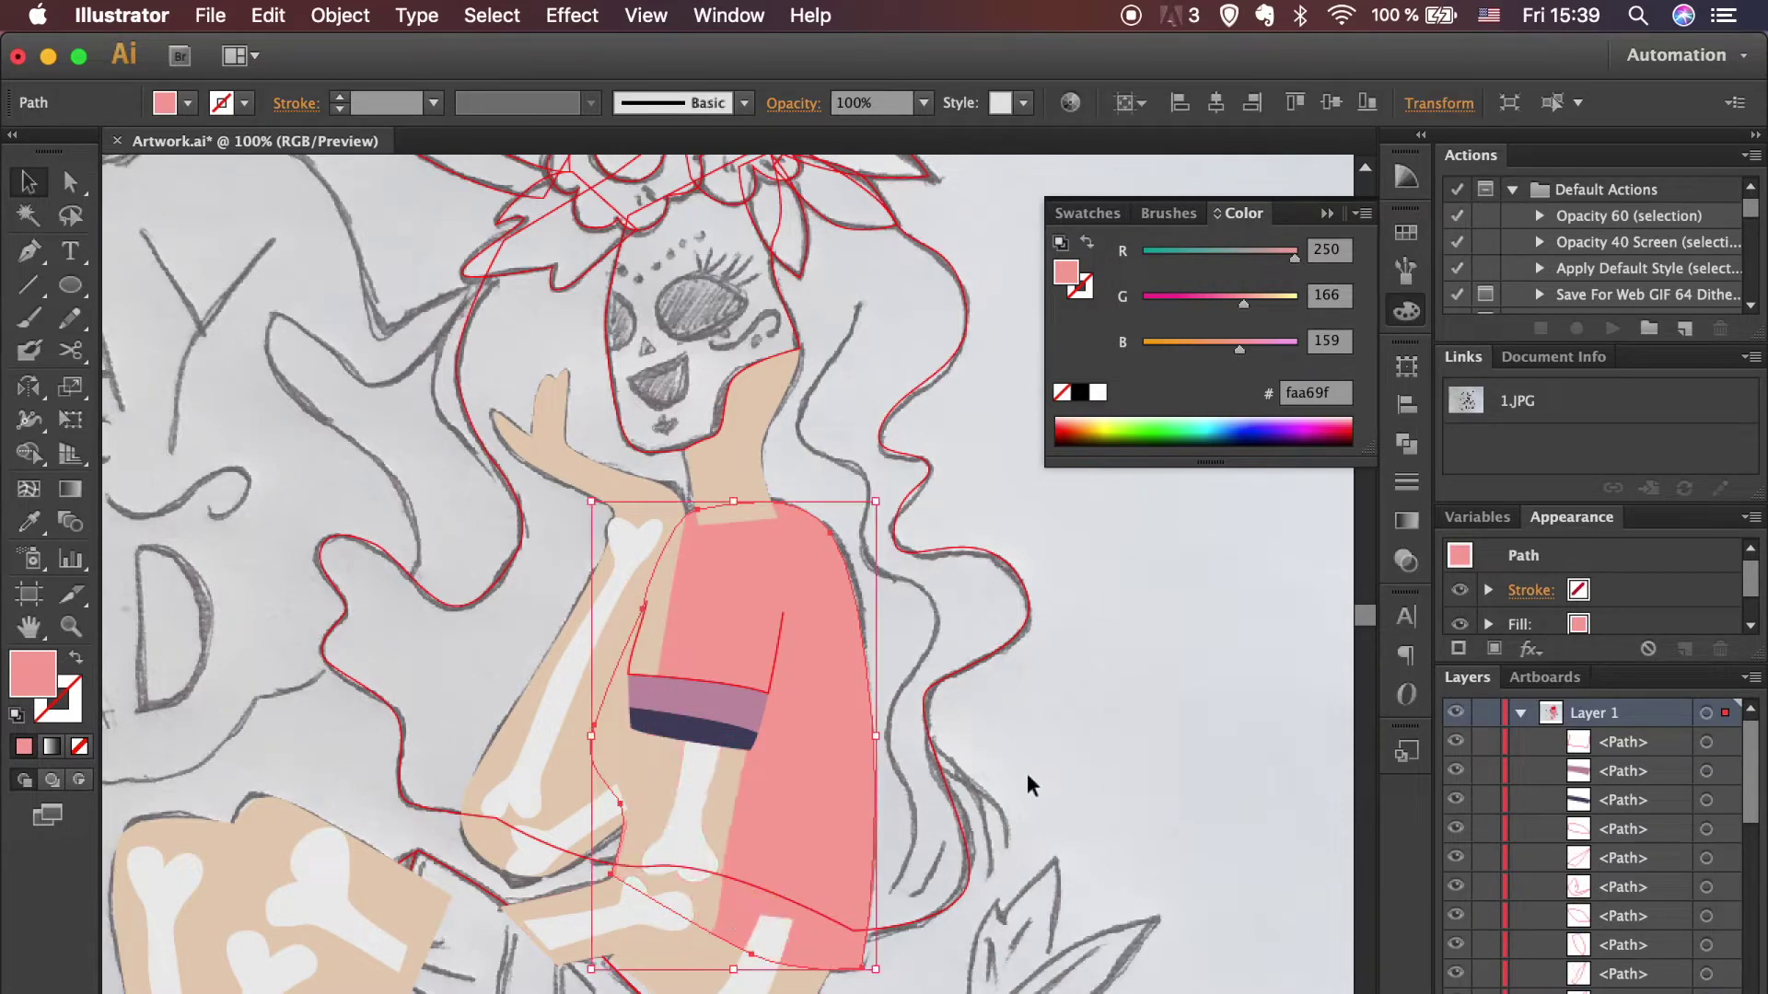
click(1026, 772)
scroll(786, 421, down, 1)
click(785, 425)
key(ctrl+bracketleft)
key(super+bracketleft)
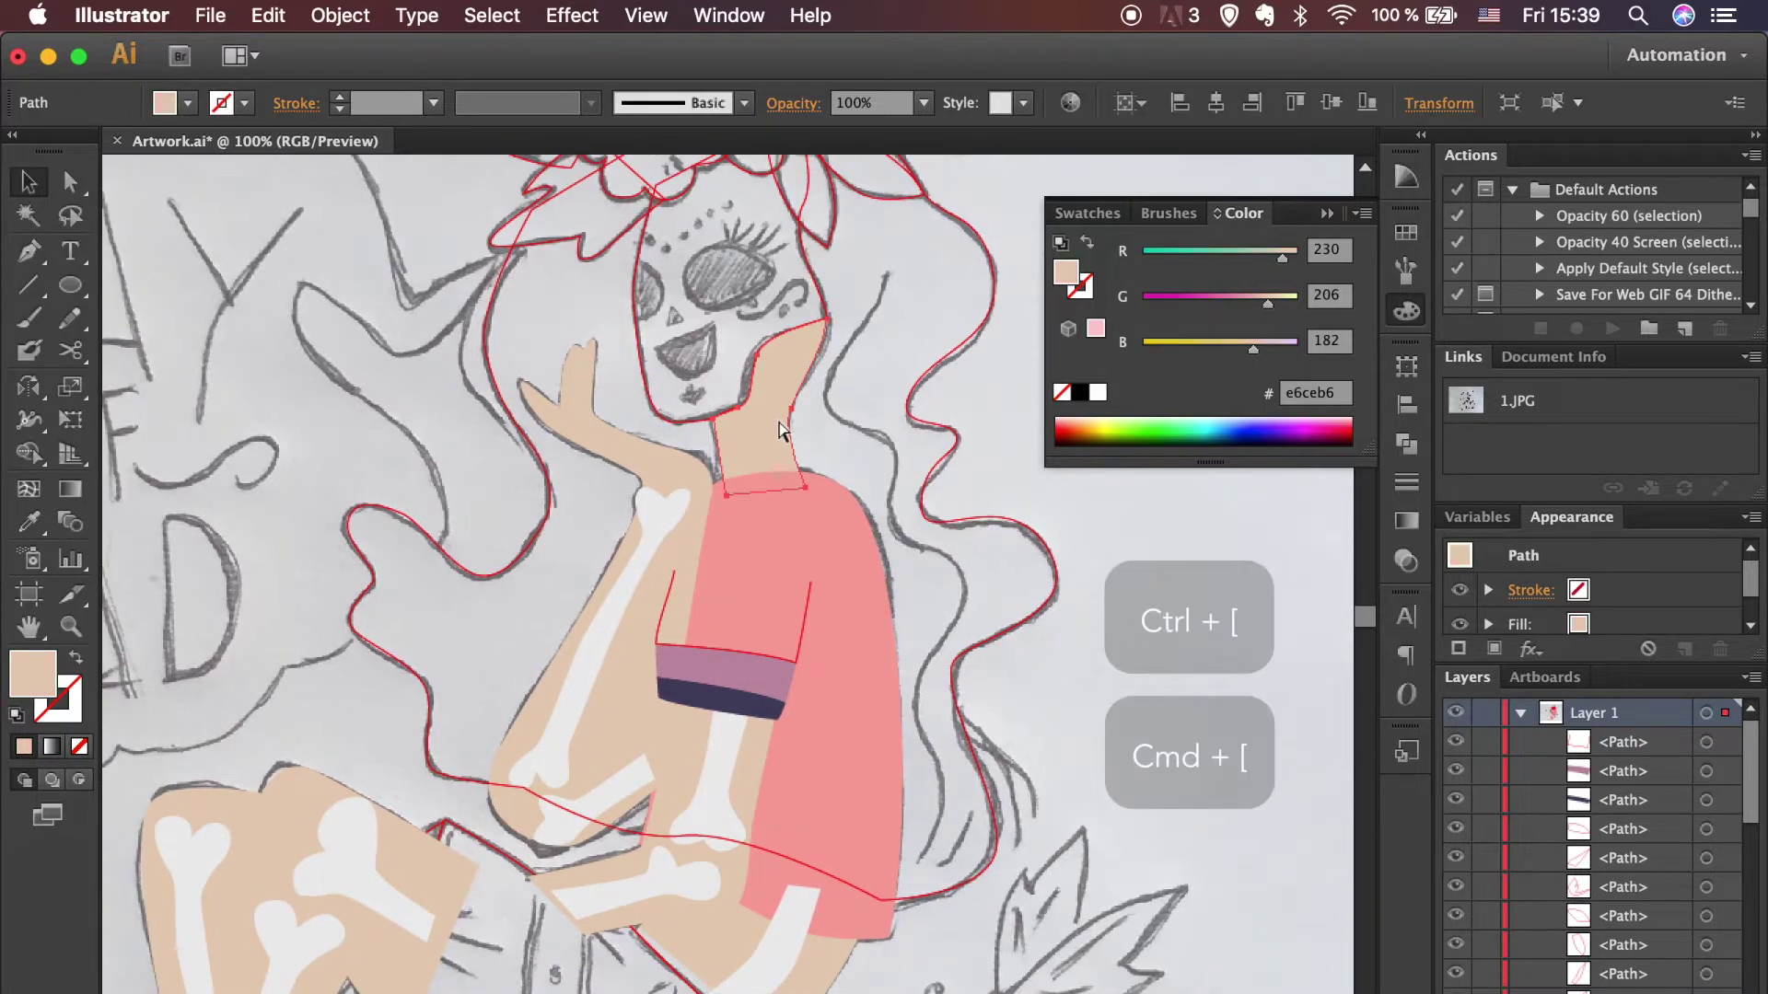
click(918, 474)
Step: Send the arm behind the shirt and the lower bone behind the arm
click(622, 659)
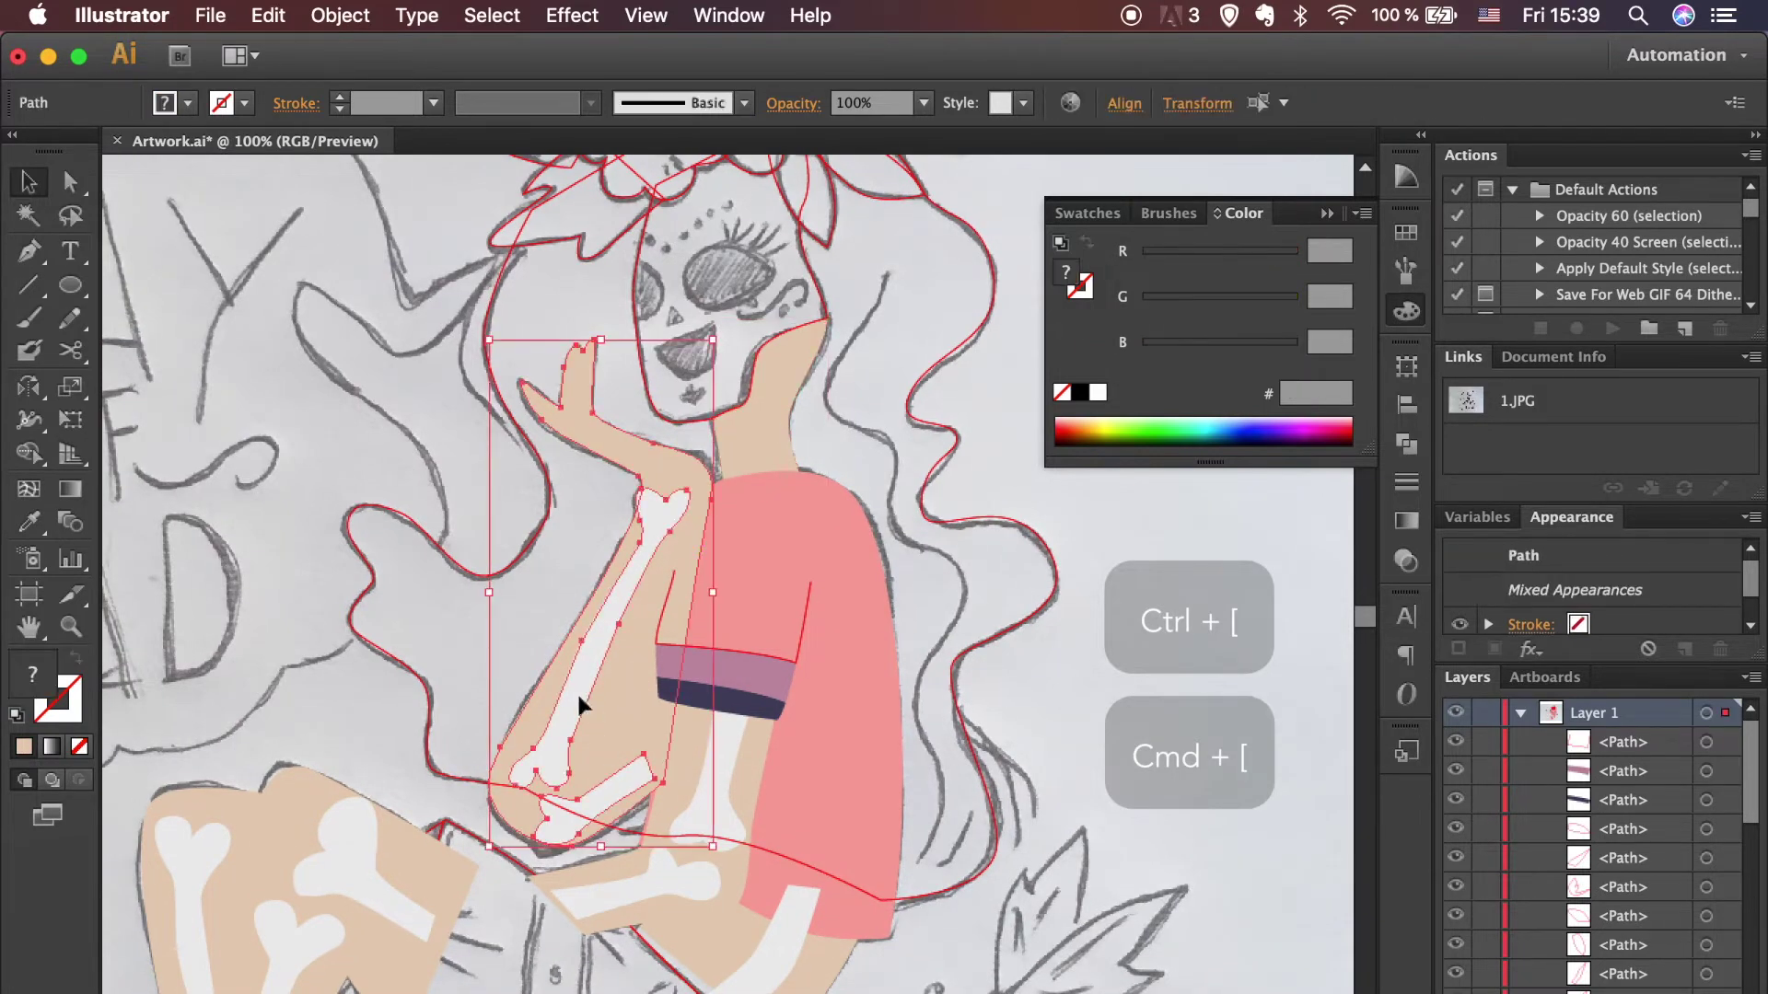
key(super+bracketleft)
click(1050, 671)
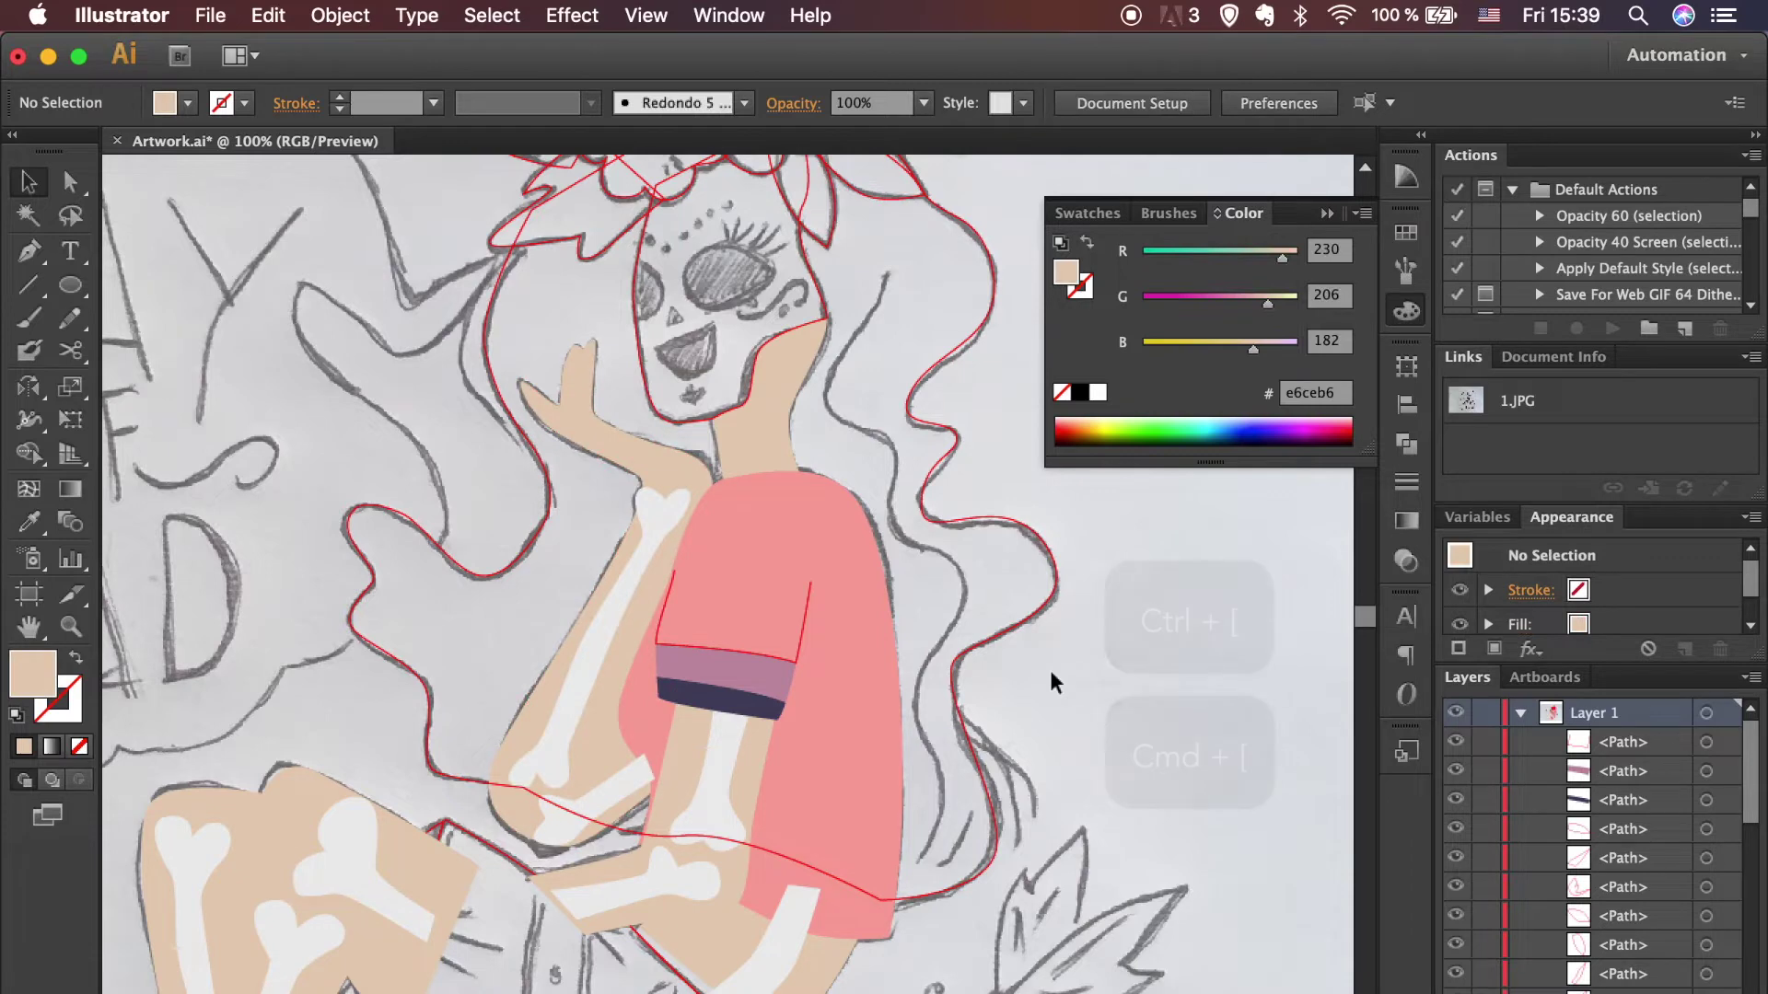
click(615, 794)
key(super+bracketleft)
click(1140, 750)
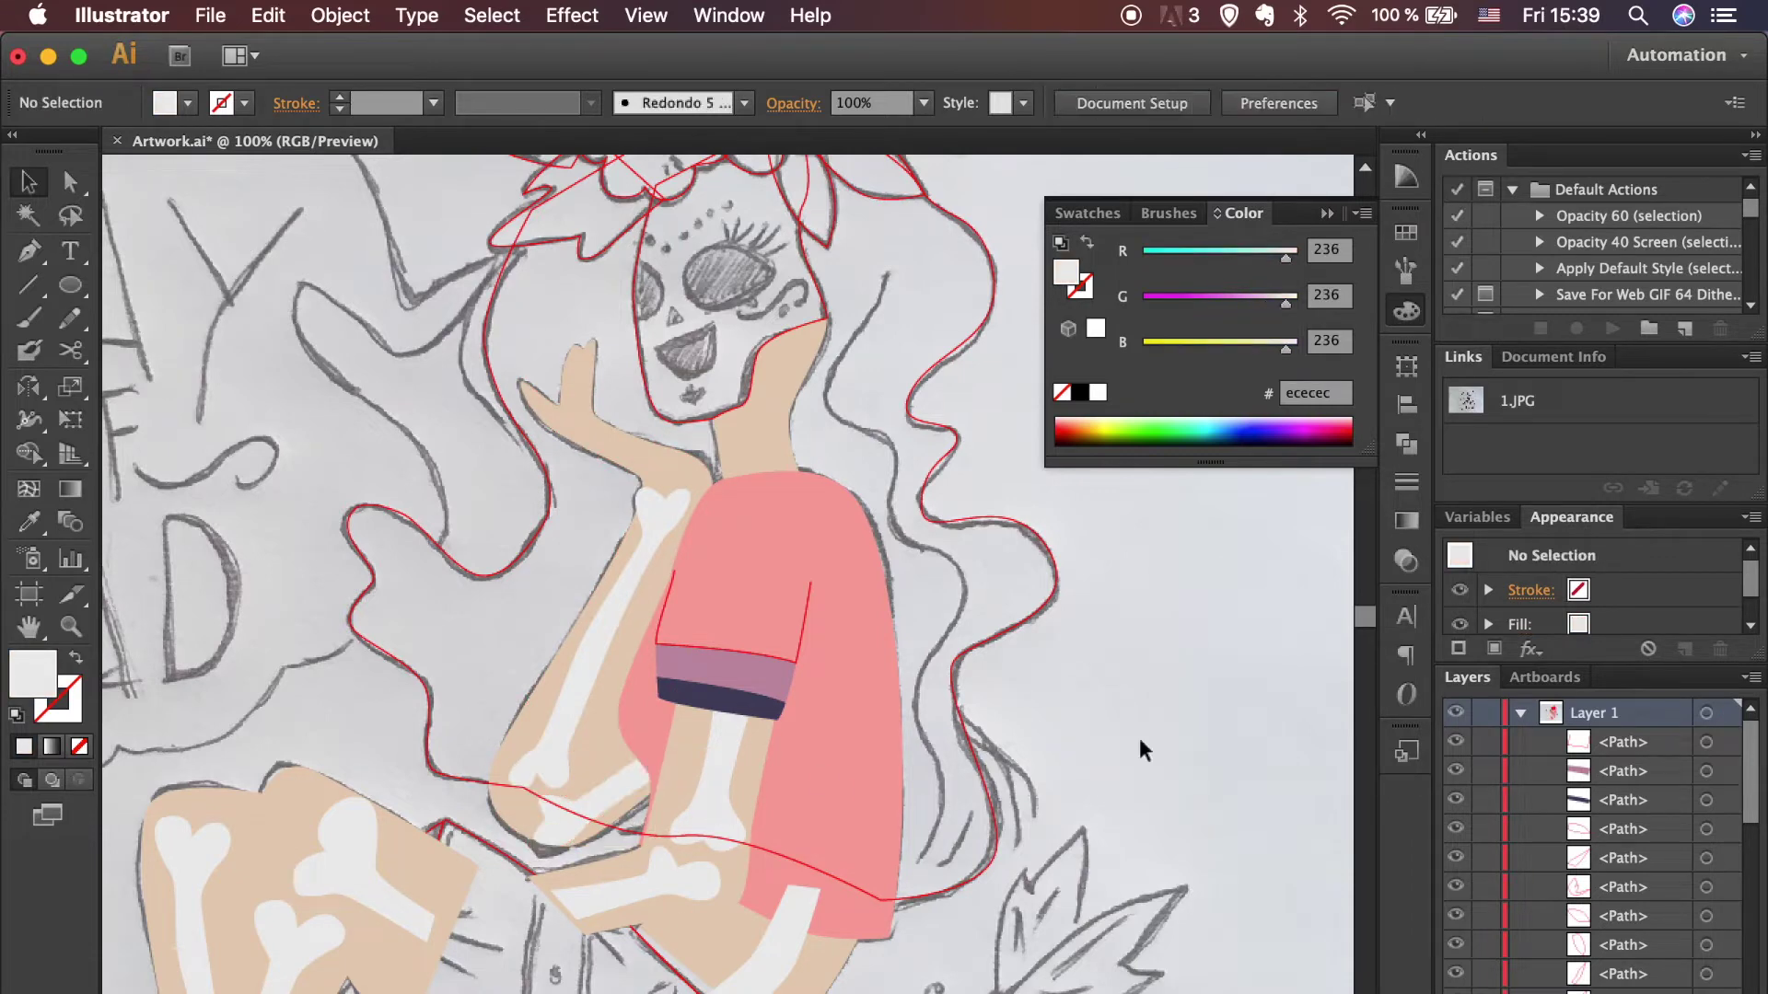
Step: Make the sleeve shape above the band a mauve outline with no fill
click(797, 633)
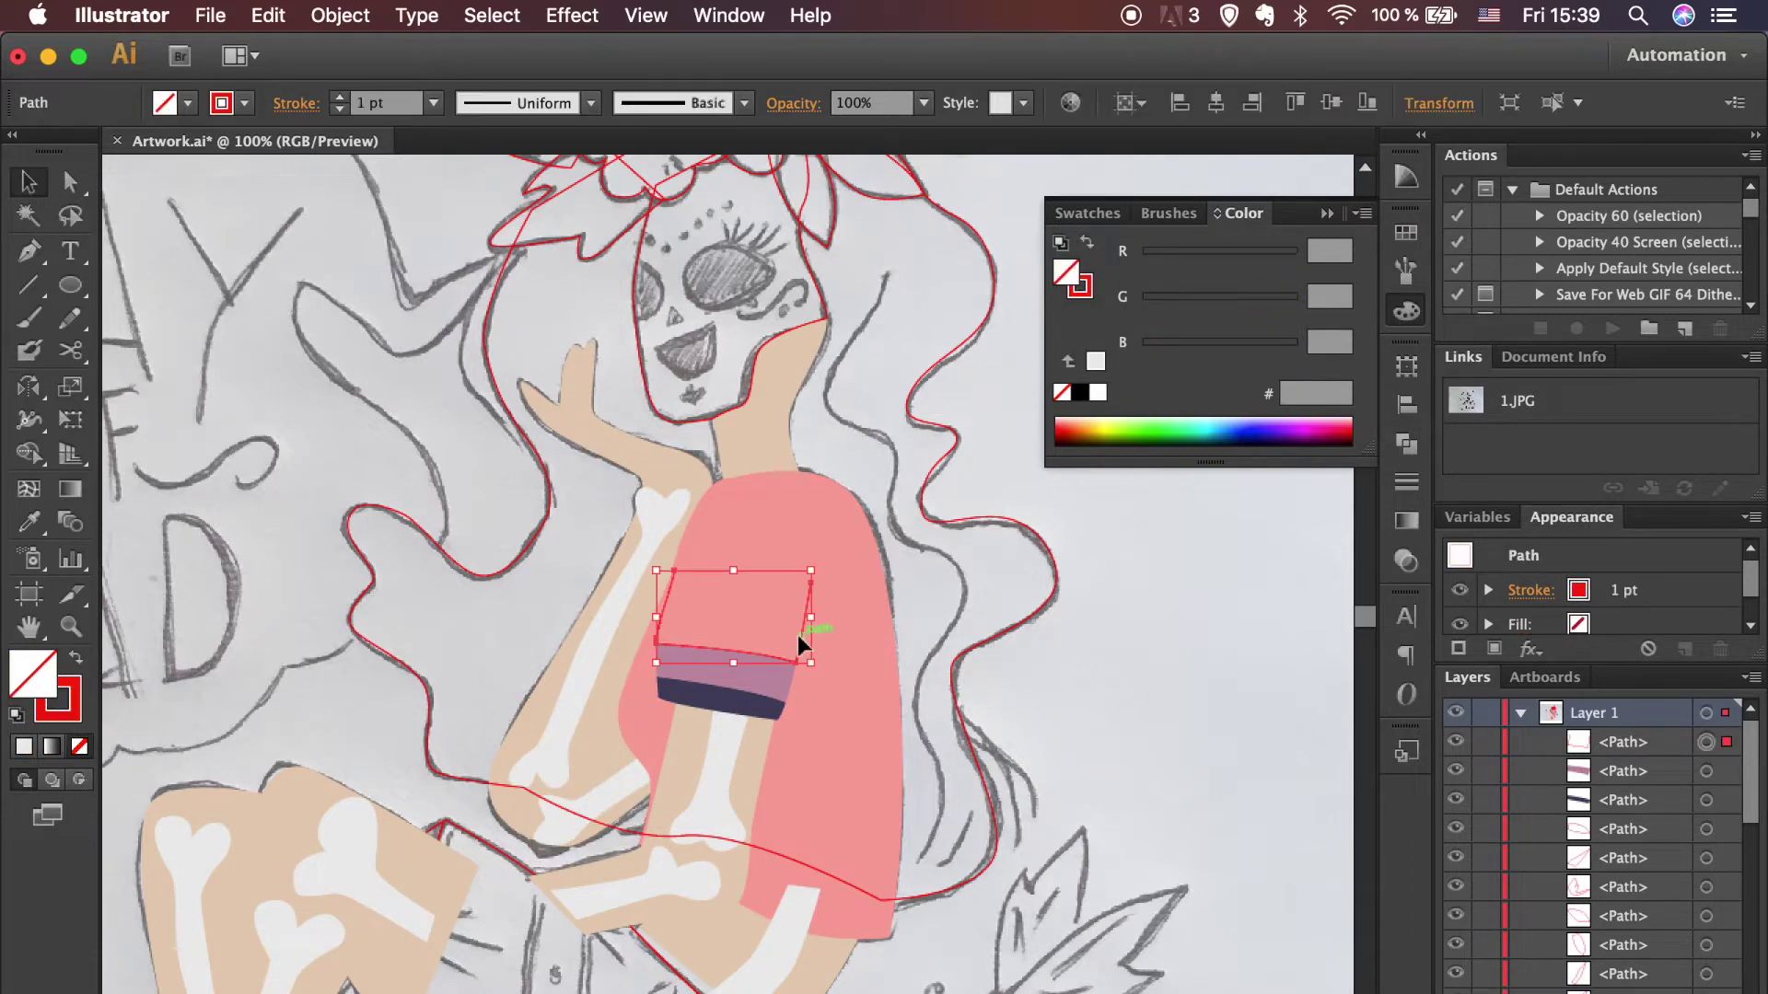
click(1415, 238)
click(1179, 244)
click(73, 659)
click(79, 746)
click(1115, 772)
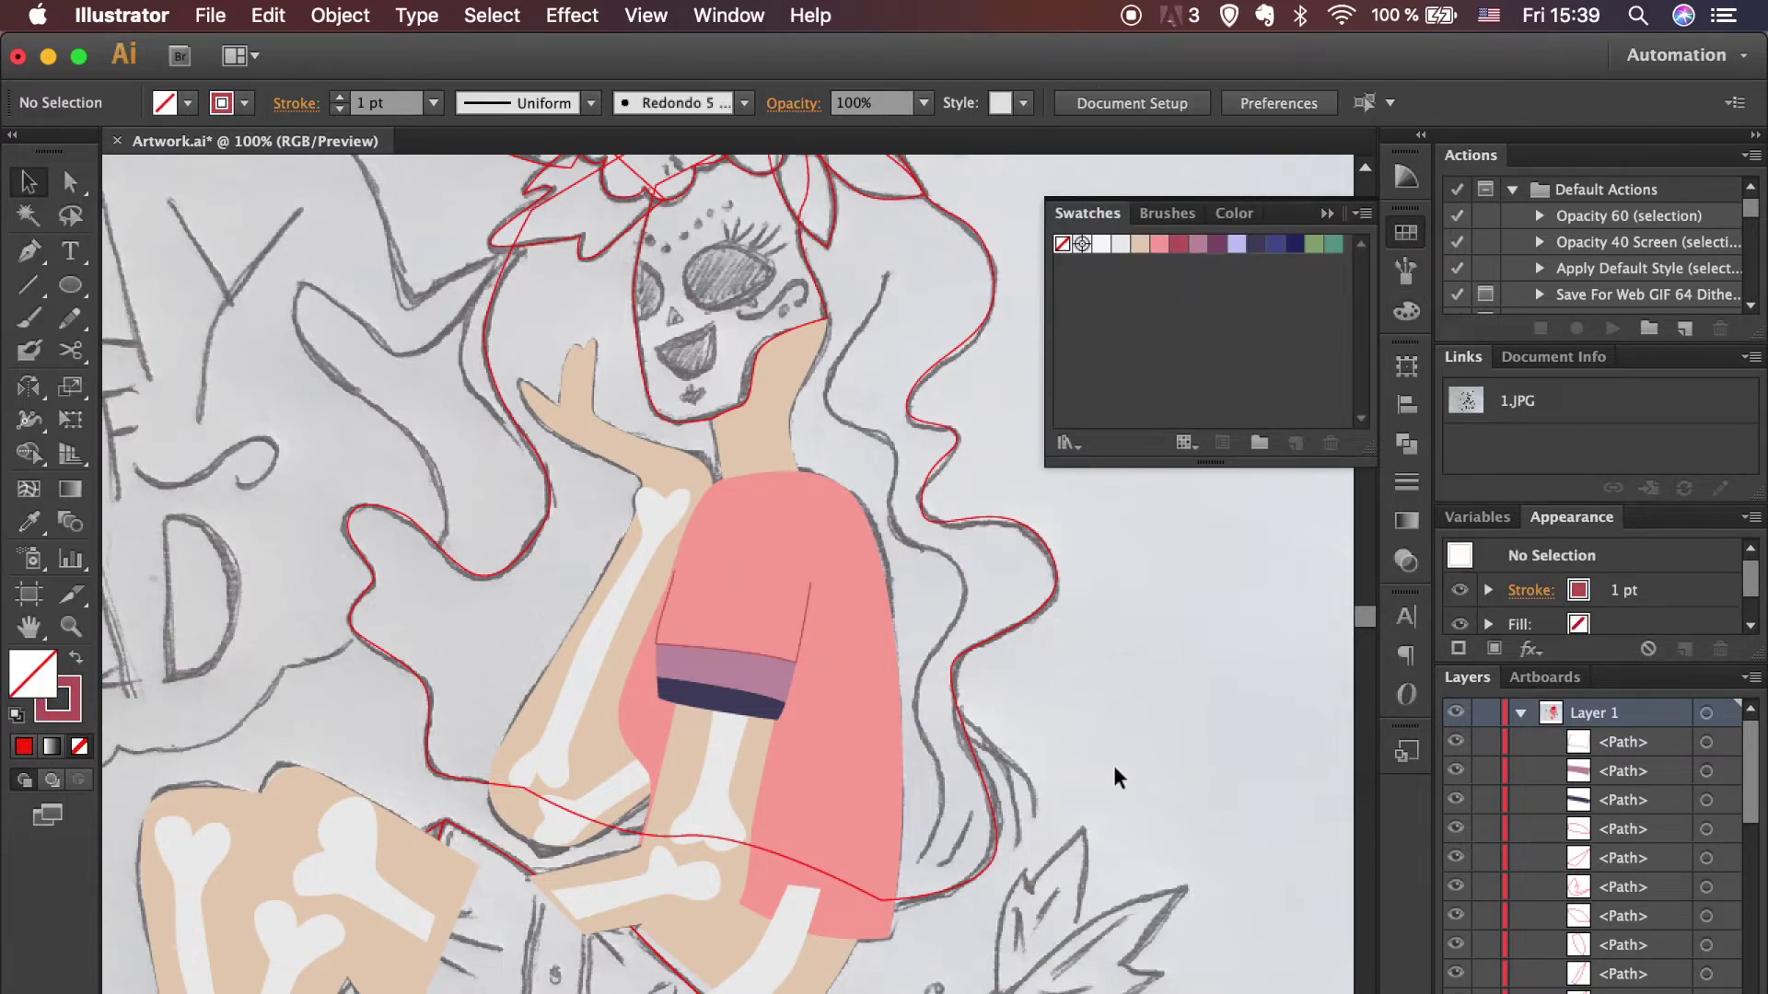
Step: Send the bottom white bone piece backward and check the leg's fill colour
click(781, 948)
key(ctrl+bracketleft)
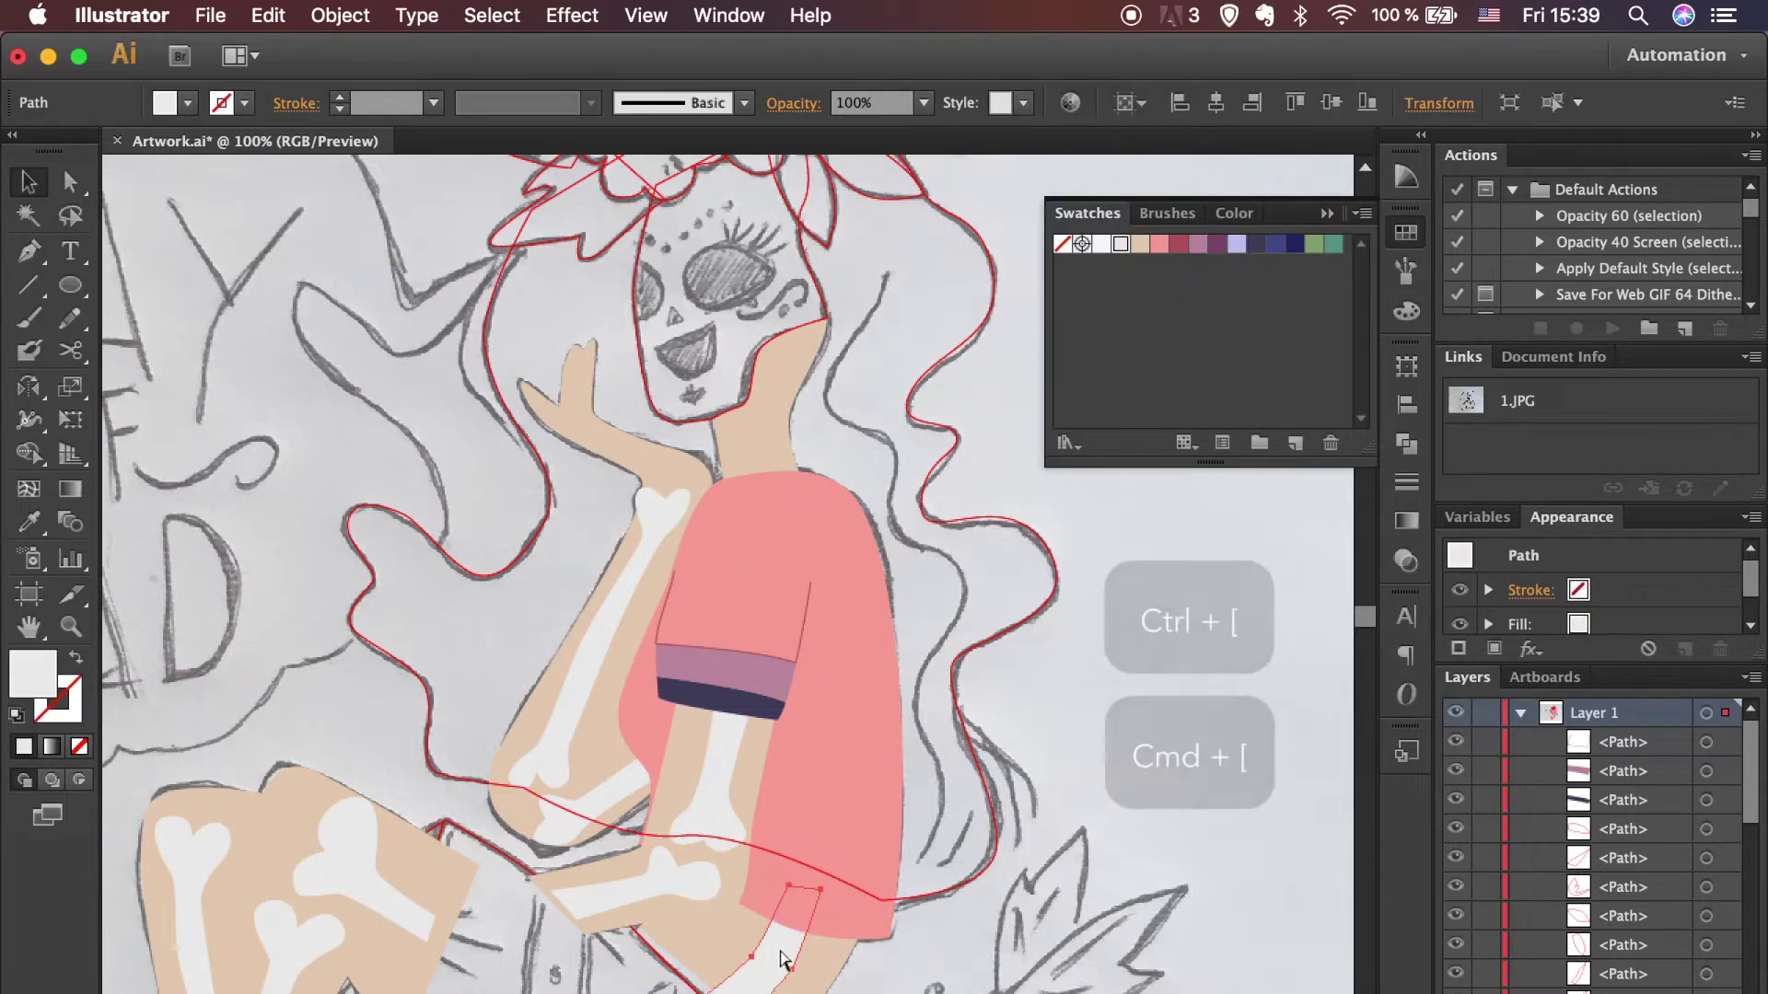
click(961, 946)
click(811, 976)
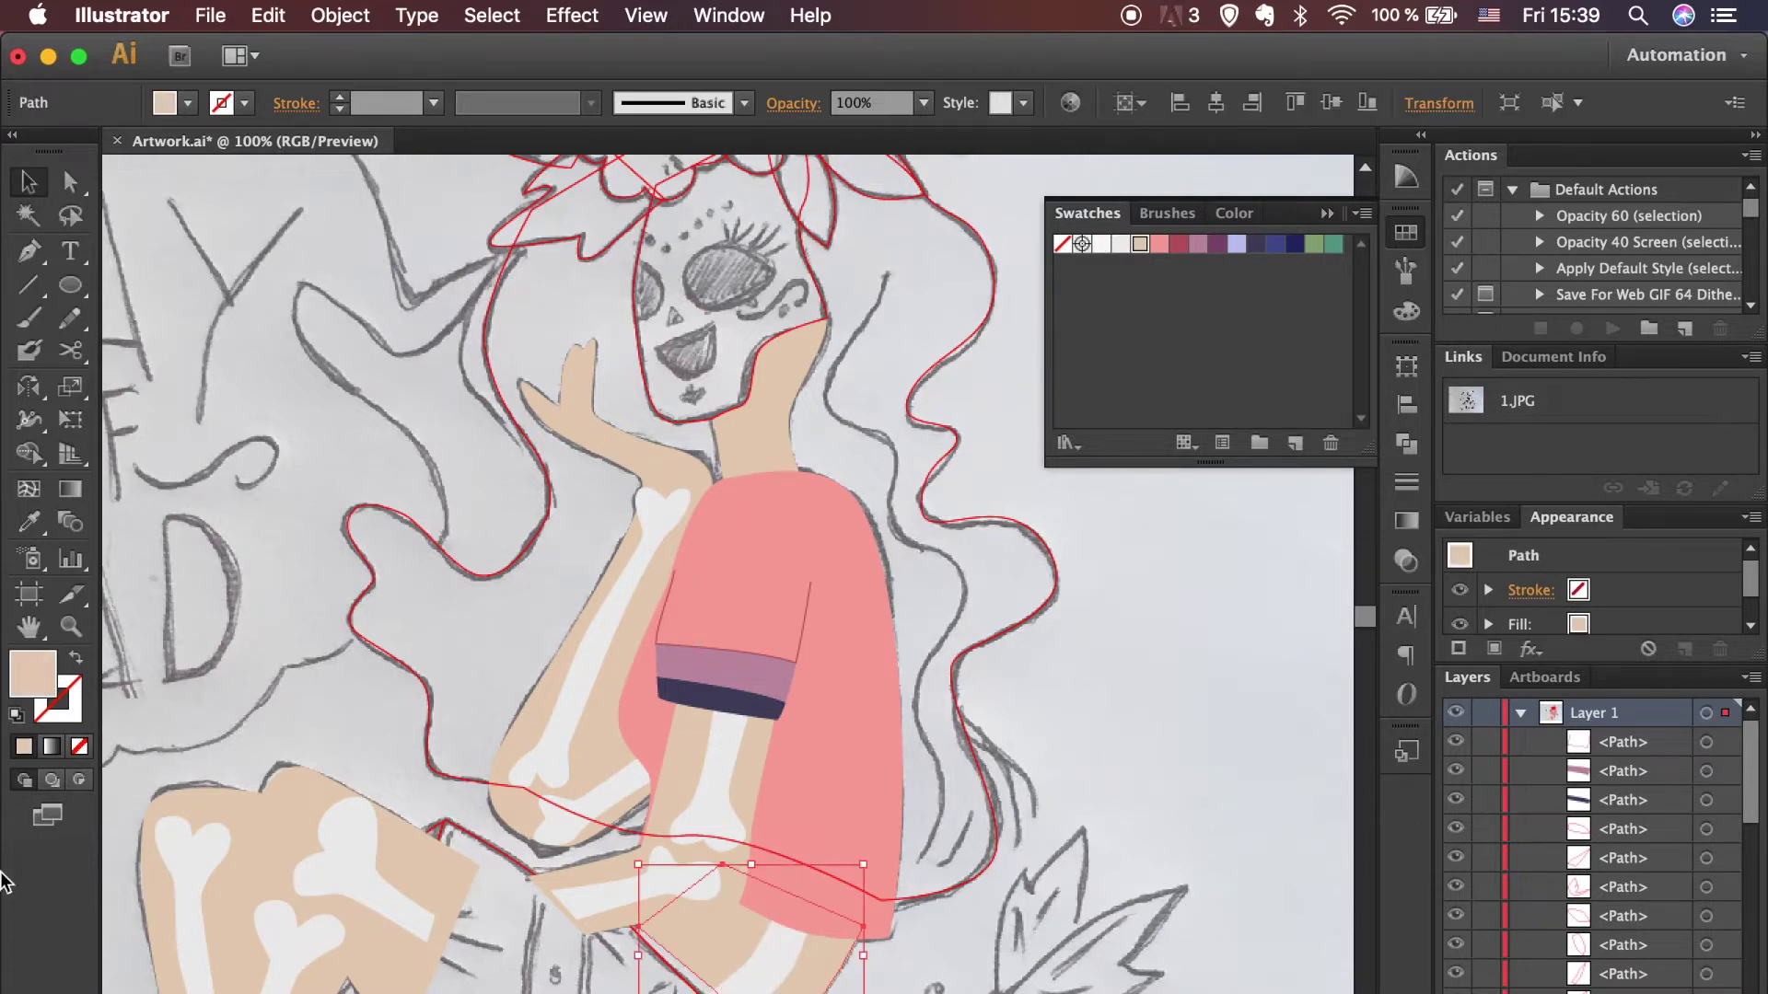
double_click(40, 683)
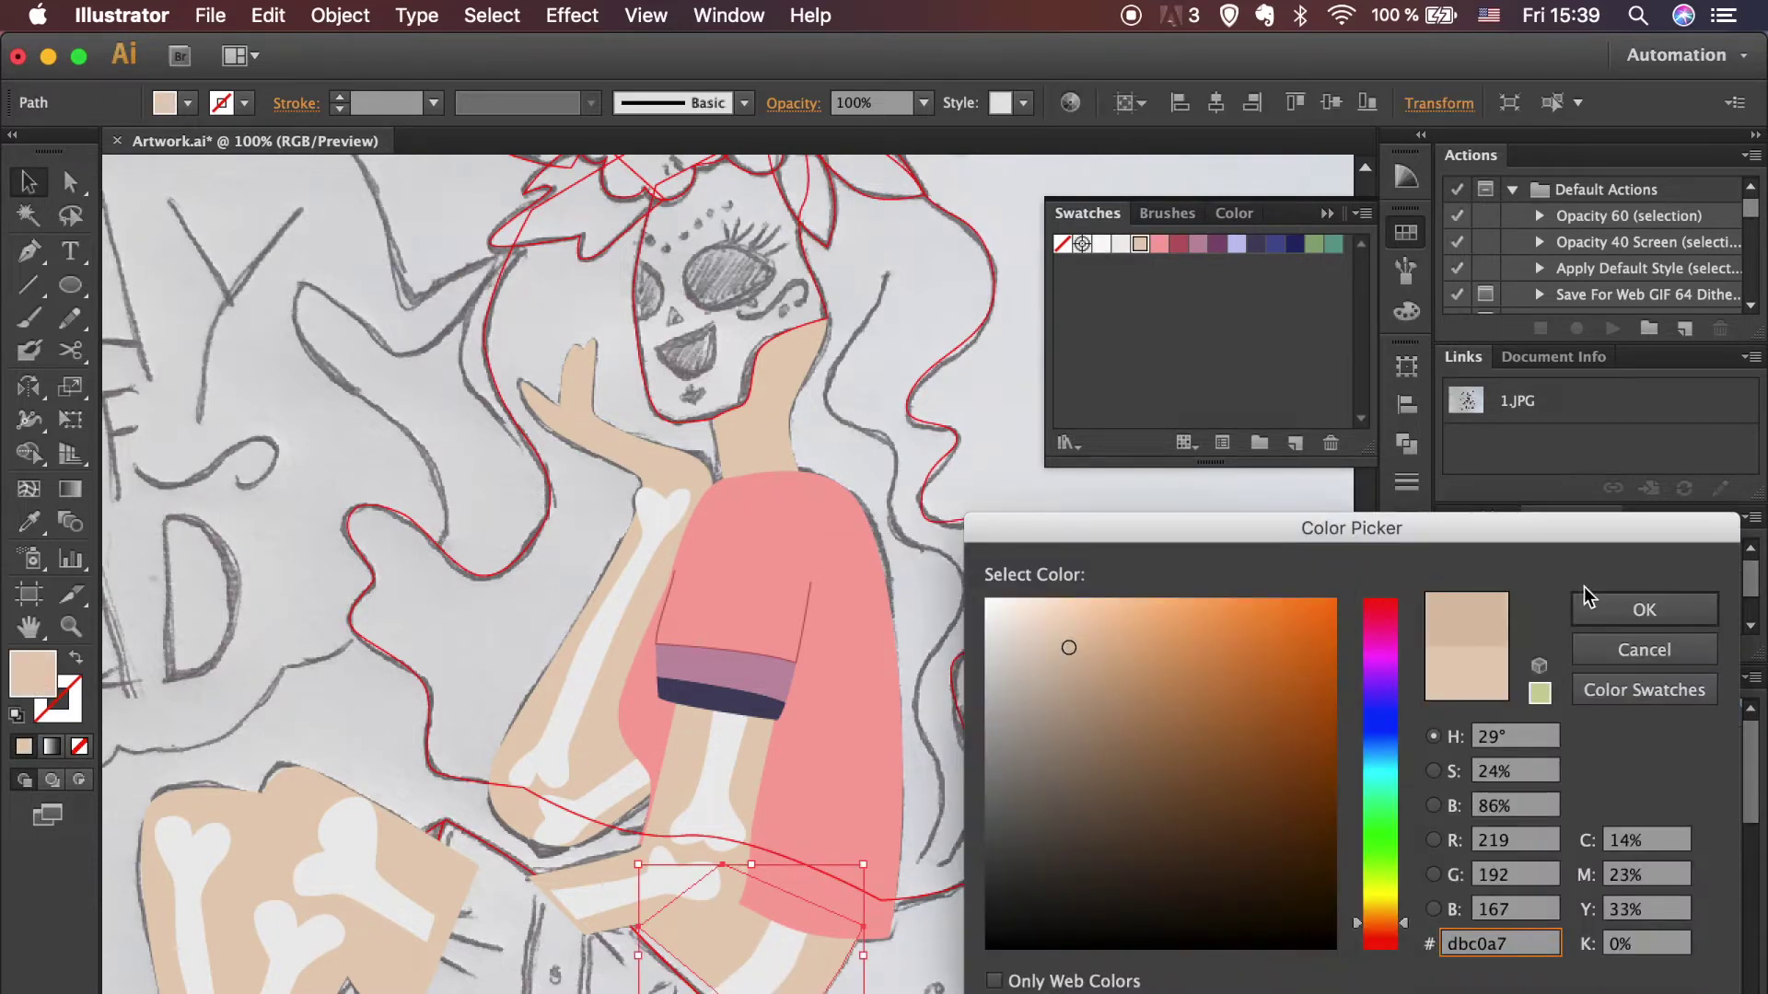
click(1586, 603)
click(1079, 814)
scroll(1079, 814, up, 1)
scroll(1079, 814, down, 10)
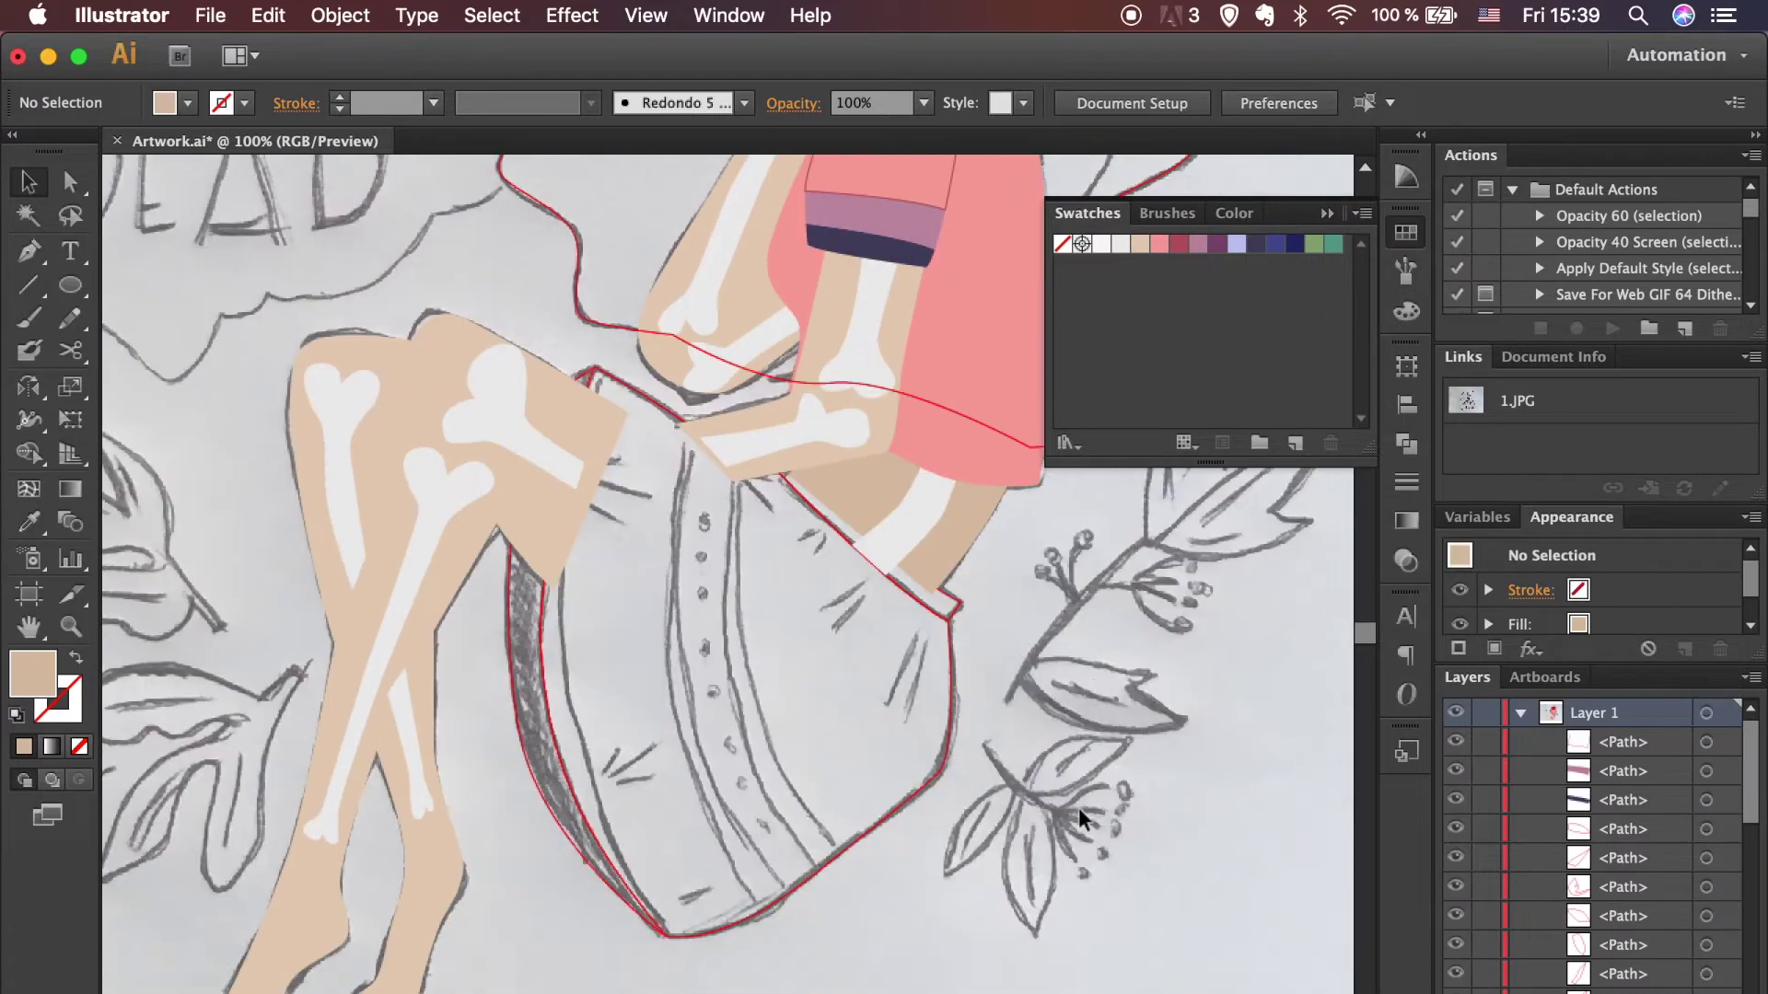
Step: Fill the skirt's shaded left edge purple and clear the large skirt shape's fill
click(551, 811)
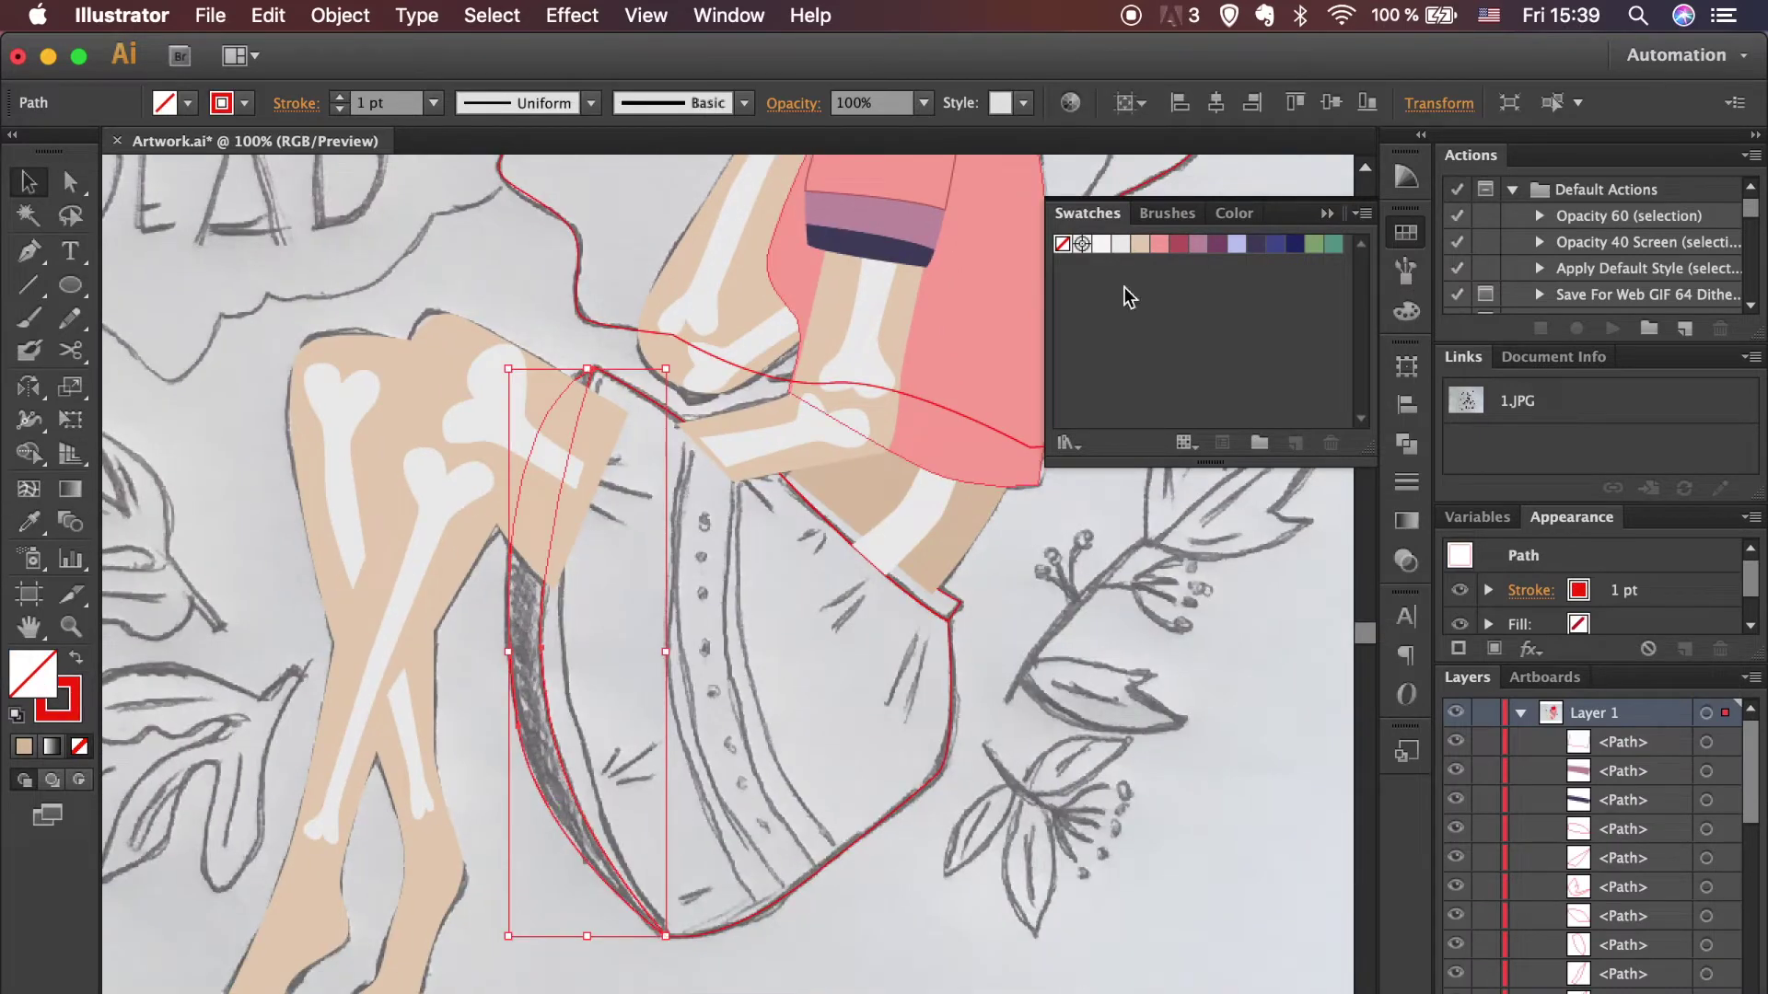
click(1219, 244)
click(606, 604)
click(544, 626)
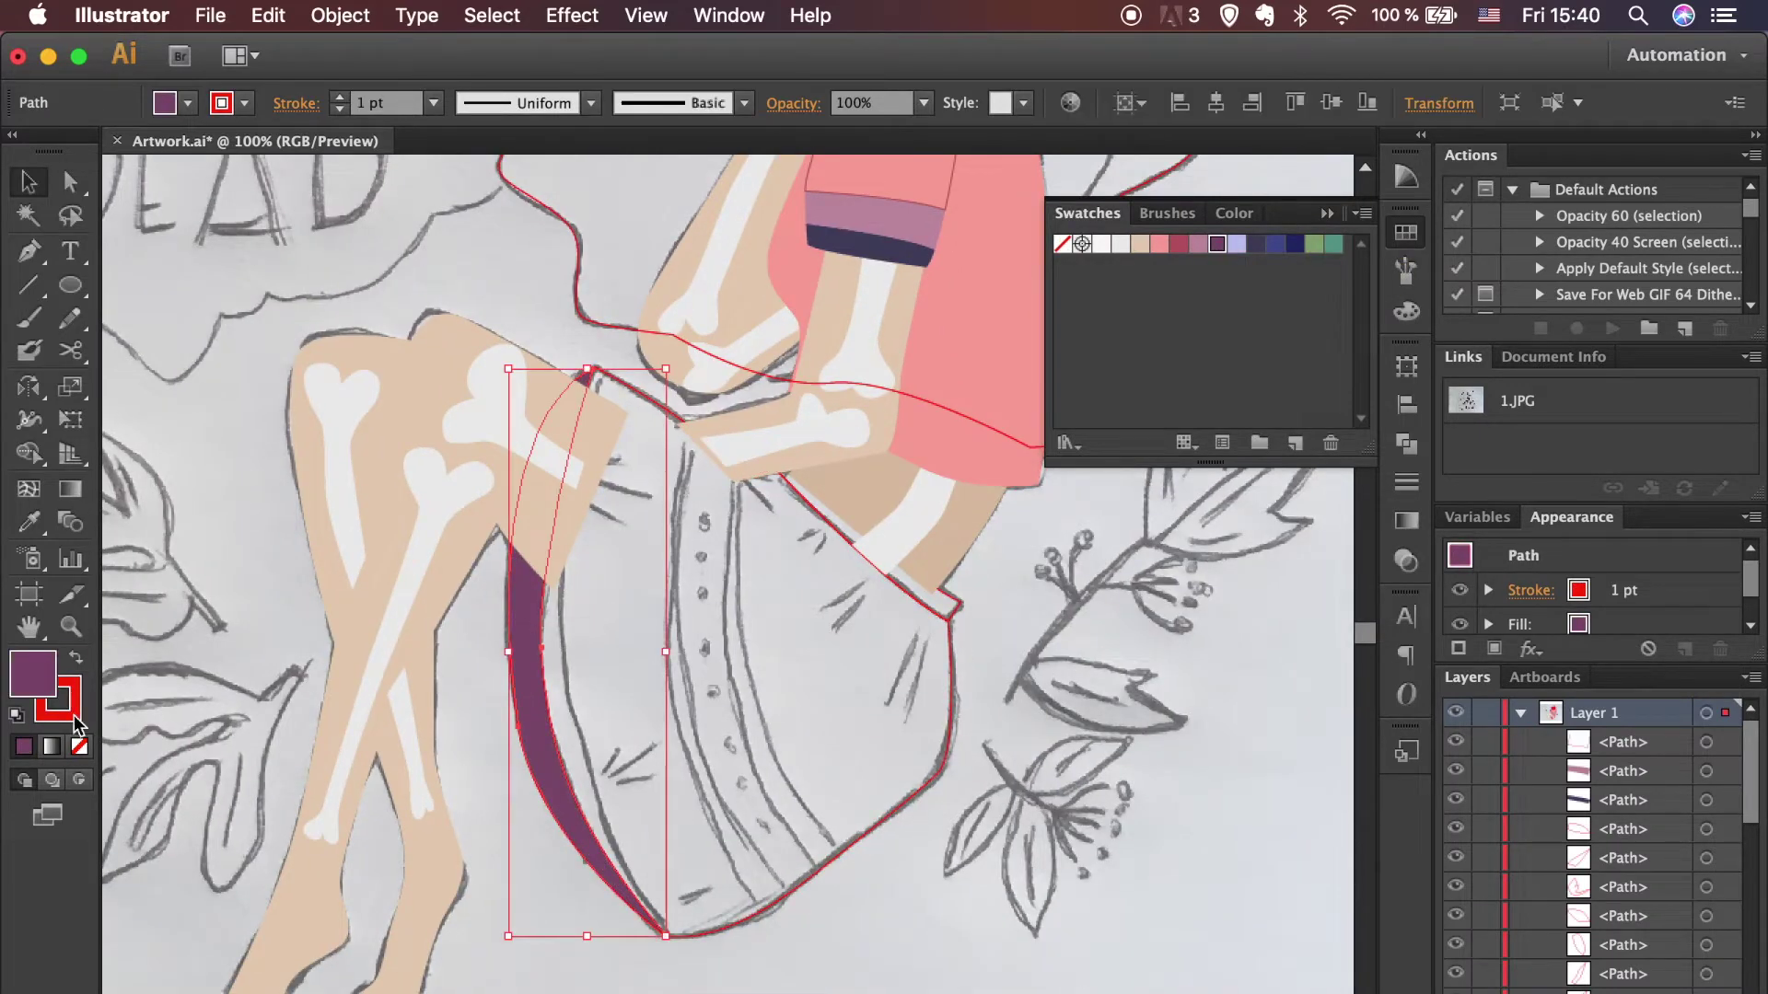
click(79, 747)
click(1003, 943)
click(907, 801)
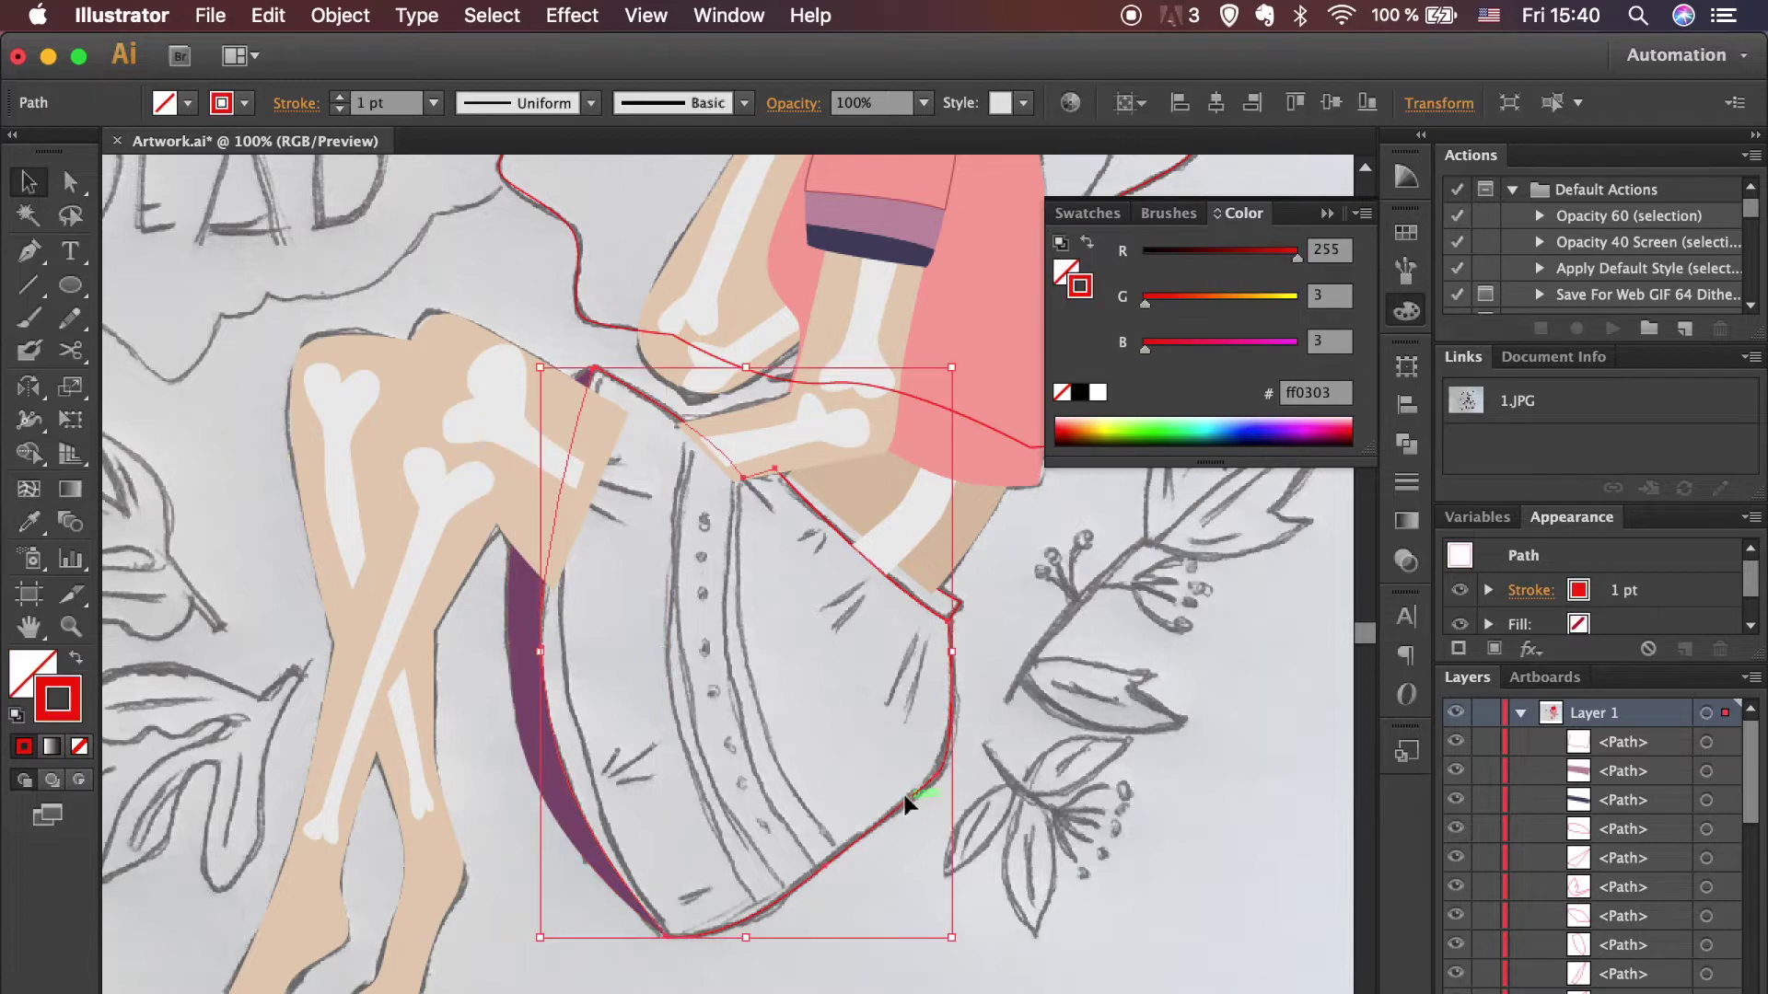
Step: Fill the skirt mauve with no outline and bring it in front of the leg
click(1088, 213)
click(77, 657)
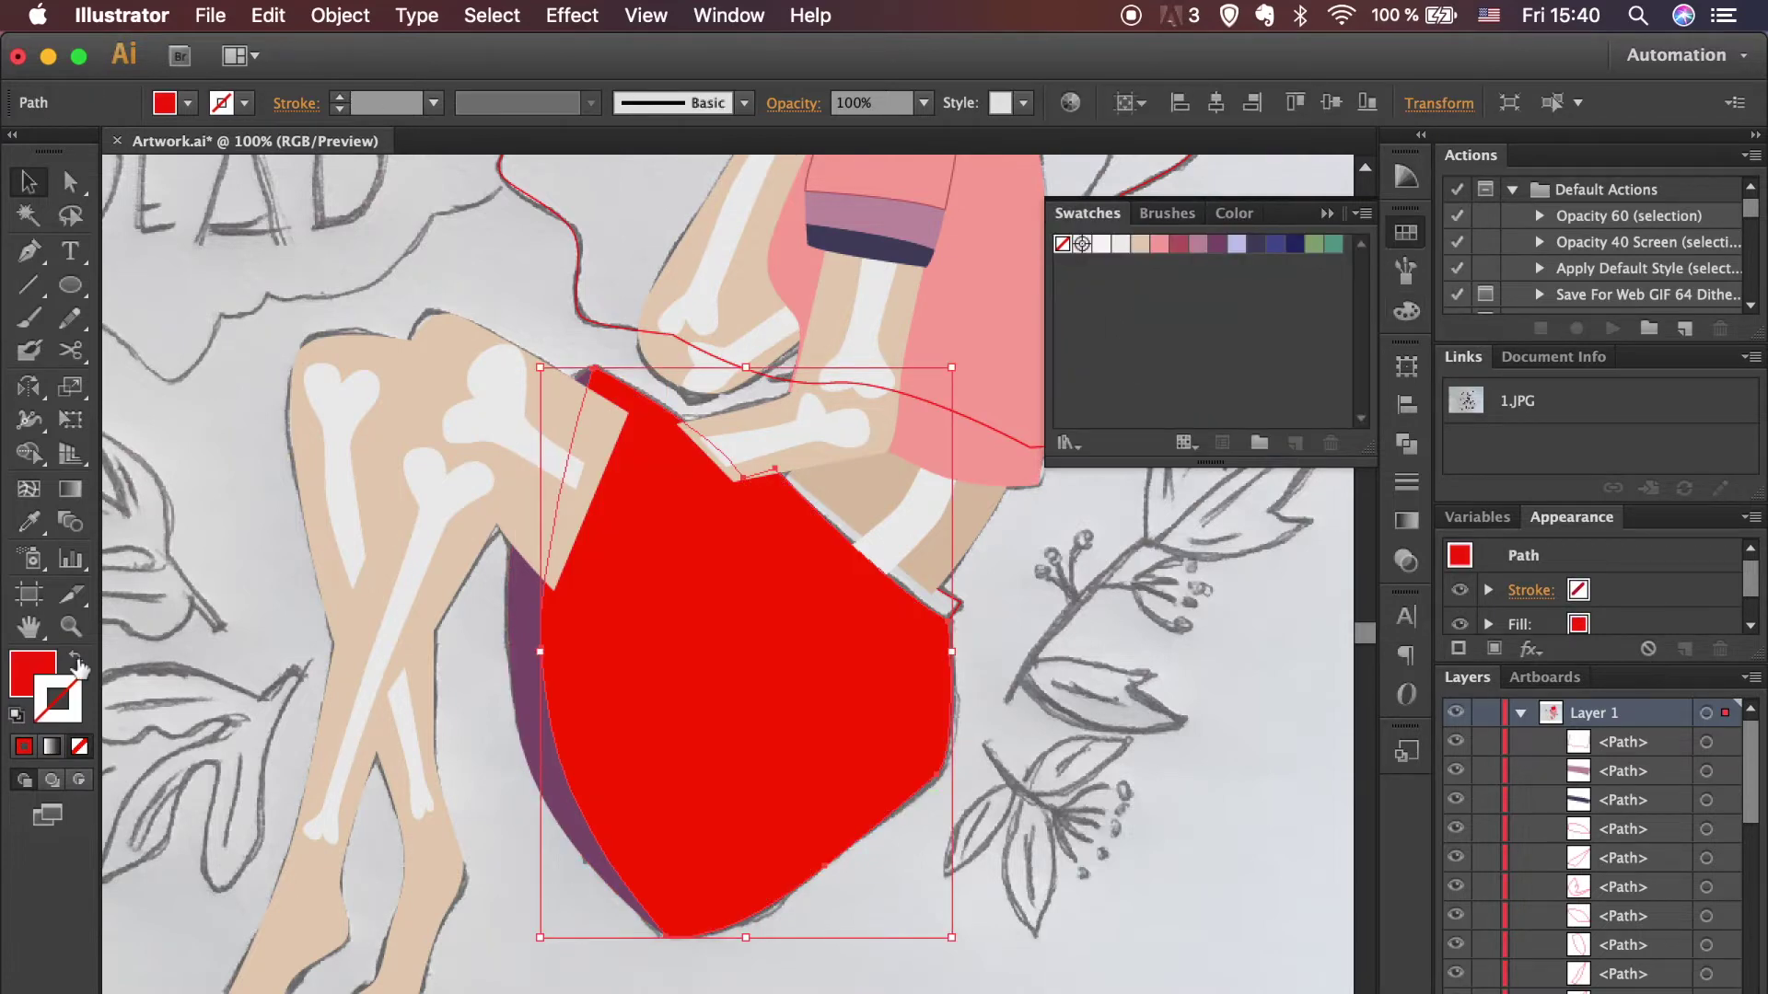
click(1179, 244)
click(77, 659)
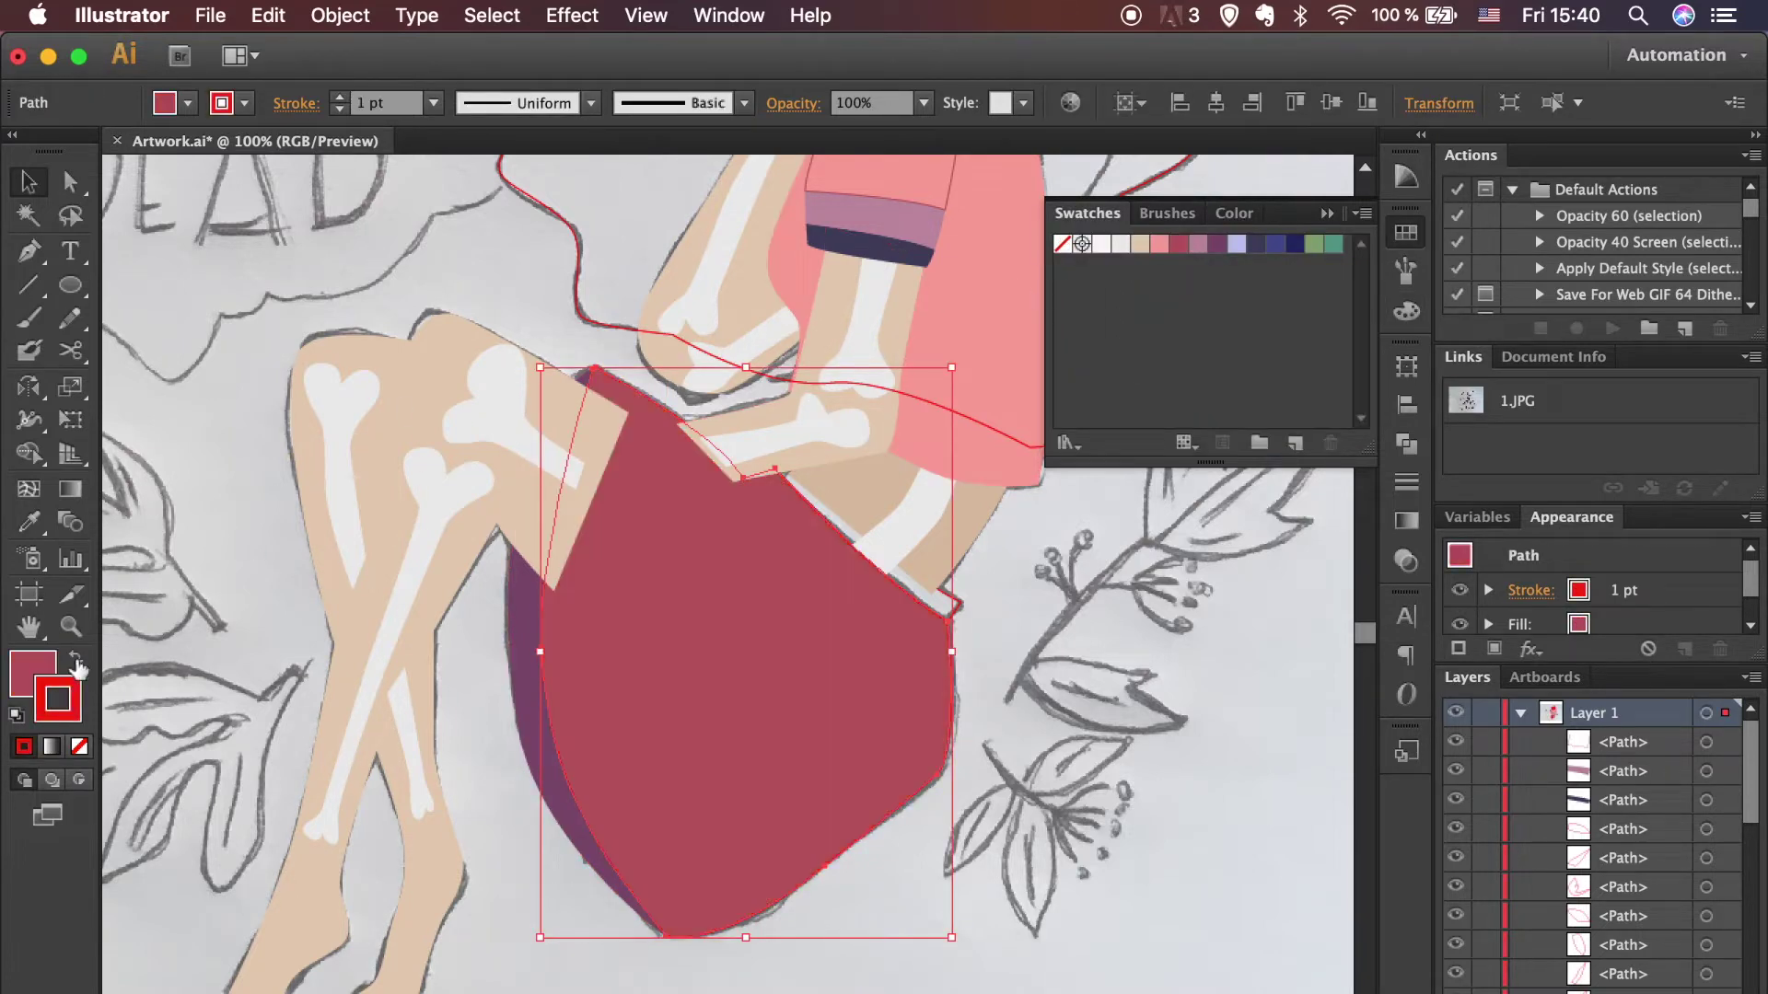
click(79, 746)
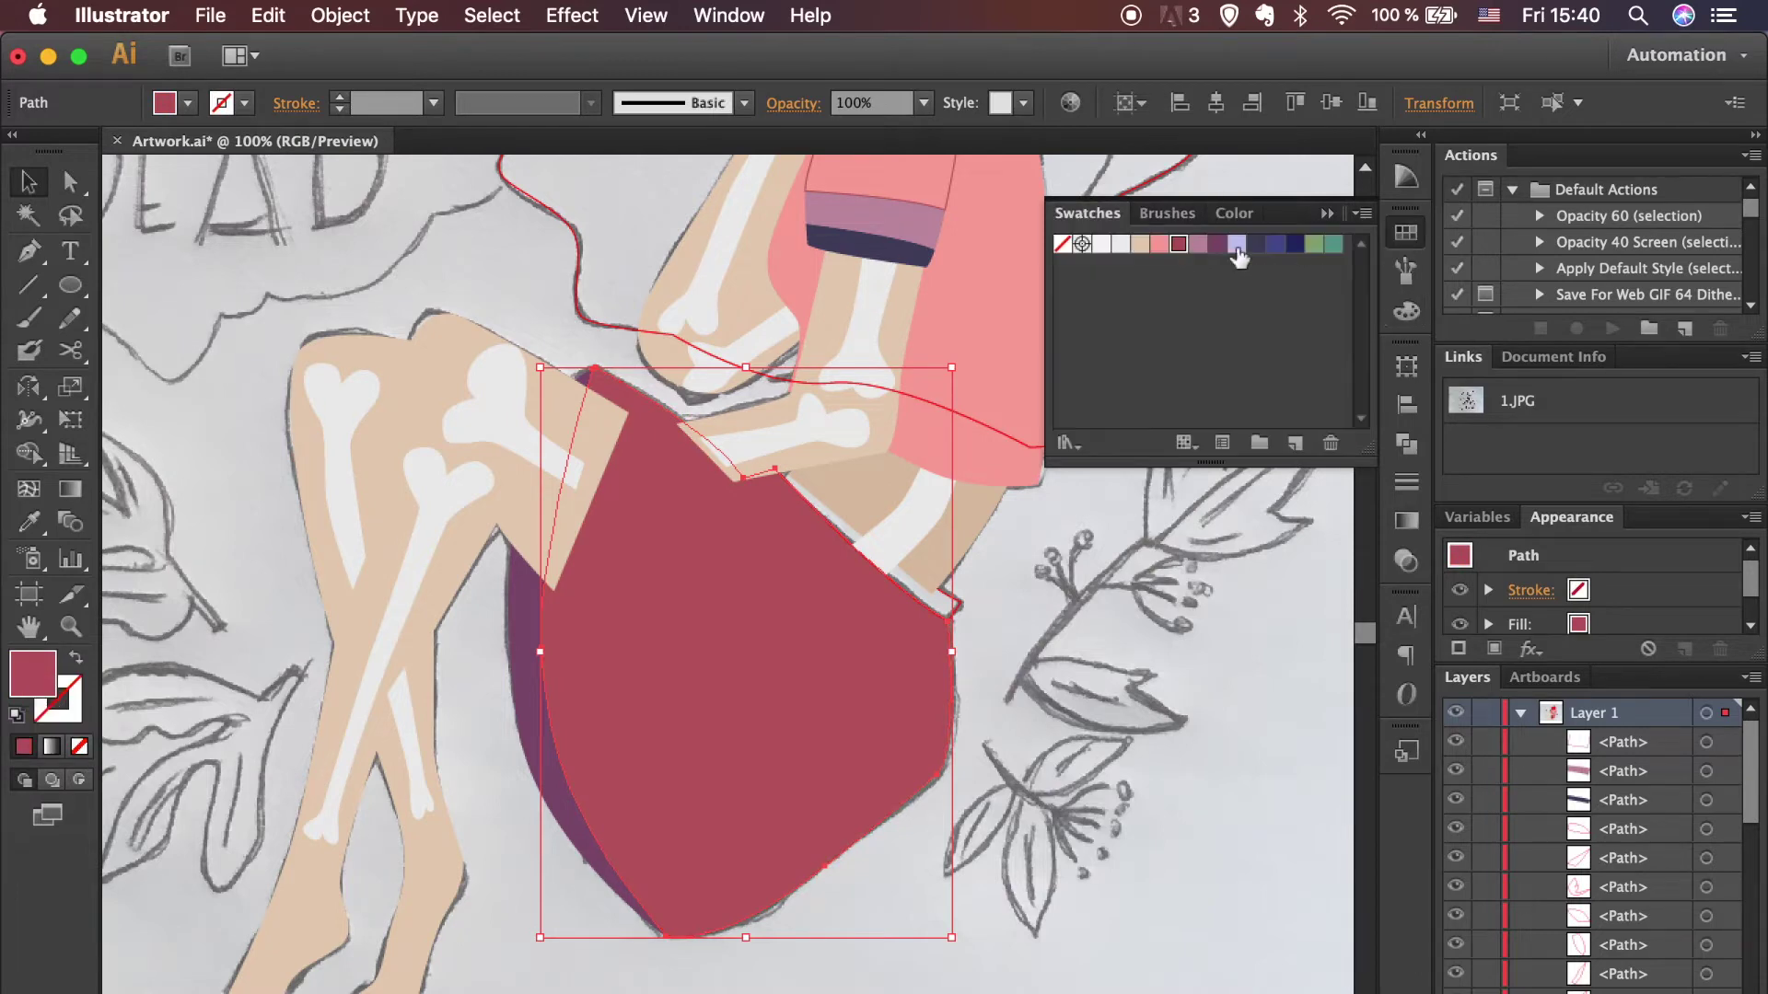
click(1198, 244)
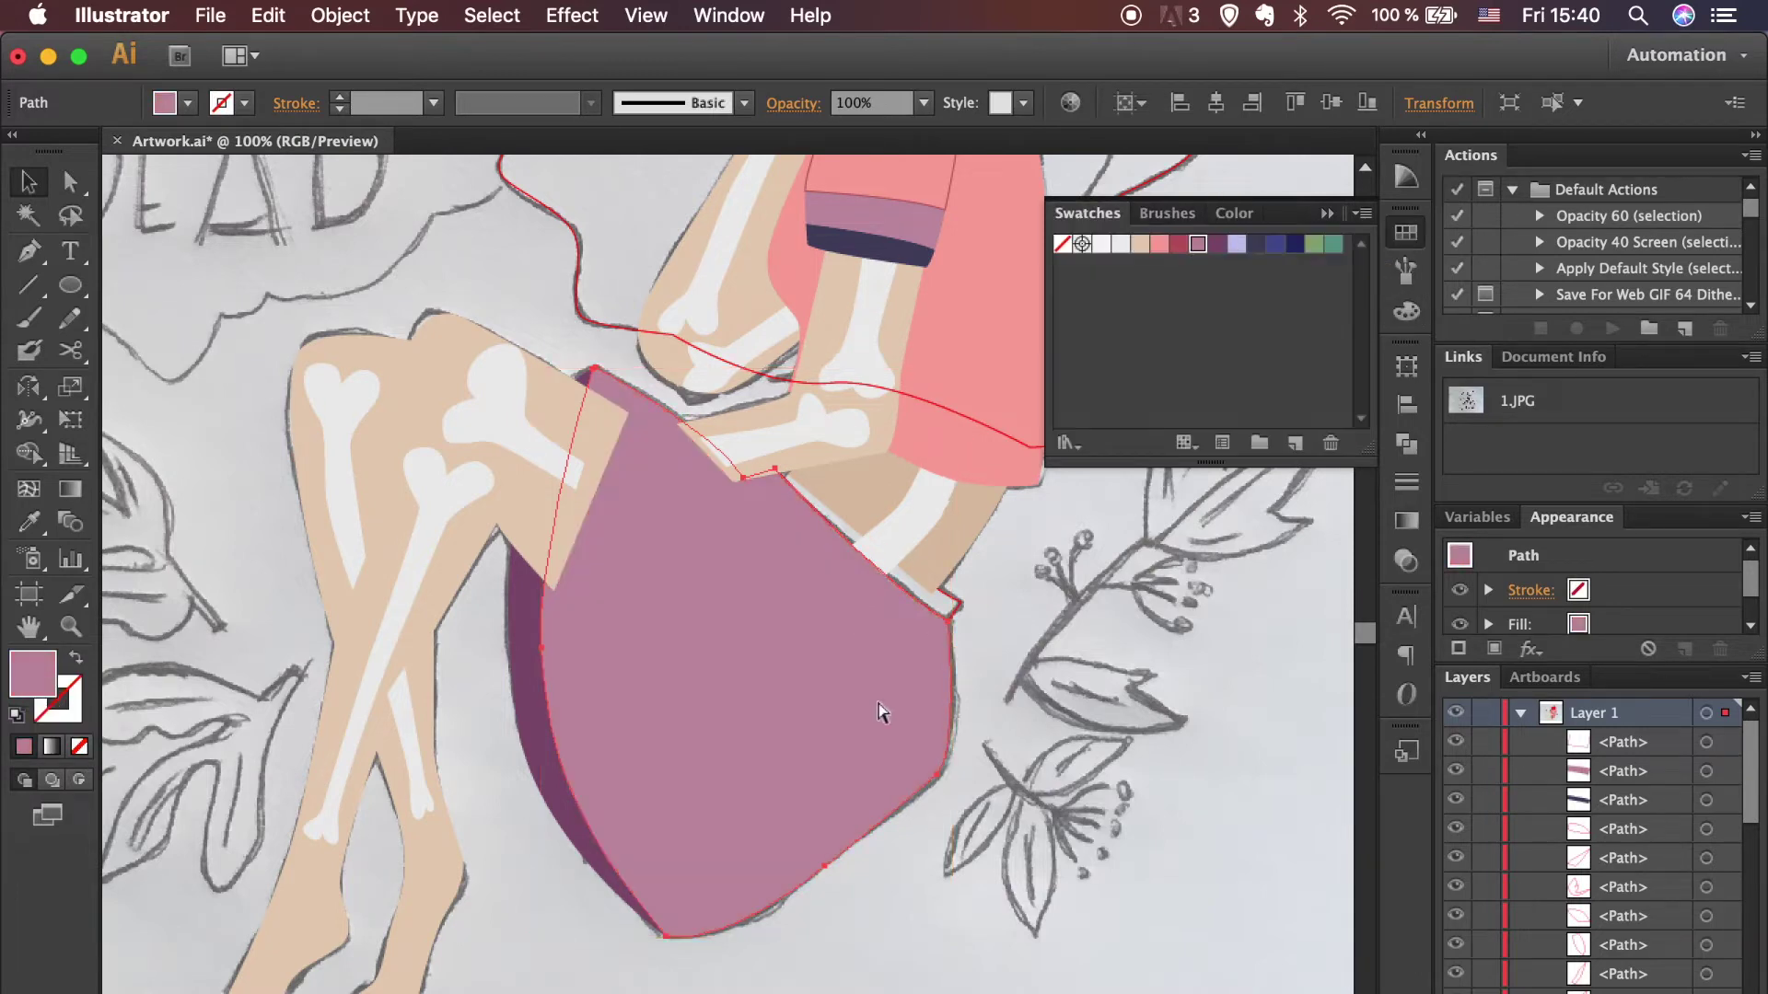
key(ctrl+shift+bracketright)
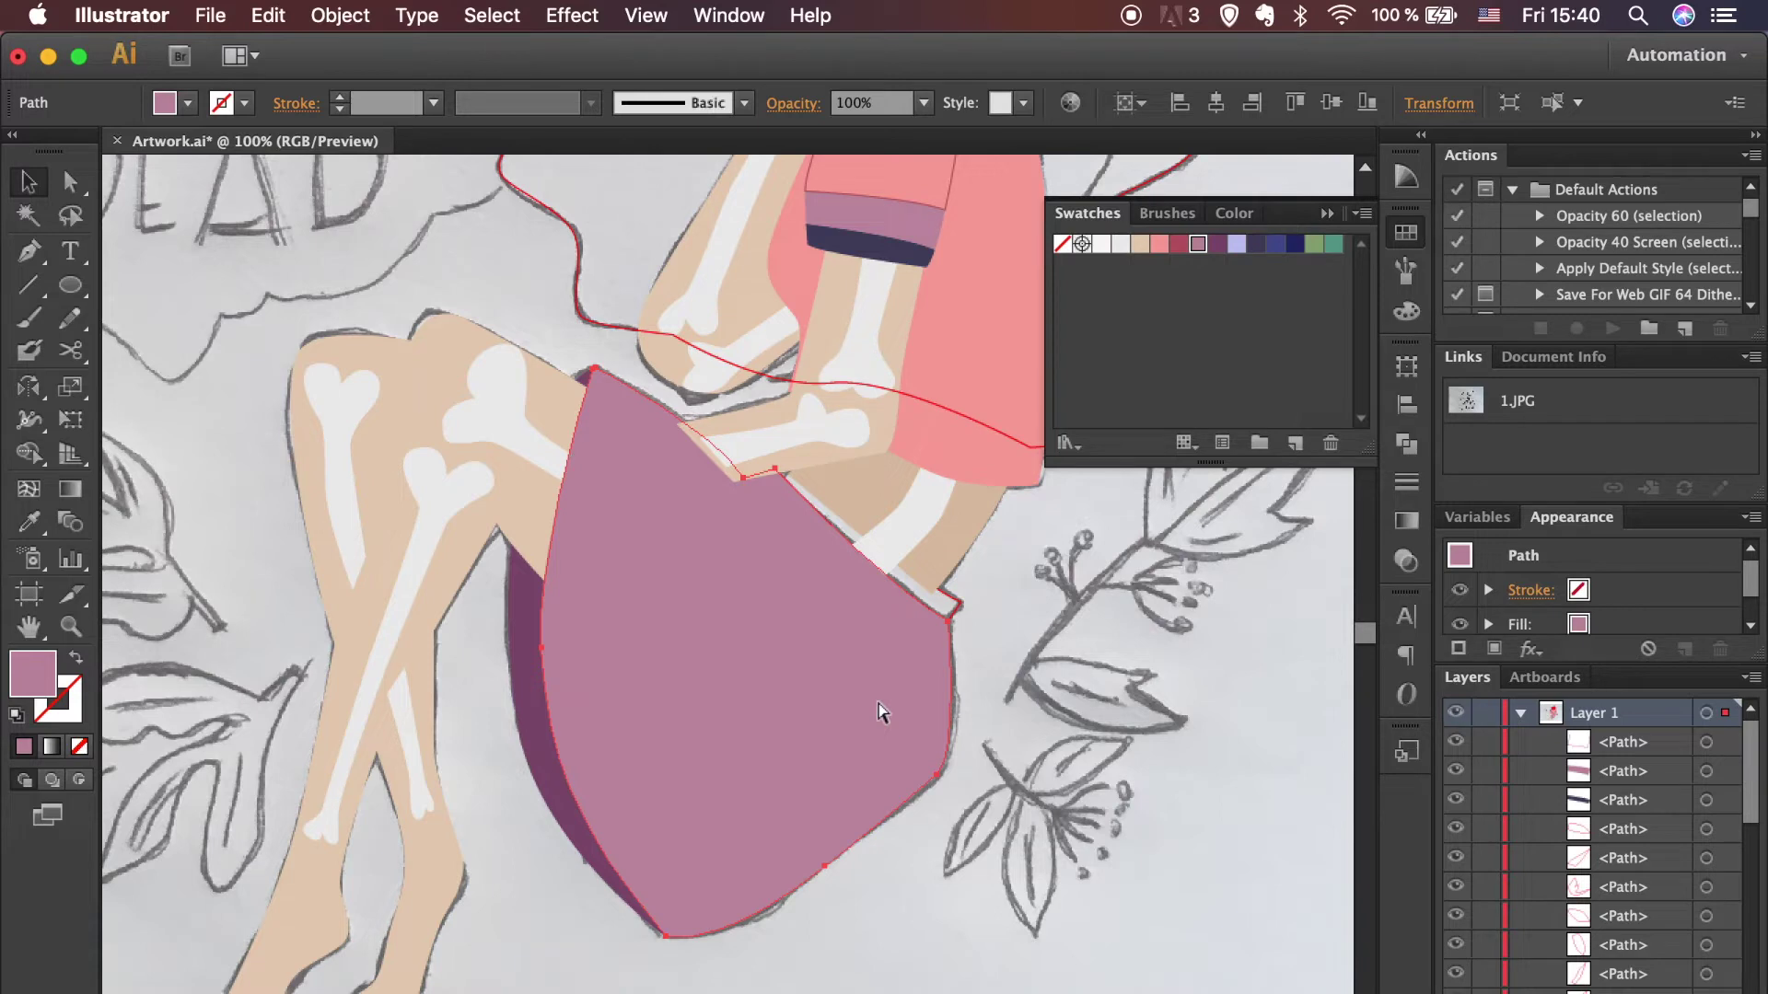
Step: Zoom in and drag the skirt's top corner anchor into place
drag(533, 375, 1342, 860)
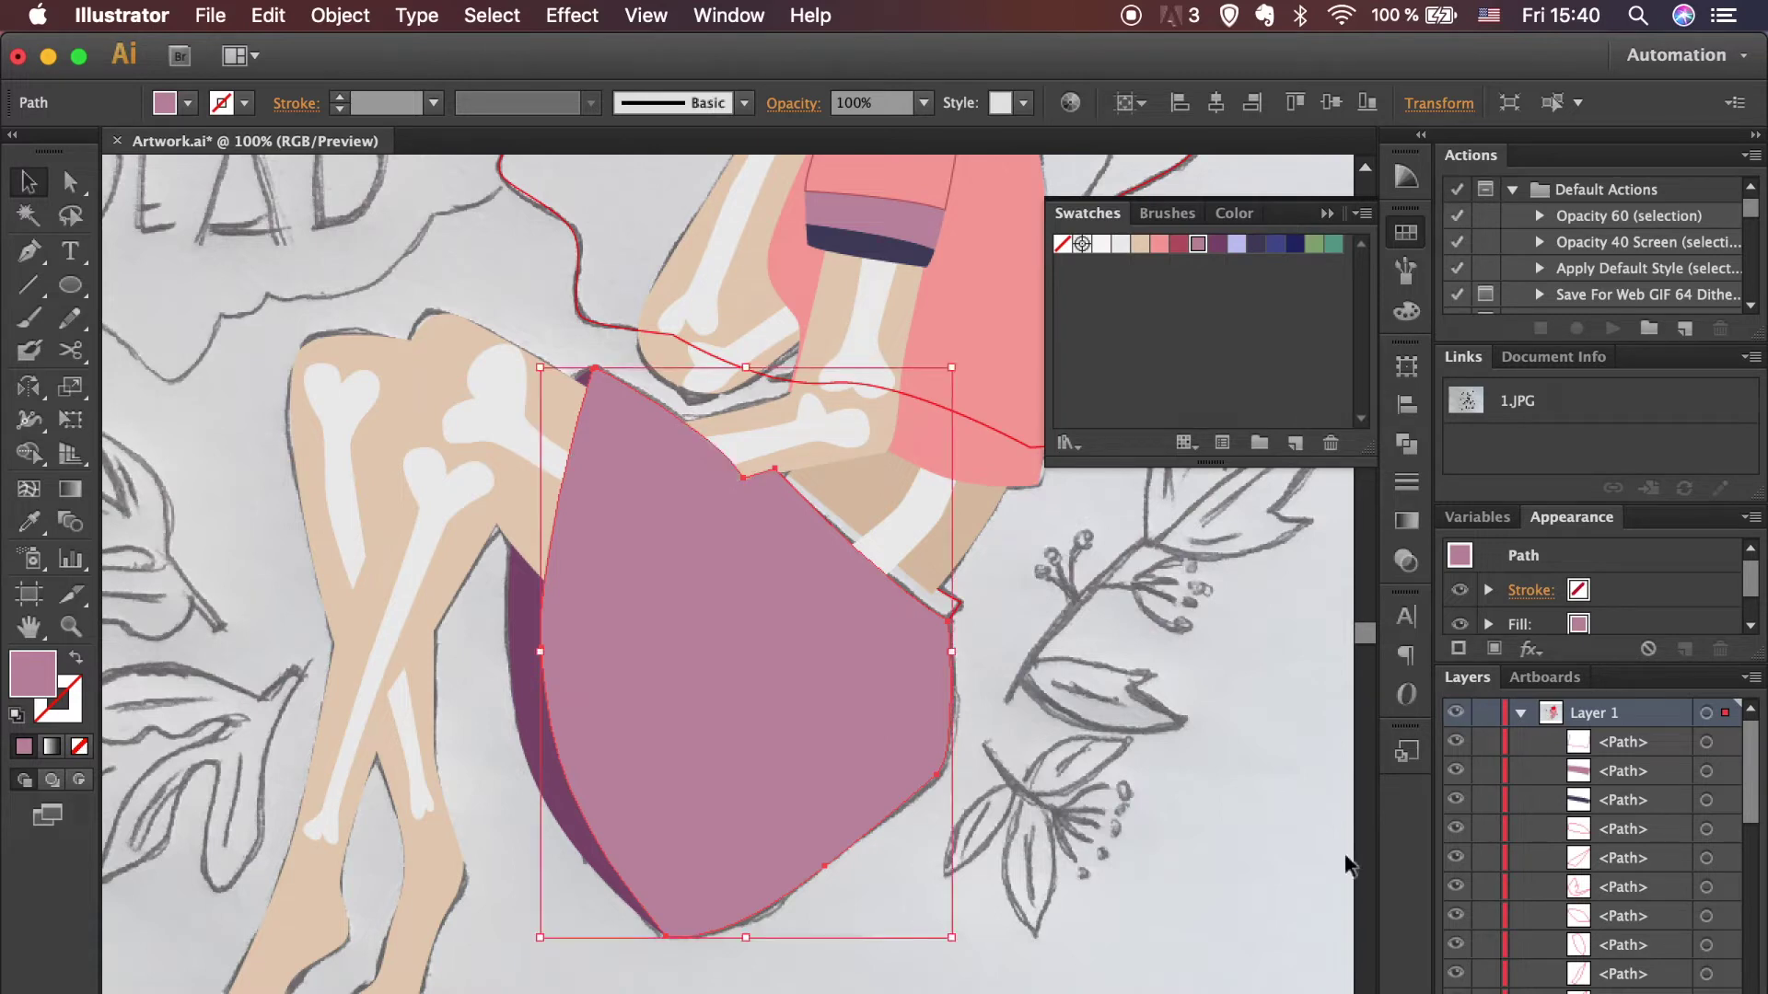
key(ctrl+shift+a)
key(ctrl+plus)
key(ctrl+plus)
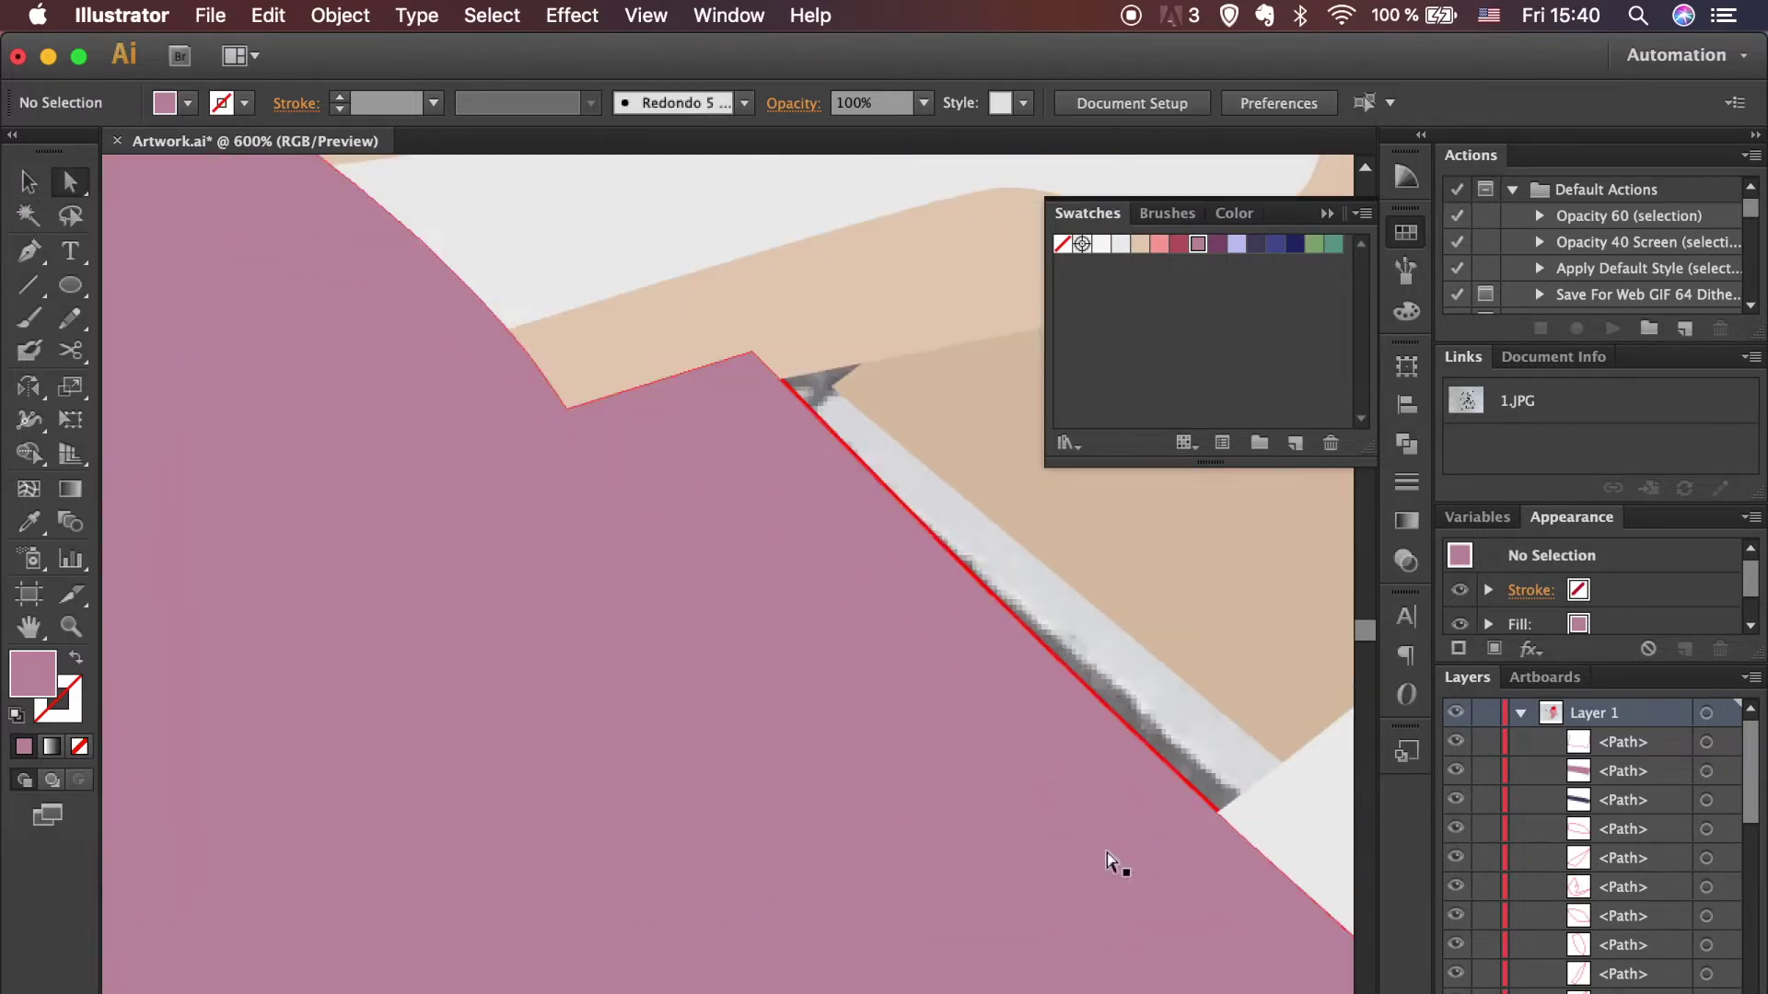
key(a)
click(765, 469)
drag(764, 469, 787, 494)
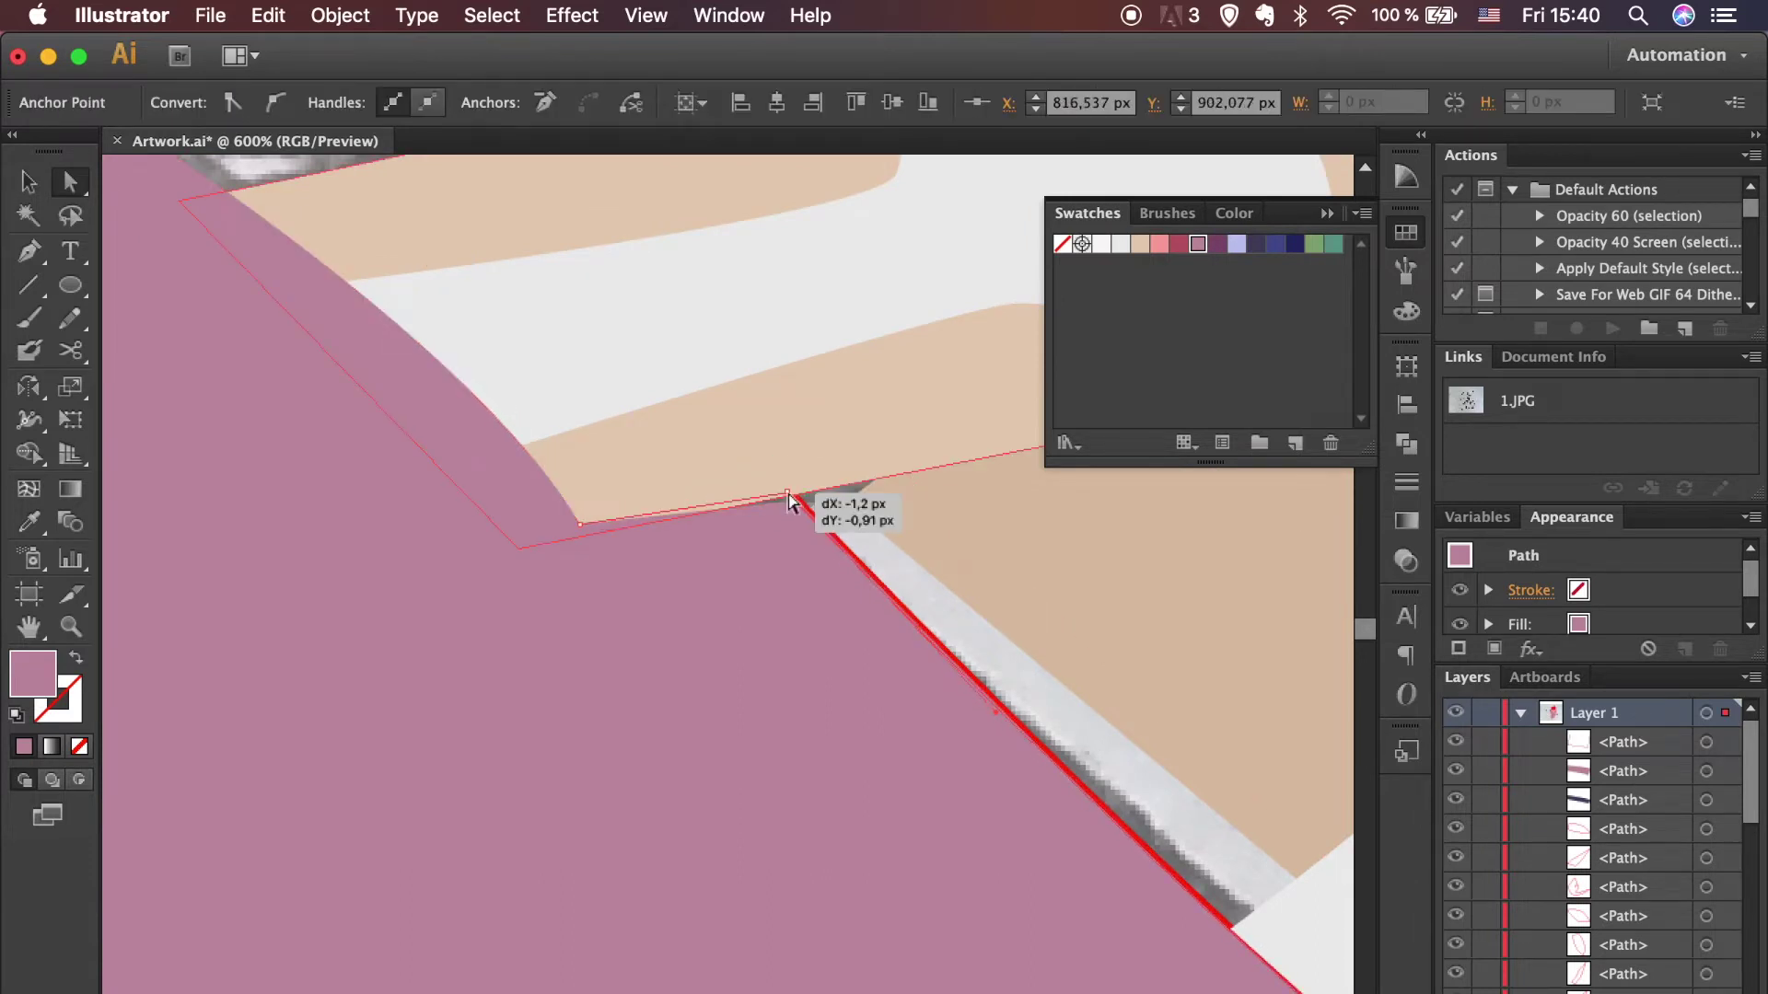
key(ctrl+shift+a)
key(ctrl+minus)
key(ctrl+minus)
key(ctrl+minus)
key(v)
Step: Fill the narrow waistband strip along the skirt top dark purple
click(1105, 838)
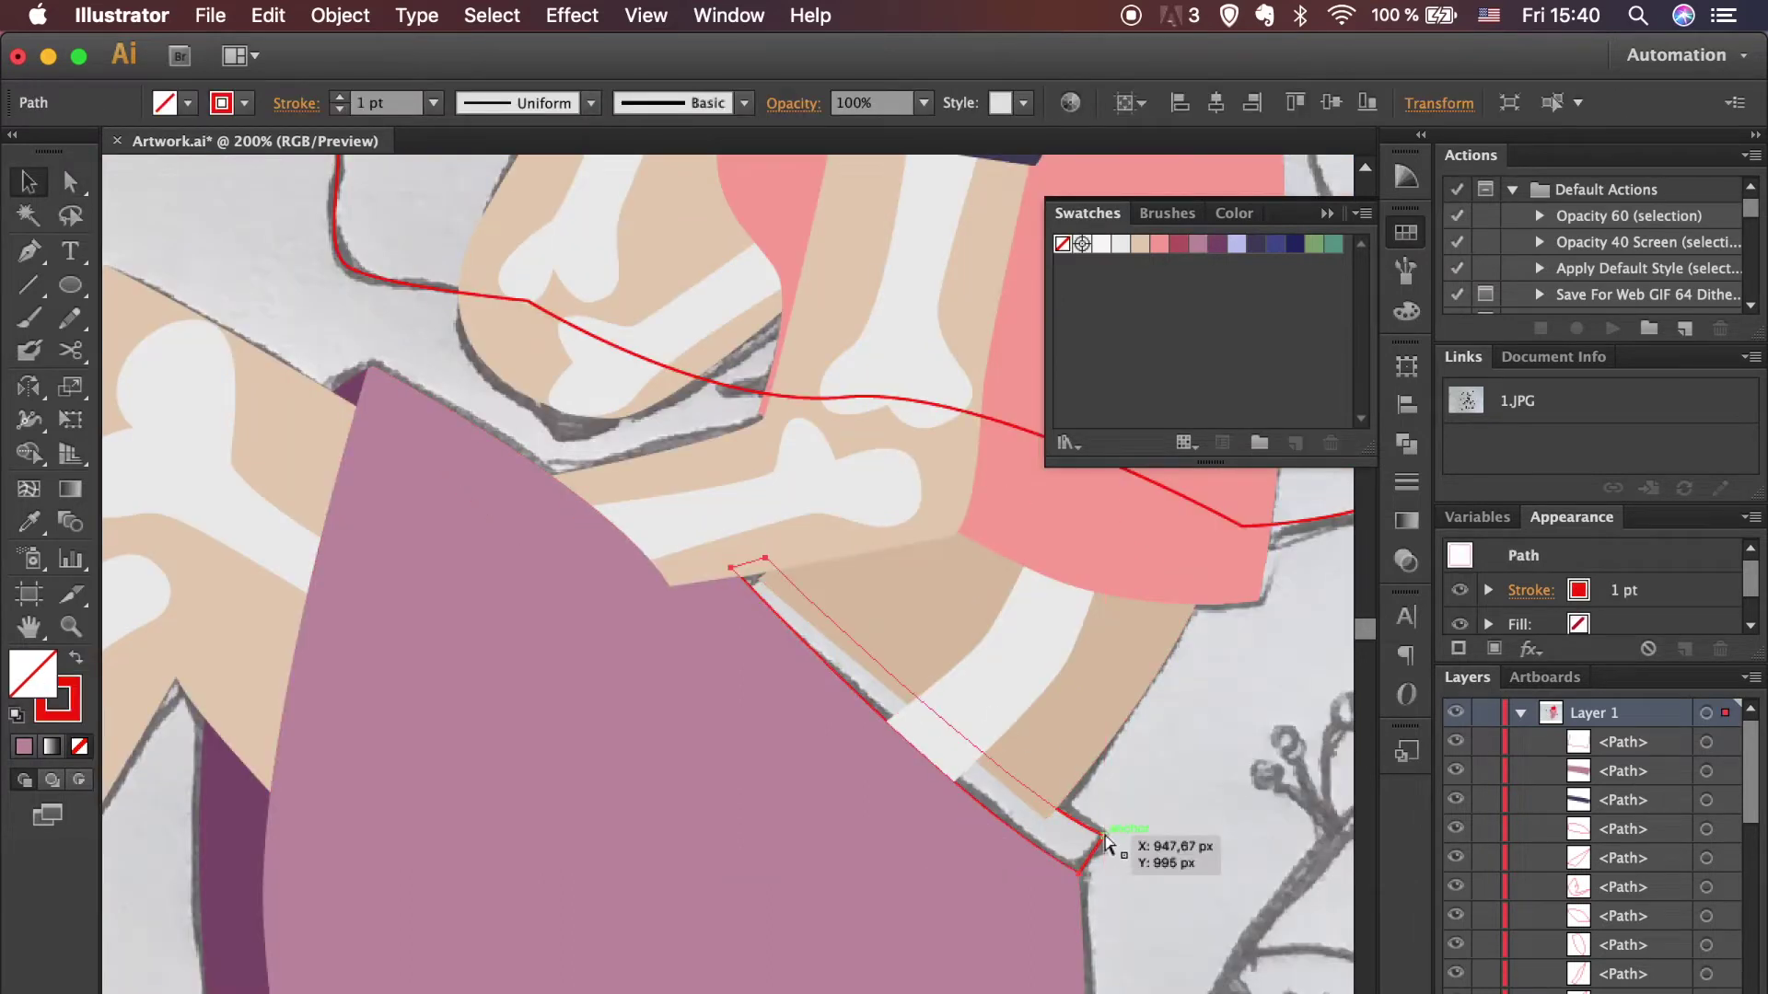
click(1105, 840)
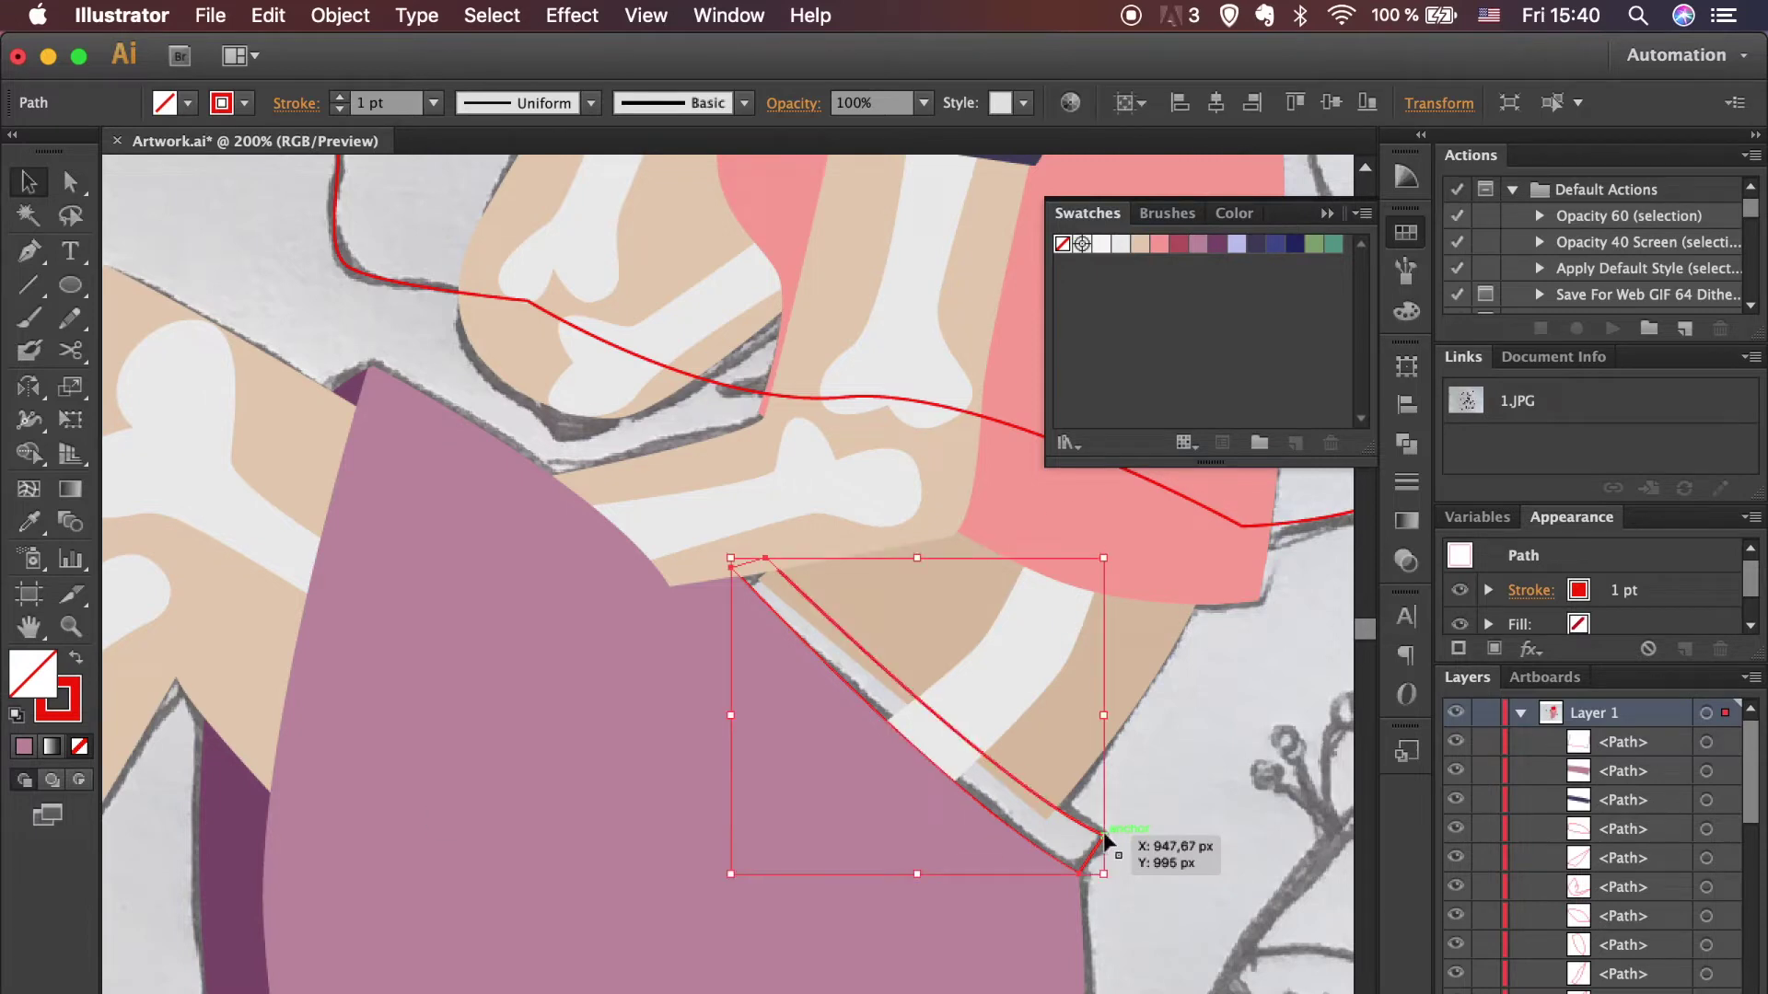
click(78, 657)
click(1256, 243)
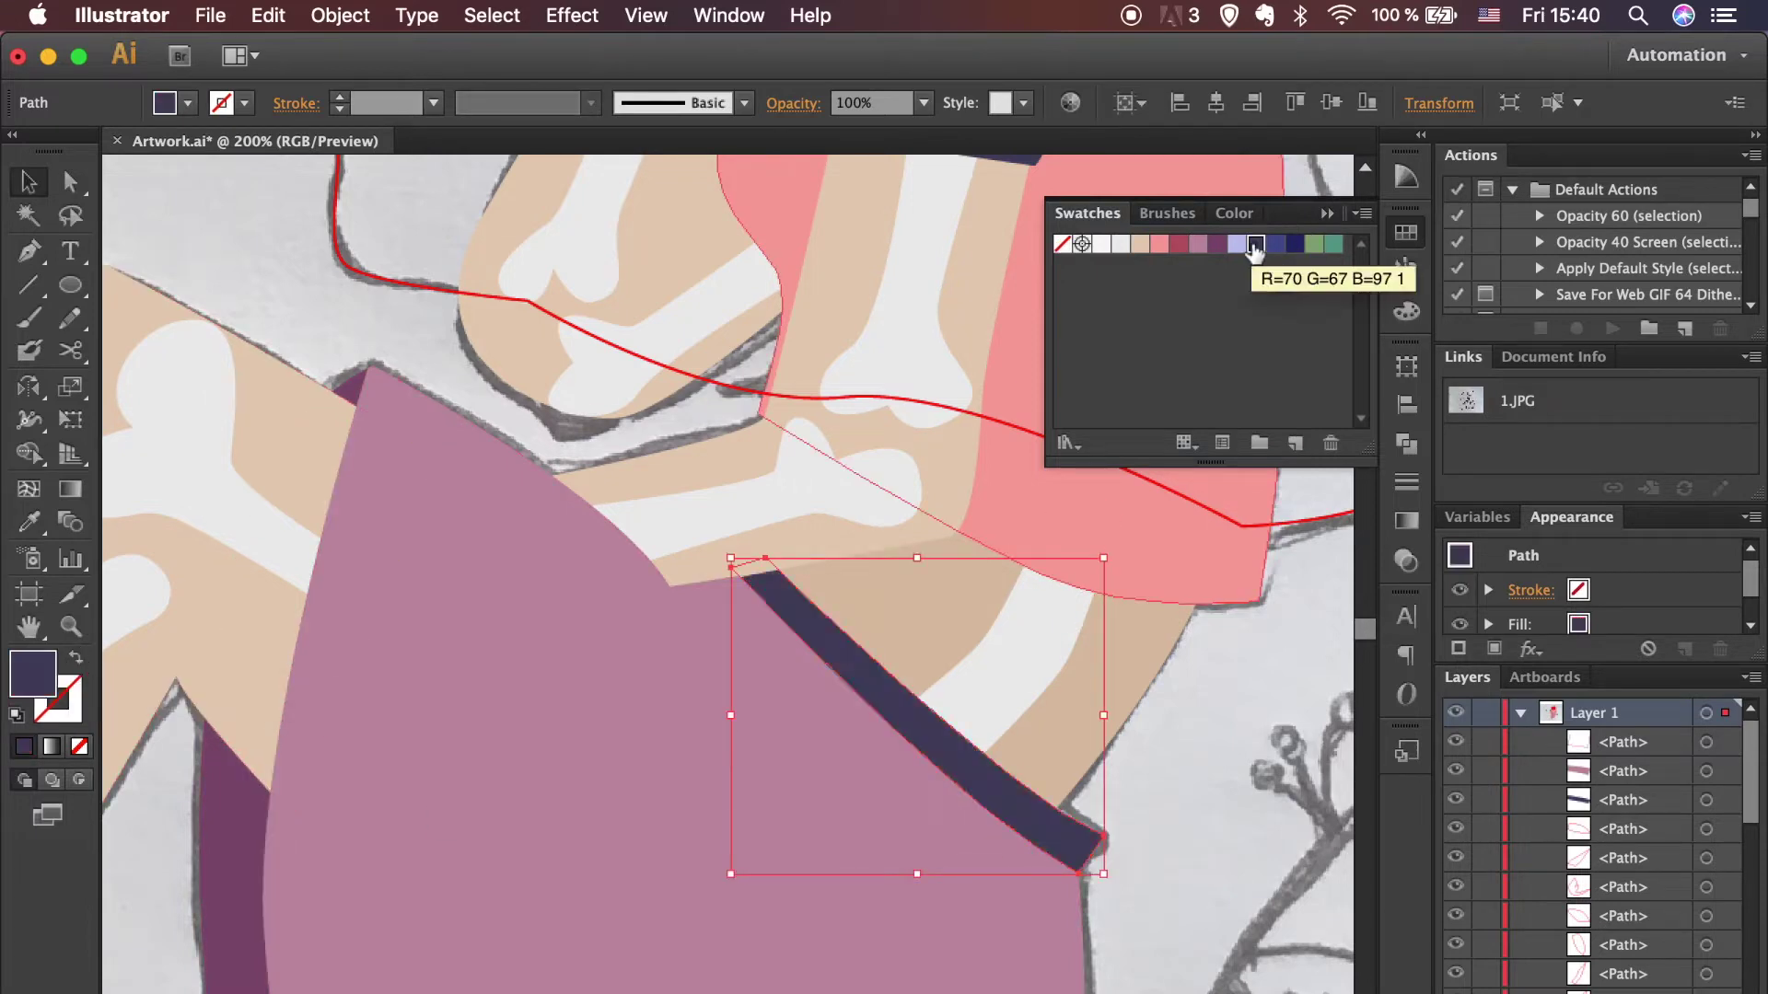
click(1284, 842)
key(ctrl+minus)
key(ctrl+minus)
key(ctrl+minus)
key(ctrl+minus)
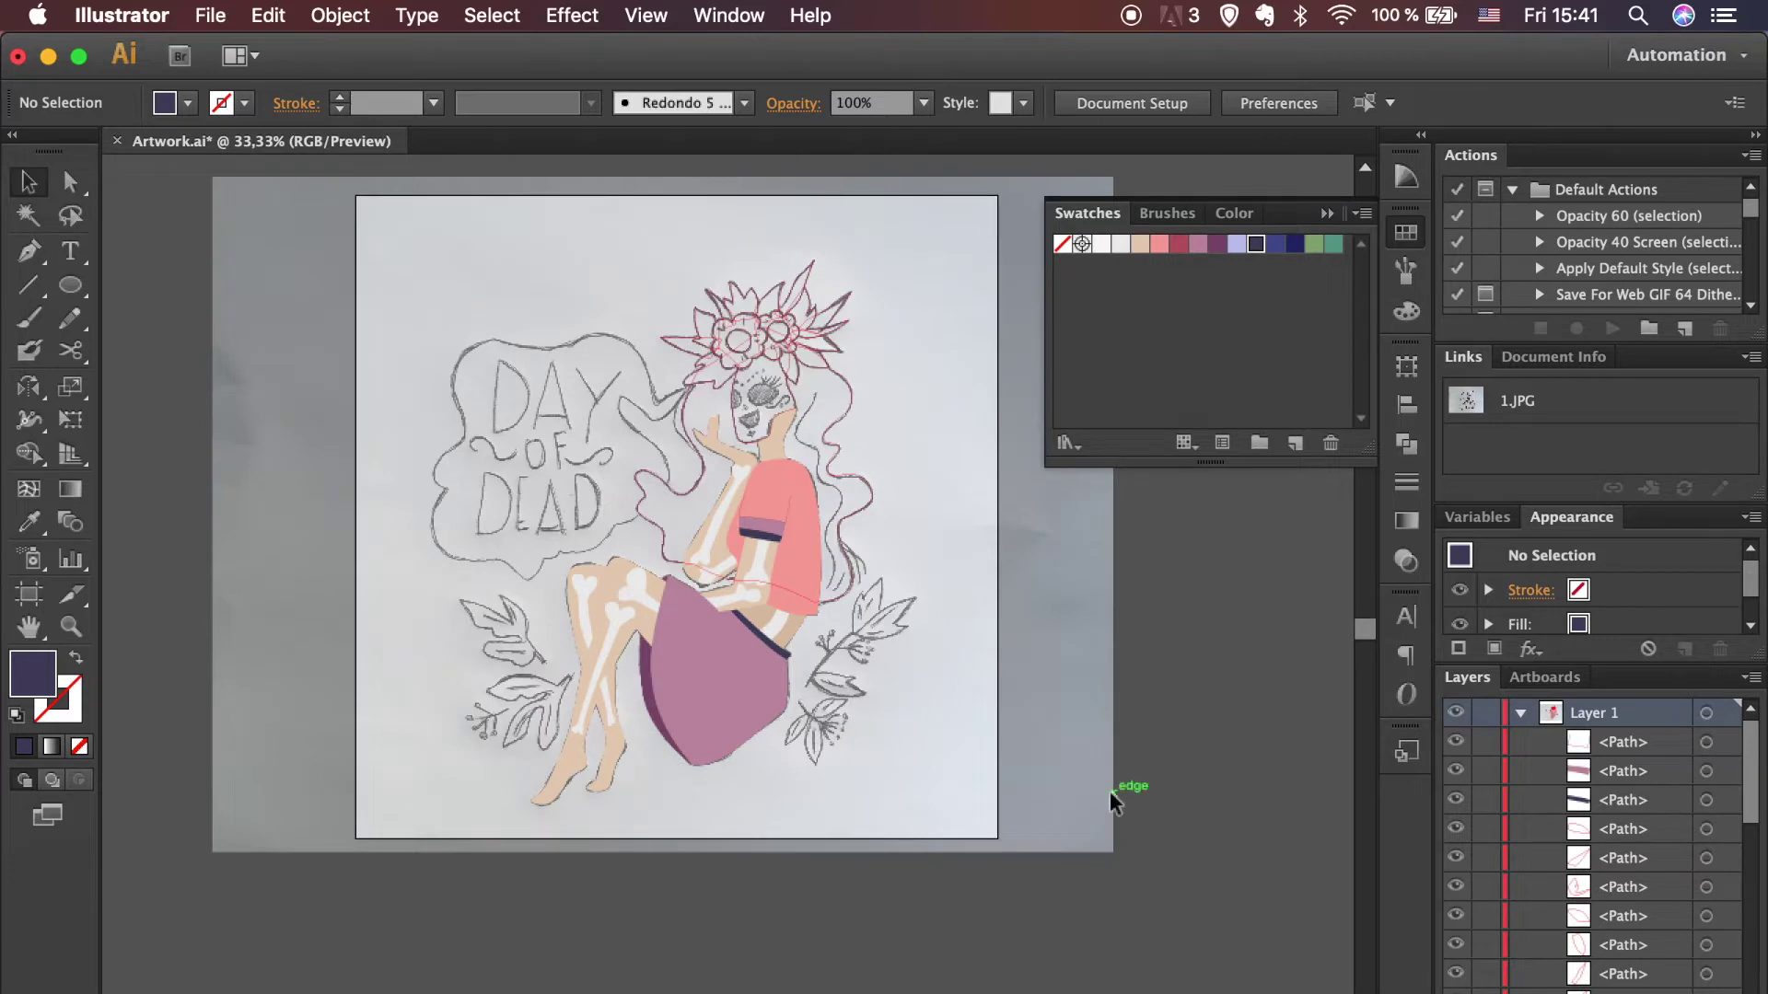
Step: Fill the hair path dark blue and send it behind the face, neck and arm
scroll(1109, 792, up, 3)
scroll(1108, 792, left, 2)
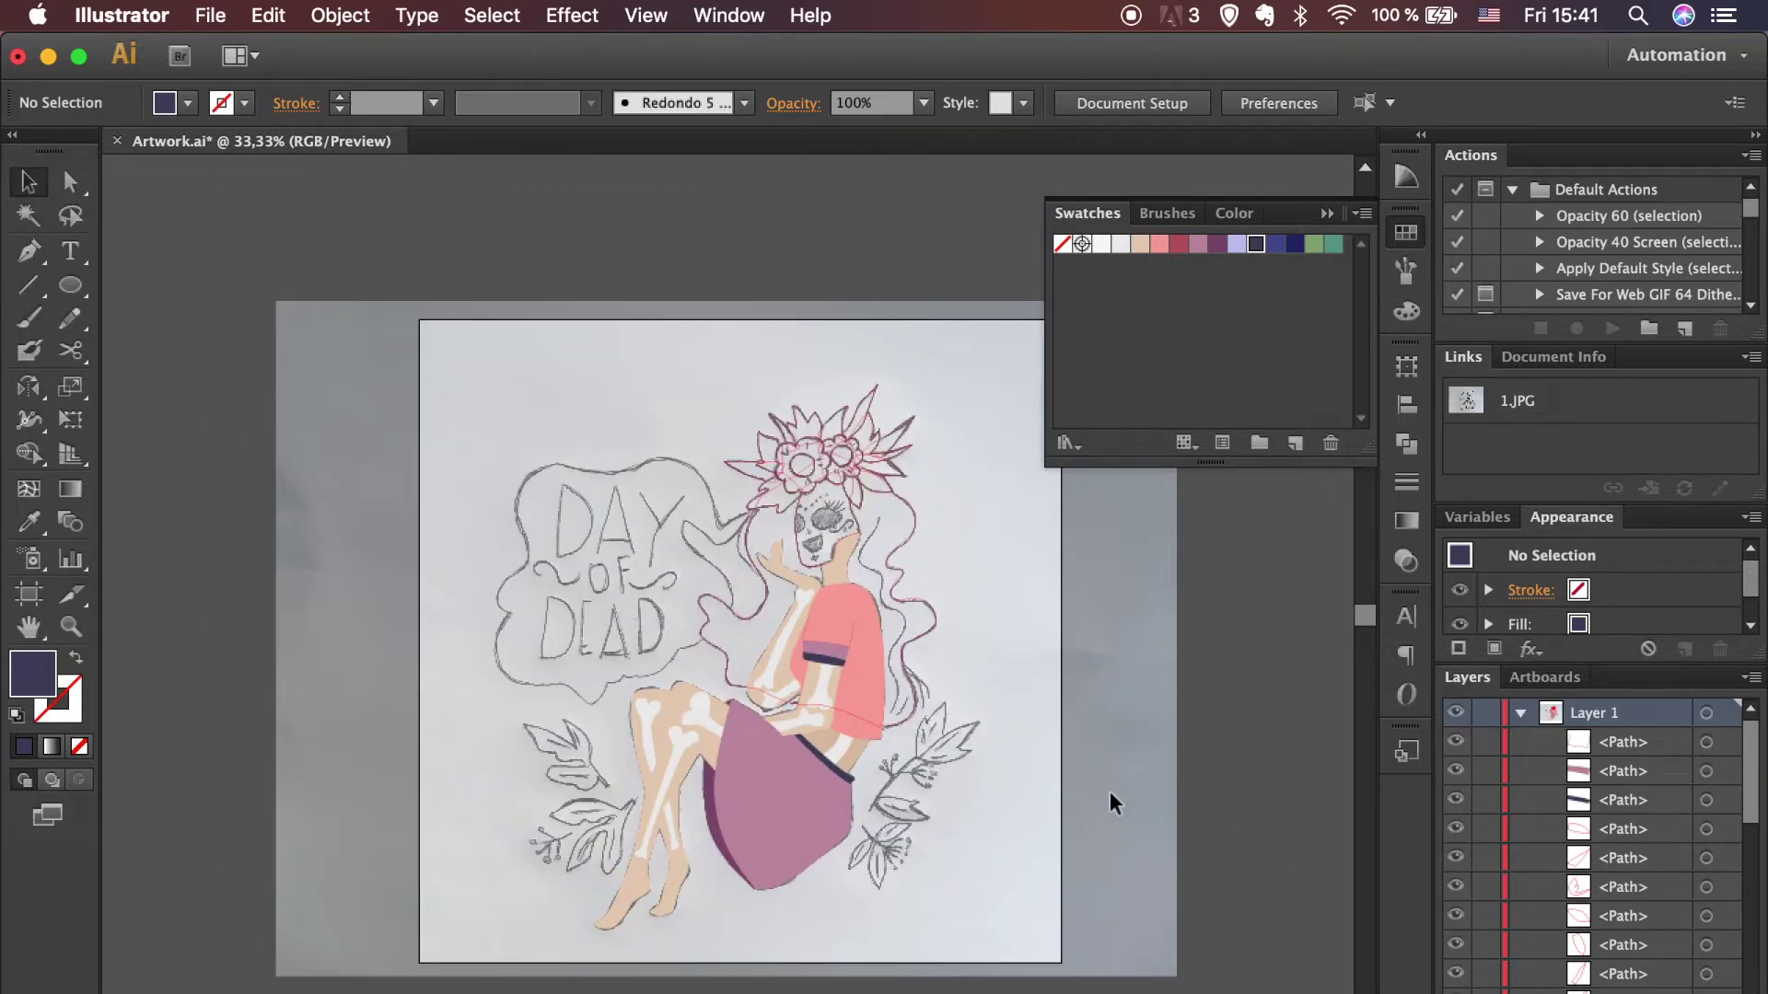
key(ctrl+equal)
key(ctrl+equal)
key(ctrl+equal)
key(ctrl+equal)
scroll(1109, 792, up, 3)
scroll(1109, 792, right, 3)
click(957, 657)
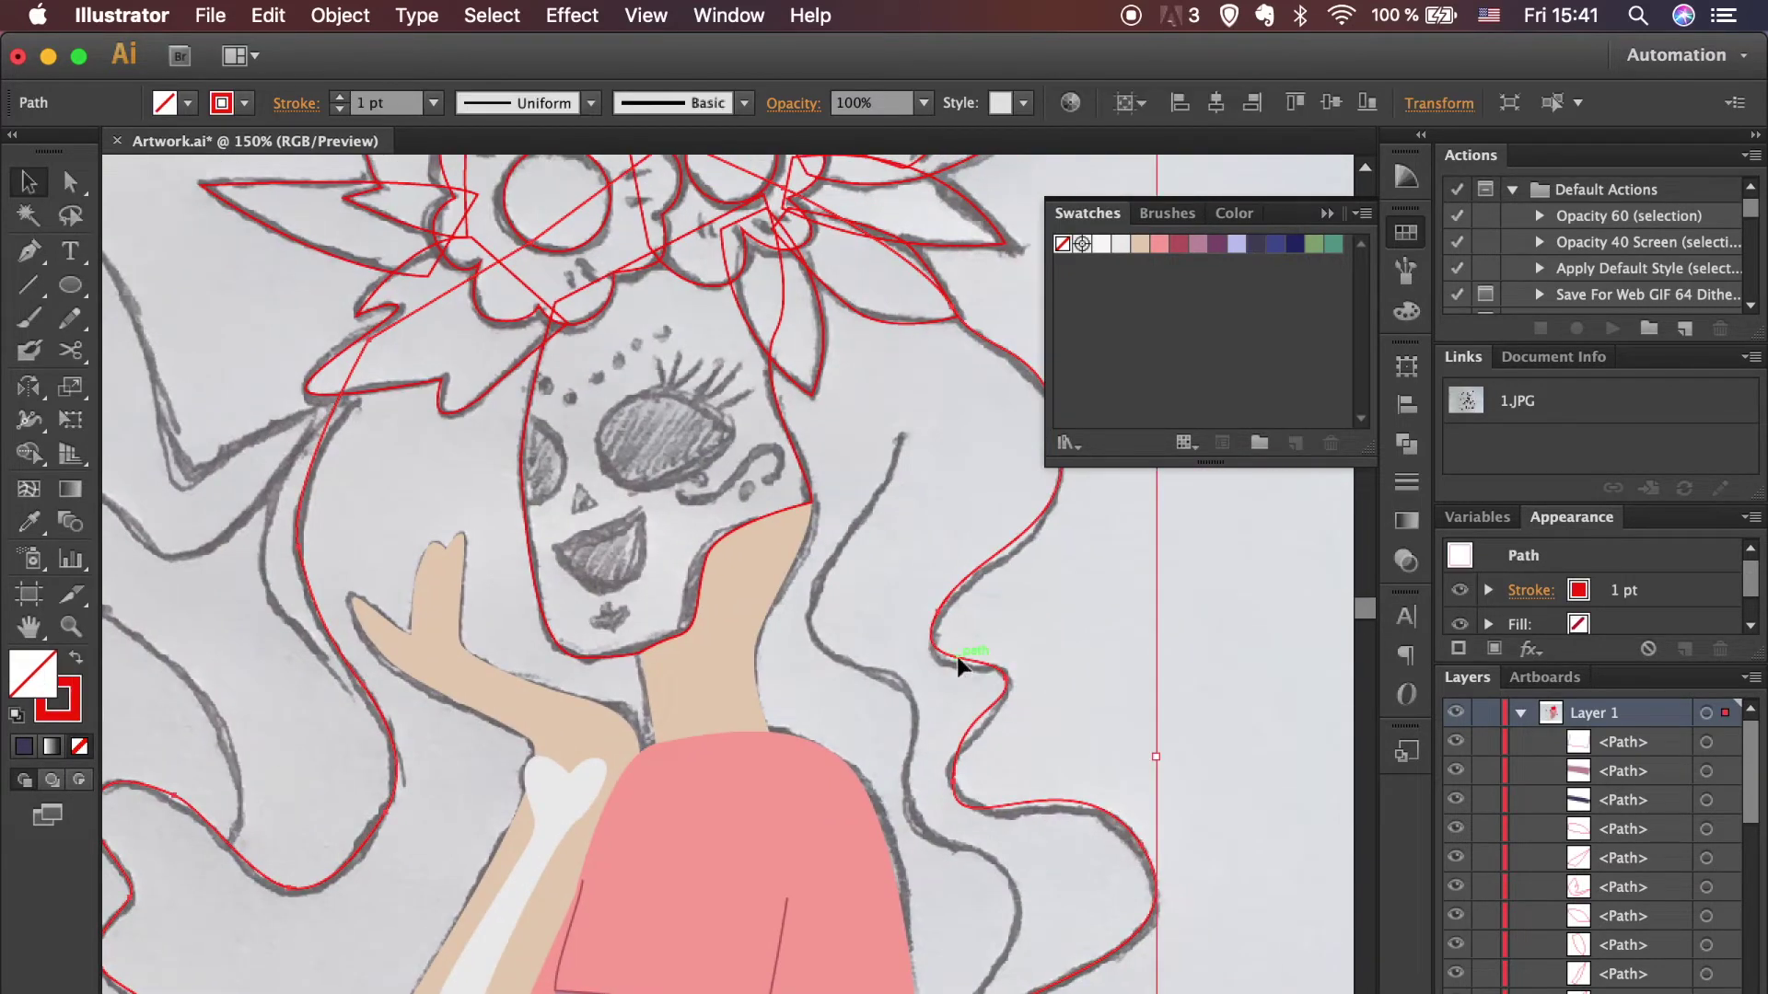
click(1276, 244)
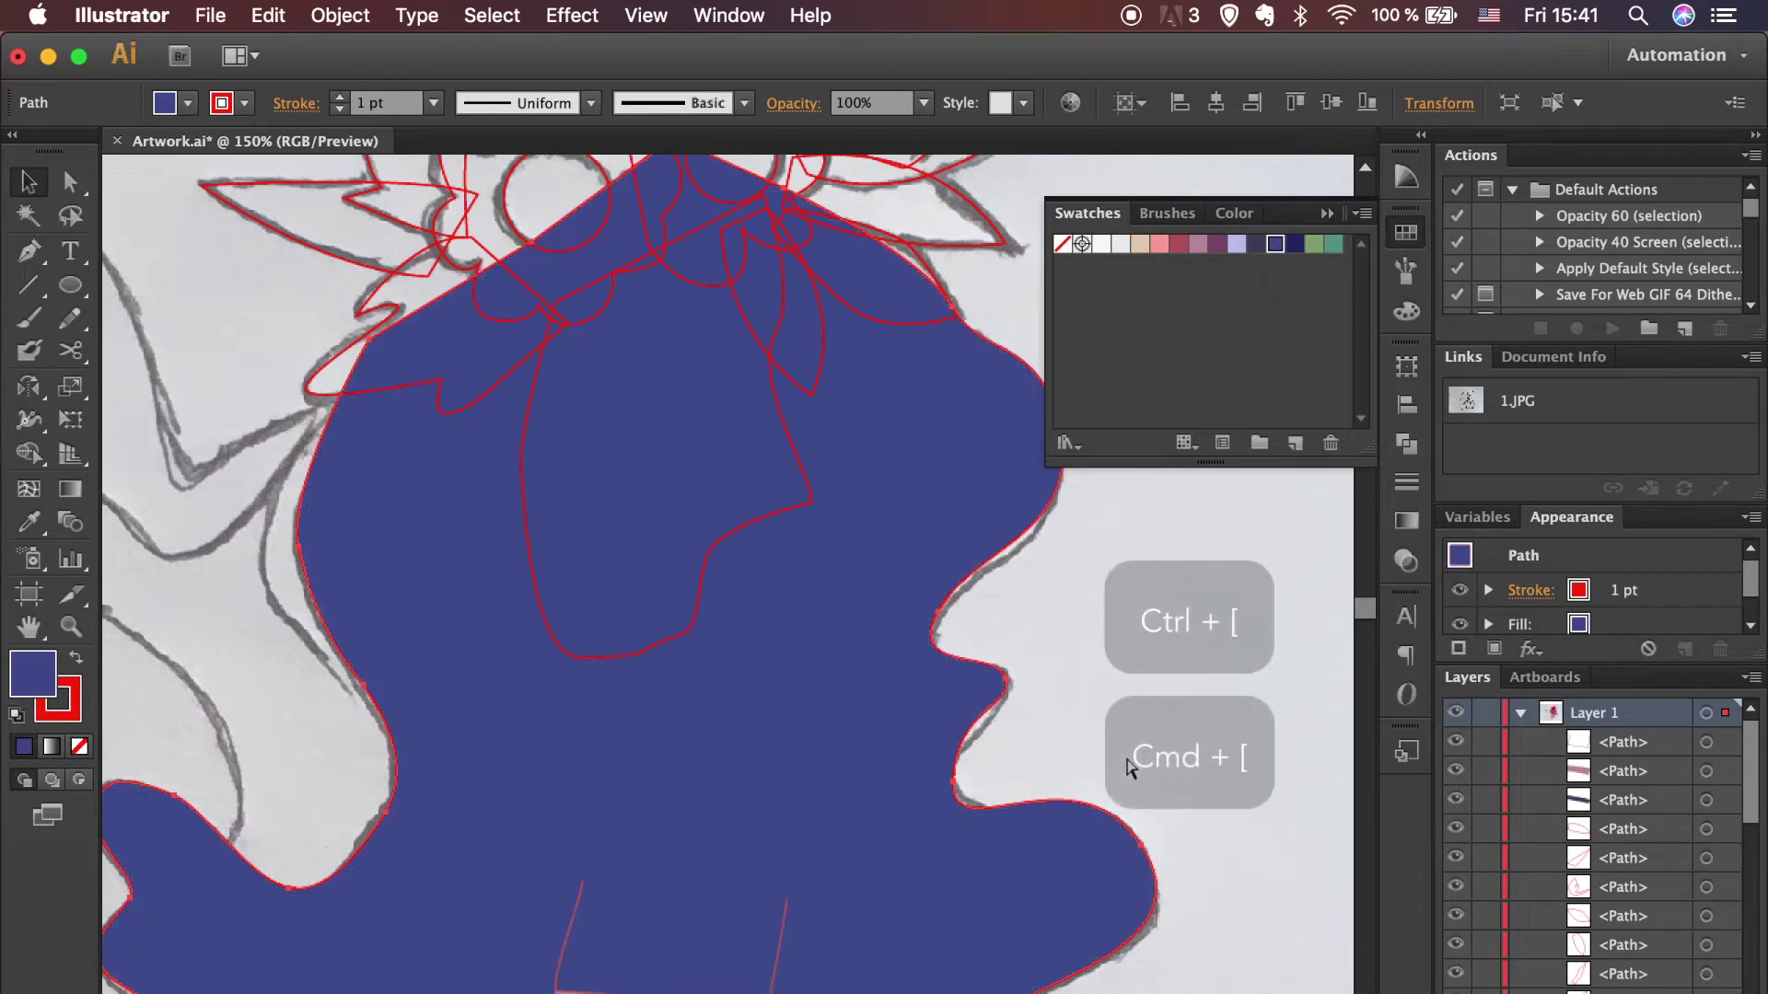
key(ctrl+bracketleft)
key(ctrl+bracketleft)
key(ctrl+bracketleft)
key(ctrl+bracketleft)
key(ctrl+bracketleft)
key(ctrl+bracketright)
Step: Give the face an off-white fill with no red outline
click(558, 645)
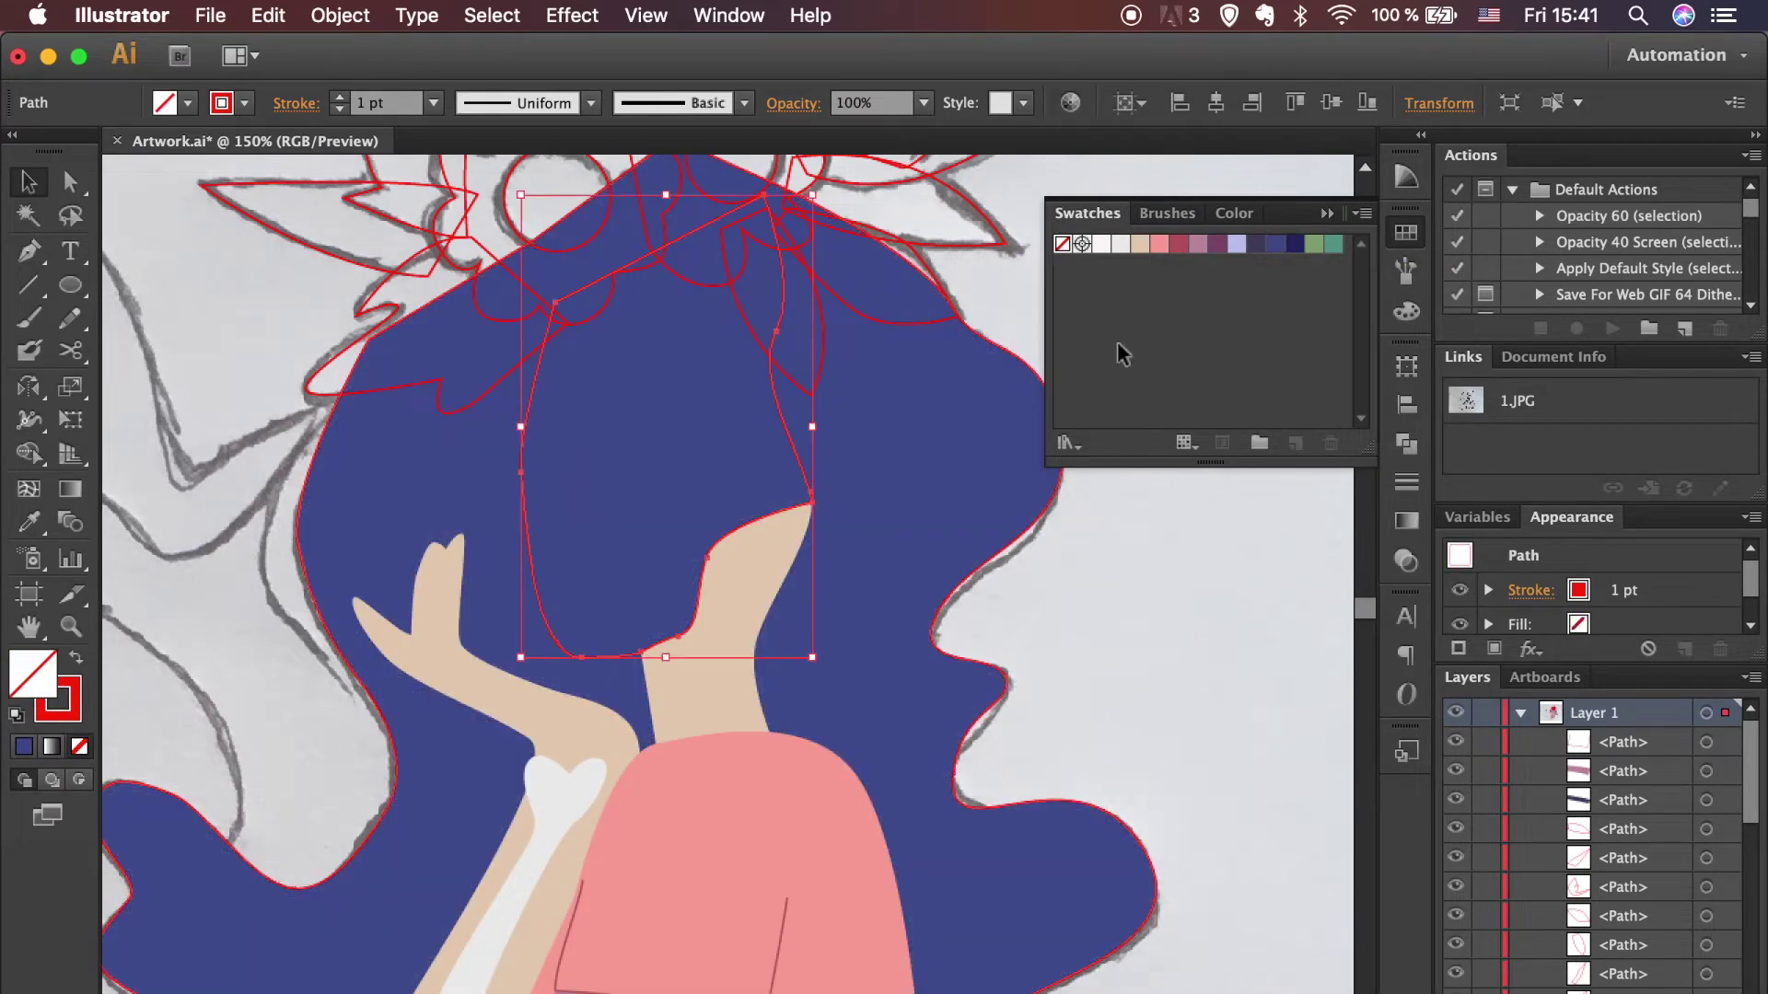
click(1117, 247)
click(79, 747)
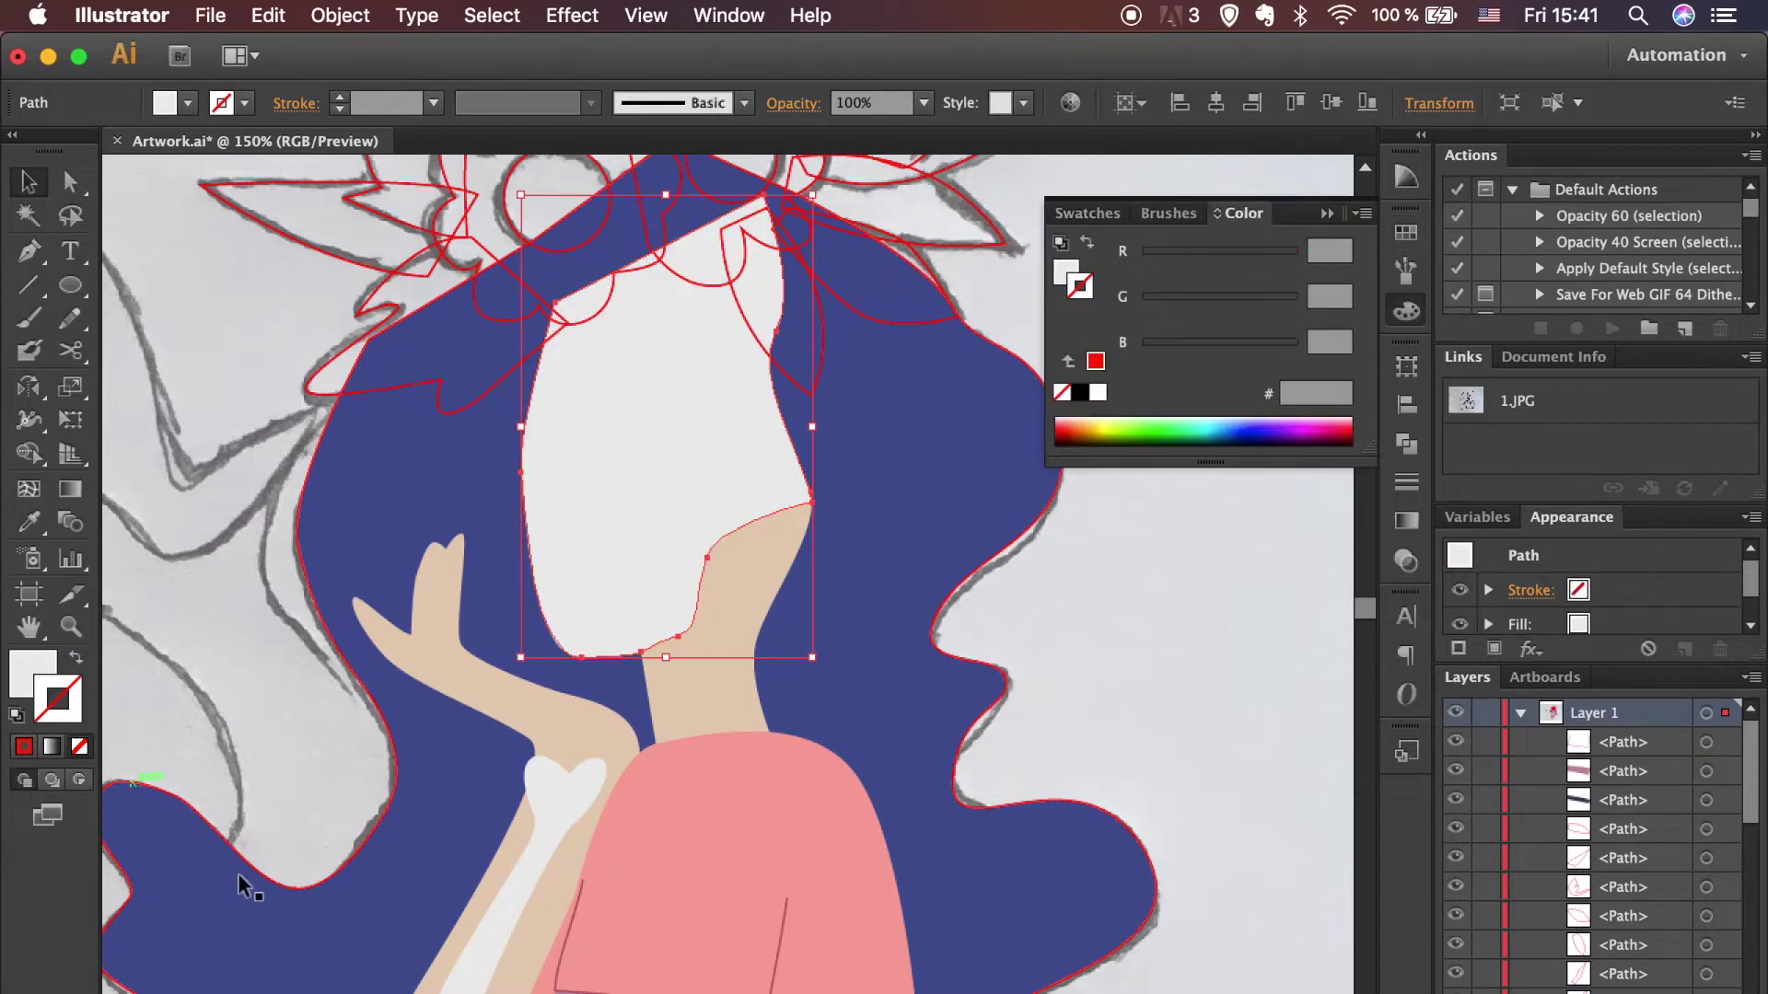
click(238, 873)
scroll(1213, 831, up, 2)
scroll(1212, 815, up, 4)
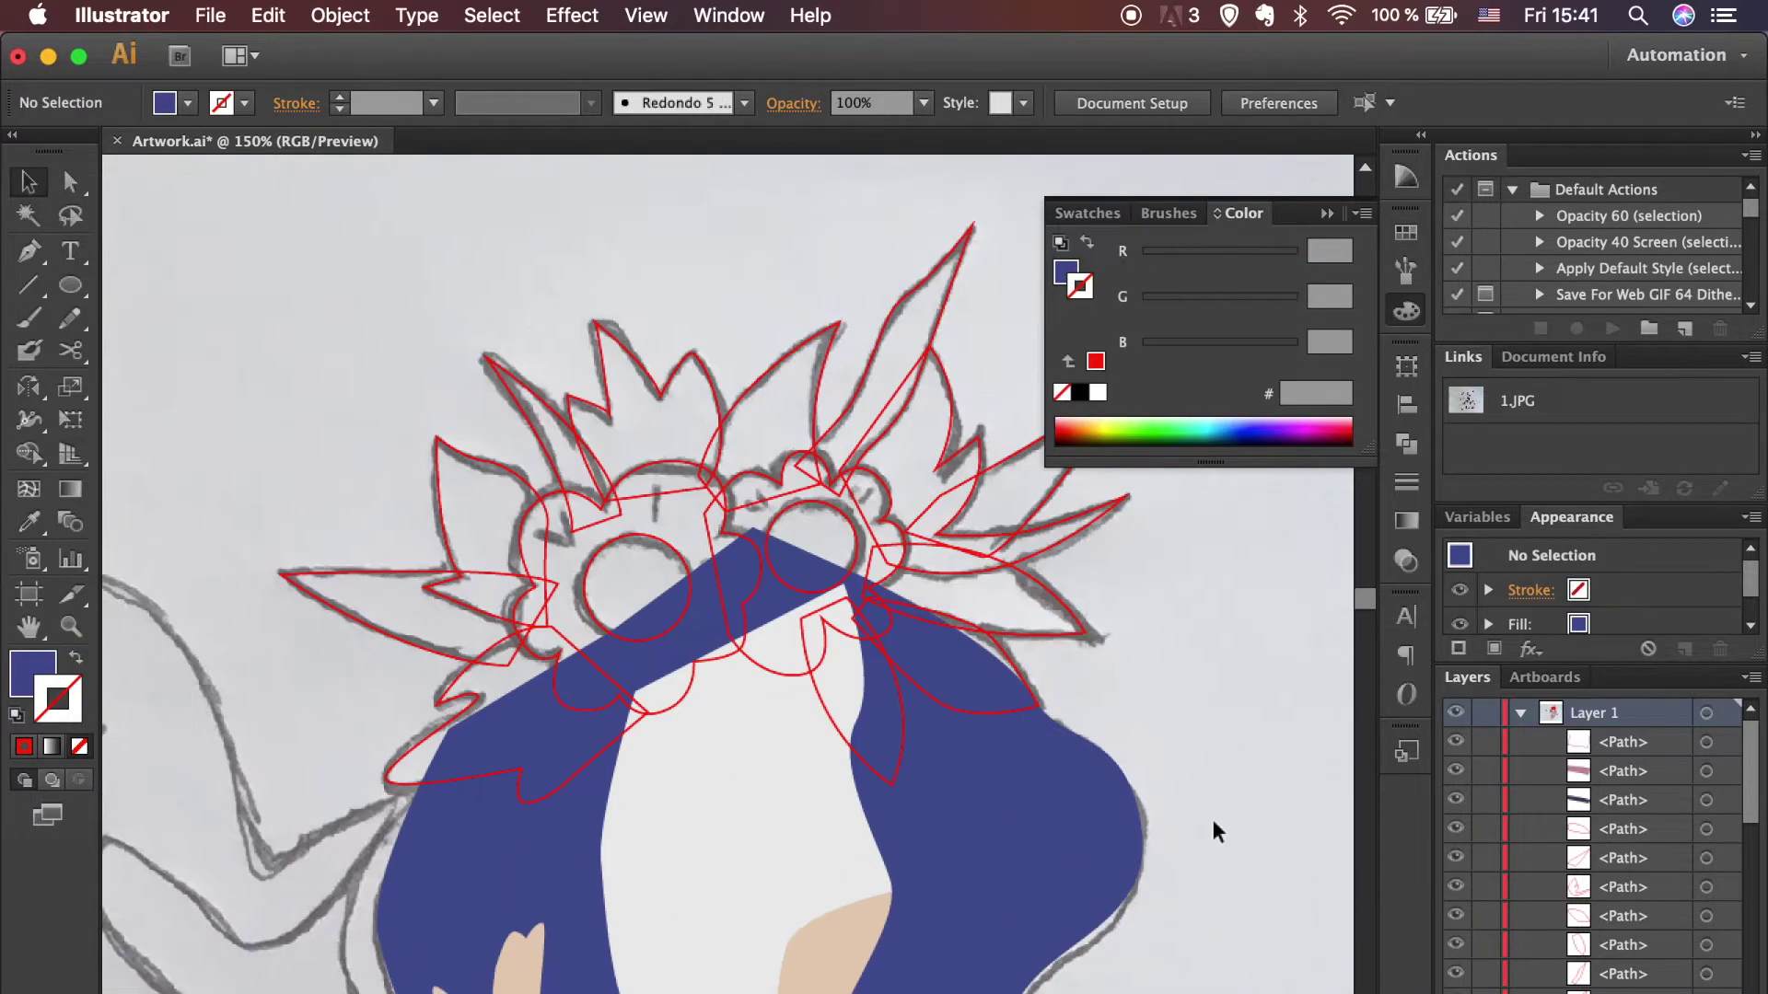
Step: Fill six crown leaf paths sage green instead of outlining them
click(903, 777)
shift+click(1091, 658)
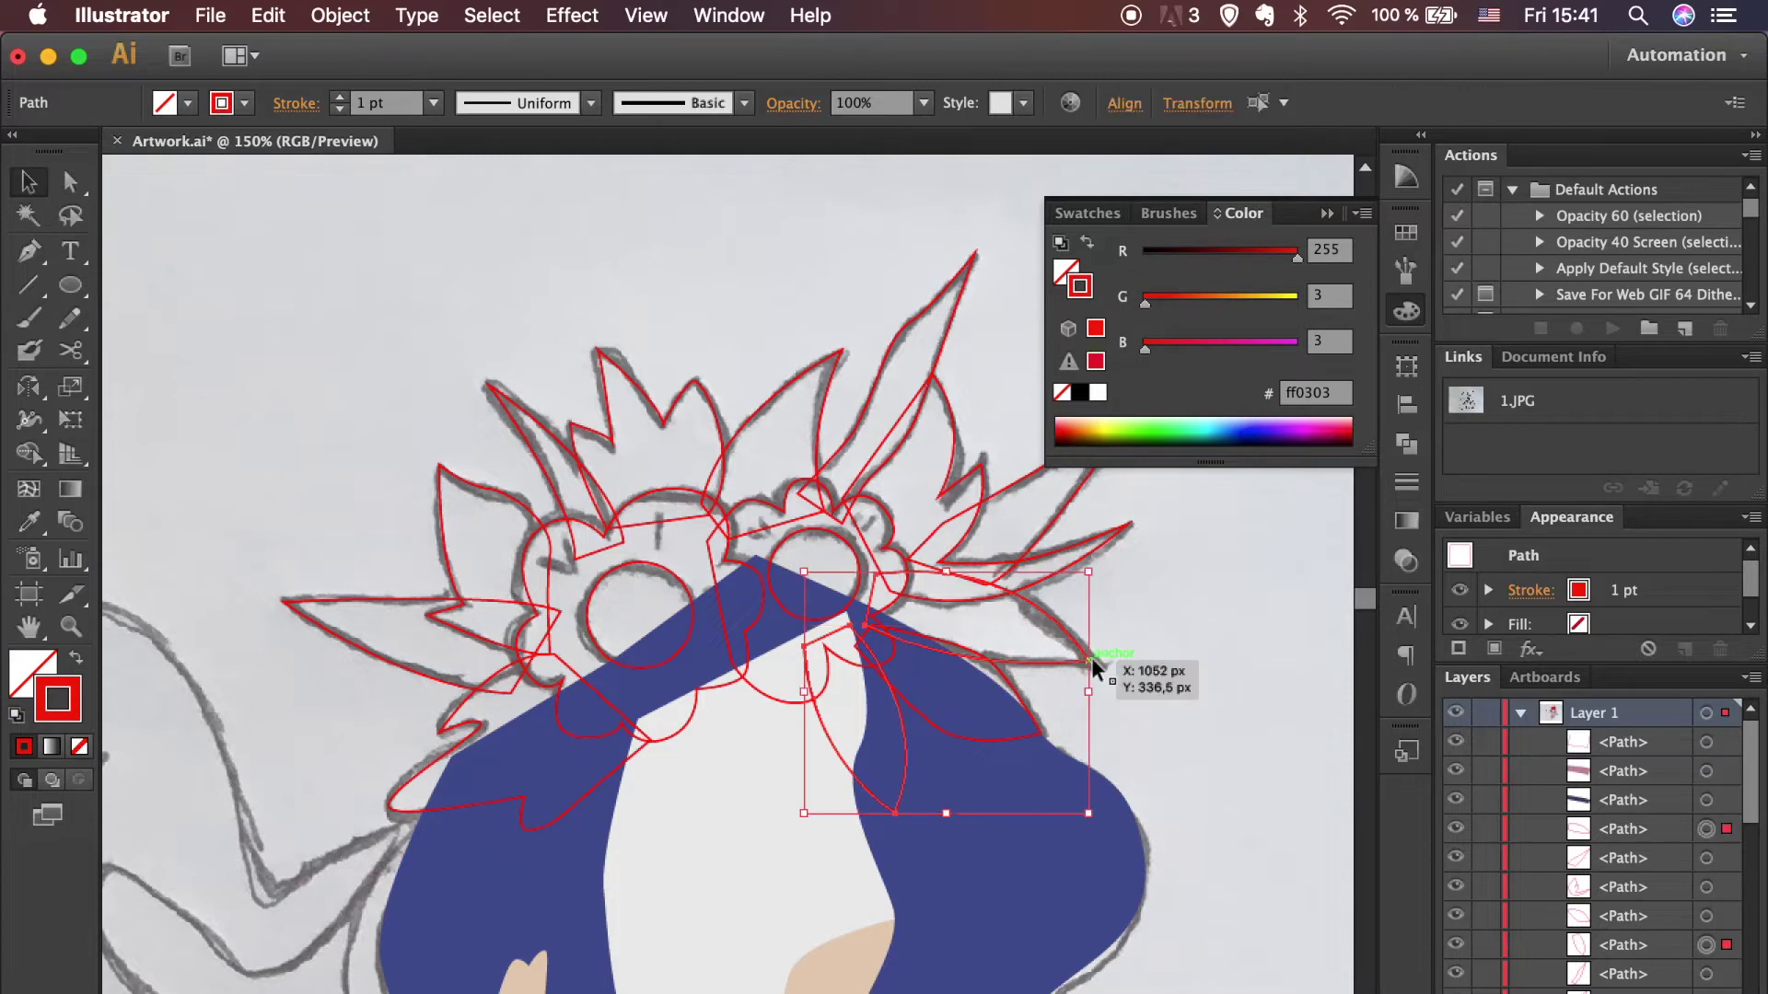
shift+click(1035, 536)
shift+click(942, 340)
shift+click(671, 403)
shift+click(404, 610)
click(79, 662)
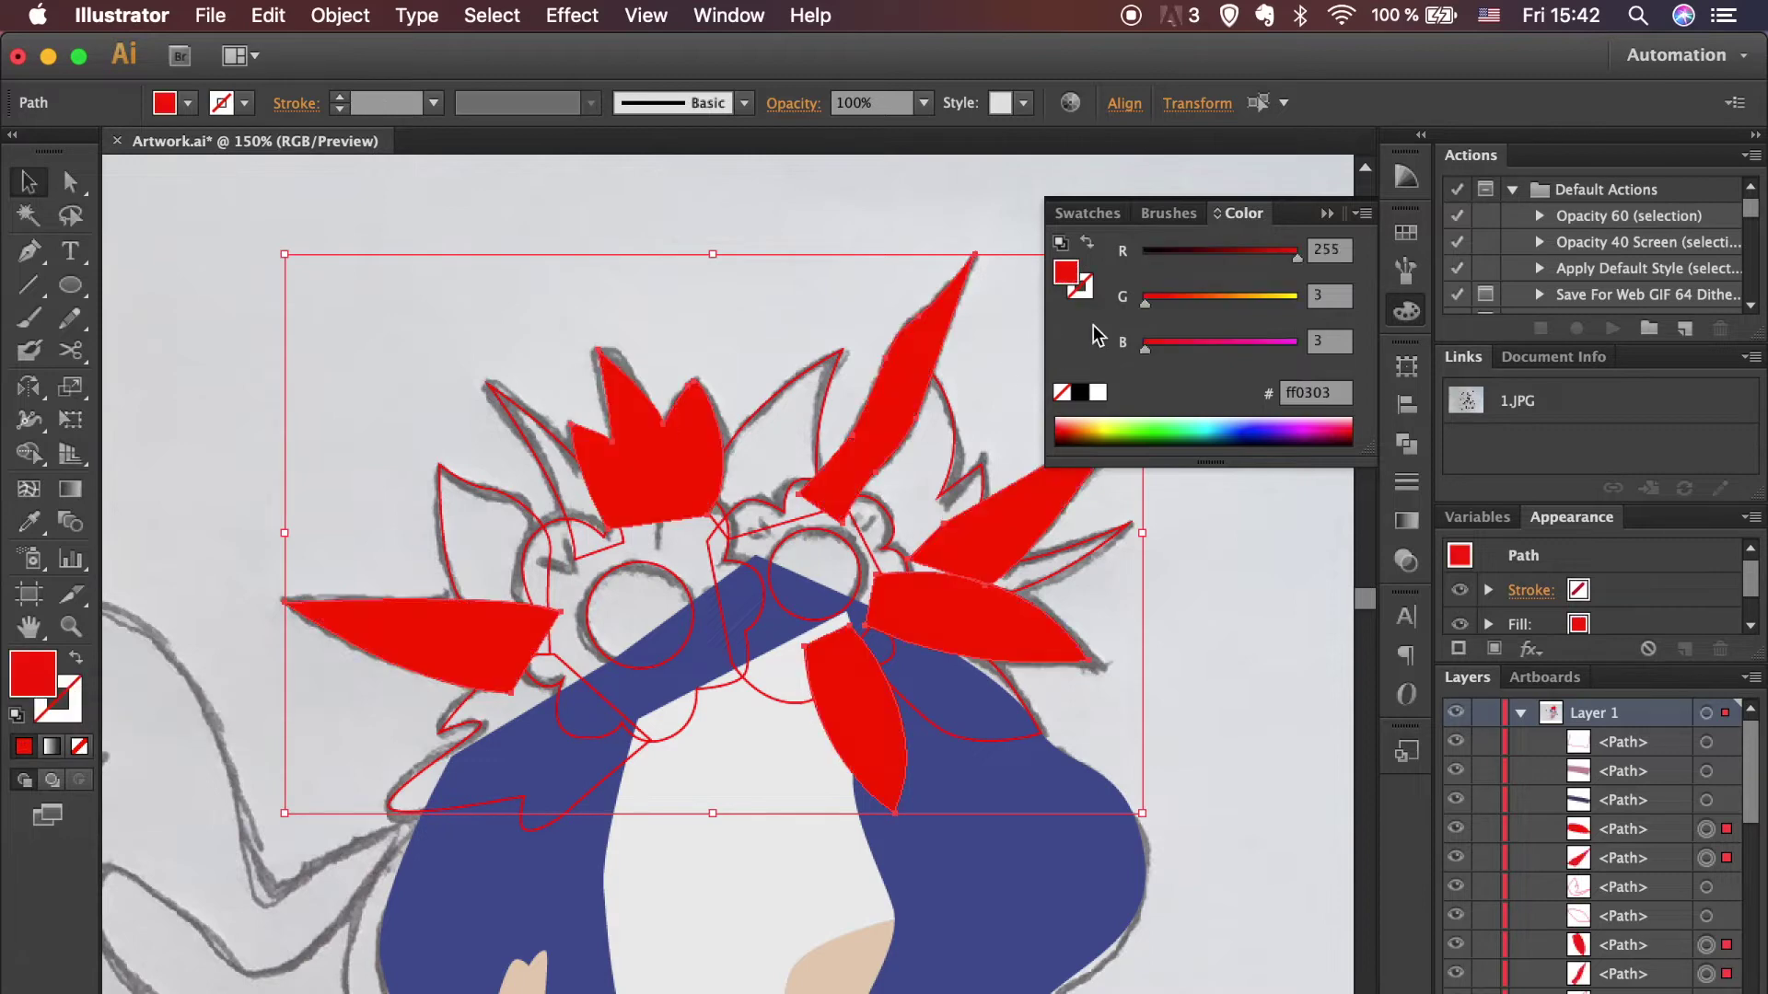
click(1407, 233)
click(1315, 245)
click(500, 599)
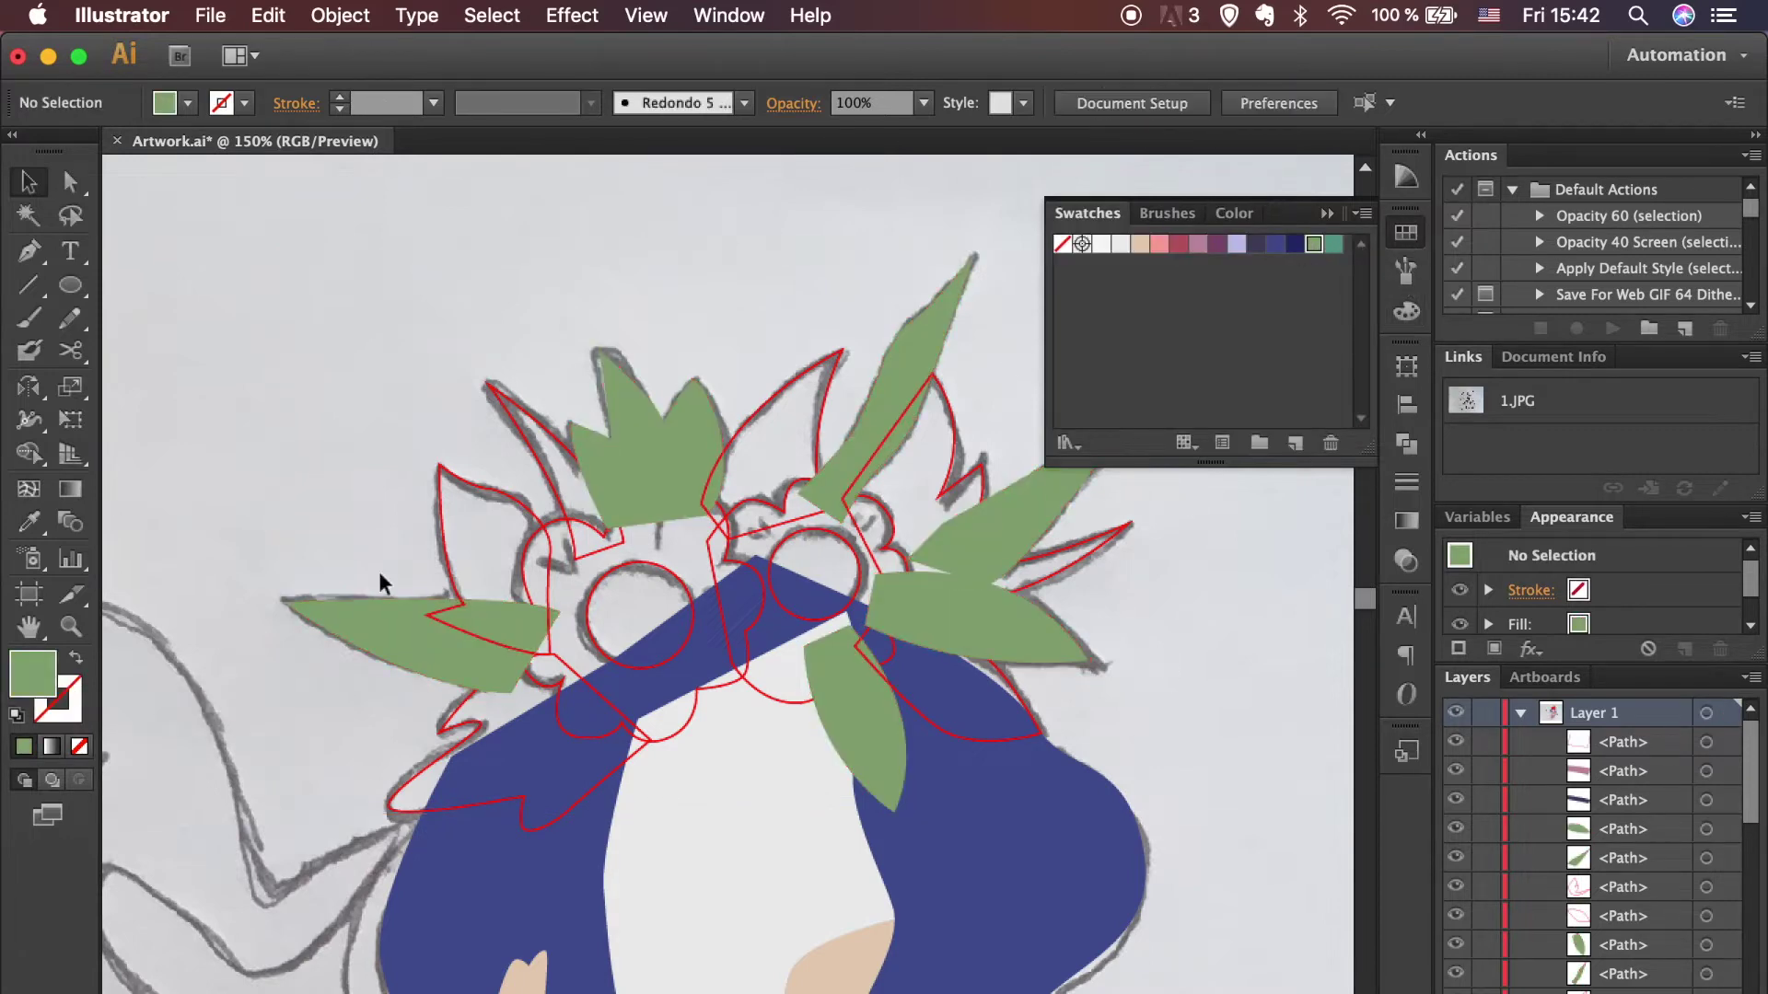
Step: Fill the left cluster, middle and right spiky crown leaves teal
click(453, 557)
shift+click(809, 369)
shift+click(1104, 547)
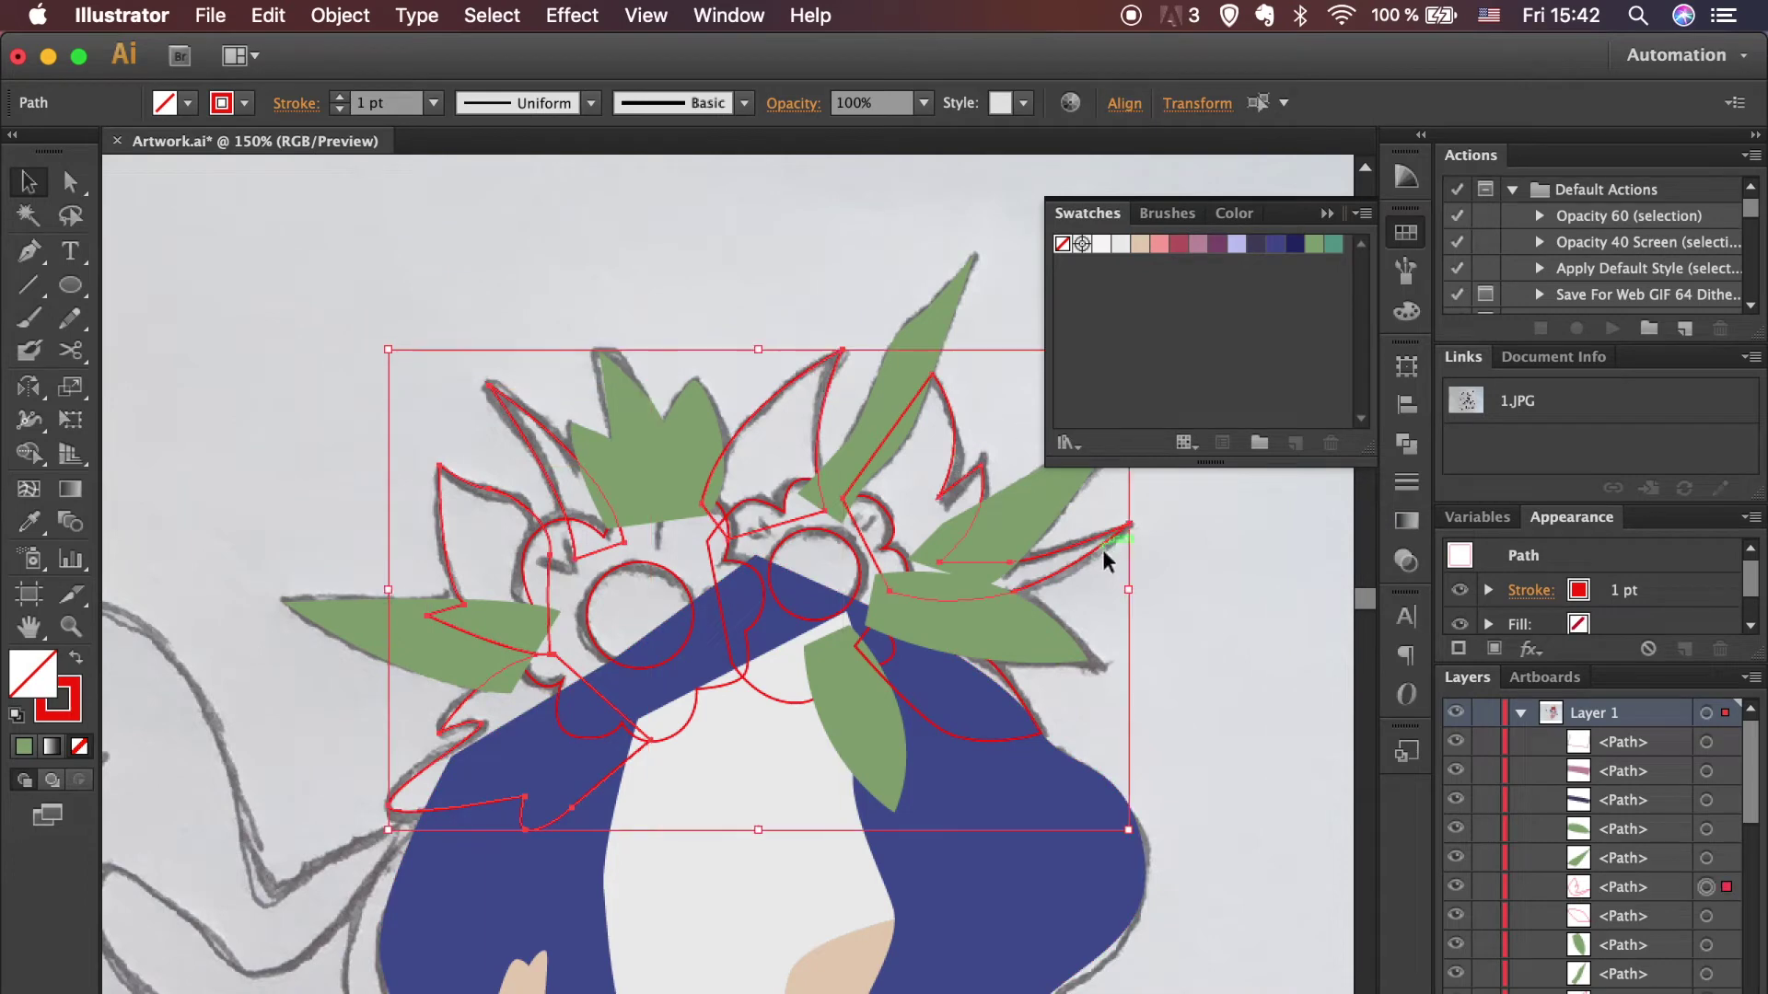
click(78, 660)
click(1332, 244)
click(1274, 593)
scroll(1274, 593, up, 1)
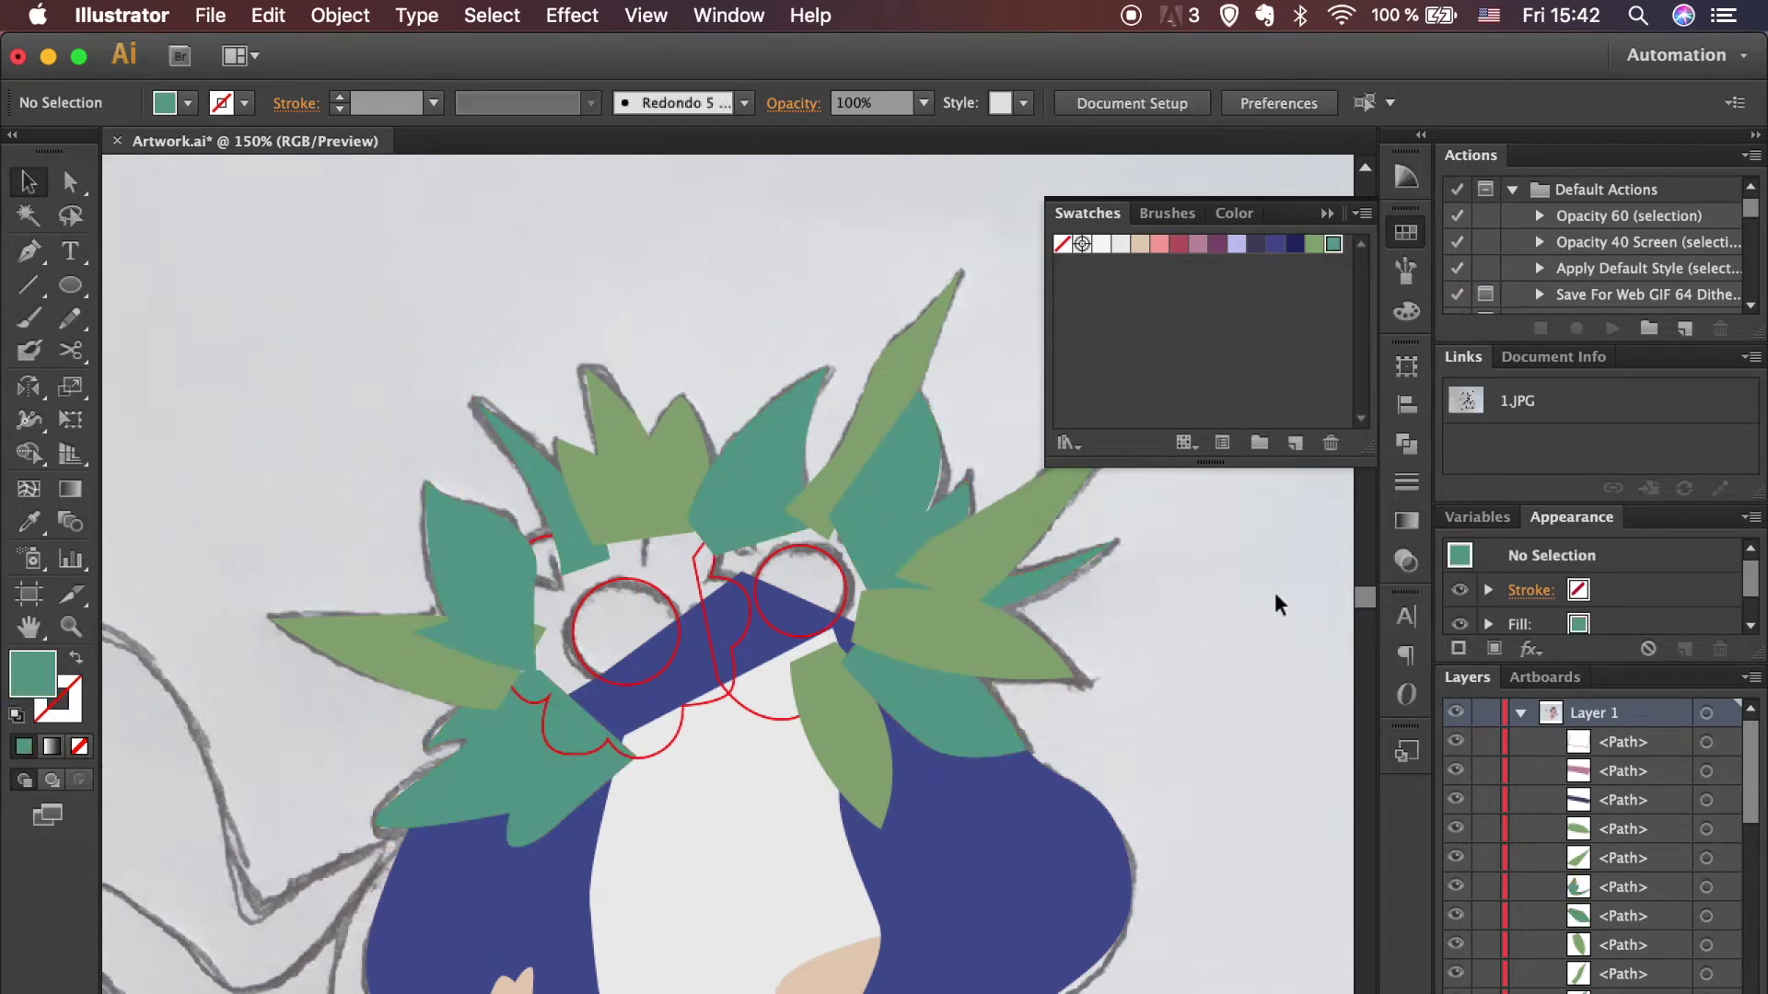
Step: Fill the left flower pink and switch the two flower-centre circles to filled
click(666, 738)
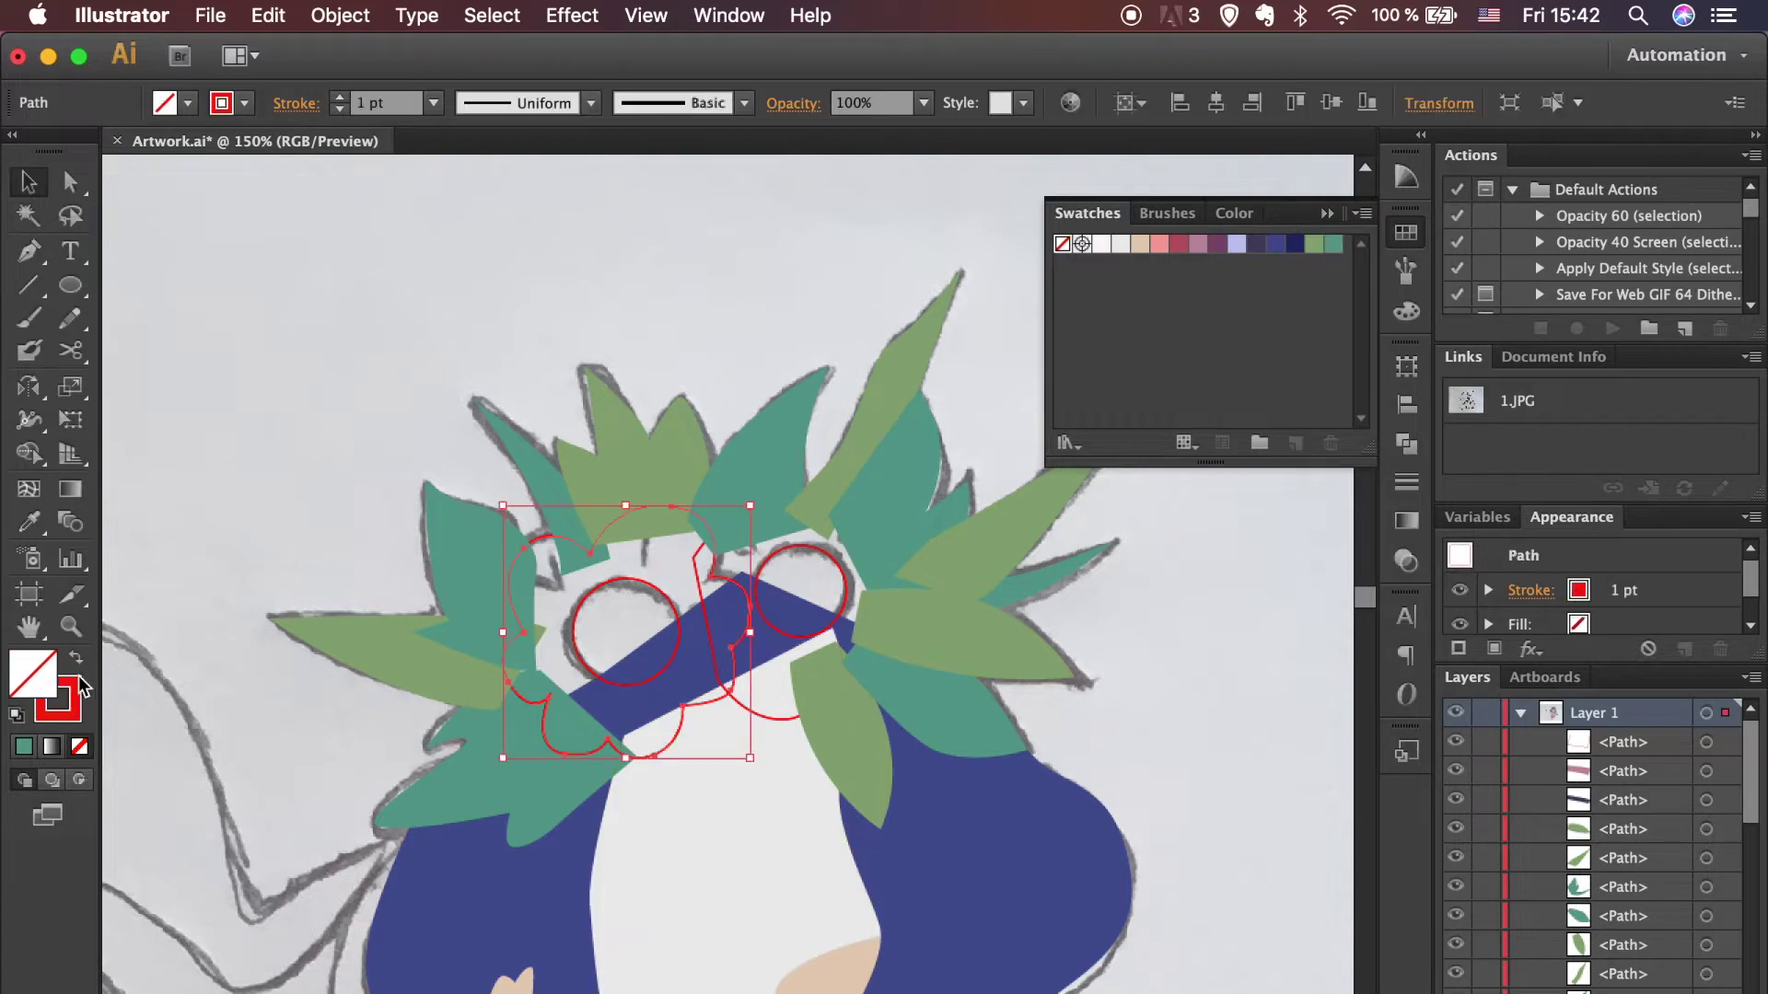
click(78, 659)
click(1159, 244)
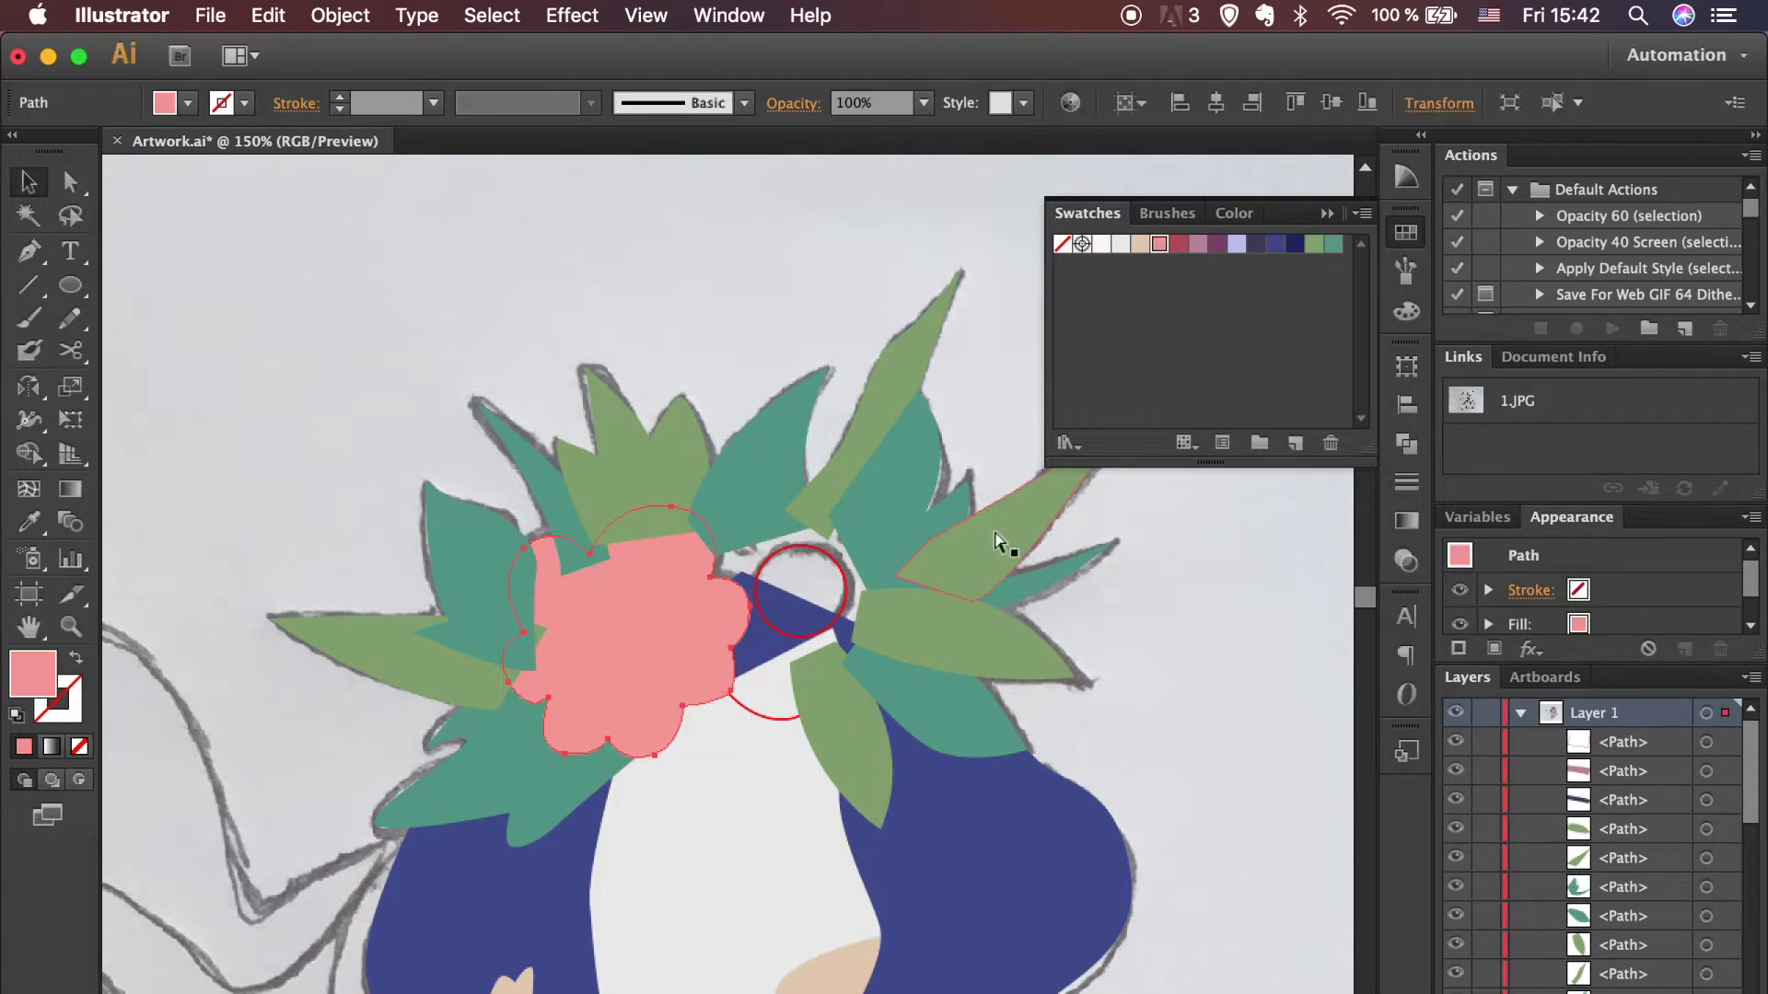
click(672, 612)
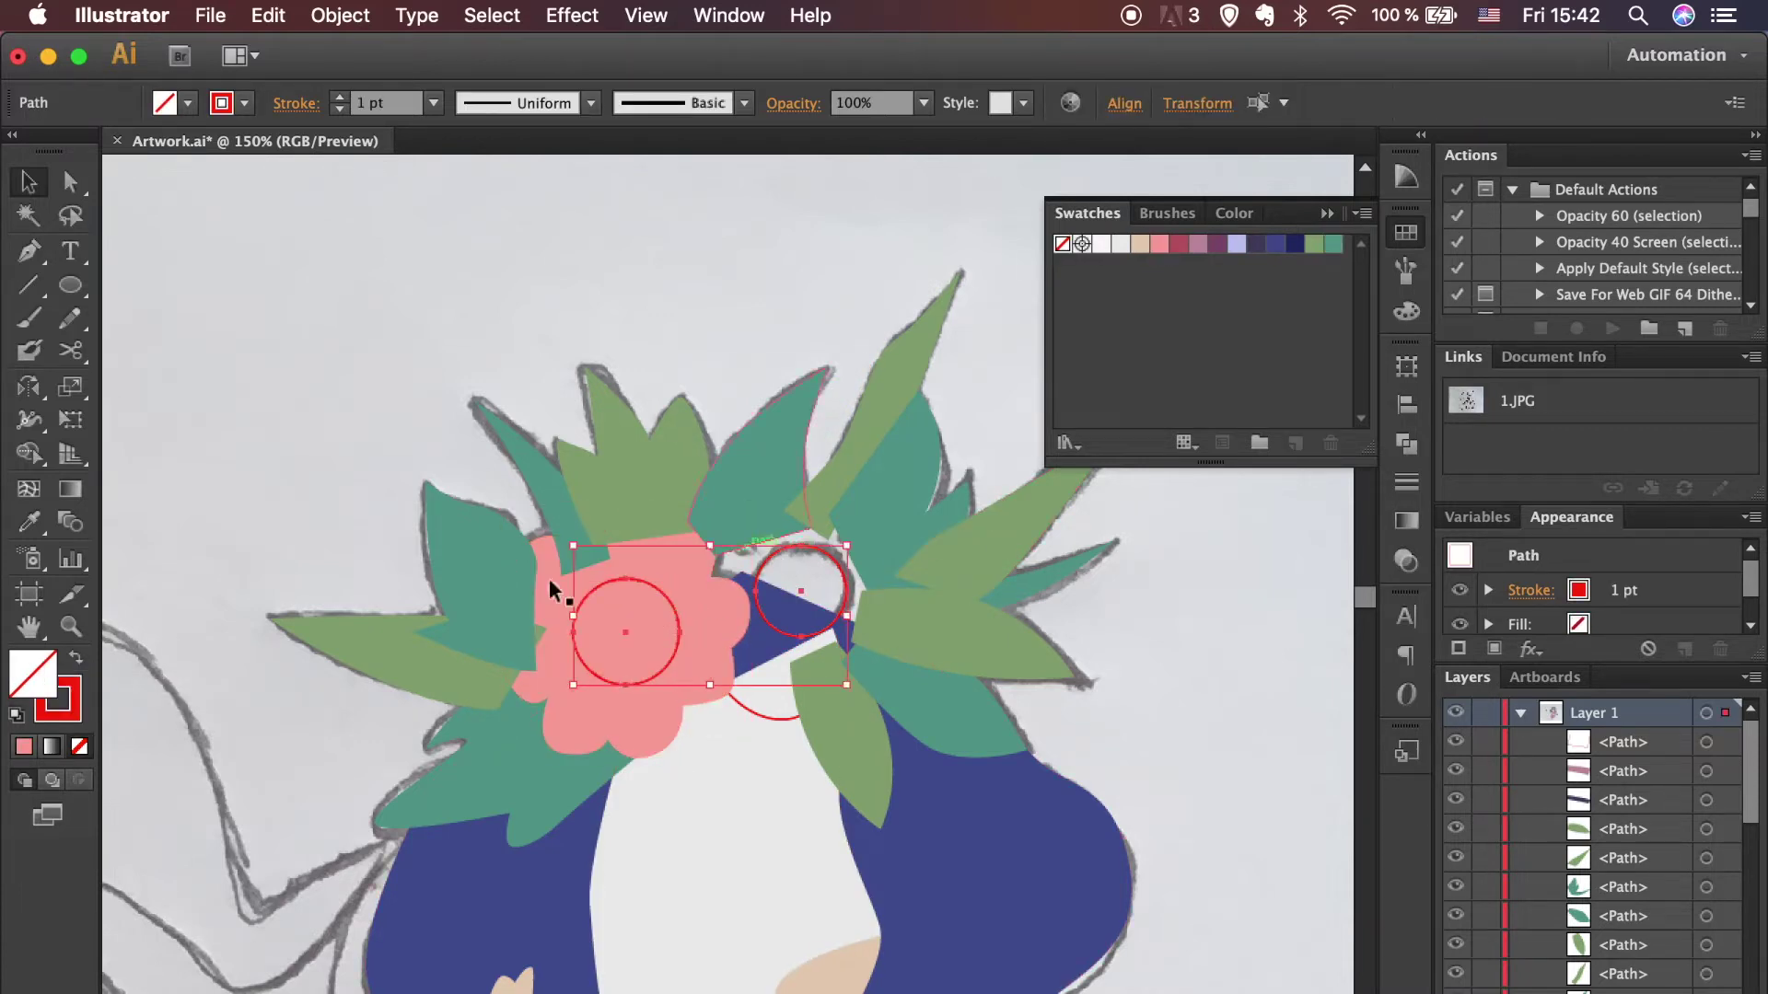
click(78, 661)
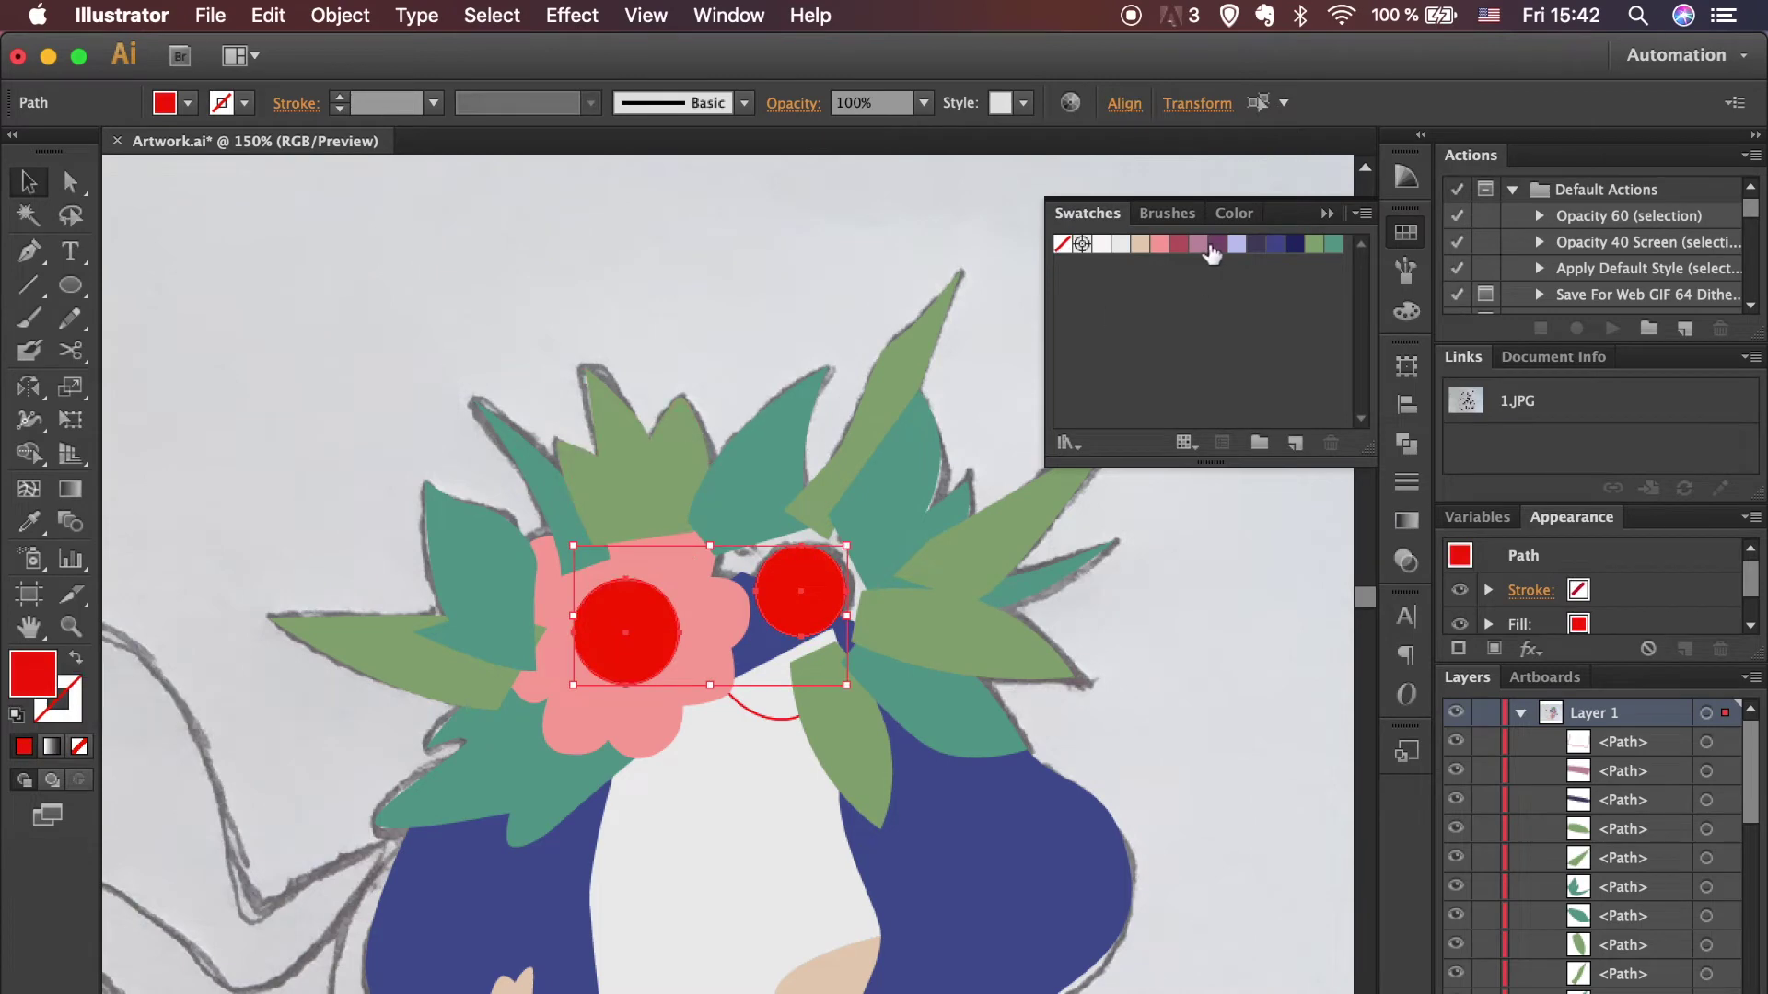
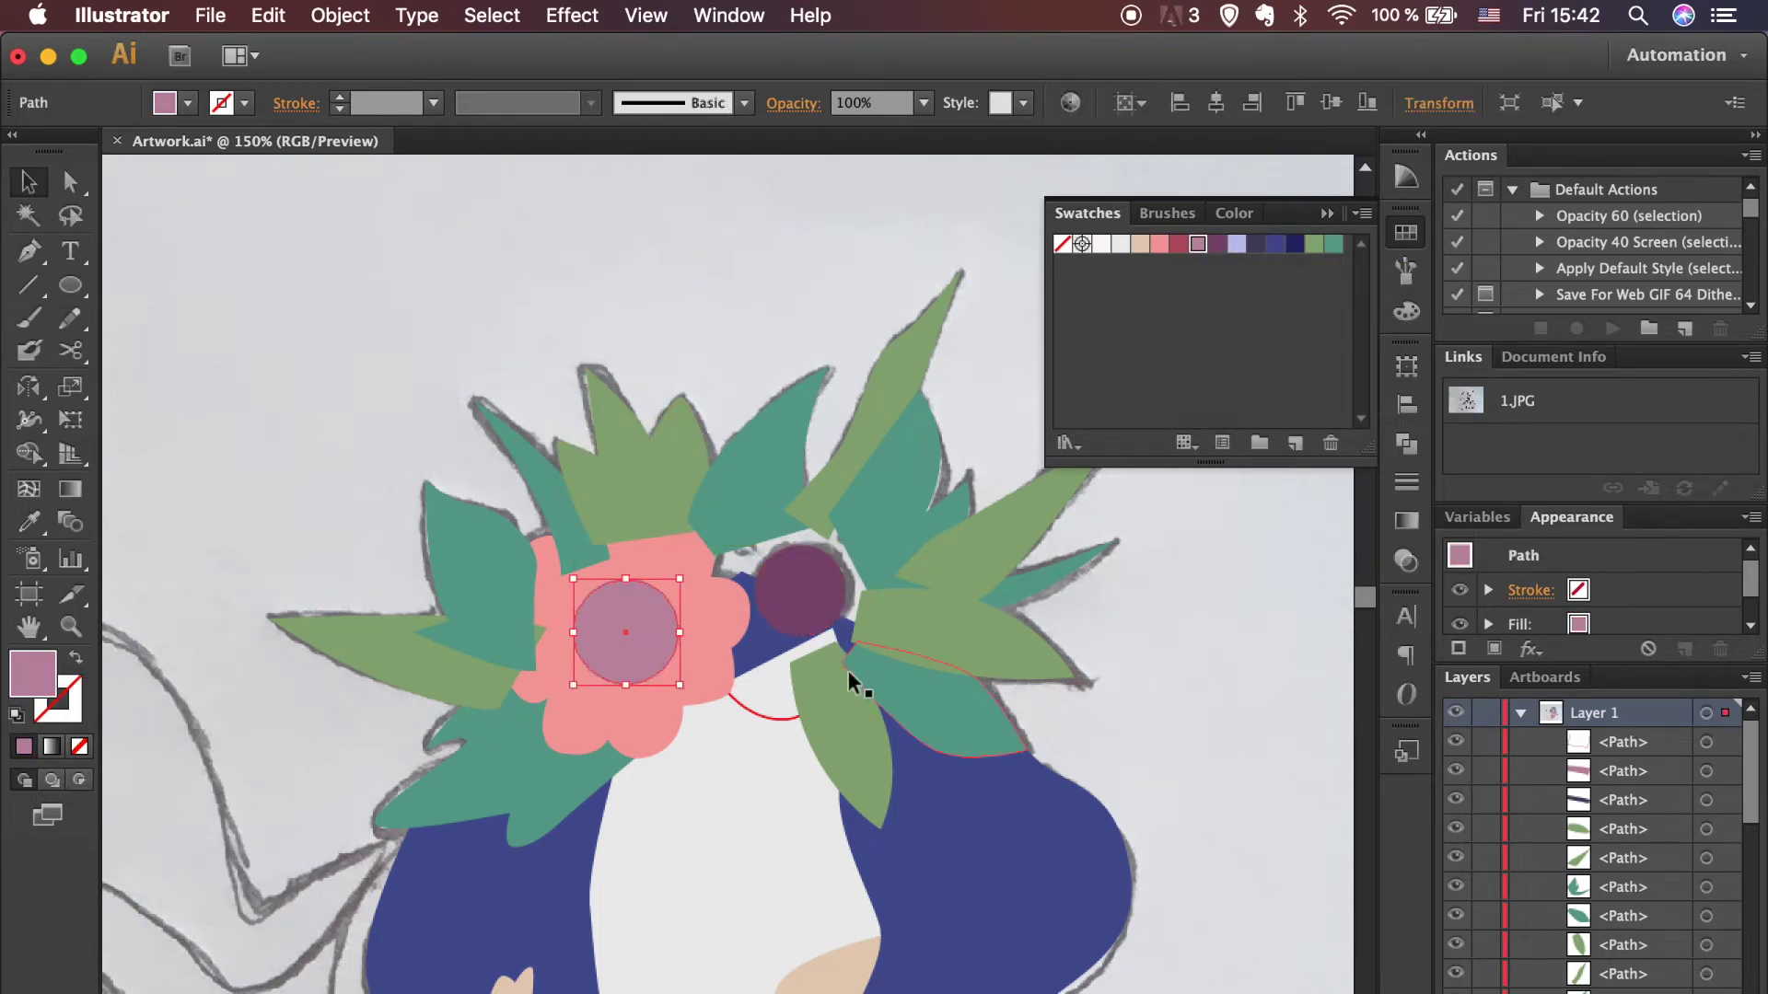
Step: Fill the right flower's petal shape with mauve and remove its outline
click(755, 709)
click(1197, 245)
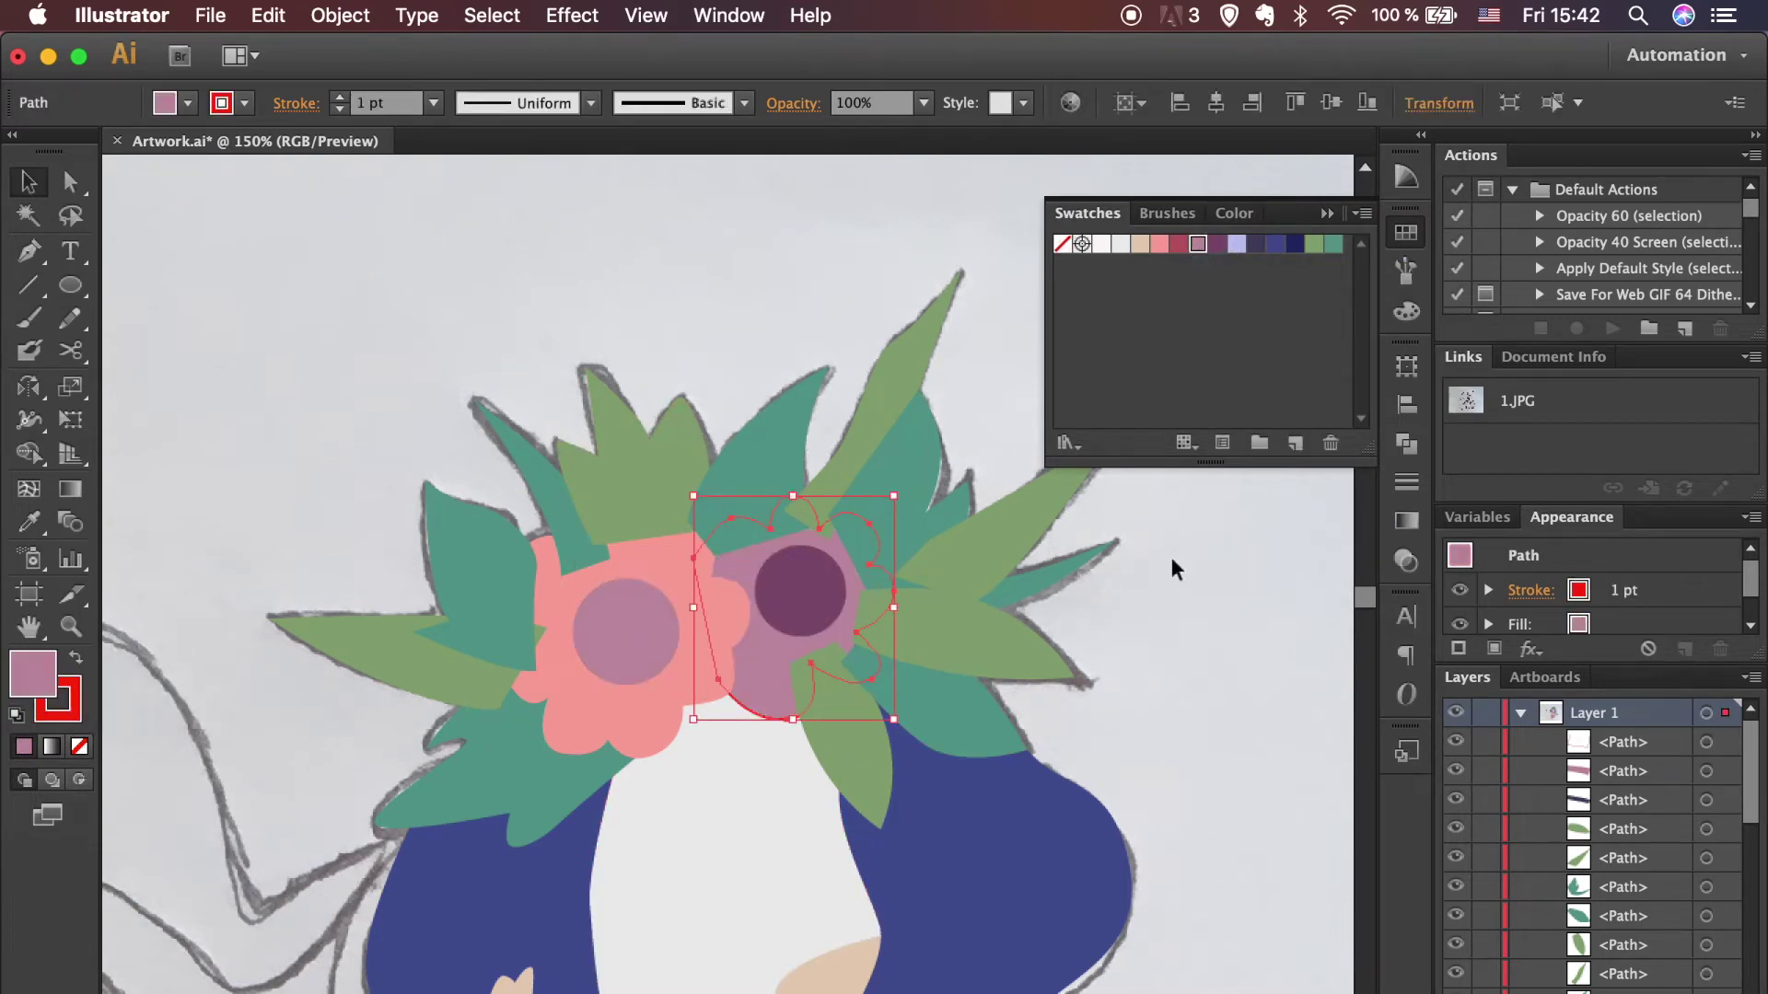
click(79, 721)
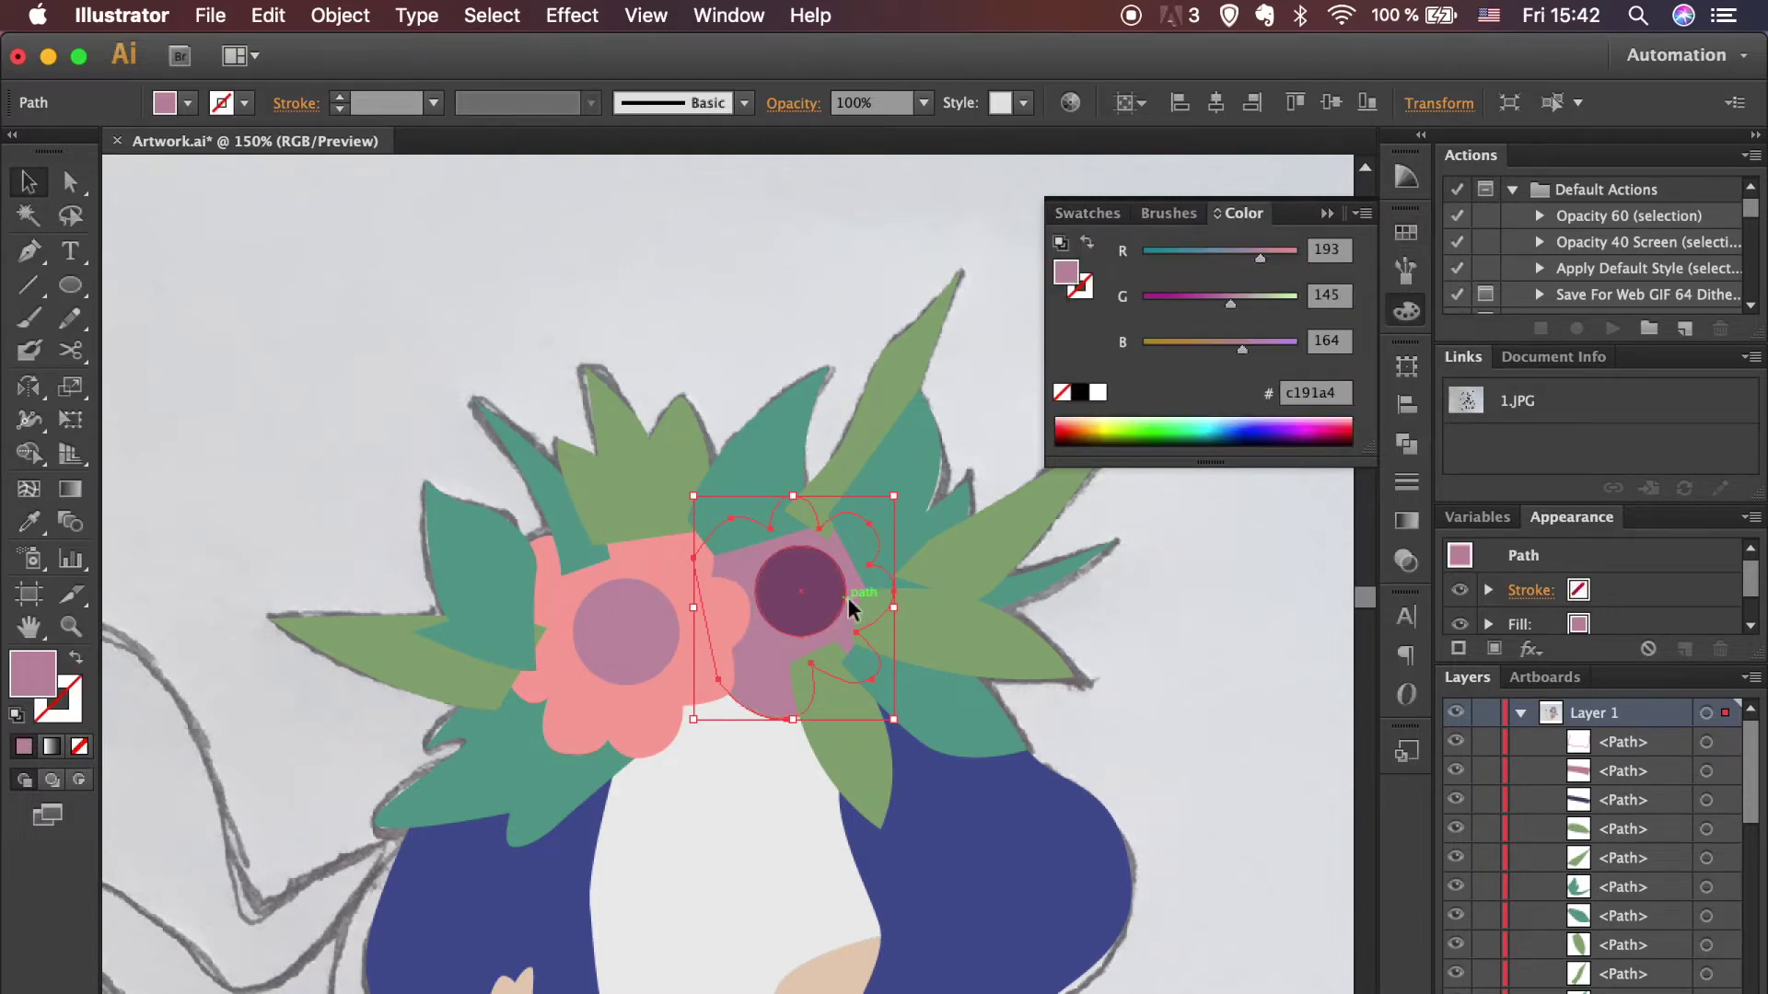
shift+click(615, 648)
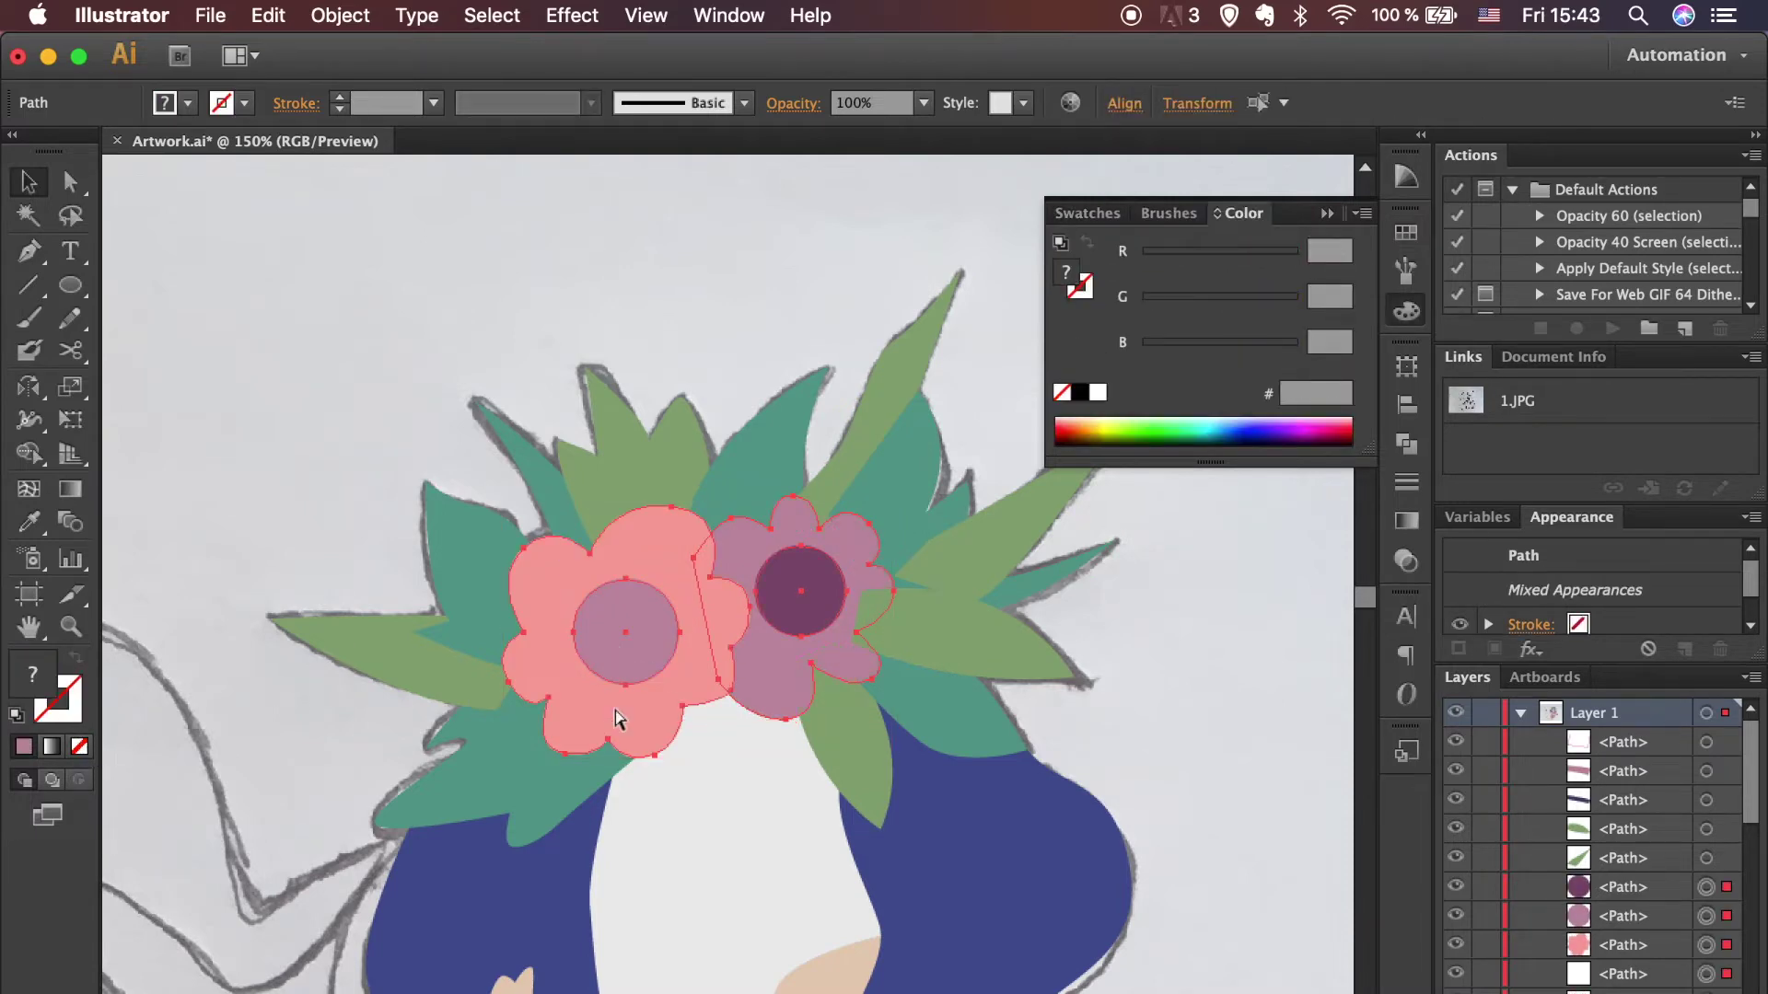
click(1170, 718)
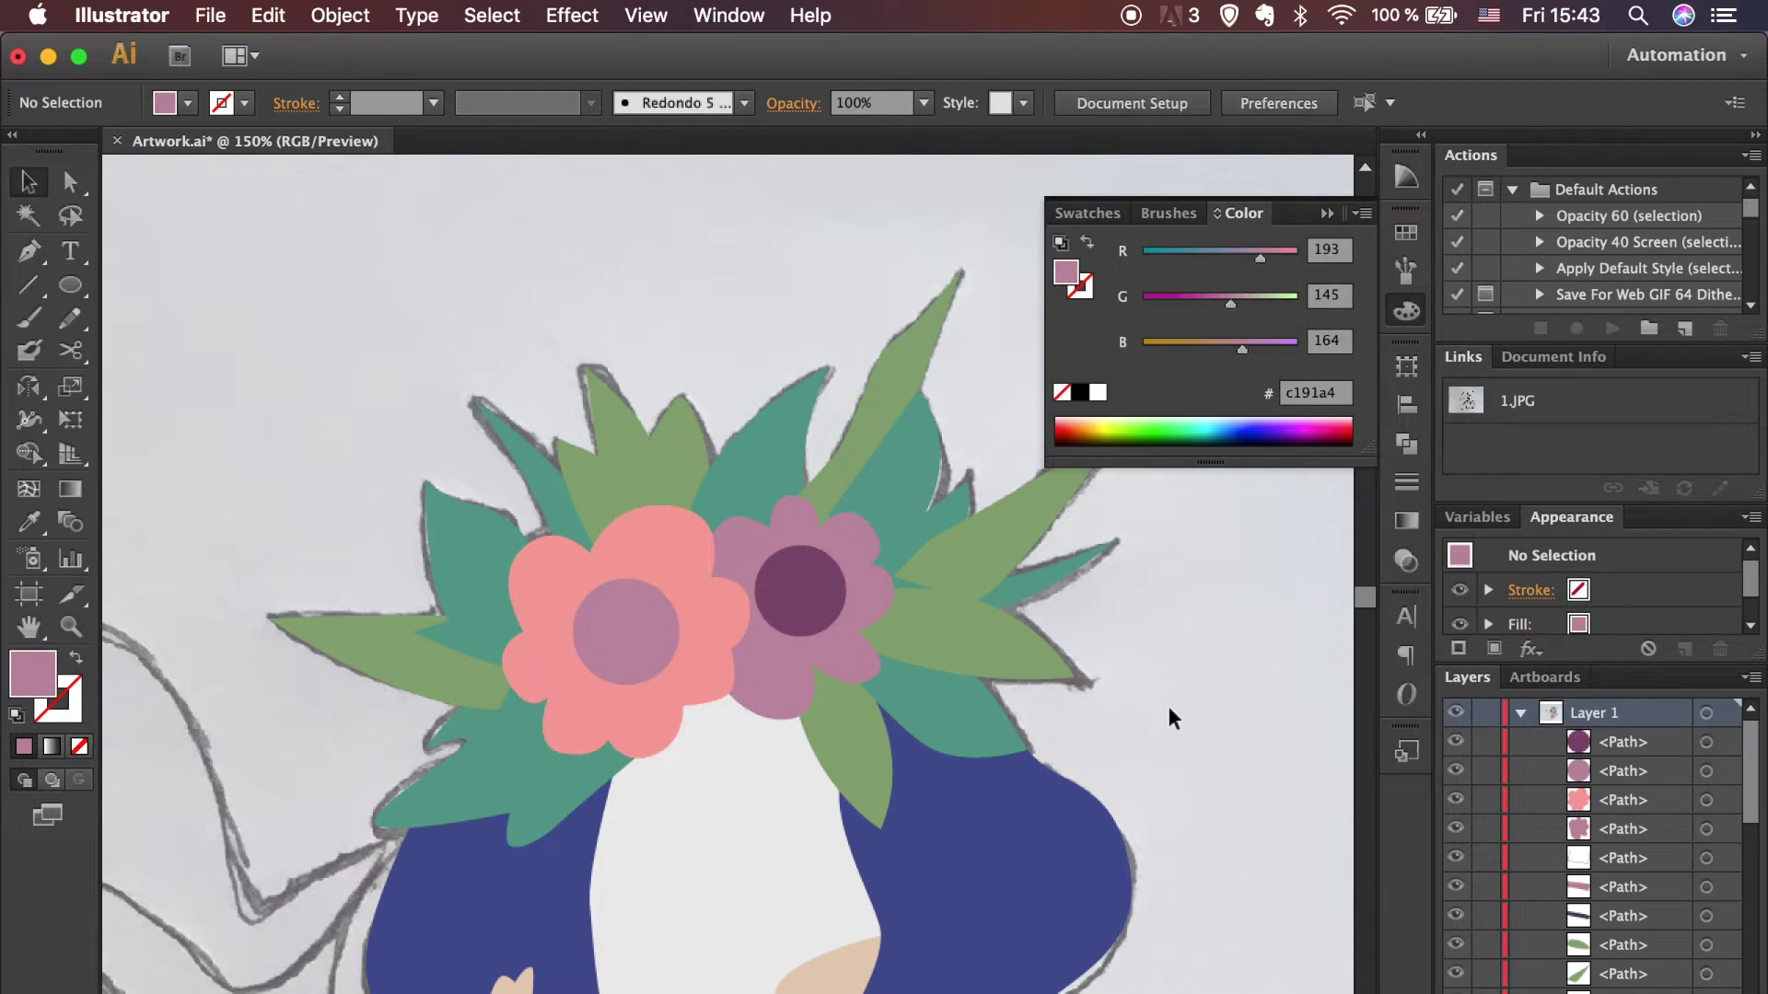
Step: Sample the leaf colours and keep teal as the current fill colour
click(426, 686)
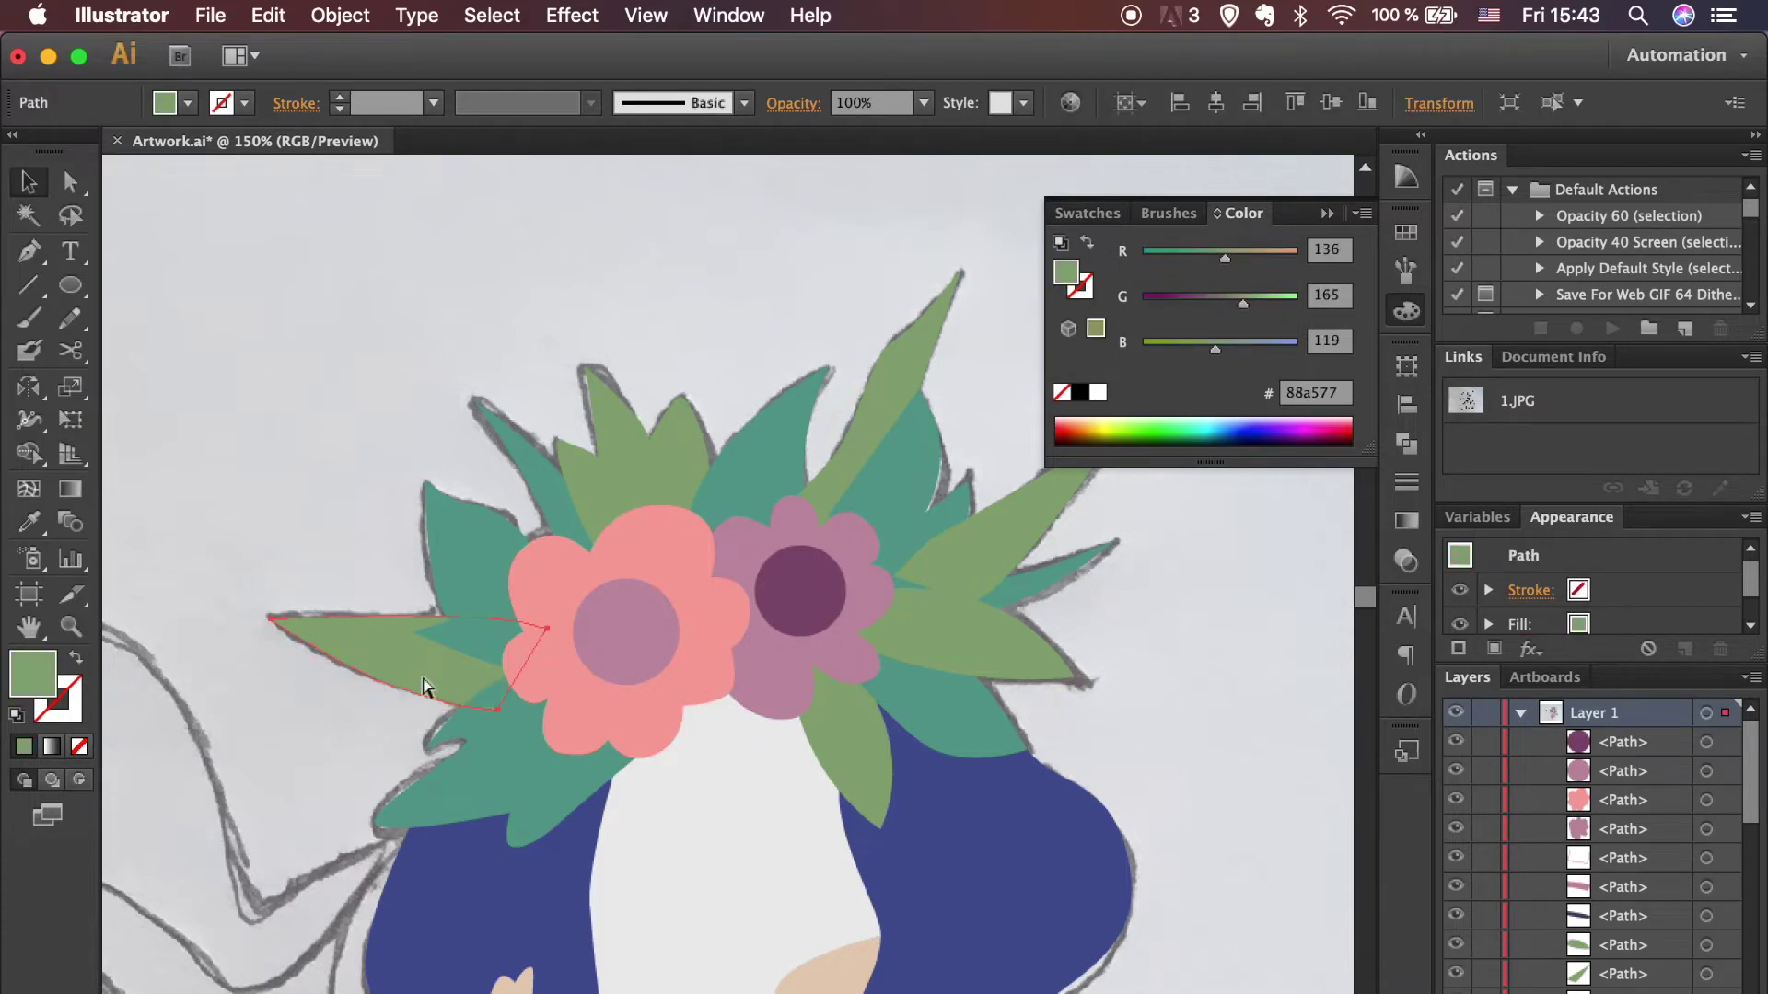
click(892, 514)
click(1116, 670)
scroll(1116, 670, right, 2)
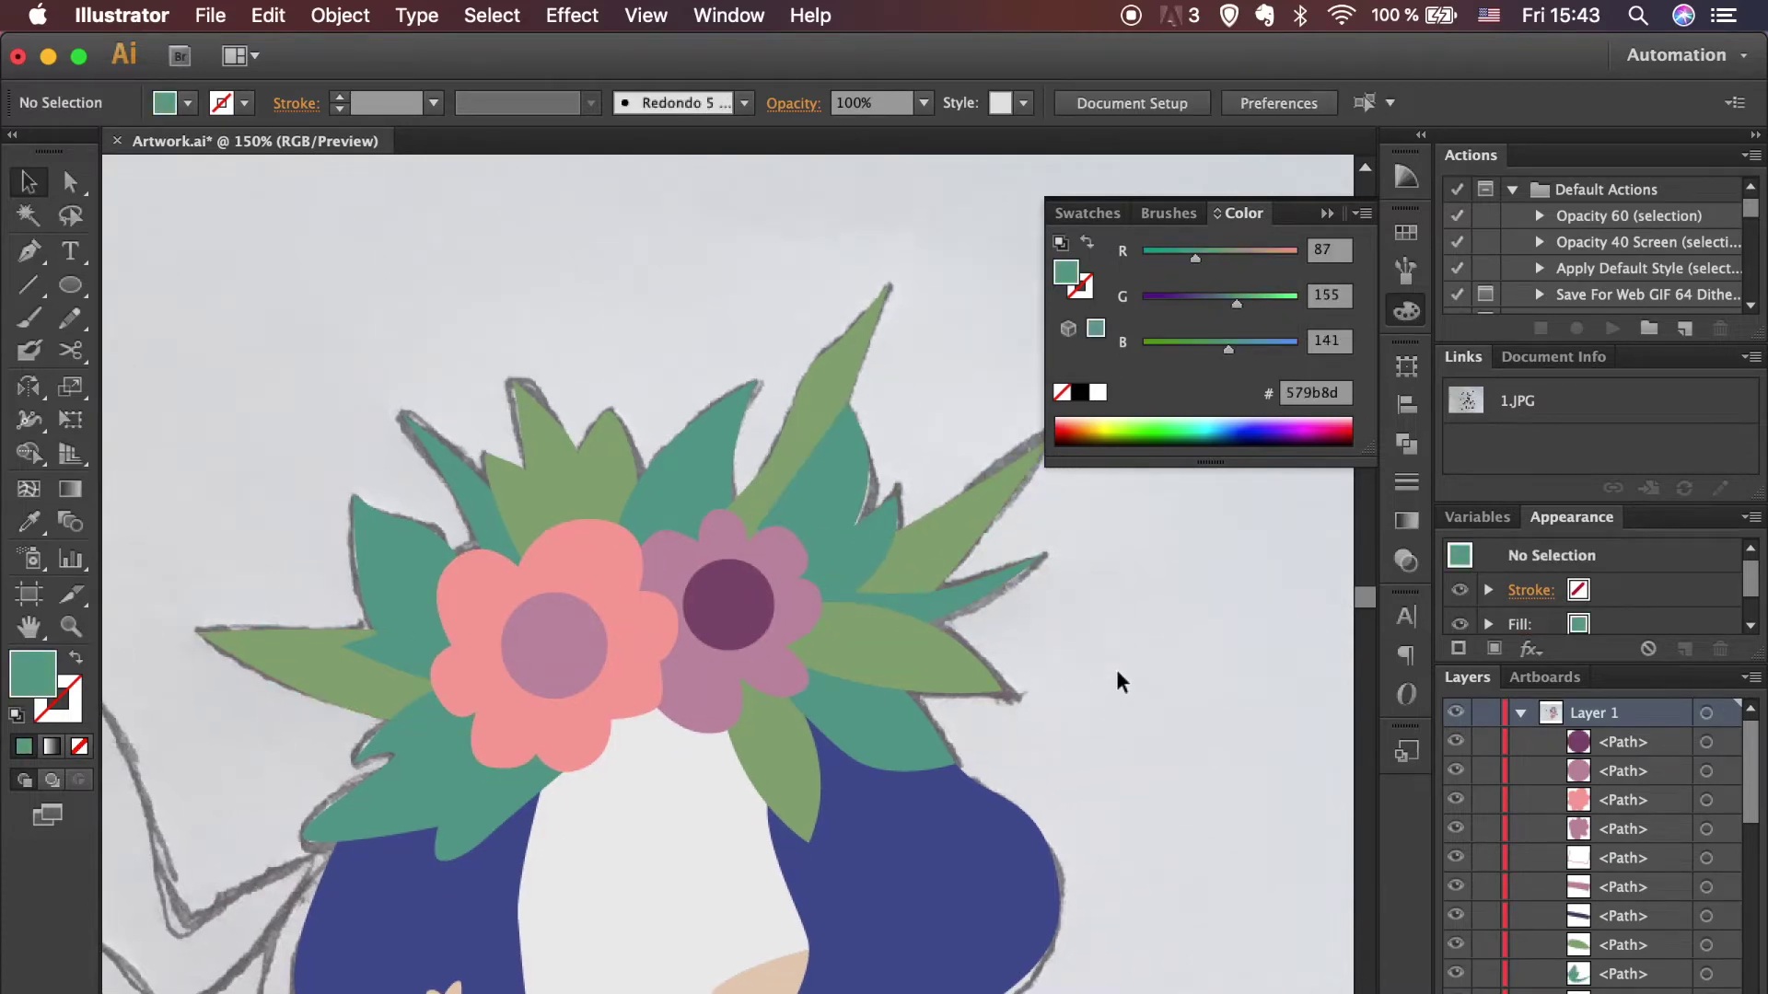
scroll(1052, 661, down, 5)
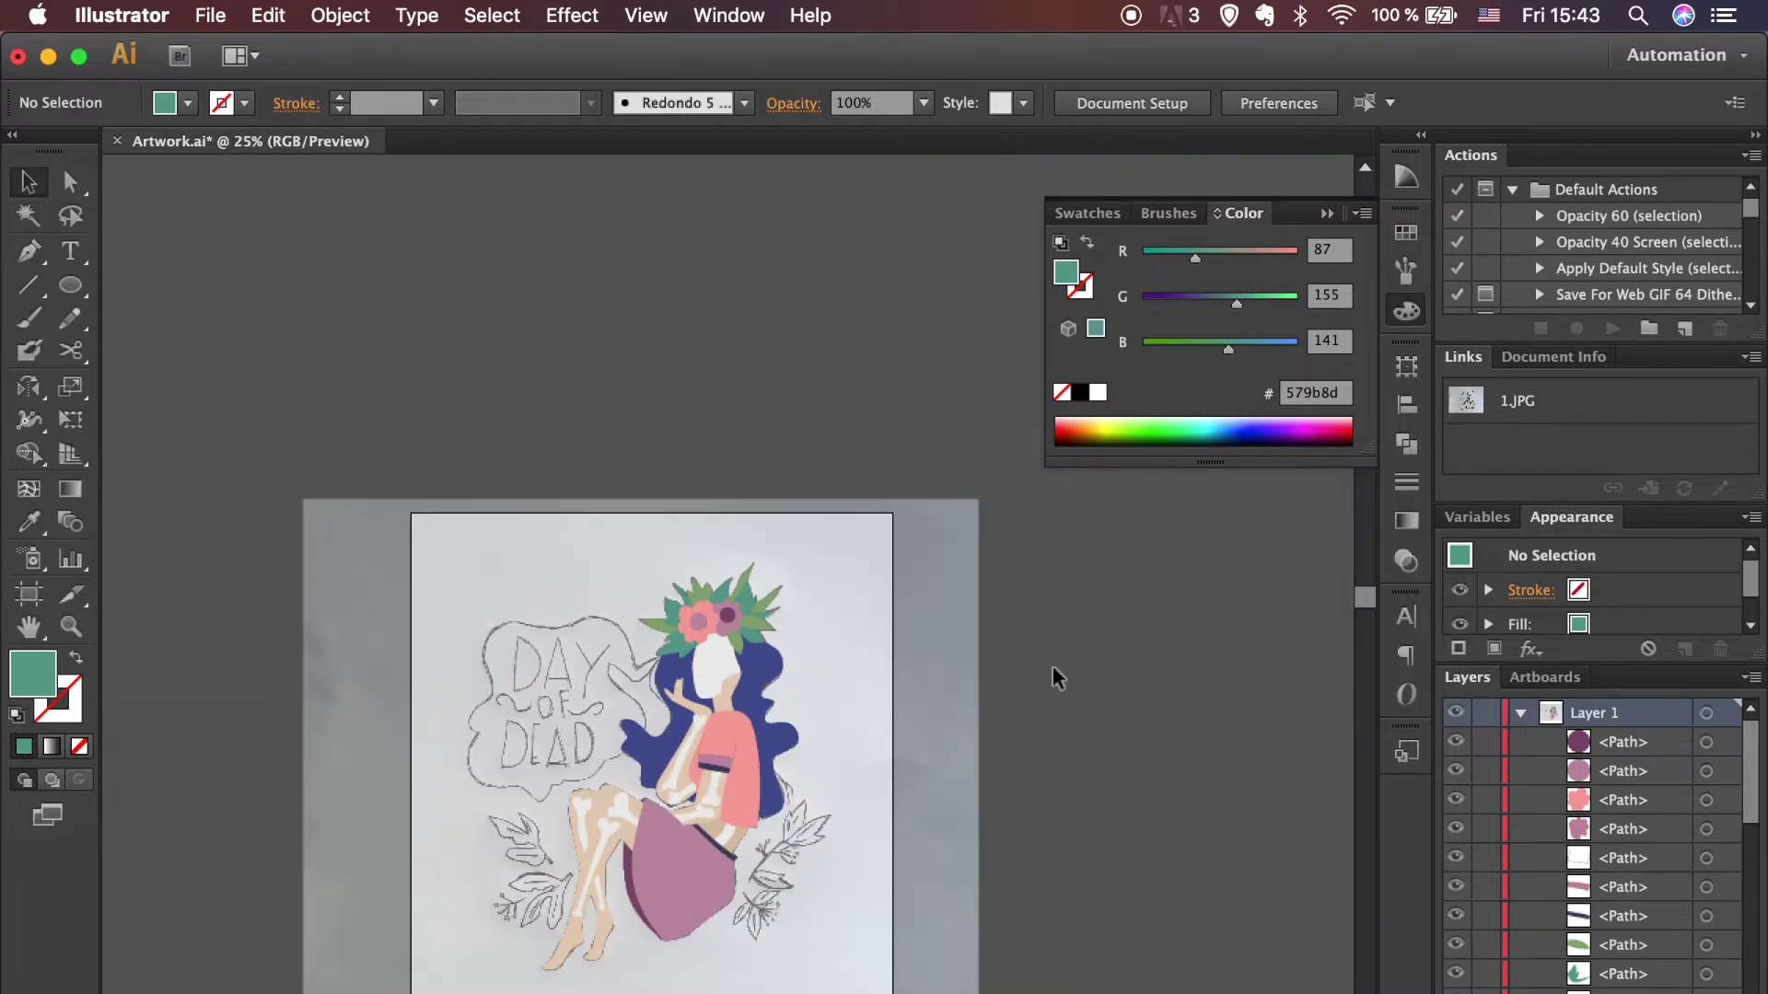
scroll(954, 729, up, 1)
scroll(958, 734, up, 2)
key(p)
scroll(678, 734, up, 1)
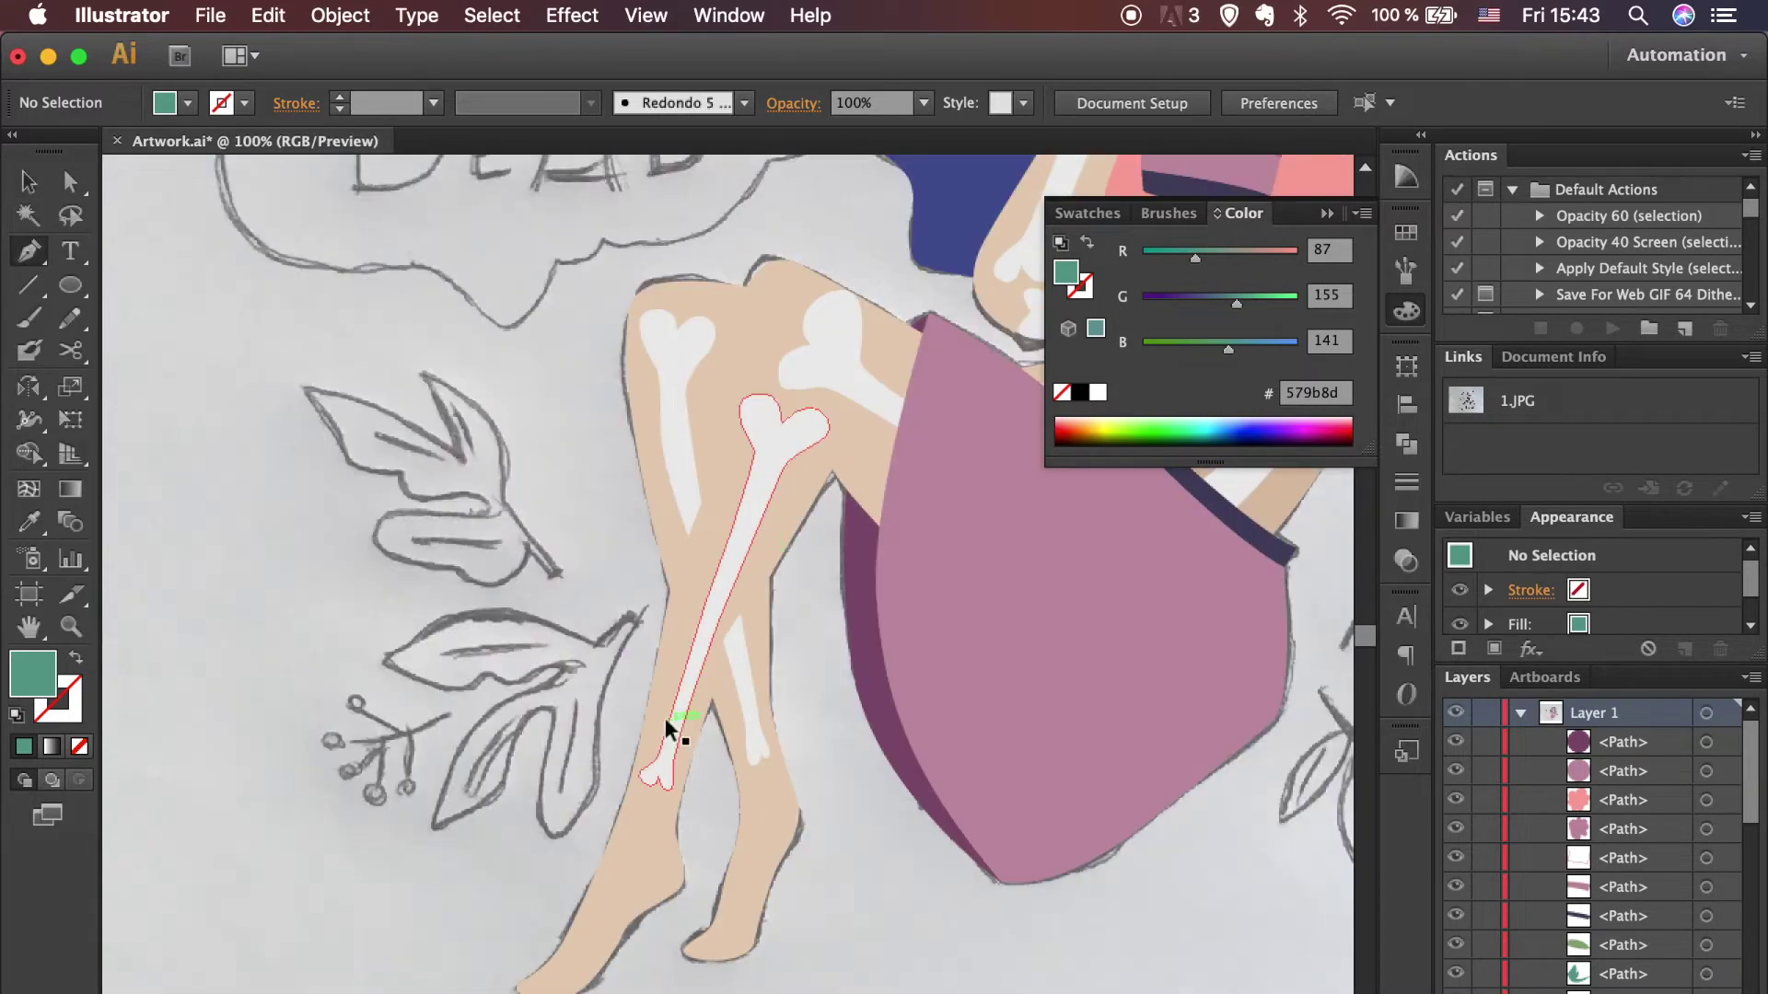
Step: Start the teal leaf at its tip and trace down the right edge to the lower-left lobe
scroll(678, 734, up, 2)
drag(692, 433, 708, 441)
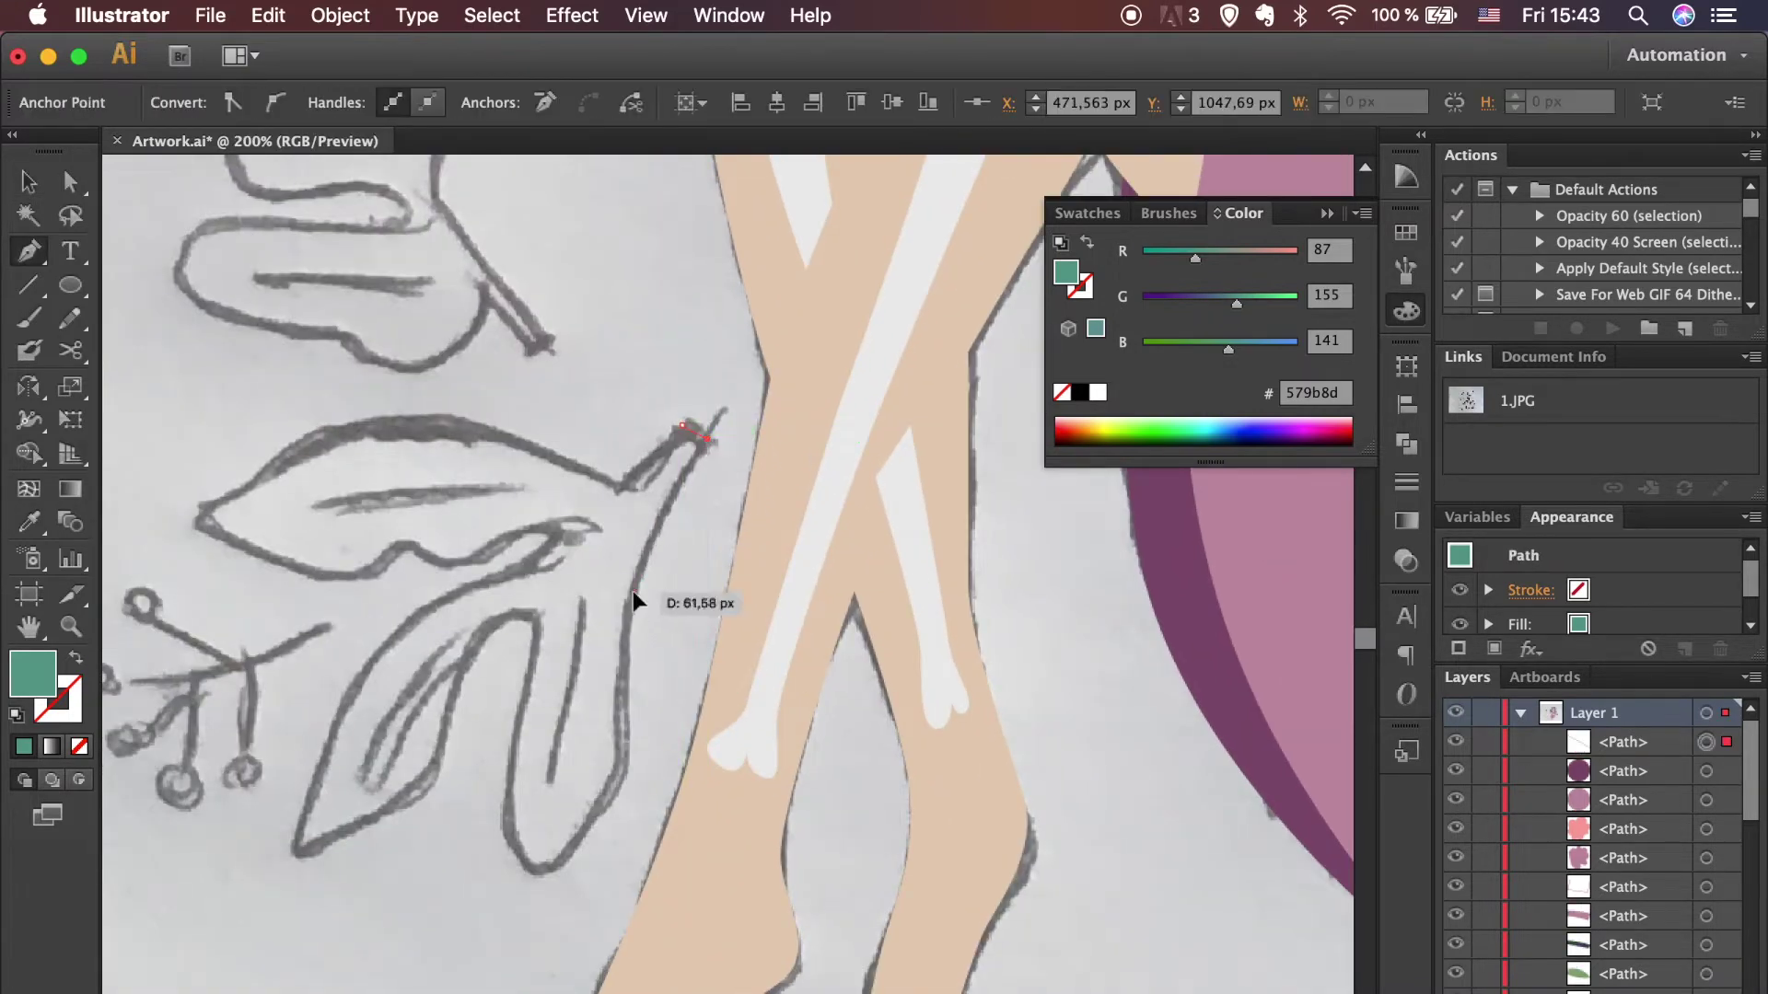
mouse_move(610, 798)
mouse_down()
mouse_move(539, 879)
mouse_move(517, 875)
mouse_up()
drag(512, 769, 516, 746)
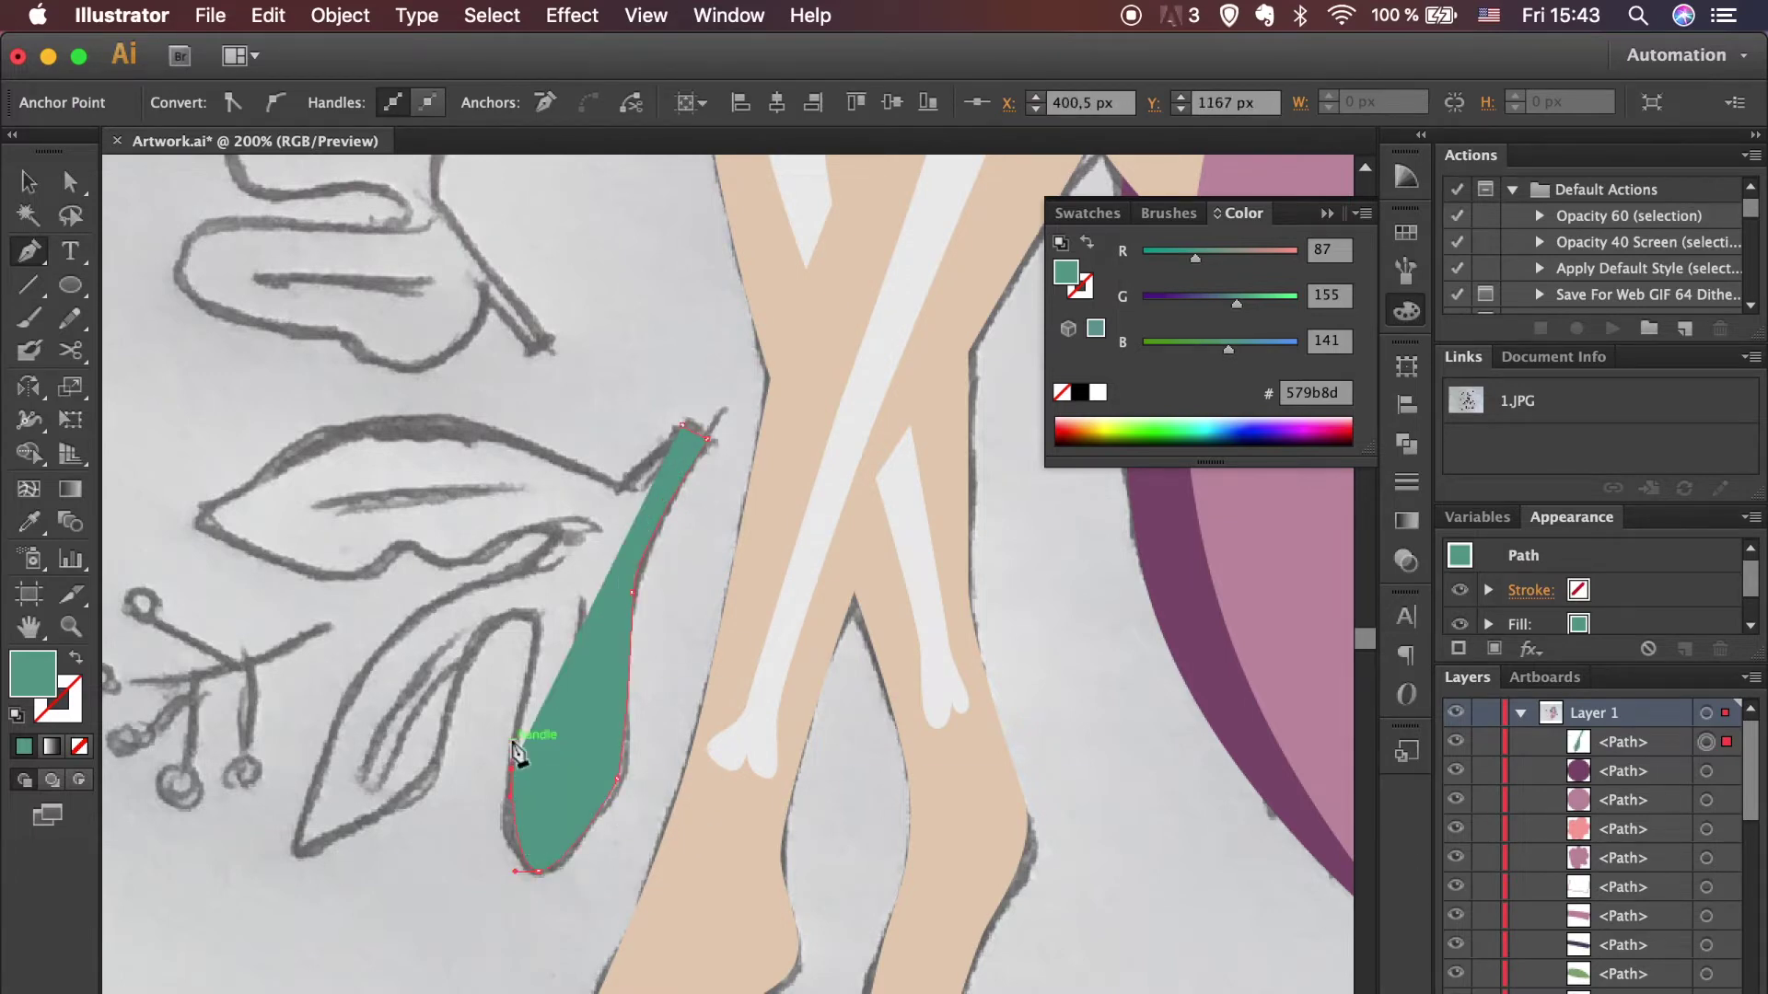
drag(529, 609, 541, 611)
drag(419, 790, 407, 810)
drag(298, 852, 303, 866)
Step: Trace the leaf's inner edge and left tip, closing the teal outline at the start
click(376, 647)
click(543, 531)
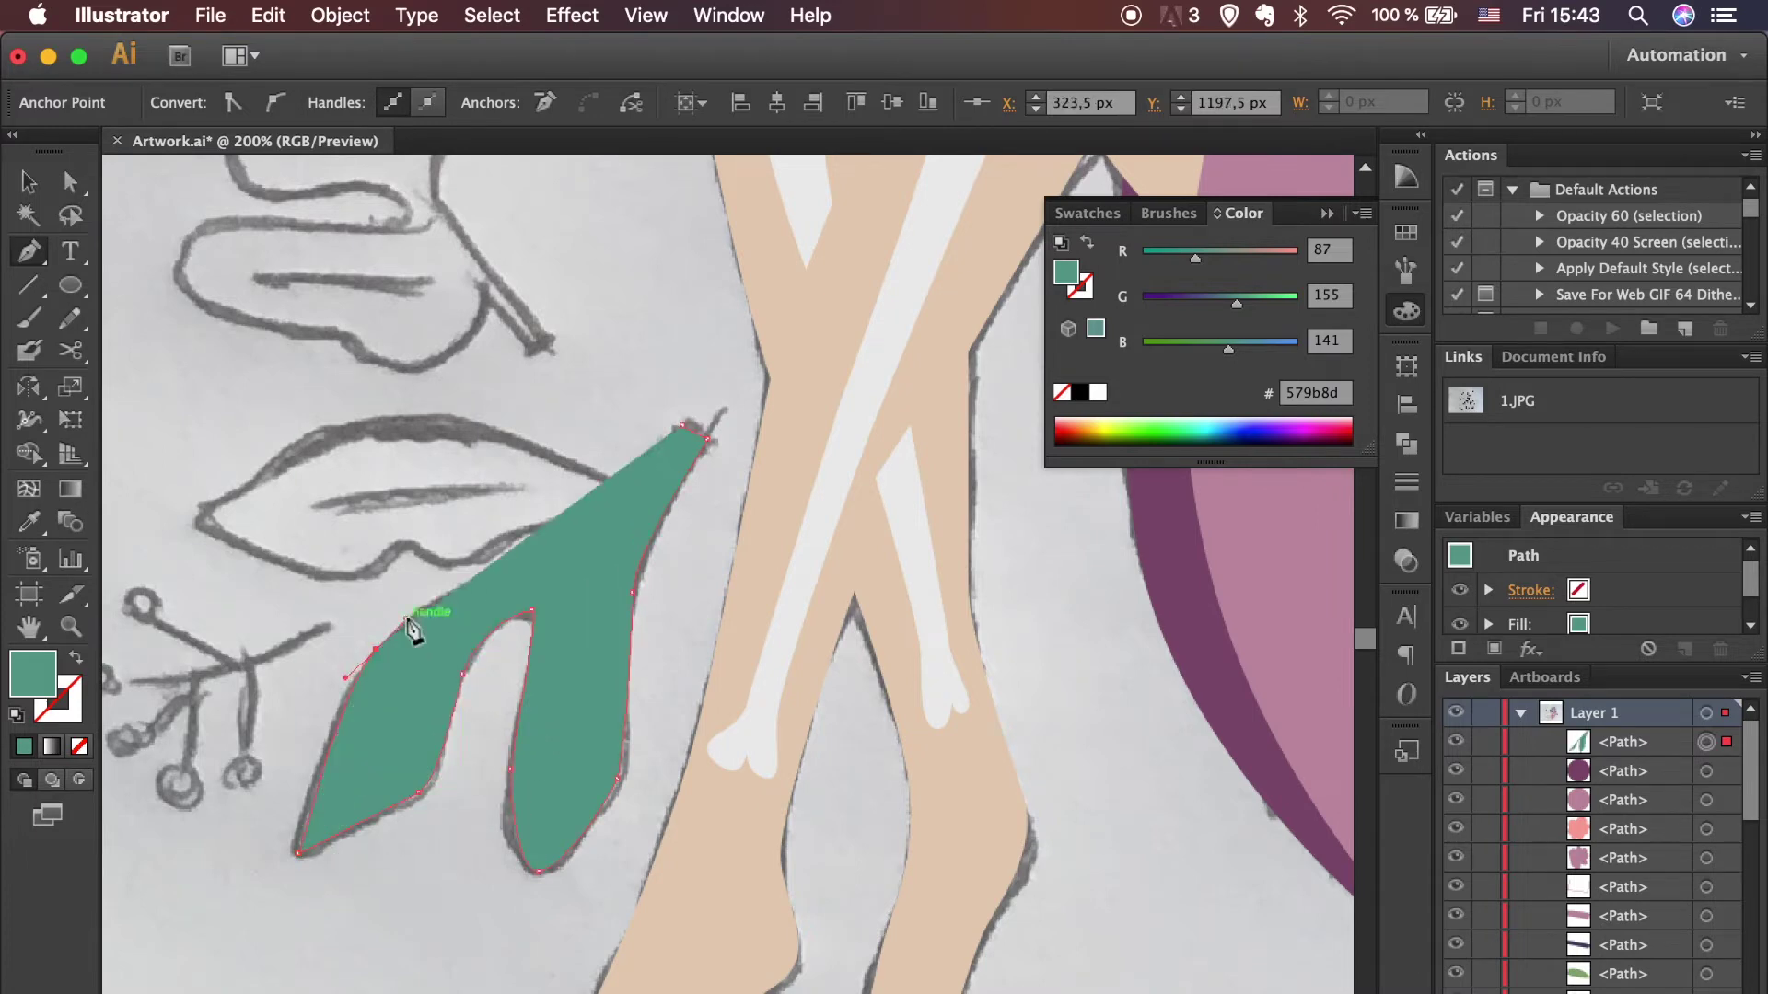
drag(400, 544, 414, 564)
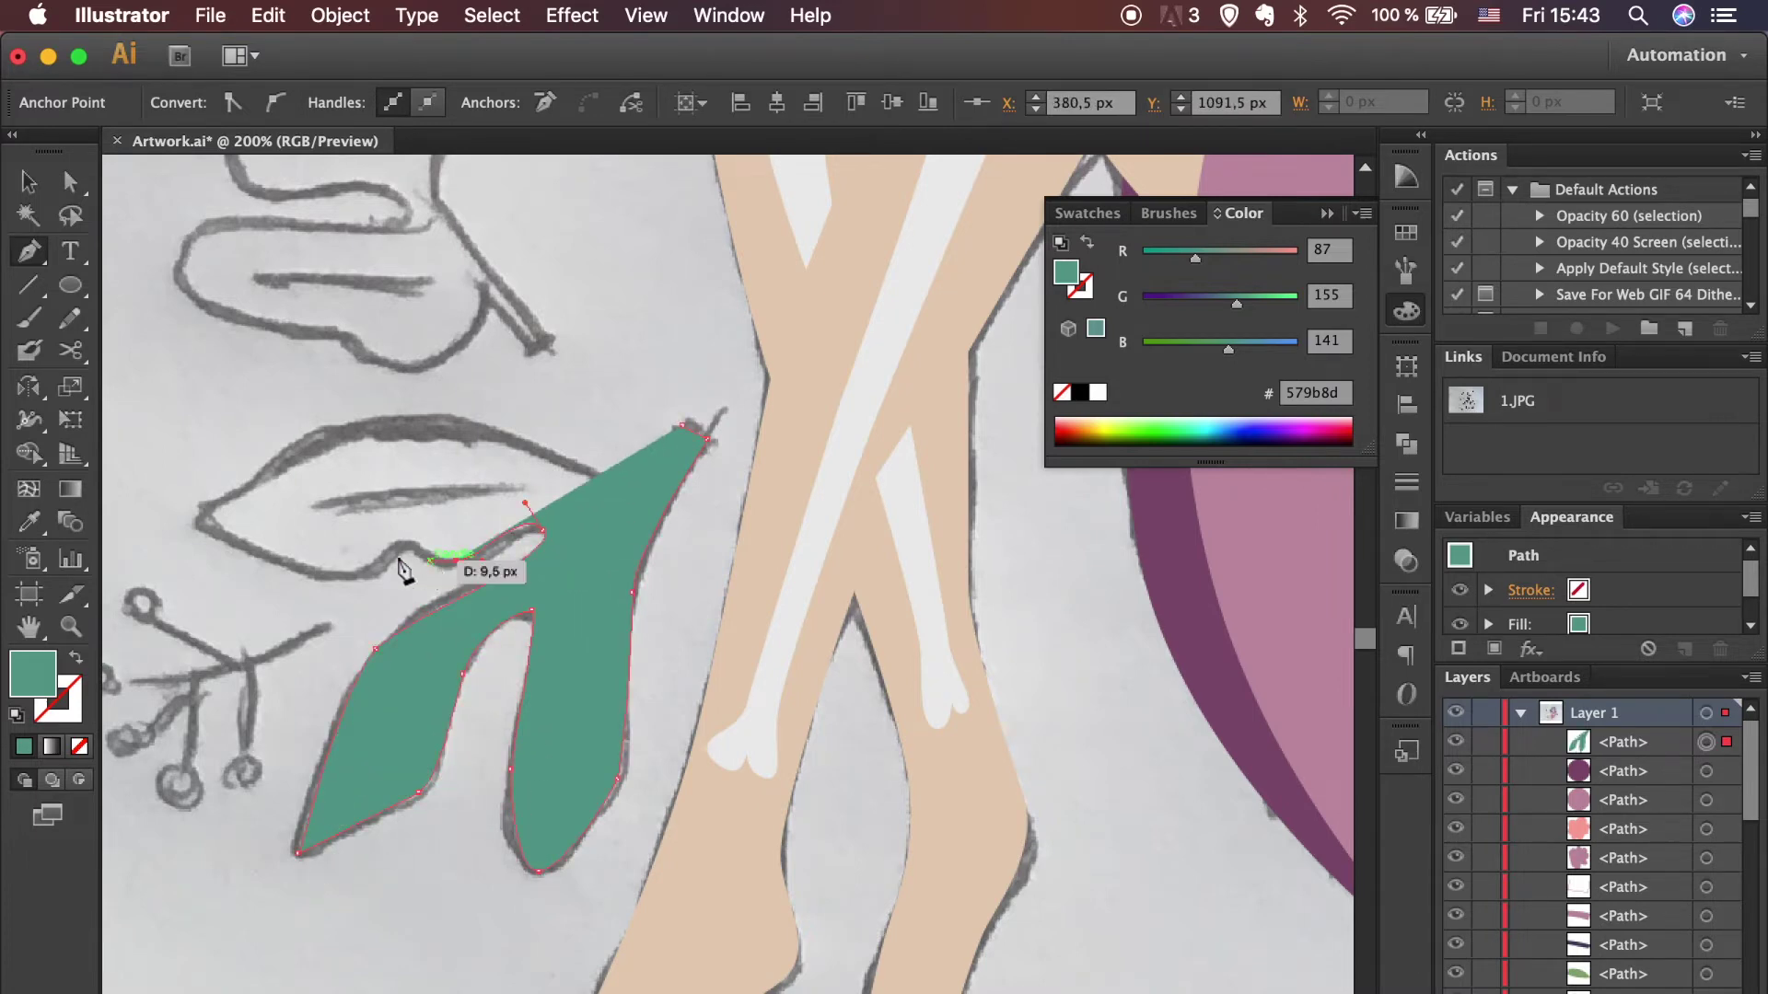
click(334, 575)
click(198, 518)
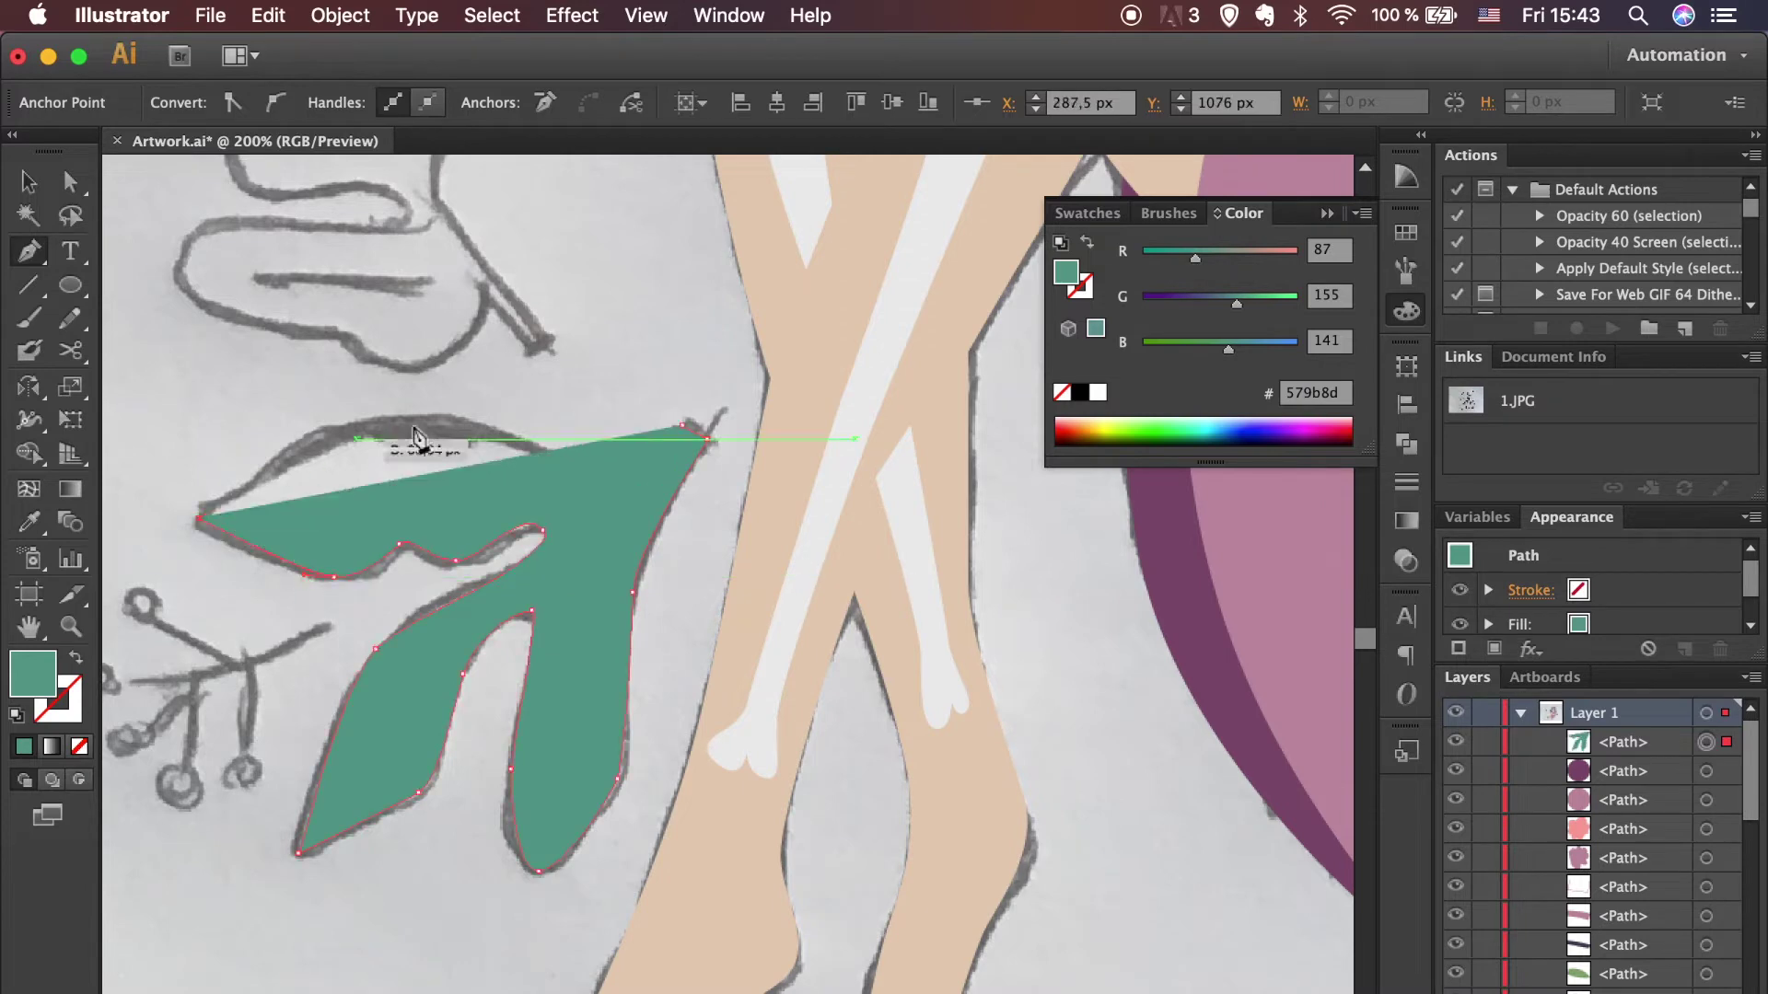
click(624, 458)
drag(680, 426, 686, 438)
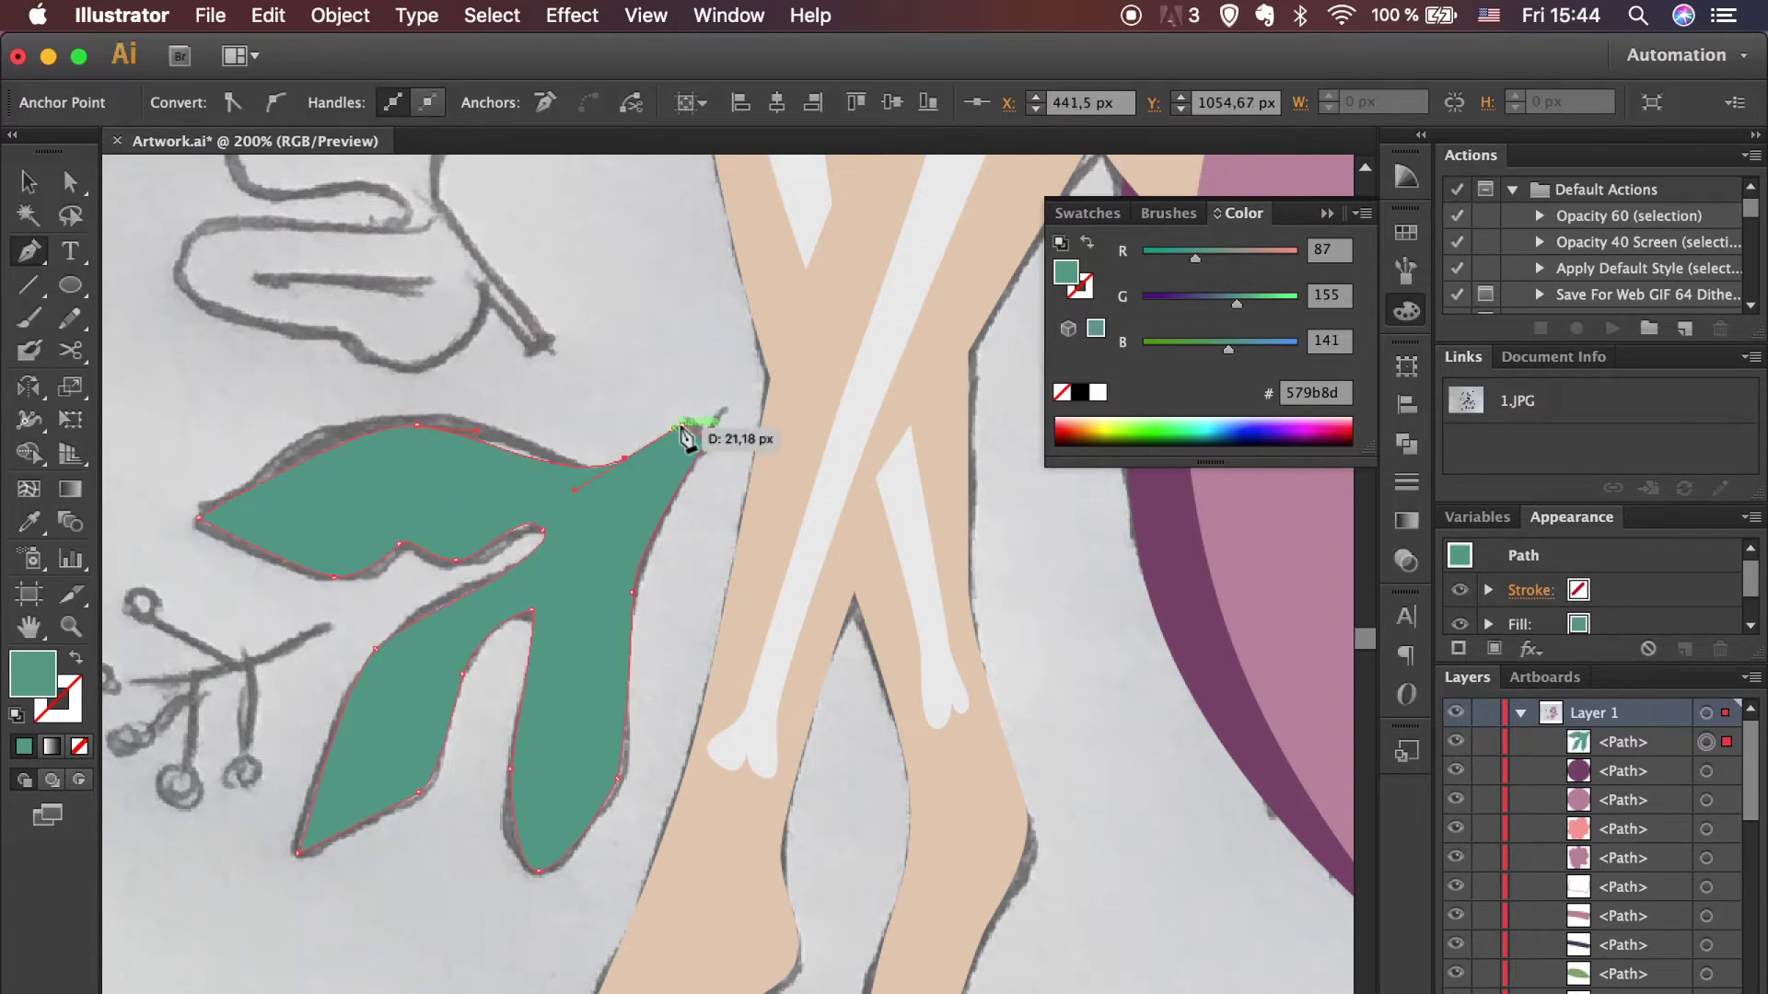
Step: Deselect the finished teal leaf and bring up the saved colour swatches
key(a)
click(632, 383)
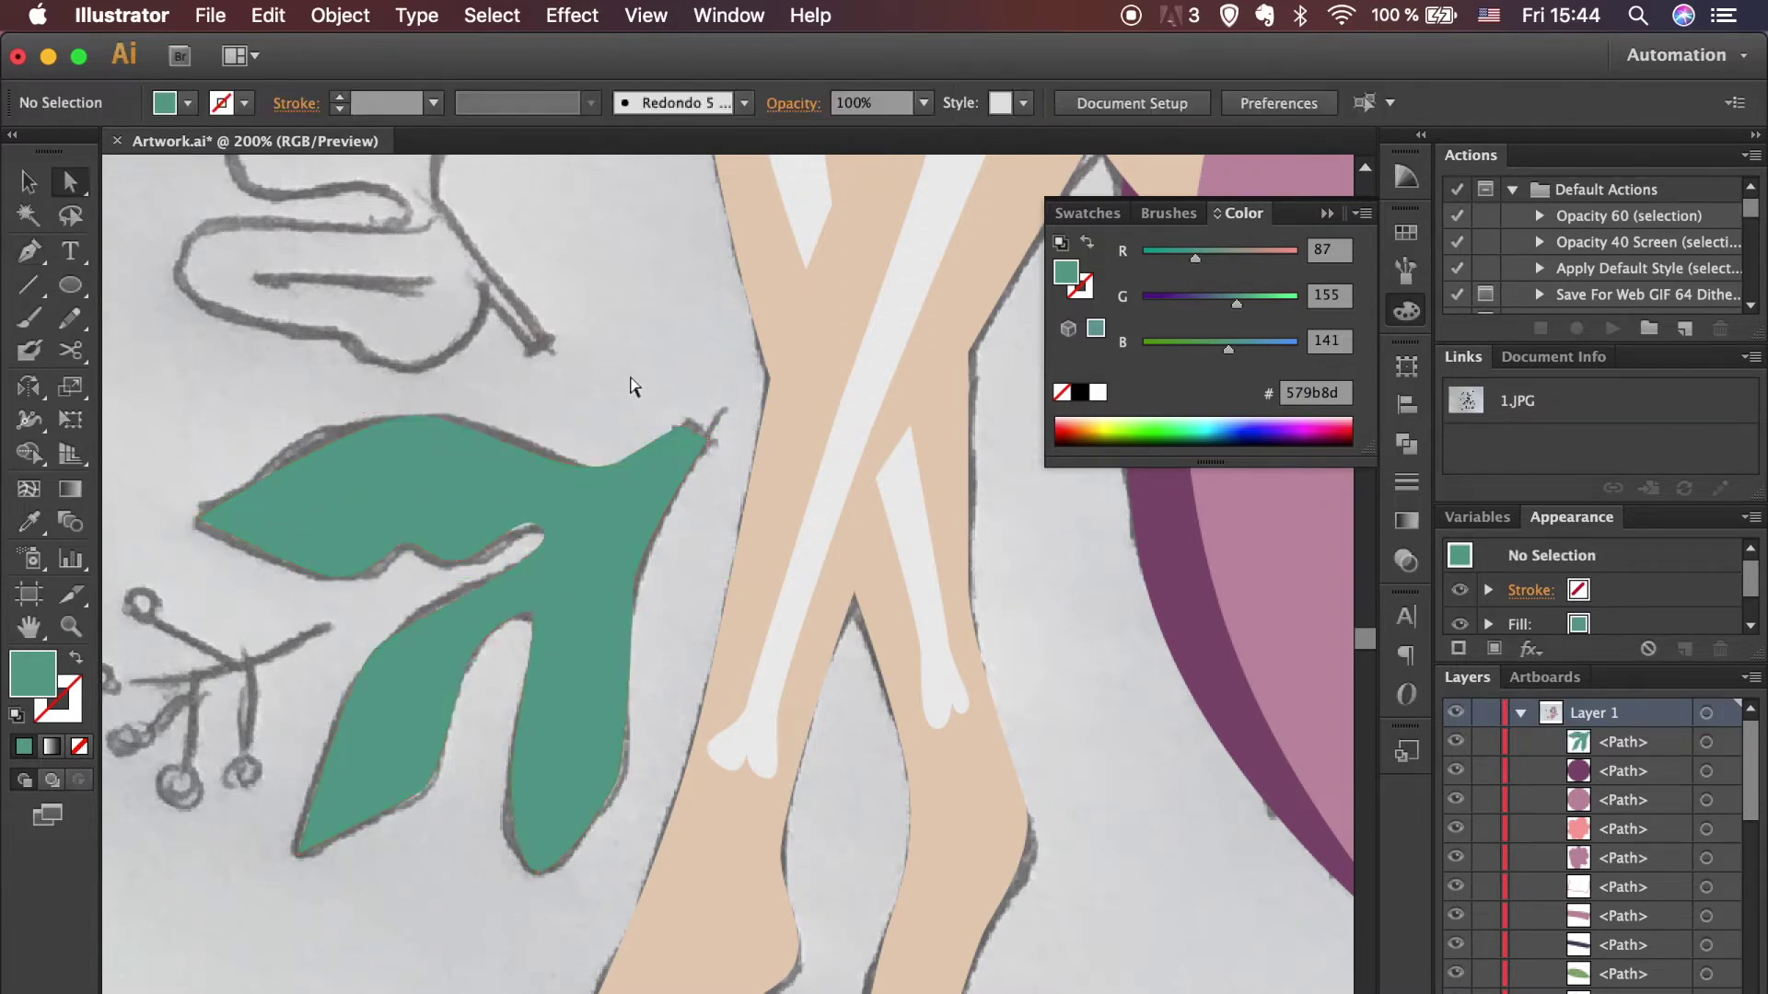
scroll(632, 383, up, 5)
scroll(632, 383, left, 3)
key(p)
click(1406, 232)
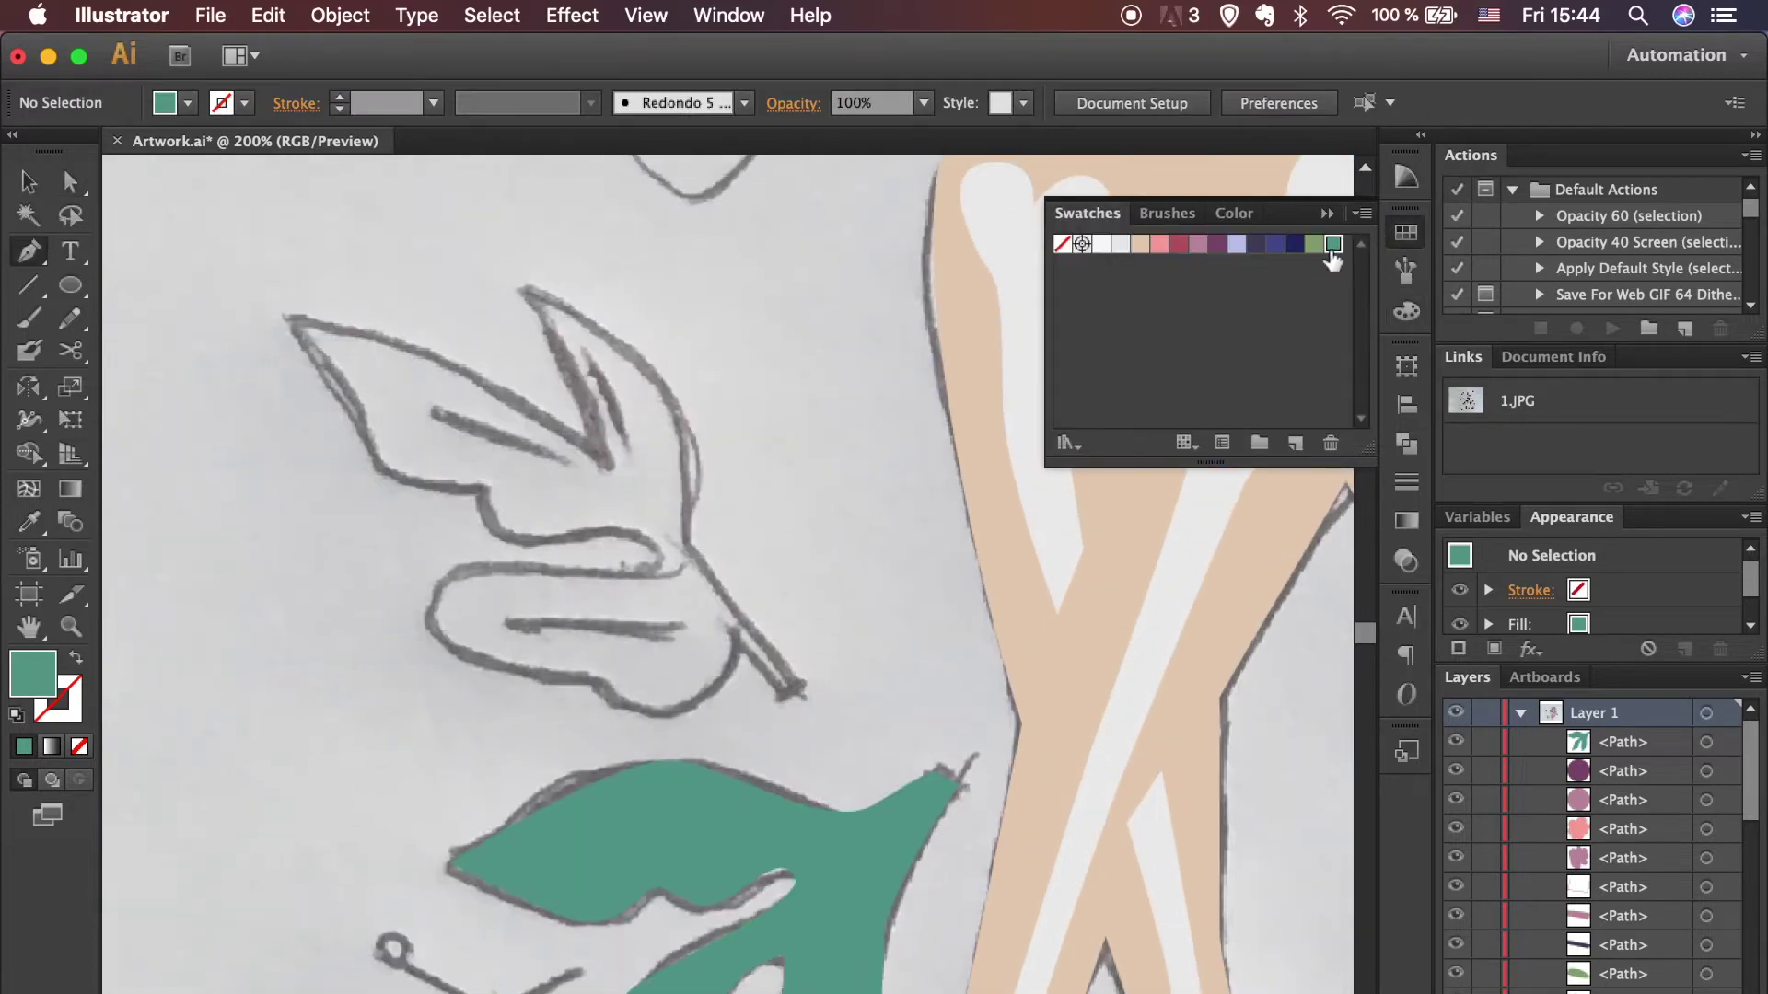
Step: Set light green as the stroke and trace the upper leaf's stem and lower lobe
click(1314, 243)
click(79, 655)
click(799, 686)
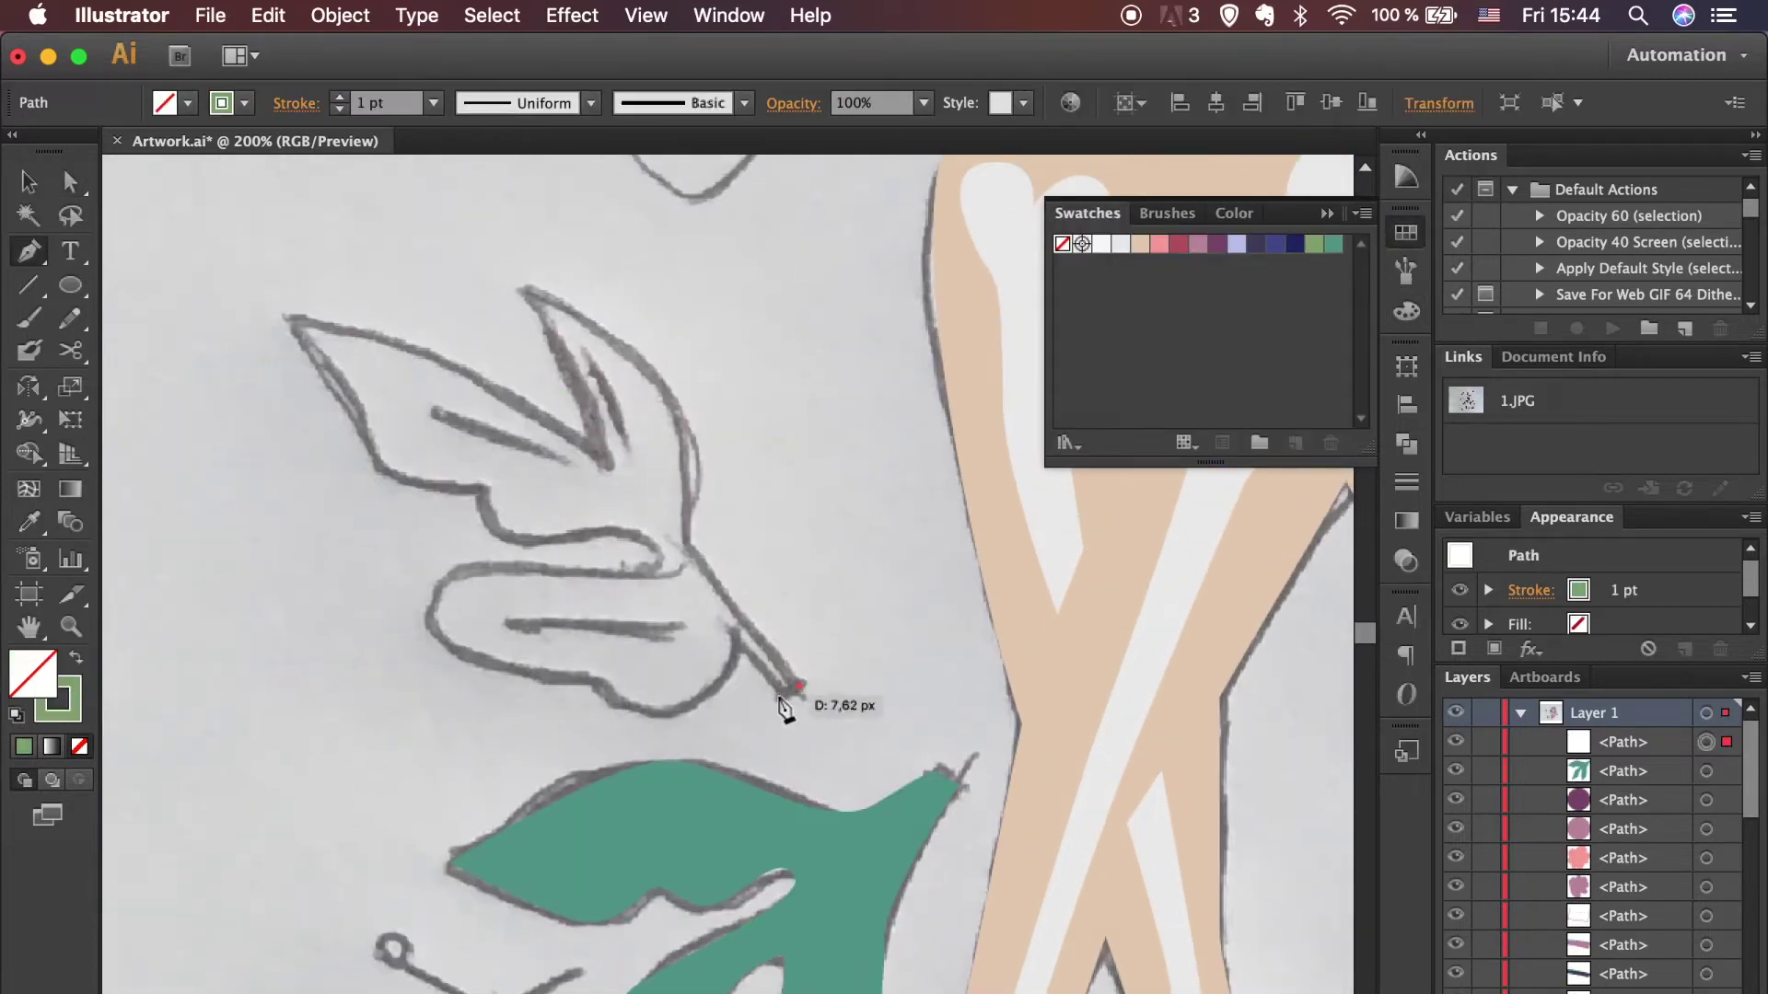
click(732, 634)
drag(618, 713, 594, 695)
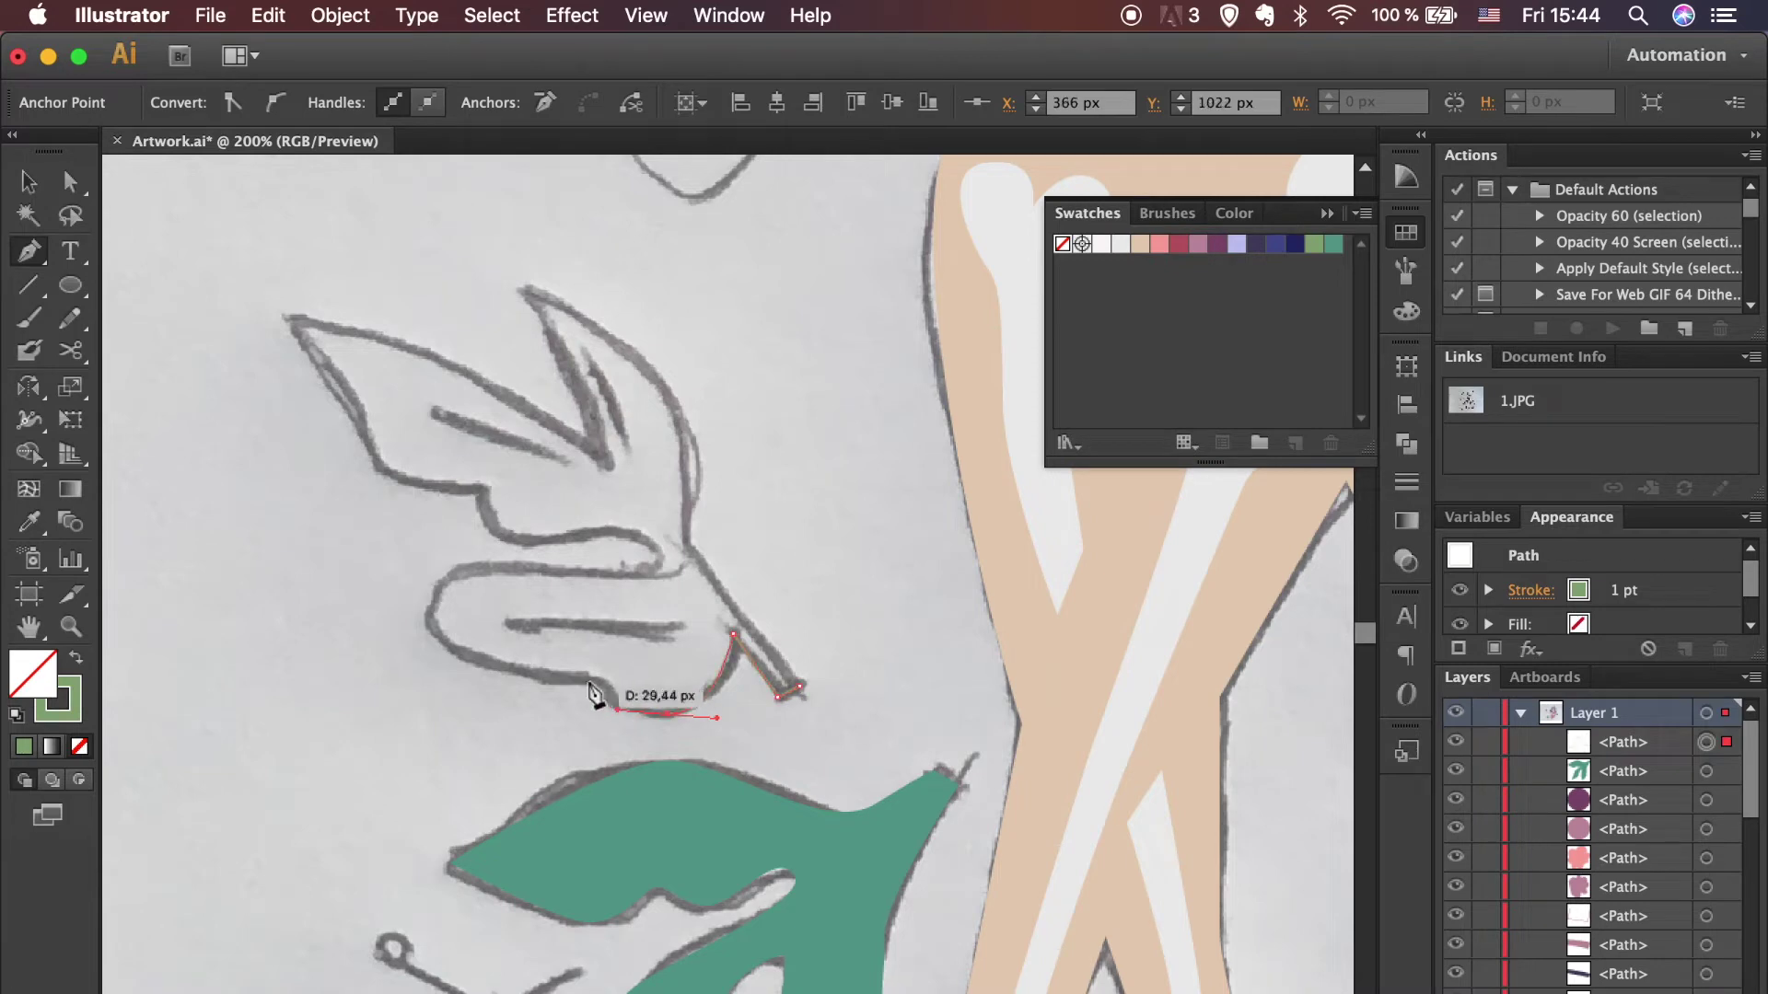
mouse_move(434, 589)
mouse_down()
mouse_move(632, 589)
mouse_move(647, 543)
mouse_move(617, 543)
mouse_up()
drag(499, 523, 485, 489)
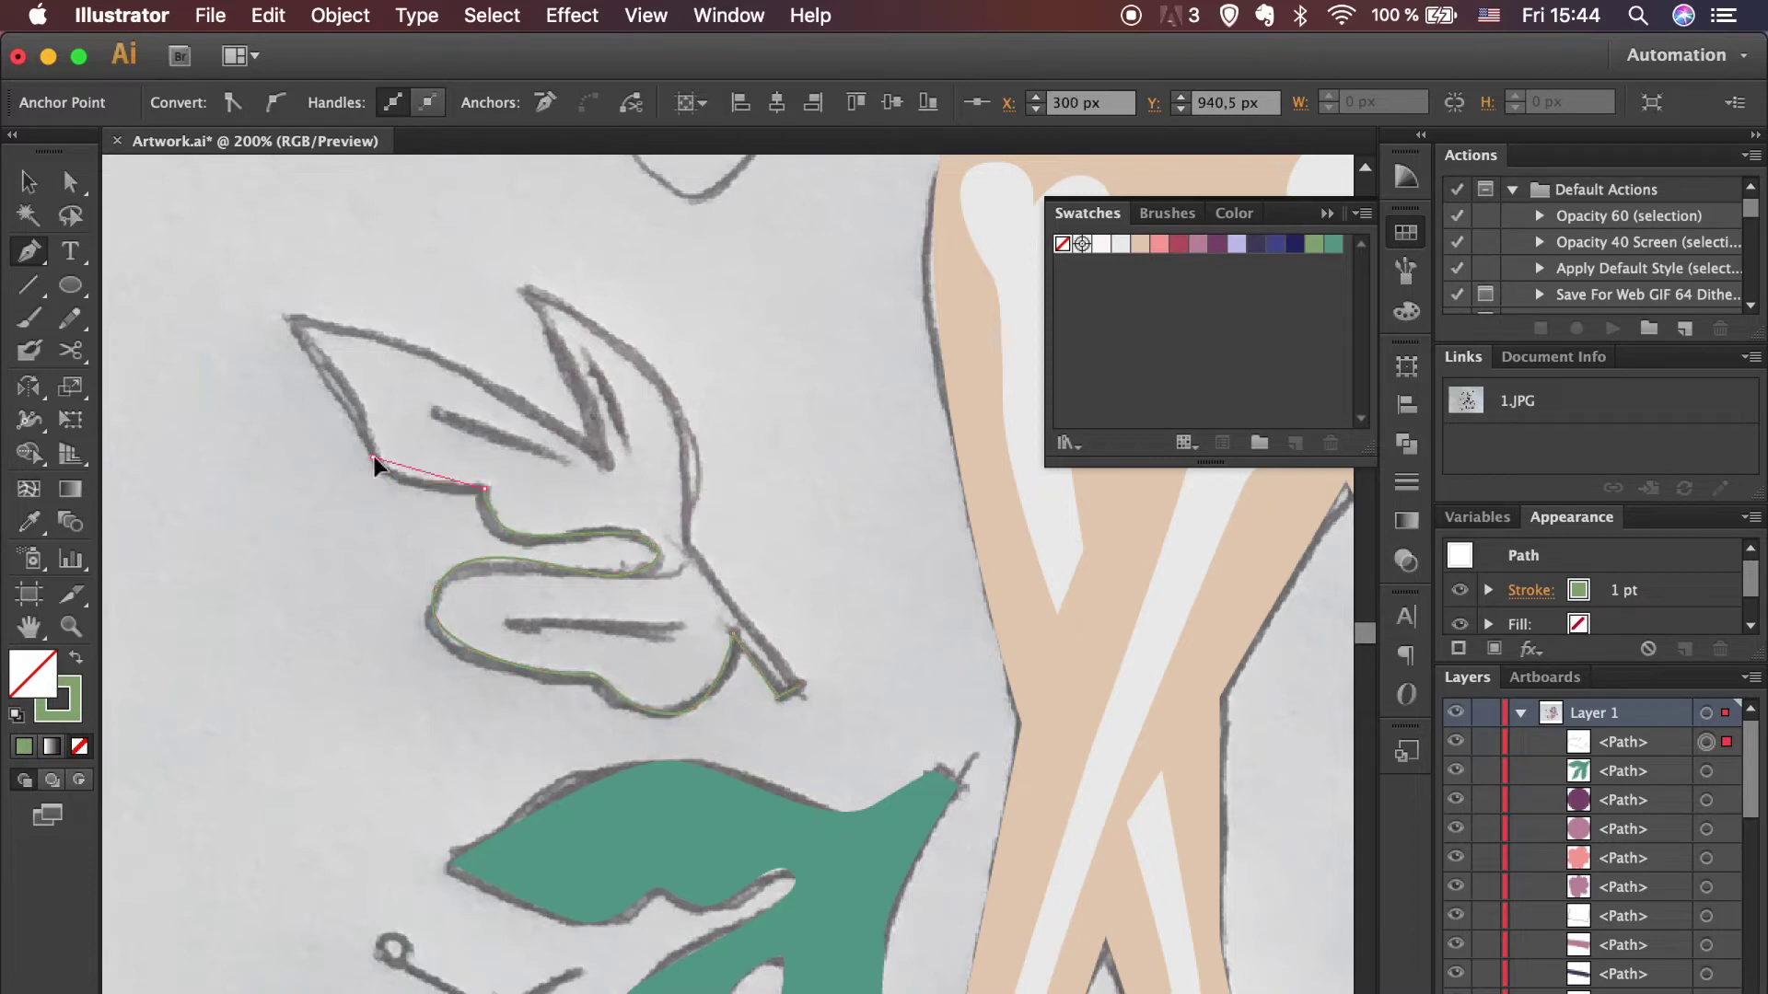
Step: Trace the upper leaf's left side, tips and notch, closing the path at the stem
click(372, 457)
click(348, 376)
click(291, 317)
drag(478, 380, 513, 396)
click(601, 451)
click(563, 362)
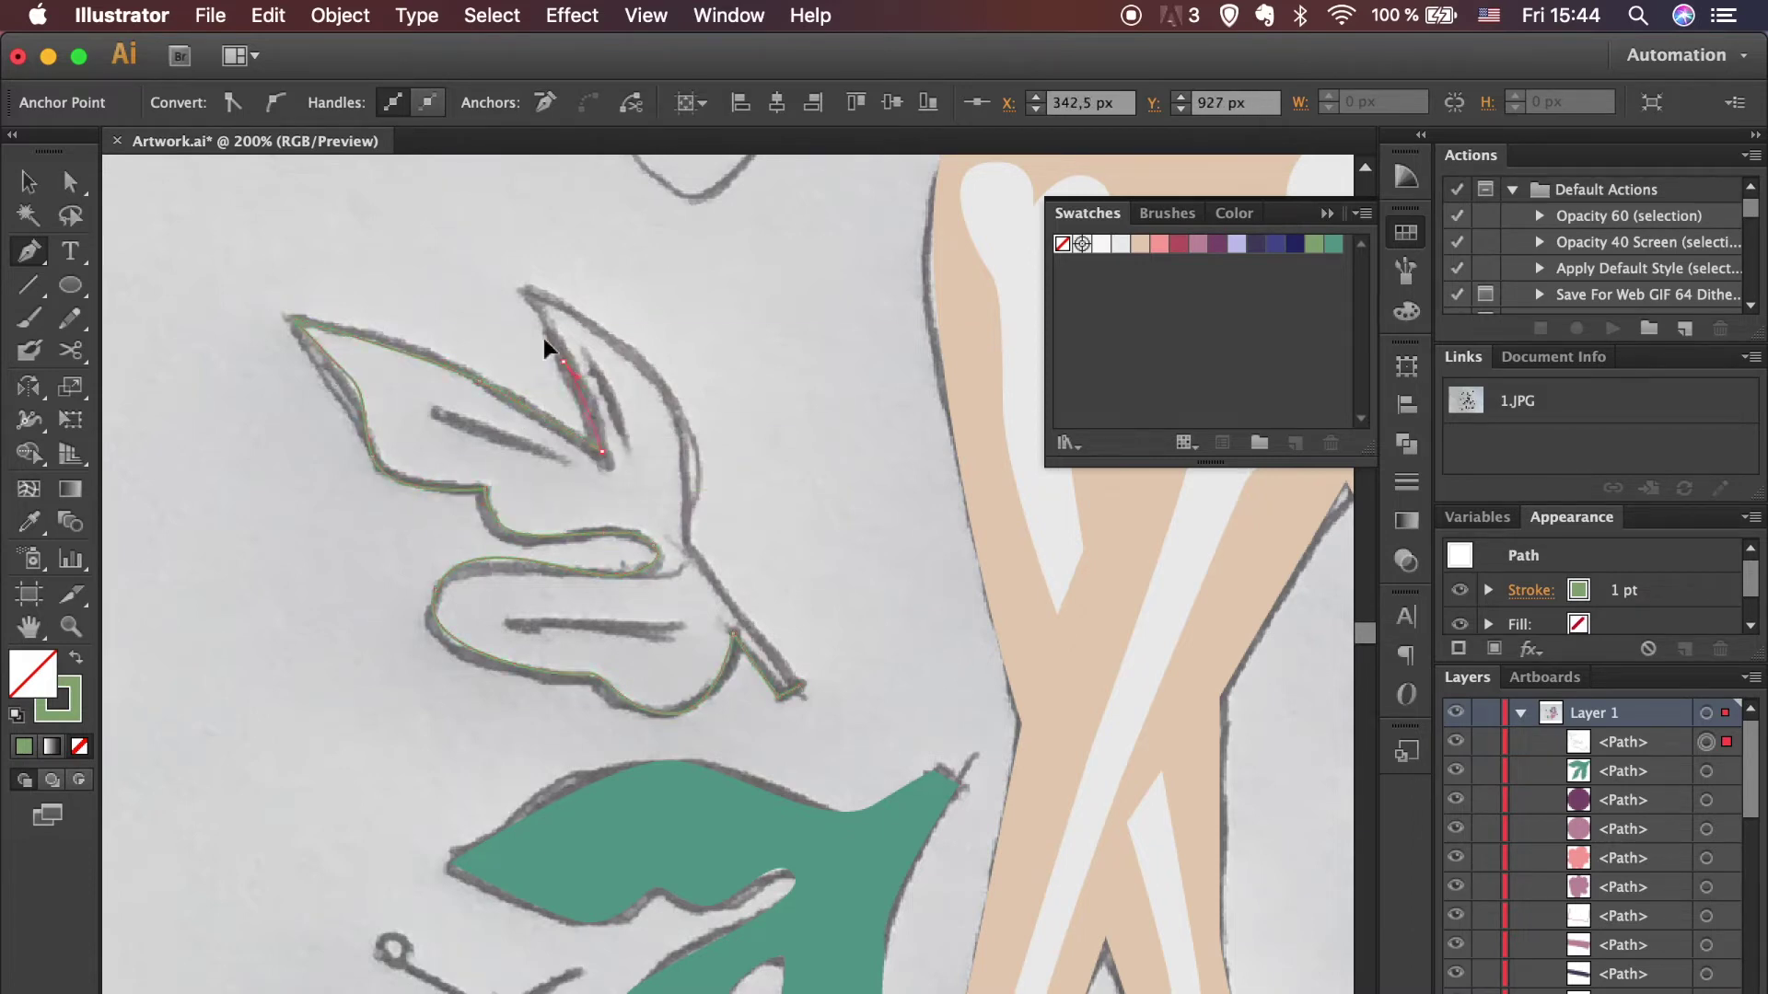
click(521, 287)
click(684, 430)
click(800, 686)
Step: Swap the green outline to a solid fill and deselect the leaf
key(v)
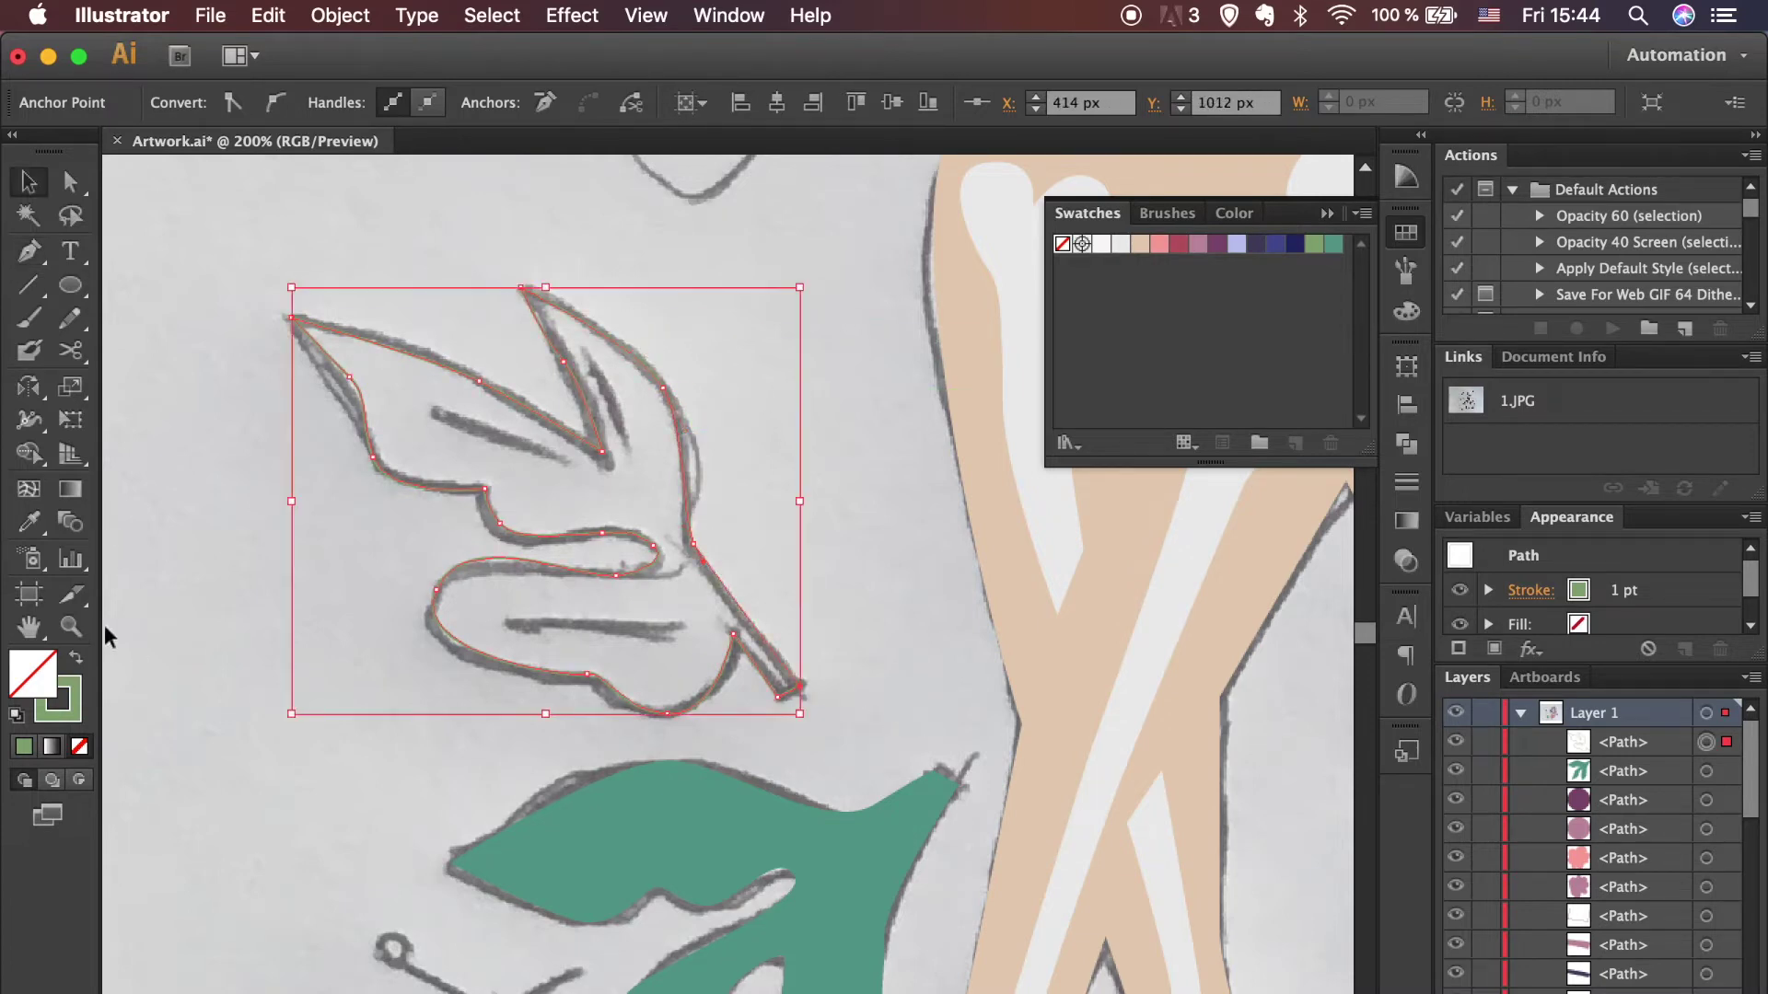
click(76, 658)
click(260, 665)
scroll(727, 611, up, 1)
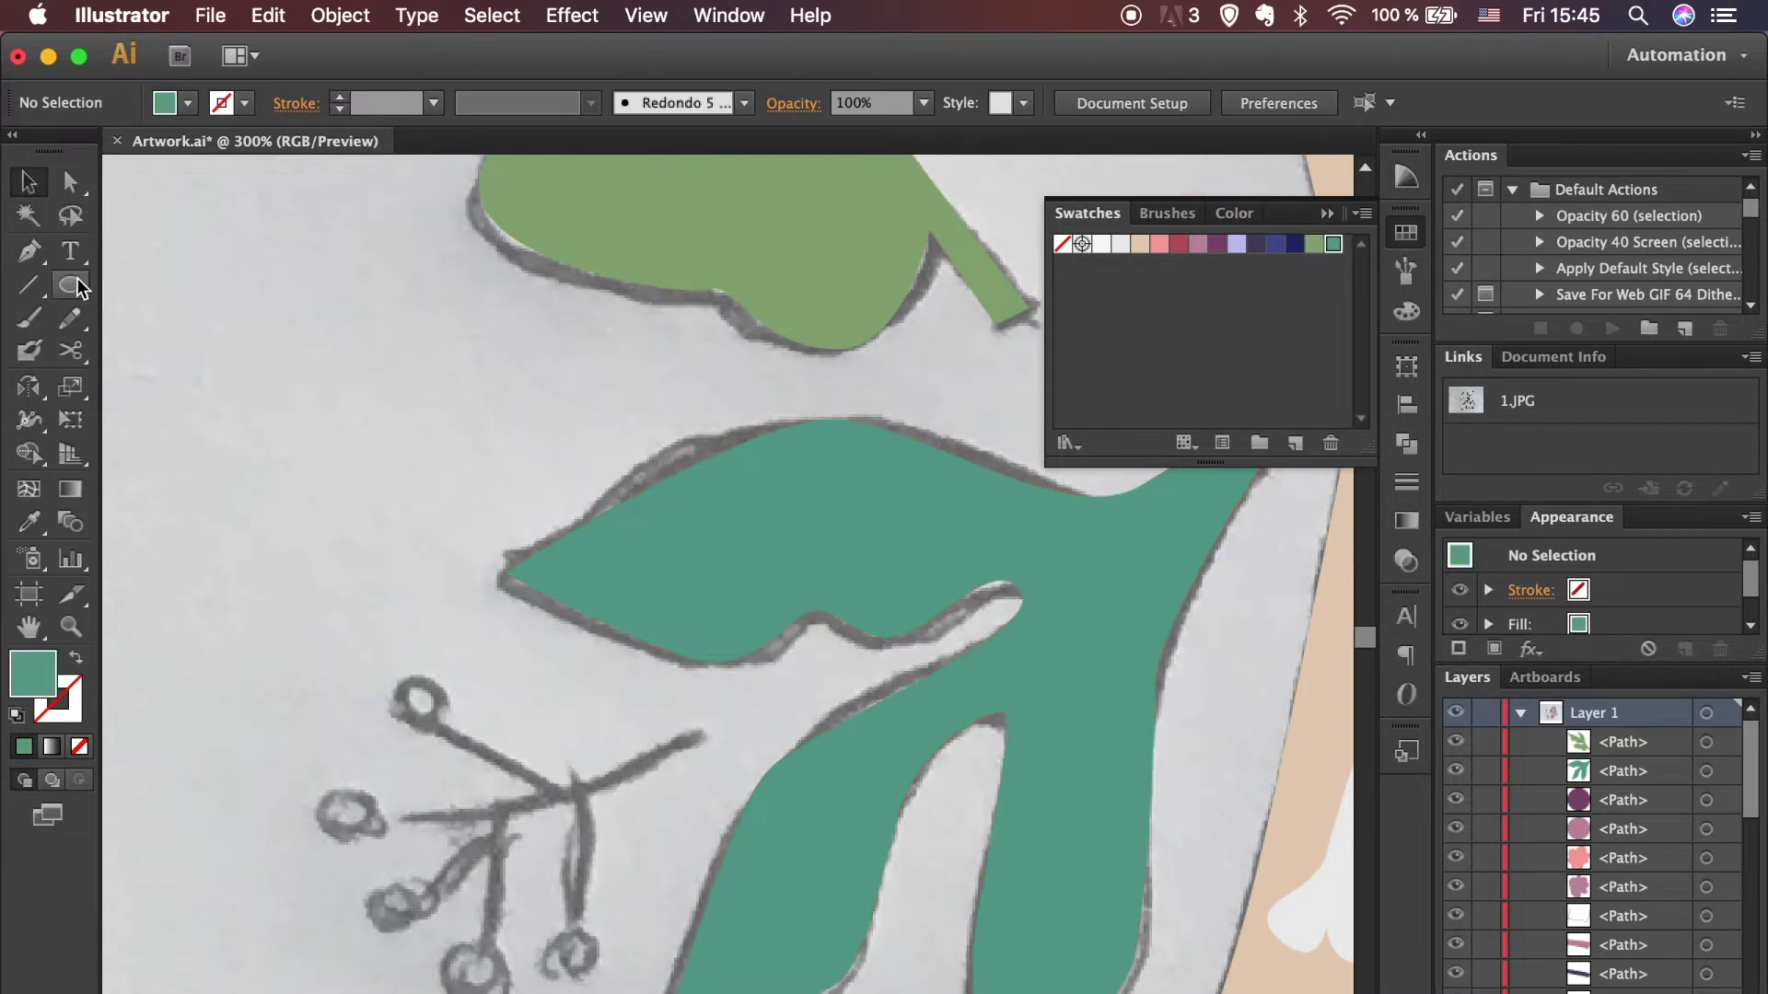
Step: Draw four teal circles over the sprig's berries
drag(399, 685, 441, 726)
drag(379, 827, 434, 938)
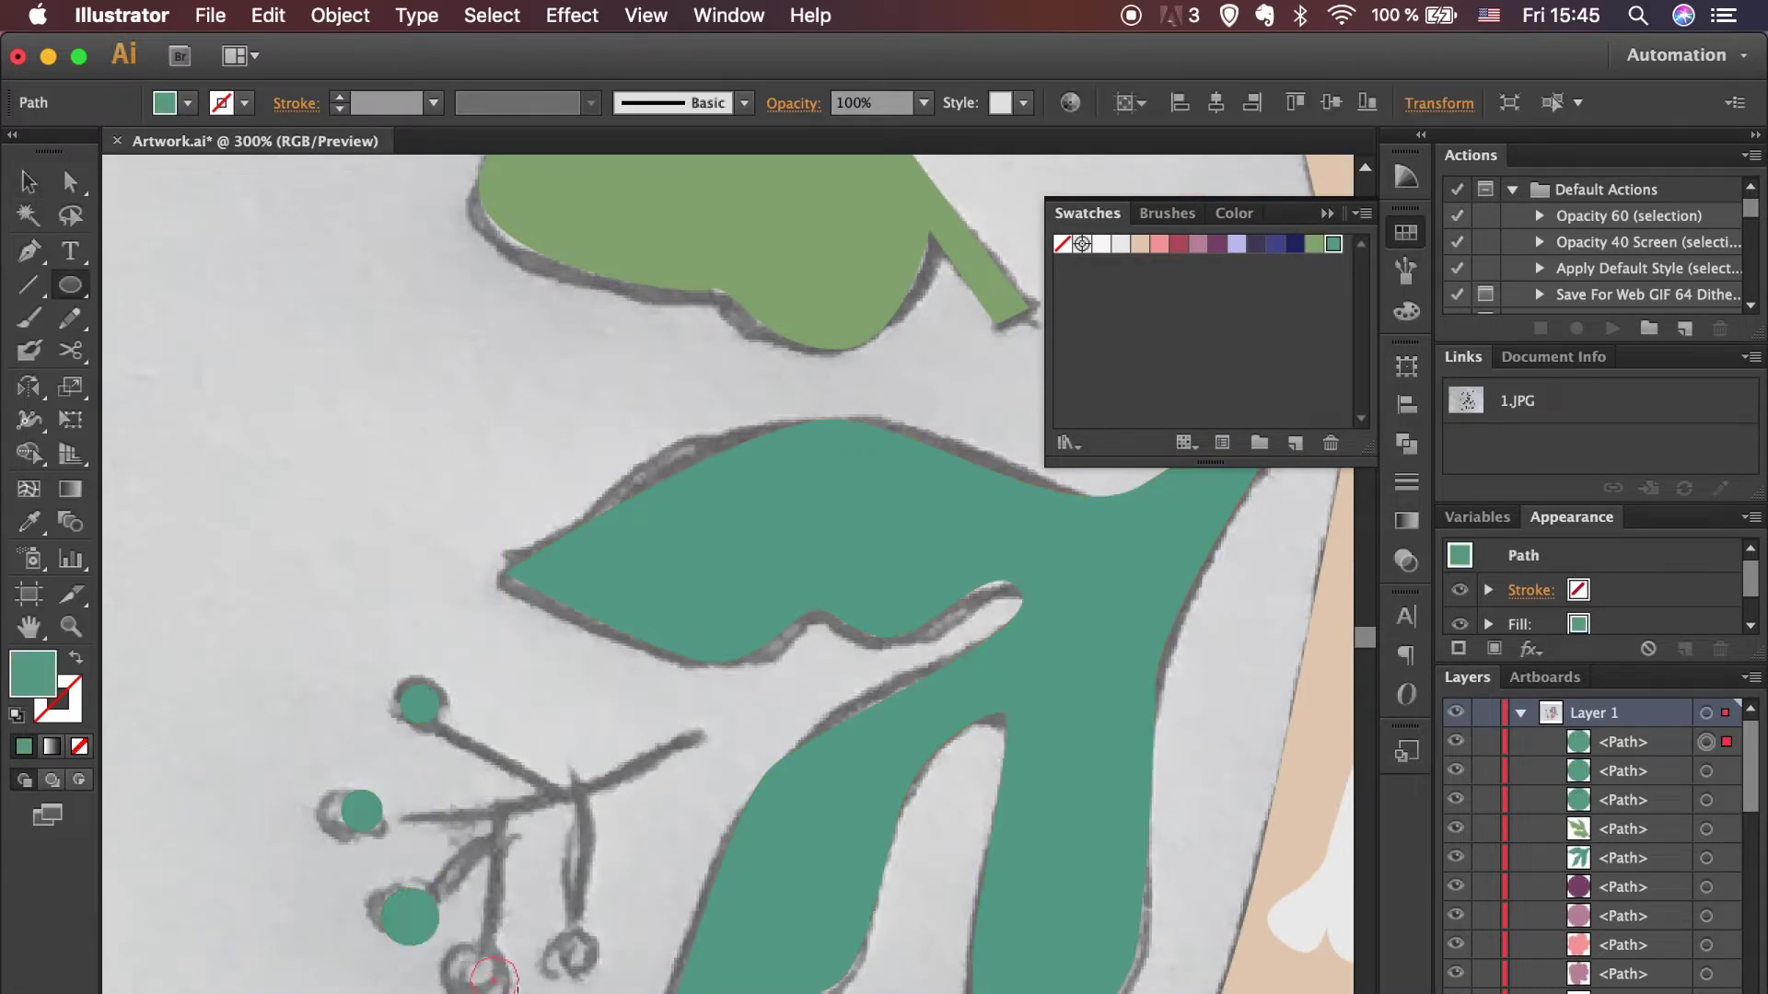
drag(518, 992, 517, 992)
drag(558, 937, 603, 980)
key(p)
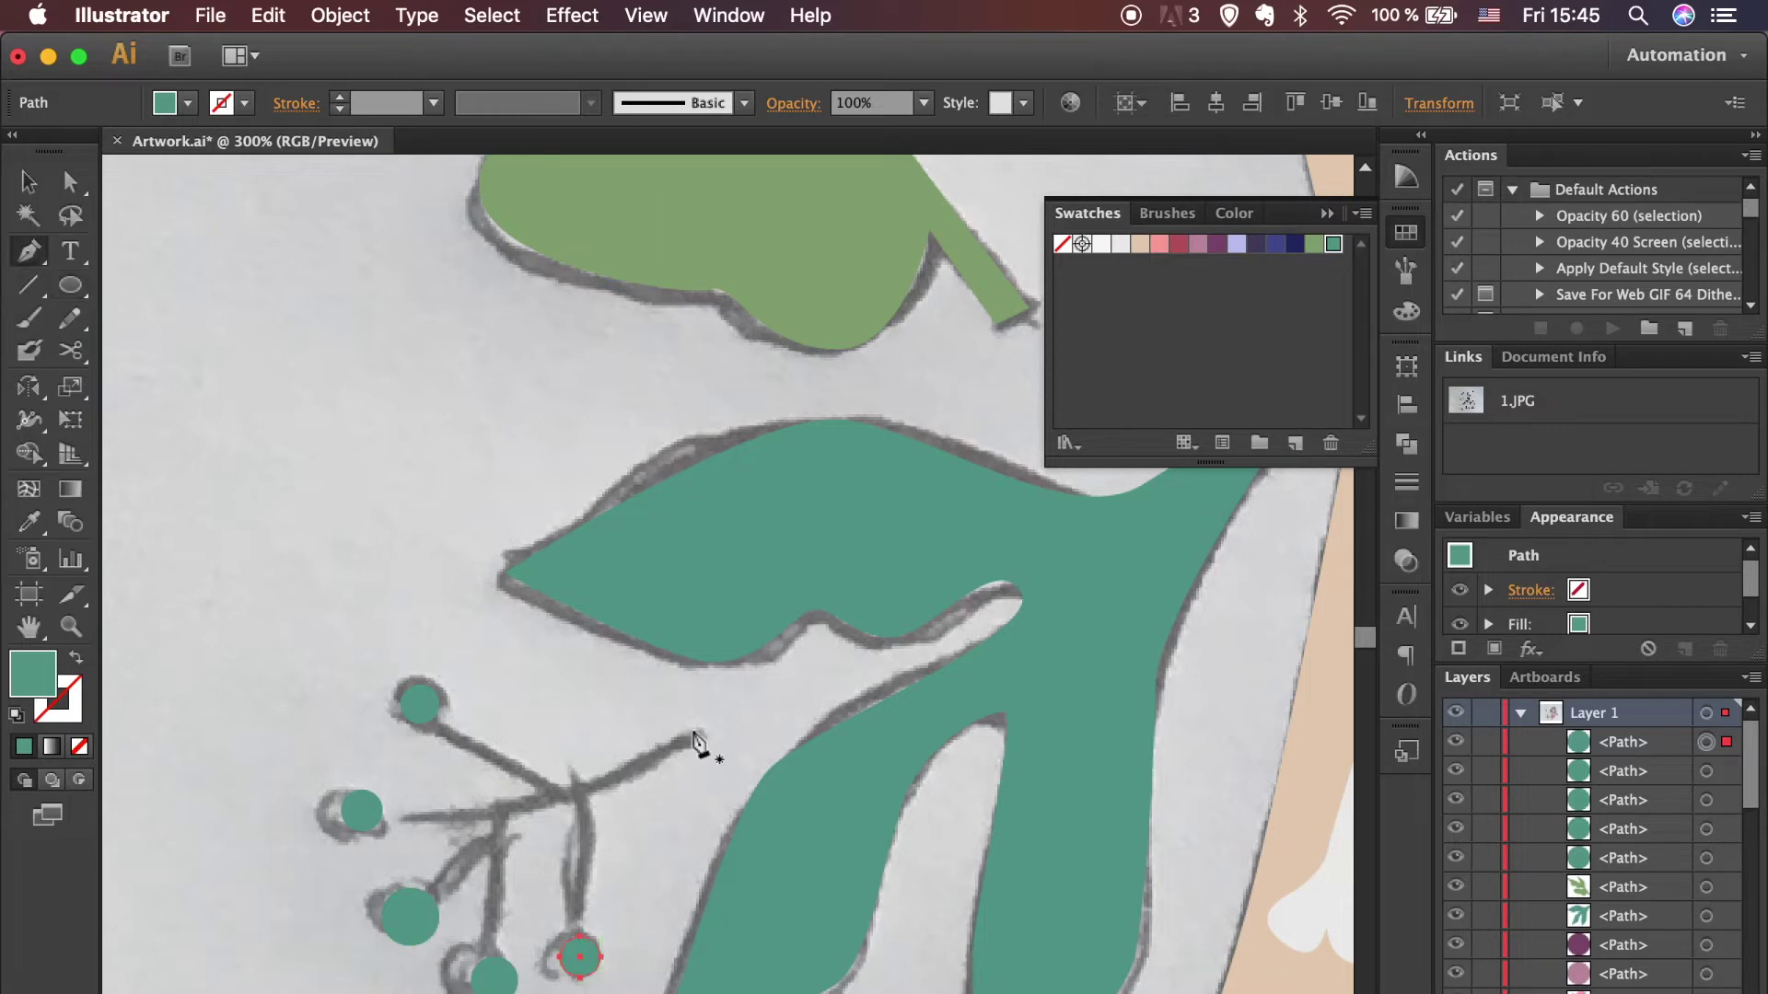
Step: Draw the curved main berry stem as a 3 pt teal stroke
click(698, 734)
drag(363, 810, 257, 765)
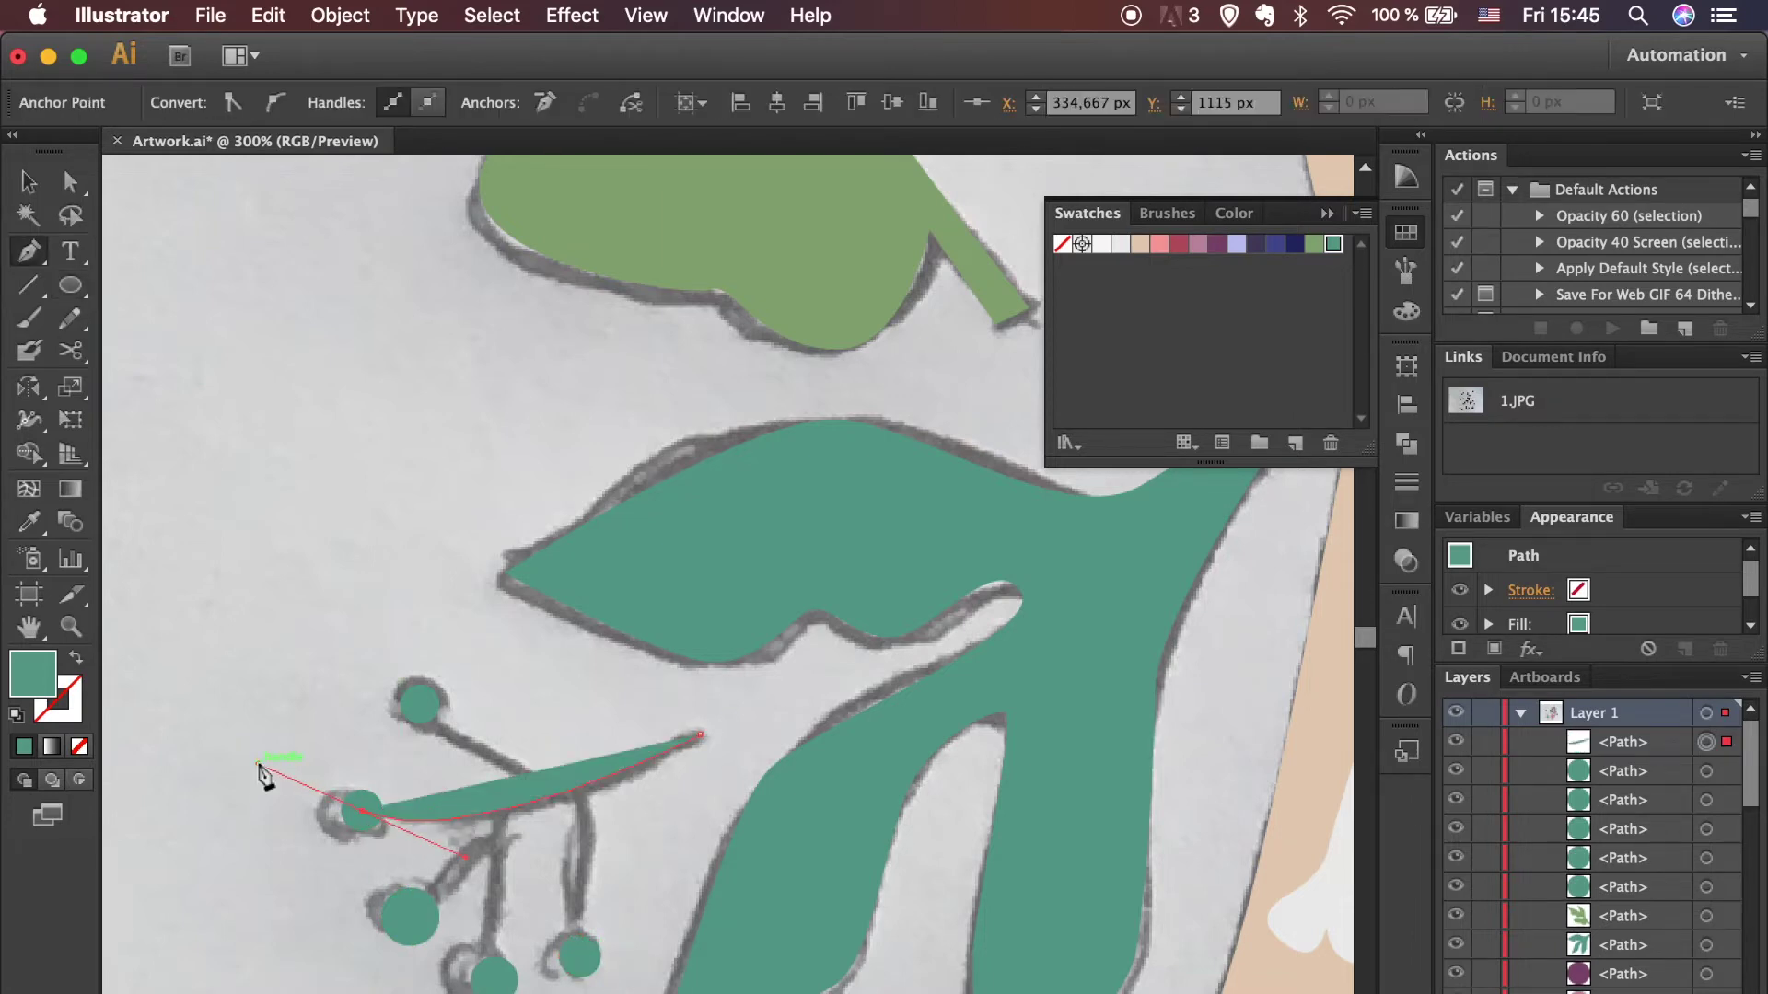
key(shift+x)
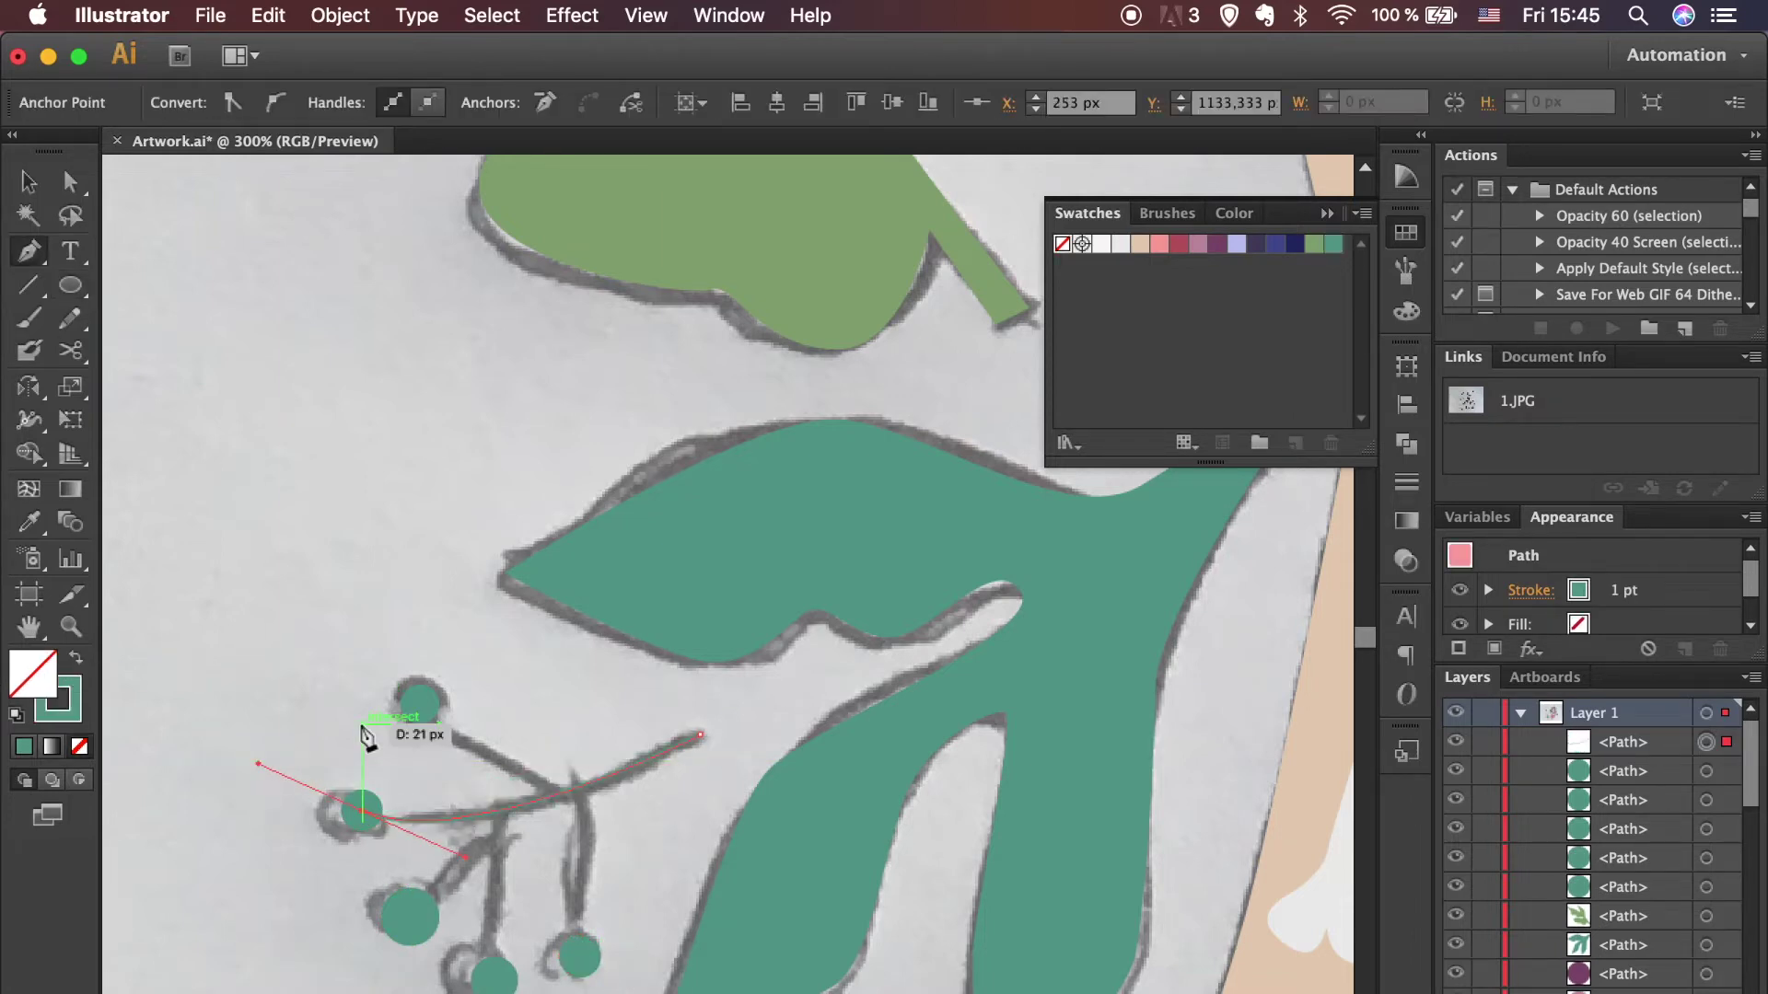
key(v)
click(295, 102)
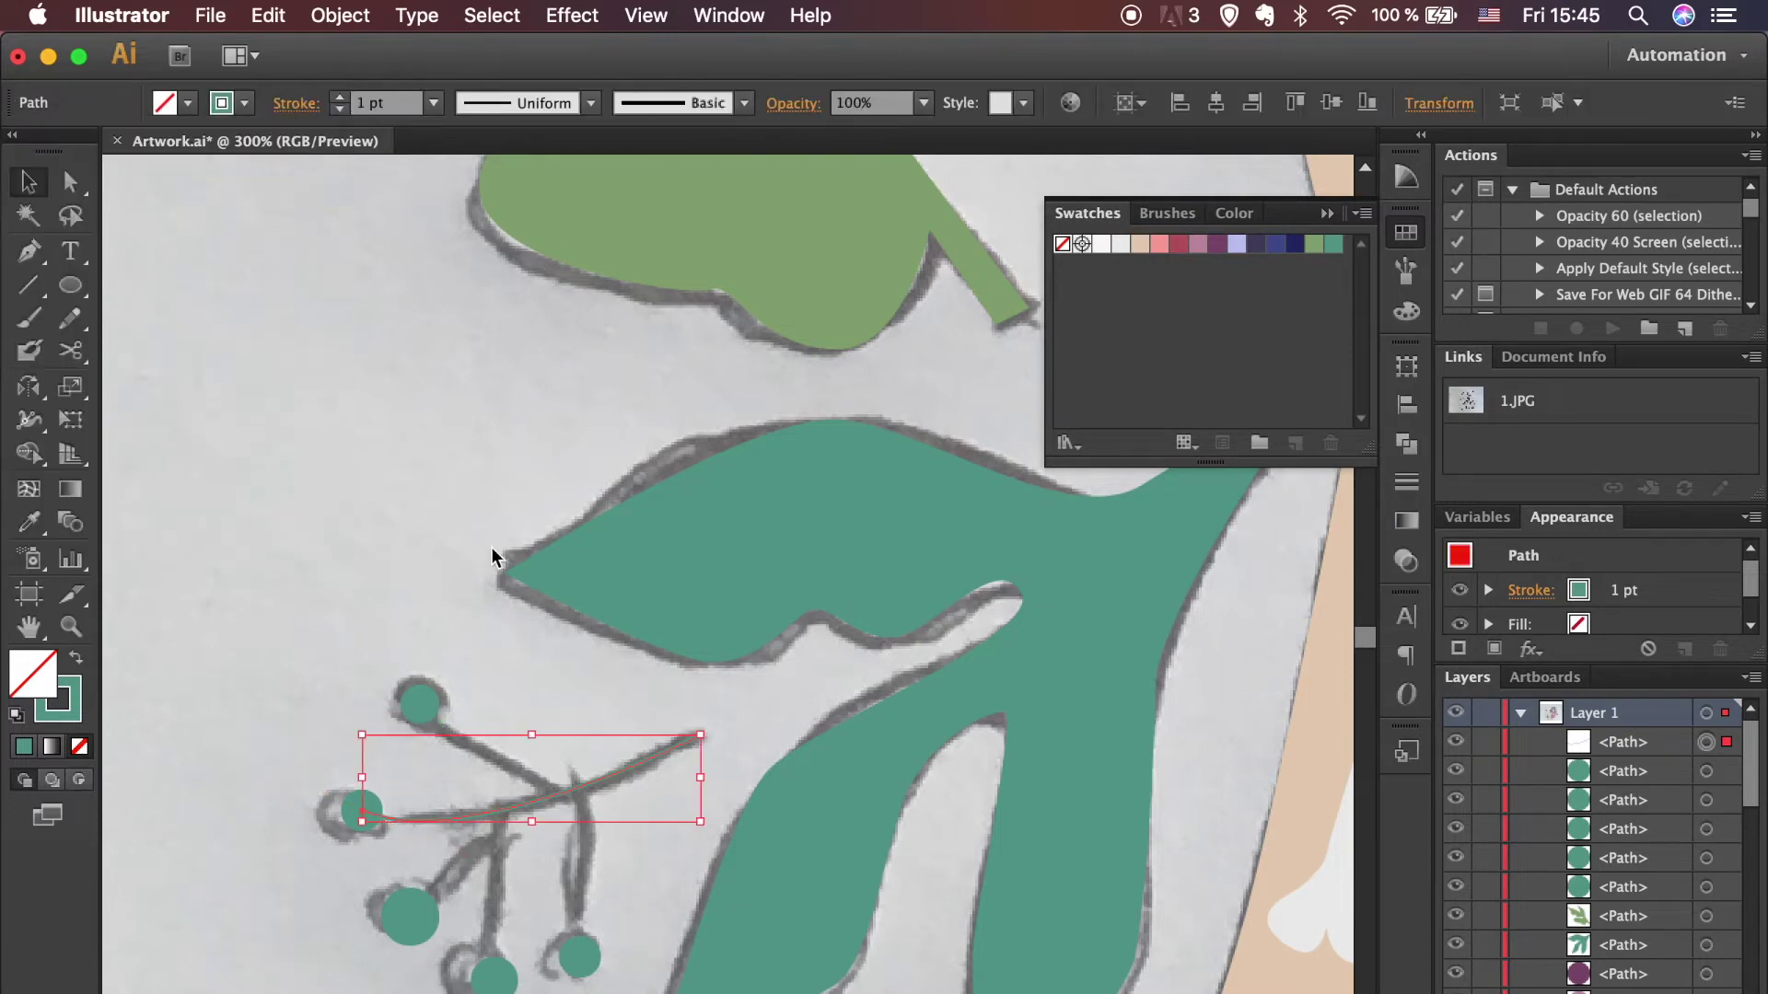
click(342, 96)
click(343, 97)
click(373, 362)
key(super+equal)
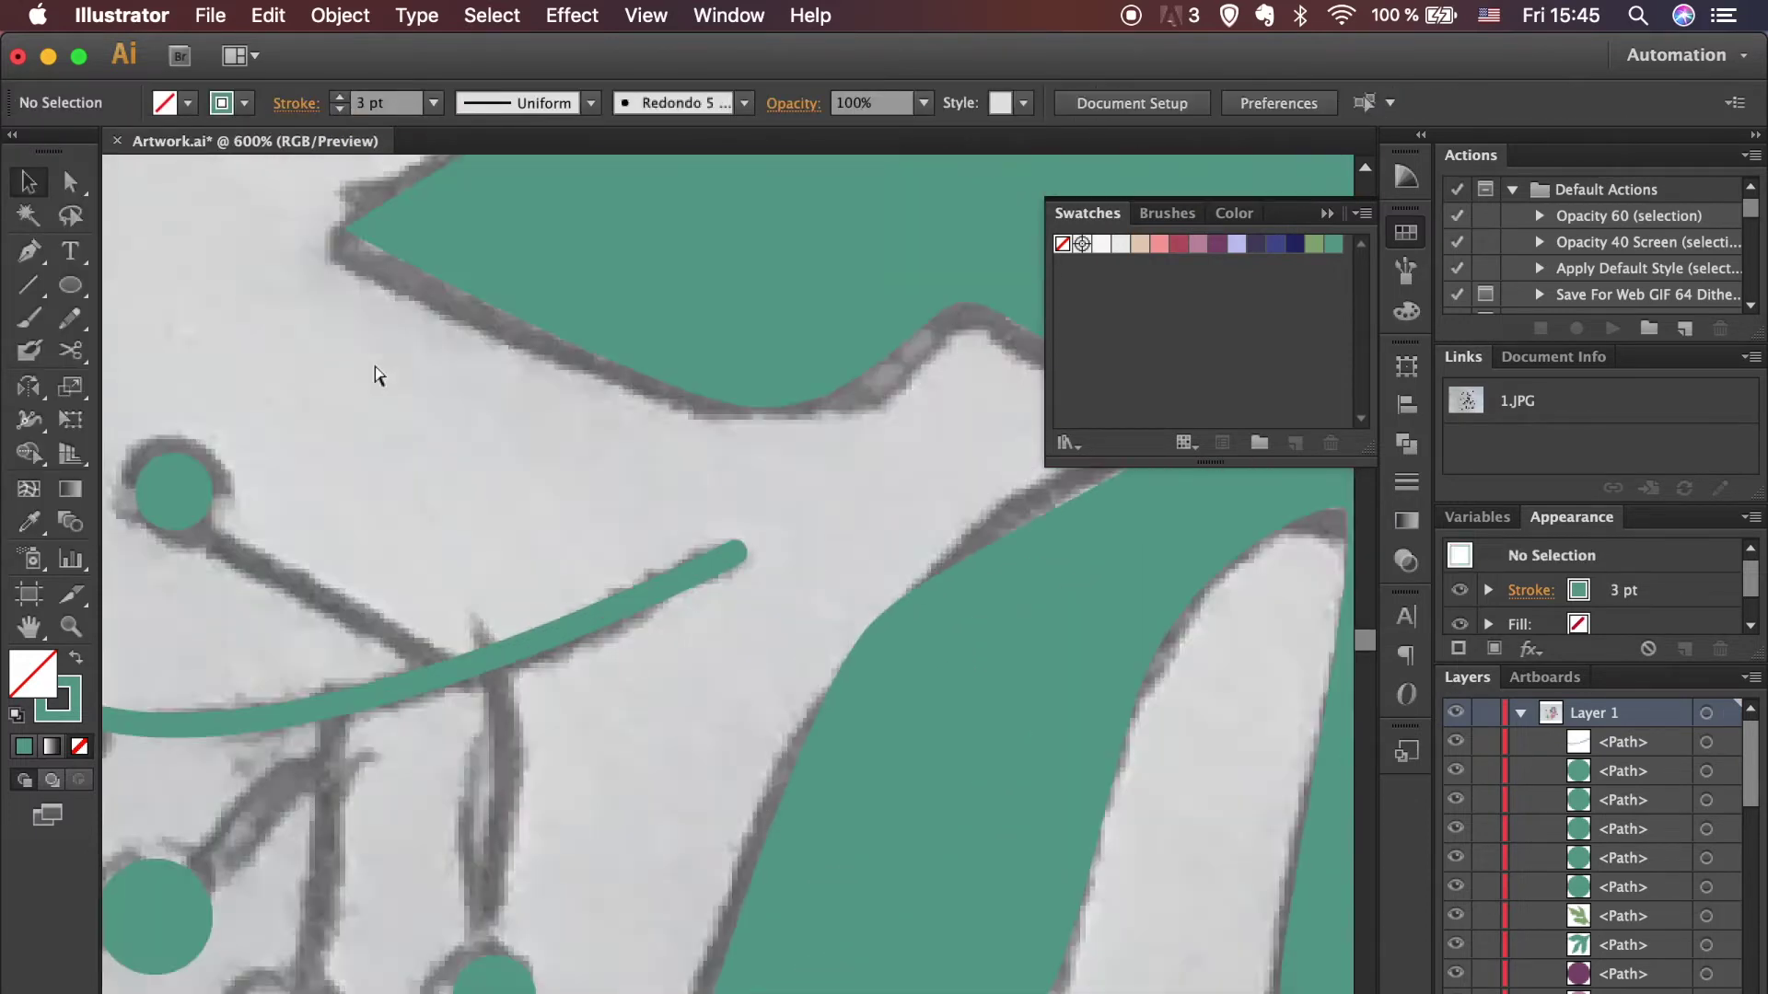
scroll(373, 362, left, 5)
Step: Draw a twig from the upper berry down to the main stem
key(p)
click(464, 509)
drag(735, 687, 794, 701)
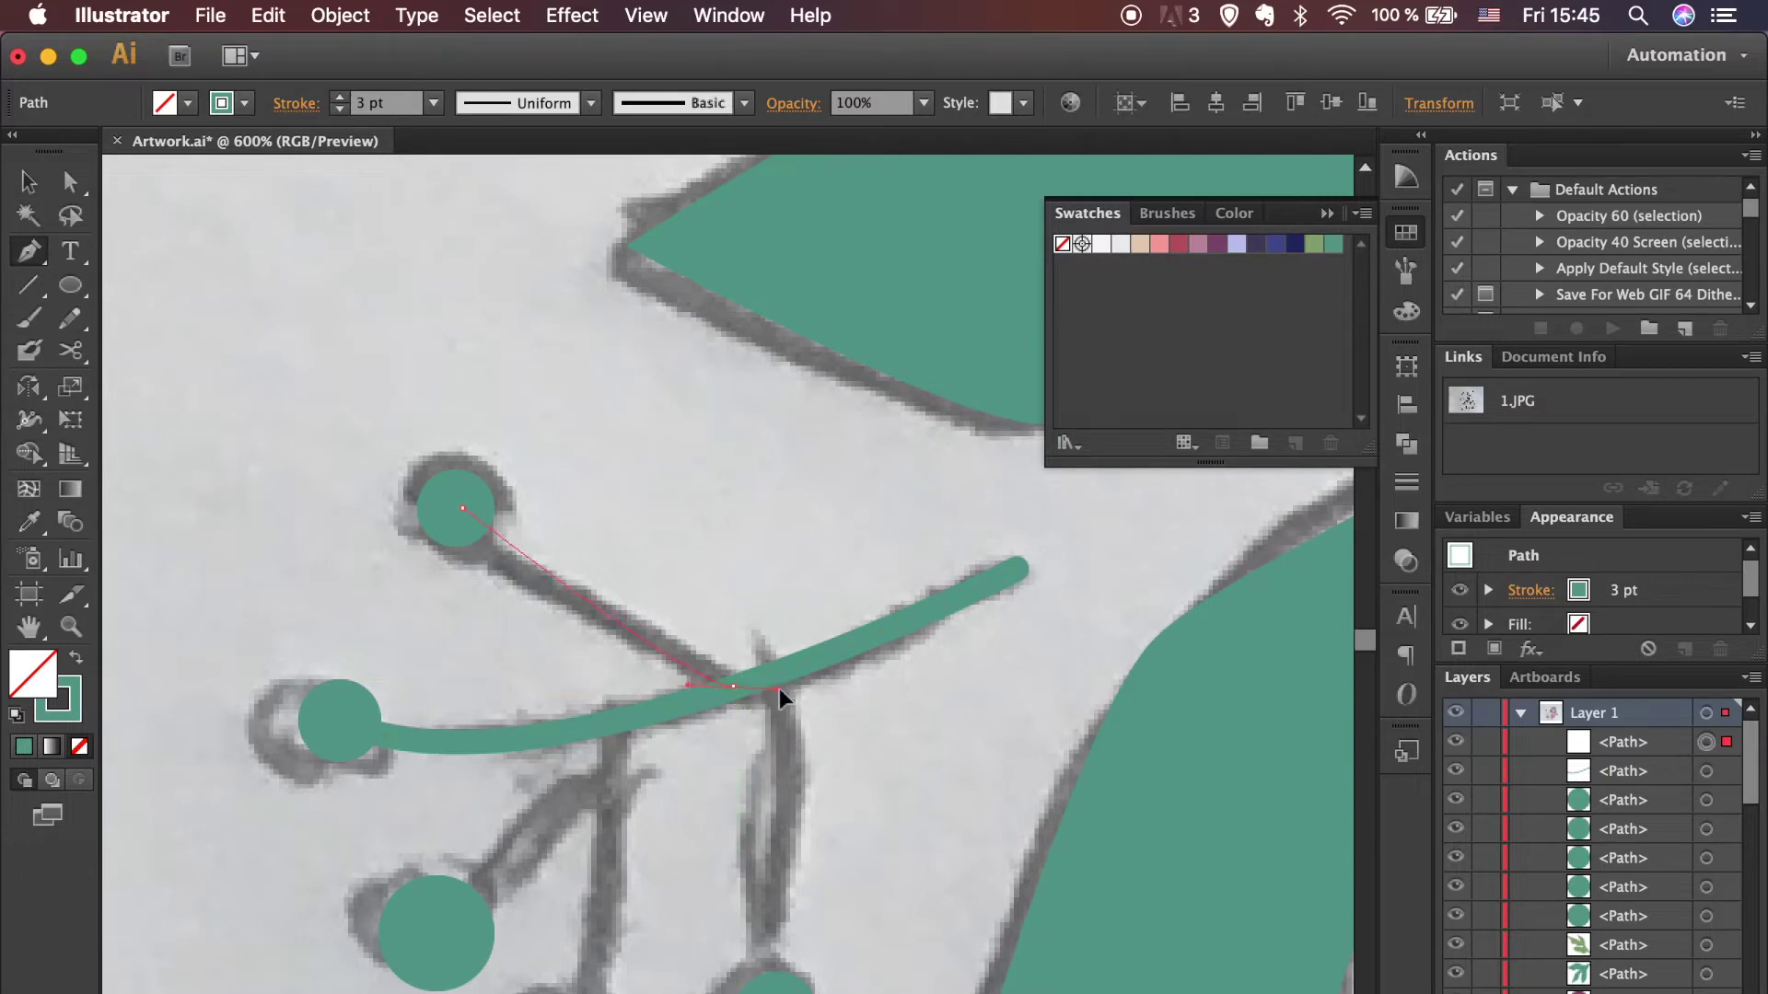
key(Escape)
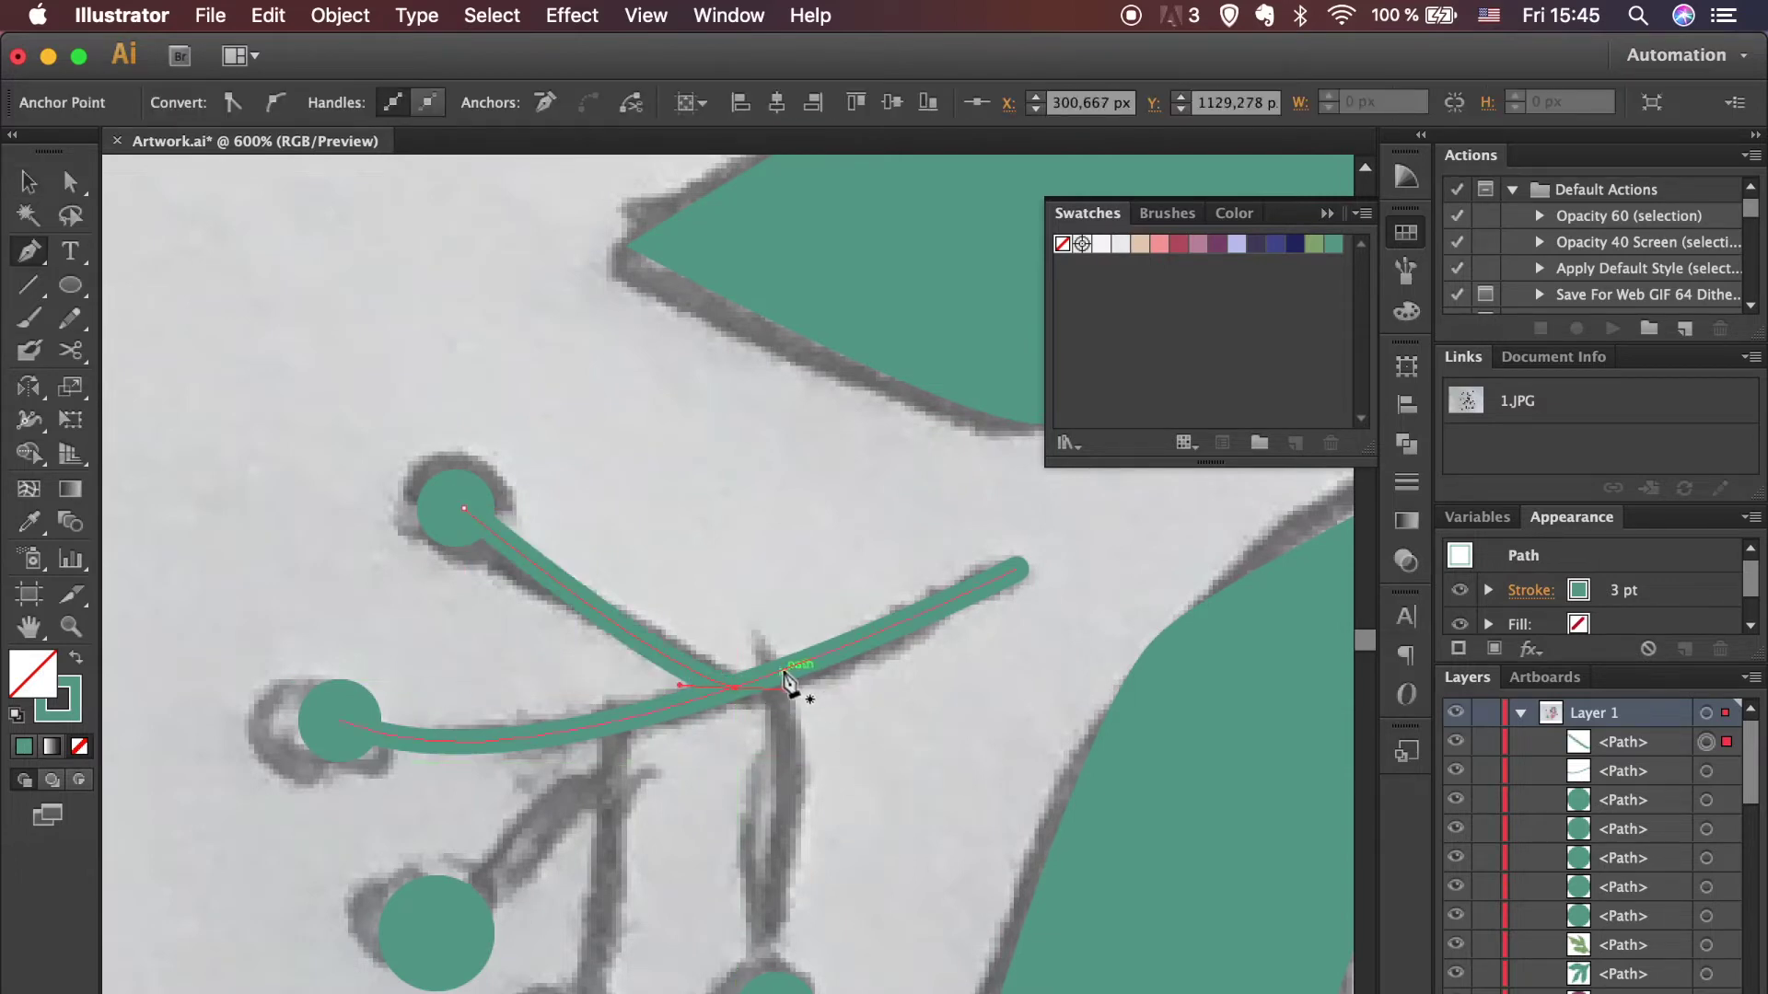
Step: Draw a vertical twig from the main stem down to the lower berries, then zoom out
drag(776, 673, 778, 985)
drag(782, 829, 893, 840)
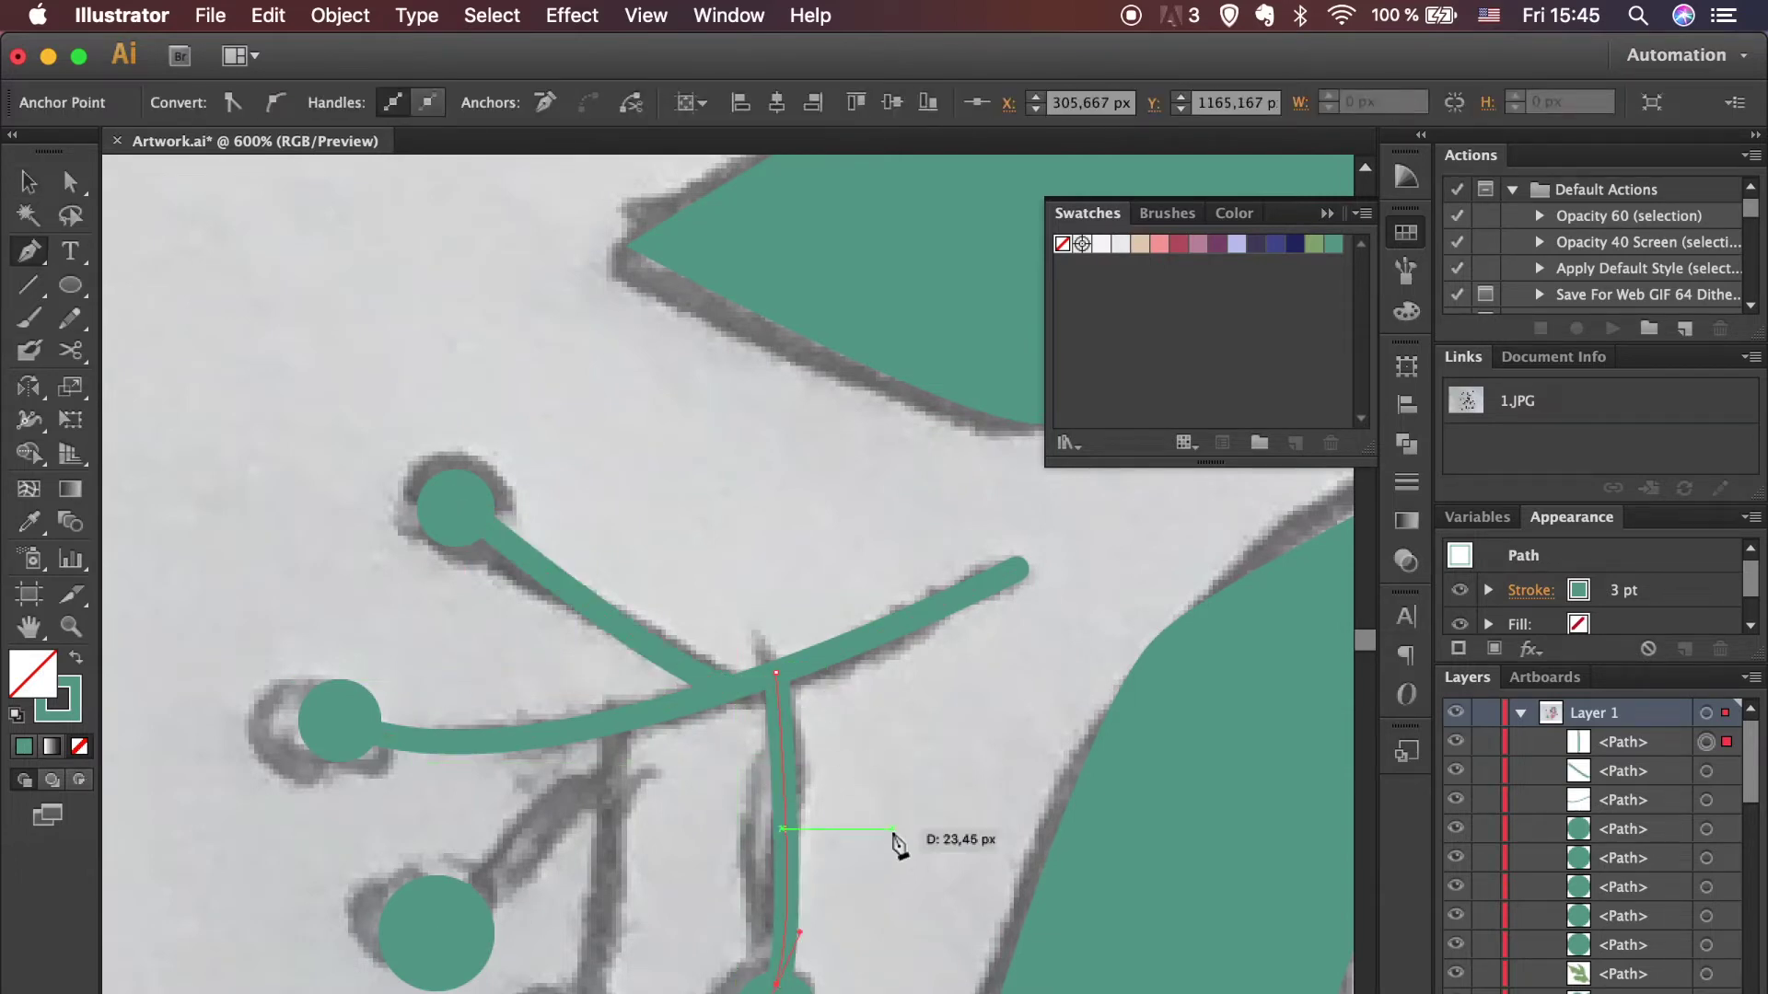
click(617, 721)
click(610, 985)
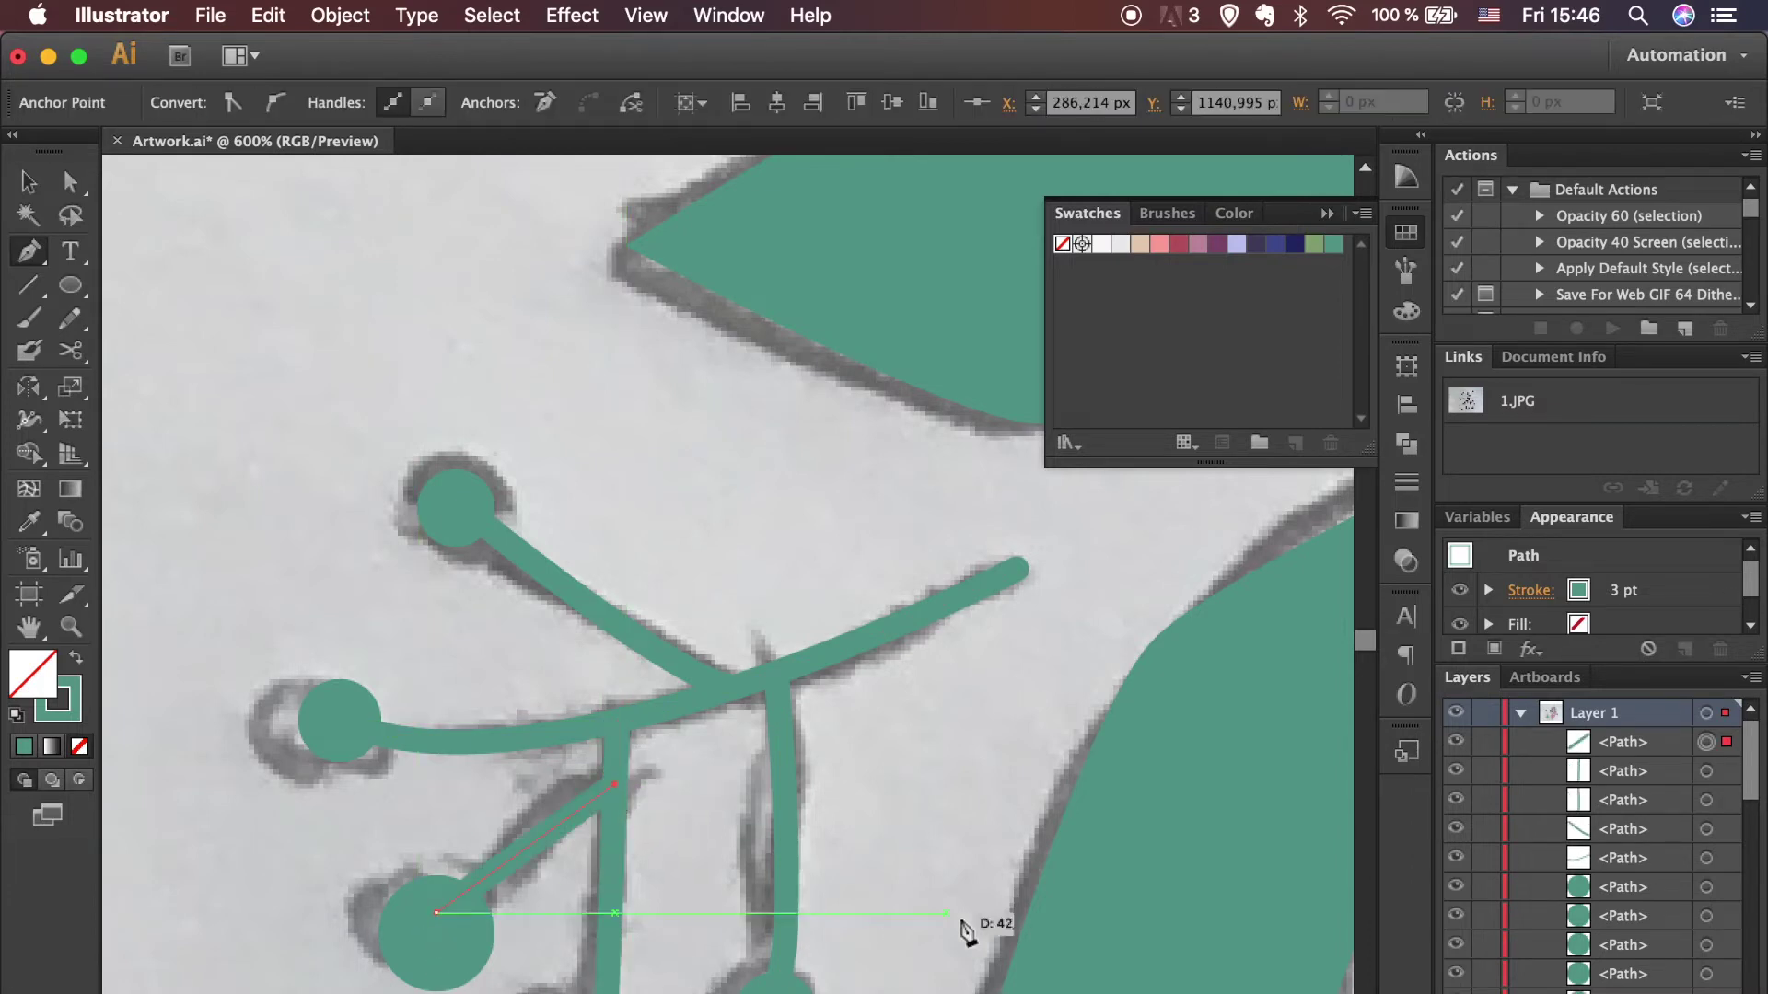
key(v)
key(super+shift+a)
key(super+minus)
key(super+minus)
scroll(961, 928, right, 5)
scroll(960, 928, down, 5)
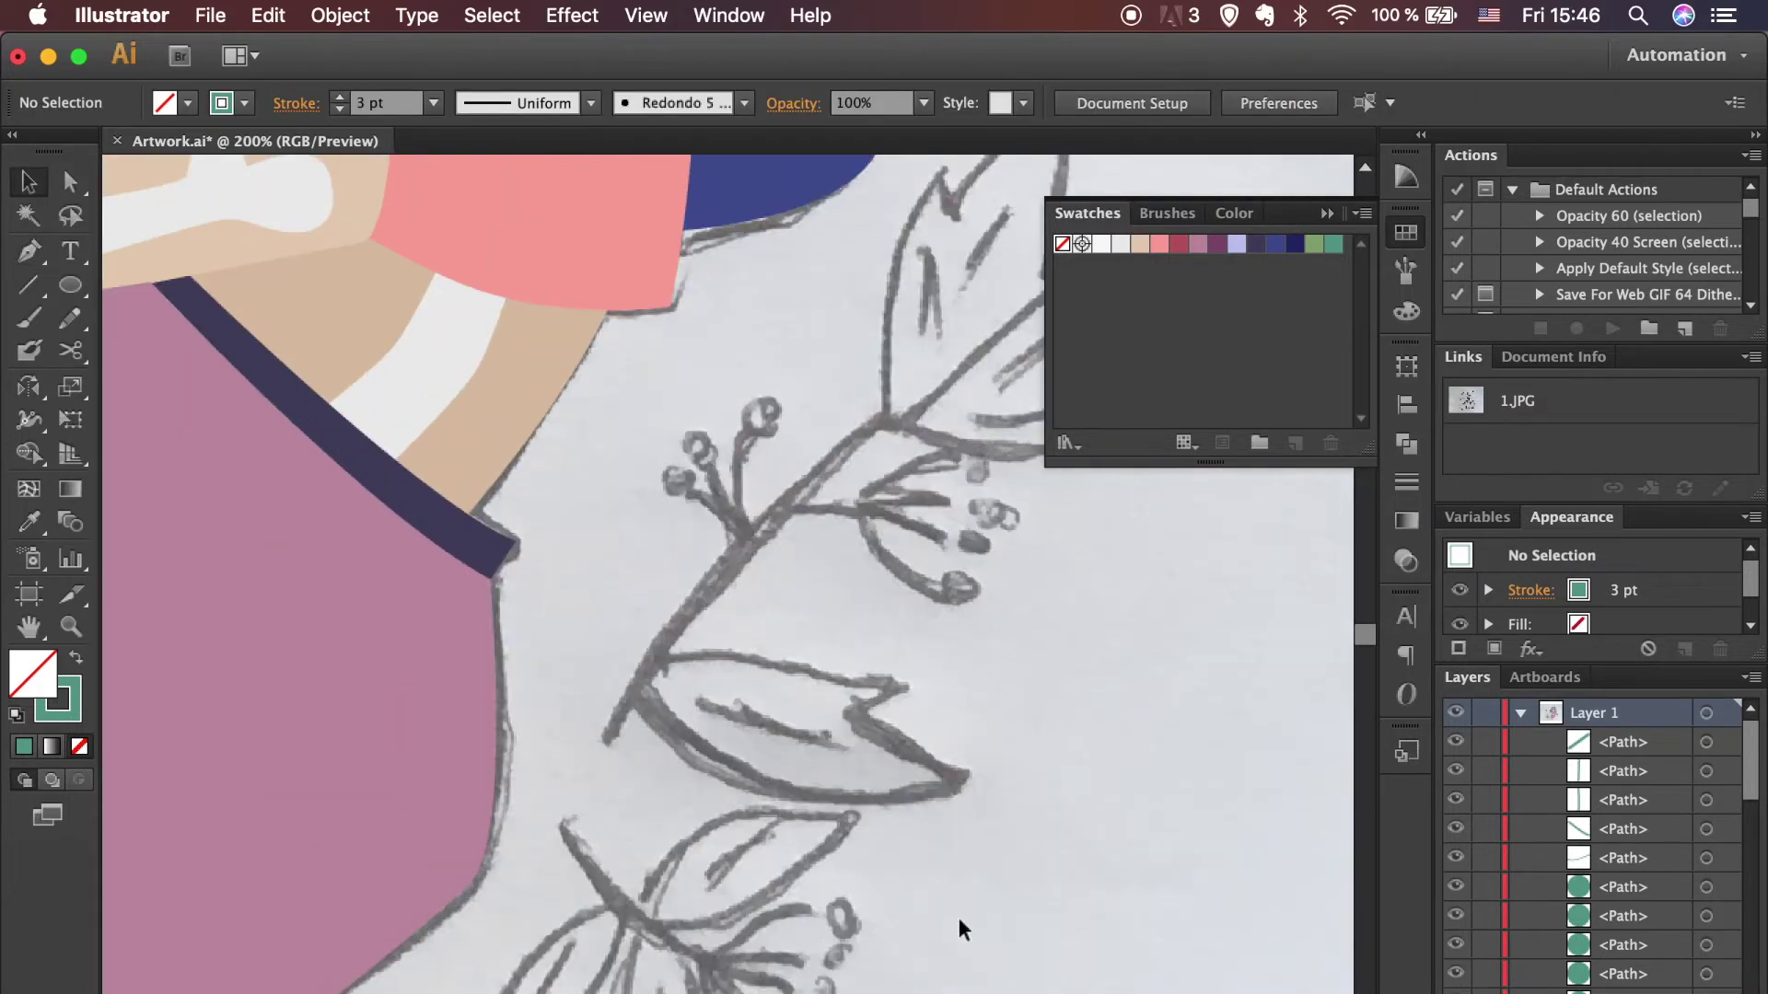
Step: Draw five teal-filled circles over the lower sprig's buds
scroll(961, 928, down, 3)
scroll(961, 928, down, 3)
key(super+equal)
key(l)
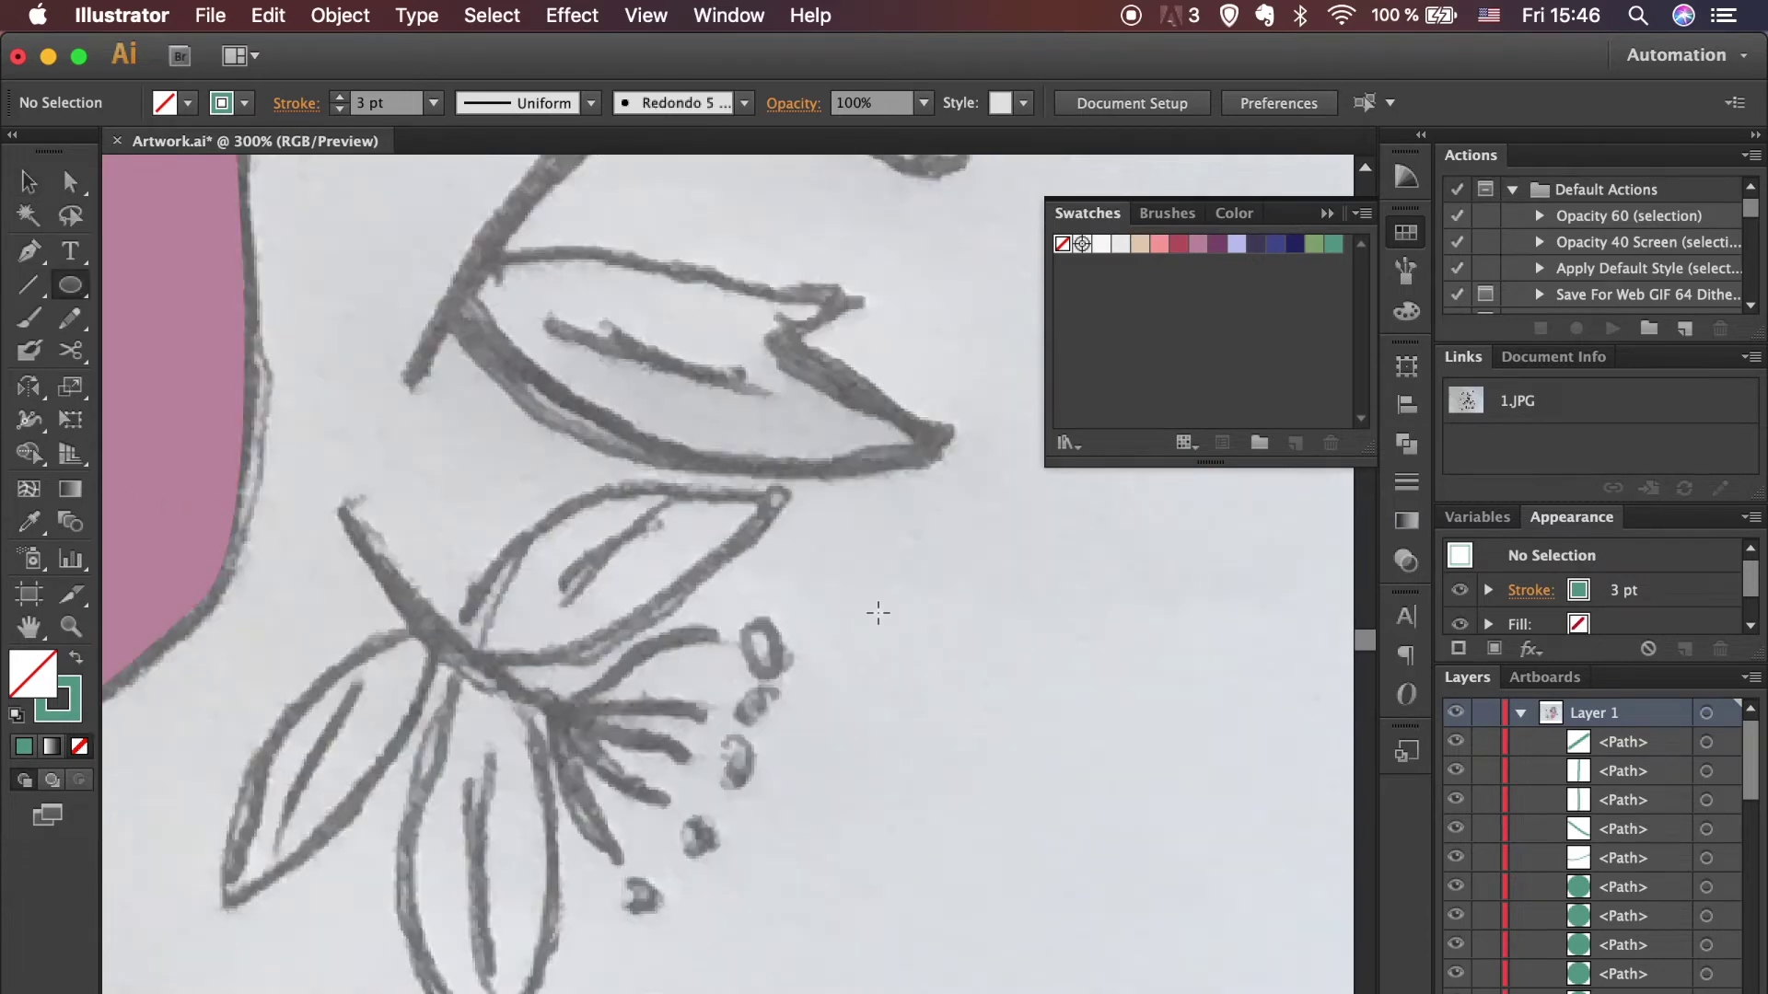
key(shift+x)
mouse_move(753, 631)
mouse_down()
mouse_move(787, 664)
mouse_move(776, 737)
mouse_move(726, 785)
mouse_move(715, 851)
mouse_up()
scroll(237, 390, down, 5)
drag(247, 420, 274, 446)
drag(297, 376, 324, 403)
drag(391, 354, 406, 371)
mouse_move(701, 418)
mouse_down()
mouse_move(755, 510)
mouse_move(693, 623)
mouse_up()
scroll(822, 761, down, 5)
Step: Trace the first leaf and the upper leaf as teal shapes over the sketch
key(p)
click(668, 491)
drag(503, 624, 471, 697)
drag(668, 491, 709, 497)
click(707, 507)
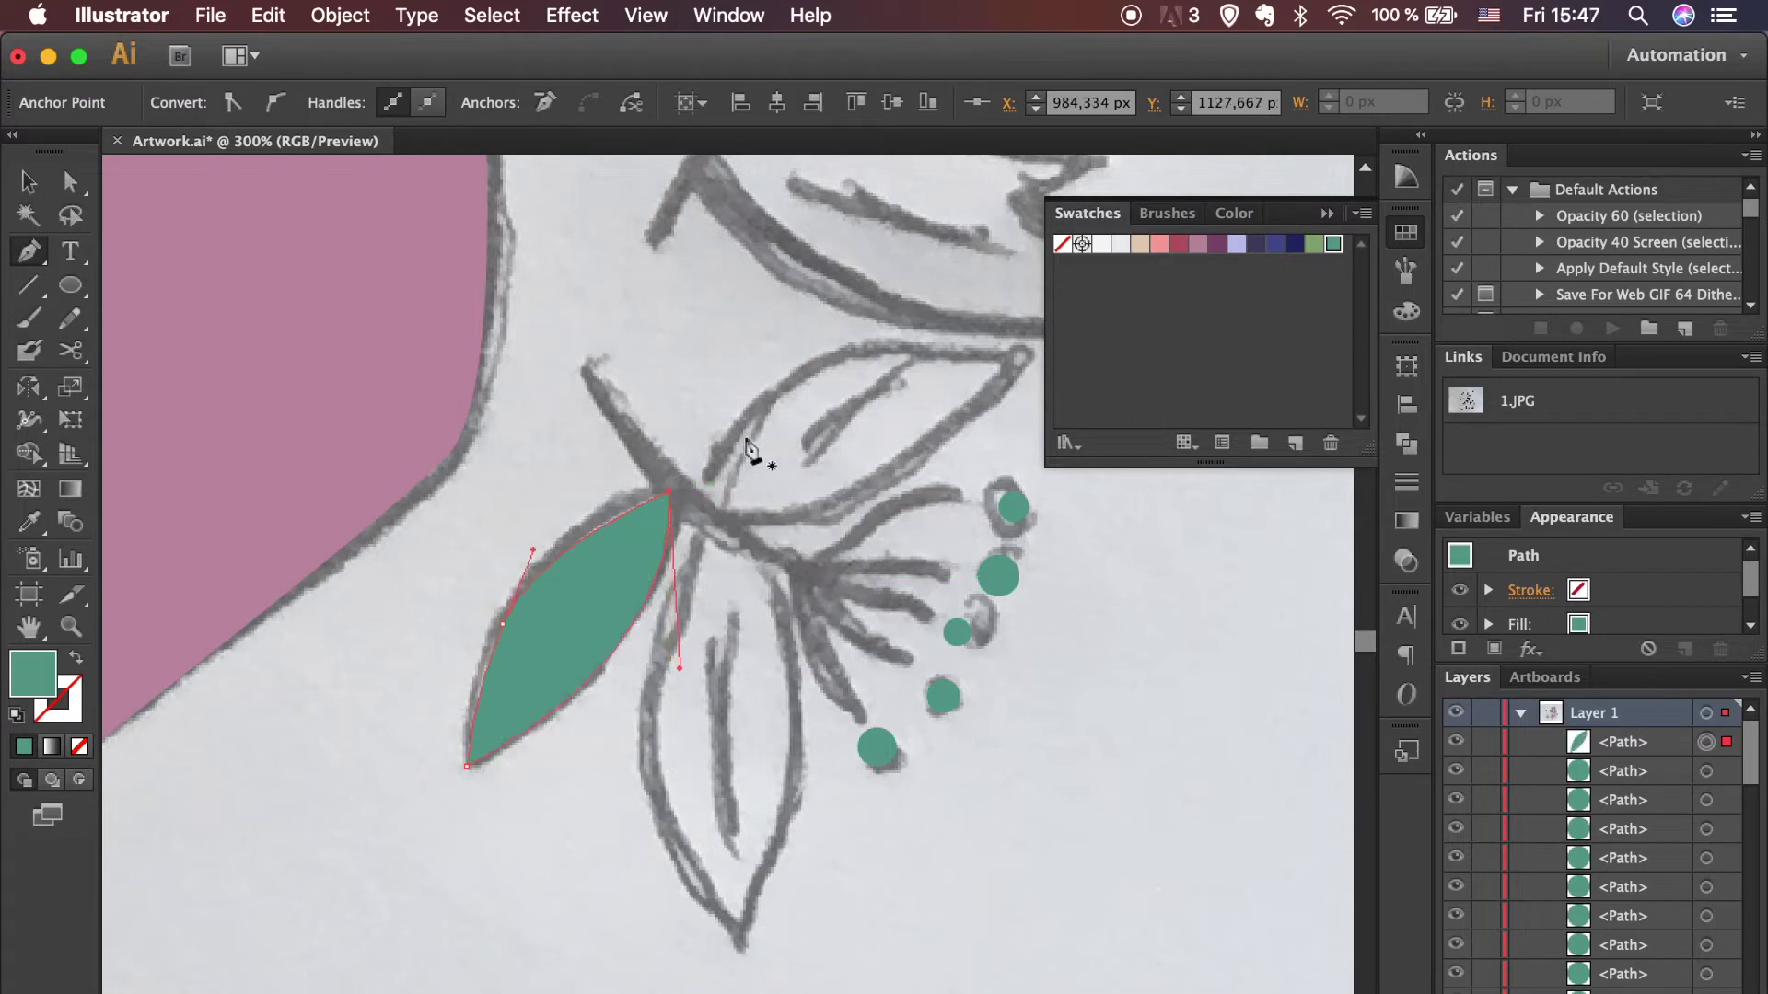
scroll(861, 354, right, 2)
click(950, 360)
click(808, 496)
click(632, 518)
Step: Trace the lower teal leaf along the sprig sketch
click(645, 542)
drag(672, 953, 703, 877)
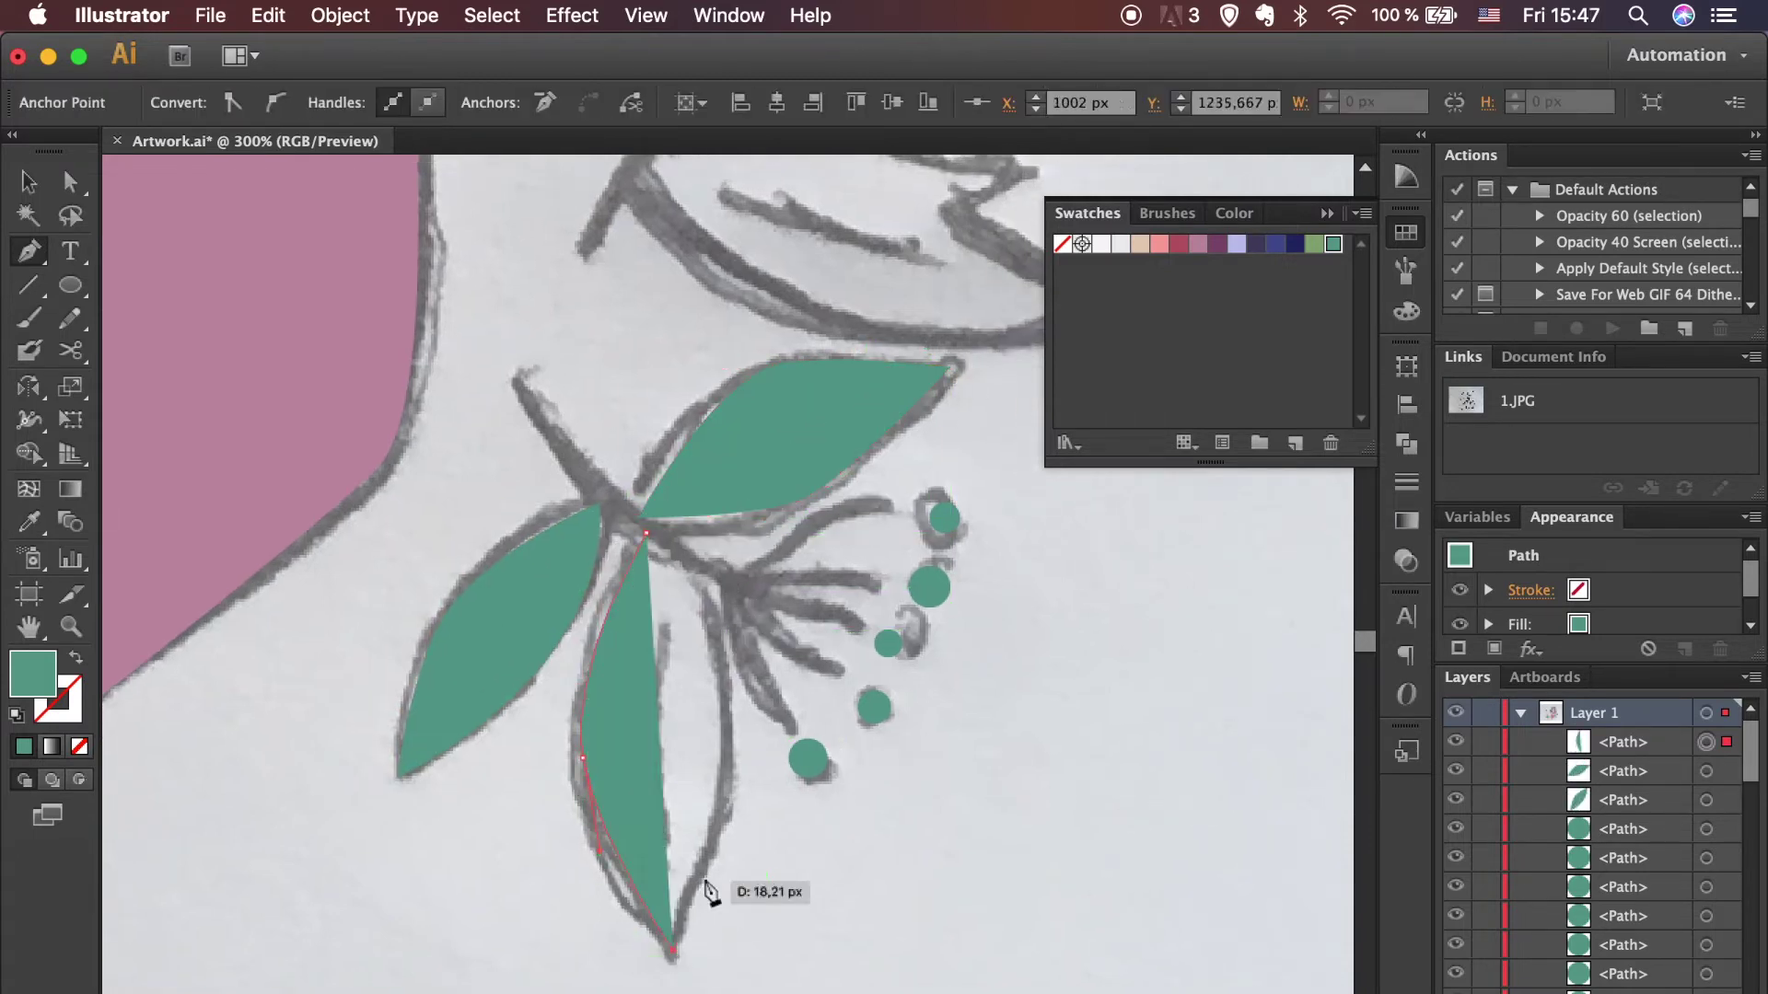
click(644, 541)
key(v)
click(1006, 784)
Step: Draw the main stem line and move its top end onto the sketch
key(ctrl+plus)
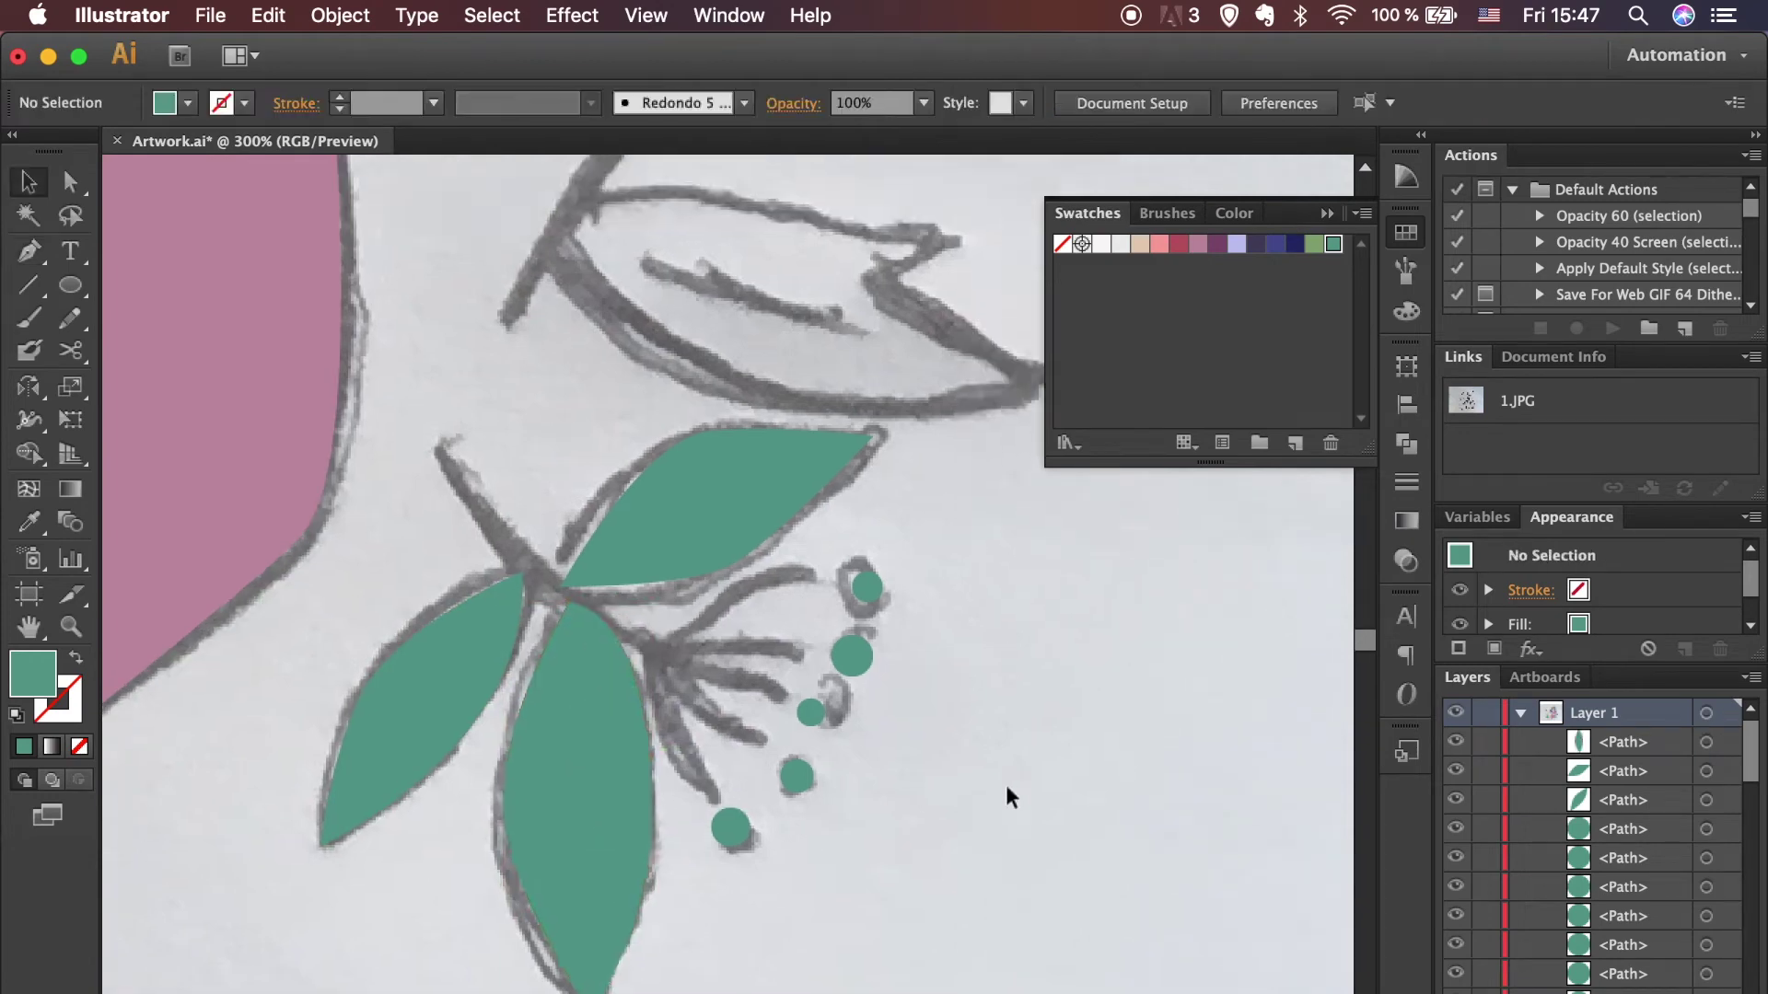
key(p)
click(336, 383)
click(626, 666)
key(shift+x)
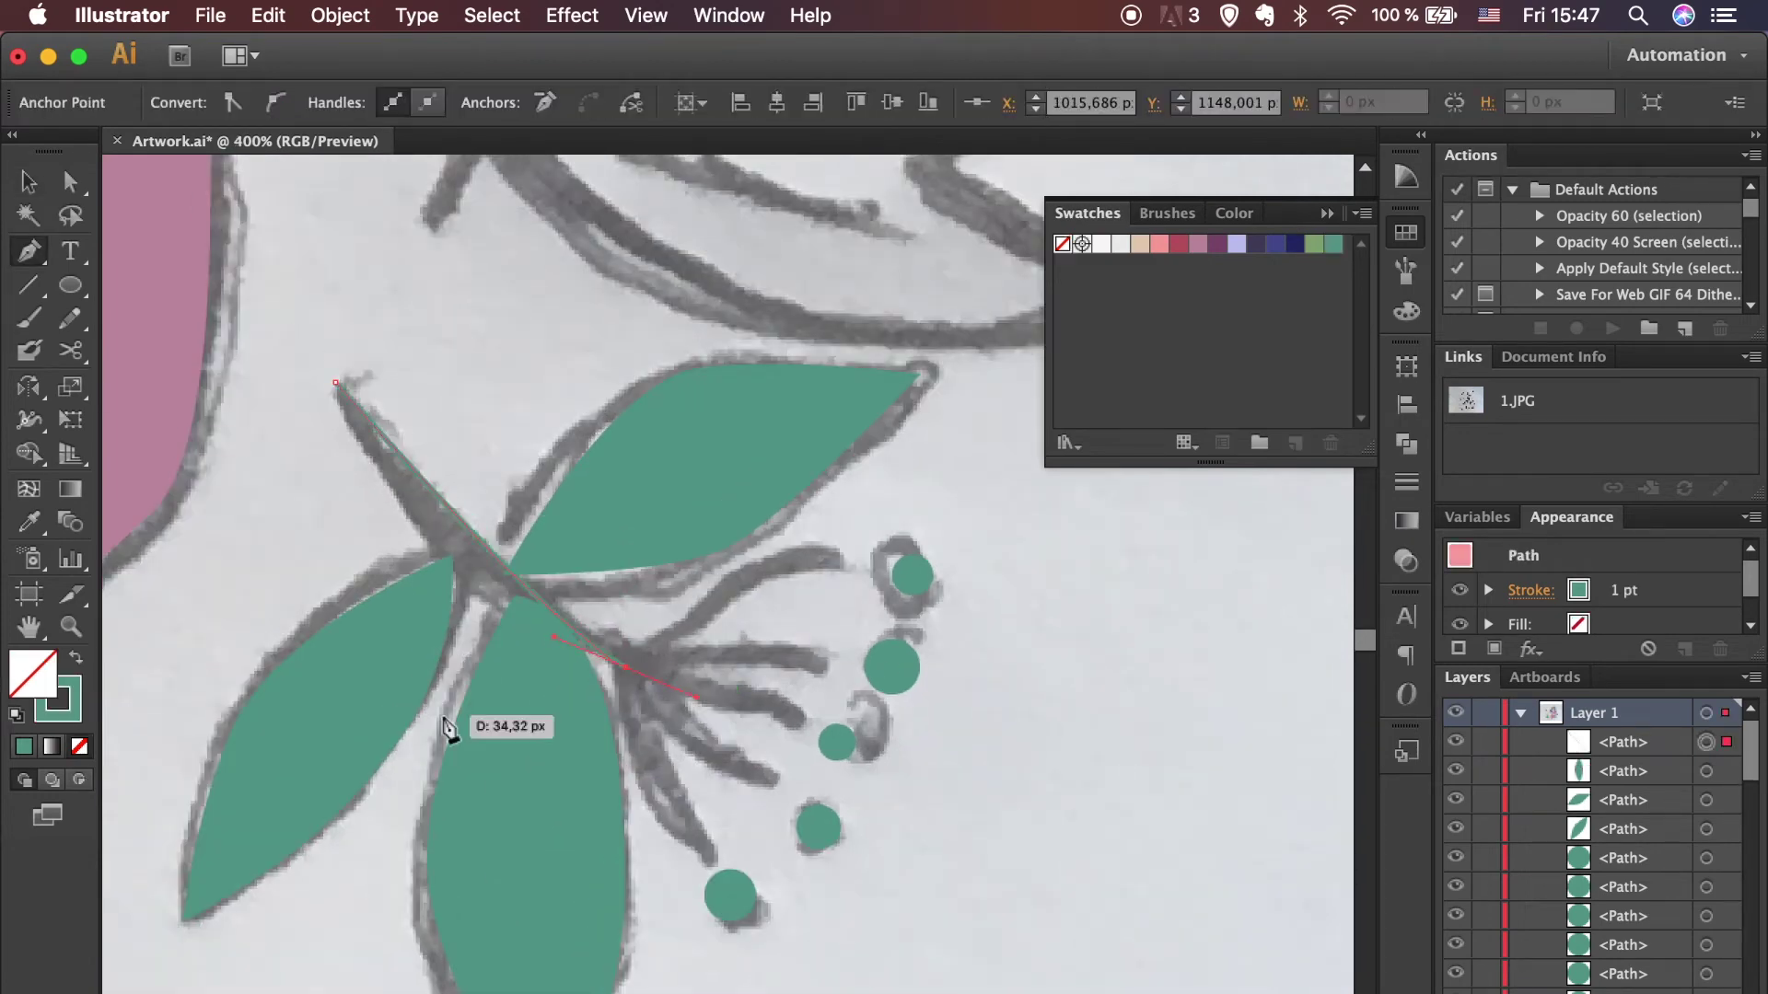
key(v)
key(a)
mouse_move(337, 385)
mouse_down()
mouse_move(534, 638)
mouse_move(486, 580)
mouse_up()
Step: Align the upper leaf's corner with the stem and make the stem 3 pt thick
scroll(487, 581, up, 3)
drag(462, 696, 471, 681)
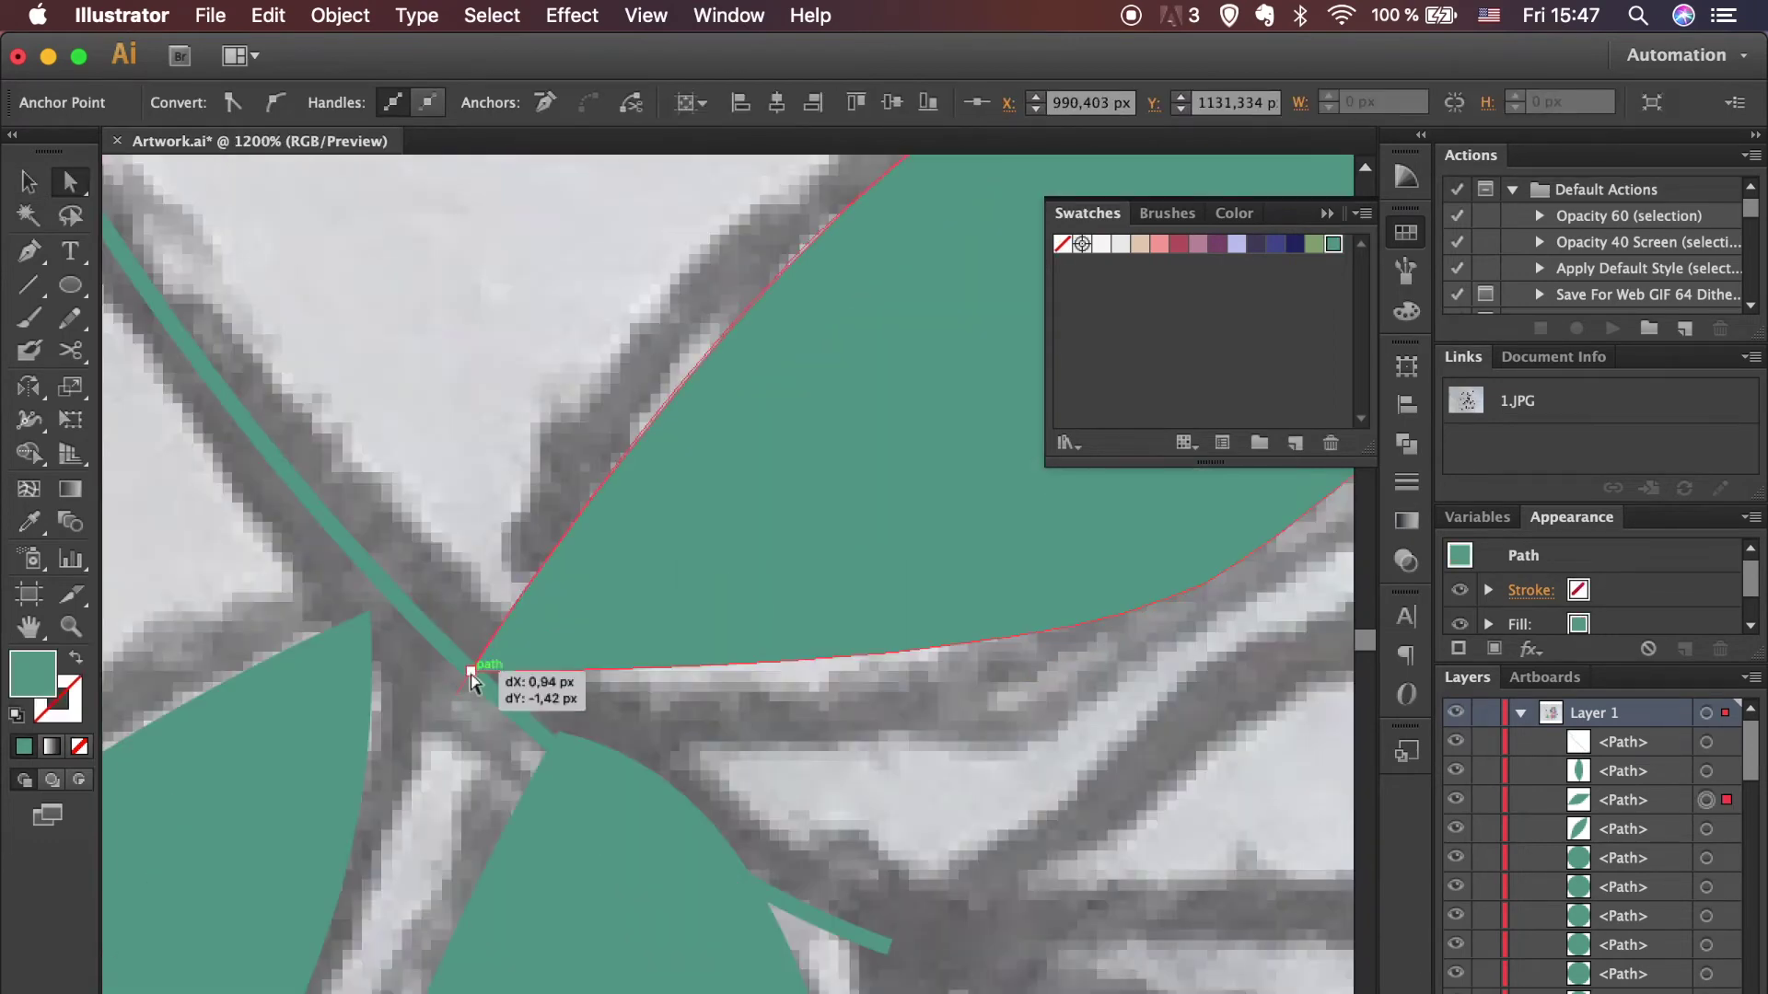
scroll(393, 591, down, 4)
click(551, 493)
key(v)
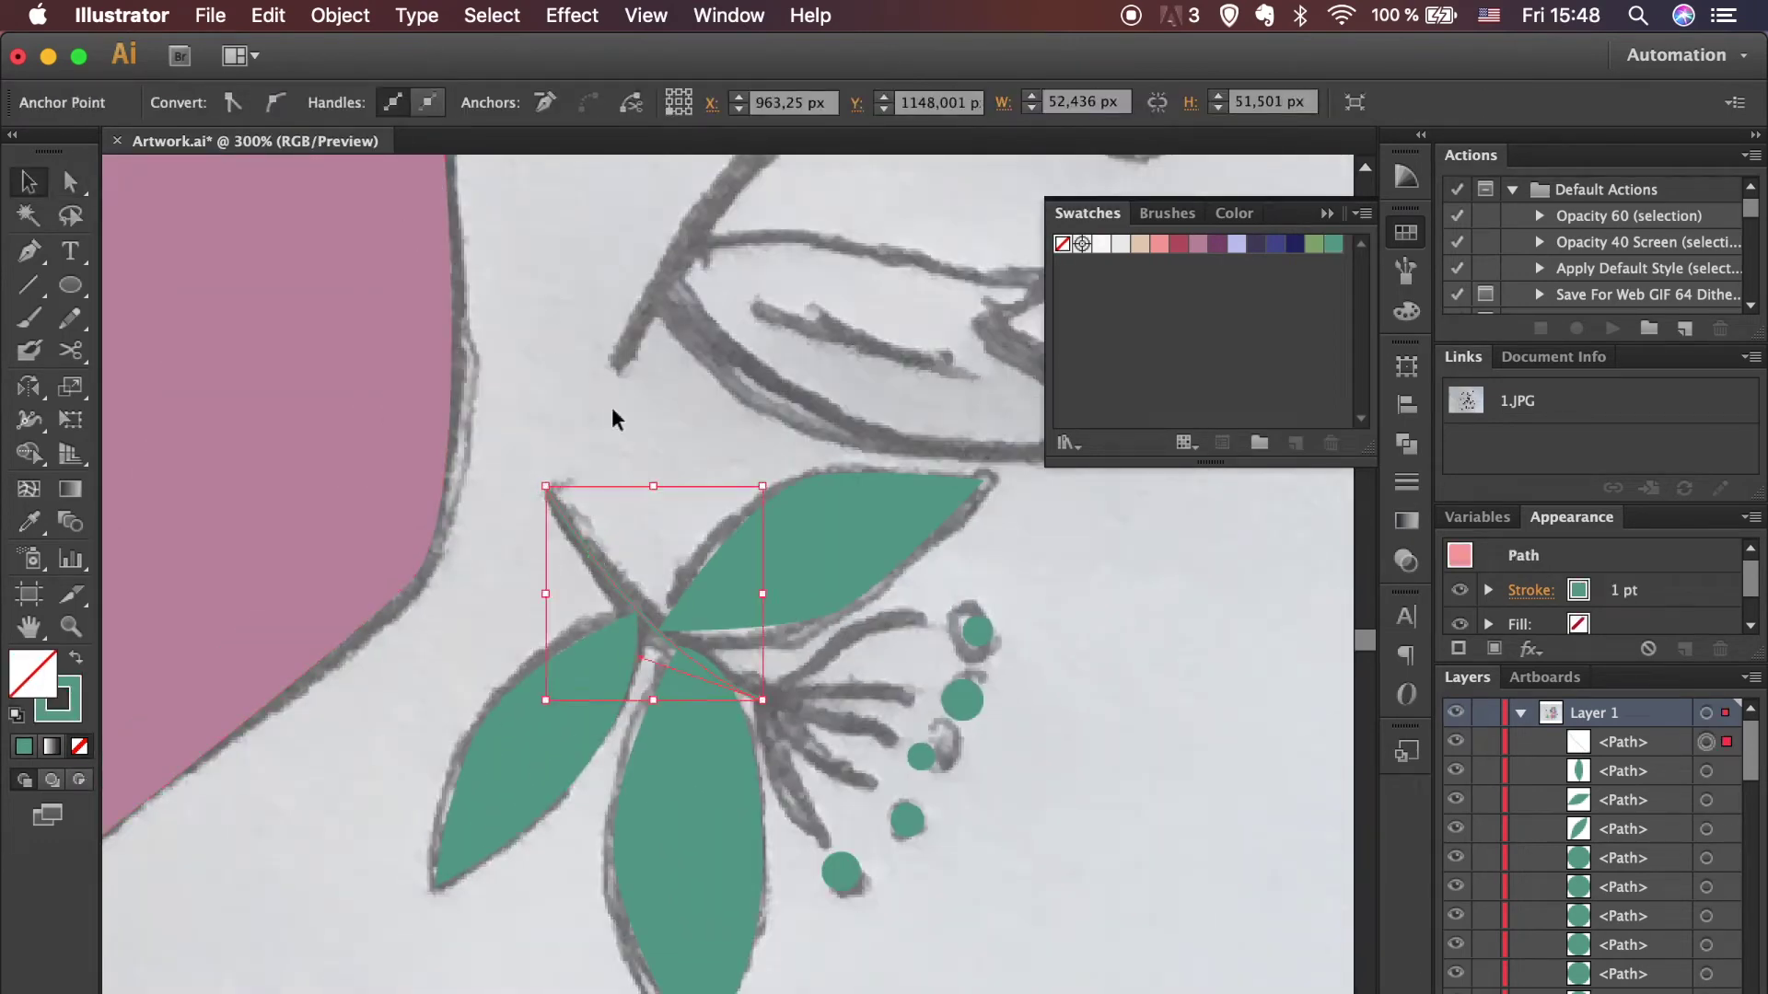
click(341, 99)
click(342, 99)
click(643, 455)
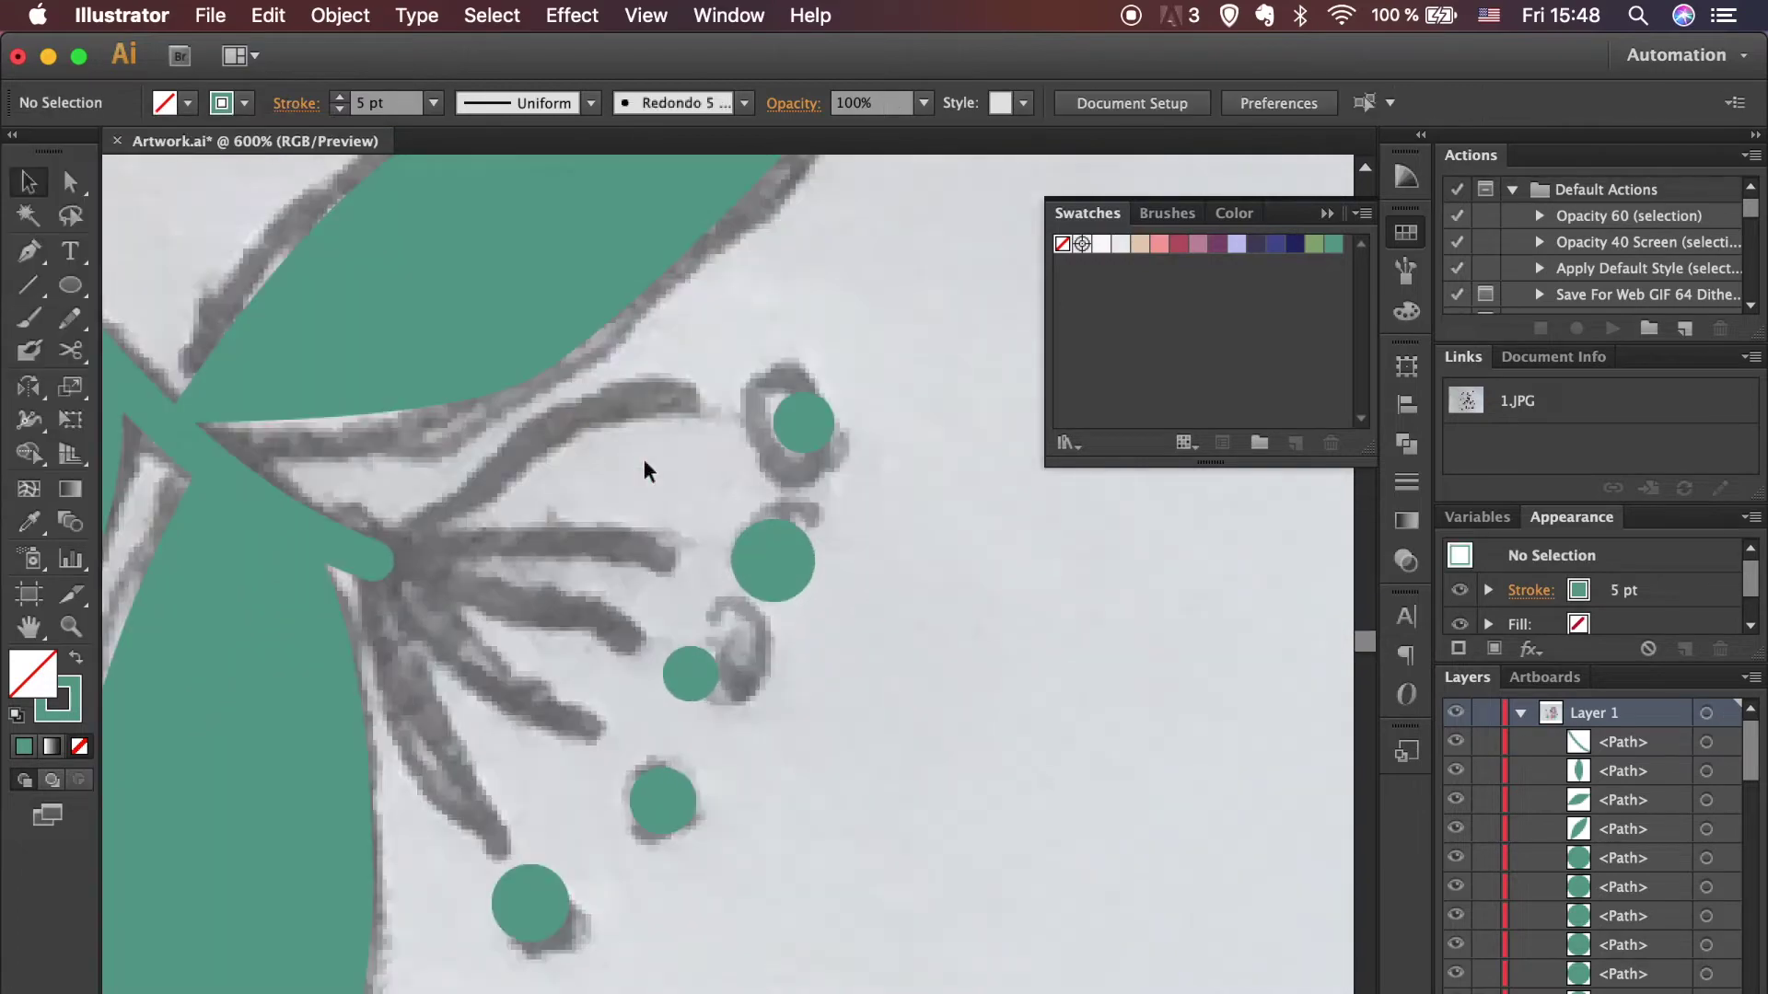
Step: Draw stems from the leaf junction out to the top, middle and lower buds
scroll(415, 374, down, 3)
key(p)
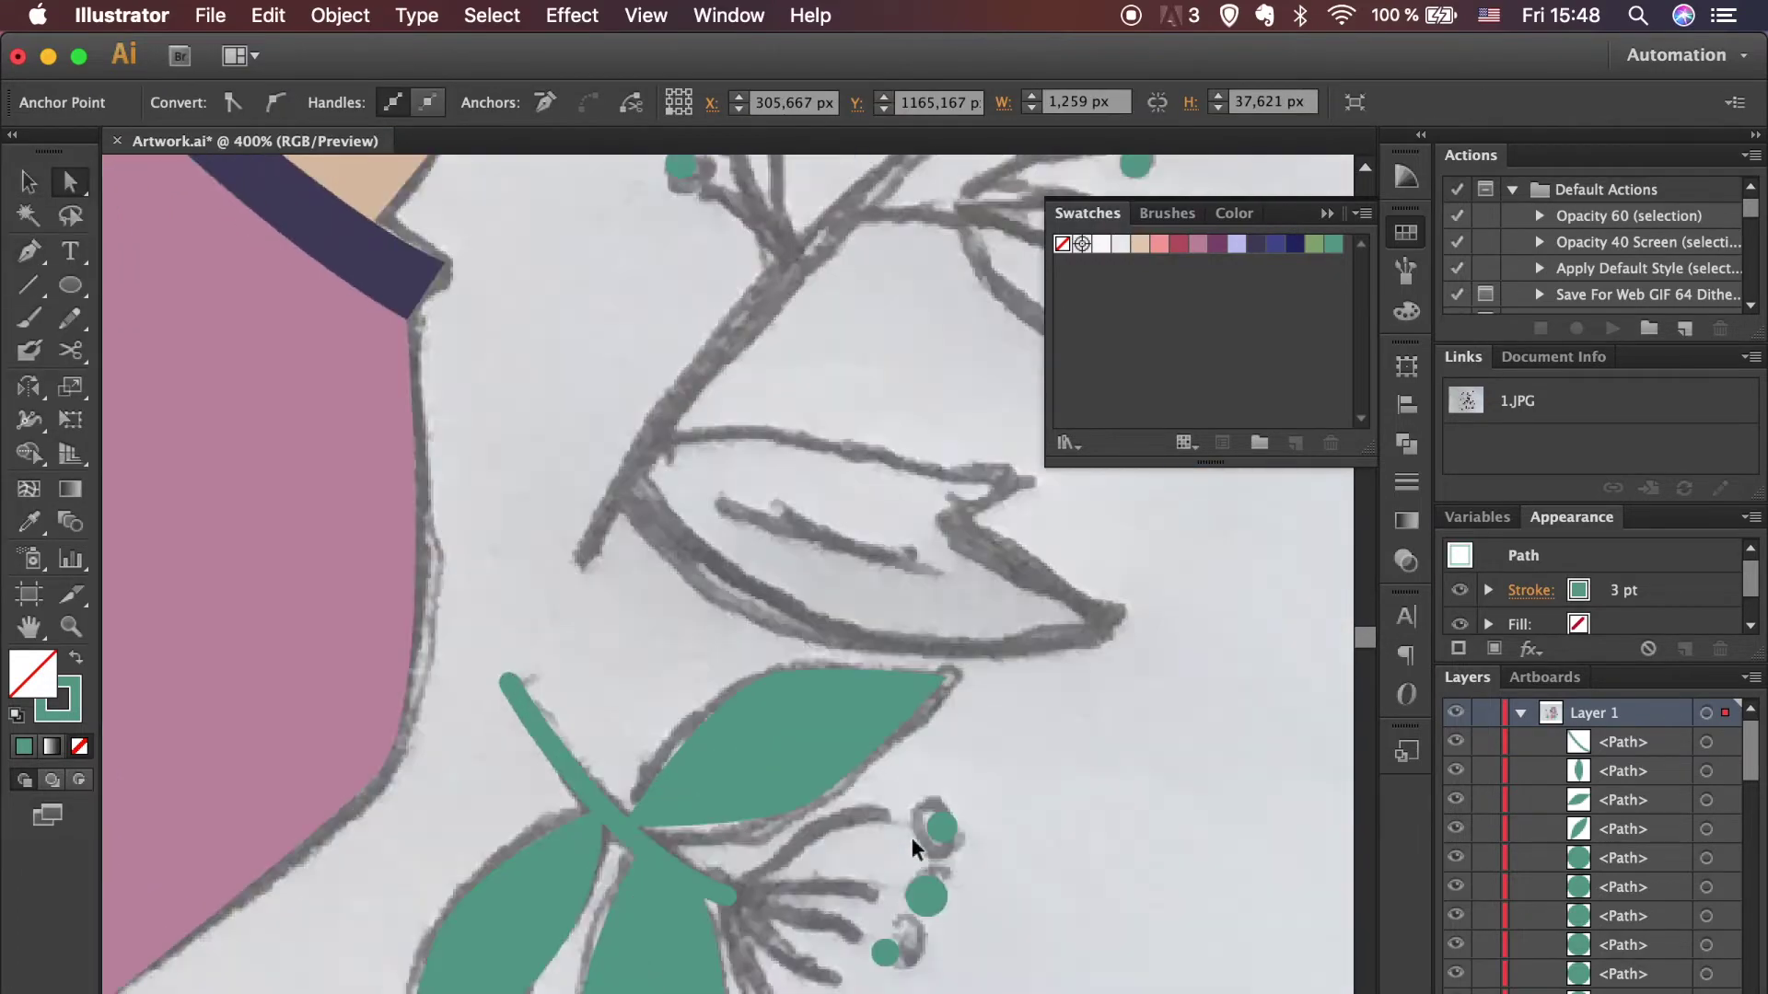
scroll(912, 837, up, 3)
click(678, 498)
drag(822, 826, 908, 876)
drag(920, 651, 777, 746)
click(870, 587)
click(486, 583)
click(804, 692)
click(486, 583)
click(777, 828)
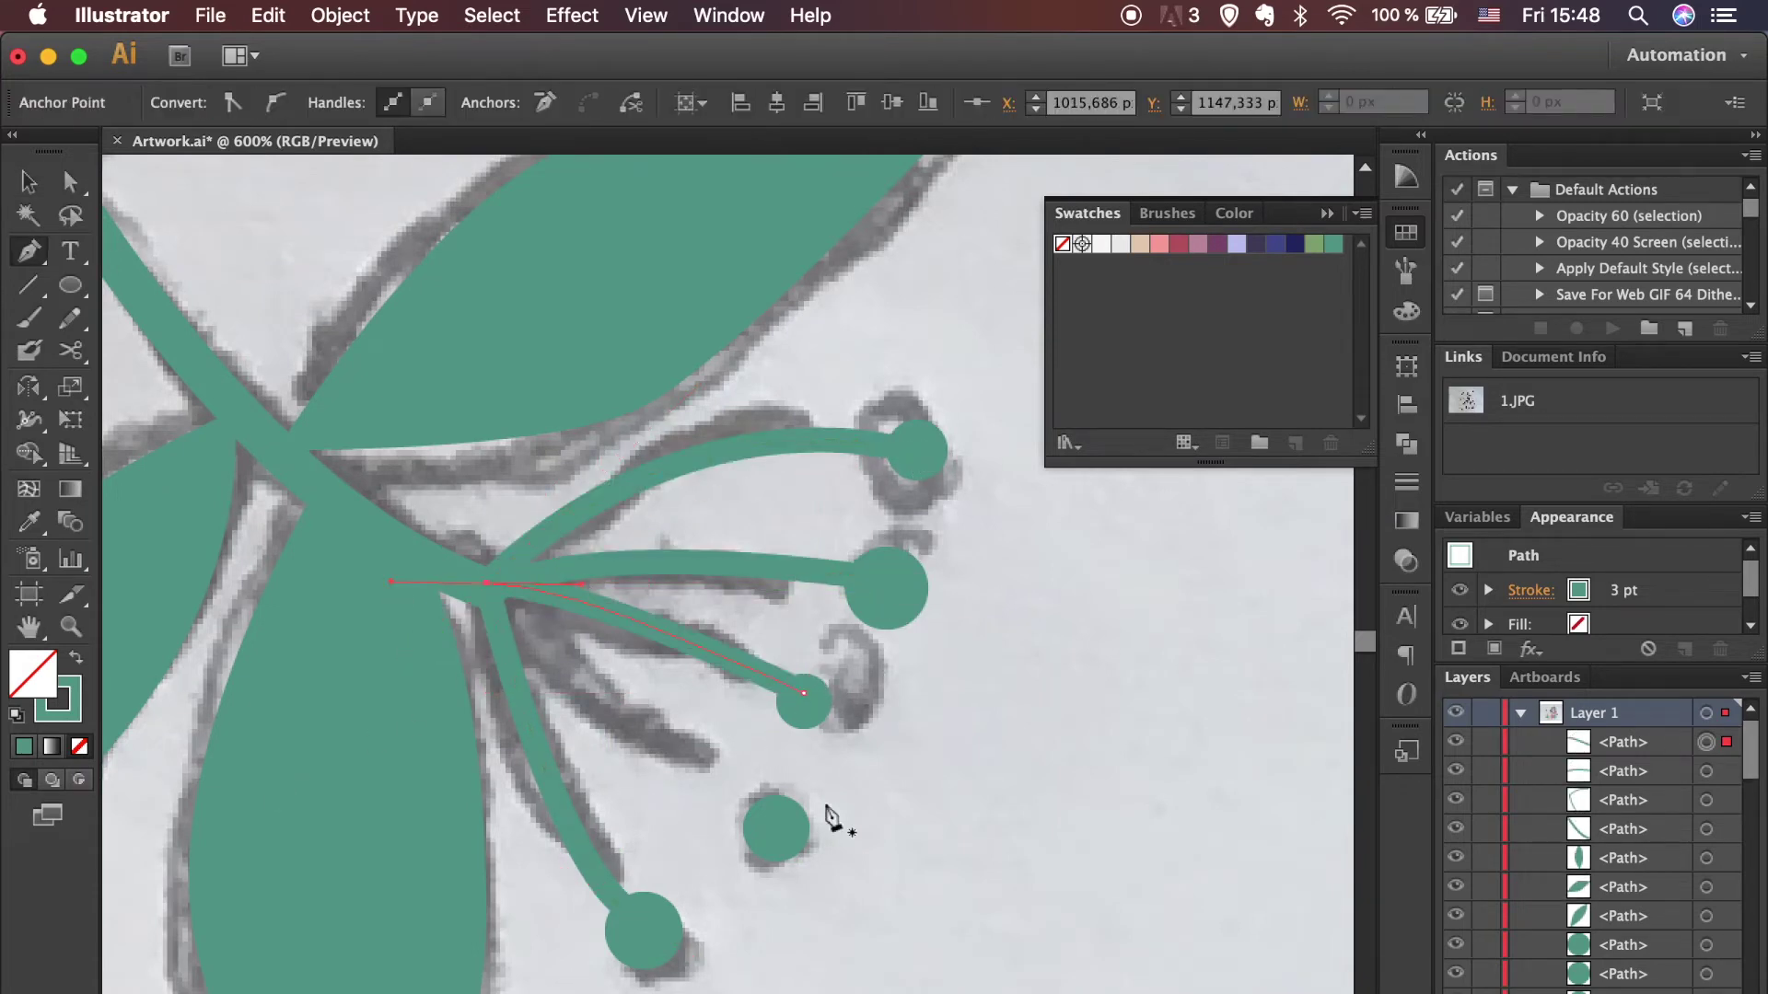
Step: Fill the left leaf with light green and zoom out to the whole illustration
key(v)
click(1000, 783)
key(super+minus)
key(super+minus)
click(469, 627)
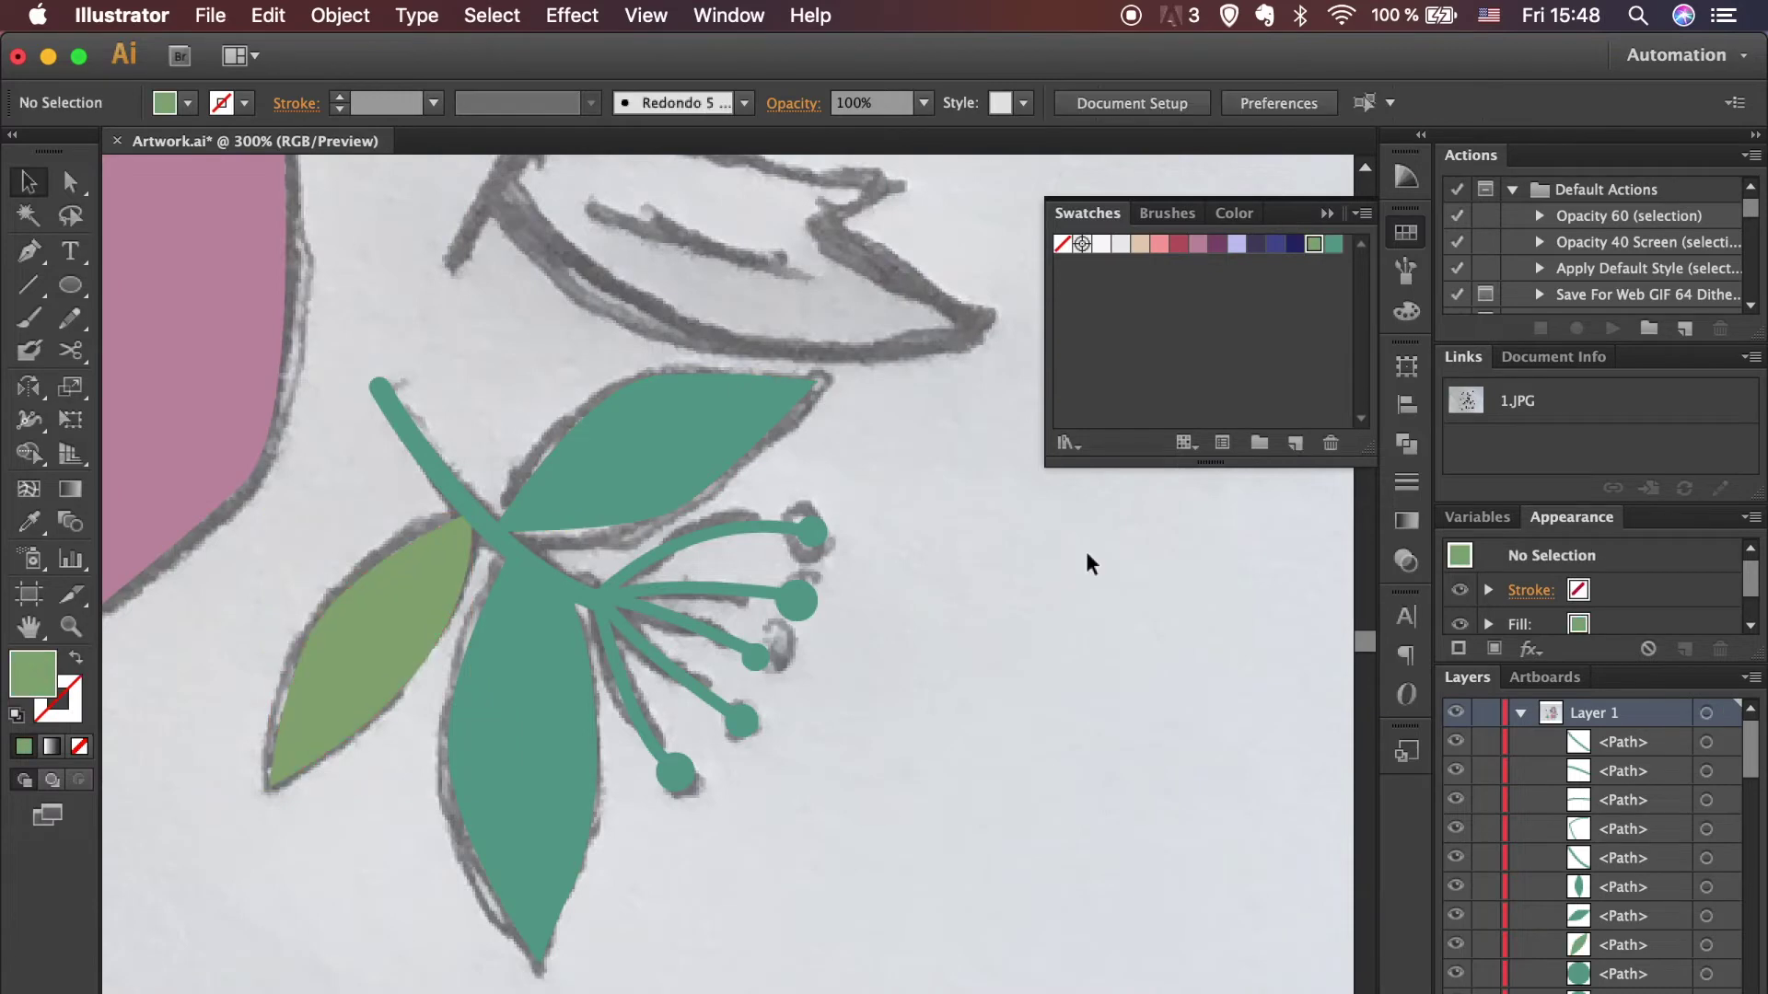
key(super+minus)
key(super+minus)
key(super+minus)
key(super+minus)
key(super+minus)
key(super+minus)
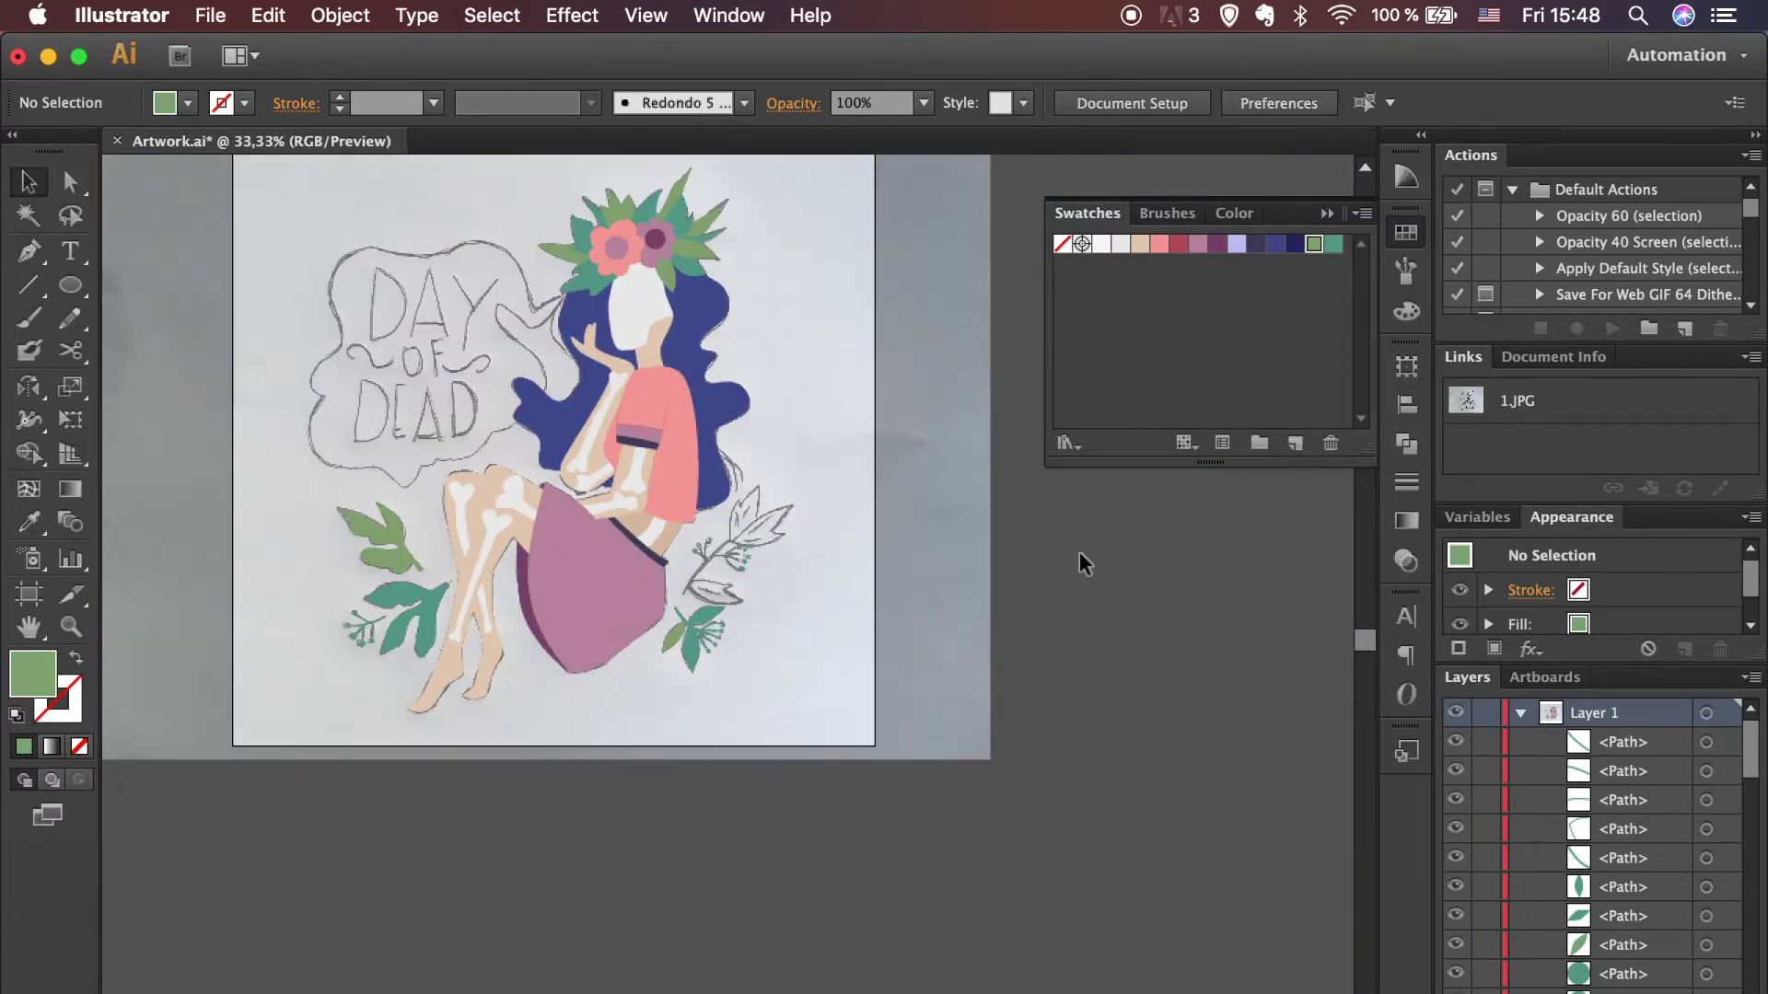
Step: Draw a thick teal main stem from the upper sprig's base to its top
key(super+plus)
key(super+plus)
key(super+plus)
click(410, 823)
key(p)
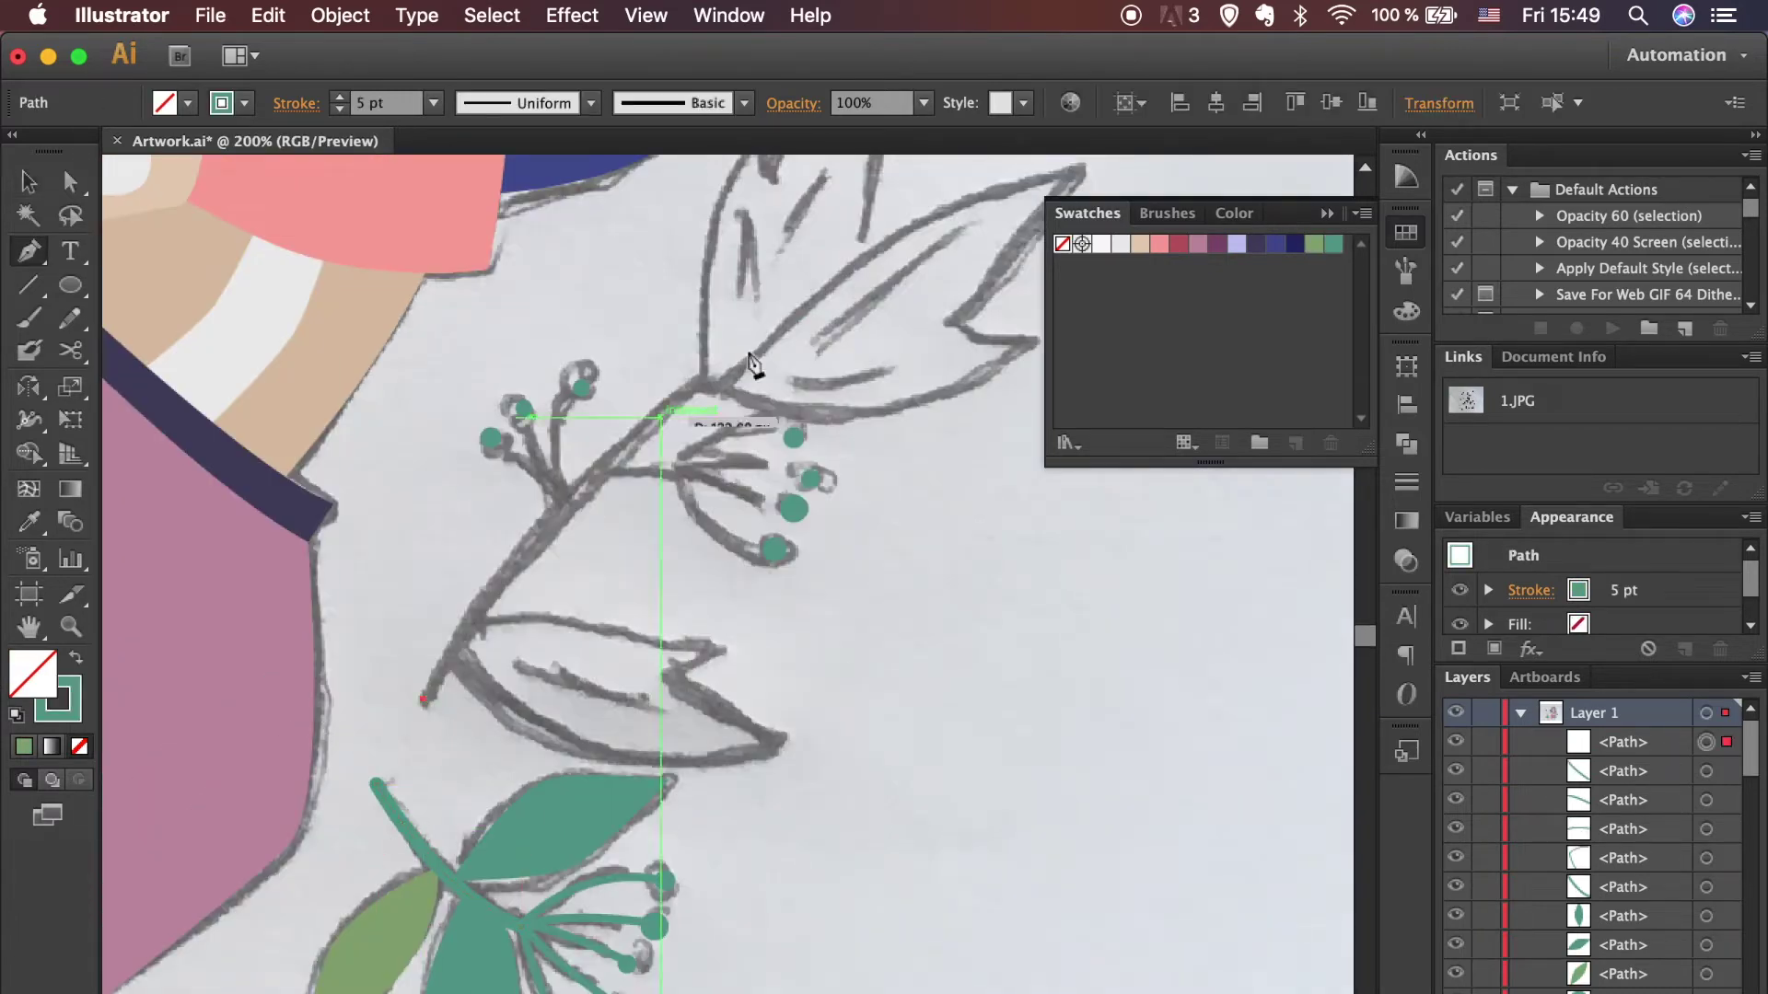
click(422, 701)
click(744, 348)
super+click(700, 801)
Step: Draw curved teal stems joining the top bud, small bud and left bud to the main stem
alt+scroll(561, 405, up, 3)
click(615, 366)
drag(579, 706, 680, 928)
click(453, 431)
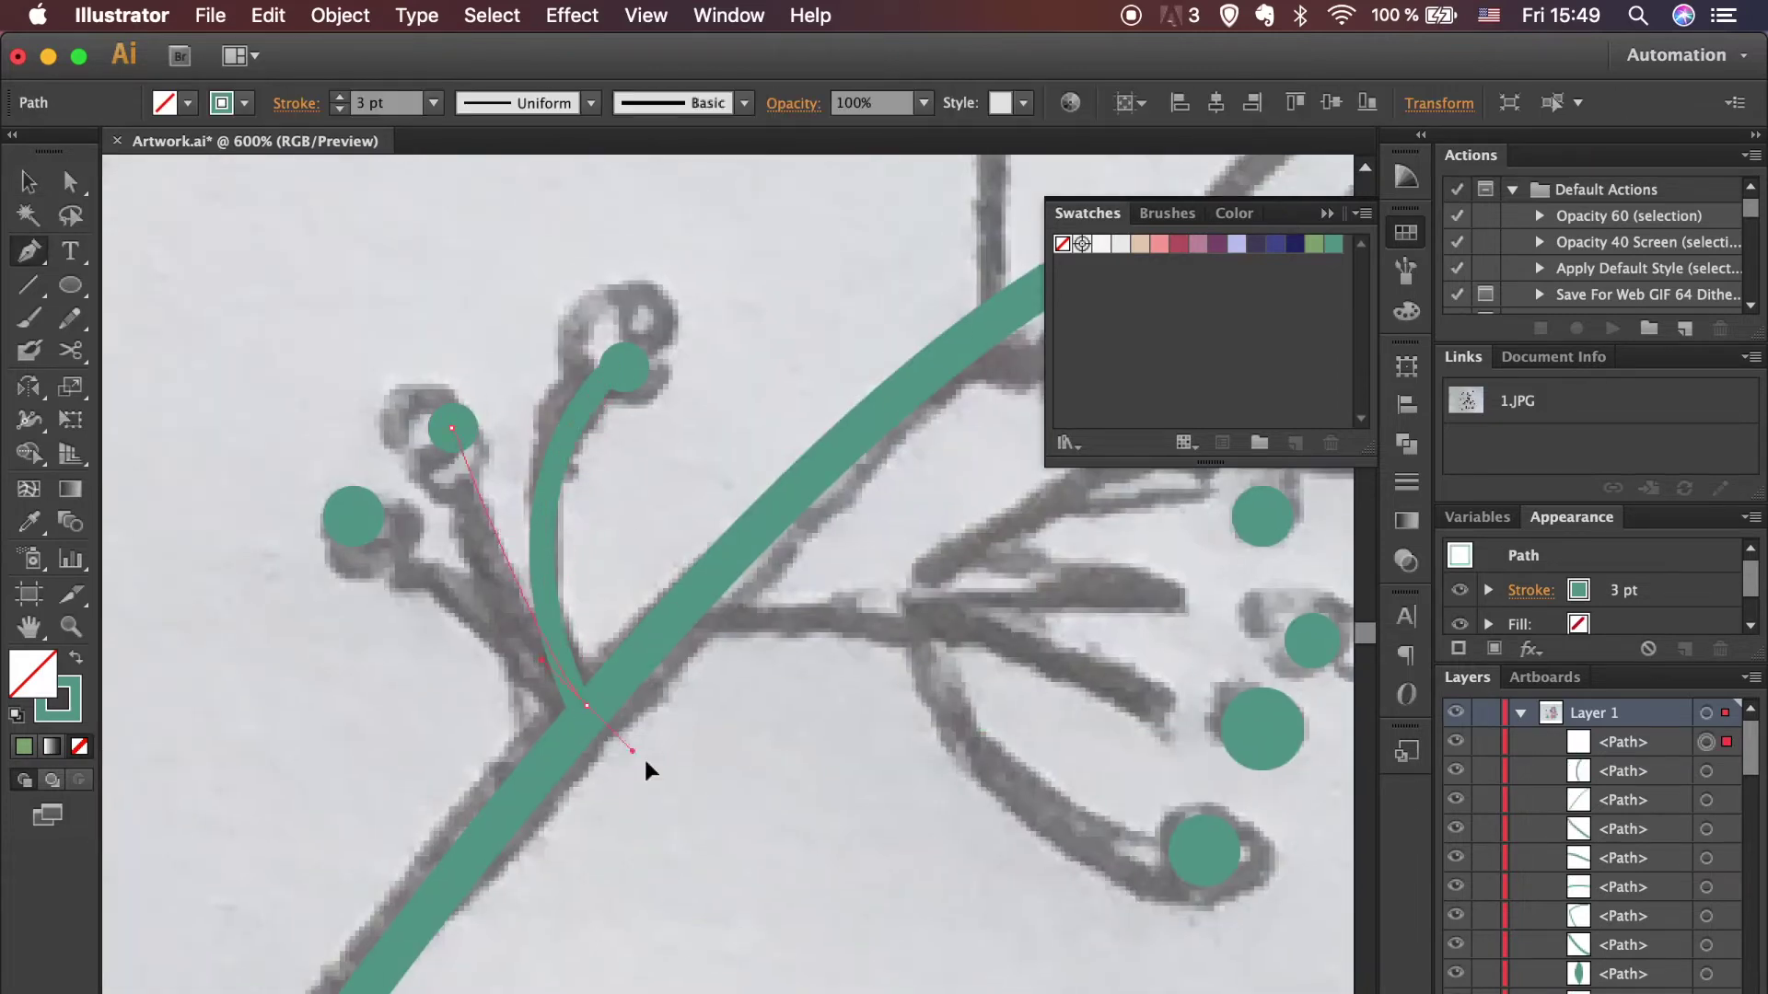
super+click(621, 742)
click(353, 521)
click(536, 660)
scroll(744, 820, right, 5)
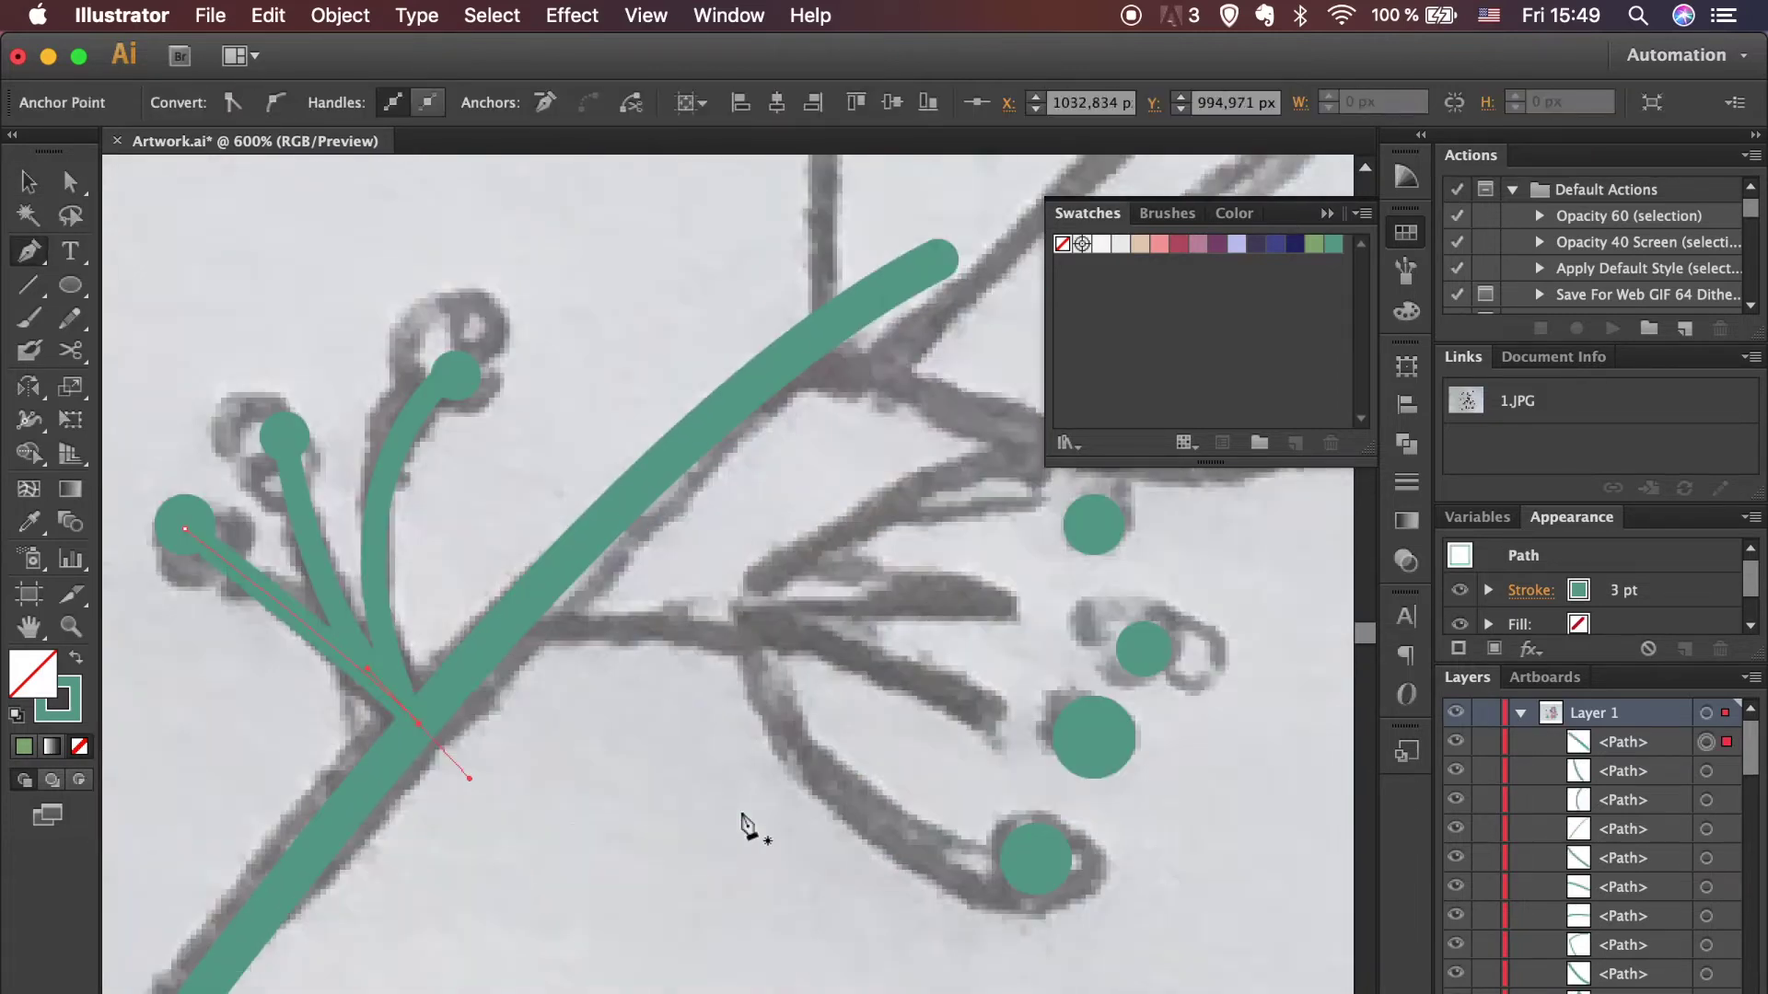
super+click(523, 642)
Step: Draw curved side stems reaching the lower, upper-right and lowest buds
click(533, 619)
drag(1096, 737, 1229, 815)
super+click(1133, 655)
drag(766, 634, 762, 747)
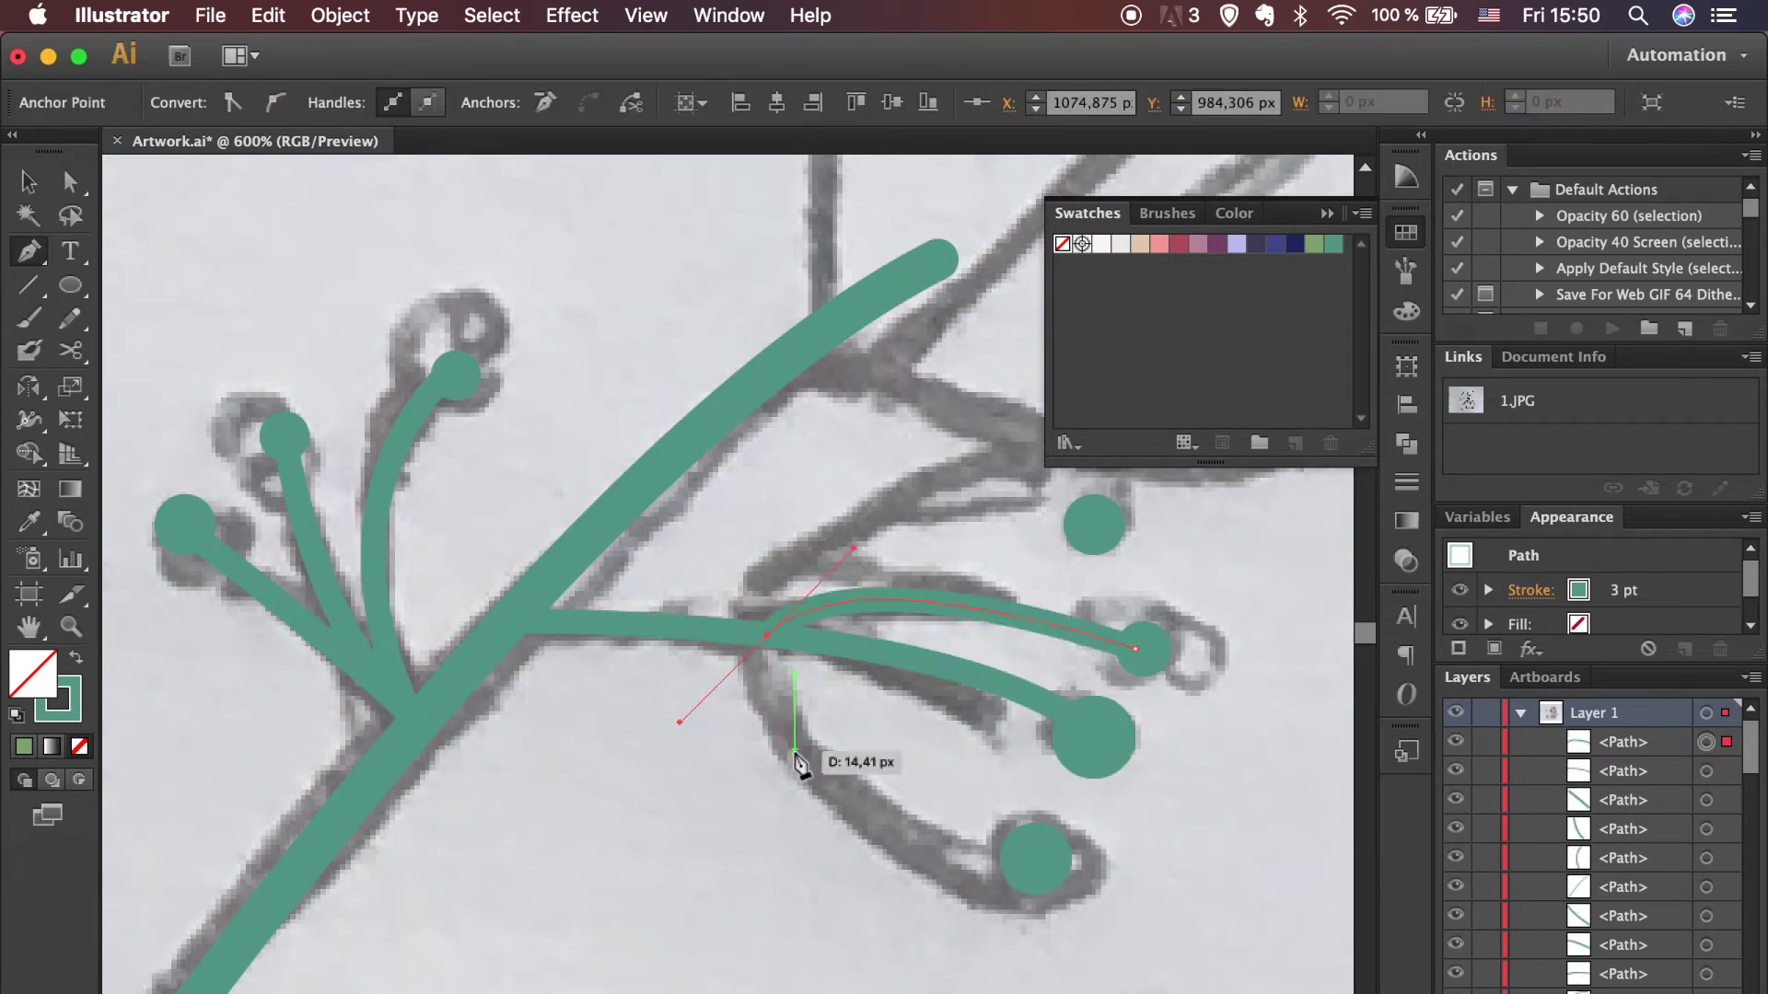
scroll(800, 760, right, 3)
click(978, 563)
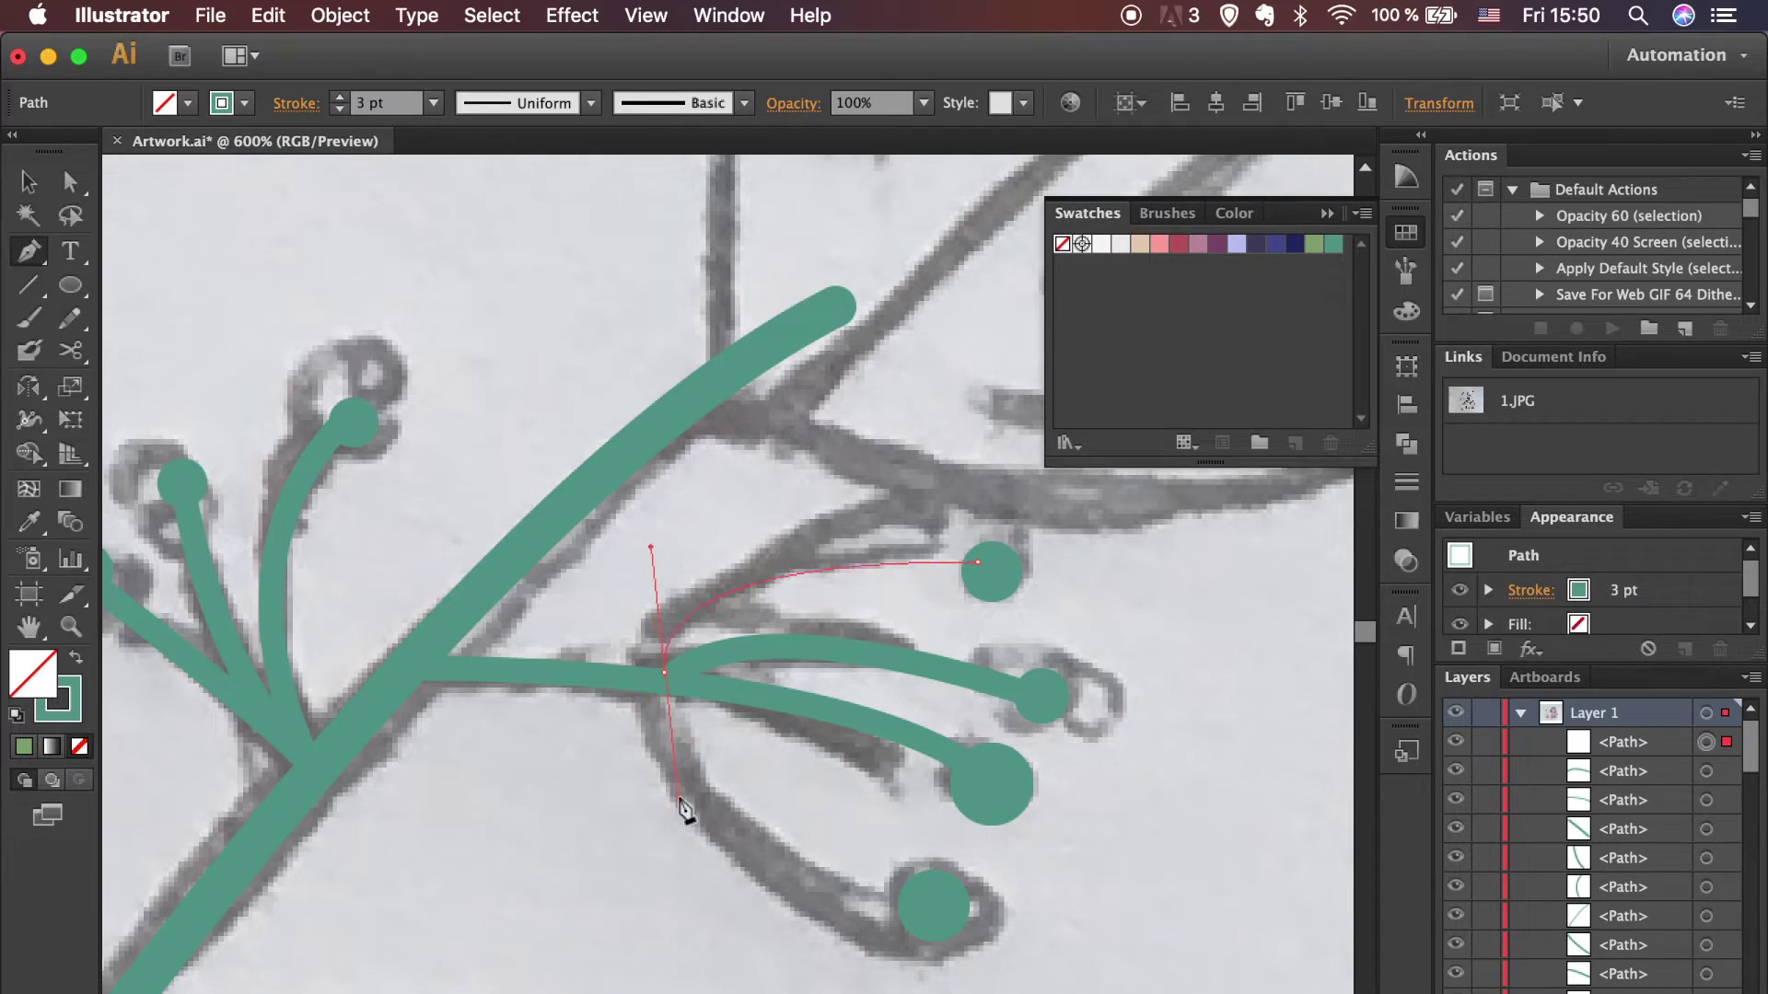
drag(680, 801, 680, 801)
click(922, 905)
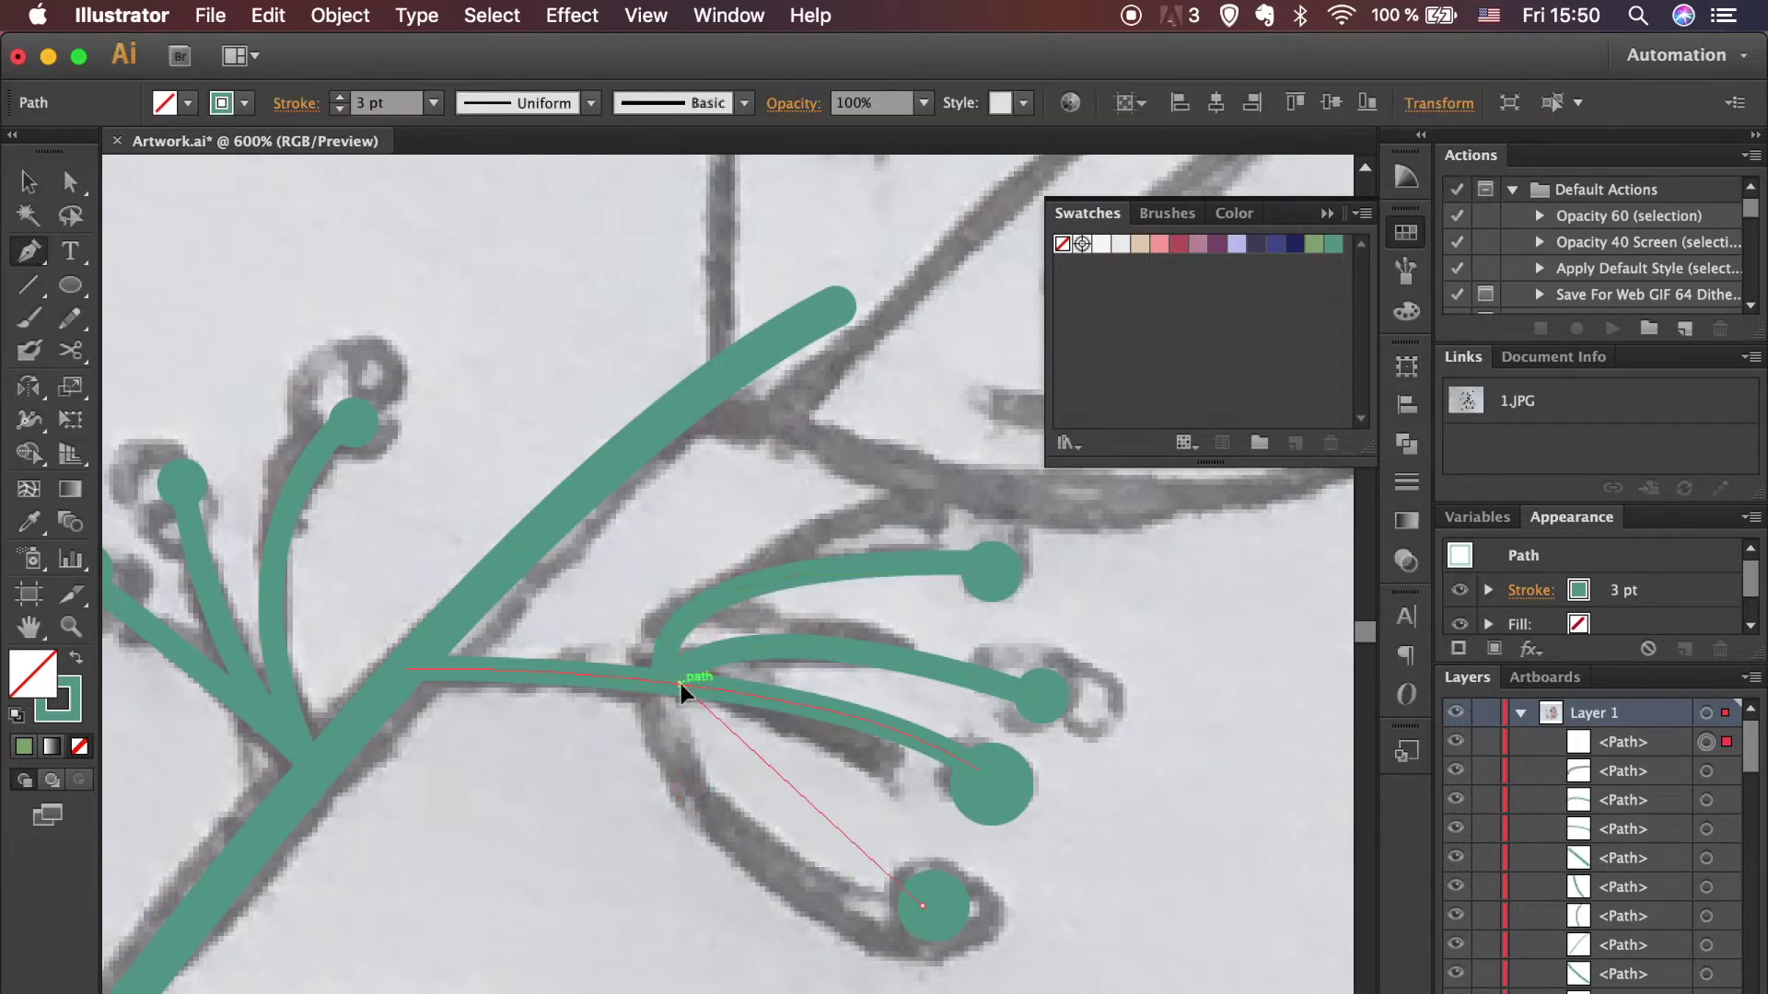
drag(723, 479, 723, 471)
Step: Deselect the finished stems and zoom in on the sprig's next leaf
key(v)
click(1149, 910)
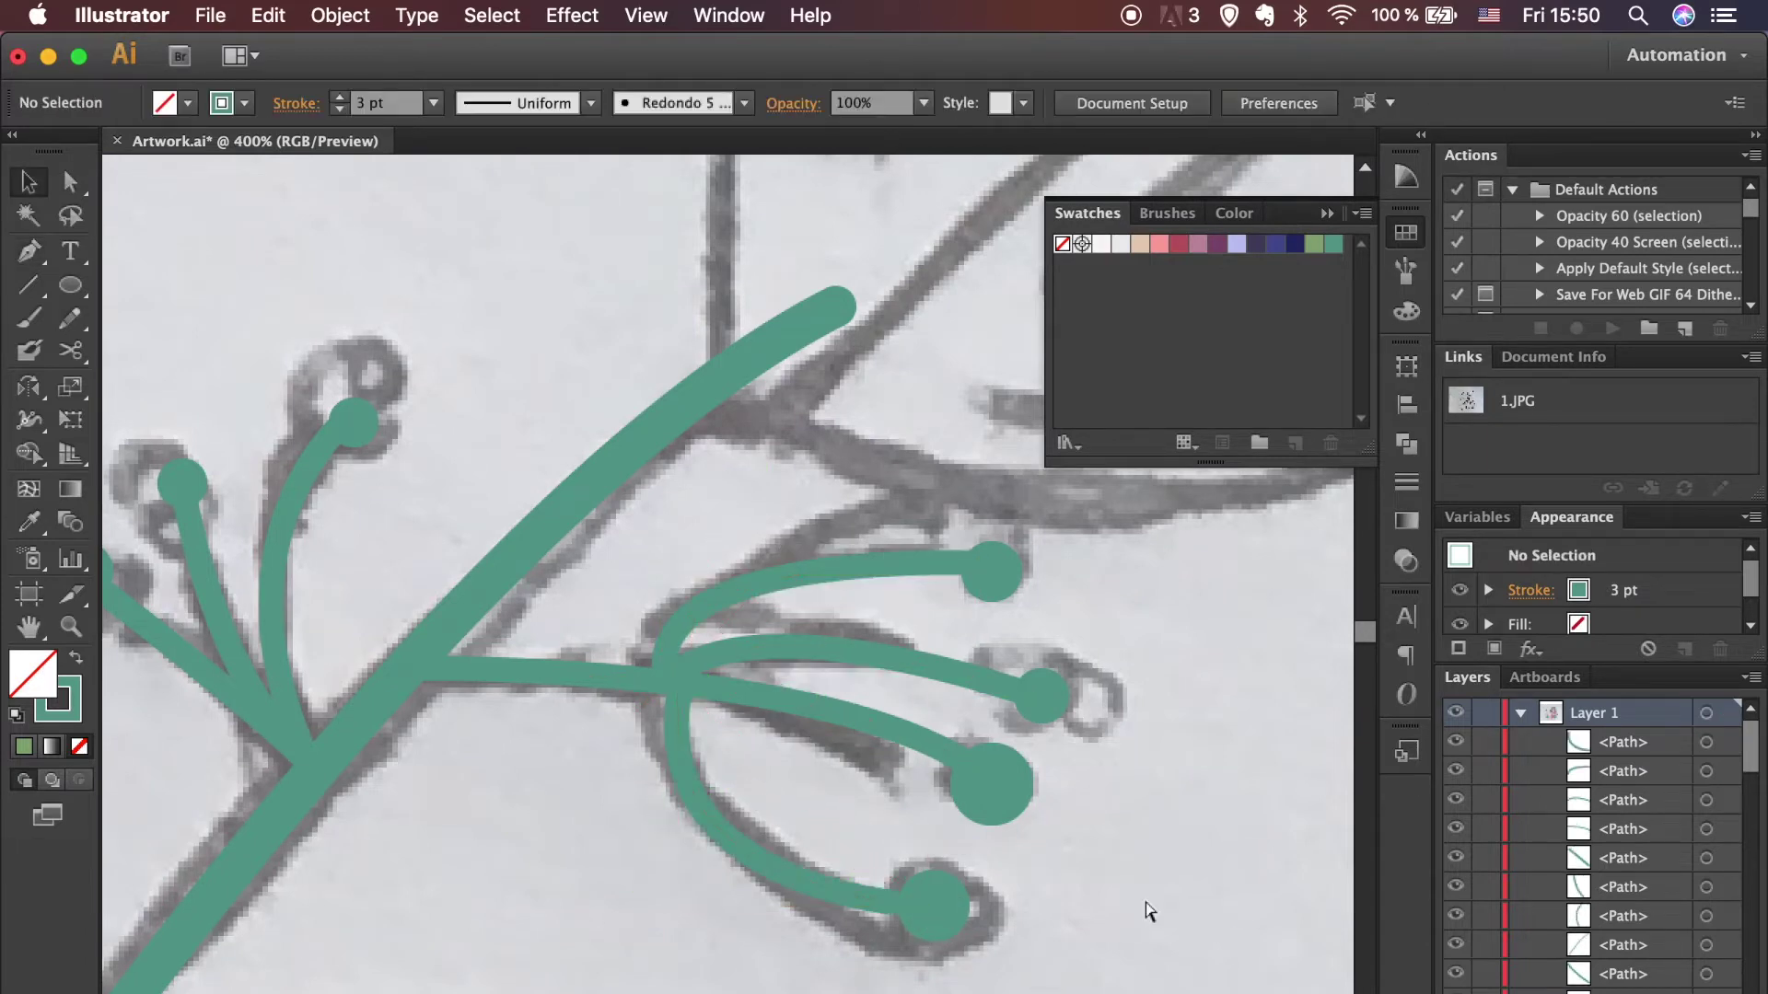
key(super+minus)
key(super+minus)
key(super+minus)
key(super+plus)
key(super+plus)
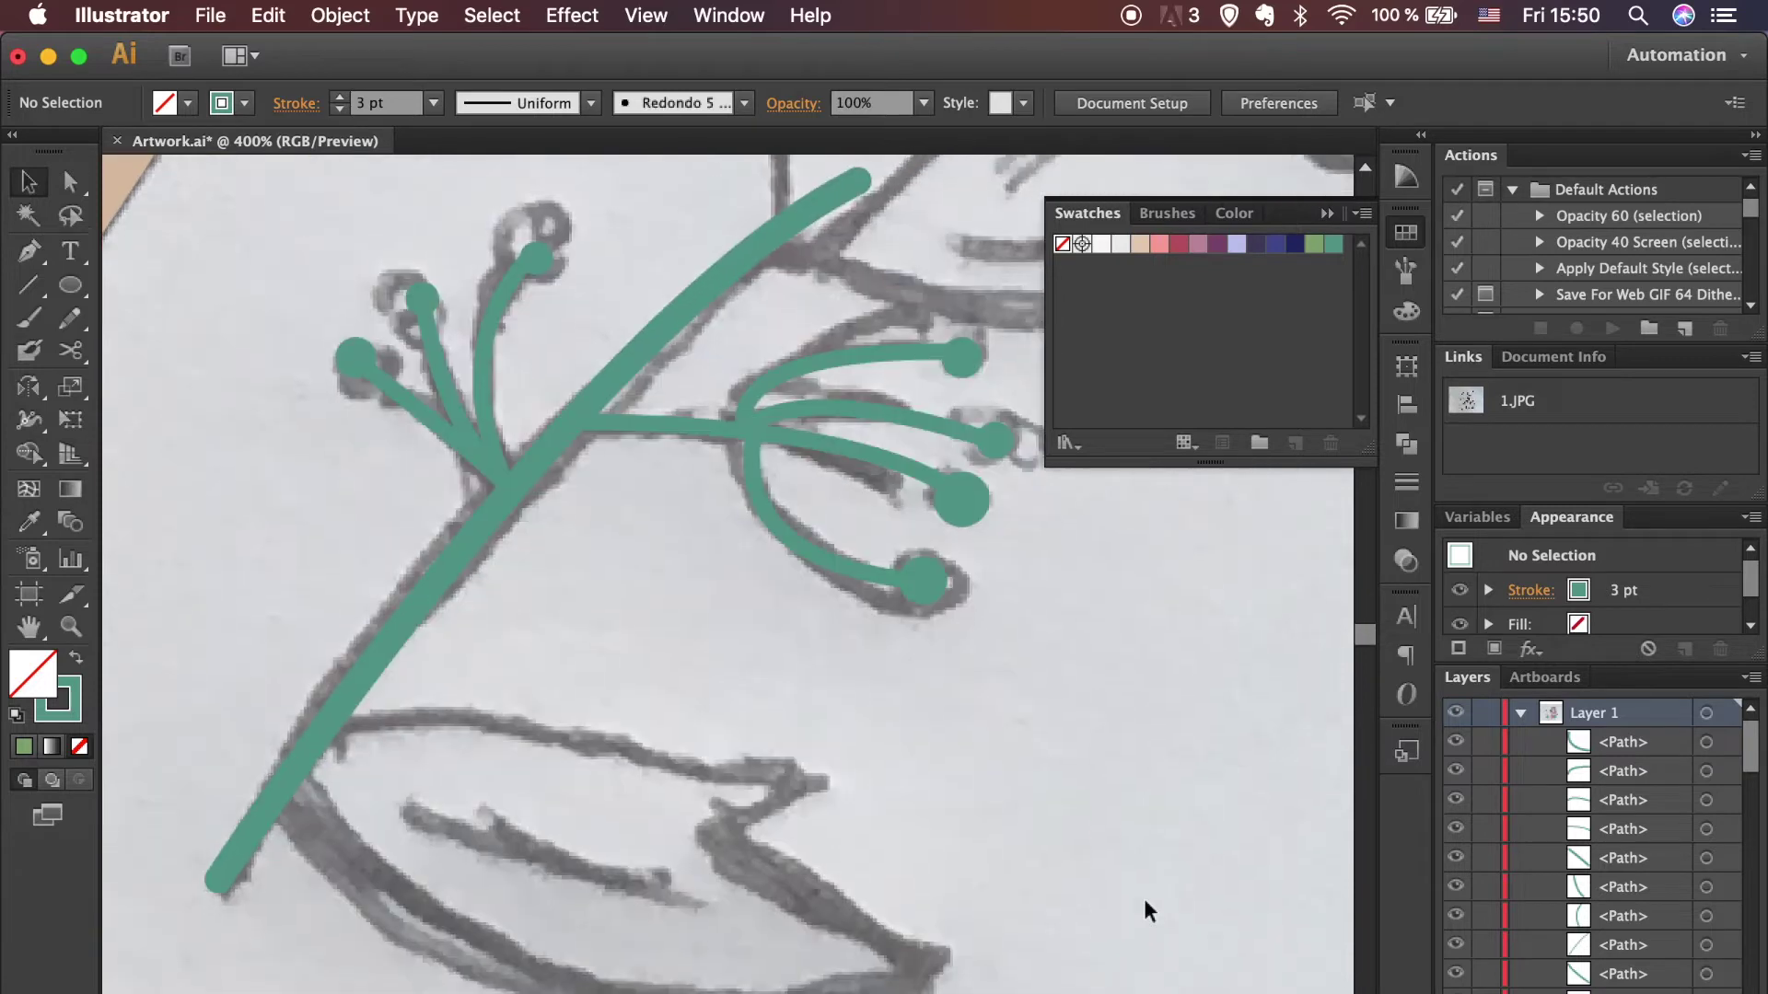
key(super+plus)
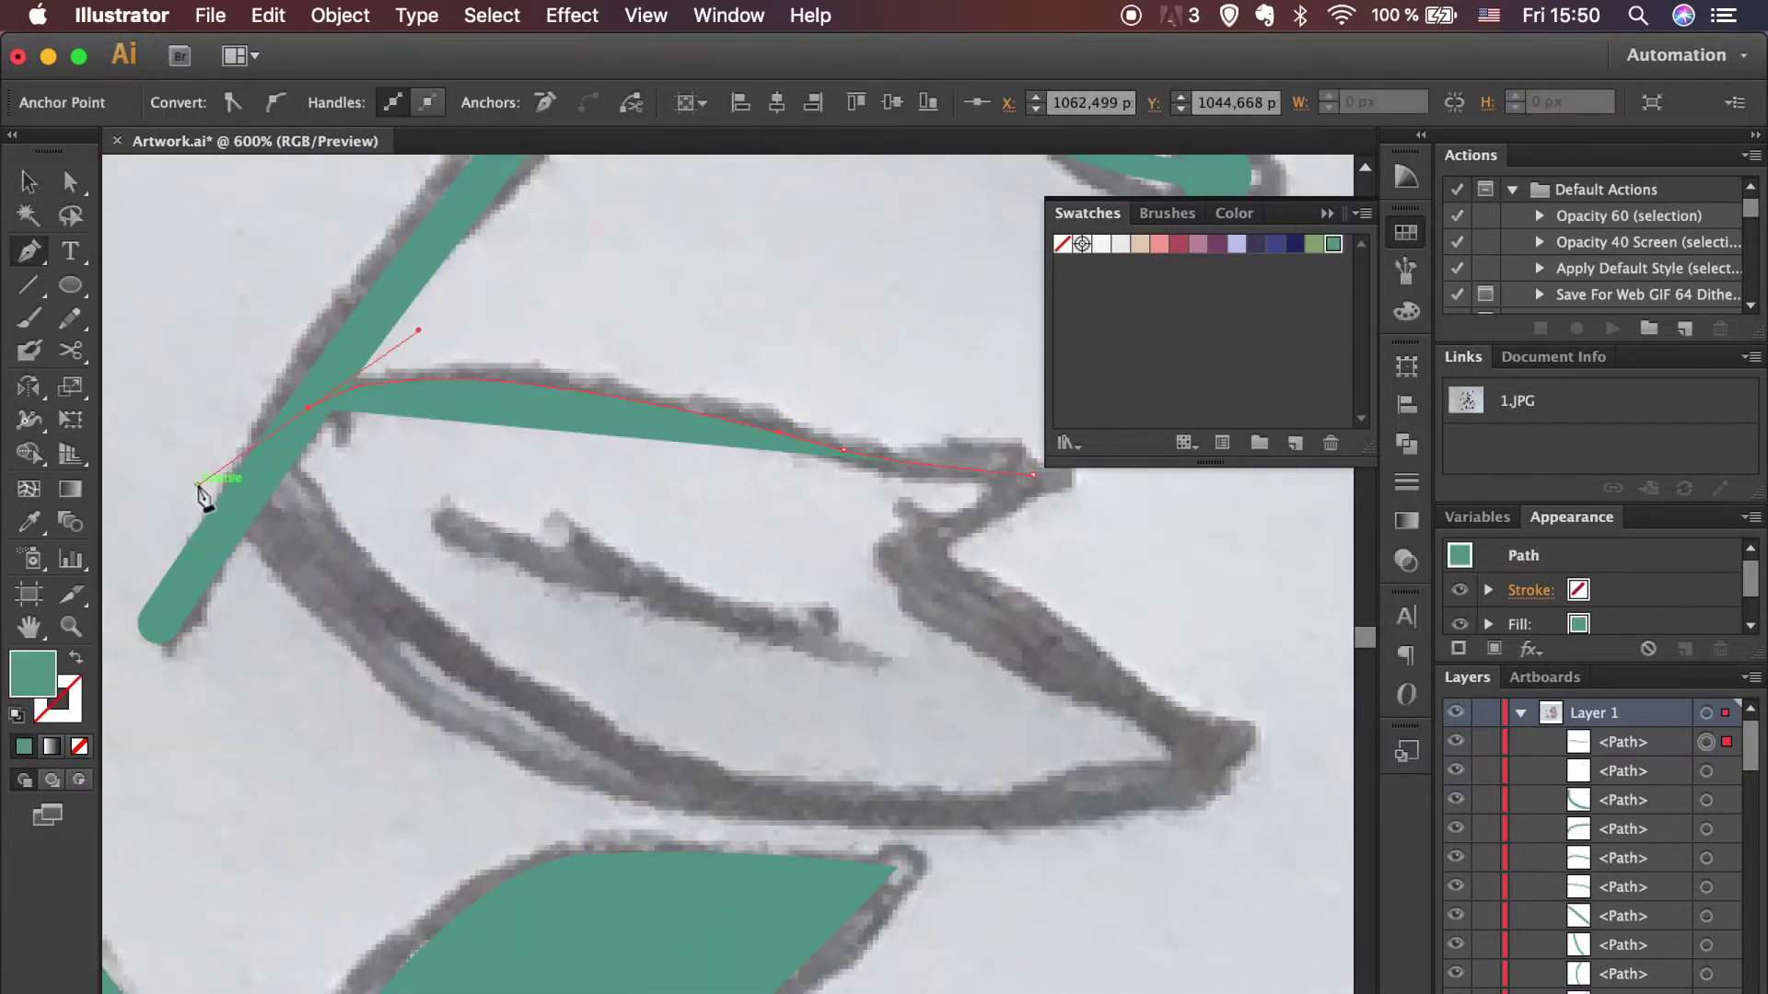
Step: Close the leaf outline and give it the sampled light-green fill
drag(770, 800, 865, 839)
click(1234, 767)
key(shift+x)
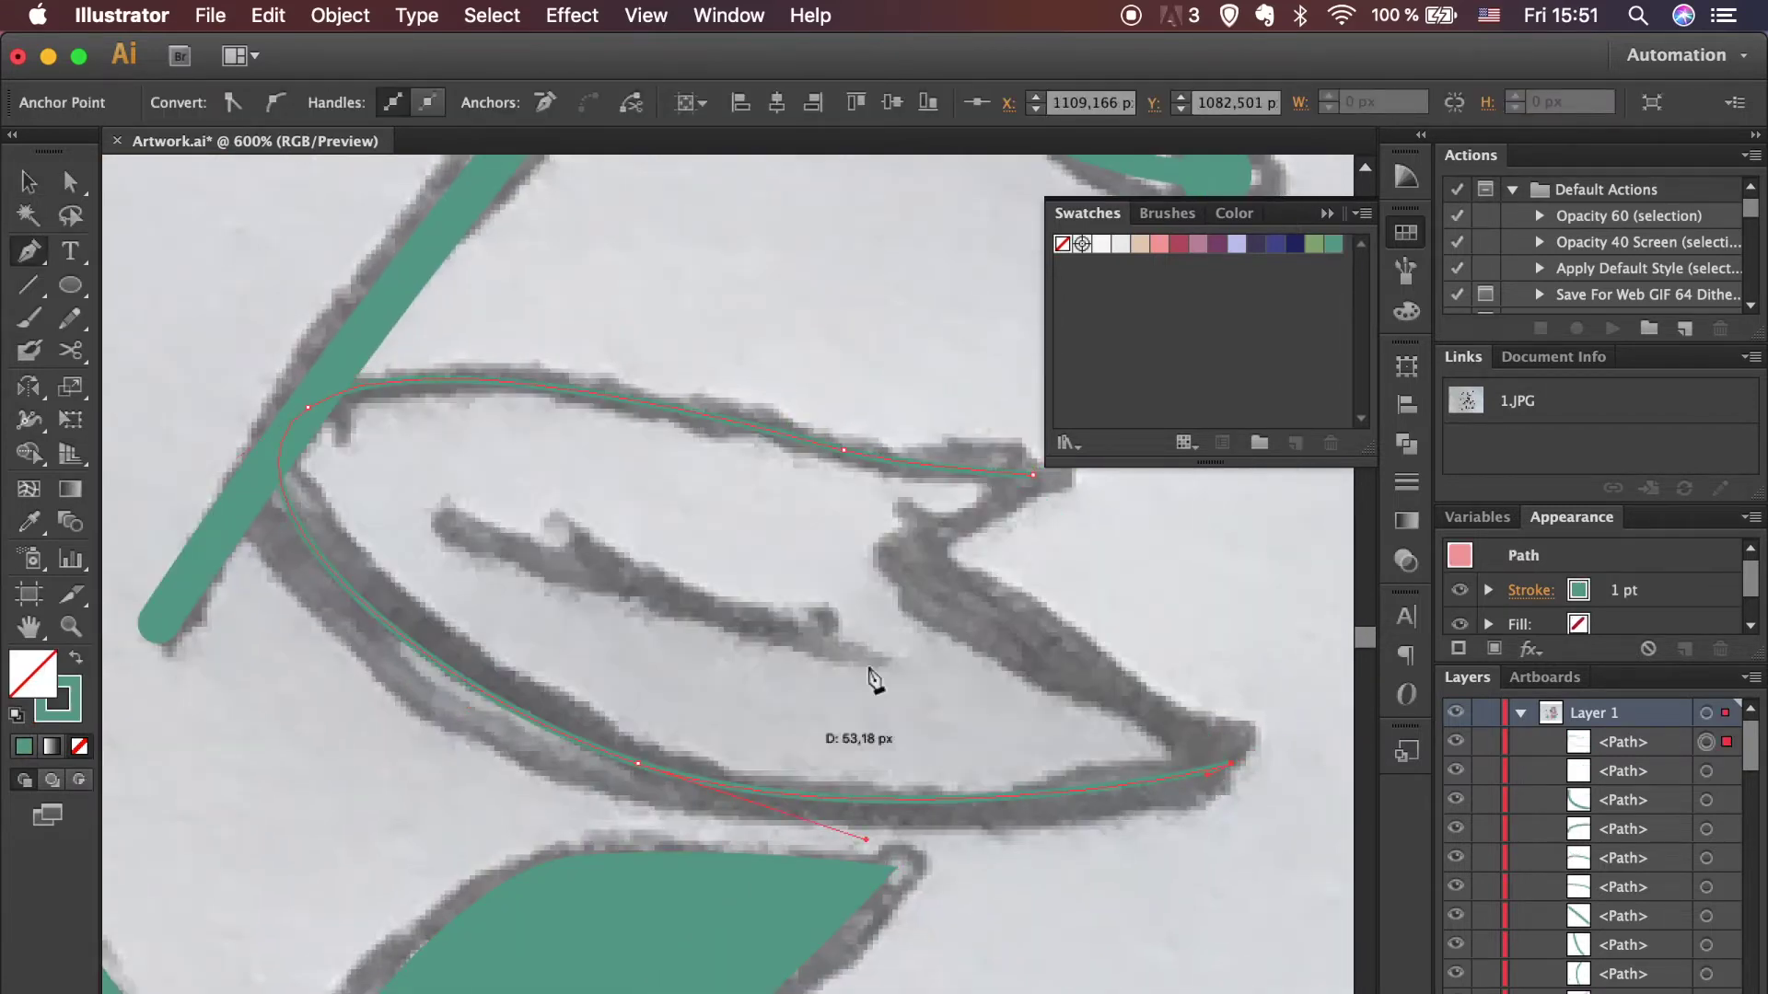
key(ctrl+minus)
key(ctrl+minus)
key(ctrl+minus)
key(i)
click(577, 792)
key(shift+ctrl+a)
Step: Trace the first notched leaf as a closed shape from base through notch to tip
scroll(1052, 850, down, 3)
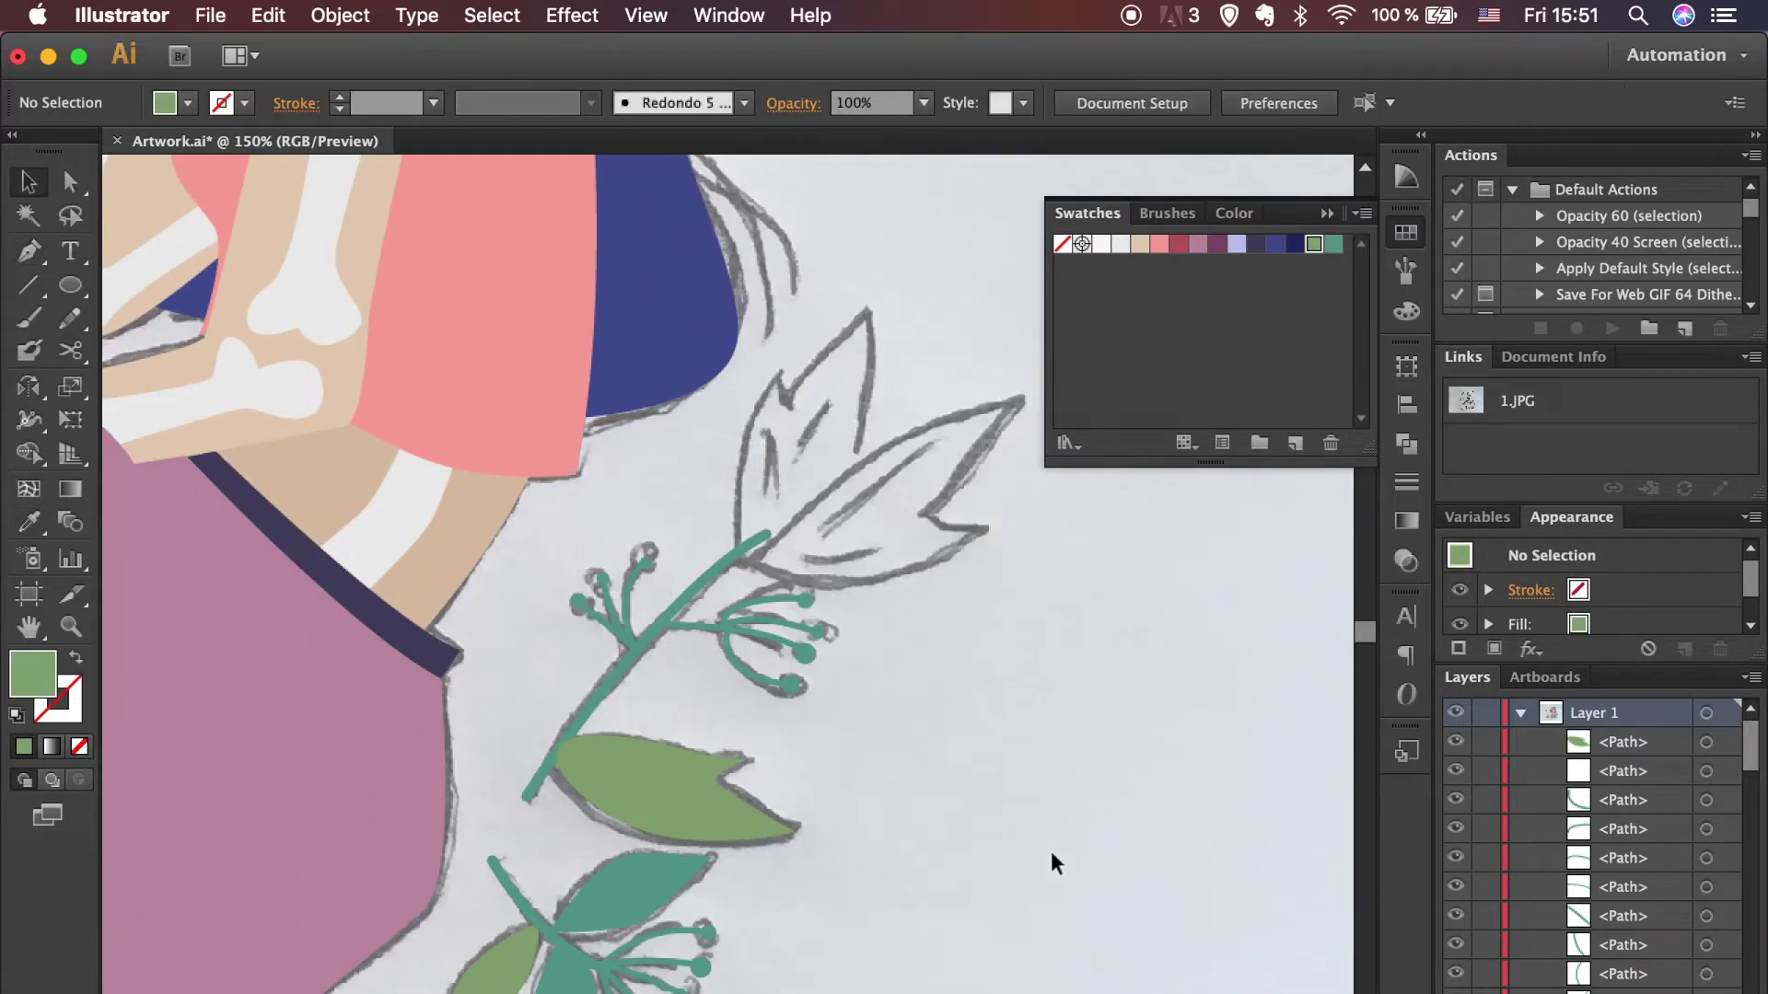
key(ctrl+plus)
key(ctrl+plus)
key(p)
click(346, 727)
click(426, 370)
click(443, 429)
click(567, 267)
drag(345, 726, 276, 764)
scroll(178, 722, left, 5)
key(shift+ctrl+a)
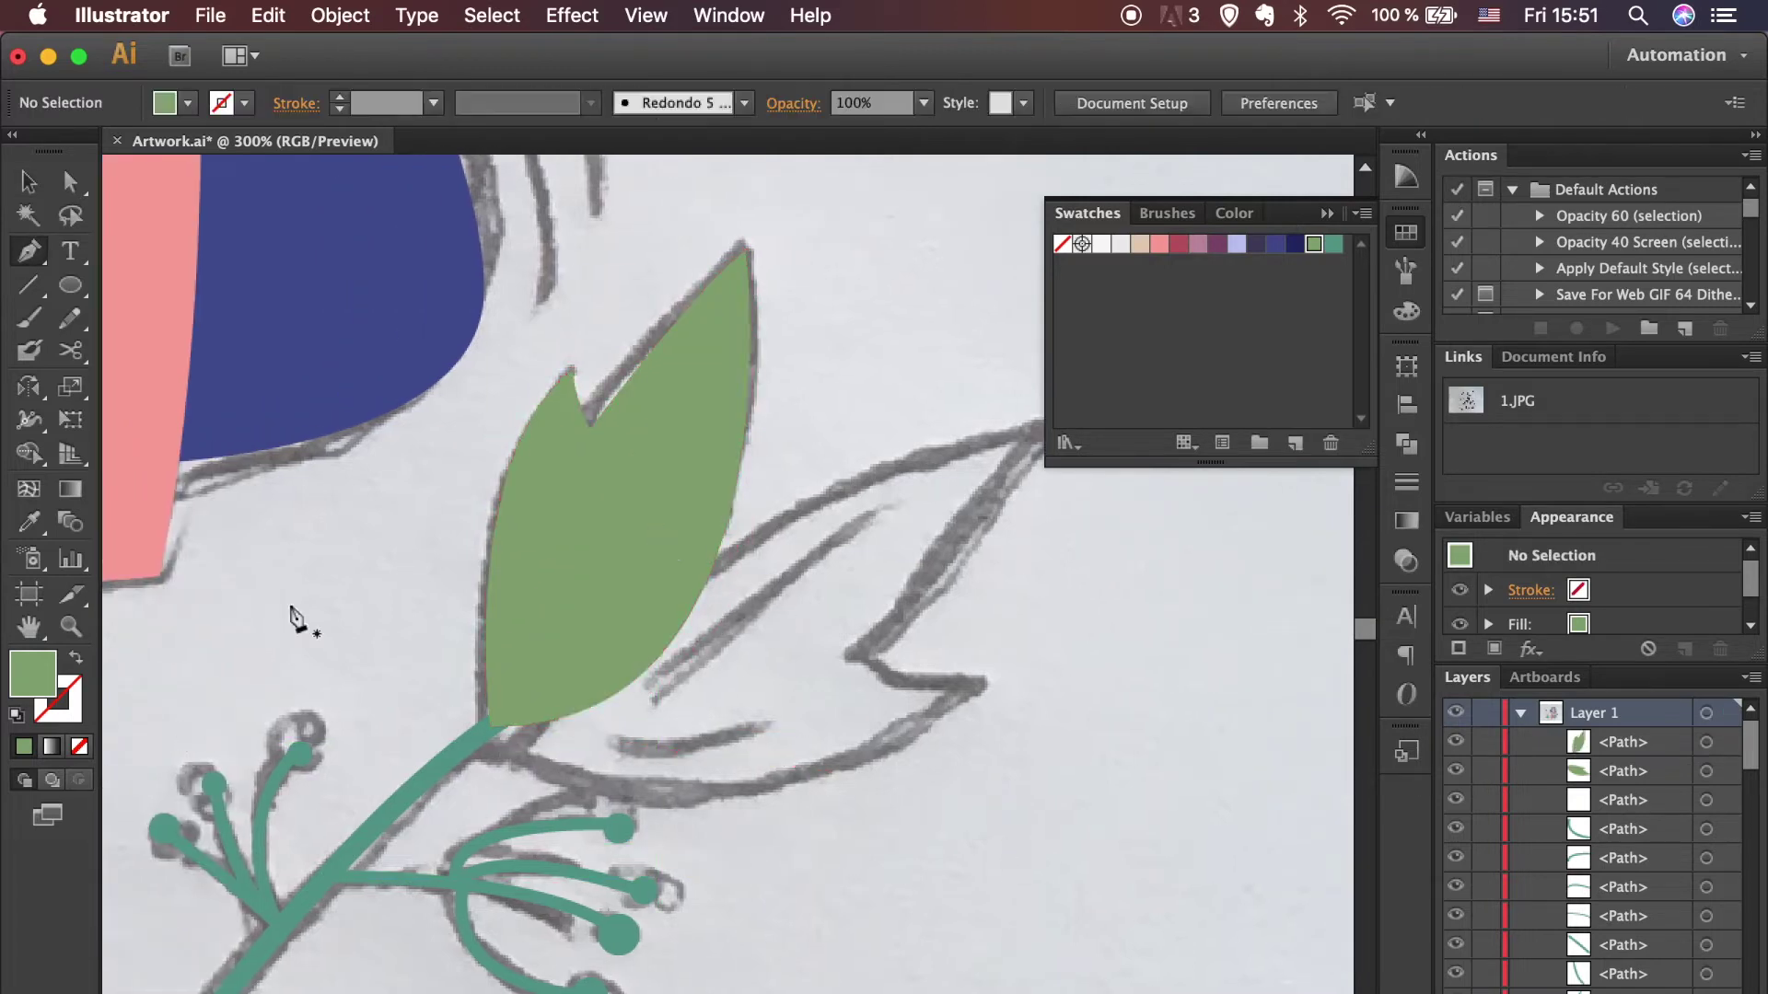
Step: Trace the second notched leaf outline from the stem around its notch and tip
scroll(653, 532, right, 3)
key(ctrl+z)
key(shift+x)
click(341, 773)
drag(835, 720, 869, 672)
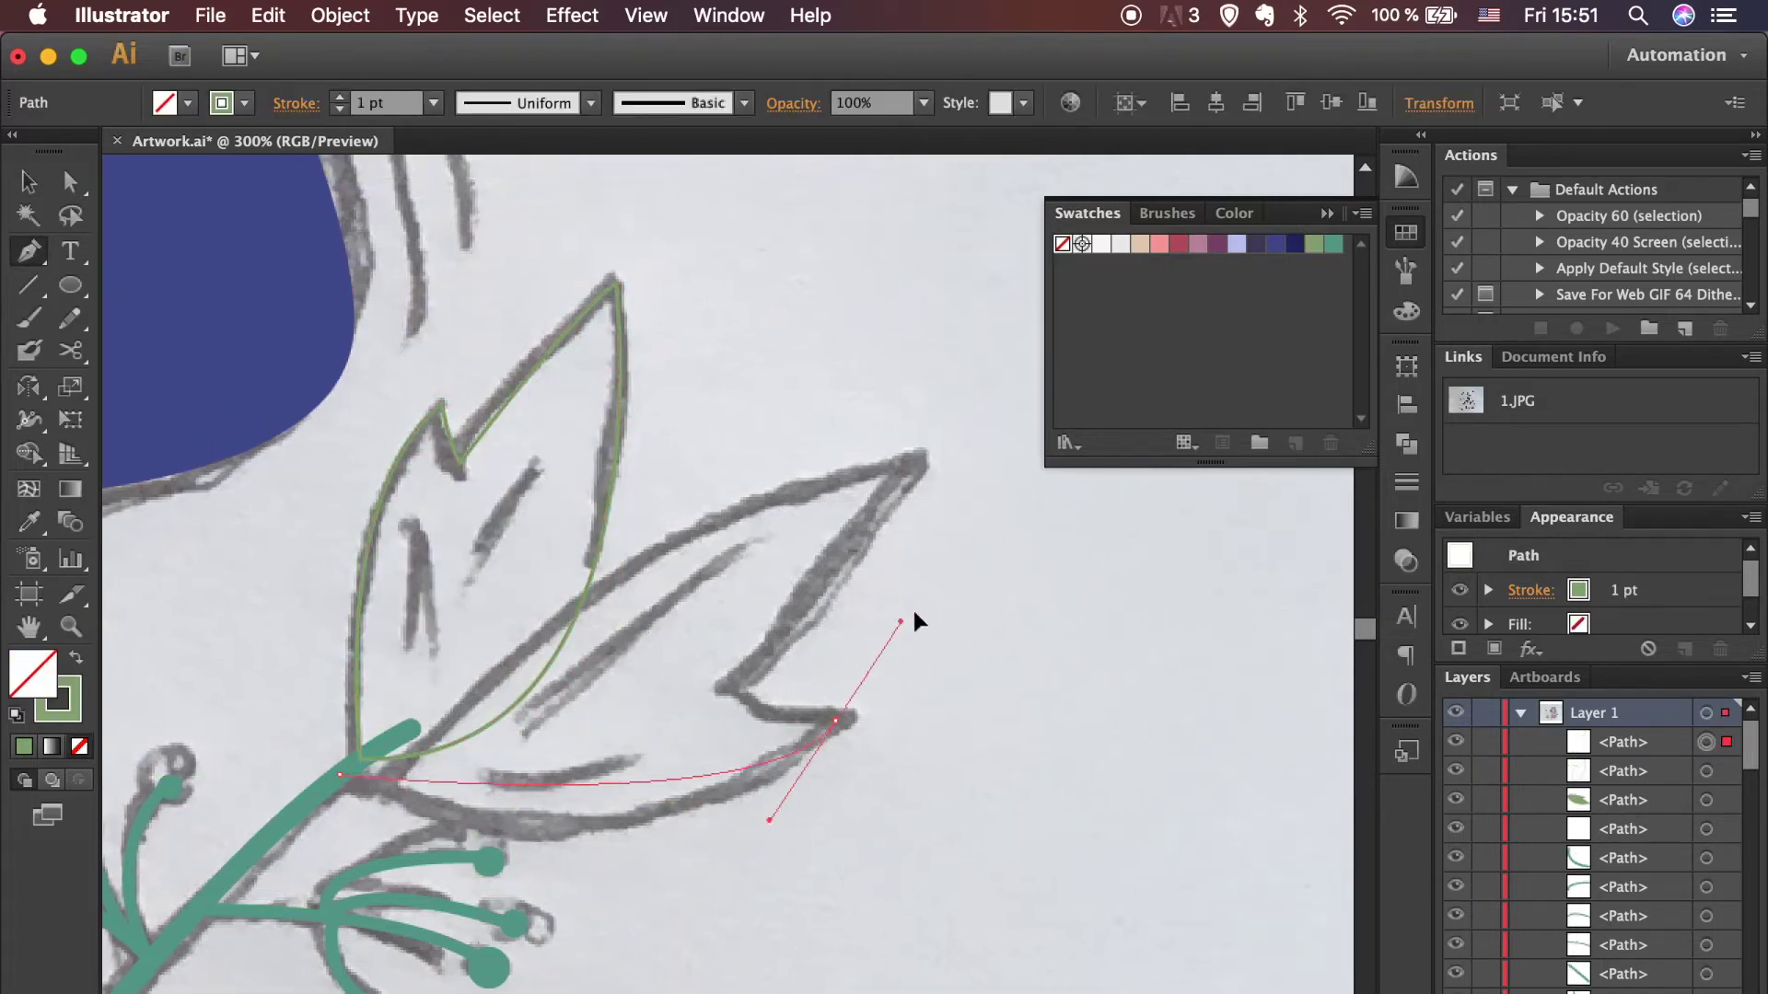
click(835, 720)
click(730, 690)
click(917, 459)
drag(619, 576, 721, 495)
click(342, 773)
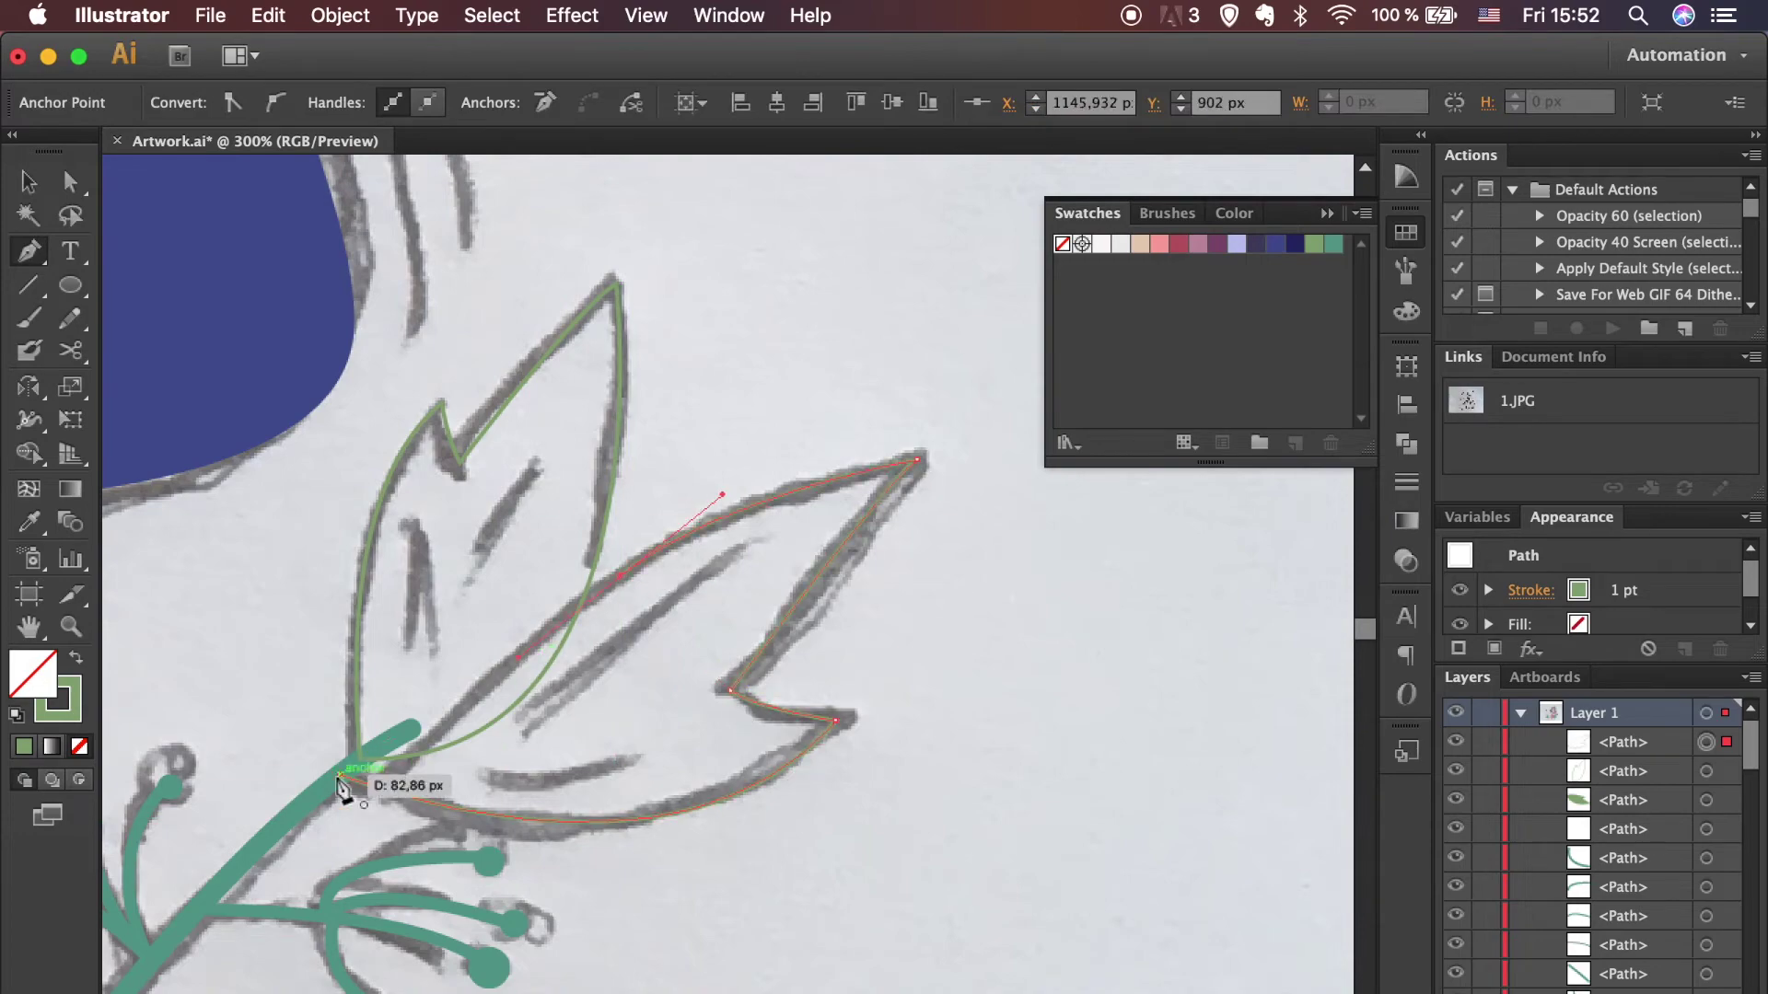
Step: Fill the notched leaves green, deselect, and zoom out to the whole artwork
key(ctrl+1)
key(shift+x)
key(v)
click(682, 533)
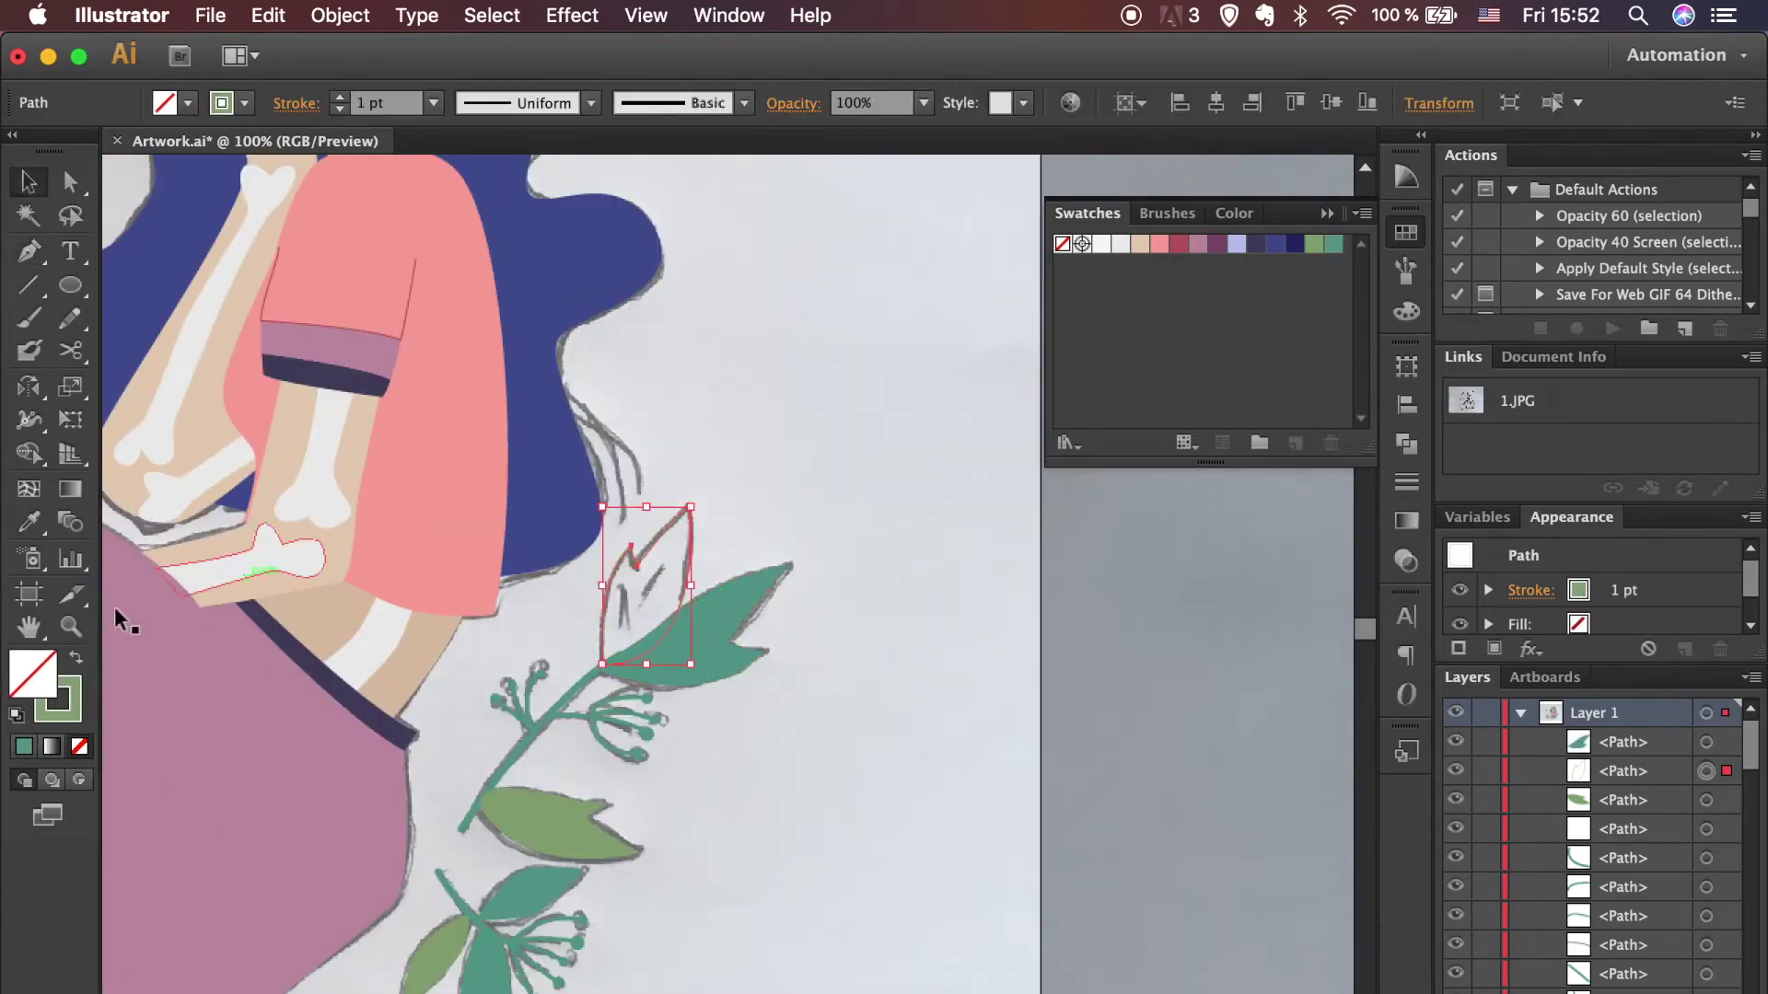
key(shift+x)
click(875, 860)
key(ctrl+0)
Step: Trace the speech bubble's right side and lower edge around the DAY of DEAD lettering
key(ctrl+1)
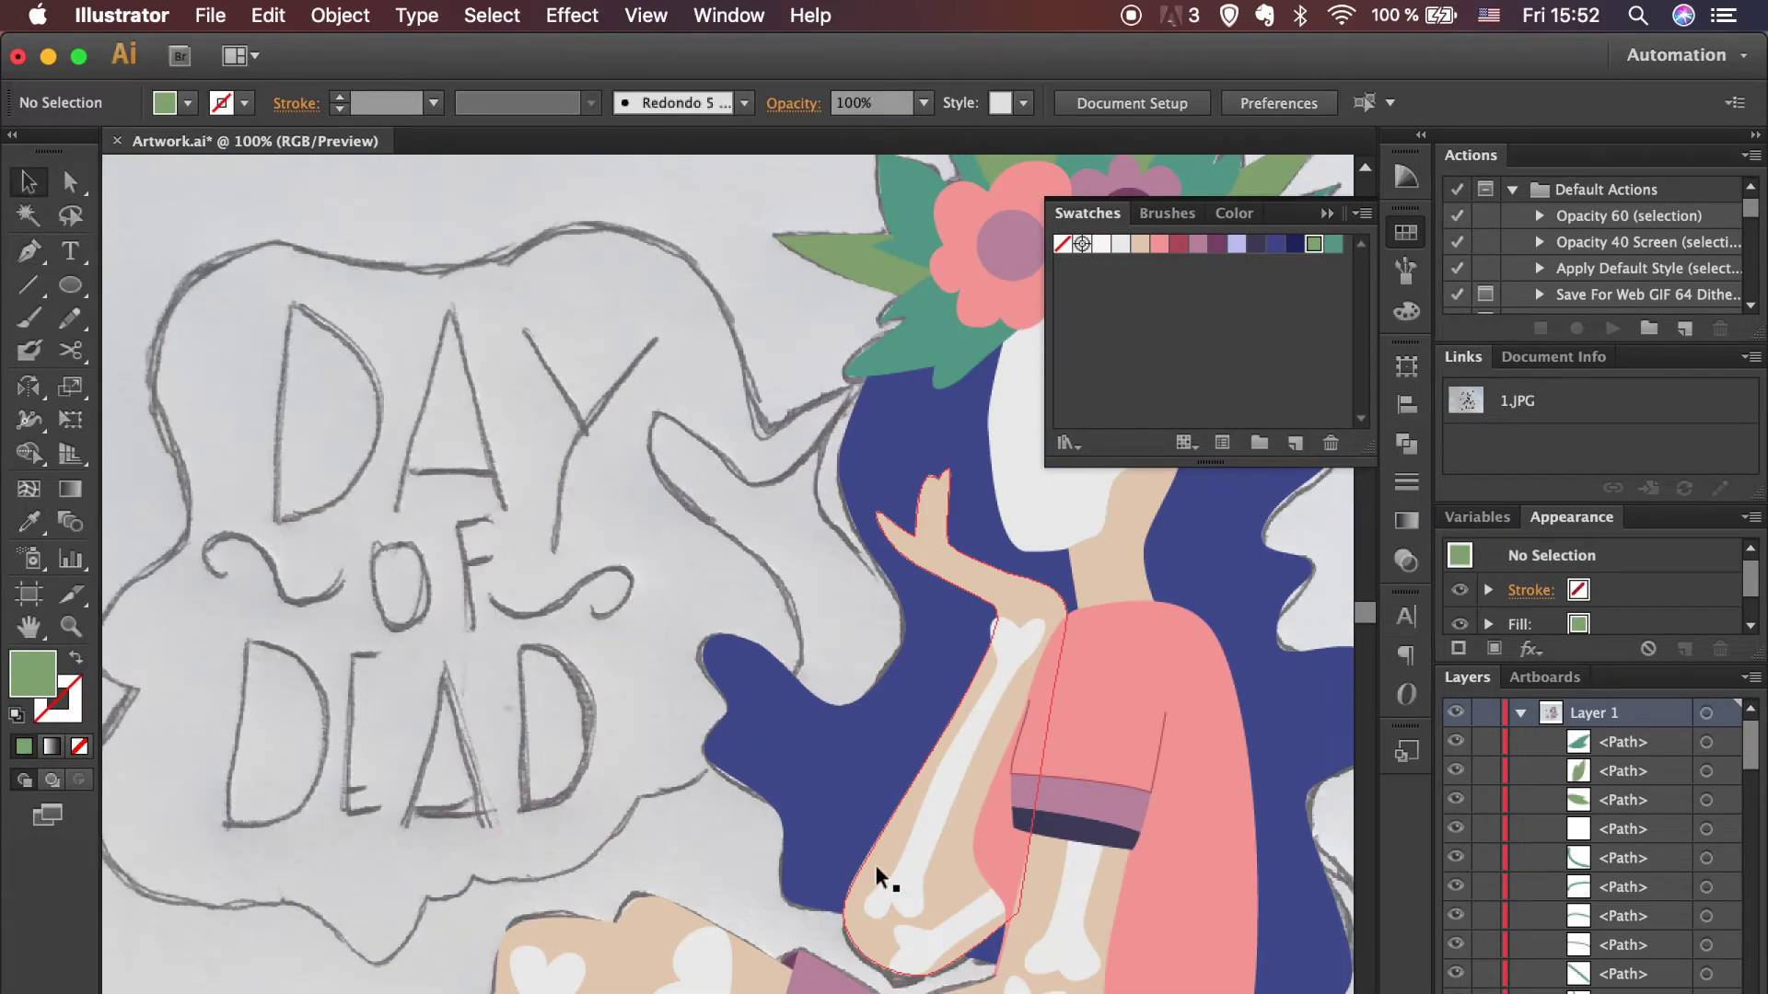
key(p)
scroll(875, 864, left, 3)
click(979, 388)
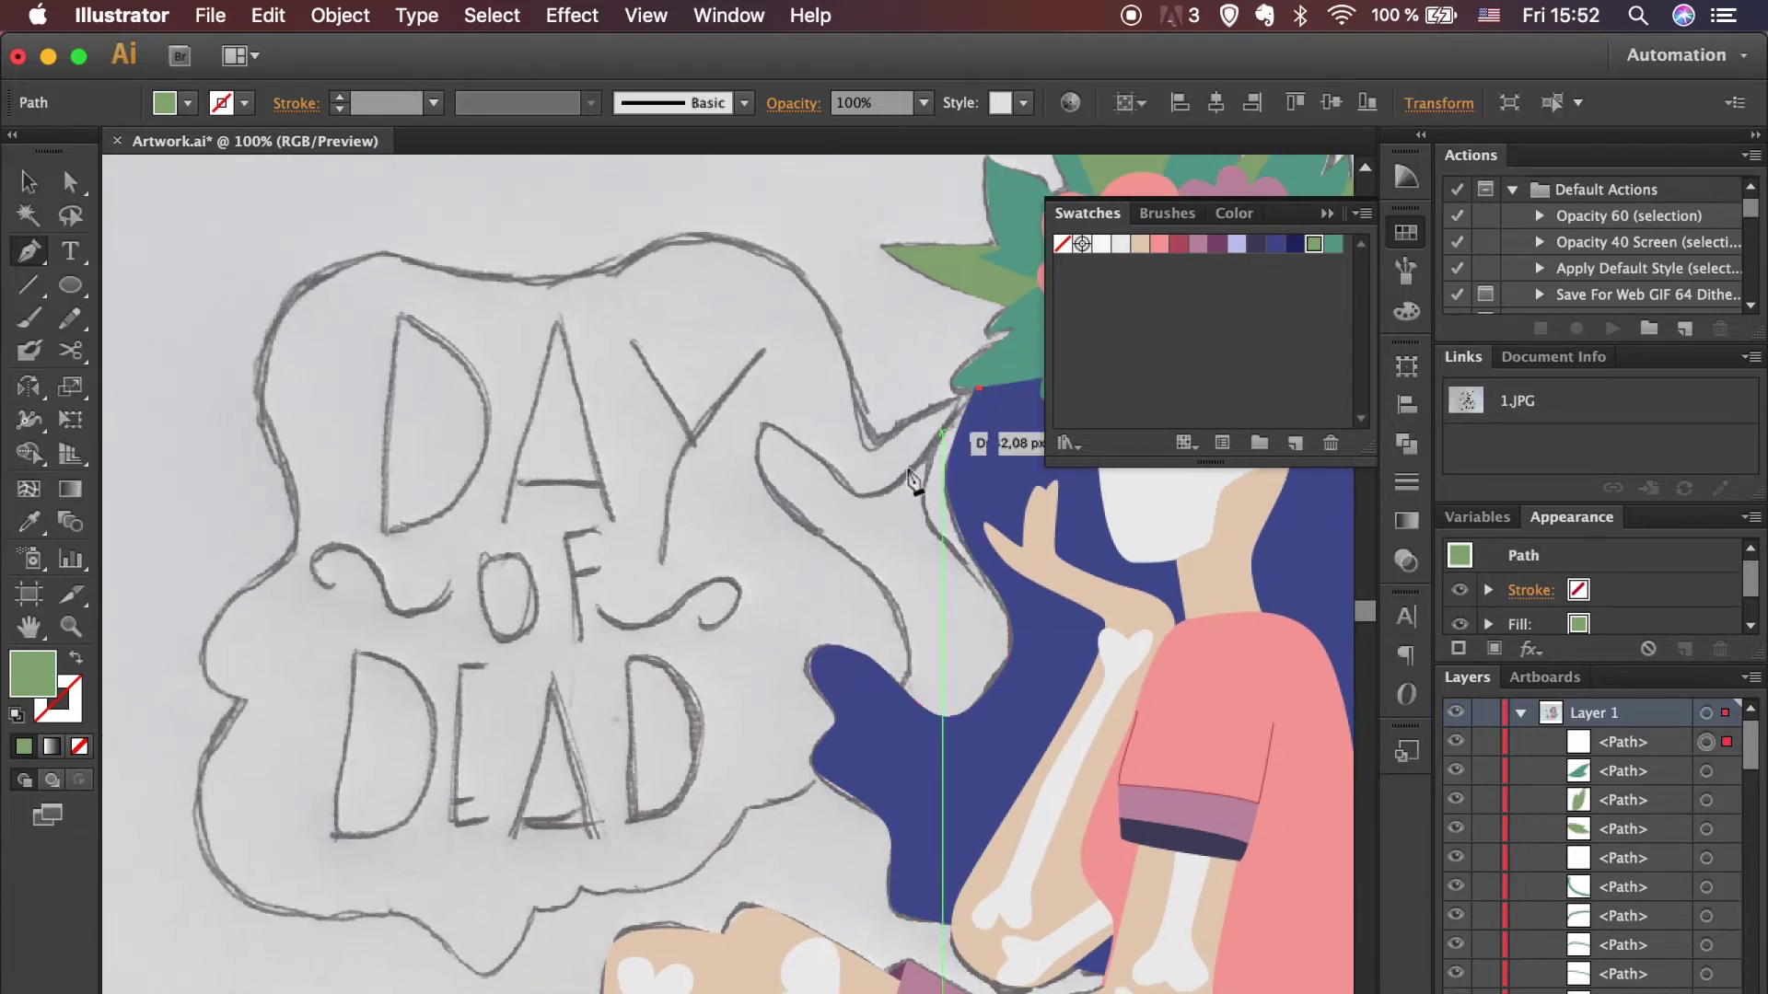
click(757, 433)
key(shift+x)
drag(889, 718, 856, 737)
click(747, 804)
drag(644, 884, 584, 891)
drag(488, 986, 466, 974)
Step: Trace the bubble's left lobe and top, closing it as a lavender-filled shape
scroll(355, 928, left, 5)
drag(403, 712, 411, 722)
drag(368, 645, 375, 624)
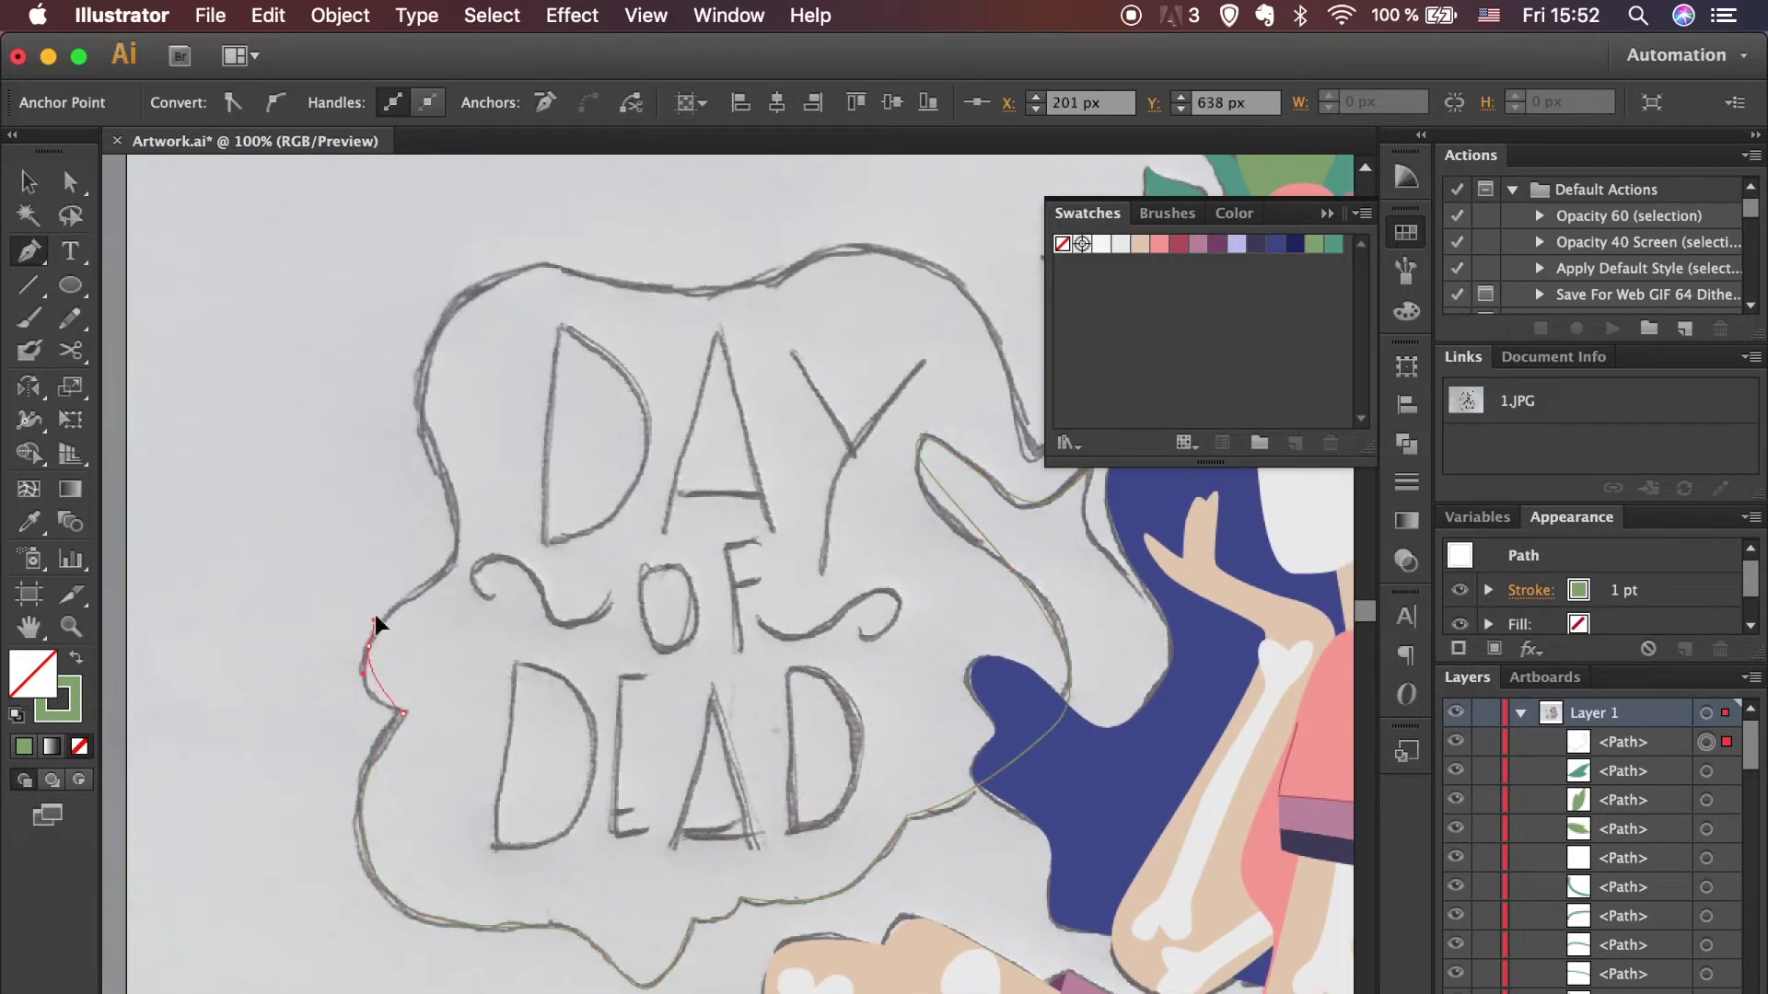
scroll(725, 296, right, 5)
drag(749, 355, 798, 473)
click(898, 425)
click(162, 663)
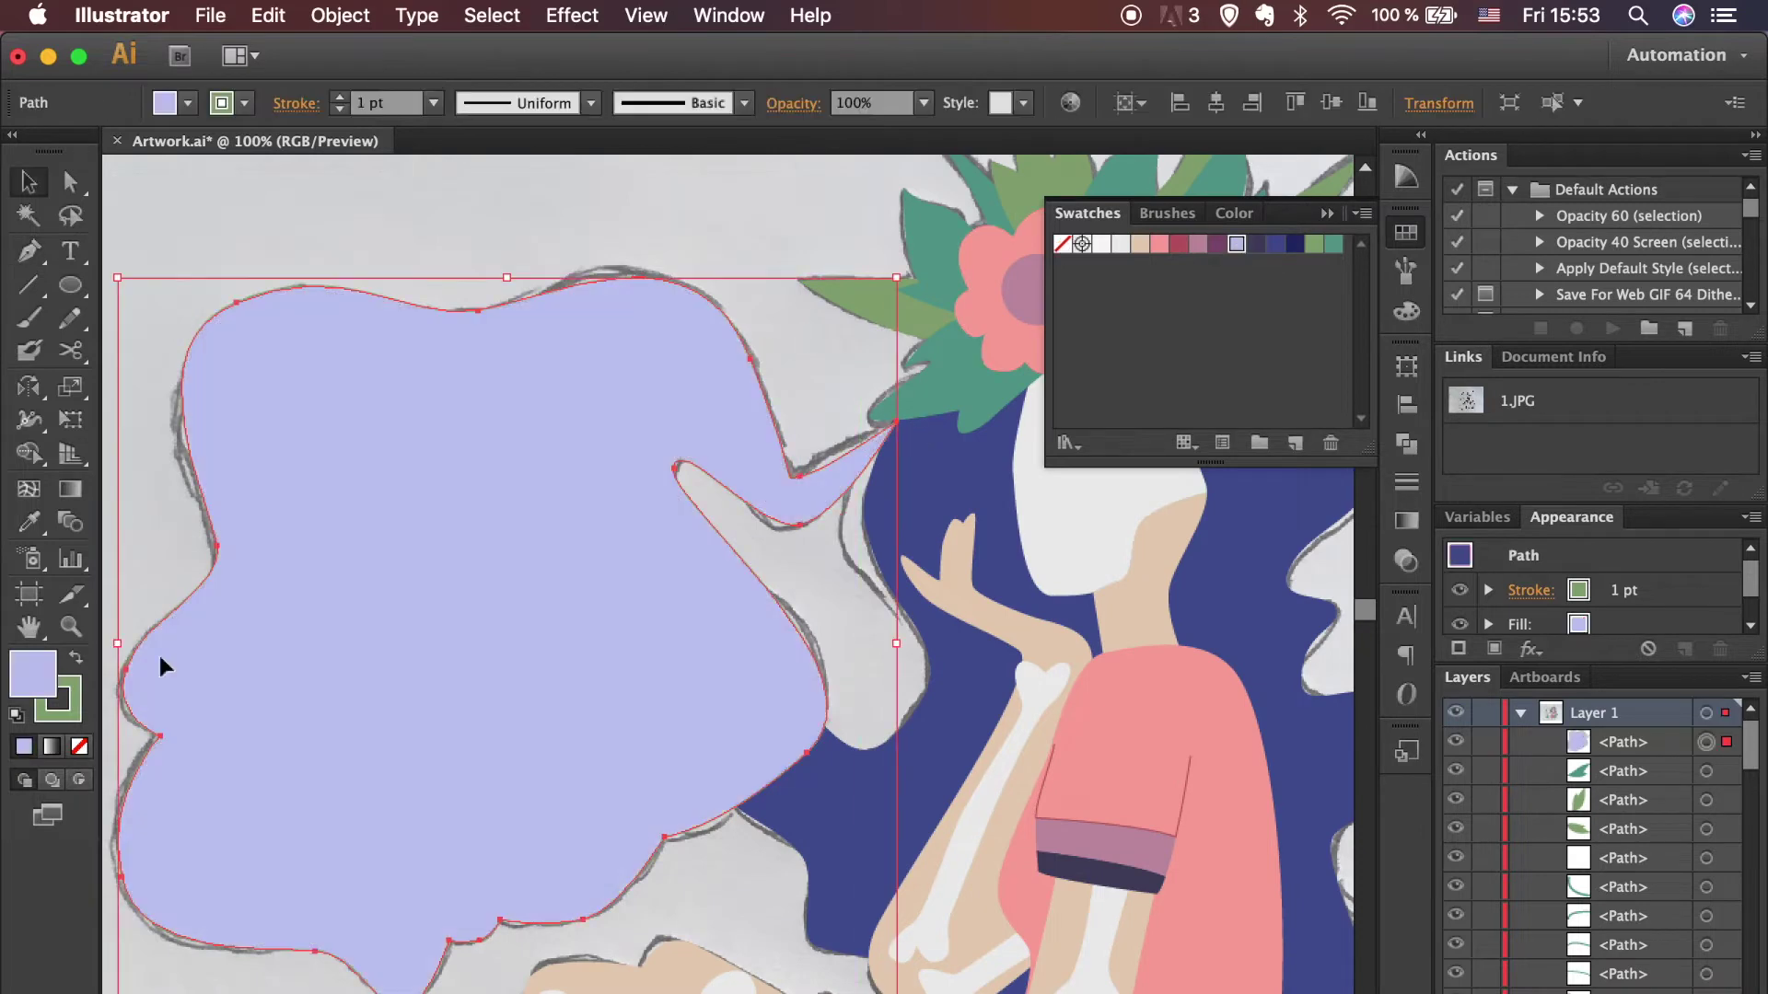
key(super+minus)
key(super+minus)
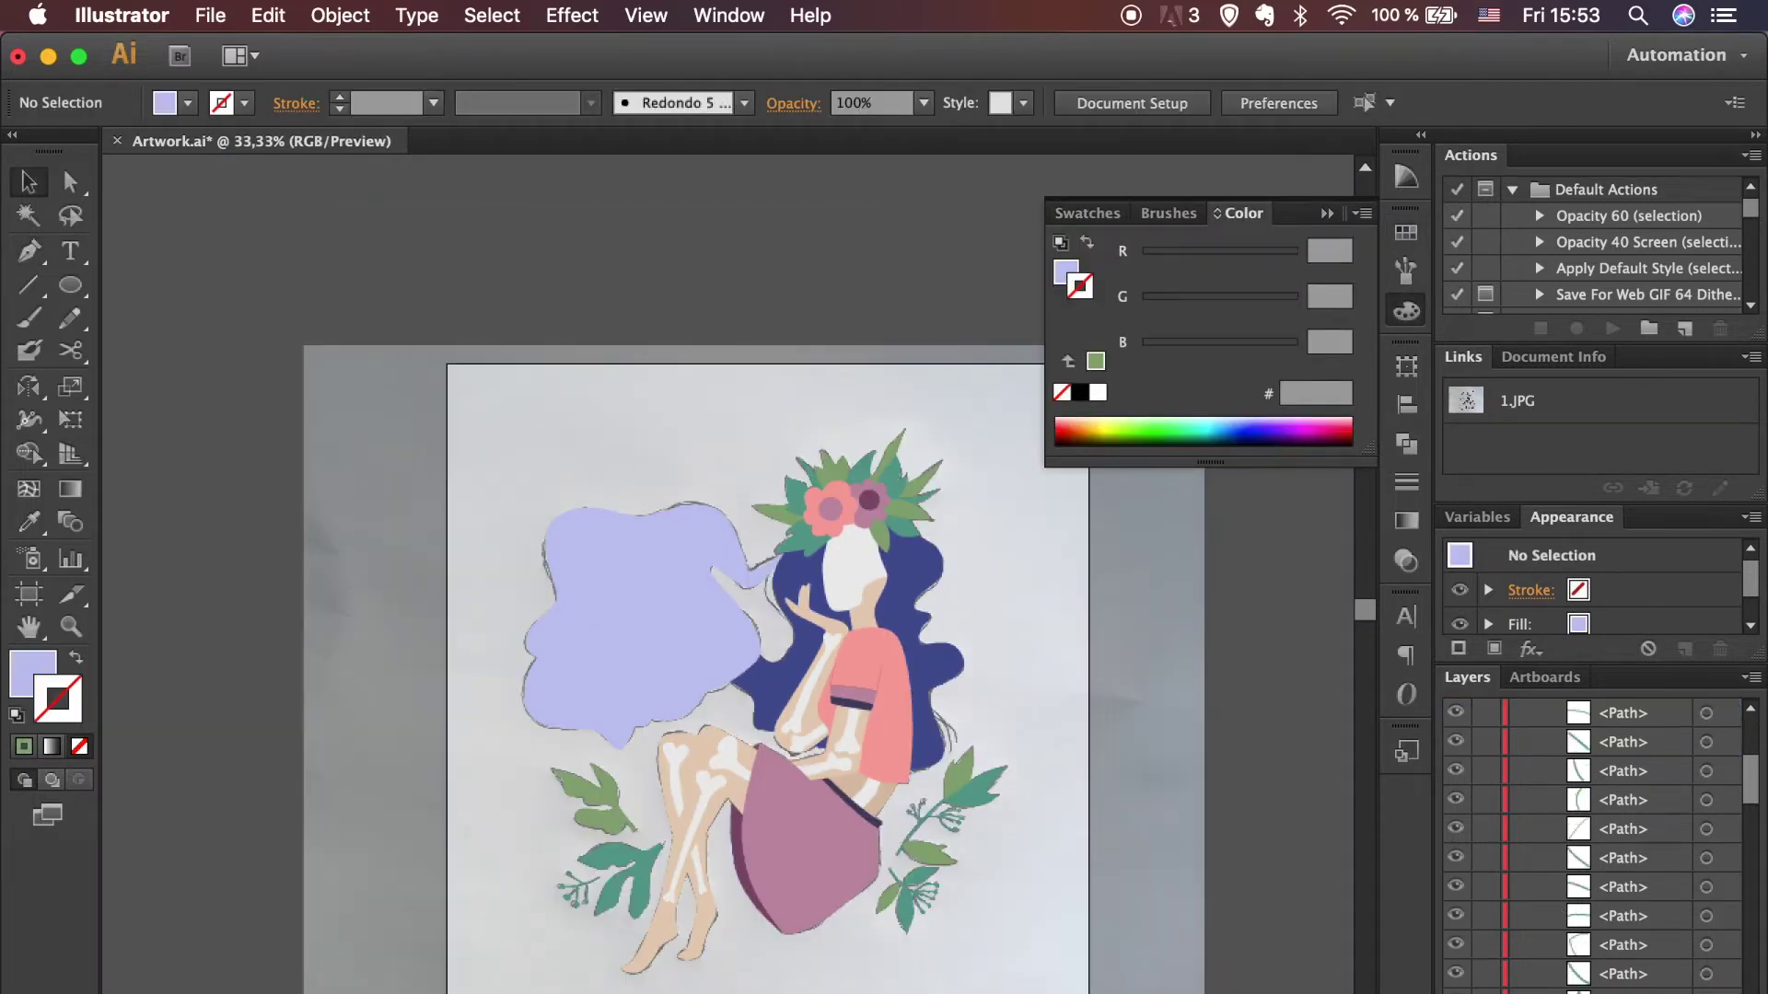
click(743, 366)
Step: Bring the sketch image to the front, lock it, and zoom in on the skull face
right_click(743, 369)
click(1096, 534)
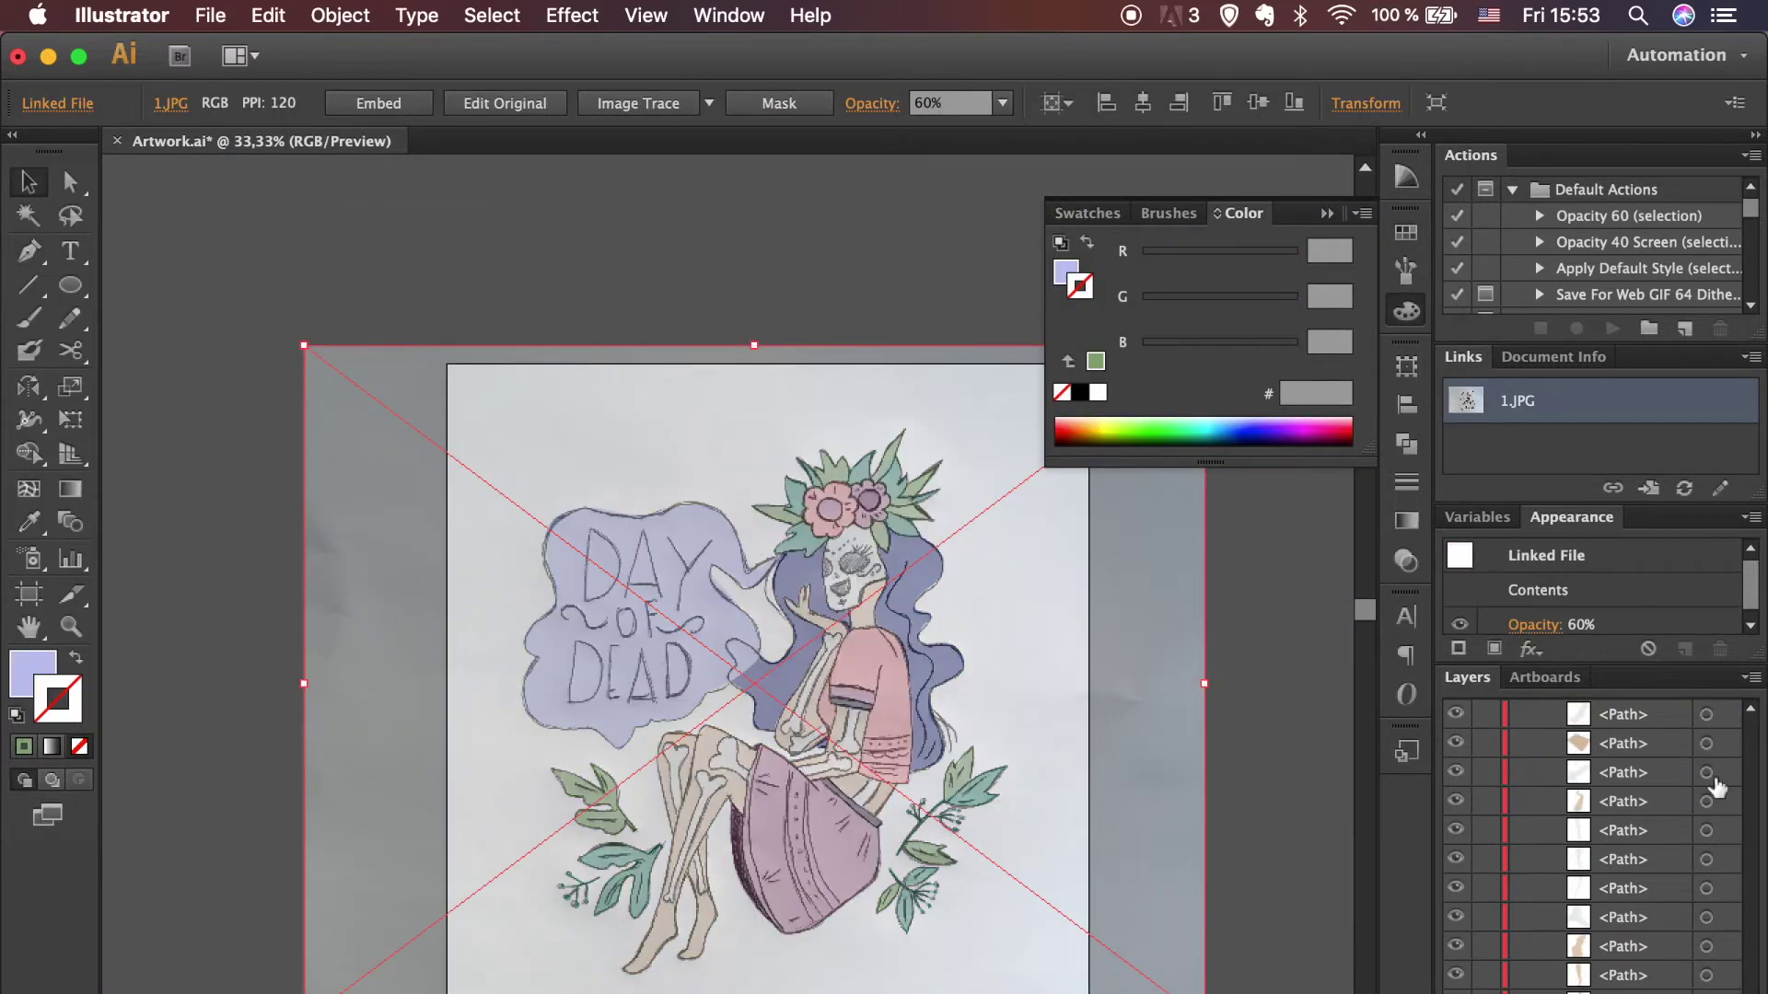
key(super+2)
key(super+plus)
key(super+plus)
key(super+plus)
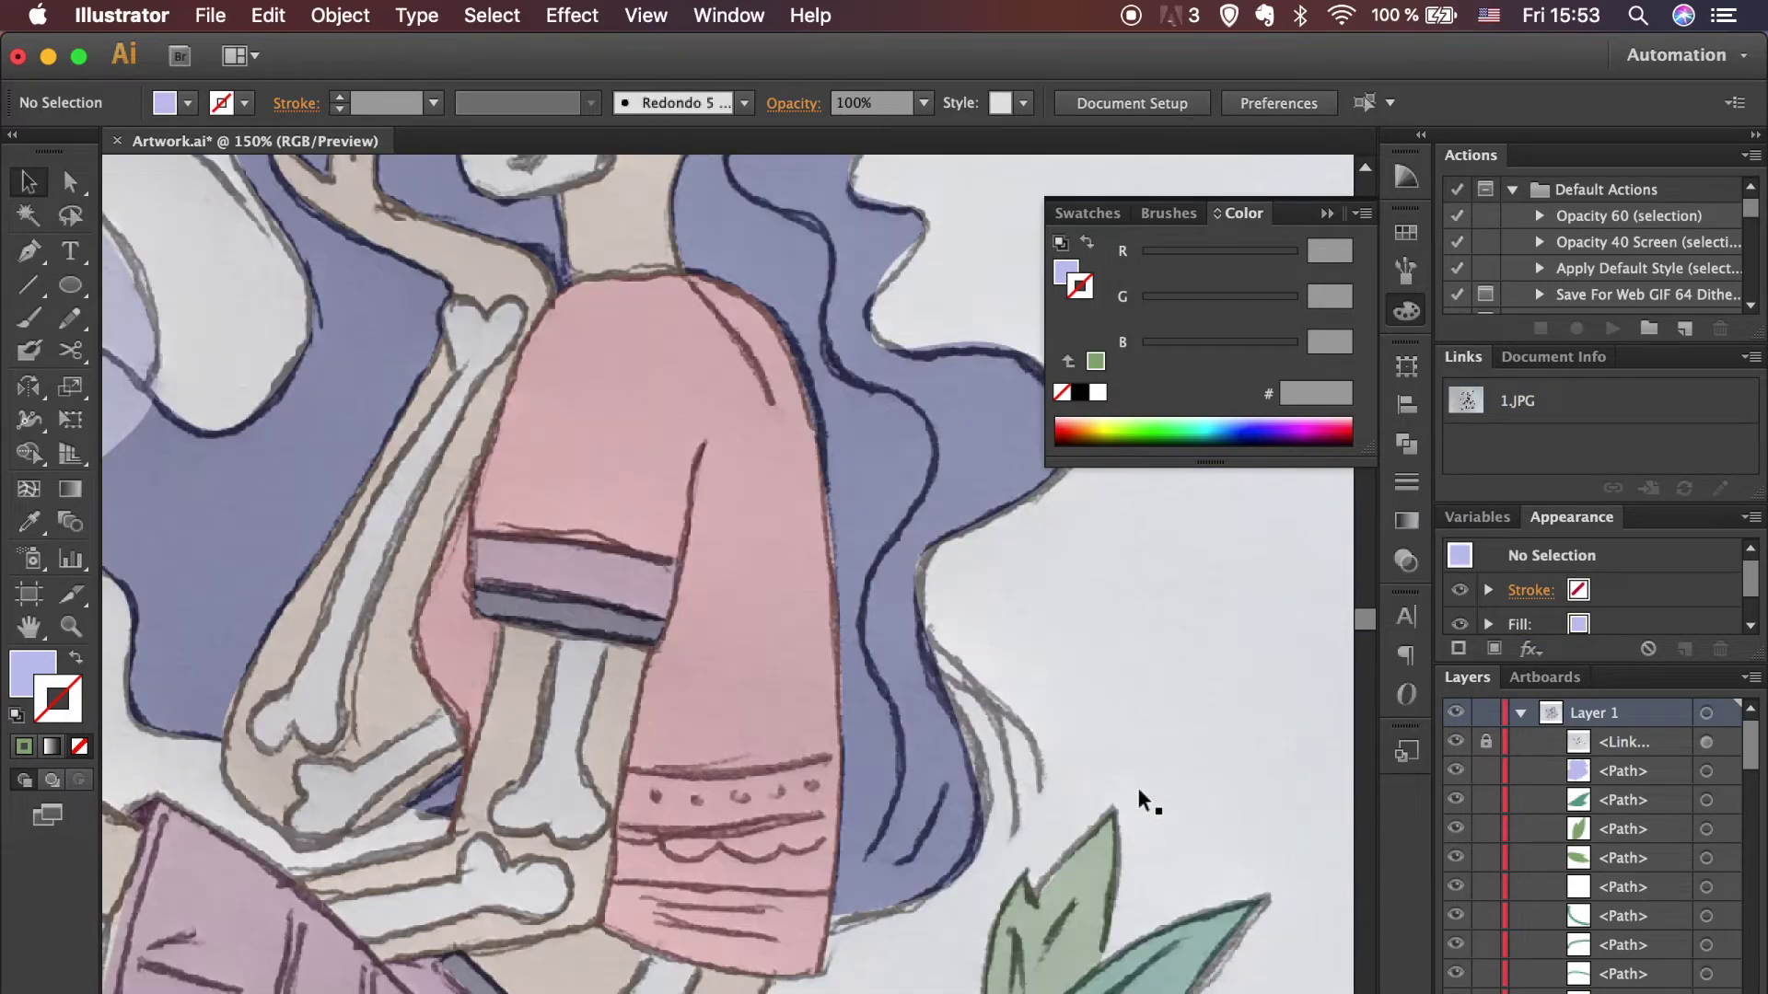
key(super+plus)
scroll(151, 273, up, 5)
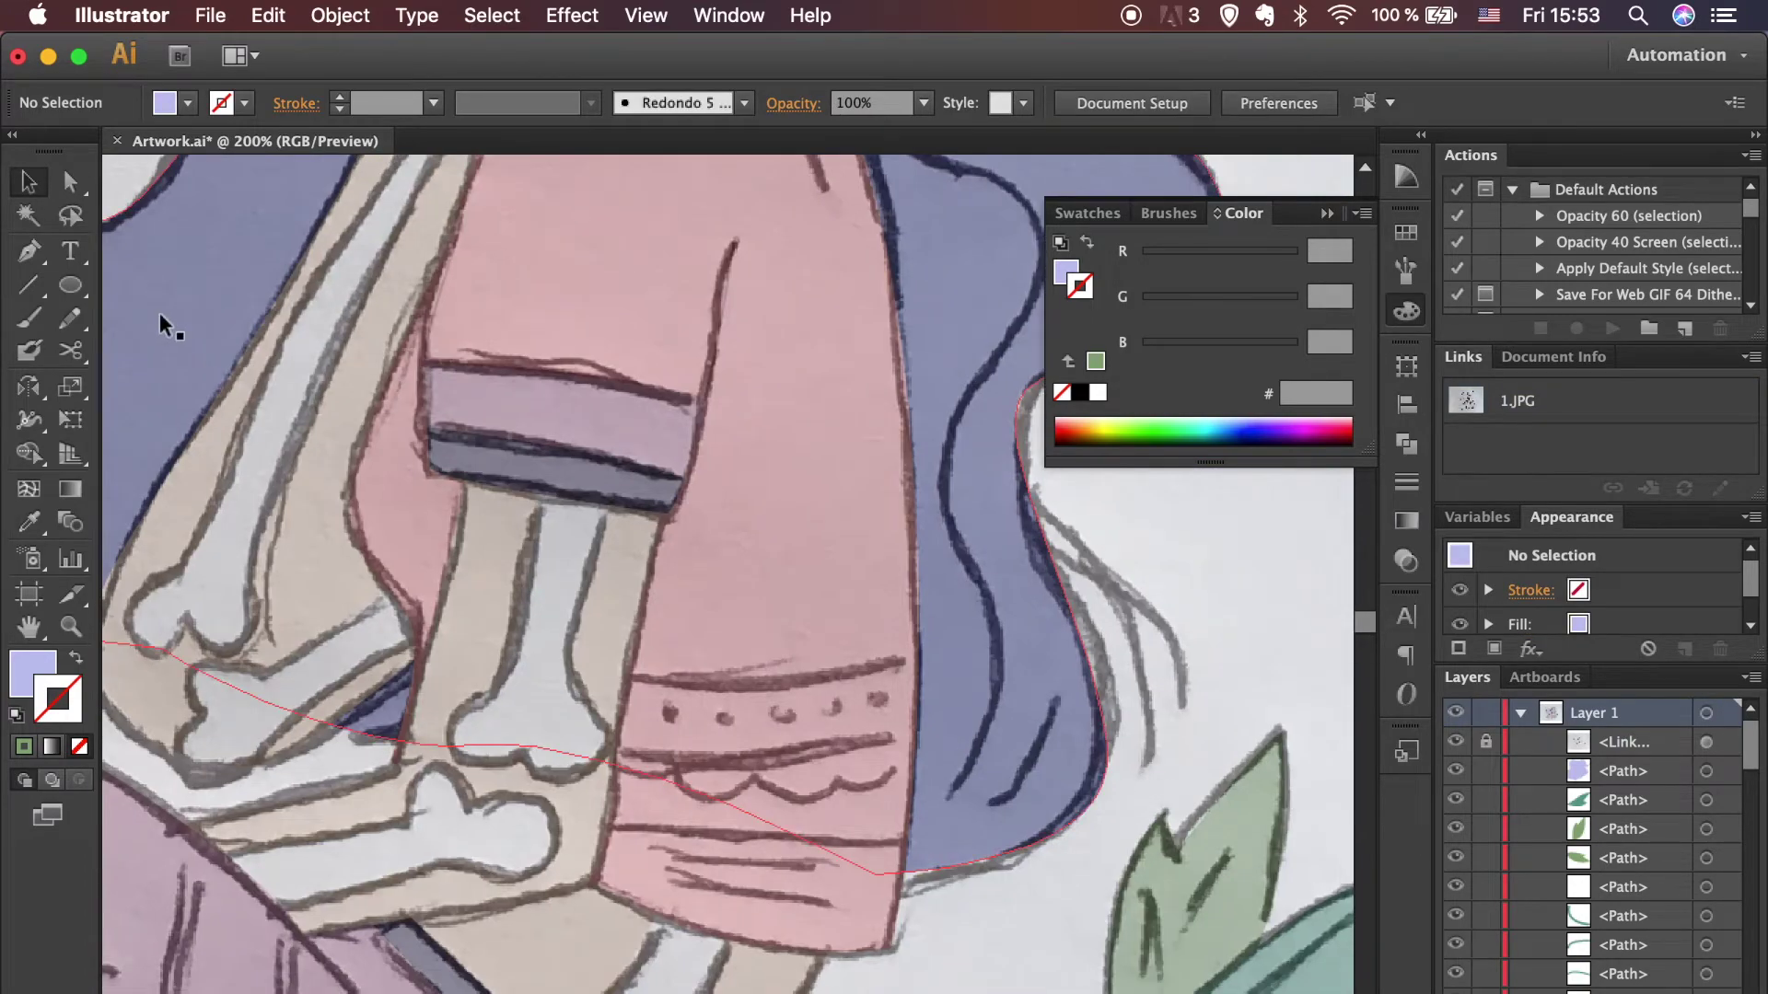
key(super+plus)
scroll(140, 457, up, 10)
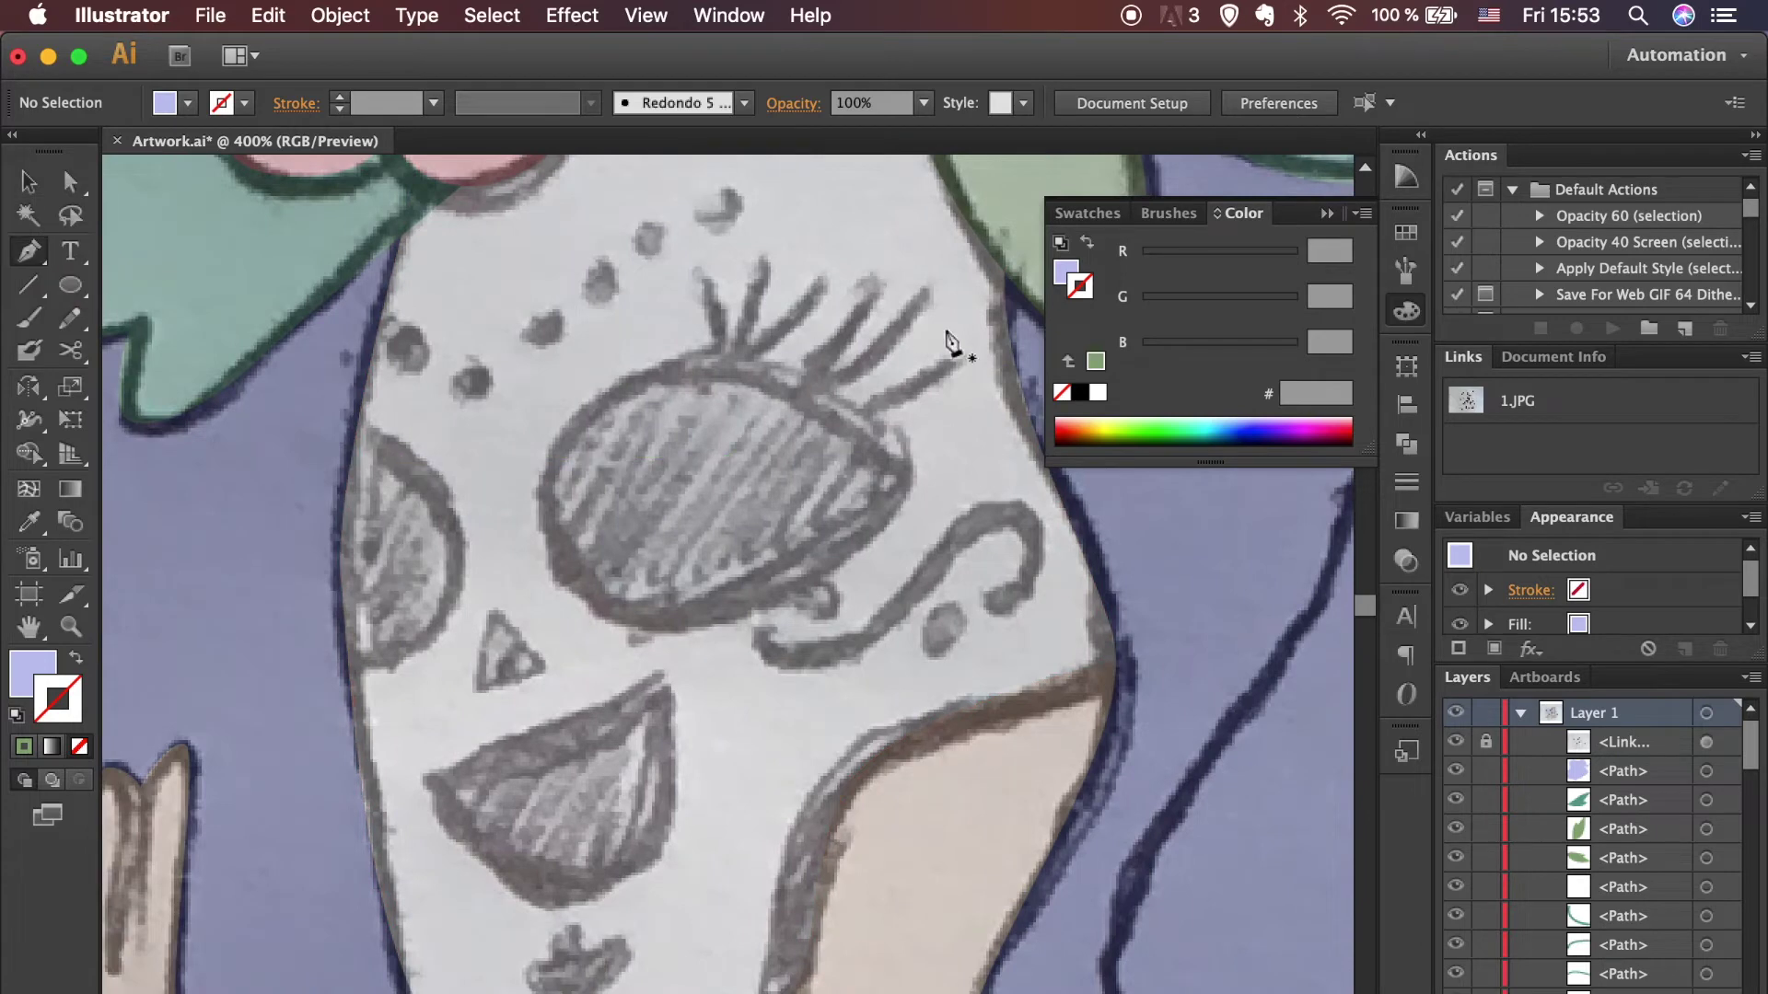
Step: Trace the nose triangle and fill it dark navy with no stroke
click(1271, 256)
click(1401, 233)
click(494, 614)
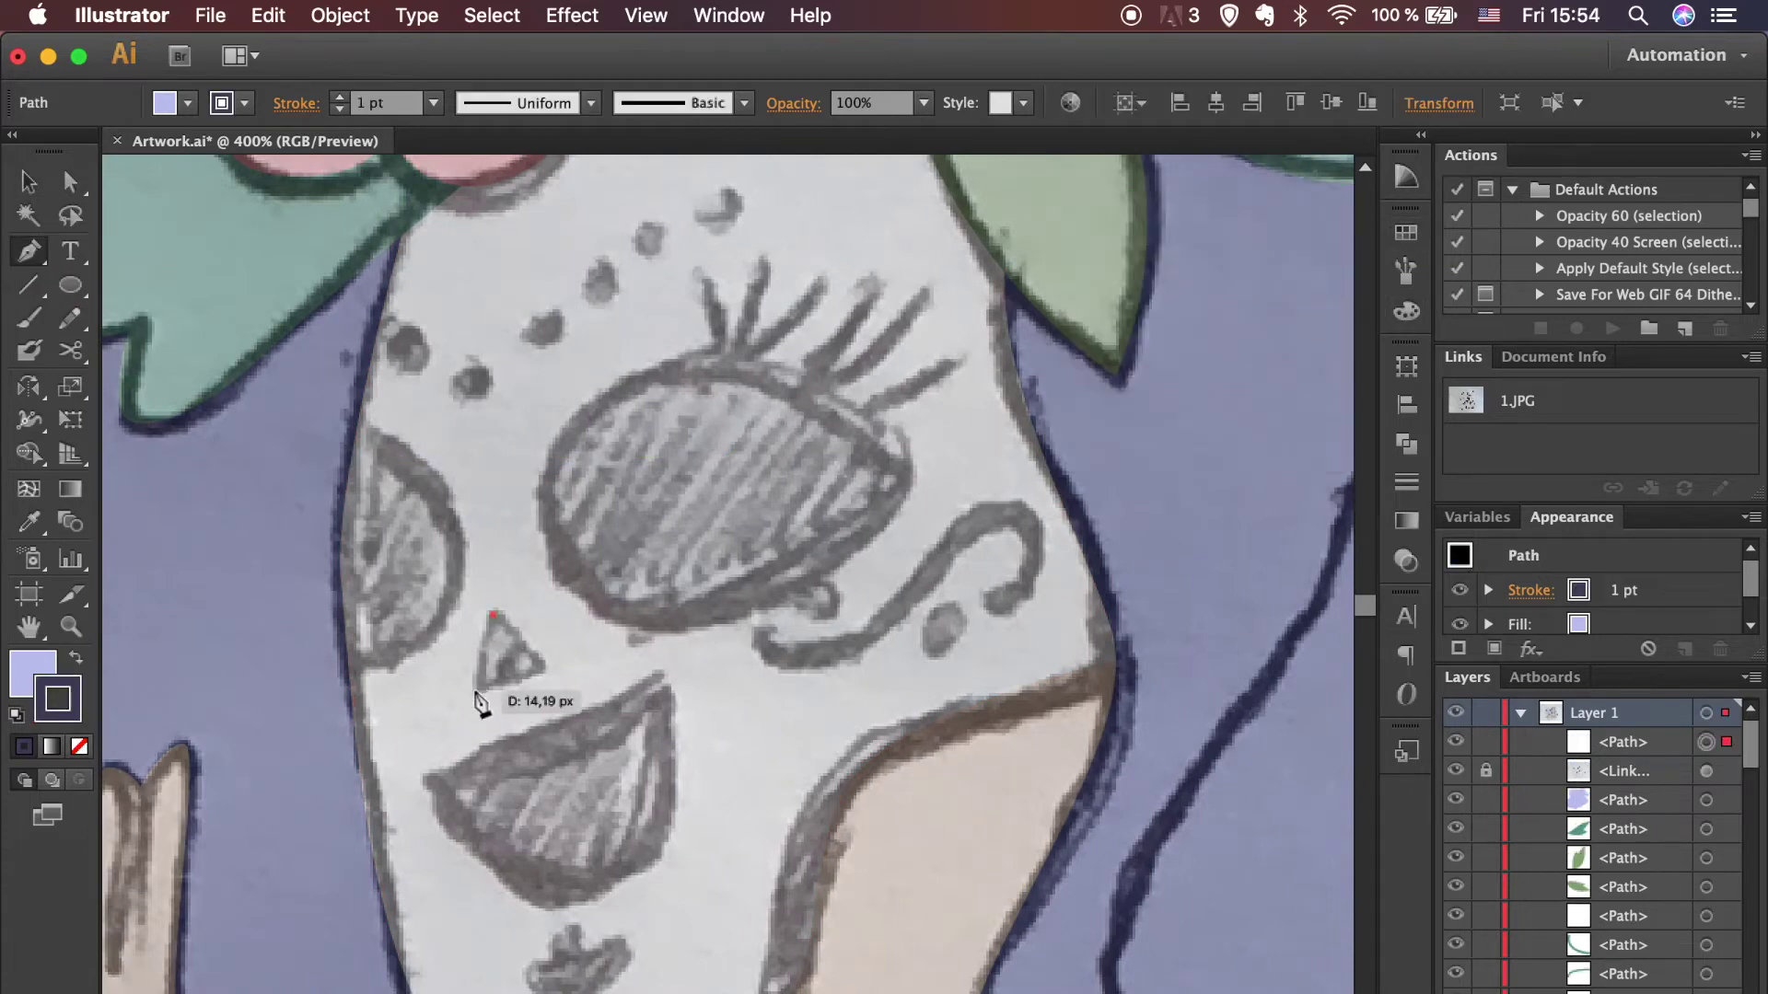
click(474, 690)
click(493, 614)
click(76, 658)
click(79, 747)
Step: Trace the mouth shape with a curved bottom edge
super+click(619, 659)
click(429, 780)
click(658, 686)
drag(594, 884, 479, 918)
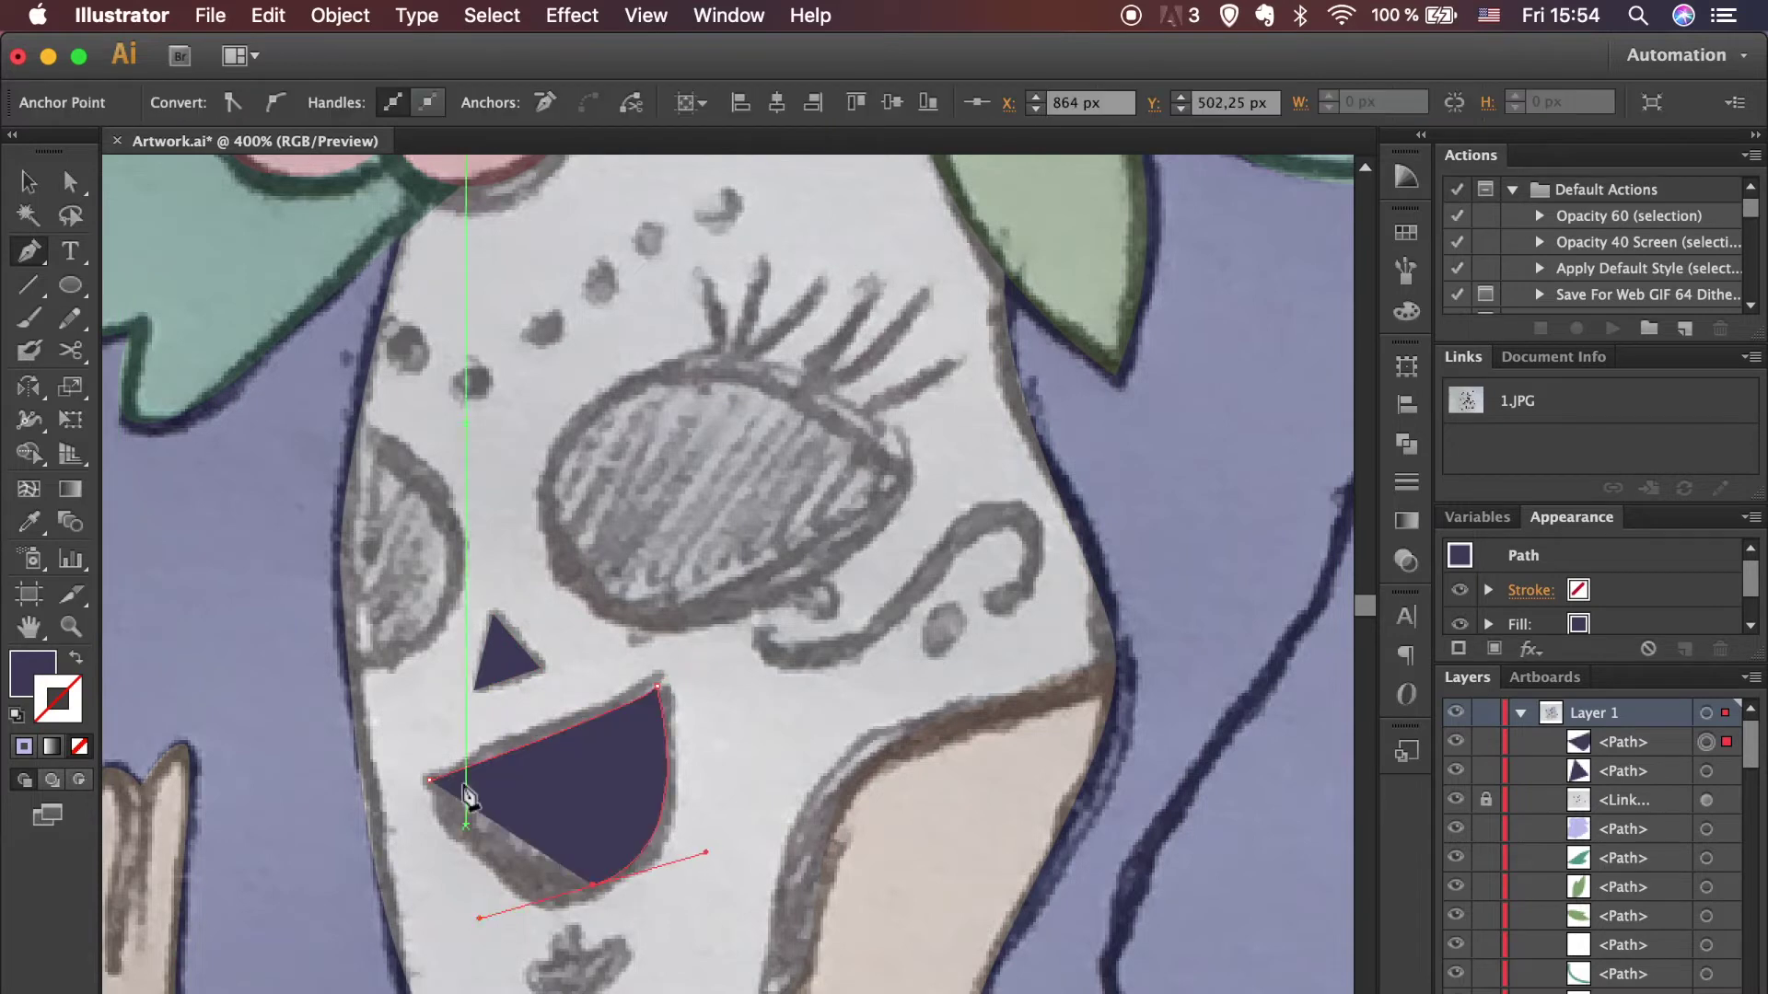
click(429, 780)
Step: Trace the right eye socket and refine its bottom curve
click(556, 450)
drag(622, 612, 695, 610)
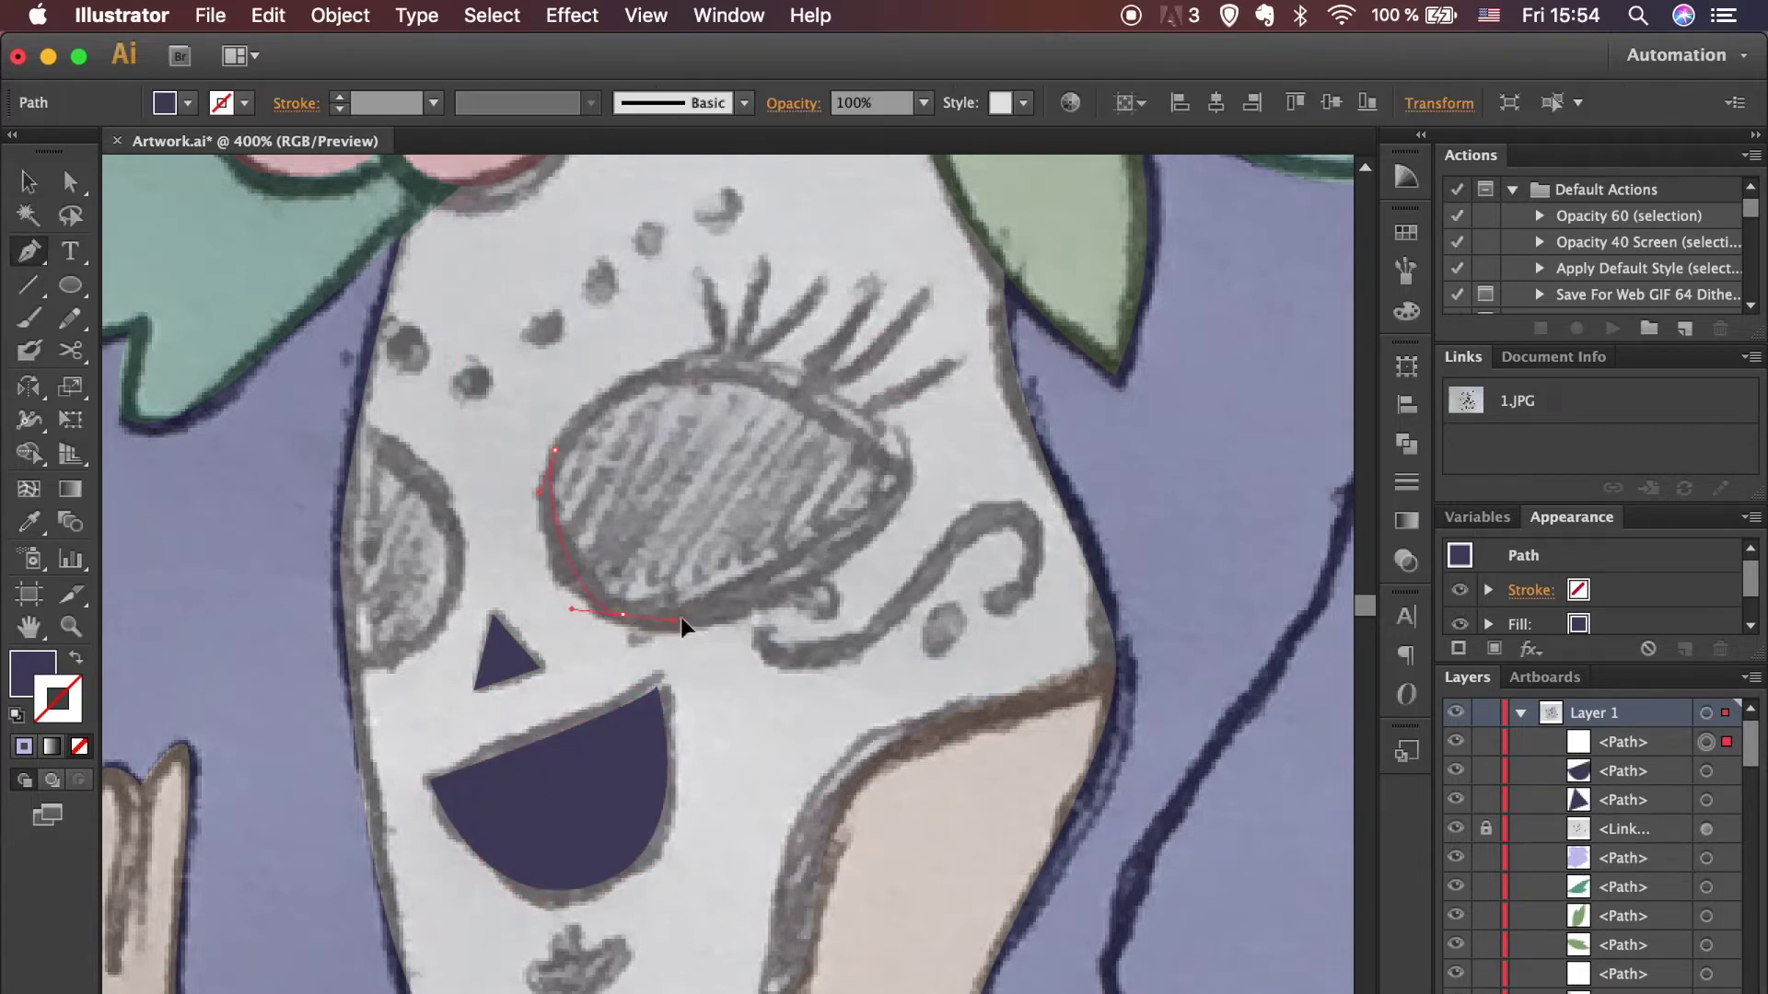
drag(555, 450, 530, 543)
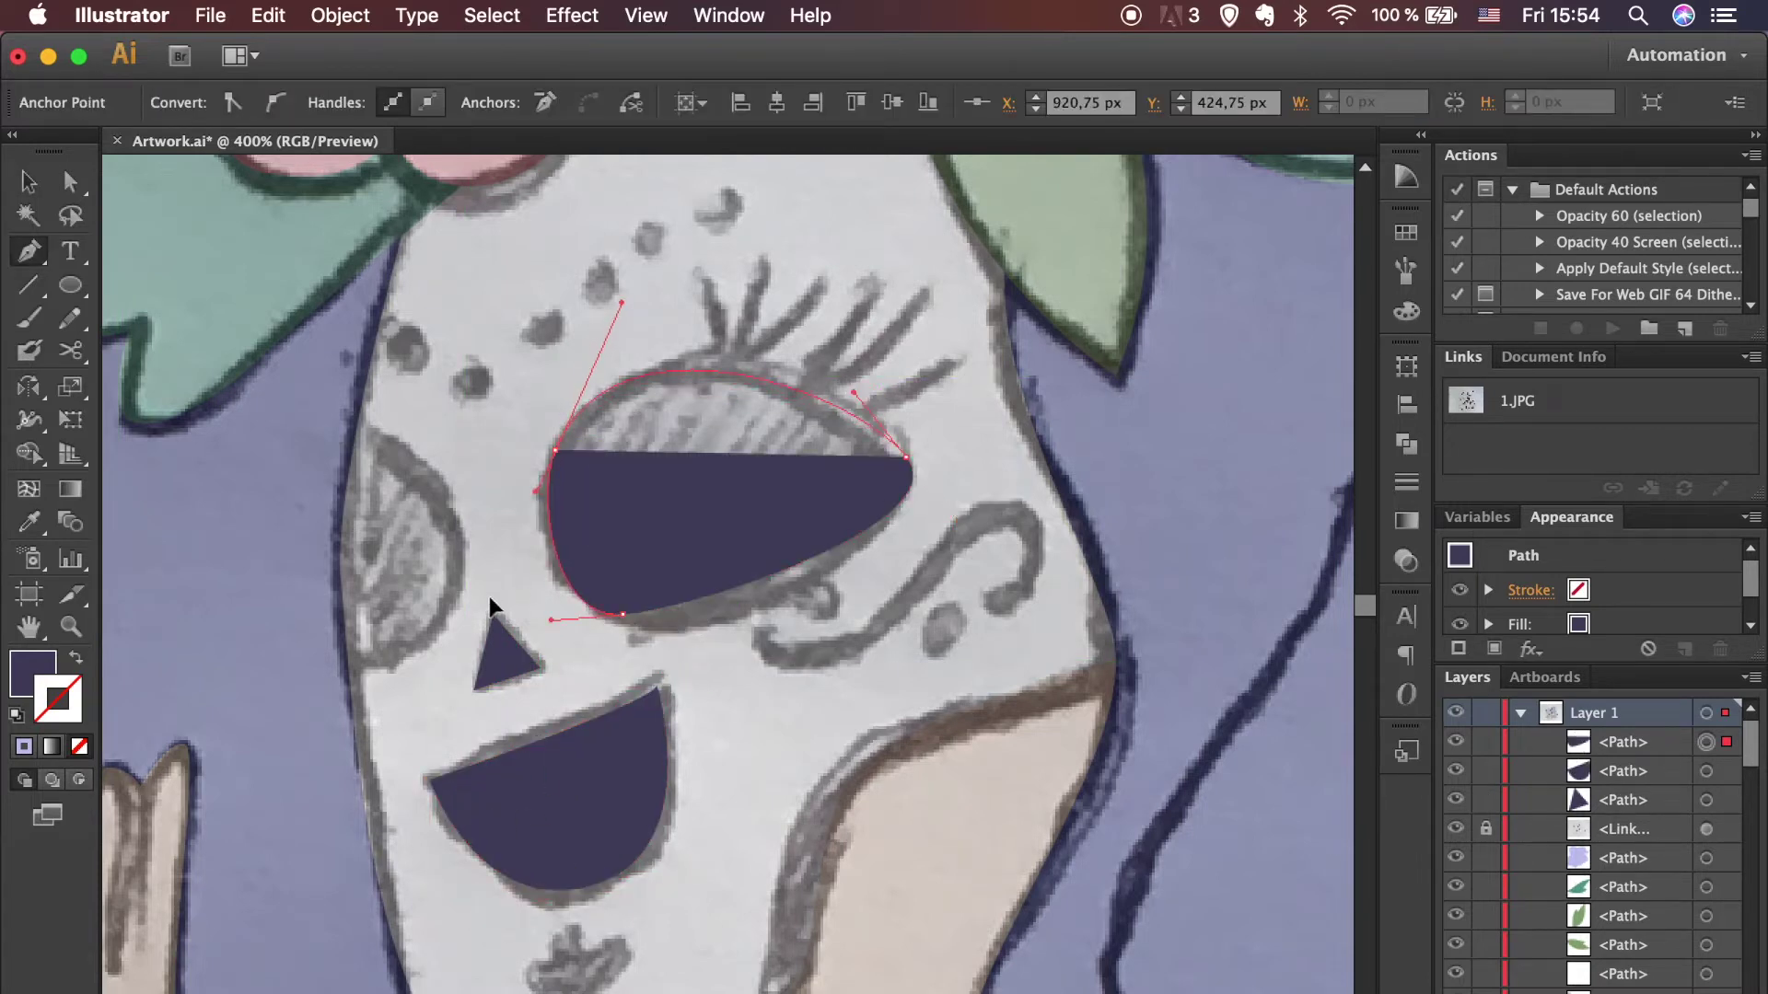
key(a)
drag(623, 613, 630, 623)
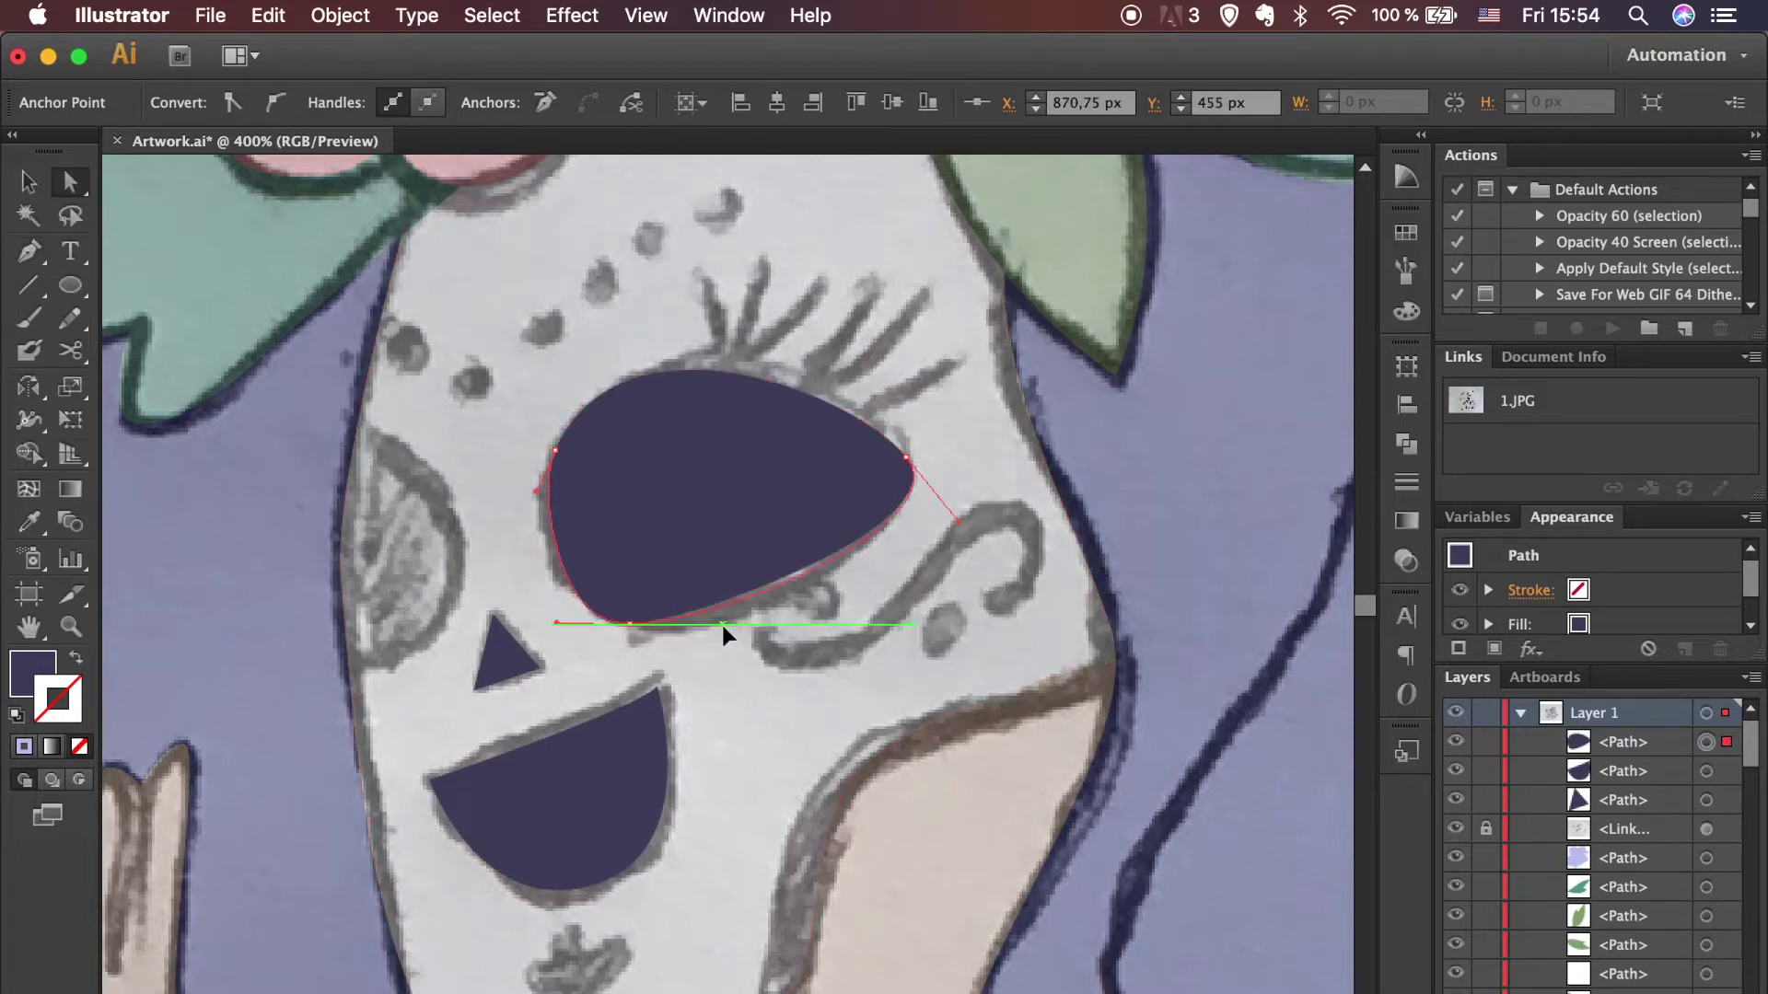
key(p)
scroll(809, 718, up, 3)
Step: Trace the left eye socket with curved inner and bottom edges
click(365, 547)
drag(487, 694, 481, 772)
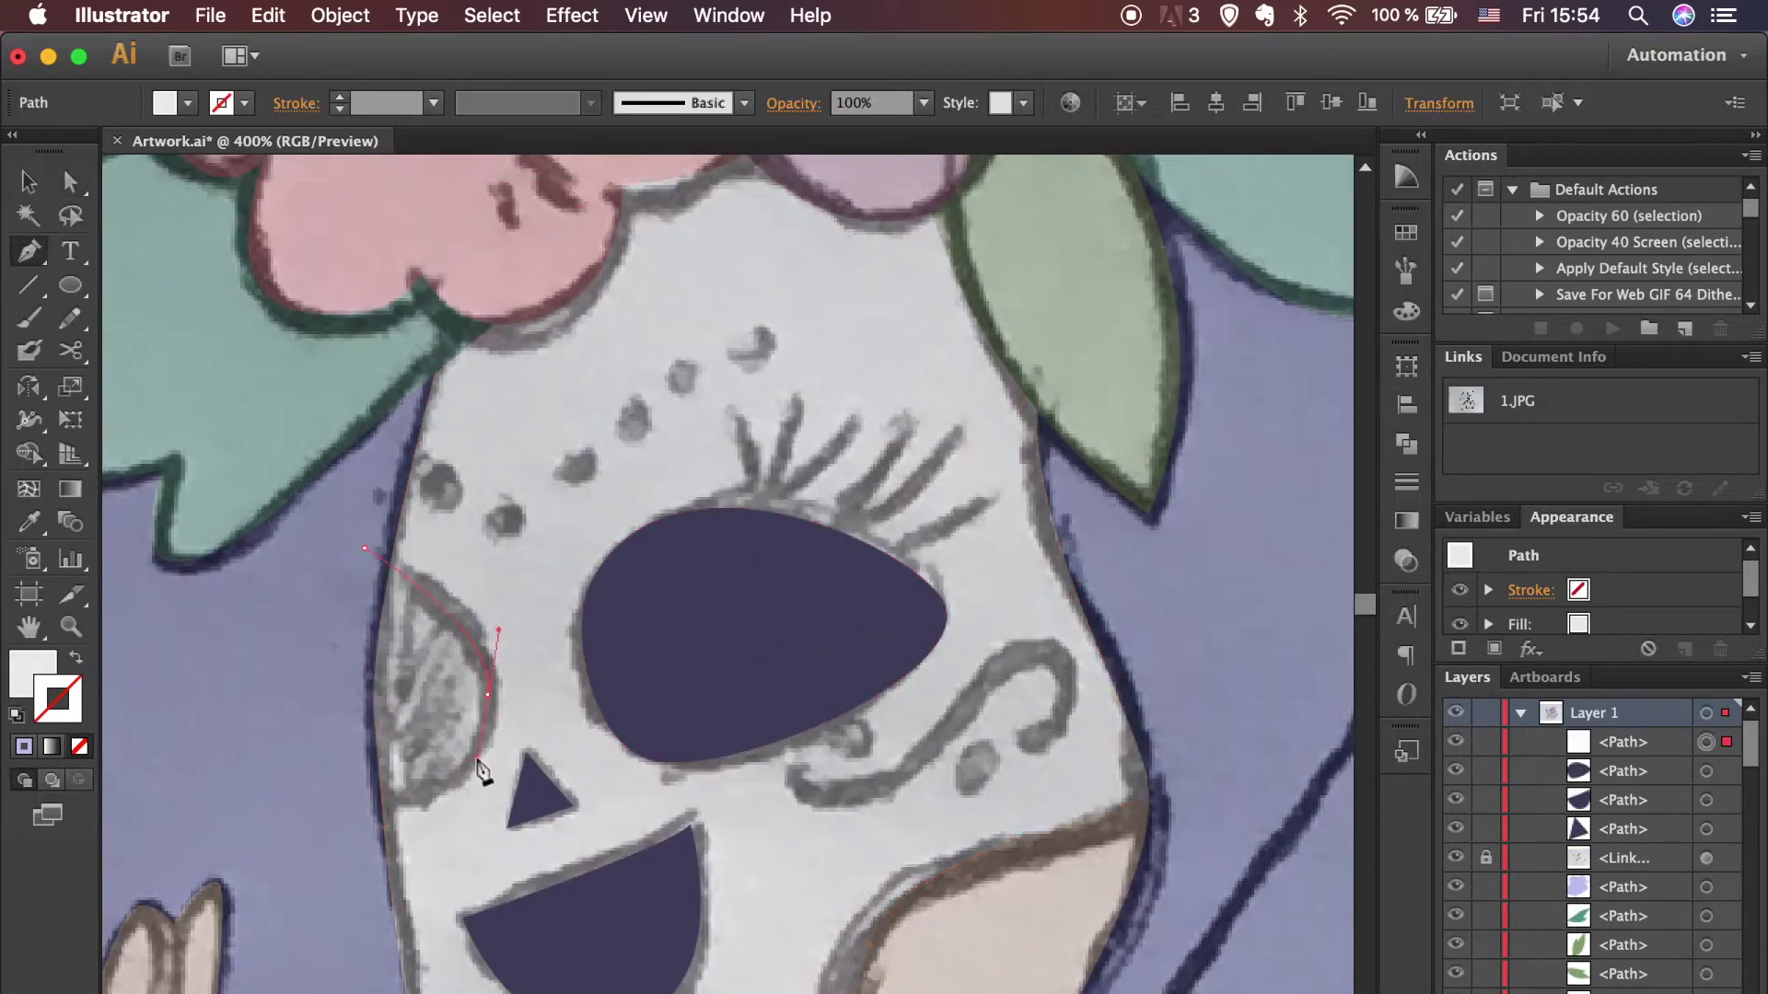
drag(329, 790, 212, 744)
drag(365, 548, 405, 511)
key(a)
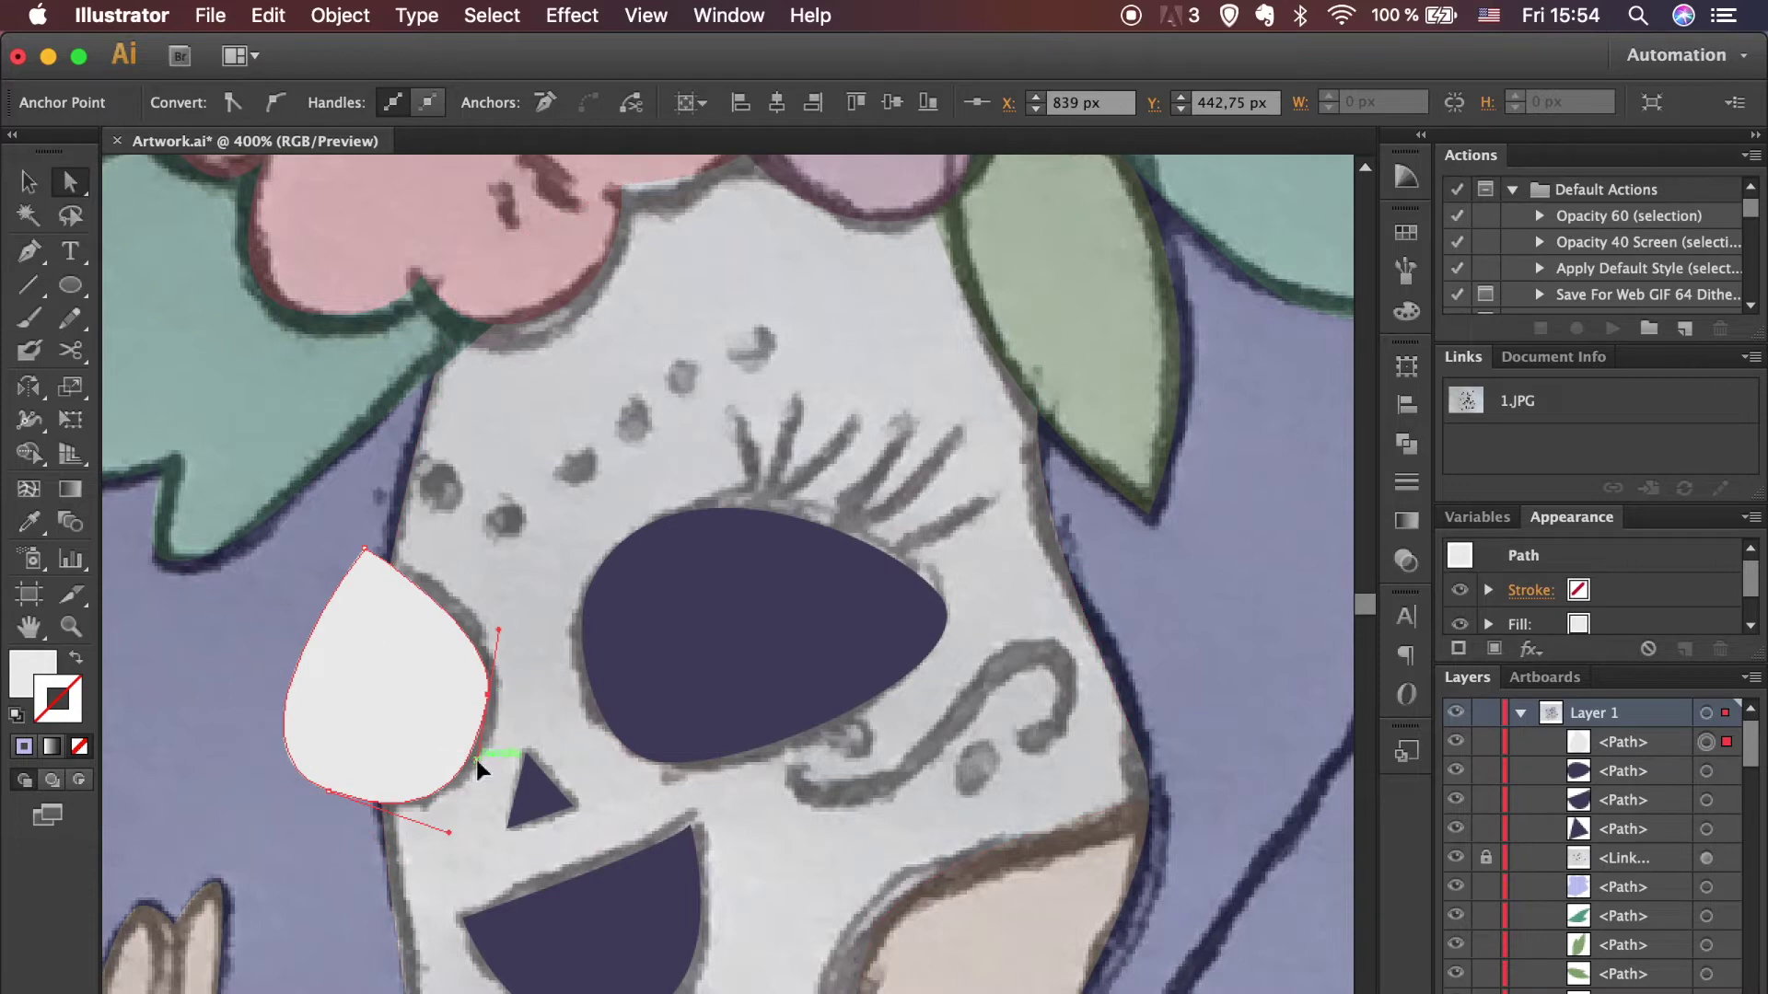
key(i)
Step: Trim the left eye to the white skull face outline, removing the outside part
click(631, 642)
key(v)
shift+click(465, 477)
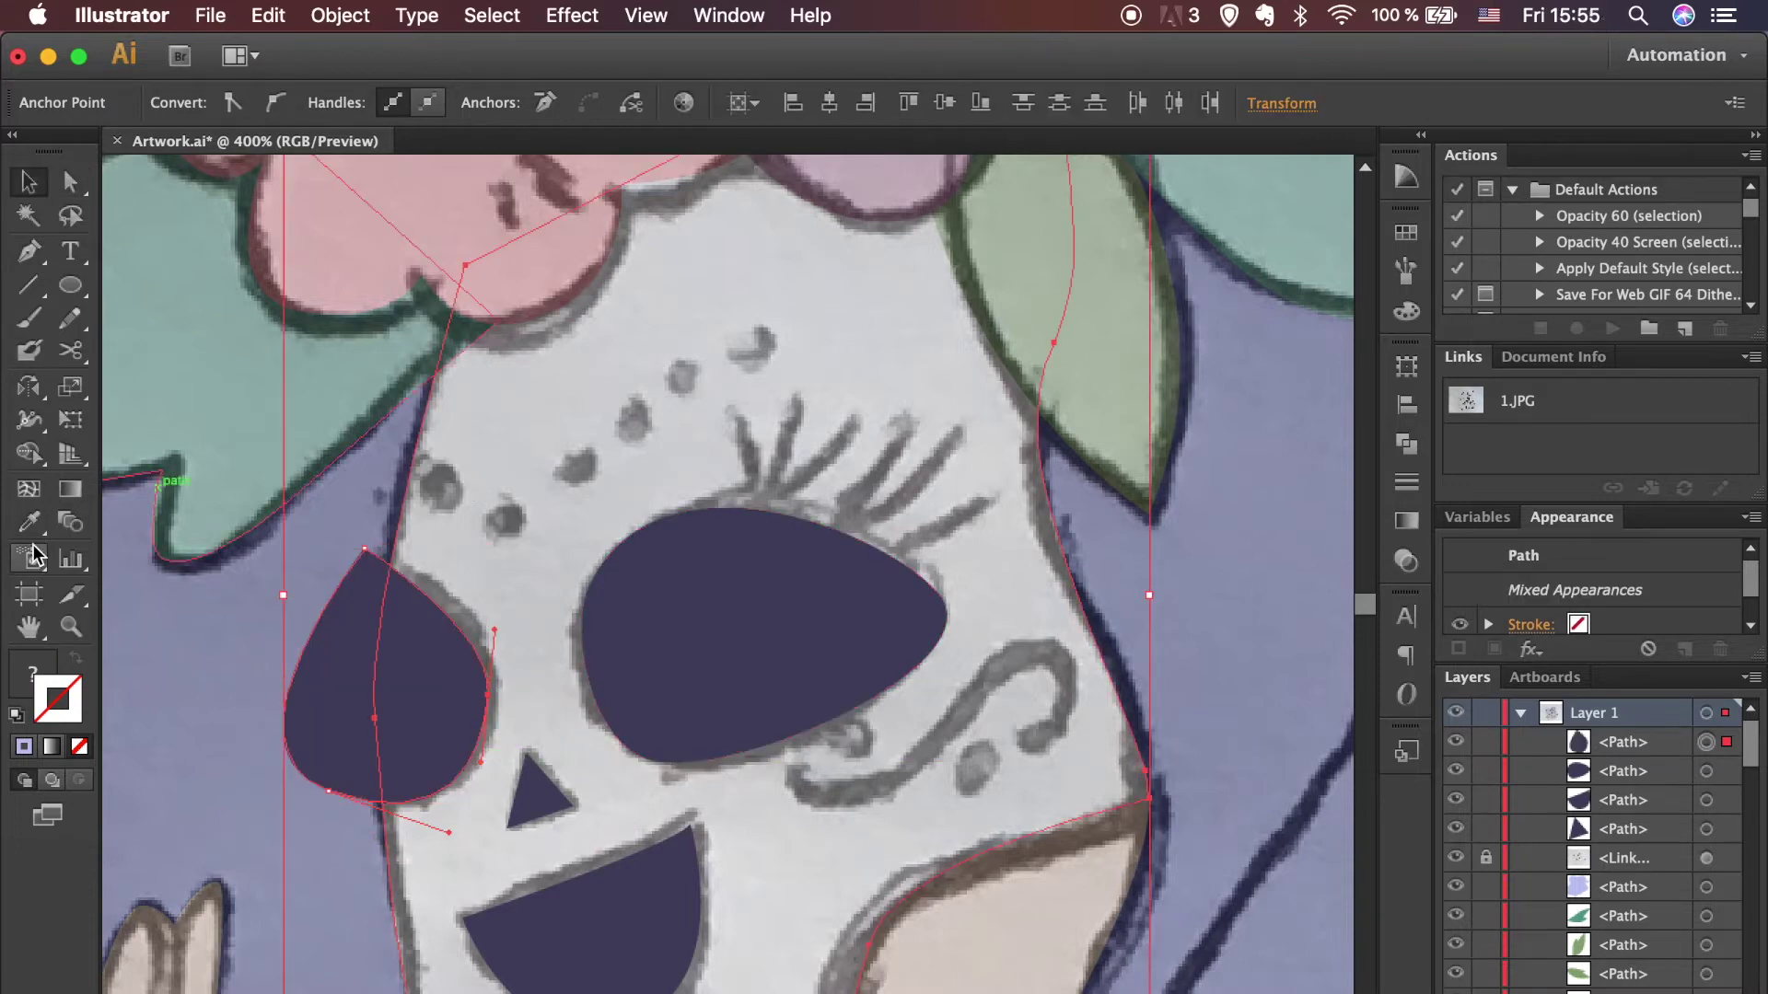
click(44, 451)
alt+click(308, 702)
key(a)
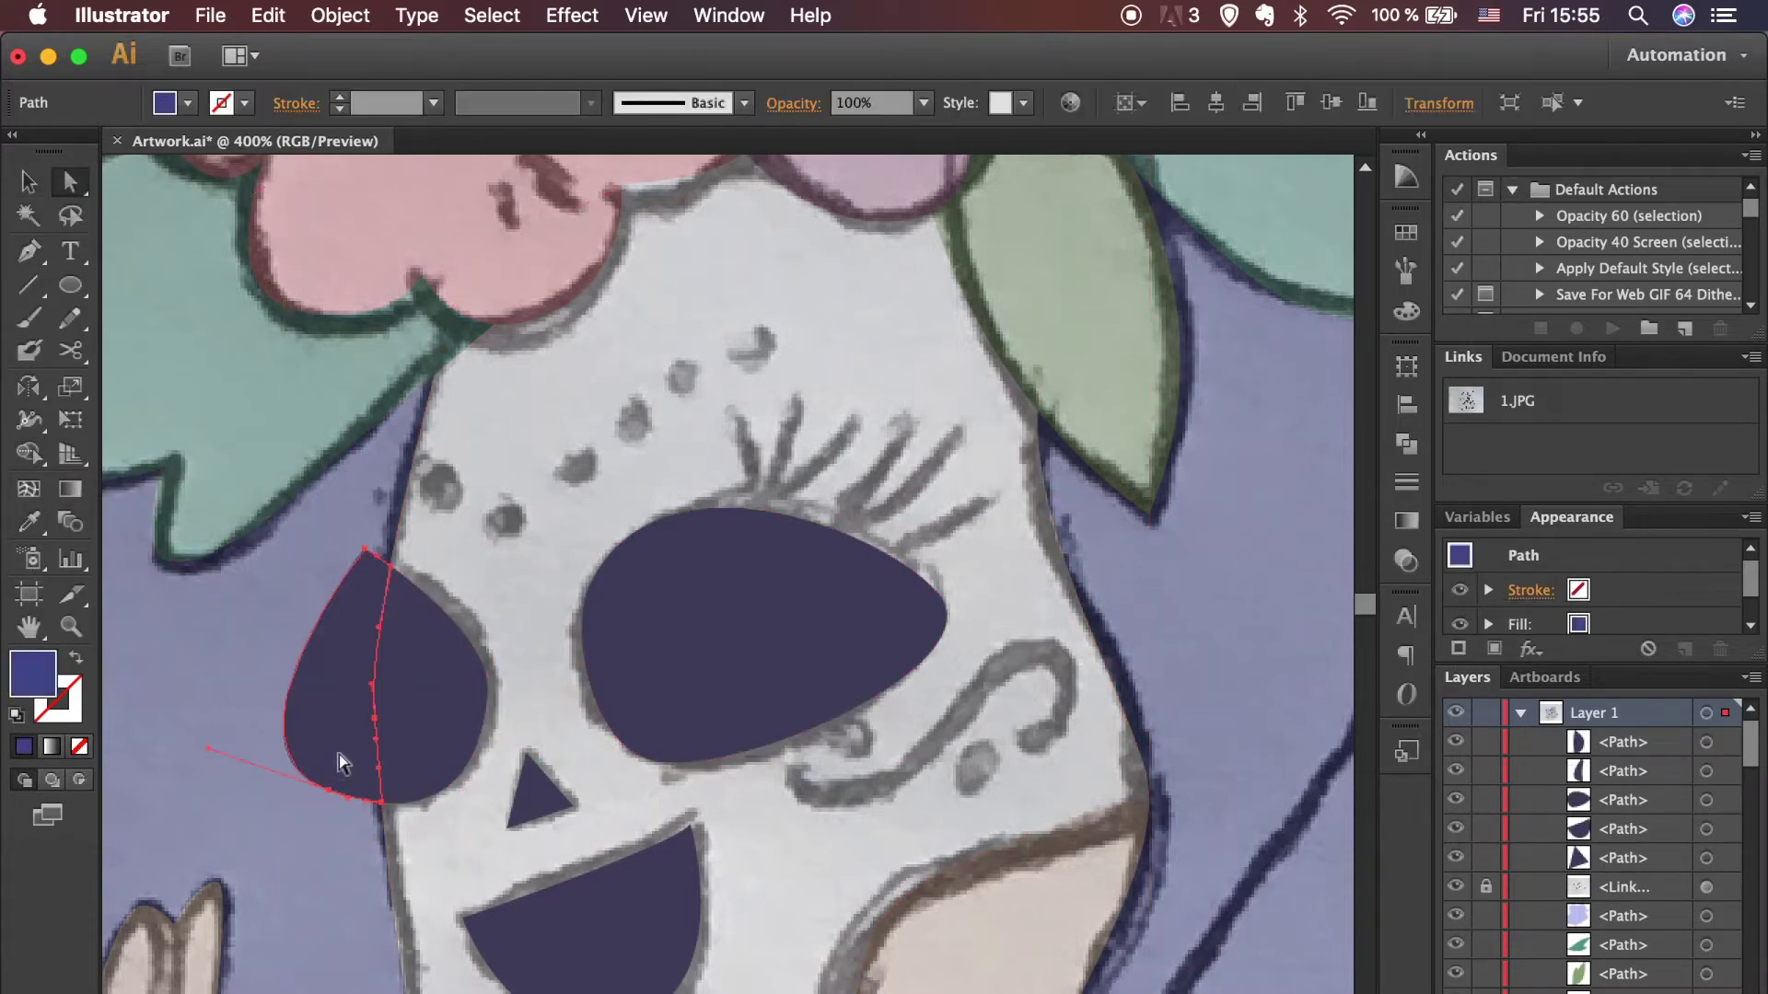
click(339, 755)
Step: Draw a circle over the top brow dot and repeat copies along the row of dots
key(ctrl+equal)
key(ctrl+equal)
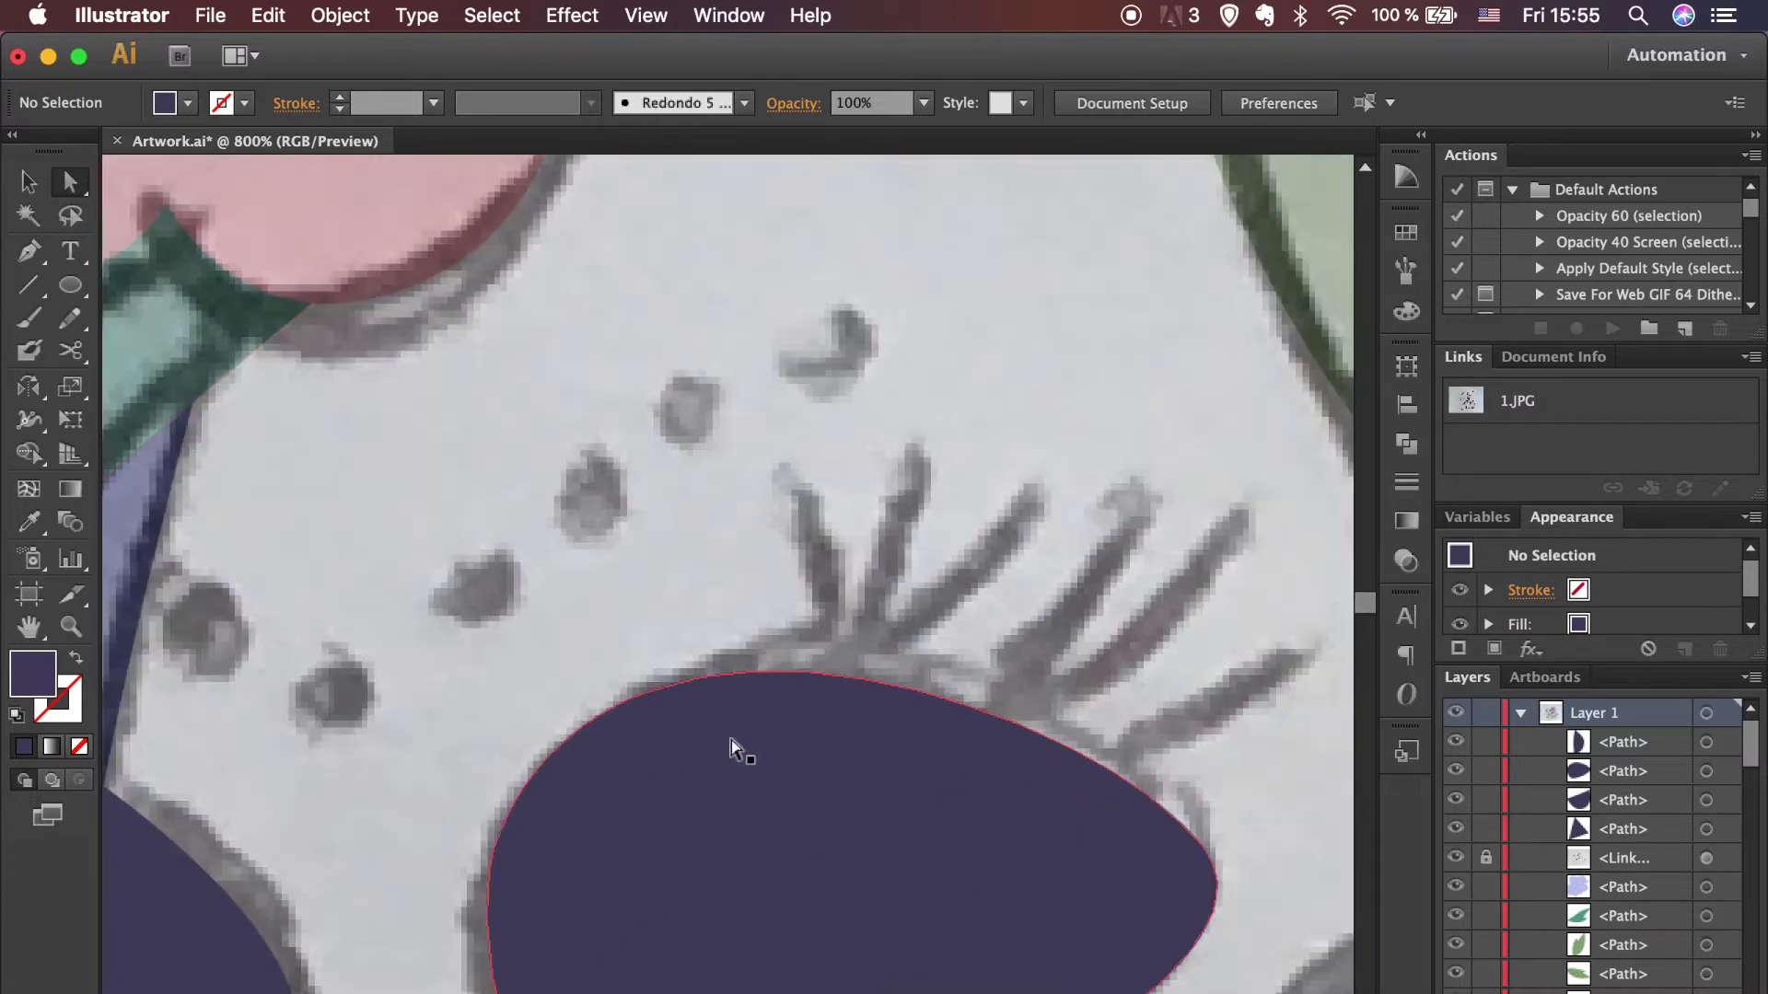
mouse_move(812, 320)
mouse_down()
mouse_move(862, 368)
mouse_move(697, 433)
mouse_up()
key(v)
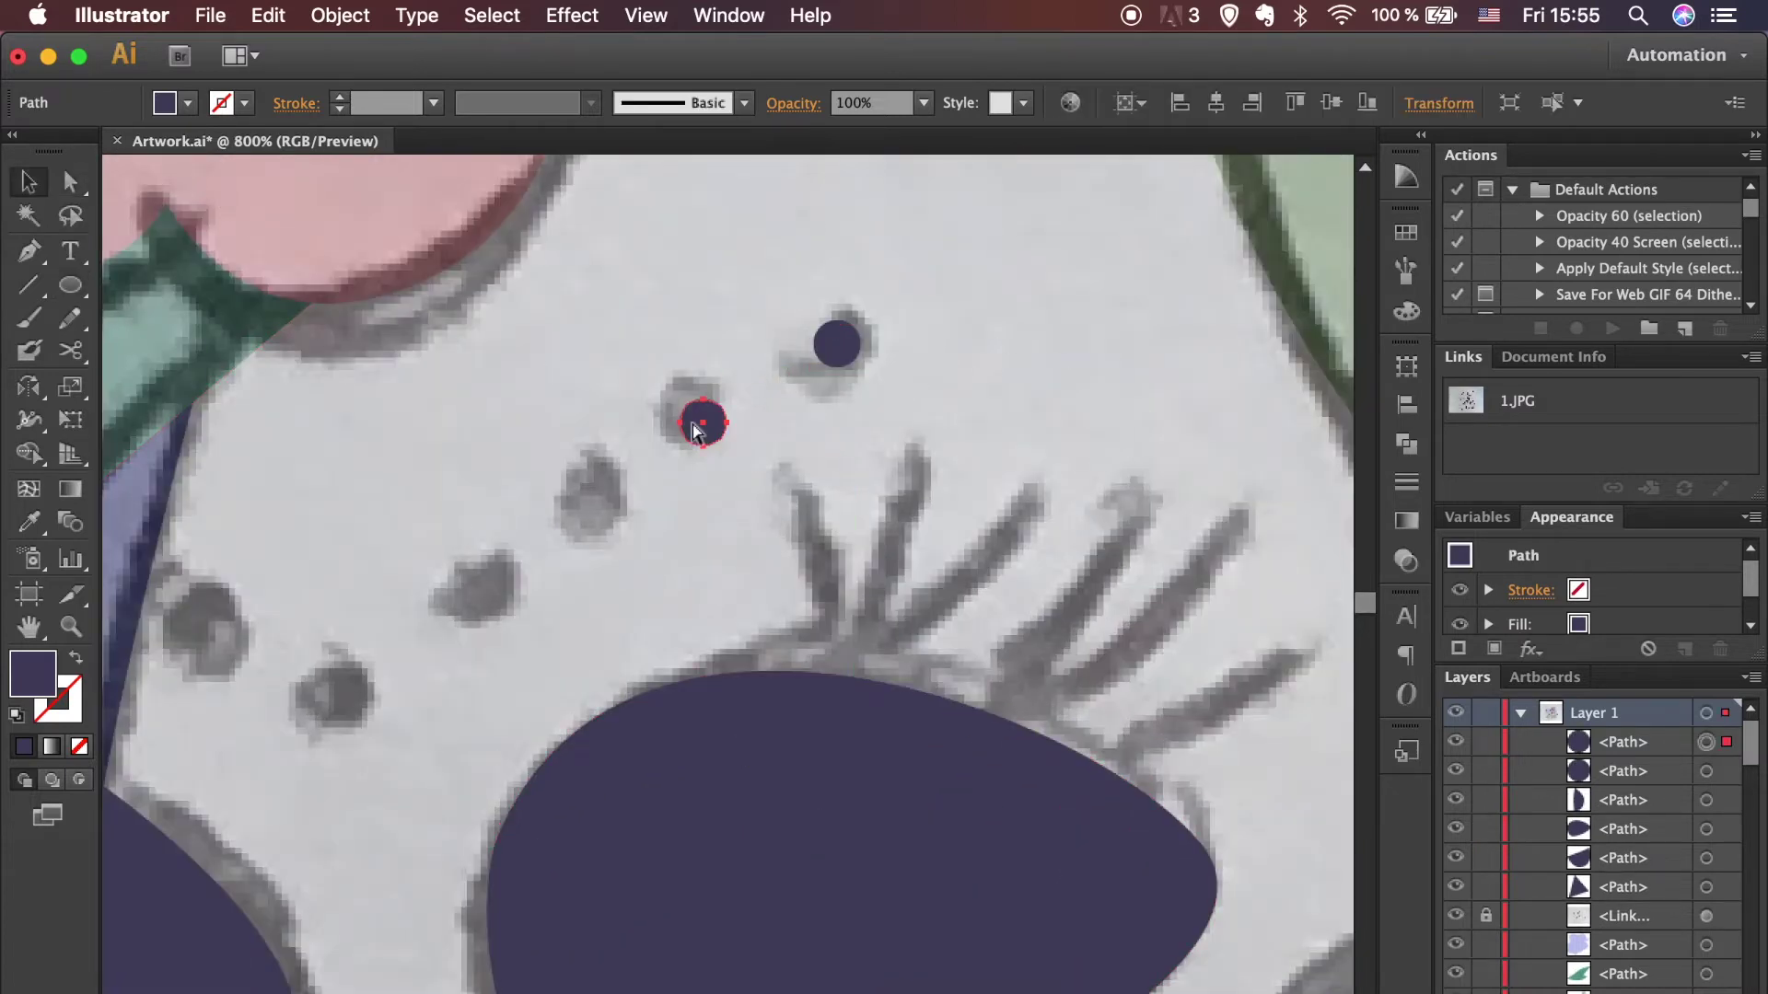
key(ctrl+d)
key(ctrl+d)
key(ctrl+d)
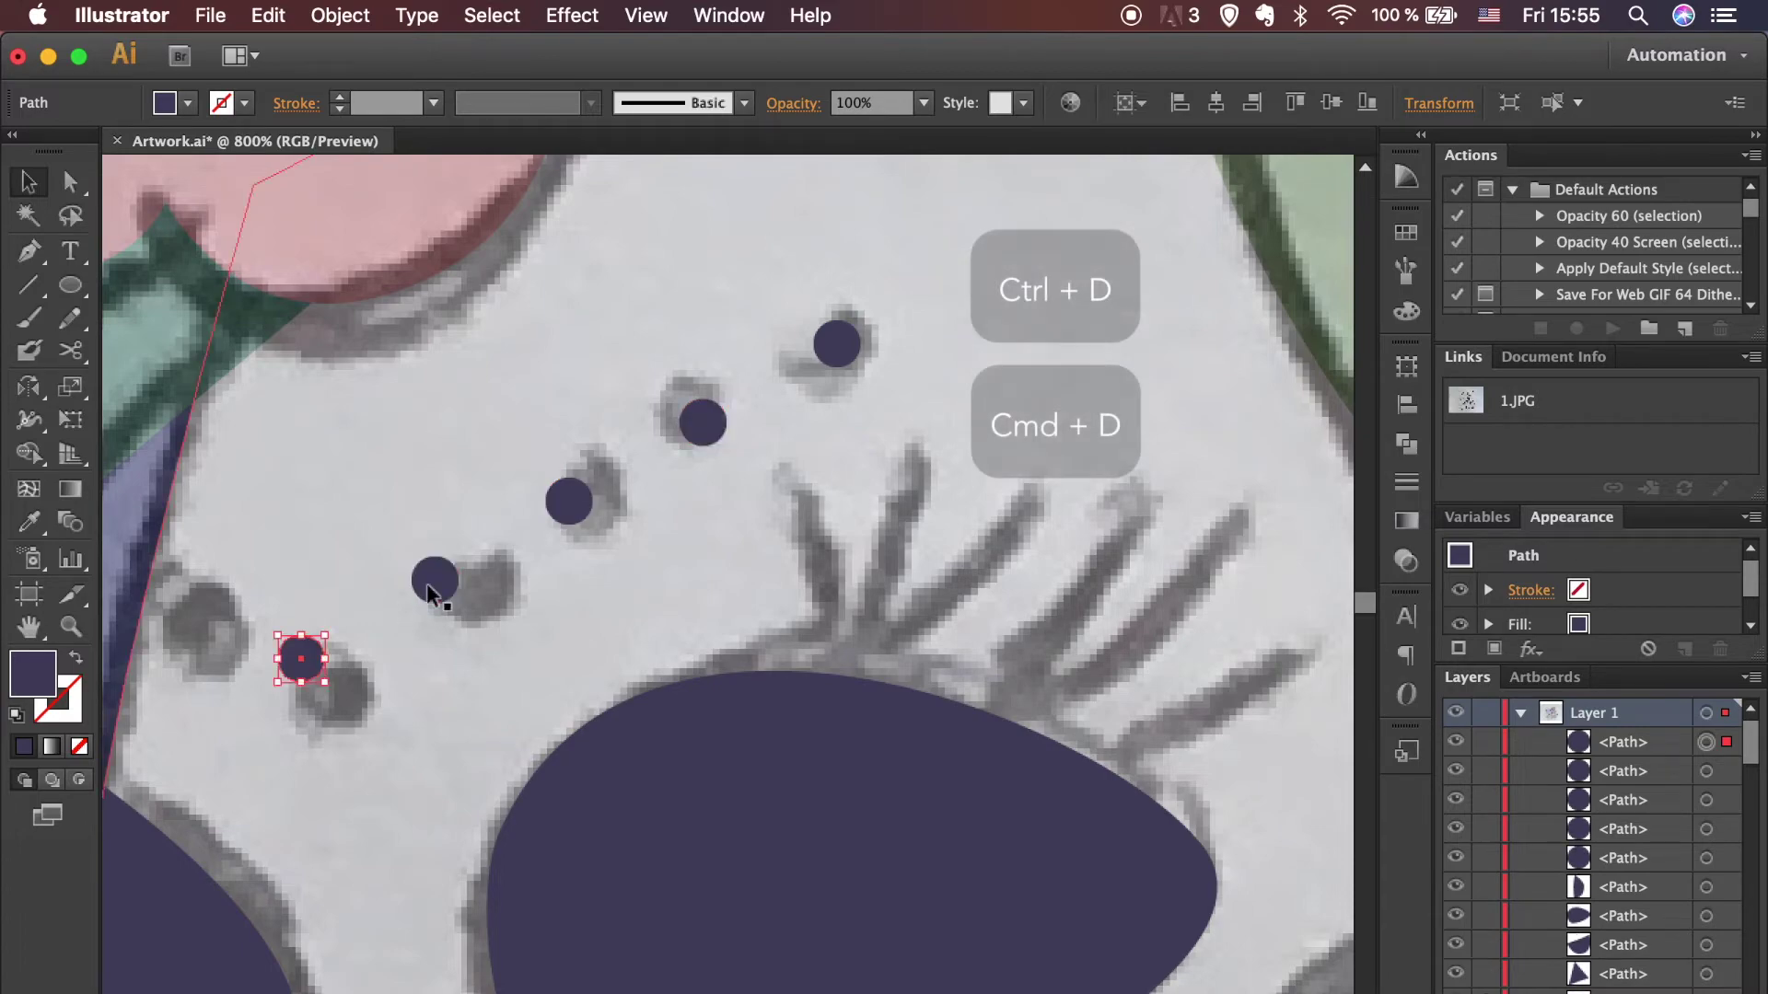
drag(428, 583, 204, 585)
Step: Colour the top, middle and lower-left brow dots dark magenta
click(424, 690)
key(ctrl+minus)
key(ctrl+minus)
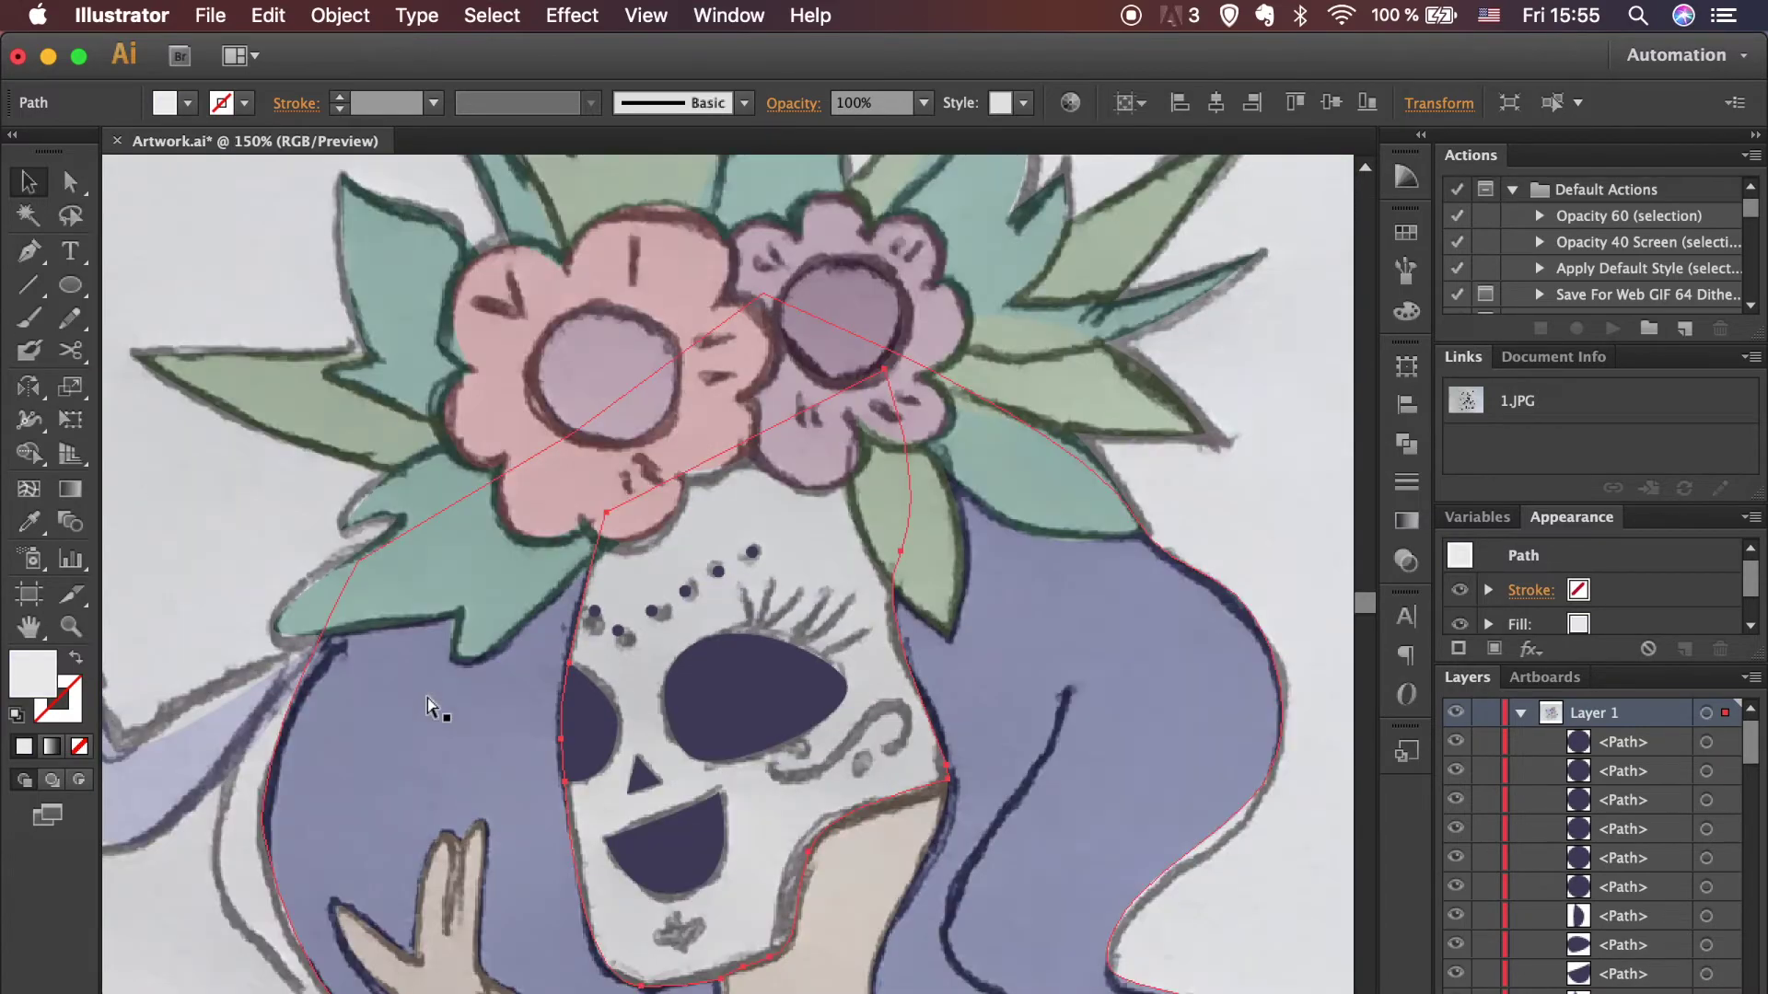
key(ctrl+plus)
key(ctrl+plus)
key(ctrl+plus)
click(793, 422)
shift+click(593, 542)
shift+click(391, 659)
click(1406, 232)
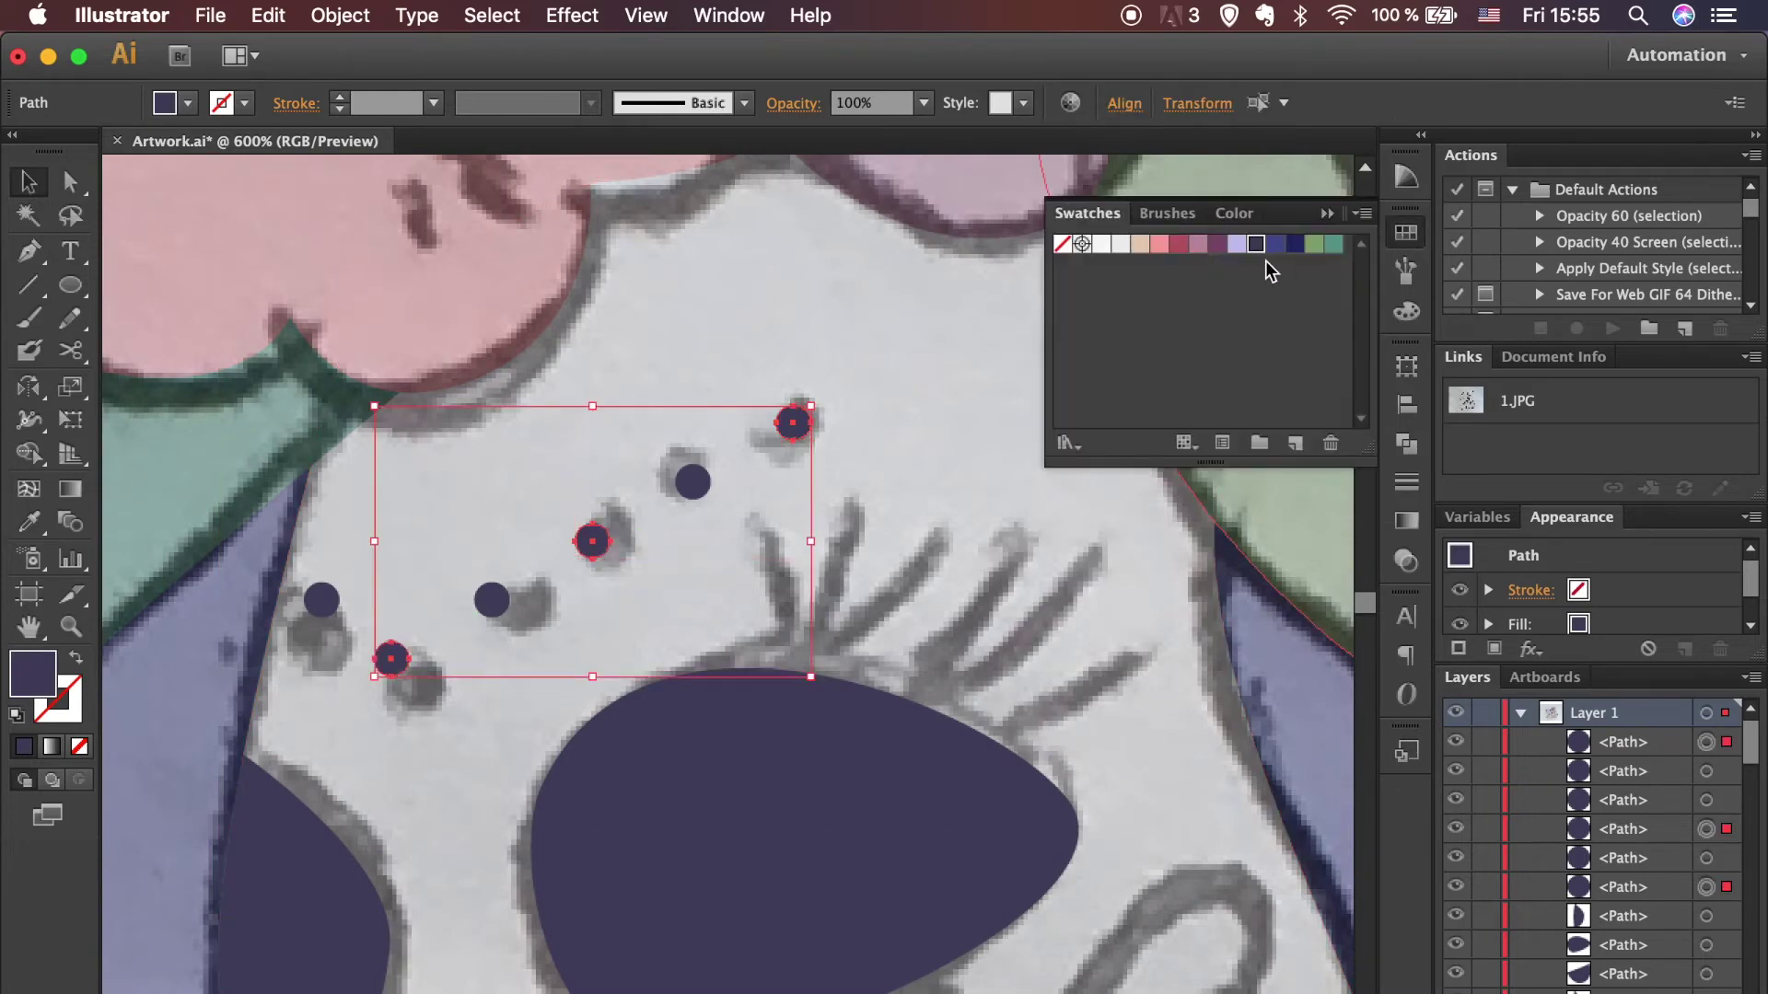
Step: Nudge the middle dot into place and colour the remaining brow dots light pink
click(1198, 244)
drag(692, 482, 494, 602)
shift+click(494, 602)
shift+click(313, 608)
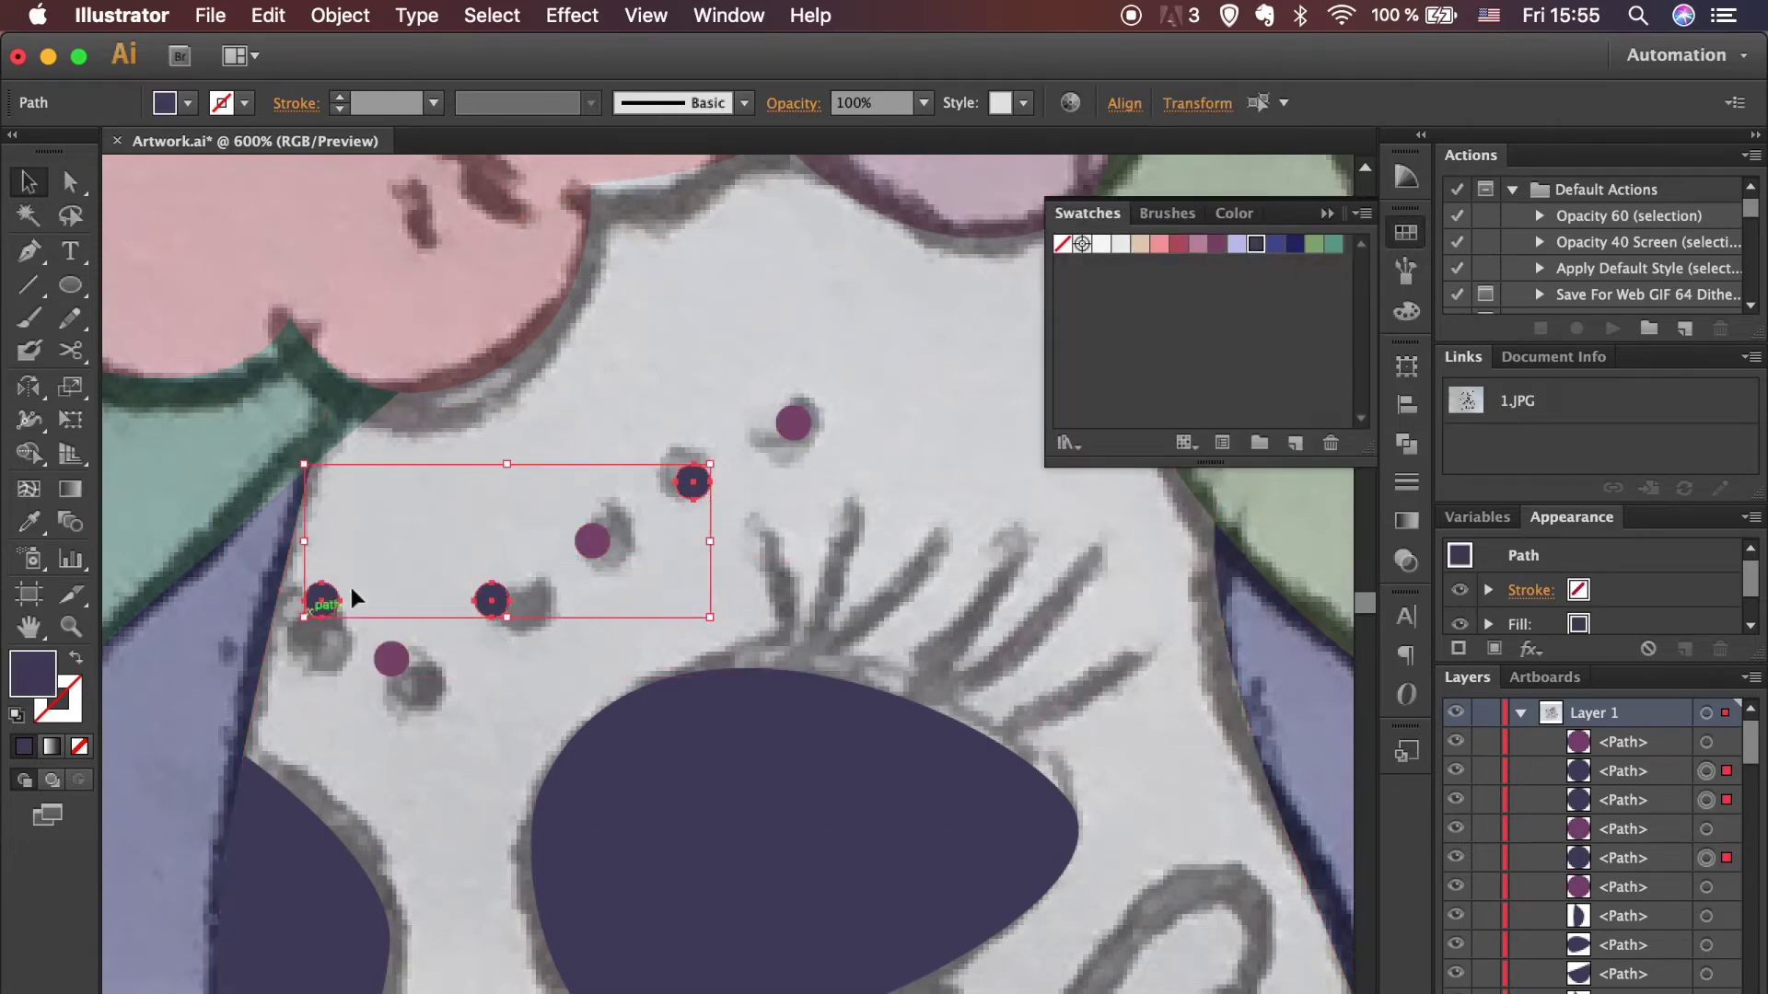
click(1200, 245)
Step: Copy a purple dot down to the cheek below the eye
click(895, 532)
scroll(895, 532, down, 2)
scroll(897, 534, down, 3)
scroll(682, 225, down, 1)
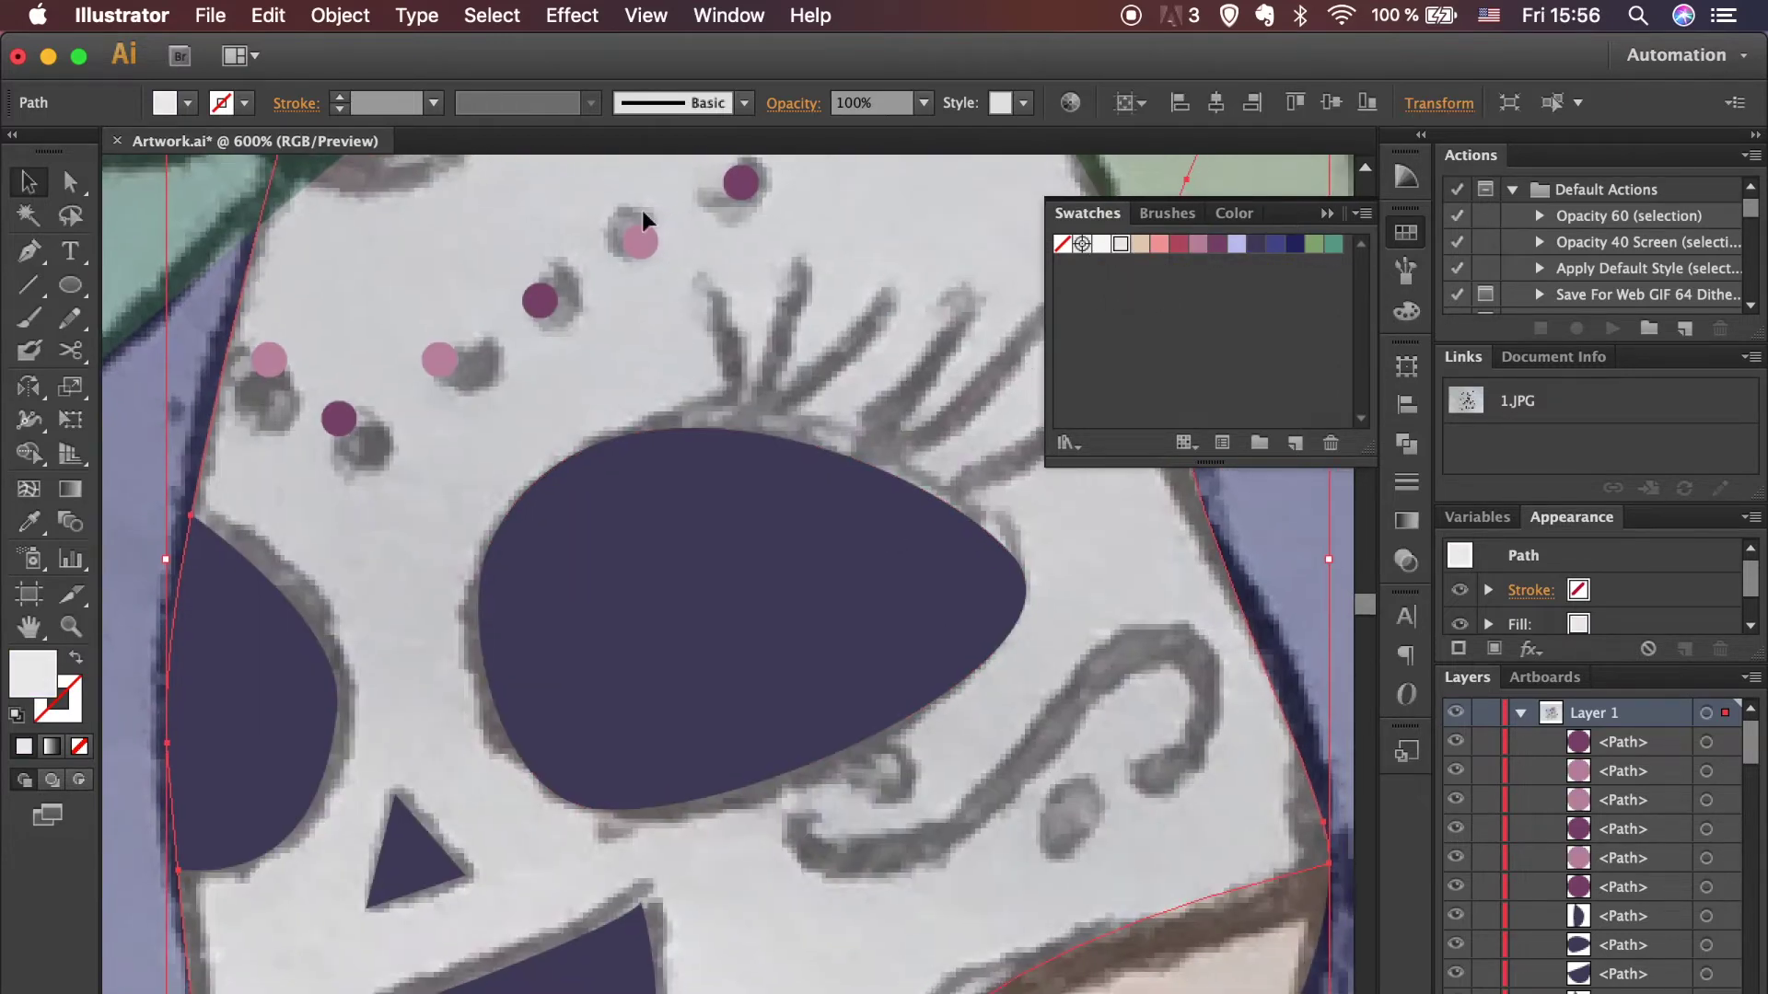
mouse_move(546, 301)
mouse_down()
mouse_move(1025, 827)
mouse_move(1079, 836)
mouse_up()
Step: Trace the S-shaped cheek swirl with the Pen and smooth it with the Pencil
scroll(873, 937, right, 1)
click(787, 814)
drag(886, 867, 976, 846)
drag(1155, 647, 1234, 685)
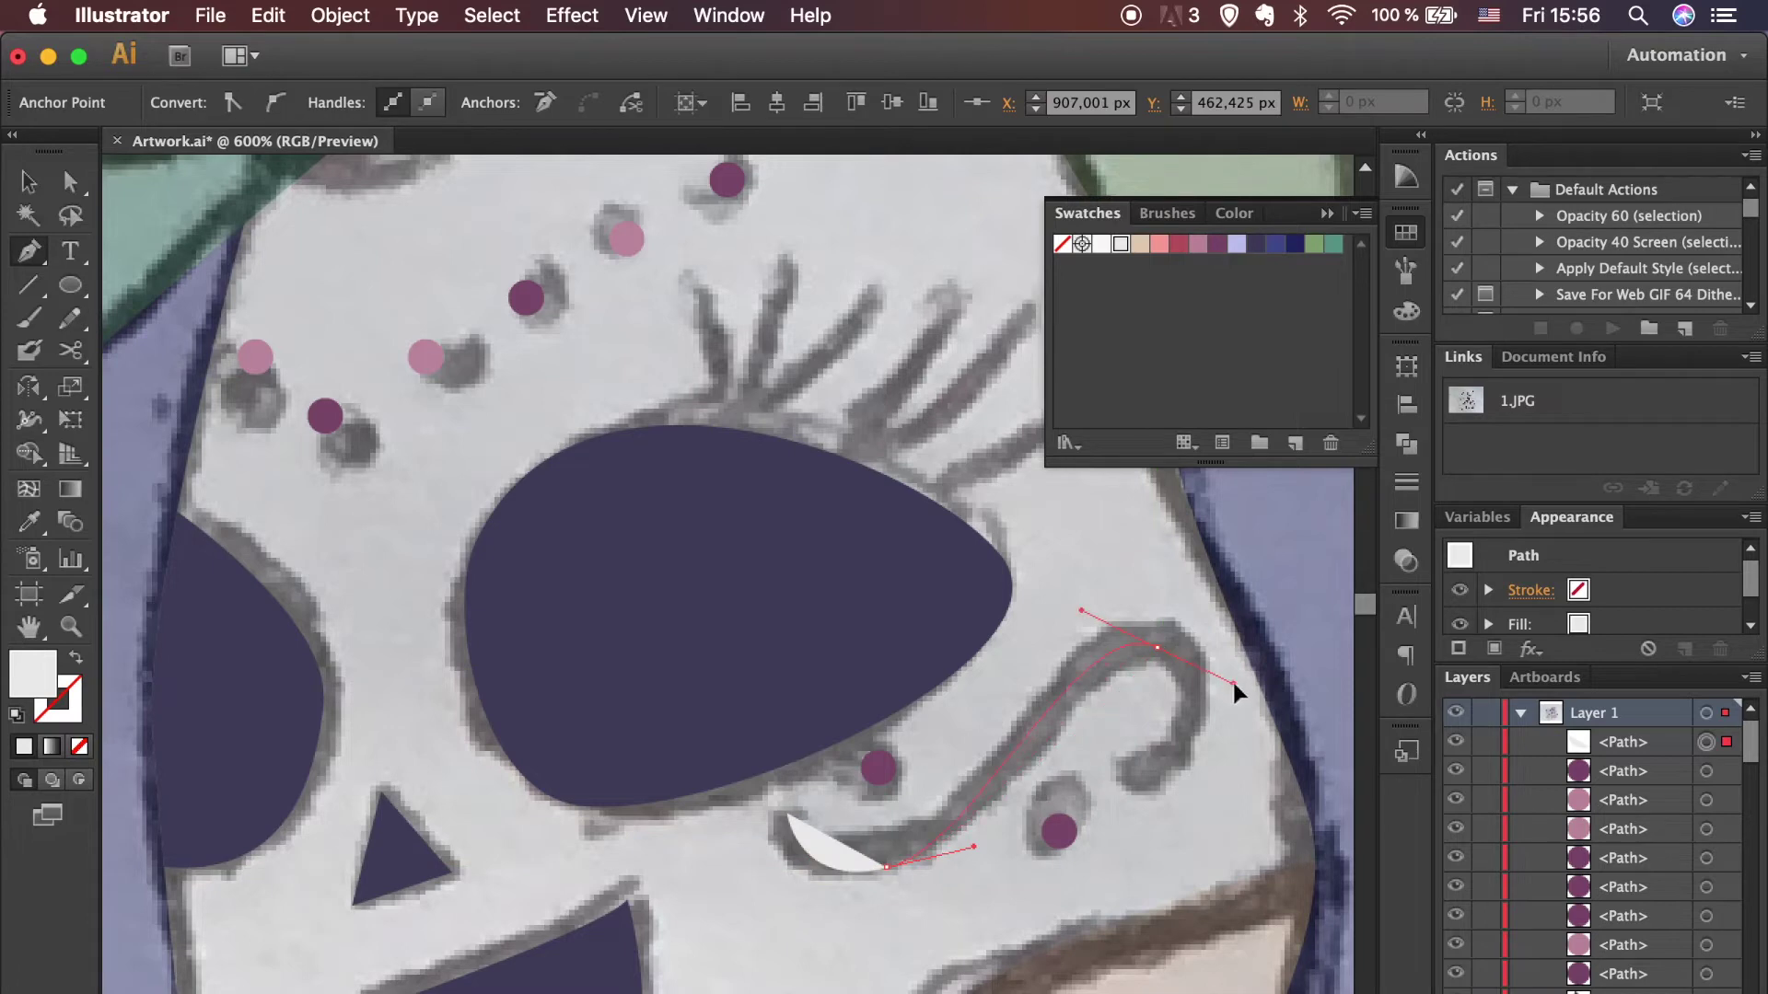
key(shift+x)
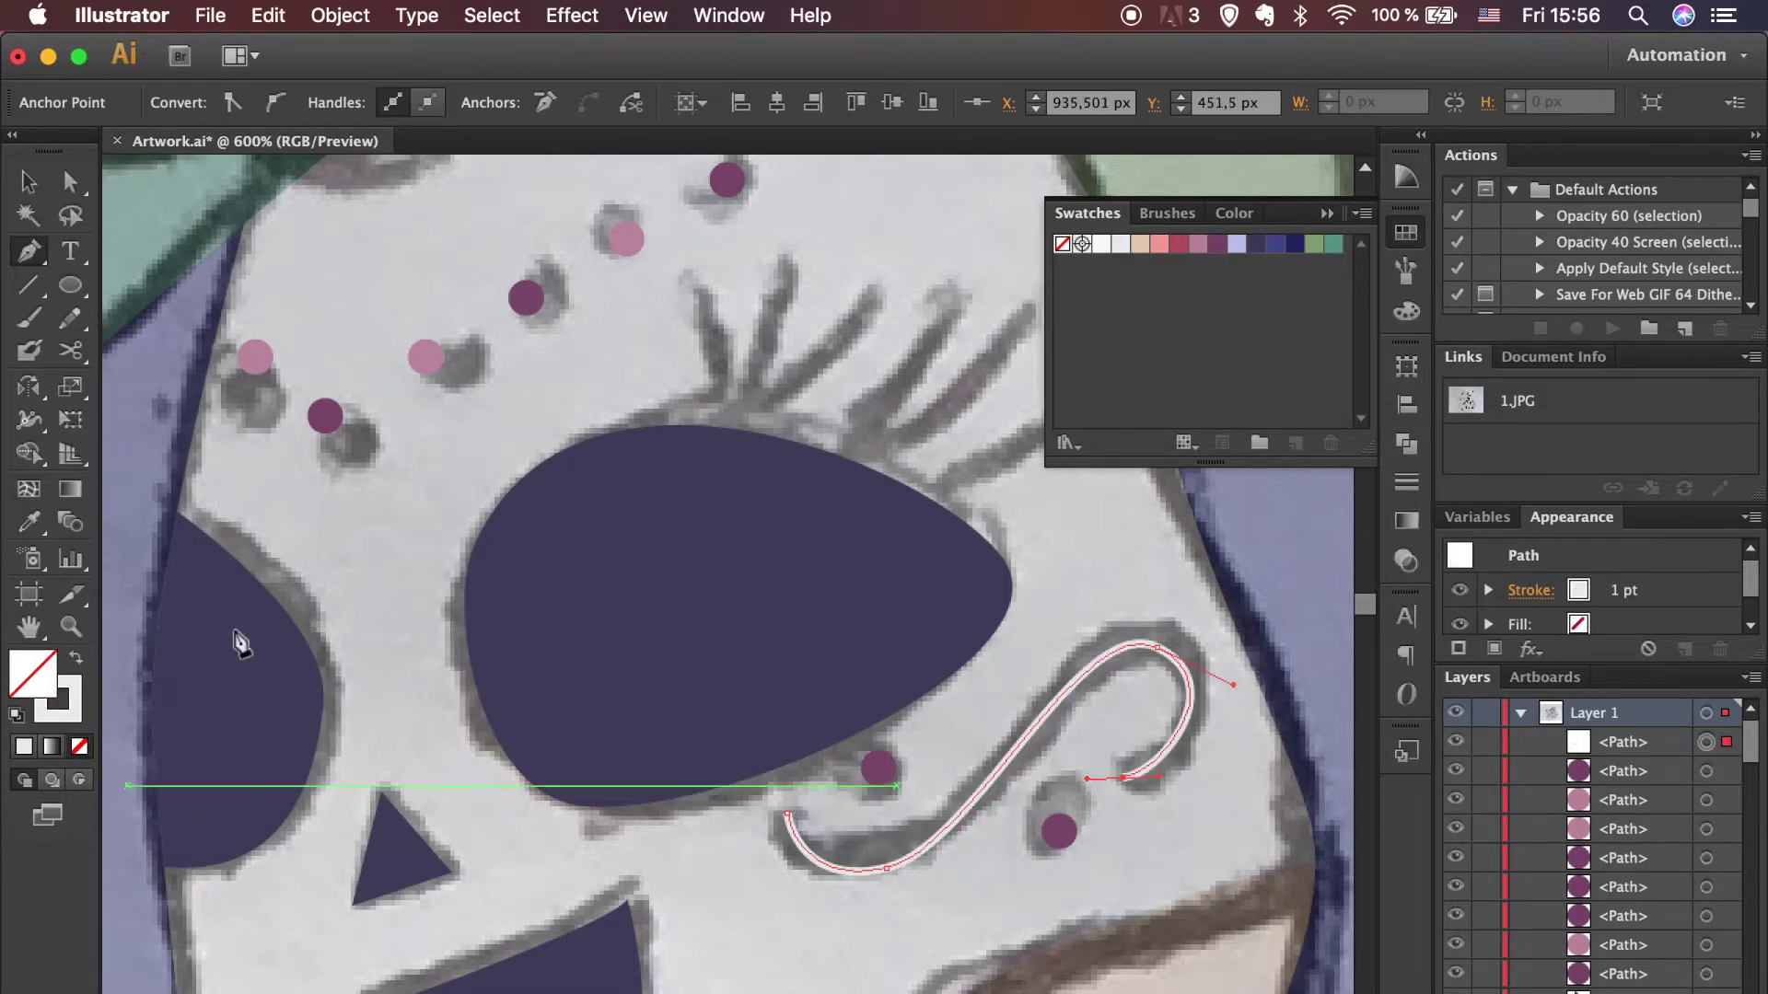
click(70, 320)
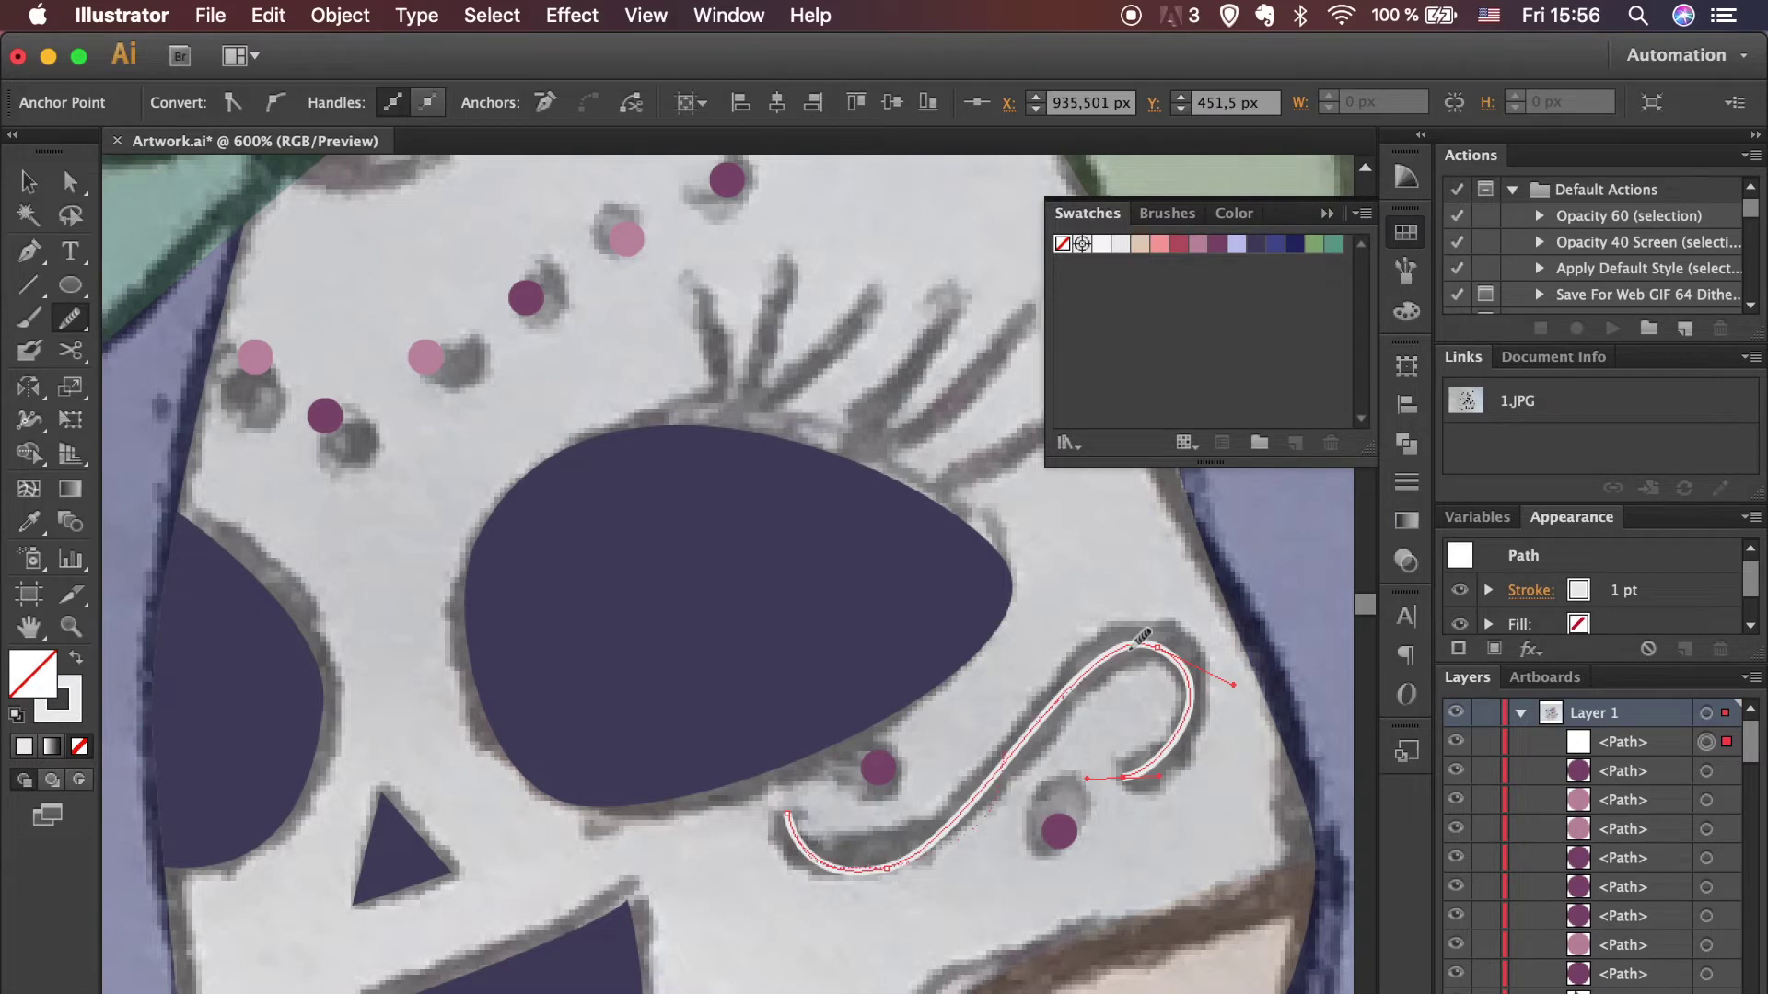
drag(1155, 759, 1212, 737)
Step: Give the swirl a pink 3 pt stroke
key(x)
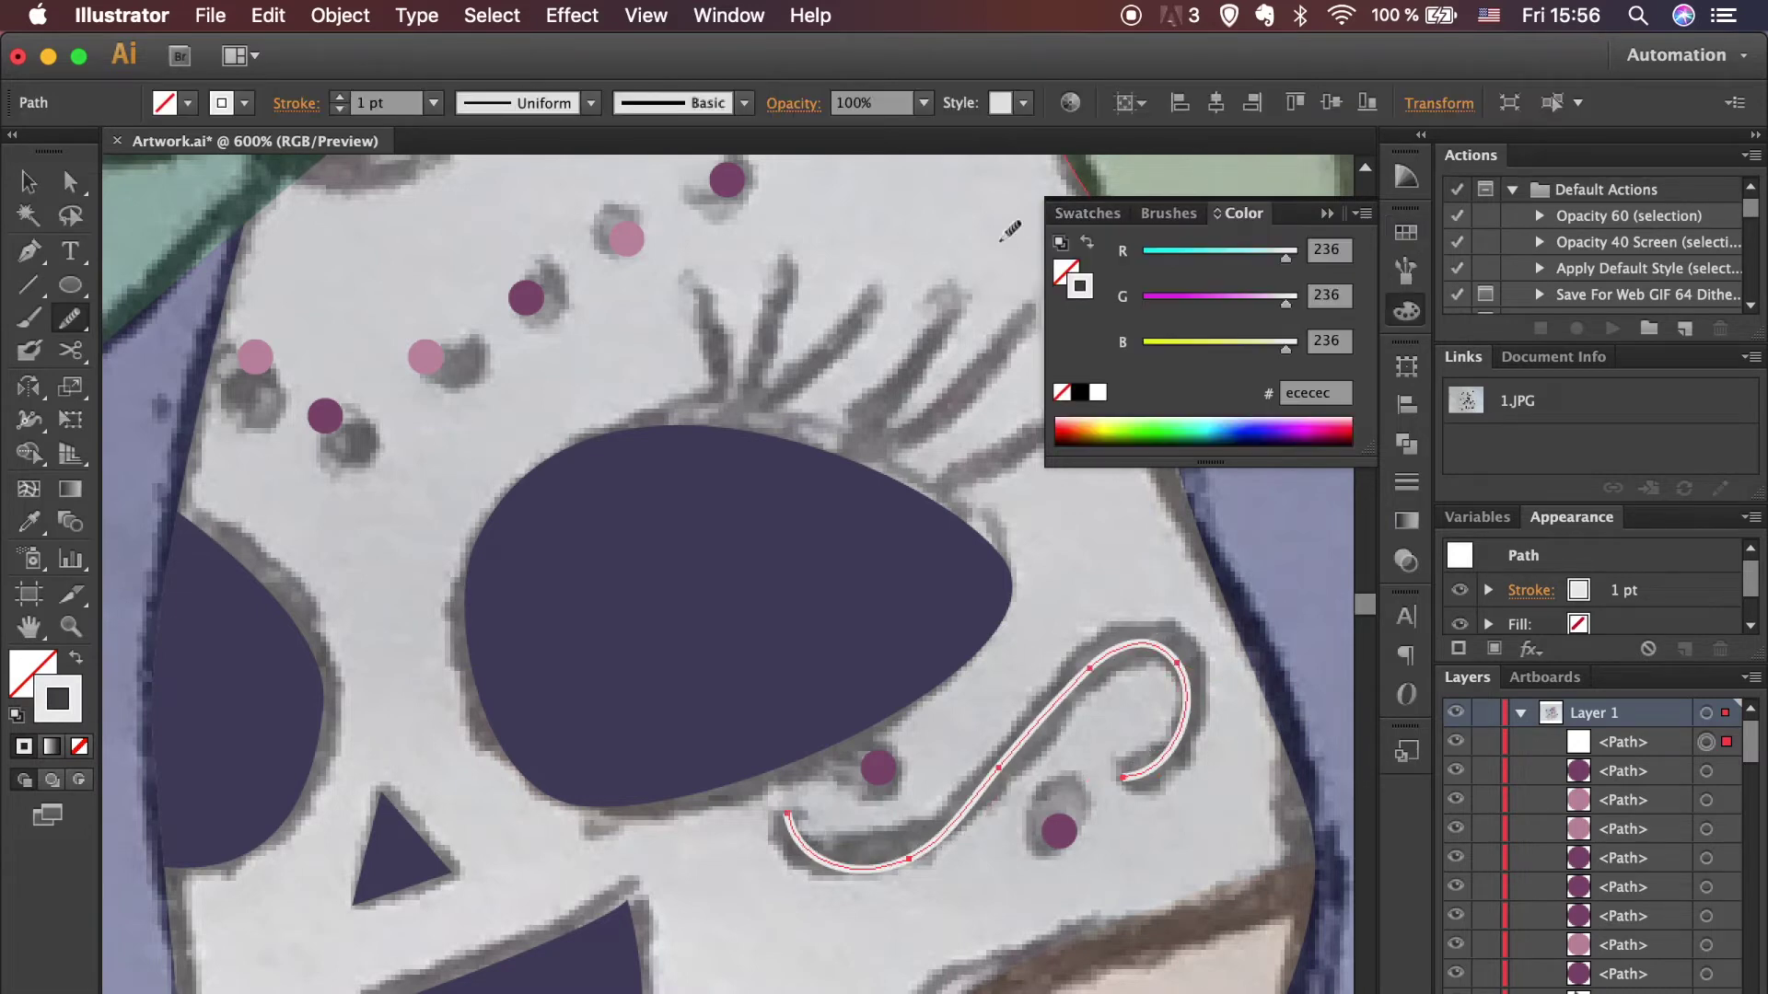
click(1406, 232)
click(1198, 245)
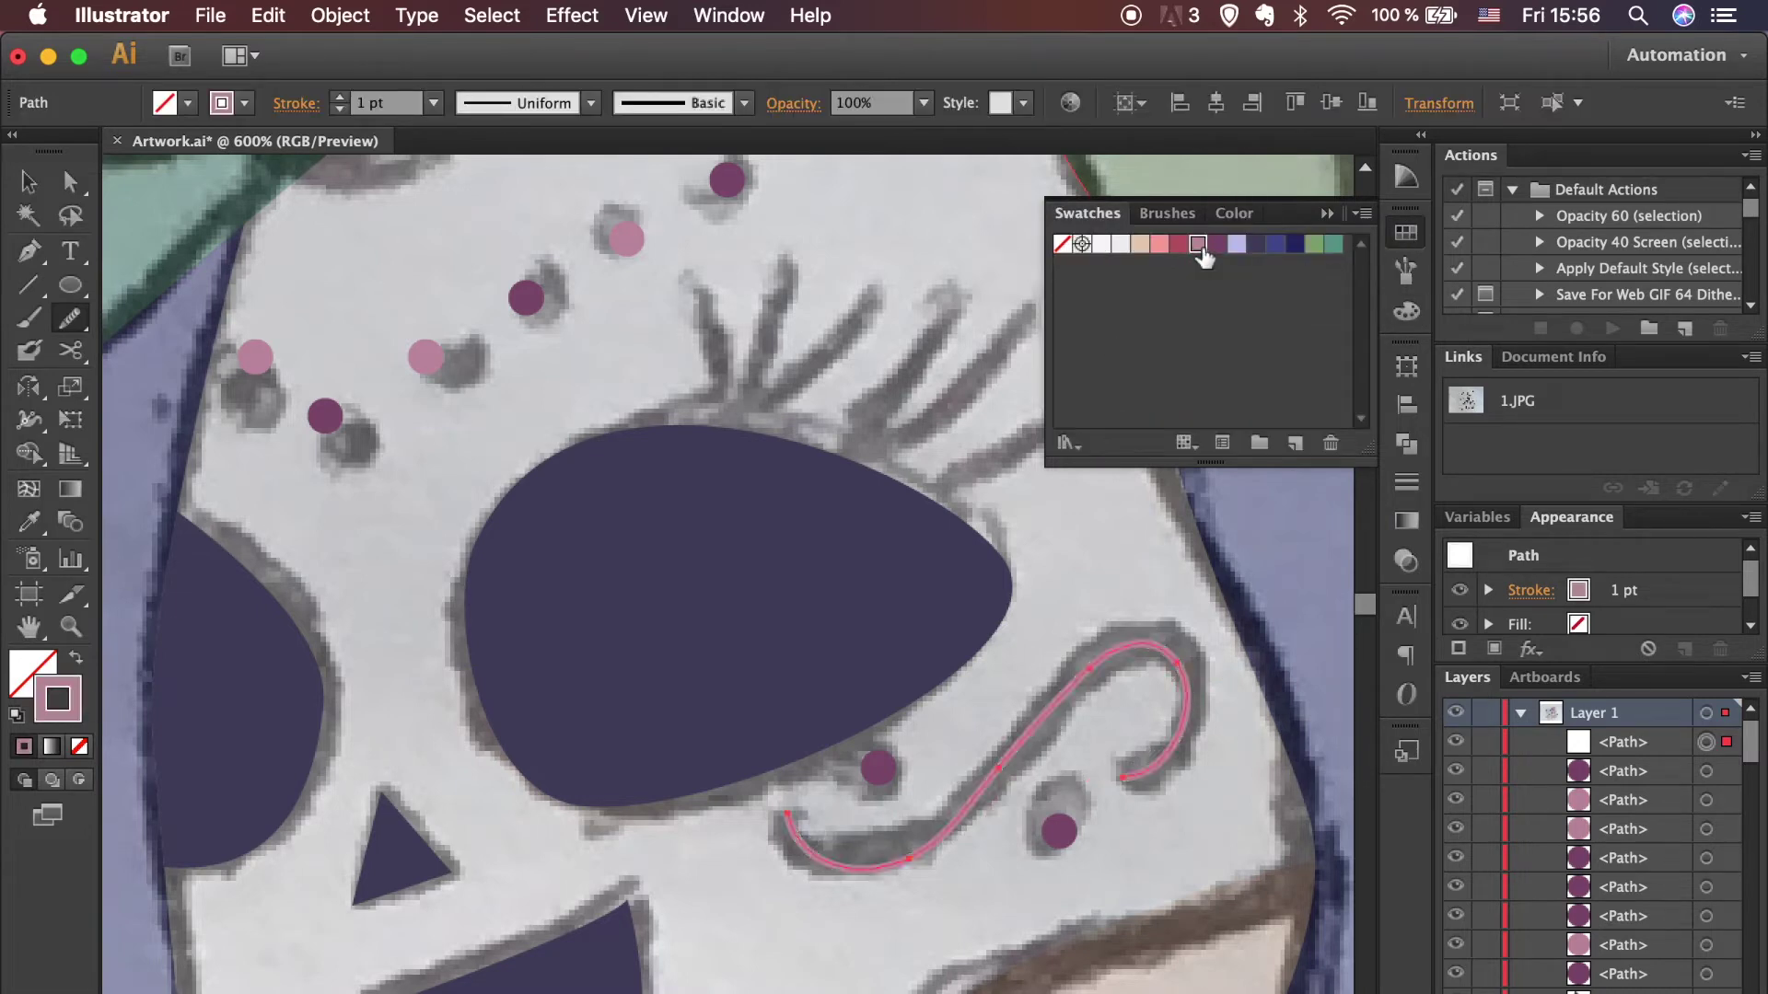
click(338, 96)
click(296, 103)
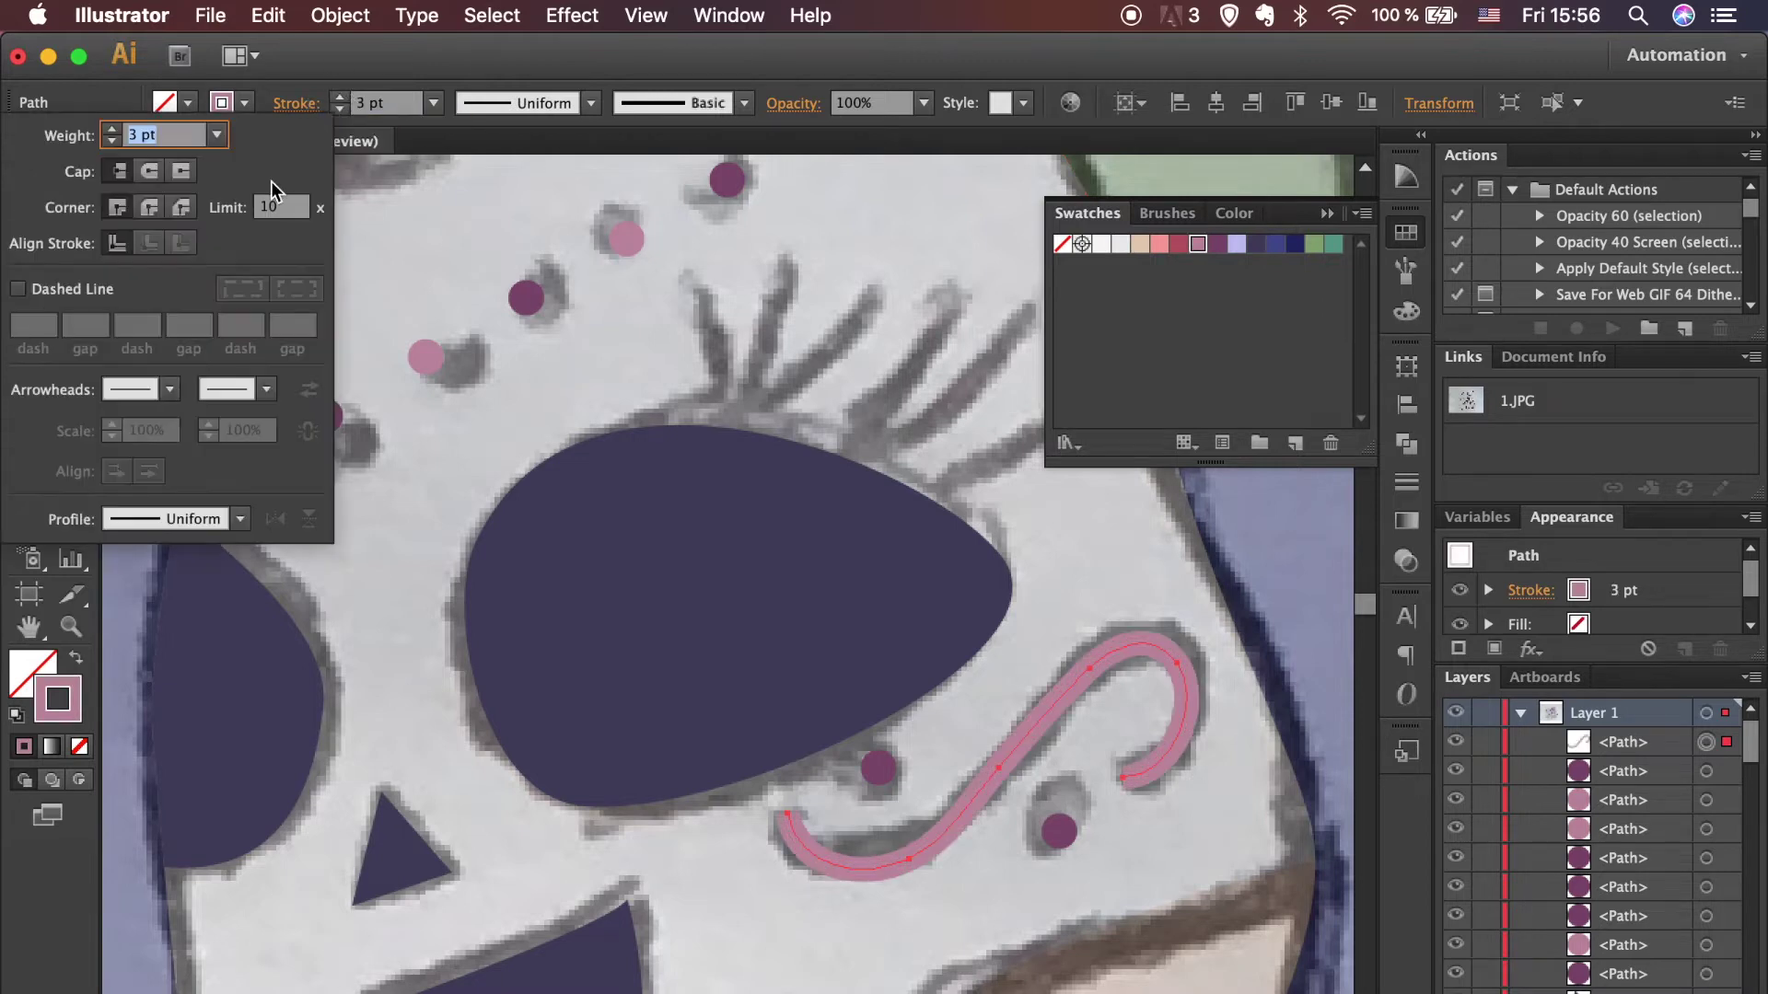
click(981, 892)
key(super+minus)
key(super+minus)
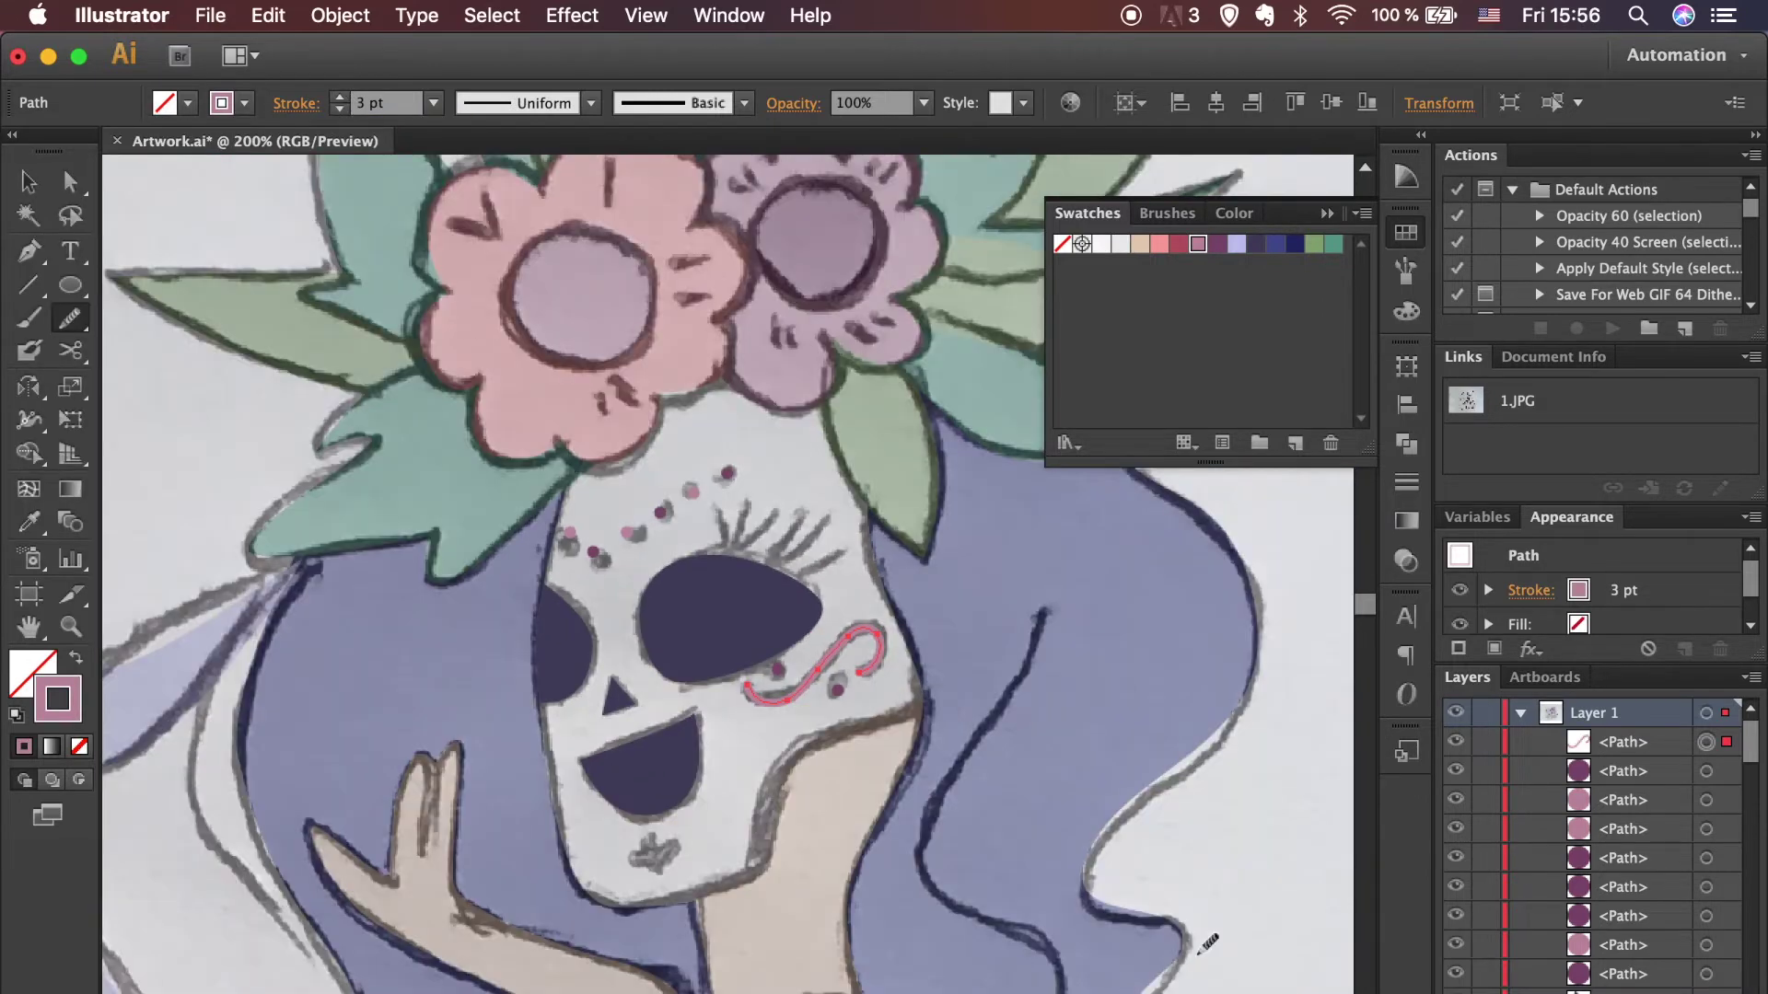
key(super+equal)
key(super+equal)
key(super+equal)
Step: Draw six straight eyelash strokes fanning out above the right eye
key(p)
click(1196, 730)
click(1036, 819)
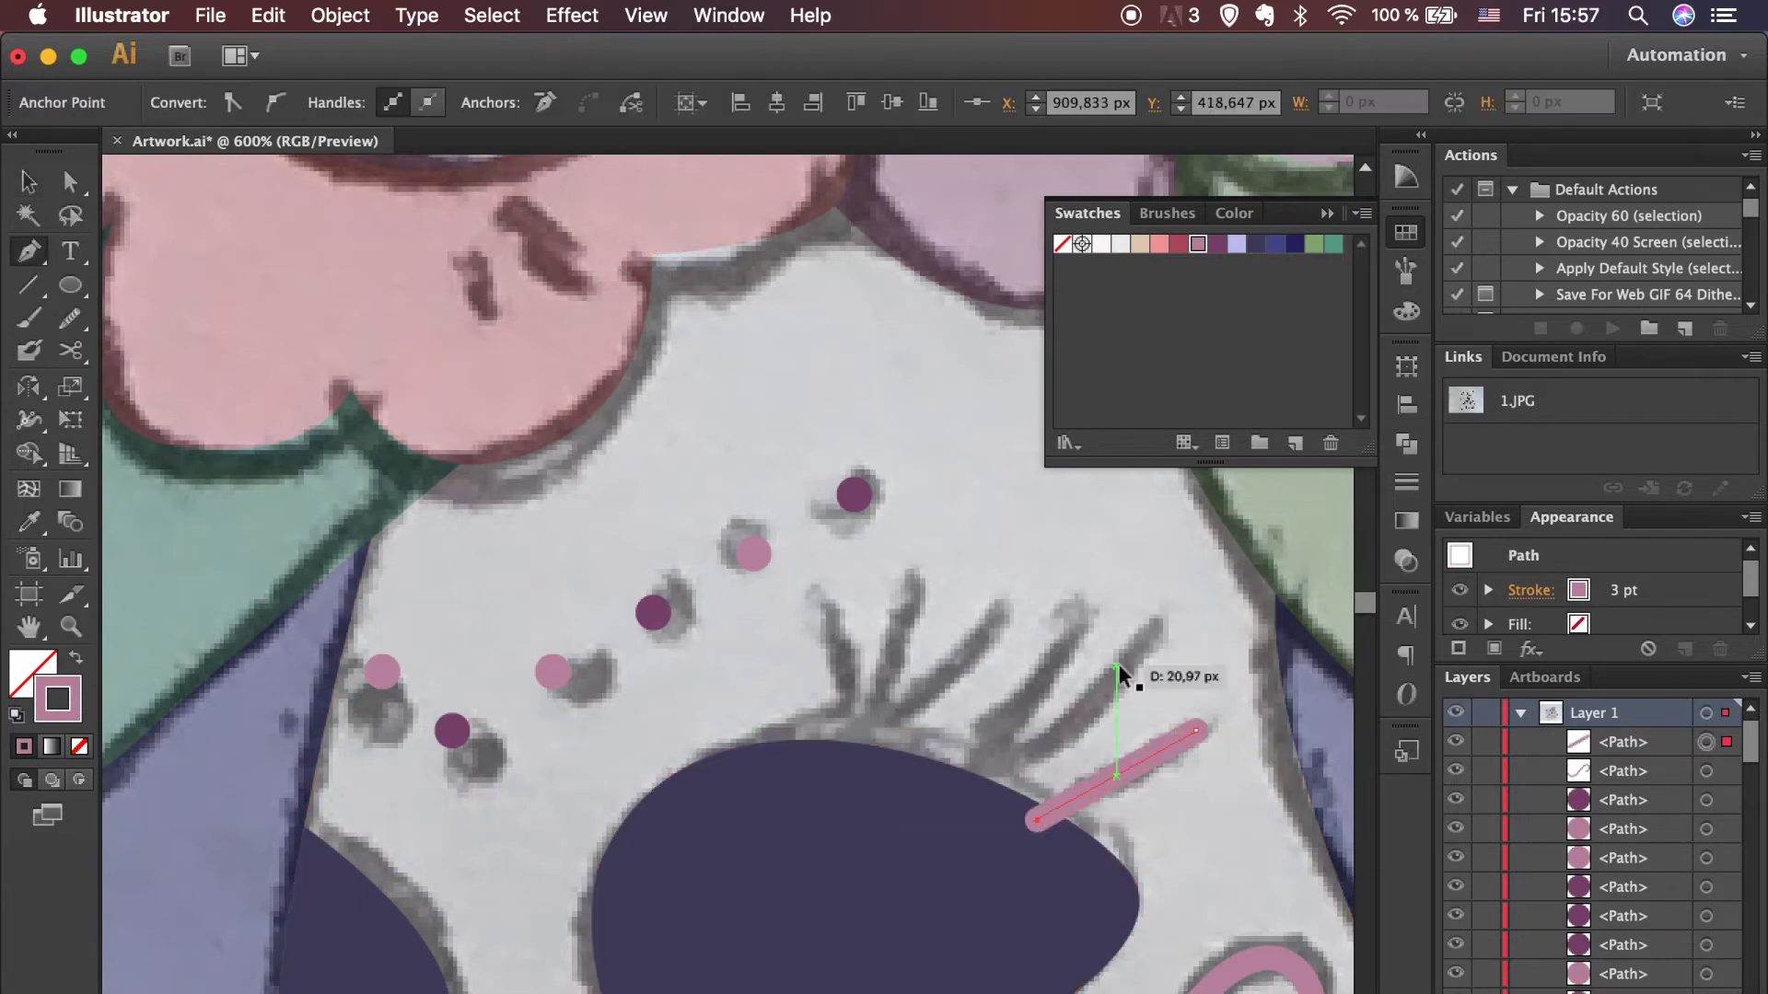
click(1154, 620)
click(978, 794)
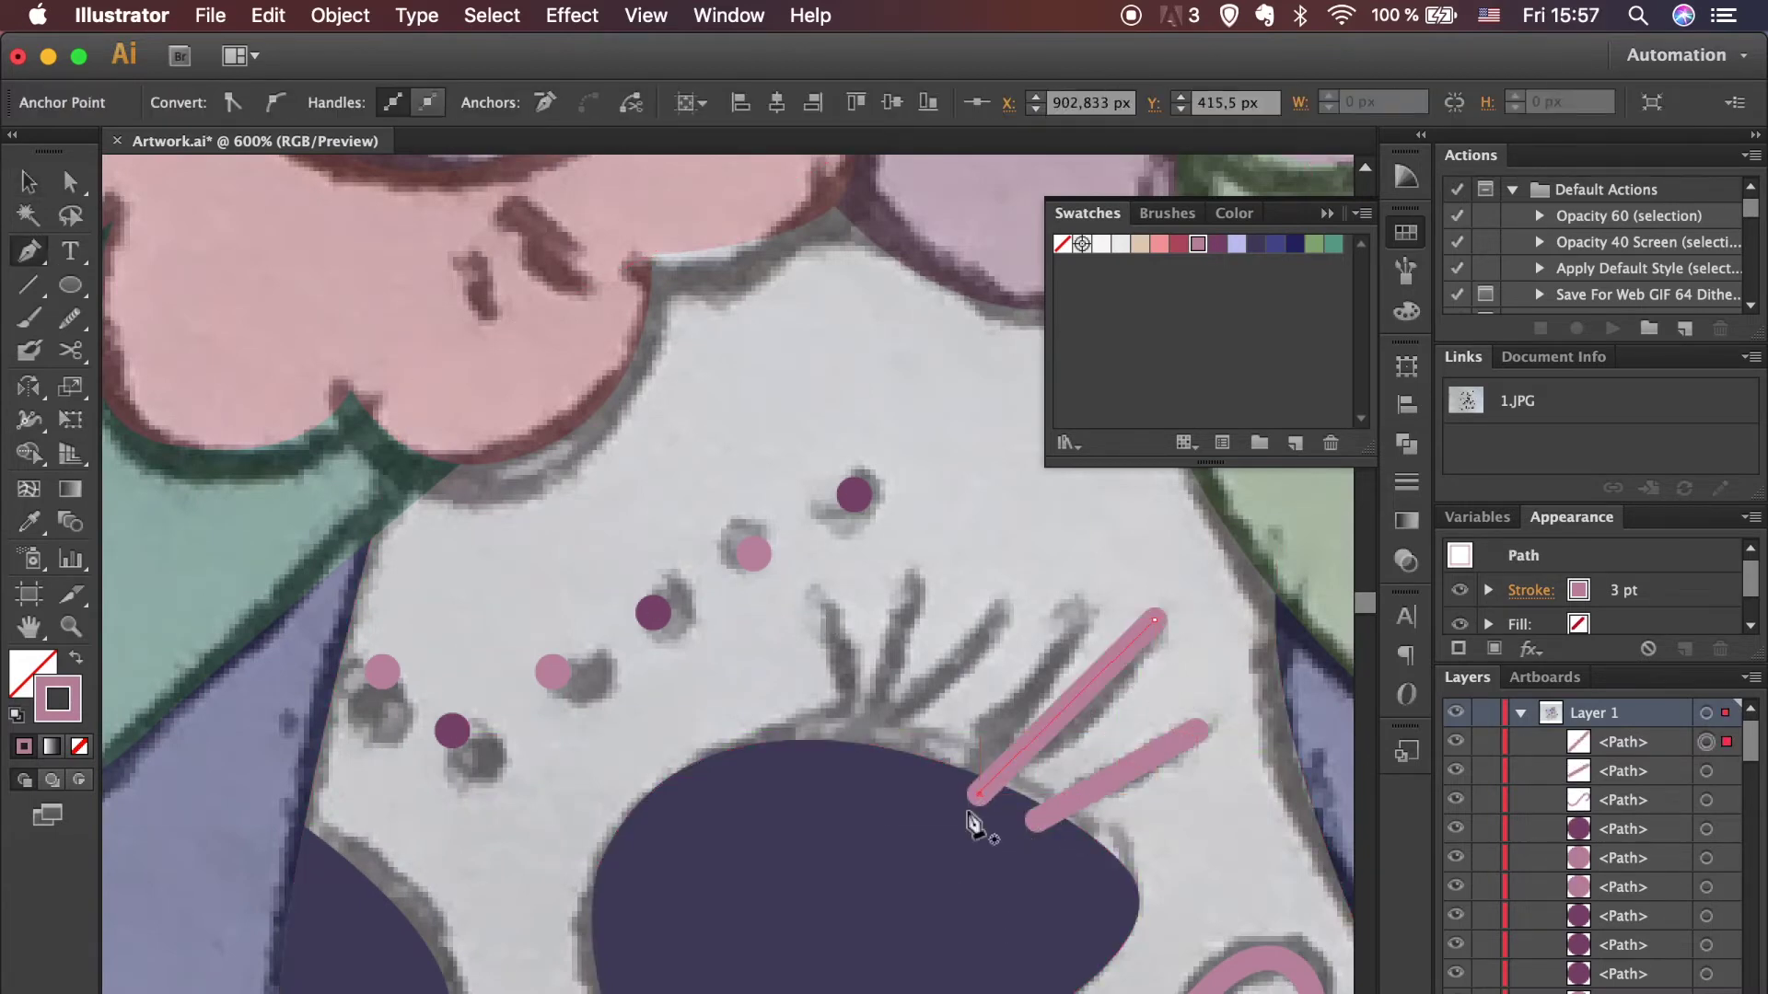
click(1071, 595)
click(948, 802)
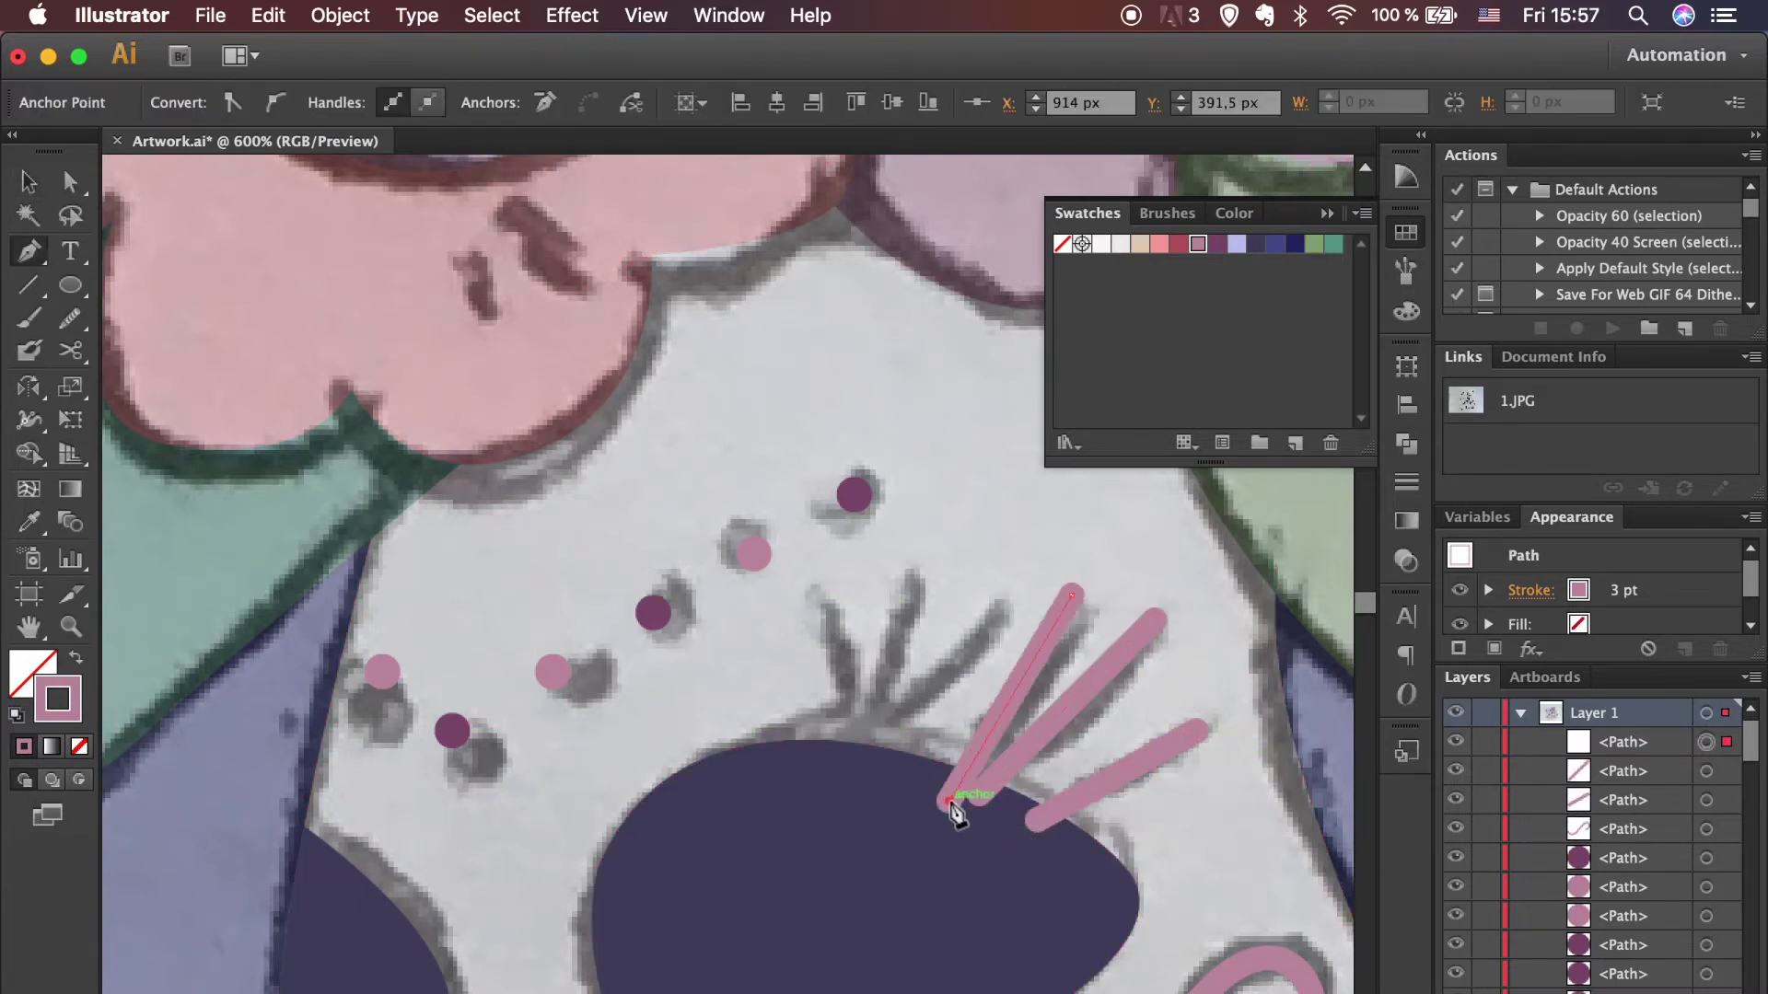
click(995, 606)
click(887, 776)
click(915, 562)
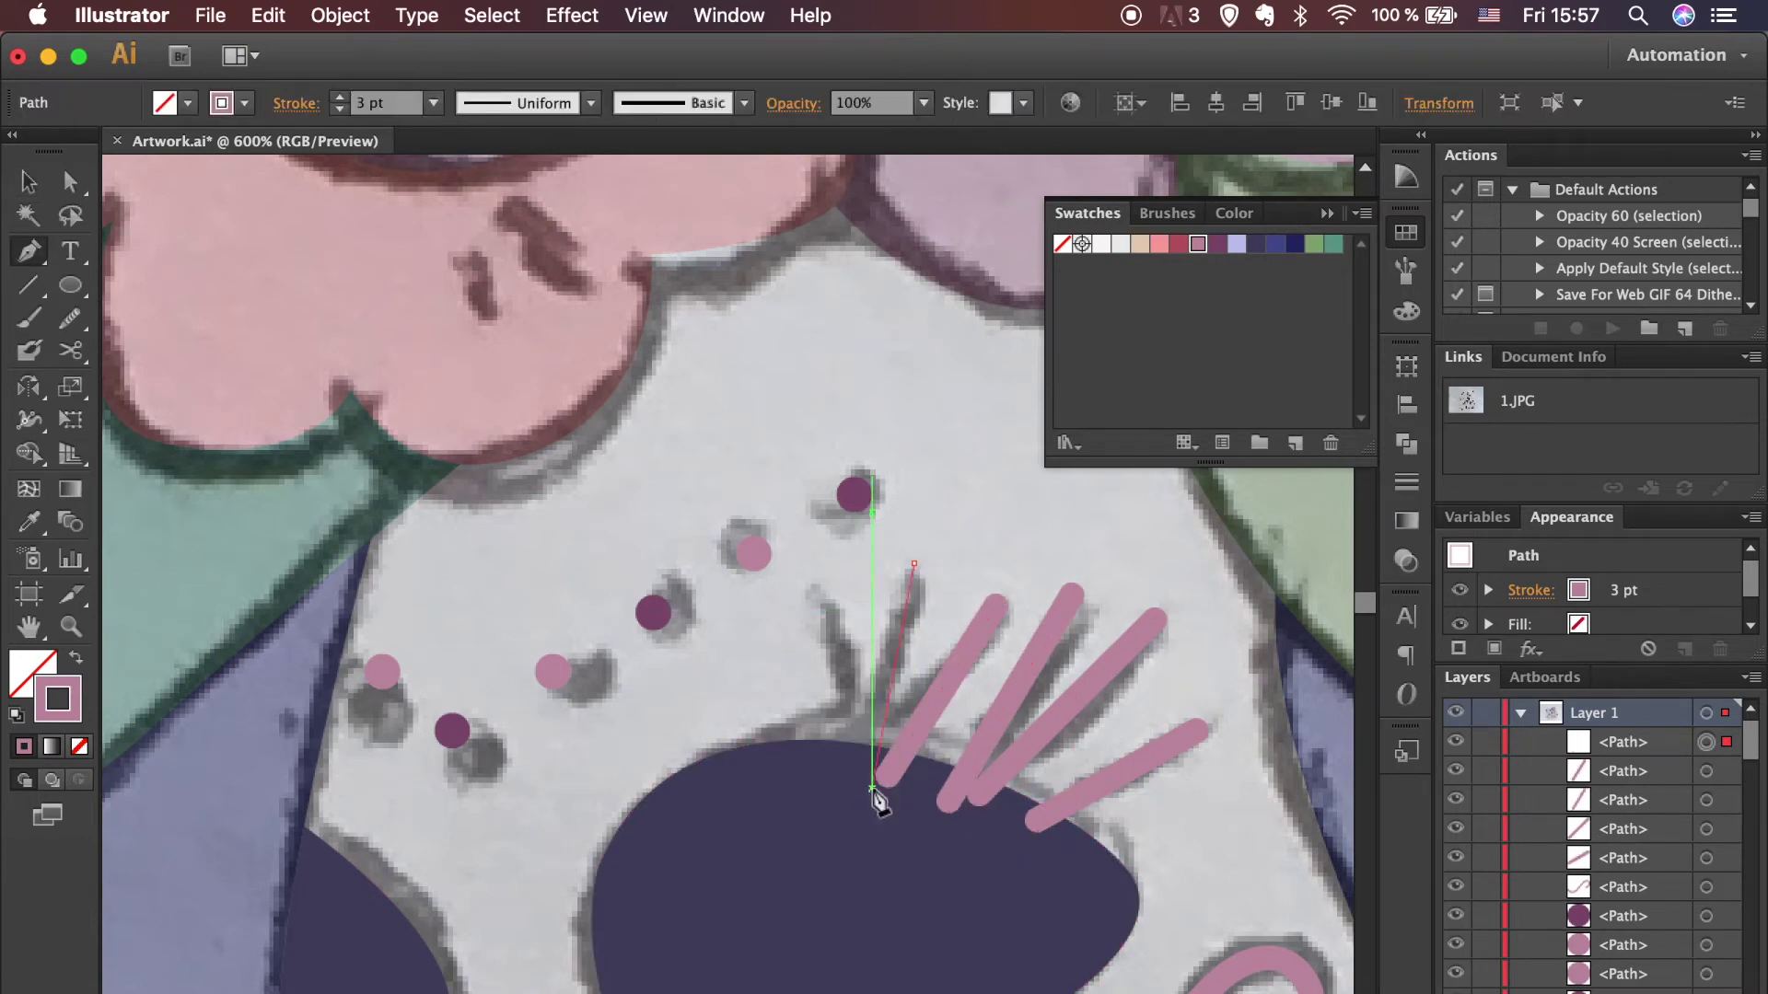
click(873, 787)
click(812, 585)
click(870, 799)
Step: Colour all six eyelashes dark purple and give them a tapered width profile
key(v)
click(900, 618)
shift+click(832, 626)
shift+click(1037, 643)
shift+click(1096, 676)
shift+click(1155, 754)
click(1257, 244)
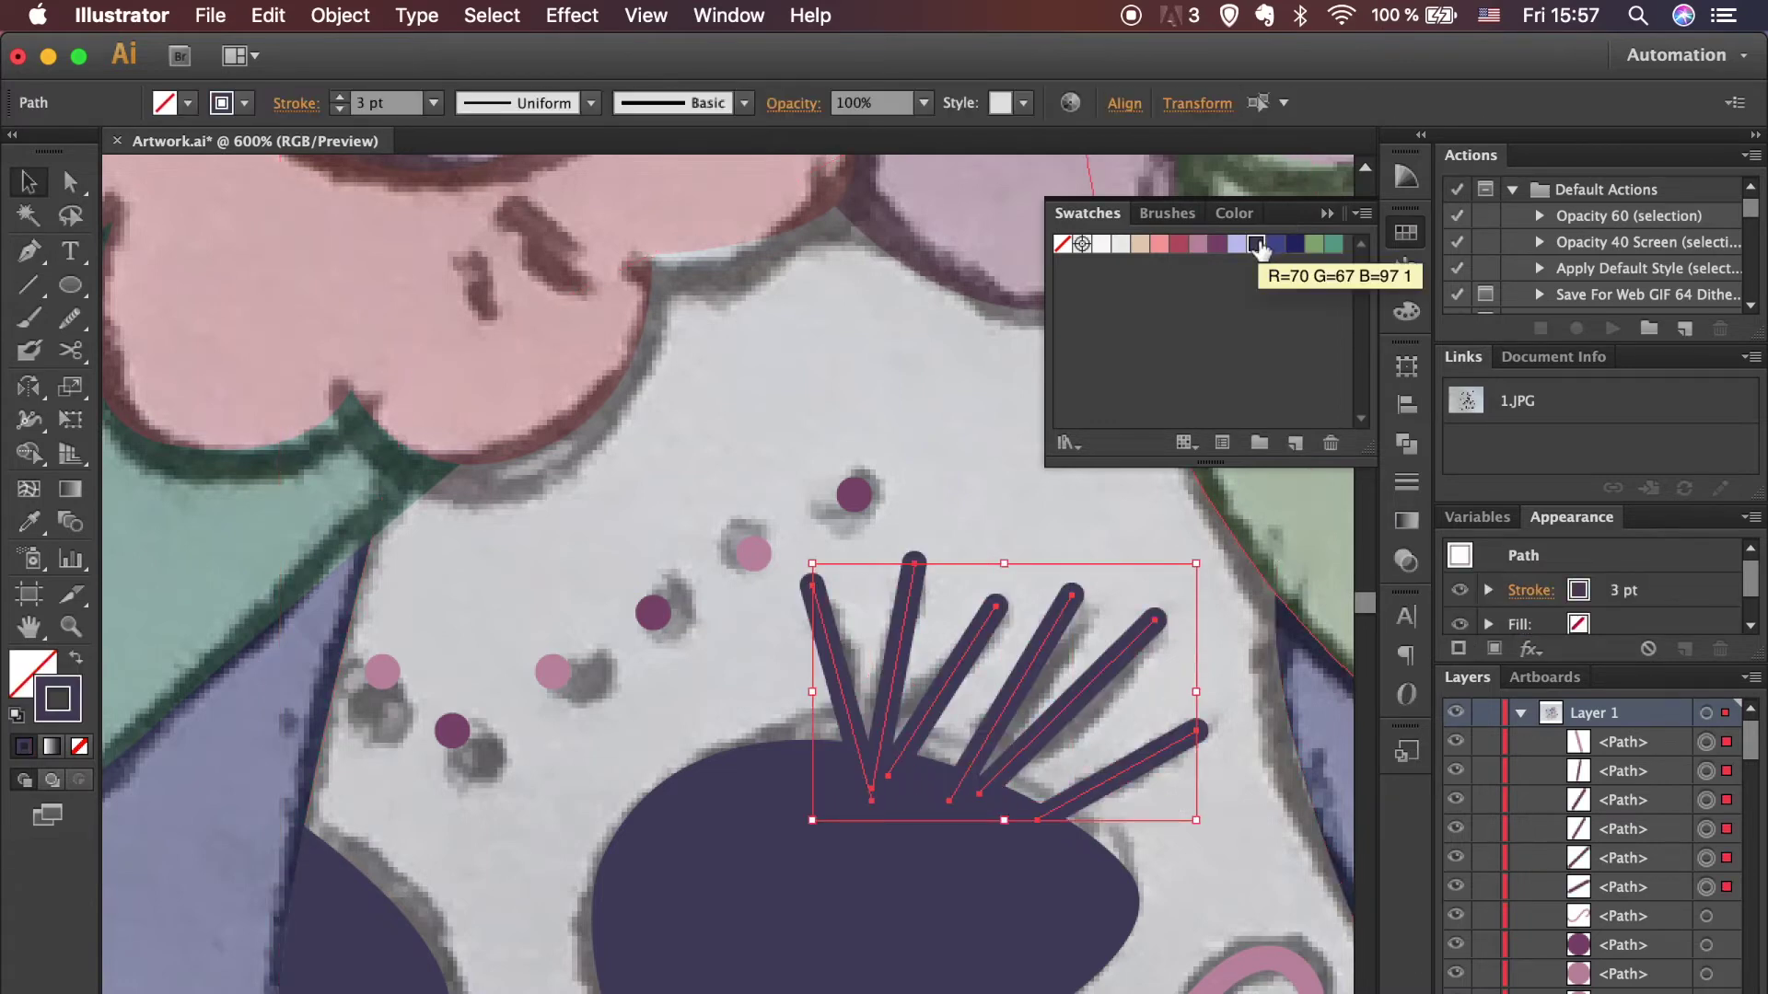
click(591, 102)
click(522, 368)
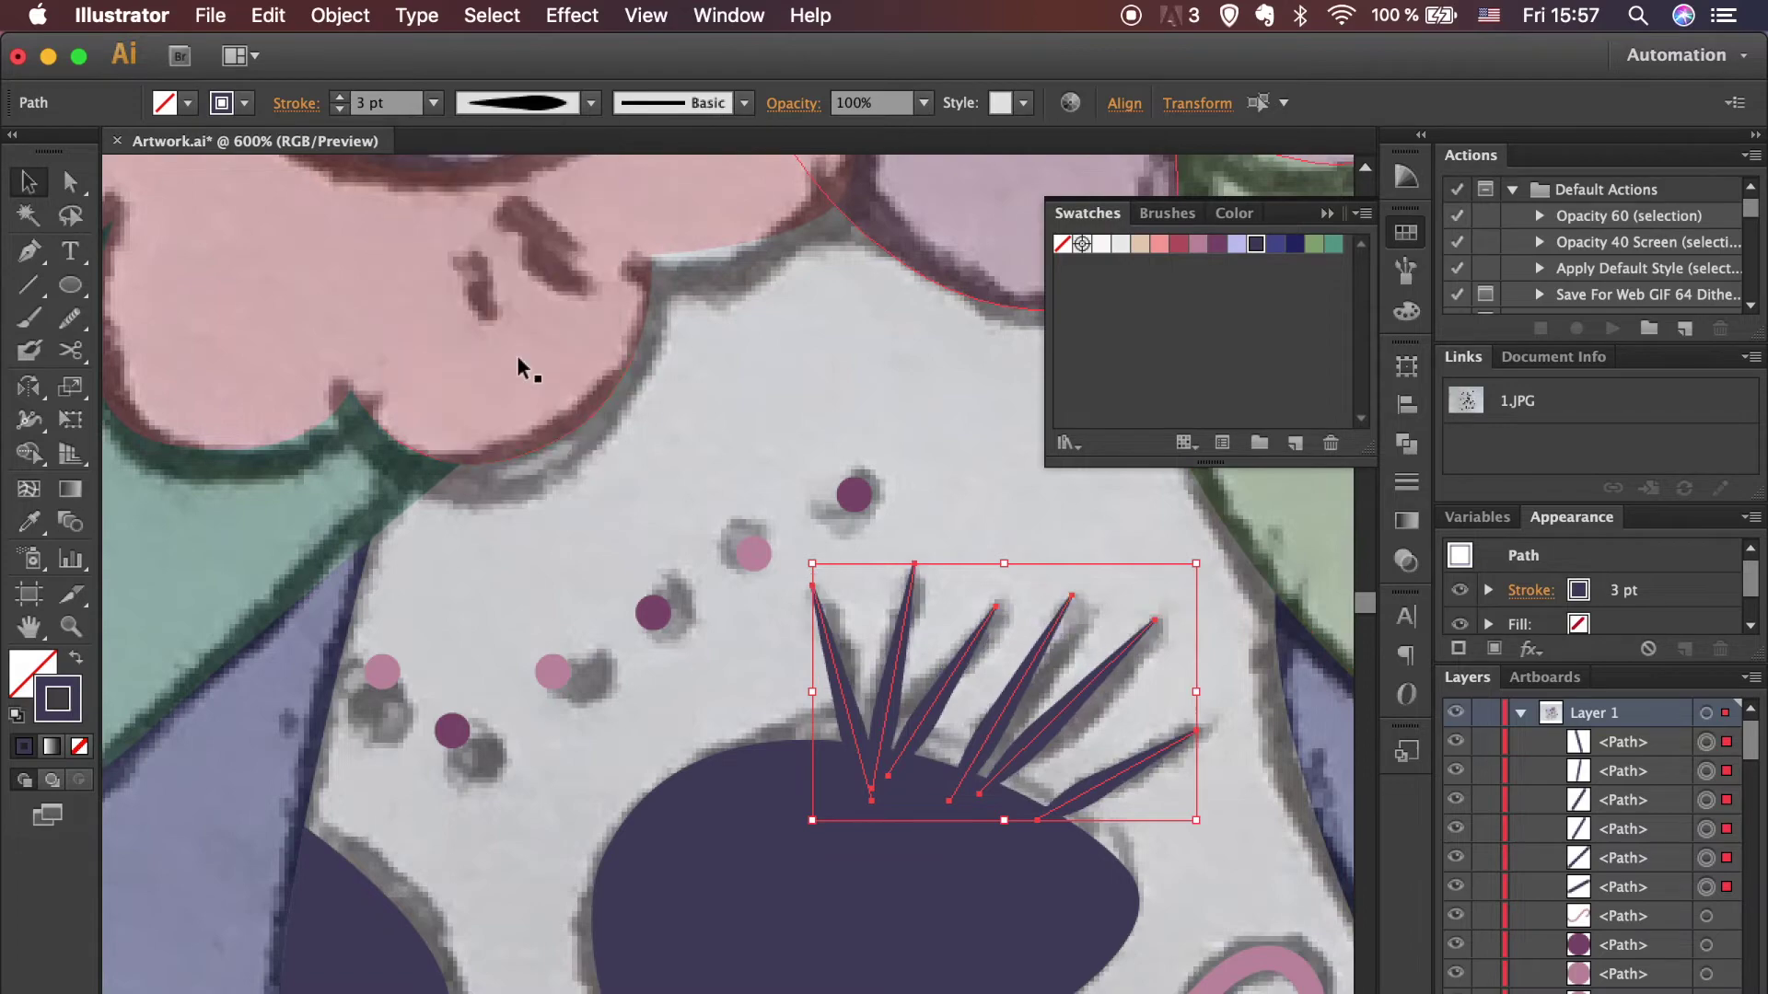
click(830, 341)
key(ctrl+1)
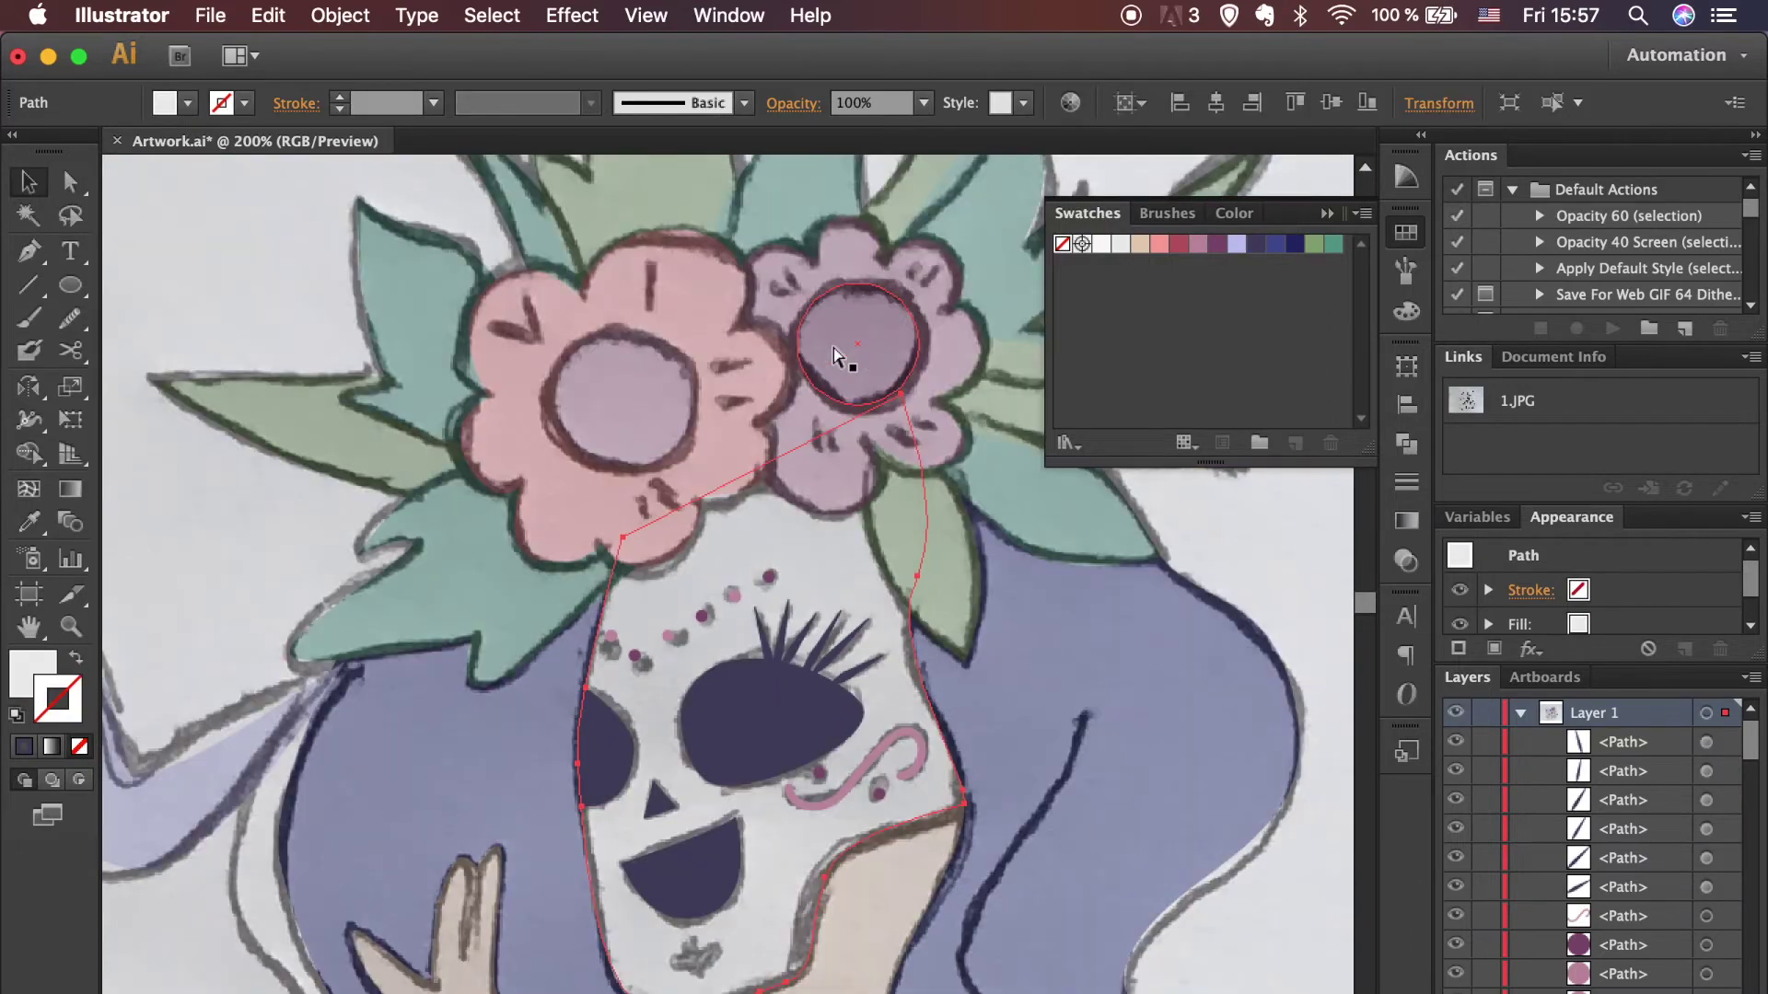
Step: Preview the vector art without the traced sketch, then show it again and zoom in on the skull
scroll(1584, 829, down, 5)
click(1456, 916)
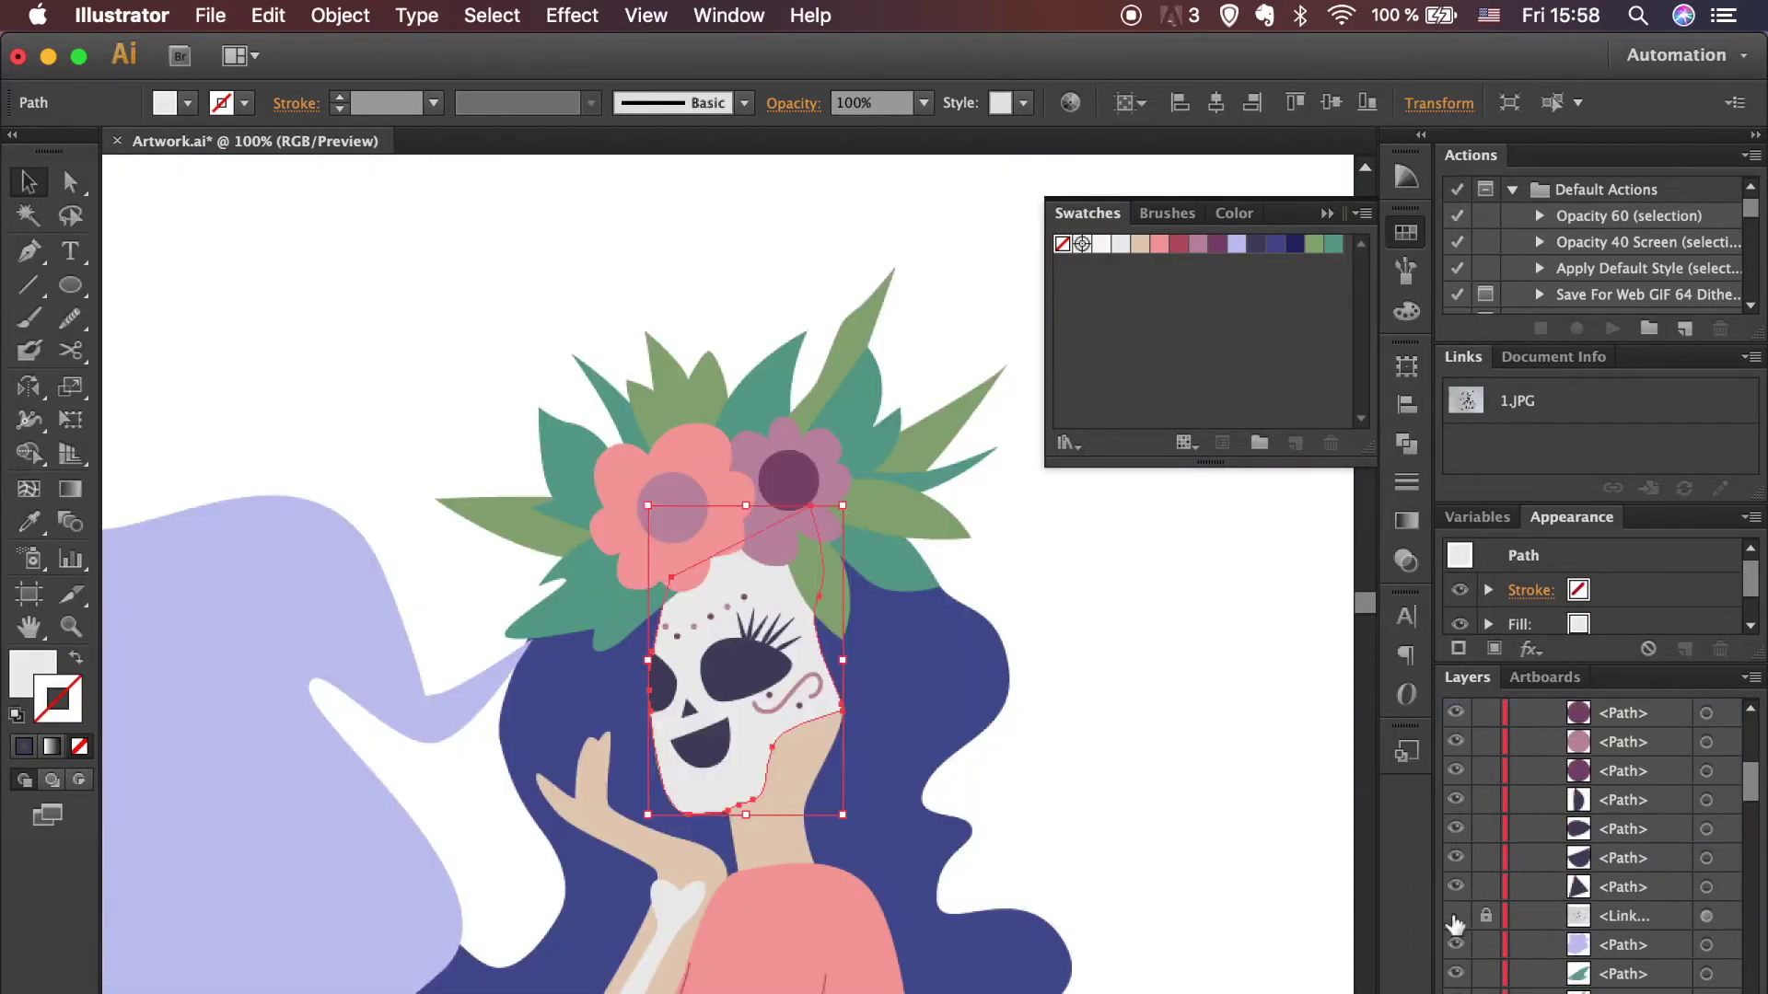
click(1206, 852)
key(ctrl+plus)
key(ctrl+plus)
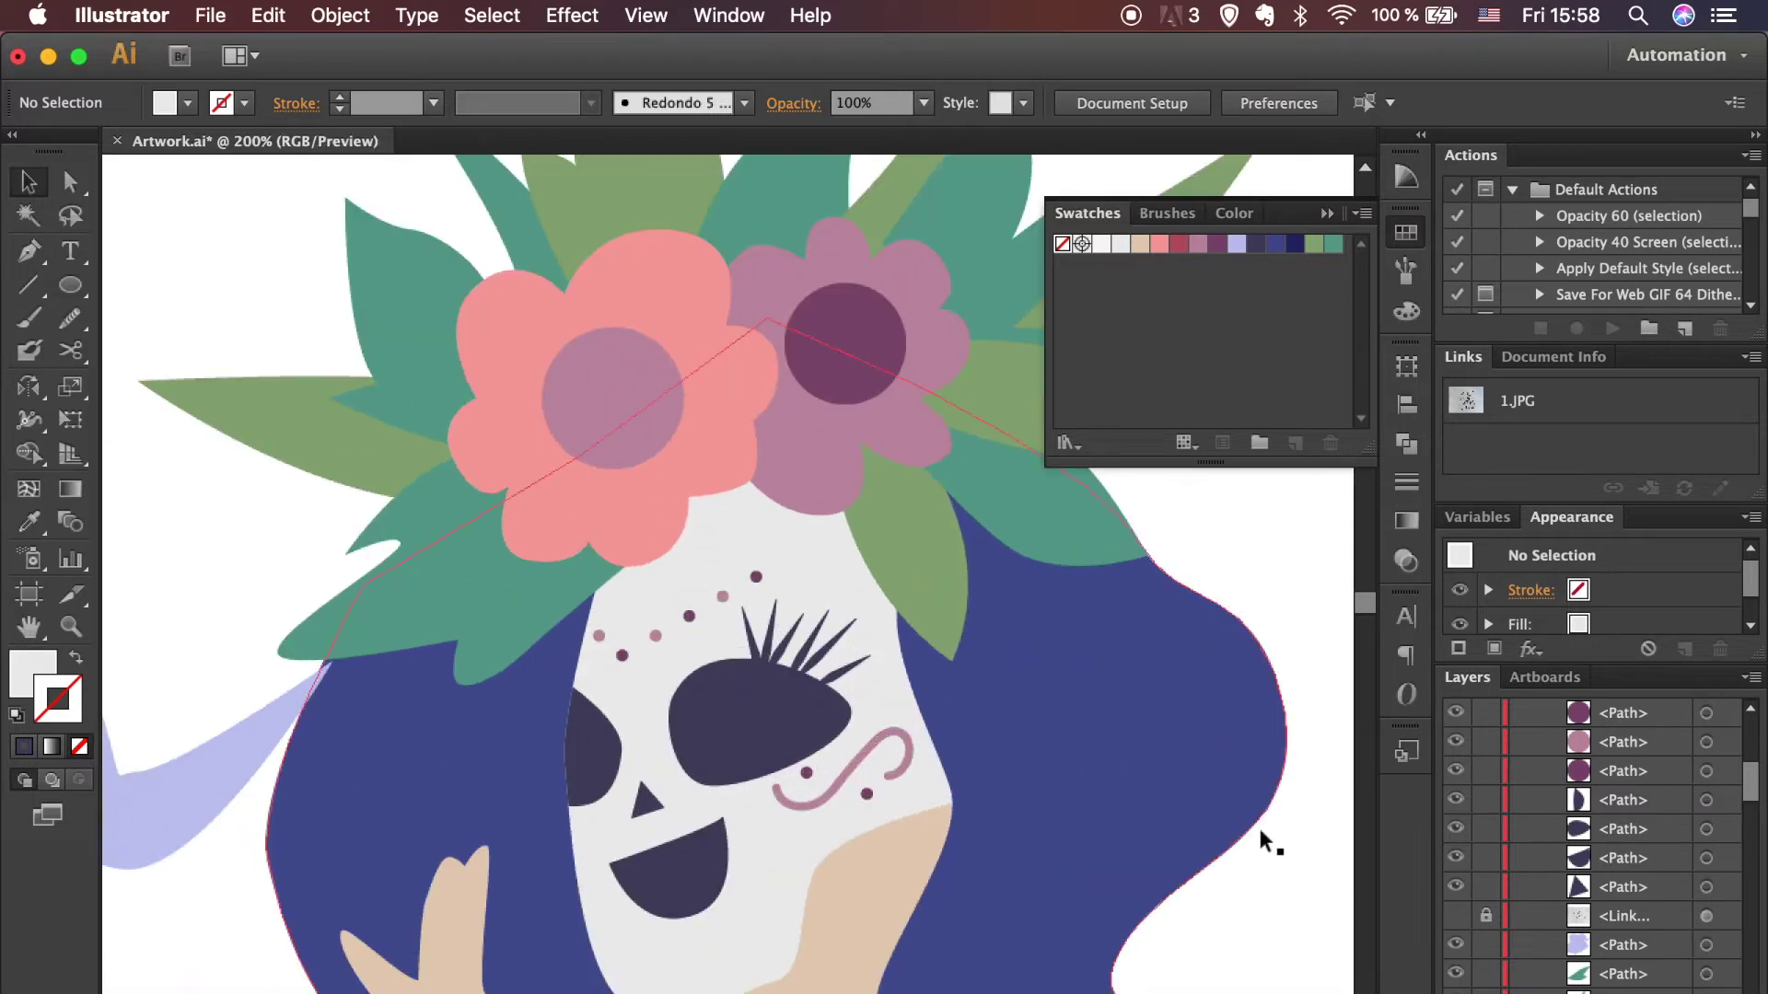
click(1455, 915)
key(ctrl+plus)
Step: Draw the small notched shape below the mouth and match it to the mouth's dark colour
key(p)
click(776, 888)
mouse_move(805, 848)
mouse_down()
mouse_move(829, 871)
mouse_move(749, 876)
mouse_move(773, 907)
mouse_up()
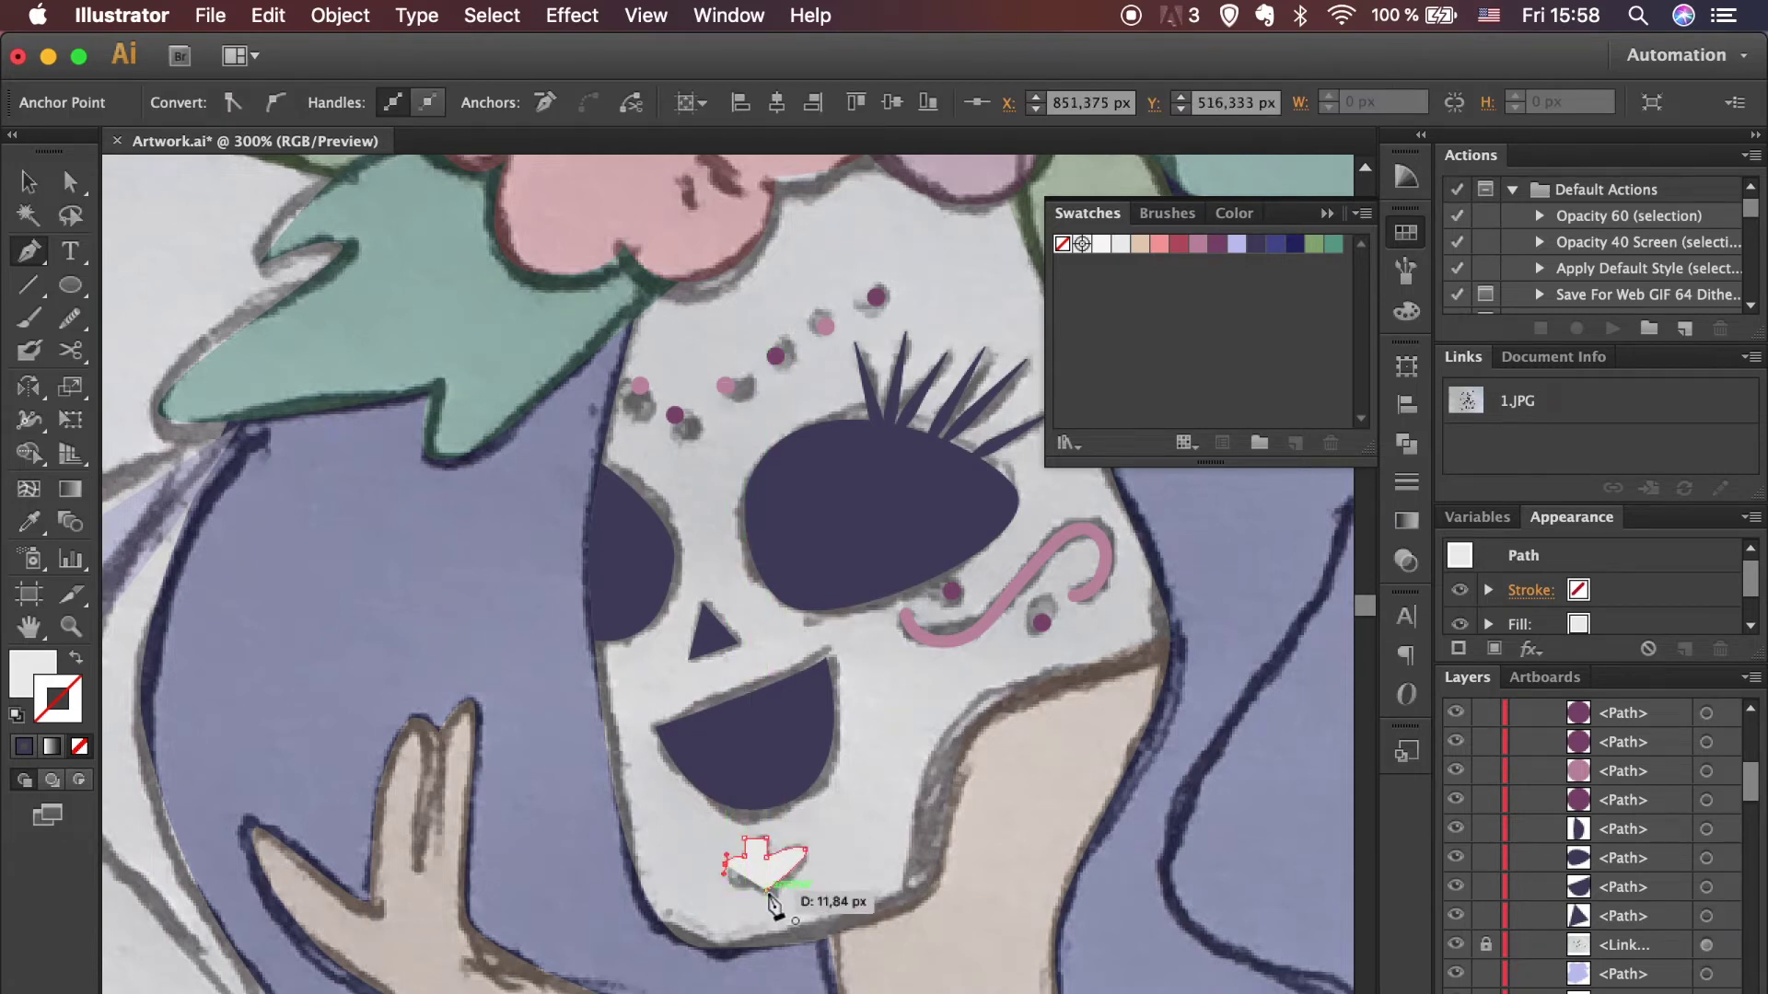
click(779, 732)
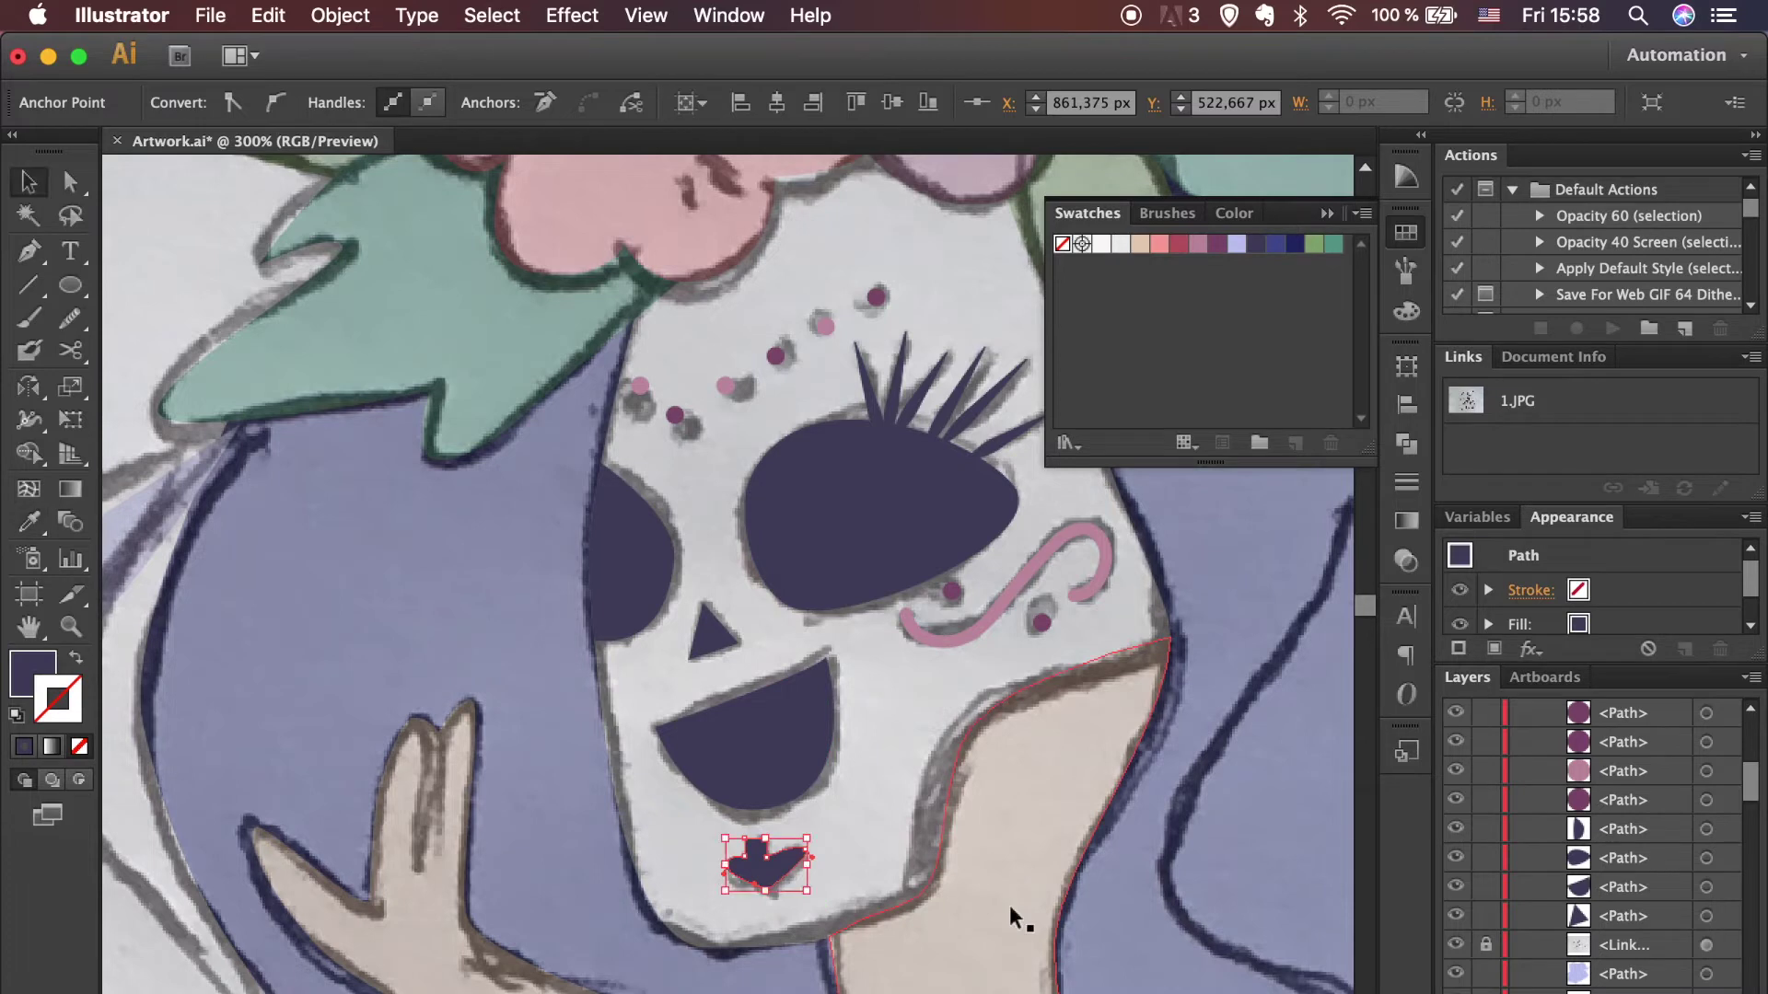
Step: Reshape the chin shape's anchors to follow the sketch, including the square notch
key(a)
key(super+equal)
key(super+equal)
key(super+equal)
drag(918, 912, 930, 905)
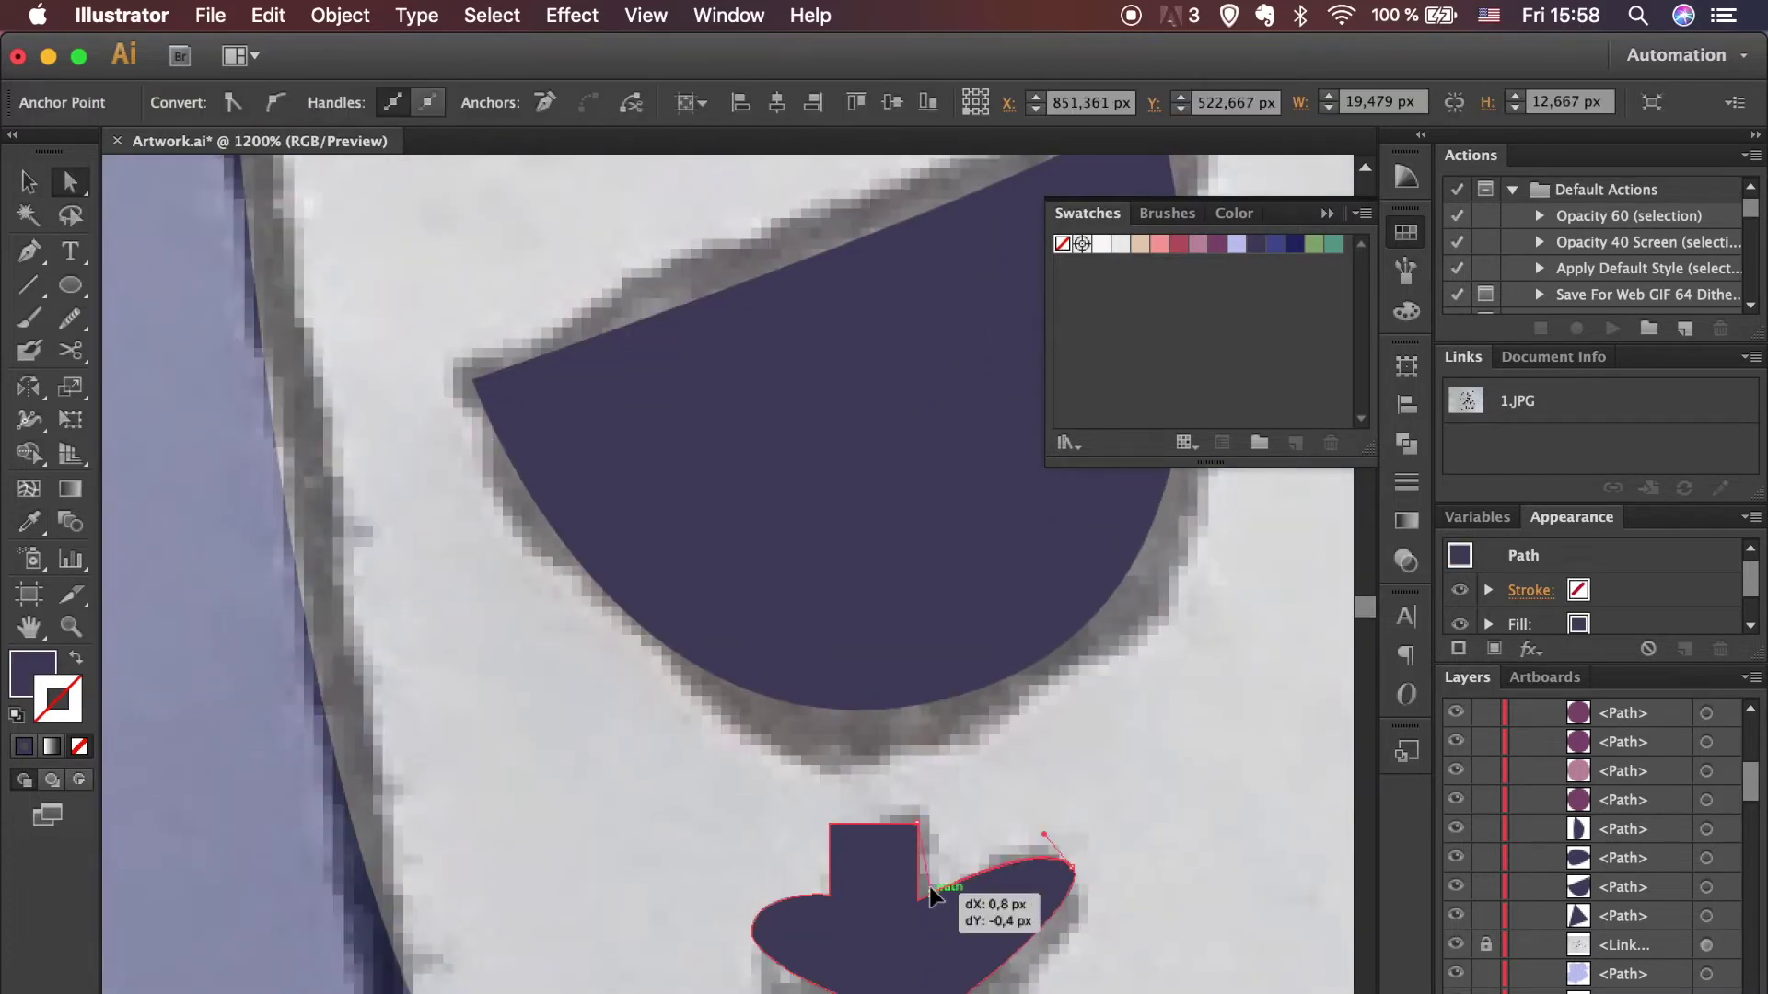
click(921, 987)
click(745, 964)
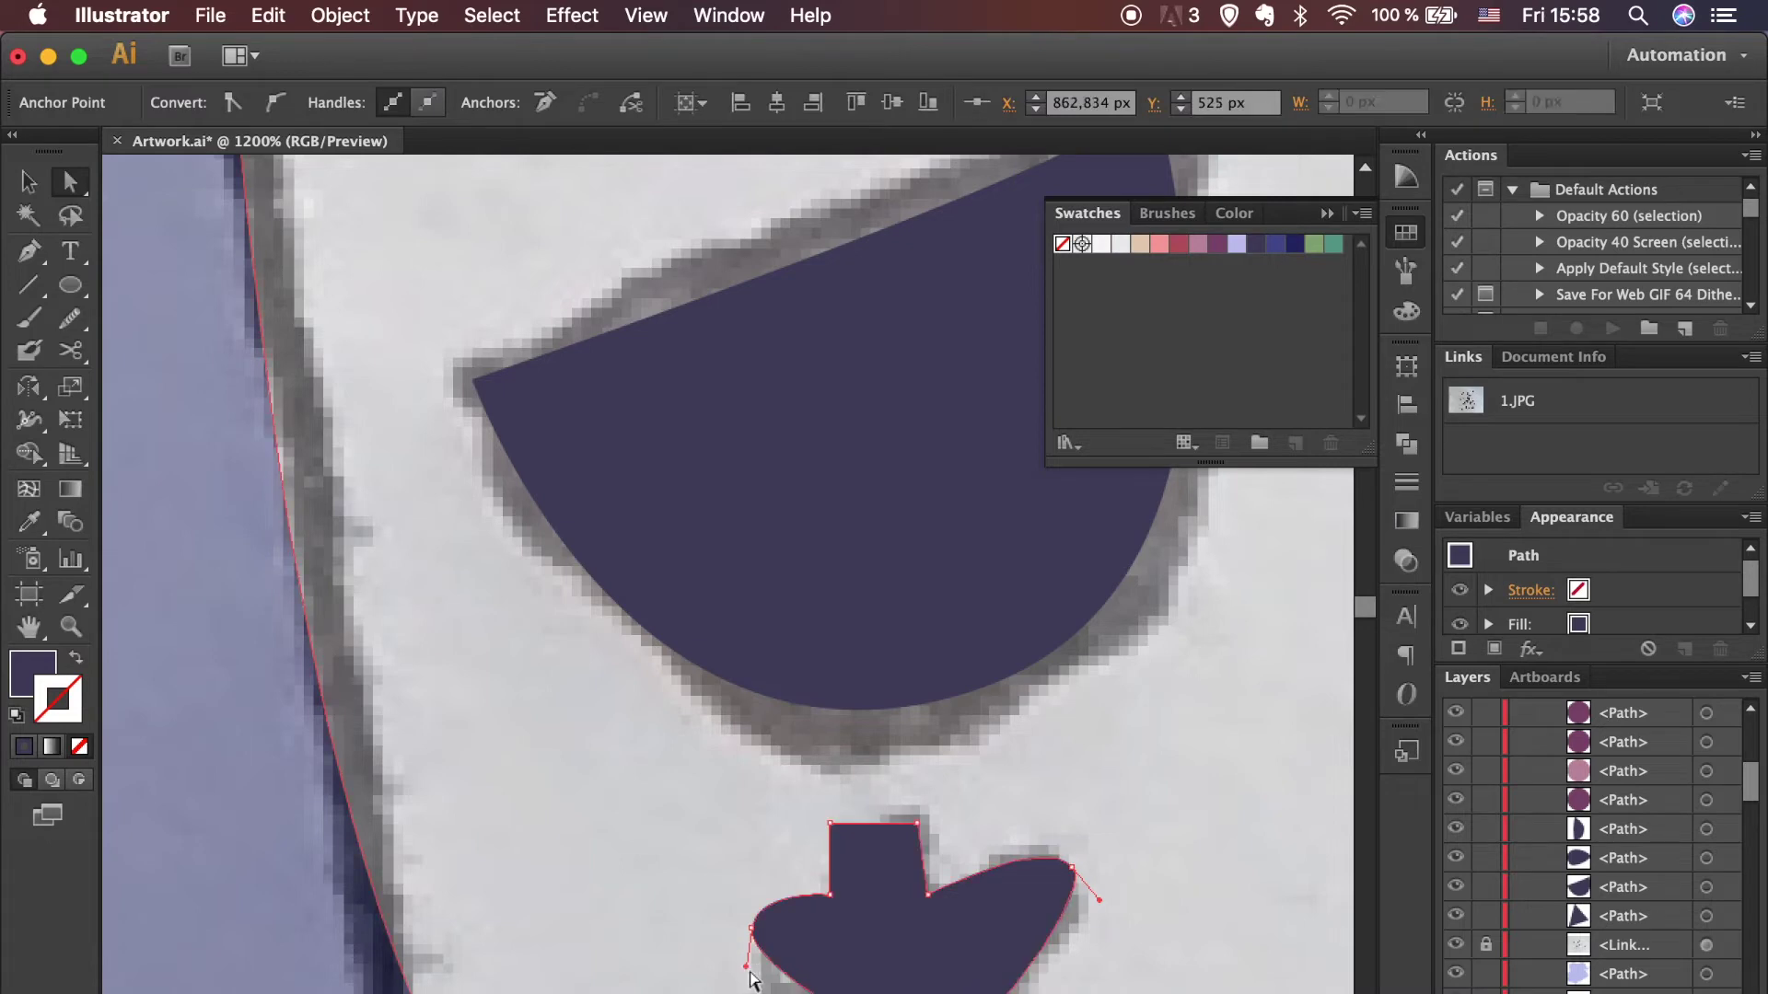
drag(750, 928, 737, 948)
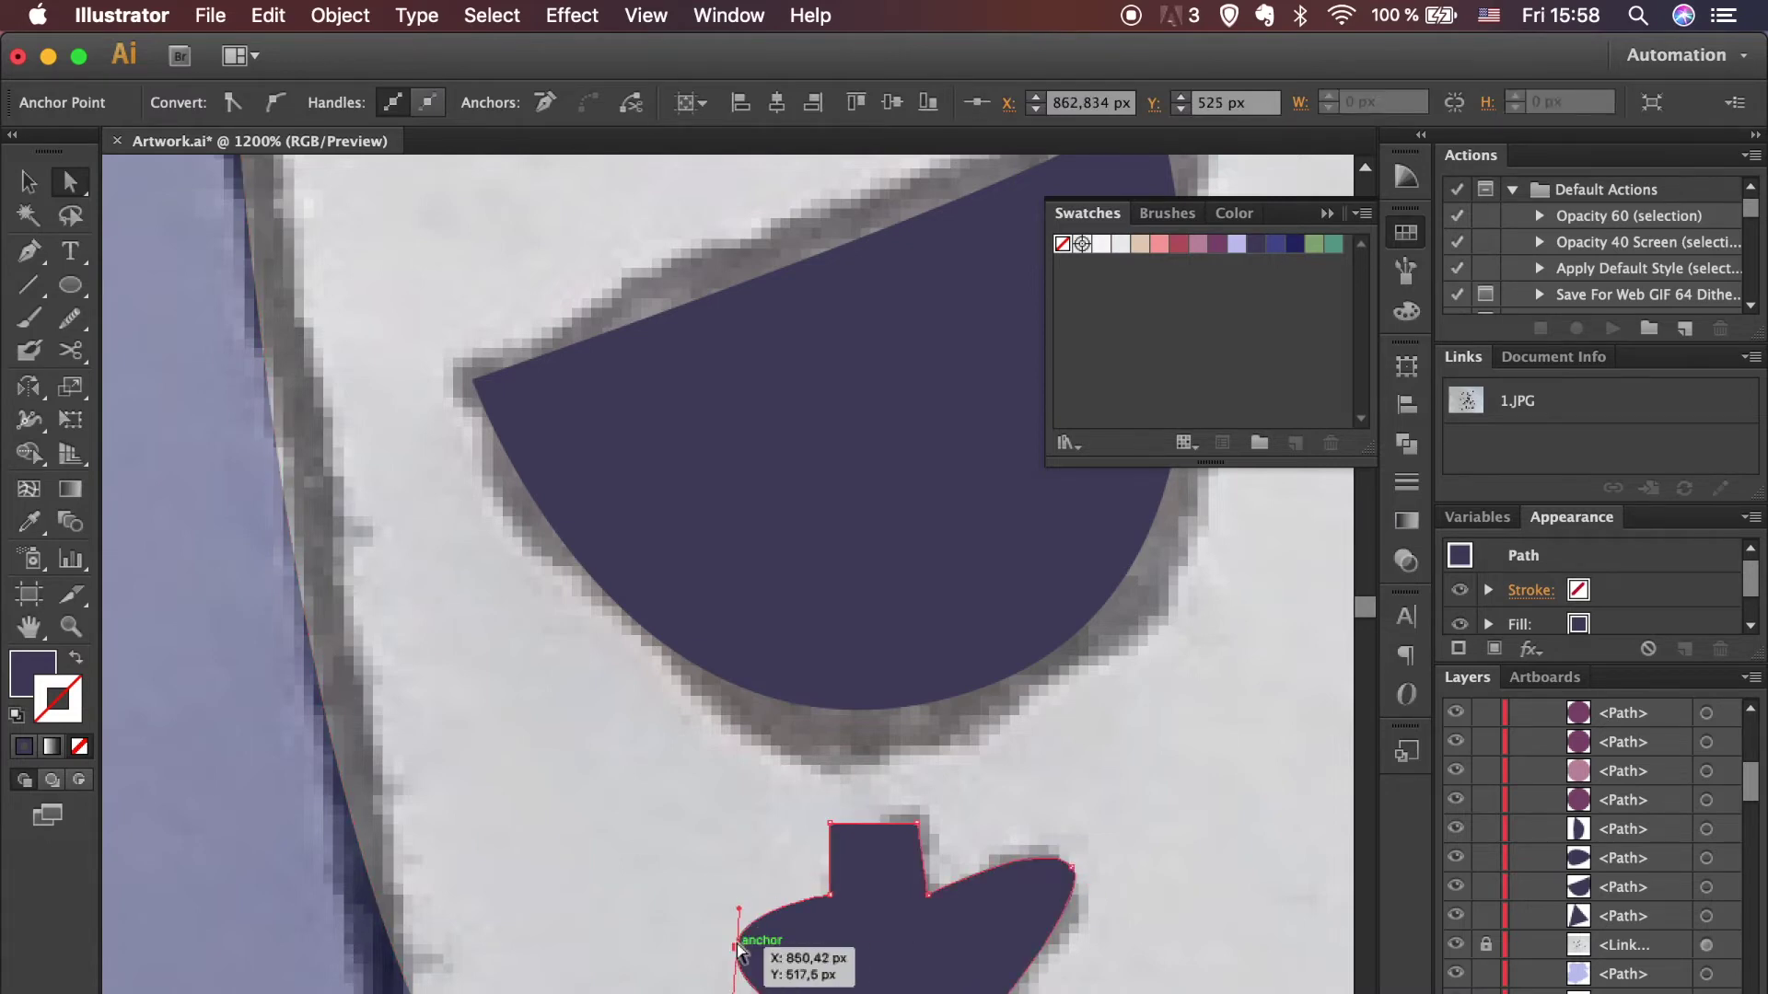
drag(928, 892, 848, 897)
click(876, 856)
Step: Draw a small circle on the sleeve band and repeat copies into five evenly spaced dots
click(1087, 831)
scroll(1083, 819, down, 10)
scroll(1083, 820, down, 5)
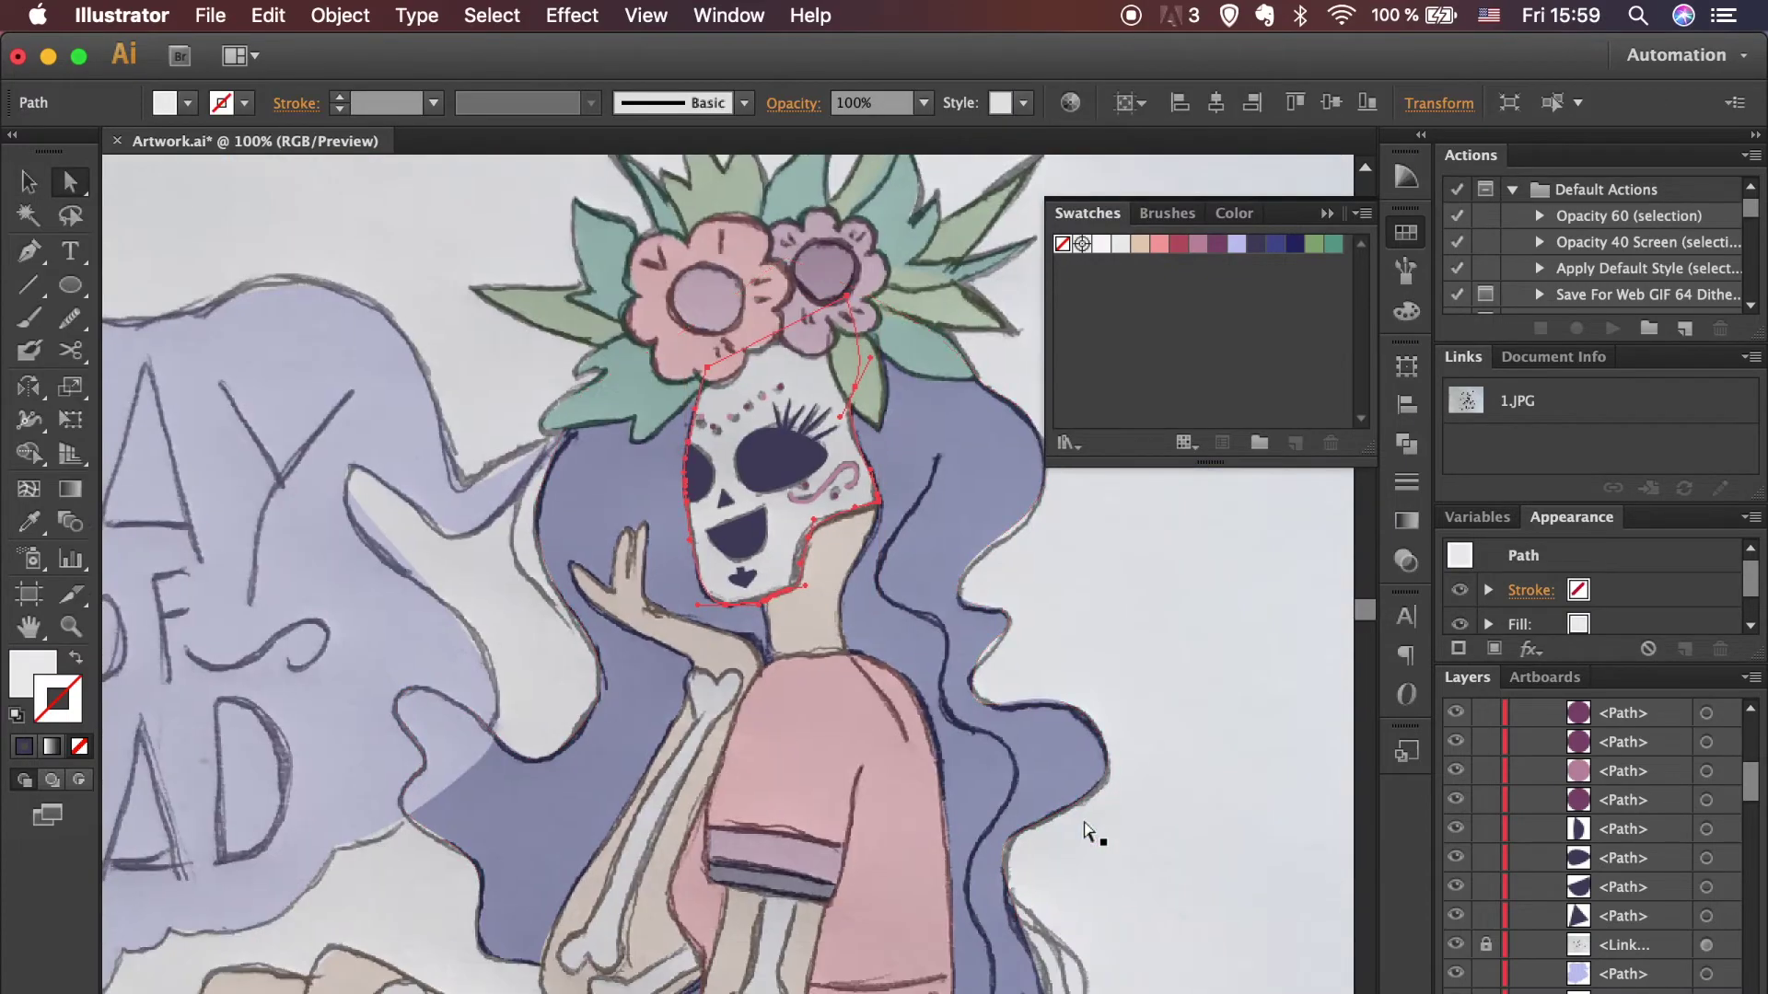
scroll(1082, 820, up, 5)
scroll(1082, 819, up, 1)
scroll(1089, 833, up, 1)
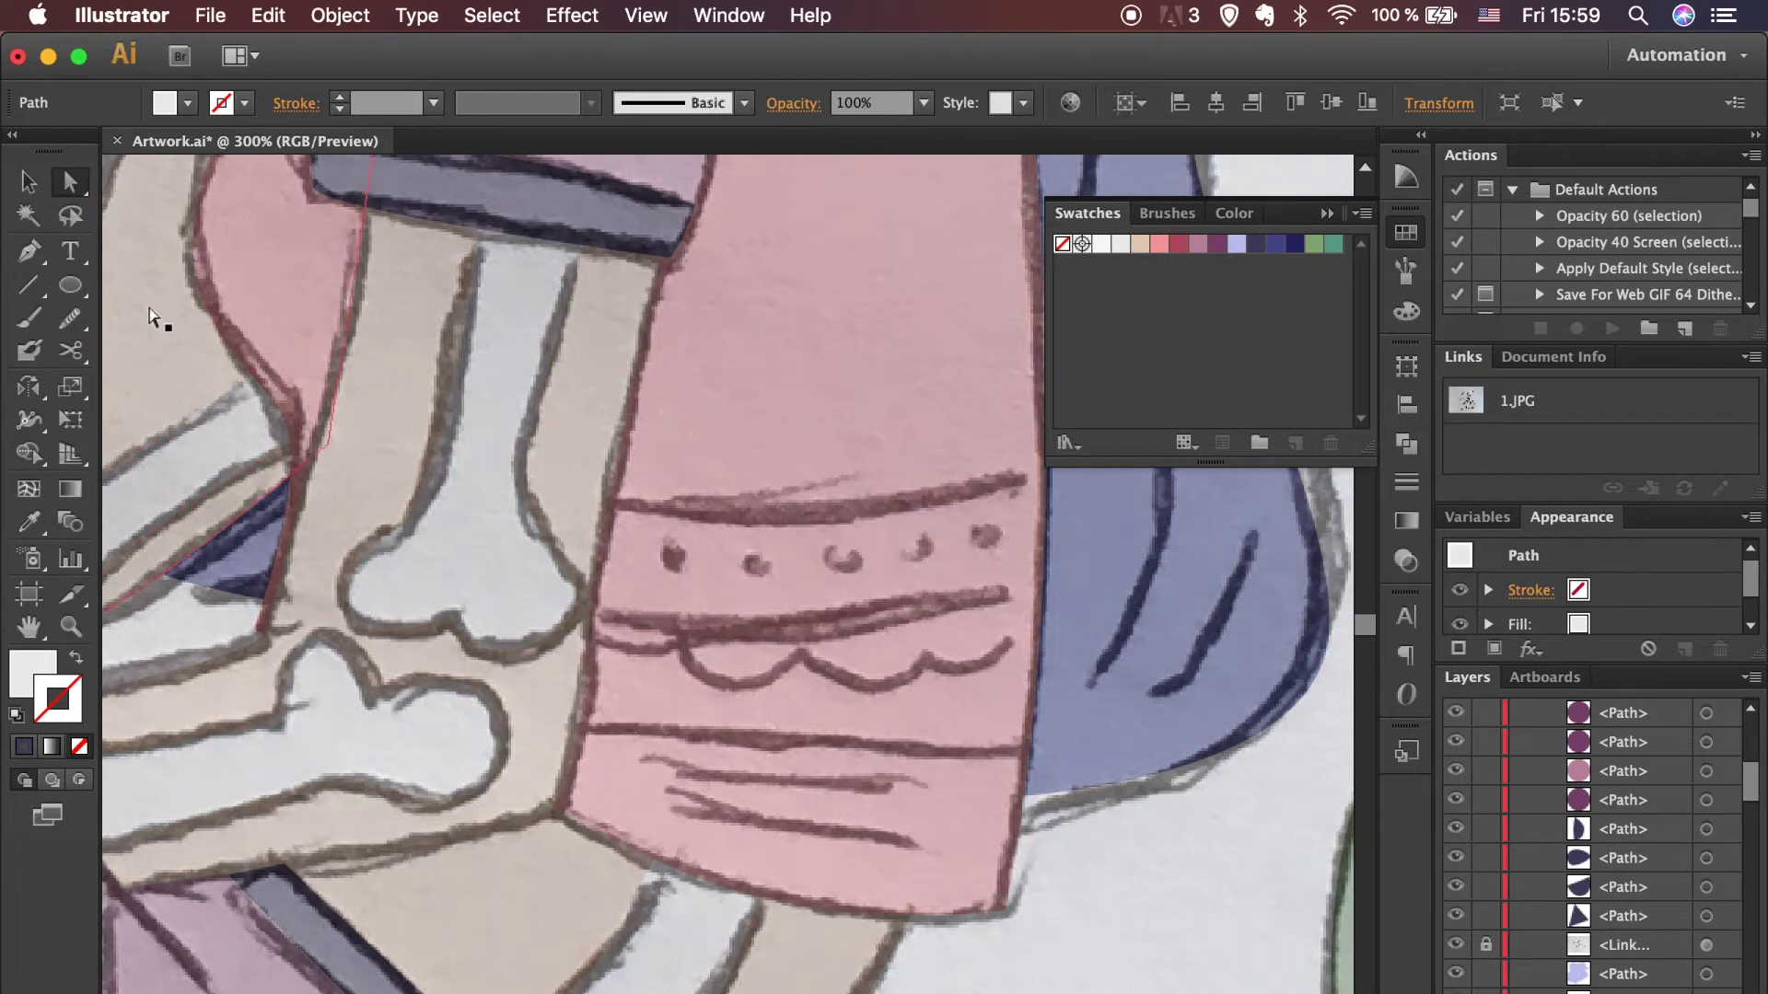
click(69, 291)
drag(670, 564, 687, 586)
key(v)
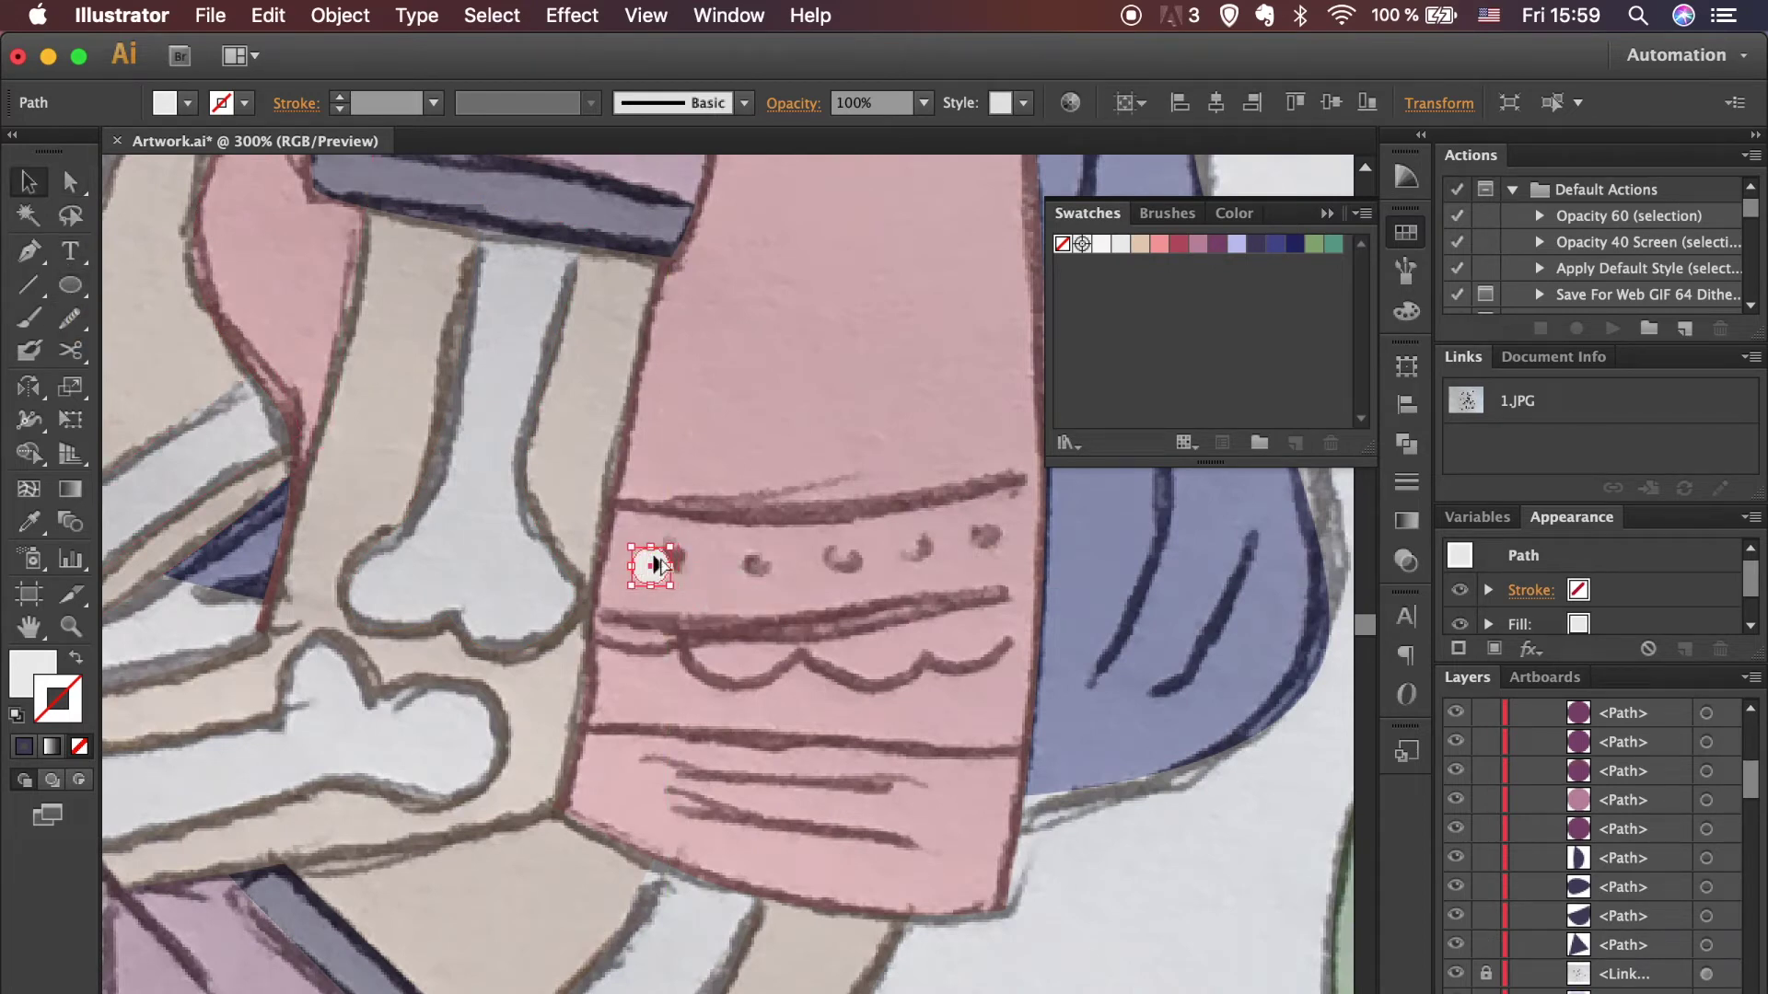
drag(733, 571, 731, 571)
key(super+d)
key(super+d)
key(super+d)
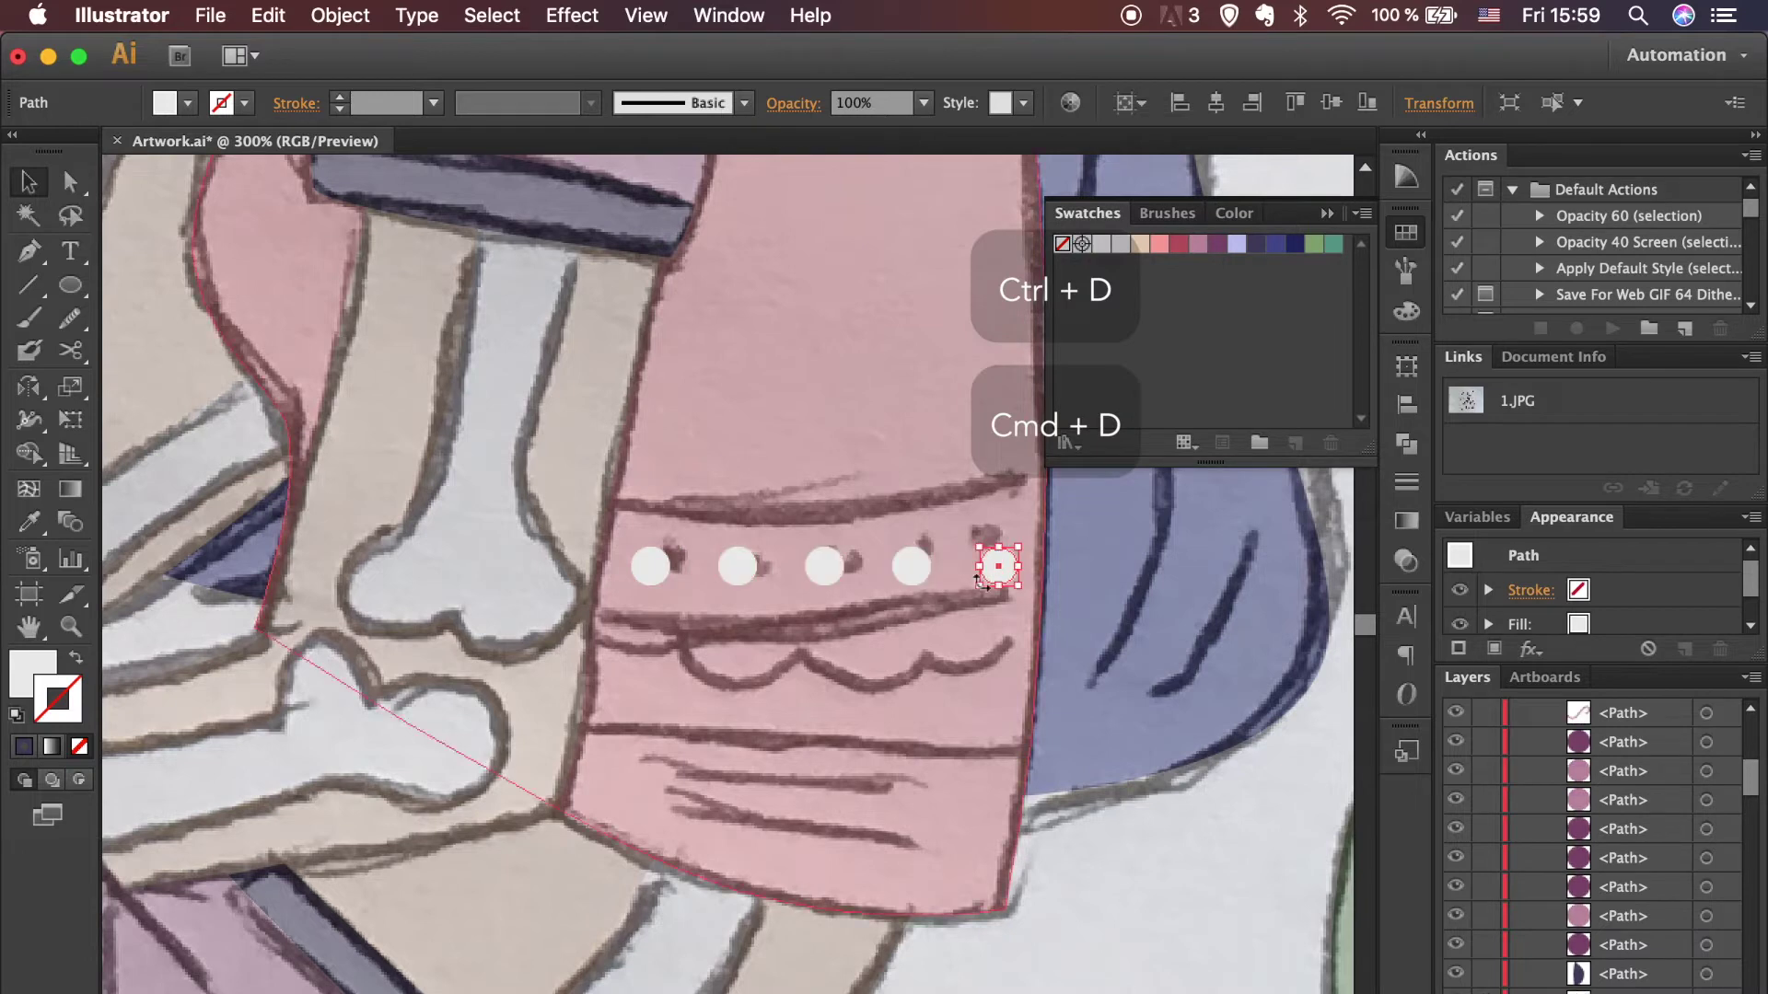
mouse_move(814, 566)
mouse_down()
mouse_move(1002, 567)
mouse_move(1002, 546)
mouse_up()
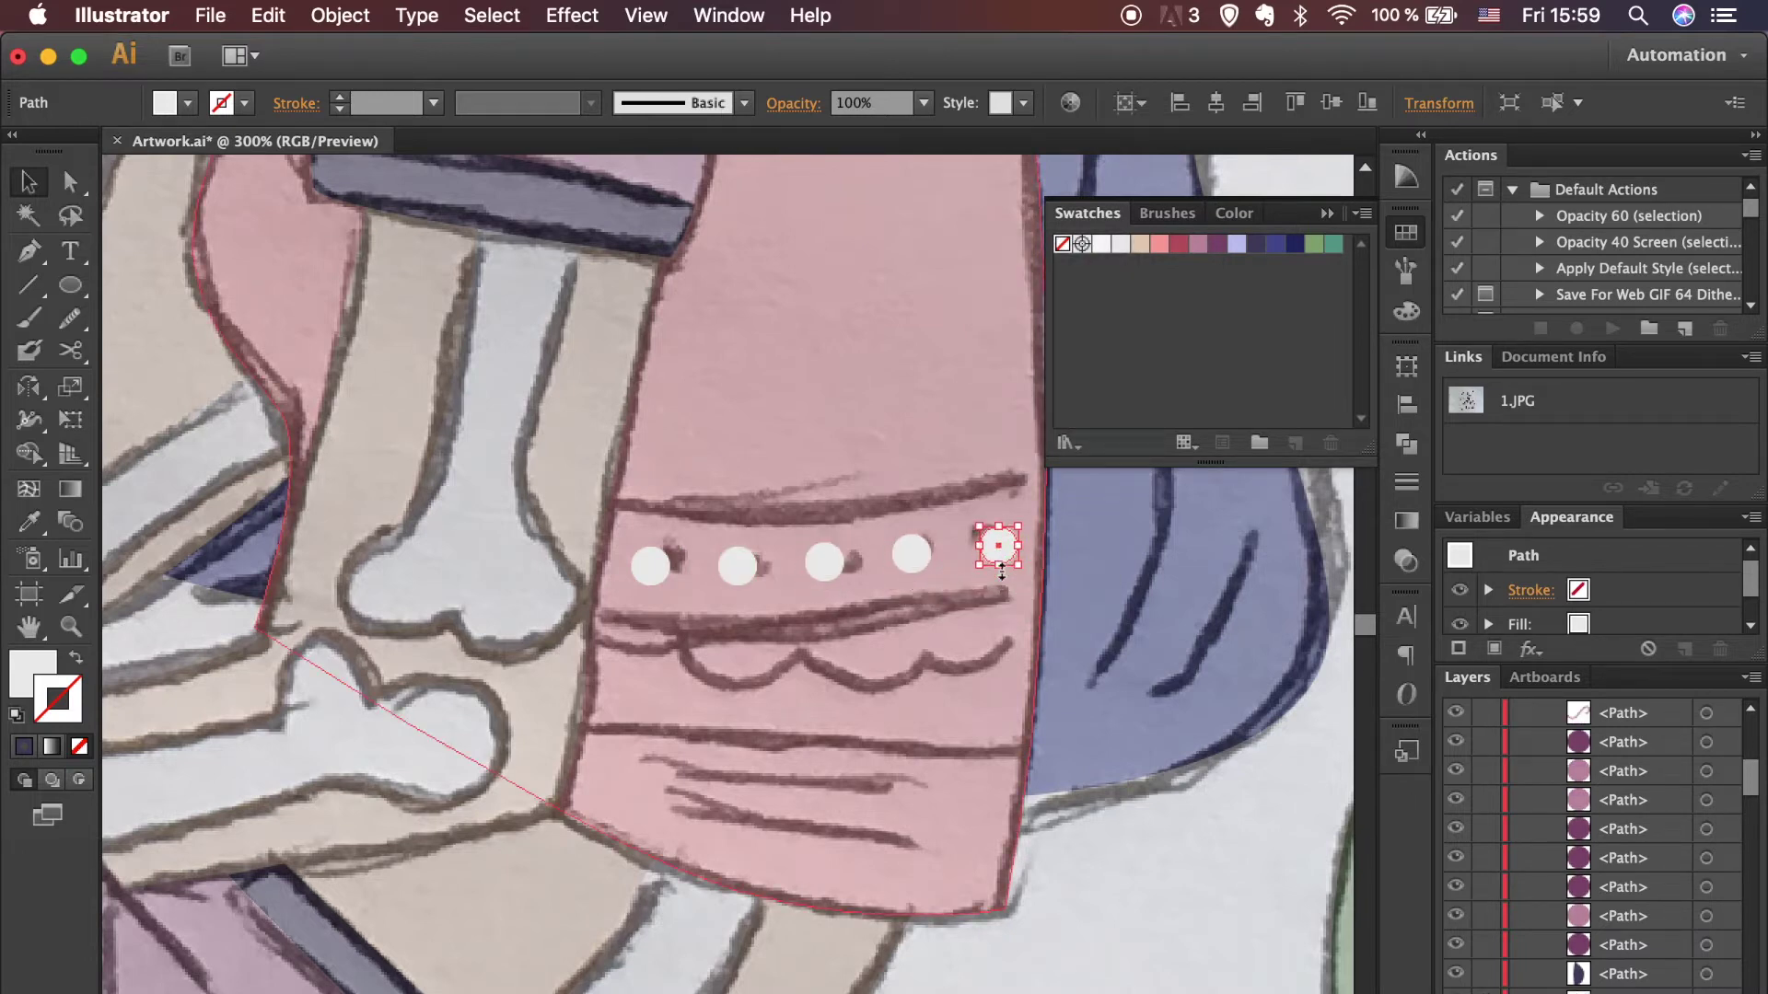
Step: Fill all five sleeve dots with the mauve-pink swatch
click(1115, 666)
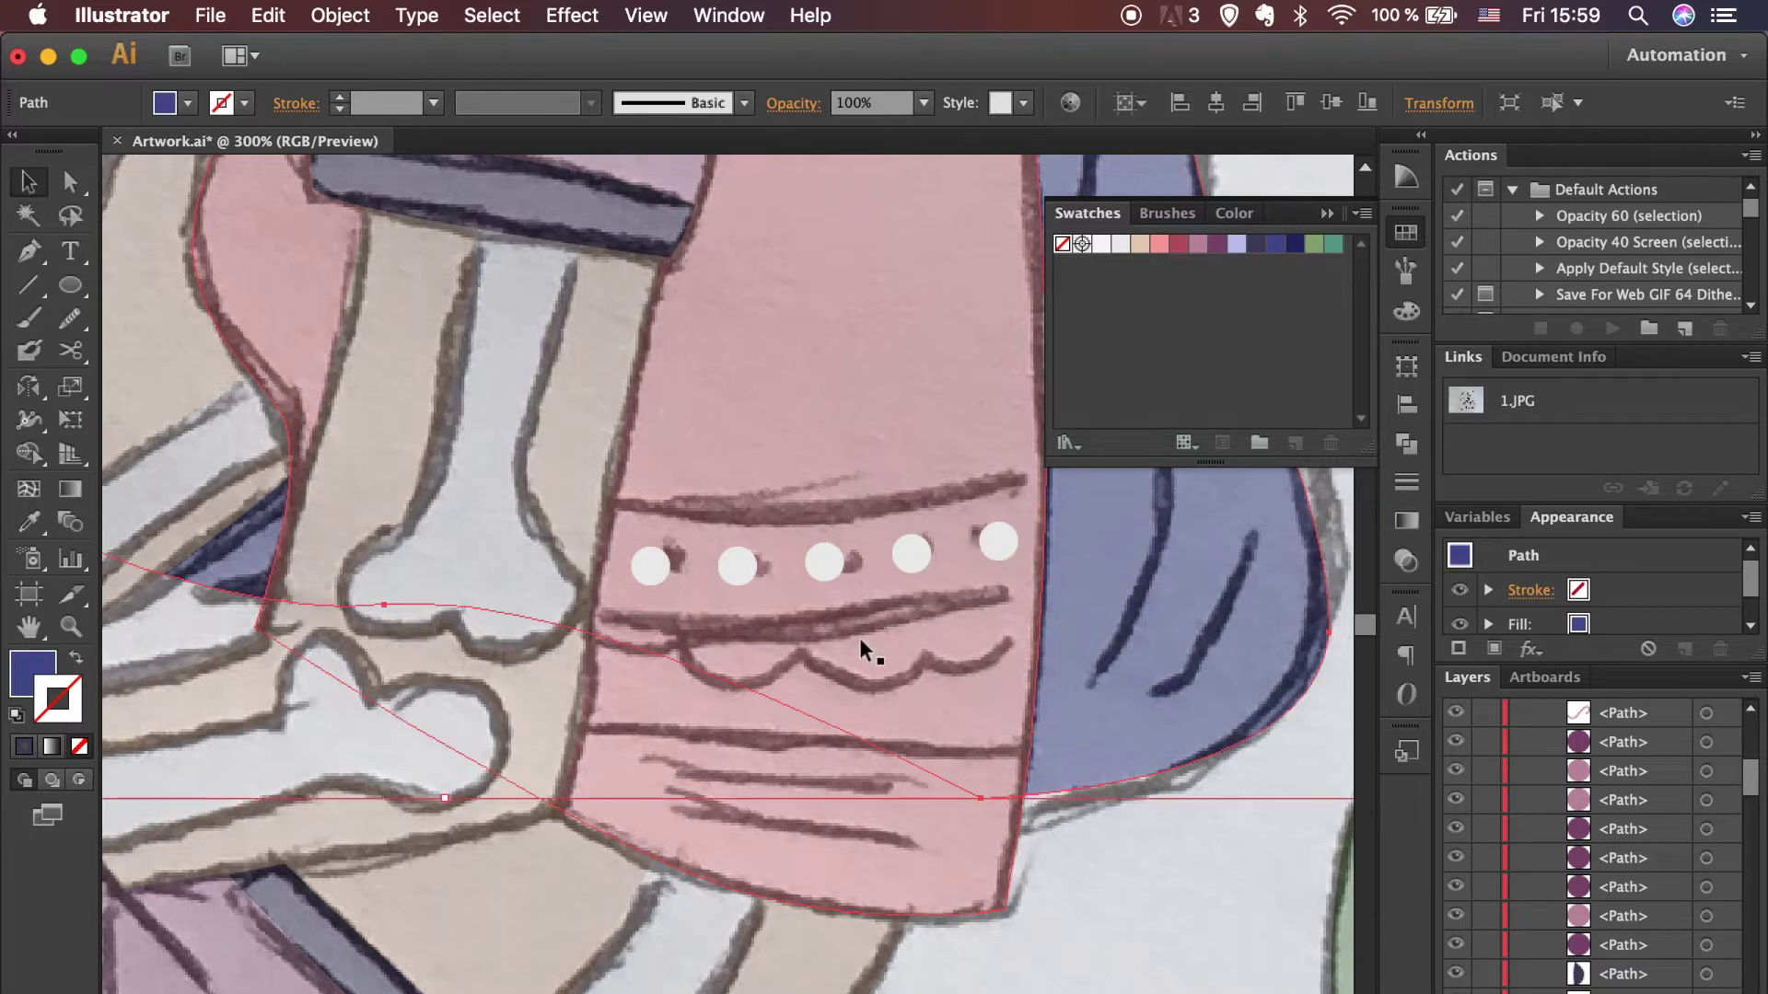
click(993, 558)
shift+click(917, 553)
shift+click(826, 563)
shift+click(650, 568)
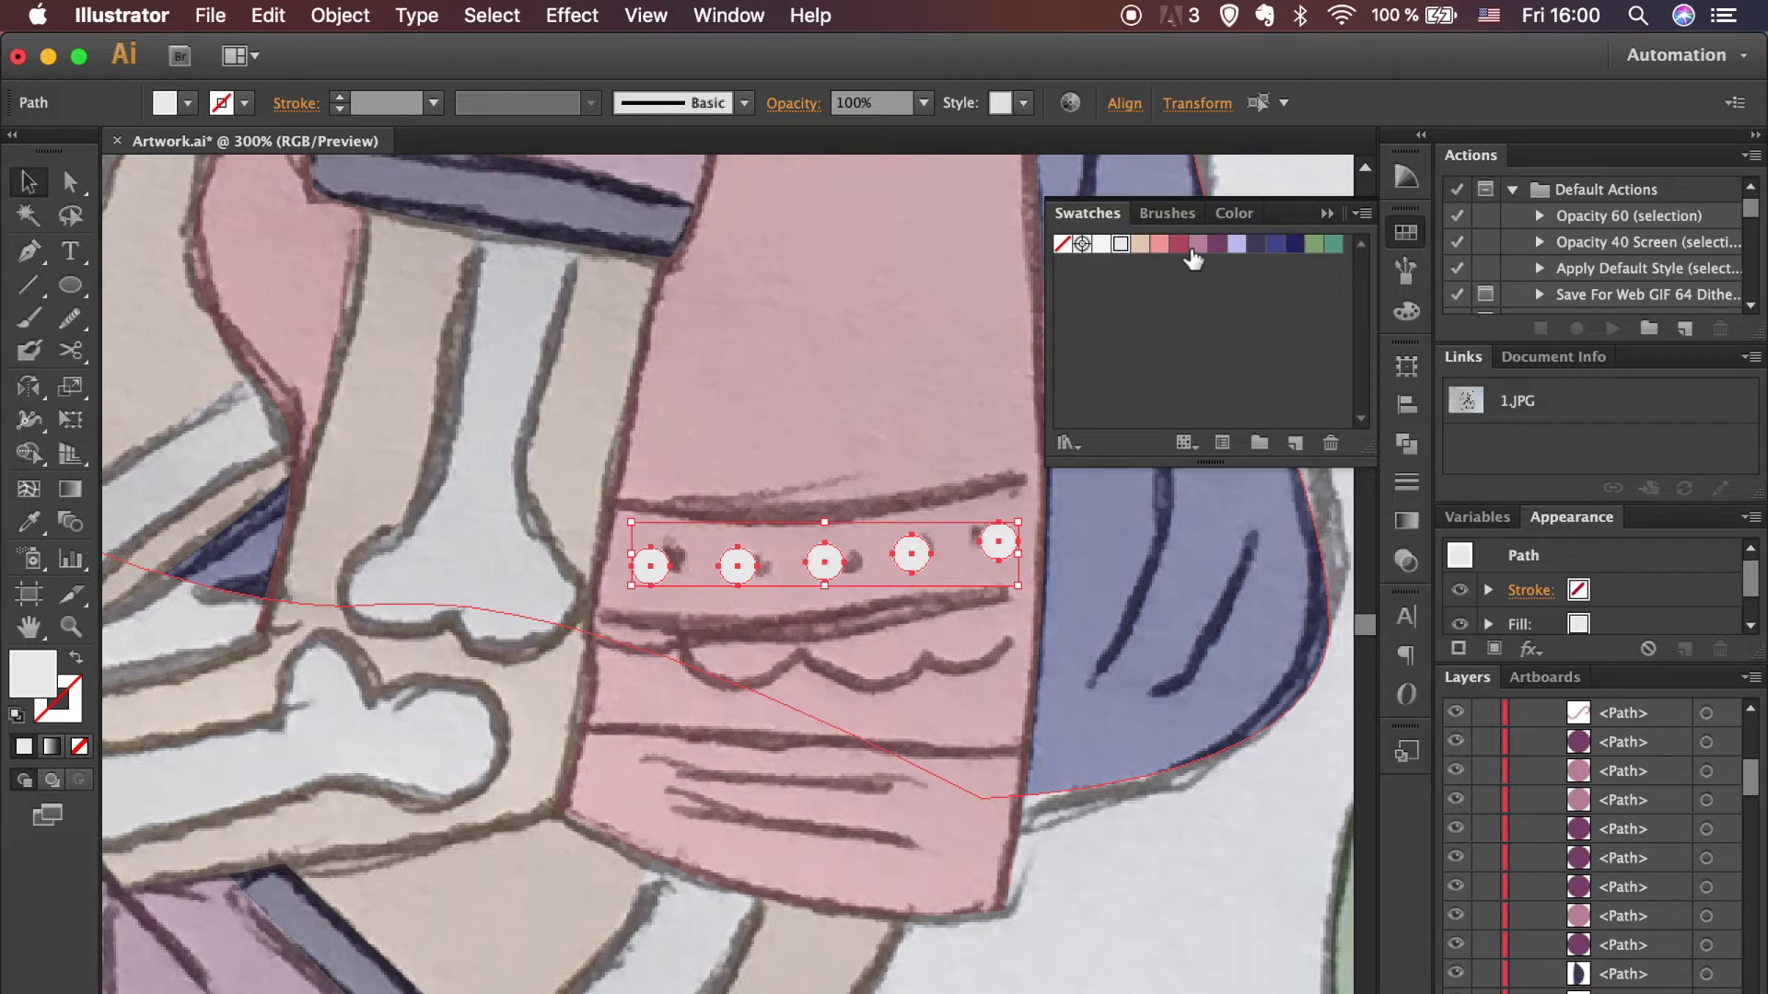
click(1195, 245)
click(1189, 676)
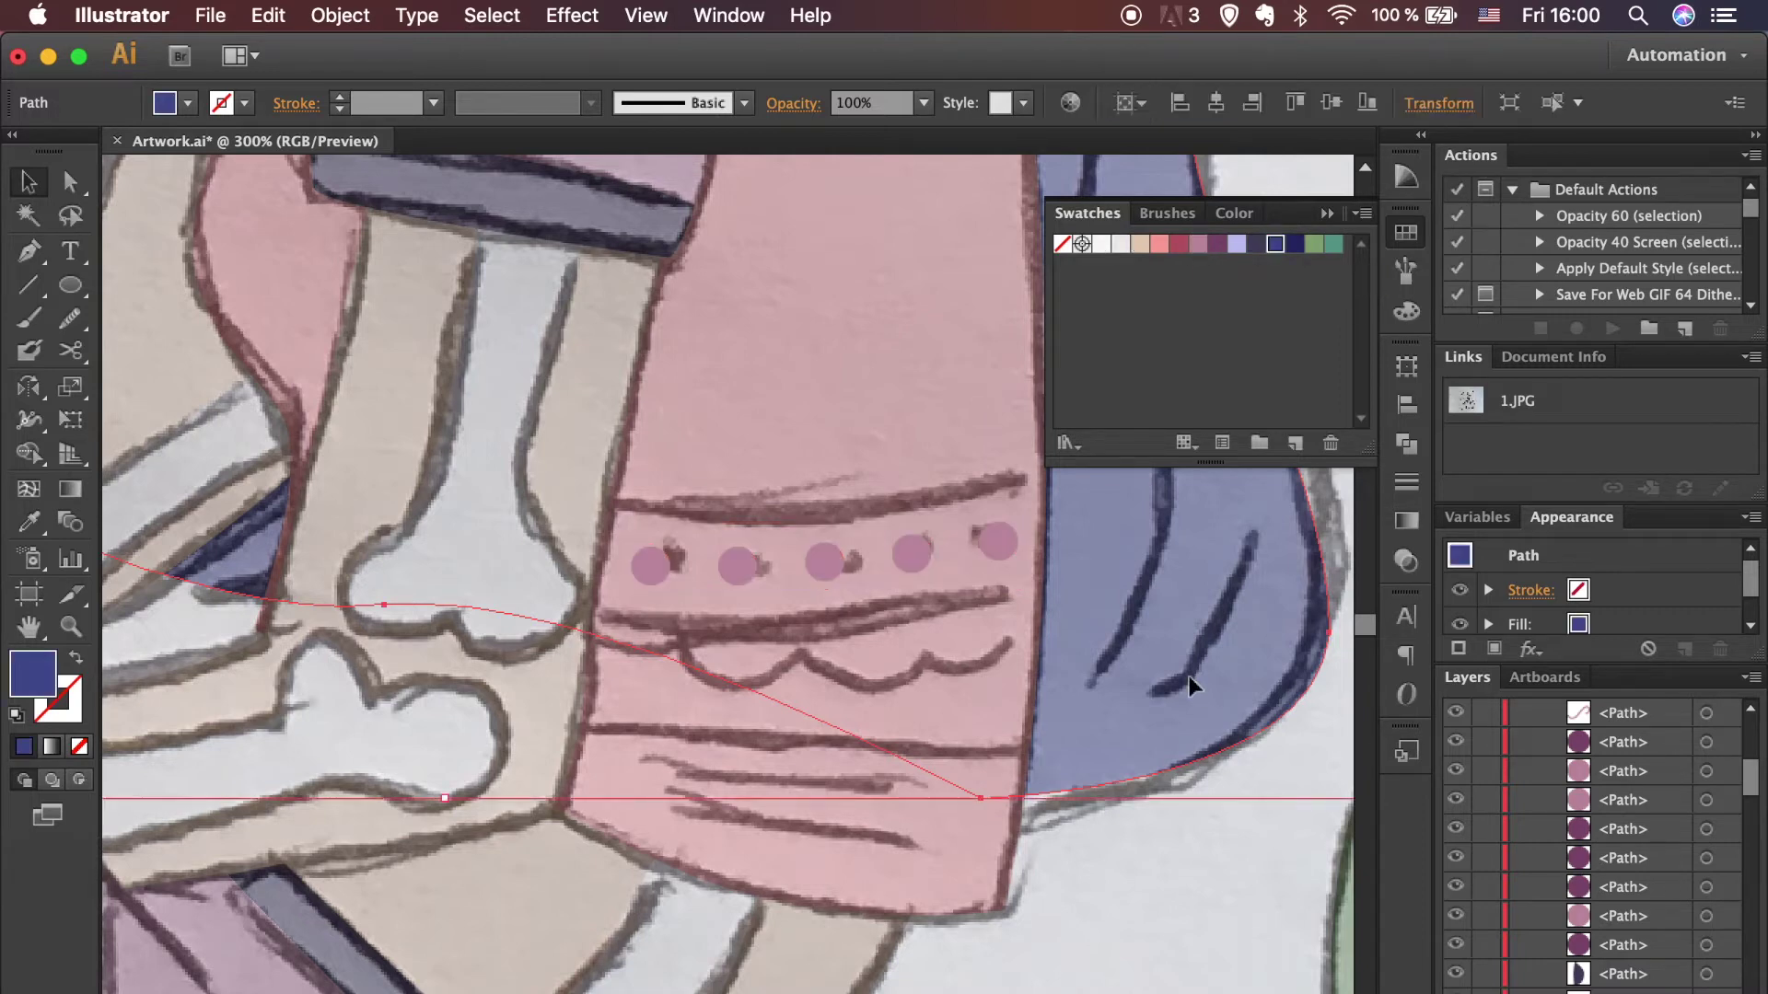
Step: Draw two straight lines across the lower part of the pink sleeve
key(p)
key(ctrl+shift+a)
click(891, 781)
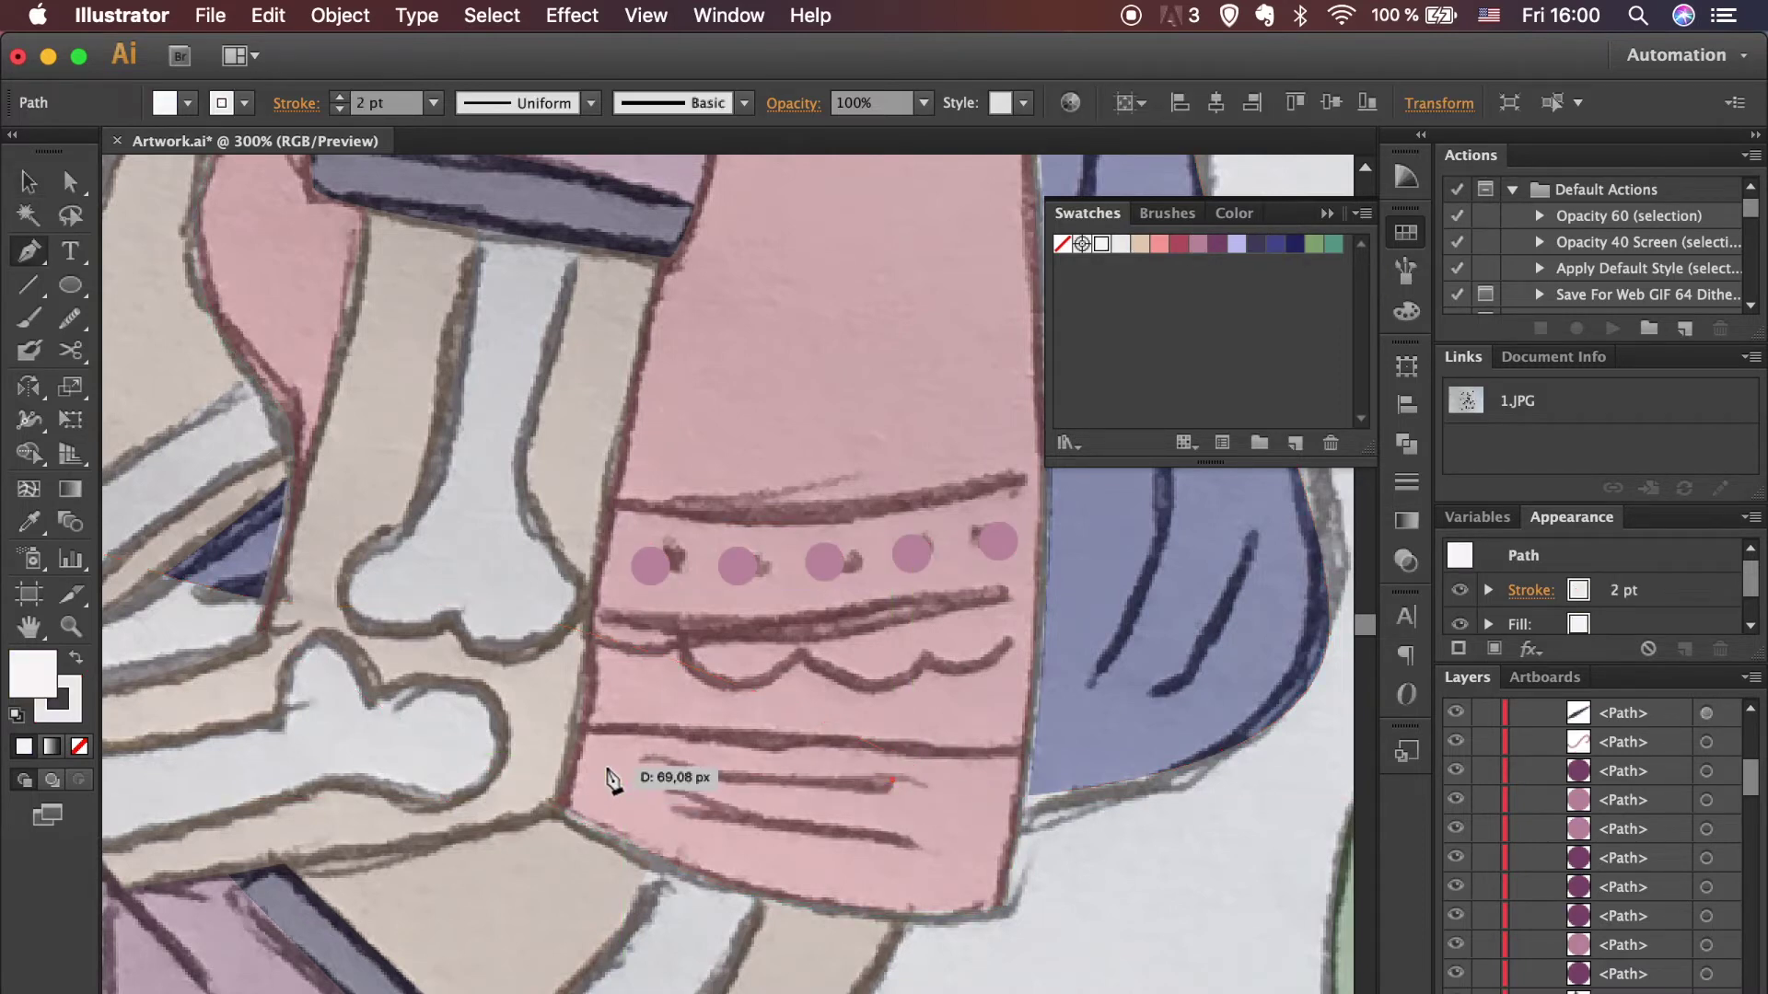
click(533, 753)
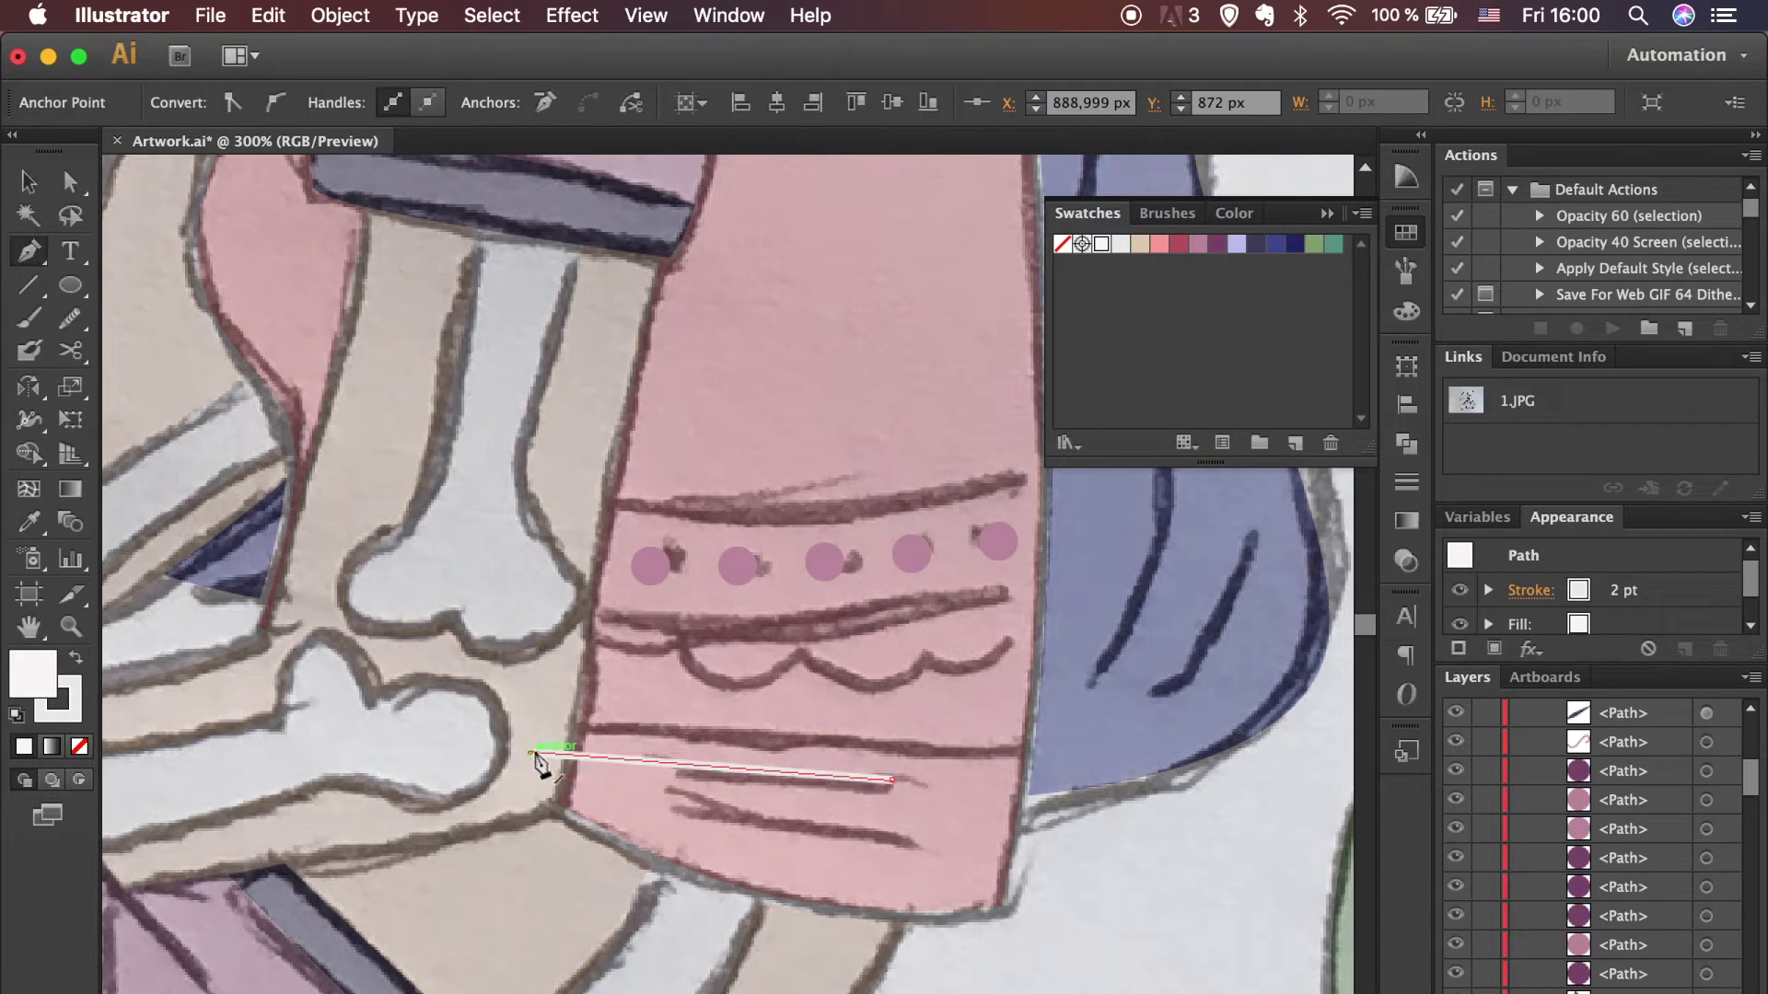
key(Escape)
click(901, 844)
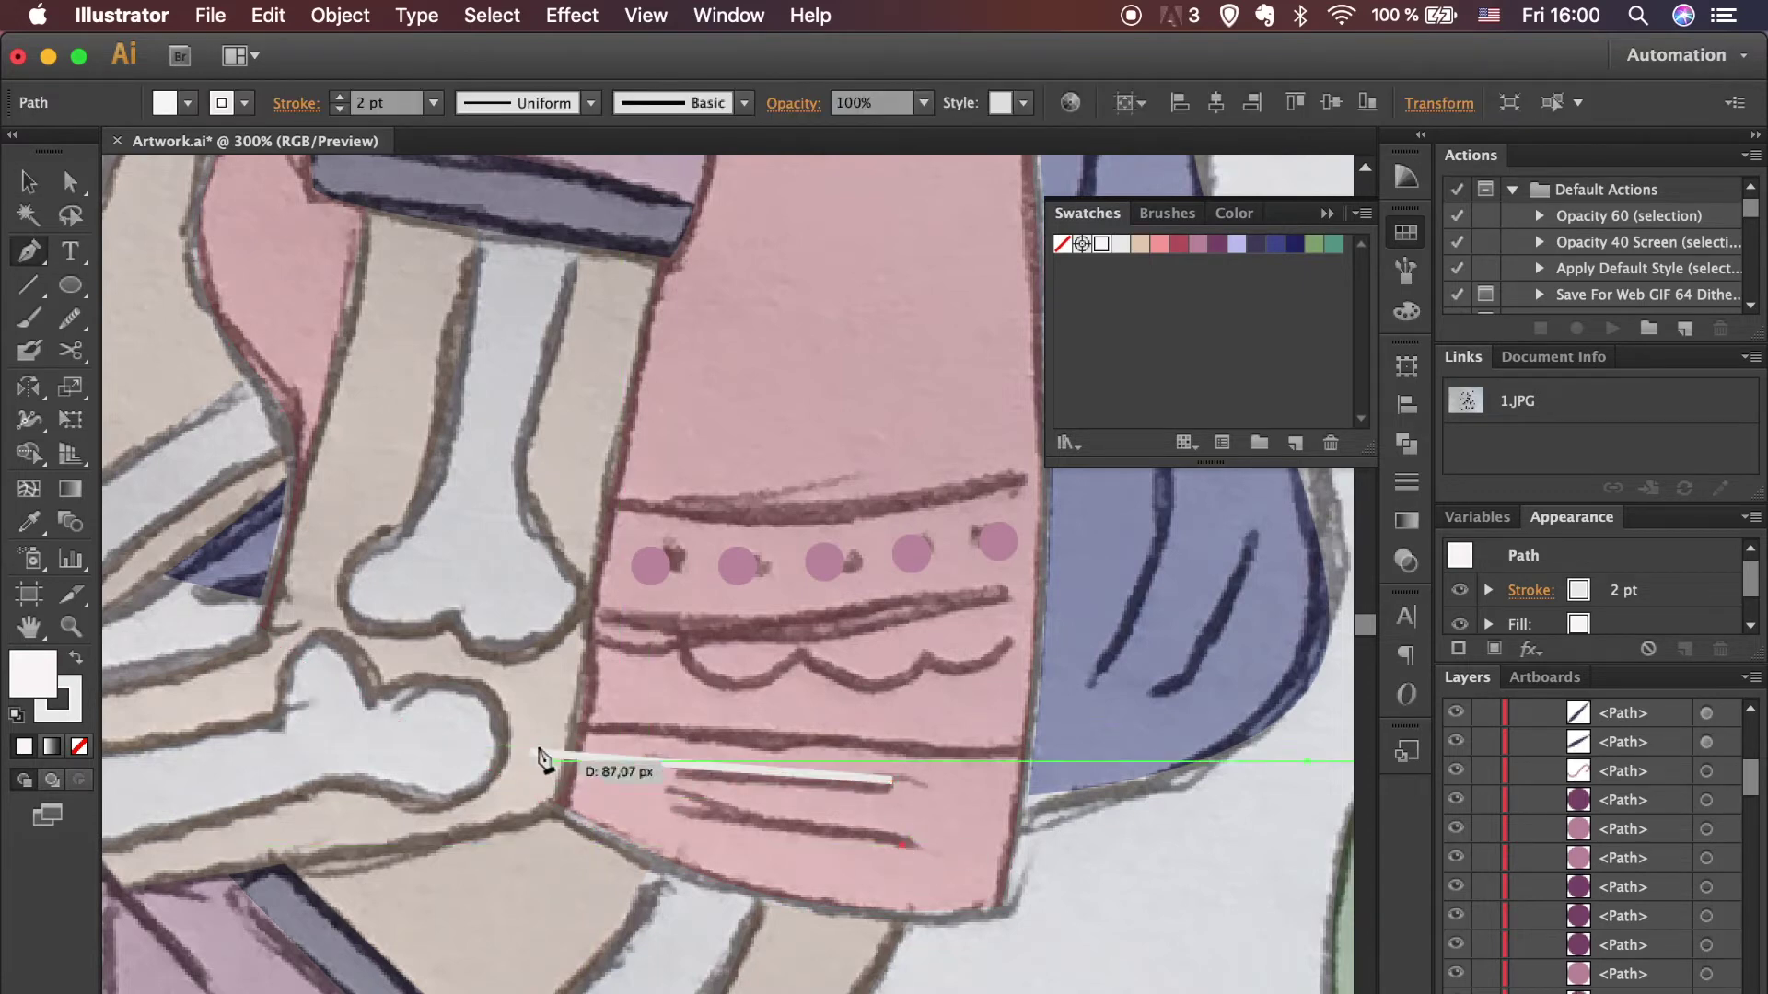
click(517, 745)
key(v)
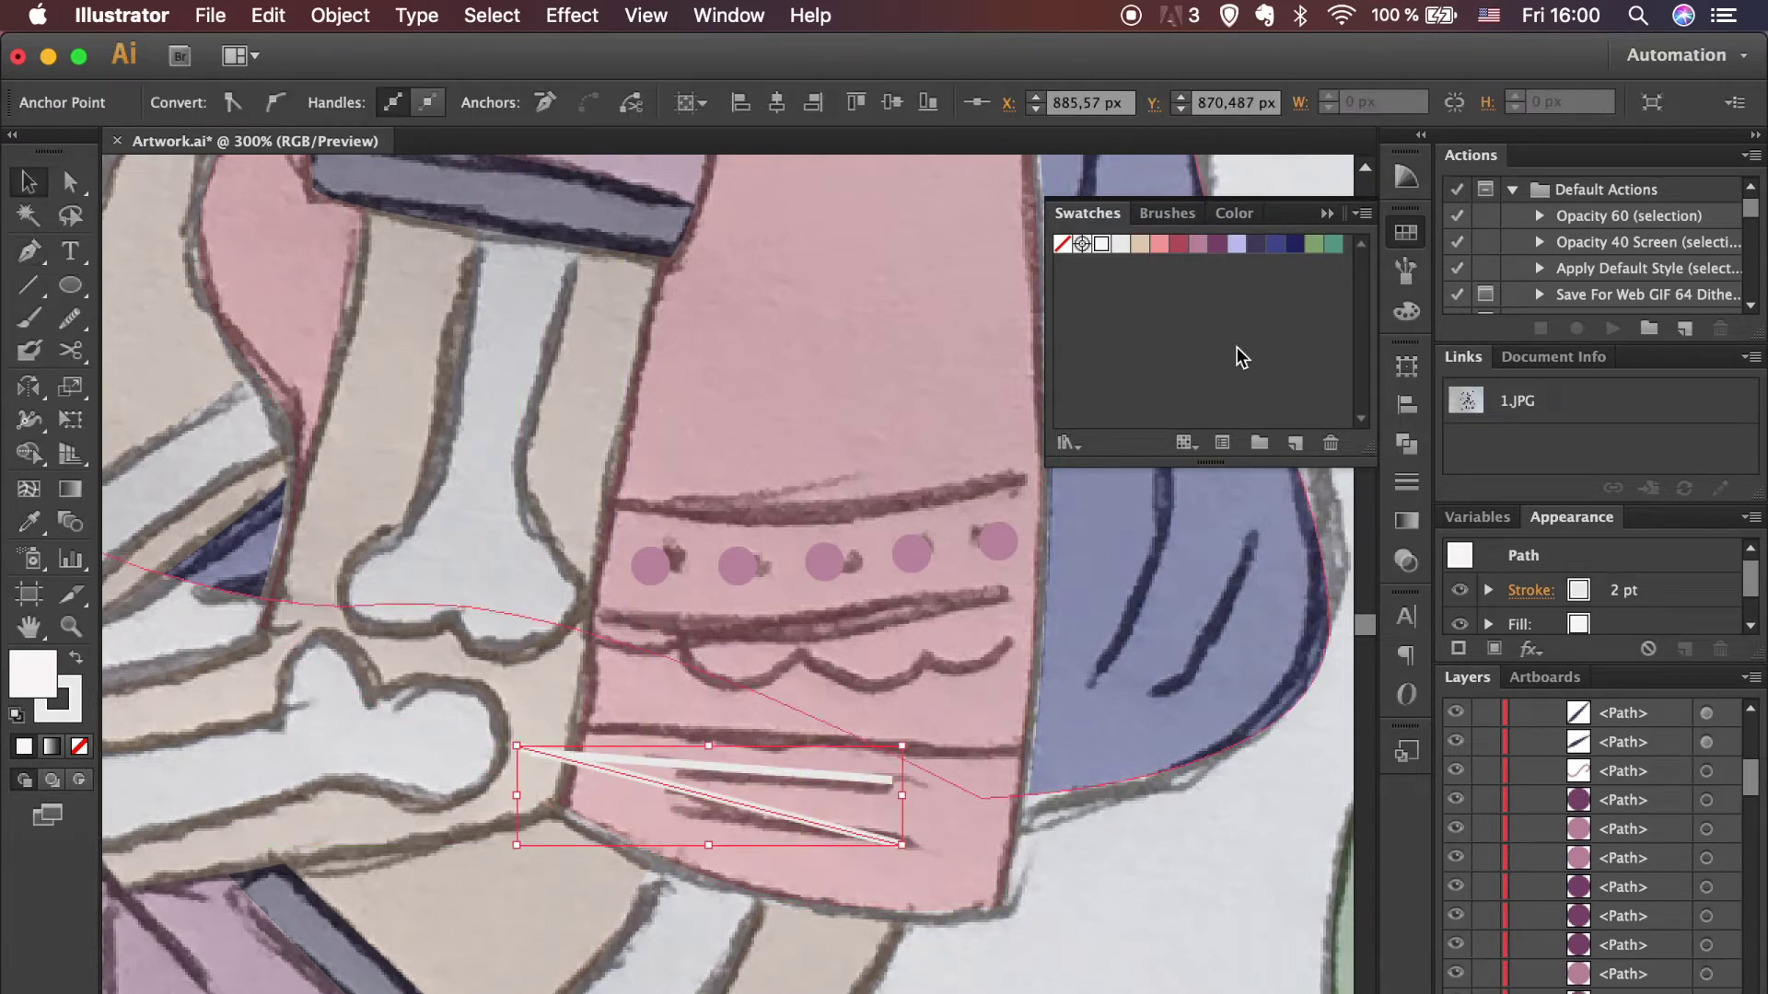
Step: Set the lines to no fill and give the diagonal one a purple stroke
click(80, 659)
click(80, 746)
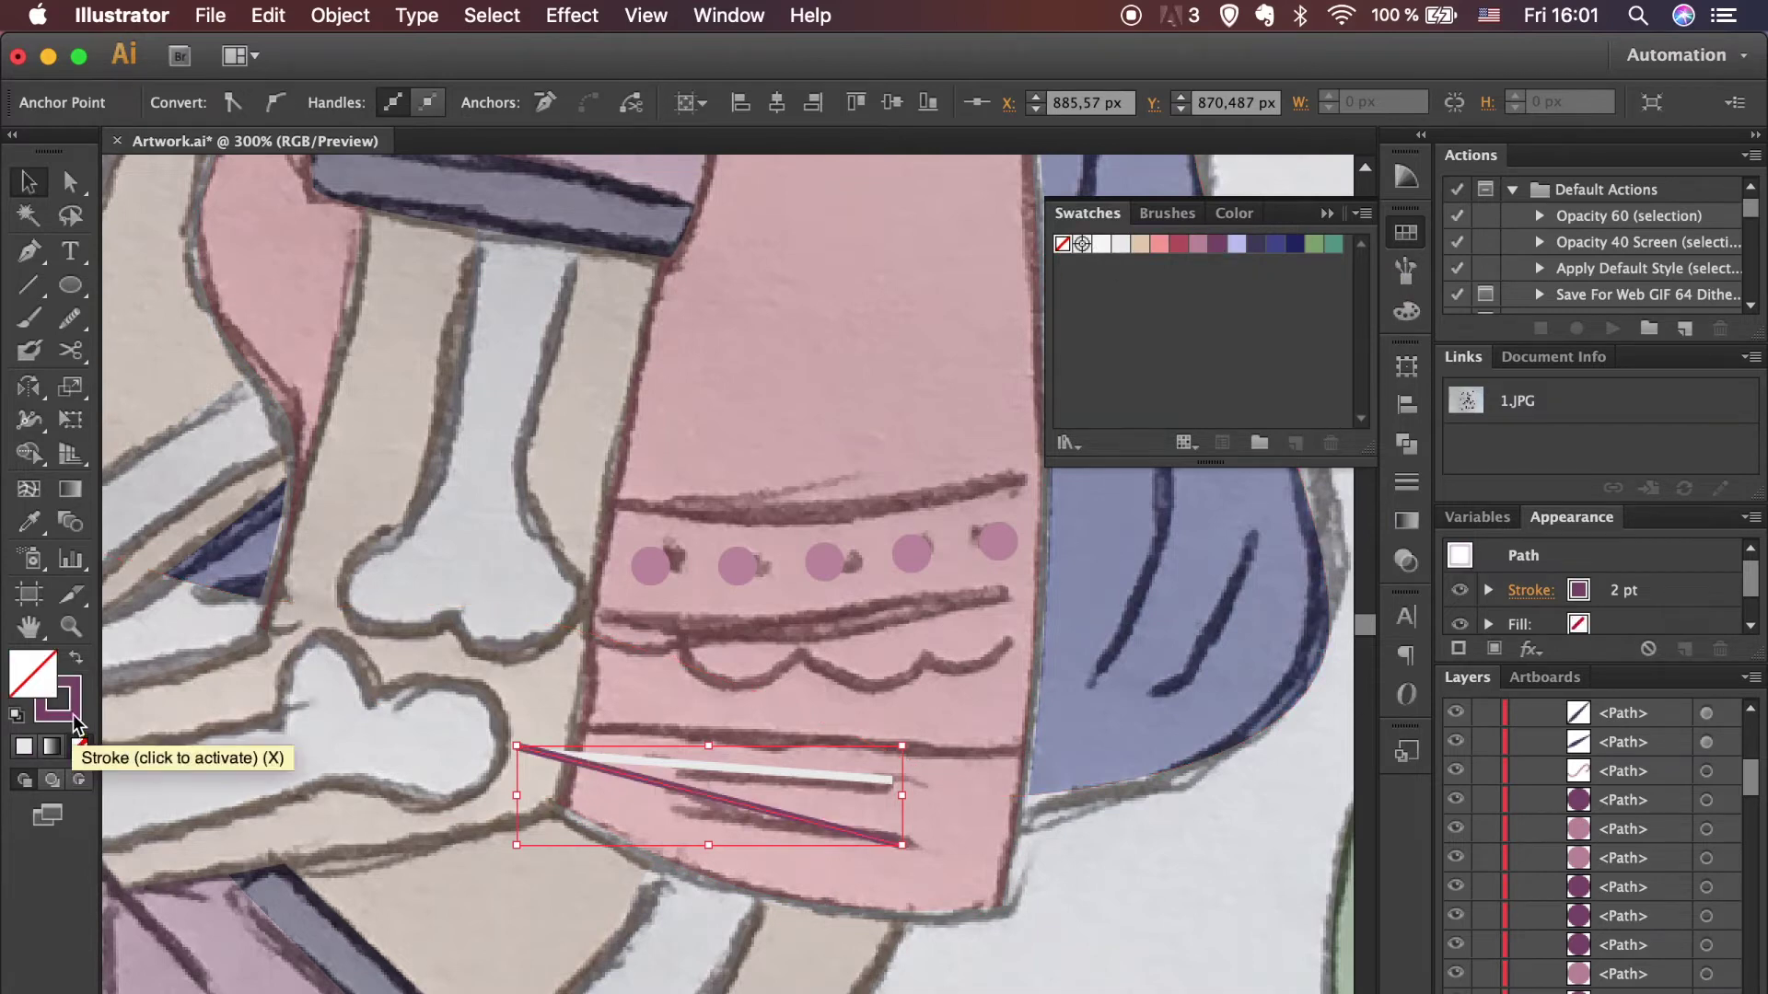
click(1022, 841)
click(875, 831)
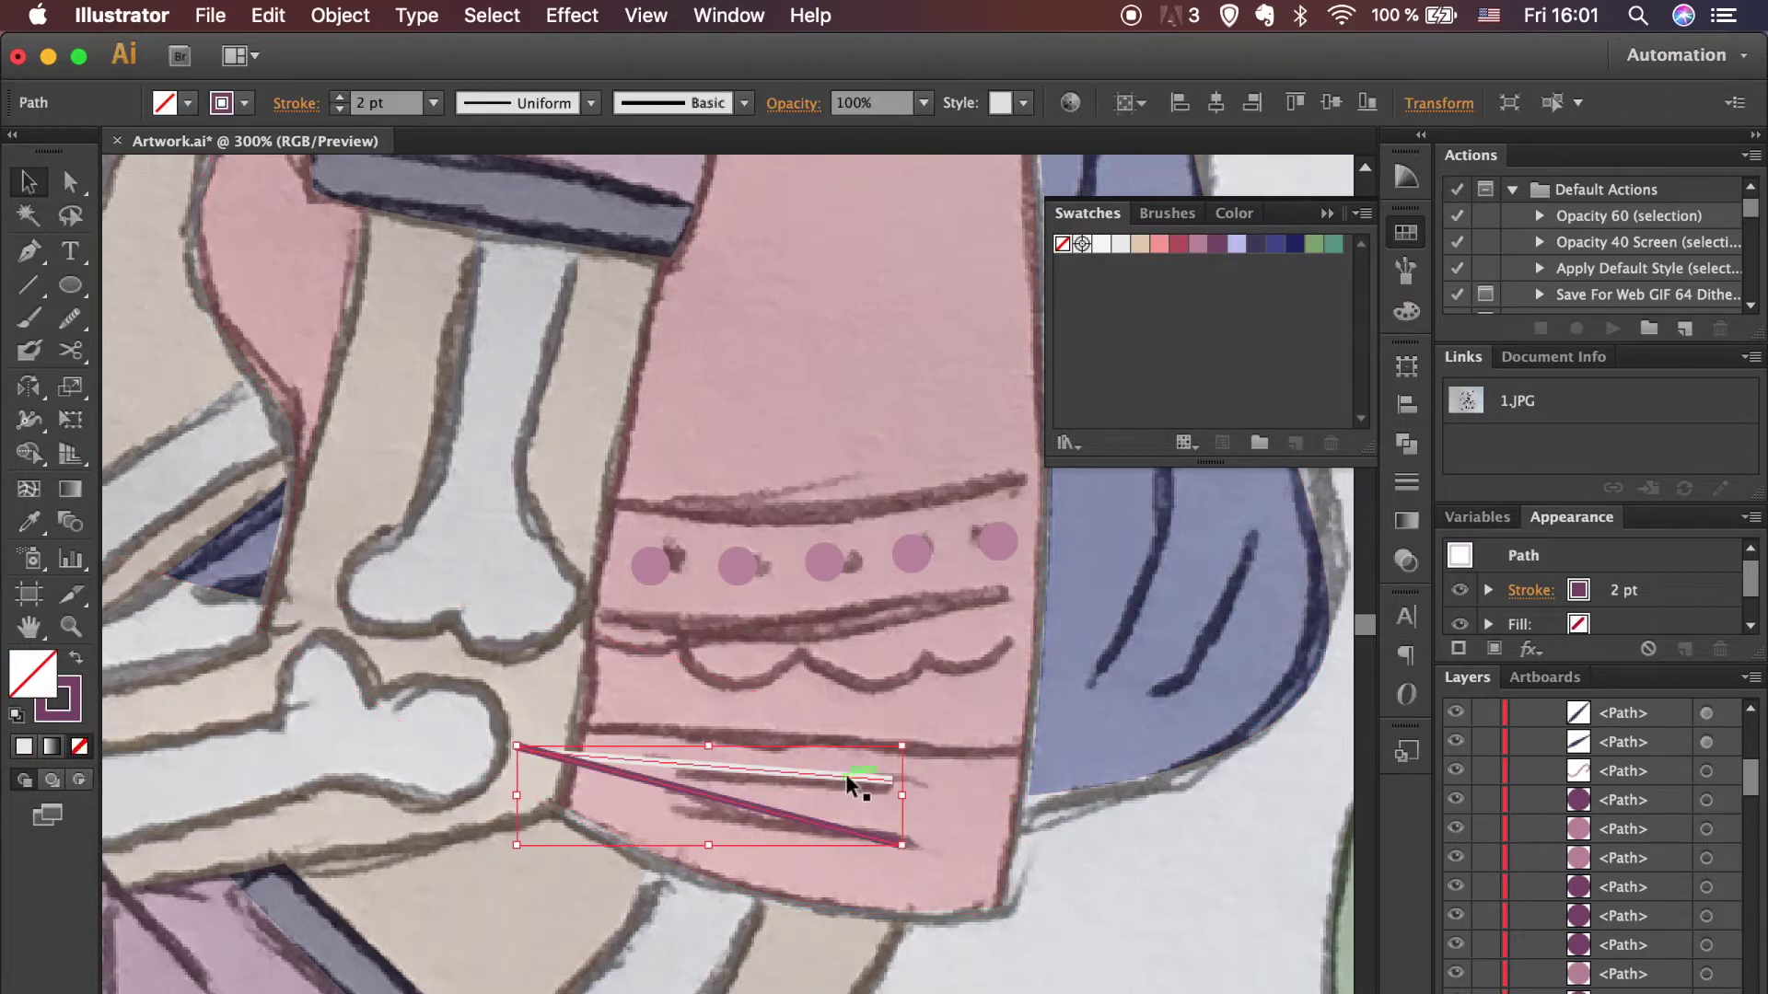
shift+click(845, 776)
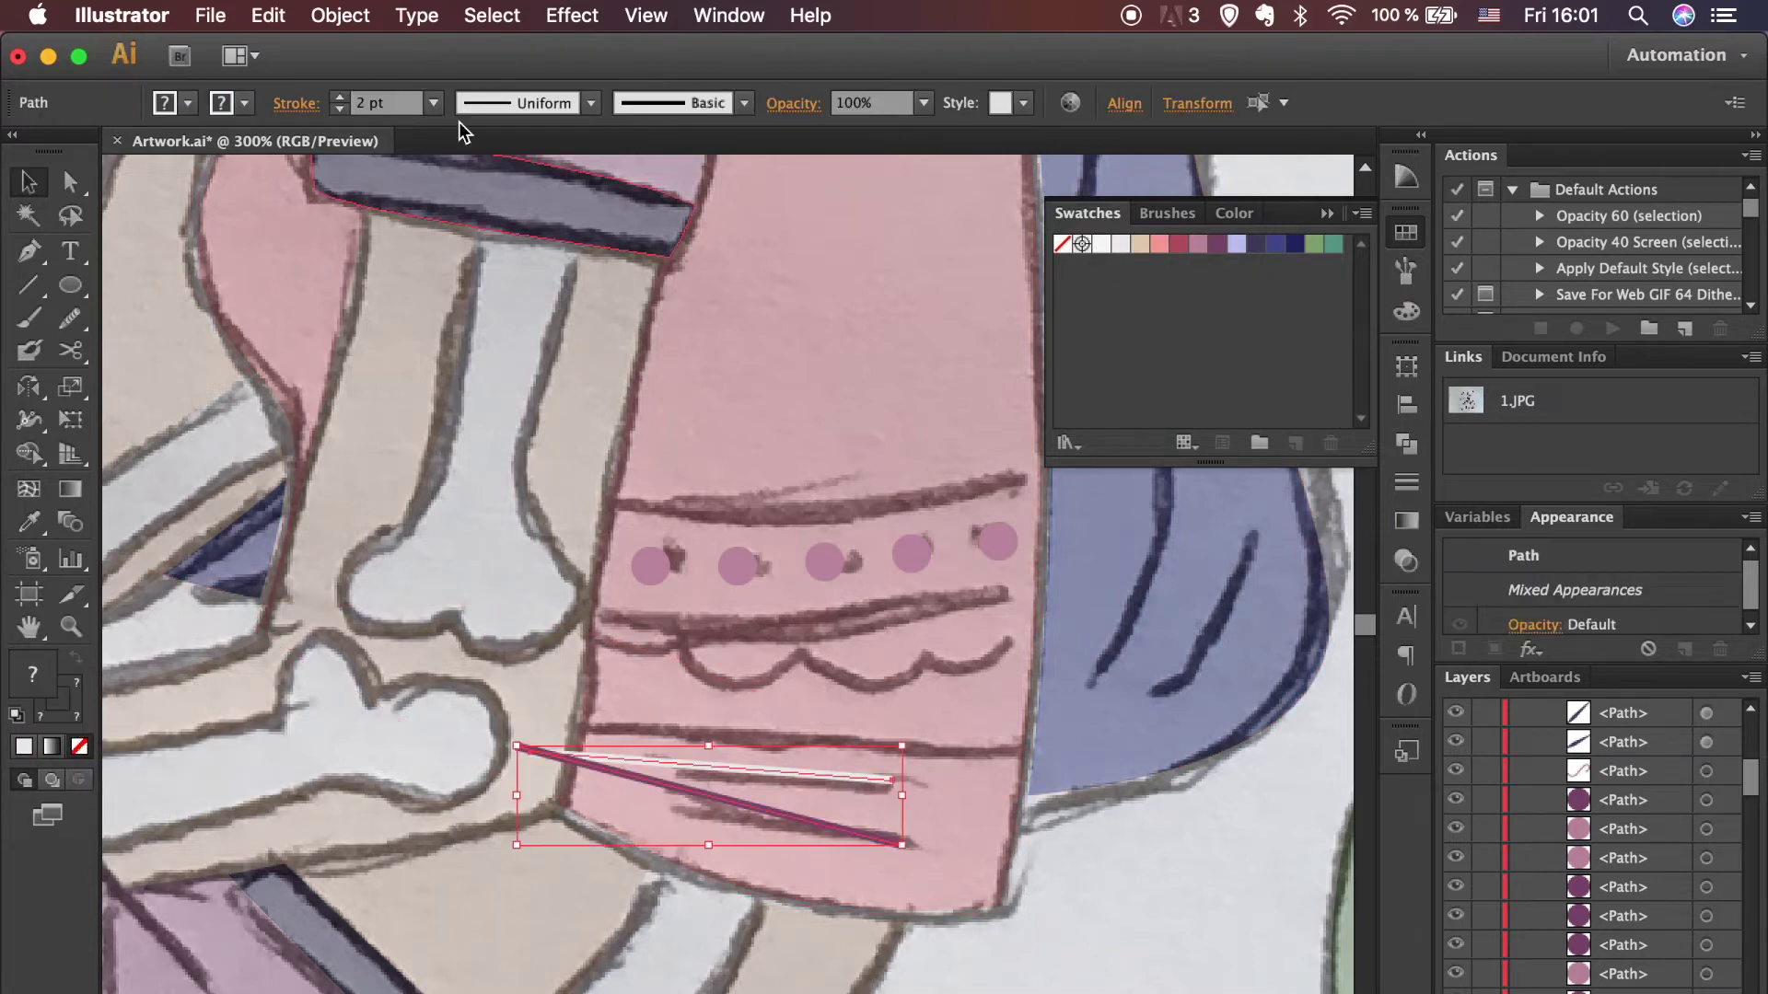
click(1199, 697)
scroll(1156, 886, up, 1)
key(p)
scroll(401, 406, right, 1)
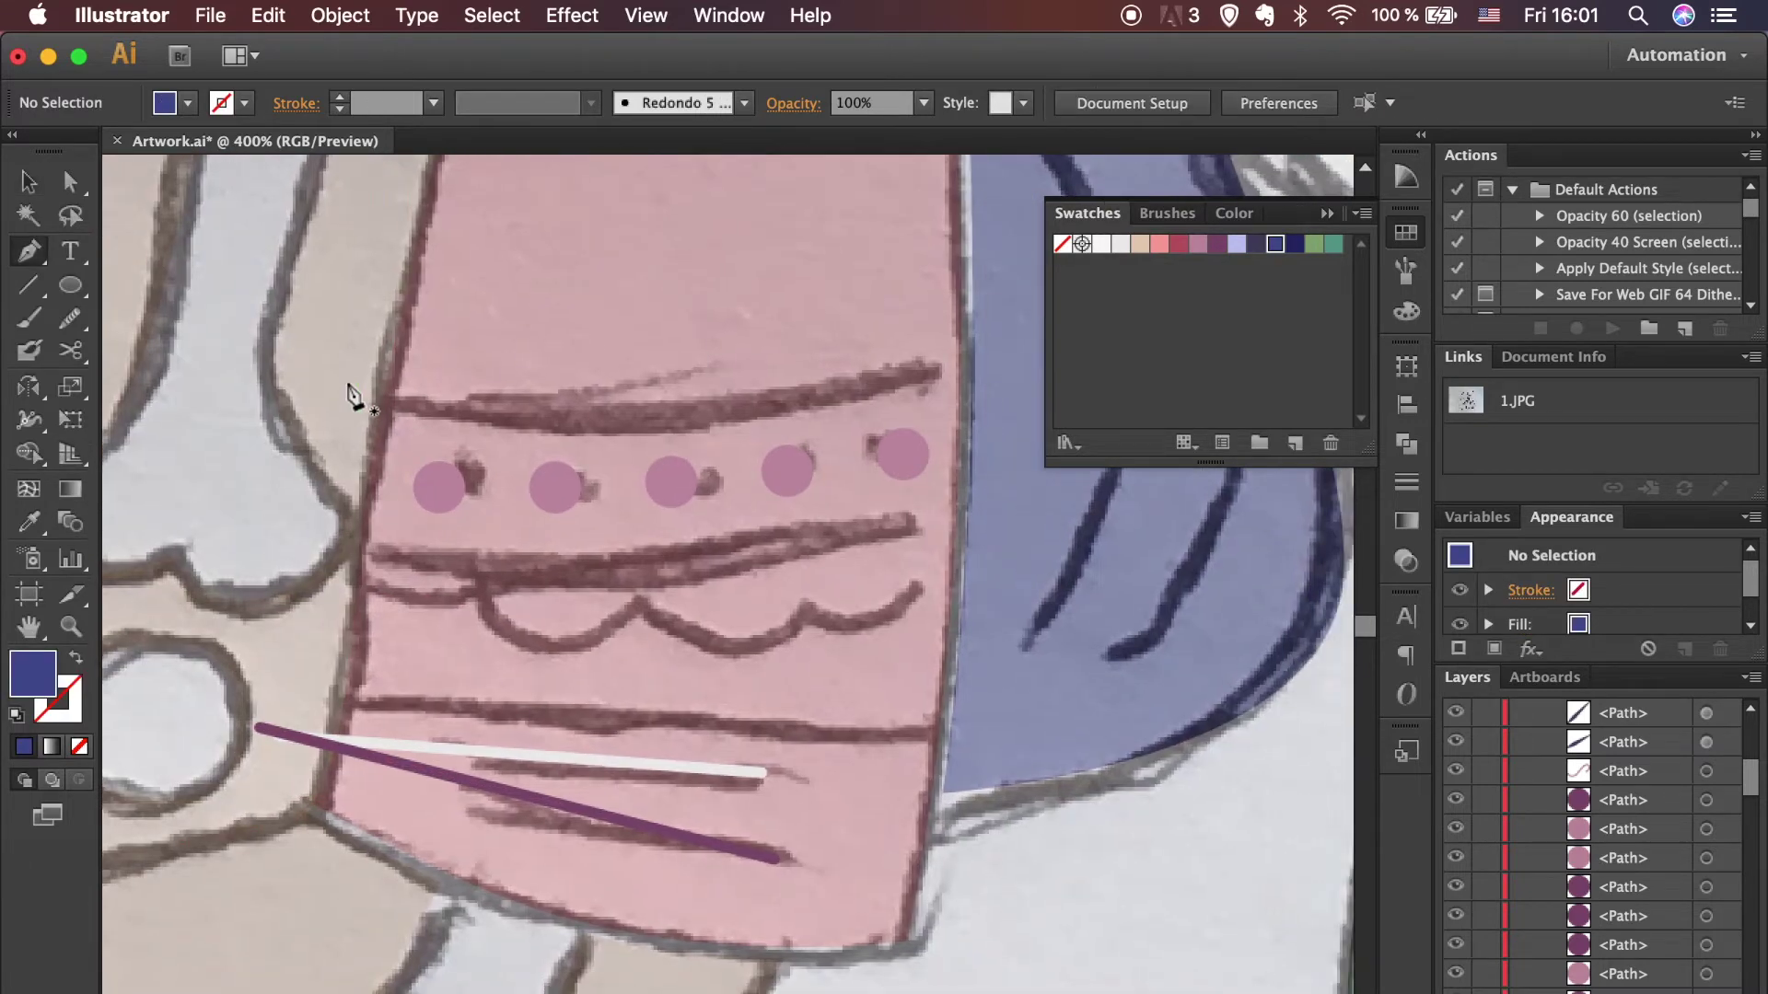
Step: Draw a closed, curved band shape across the sleeve with the Pen tool
click(348, 383)
drag(672, 415, 819, 395)
click(998, 345)
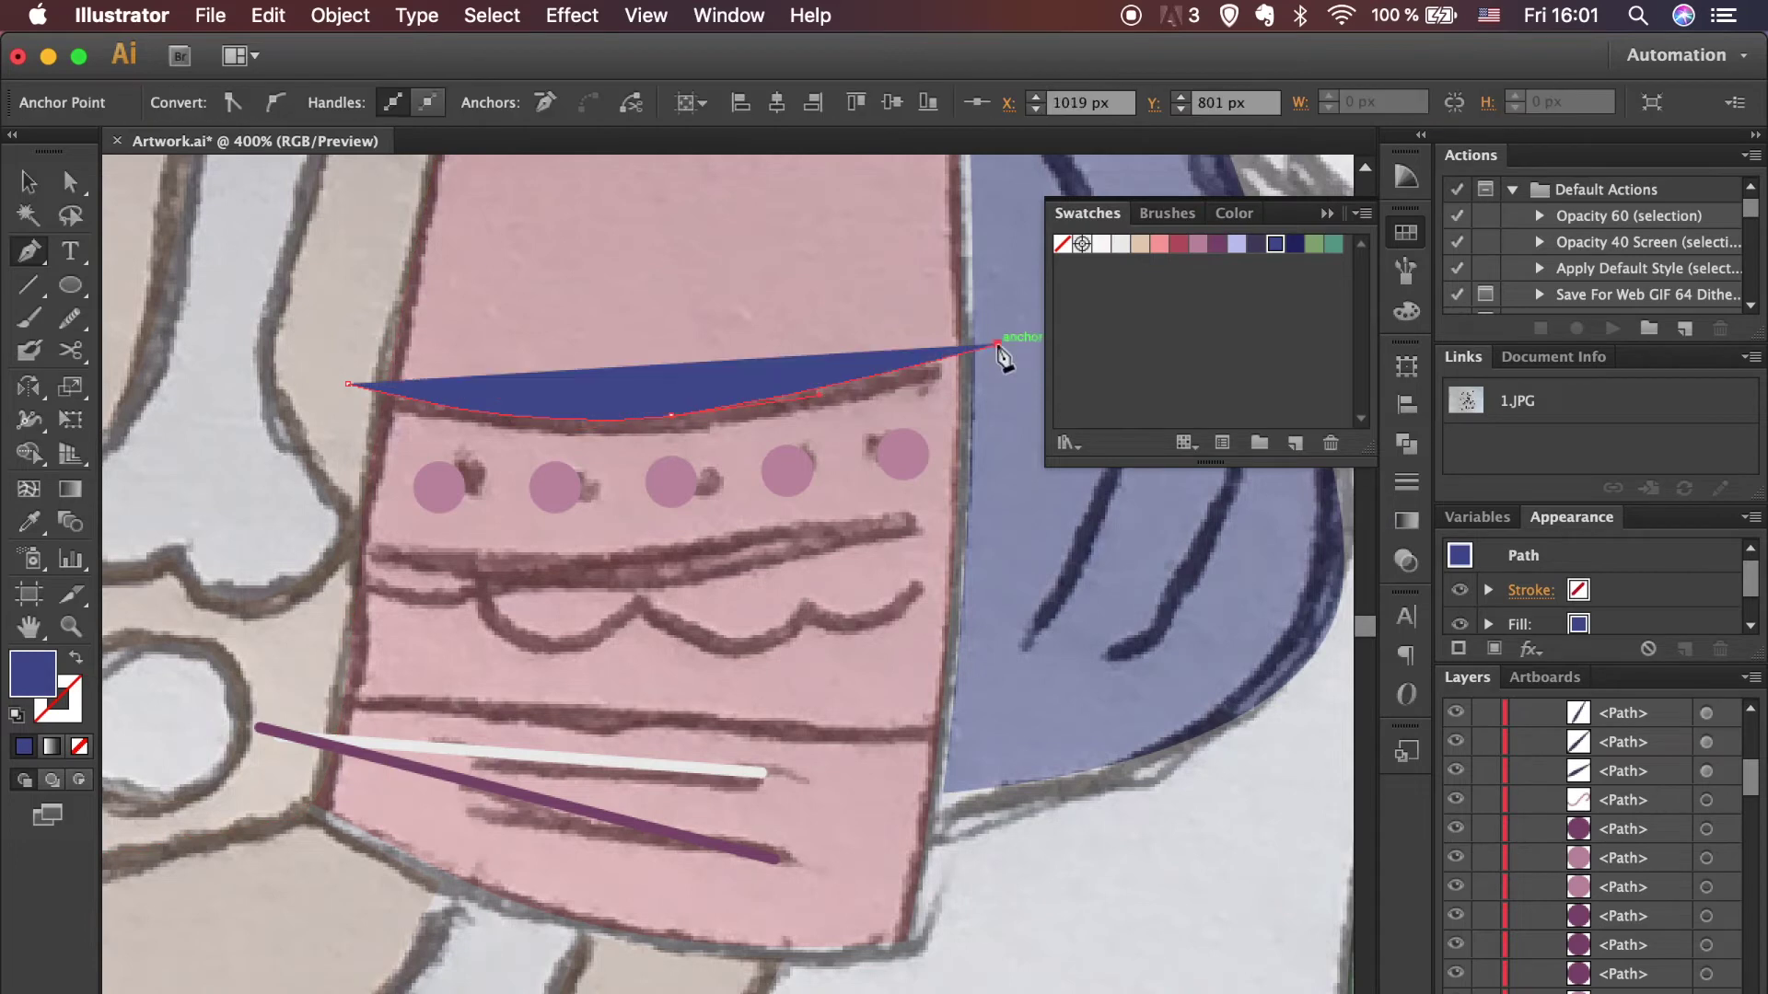
click(985, 519)
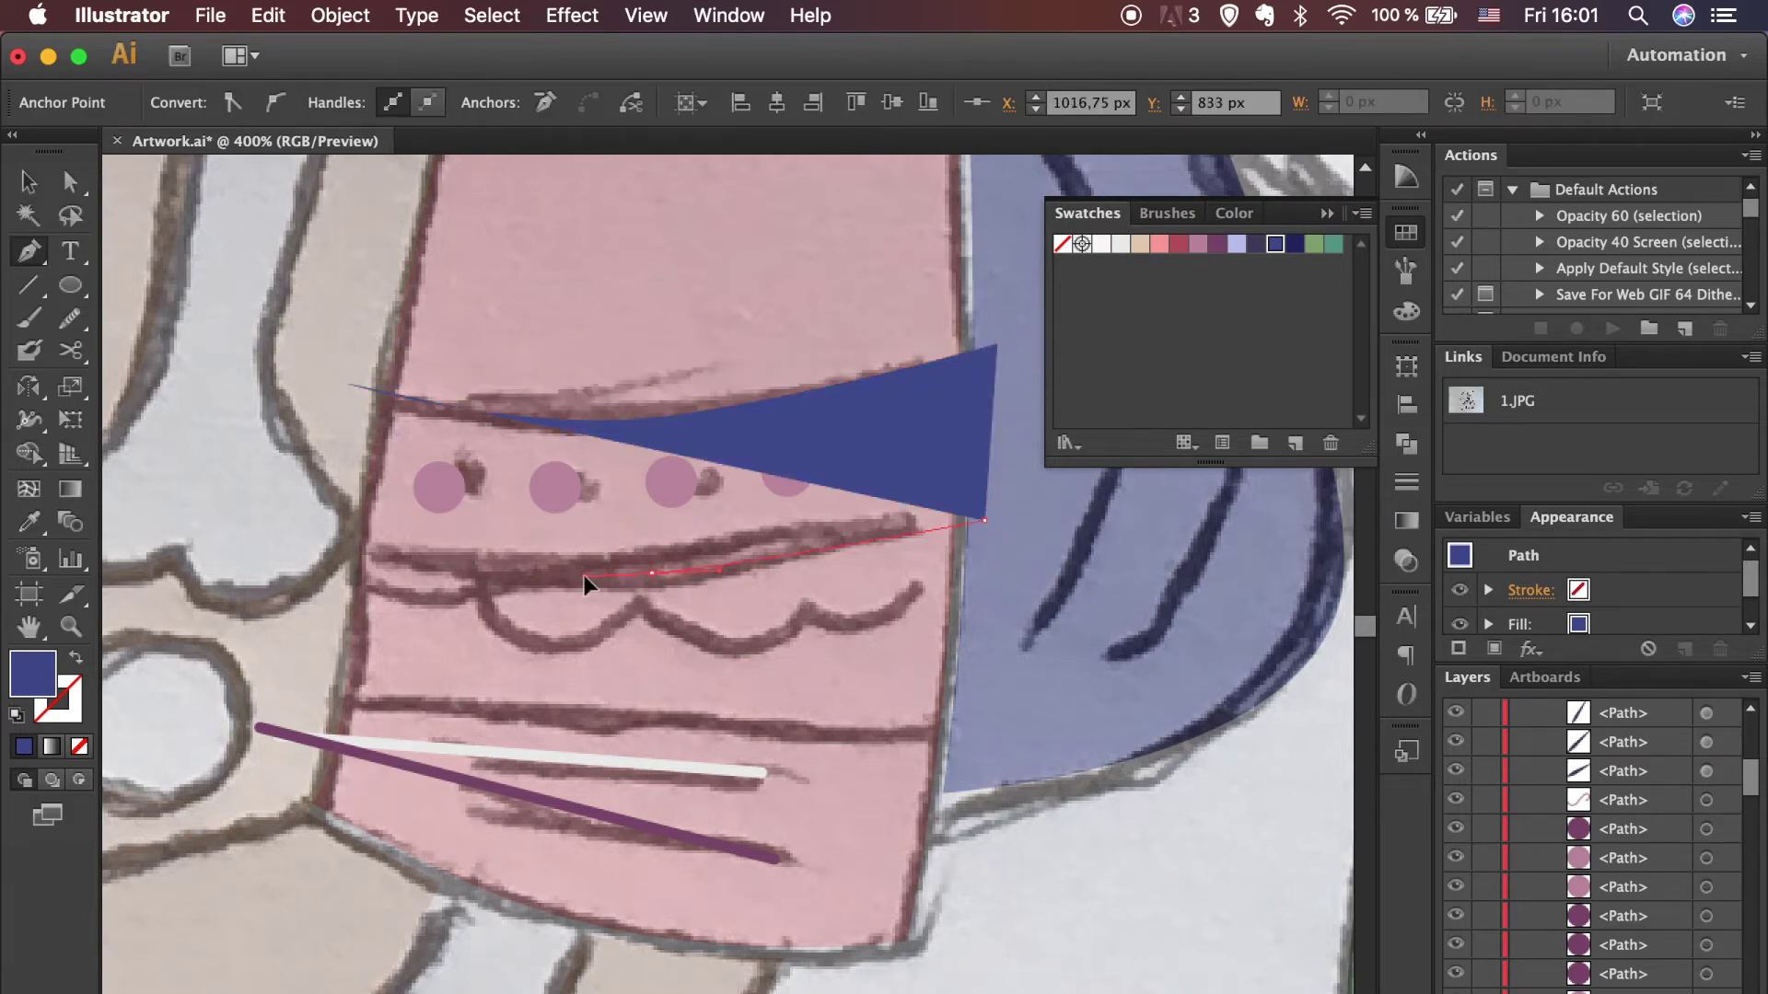
drag(586, 579, 580, 580)
click(270, 541)
click(348, 384)
Step: Smooth the band's lower edge by lengthening its anchor's curve handles
key(v)
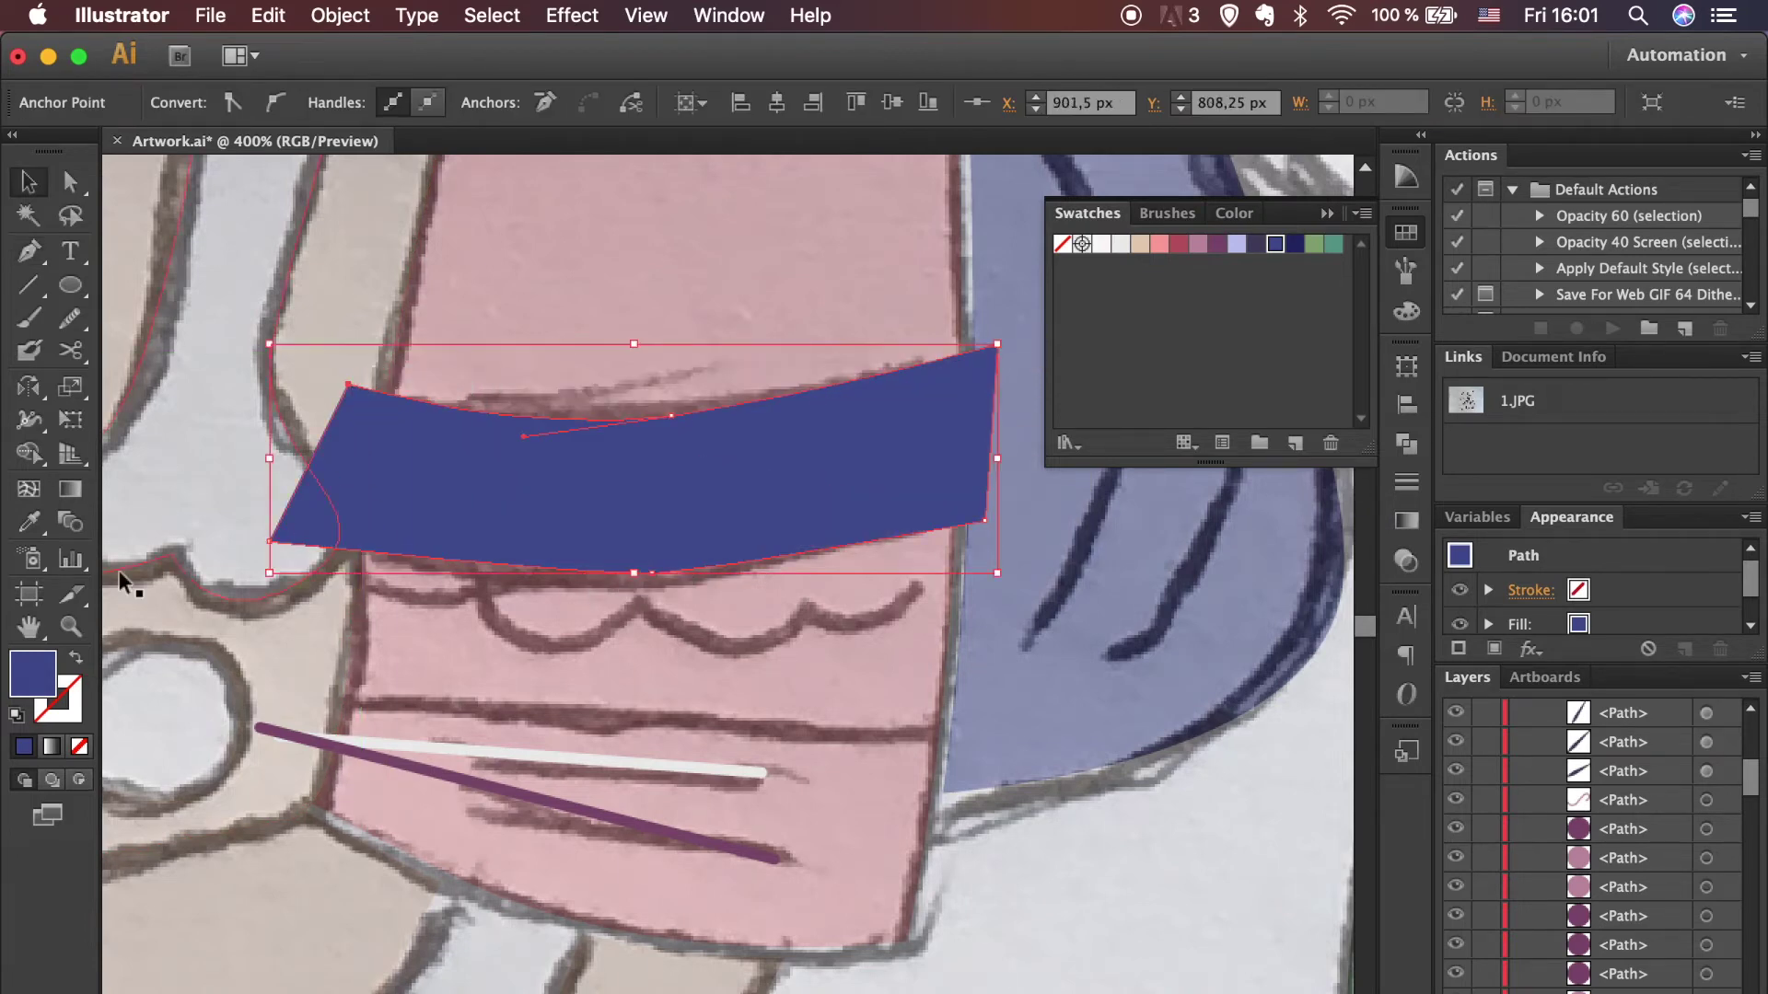
key(shift+x)
key(super+equal)
key(a)
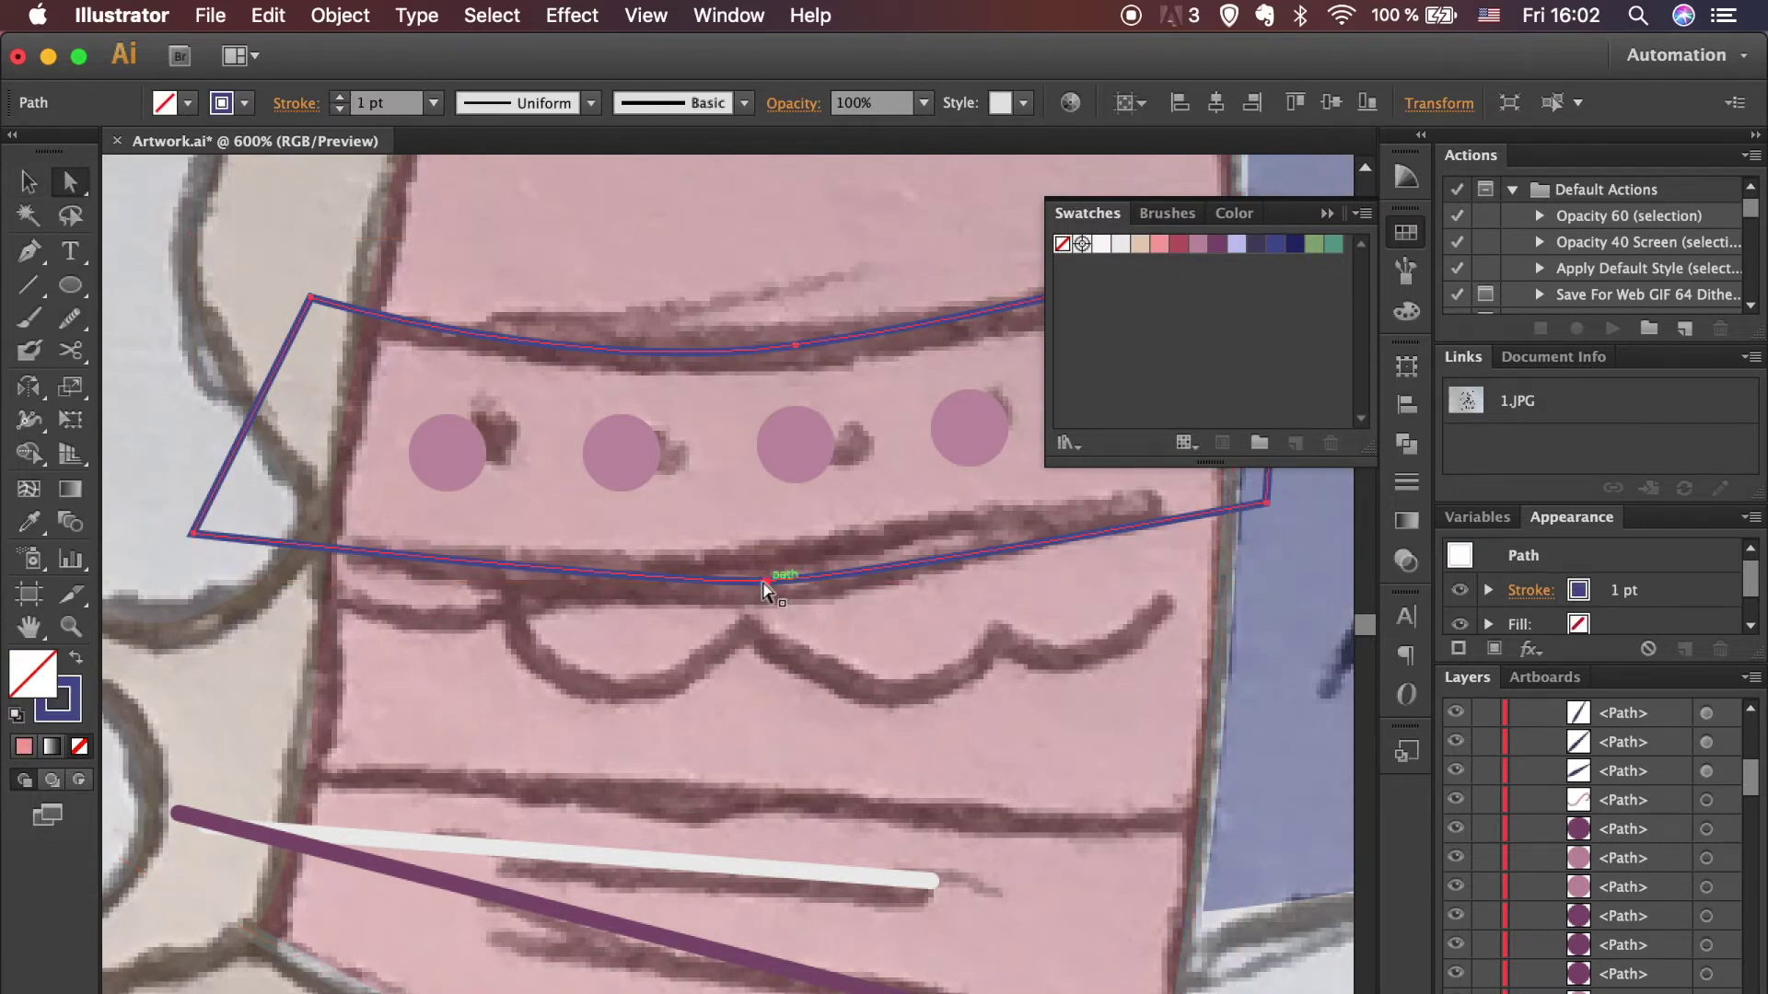
click(764, 582)
drag(664, 583, 634, 582)
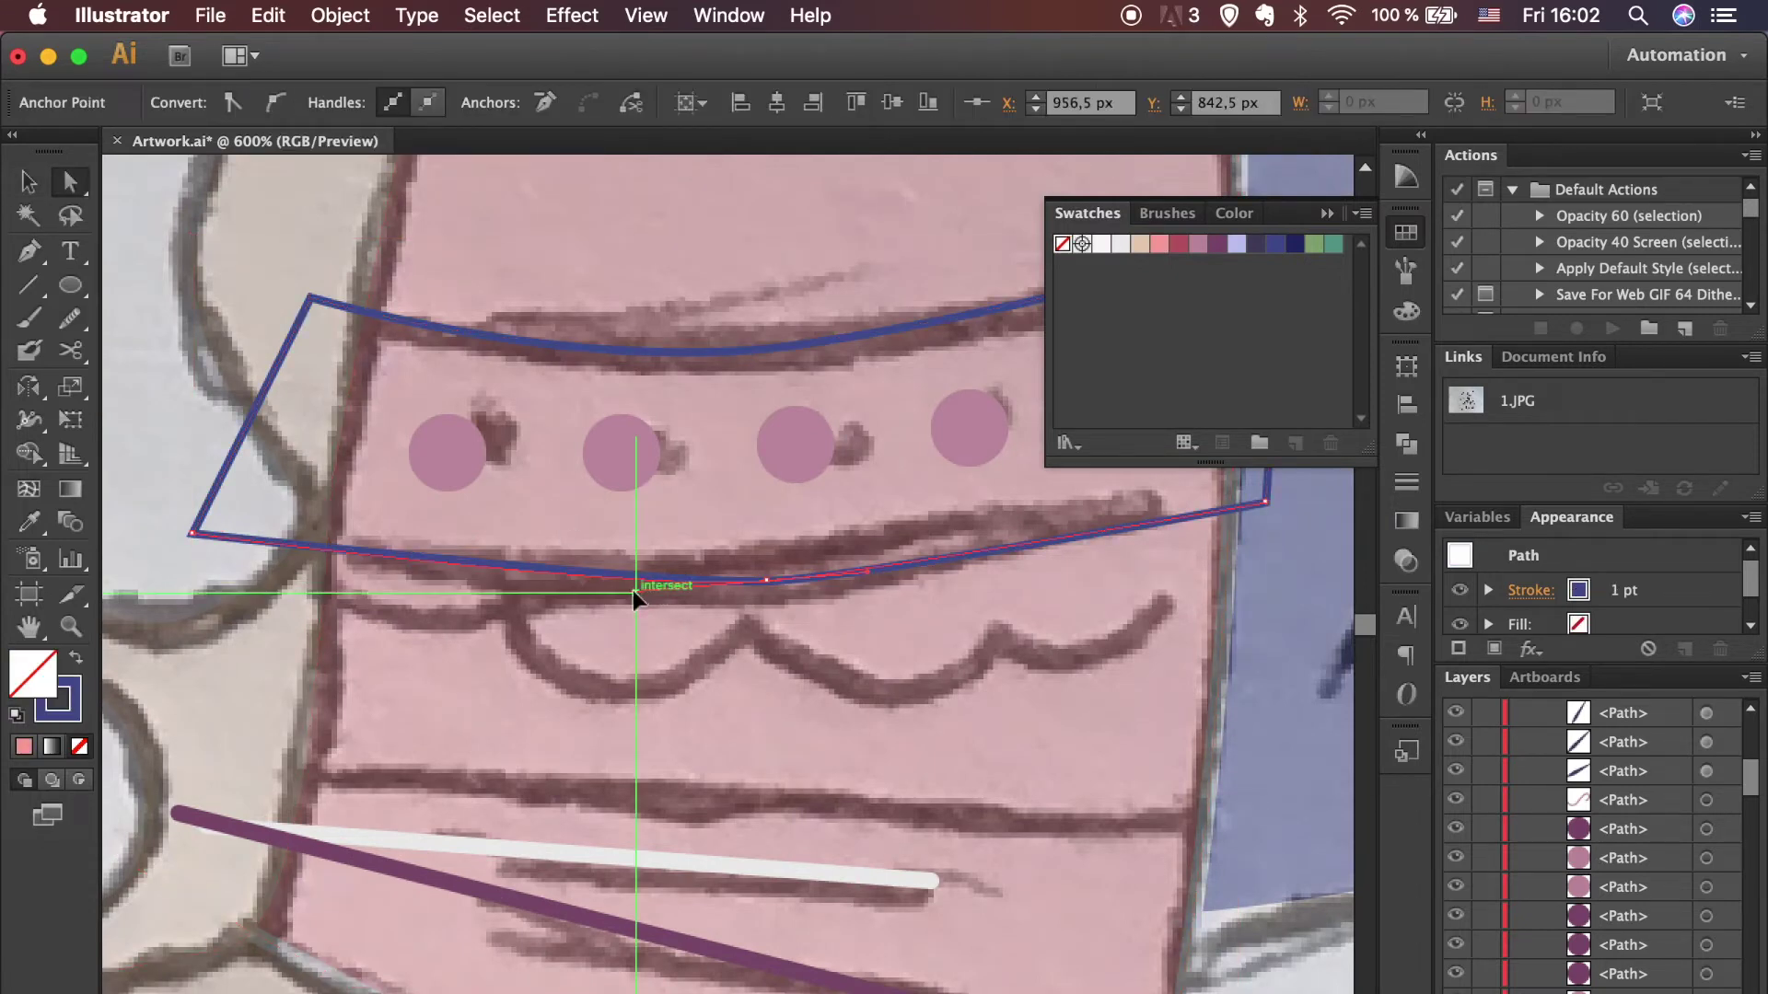
drag(868, 578, 901, 580)
key(v)
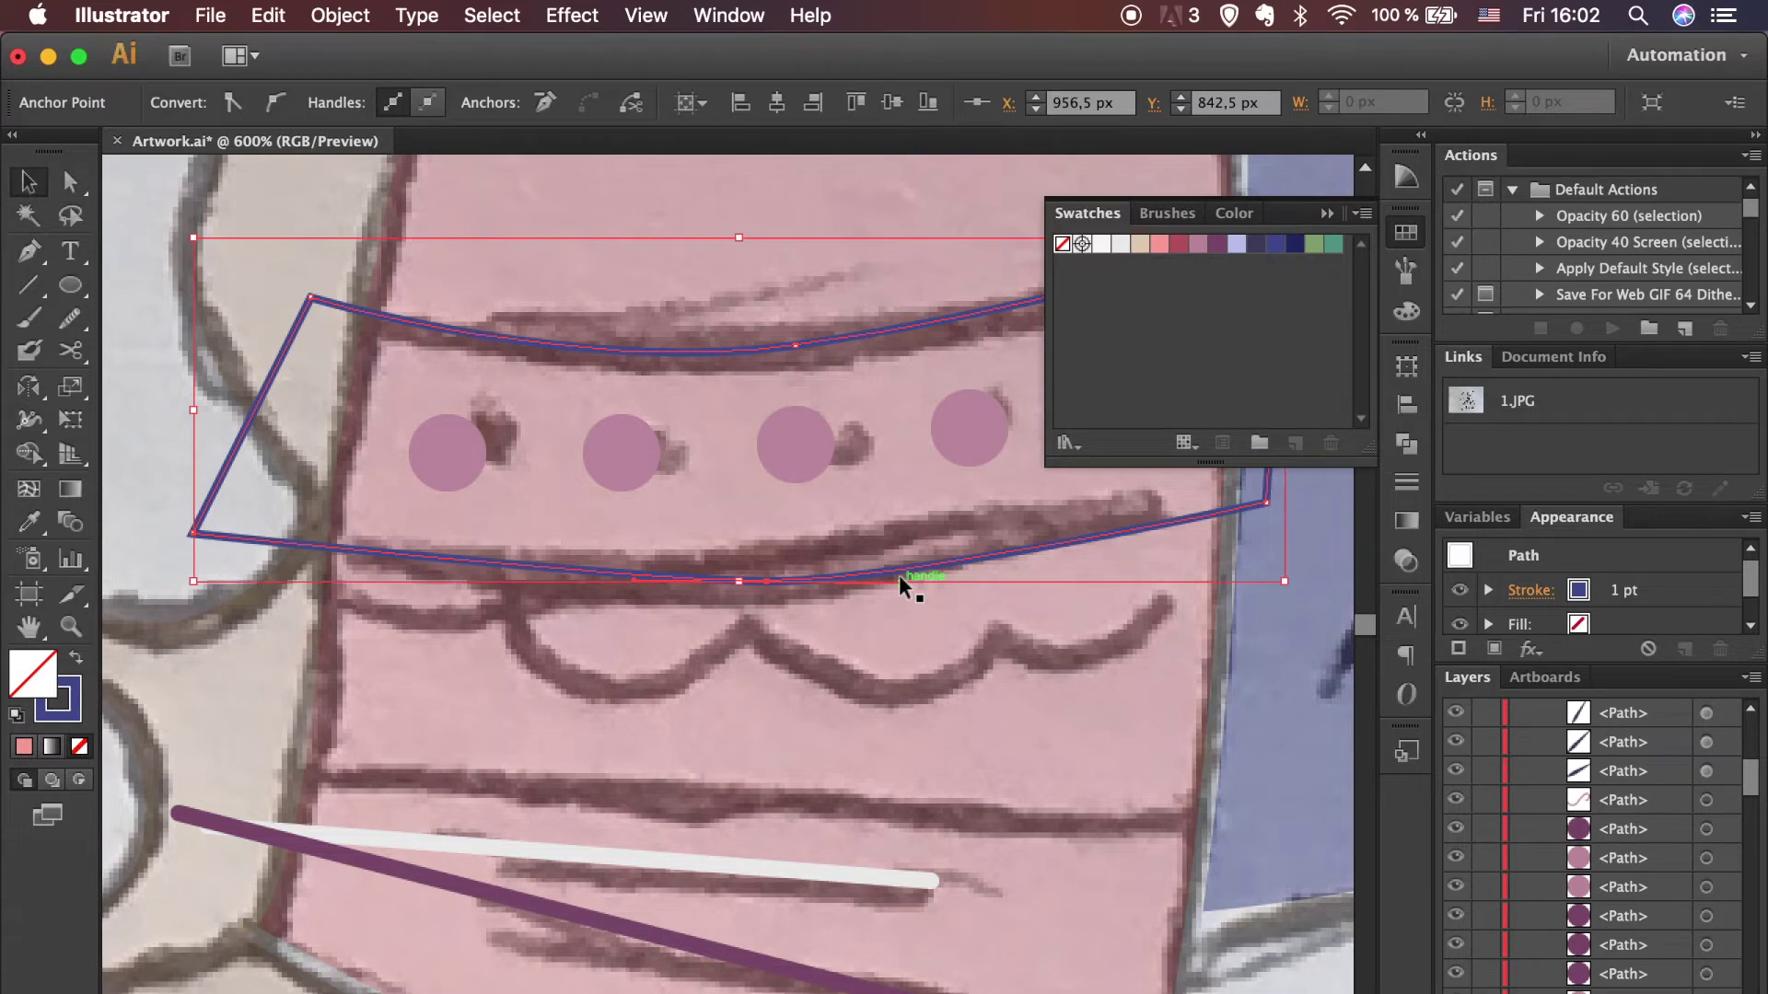
scroll(898, 577, up, 2)
Step: Expand the band path's fill and stroke with Object > Expand
click(337, 16)
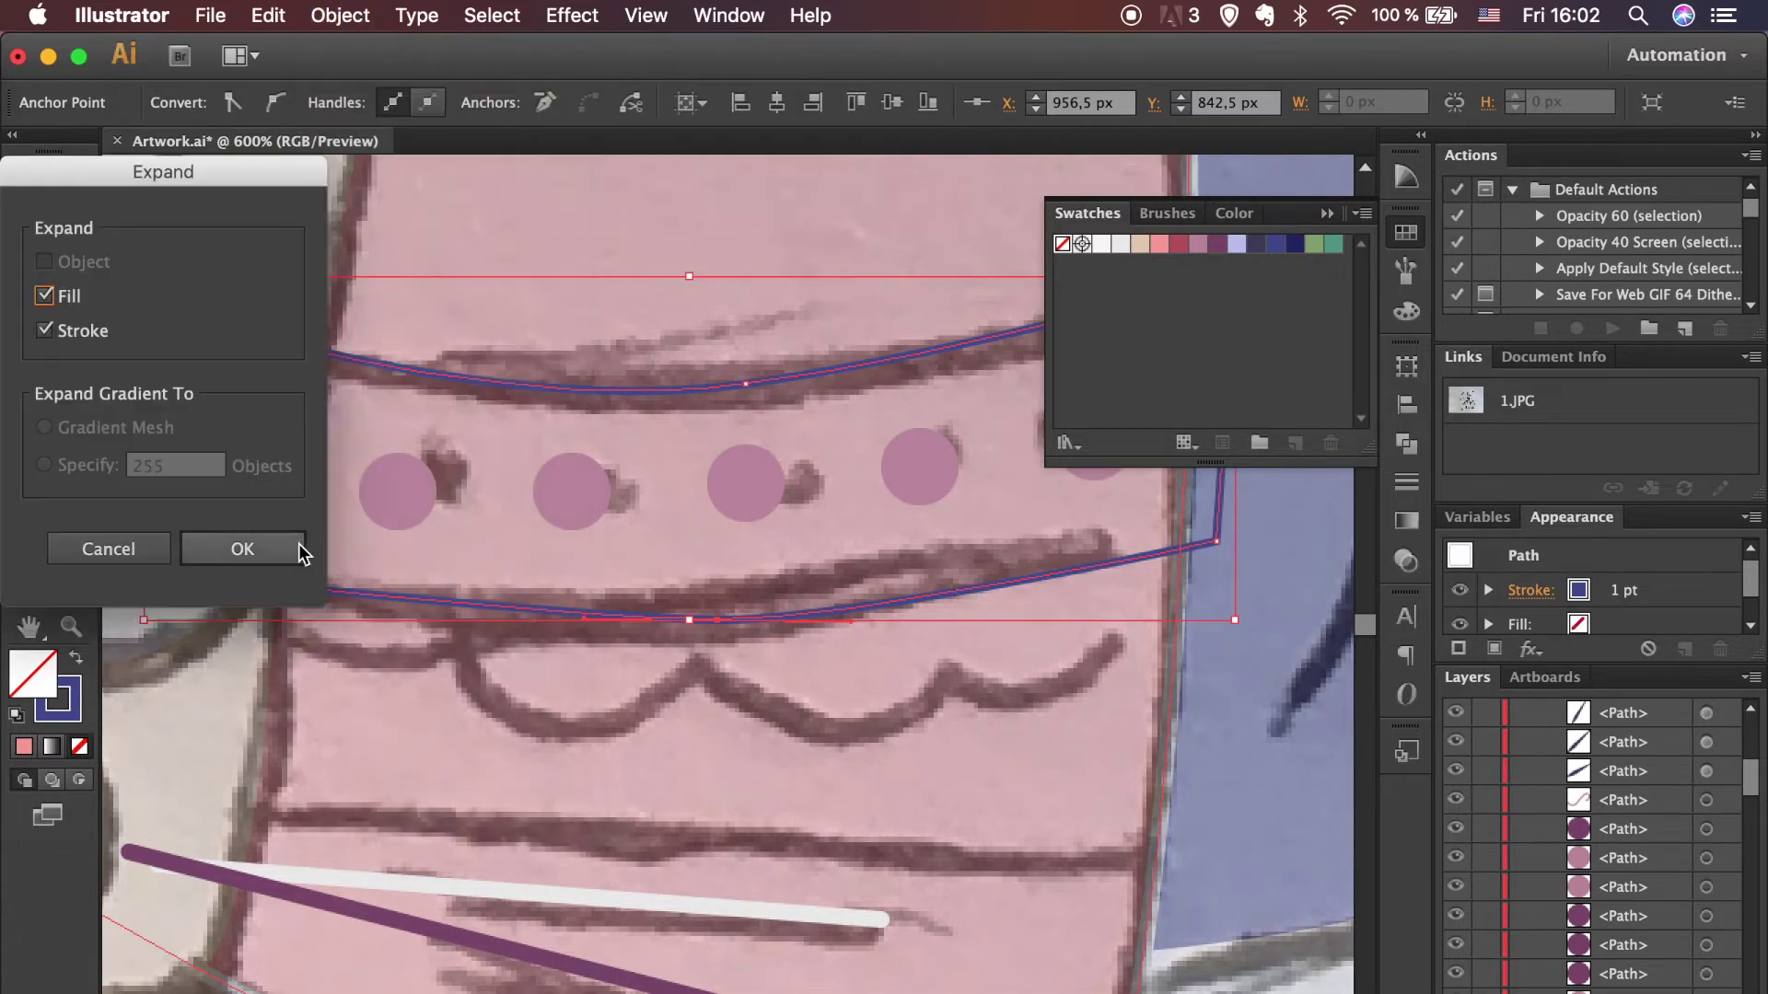
click(296, 552)
scroll(1080, 731, up, 3)
scroll(1080, 731, right, 3)
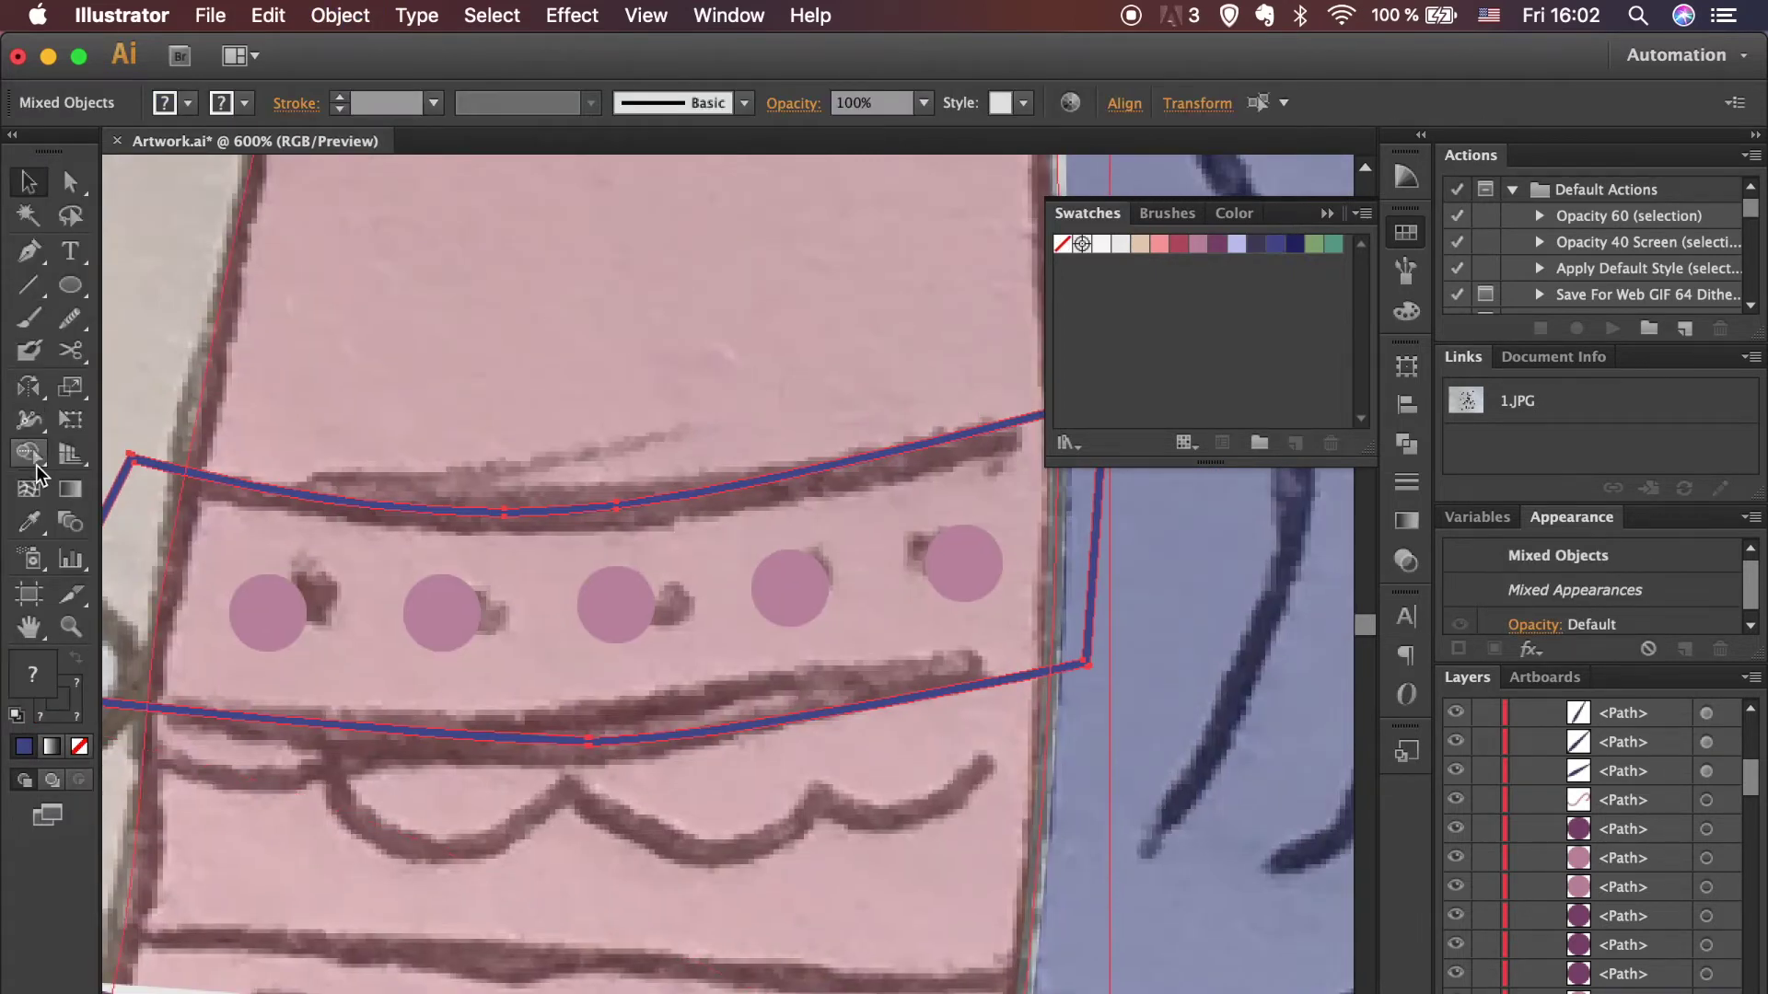
Step: Fill the band's regions using the Live Paint Bucket
click(37, 465)
key(a)
scroll(1093, 634, up, 2)
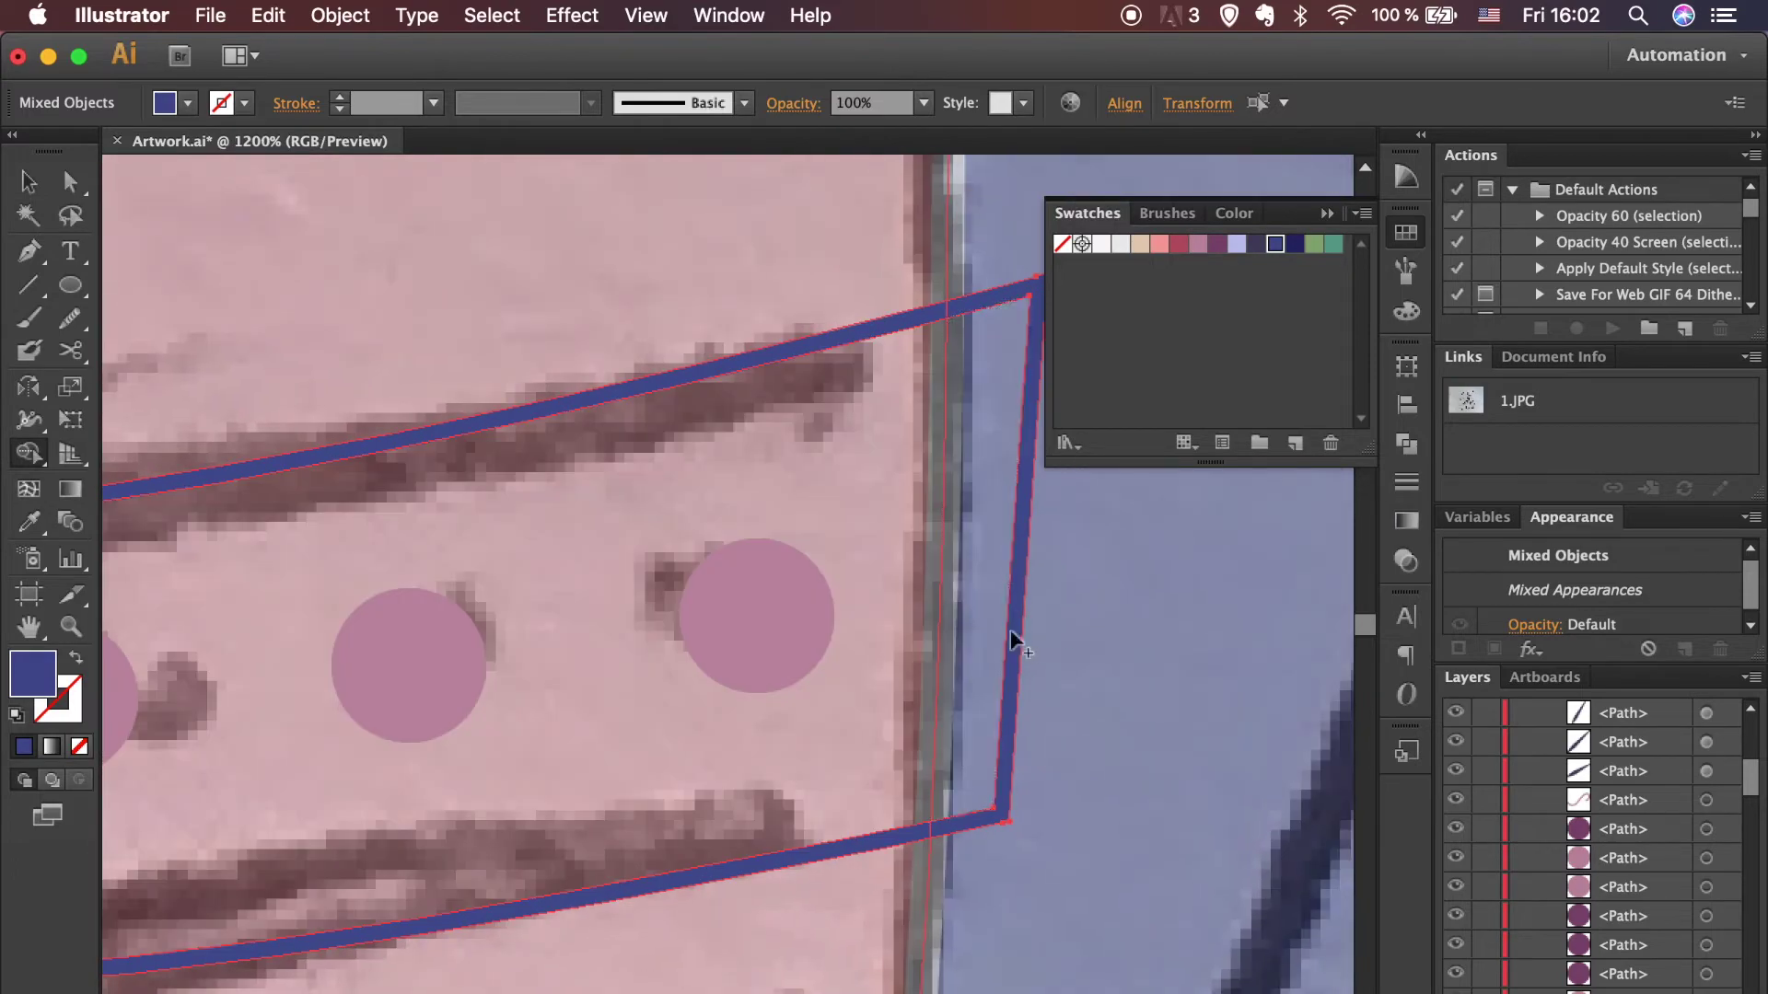
scroll(1010, 651, up, 2)
scroll(1010, 651, left, 2)
key(super+shift+a)
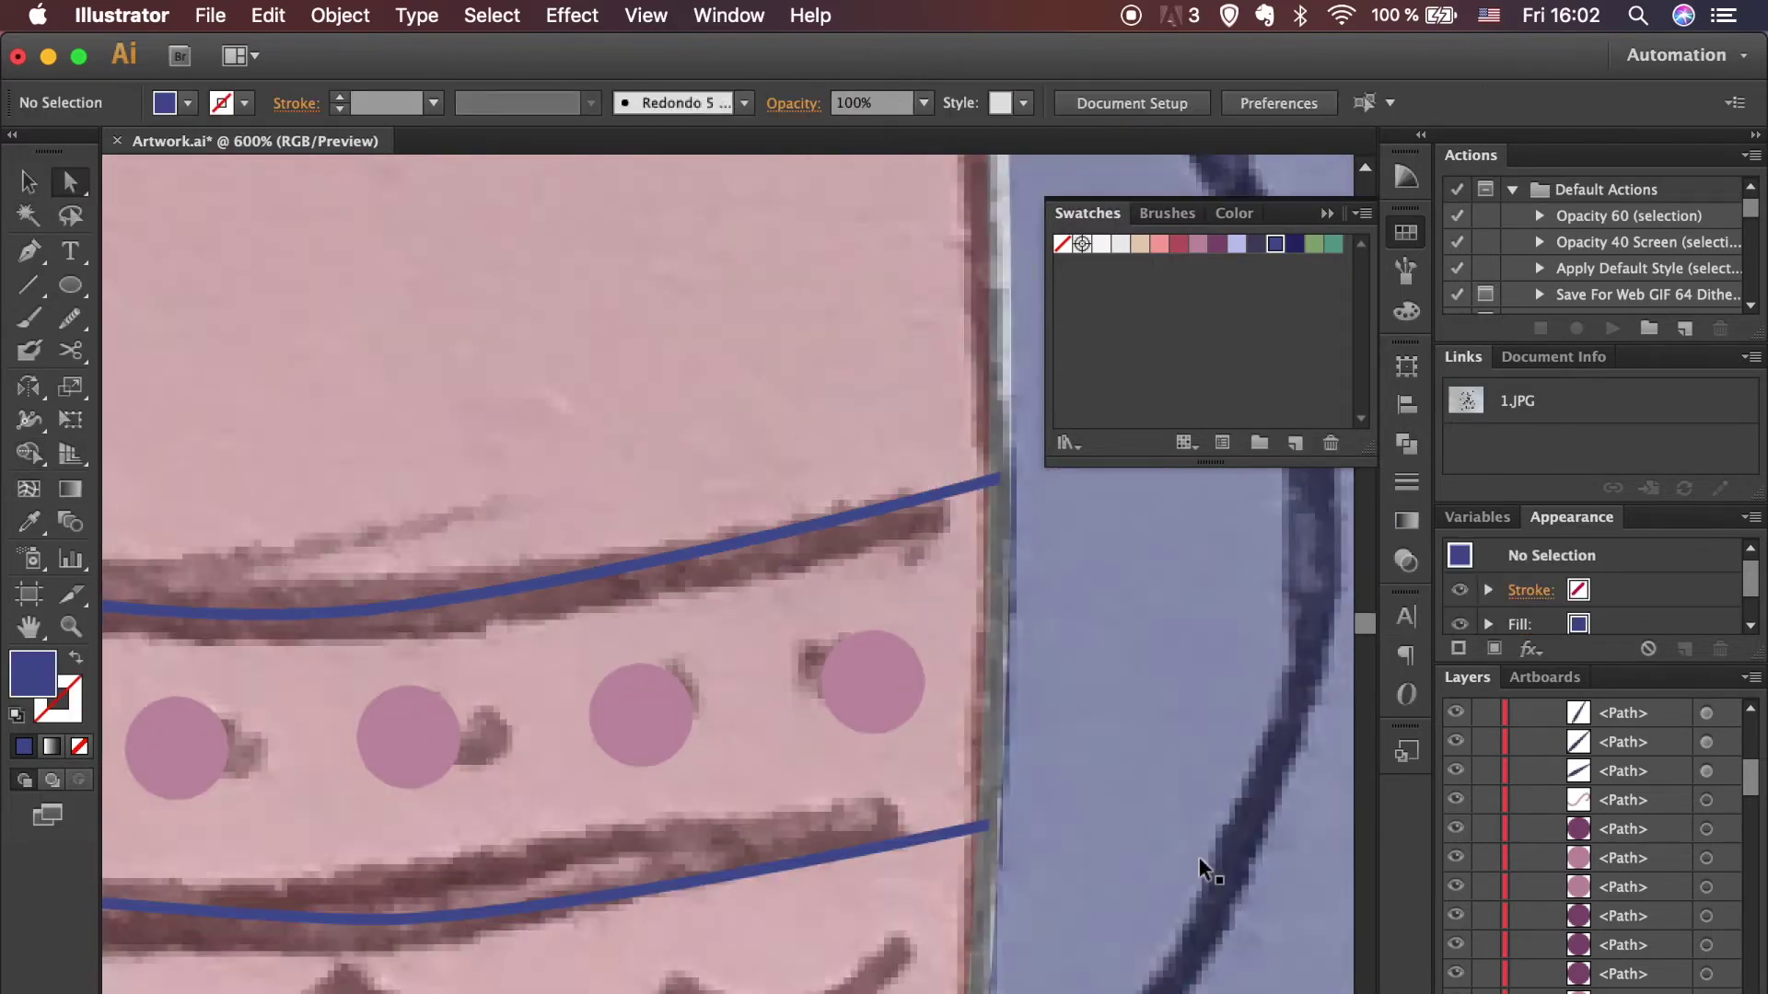
scroll(1199, 856, down, 5)
scroll(750, 781, up, 2)
Step: Colour the band group white and hide the pencil sketch layer
click(731, 681)
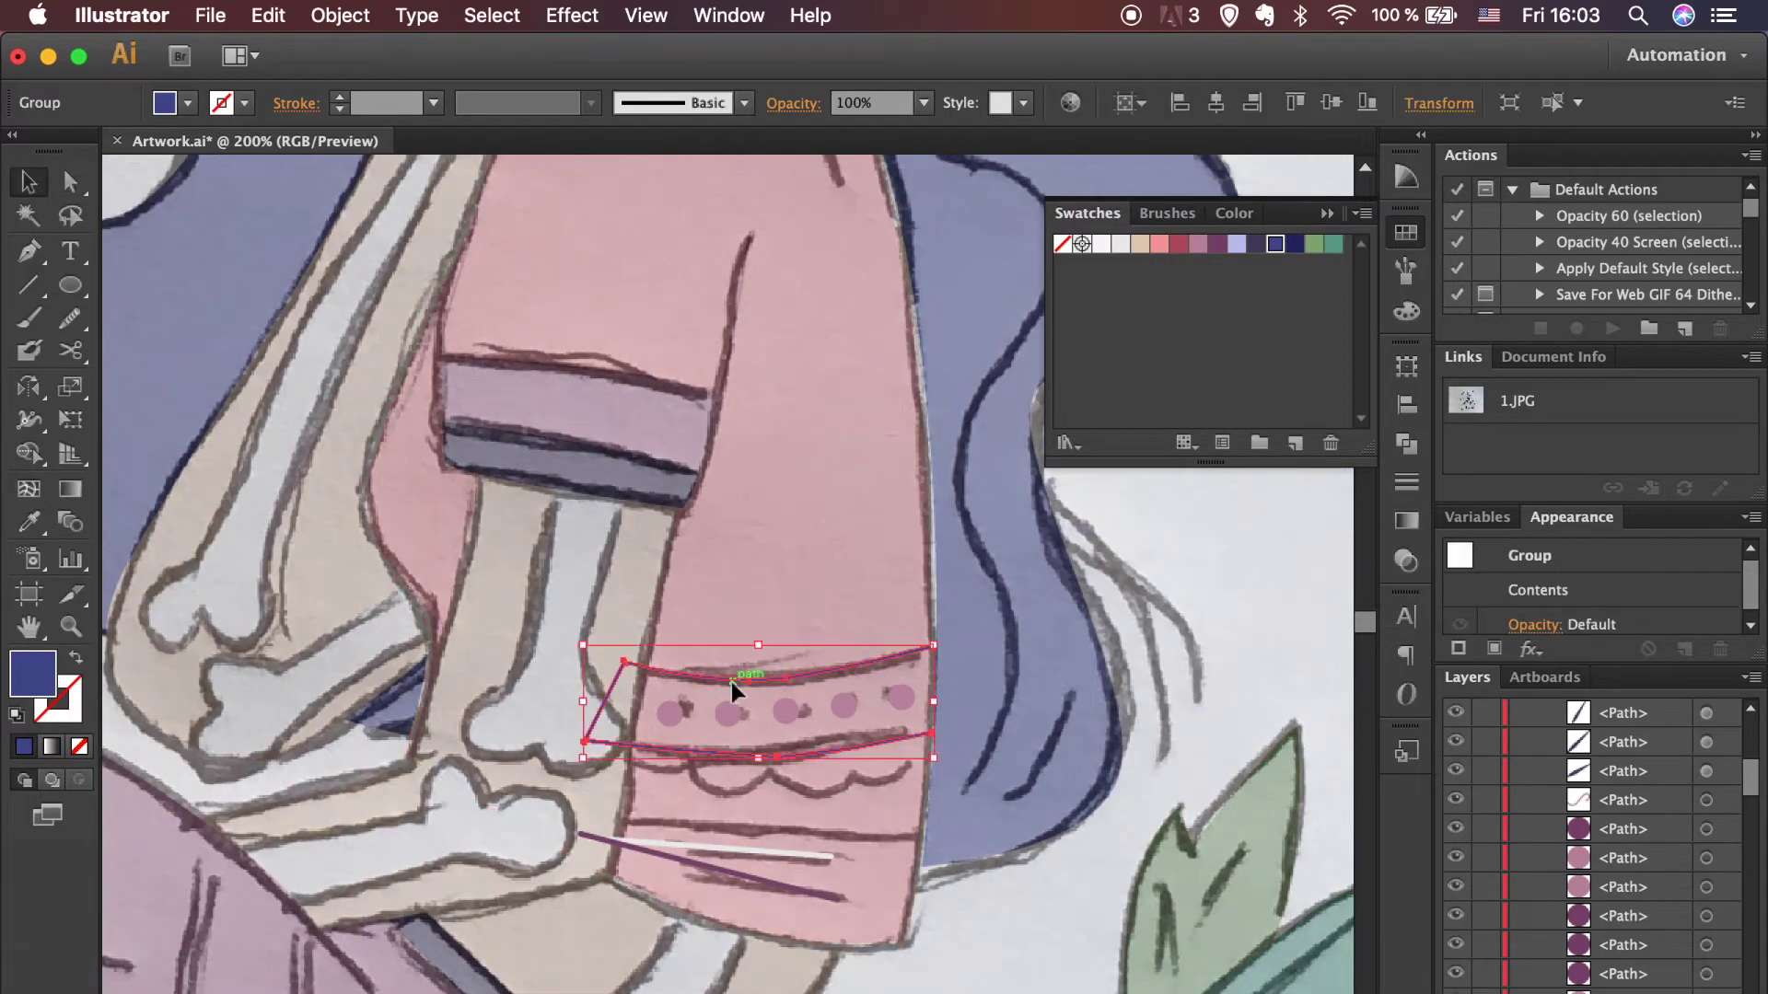
click(1101, 243)
click(1080, 722)
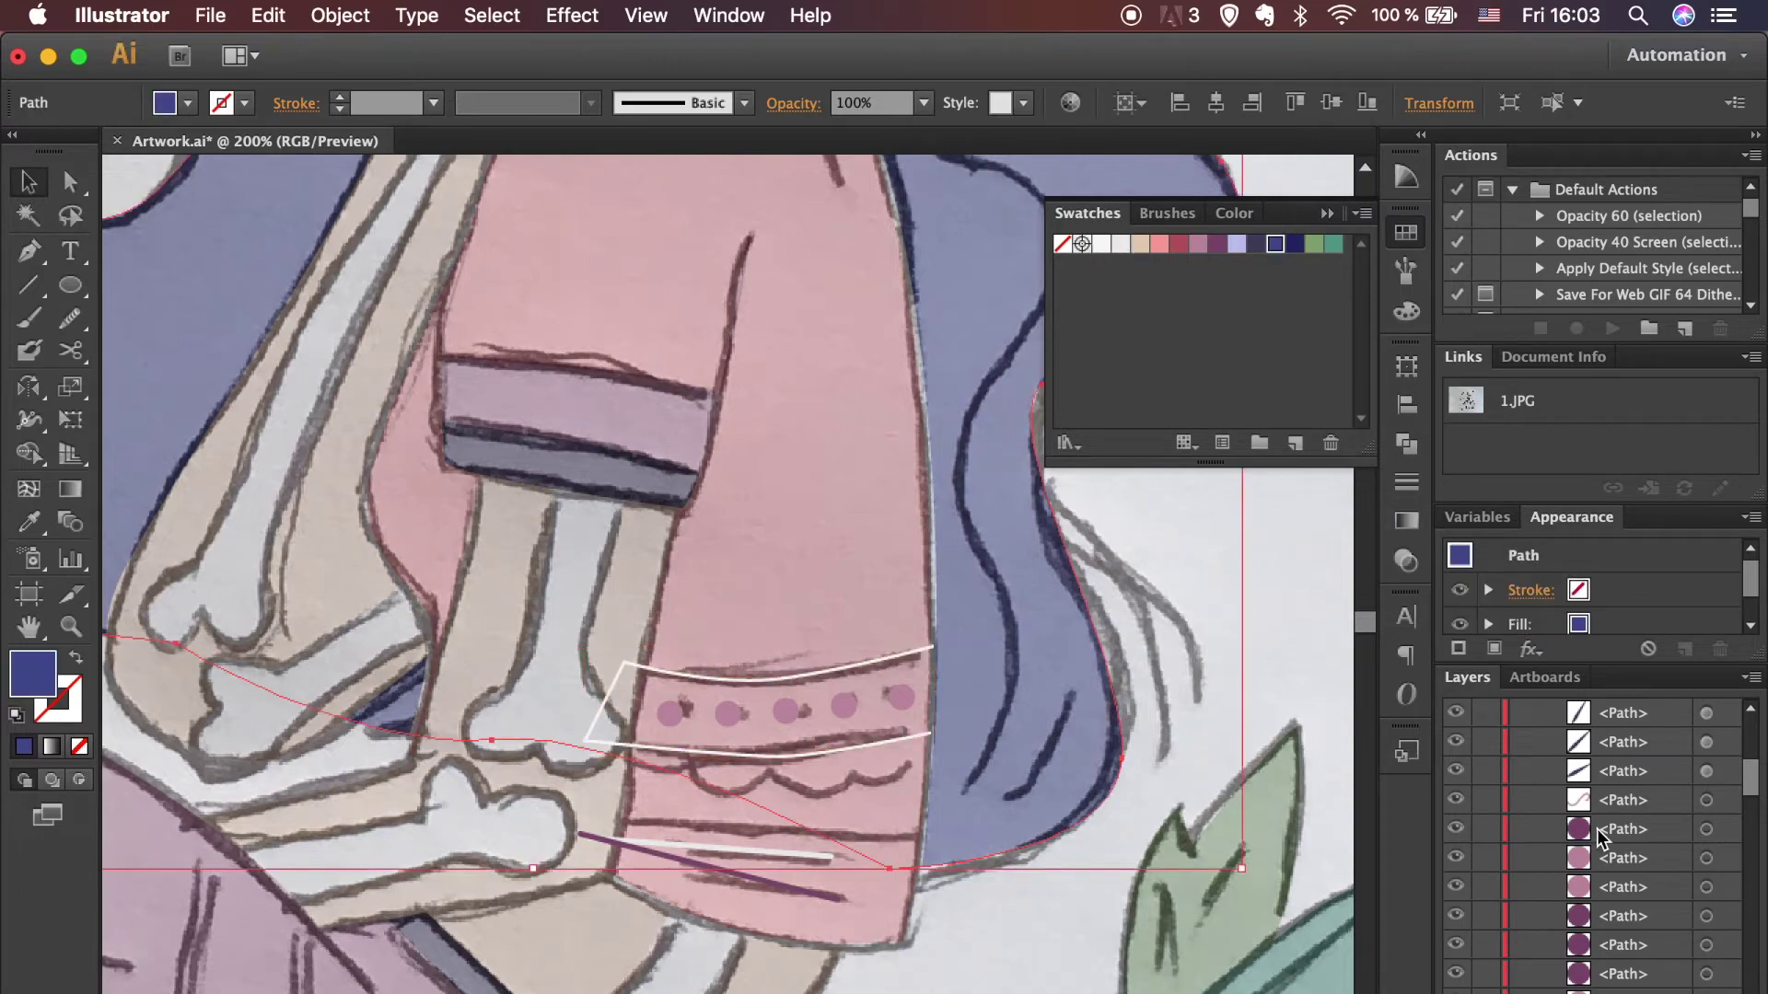
scroll(1603, 838, down, 2)
key(super+shift+w)
key(super+1)
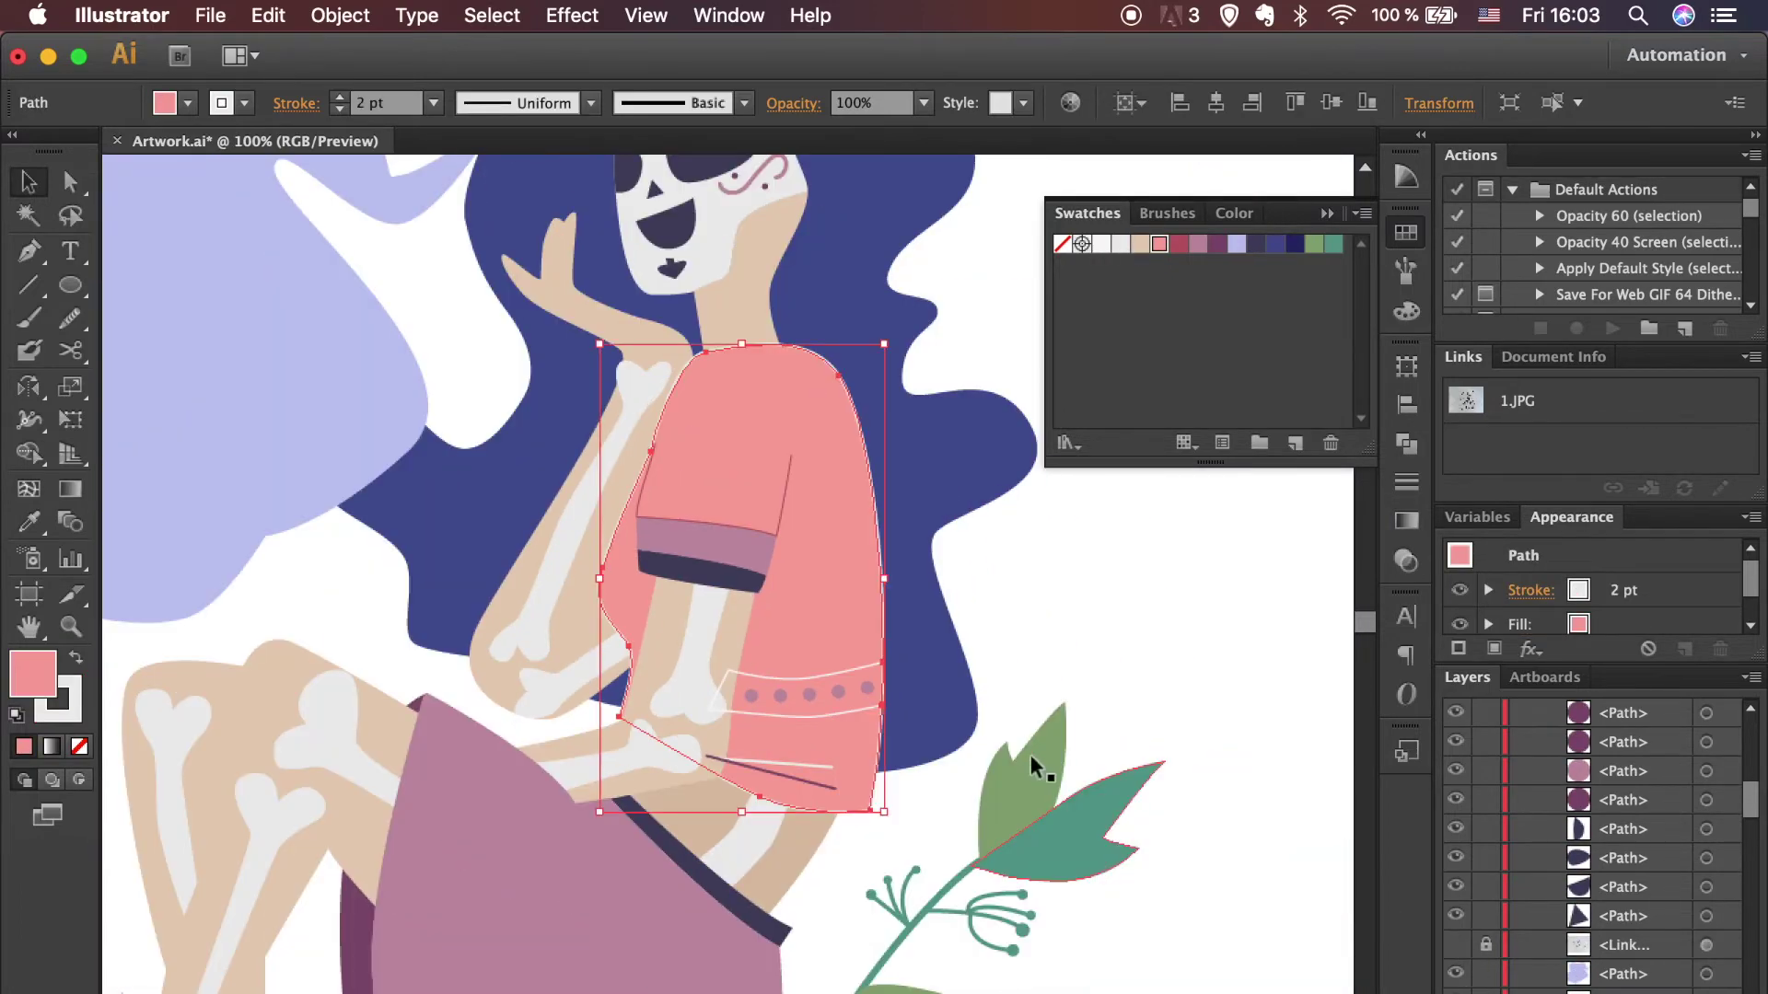
Step: Set the sleeve's stroke to None and send the white band group one step backward
click(80, 747)
click(1170, 677)
key(super+equal)
key(super+equal)
key(super+equal)
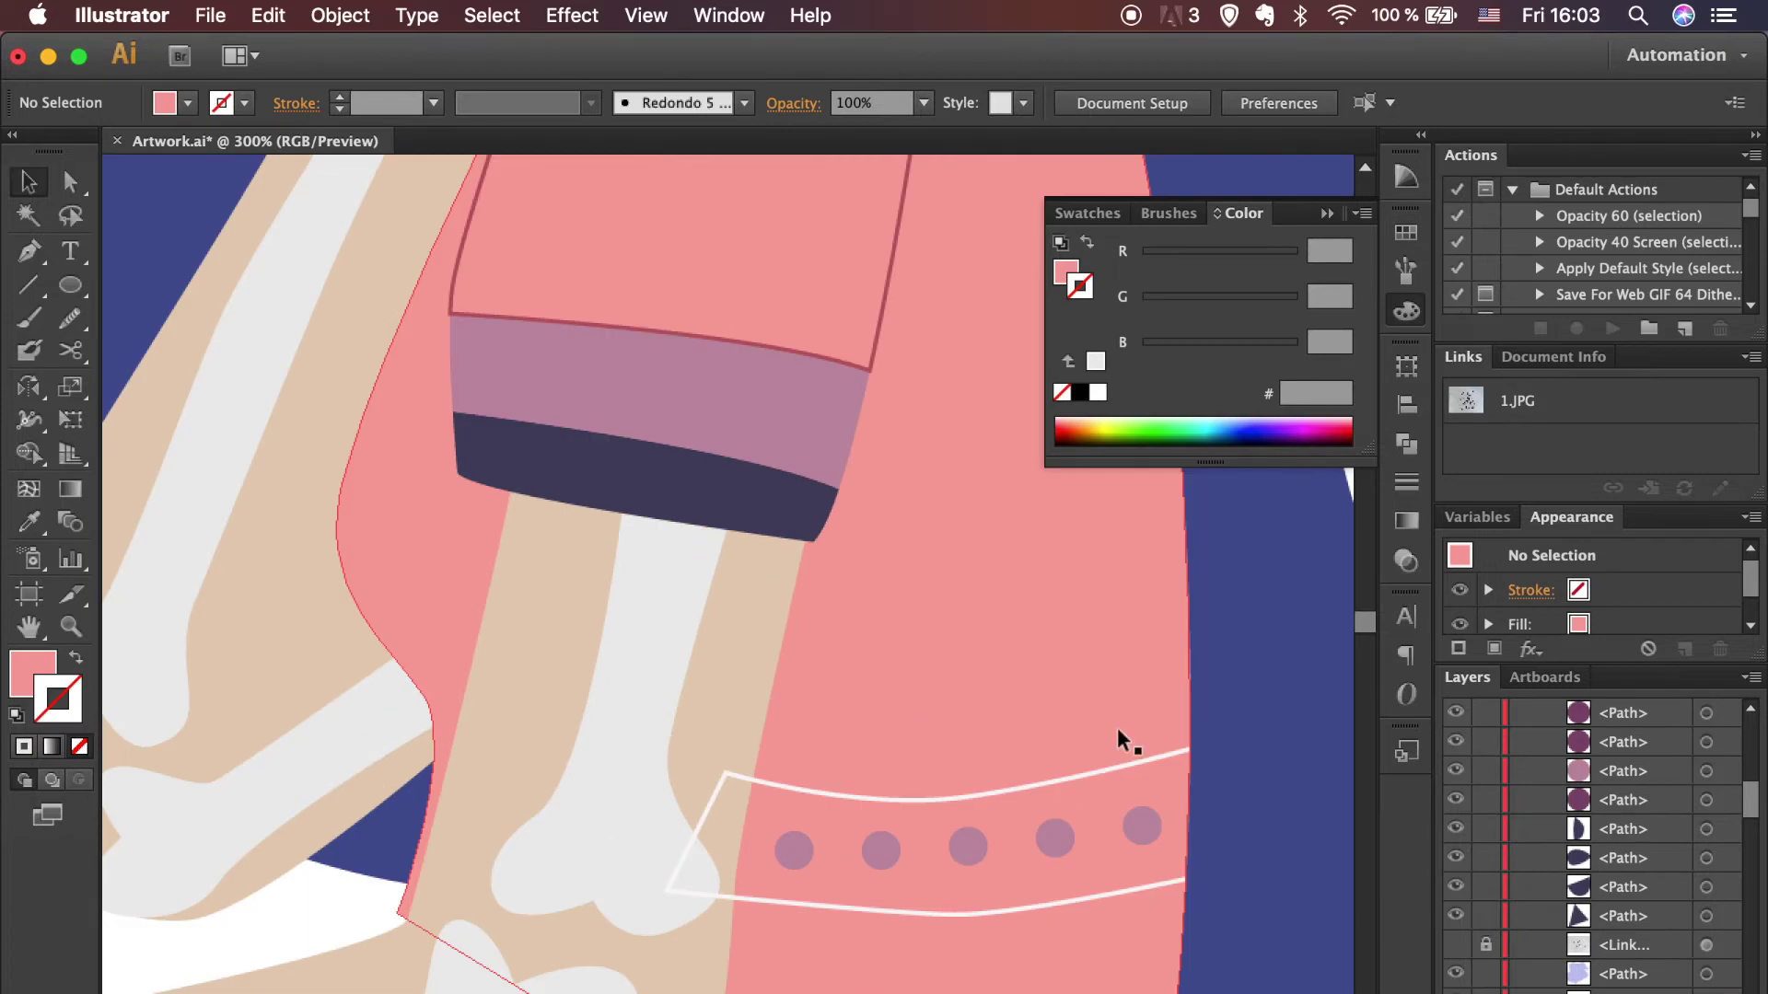
click(882, 801)
key(super+minus)
key(super+minus)
key(super+bracketleft)
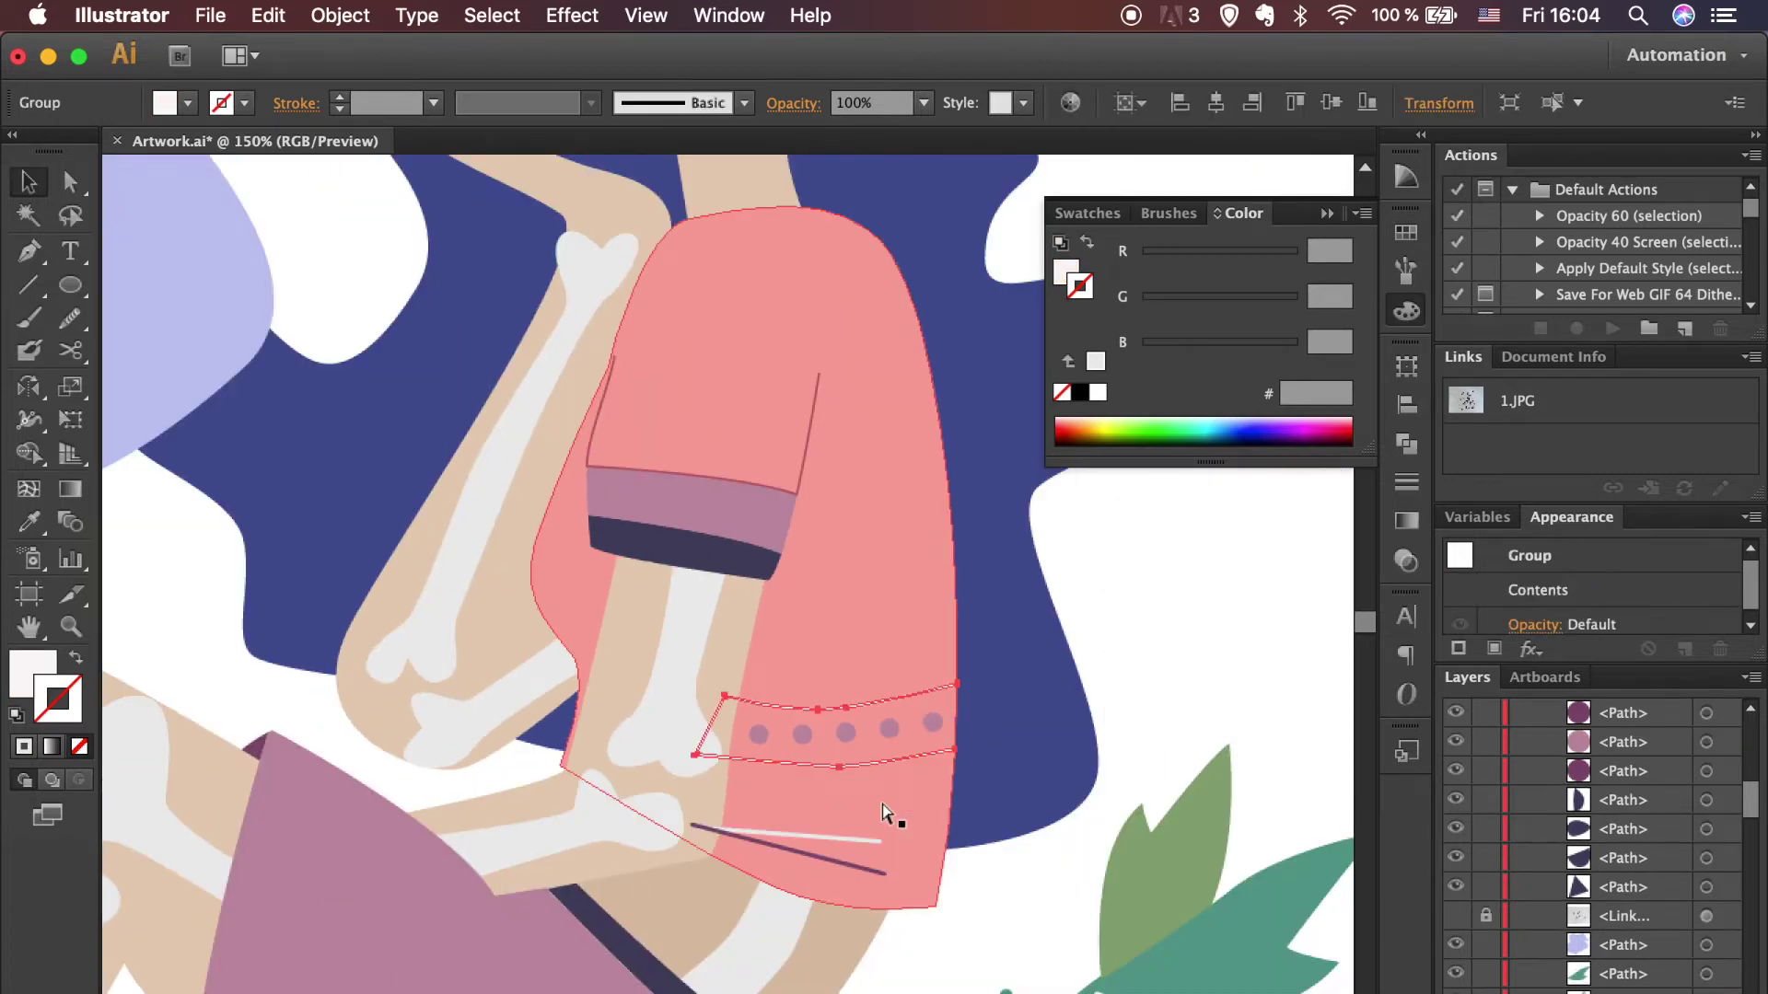
click(1026, 860)
scroll(1026, 860, down, 1)
Step: Send the two thin sleeve lines one step backward and zoom out to the whole illustration
click(865, 829)
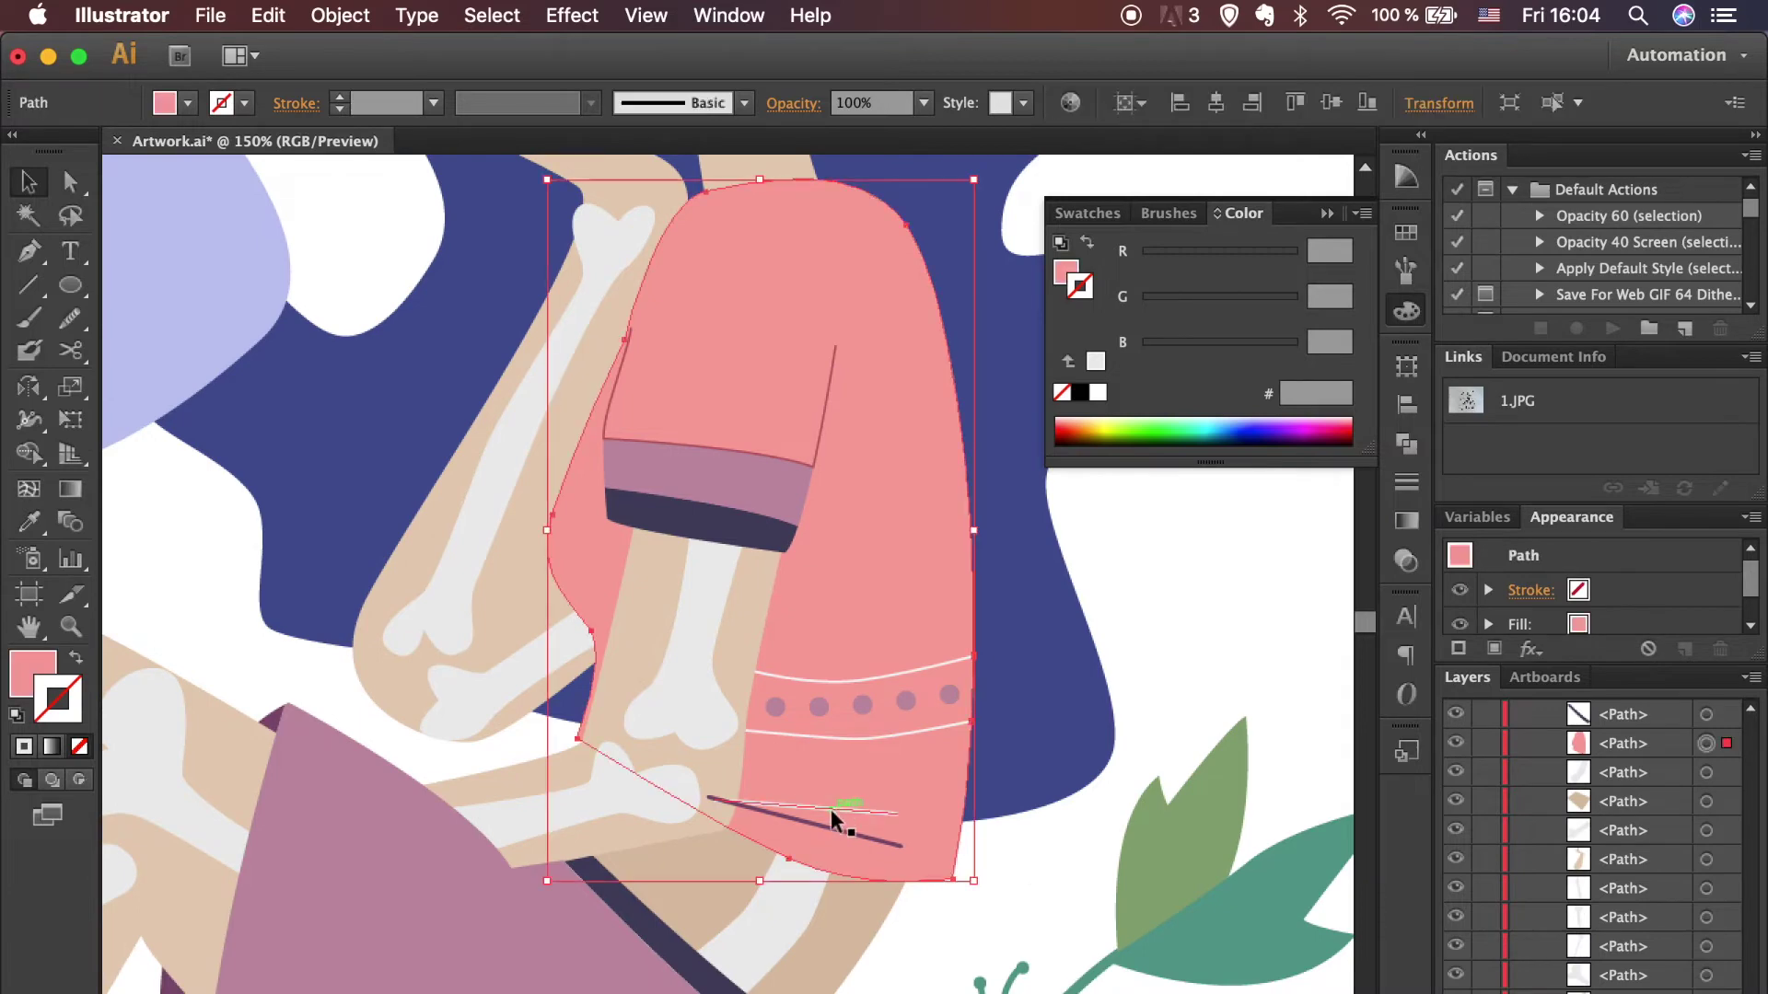
scroll(913, 672, down, 10)
key(super+bracketleft)
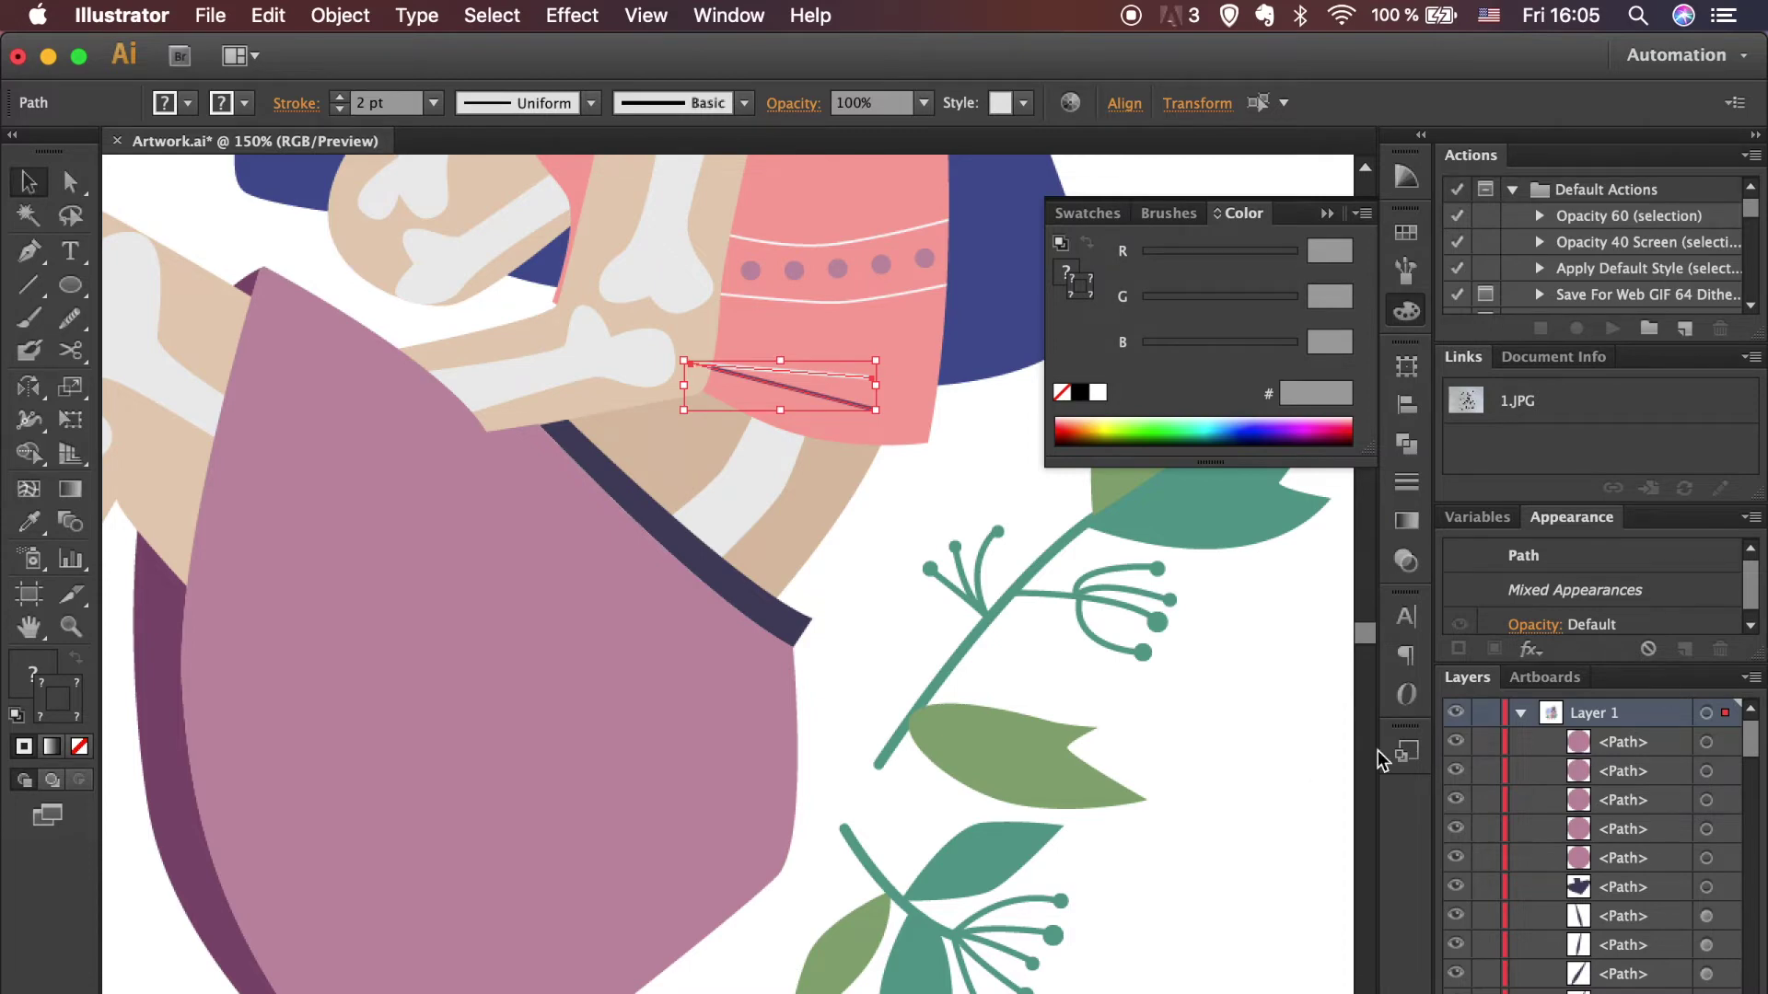
click(1208, 759)
key(super+minus)
key(super+minus)
key(super+minus)
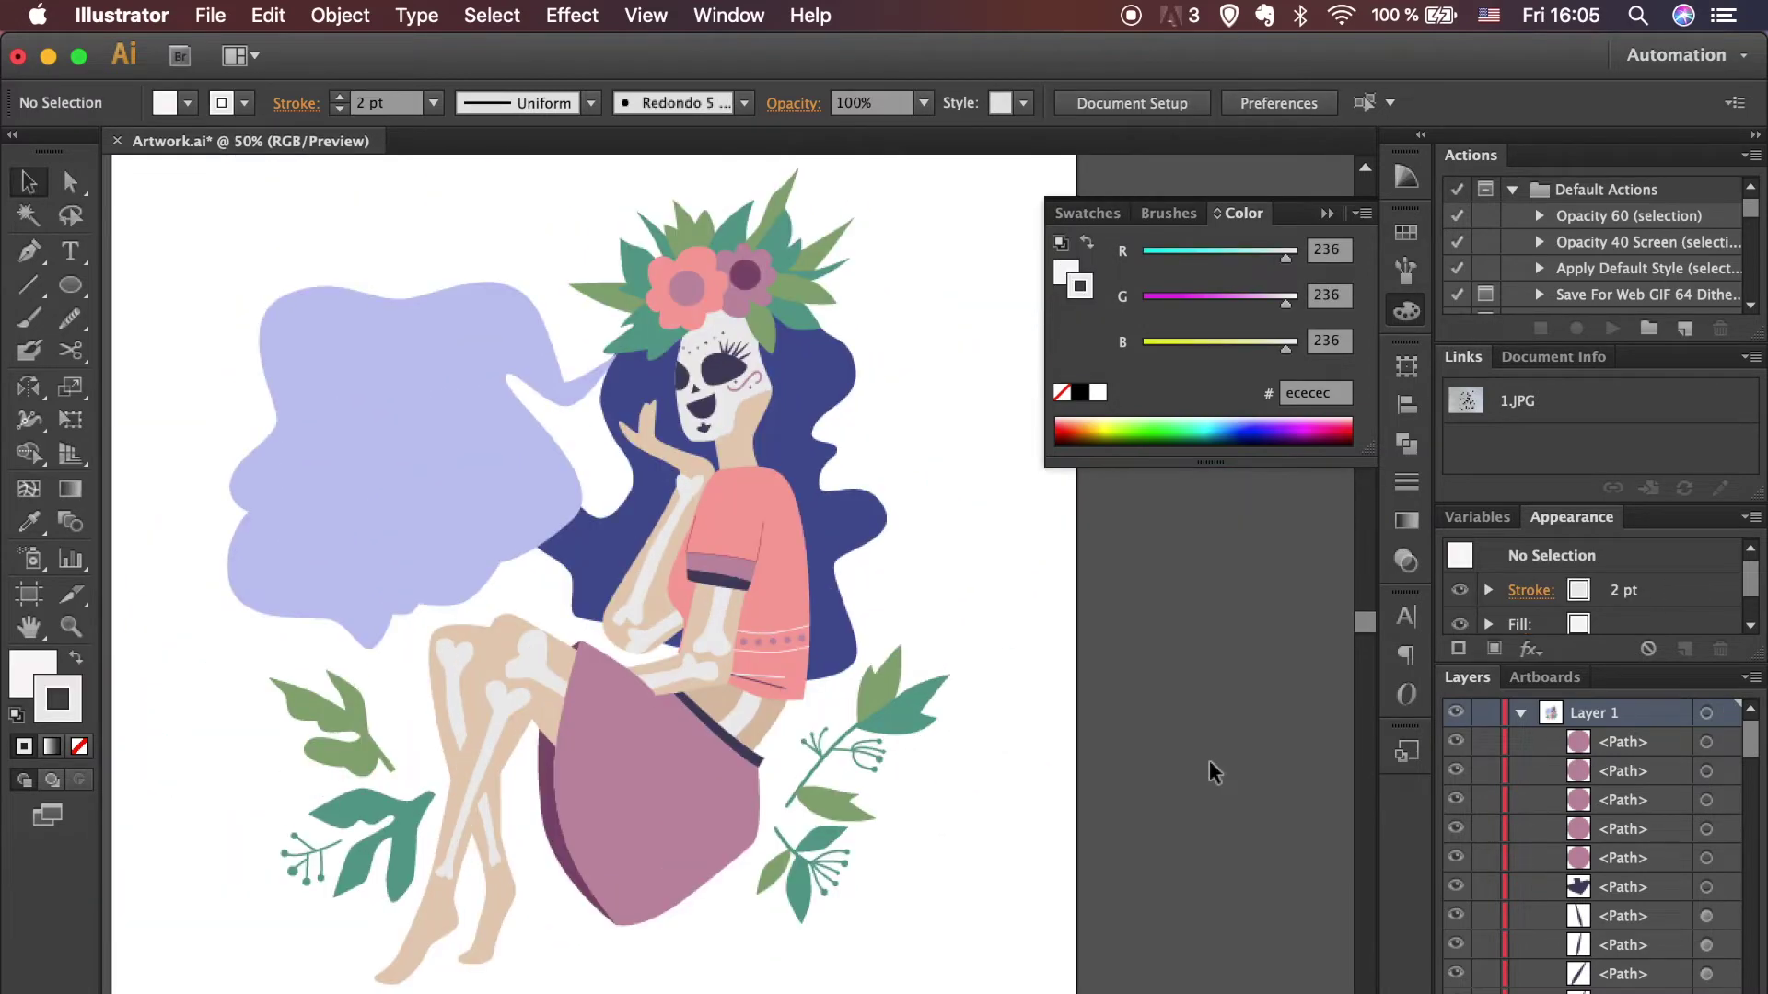
scroll(1565, 924, down, 3)
scroll(1565, 925, down, 2)
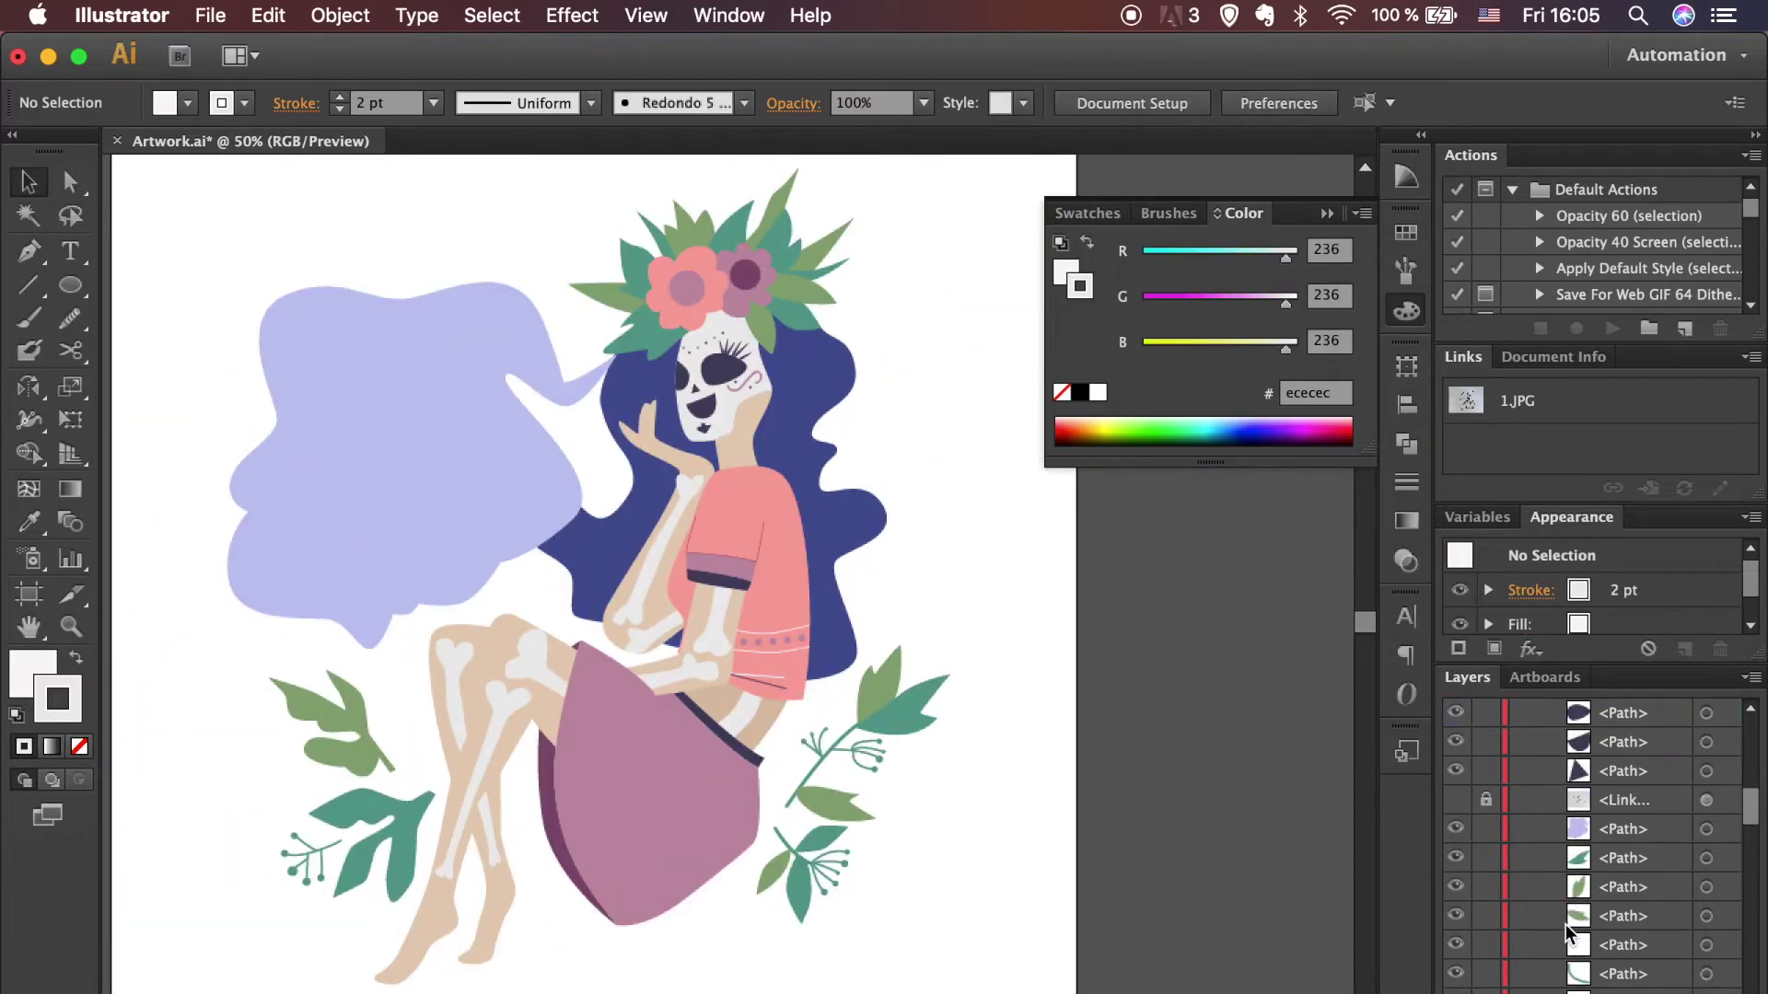
Step: Show the sketch again and pen the first white strokes over the skirt's sketch lines
click(1455, 800)
key(super+plus)
key(super+plus)
key(super+plus)
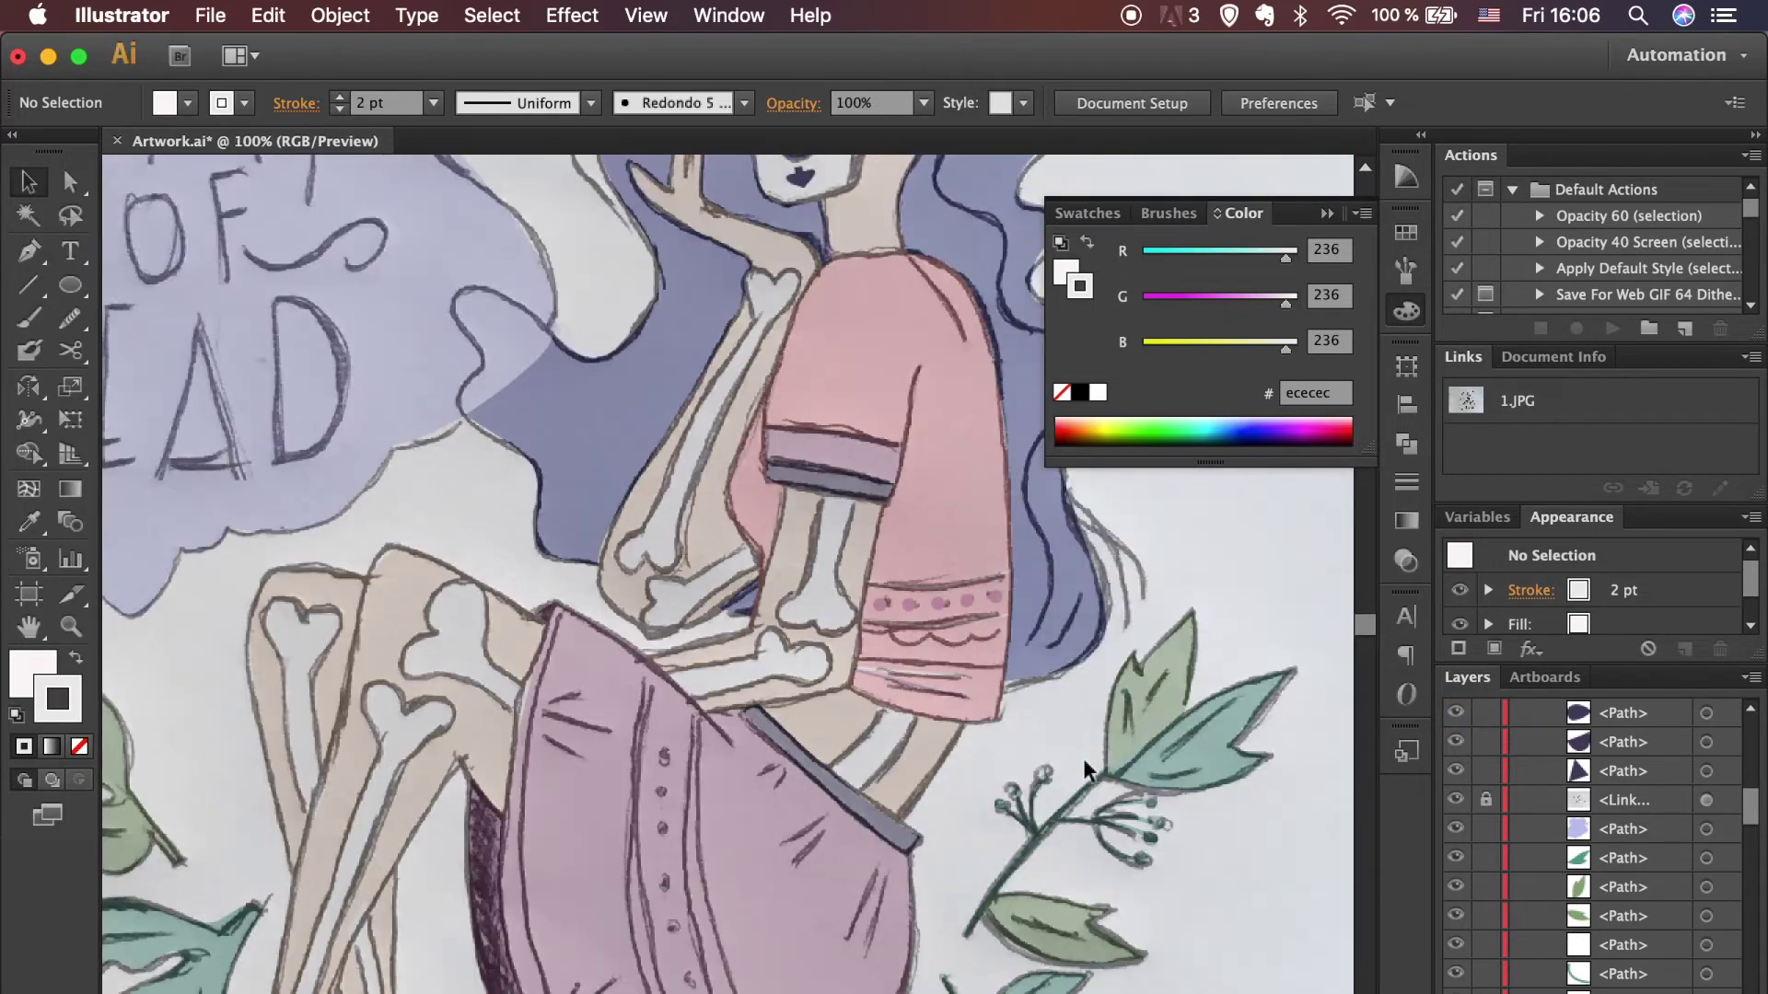
key(p)
key(super+plus)
drag(552, 813, 571, 790)
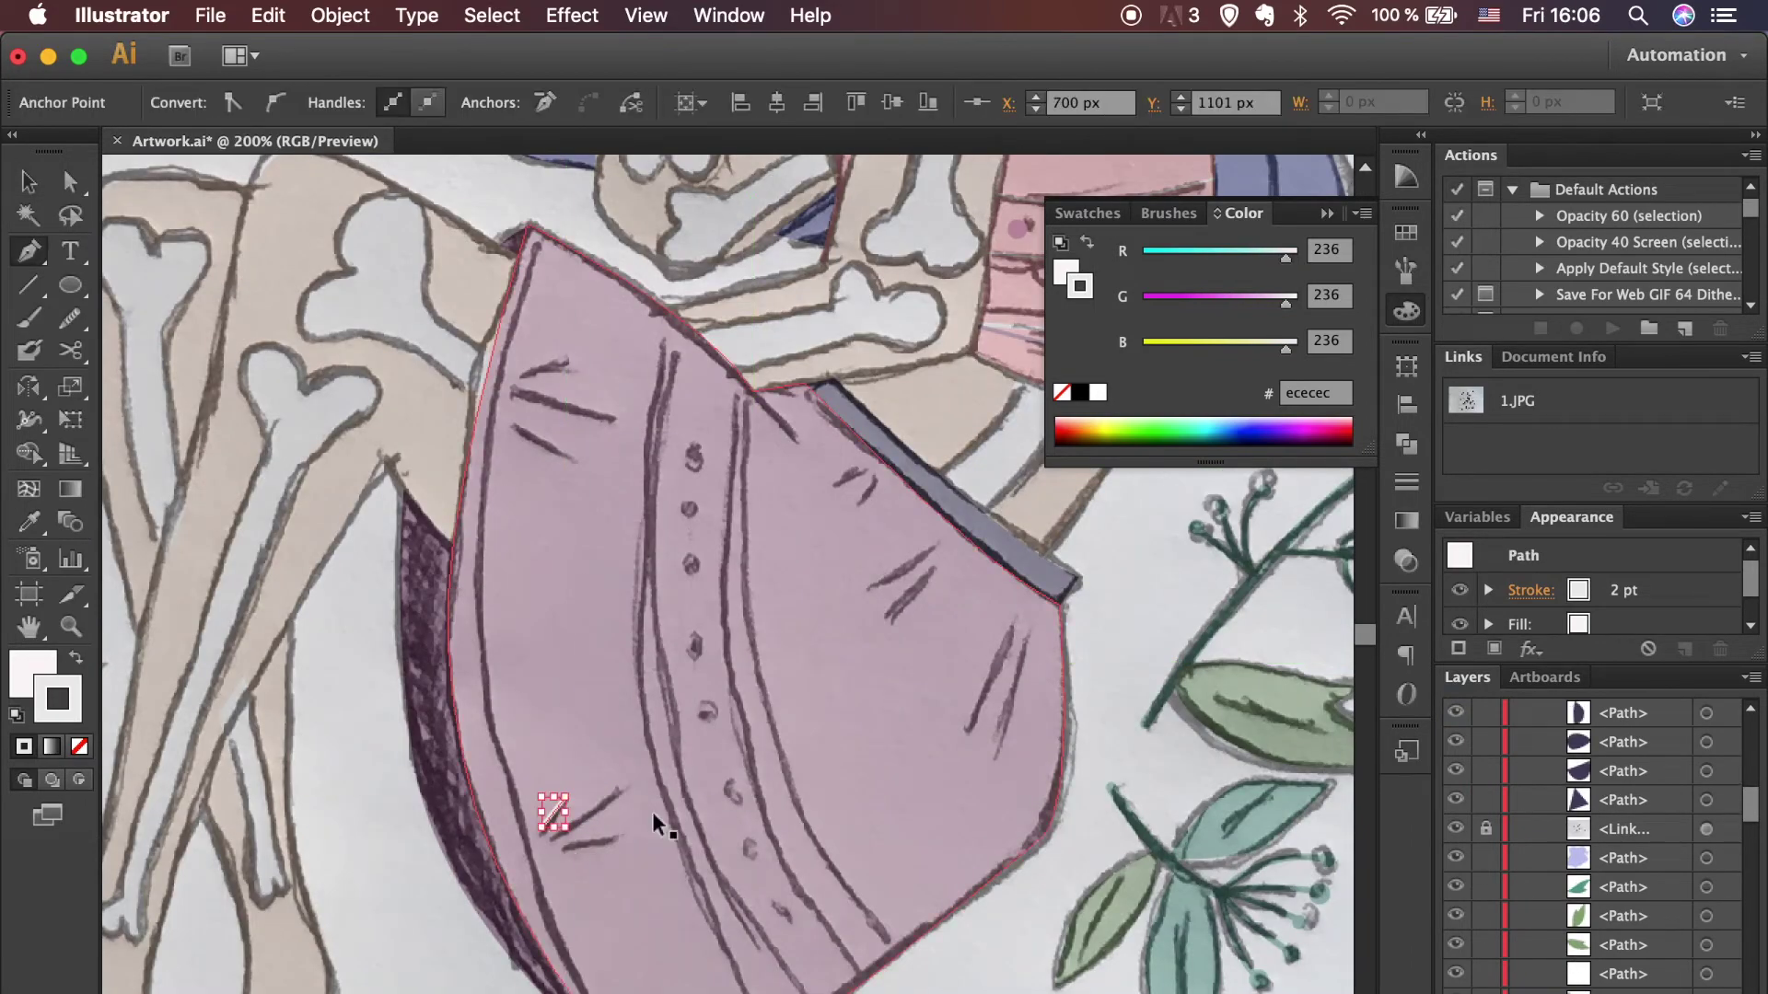
key(super+plus)
click(589, 751)
super+click(597, 836)
drag(472, 861, 567, 847)
scroll(718, 928, up, 5)
Step: Trace three more white strokes along the skirt's upper-left sketch lines
click(438, 426)
drag(532, 400, 532, 412)
click(427, 466)
click(619, 514)
click(423, 532)
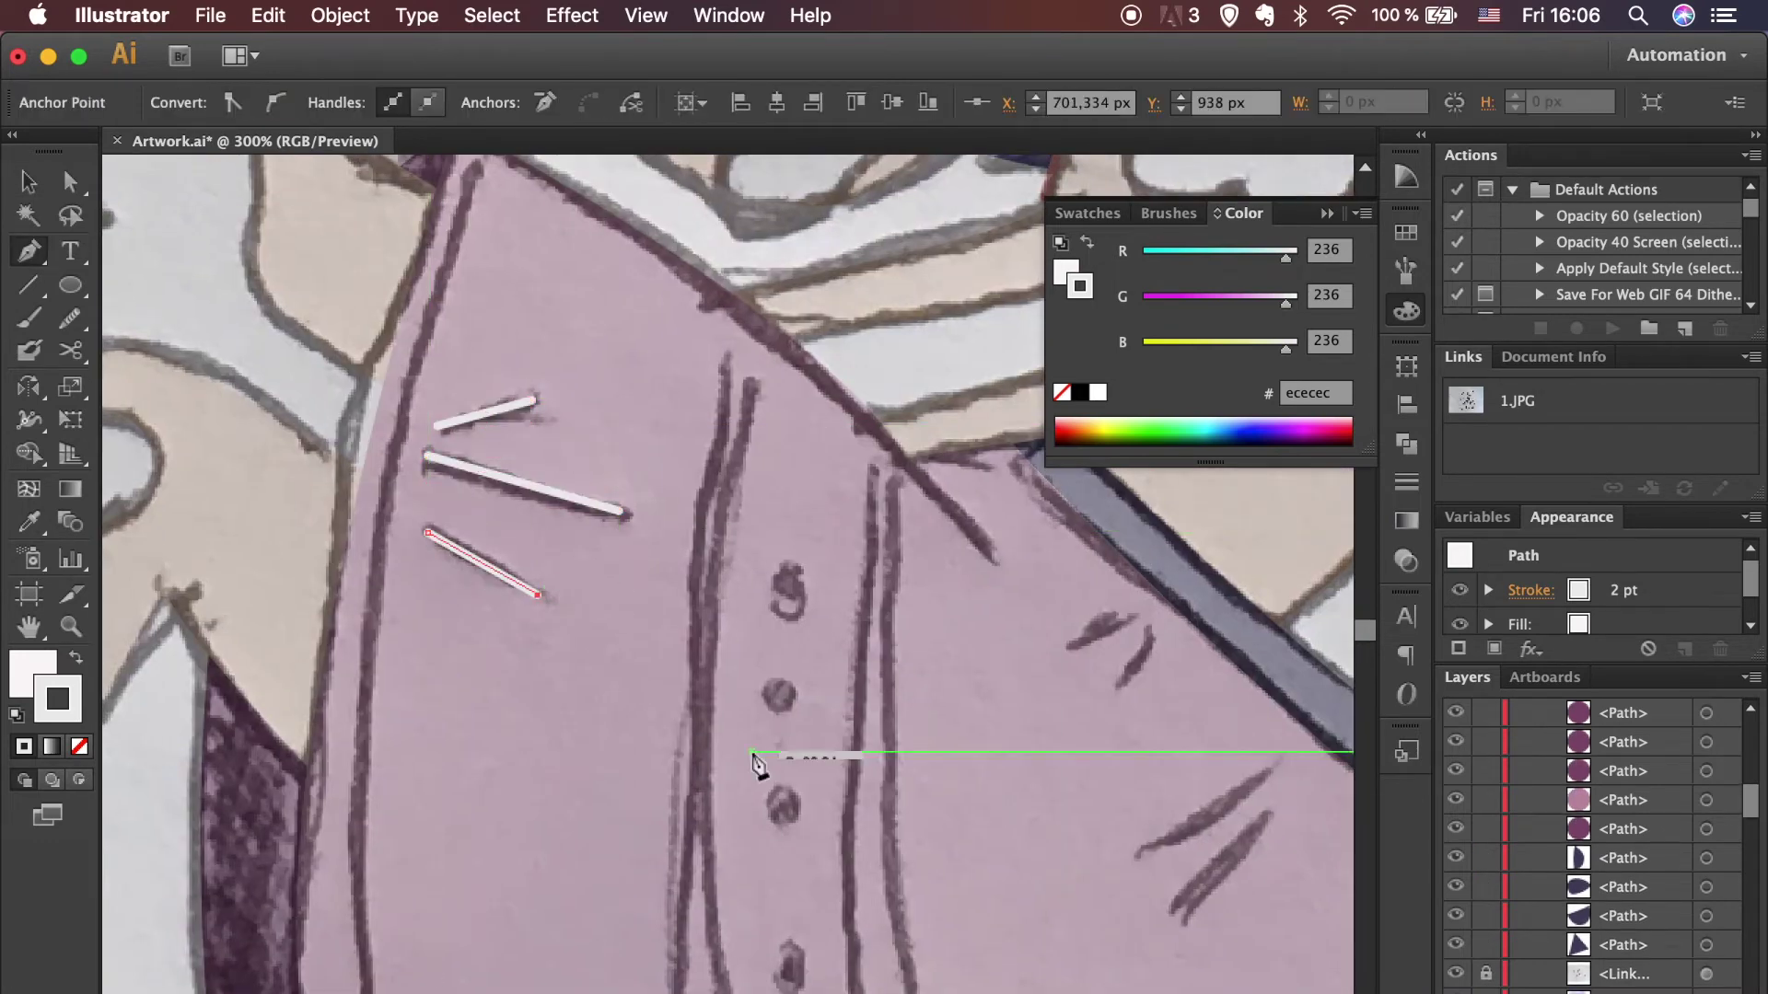
click(538, 596)
click(952, 756)
Step: Draw two short strokes near the waistband and one over a lower sketch line
key(p)
click(920, 670)
click(989, 643)
click(973, 716)
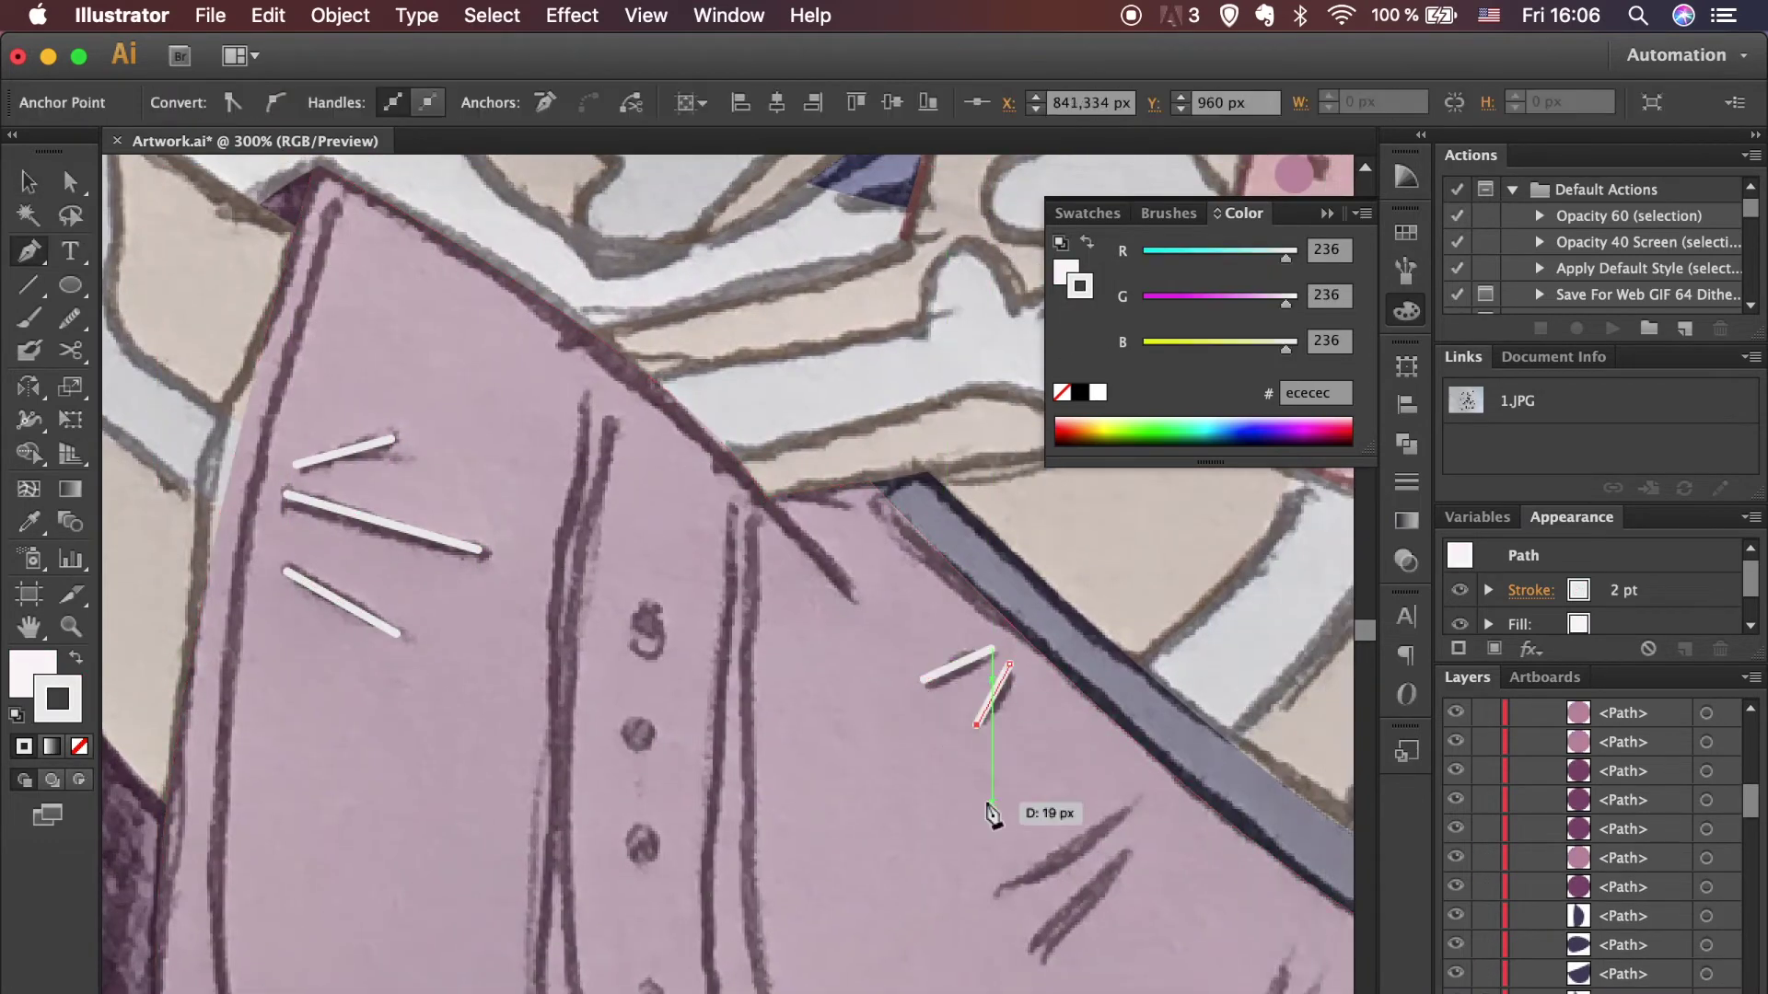
click(1071, 710)
click(927, 783)
click(1073, 757)
Step: Add the paired strokes over the lower and right-edge sketch lines
click(983, 858)
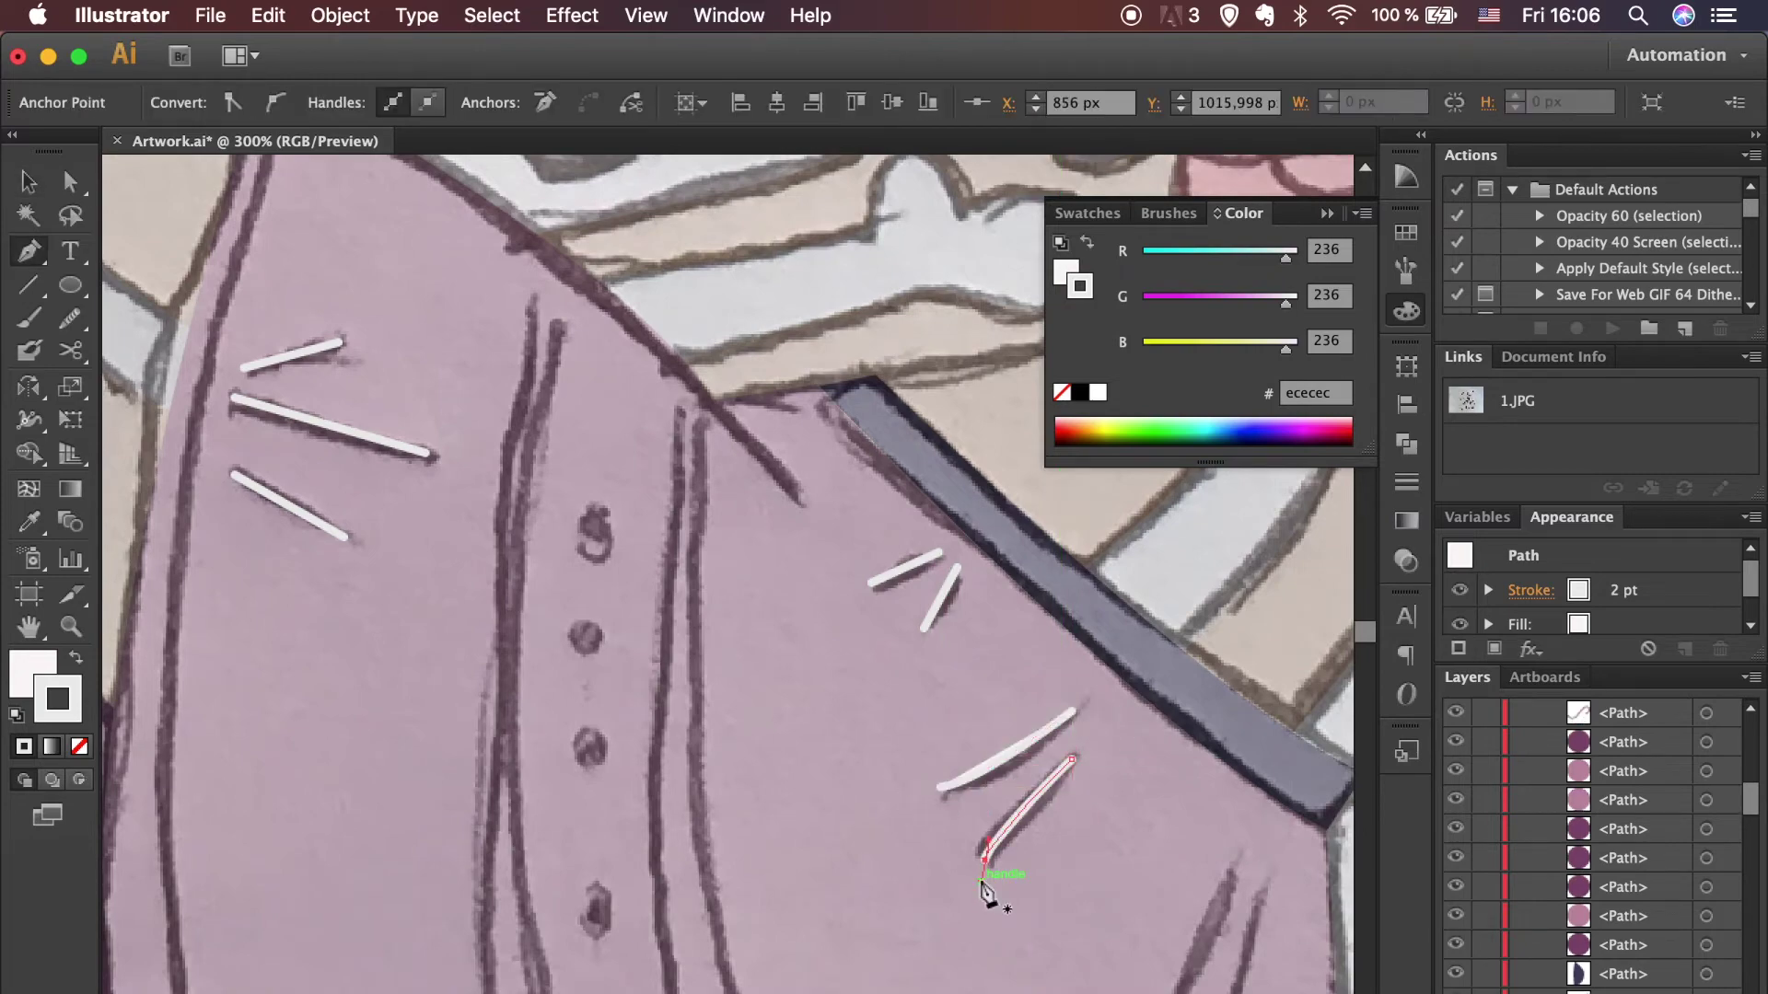
scroll(995, 860, down, 5)
click(1047, 649)
click(958, 858)
click(1077, 669)
click(1006, 915)
key(v)
click(671, 758)
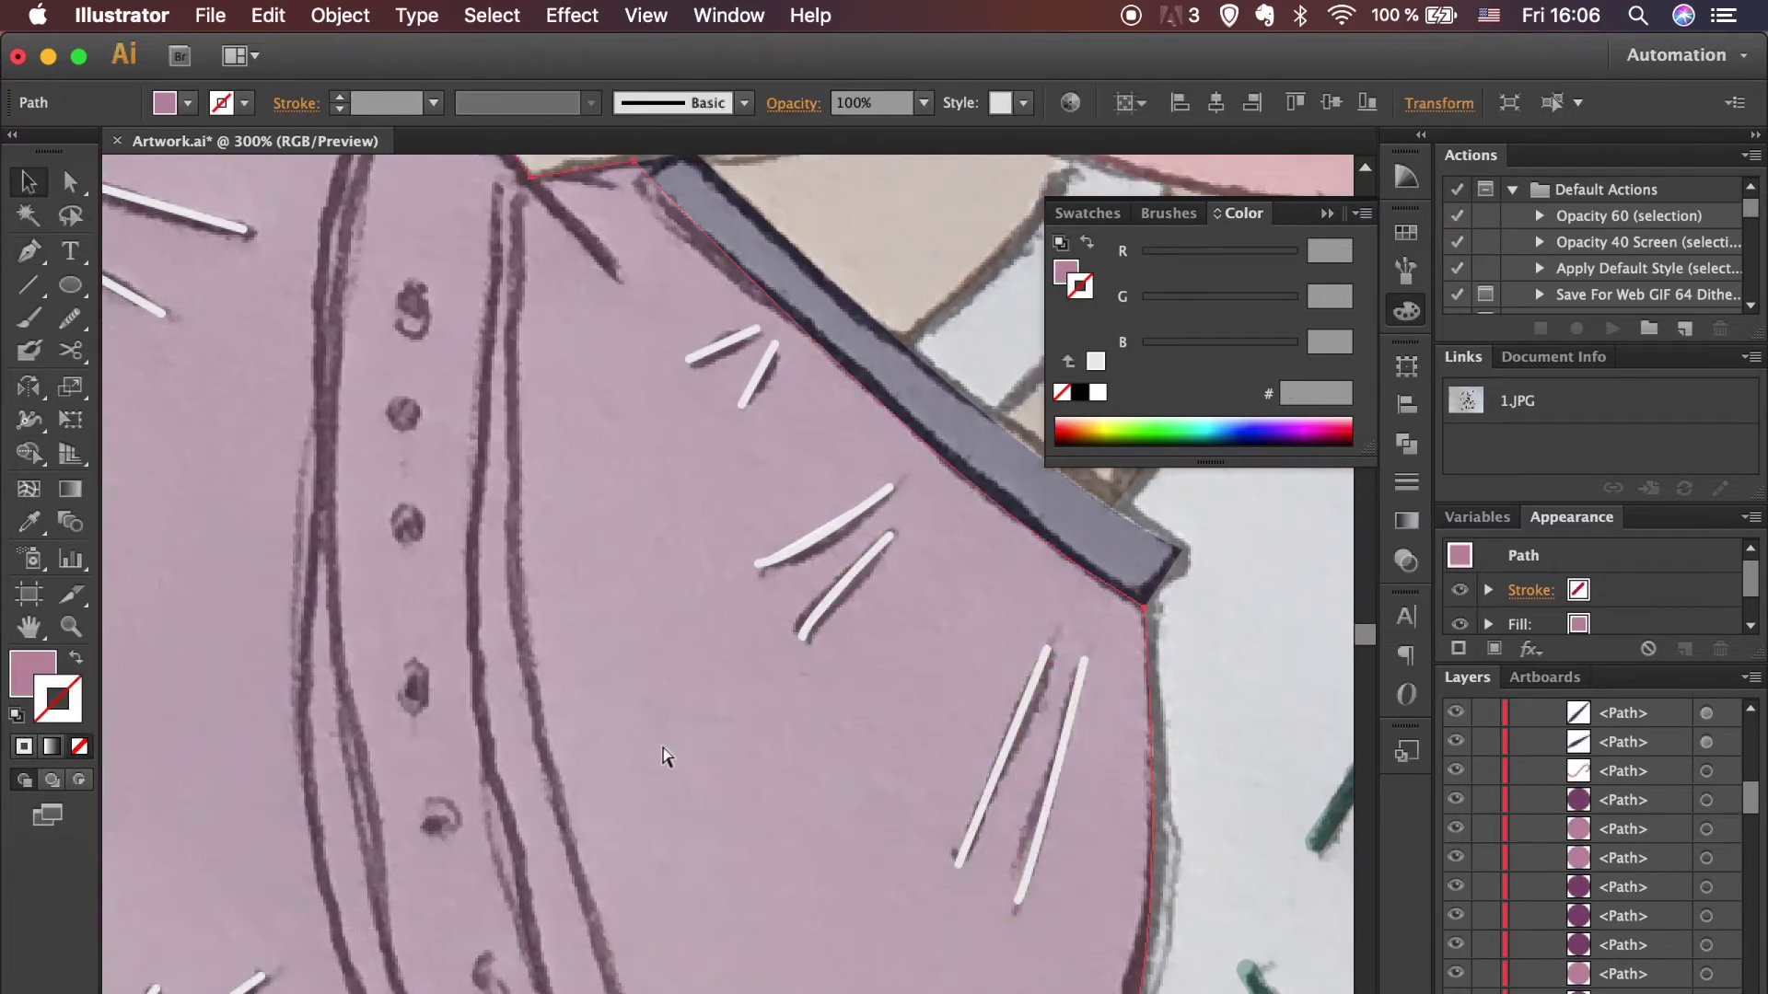
Step: Draw a small white circle with the Ellipse tool over a stitch dot on the seam
key(super+minus)
key(l)
scroll(750, 448, up, 2)
scroll(751, 449, left, 2)
mouse_move(590, 457)
mouse_down()
mouse_move(604, 471)
mouse_move(584, 533)
mouse_up()
Step: Repeat the circle copy down the seam with Cmd+D
key(v)
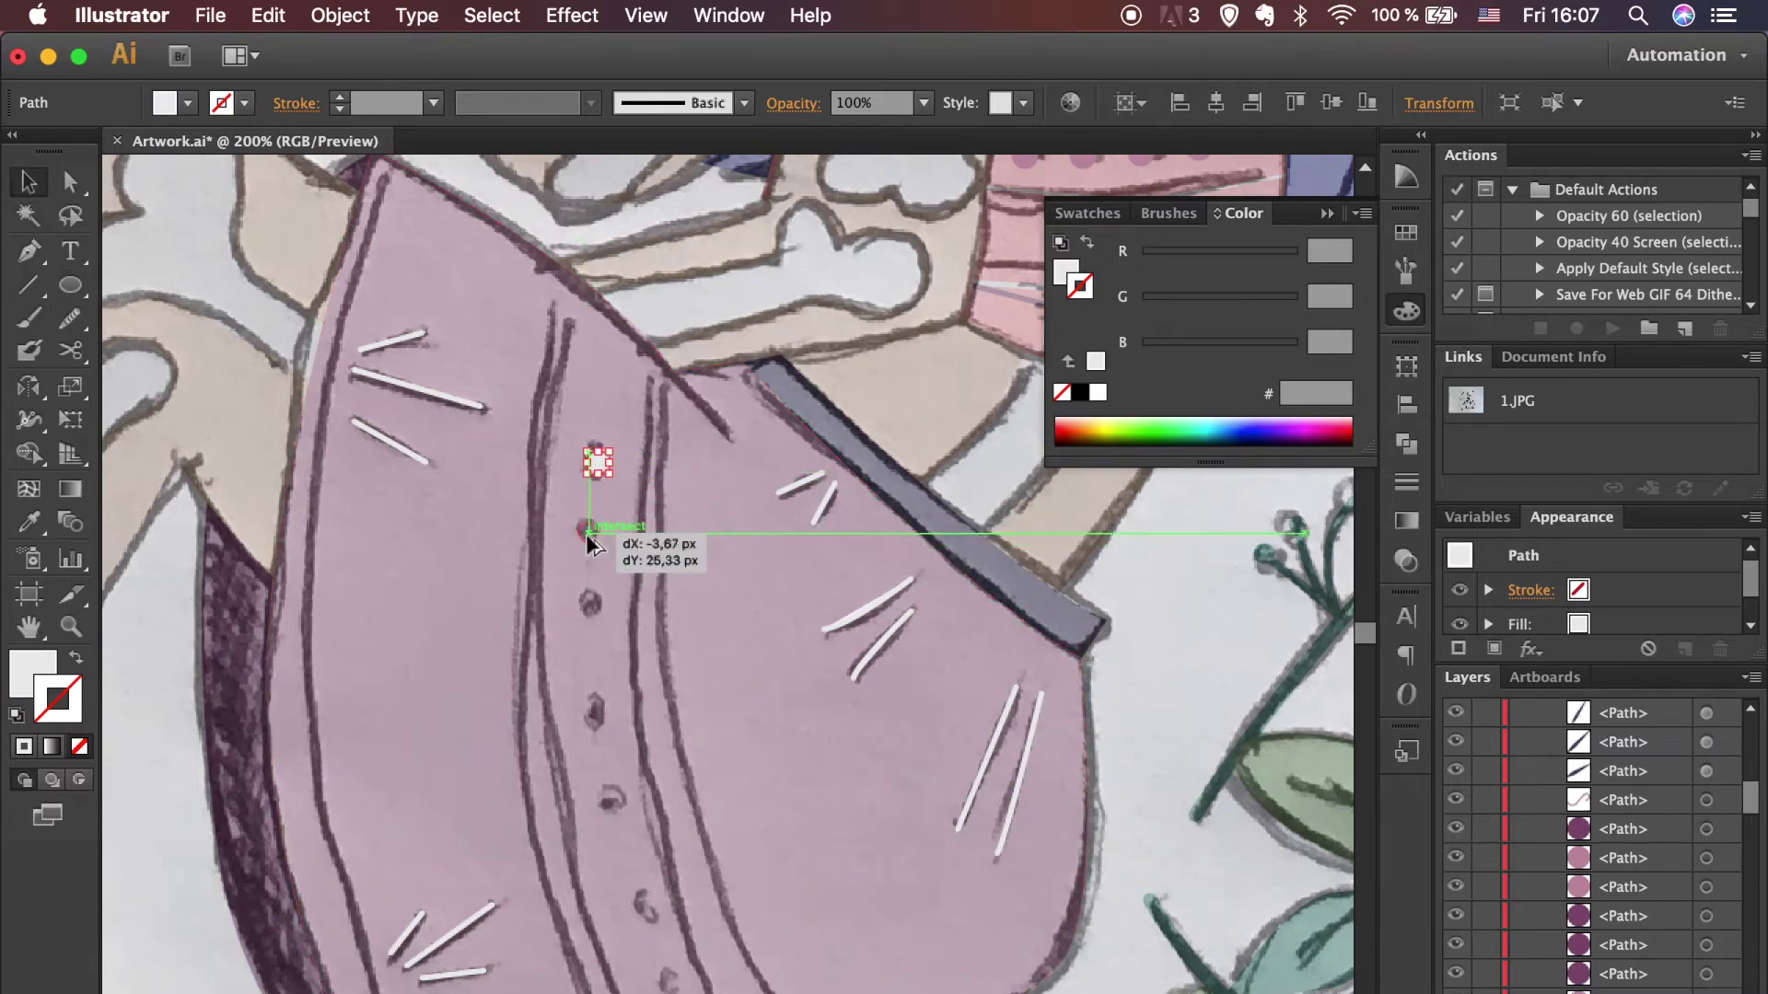
key(super+d)
key(super+d)
key(super+d)
key(super+d)
key(super+d)
key(super+d)
scroll(588, 534, down, 2)
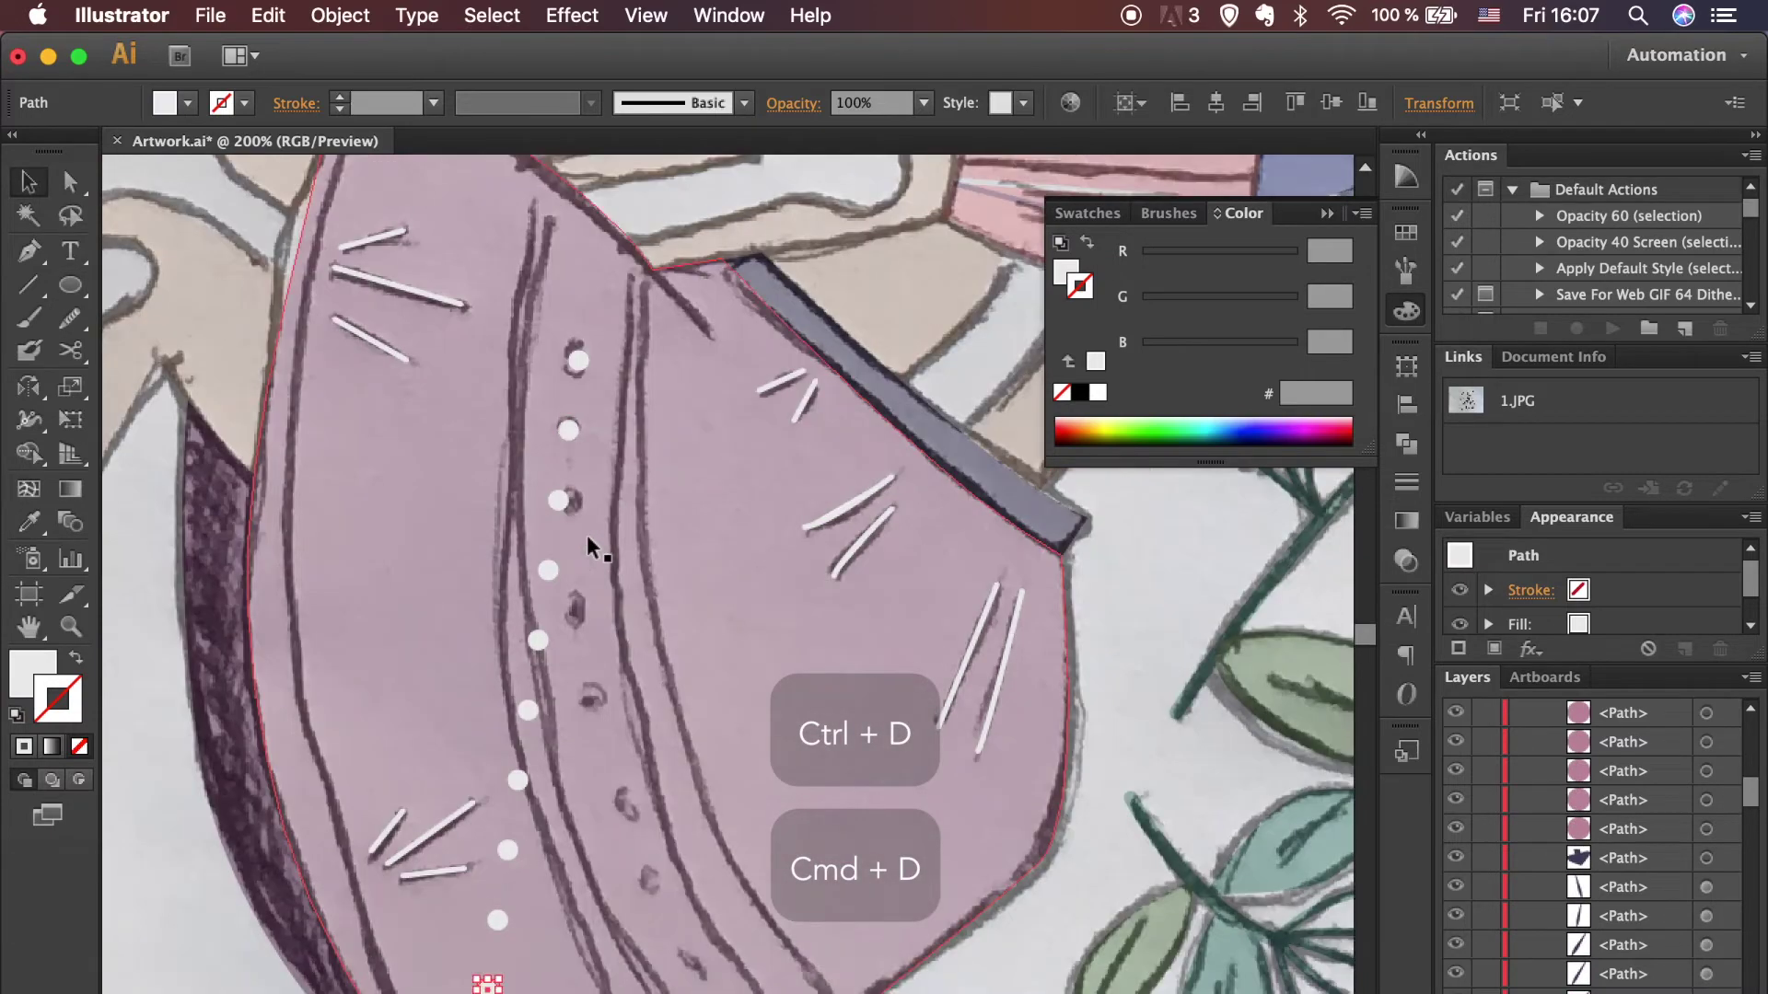
scroll(588, 534, down, 3)
key(super+d)
key(super+d)
Step: Nudge each copied circle onto its sketched stitch hole
drag(533, 344, 540, 342)
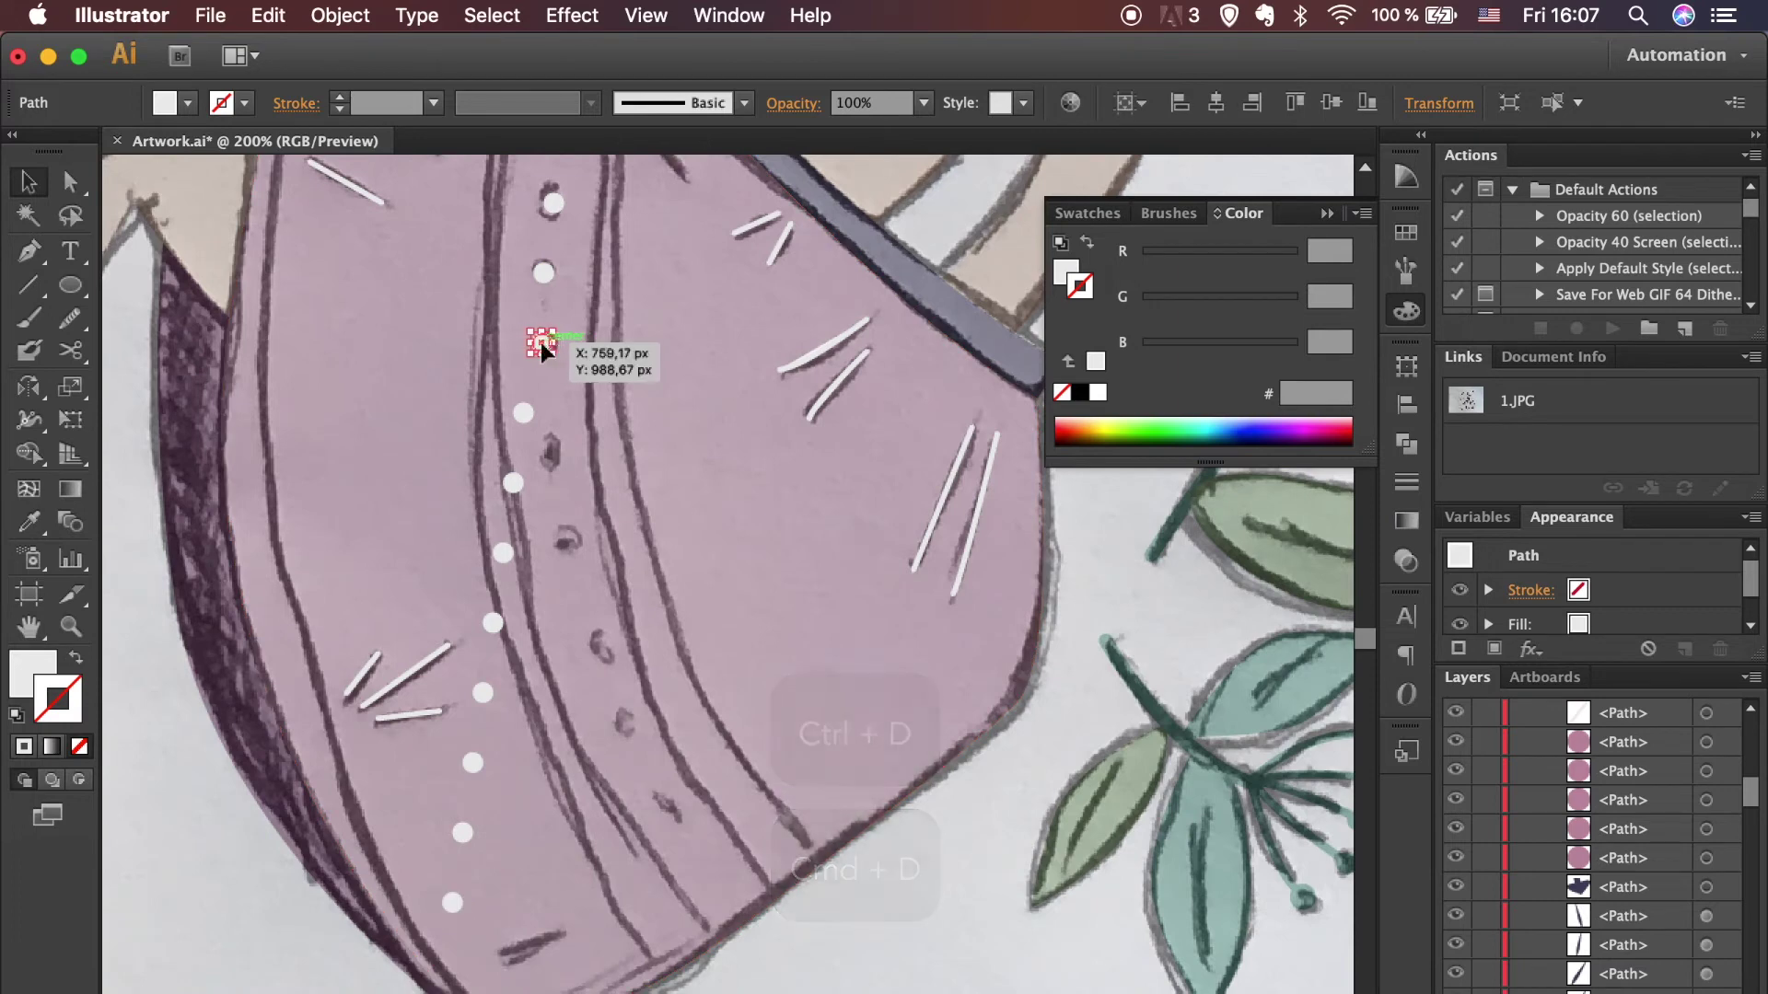
drag(523, 413, 545, 413)
drag(512, 483, 552, 483)
drag(503, 553, 564, 552)
drag(493, 622, 576, 623)
drag(483, 692, 596, 687)
drag(472, 762, 629, 756)
drag(462, 833, 601, 833)
drag(440, 901, 712, 884)
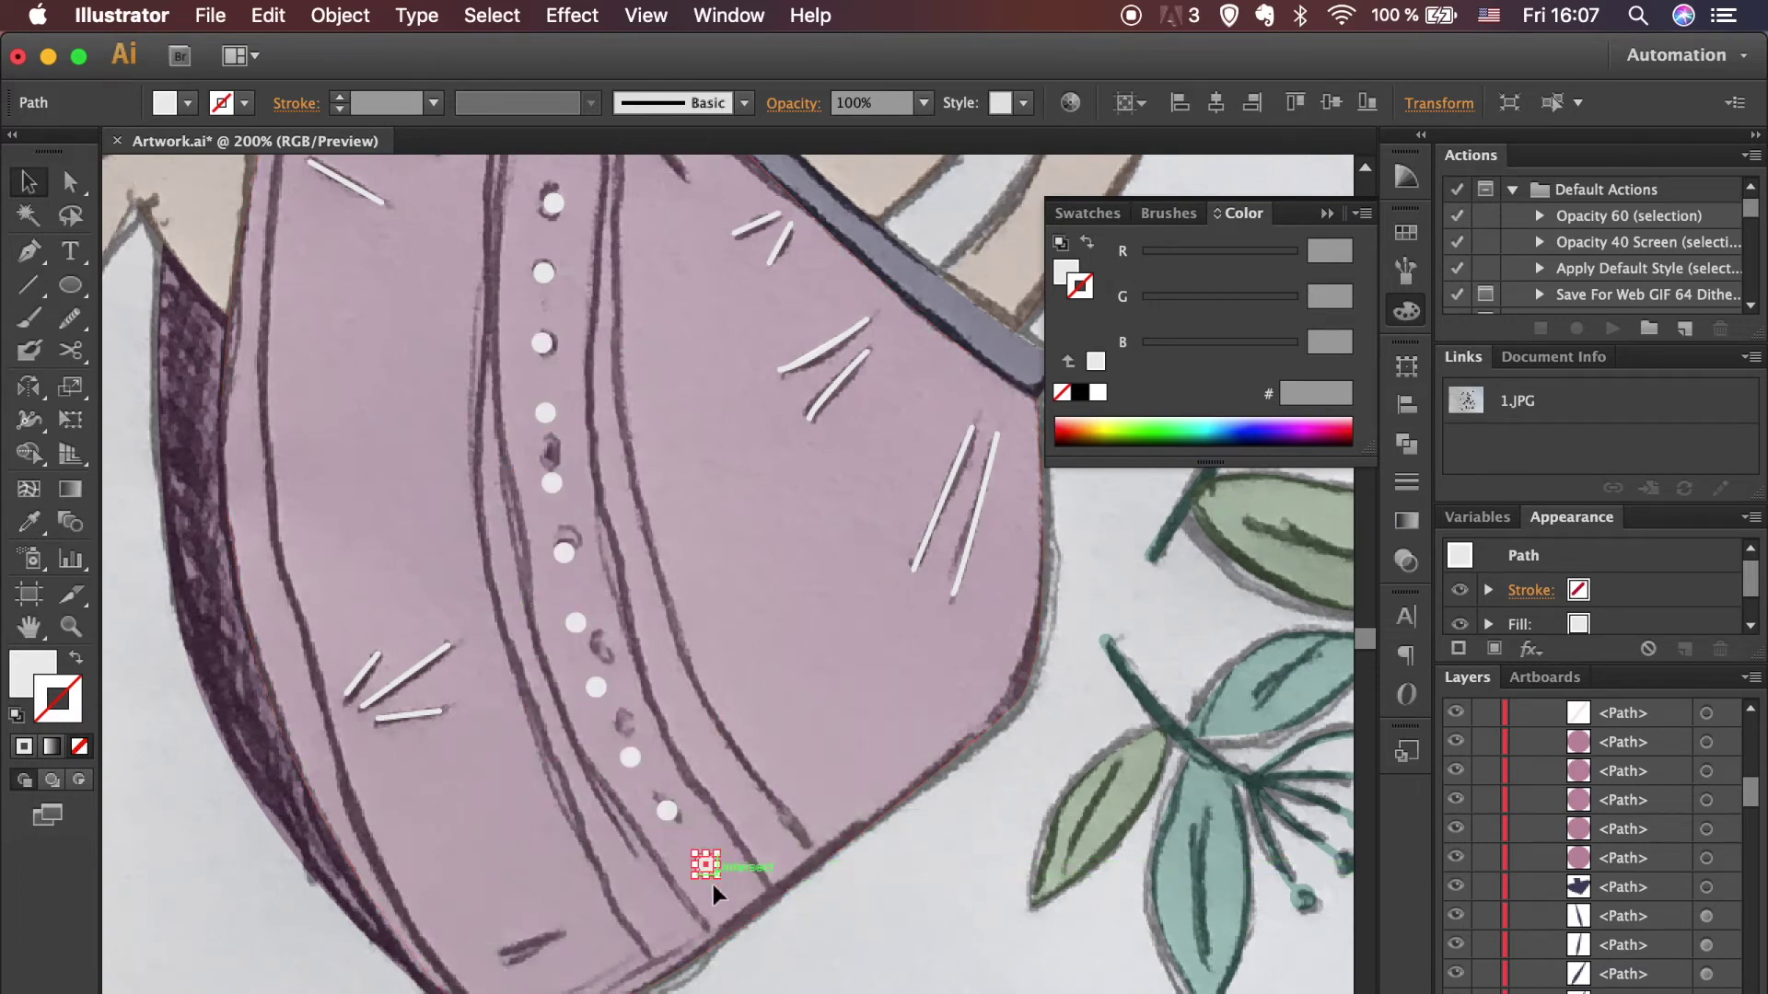
Step: Deselect the stitch dots and select the upper-left pair of white strokes
click(891, 903)
scroll(893, 904, up, 3)
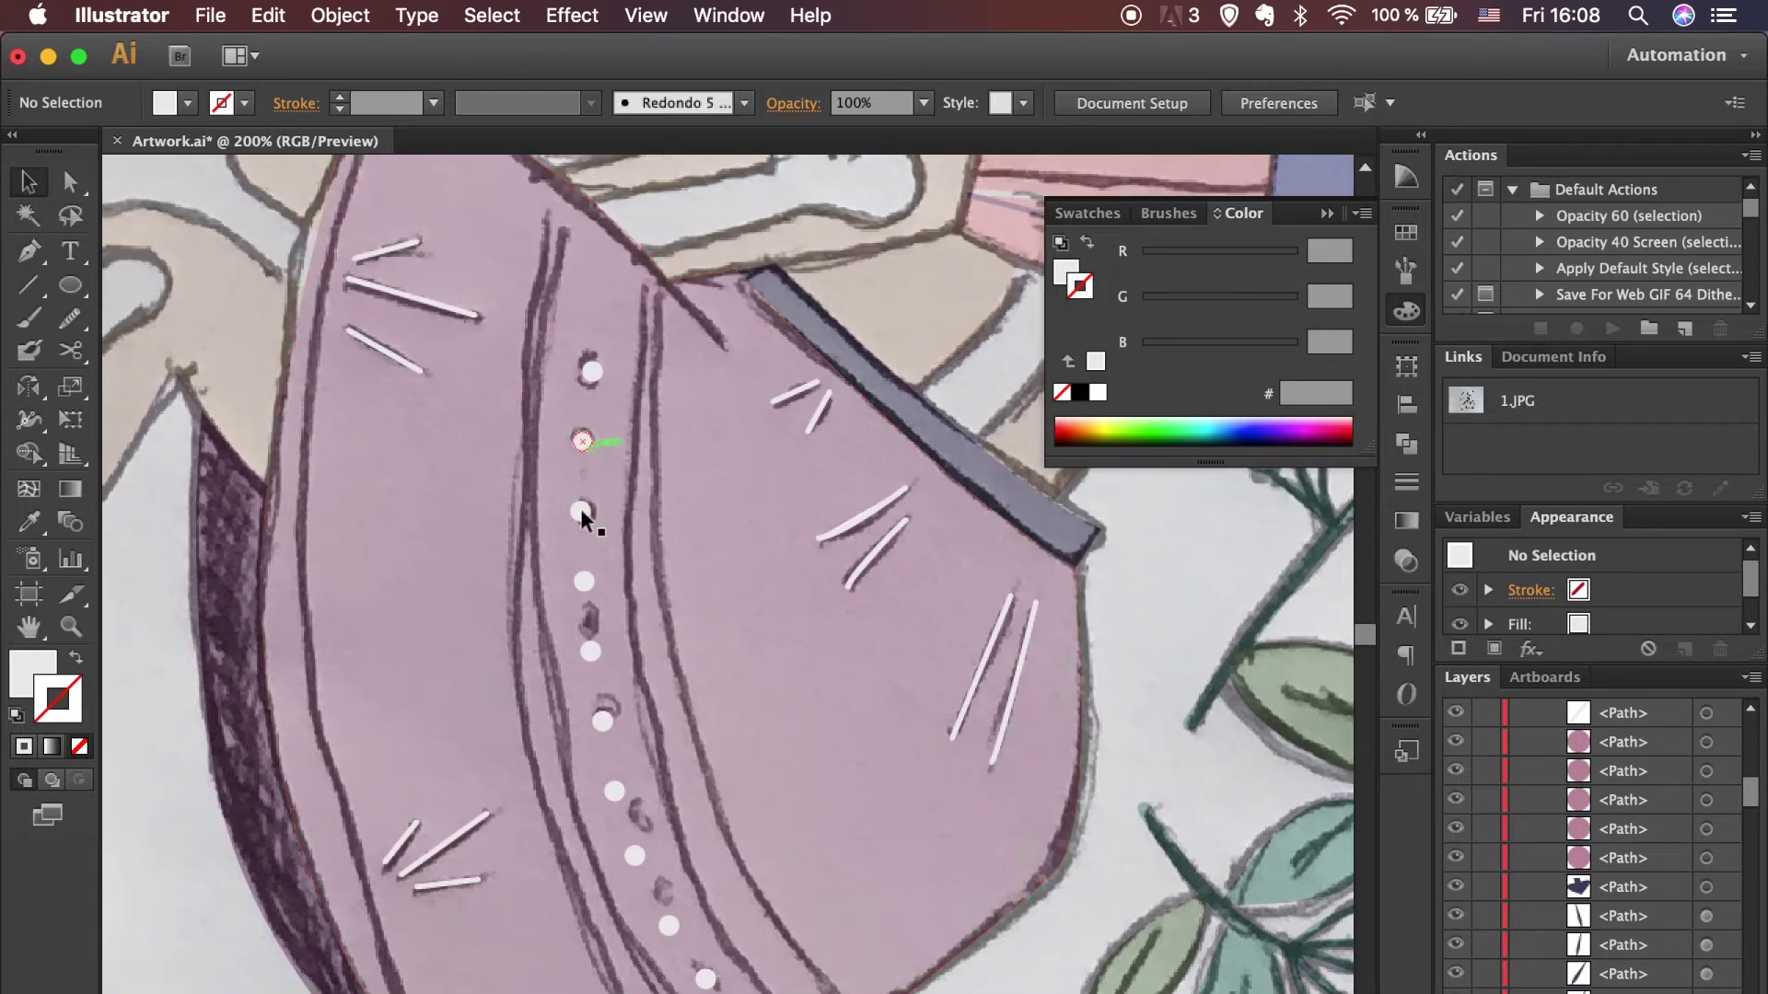
scroll(581, 512, down, 2)
scroll(582, 512, down, 2)
scroll(592, 513, up, 2)
click(490, 373)
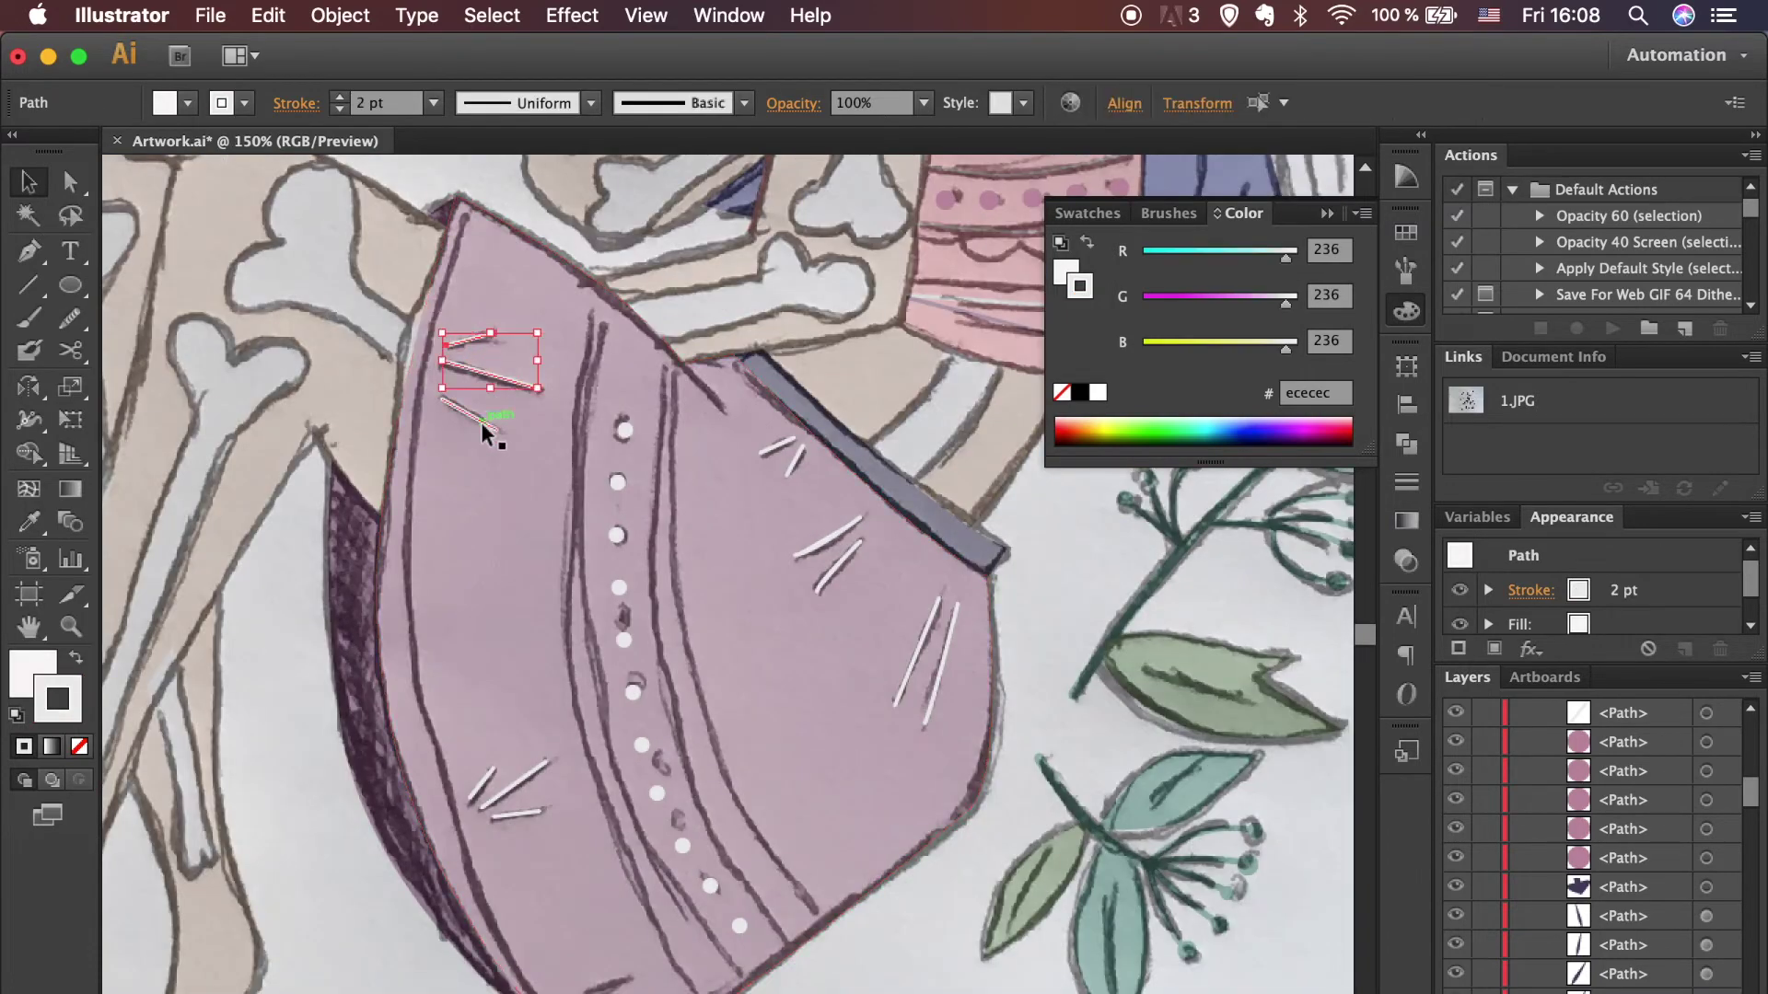
Step: Select all the skirt's white strokes and give them the tapered Width Profile 1
shift+click(517, 814)
shift+click(481, 788)
shift+click(939, 672)
shift+click(828, 537)
shift+click(794, 459)
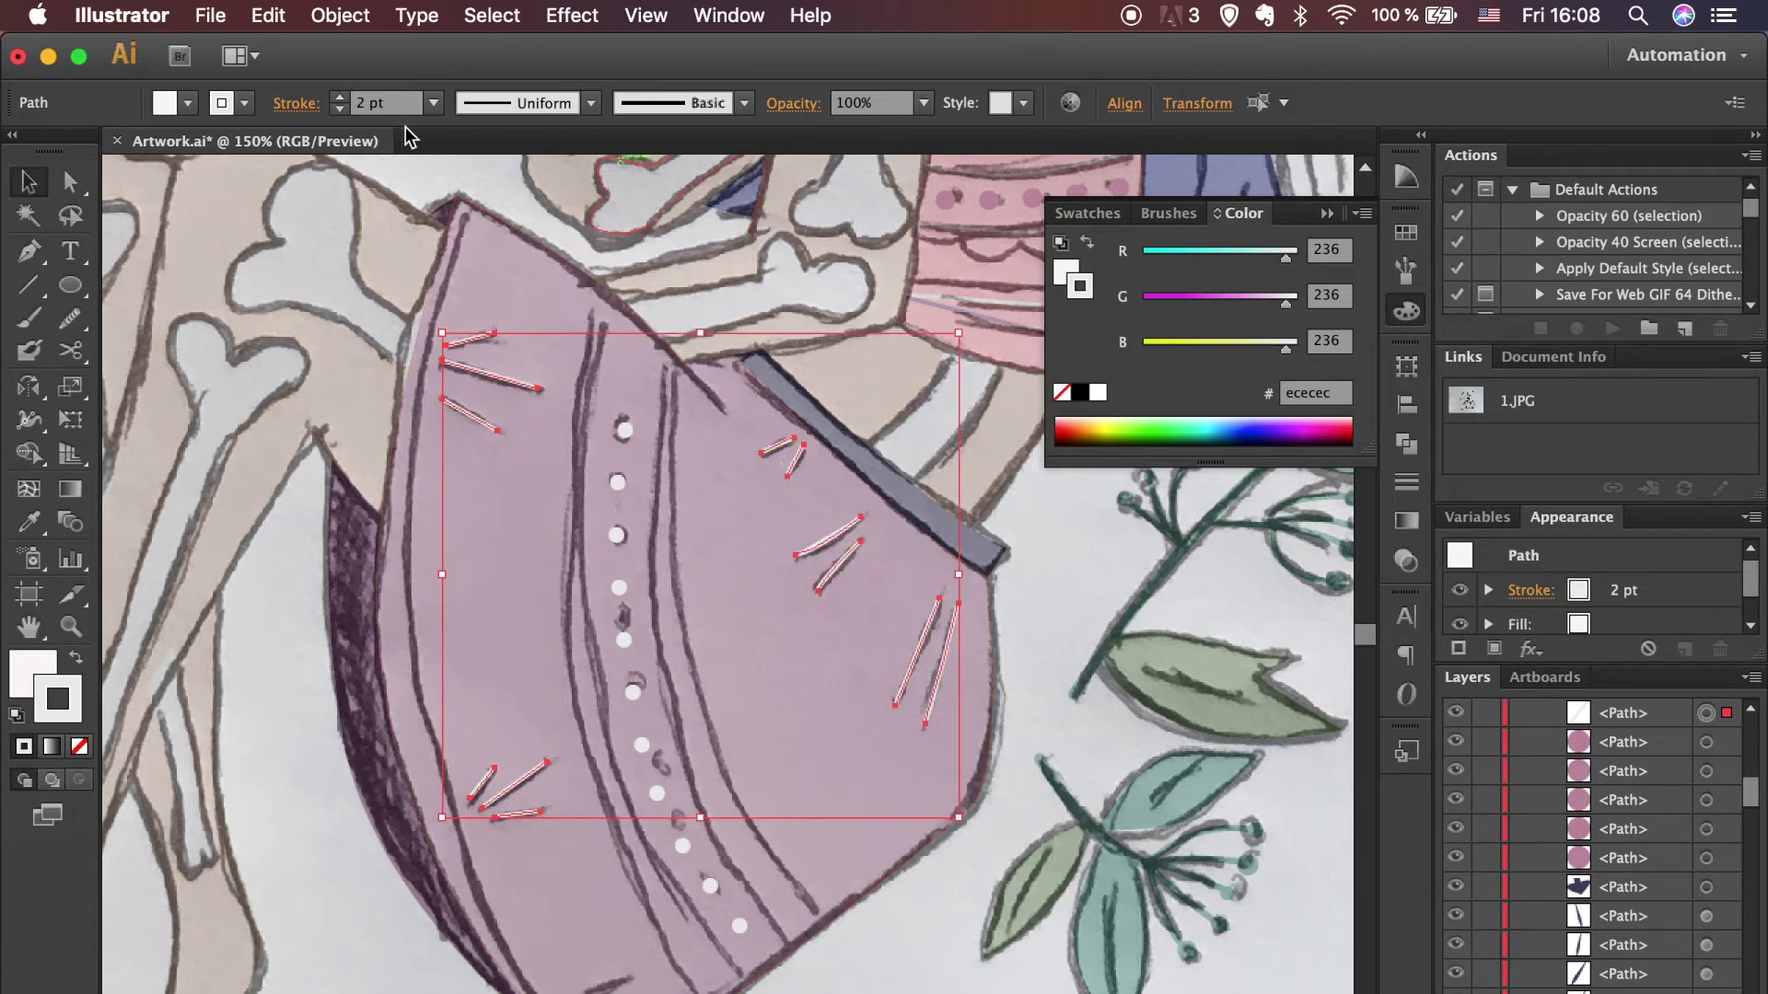
click(591, 103)
click(501, 191)
Step: Colour the tapered strokes with the dark purple swatch
scroll(709, 394, down, 2)
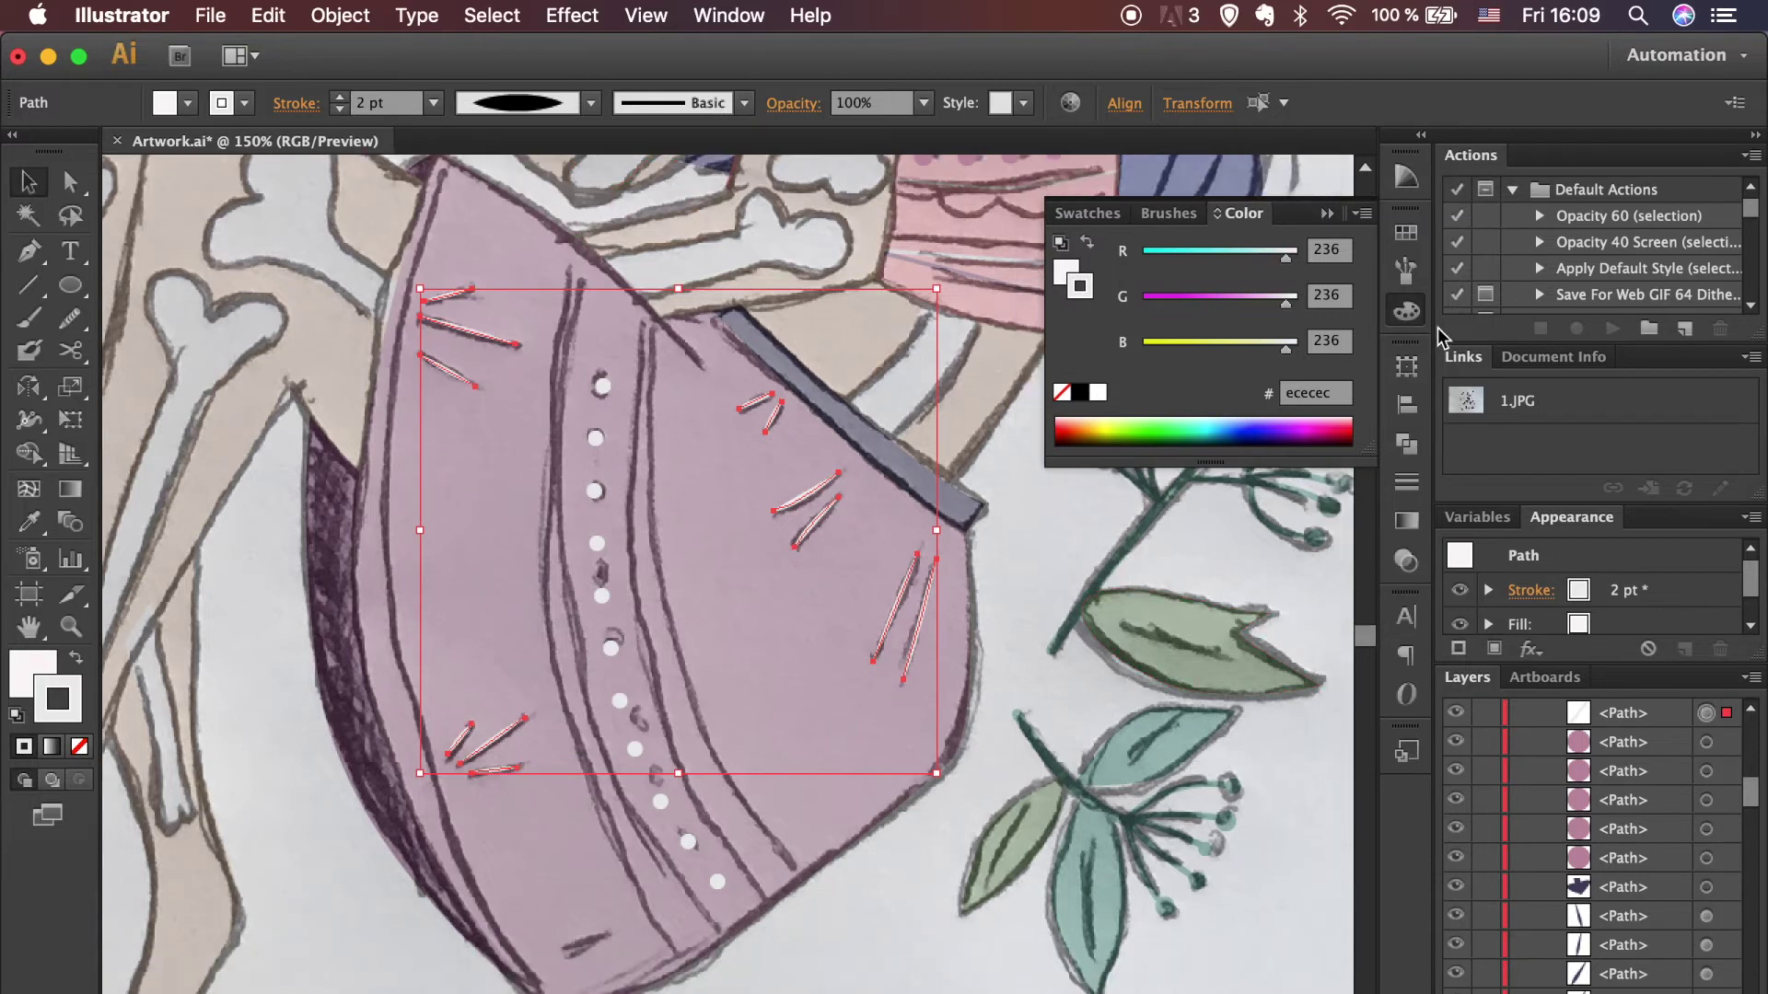
click(1406, 233)
click(1216, 245)
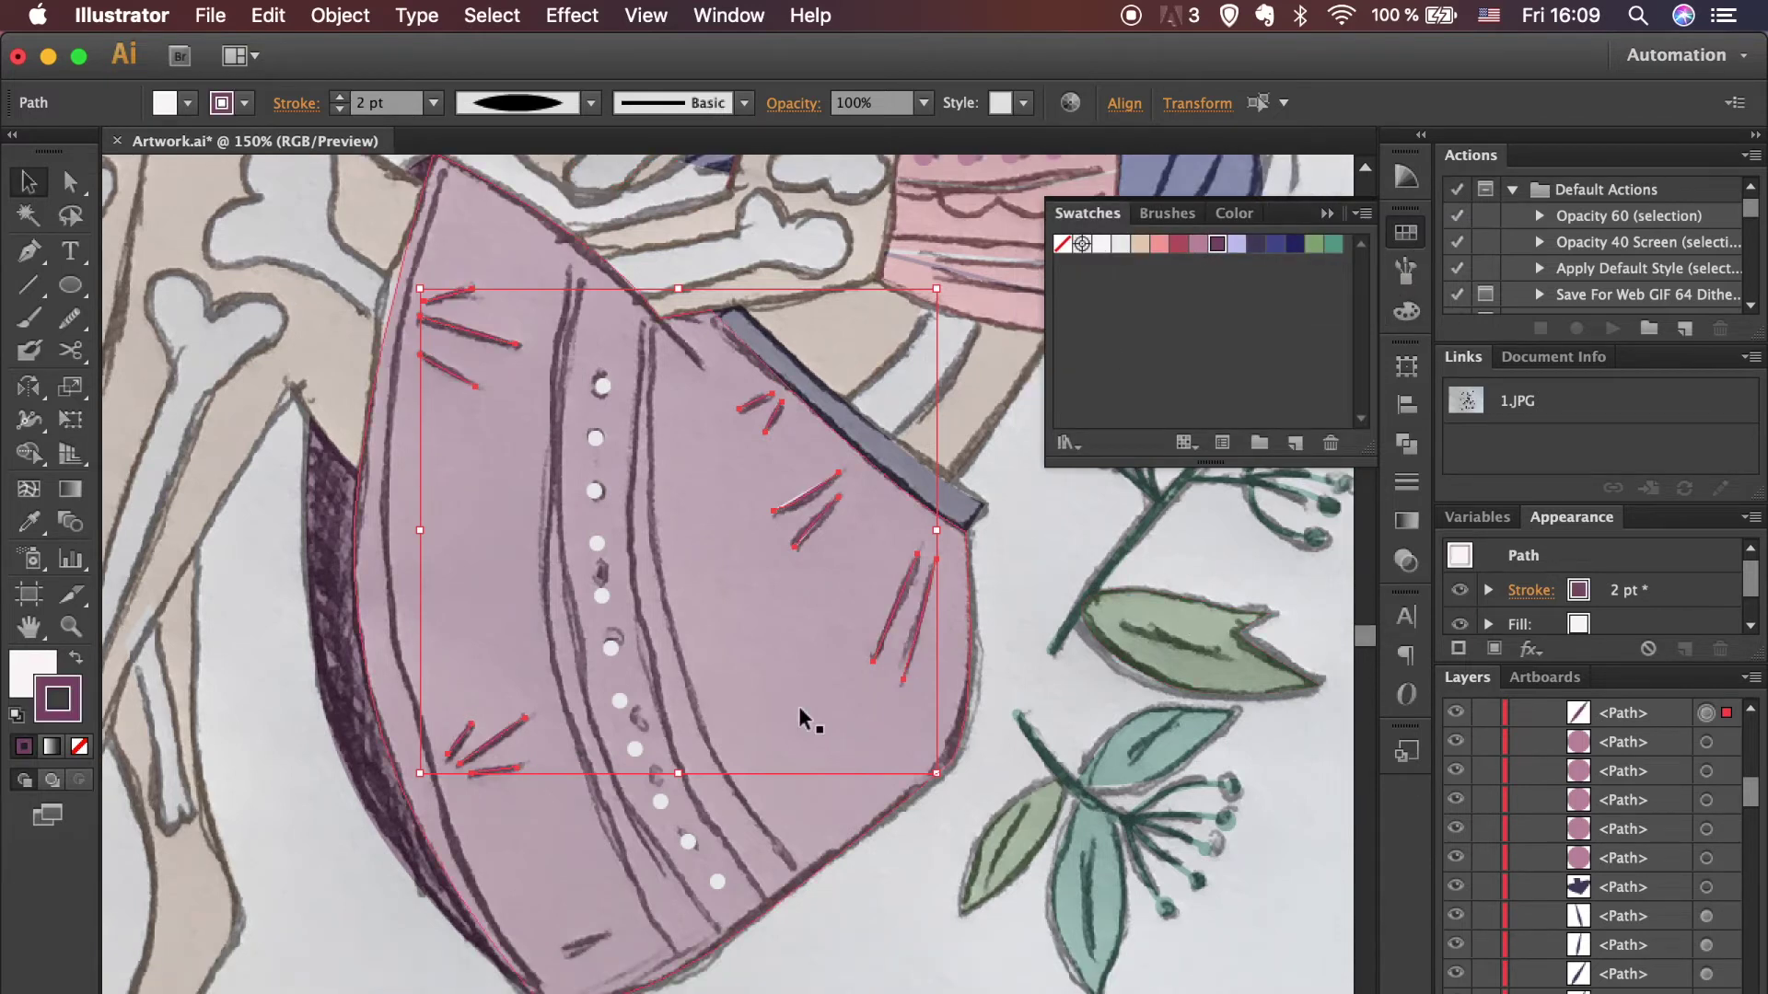
click(865, 887)
scroll(866, 887, down, 2)
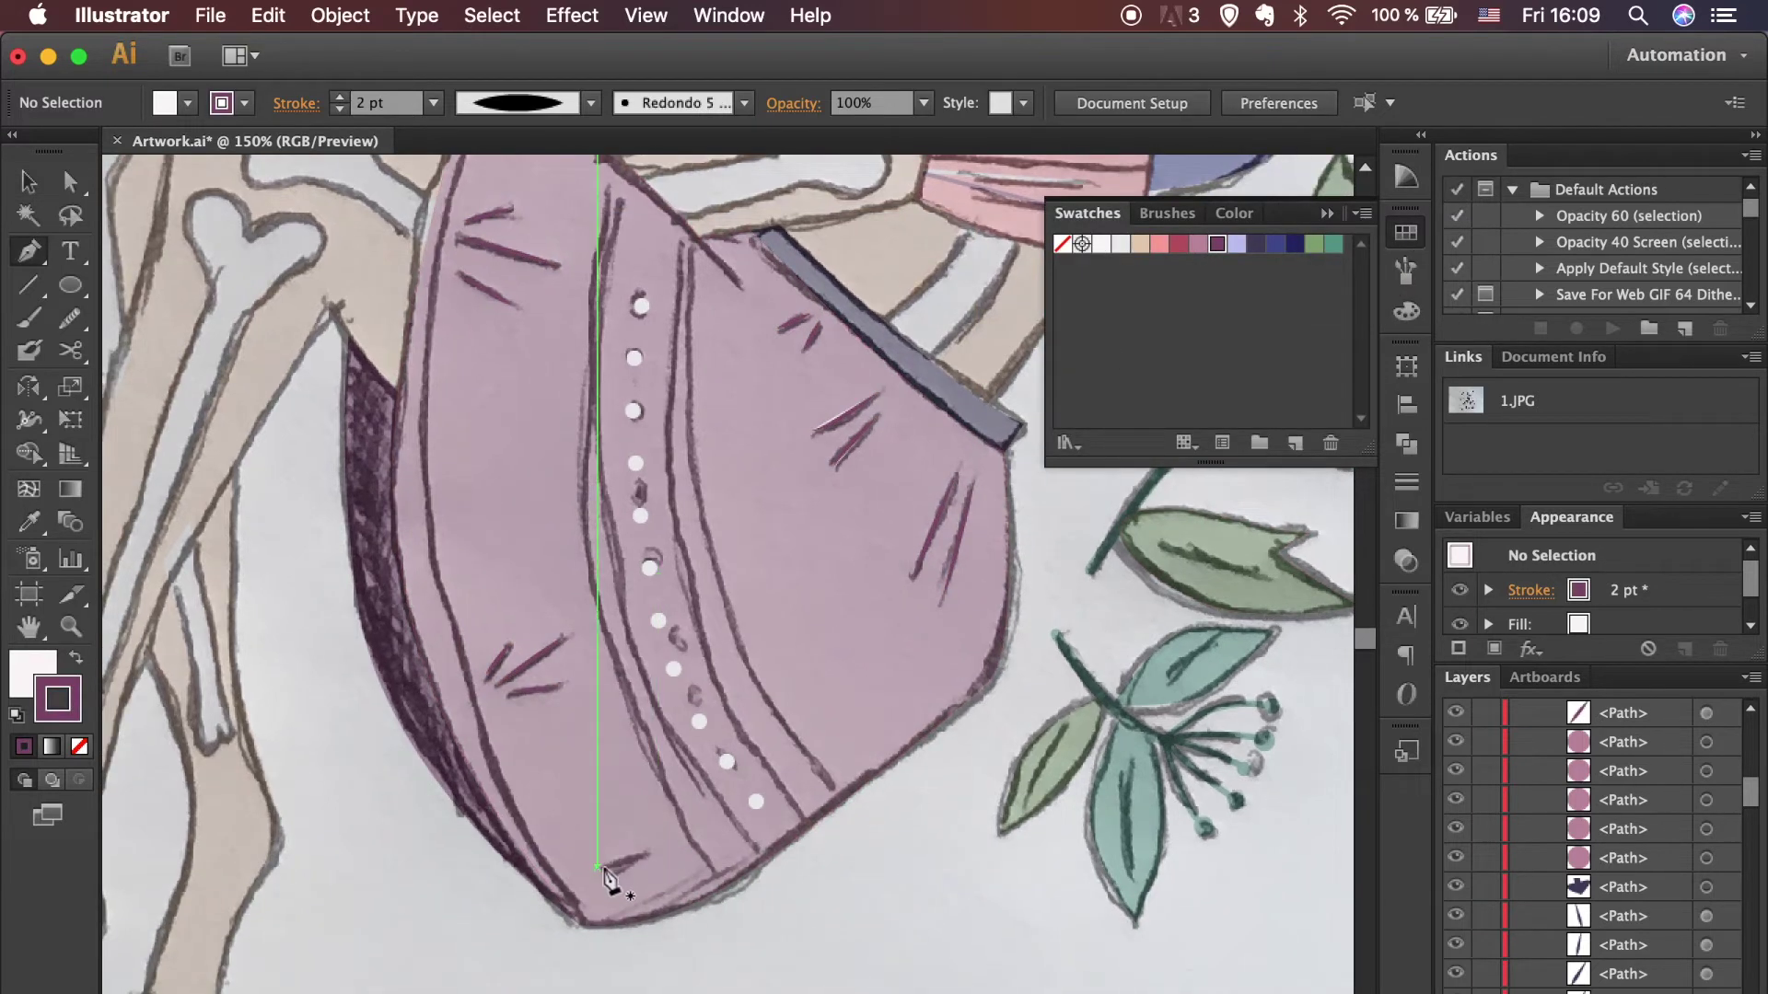
Step: Zoom out to the whole figure and hide the pencil sketch layer
click(541, 691)
key(p)
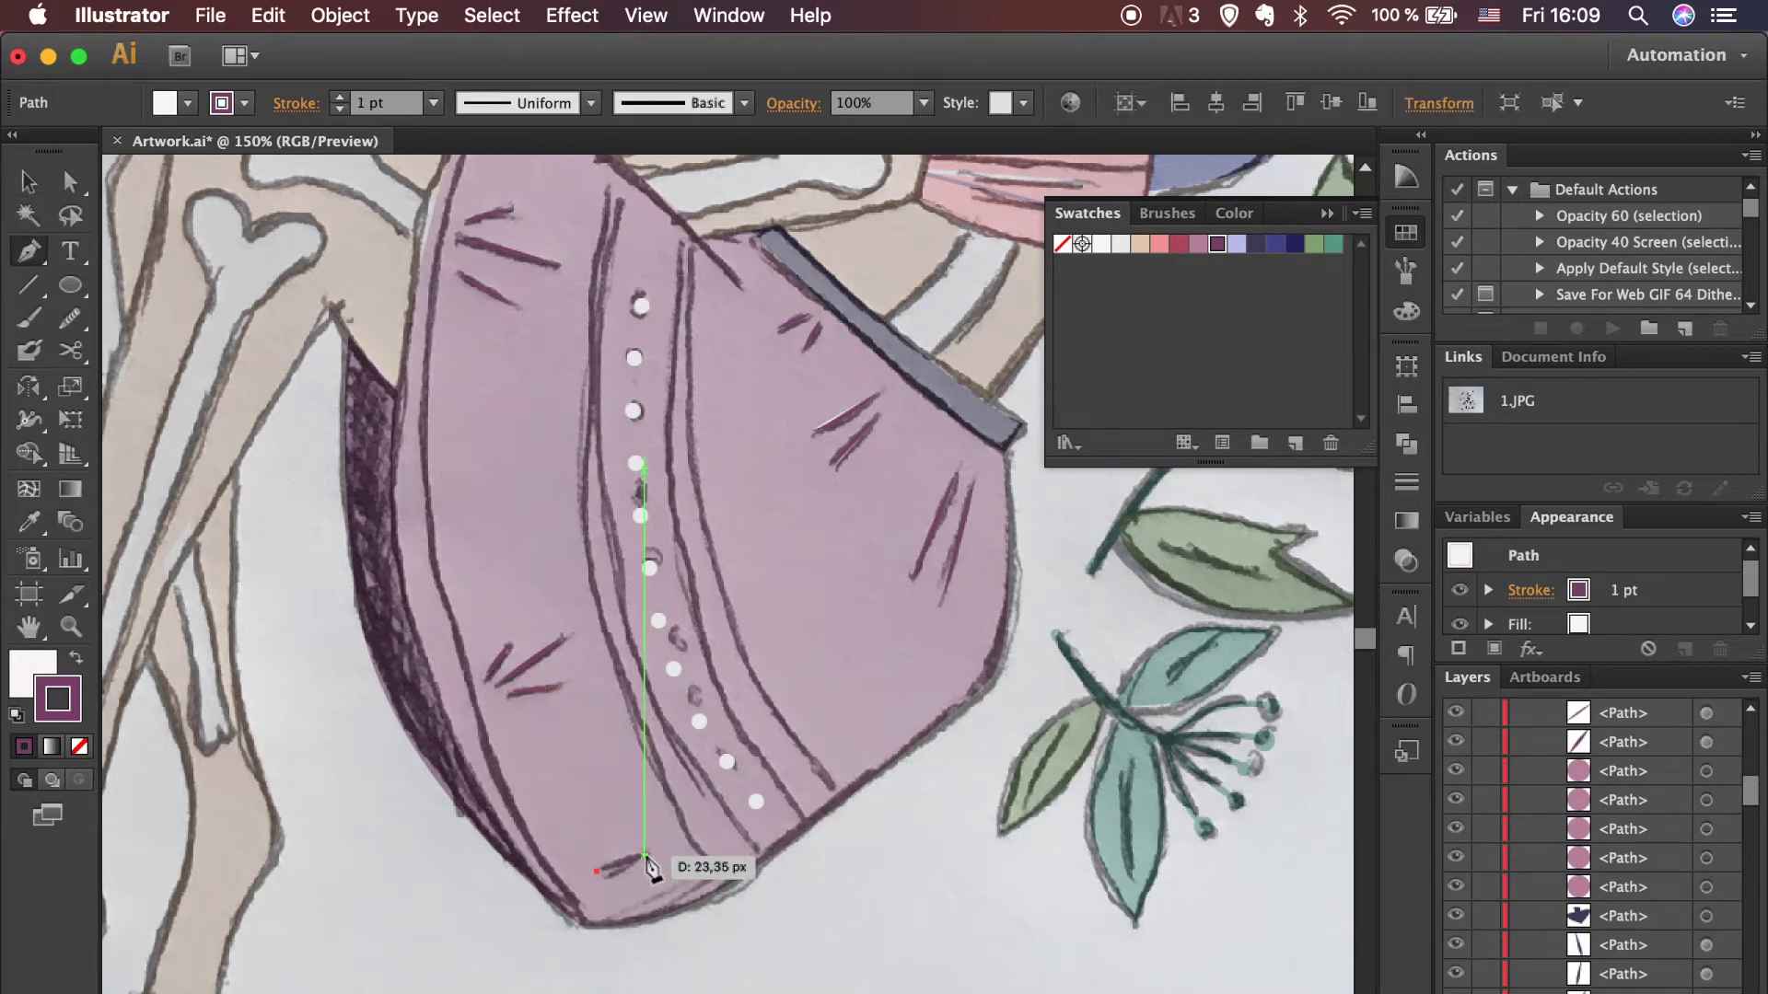
super+click(892, 954)
key(super+minus)
key(super+minus)
scroll(1699, 921, up, 3)
click(1456, 801)
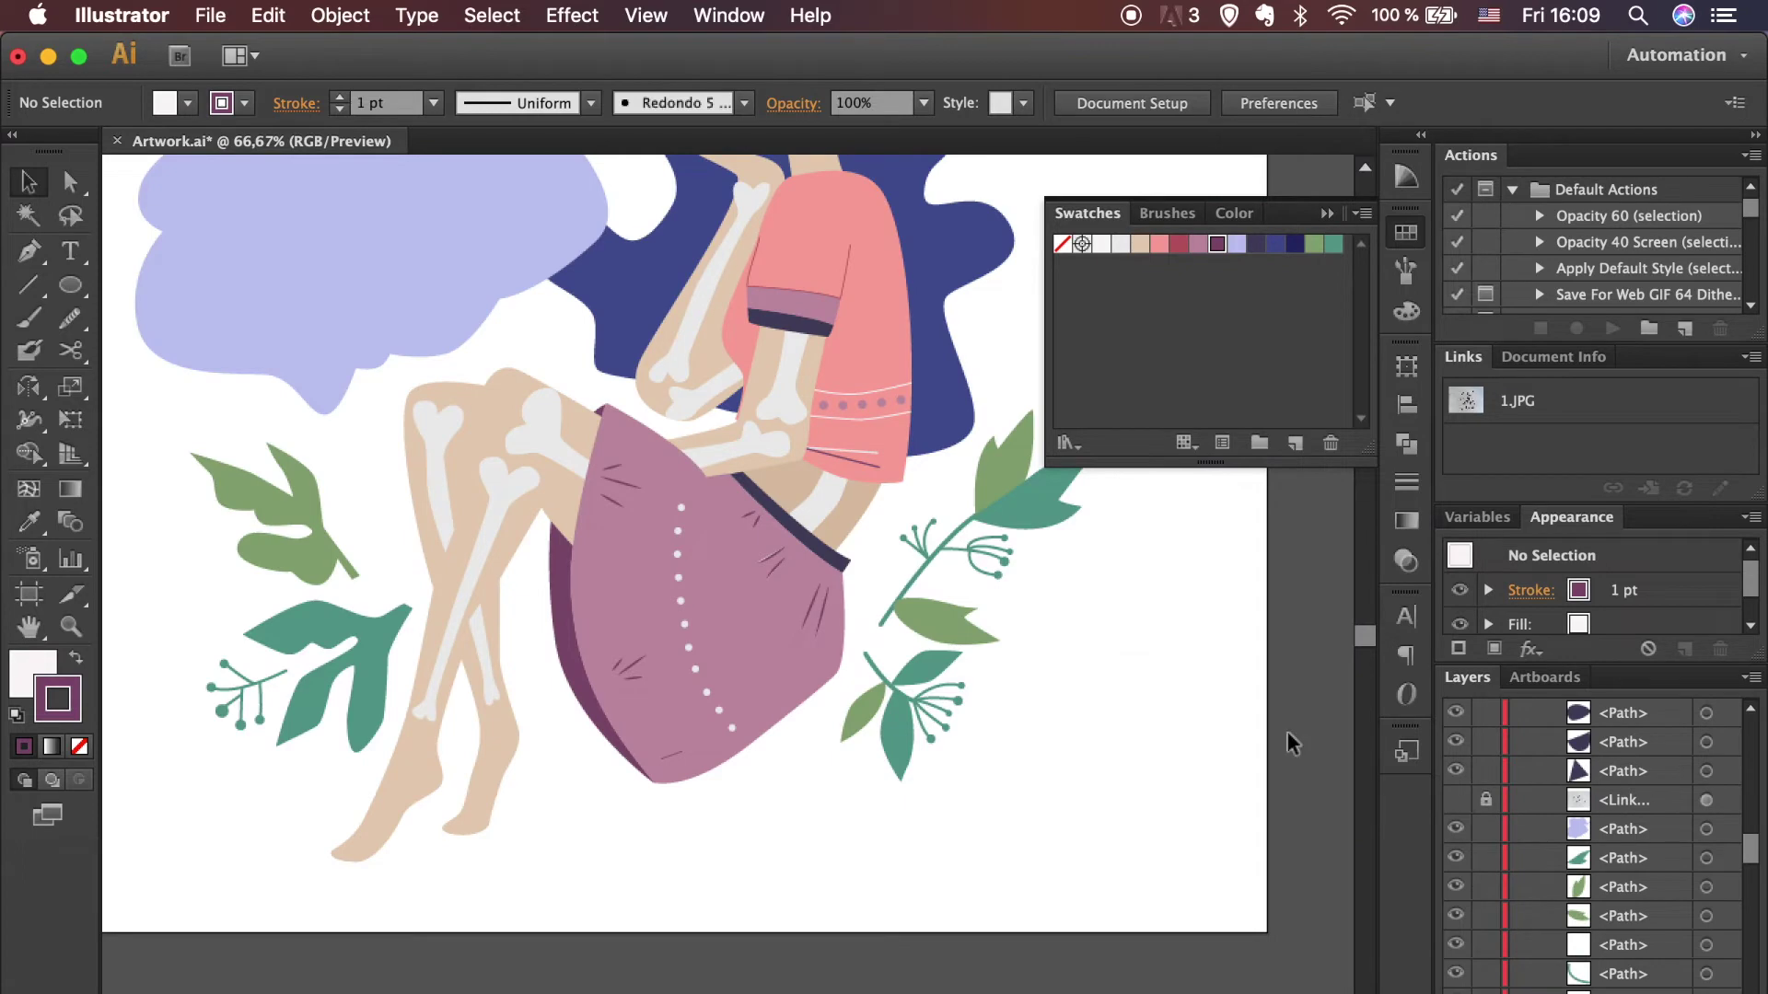
Step: Show the pencil sketch, zoom into the purple skirt and draw a first highlight path down it
click(1456, 800)
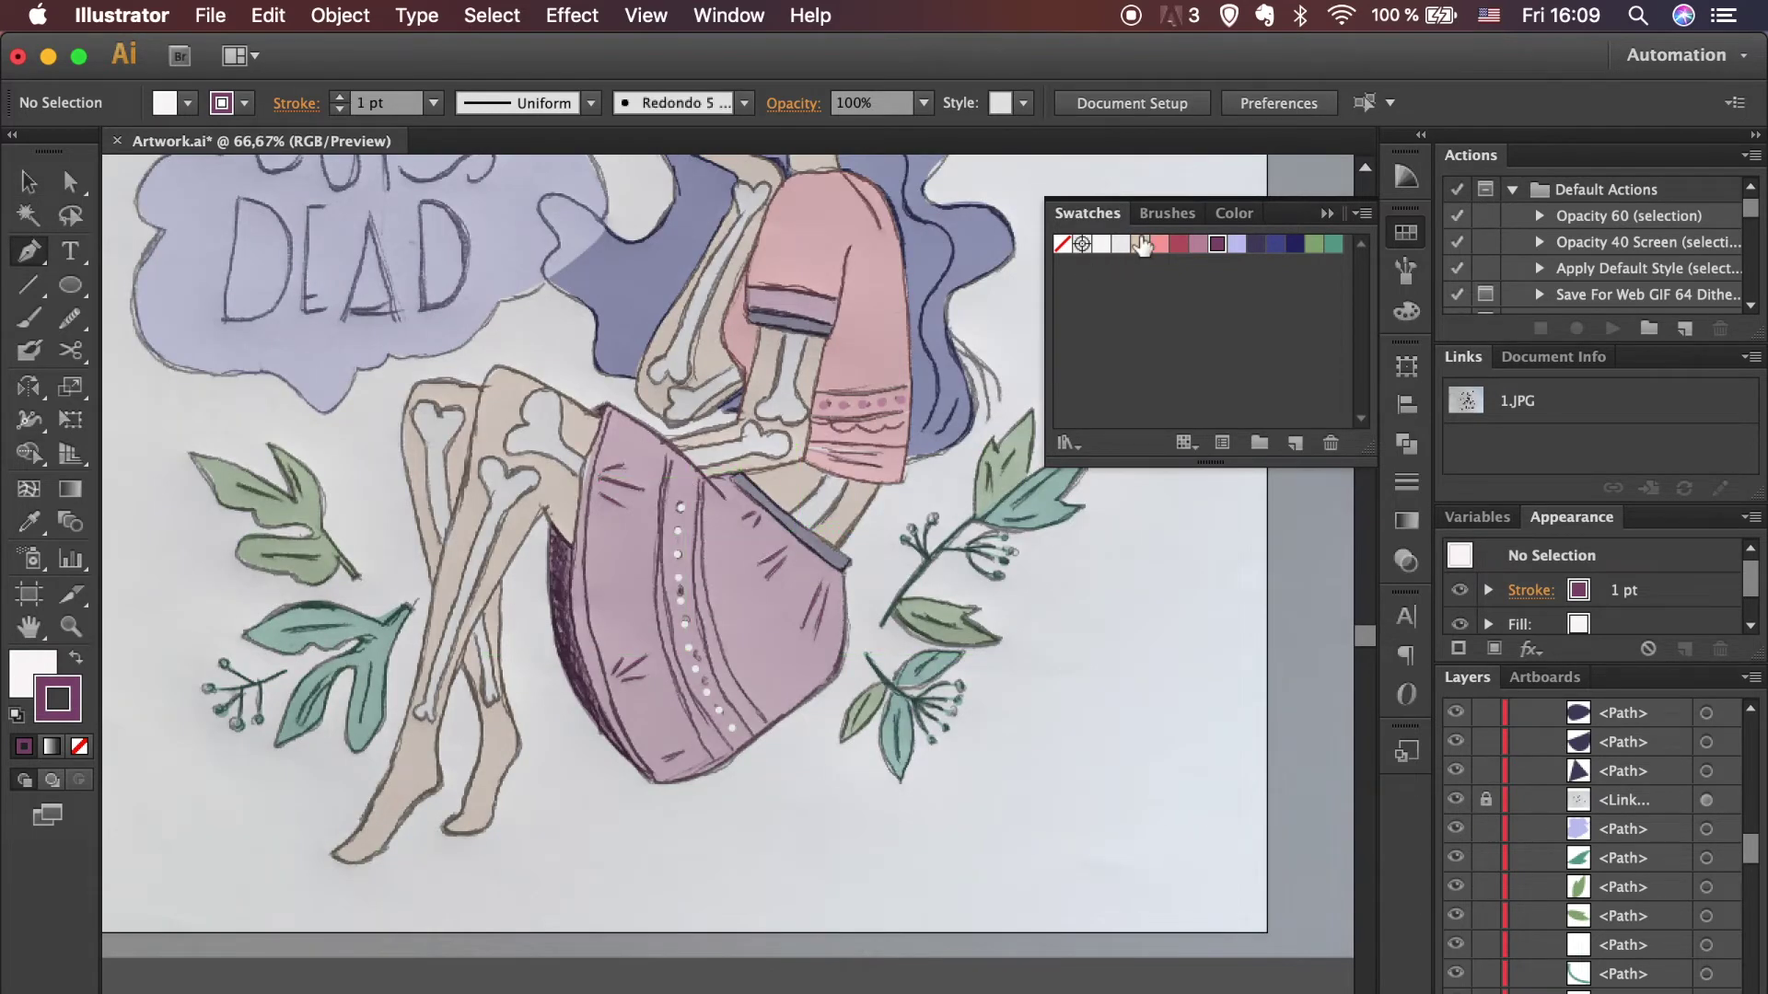
key(super+equal)
key(super+equal)
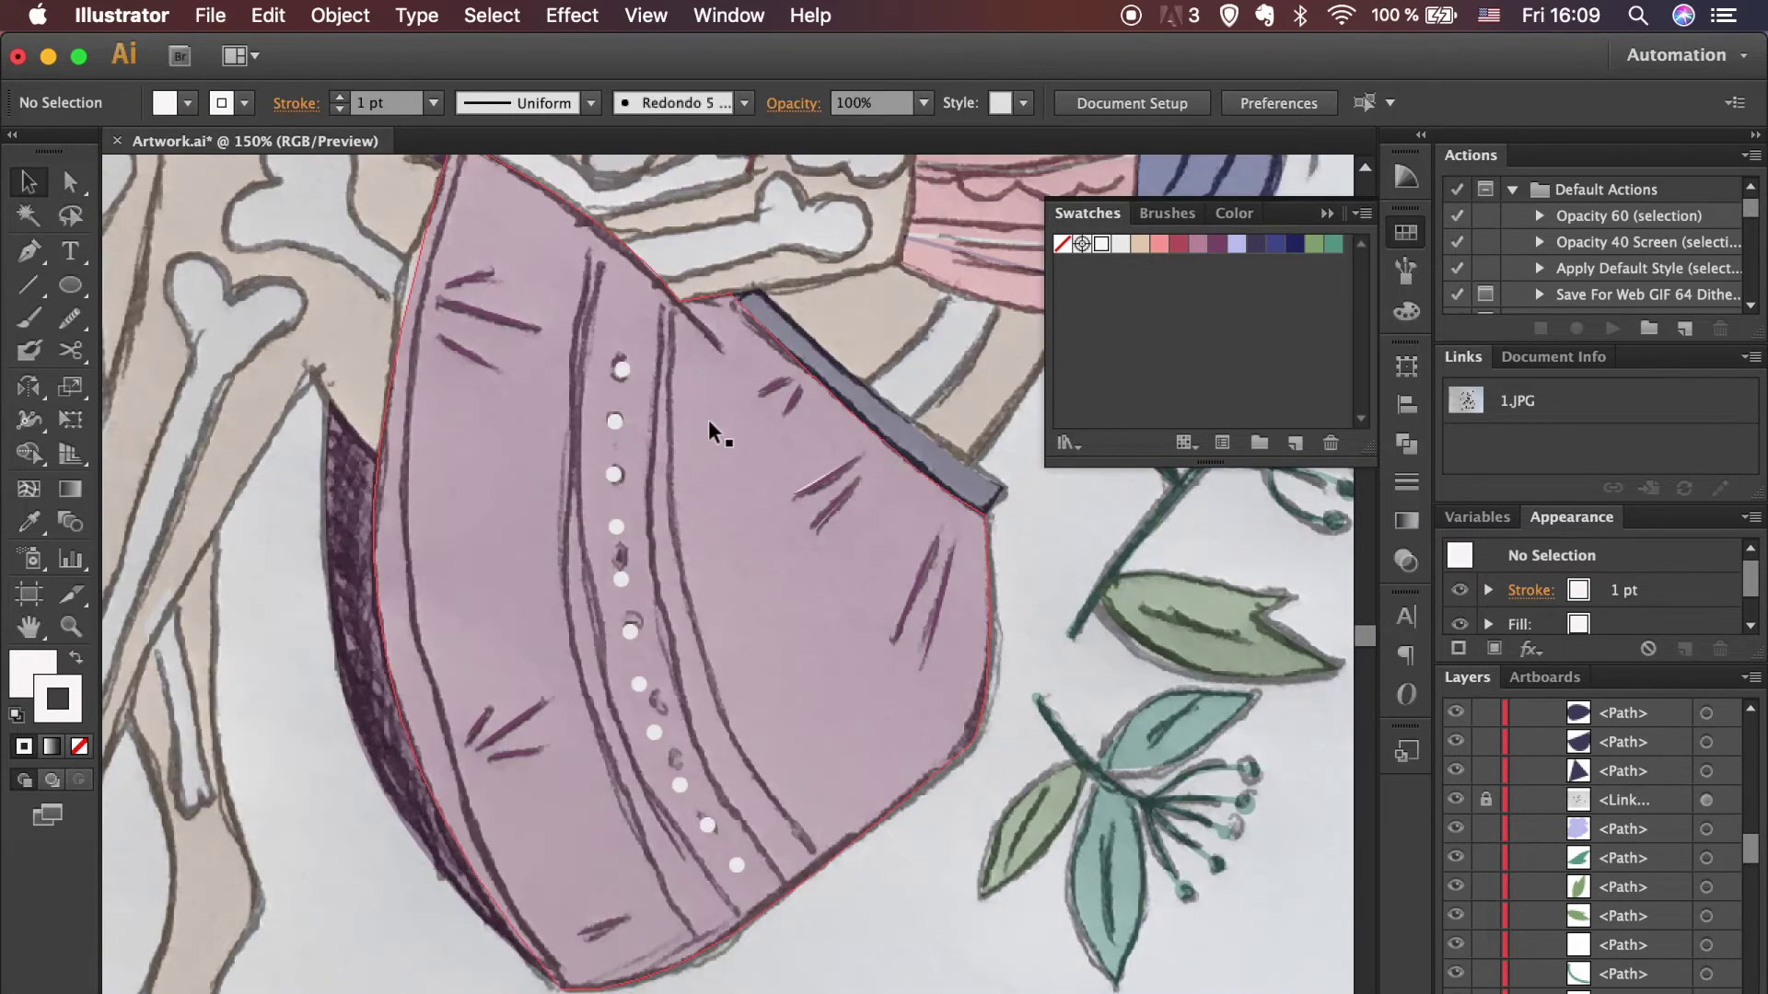
key(p)
click(675, 316)
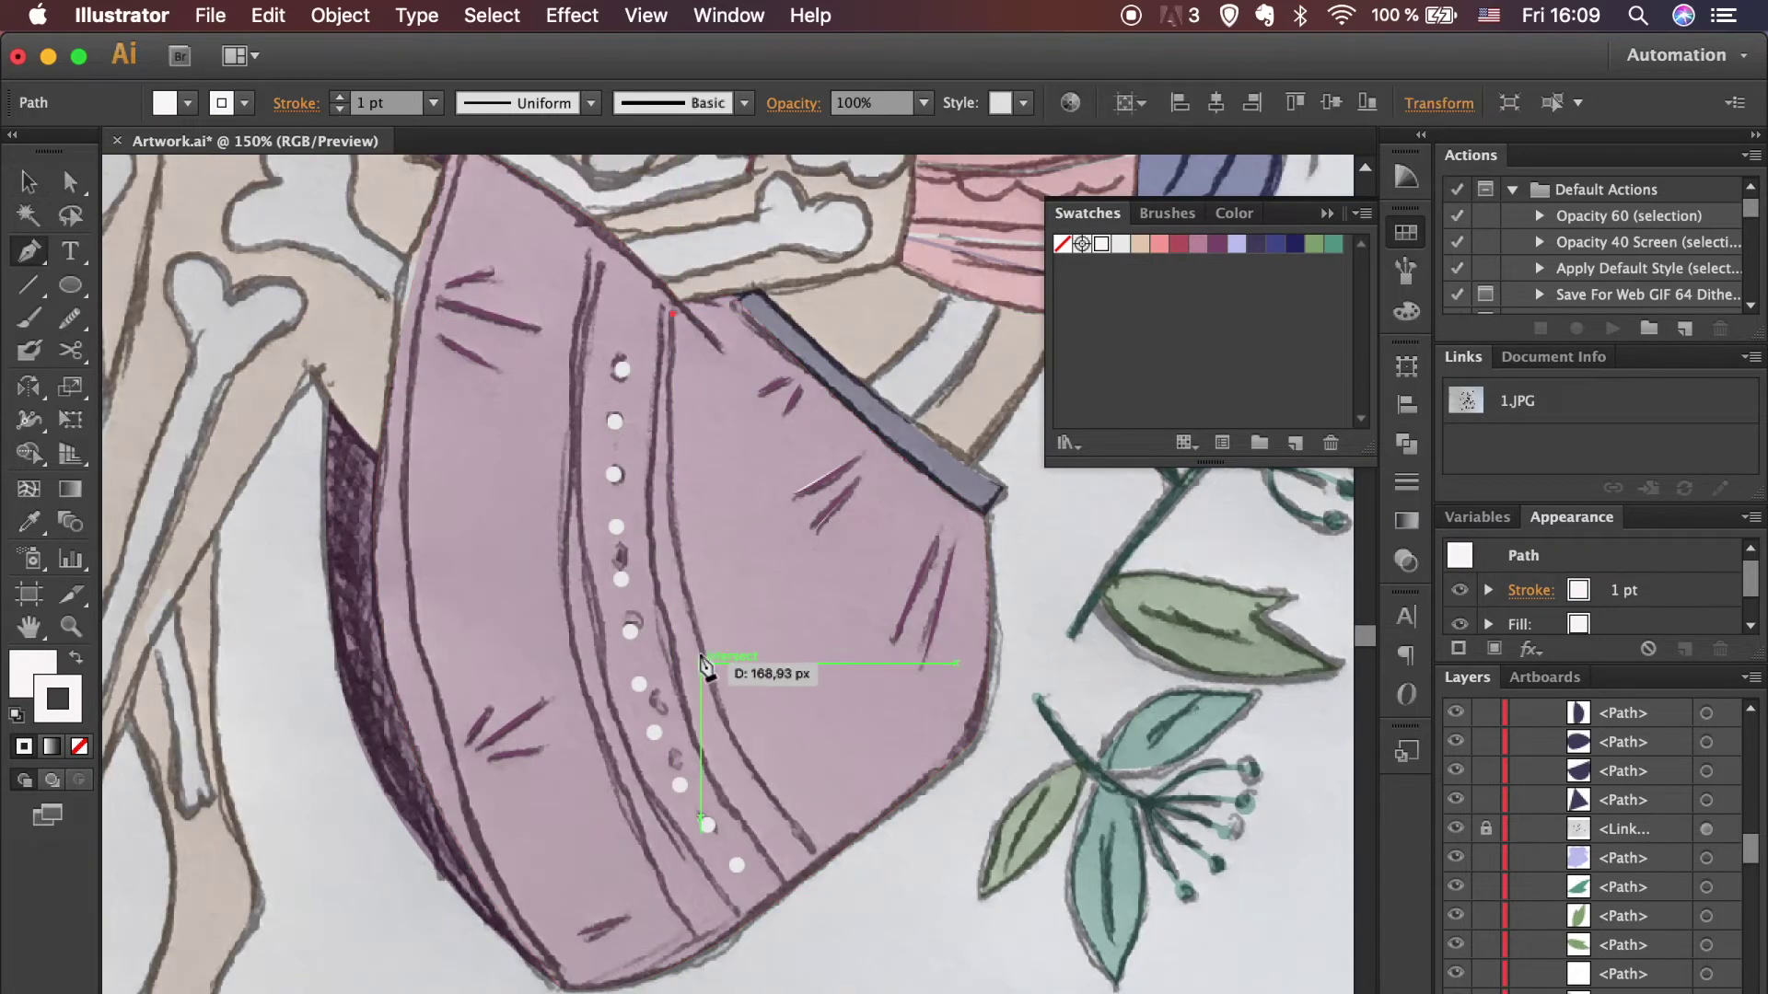
click(729, 709)
click(814, 847)
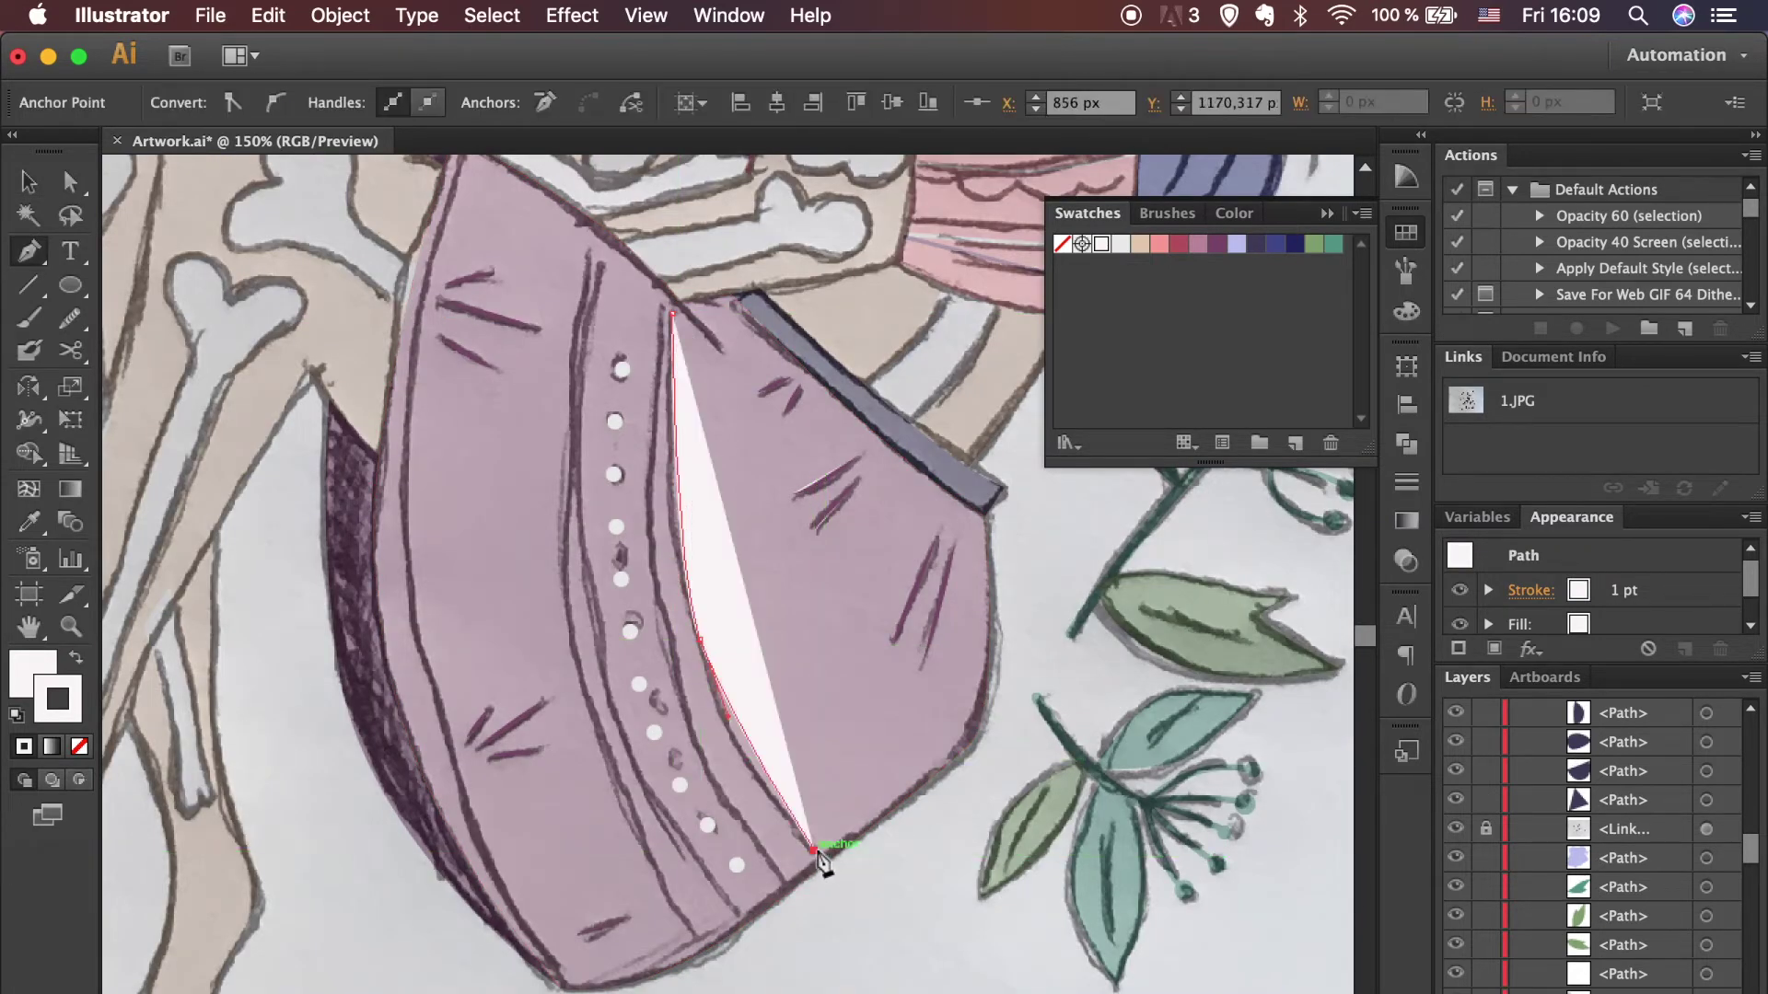
Step: Remove the fill to leave a white line, then draw two more highlight lines along the skirt stripes
click(81, 749)
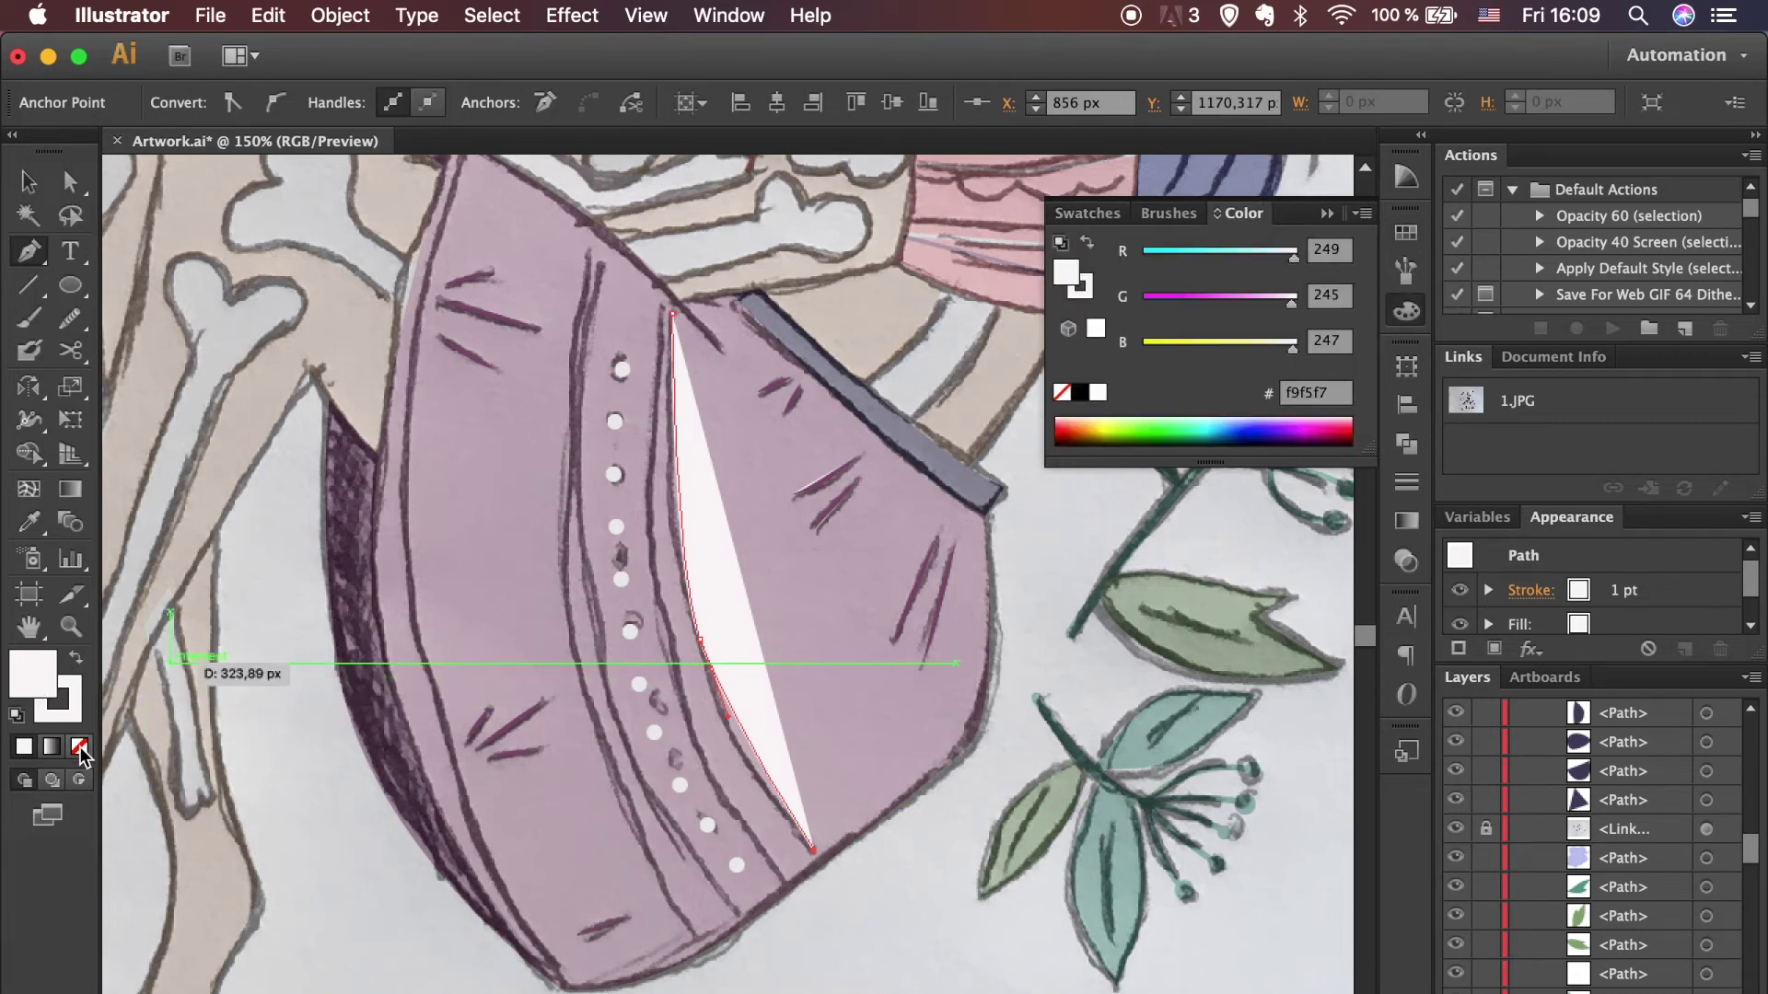
click(663, 306)
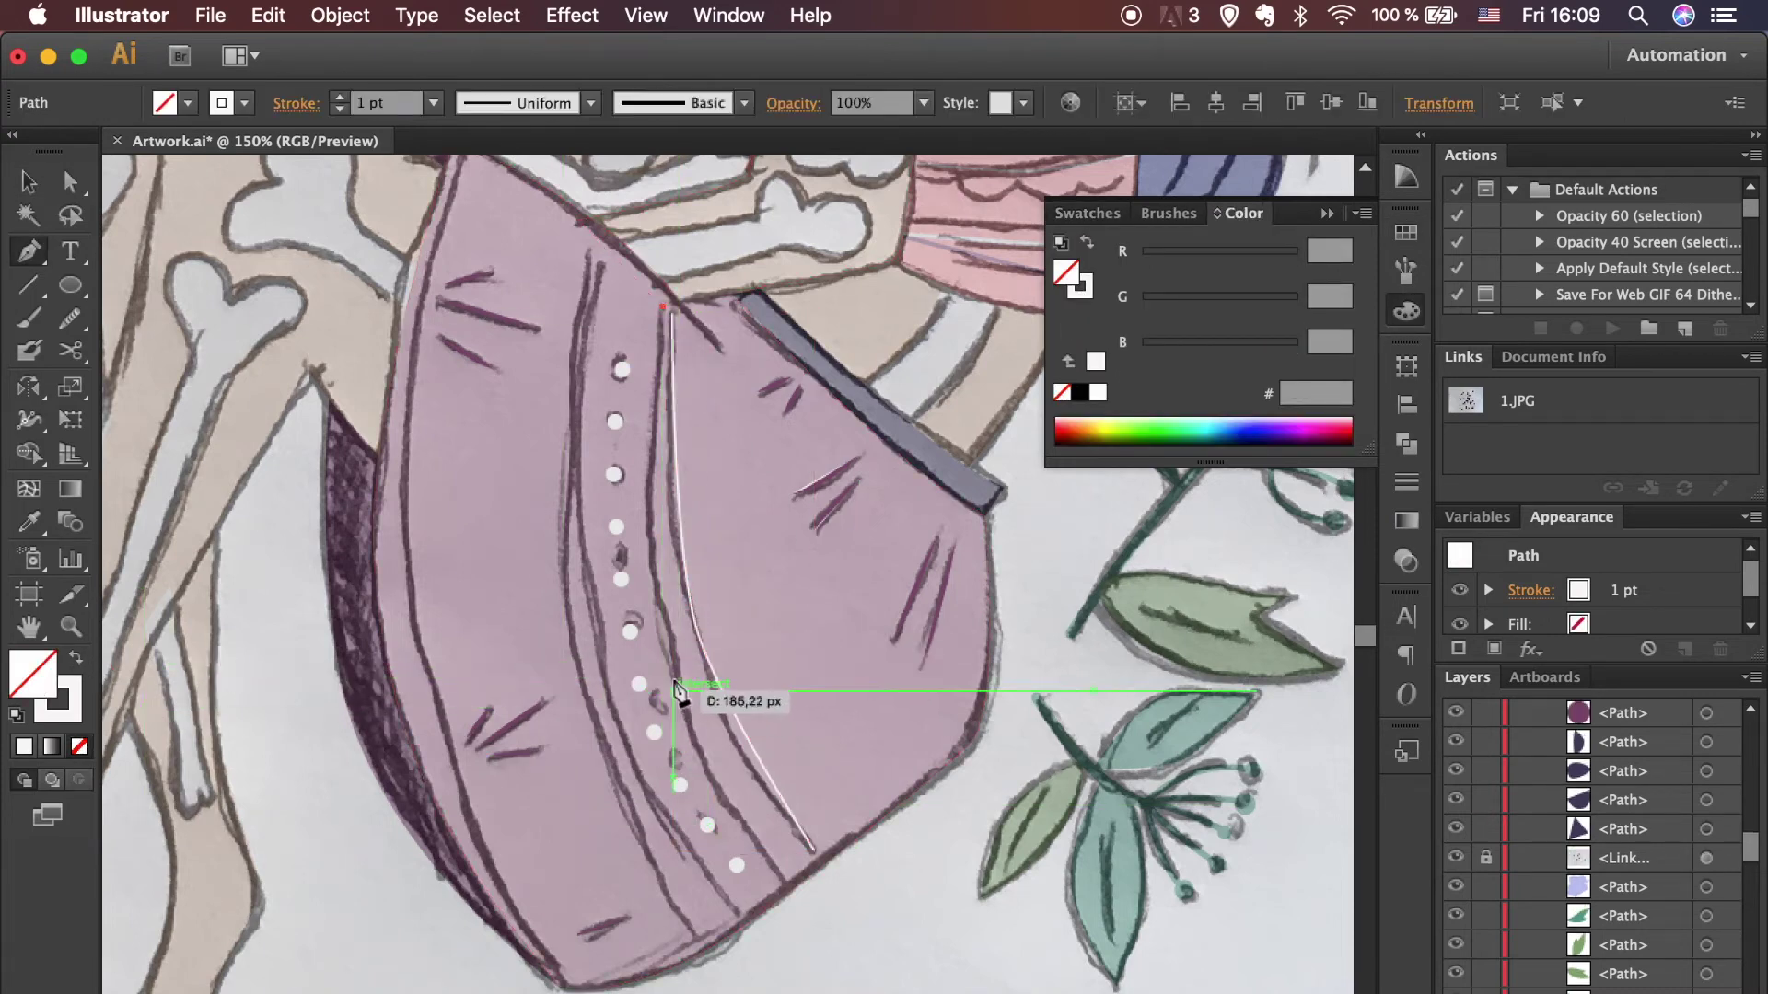
click(701, 769)
click(776, 873)
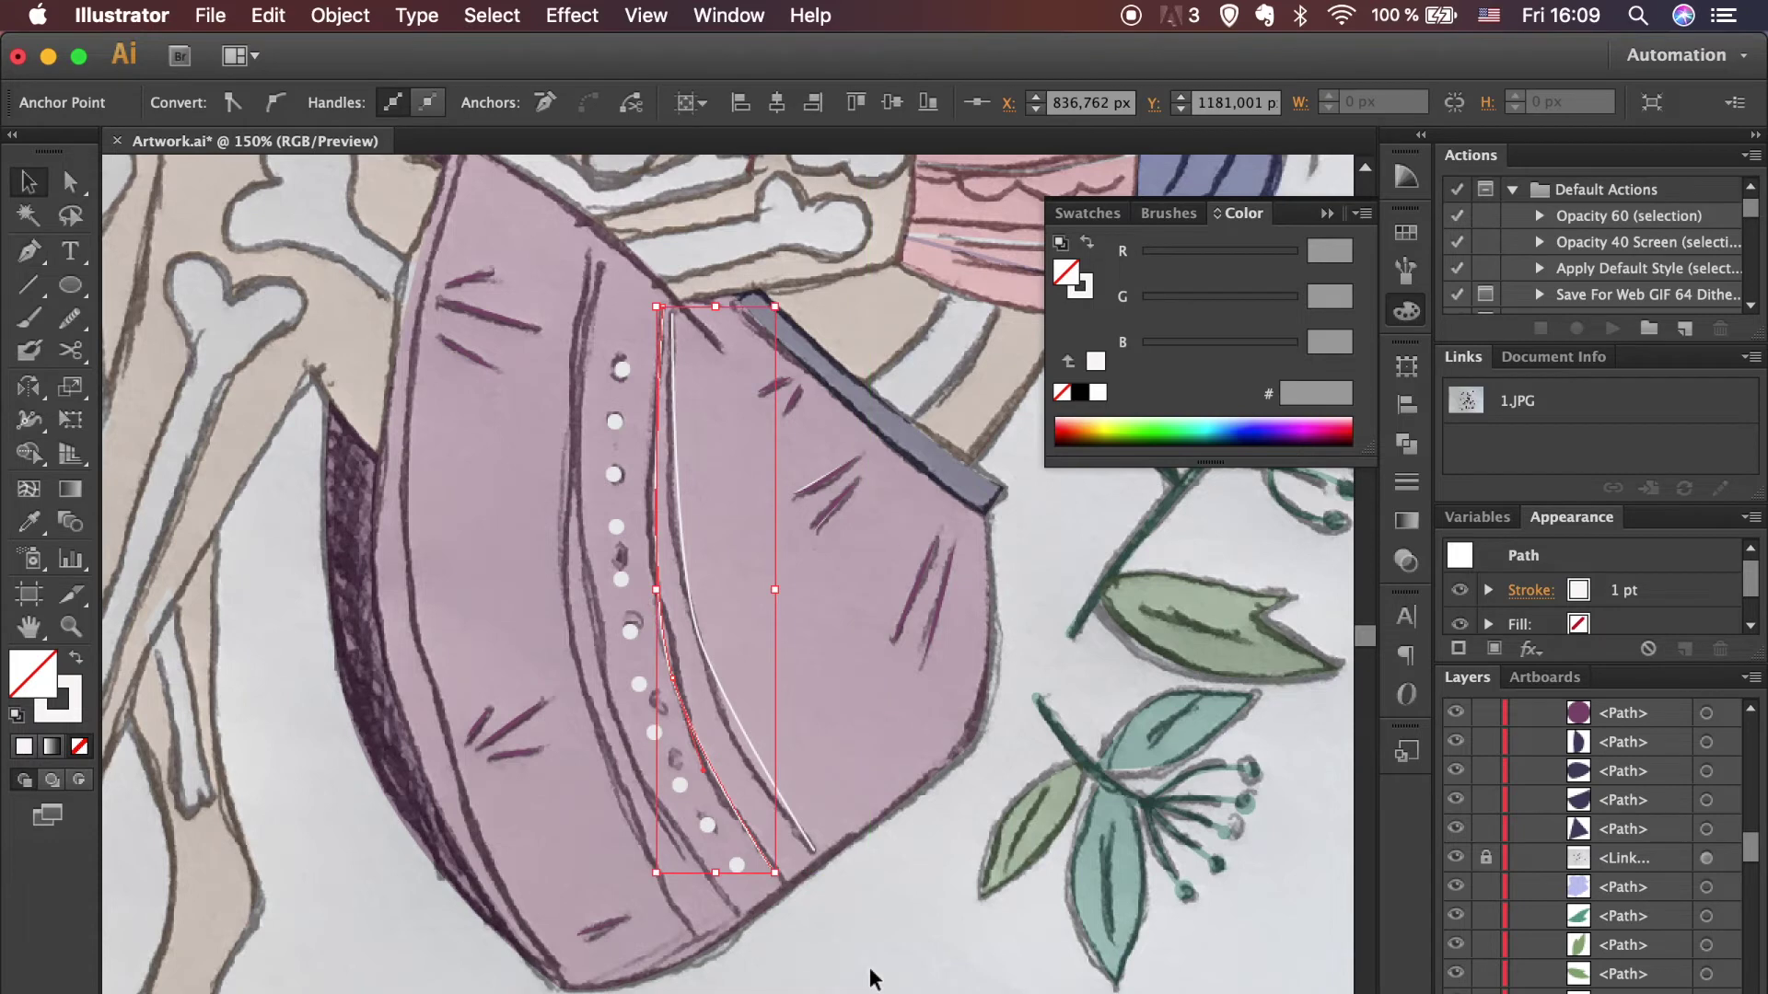
click(587, 246)
click(568, 618)
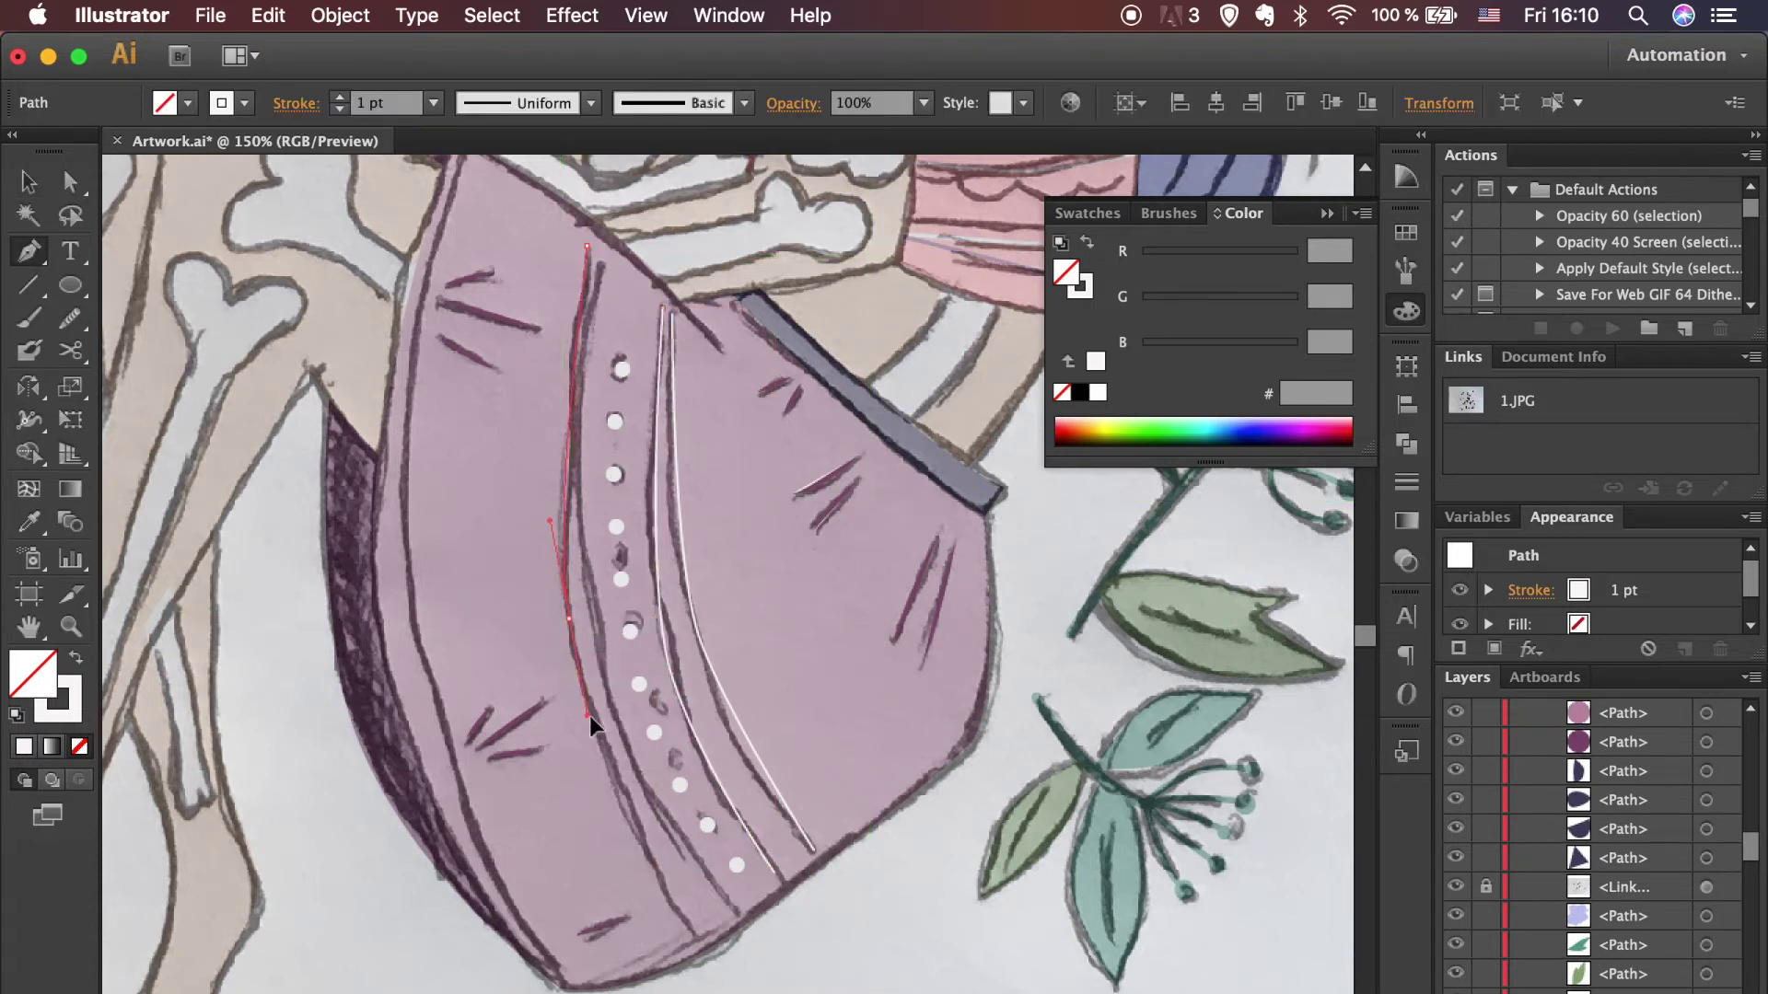
click(688, 934)
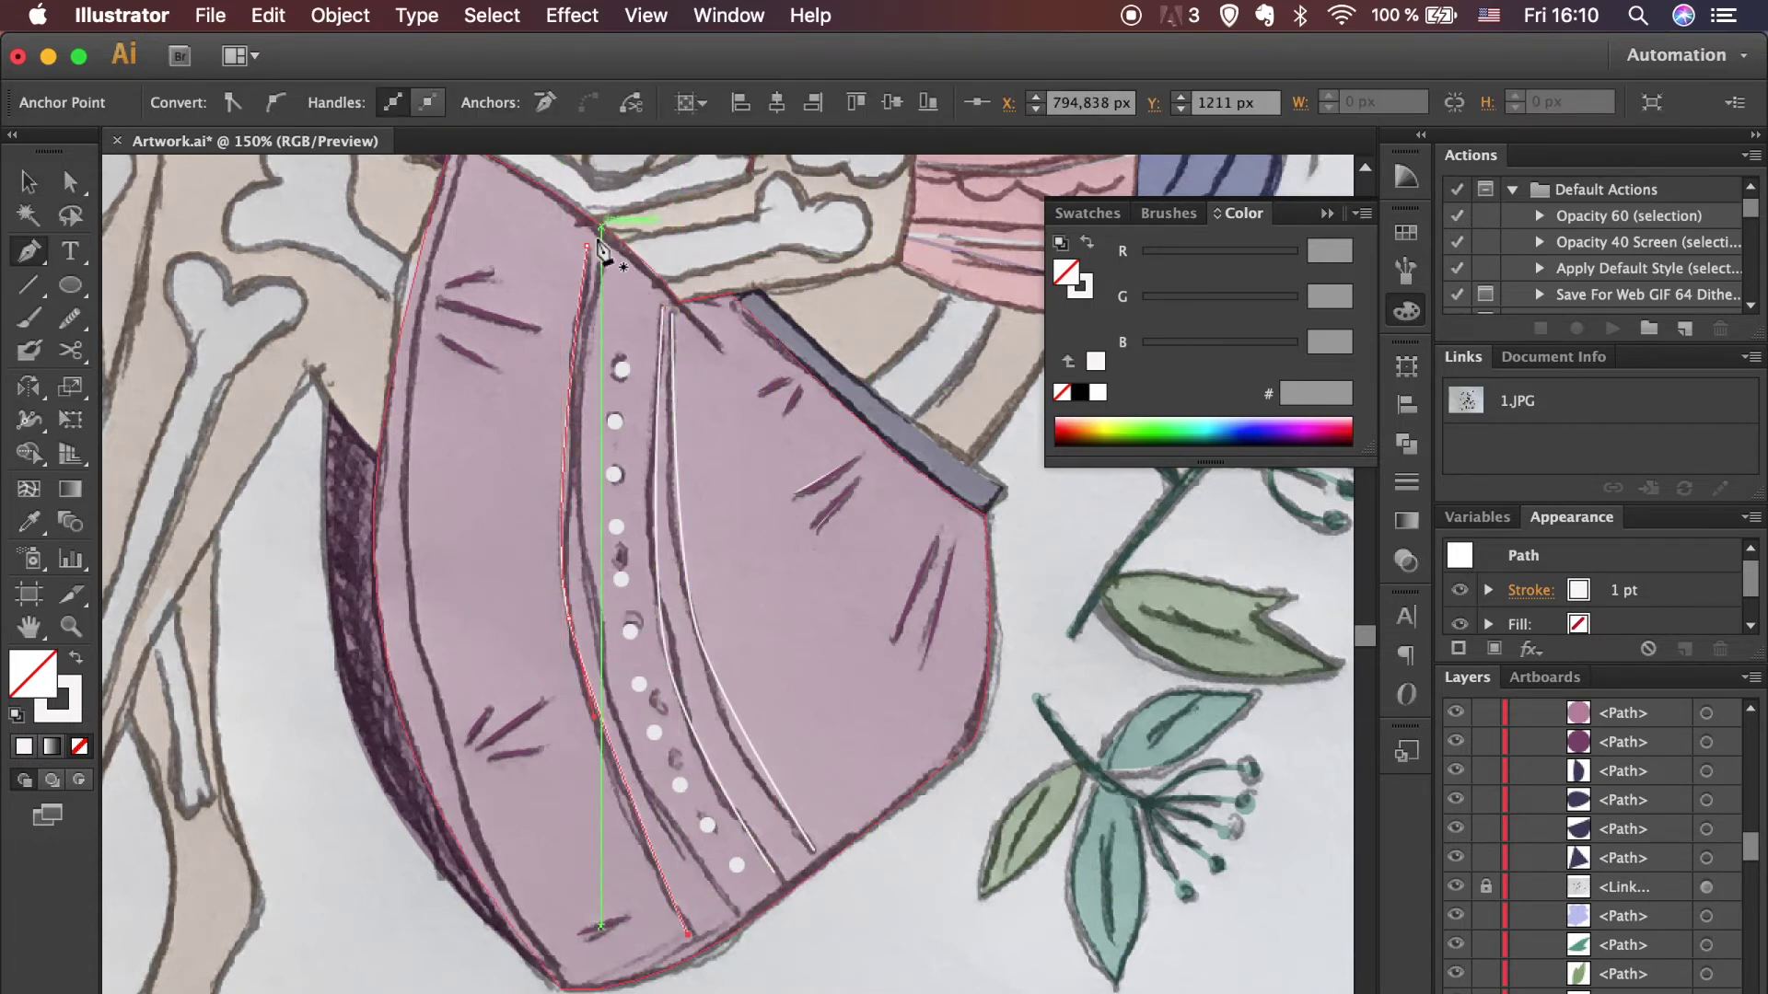
Step: Add a final short white highlight near the hem, zoom out and hide the traced sketch image
click(598, 244)
super+click(598, 643)
click(718, 913)
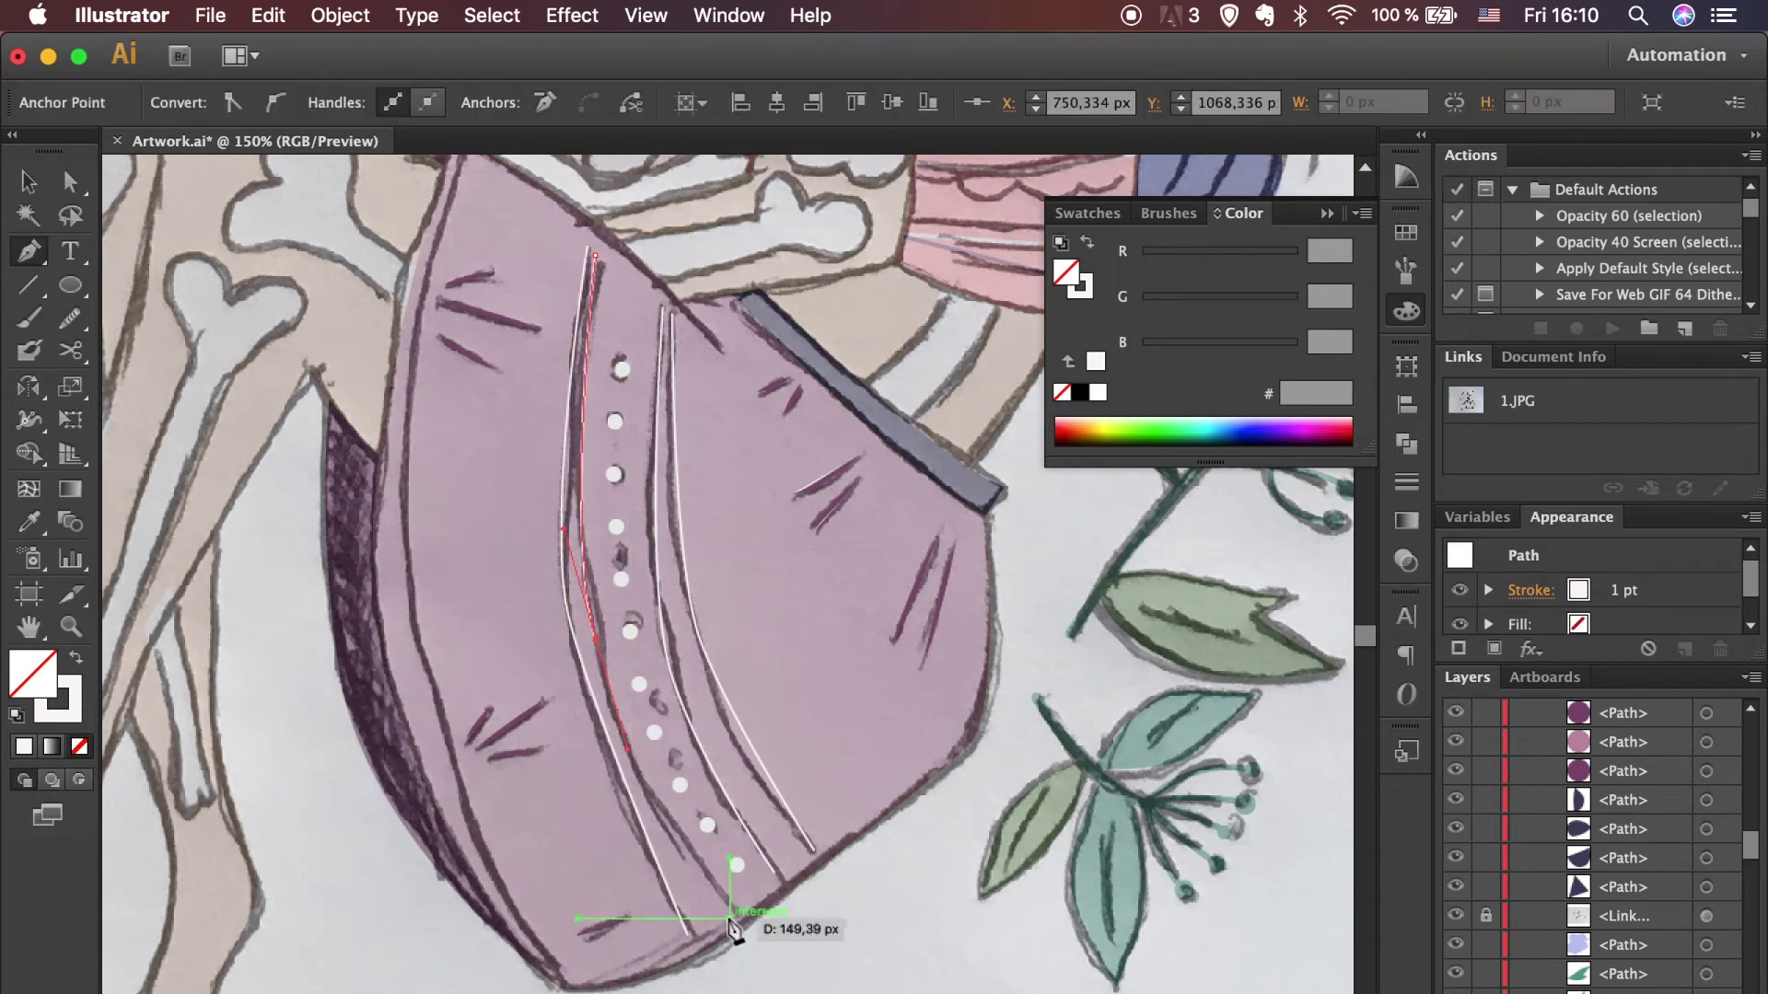
super+click(798, 969)
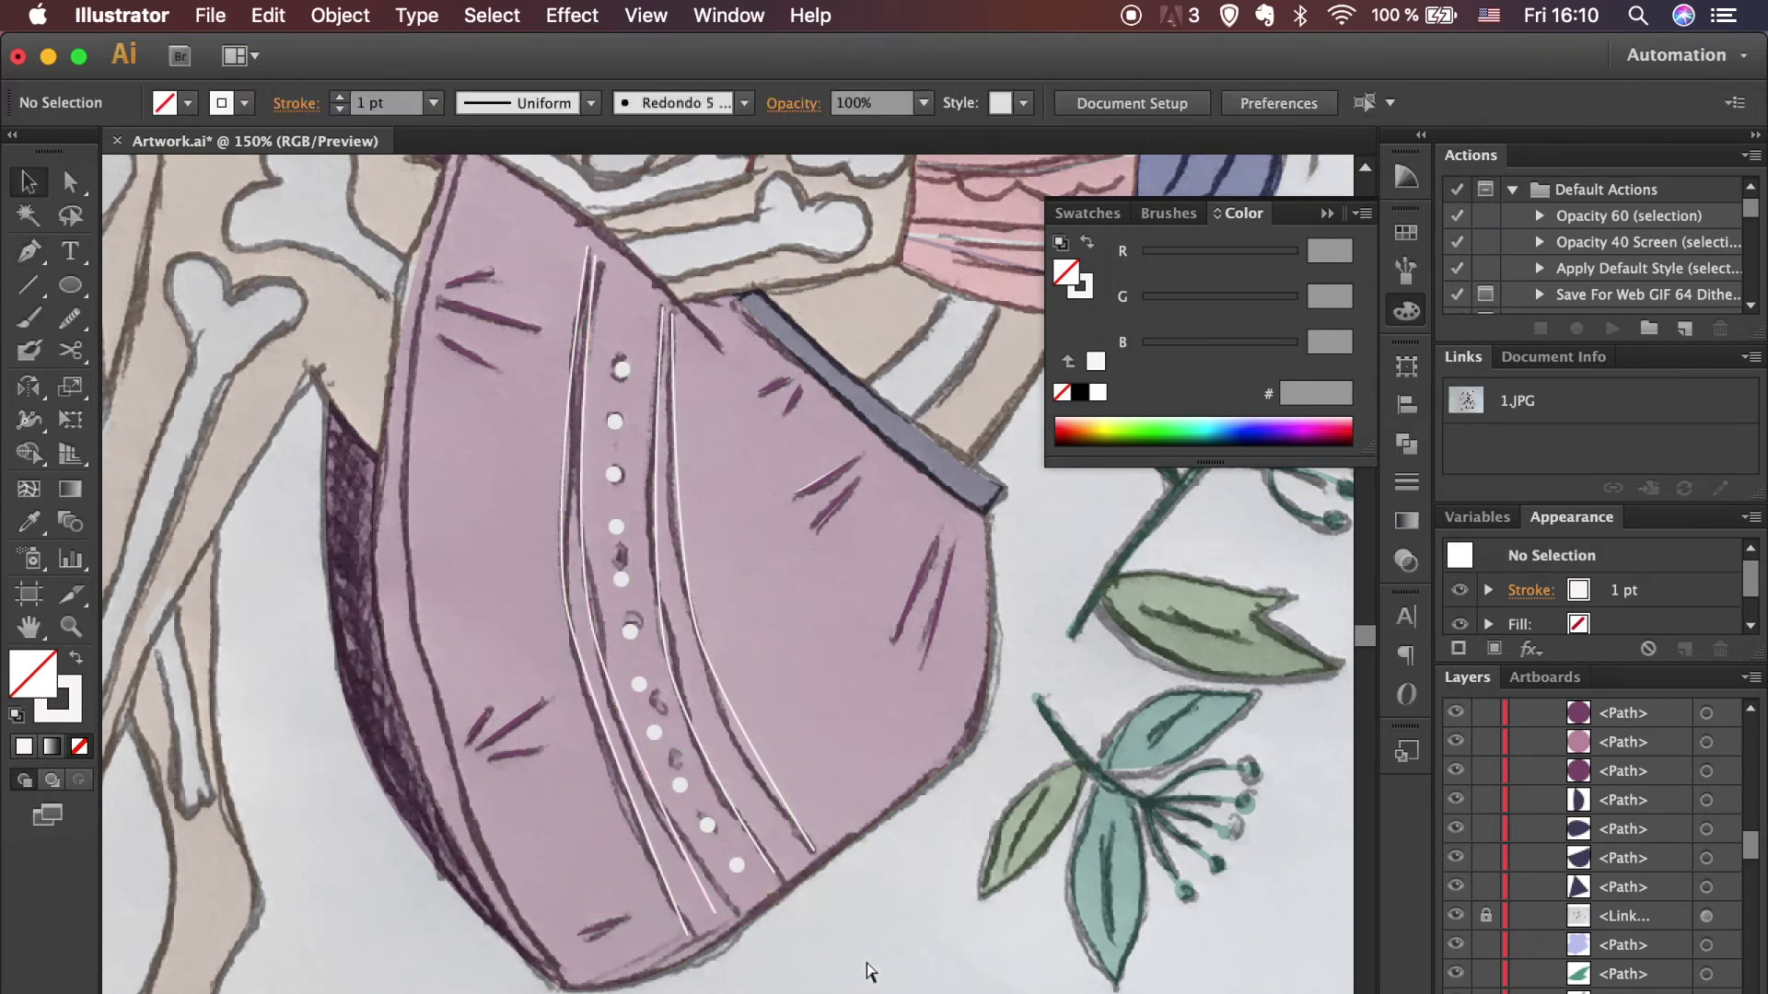
key(super+minus)
key(super+minus)
key(super+minus)
click(1457, 915)
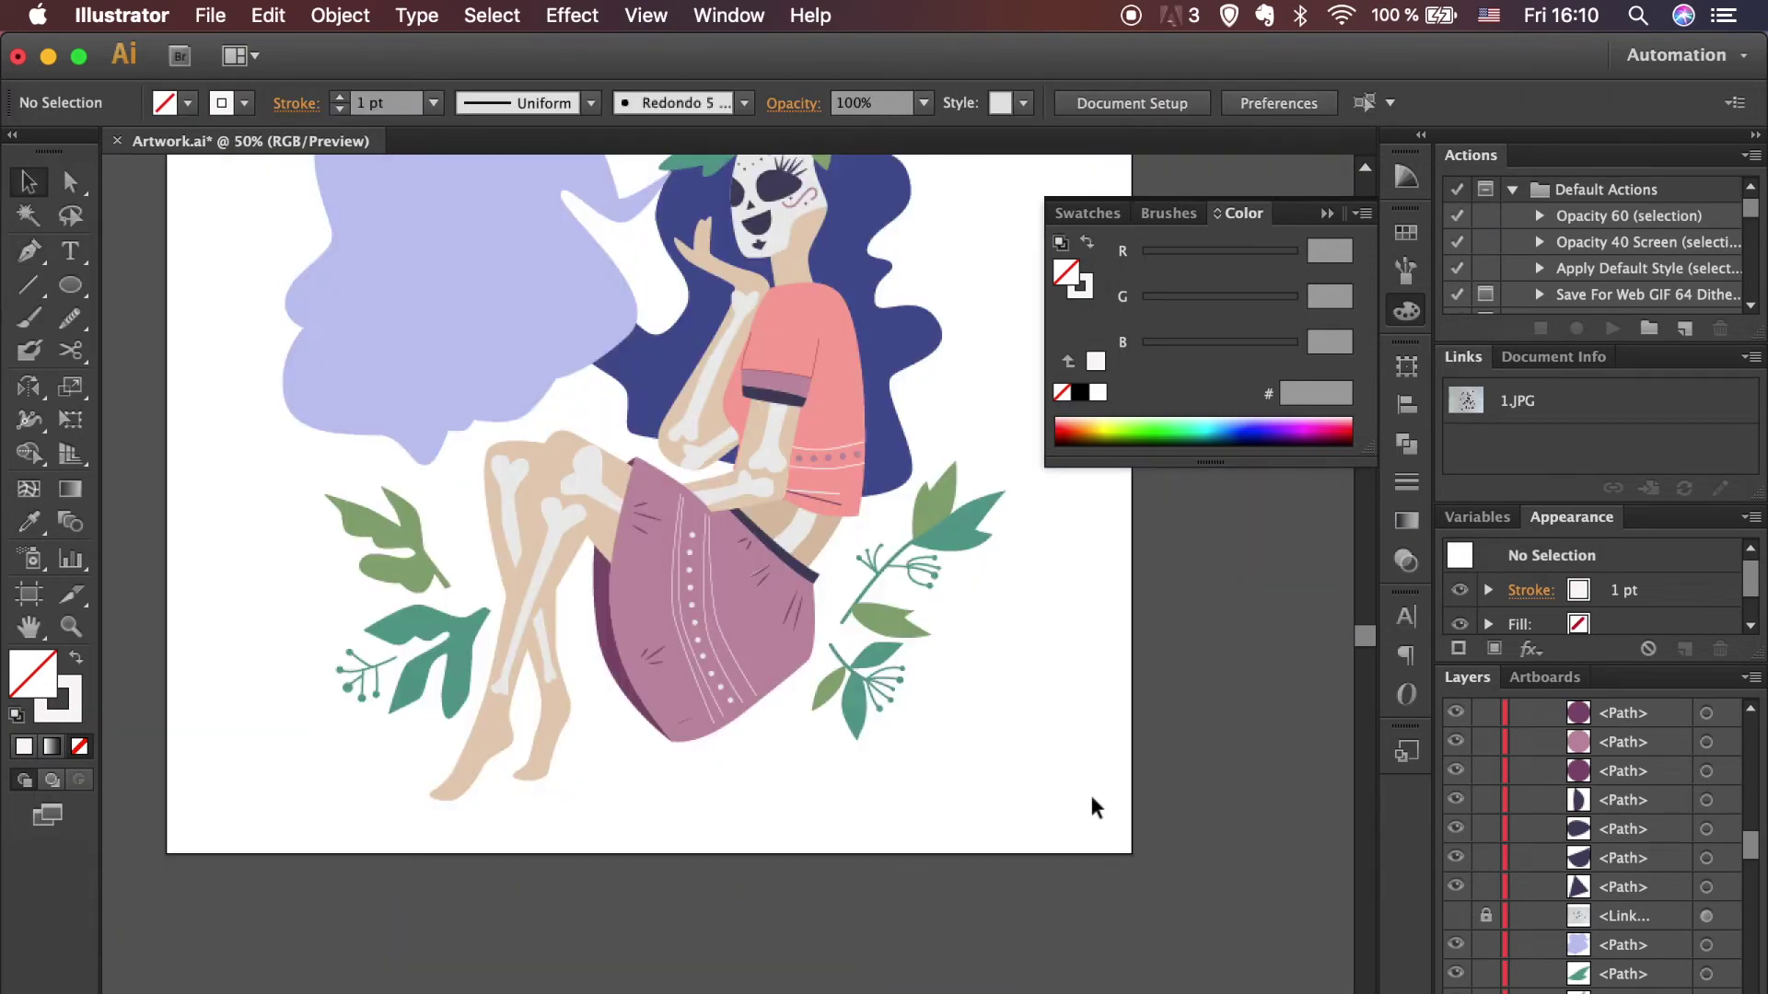
Step: Zoom in on the flower crown and draw a white, no-outline circle on the pink flower centre
scroll(970, 681, up, 5)
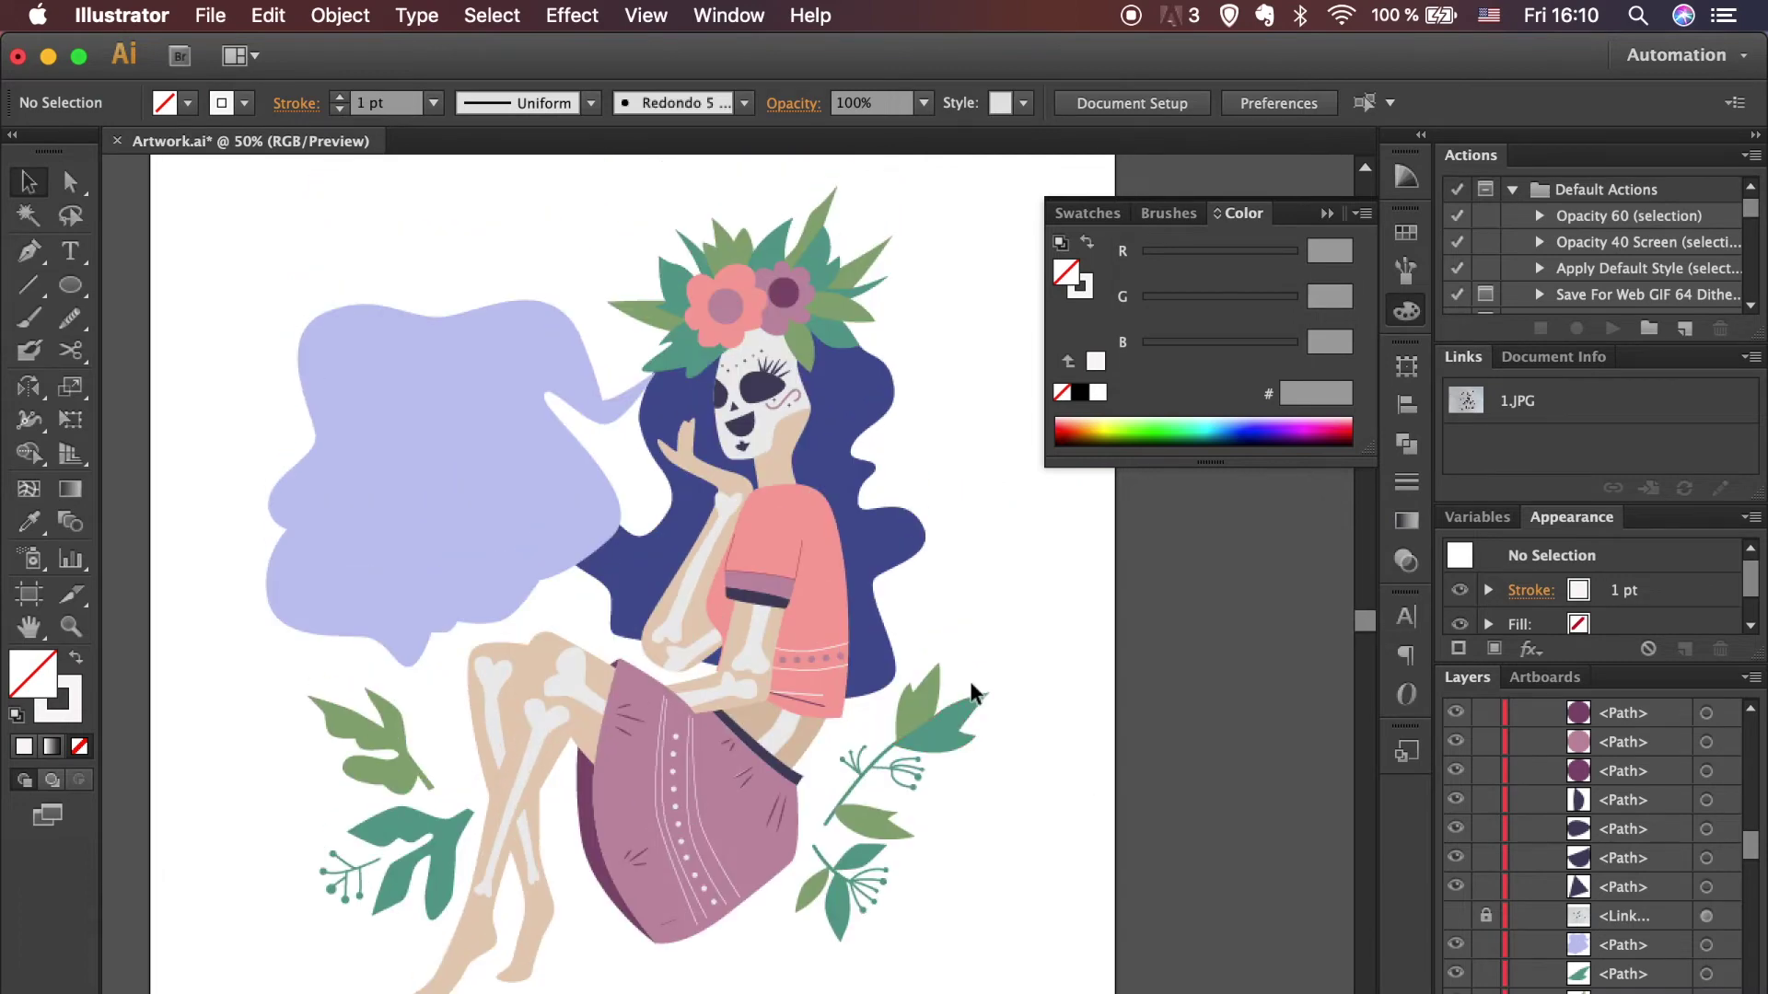
key(super+plus)
key(super+plus)
key(super+plus)
scroll(969, 681, up, 5)
scroll(969, 682, up, 3)
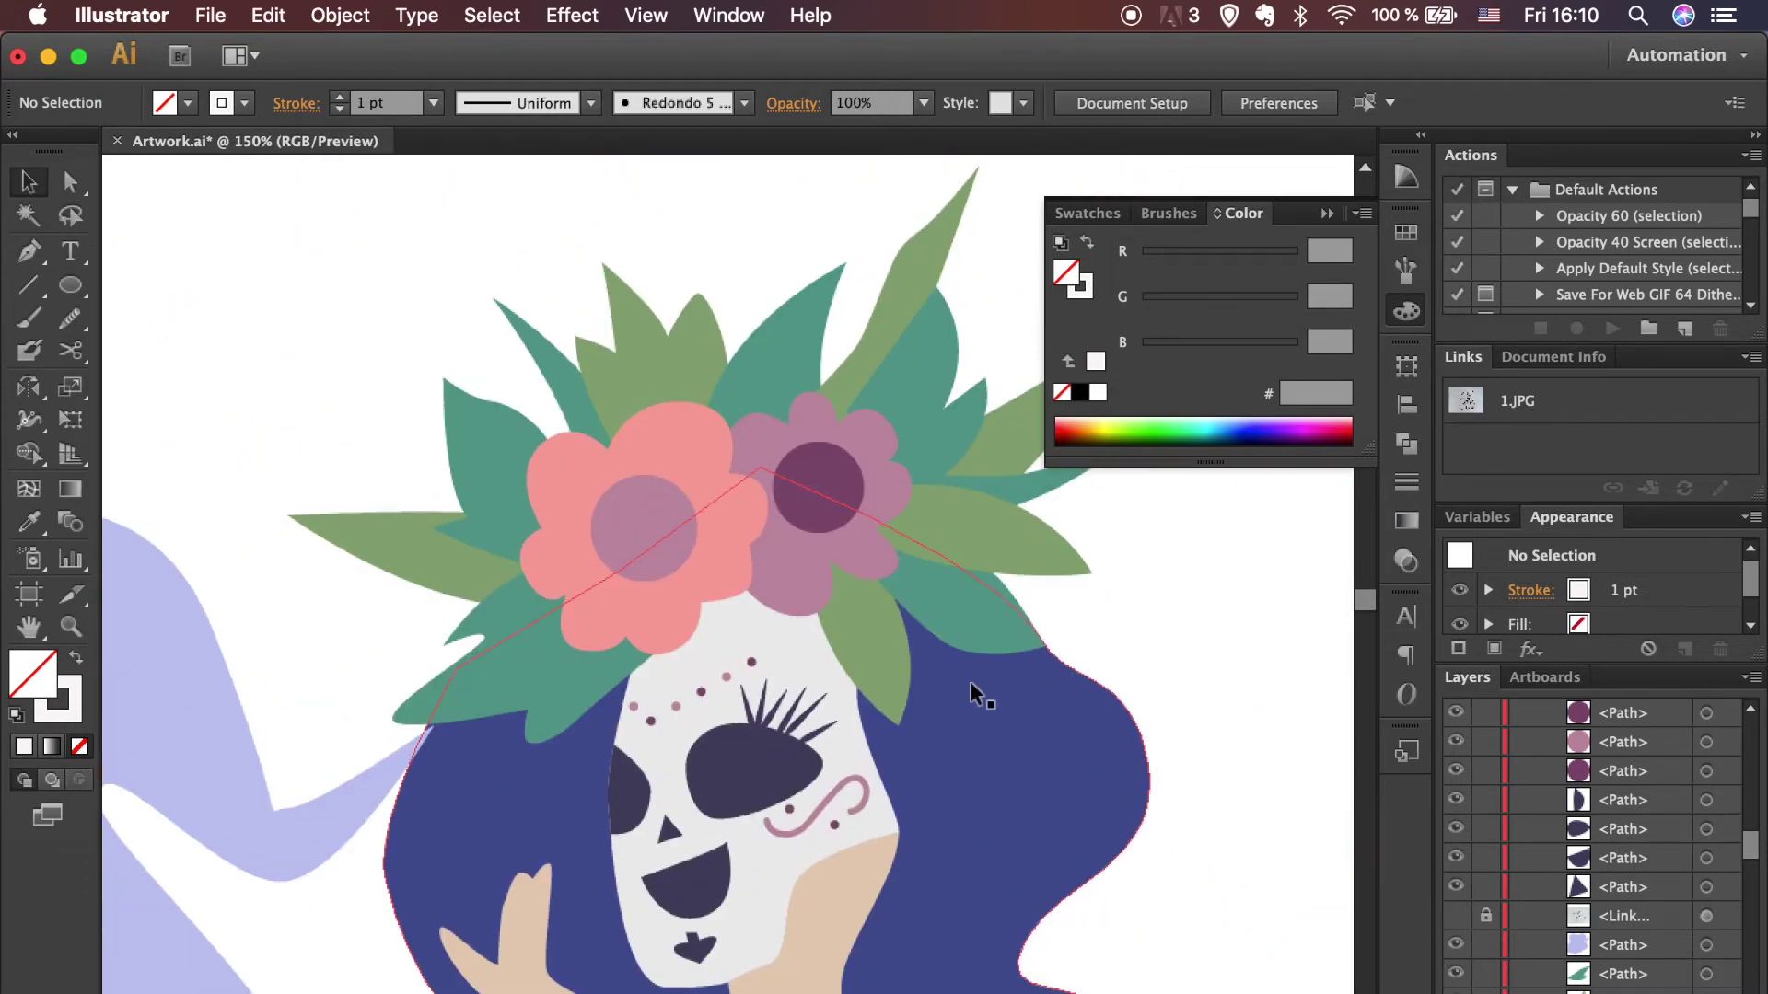
key(super+plus)
click(70, 285)
key(shift+x)
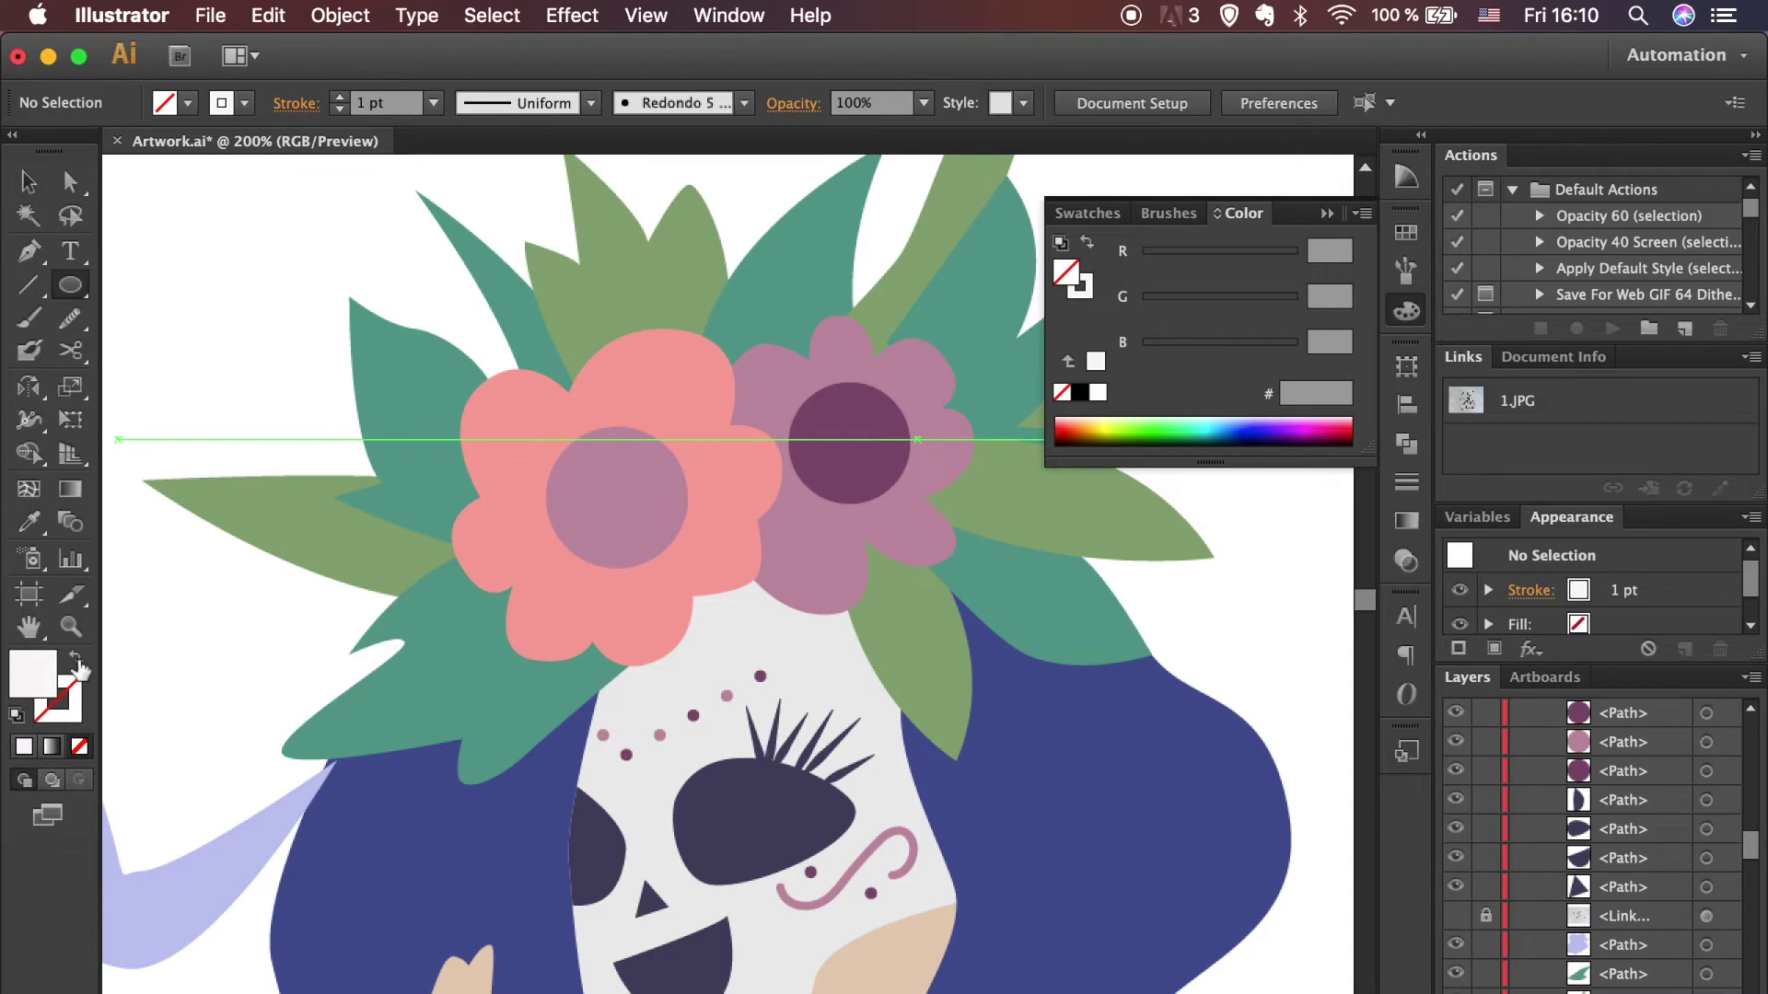
mouse_move(589, 425)
mouse_down()
mouse_move(616, 451)
mouse_move(575, 482)
mouse_move(670, 506)
mouse_move(617, 500)
mouse_move(558, 525)
mouse_move(600, 550)
mouse_move(595, 568)
mouse_up()
Step: Copy white dots across the pink flower centre and into the purple flower centre
key(v)
key(super+plus)
key(super+plus)
key(super+plus)
mouse_move(405, 654)
mouse_down()
mouse_move(284, 437)
mouse_move(566, 281)
mouse_up()
drag(566, 281, 543, 686)
key(super+minus)
mouse_move(810, 433)
mouse_down()
mouse_move(789, 501)
mouse_move(896, 379)
mouse_up()
drag(863, 455, 821, 568)
mouse_move(862, 455)
mouse_down()
mouse_move(918, 559)
mouse_move(992, 550)
mouse_up()
drag(495, 627, 495, 627)
Step: Add more white dots to the purple centre, nudge one into place, and zoom out to the whole crown
mouse_move(992, 549)
mouse_down()
mouse_move(999, 412)
mouse_move(936, 513)
mouse_up()
drag(992, 550, 1017, 495)
click(1024, 662)
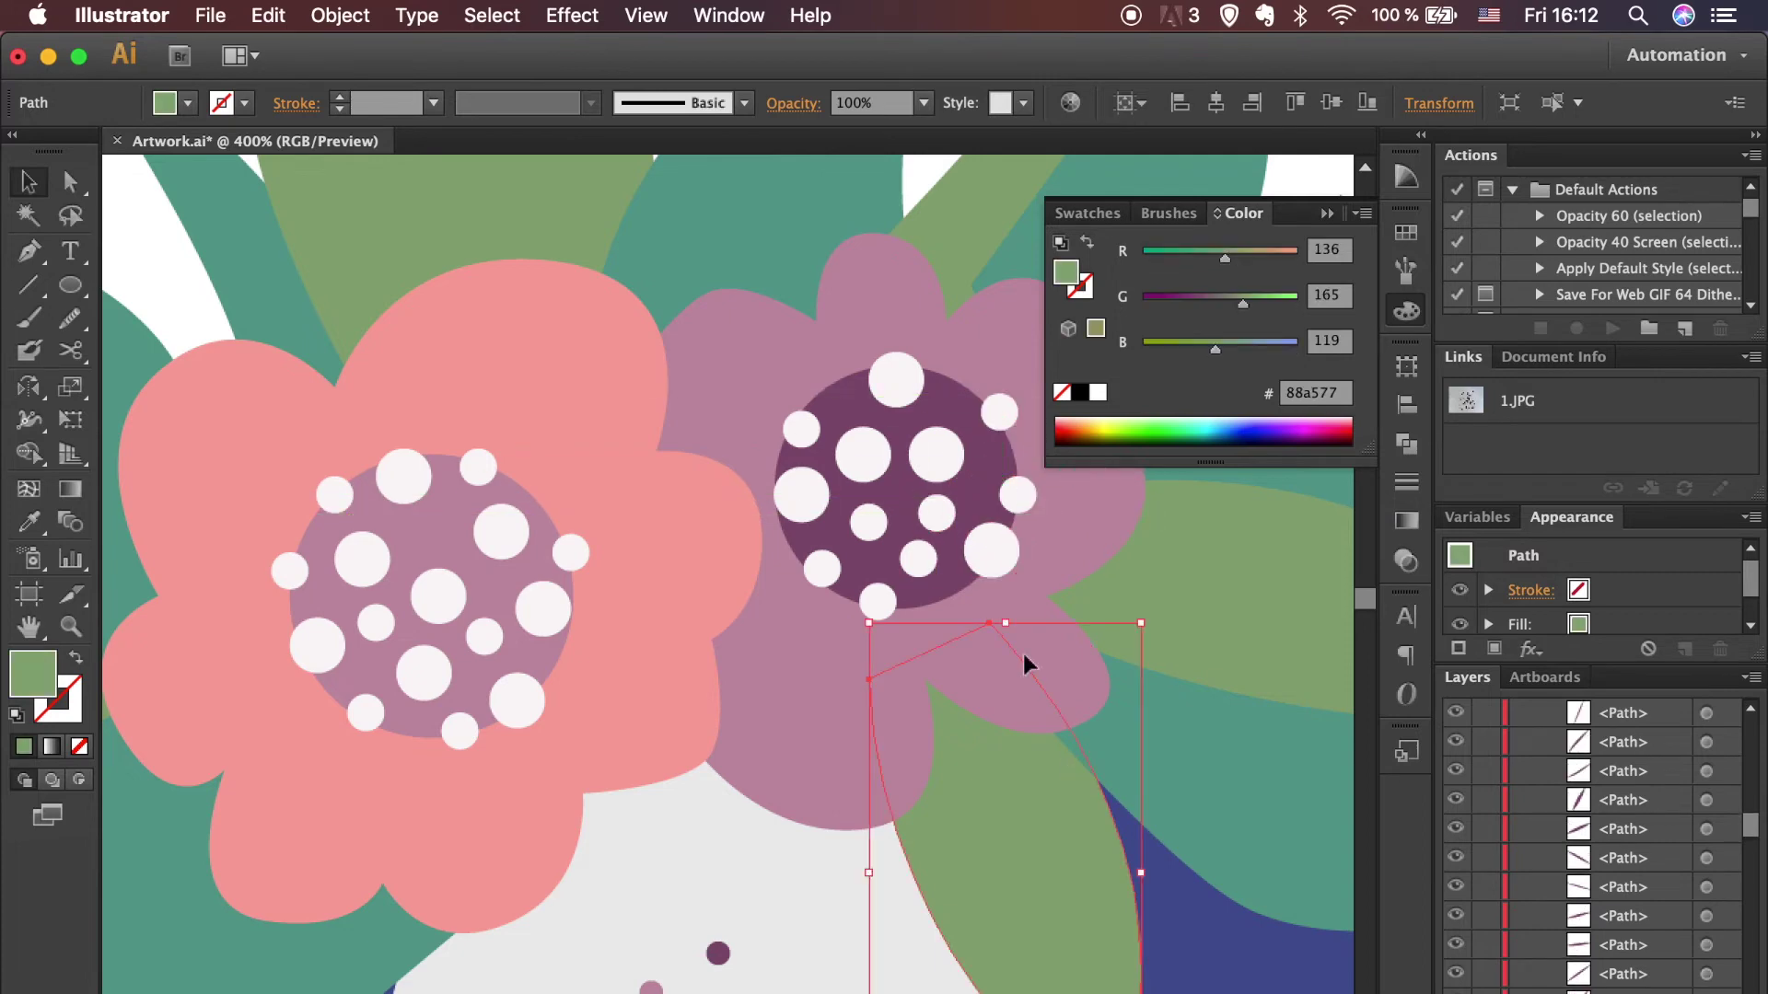
click(932, 445)
drag(930, 437, 941, 430)
click(933, 512)
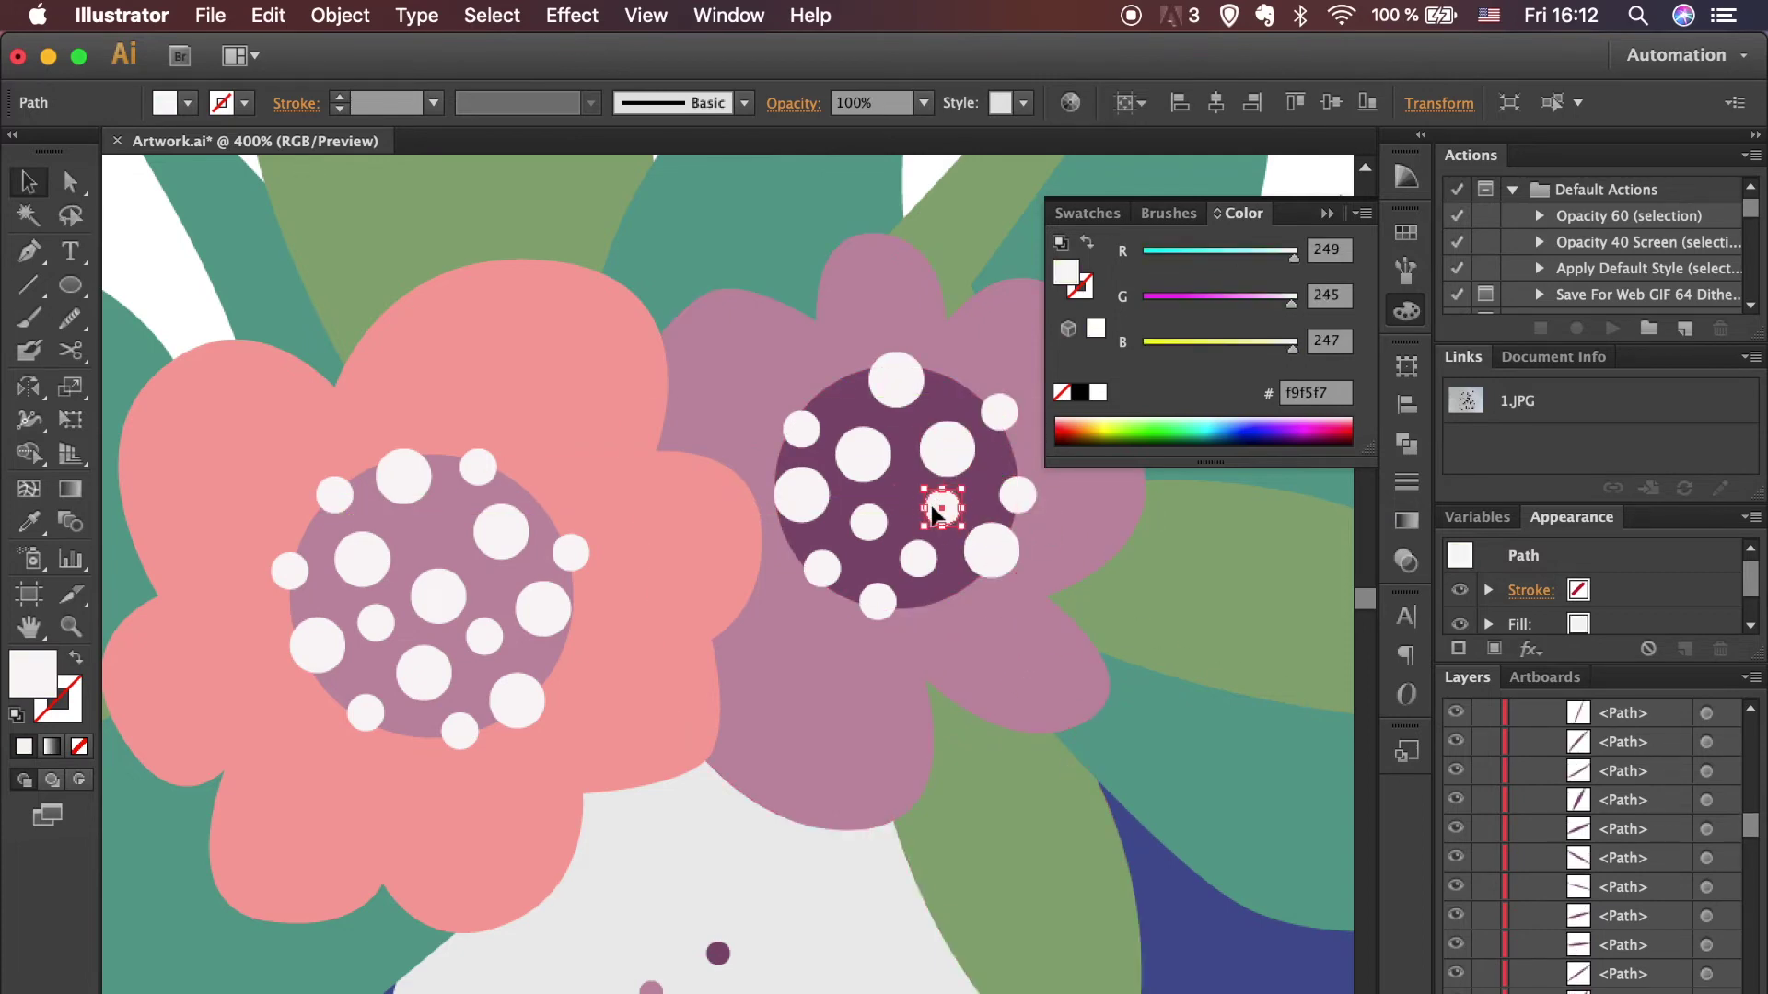
click(1145, 691)
key(super+minus)
key(super+minus)
key(super+minus)
click(242, 436)
click(32, 262)
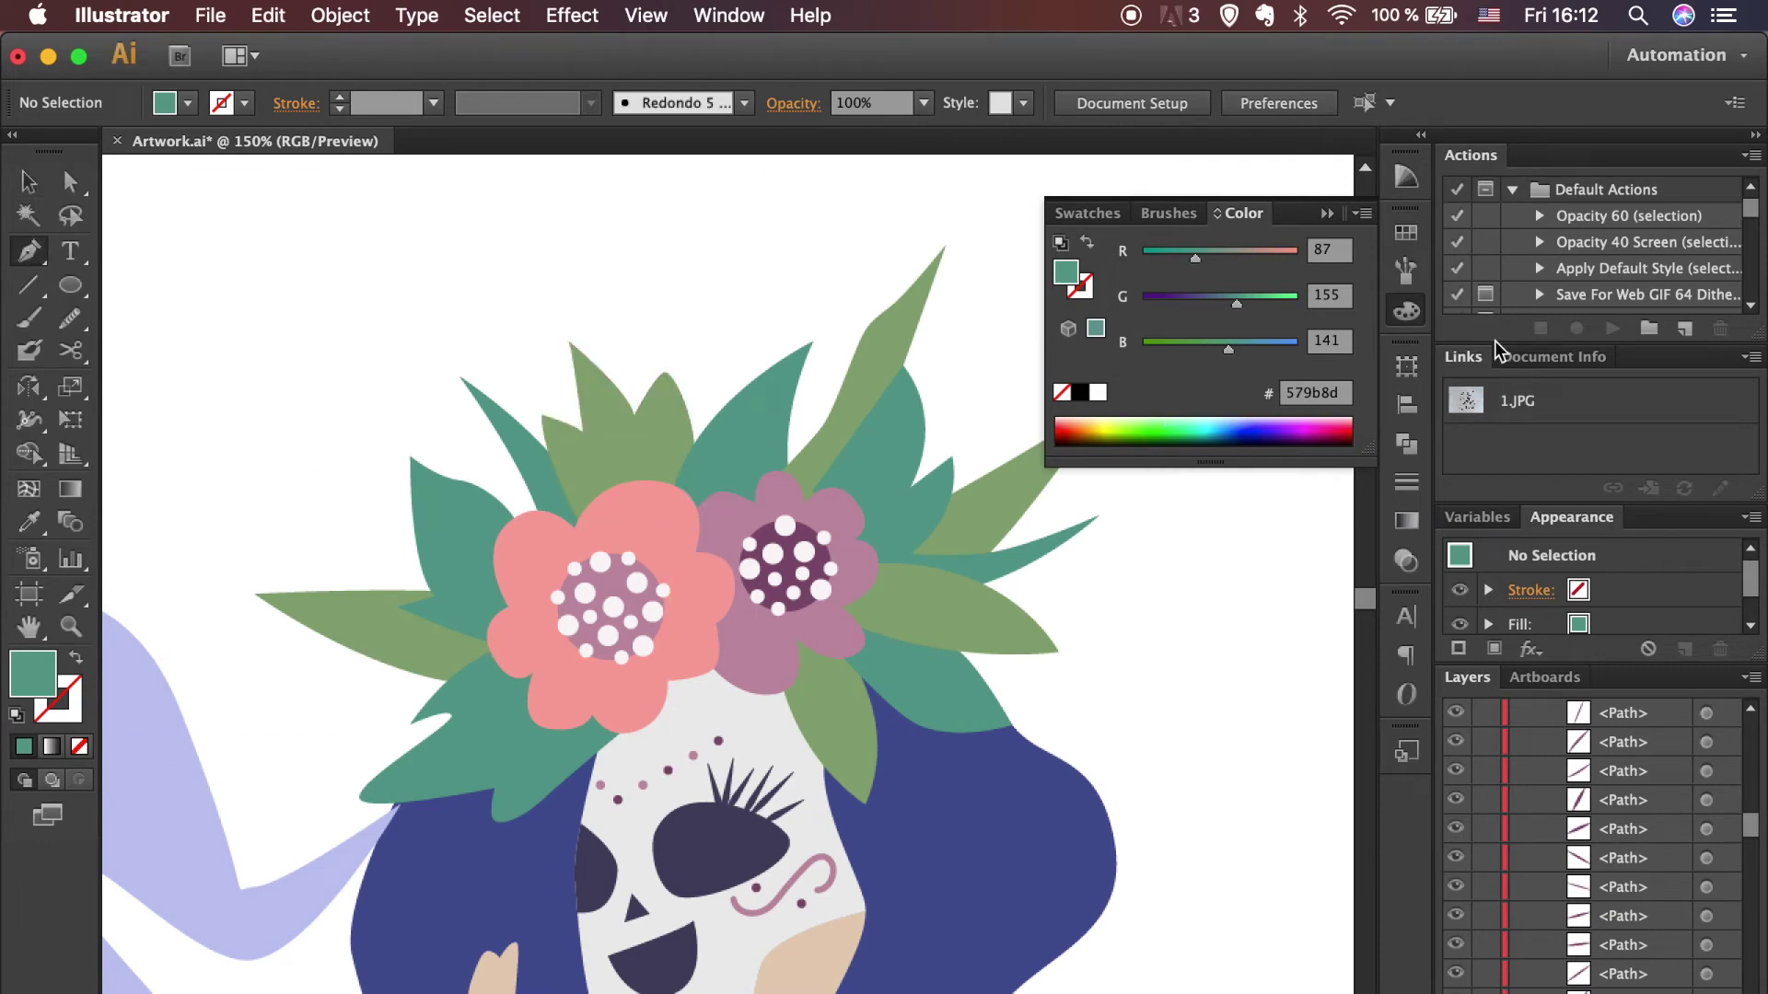
Step: Set a green stroke with no fill and draw two short lines on the pink flower's top petal
click(77, 659)
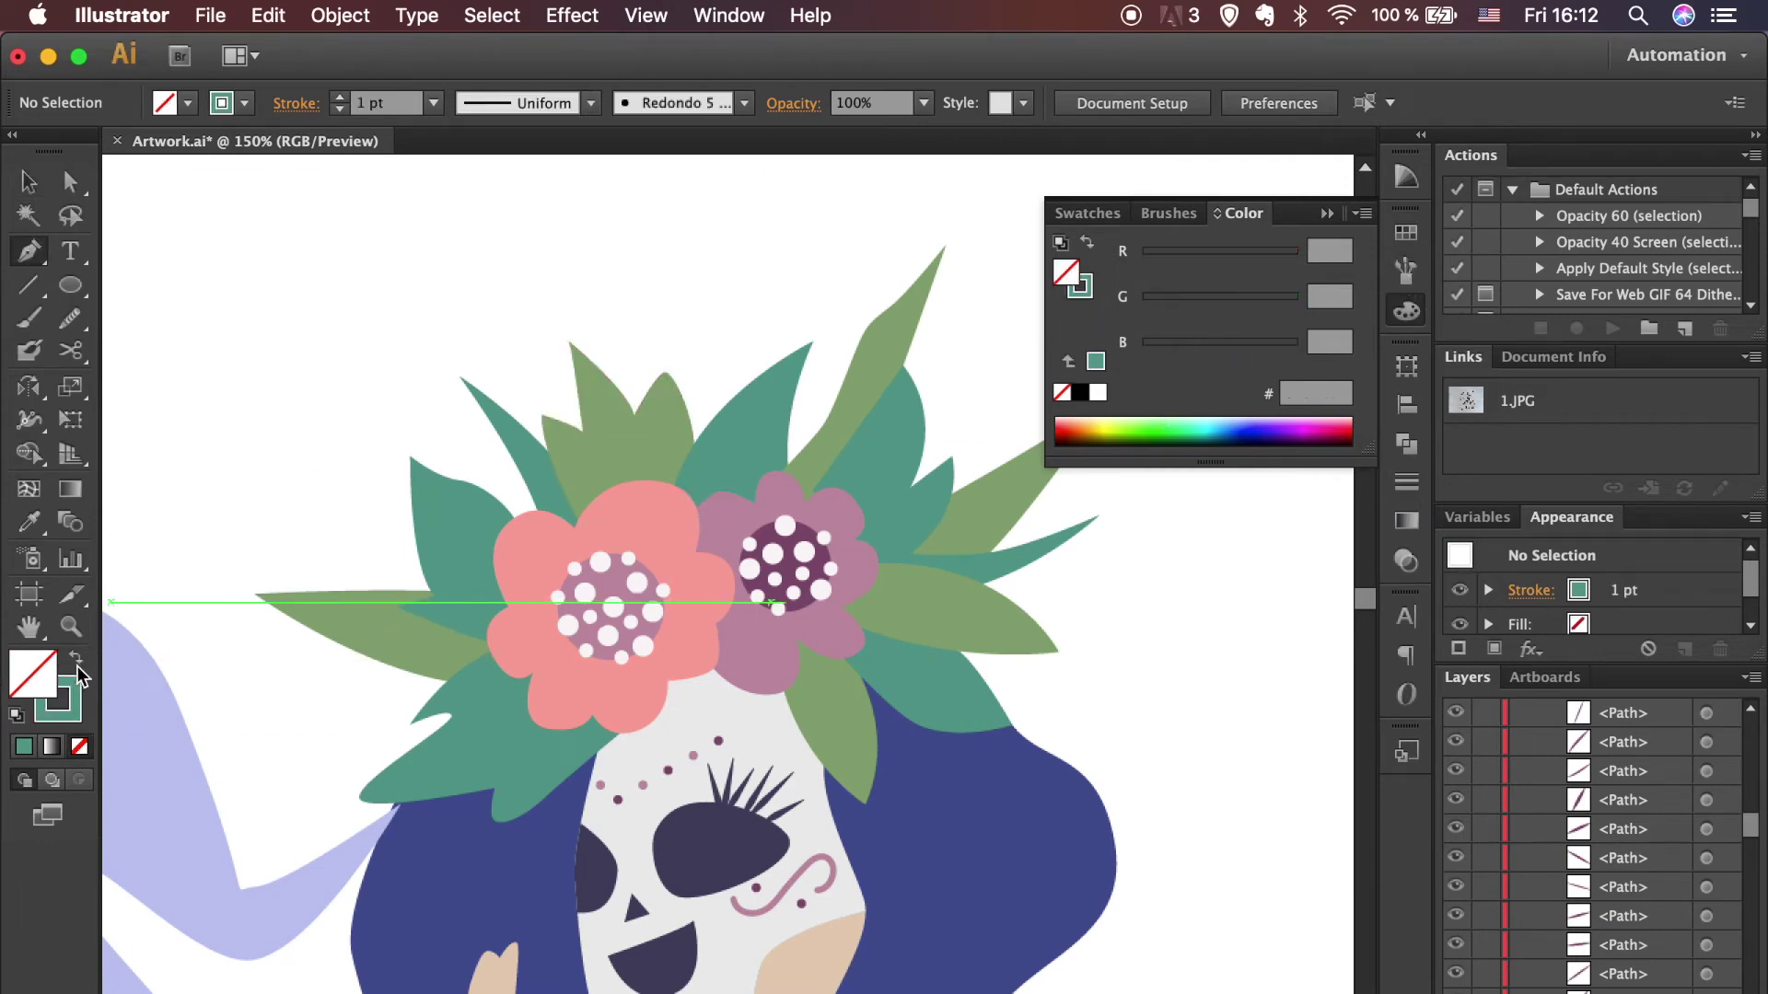
click(1405, 270)
click(1406, 234)
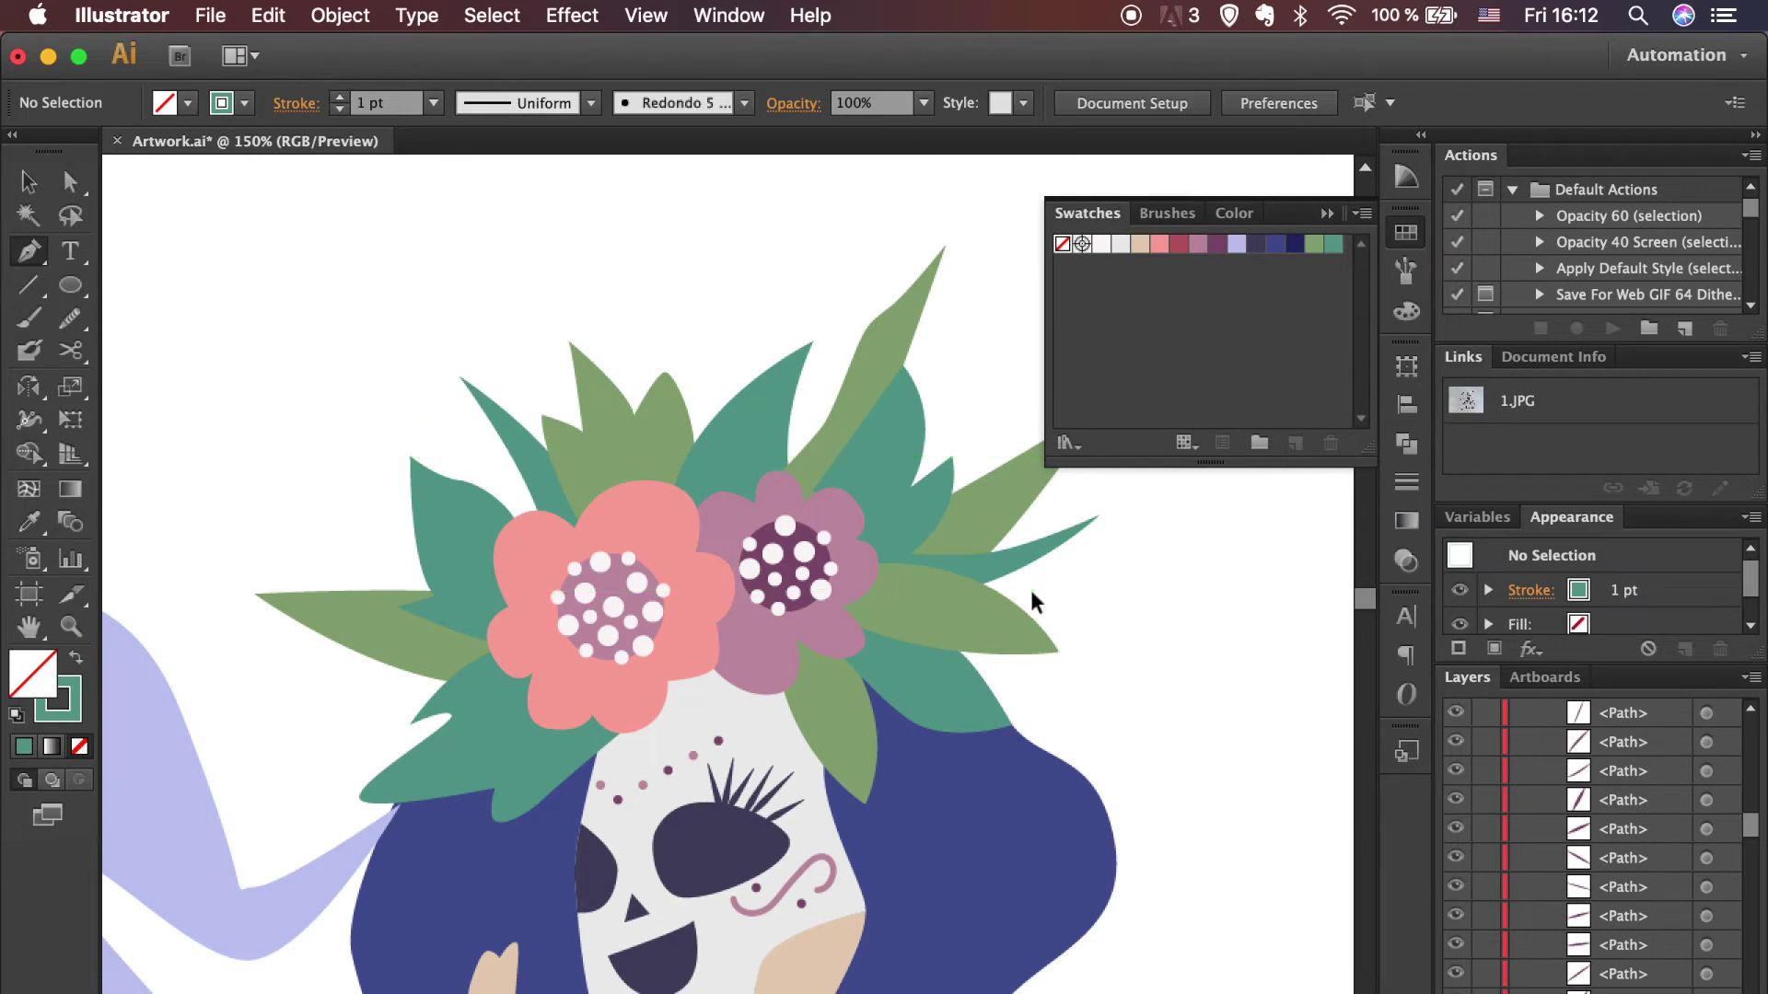
key(super+equal)
key(super+equal)
click(552, 382)
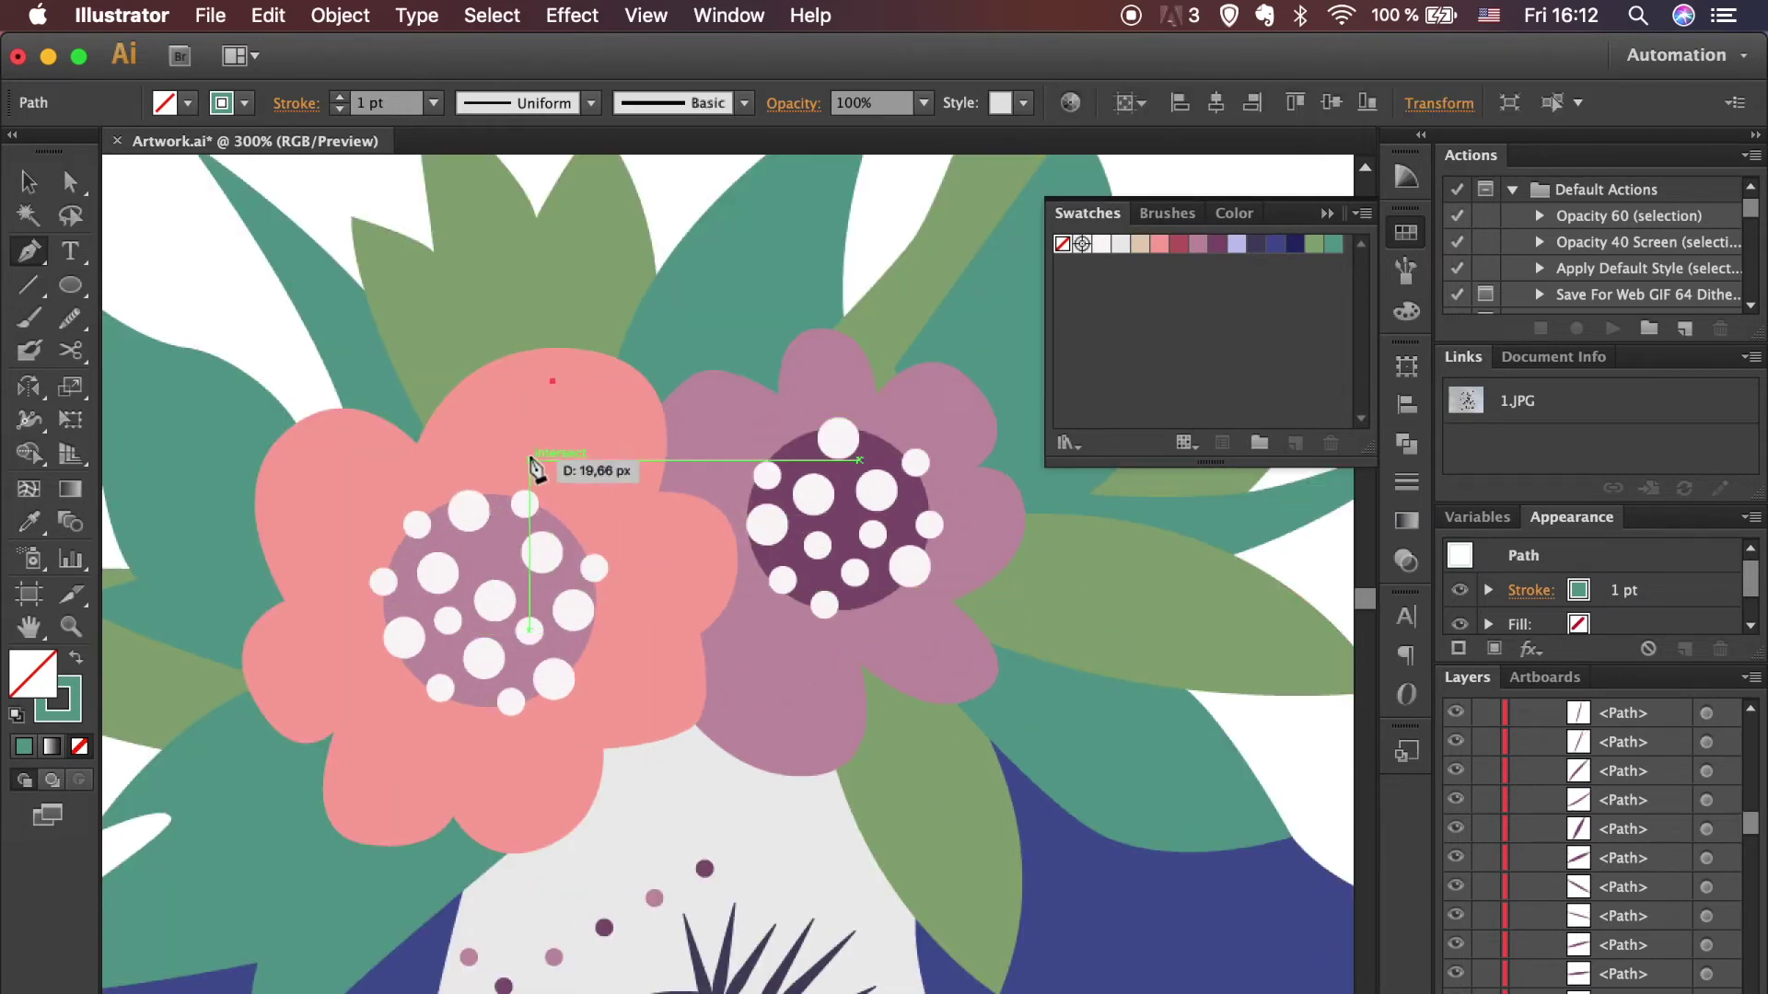
click(530, 458)
click(595, 419)
click(555, 459)
super+click(663, 572)
Step: Draw short green lines on the pink flower's right and lower-right petals
click(637, 553)
click(690, 549)
super+click(686, 585)
super+click(625, 655)
click(625, 645)
click(670, 679)
click(612, 659)
click(646, 711)
Step: Draw short green lines on the bottom and lower-left petals
super+click(542, 811)
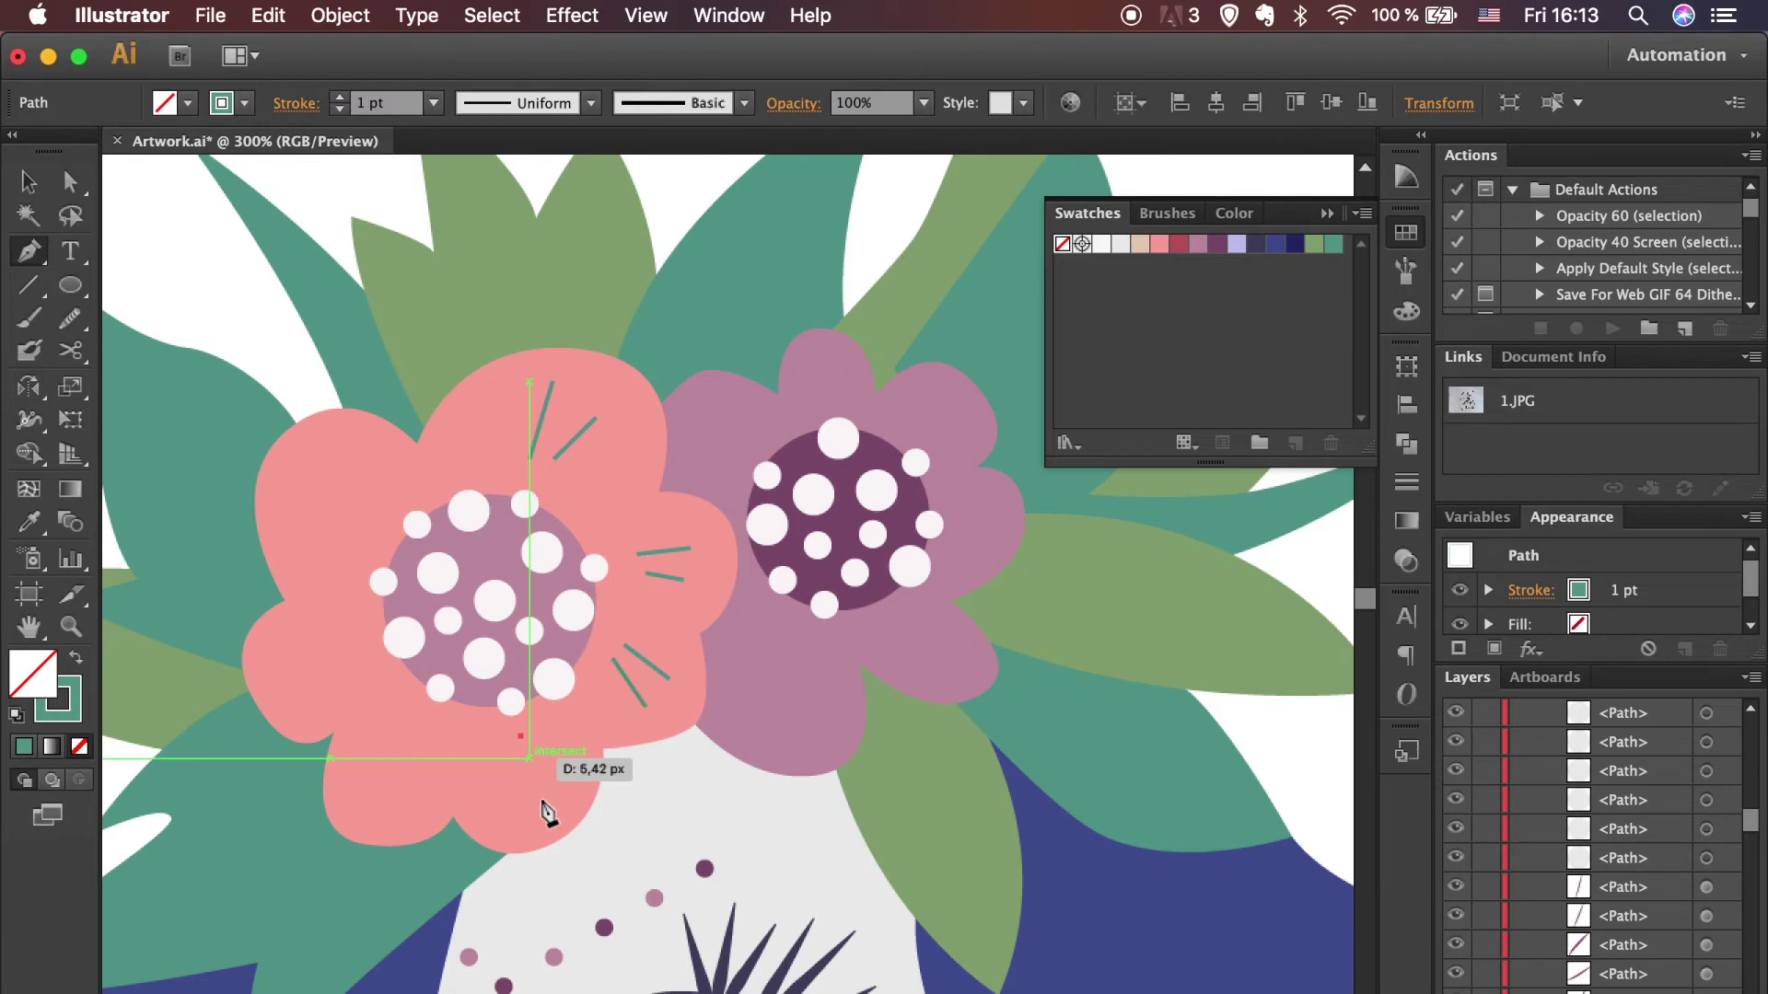
click(523, 737)
click(503, 818)
super+click(451, 783)
click(426, 738)
click(394, 799)
Step: Draw short green lines on the left and upper-left petals
super+click(406, 736)
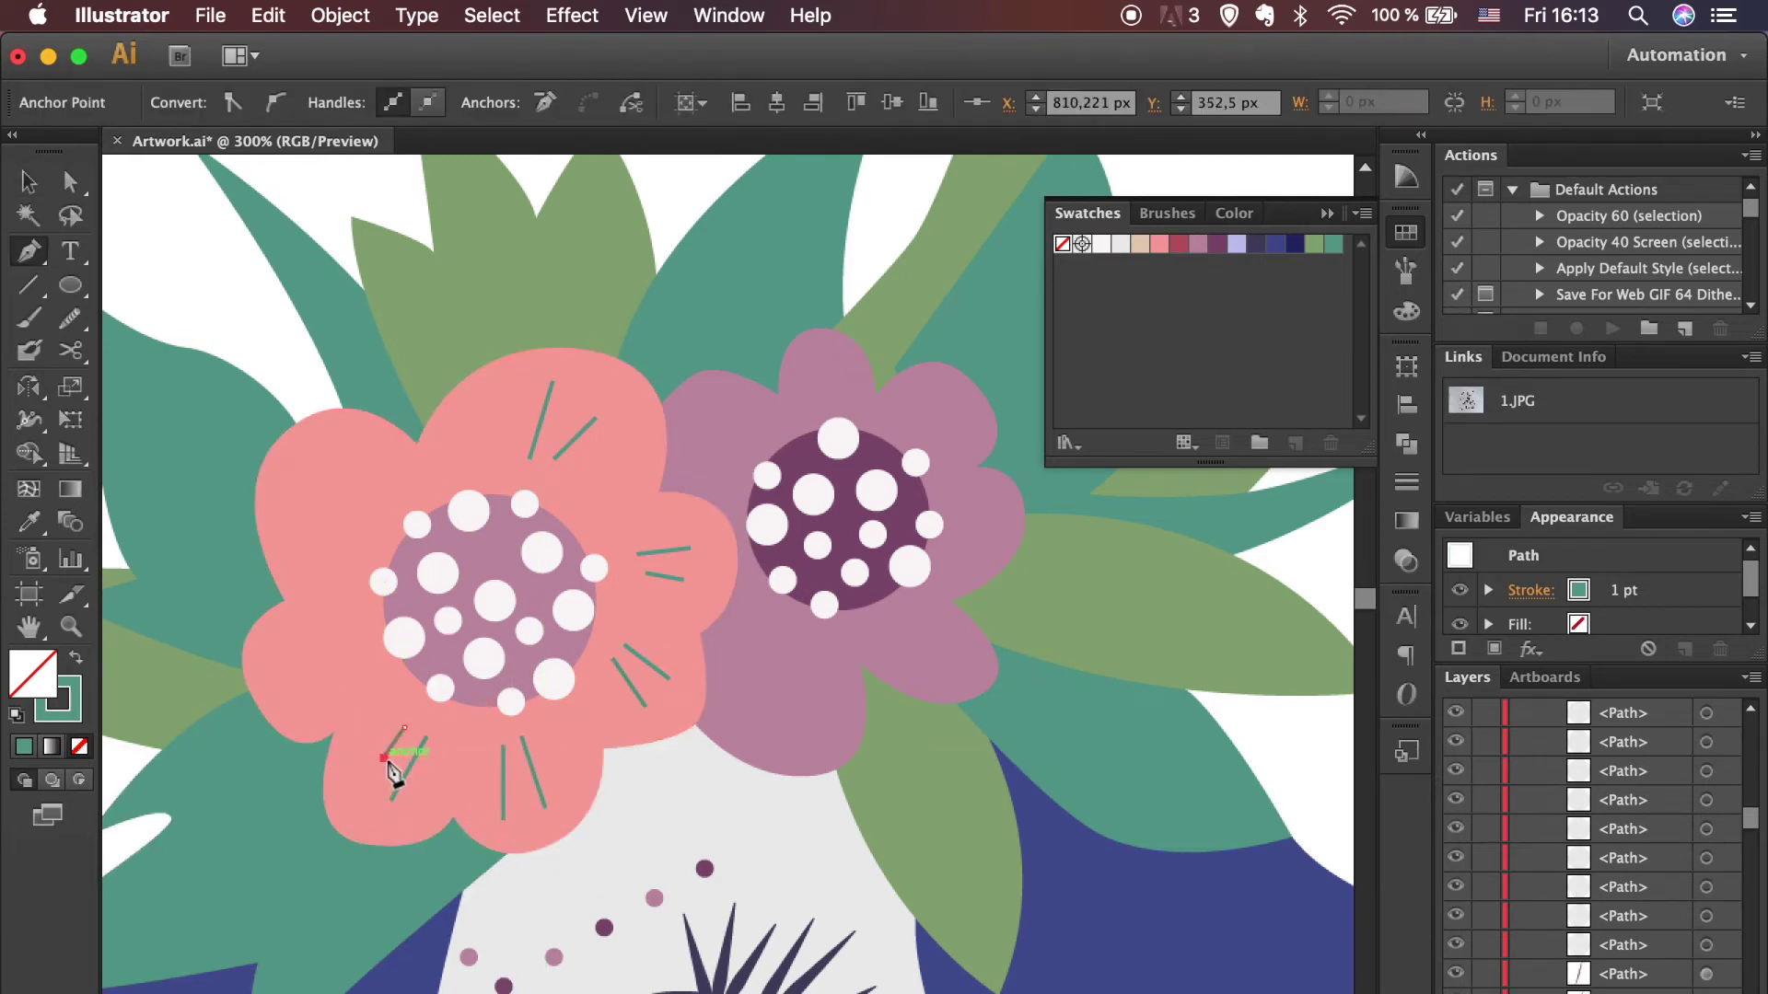
click(364, 659)
click(310, 686)
super+click(331, 676)
click(346, 634)
click(302, 657)
super+click(296, 493)
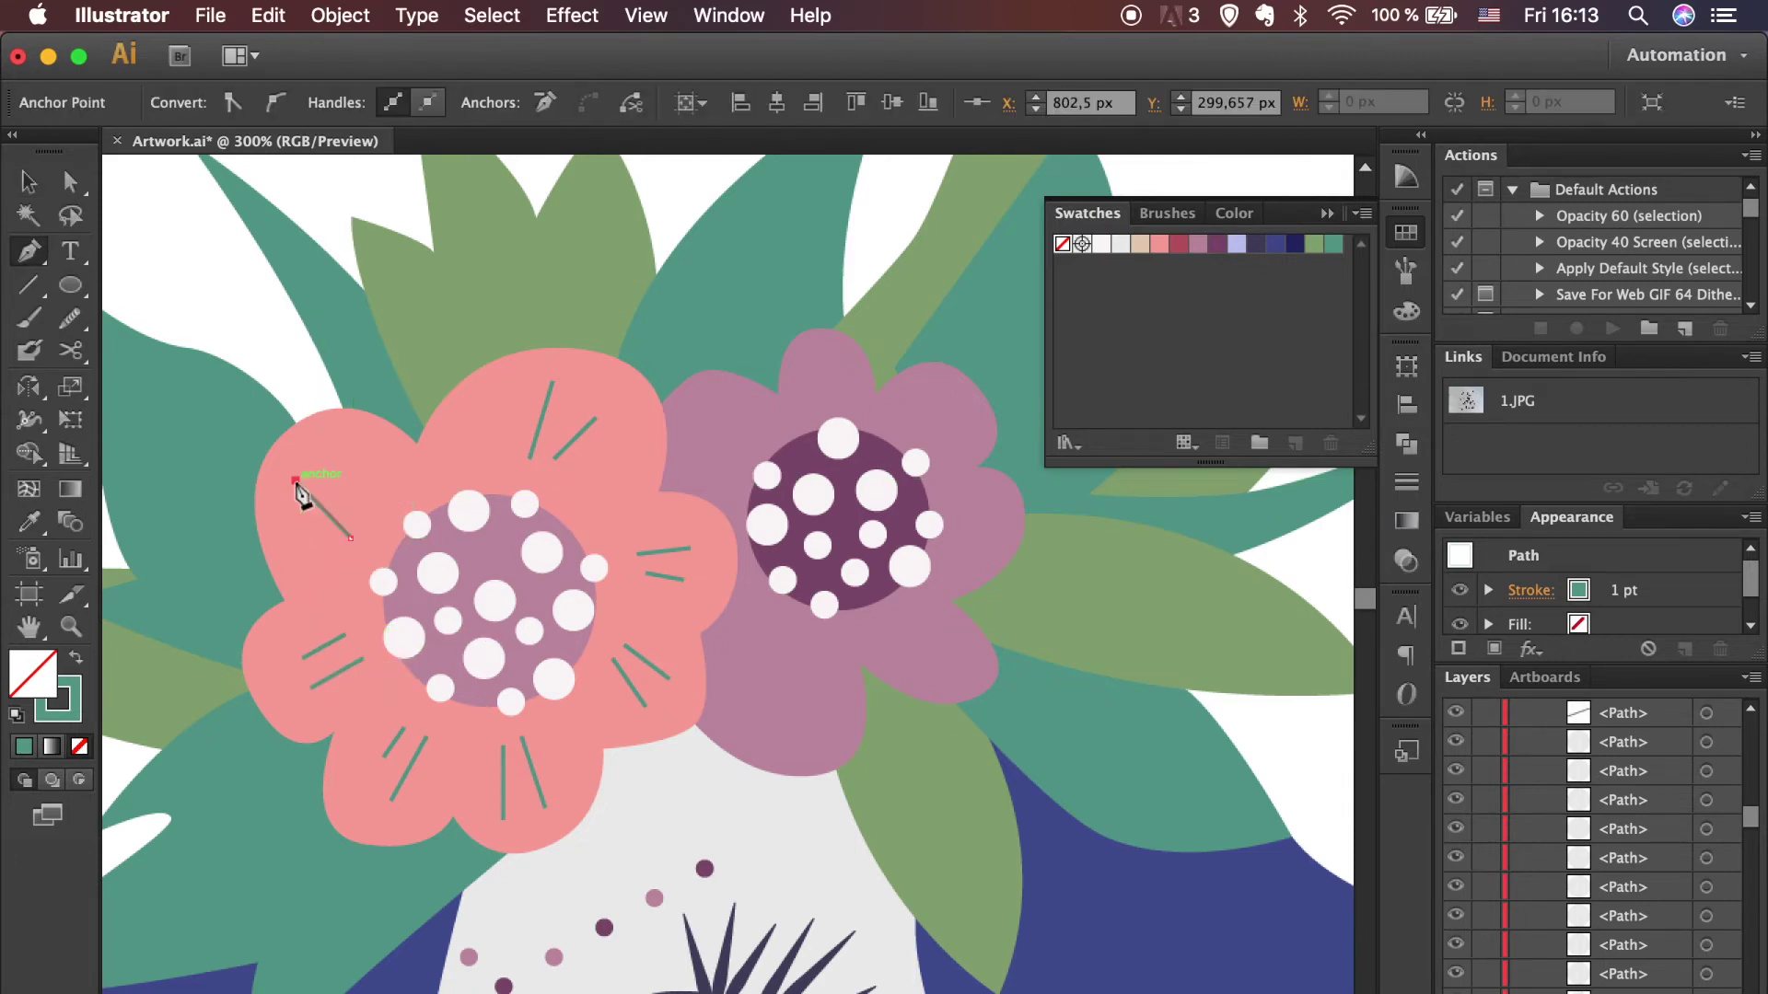
click(351, 537)
click(337, 463)
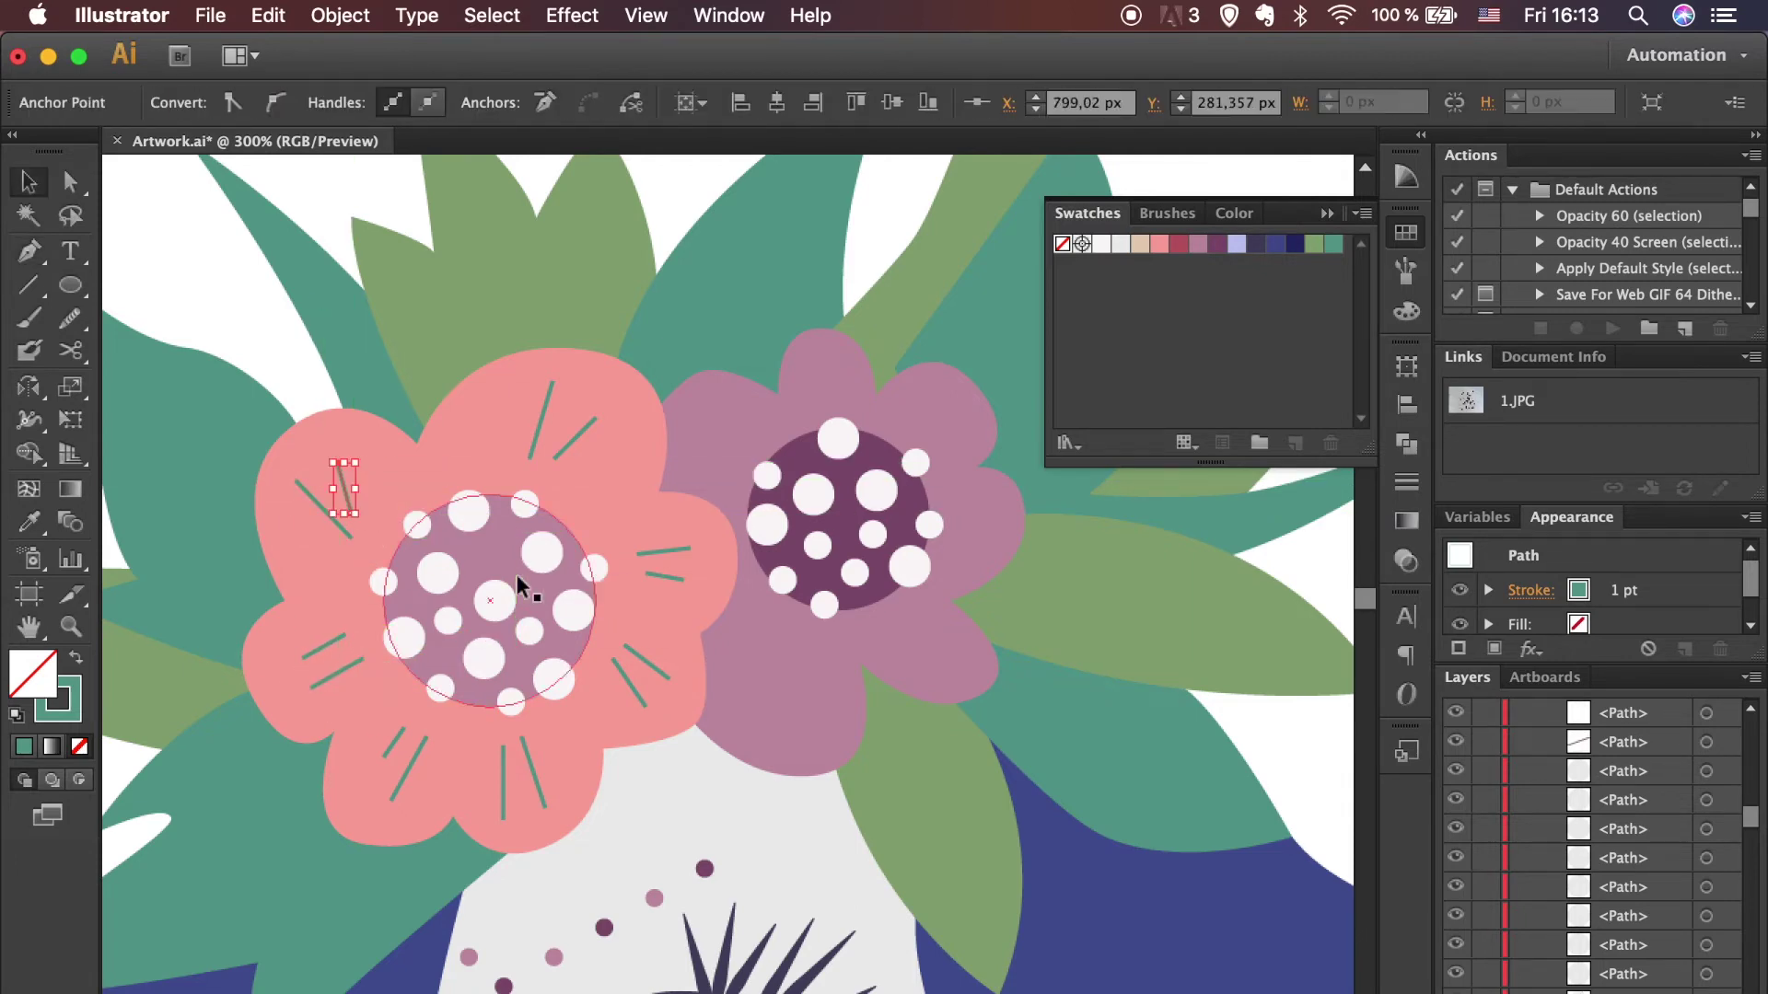
Step: Select all the pink flower's petal lines, taper them at both ends and make them 2 pt
shift+super+click(534, 442)
shift+super+click(640, 547)
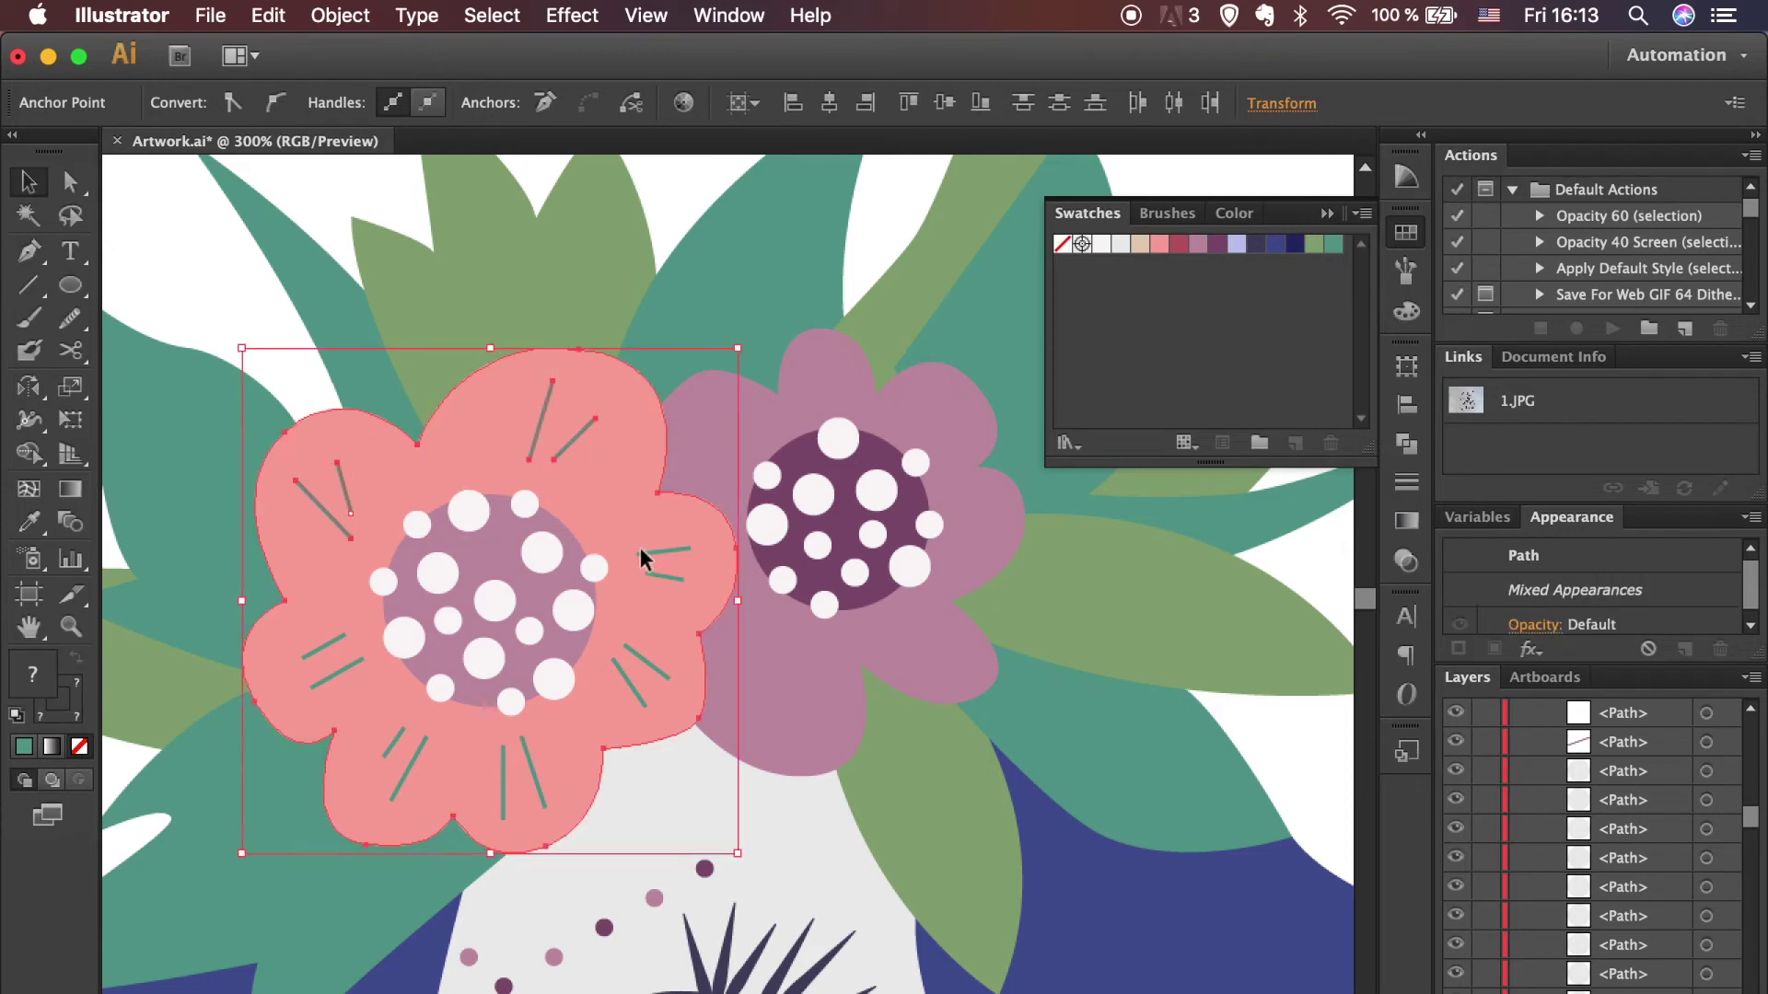
shift+super+click(592, 485)
shift+super+click(575, 438)
shift+super+click(663, 551)
shift+super+click(670, 577)
shift+super+click(655, 668)
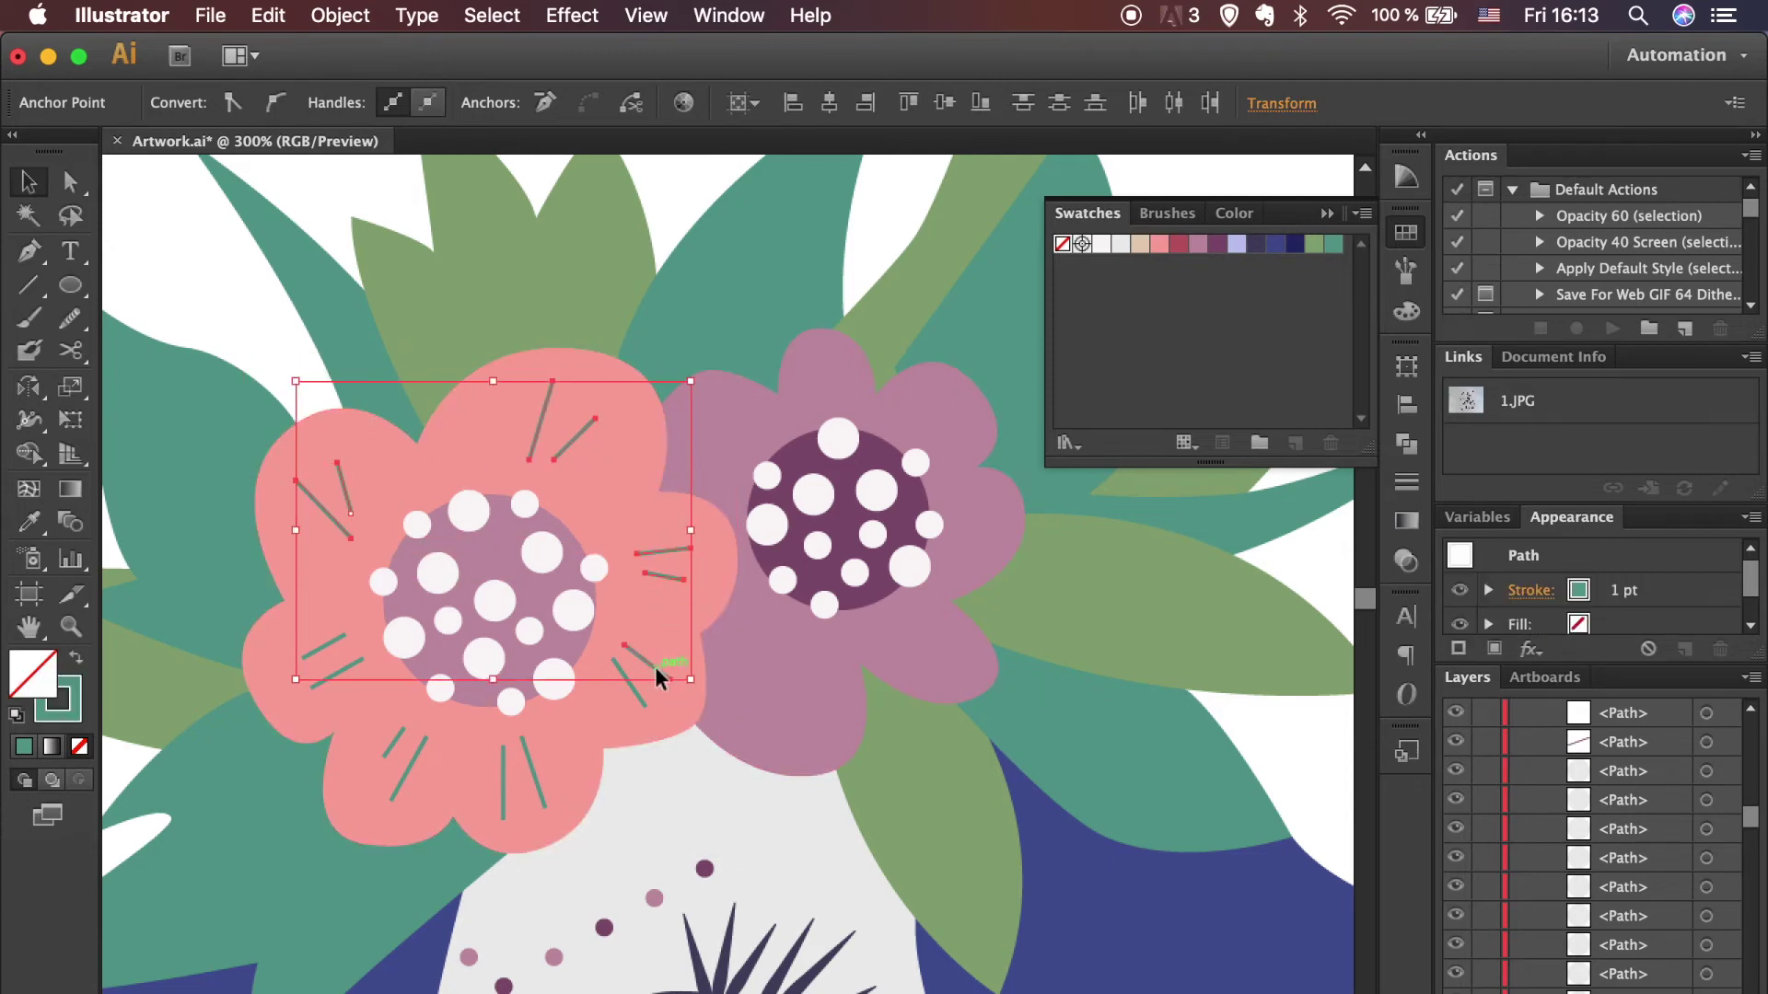
shift+super+click(536, 782)
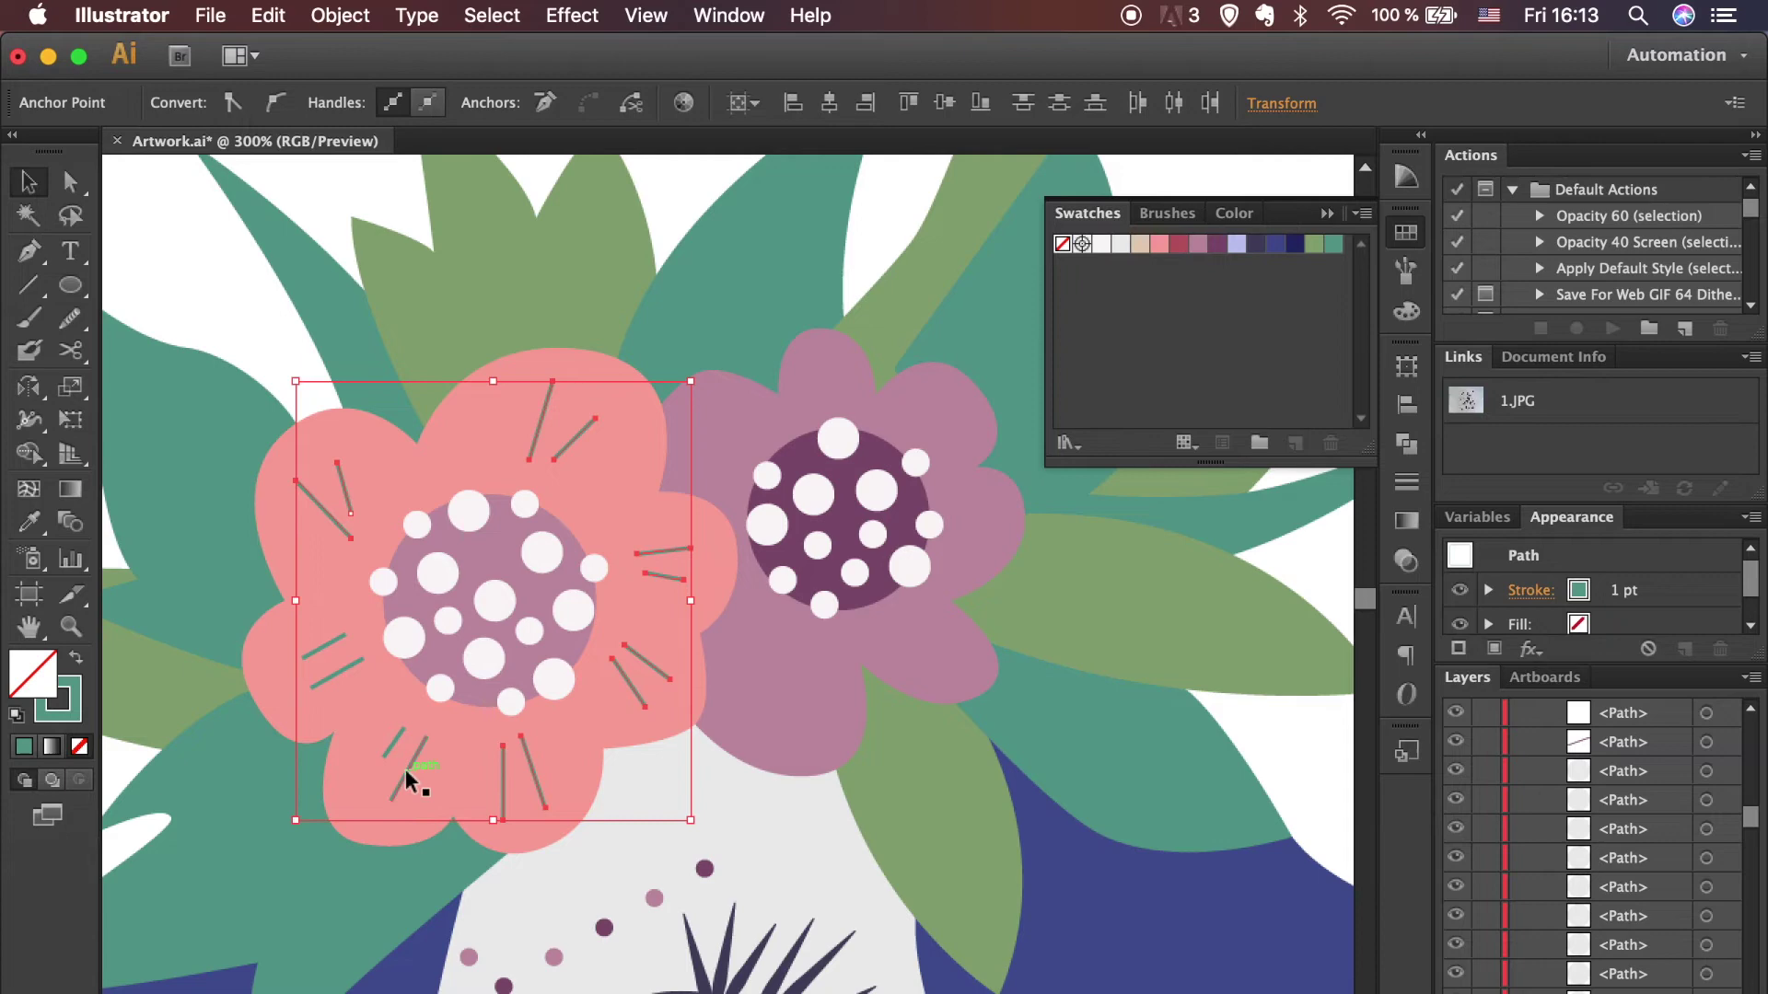
shift+super+click(335, 668)
click(590, 102)
click(506, 190)
Step: Set the pink flower's petal lines to 2 pt and recolour them dark pink
click(342, 97)
click(57, 699)
click(1087, 213)
click(1198, 244)
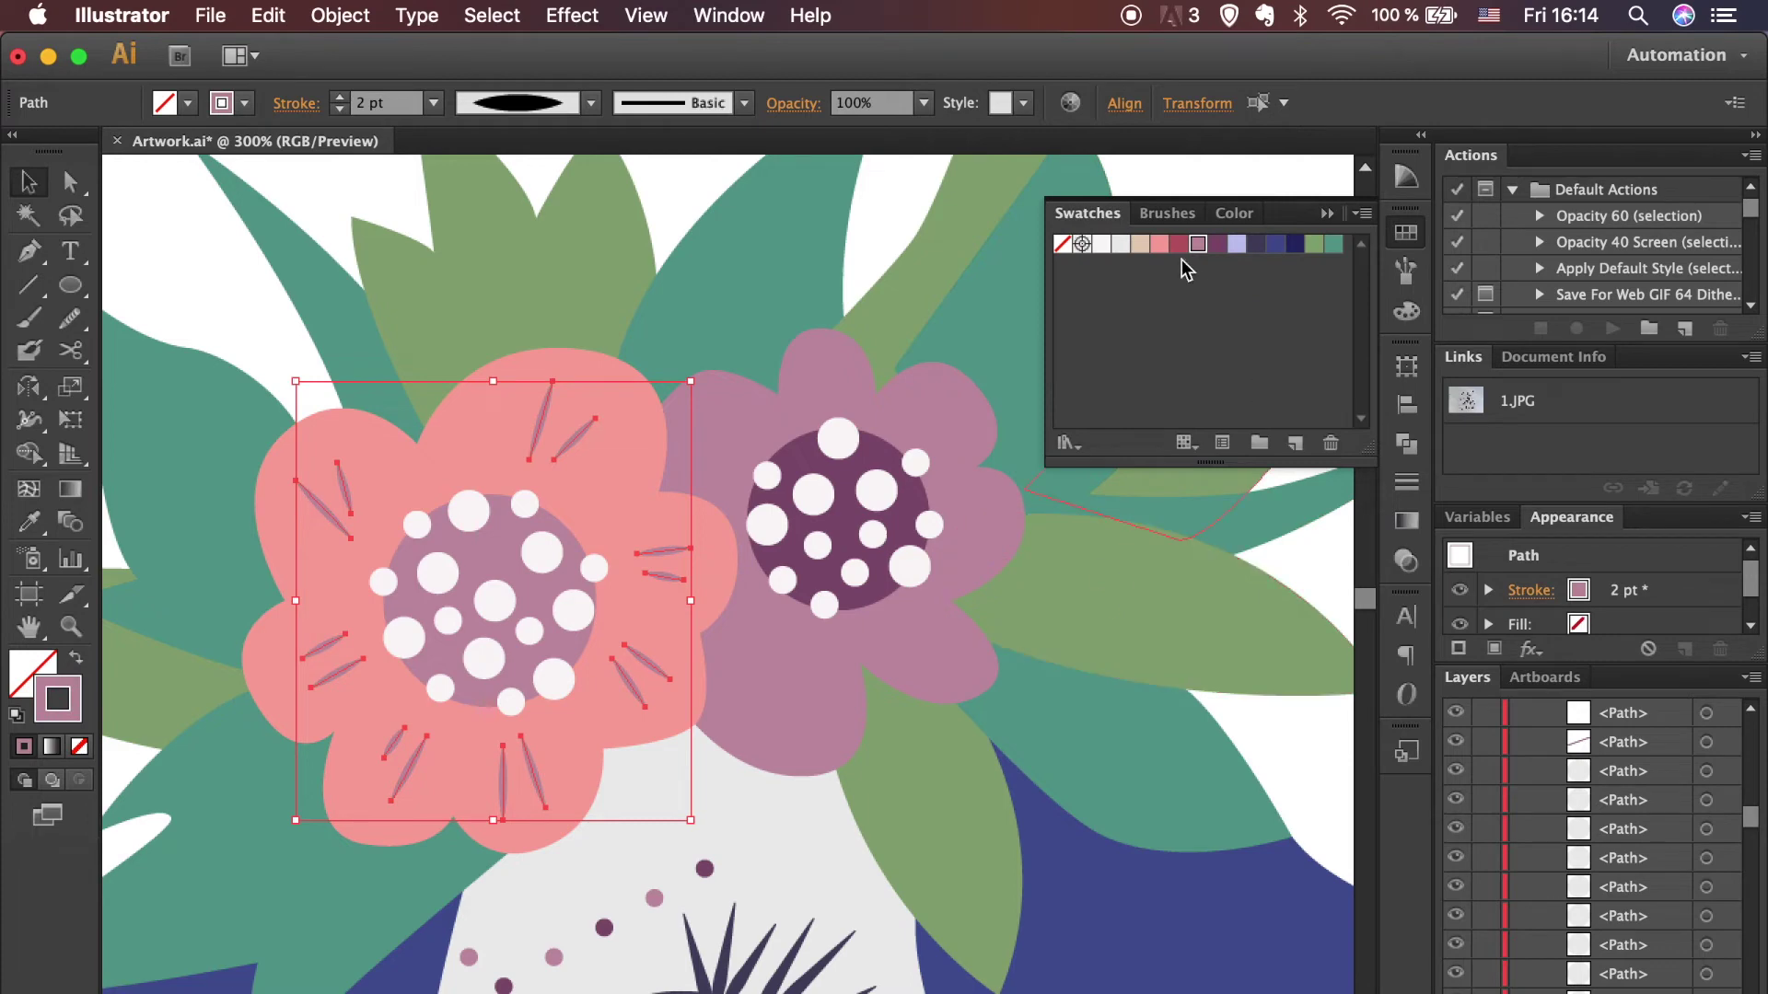
click(1178, 244)
Step: Fill the pink flower's centre circle dark pink with no outline
click(562, 589)
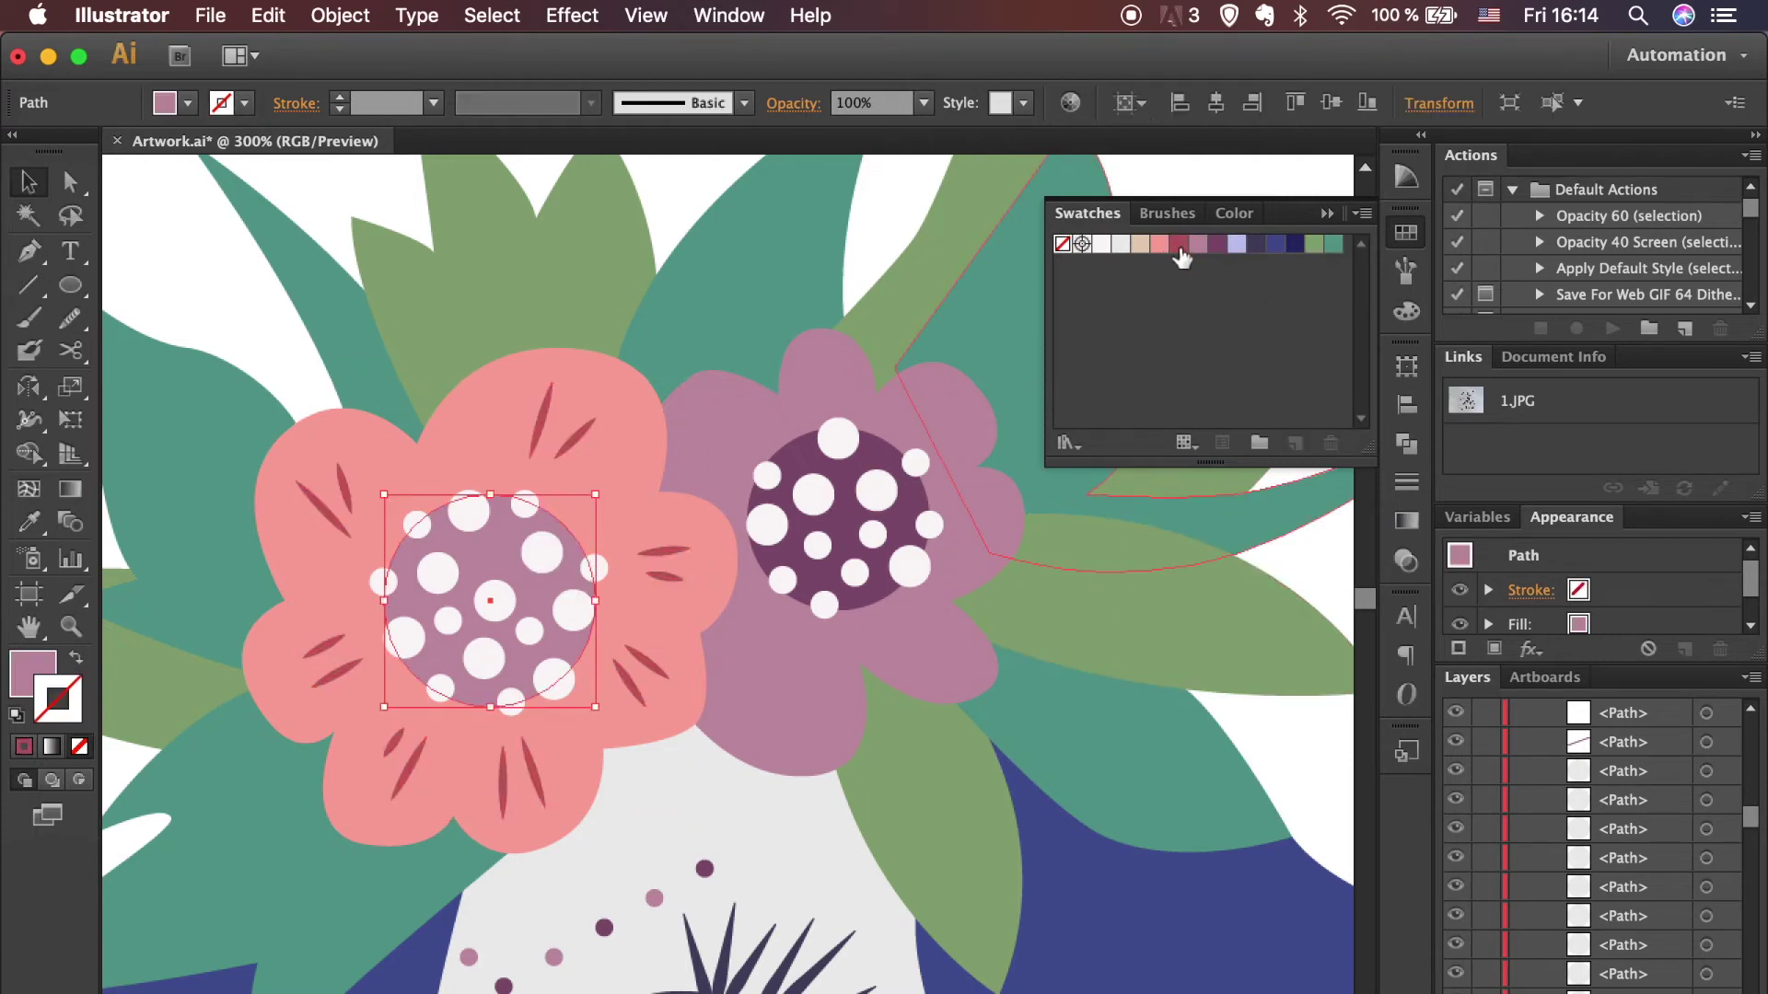
click(79, 659)
click(79, 747)
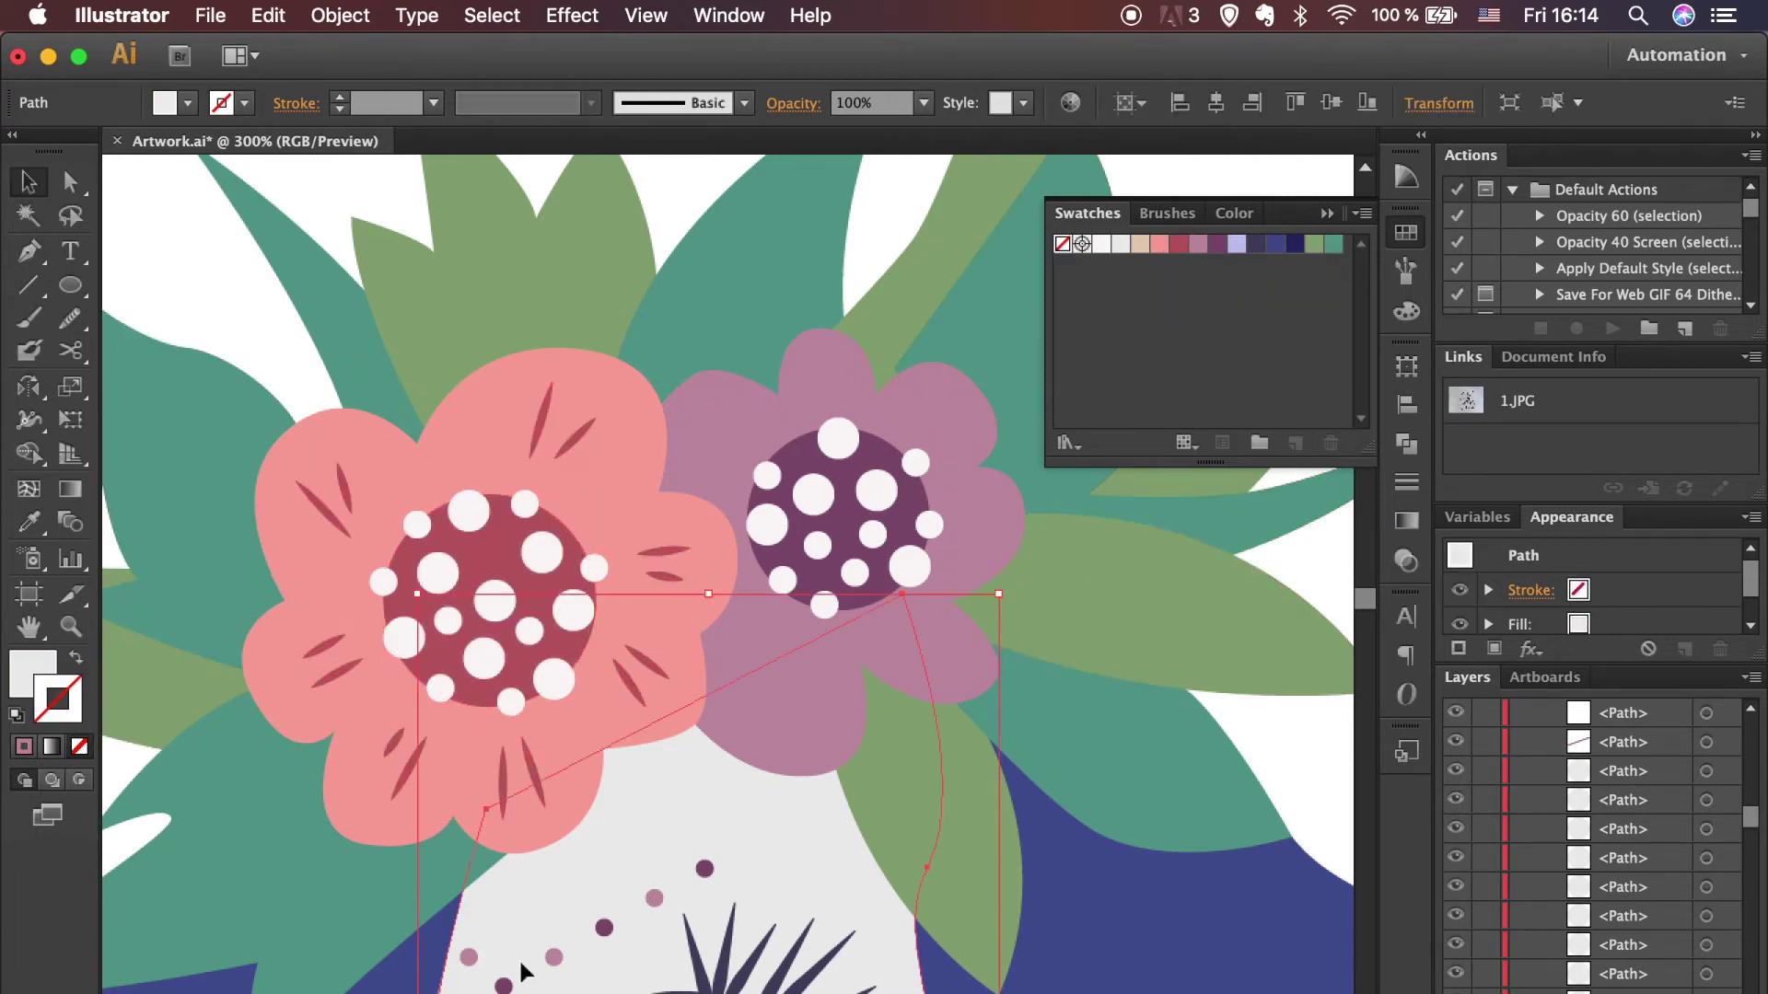
click(1220, 916)
scroll(1215, 916, right, 2)
Step: Draw short dark-purple lines radiating across the purple flower's petals
click(460, 480)
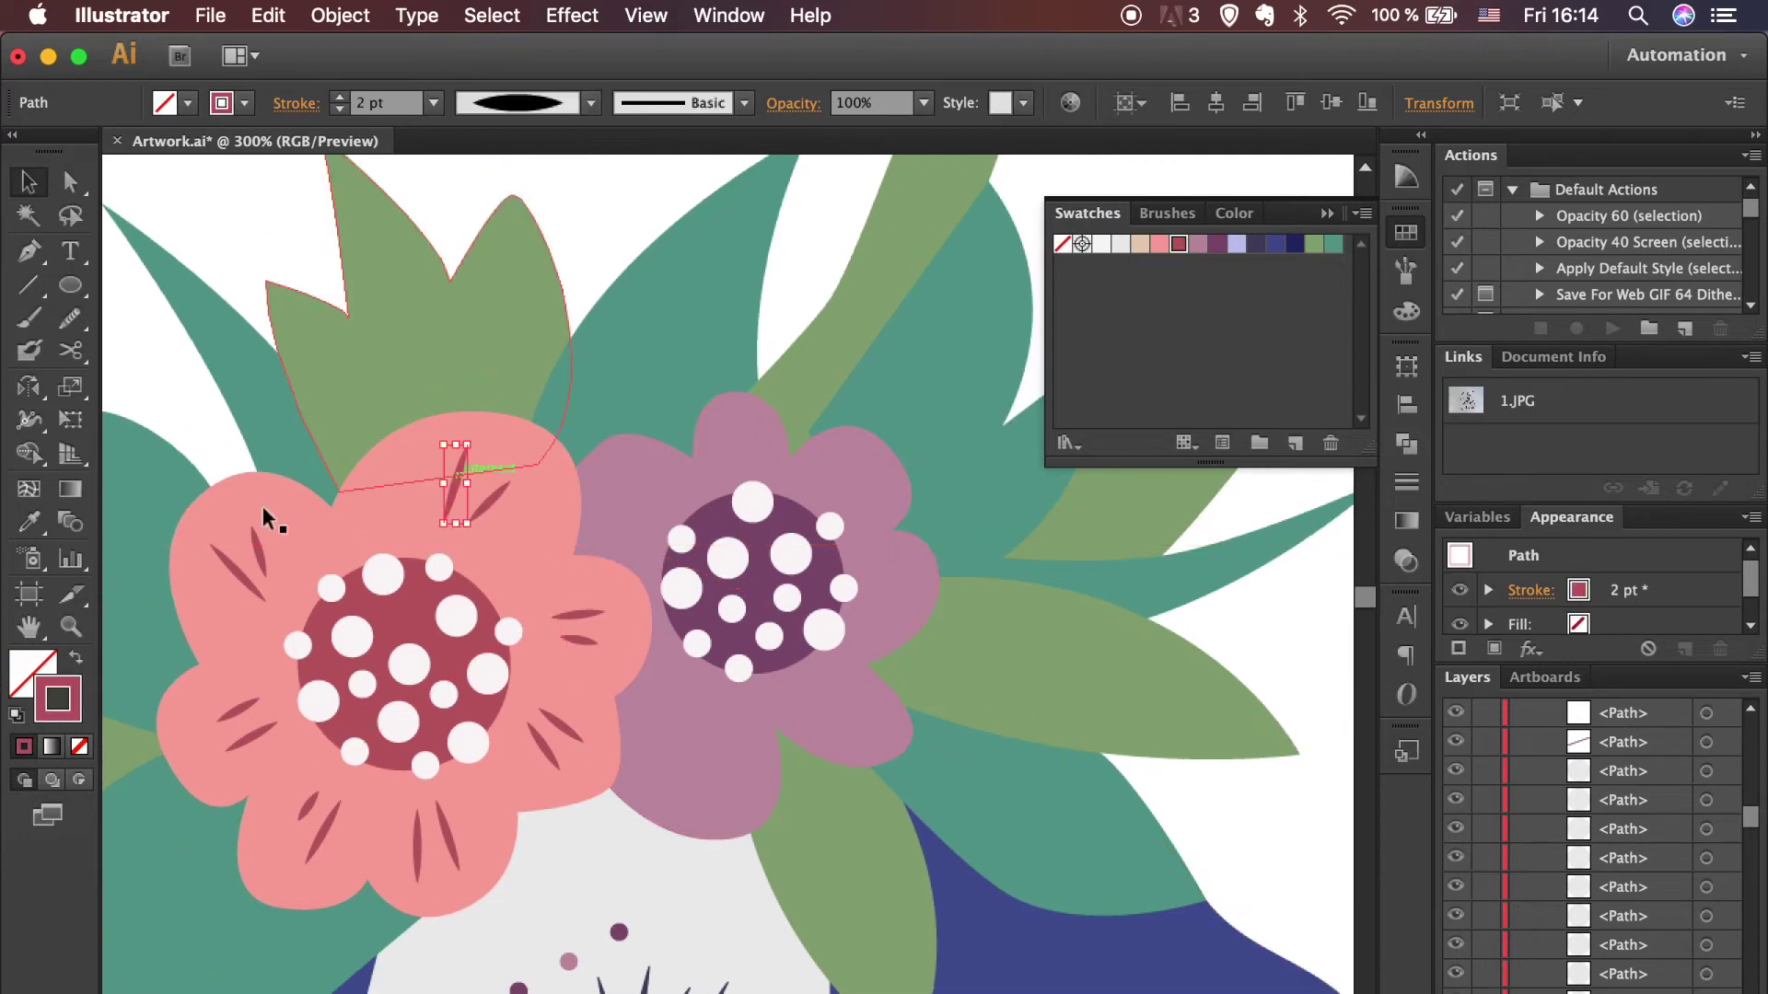
click(1217, 244)
key(p)
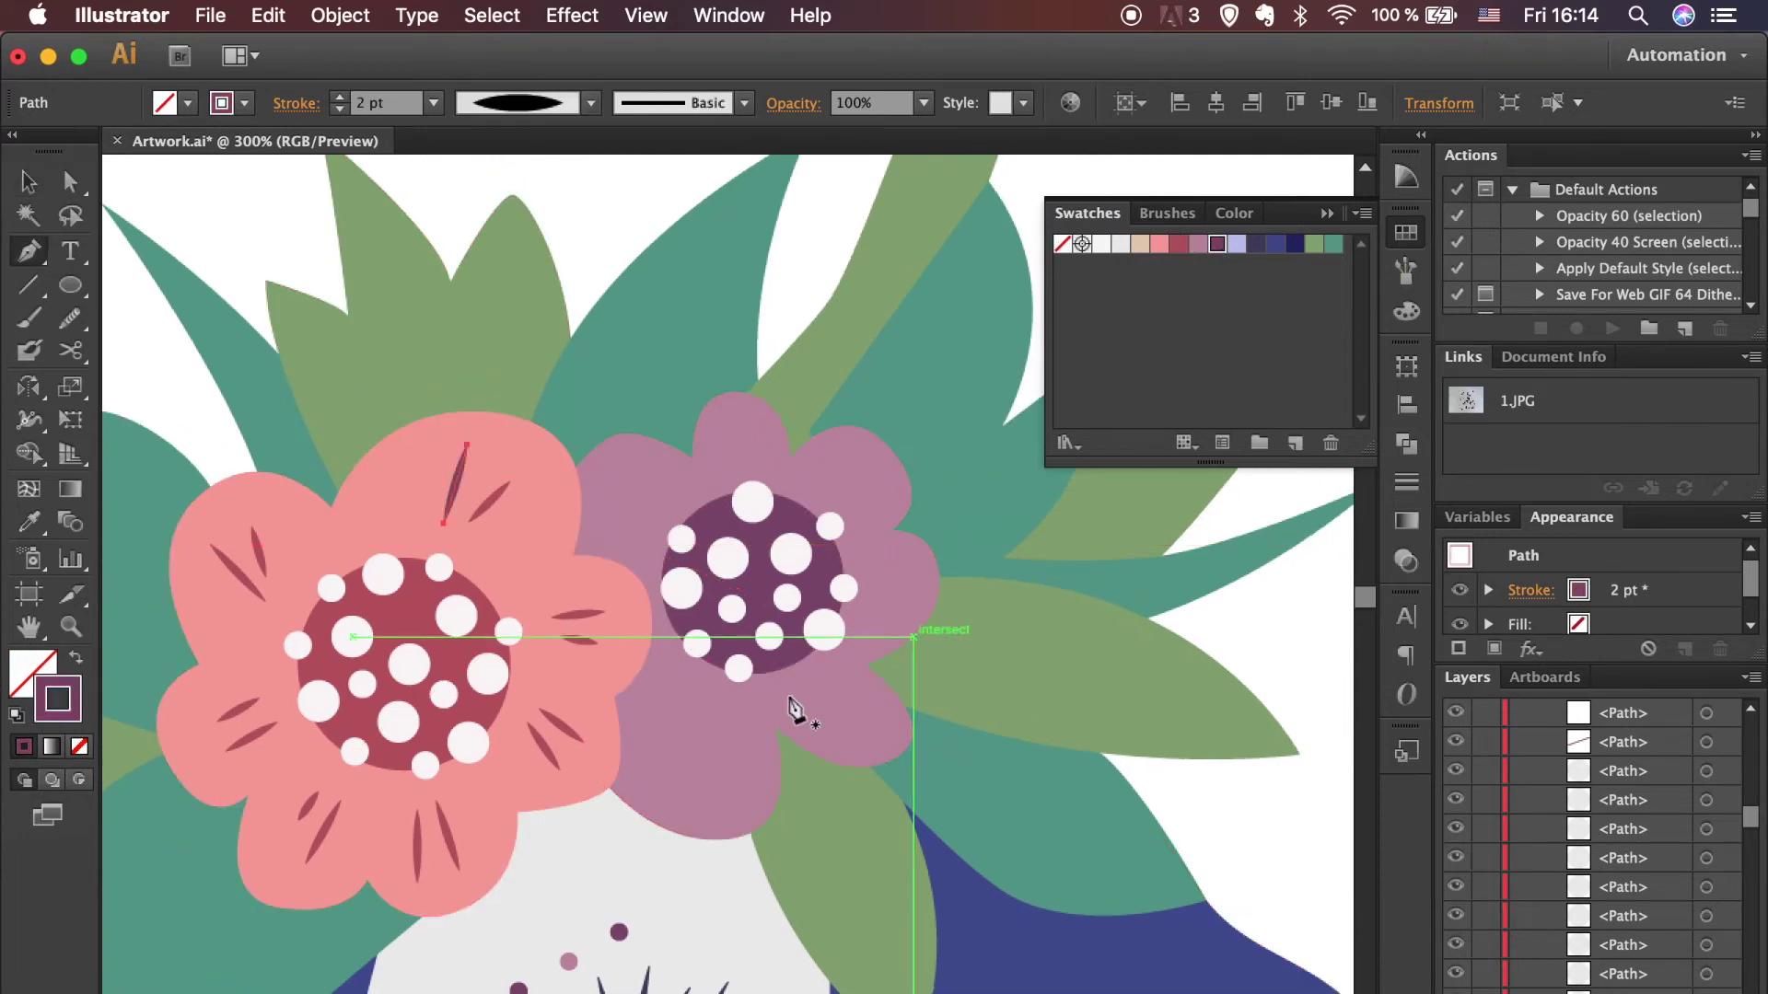
click(710, 710)
click(709, 768)
click(683, 712)
click(666, 751)
click(804, 693)
click(843, 719)
click(873, 573)
click(750, 426)
Step: Select the purple flower's petal lines and give them a tapered width profile
click(632, 494)
key(v)
drag(889, 606, 679, 734)
click(479, 102)
click(561, 219)
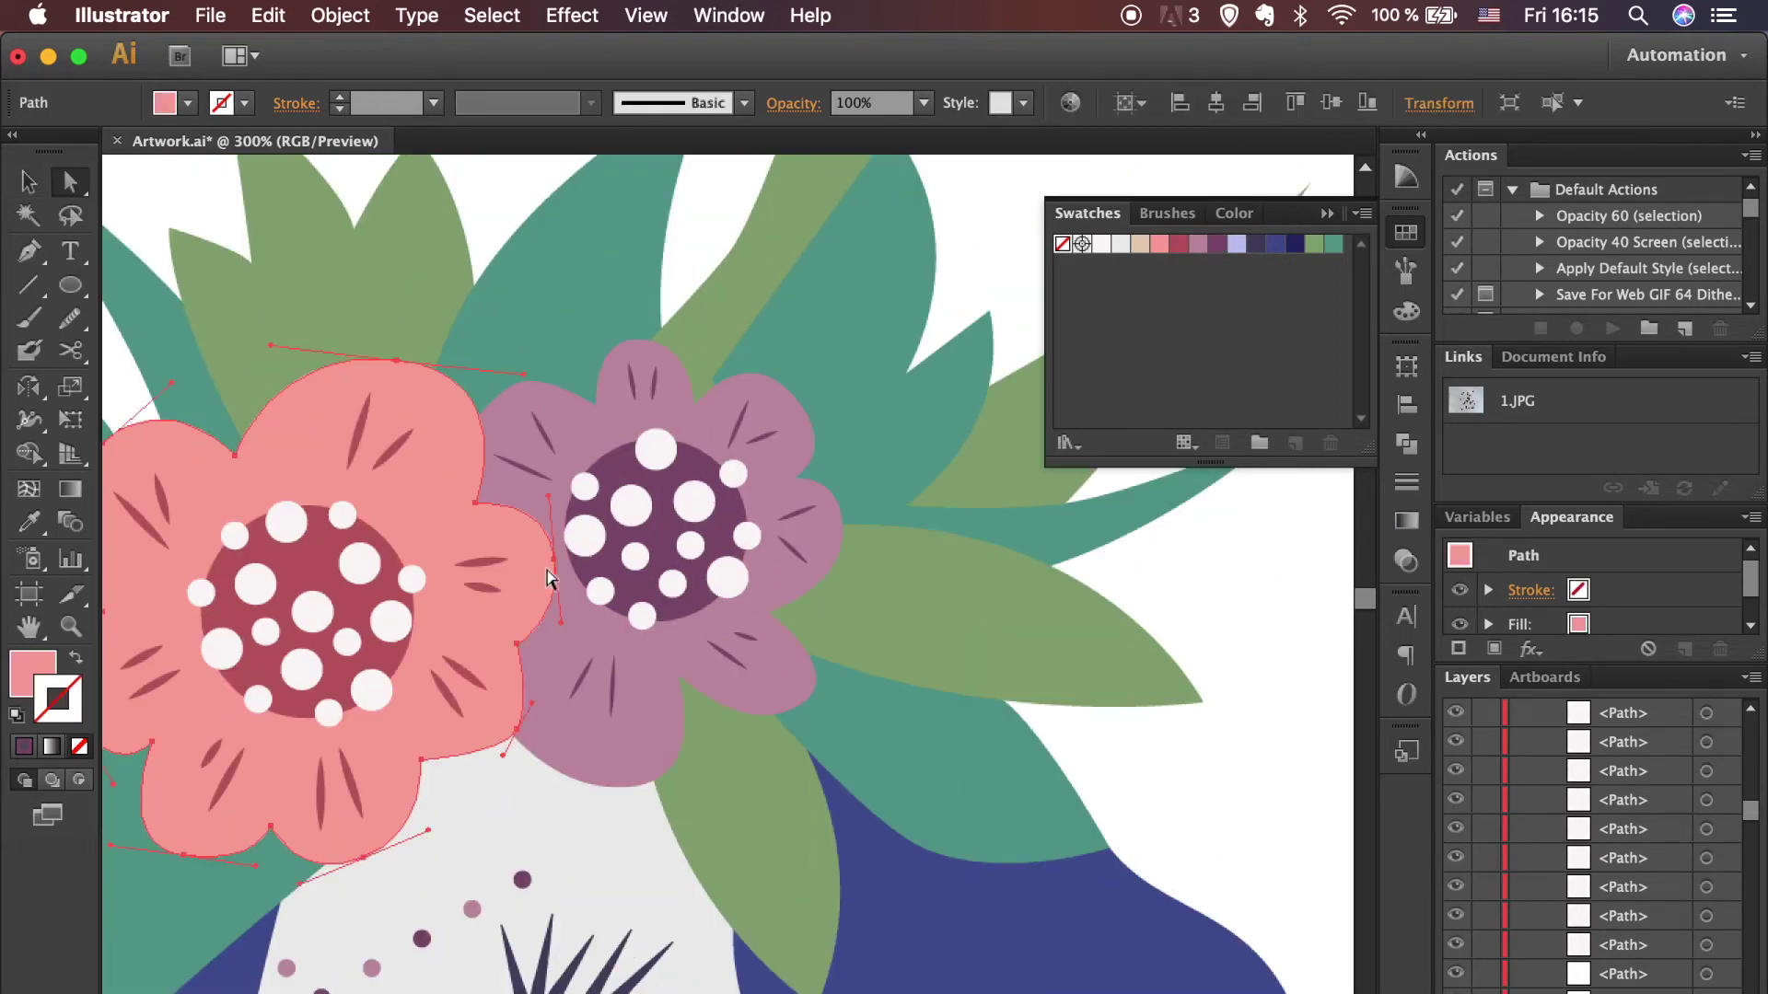
Step: Push the pink flower's right petal edge further outward
drag(550, 578, 573, 590)
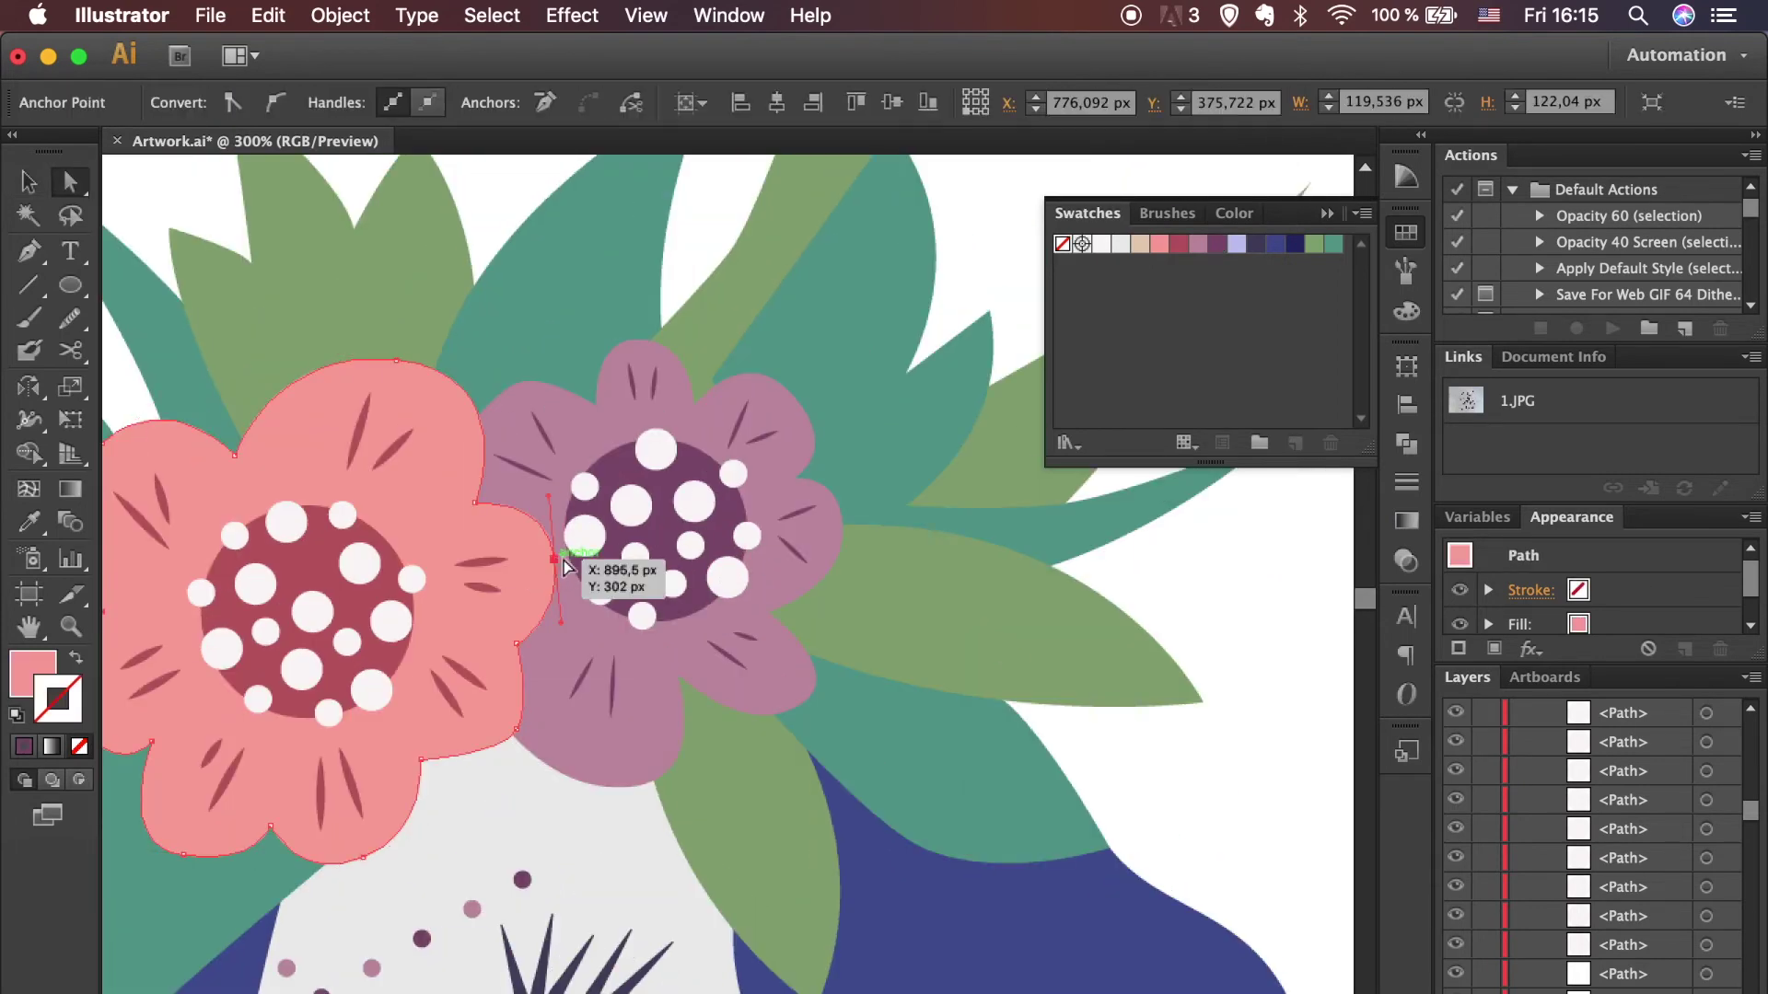
click(982, 776)
drag(543, 580, 580, 562)
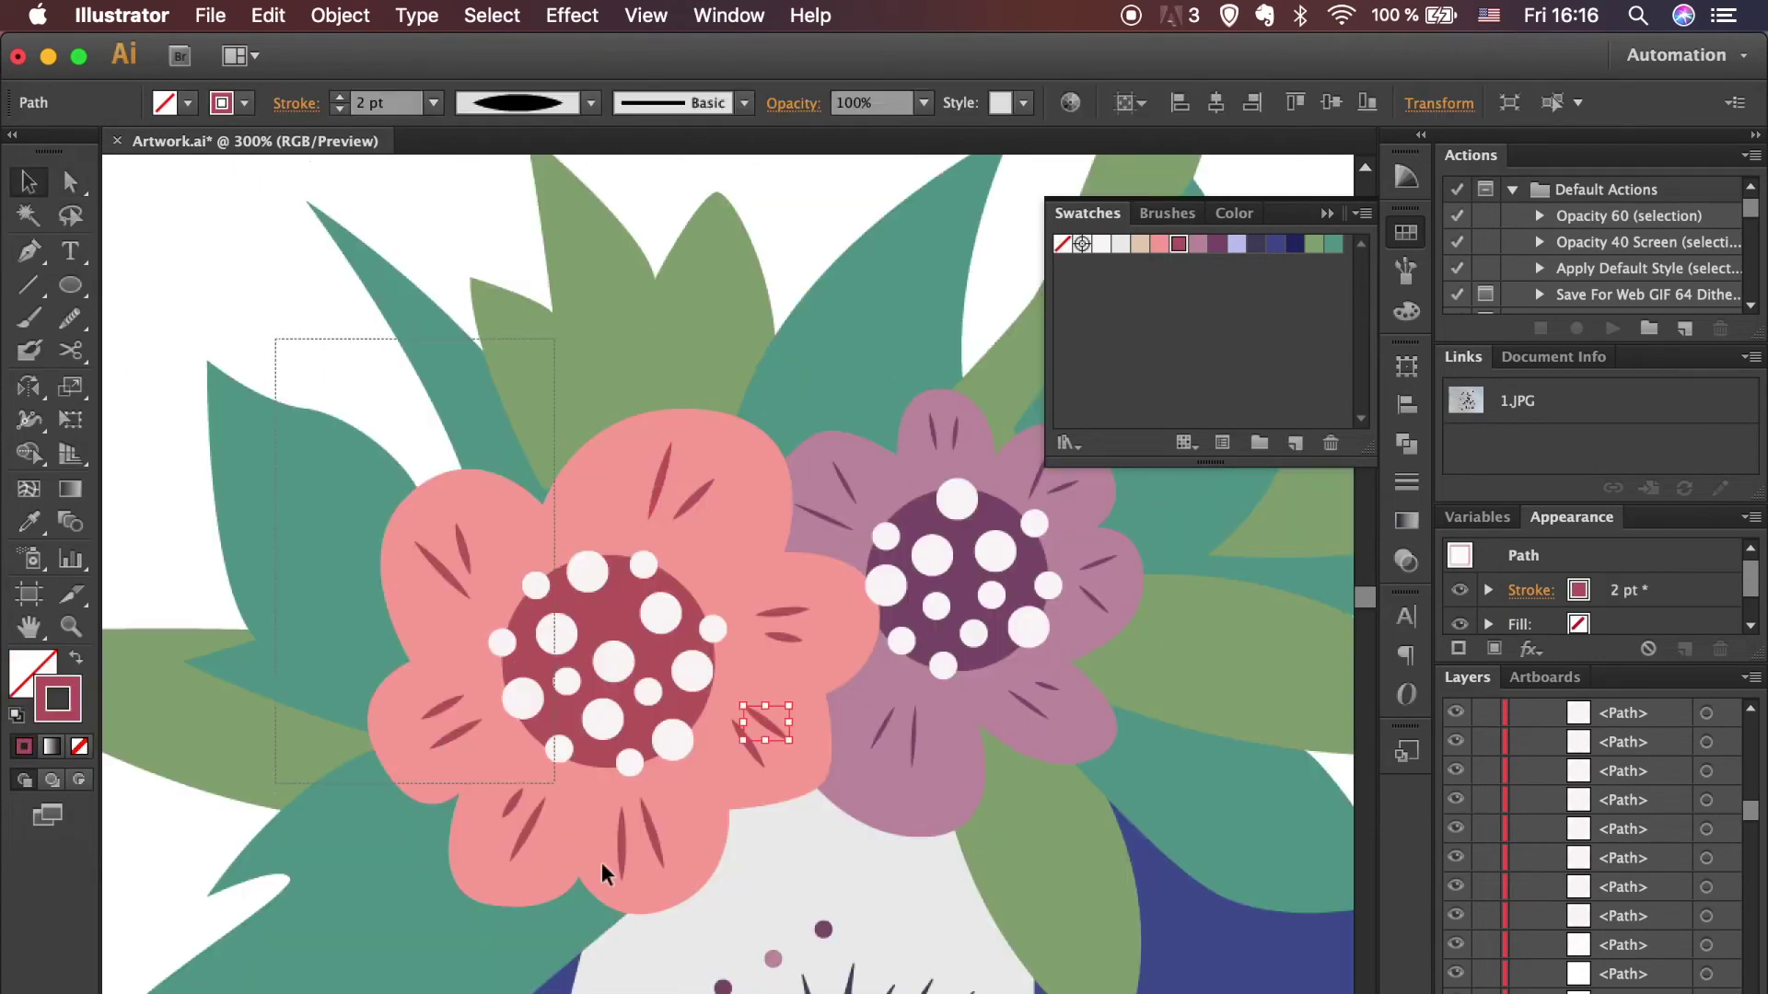
Step: Select the pink flower's pieces, excluding the purple flower and leaf, and group them
drag(816, 873, 816, 873)
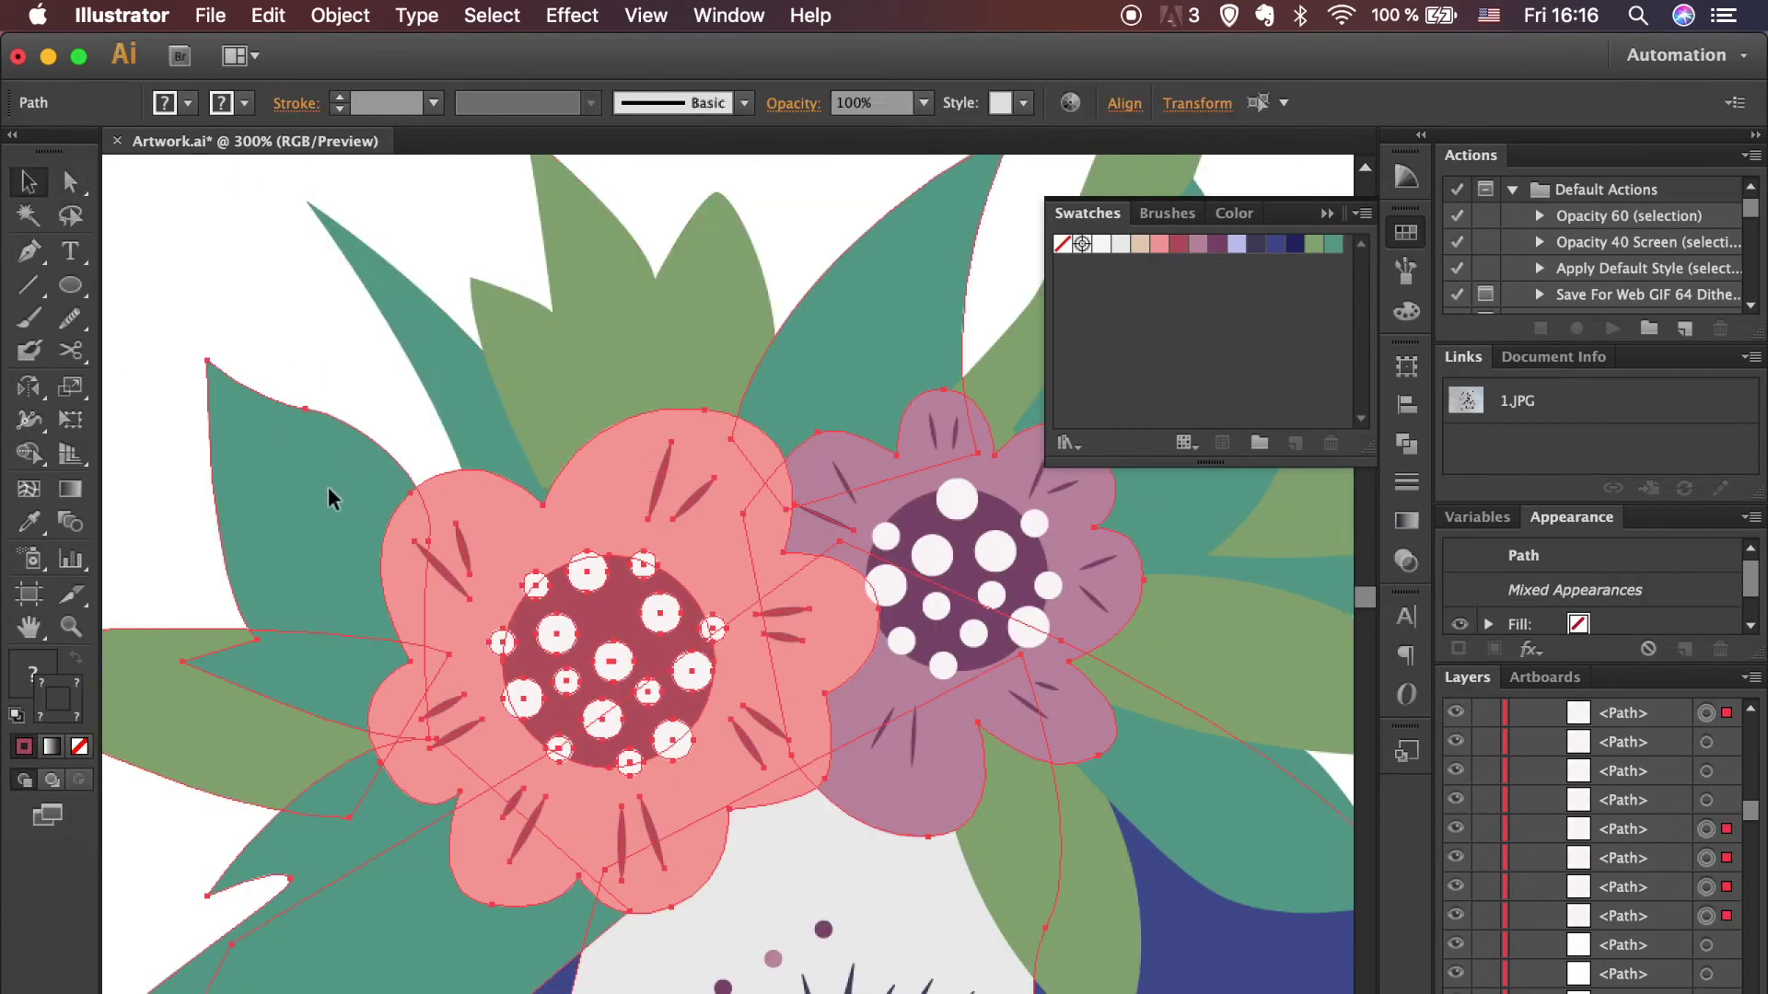
shift+click(887, 793)
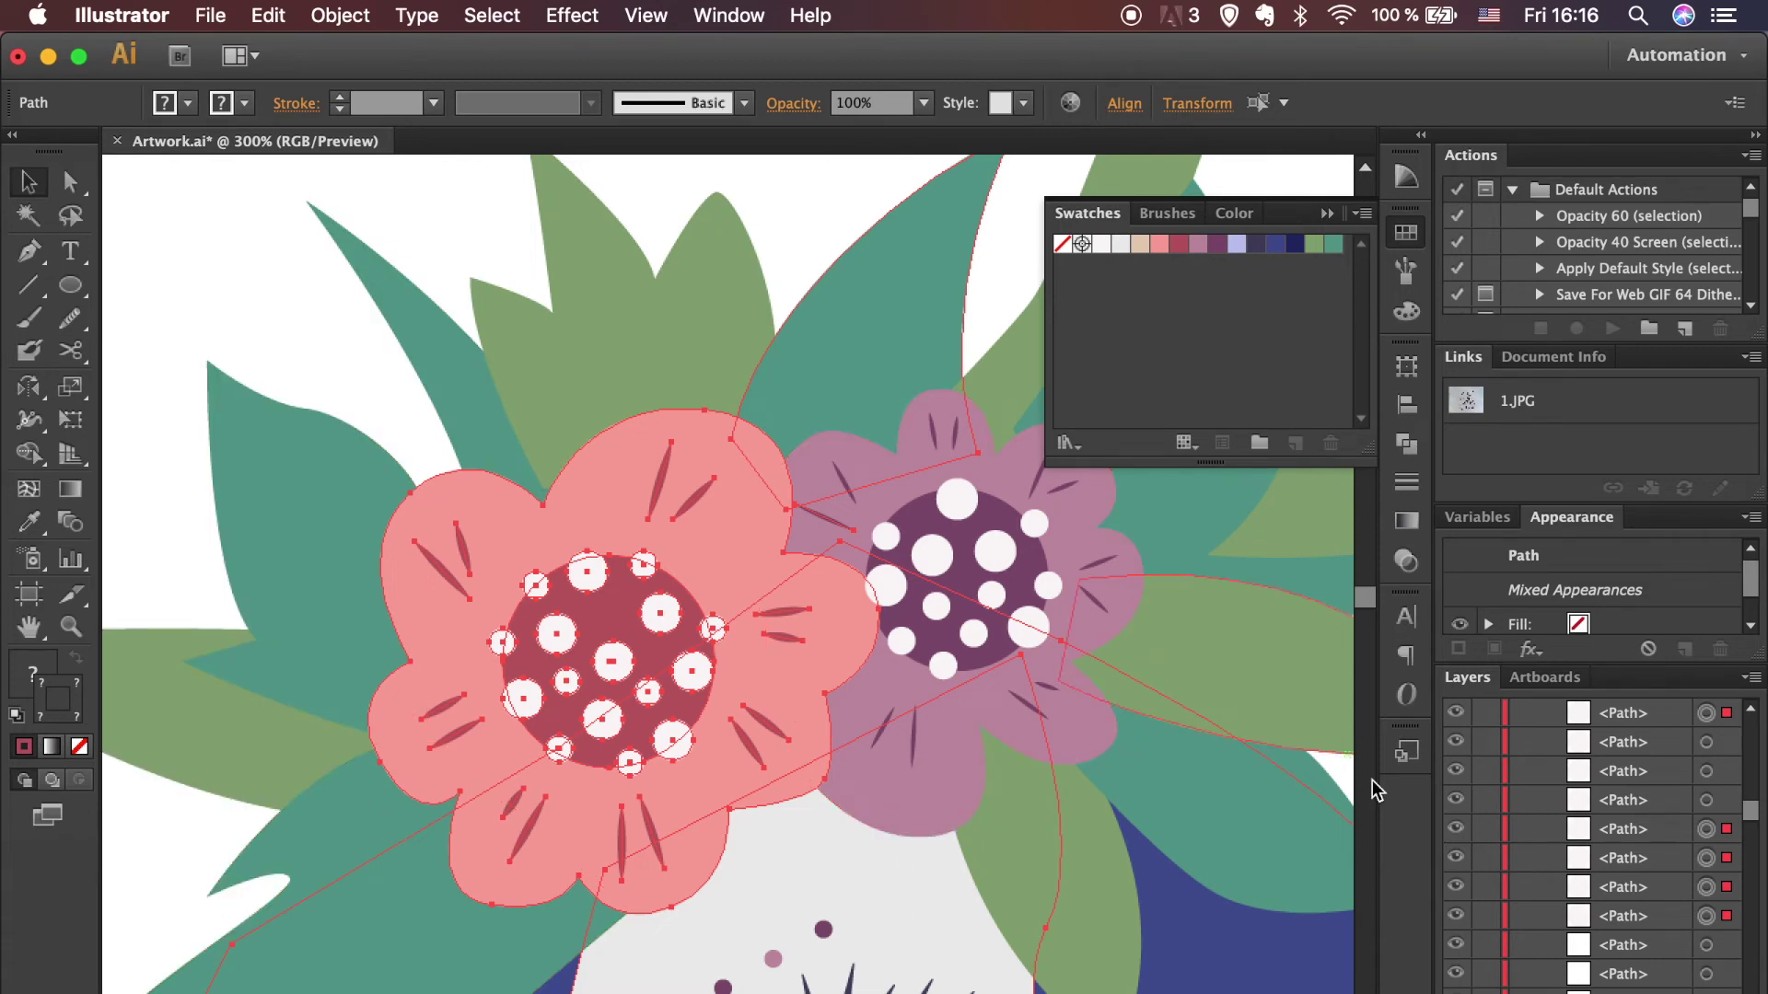
shift+click(1202, 622)
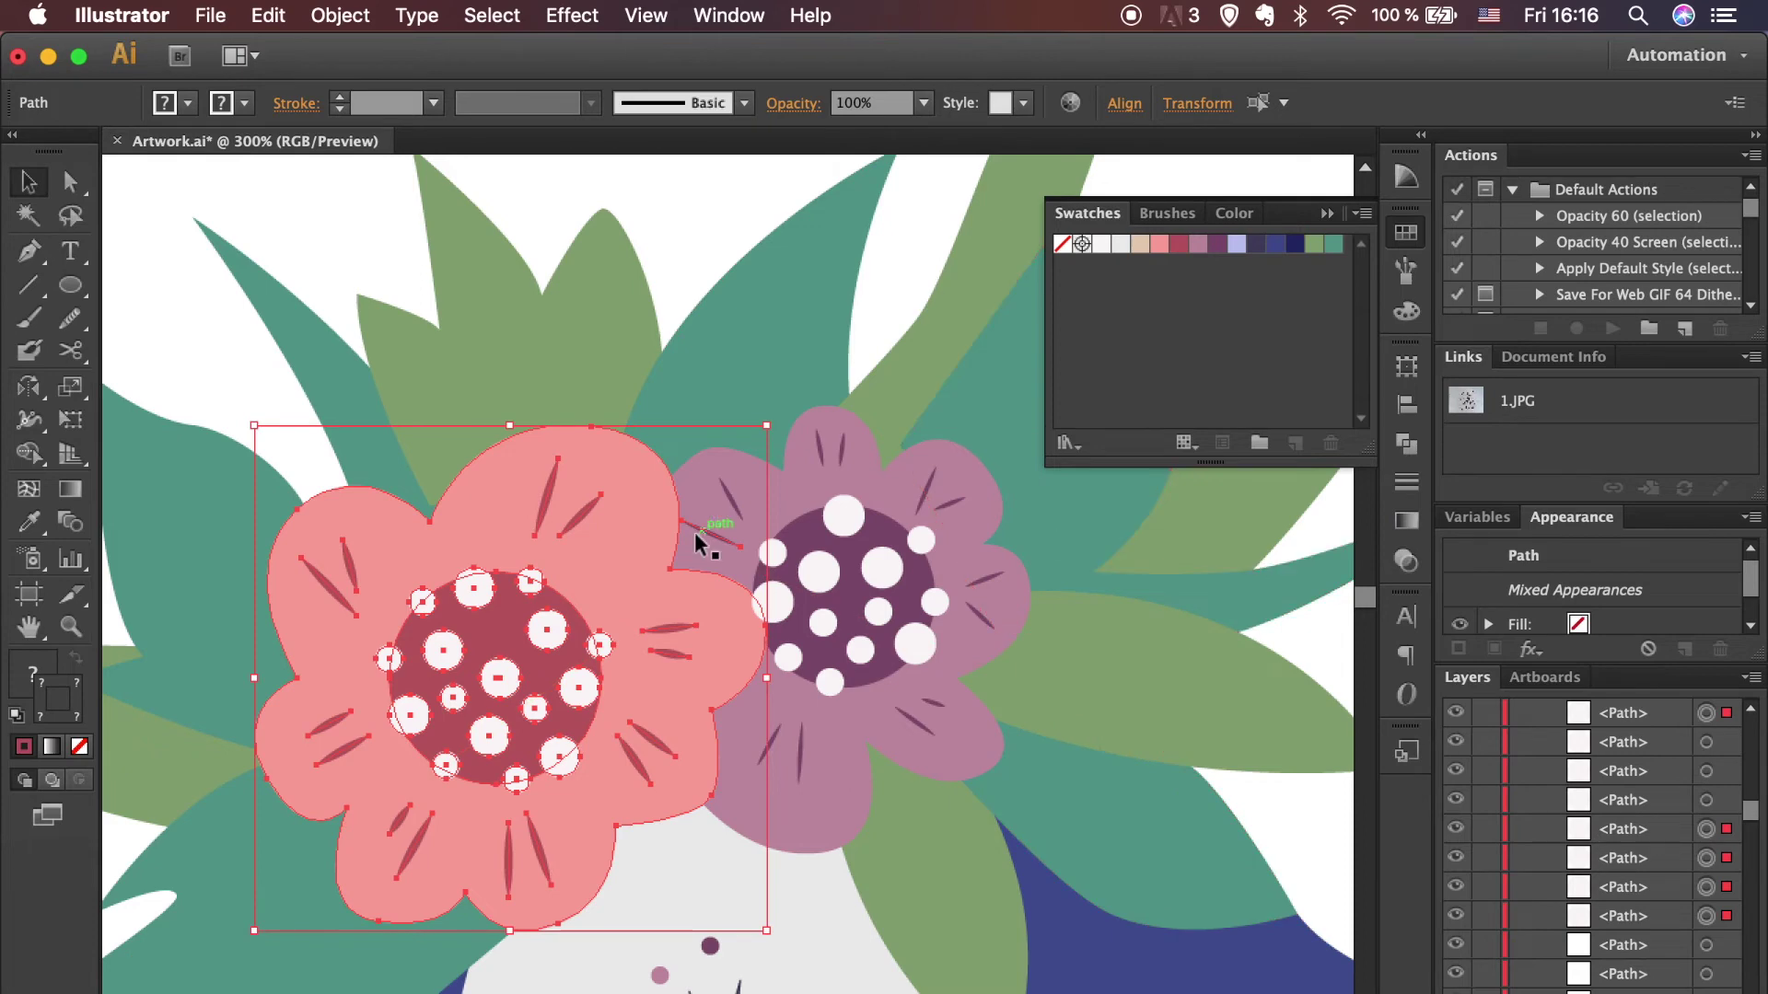
key(super+g)
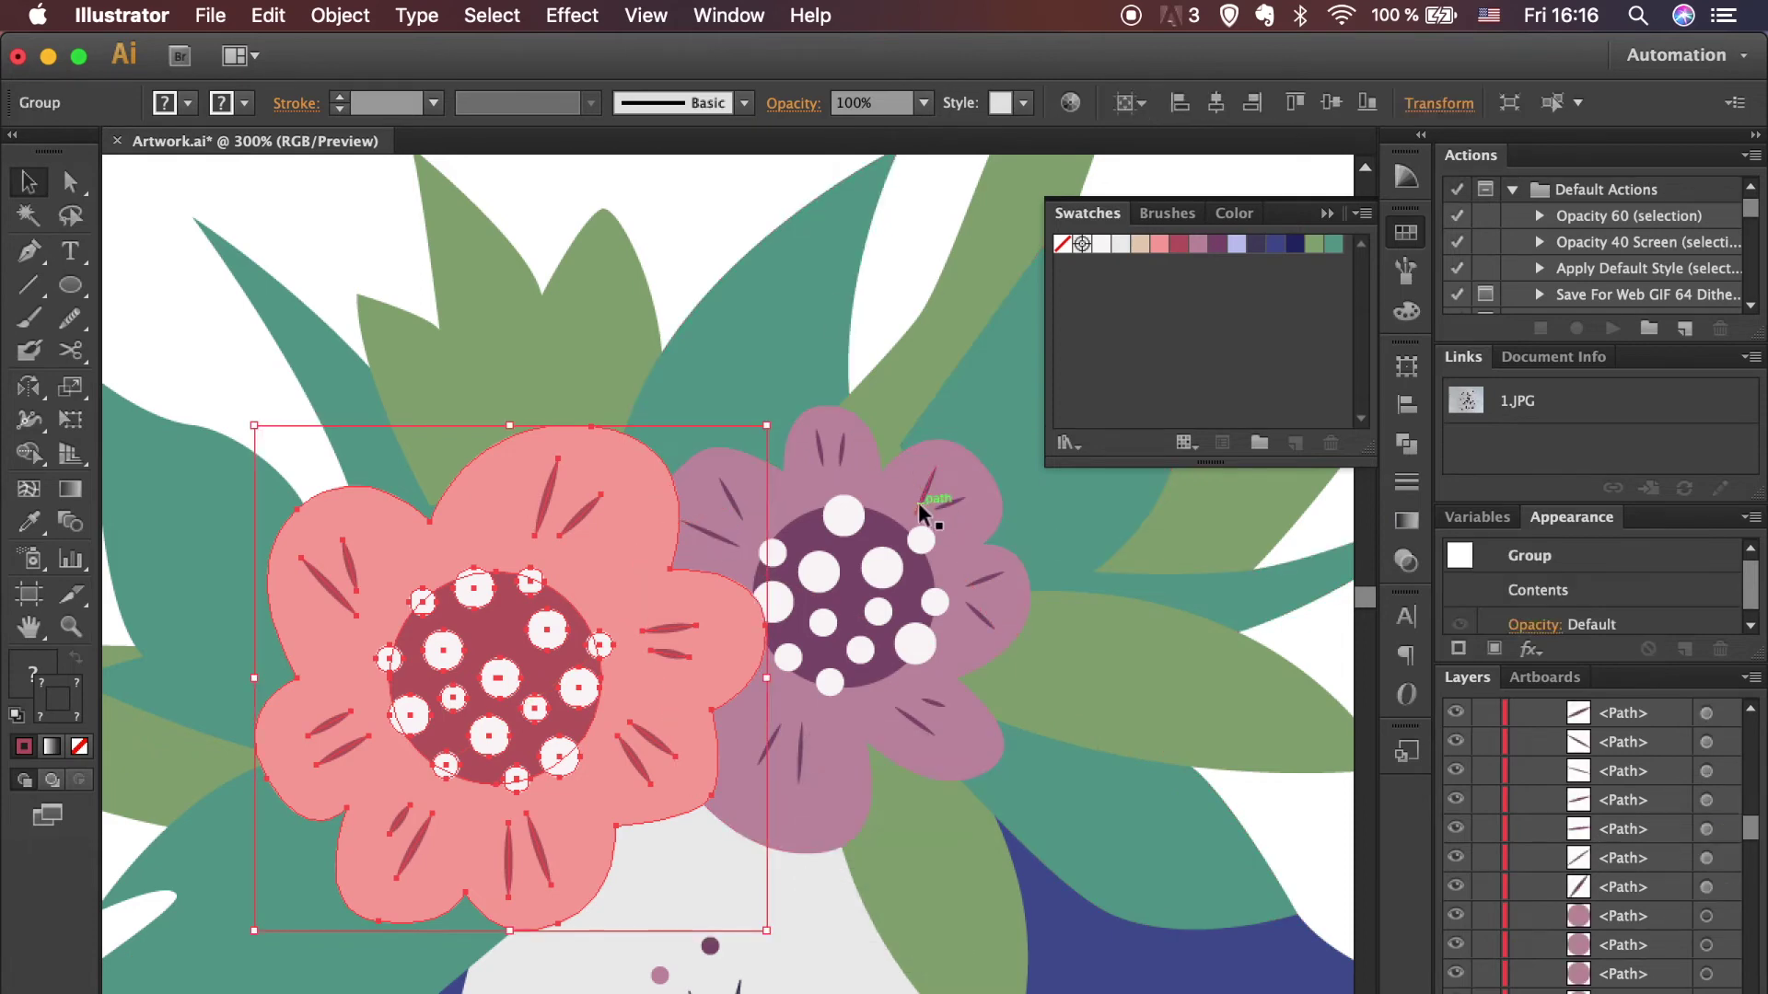
key(super+minus)
Step: Group the purple flower's pieces, excluding hair and leaves, and send the group behind the pink one
drag(707, 352, 808, 764)
shift+click(958, 845)
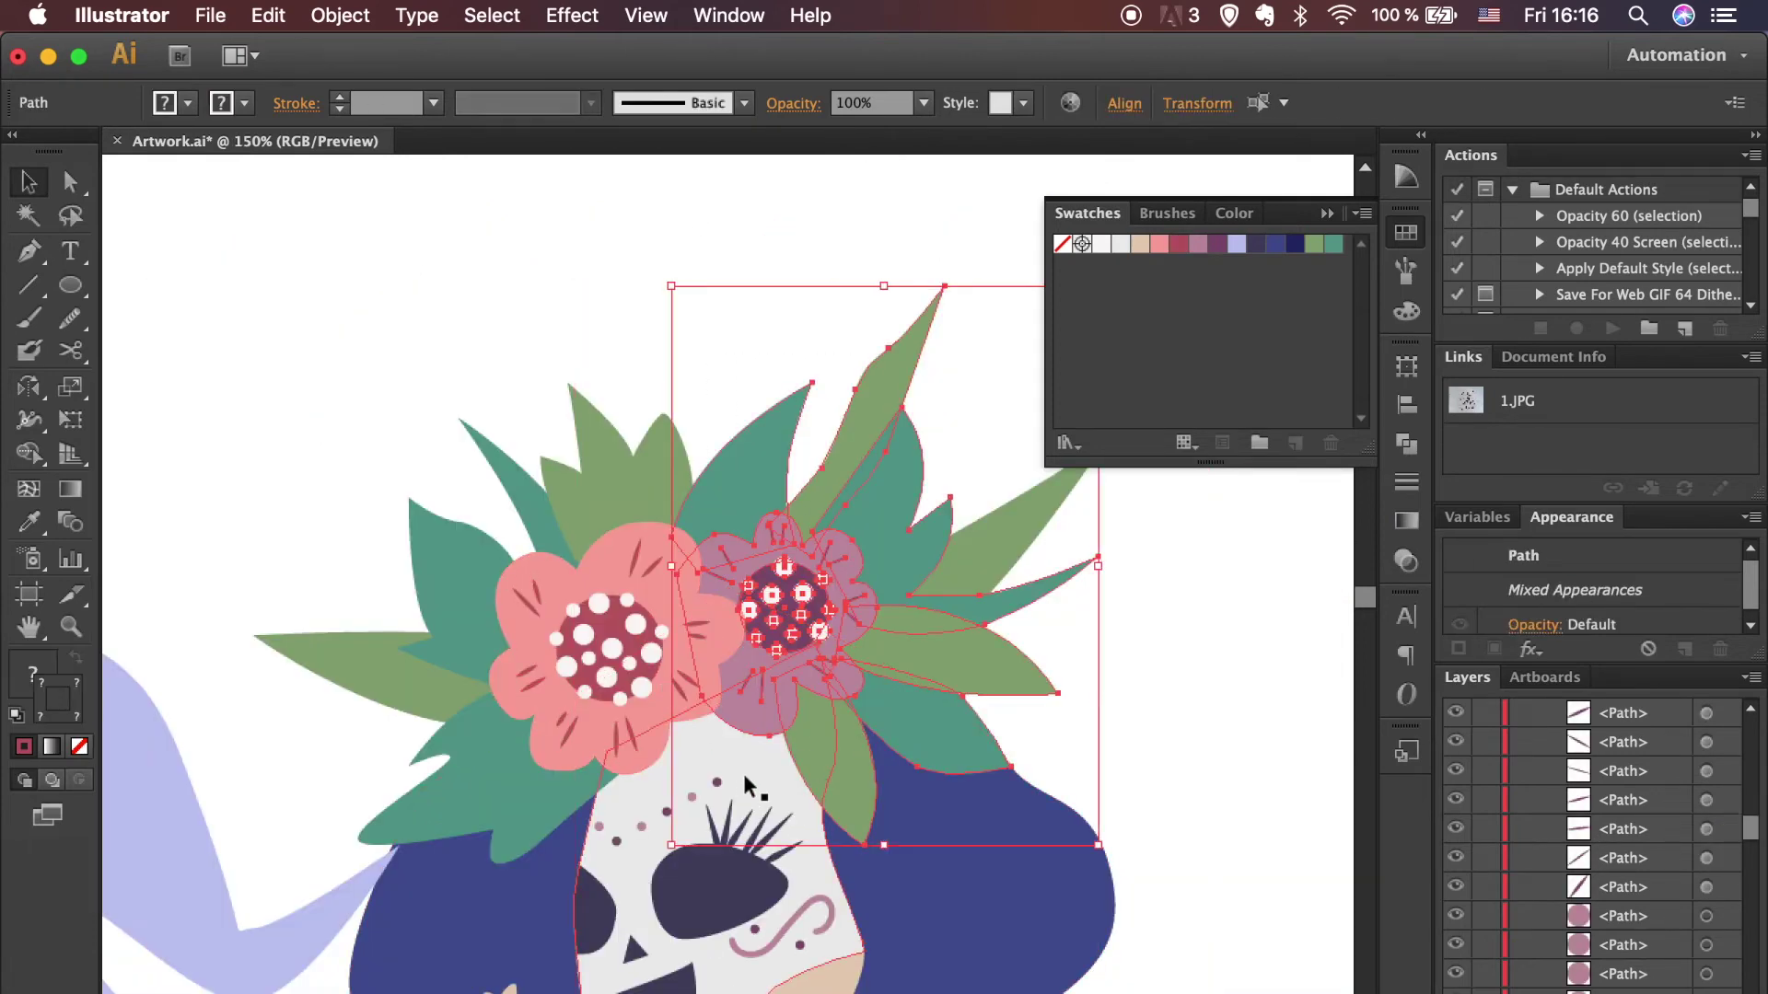
shift+click(891, 575)
shift+click(943, 734)
shift+click(738, 489)
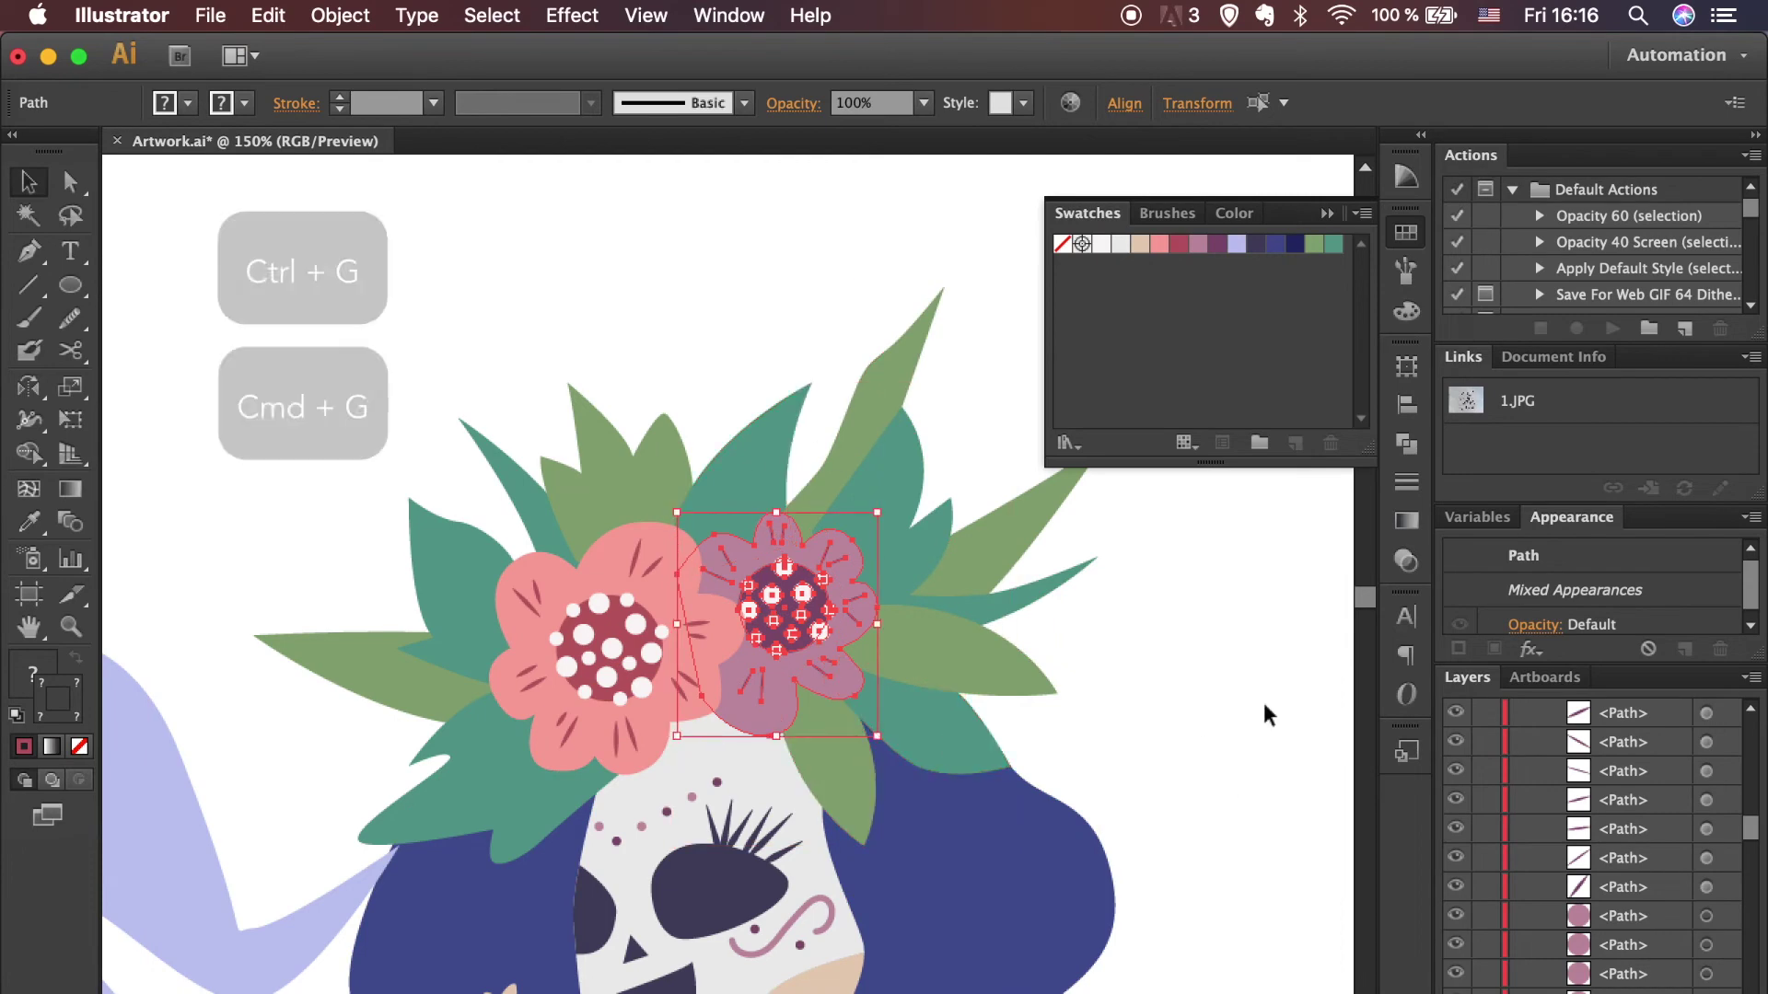
key(super+g)
key(super+bracketleft)
click(346, 910)
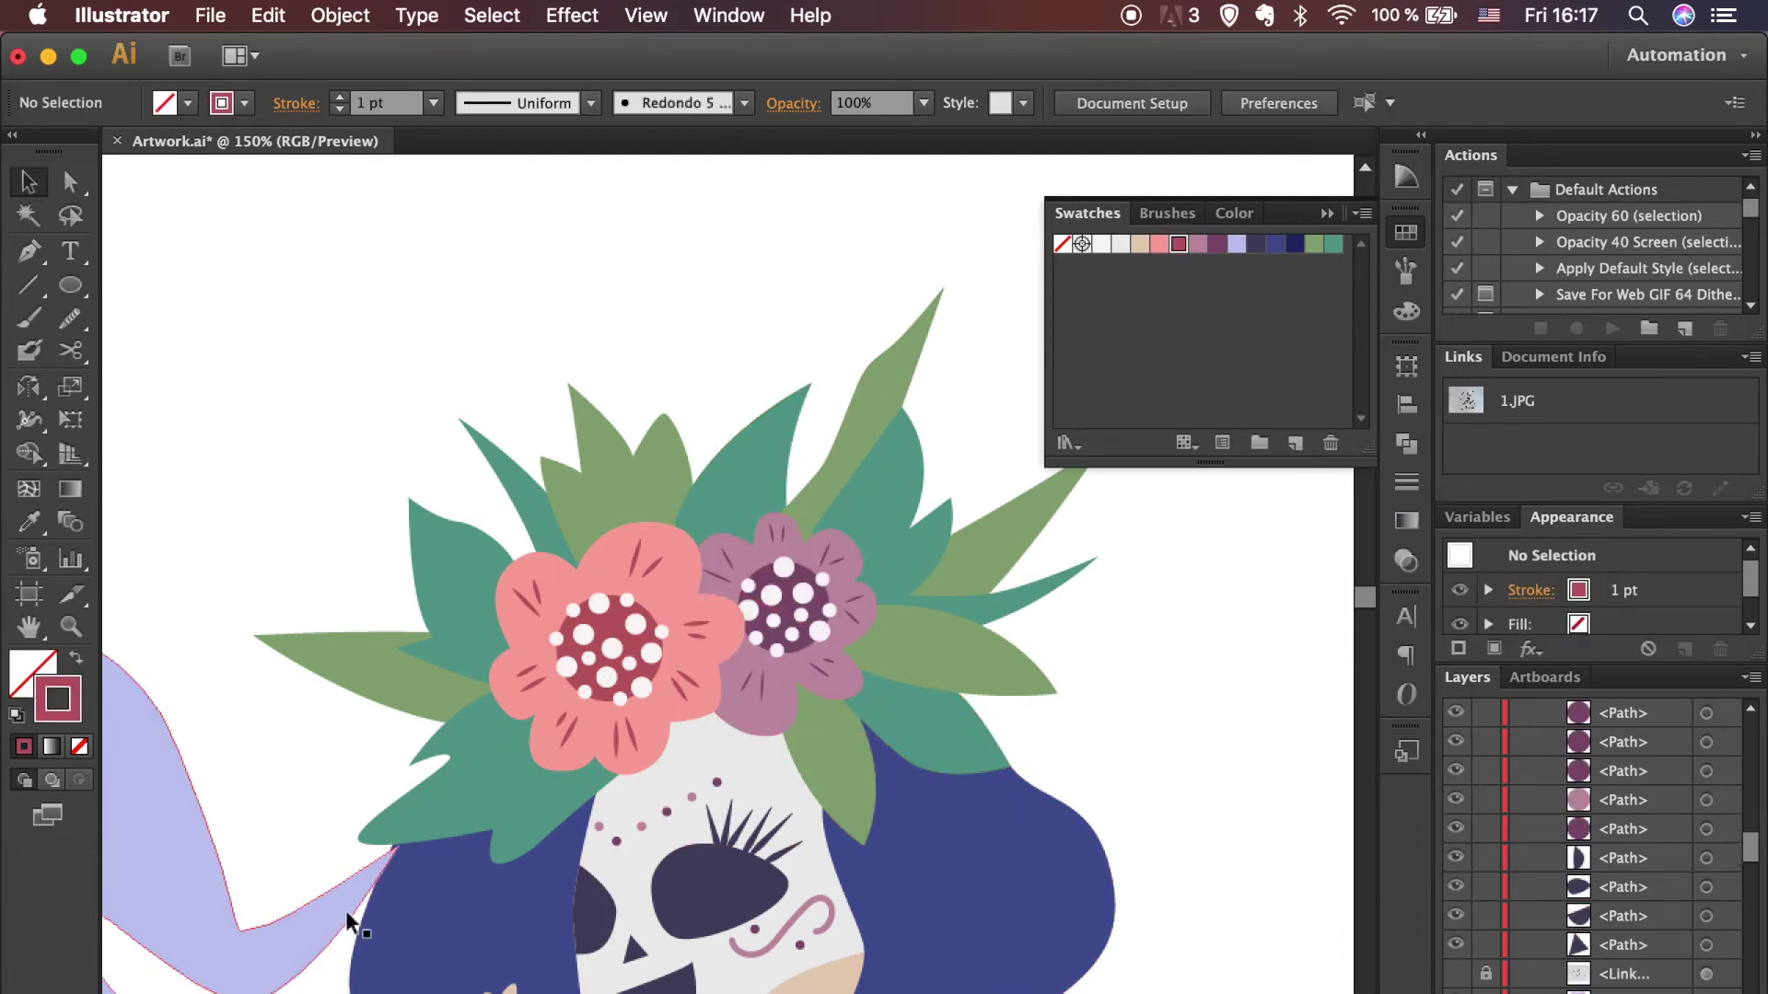
Step: Nudge the lavender shape's tip up and send the shape behind the hair
key(super+equal)
key(super+equal)
key(super+equal)
key(super+minus)
key(super+minus)
drag(418, 937, 602, 775)
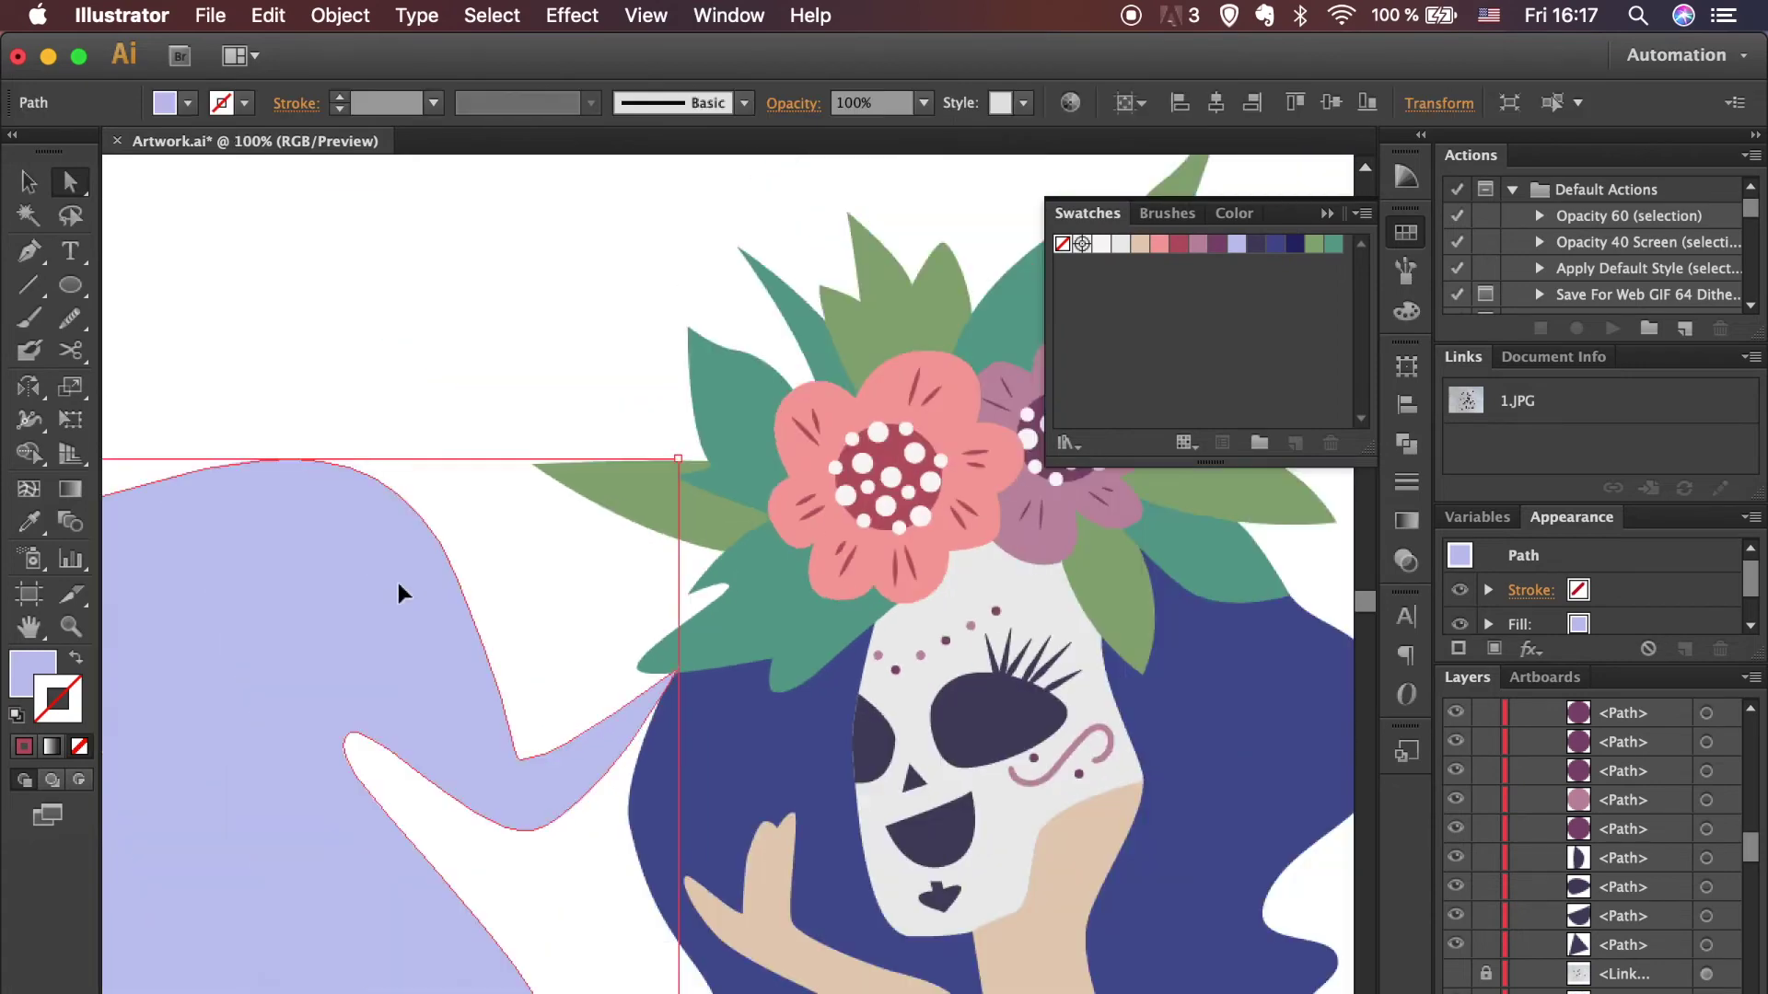
key(super+minus)
right_click(506, 210)
mouse_move(569, 579)
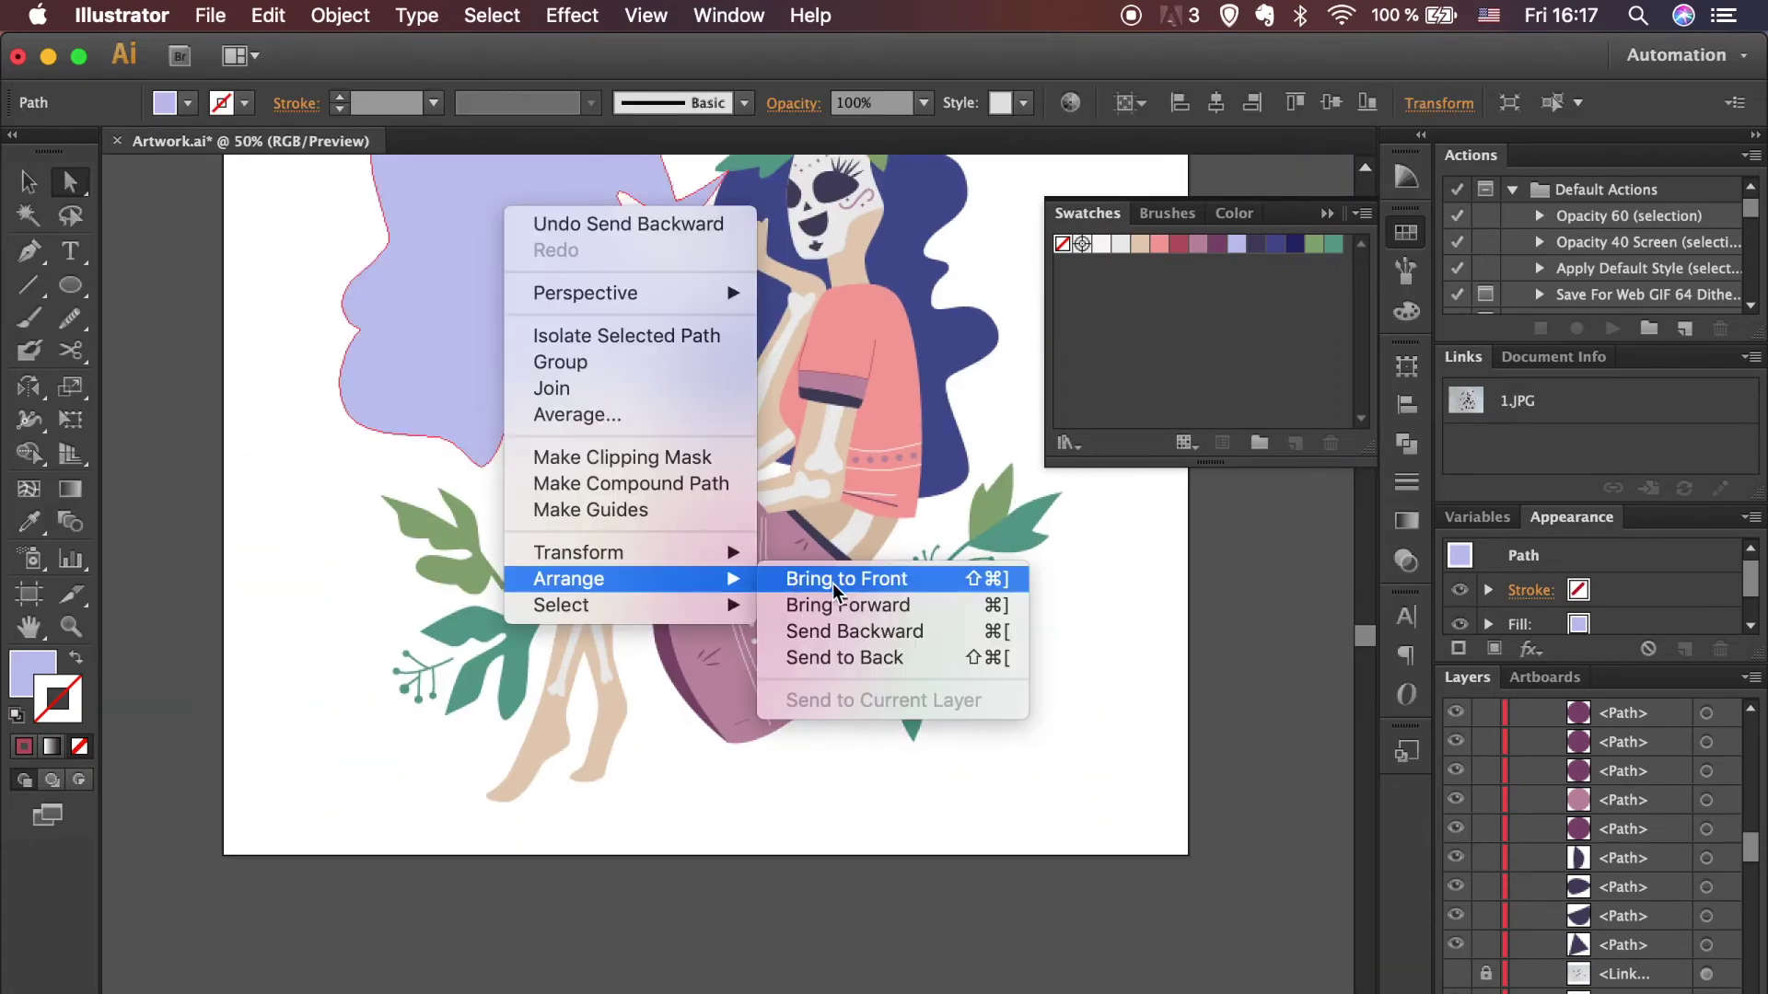
click(893, 659)
click(1162, 701)
Step: Set the fill colour to dark green #4b7067
key(super+equal)
key(super+equal)
key(super+equal)
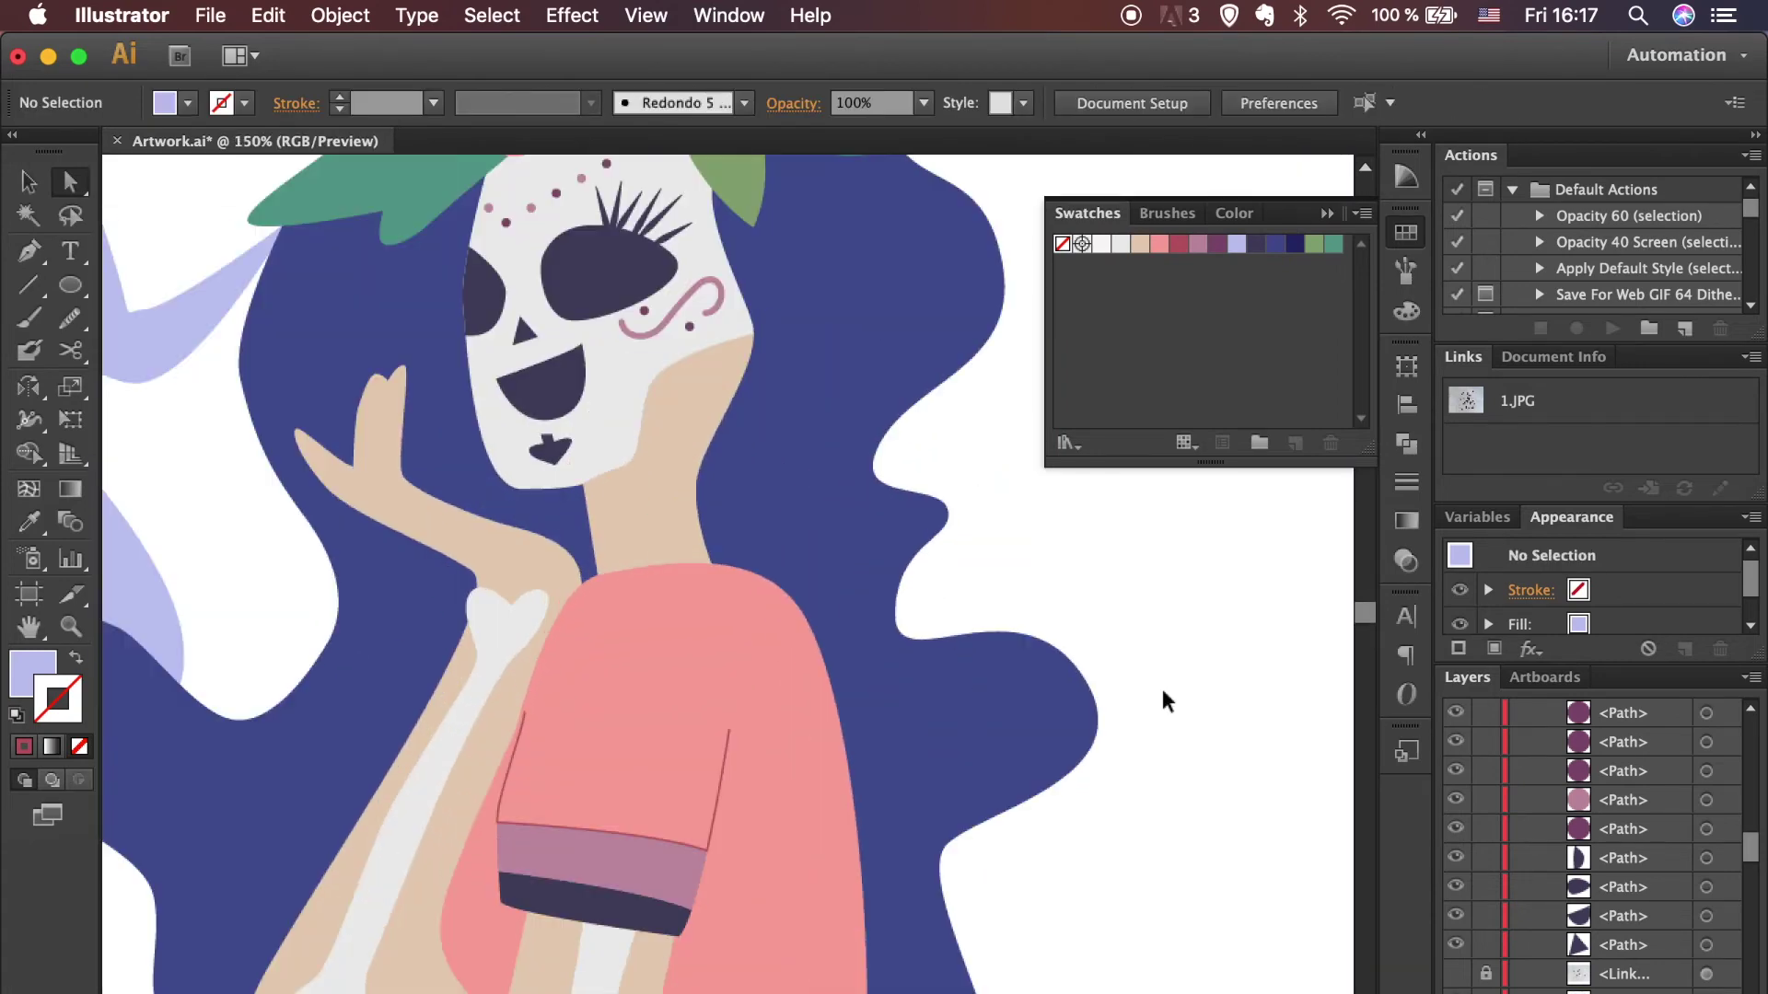
key(super+equal)
key(v)
double_click(32, 673)
mouse_move(1199, 793)
mouse_down()
mouse_move(1120, 766)
mouse_move(1101, 793)
mouse_up()
click(1644, 609)
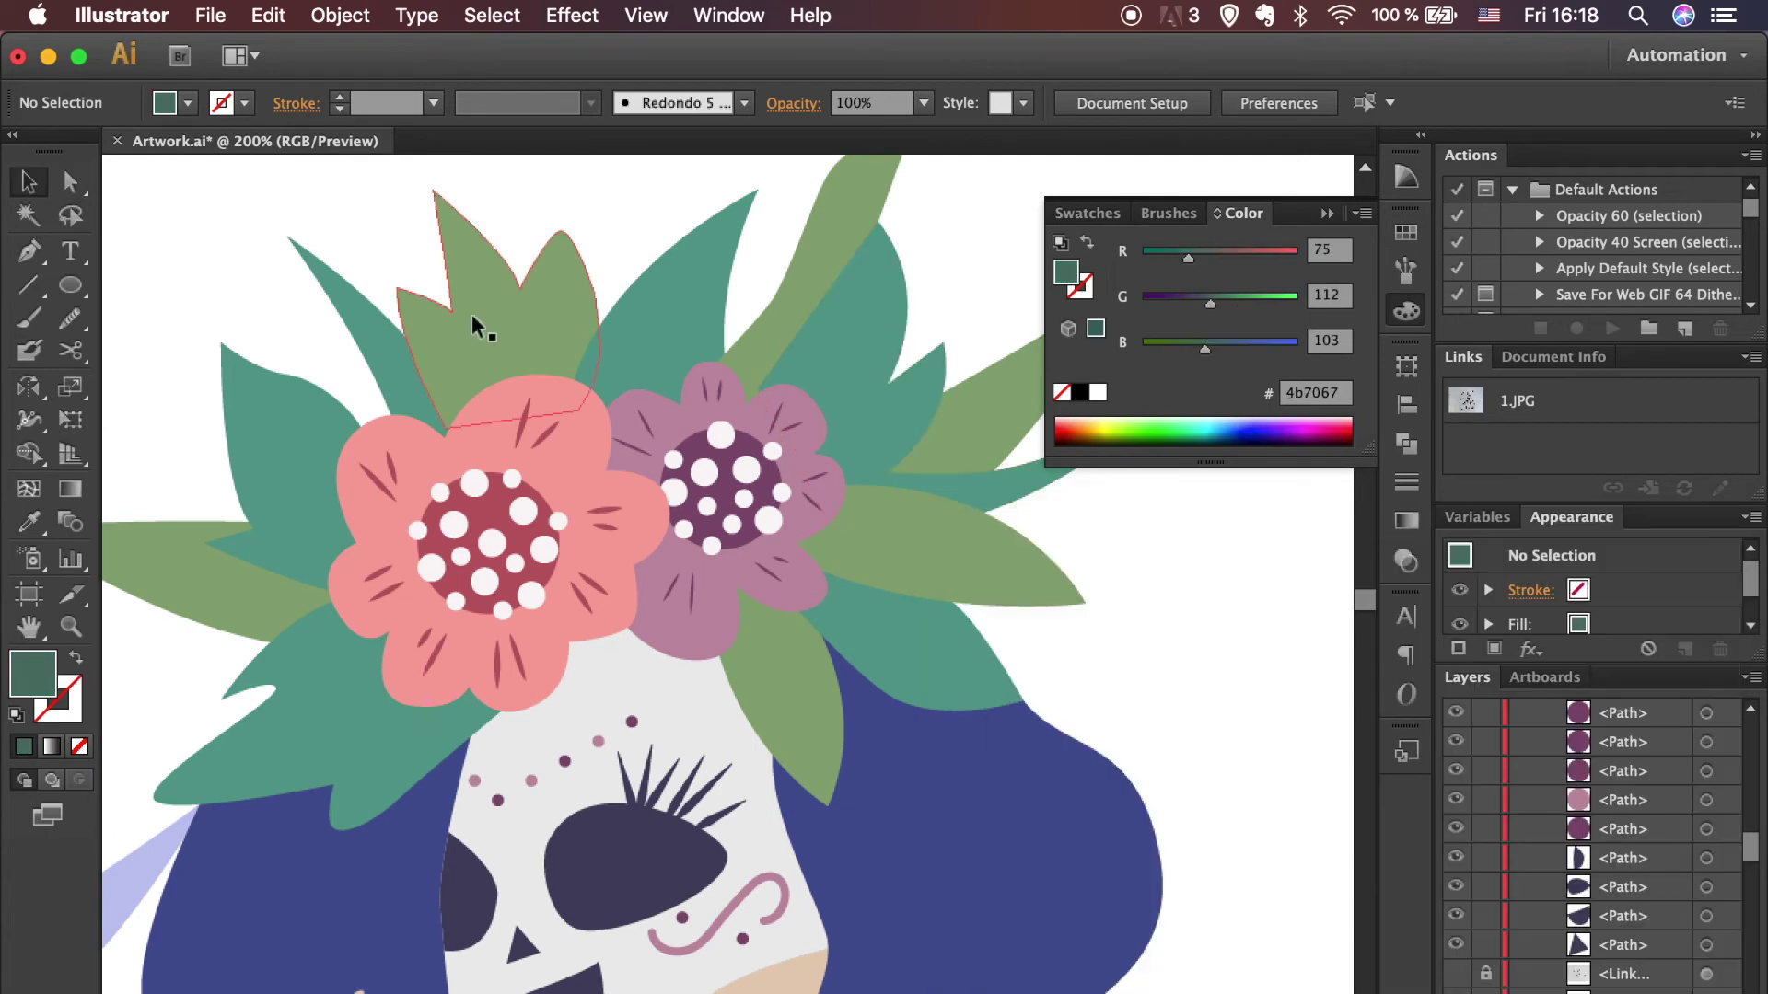
Step: Swap the green to a stroke and draw vein lines across the left leaves
key(shift+x)
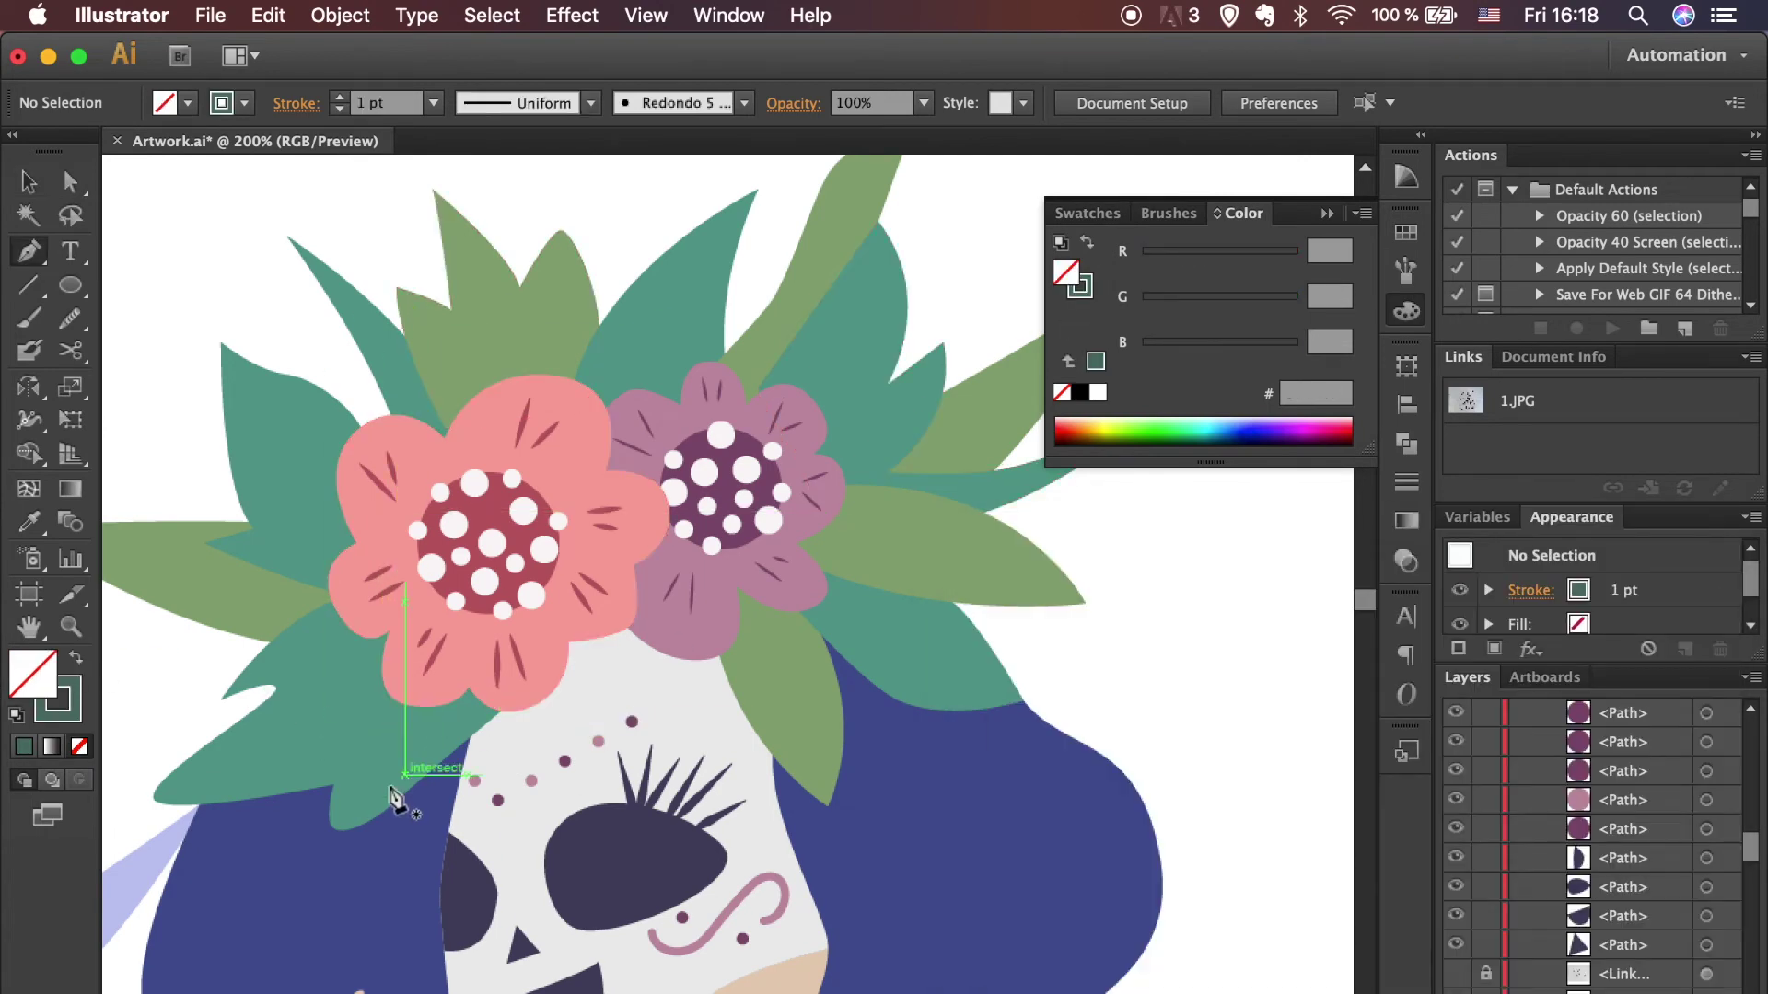
click(435, 657)
click(241, 754)
click(424, 664)
click(275, 657)
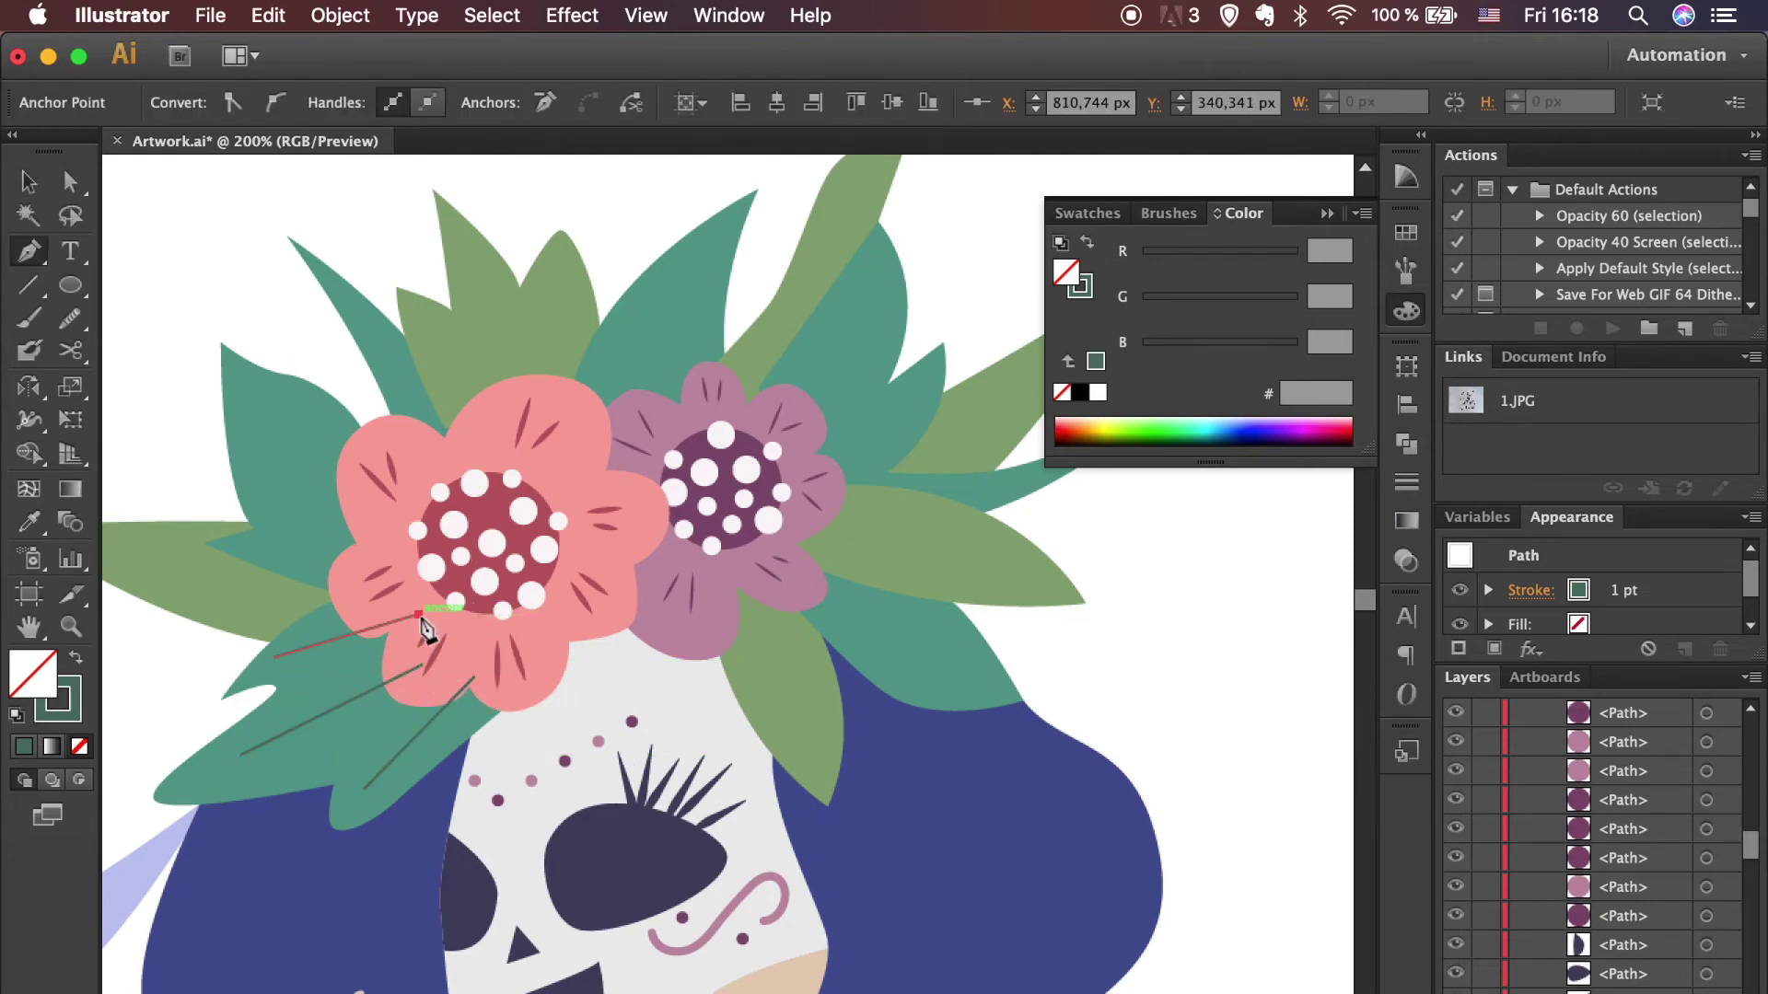
click(419, 615)
scroll(423, 623, left, 5)
click(252, 553)
click(576, 597)
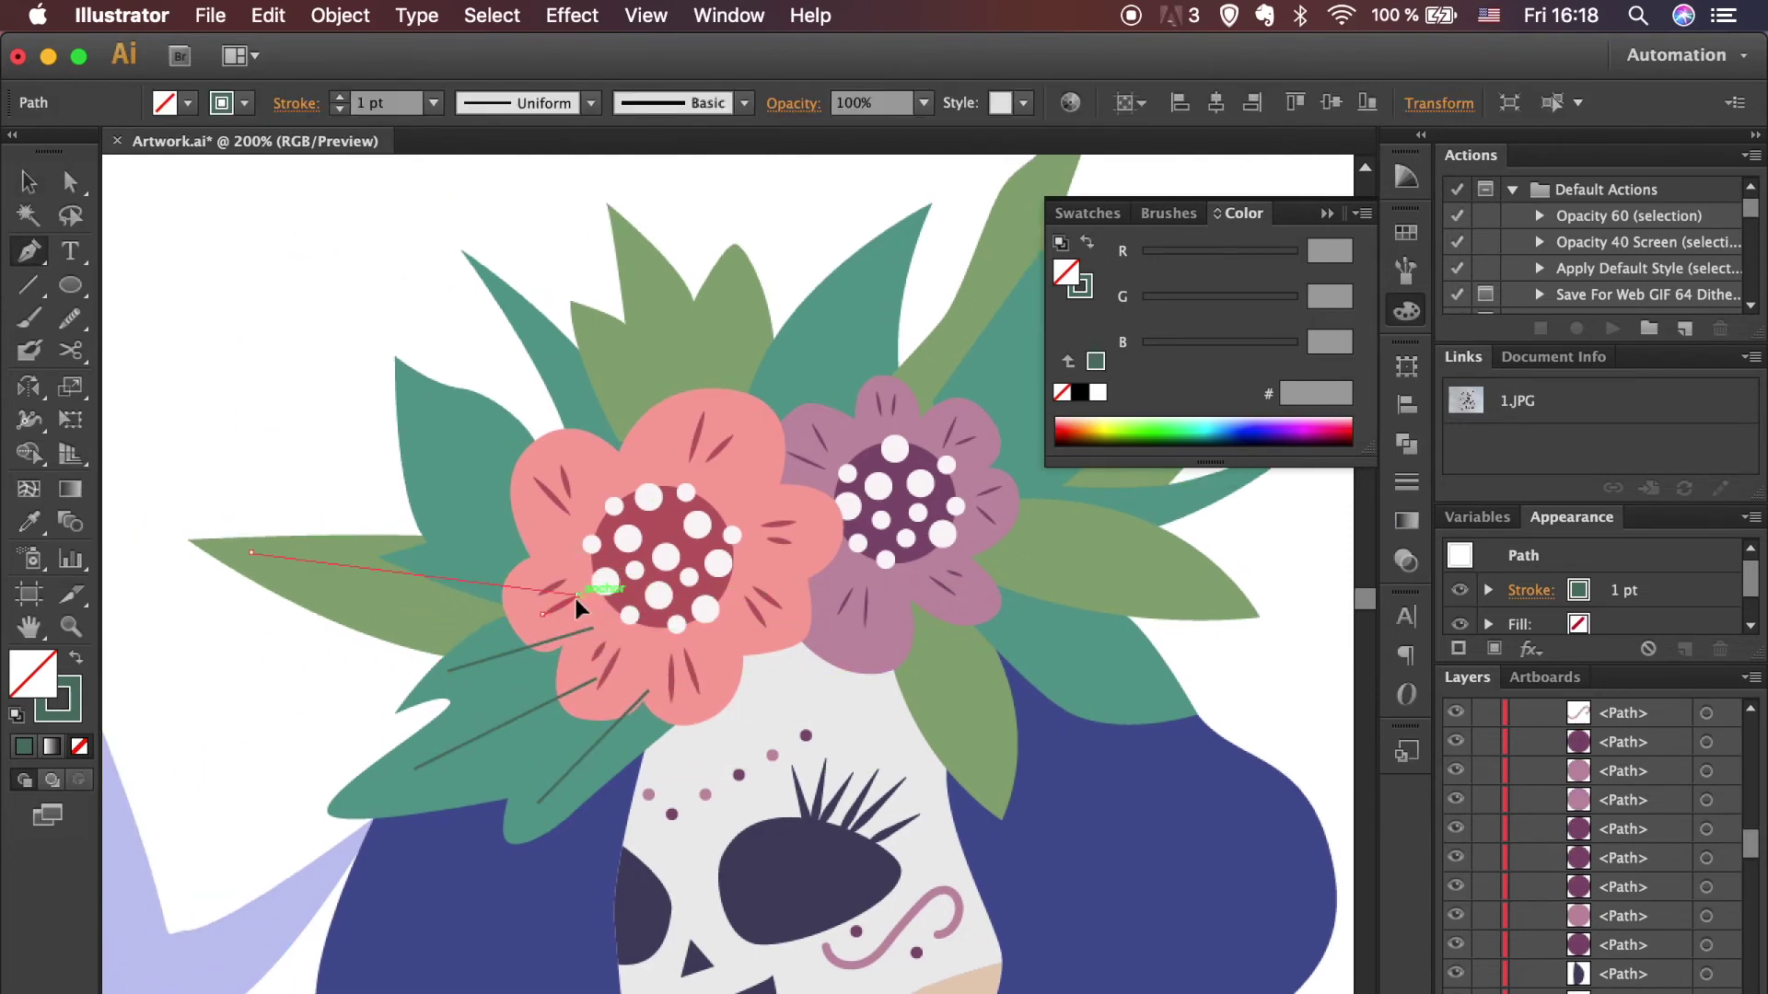
click(677, 560)
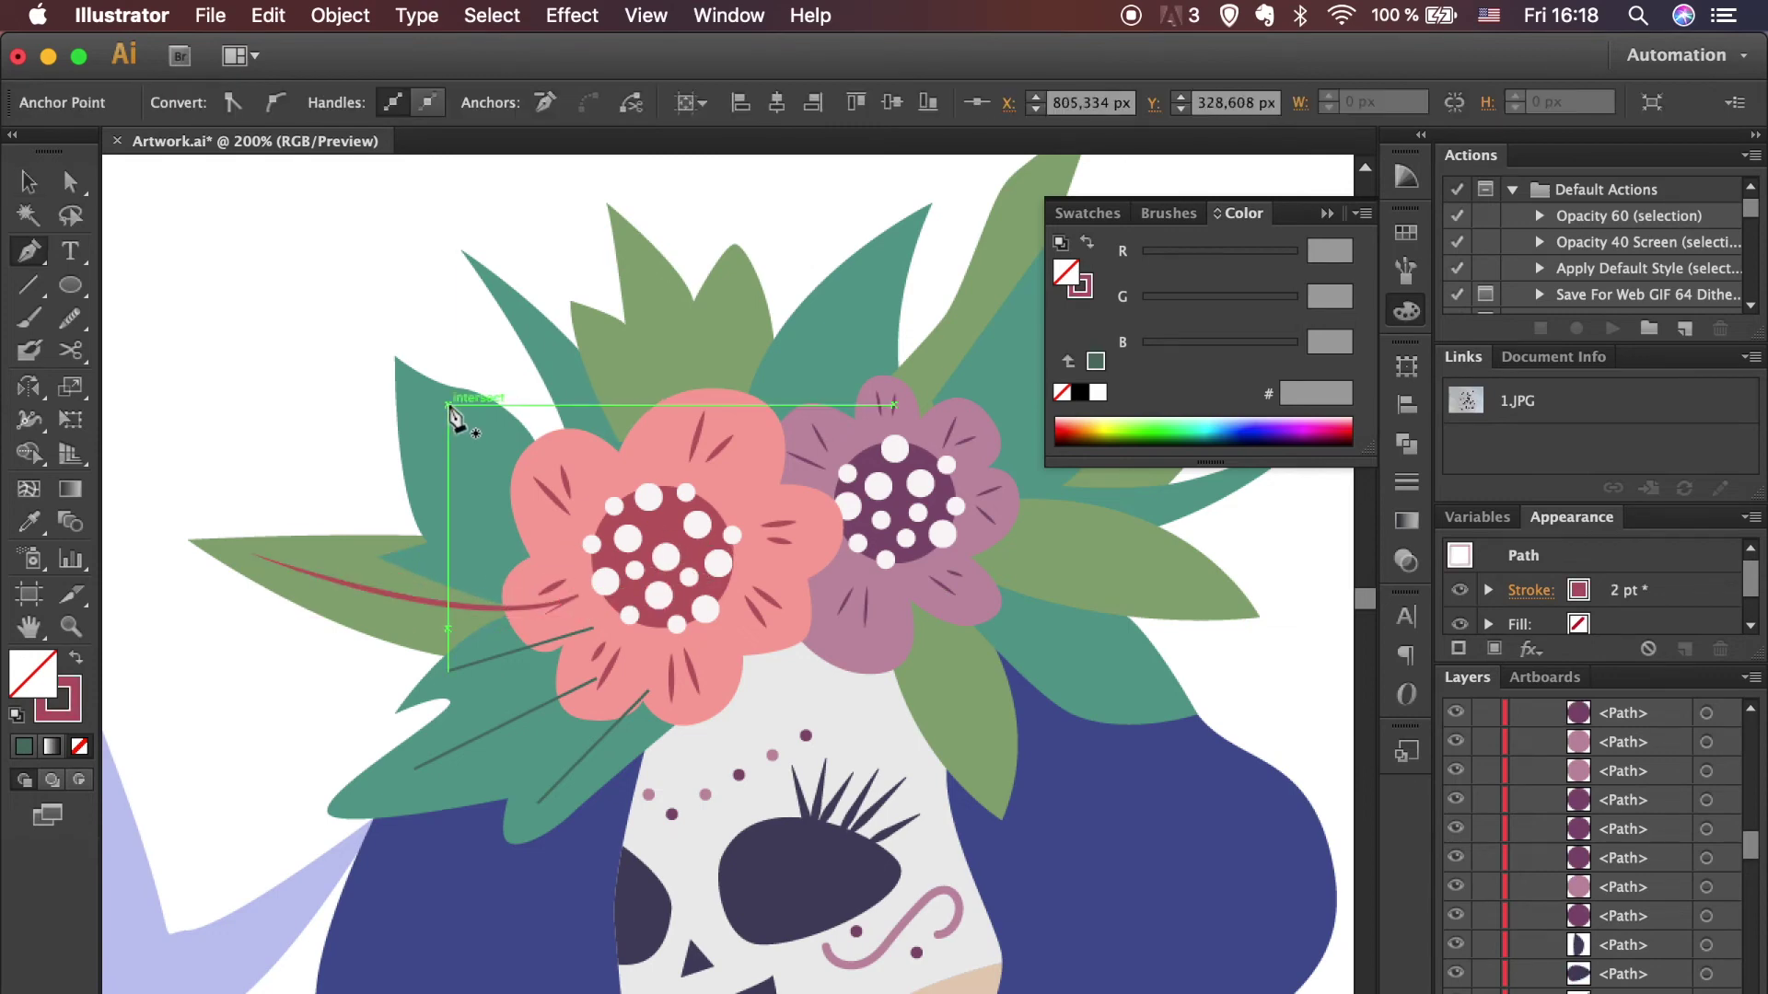
Step: Copy the vein style with the Eyedropper and give the veins a tapered width profile
key(v)
click(414, 582)
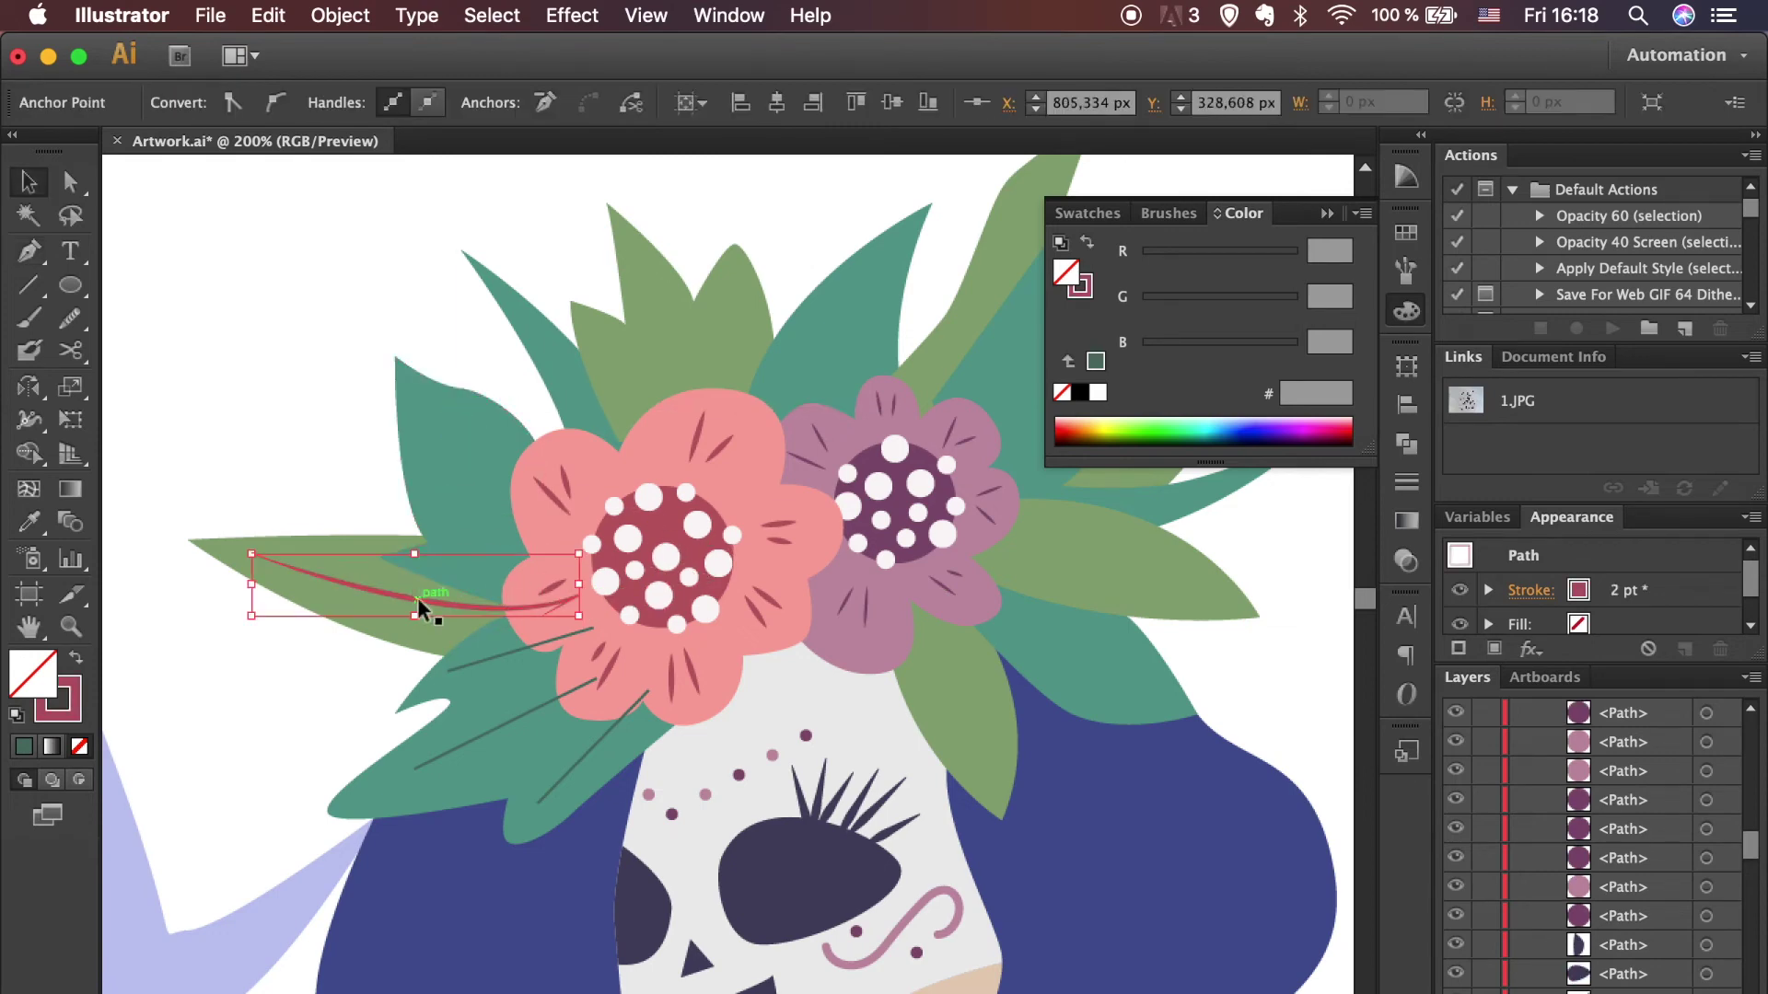
key(i)
key(v)
shift+click(546, 700)
shift+click(584, 748)
click(591, 102)
click(504, 194)
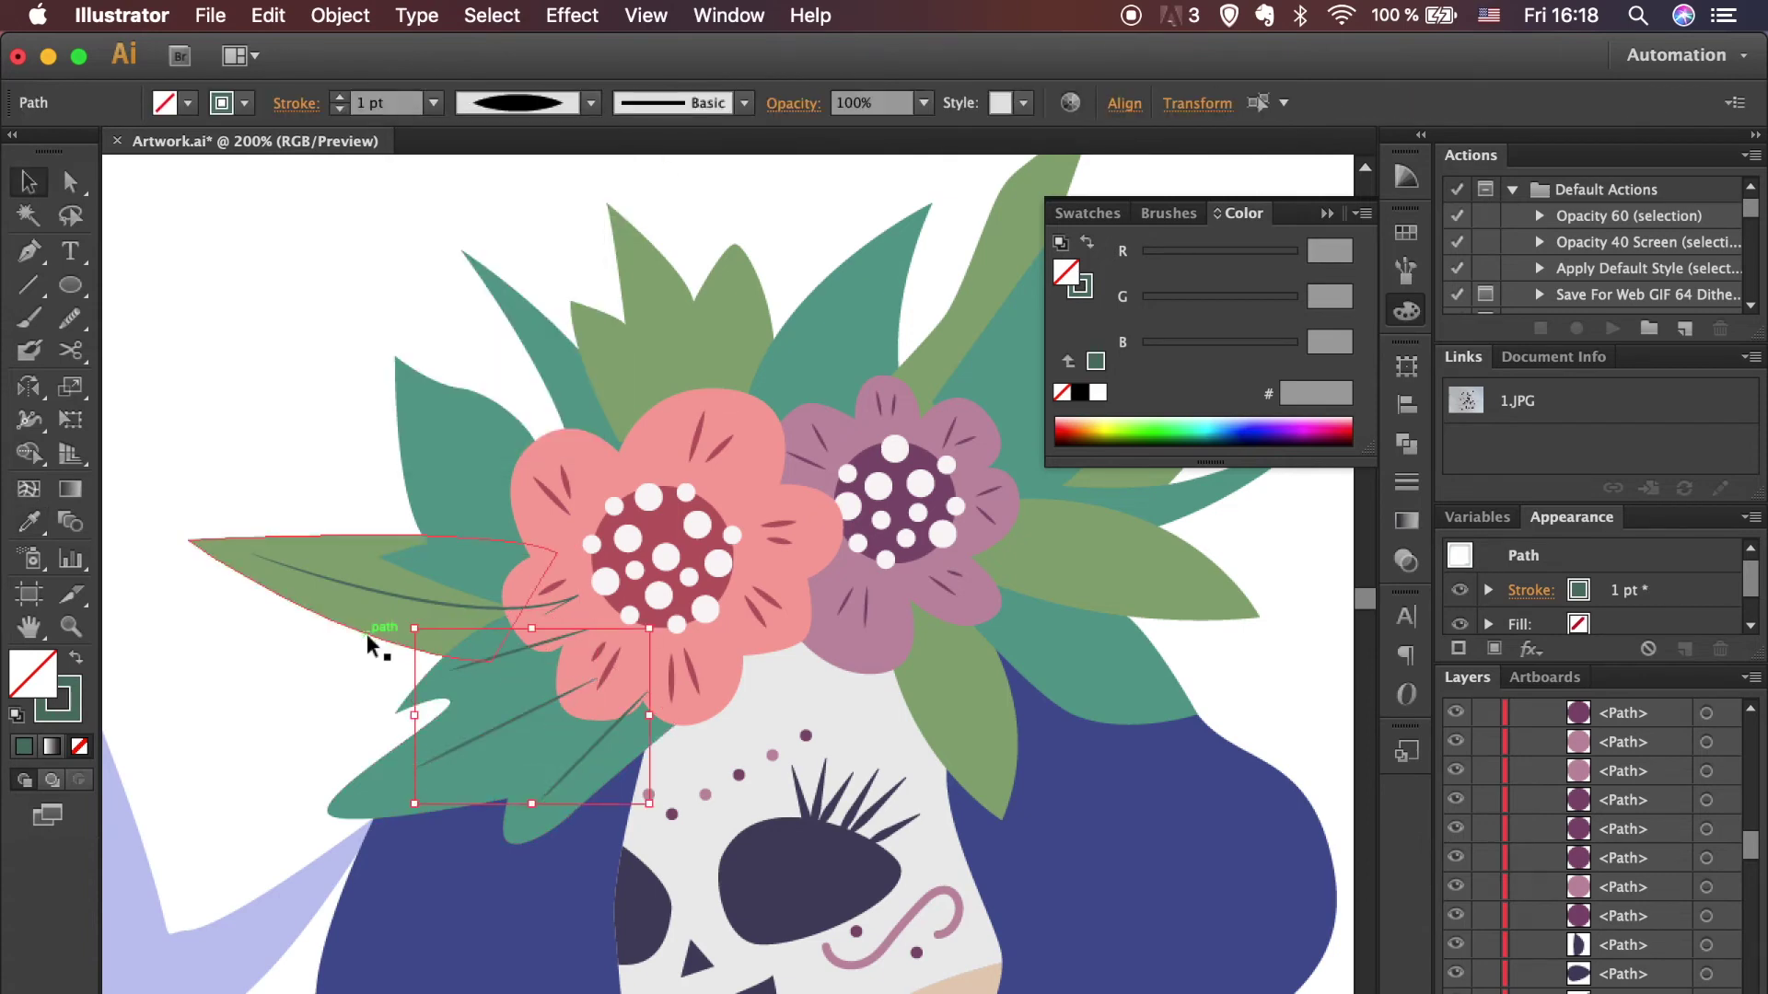
Step: Draw a curved vein along the upper-left leaf
click(394, 601)
key(ctrl+shift+a)
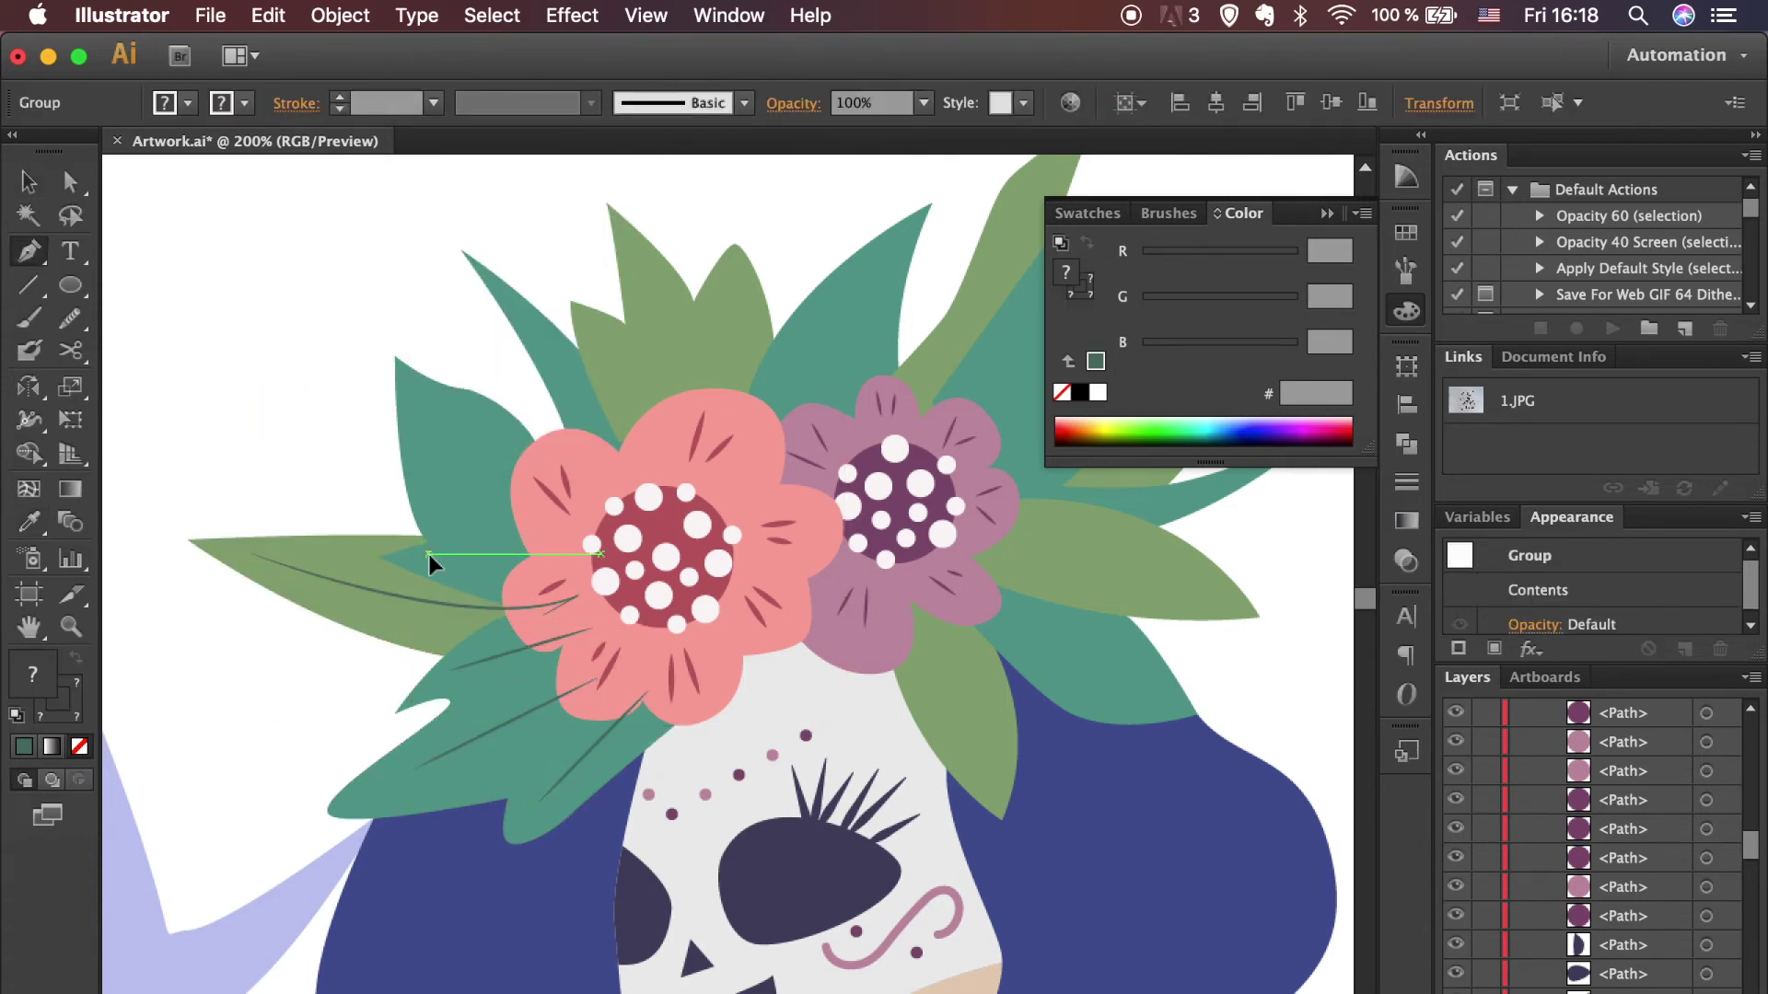
key(p)
click(429, 554)
click(549, 545)
drag(432, 416, 613, 576)
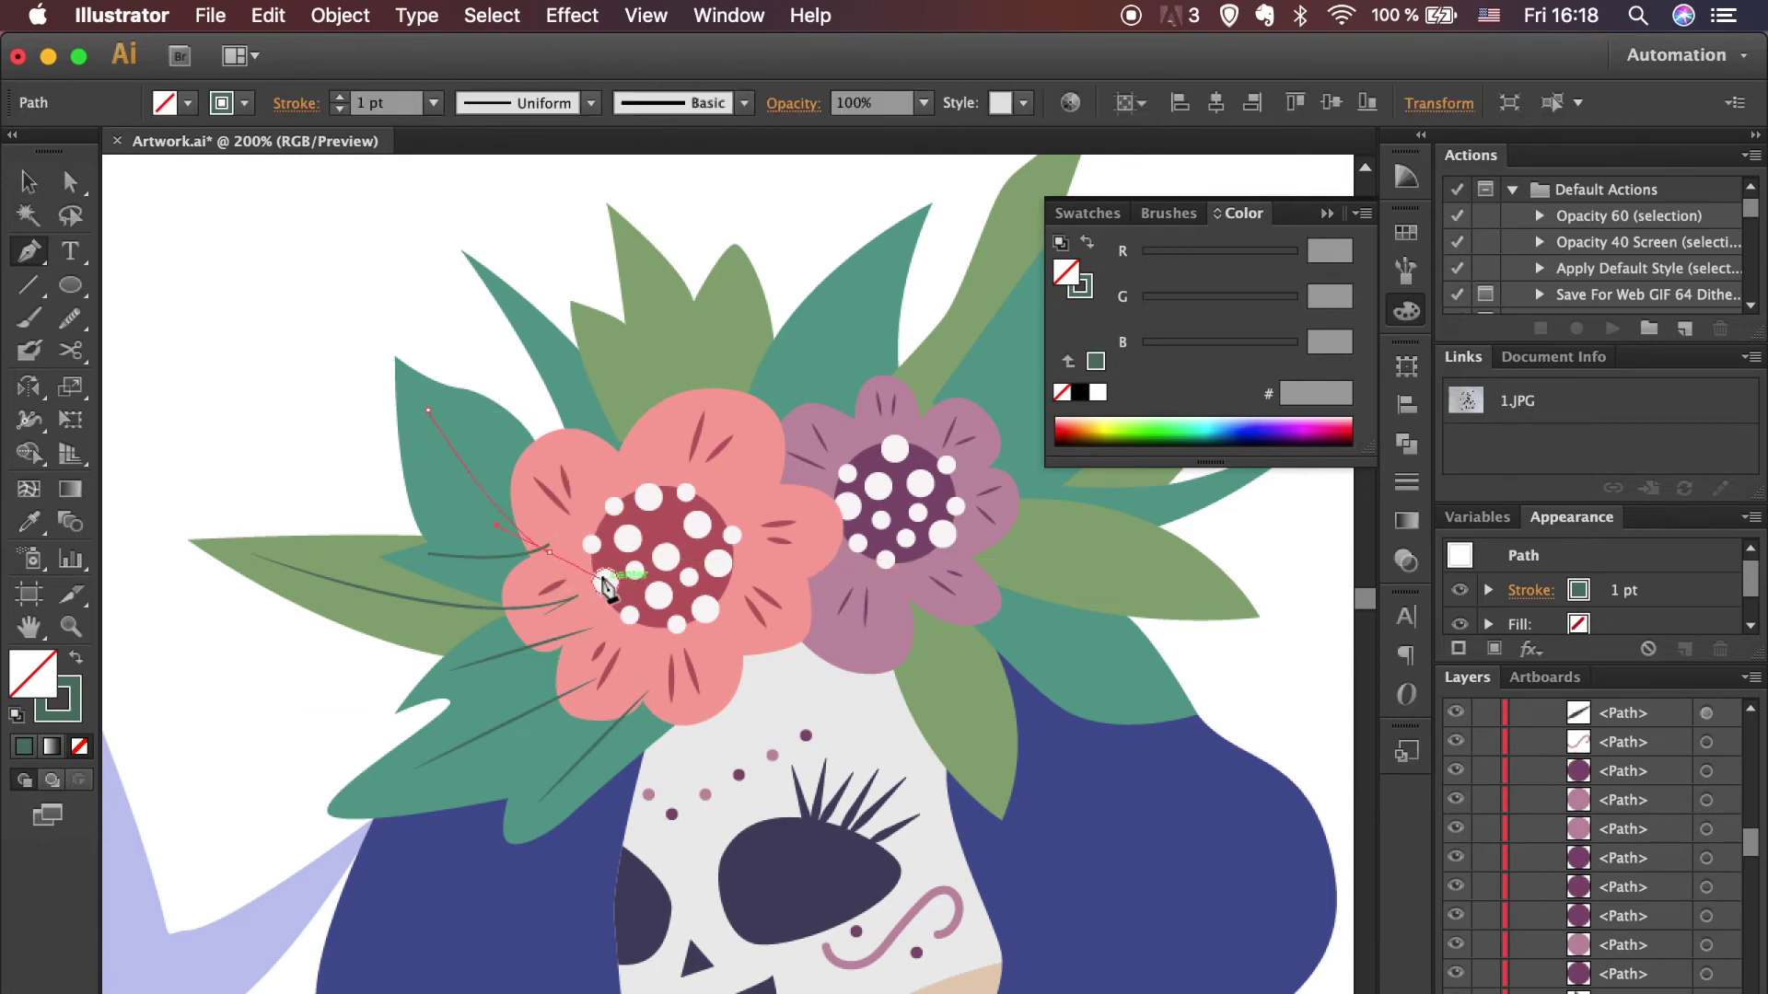
click(455, 600)
Step: Draw a short curved vein at the top of the leaf, then deselect
key(p)
key(ctrl+shift+a)
drag(617, 479, 623, 534)
key(v)
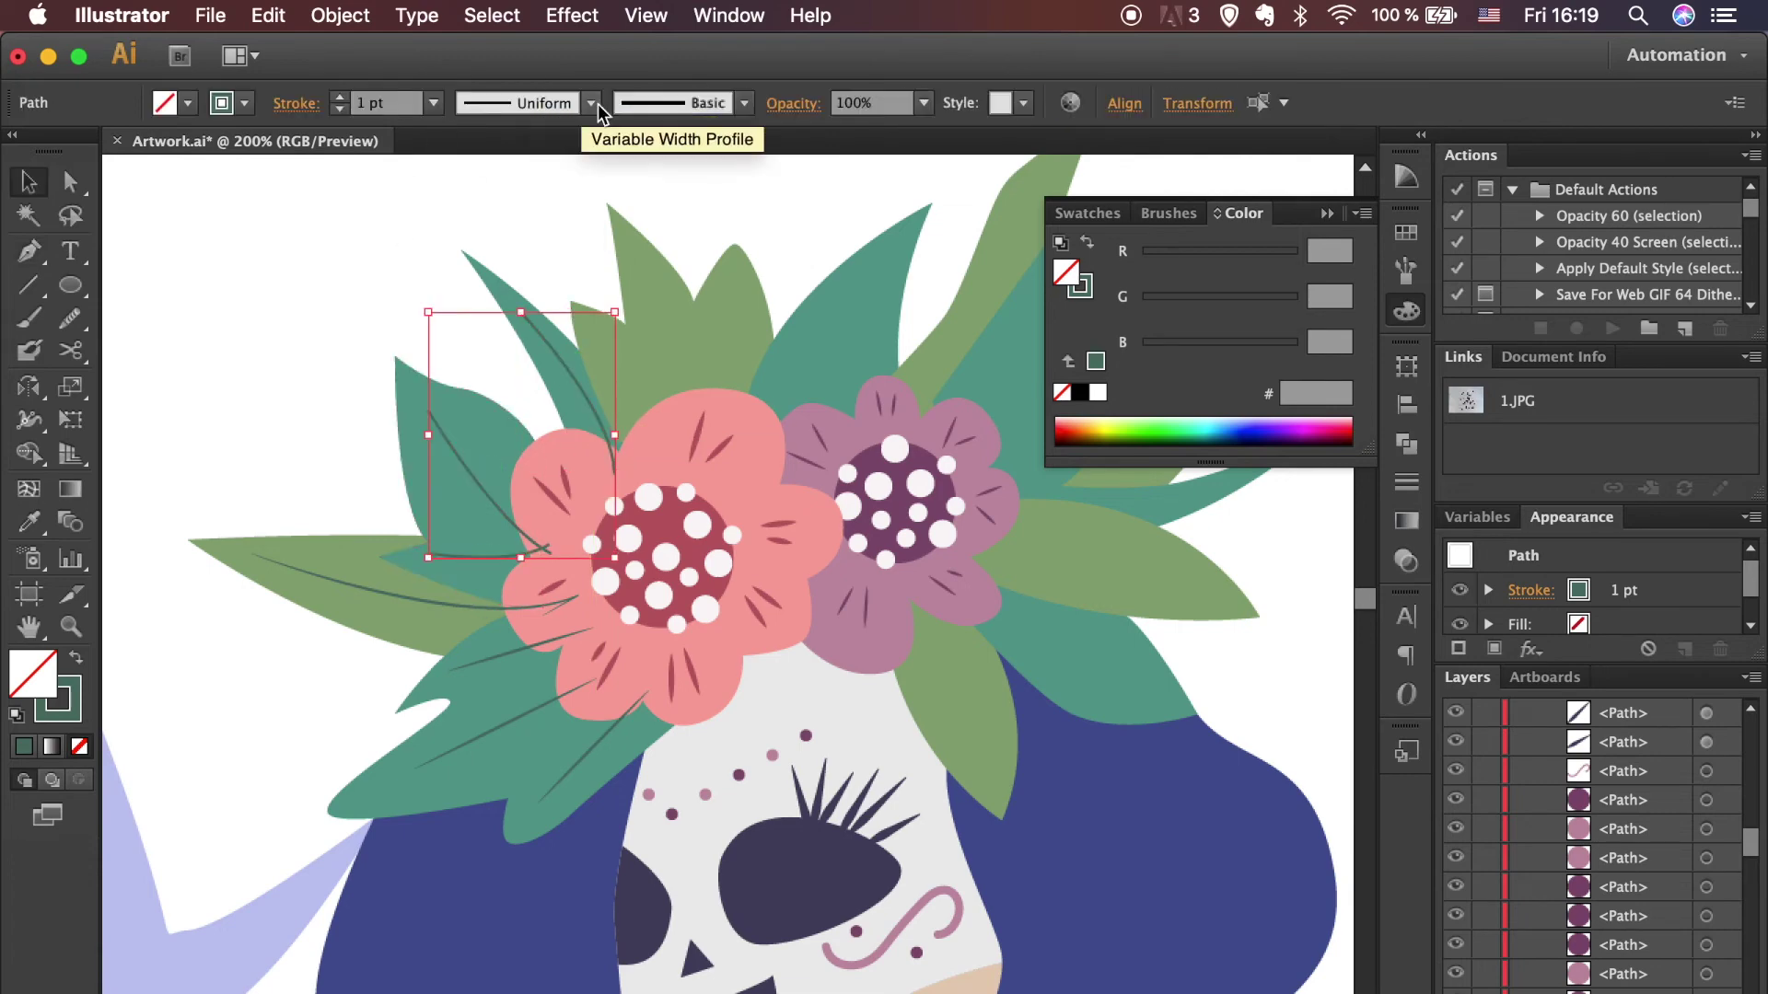
click(279, 359)
scroll(279, 359, up, 4)
scroll(279, 359, right, 2)
Step: Draw veins on the upper-middle leaf, the next leaf, and the tall right leaf
key(p)
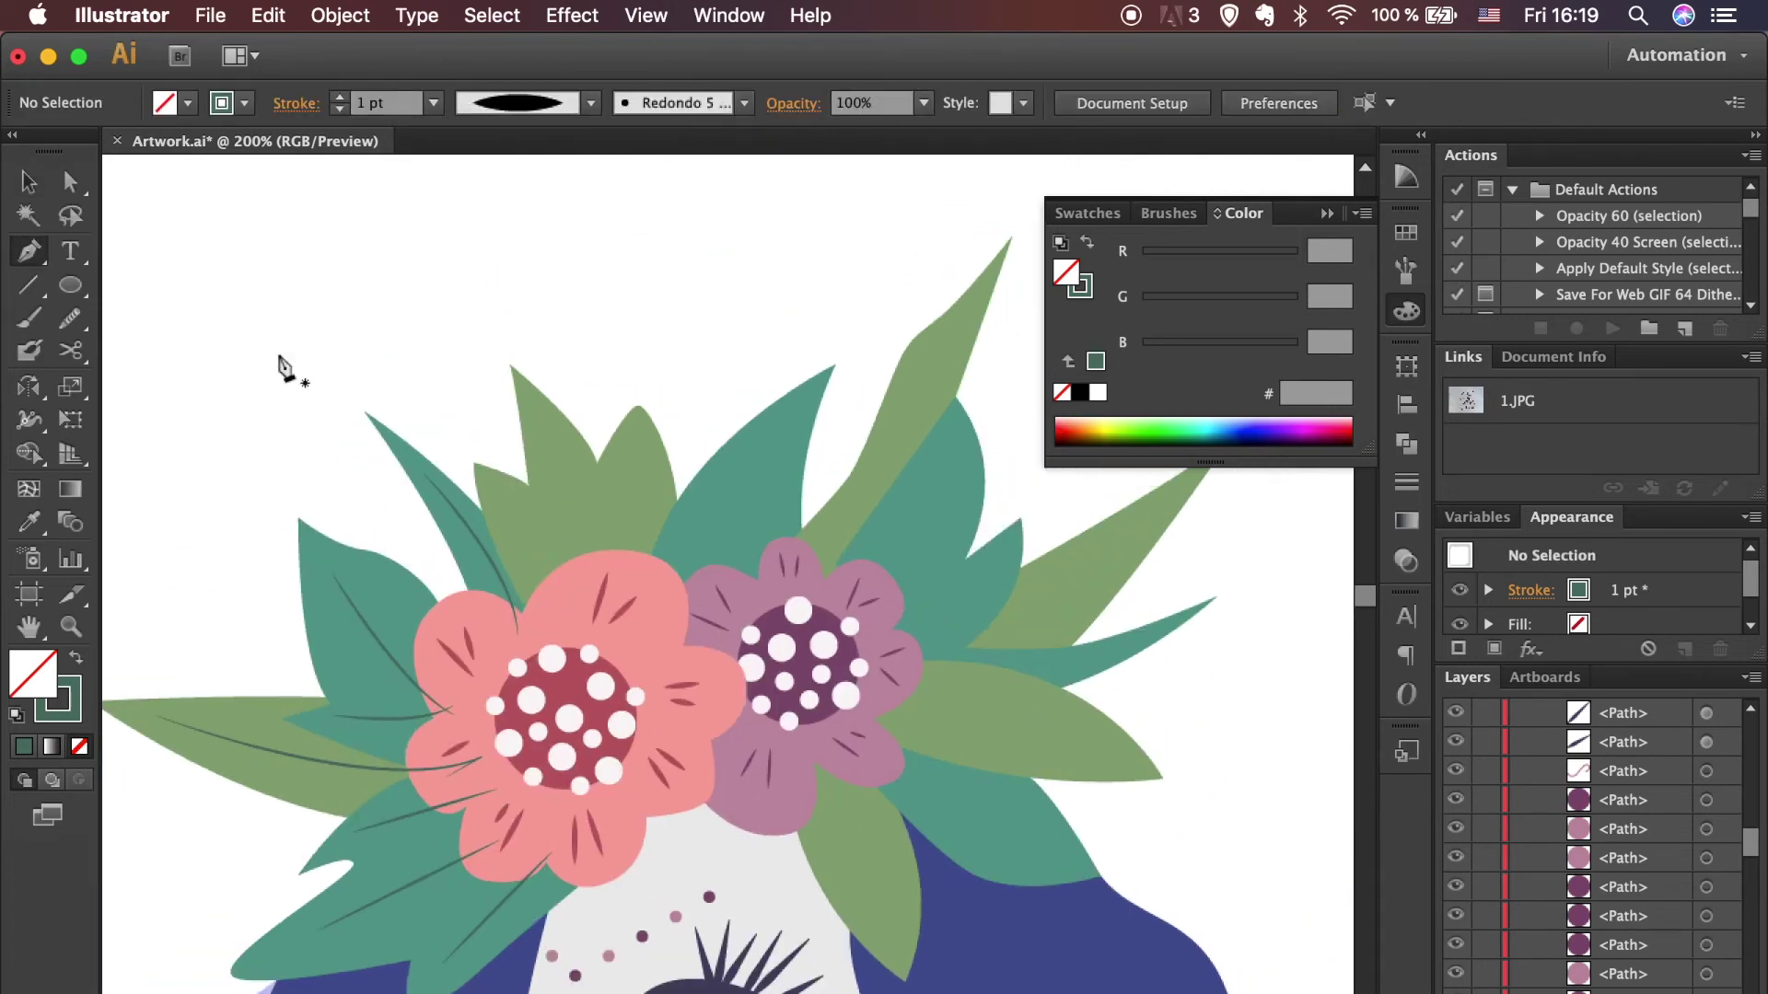
click(500, 491)
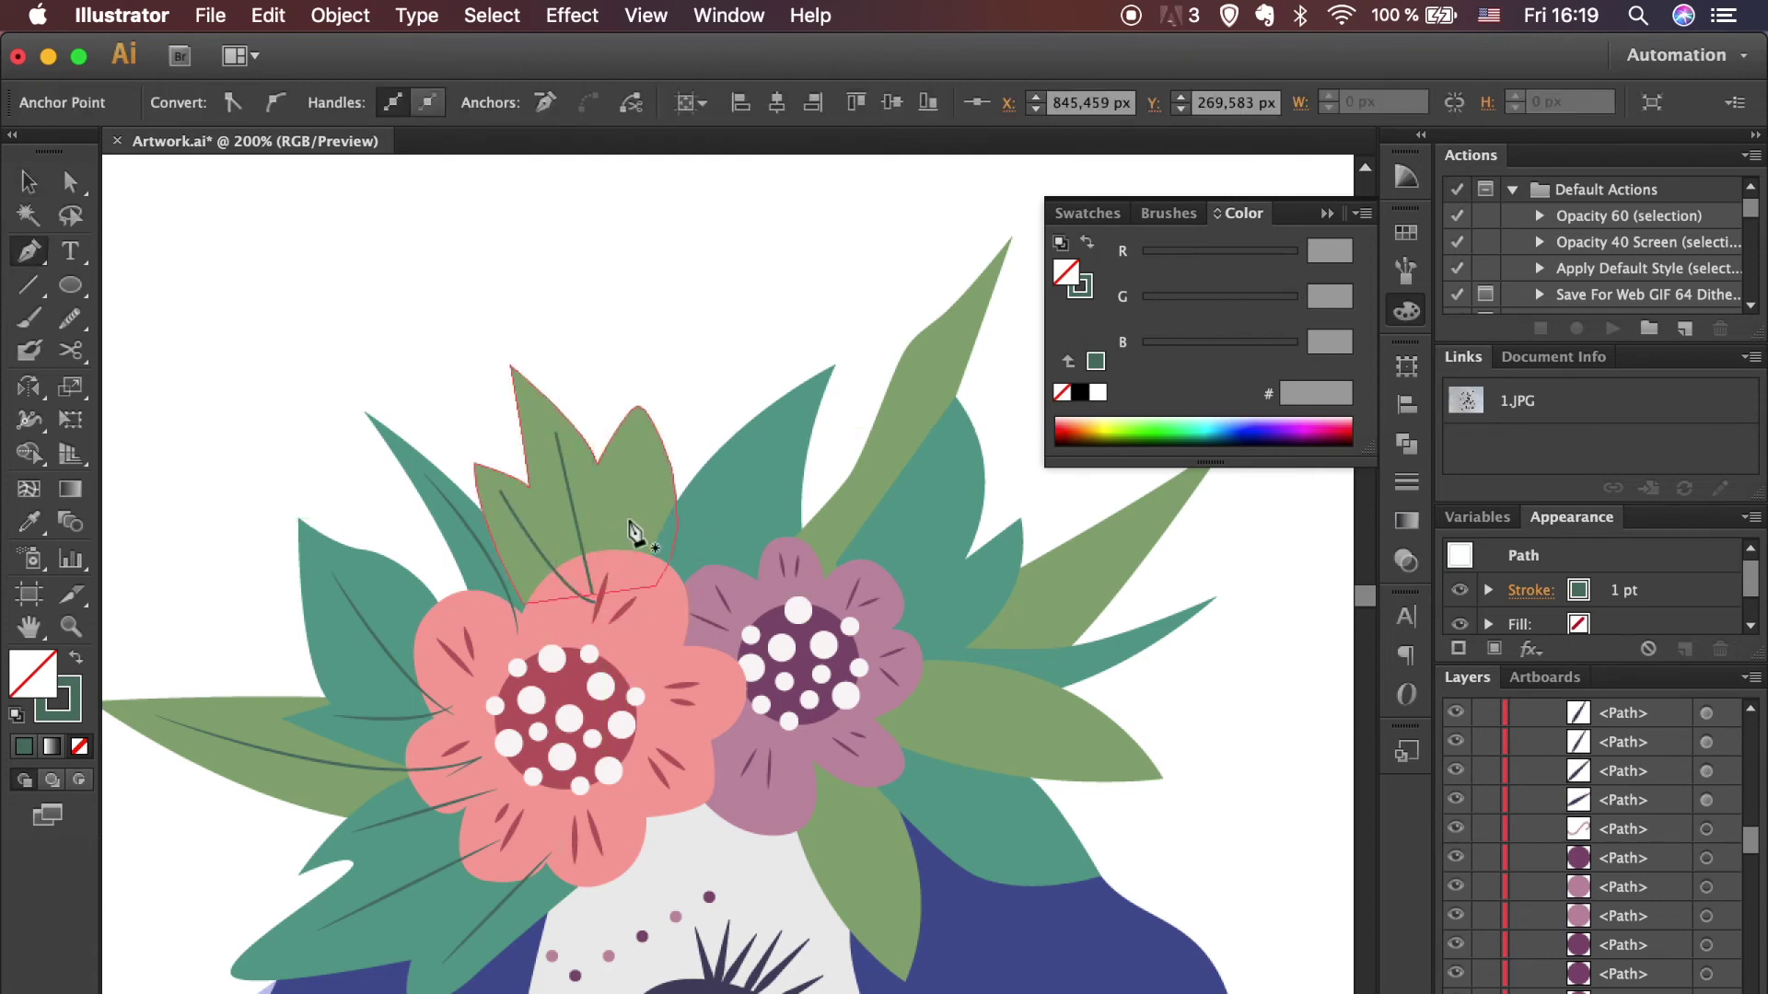
click(789, 416)
drag(711, 599, 713, 702)
drag(849, 626, 913, 689)
click(945, 458)
drag(866, 612, 852, 642)
super+click(921, 619)
Step: Draw veins on the right-hand leaves around the purple flower
scroll(790, 621, right, 4)
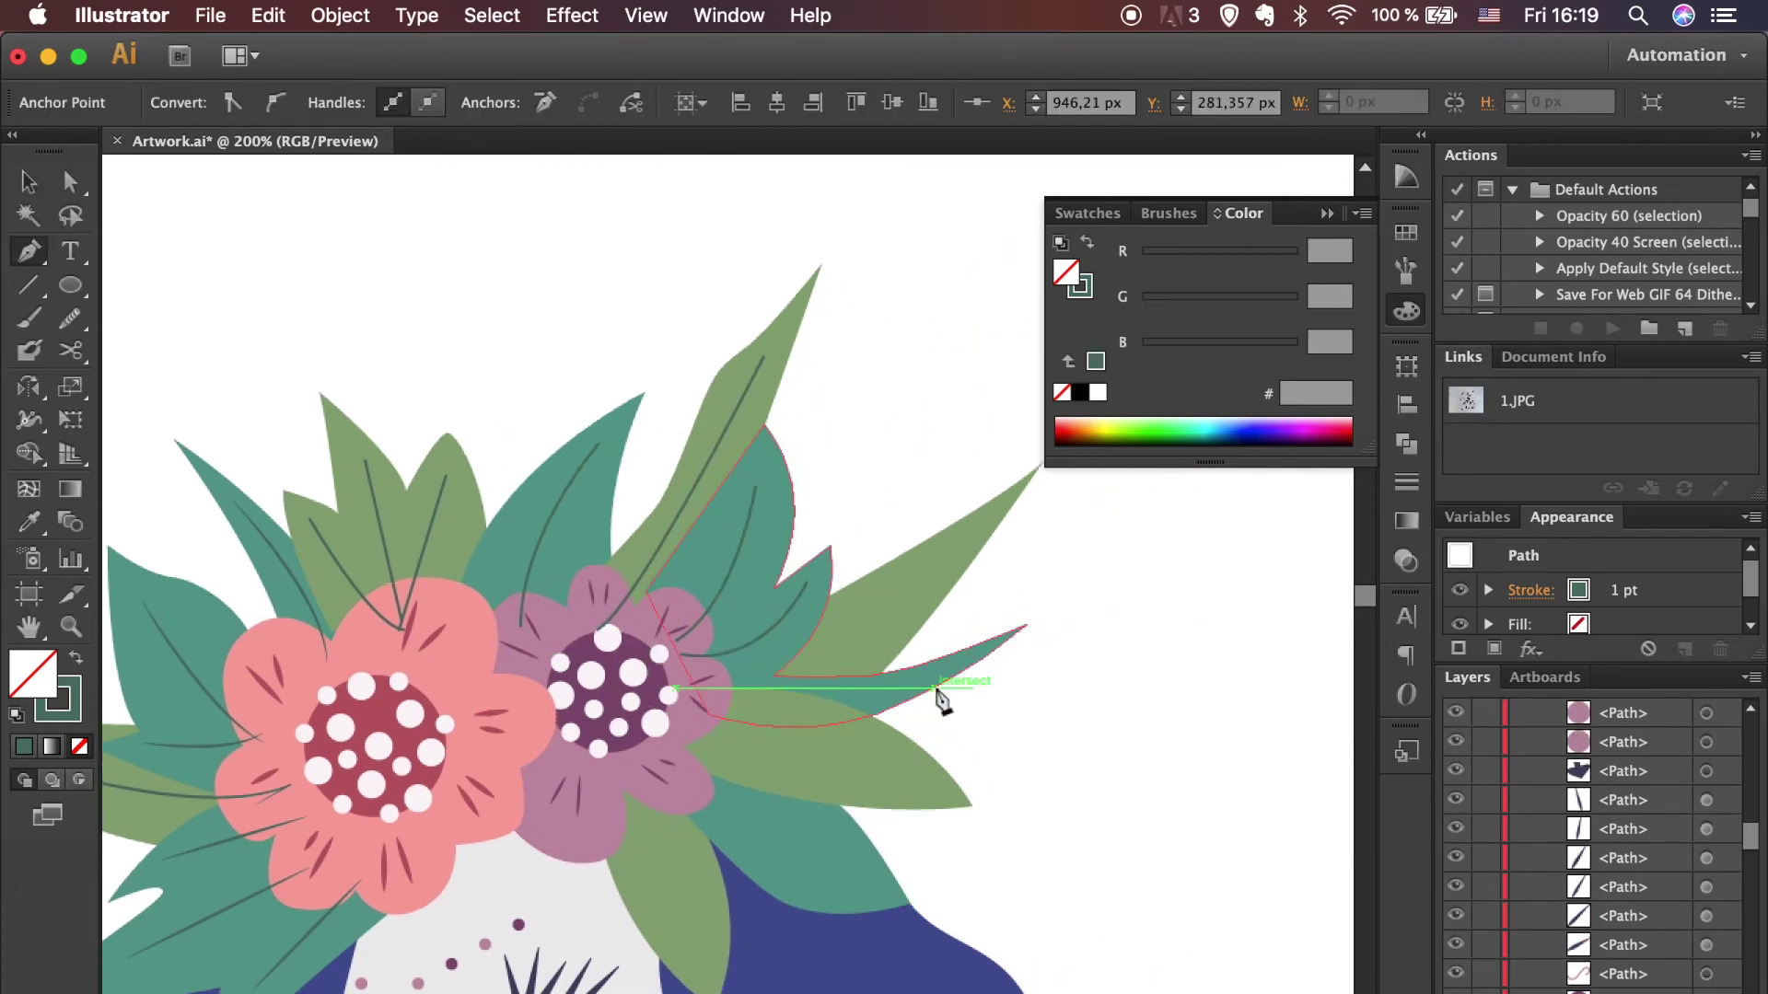
super+click(801, 701)
click(909, 680)
drag(678, 691, 565, 666)
super+click(783, 727)
click(888, 764)
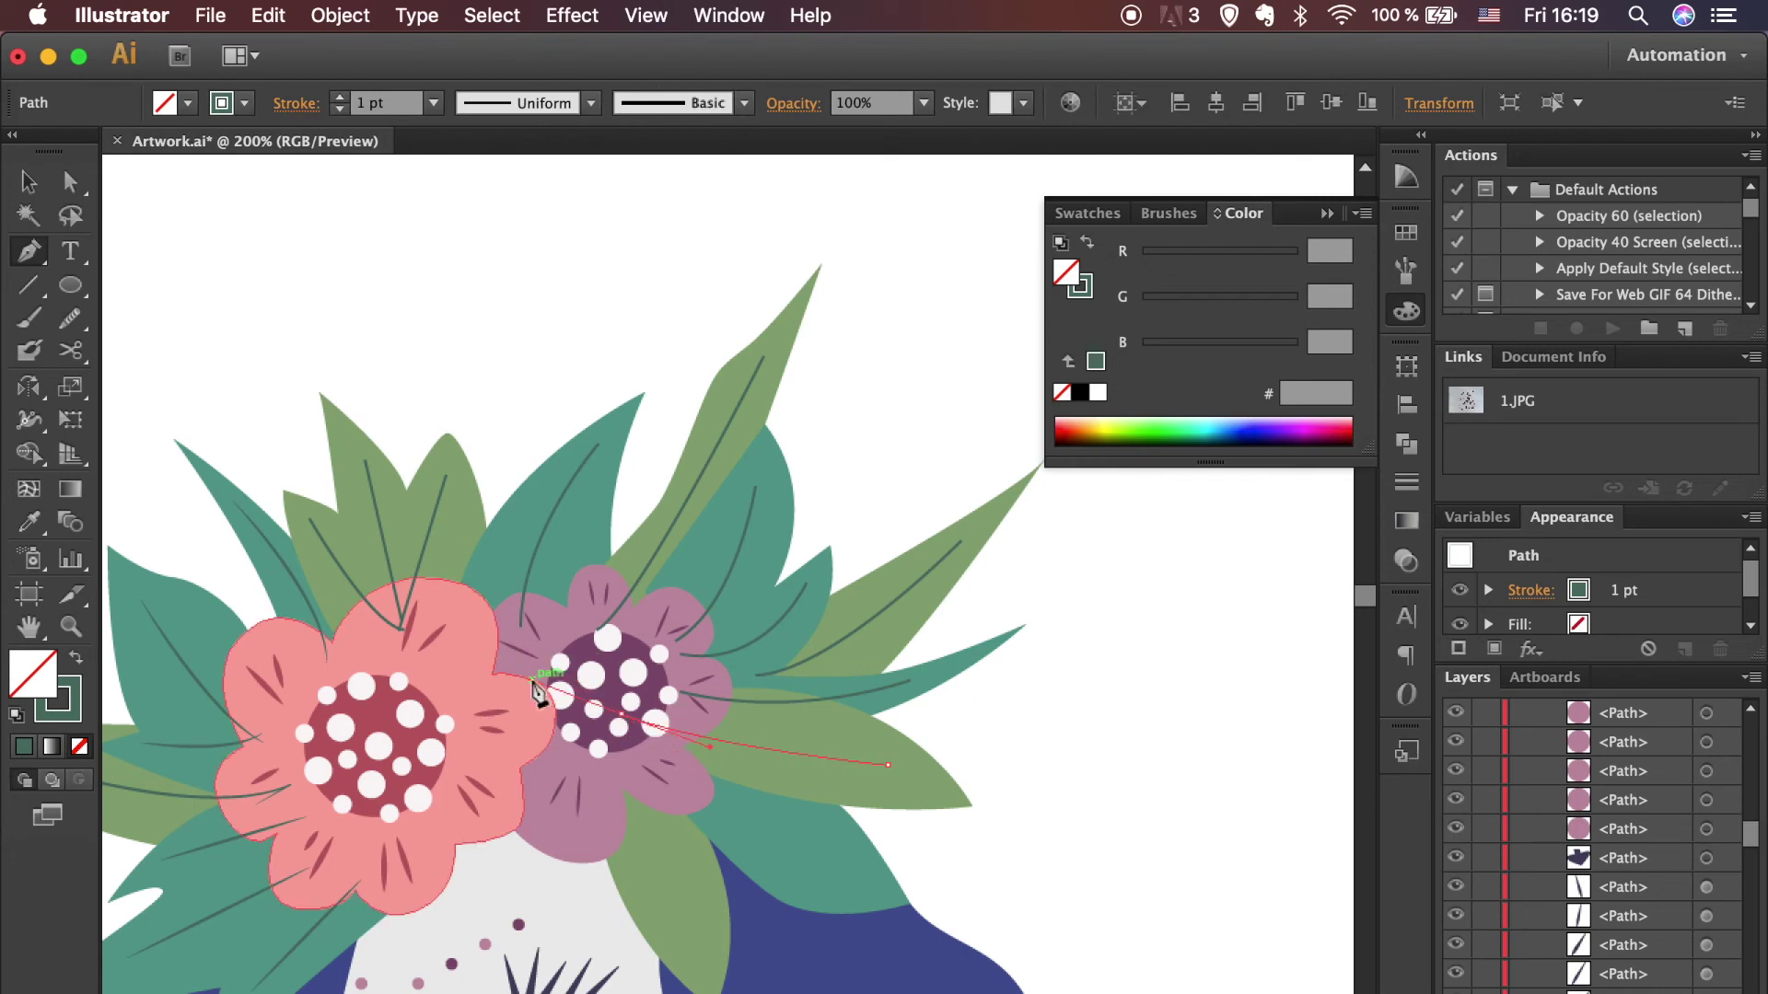
super+click(811, 828)
click(854, 879)
mouse_move(652, 768)
mouse_down()
mouse_move(601, 711)
mouse_move(737, 778)
mouse_up()
super+click(751, 811)
click(689, 944)
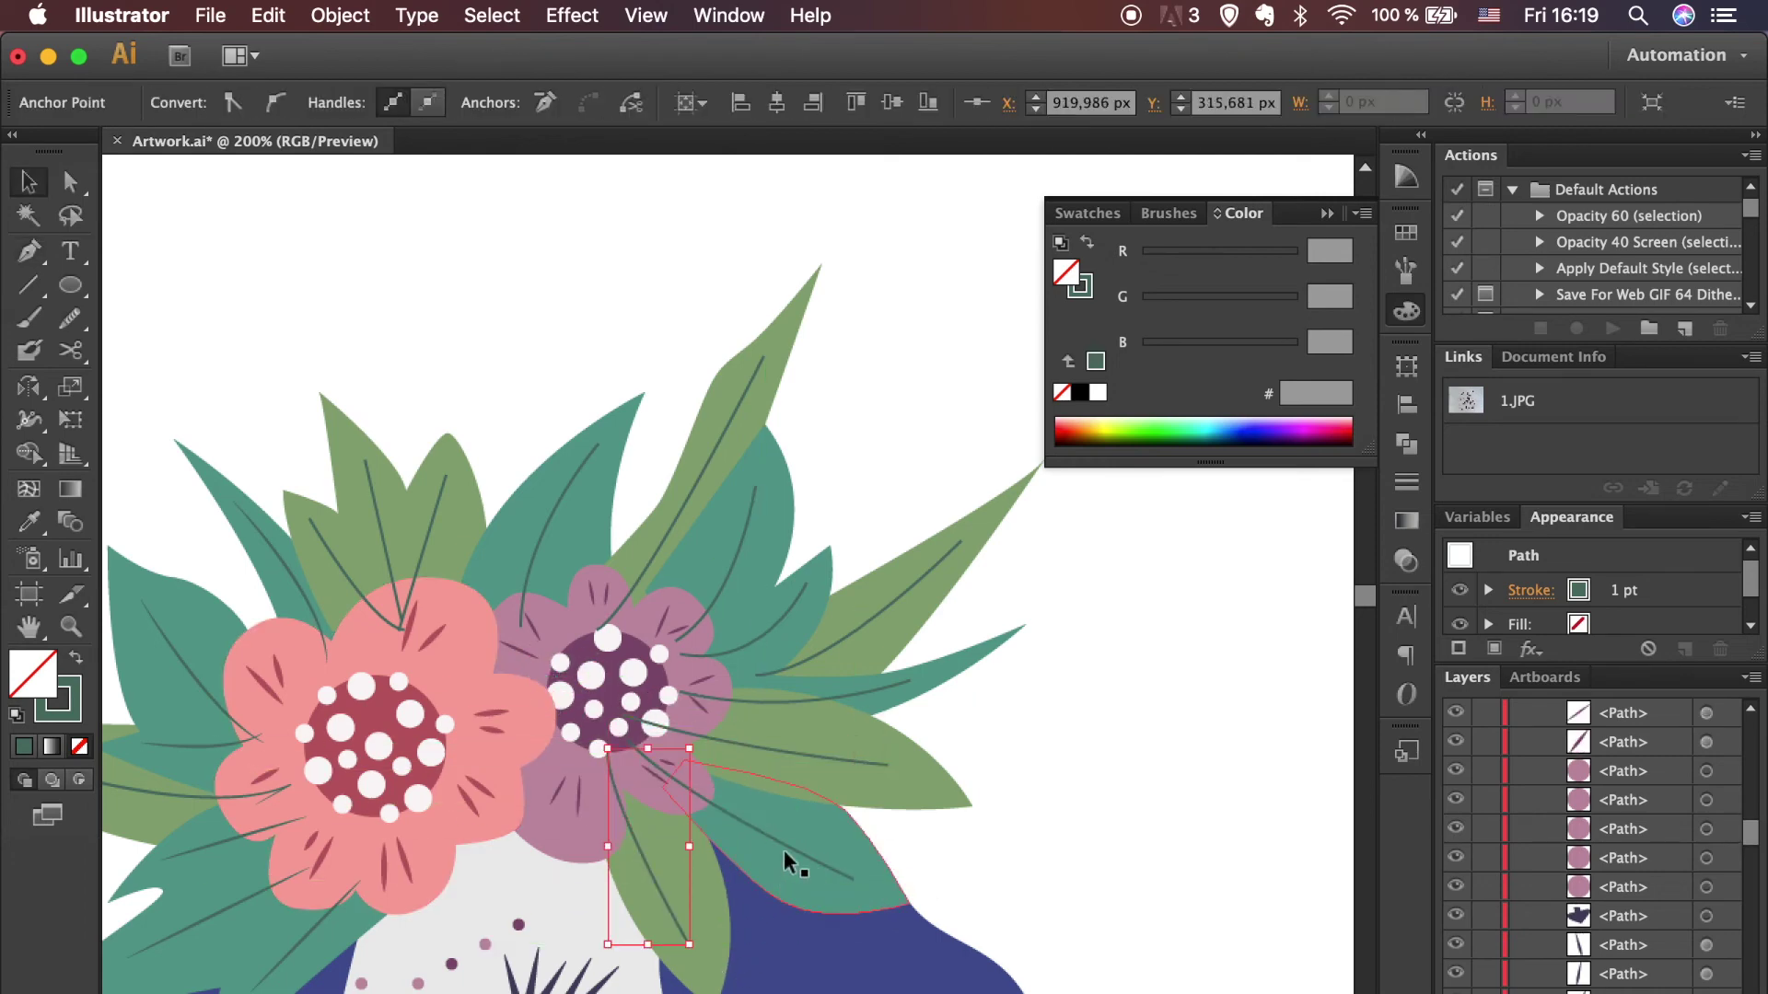
Step: Give the six new veins a tapered variable width profile
shift+click(852, 633)
shift+click(724, 580)
shift+click(737, 433)
shift+click(555, 510)
shift+click(418, 556)
shift+click(381, 543)
click(589, 103)
click(513, 189)
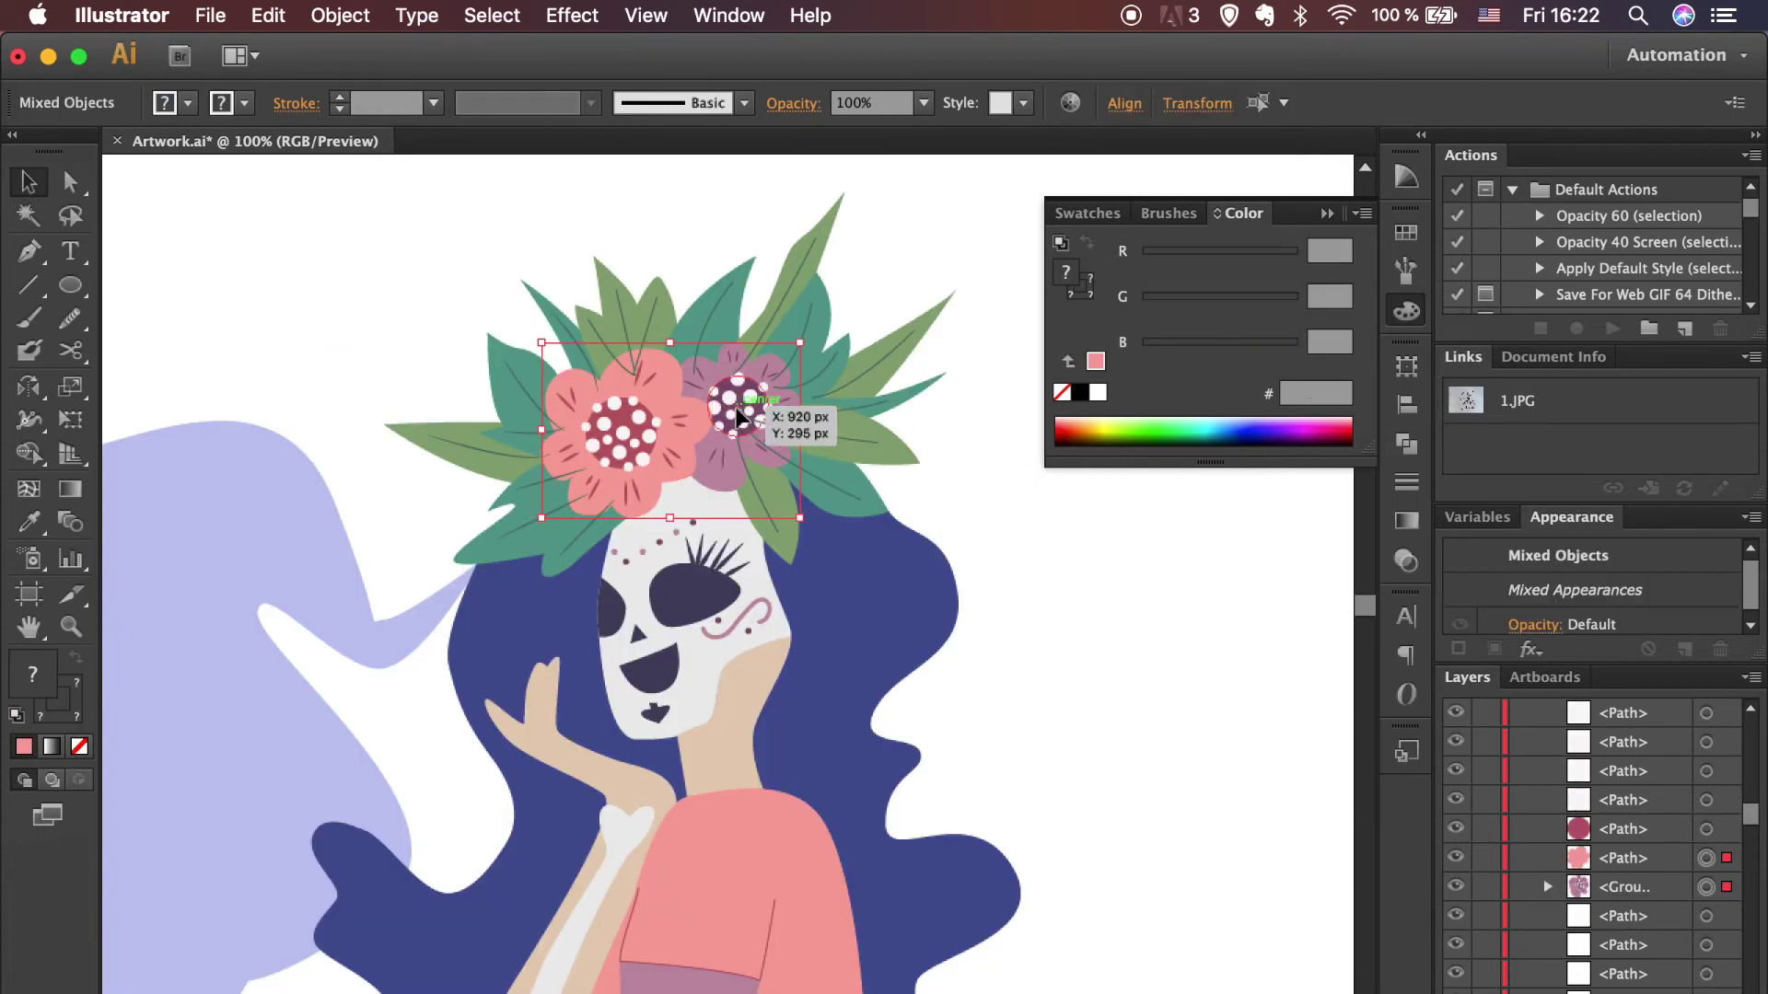
Step: Bring the green leaf and its vein to the front
right_click(738, 417)
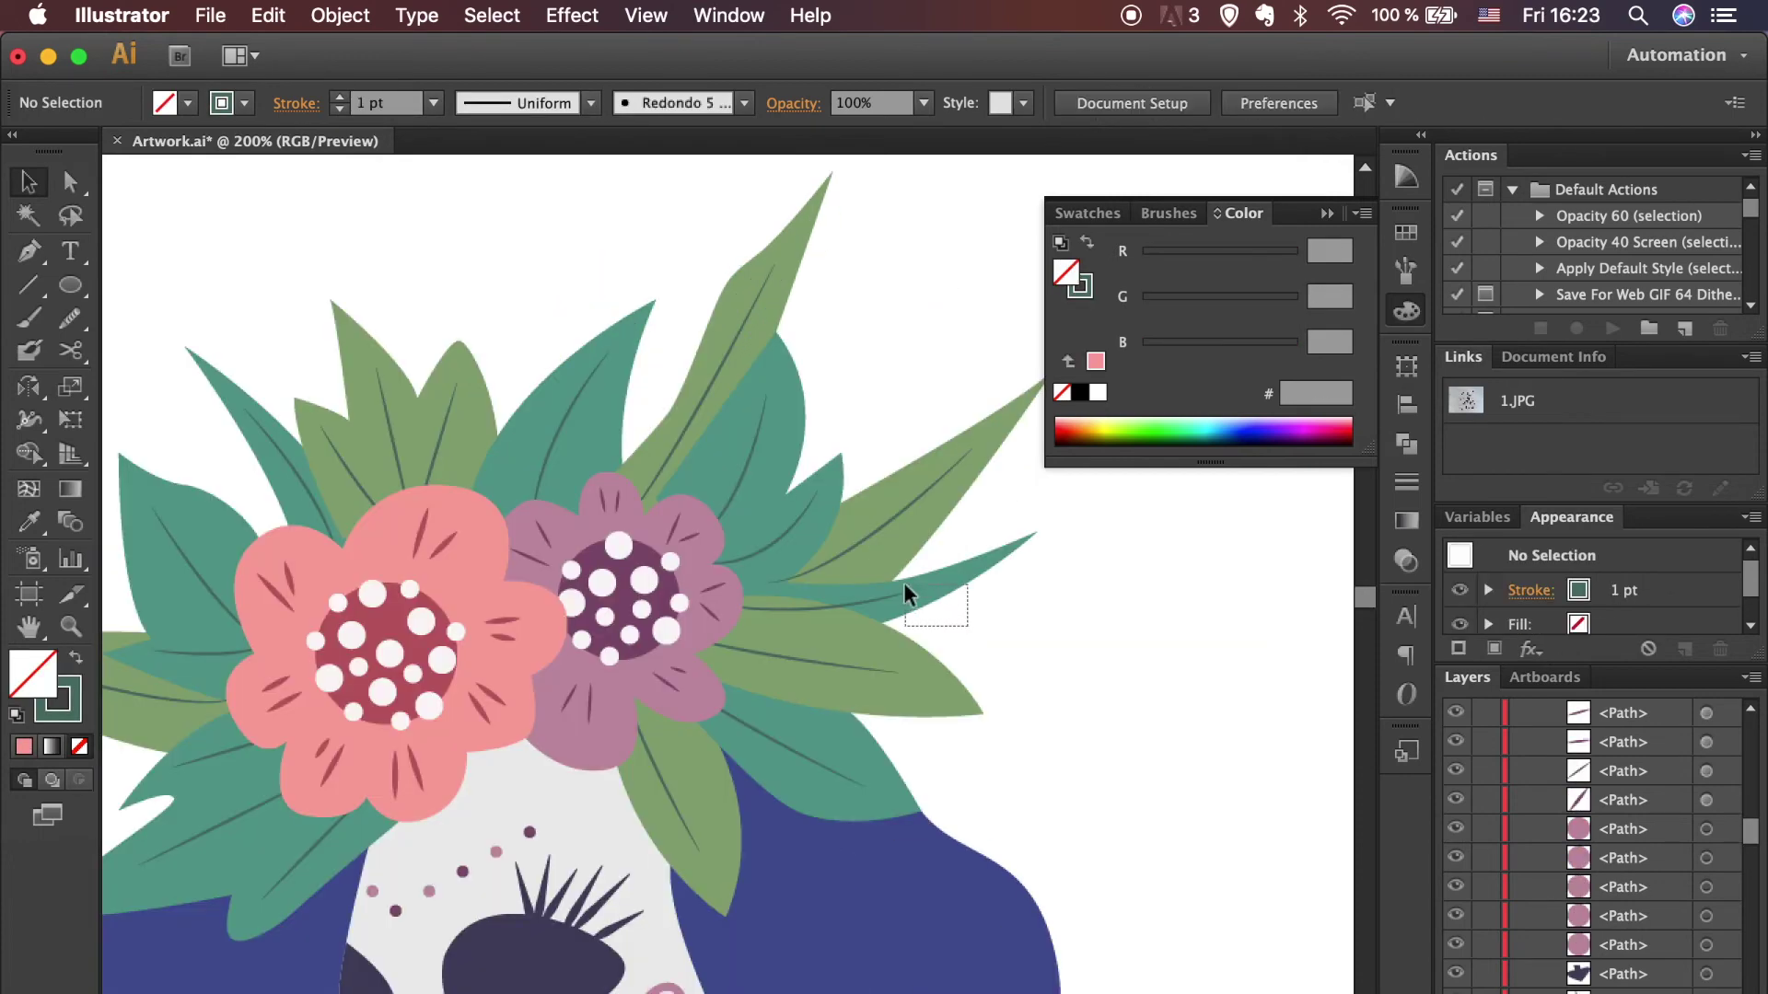
click(1007, 565)
click(842, 601)
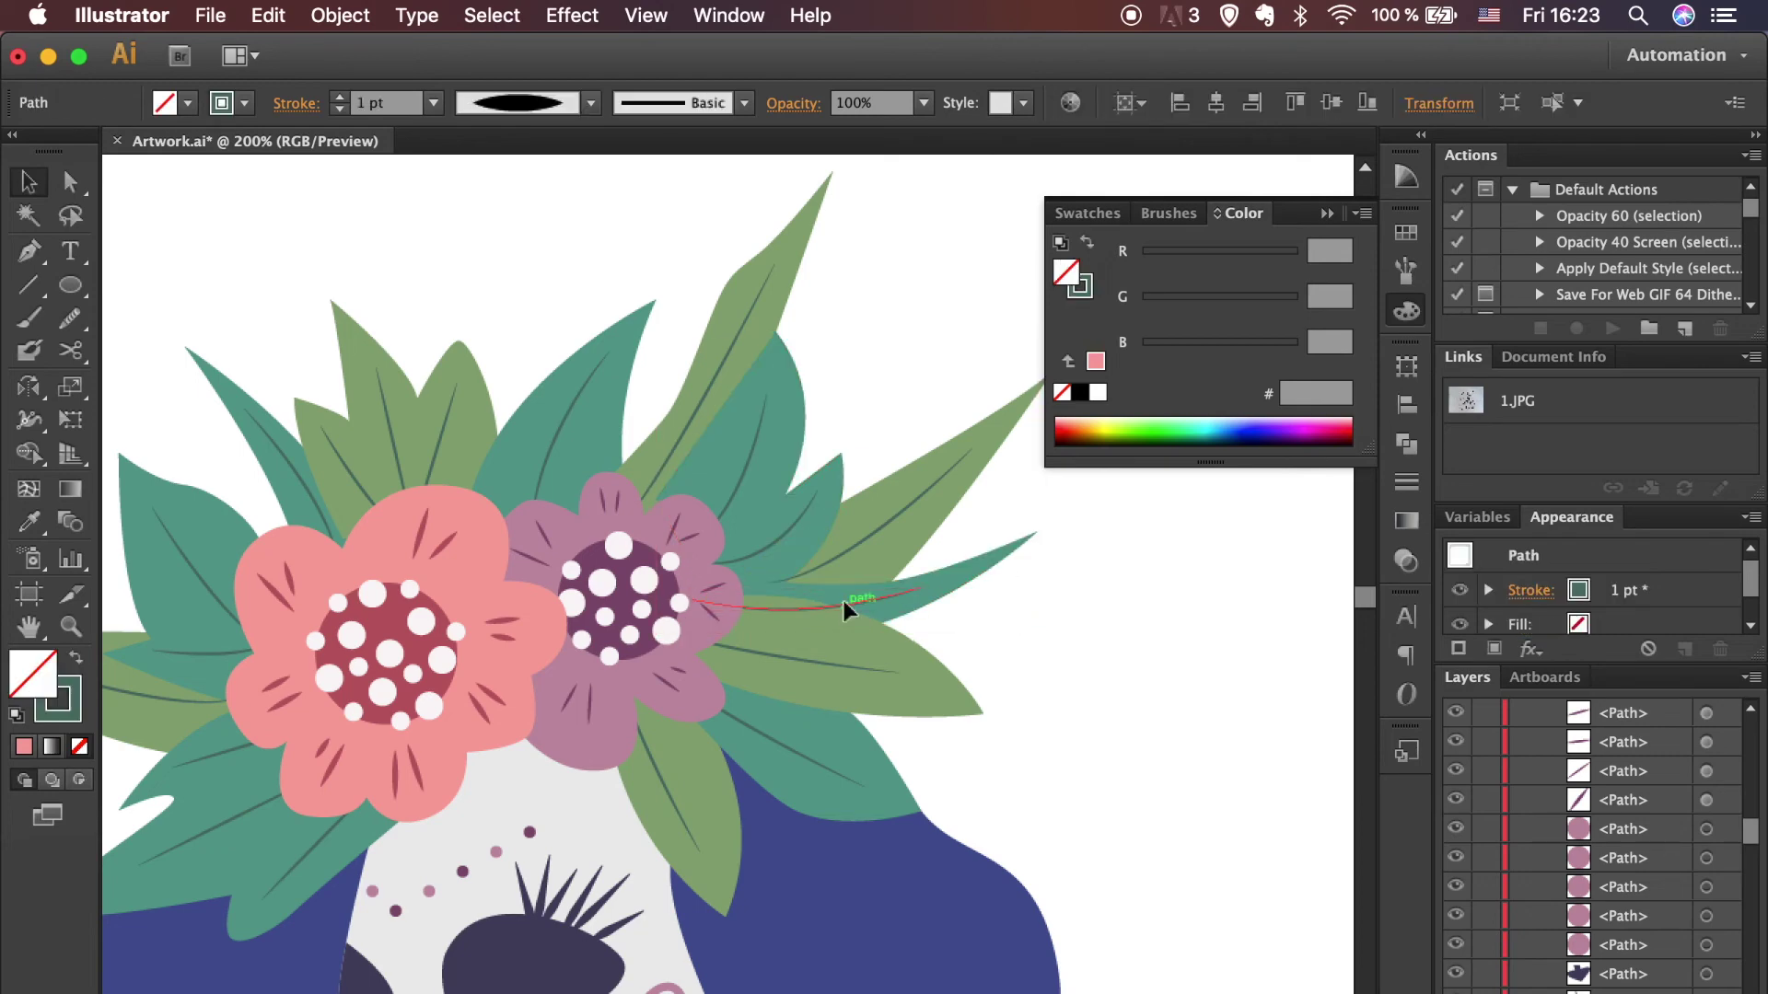
shift+click(853, 659)
right_click(853, 672)
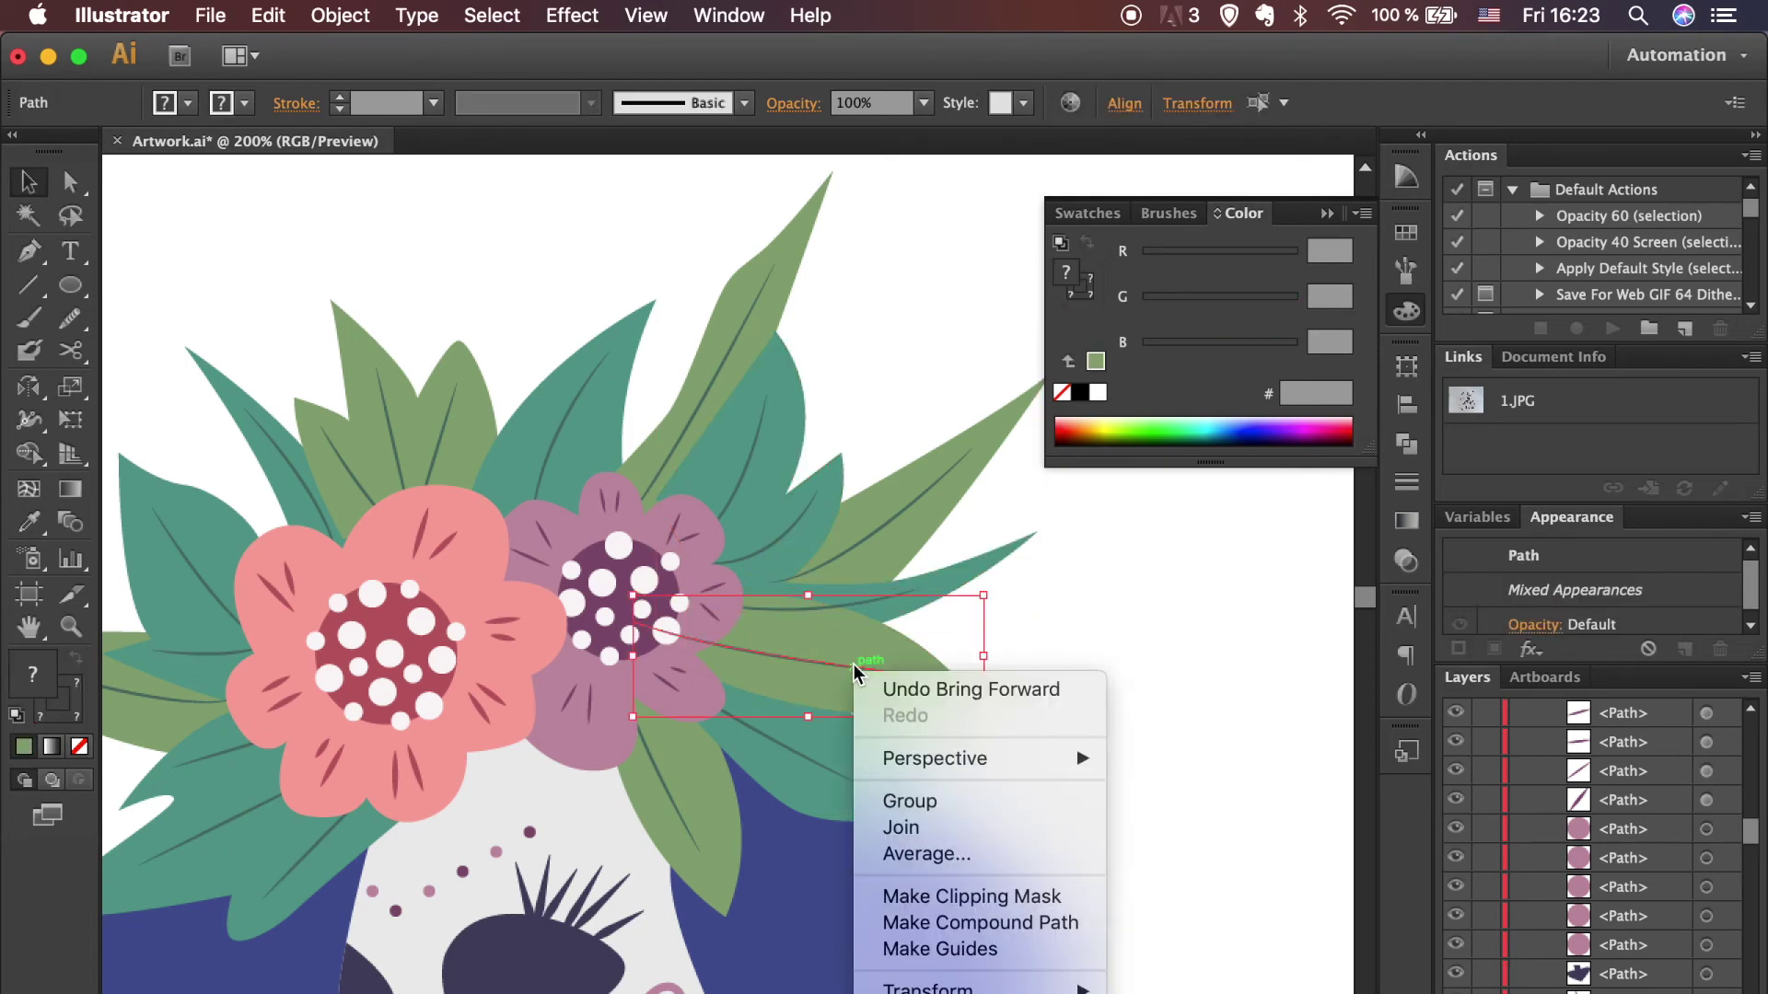
click(1168, 951)
click(1263, 746)
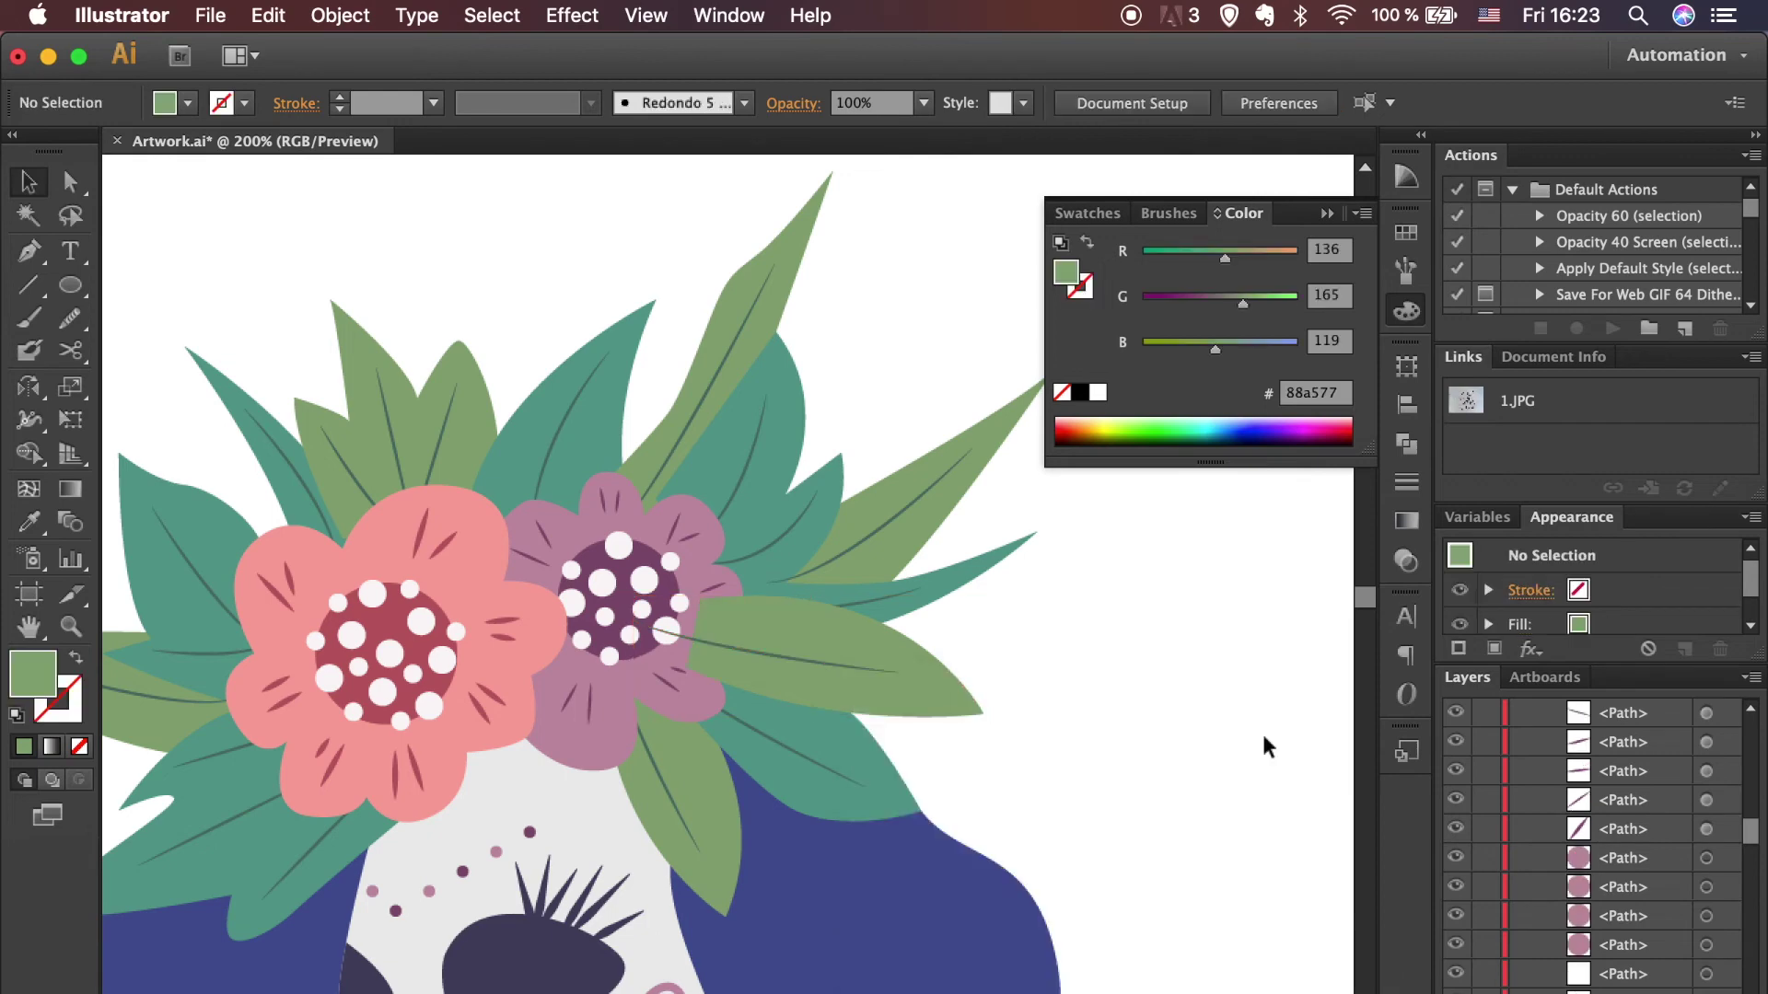
Step: Send the long leaf right of the flowers to the back
click(920, 544)
right_click(919, 544)
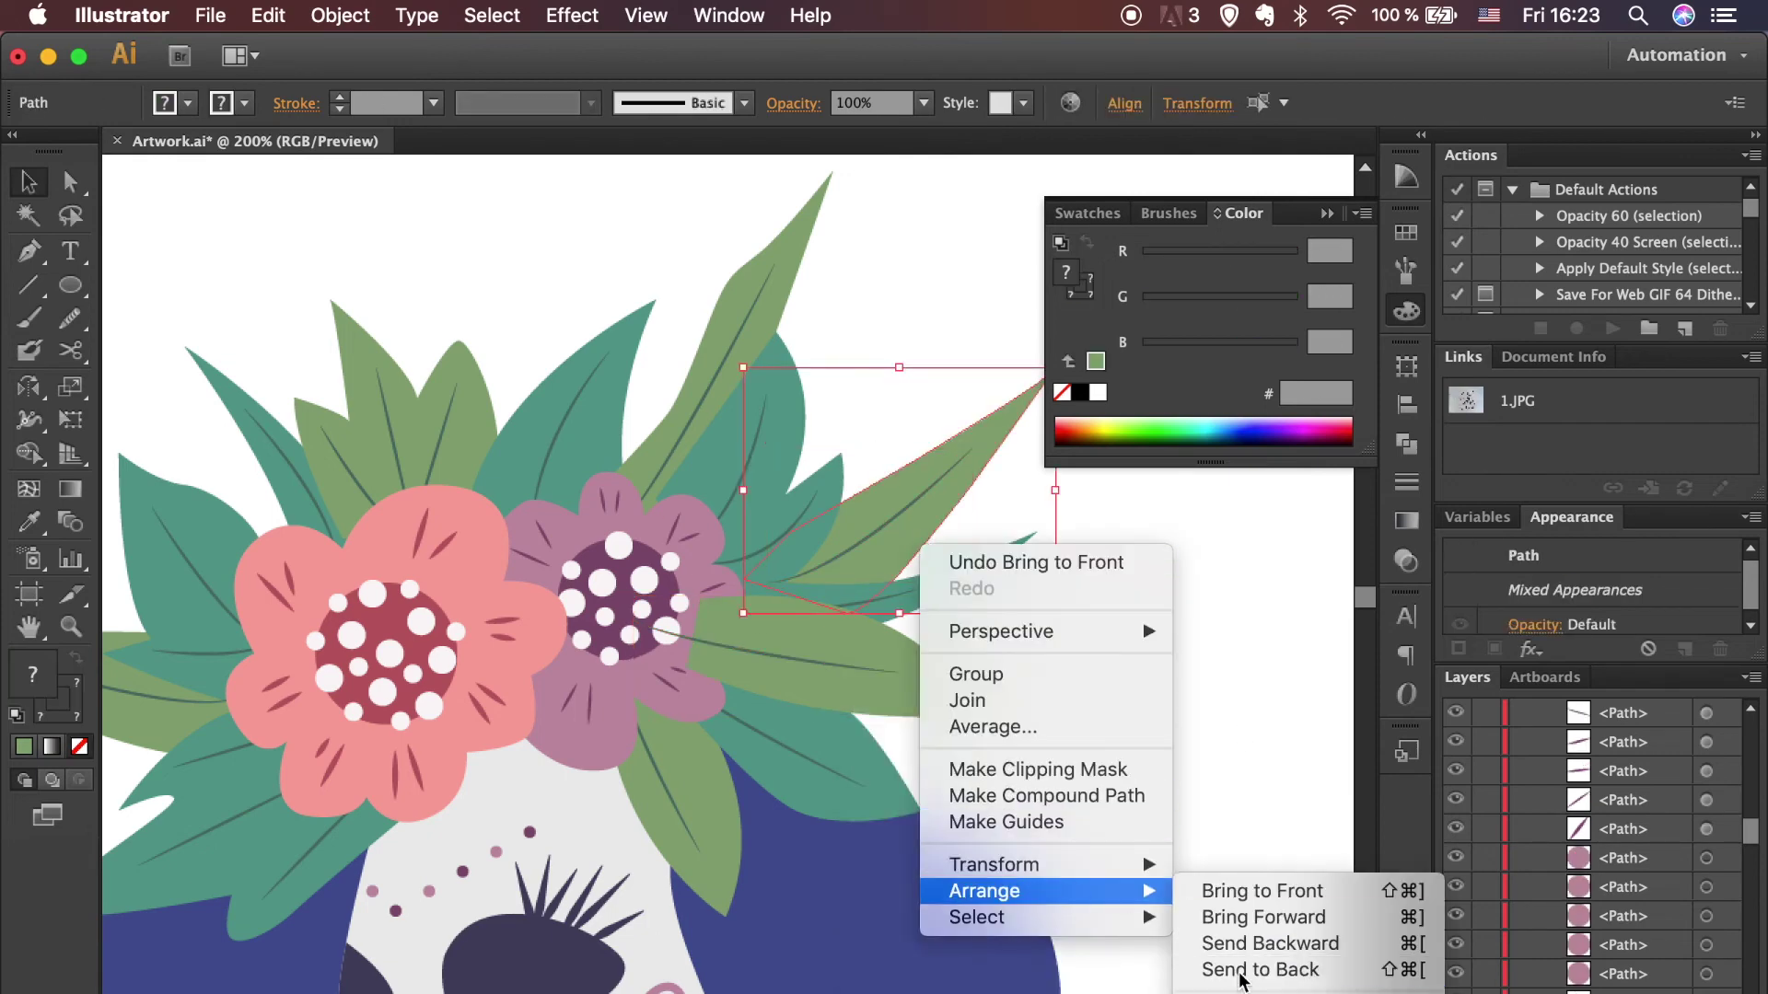
click(1242, 971)
click(1080, 746)
scroll(1080, 745, left, 5)
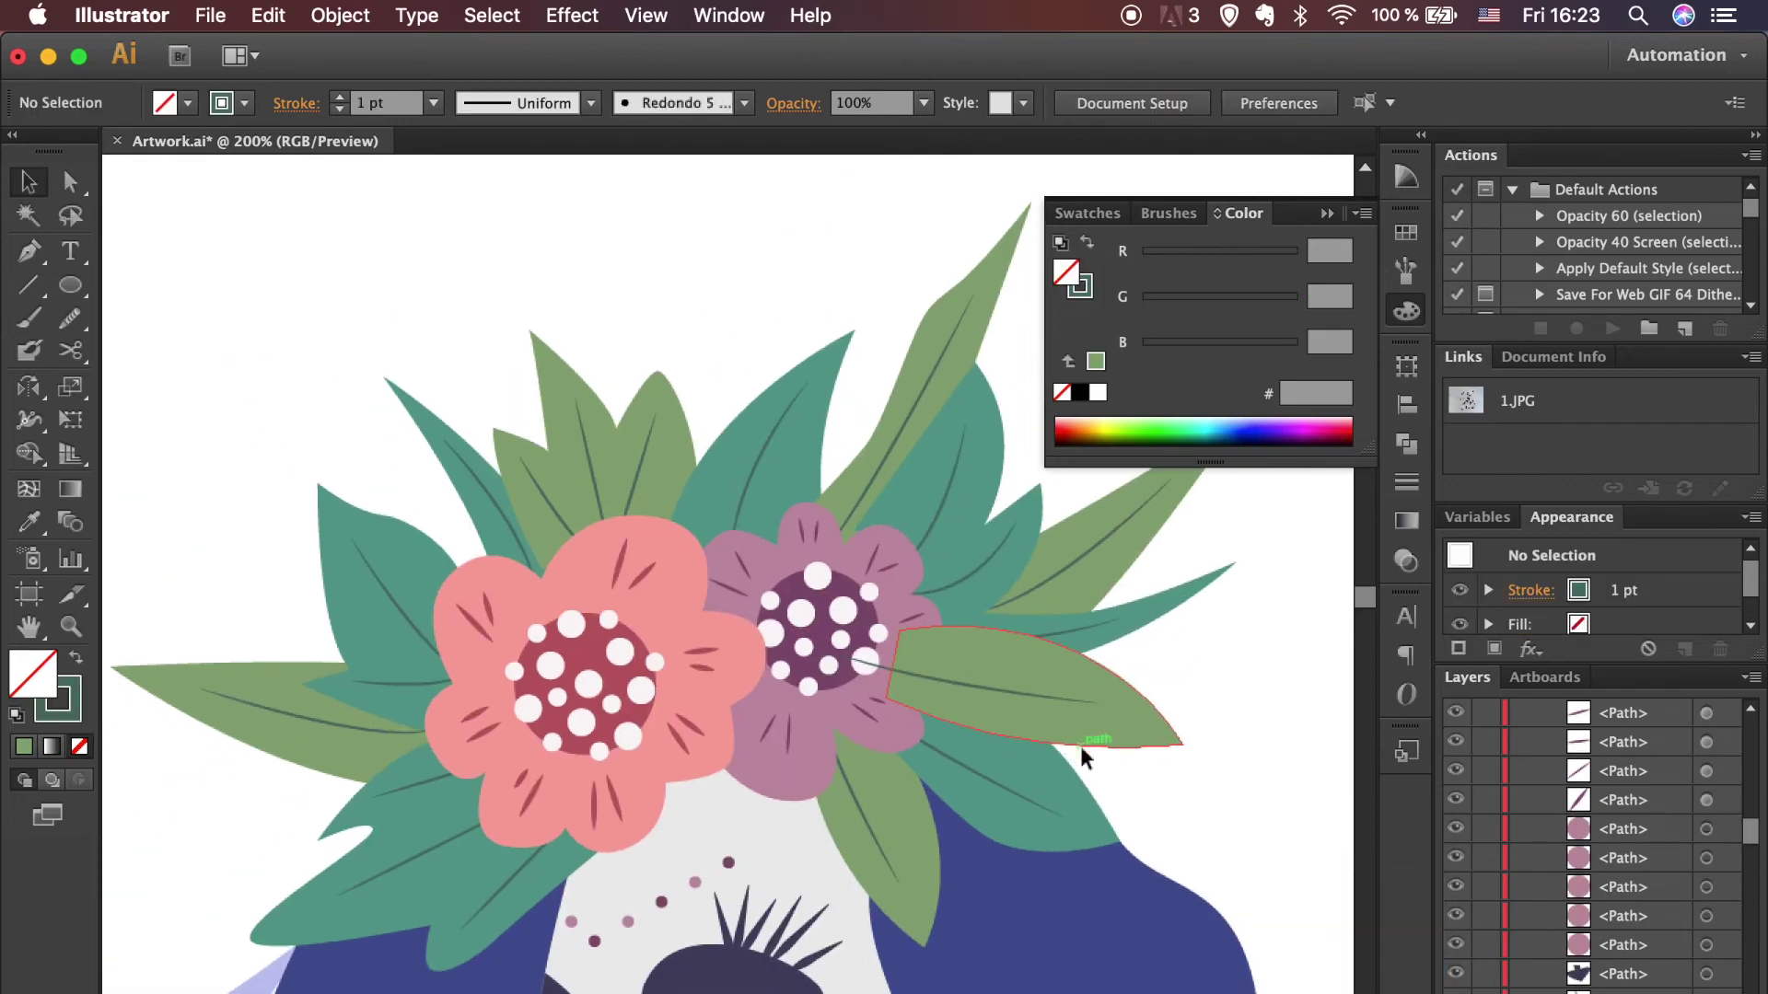
Step: Bring the pink and purple flowers in front of the leaves
click(849, 617)
shift+click(611, 600)
right_click(612, 604)
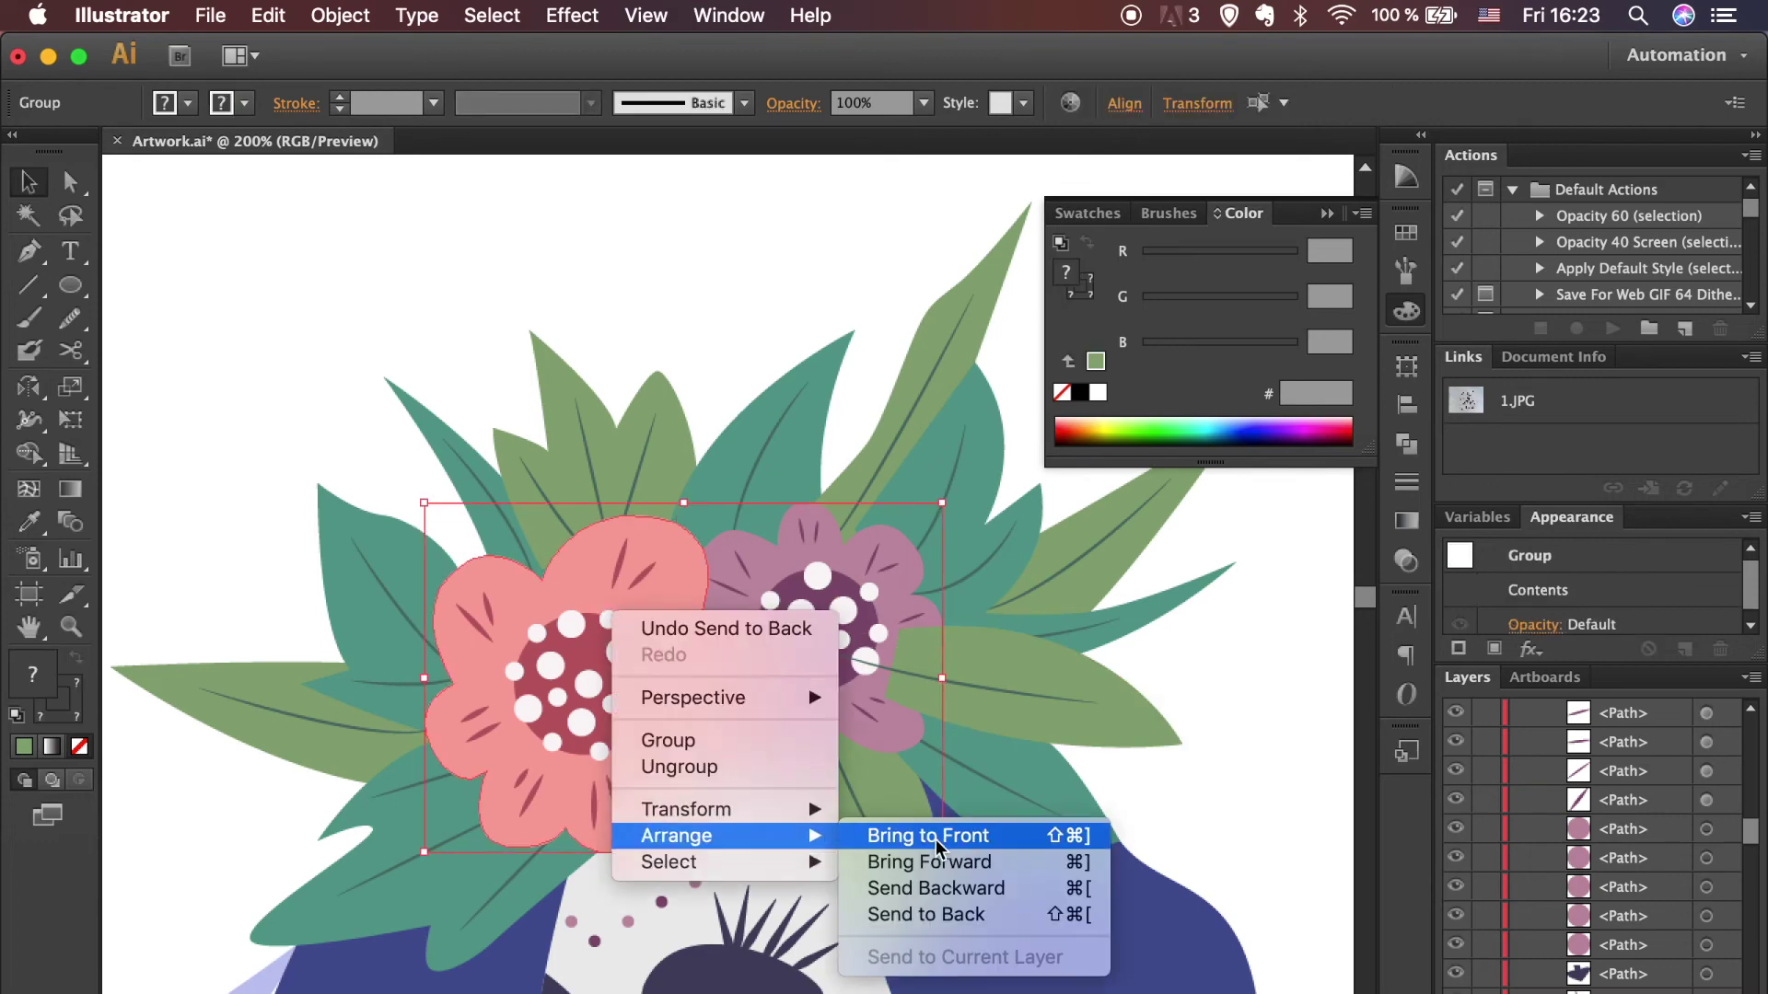
click(937, 836)
click(1215, 805)
Step: Select the entire flower crown and group it with Cmd+G
key(super+minus)
key(super+minus)
key(super+minus)
drag(925, 705, 926, 709)
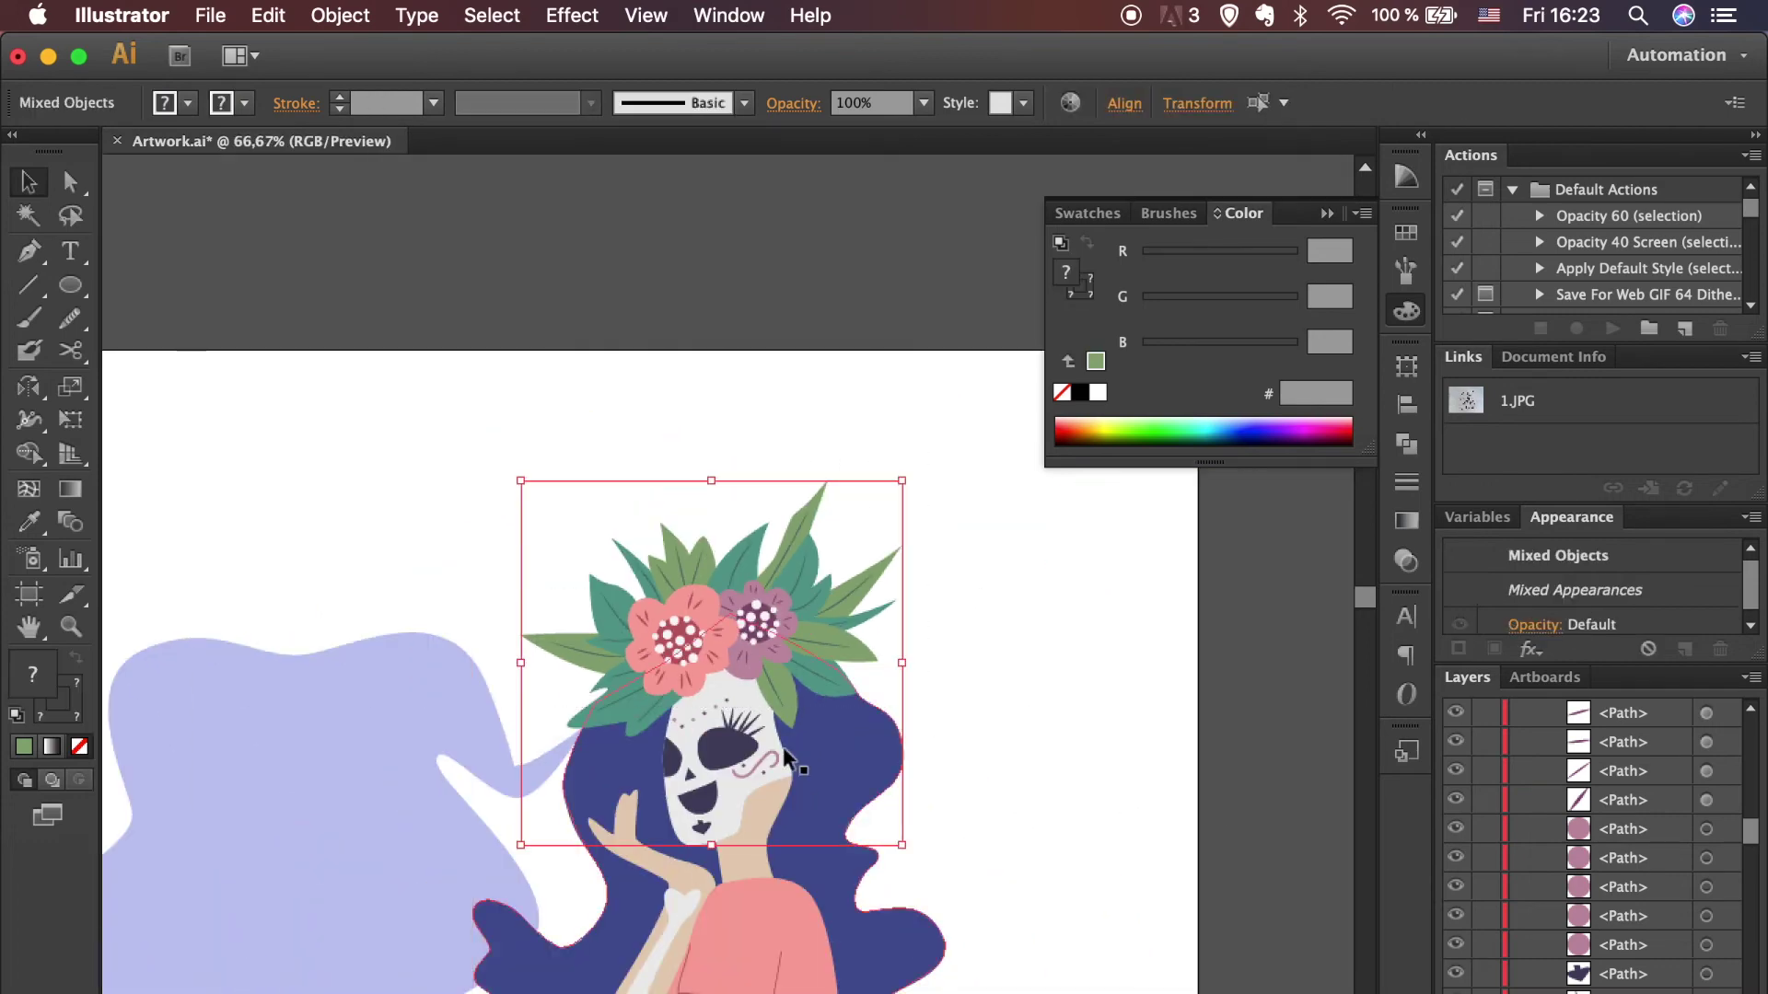
key(super+g)
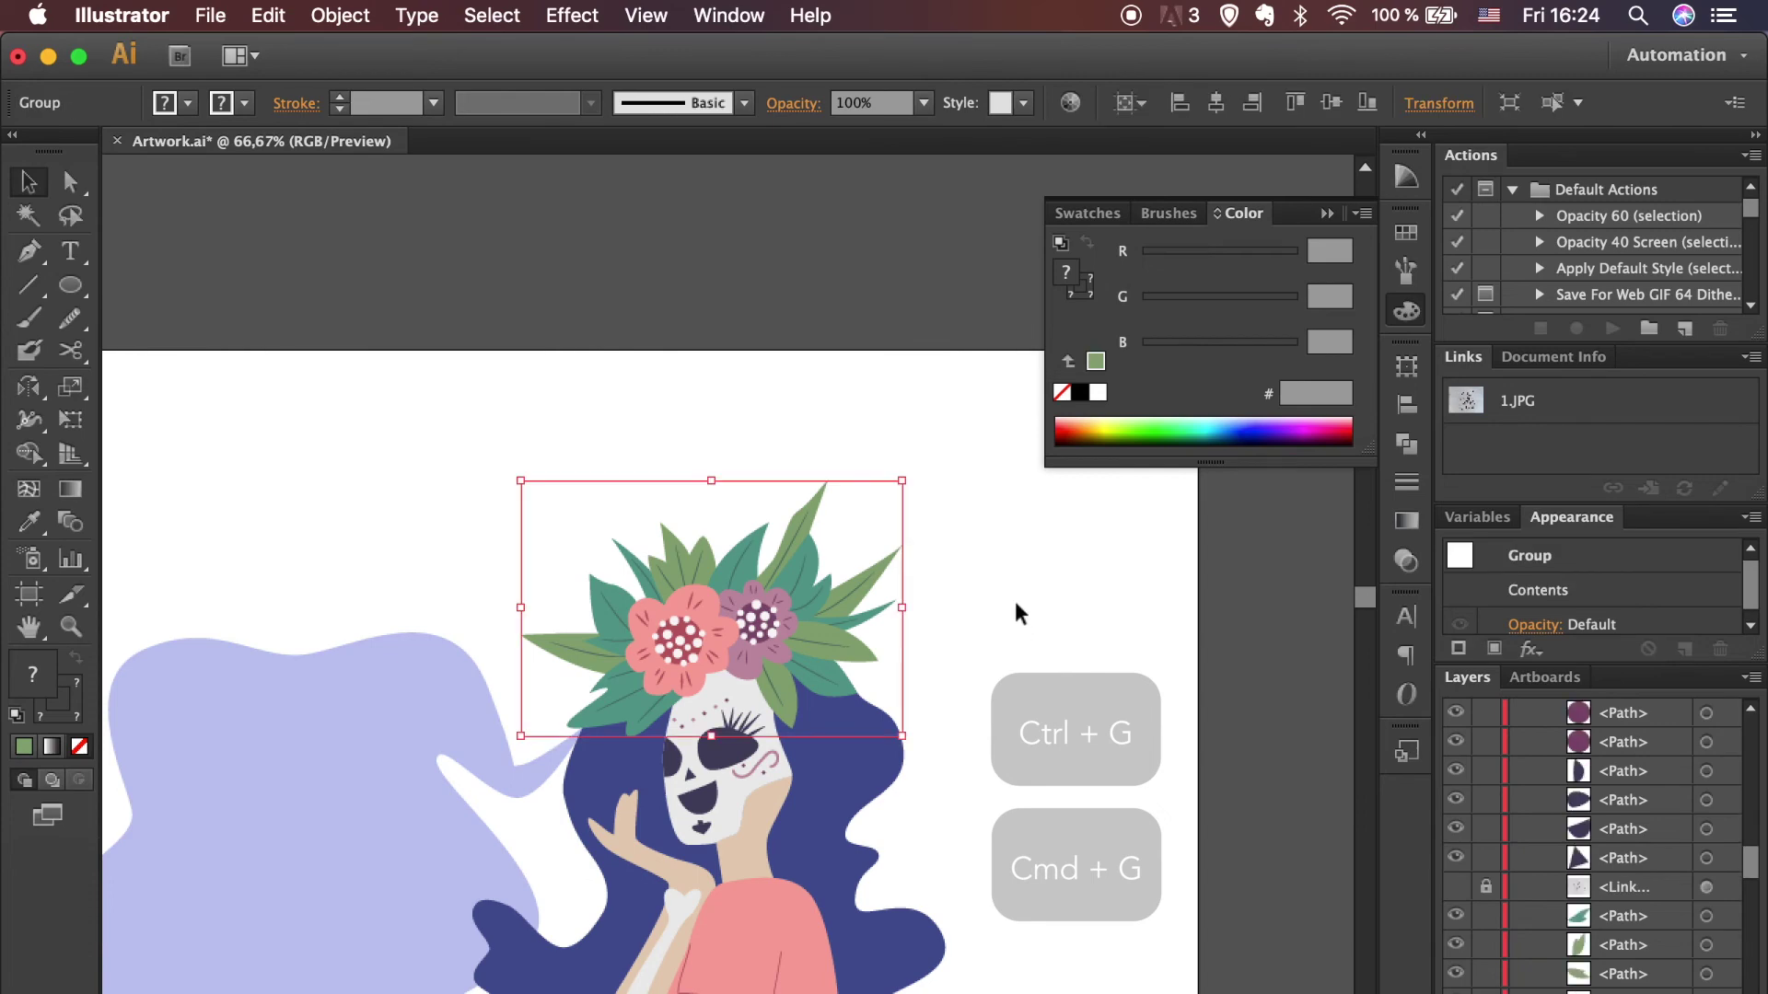
click(1013, 597)
scroll(1019, 614, down, 1)
scroll(1012, 596, down, 3)
scroll(1013, 596, down, 1)
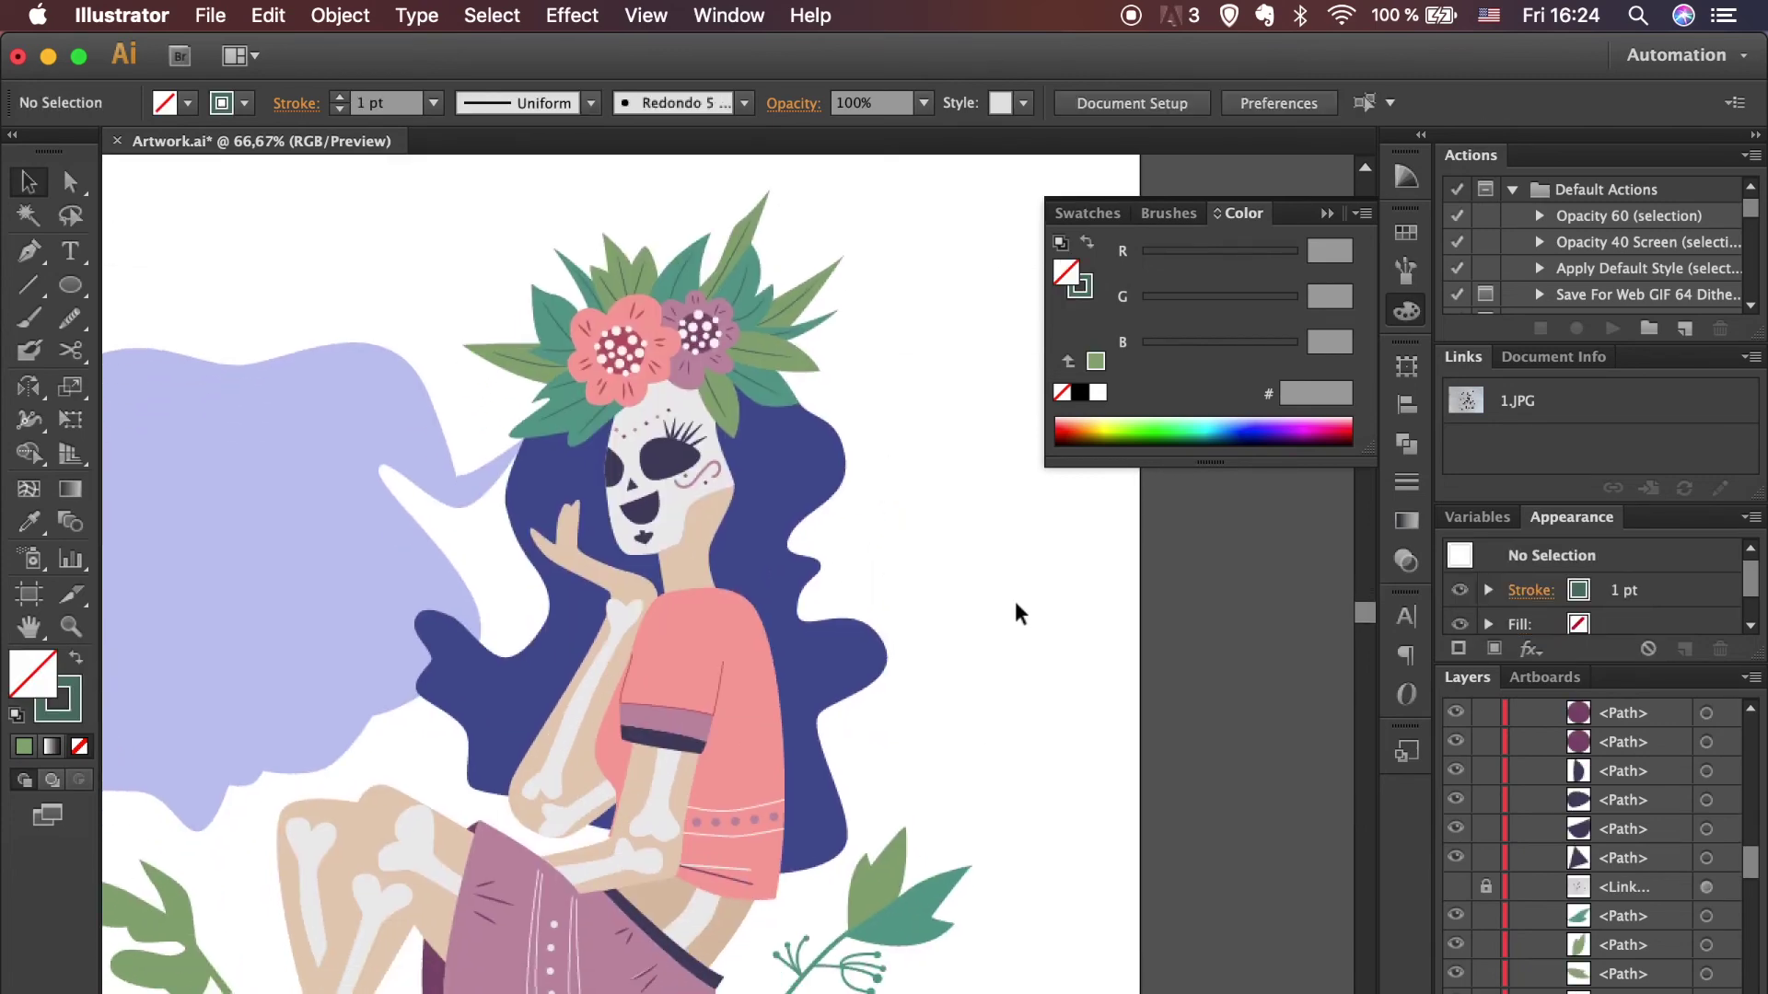
Step: Zoom in near the legs and draw three curved Pen vein paths on the teal leaf
scroll(1013, 597, down, 5)
scroll(1014, 600, left, 1)
key(super+equal)
key(super+equal)
key(super+equal)
scroll(974, 642, down, 9)
scroll(736, 626, left, 5)
key(p)
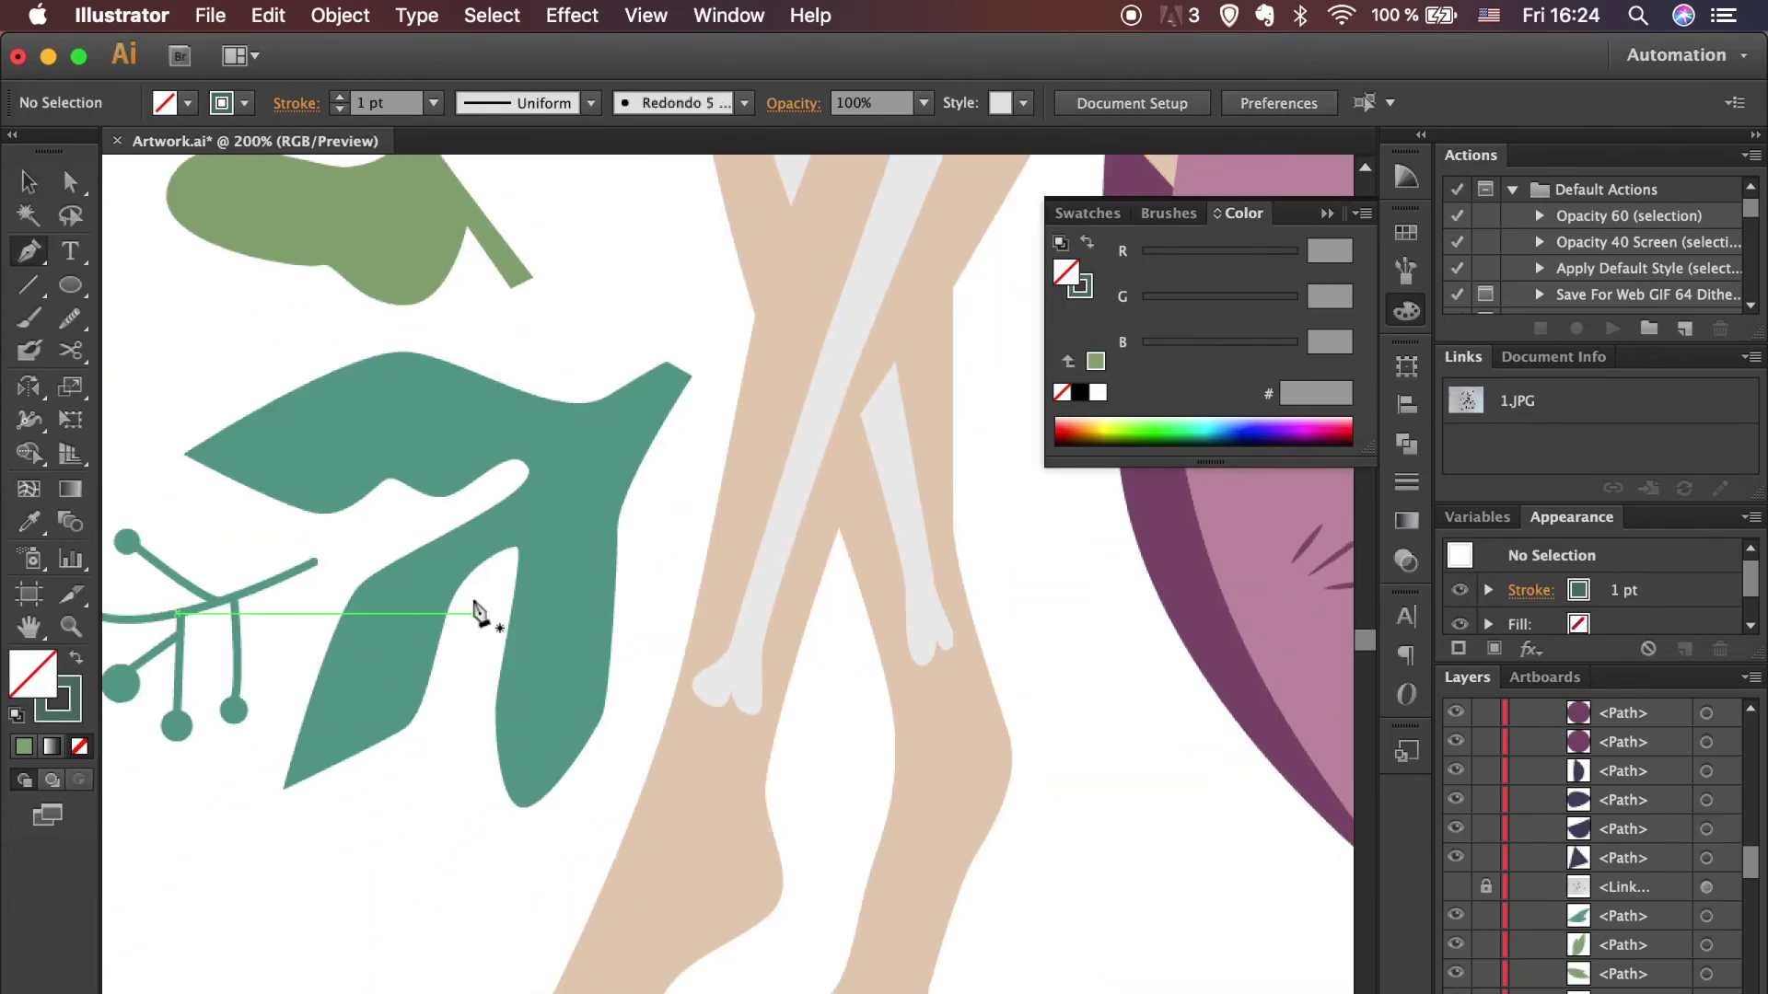
click(271, 447)
drag(532, 421, 644, 466)
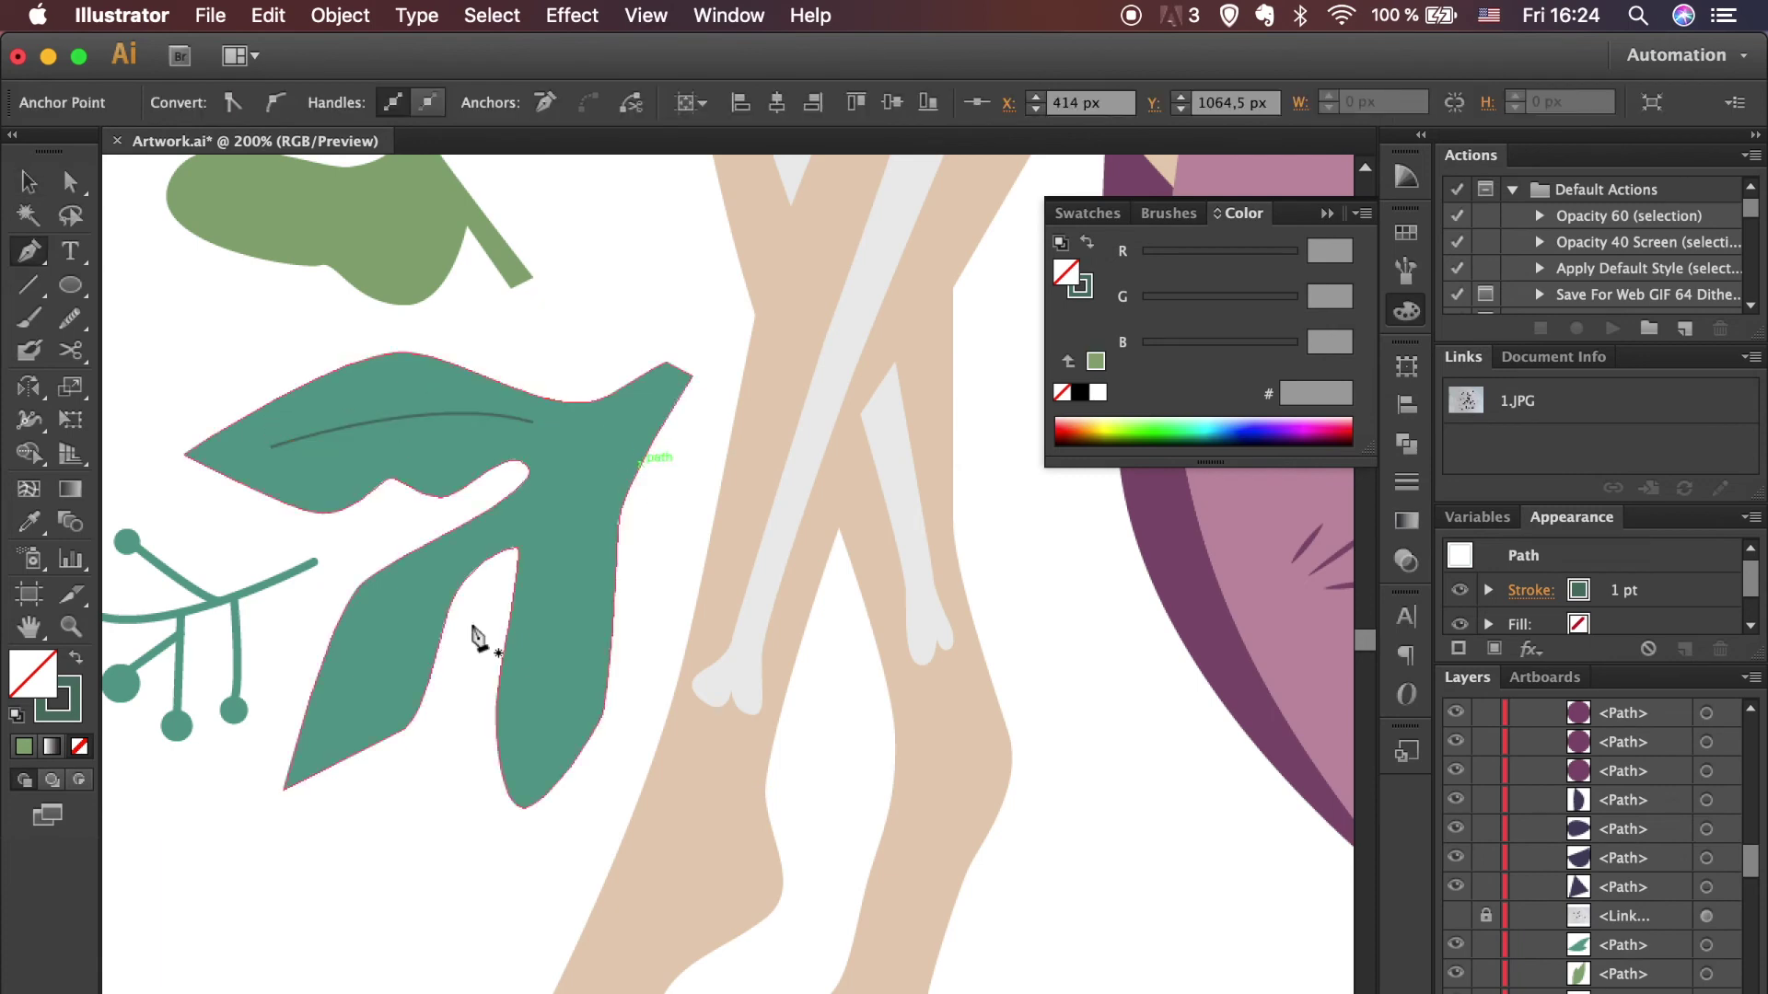
click(343, 709)
mouse_move(522, 517)
mouse_down()
mouse_move(632, 489)
mouse_move(577, 457)
mouse_up()
click(546, 723)
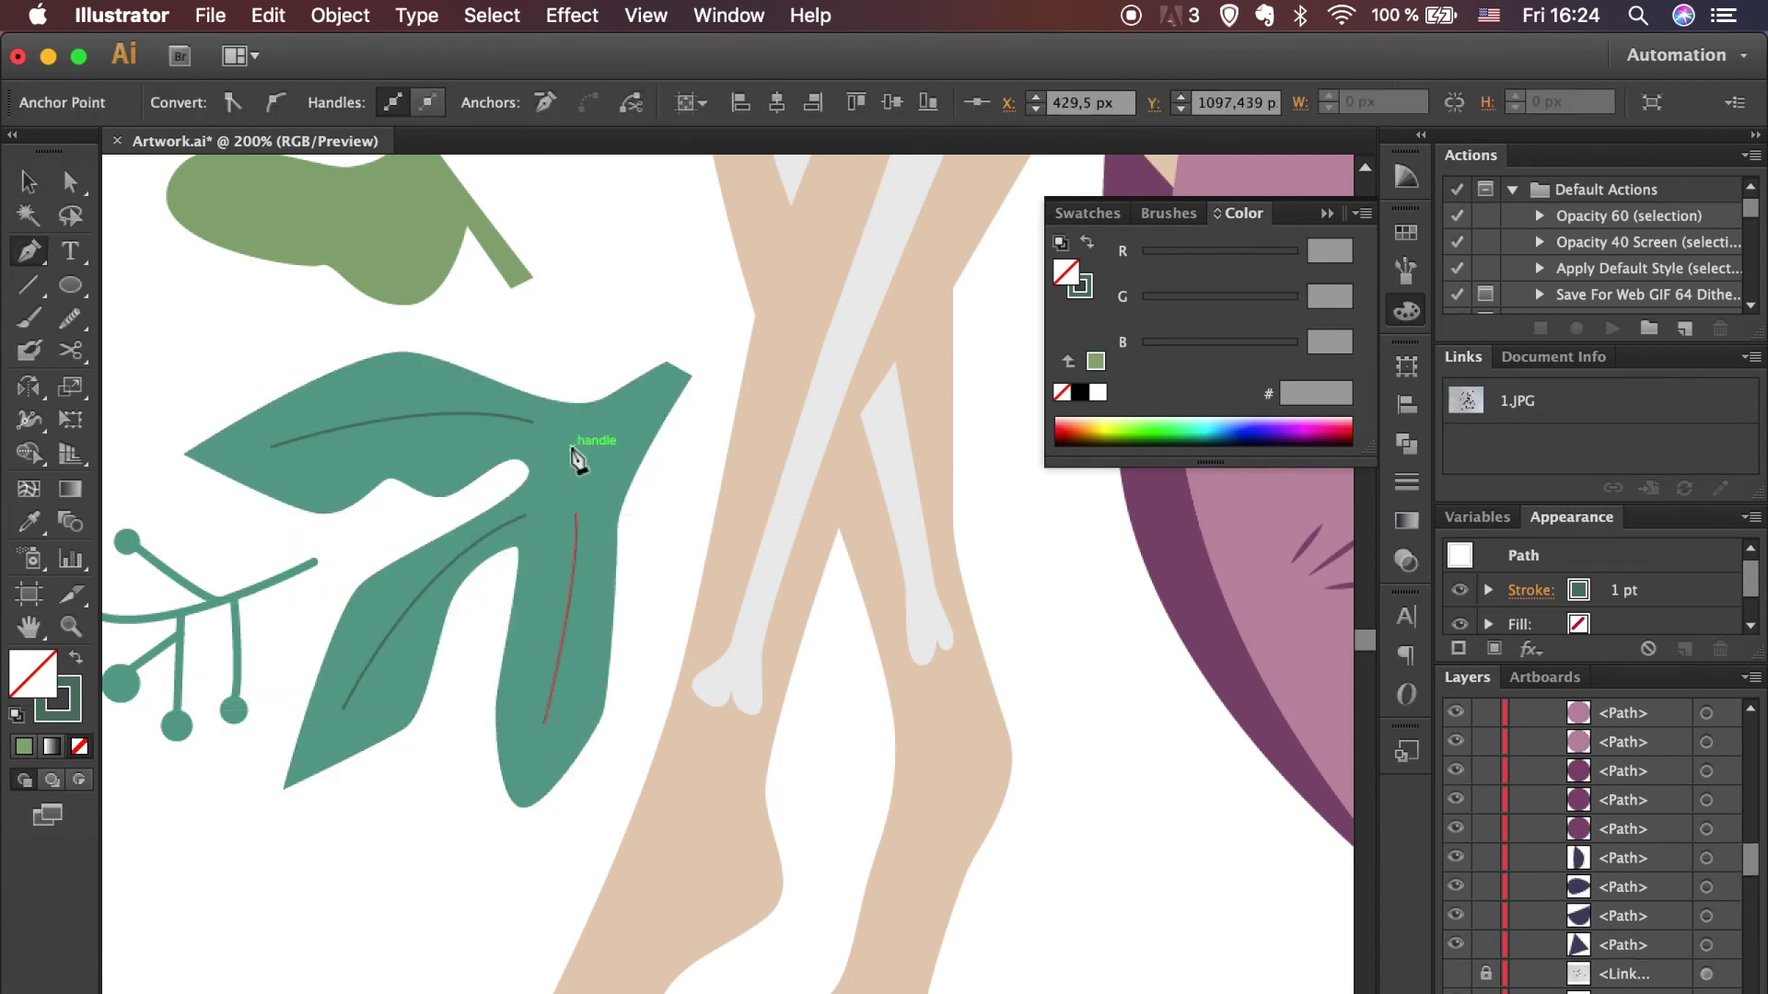
Step: Draw two curved Pen veins across the lower and upper parts of the olive leaf
scroll(576, 458, up, 3)
click(371, 383)
drag(555, 380, 599, 363)
scroll(600, 359, up, 5)
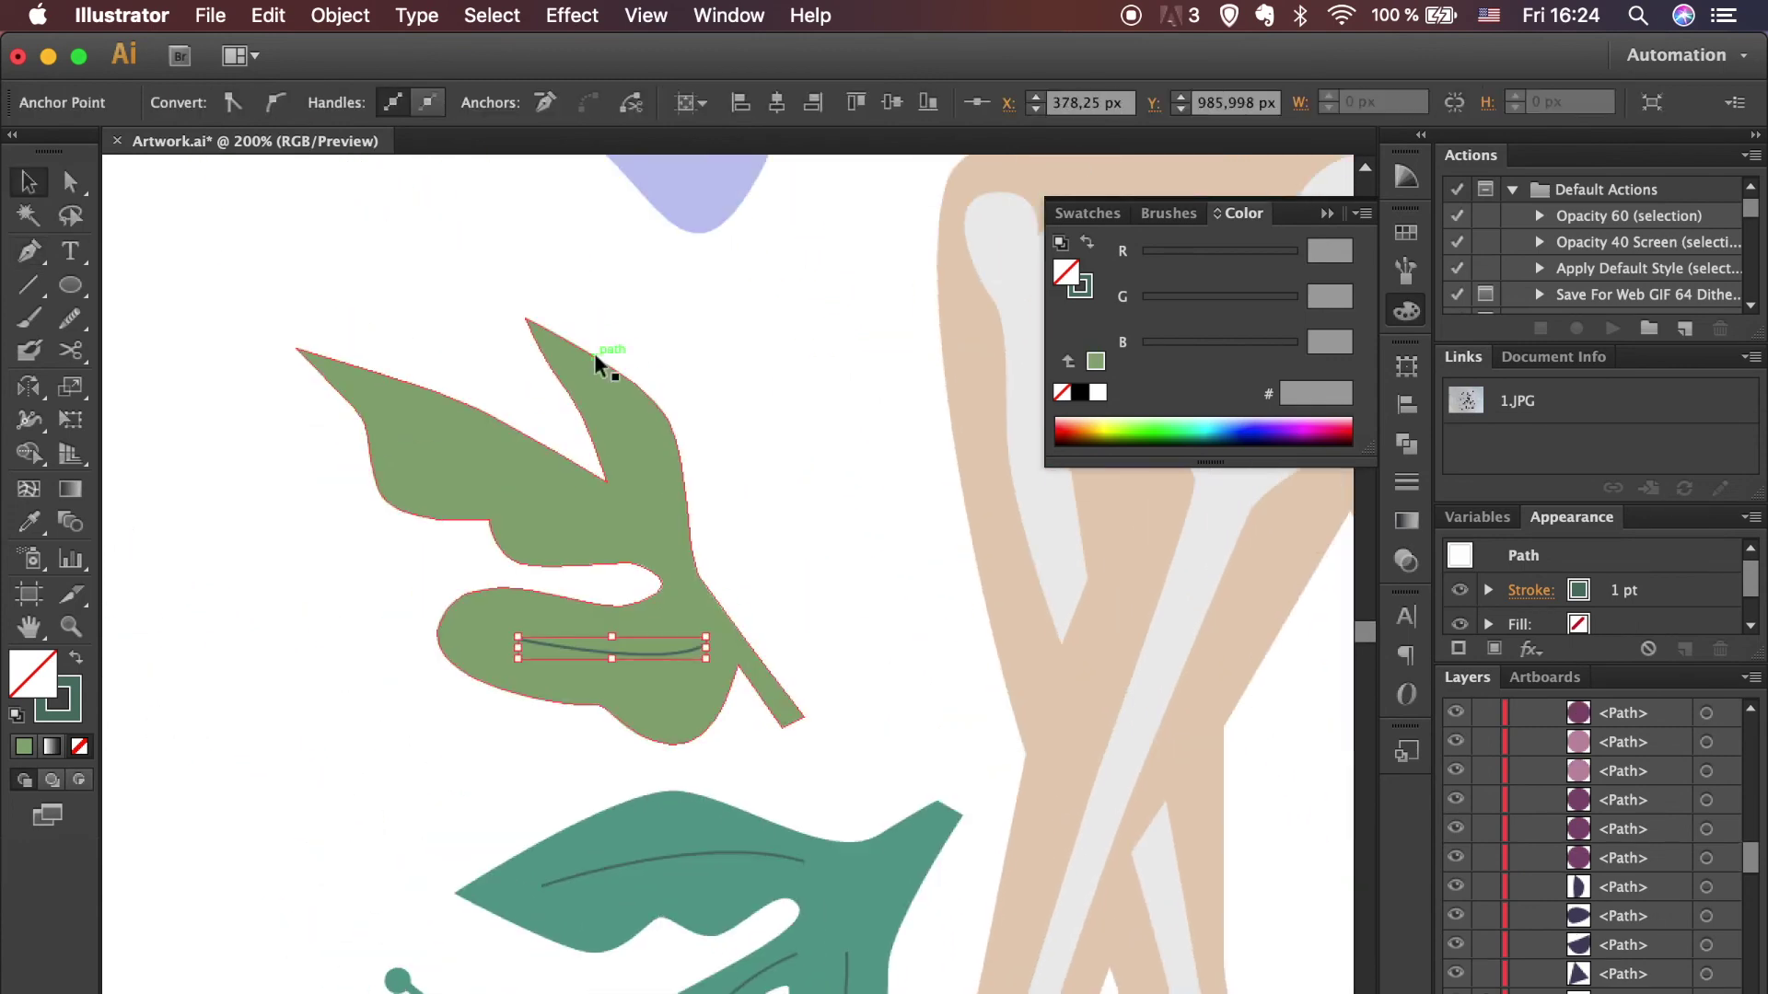
click(392, 405)
drag(612, 518, 681, 534)
Step: Select the new leaf veins and apply Width Profile 1 to taper them
key(v)
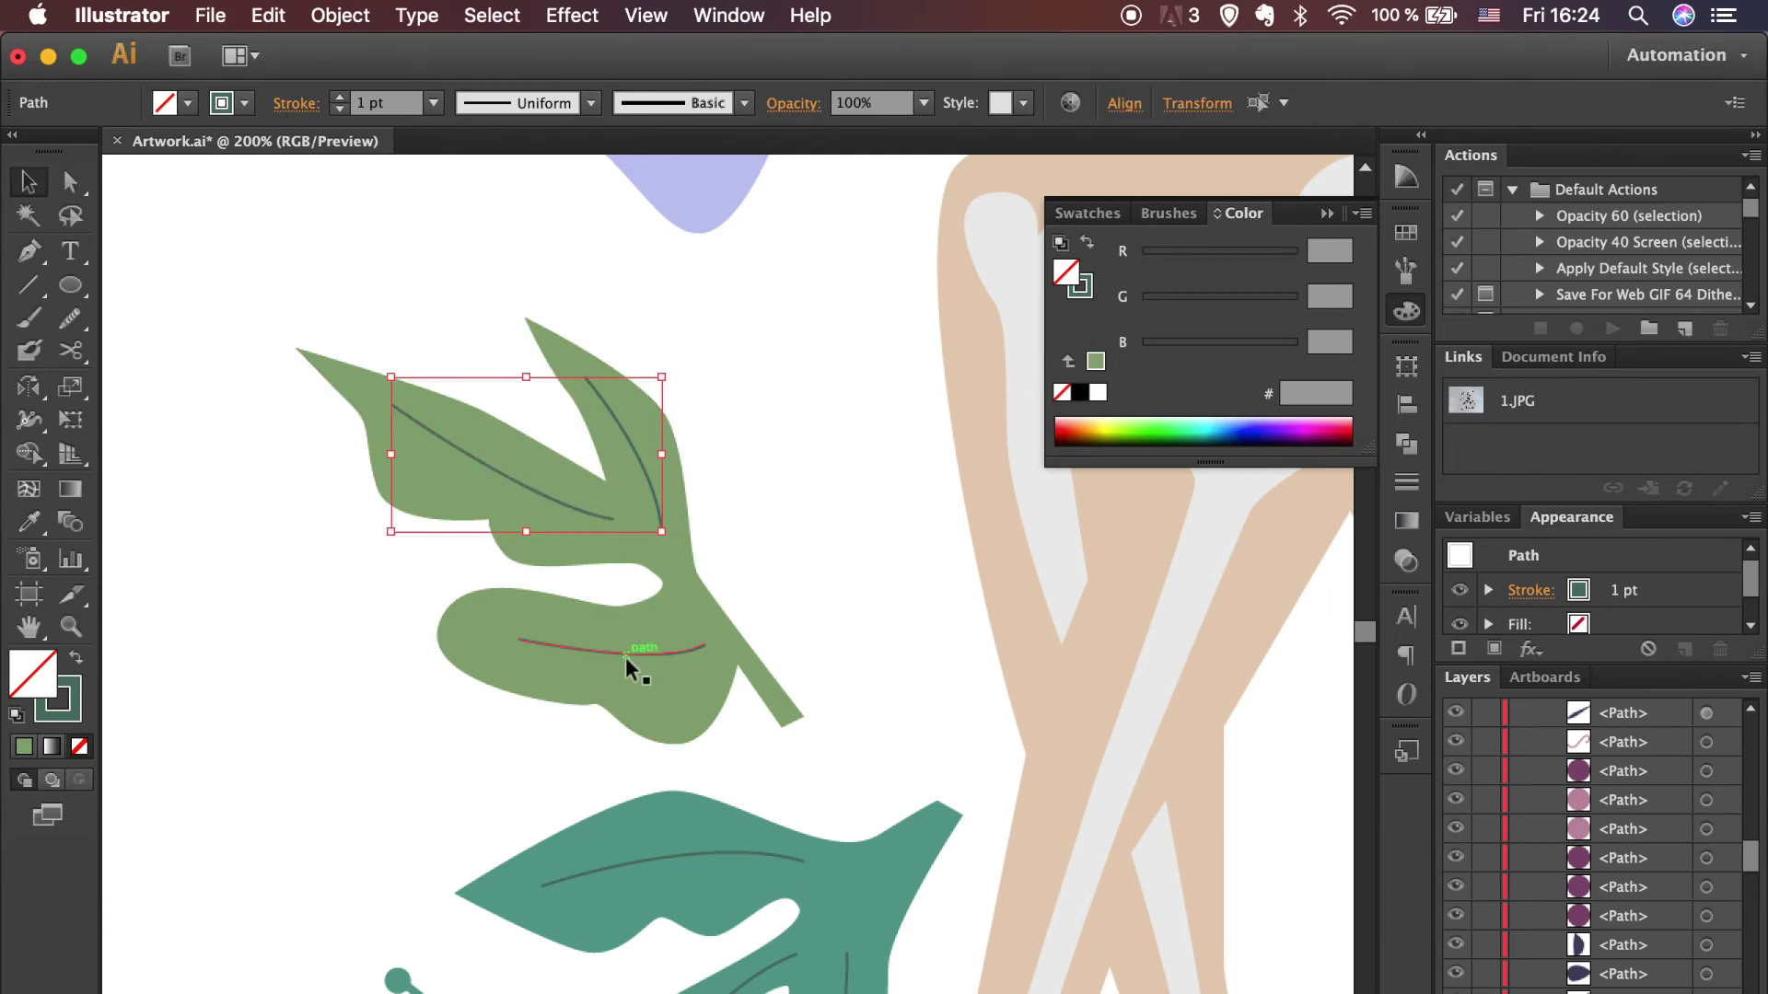
scroll(626, 655, down, 3)
shift+click(678, 825)
click(591, 102)
click(553, 179)
click(809, 441)
scroll(809, 433, down, 5)
scroll(809, 433, up, 4)
Step: Draw more Pen veins in the lower leaf, upper olive leaf and teal leaf
key(p)
scroll(809, 433, right, 5)
click(955, 671)
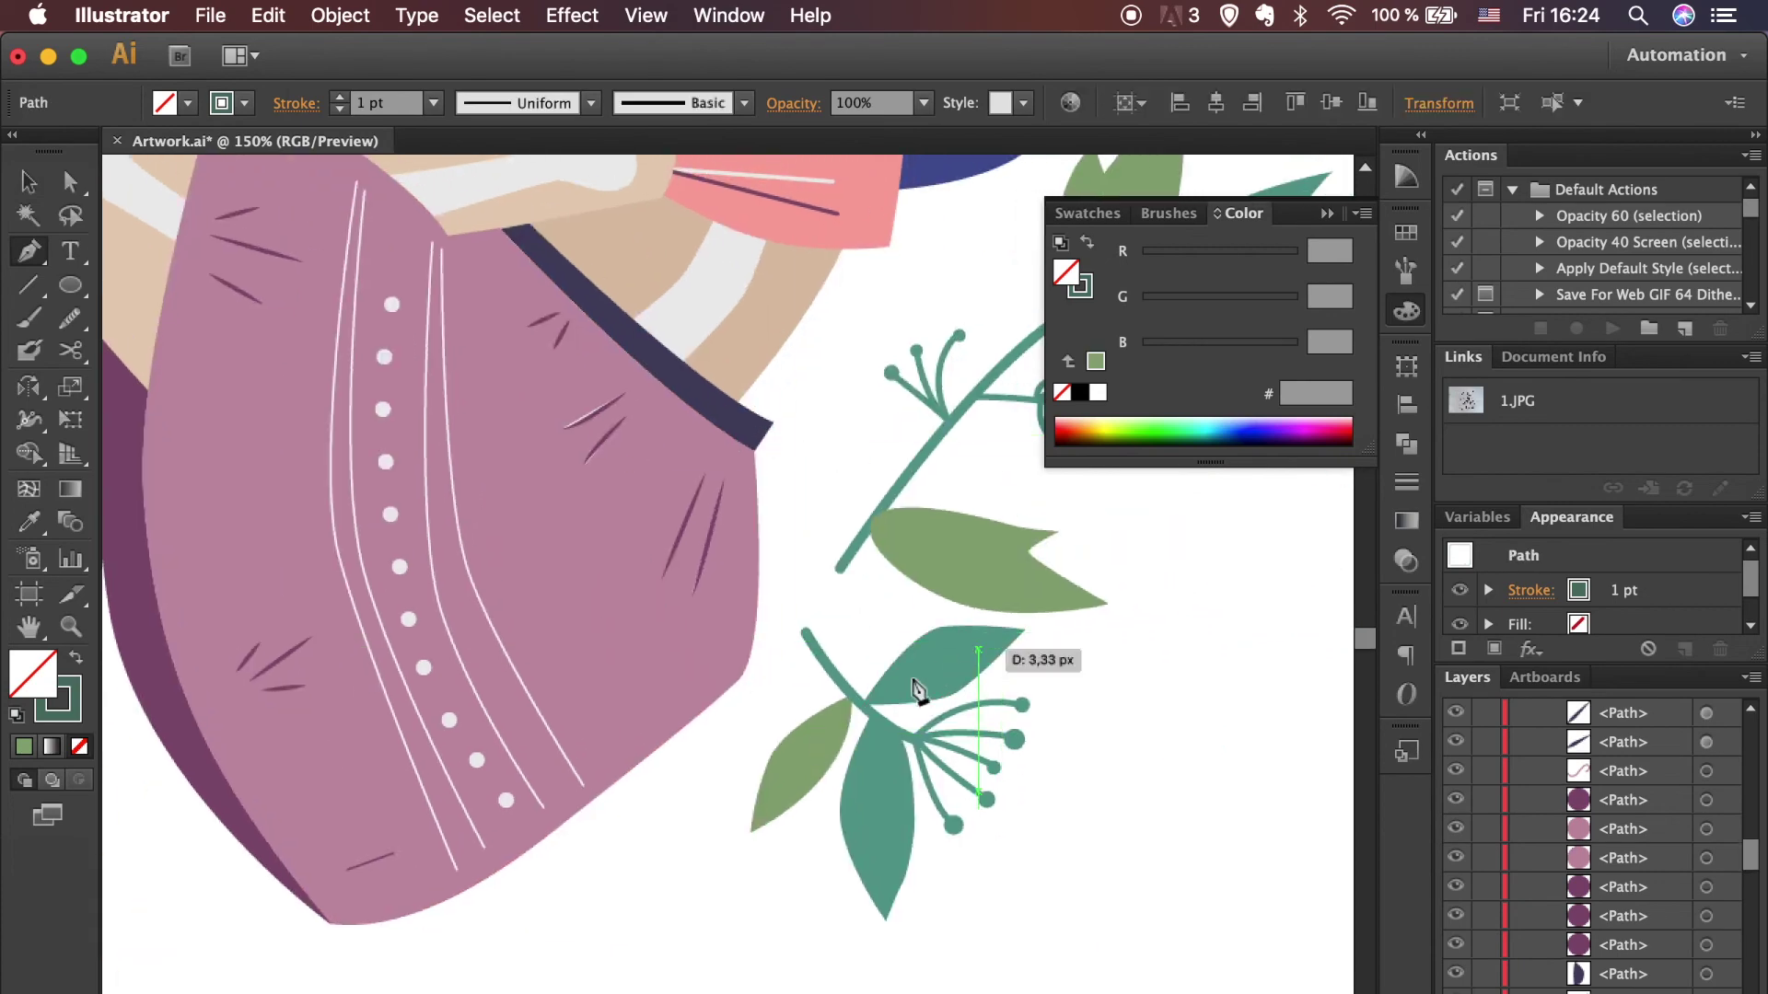
click(886, 714)
click(877, 760)
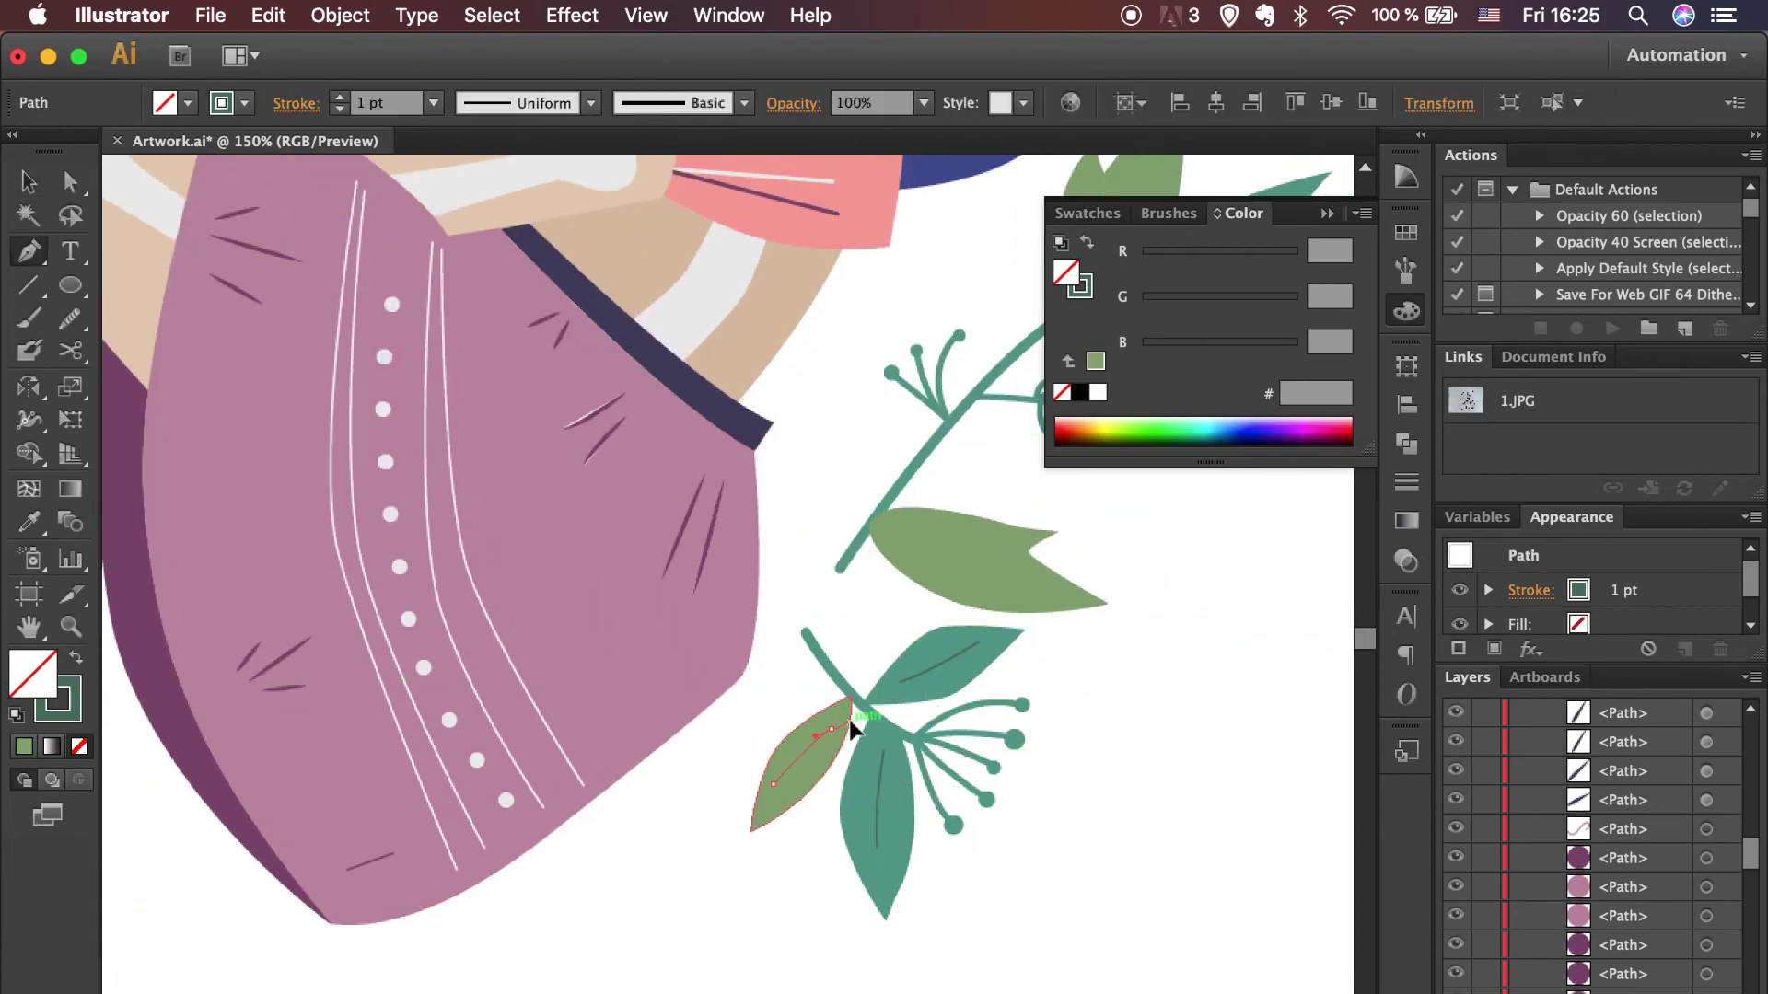
scroll(712, 737, up, 5)
scroll(712, 737, right, 3)
drag(883, 787, 947, 789)
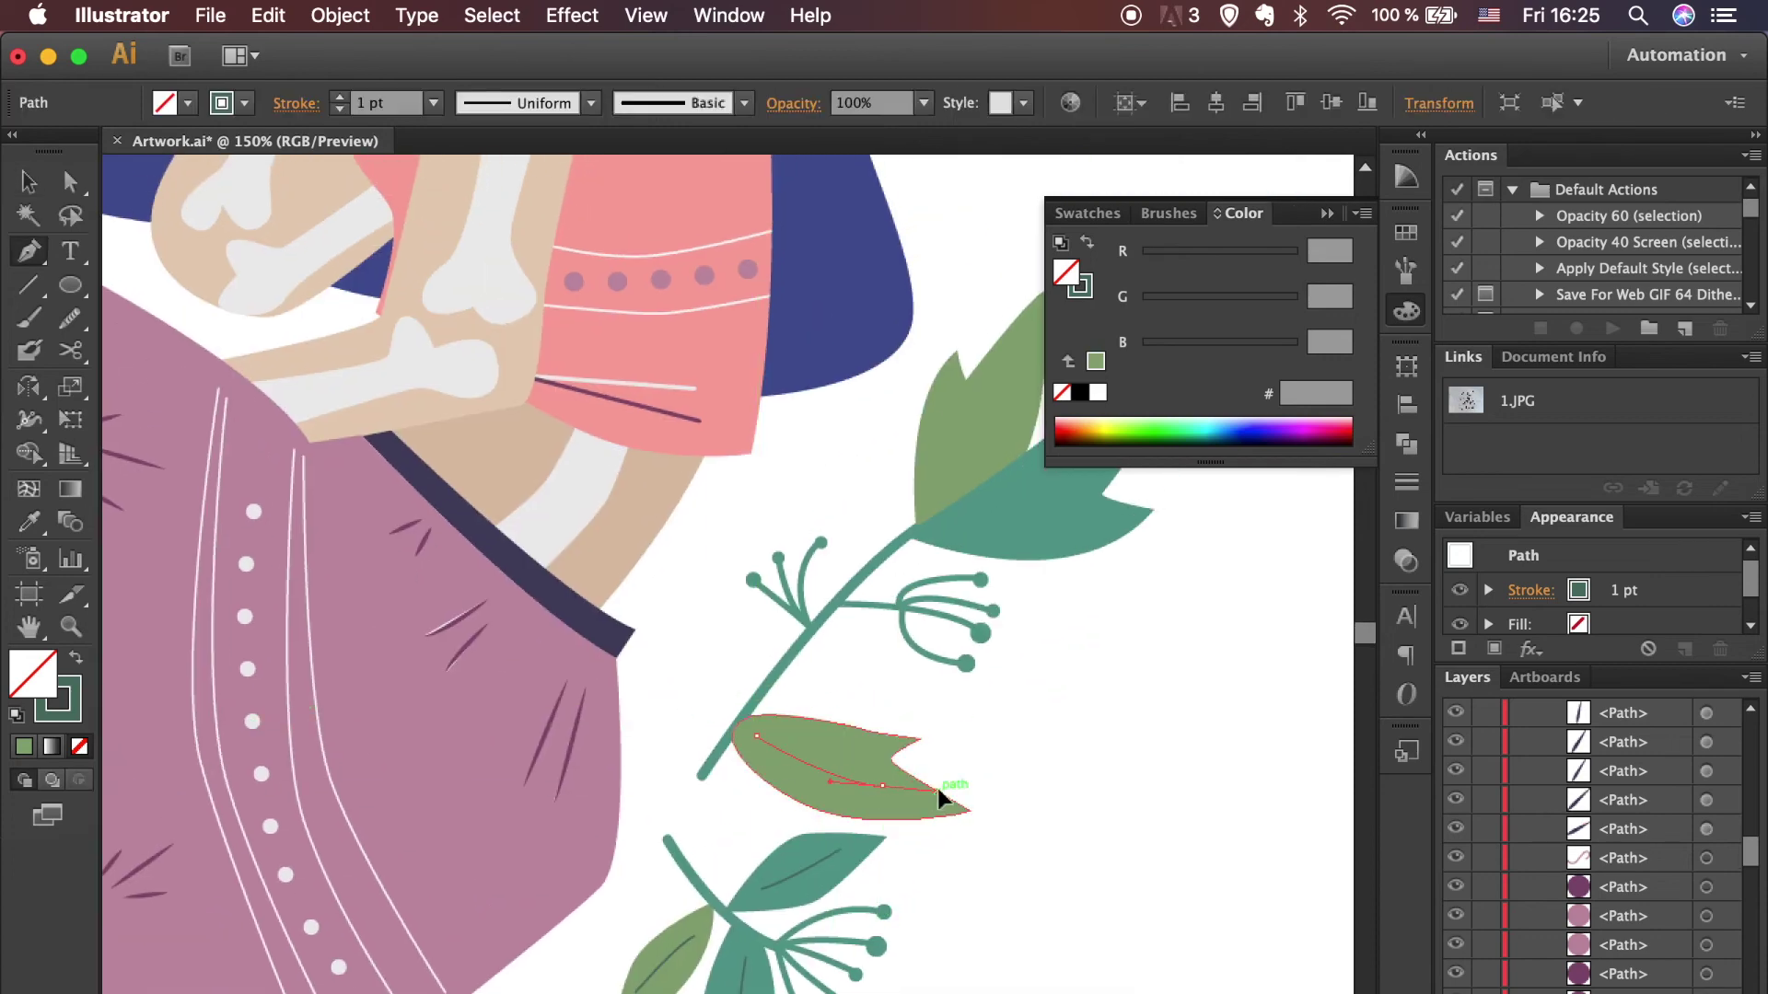
scroll(946, 796, up, 2)
scroll(946, 796, right, 4)
click(790, 555)
click(865, 422)
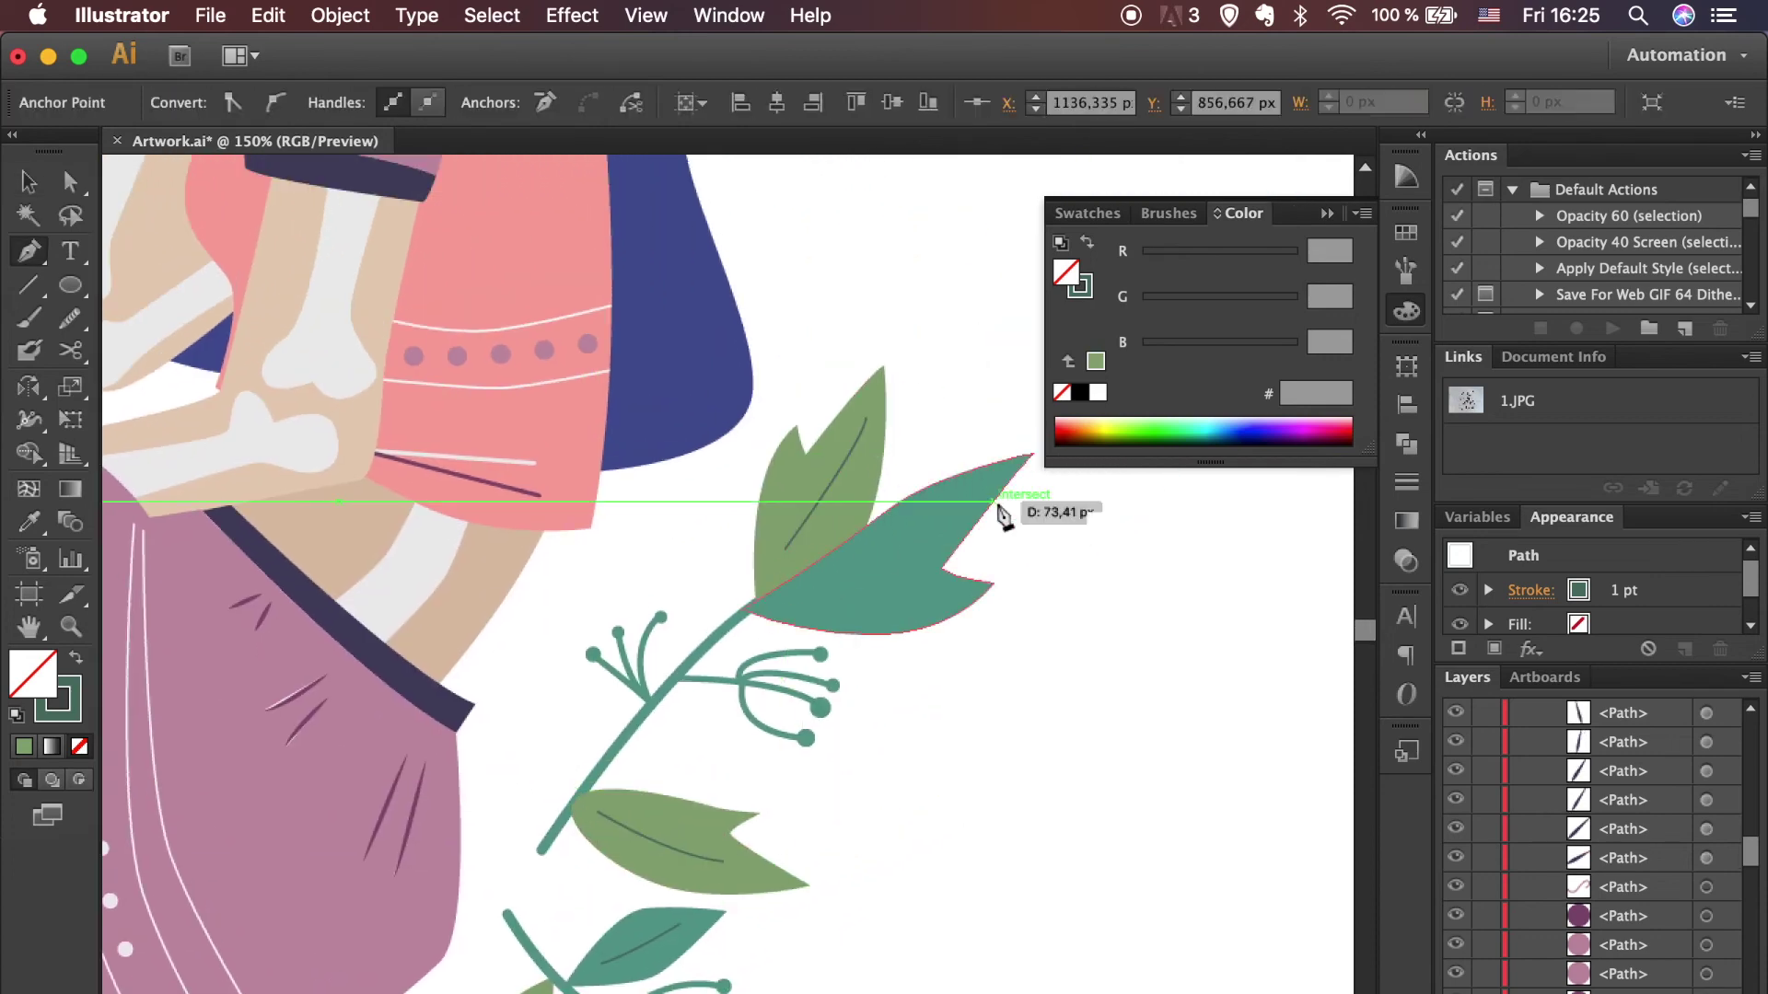
click(810, 592)
Step: Select the four newer branch veins and give them the tapered Width Profile 1
key(v)
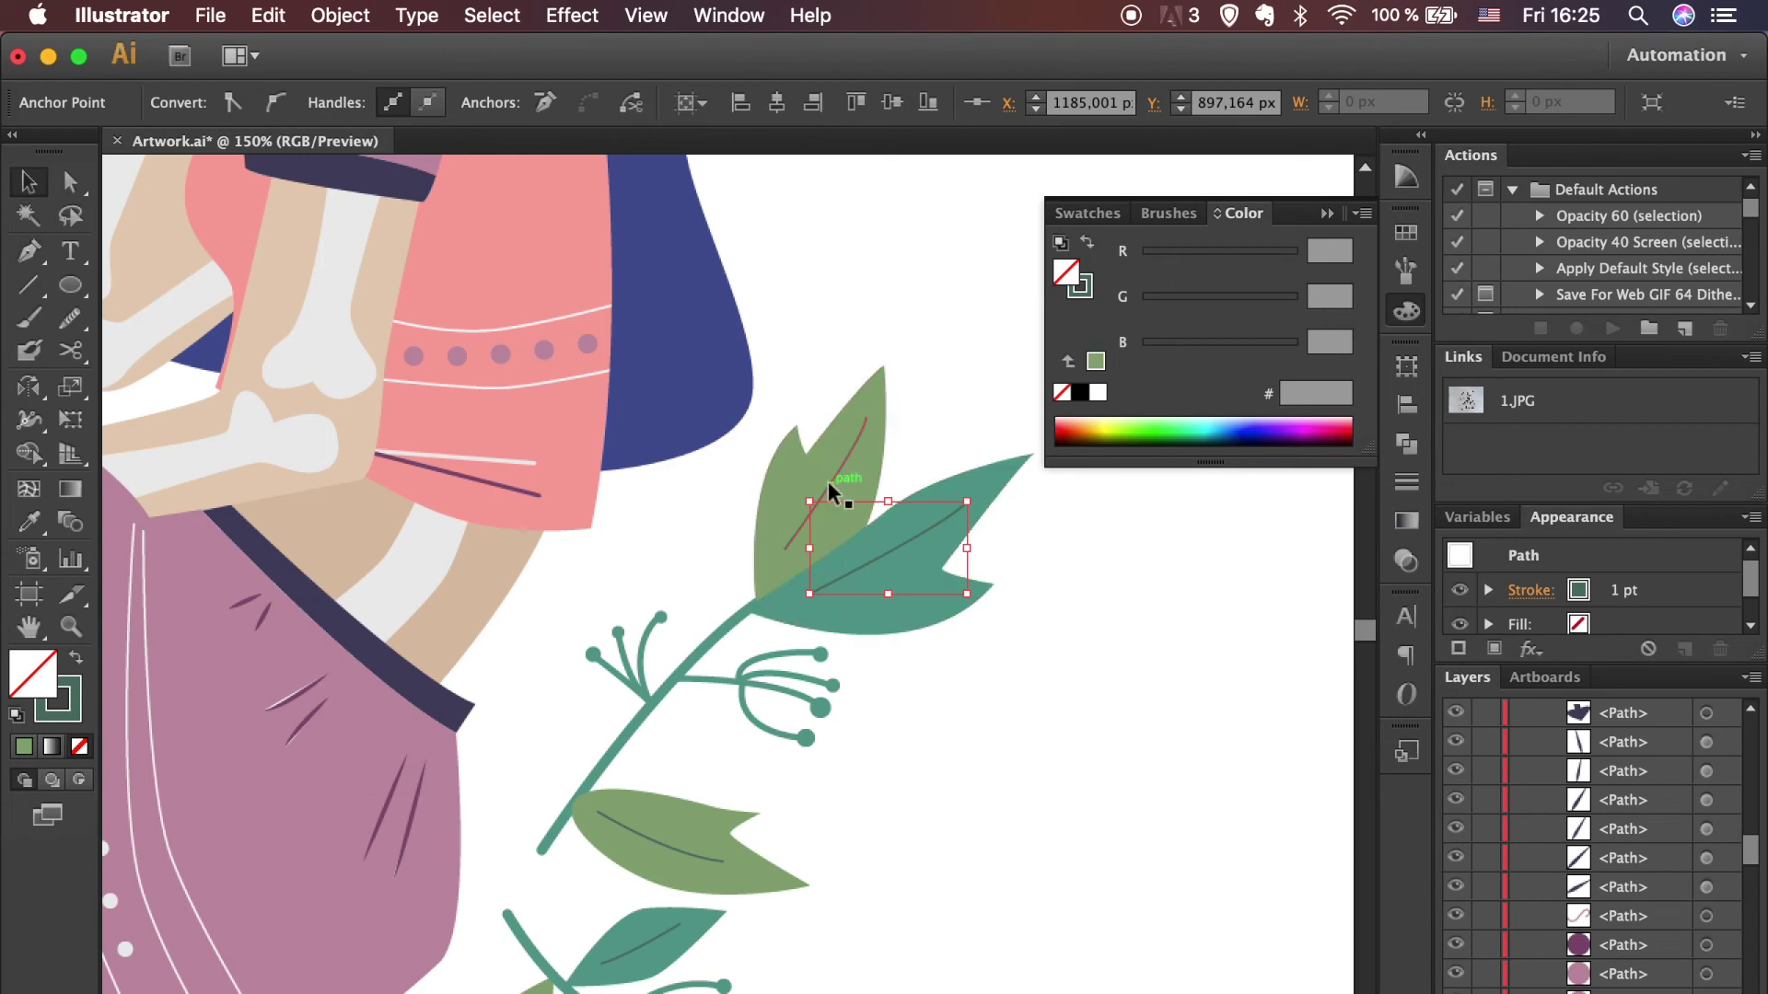
scroll(827, 480, down, 5)
scroll(827, 480, left, 2)
click(735, 575)
click(700, 667)
click(650, 788)
shift+click(571, 761)
click(592, 103)
click(516, 190)
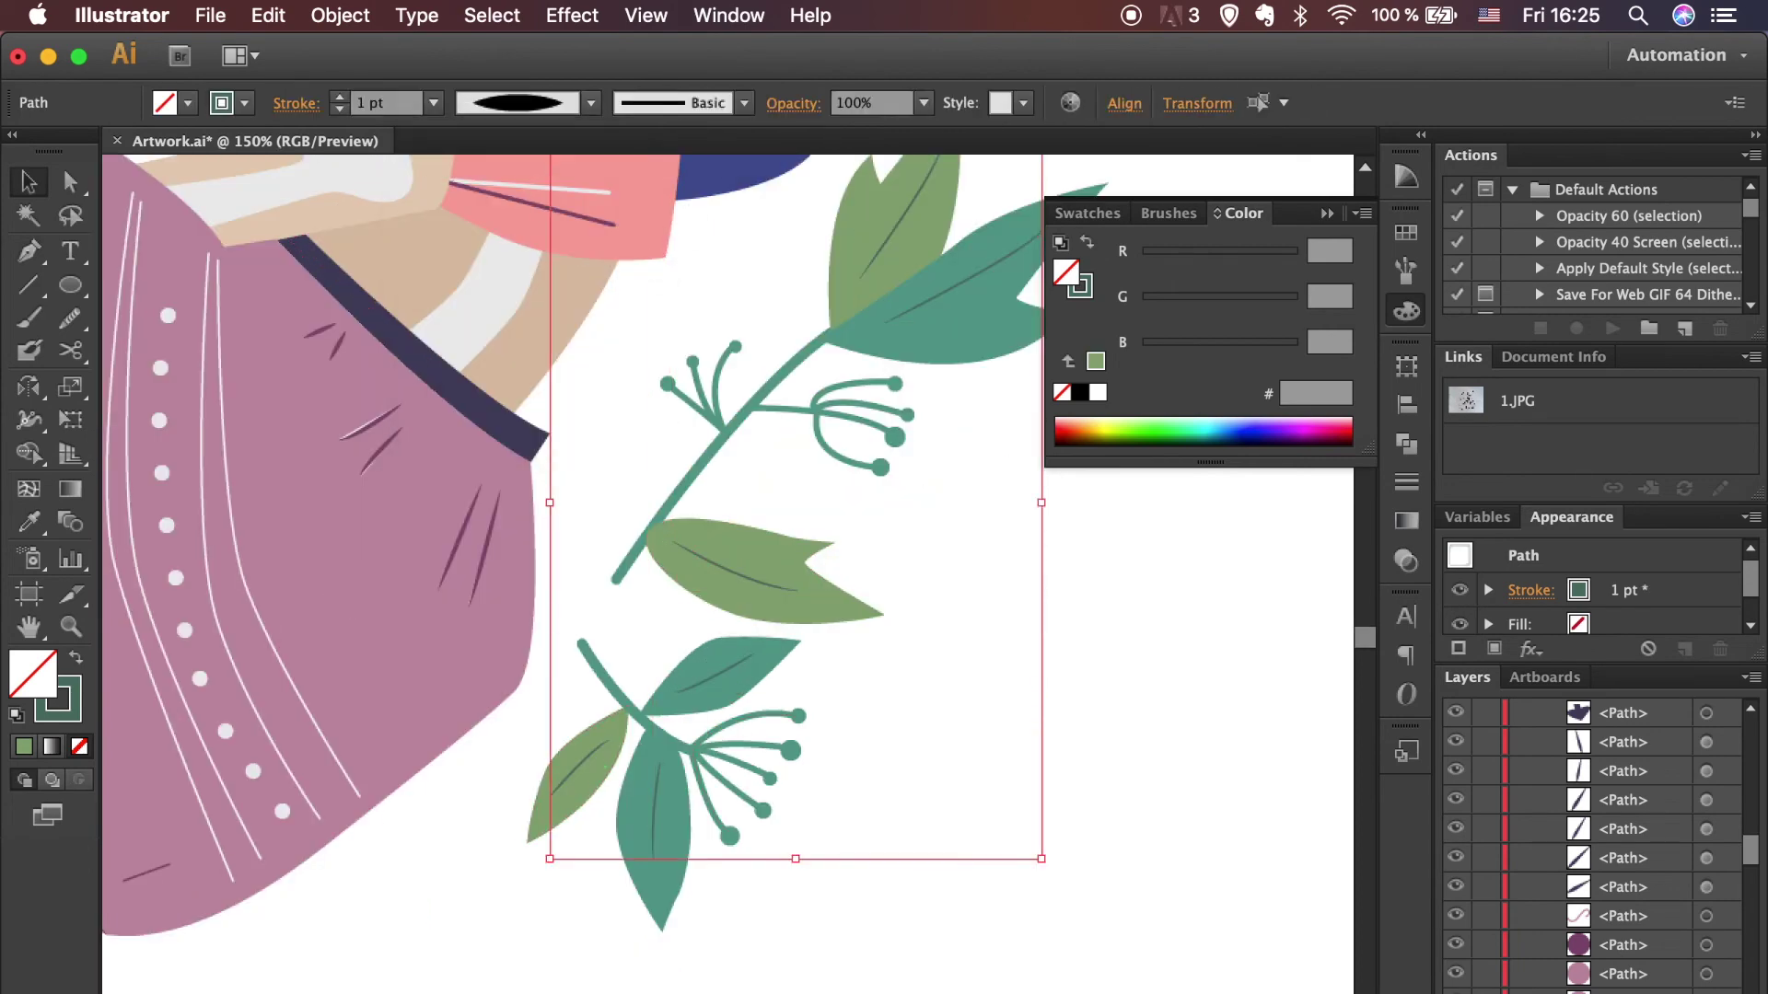
click(814, 726)
Step: Hide the artwork so the scanned pencil sketch shows across the whole artboard
key(ctrl+0)
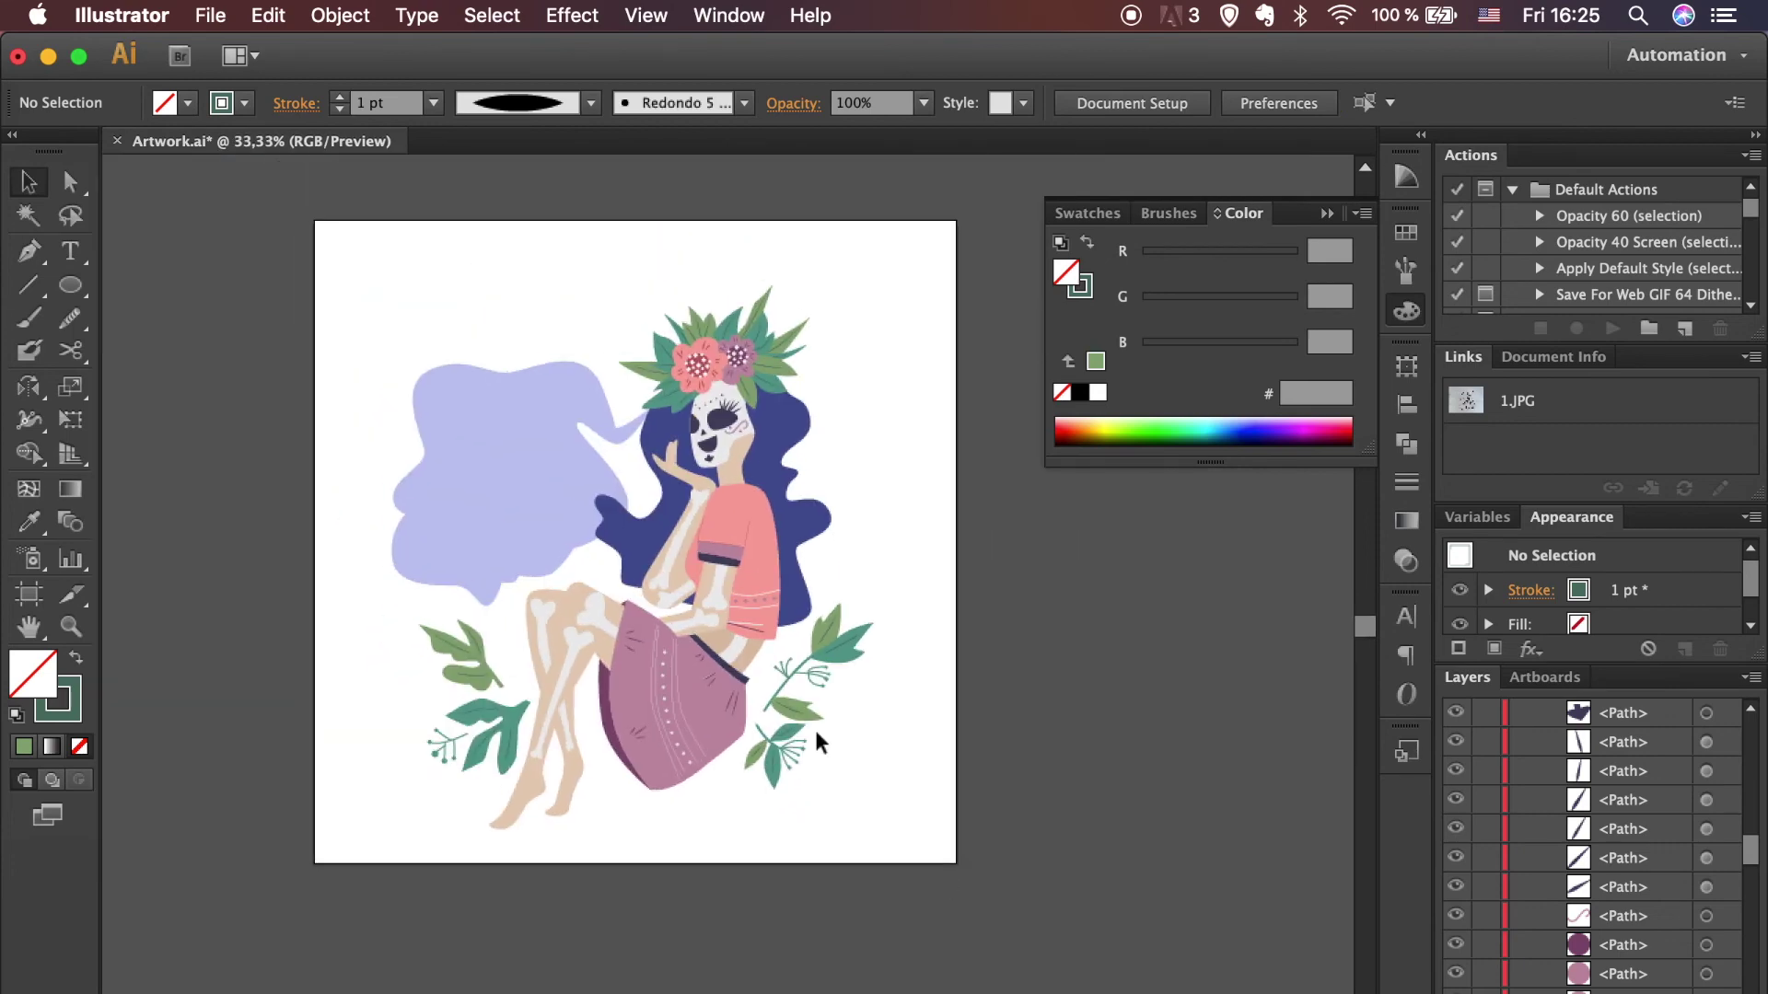
key(ctrl+1)
scroll(815, 731, up, 2)
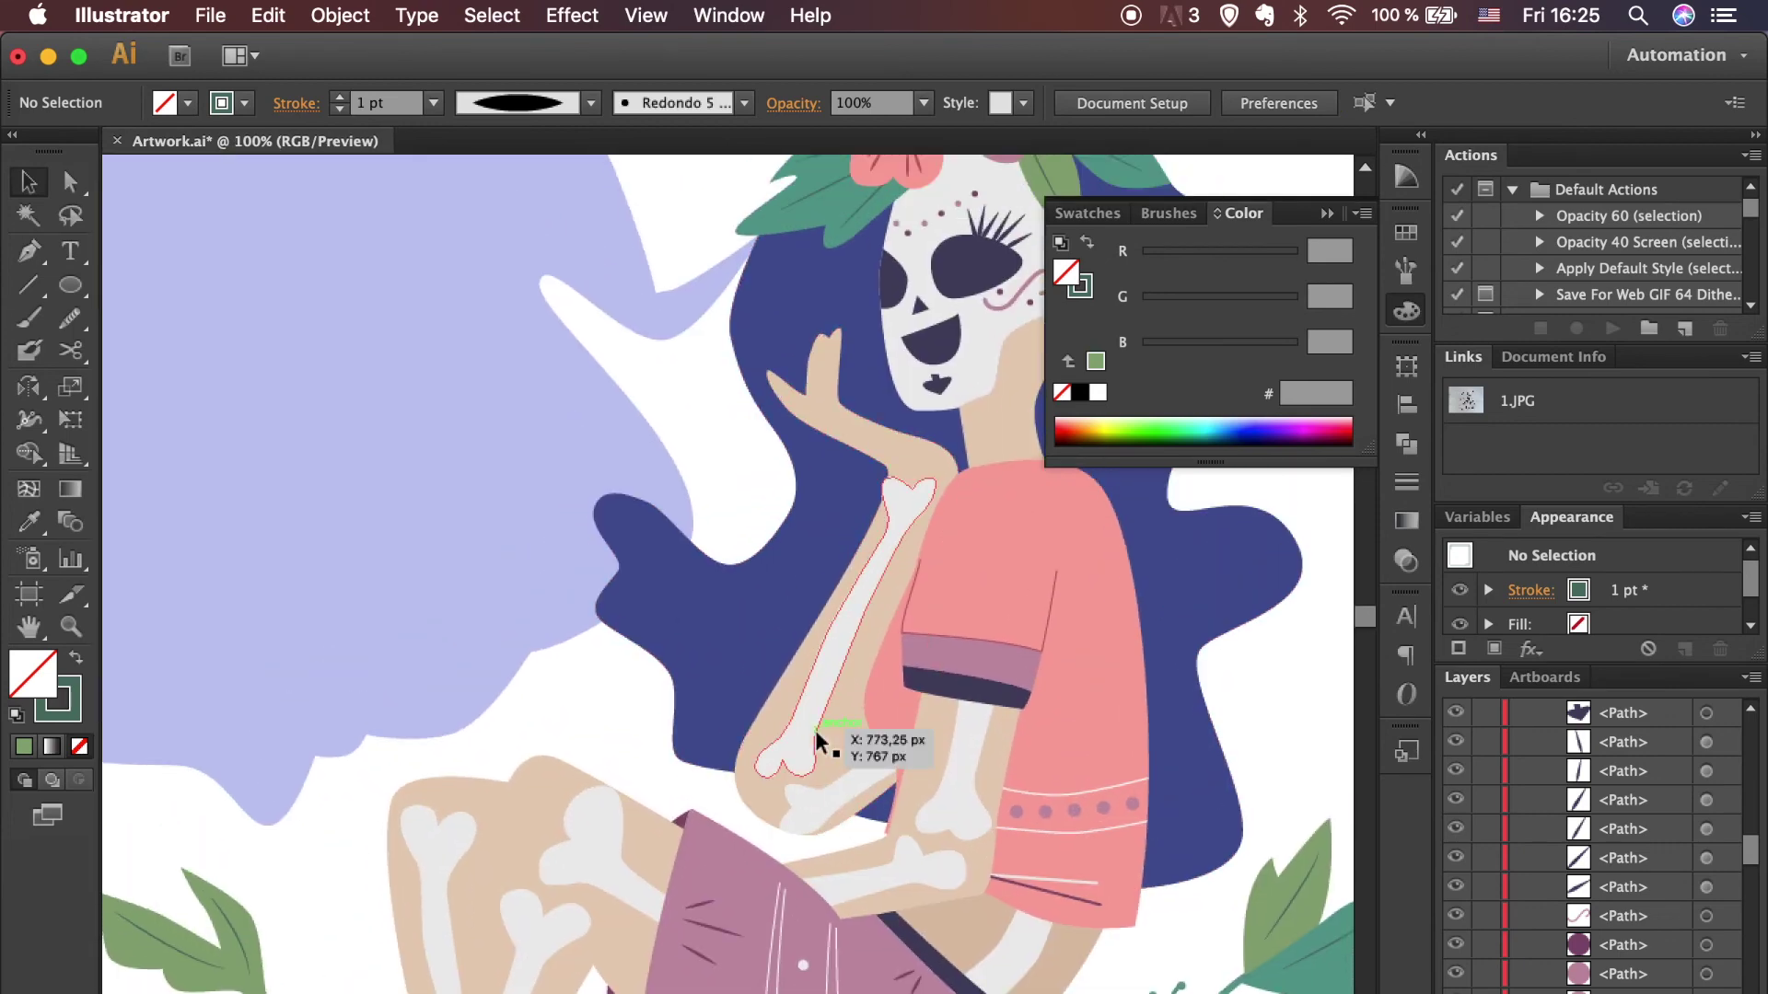
scroll(815, 731, up, 5)
scroll(815, 732, left, 5)
click(992, 649)
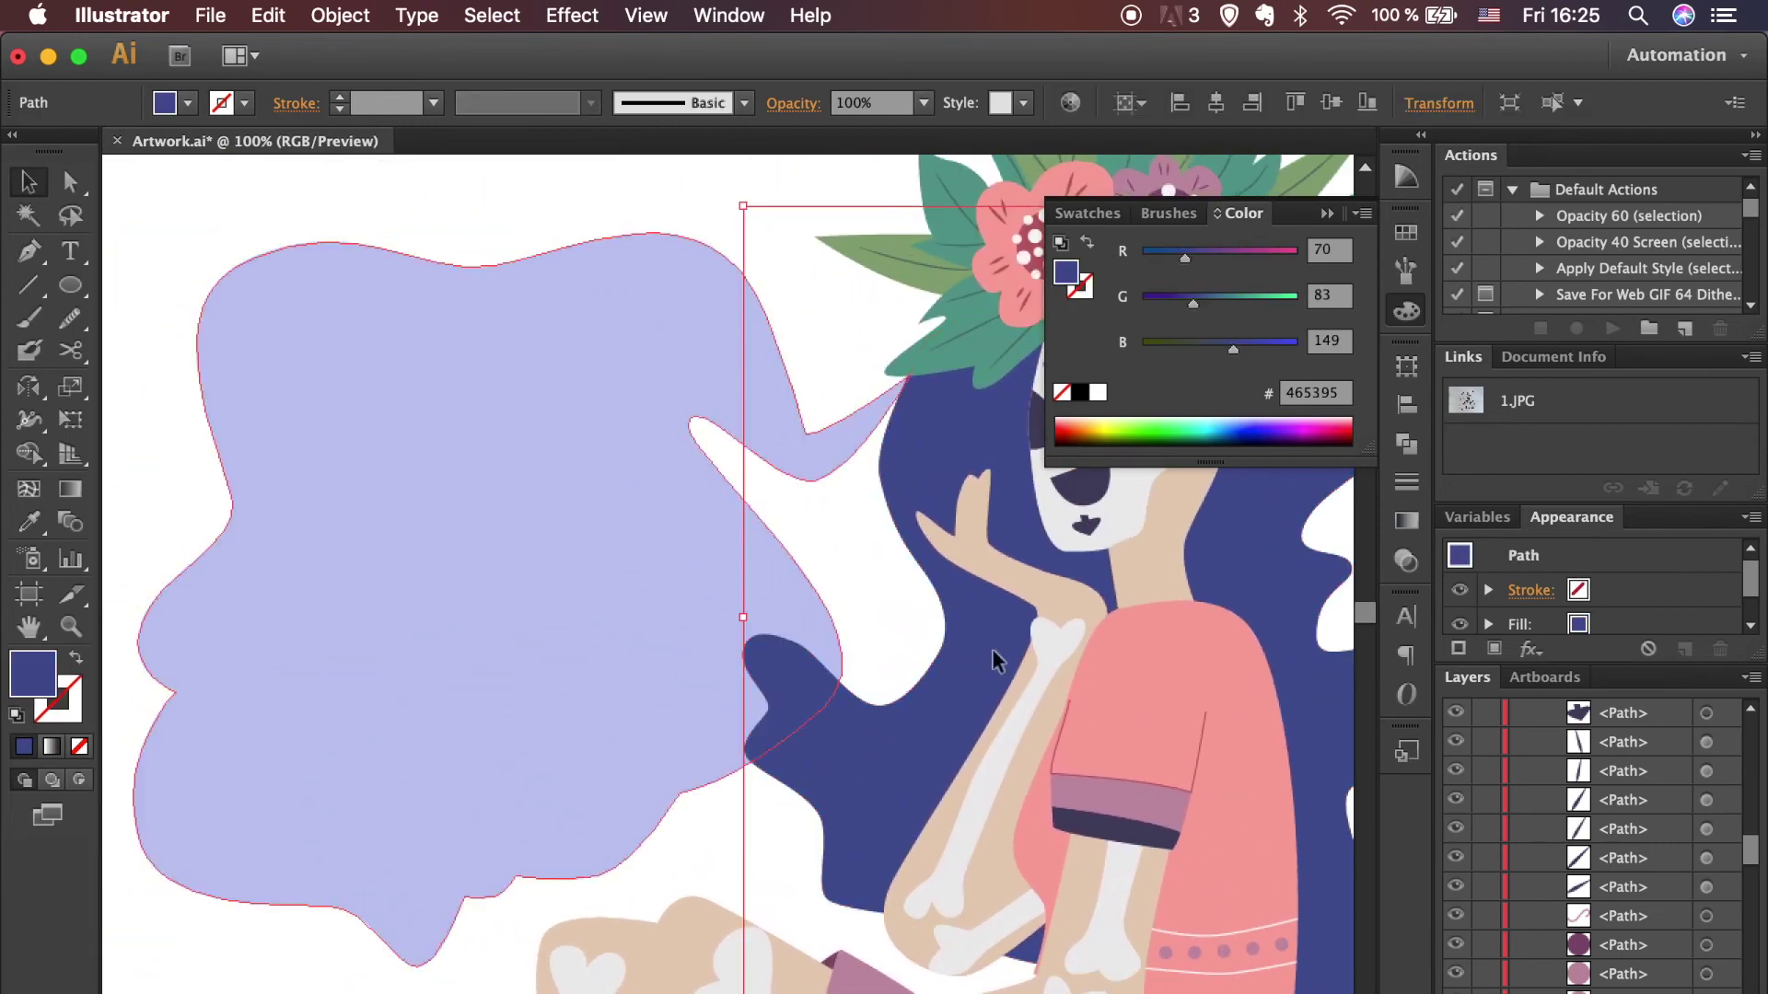
scroll(1593, 828, down, 5)
click(1456, 886)
key(ctrl+0)
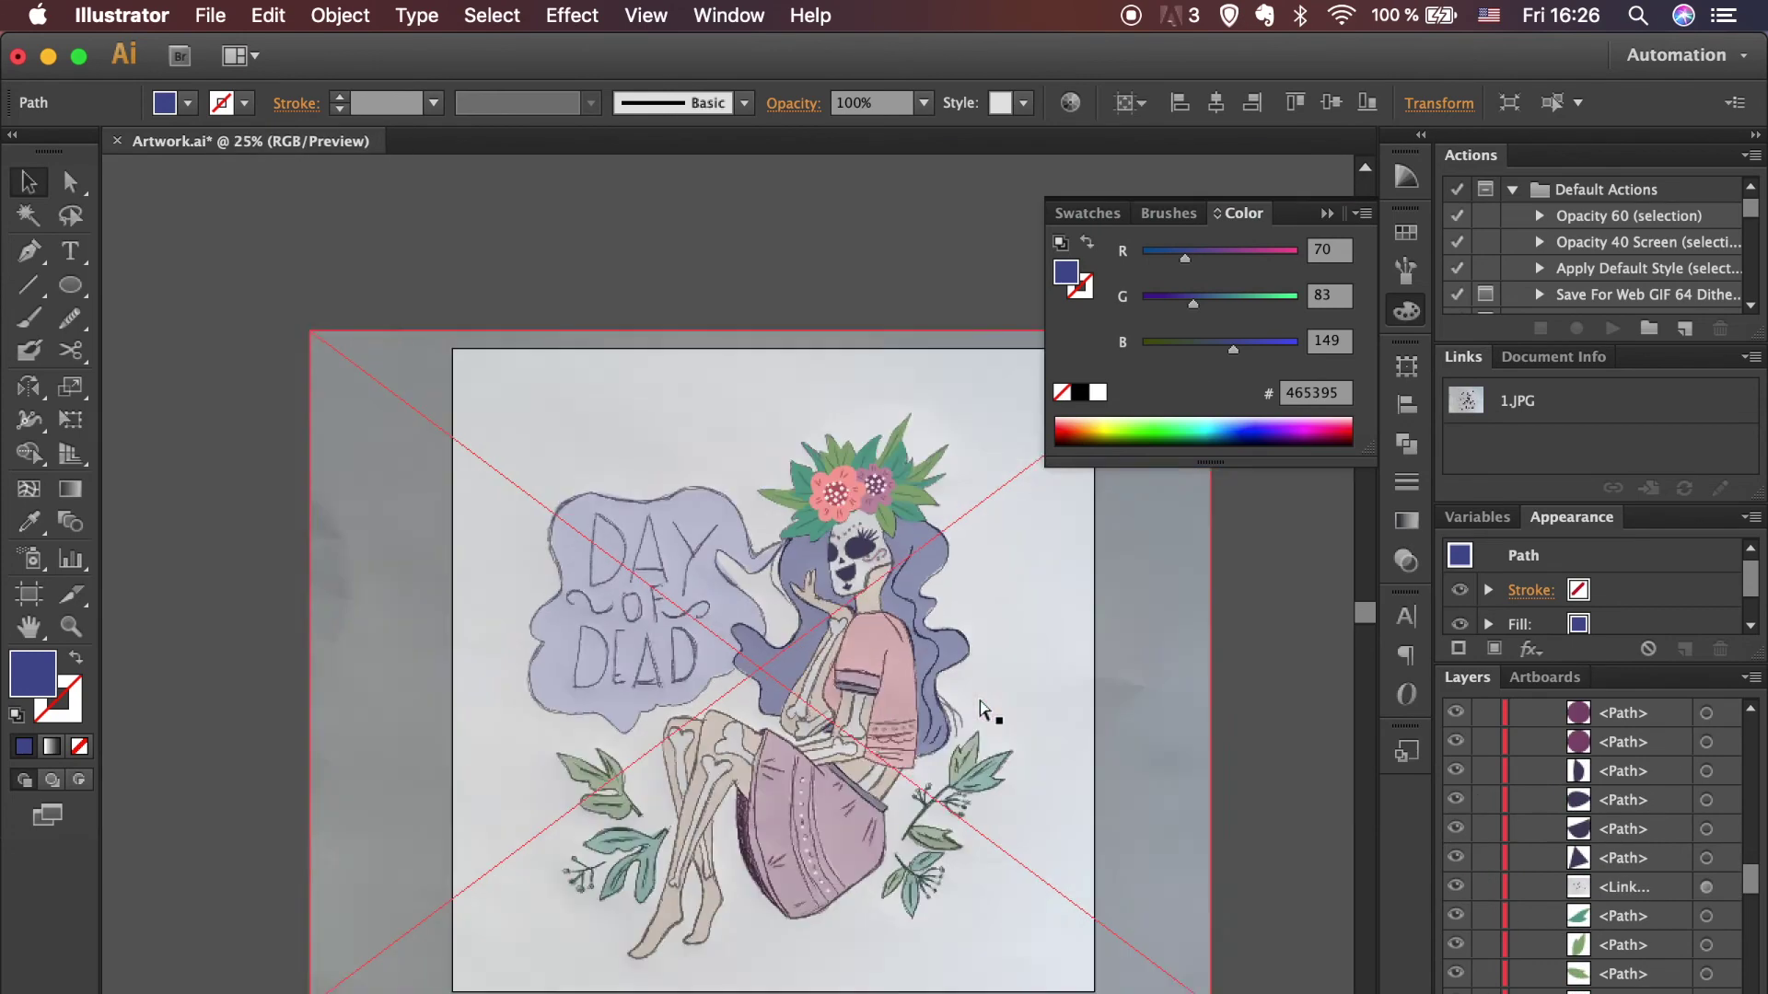
Step: Bring the placed sketch JPG to the front and lock it
key(ctrl+minus)
click(1091, 649)
right_click(1096, 654)
click(1496, 803)
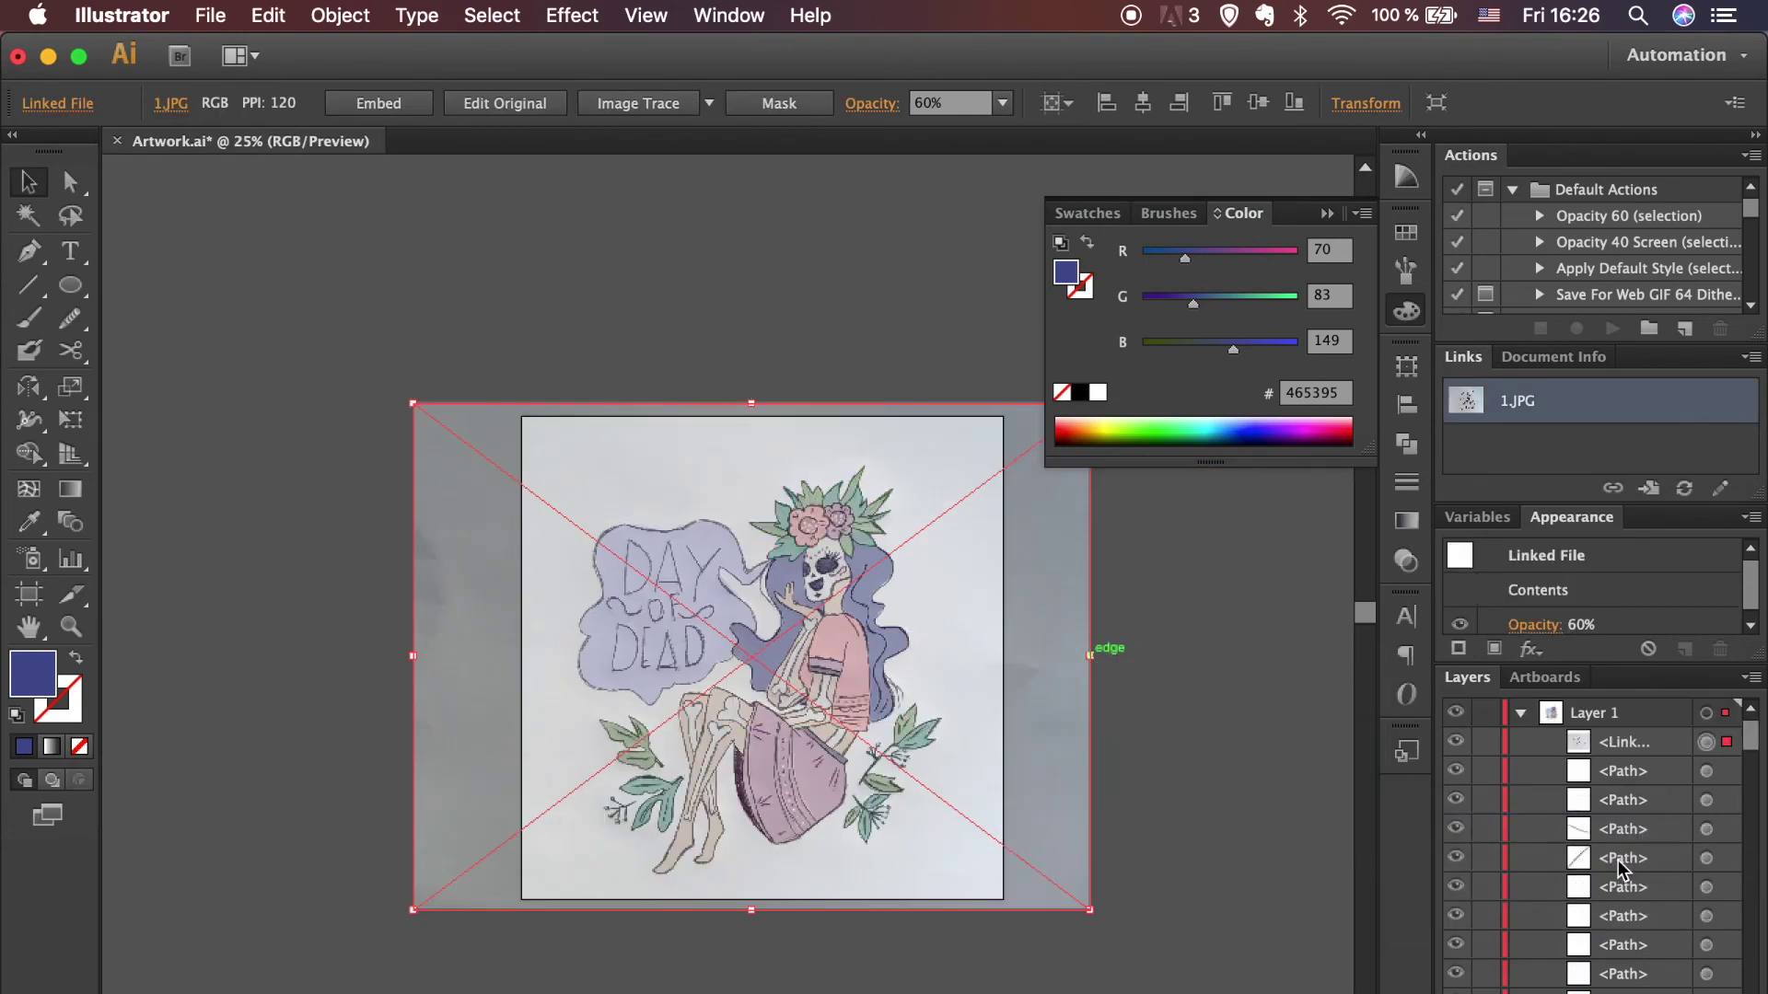
click(1486, 743)
Step: Trace the D, A and Y of 'DAY' with Paintbrush strokes in the speech bubble
key(ctrl+1)
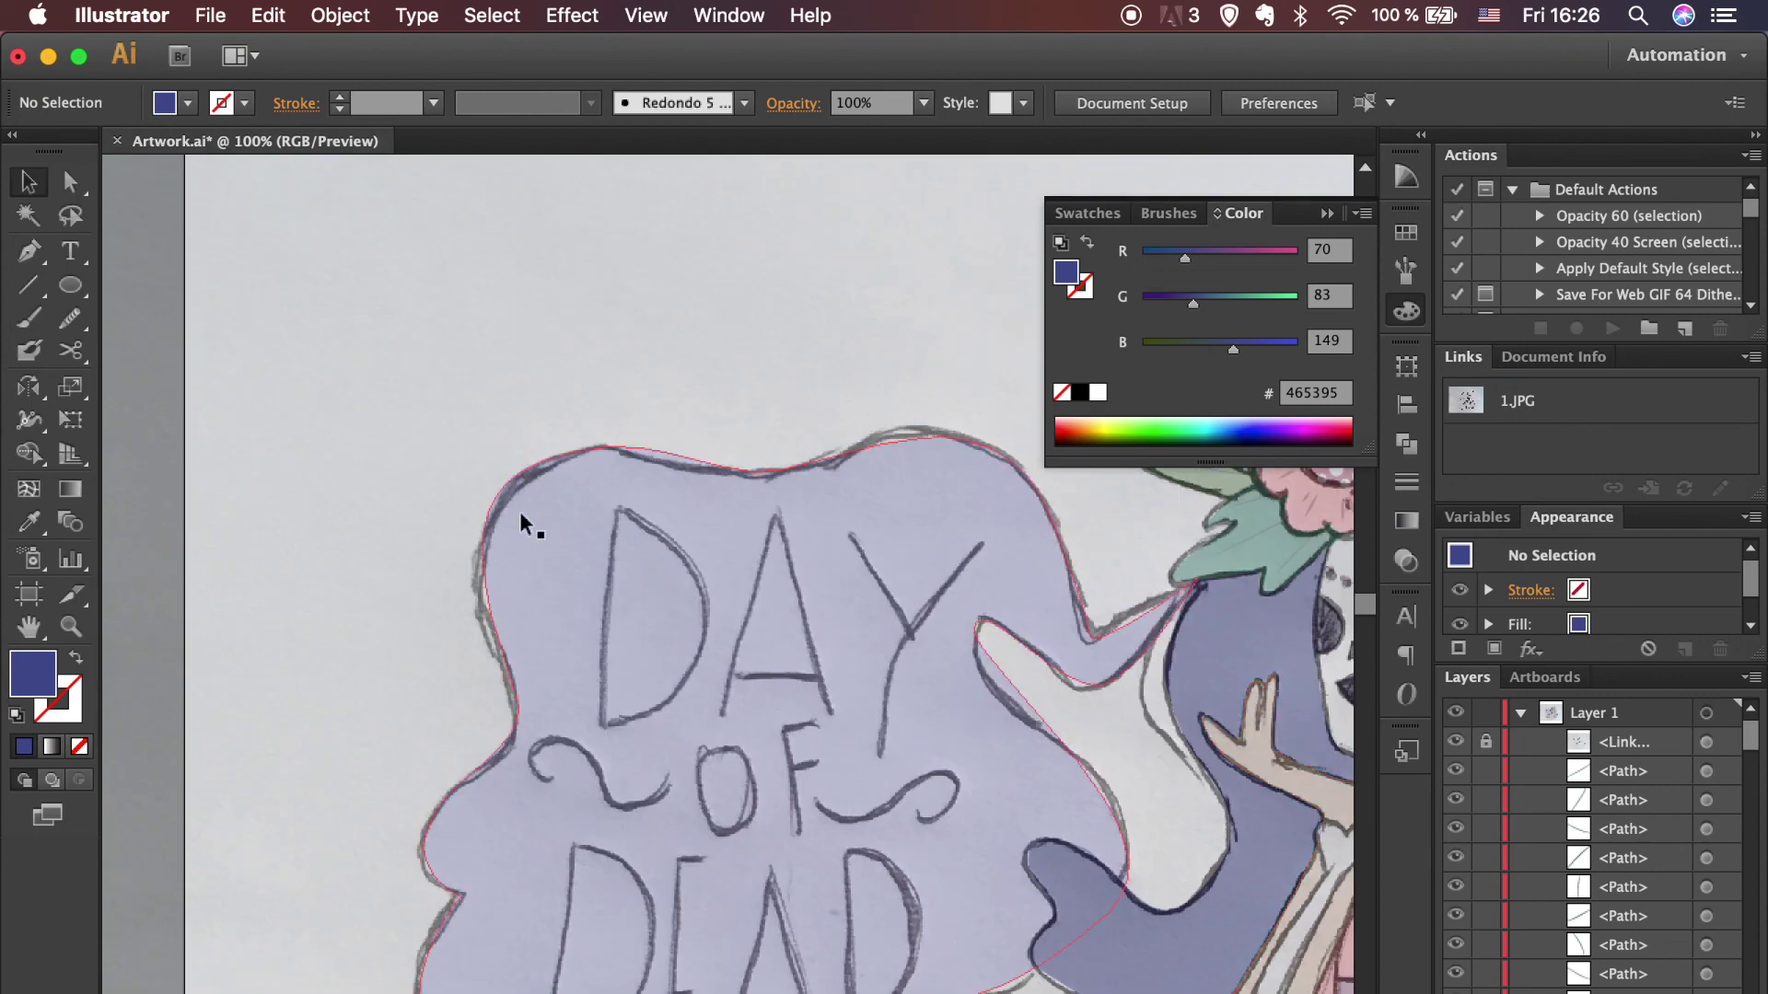
drag(617, 508, 599, 721)
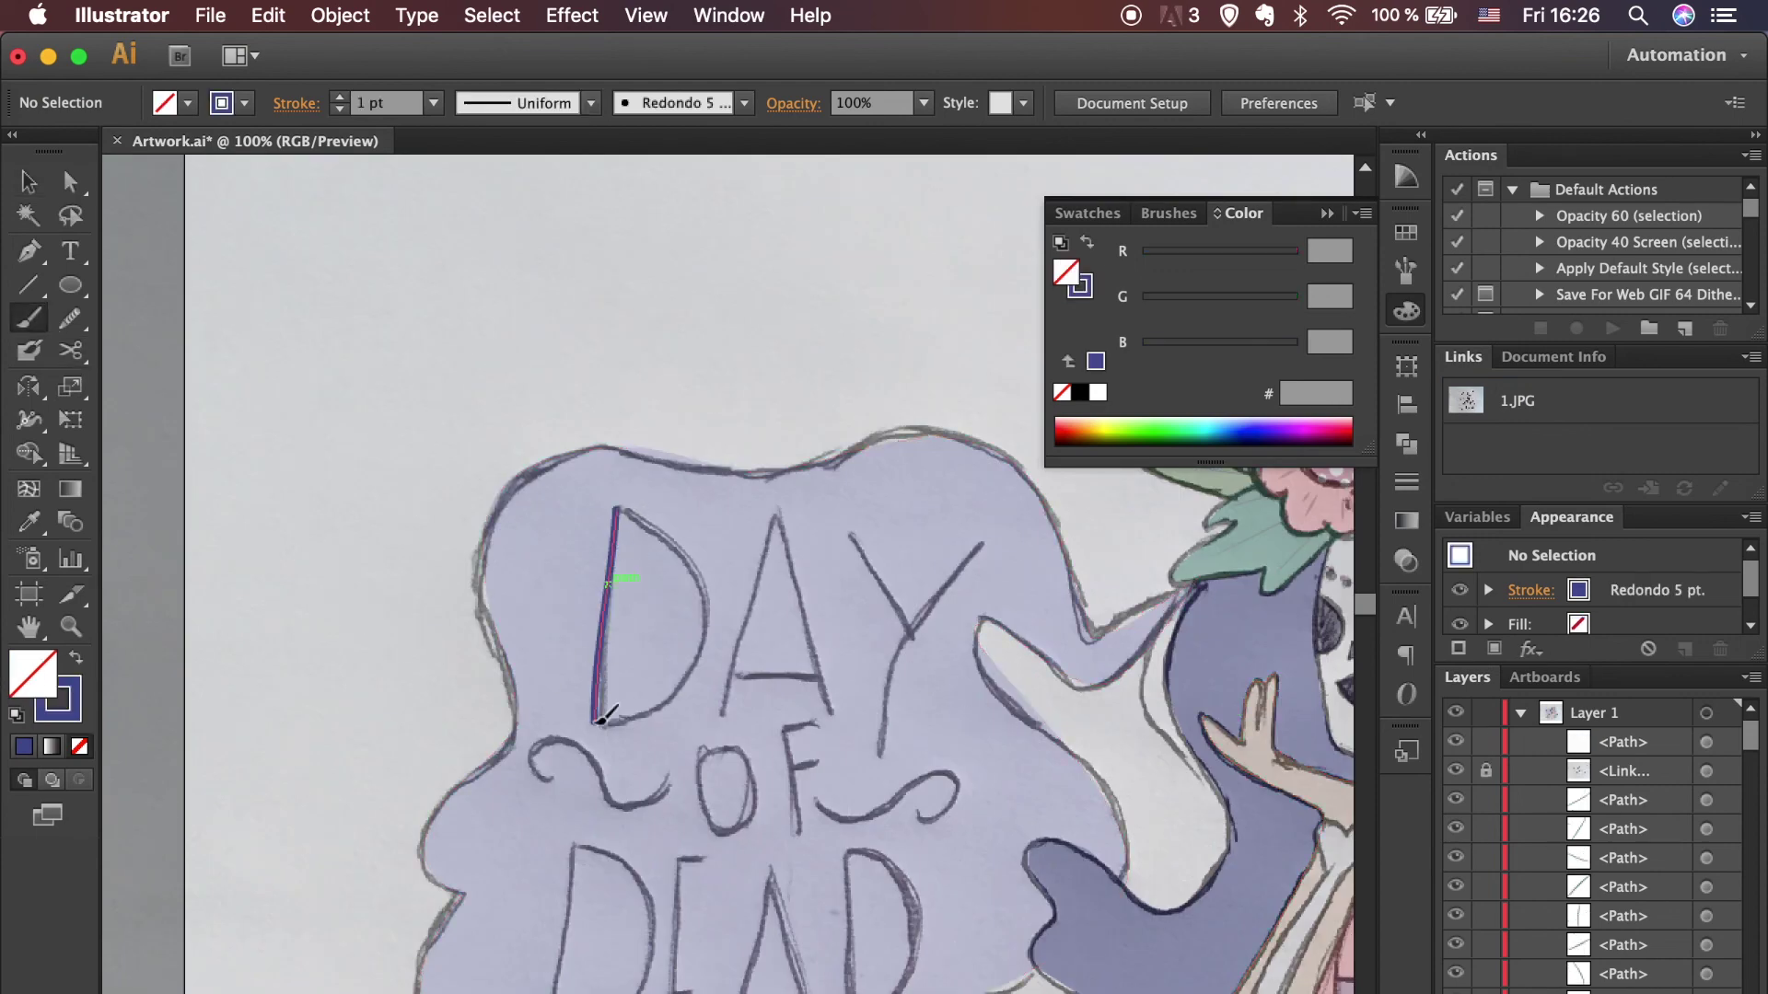
drag(773, 520, 728, 701)
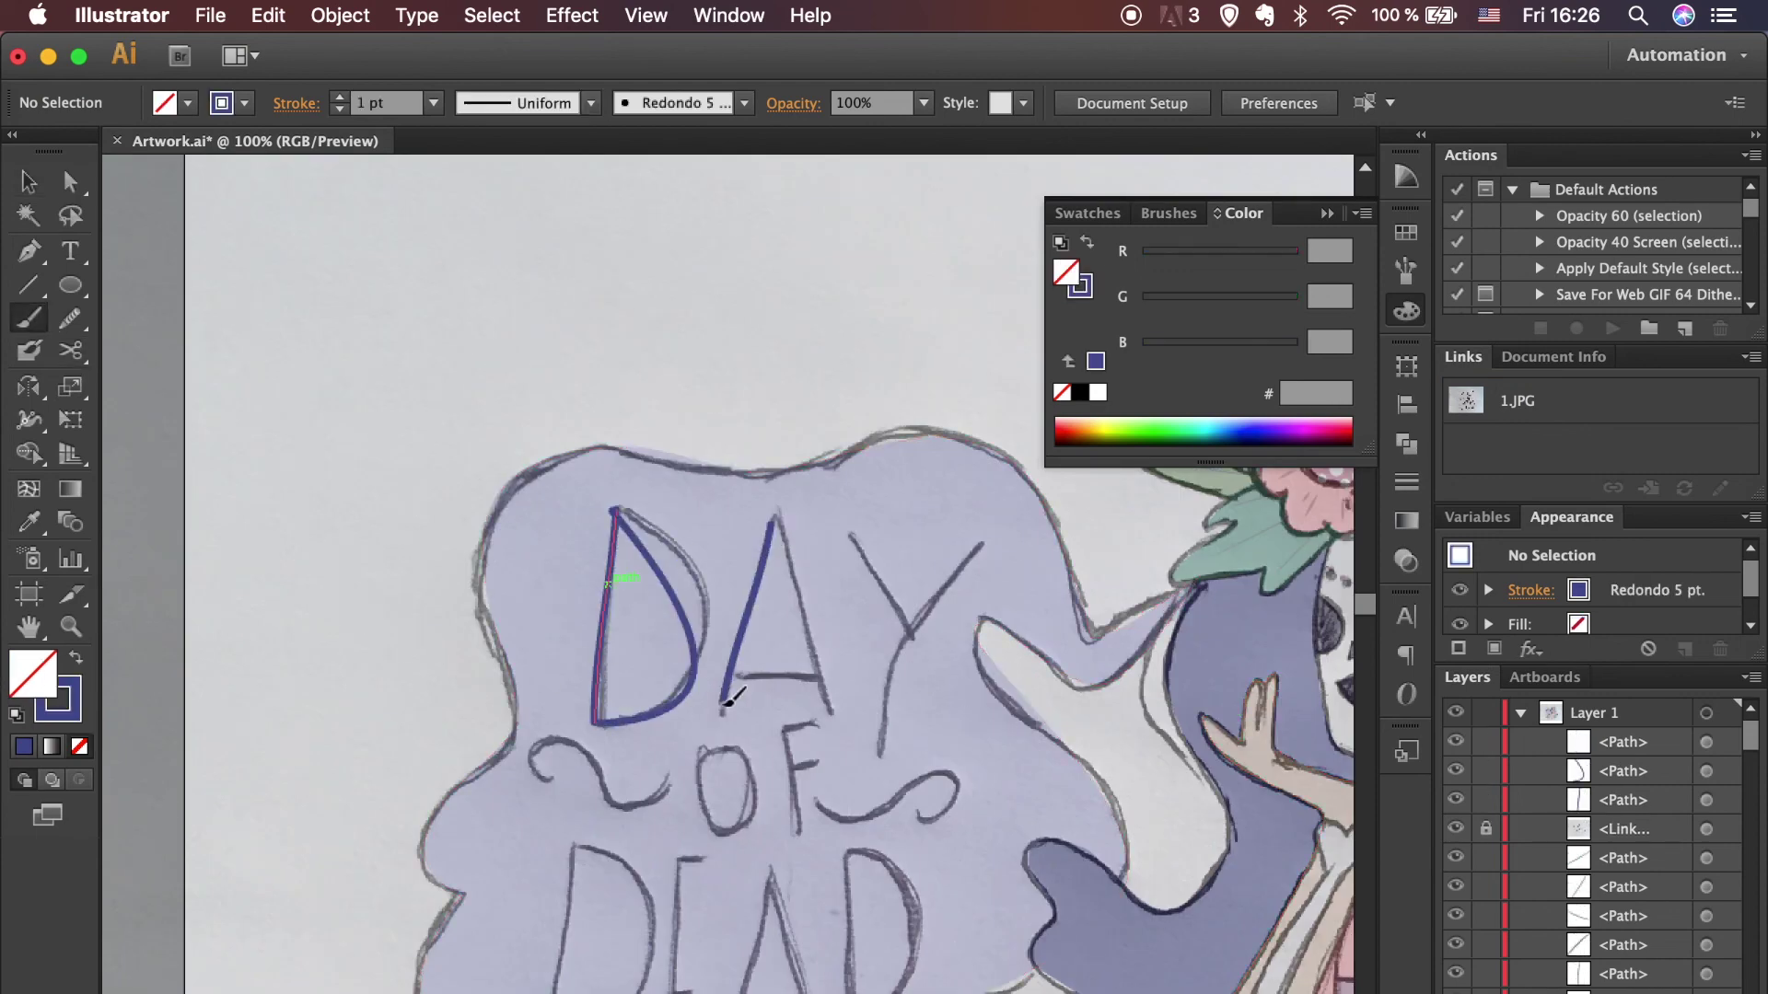
drag(800, 637, 828, 714)
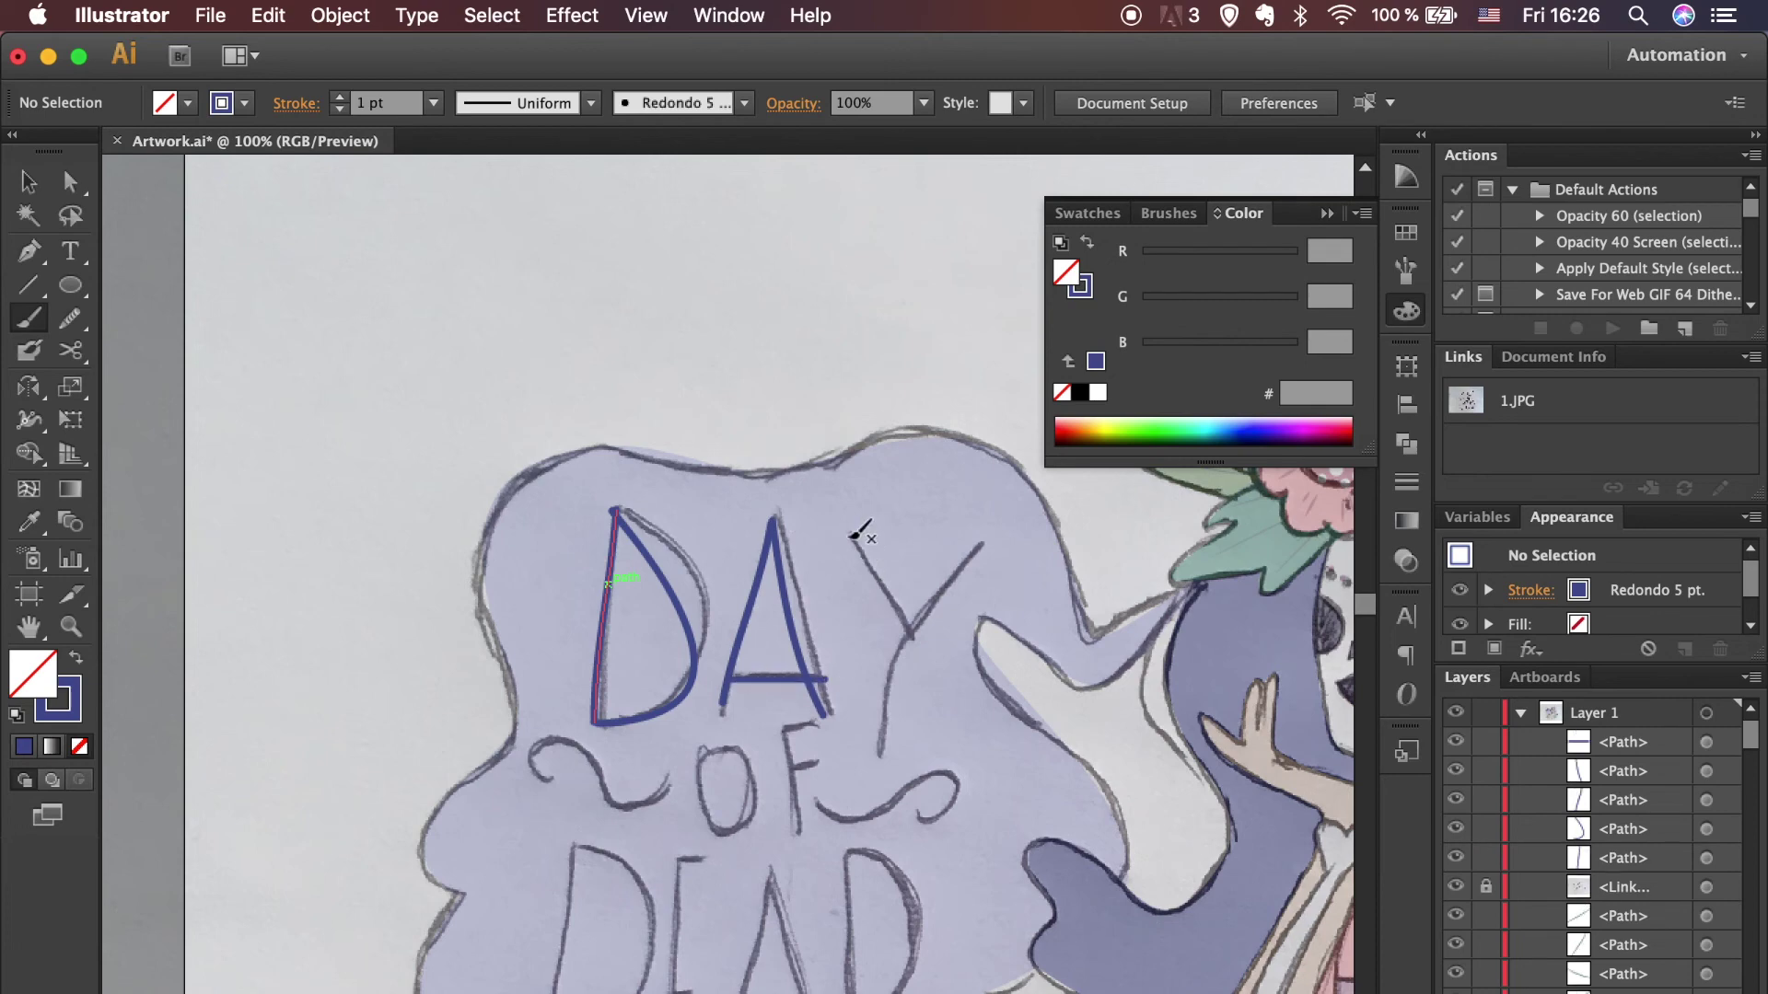
drag(889, 727, 879, 737)
scroll(736, 552, down, 5)
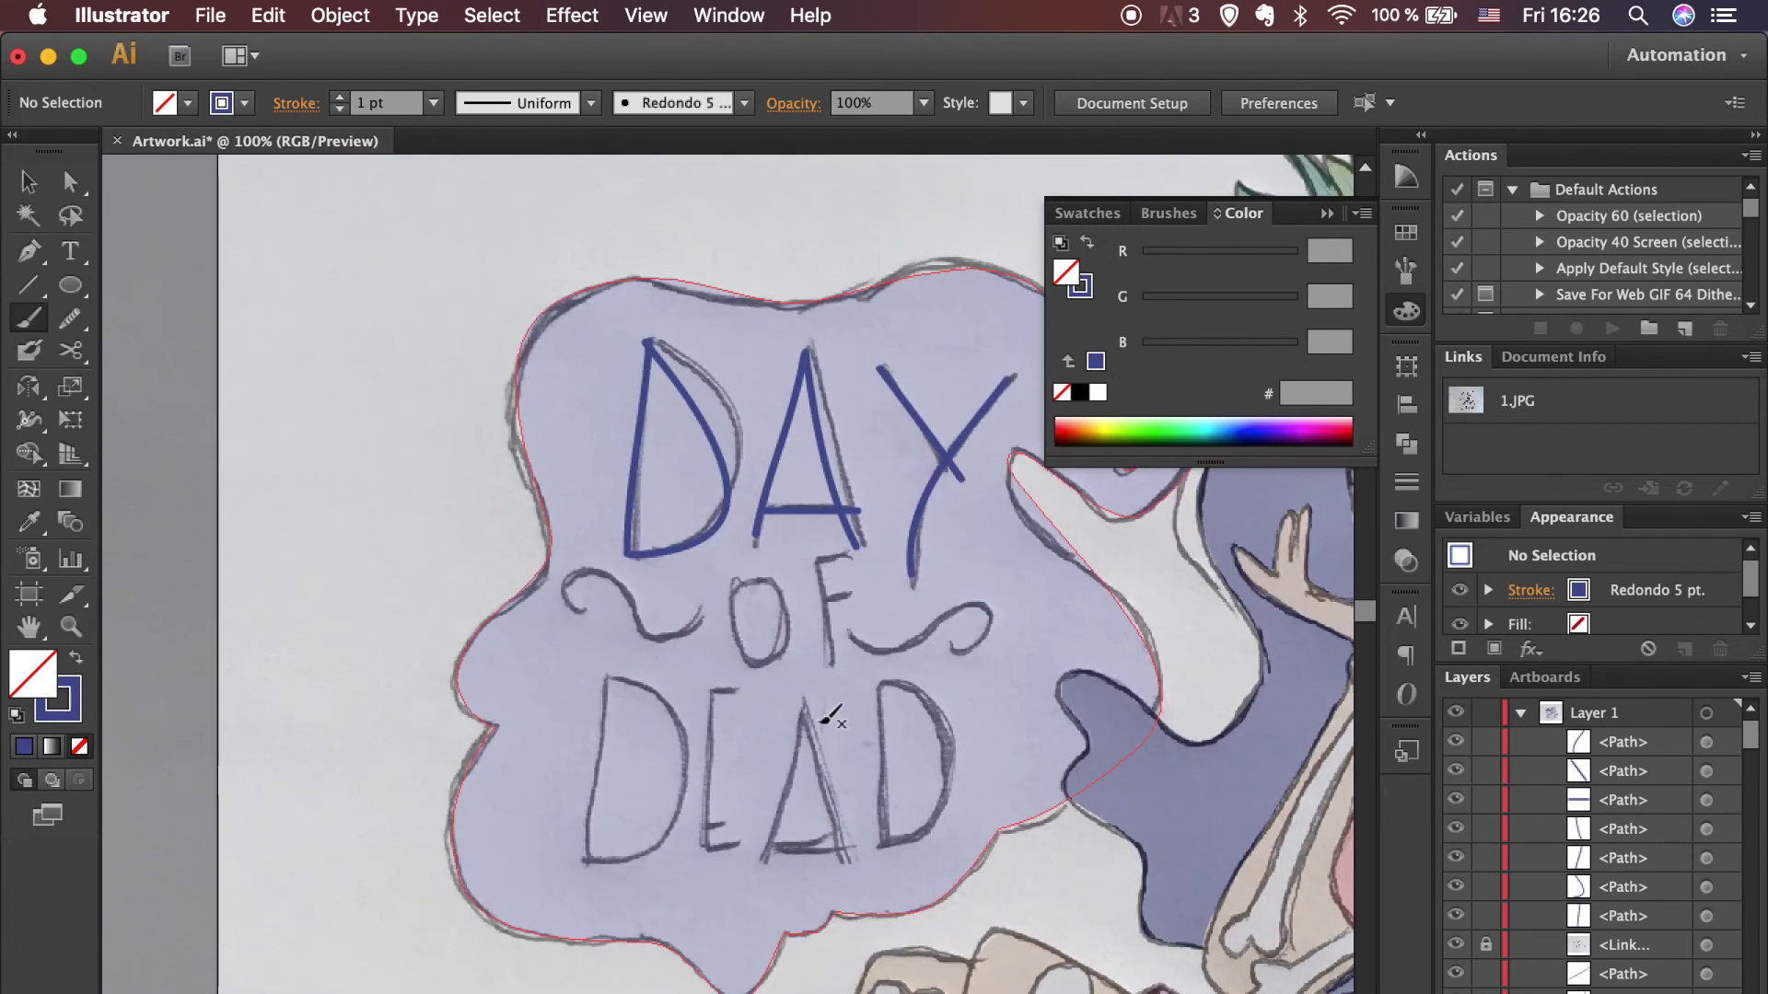
Step: Alt-drag copies of the traced D and A down to form 'DEAD', aligning each letter
key(v)
click(650, 367)
shift+click(781, 433)
drag(838, 483, 793, 800)
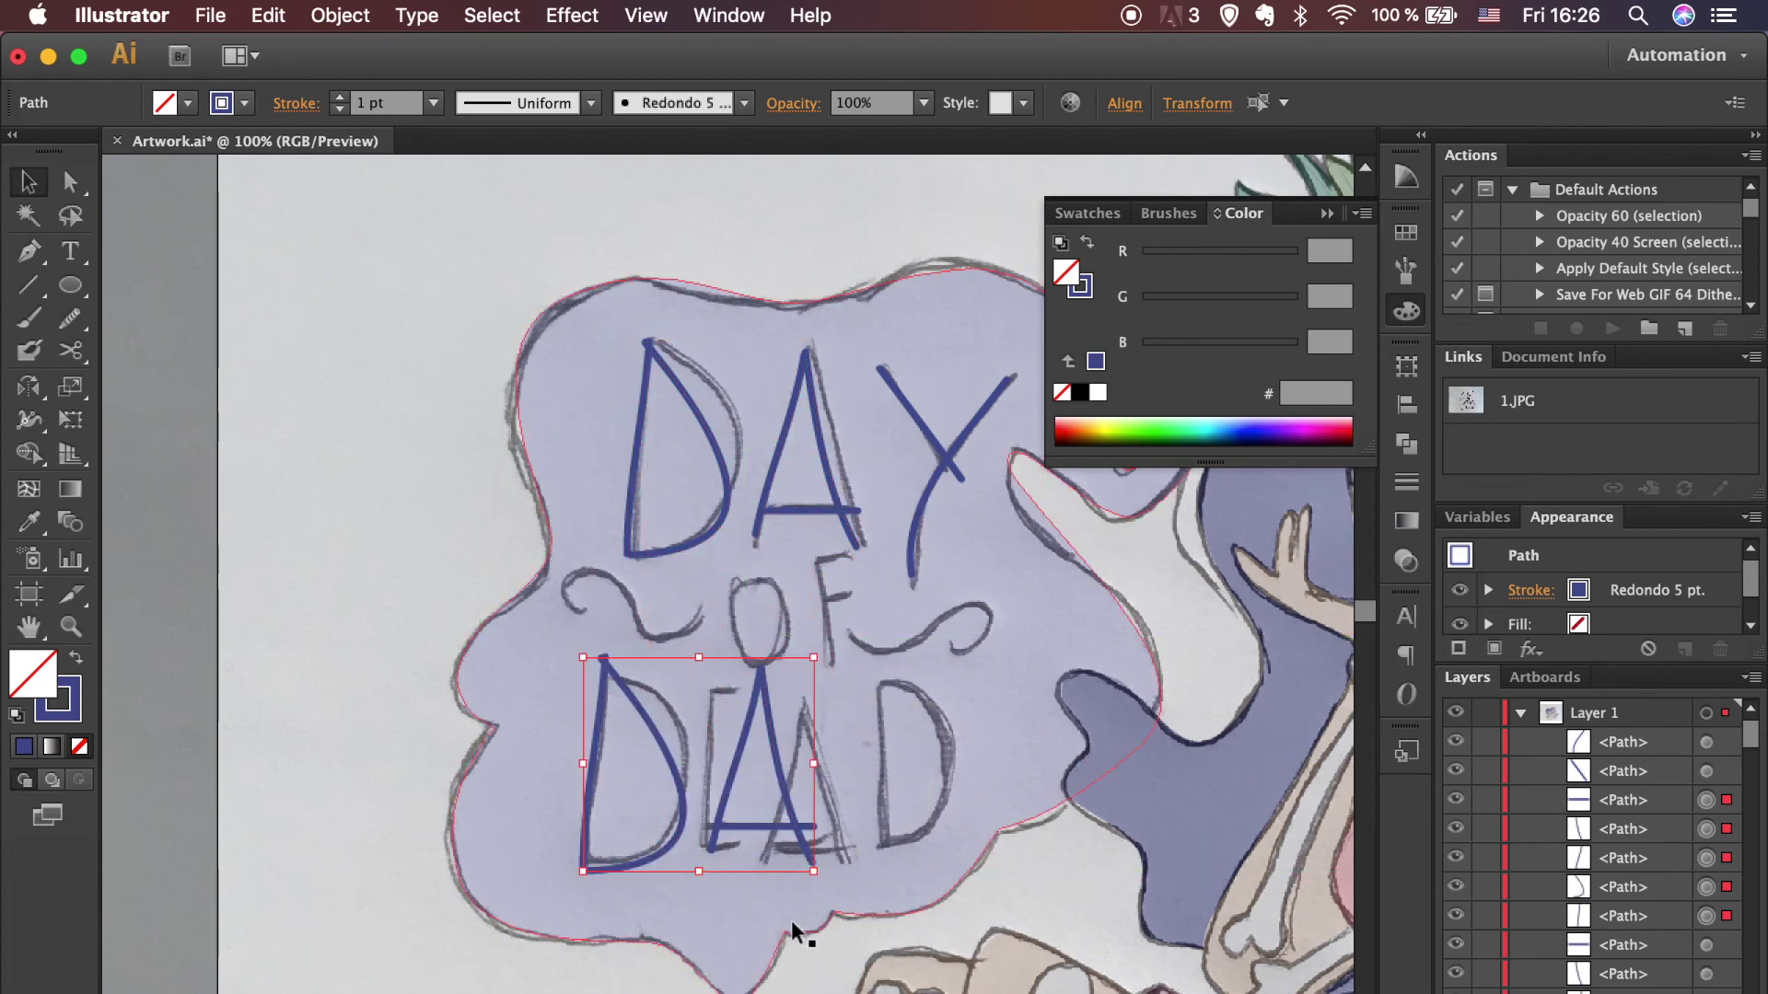
click(754, 827)
shift+click(728, 777)
drag(771, 790, 784, 790)
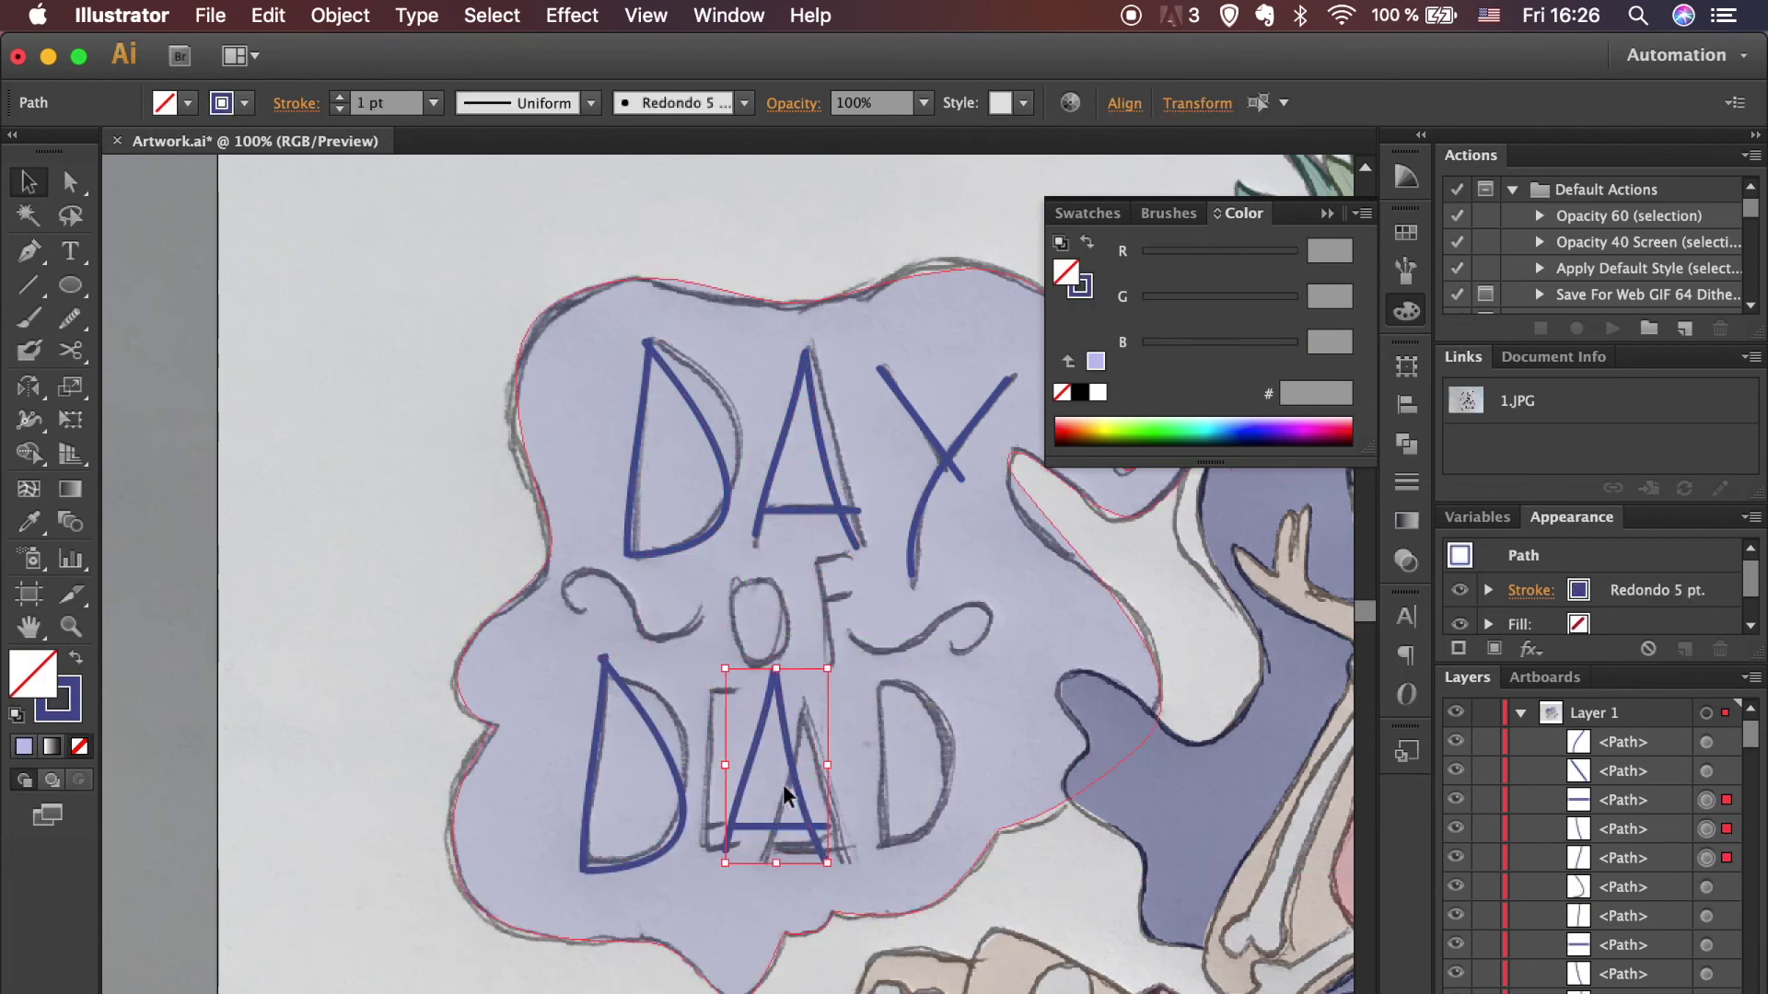
key(shift+Right)
key(shift+Right)
key(shift+Right)
click(599, 804)
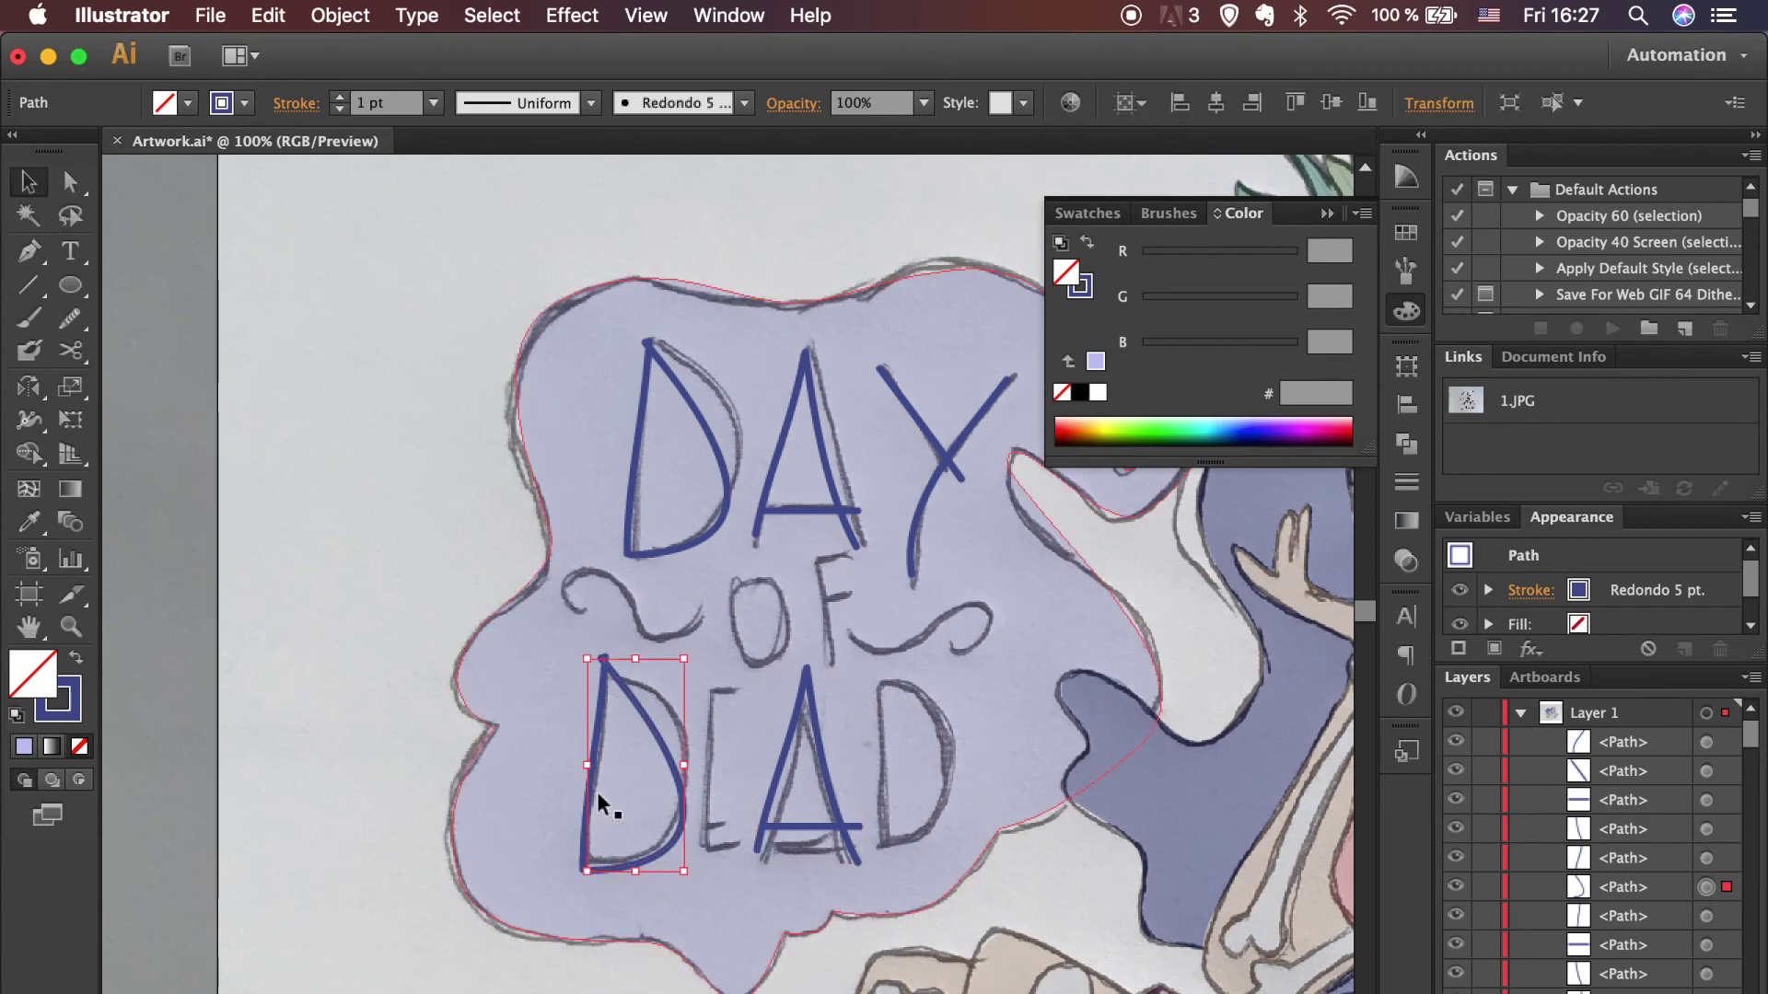
drag(599, 803, 877, 799)
click(921, 901)
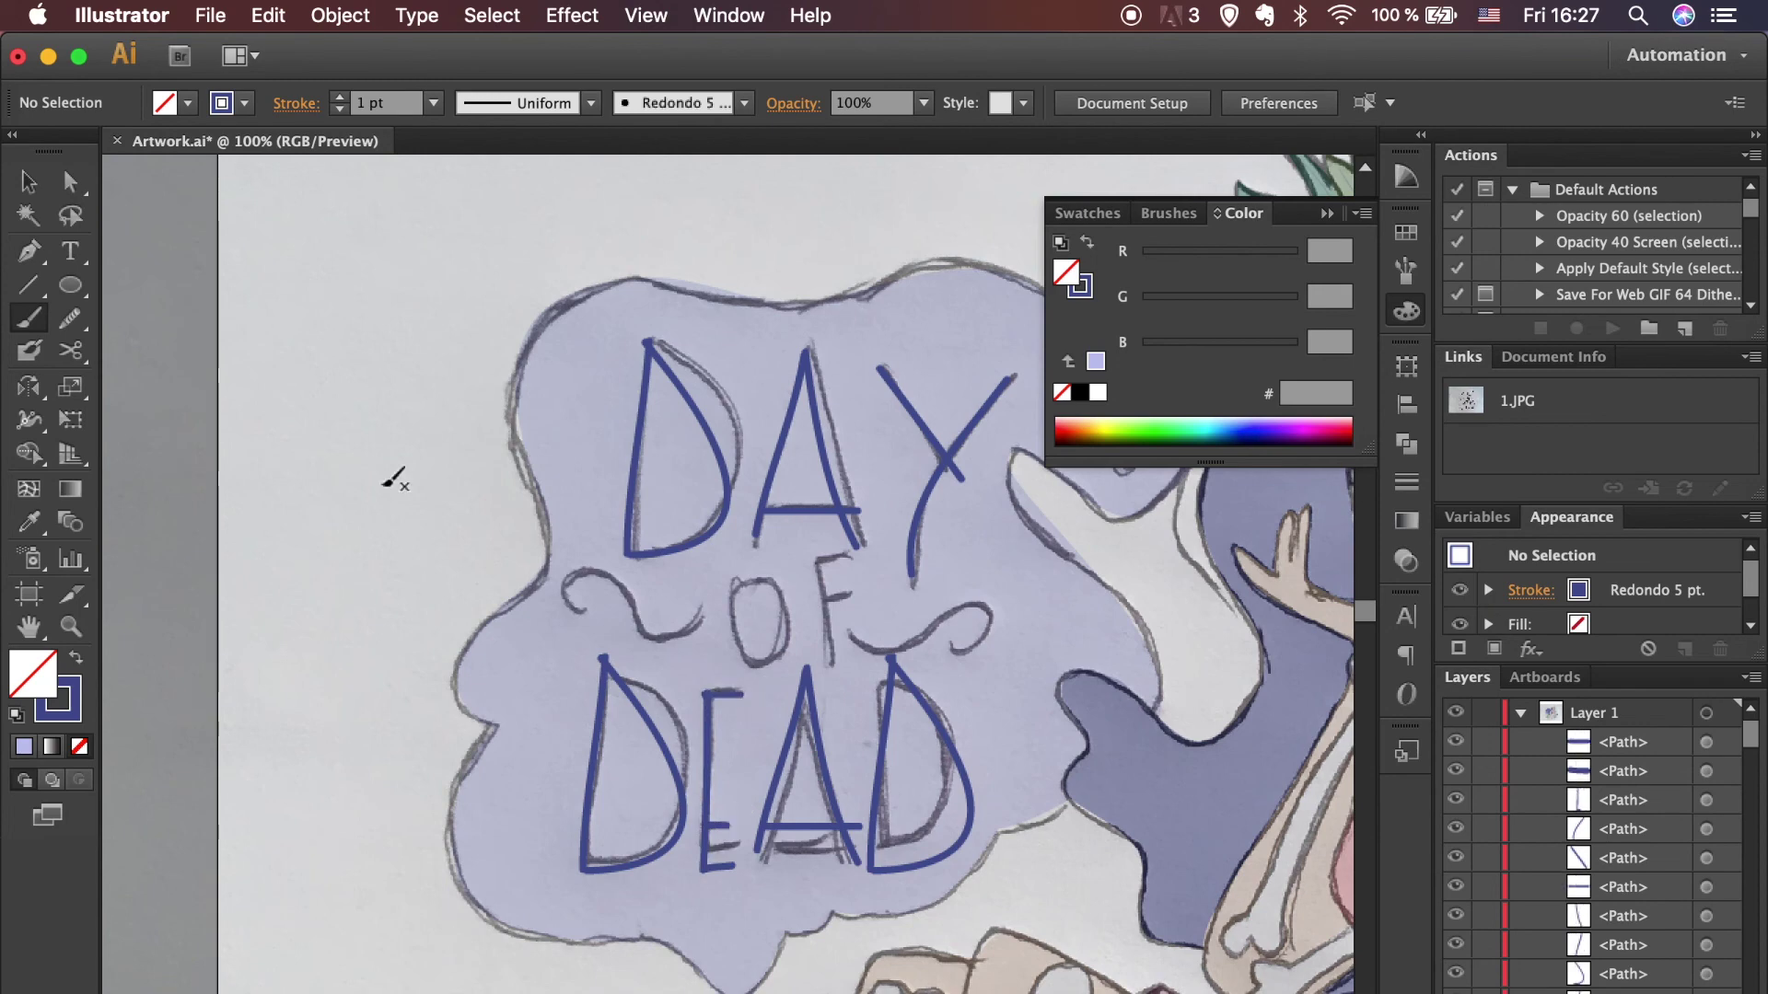
Step: Set the brush colour to white ffffff and paint the swirls and the letters O and F
double_click(73, 718)
text(ffffff)
click(1644, 610)
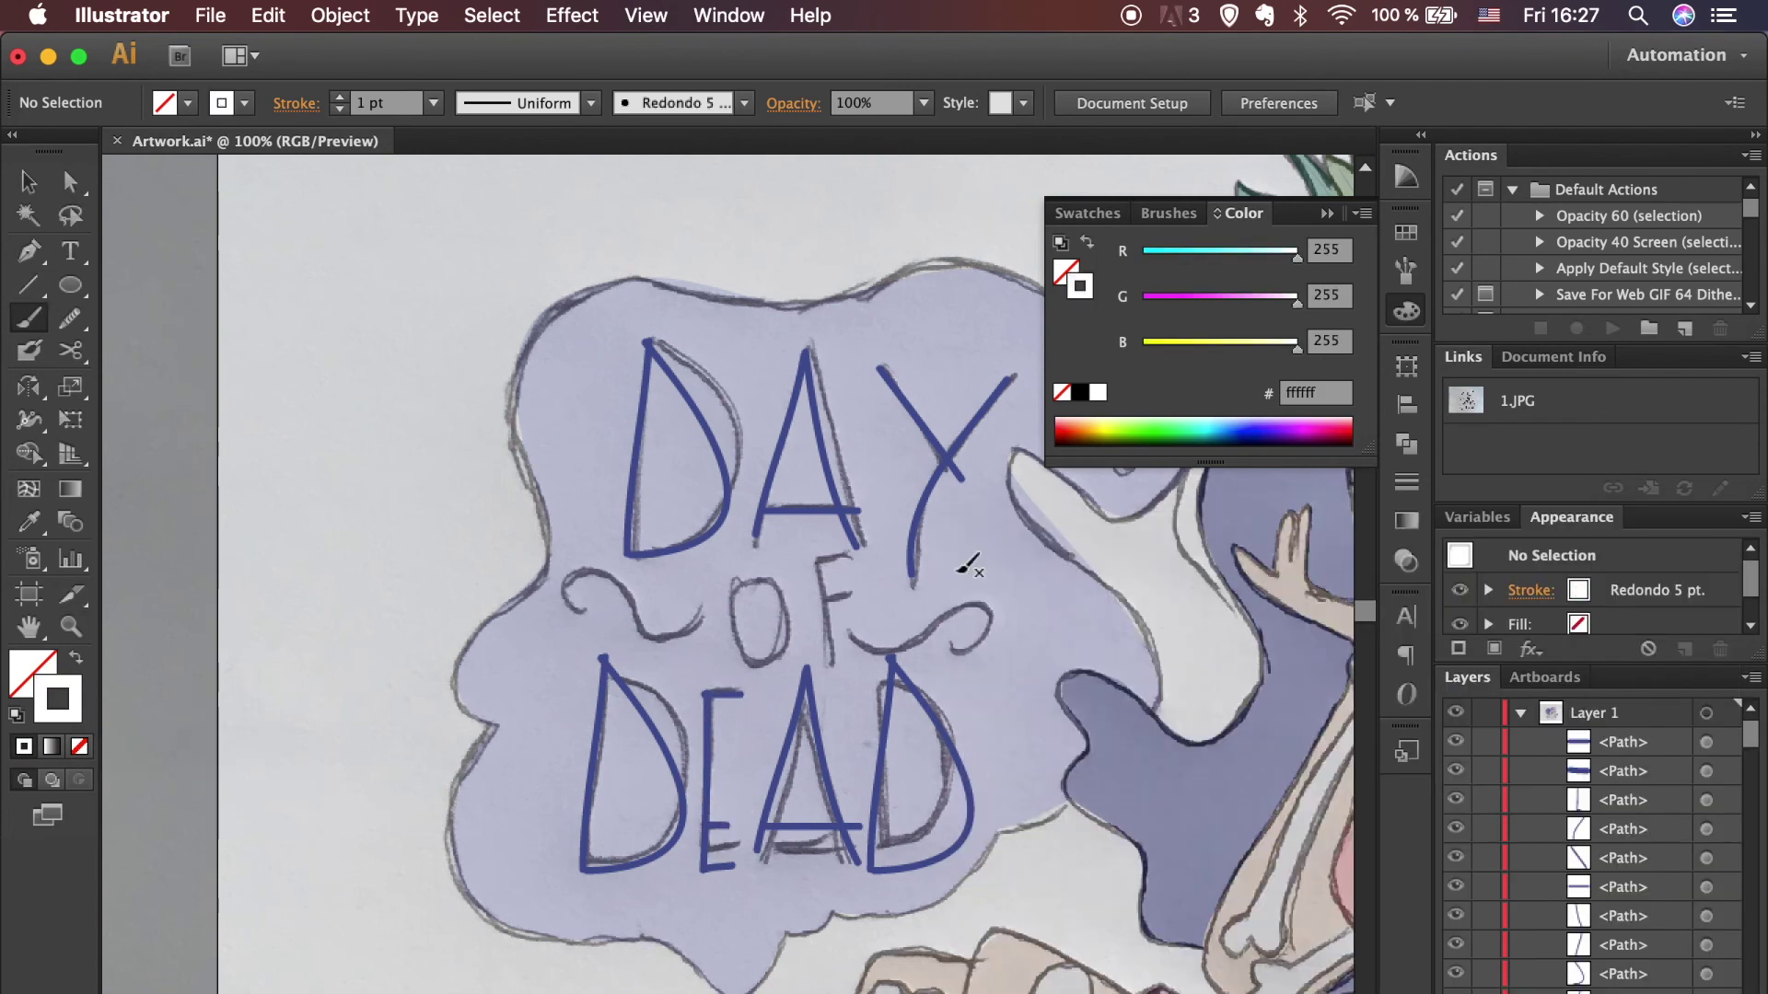
drag(575, 609, 690, 604)
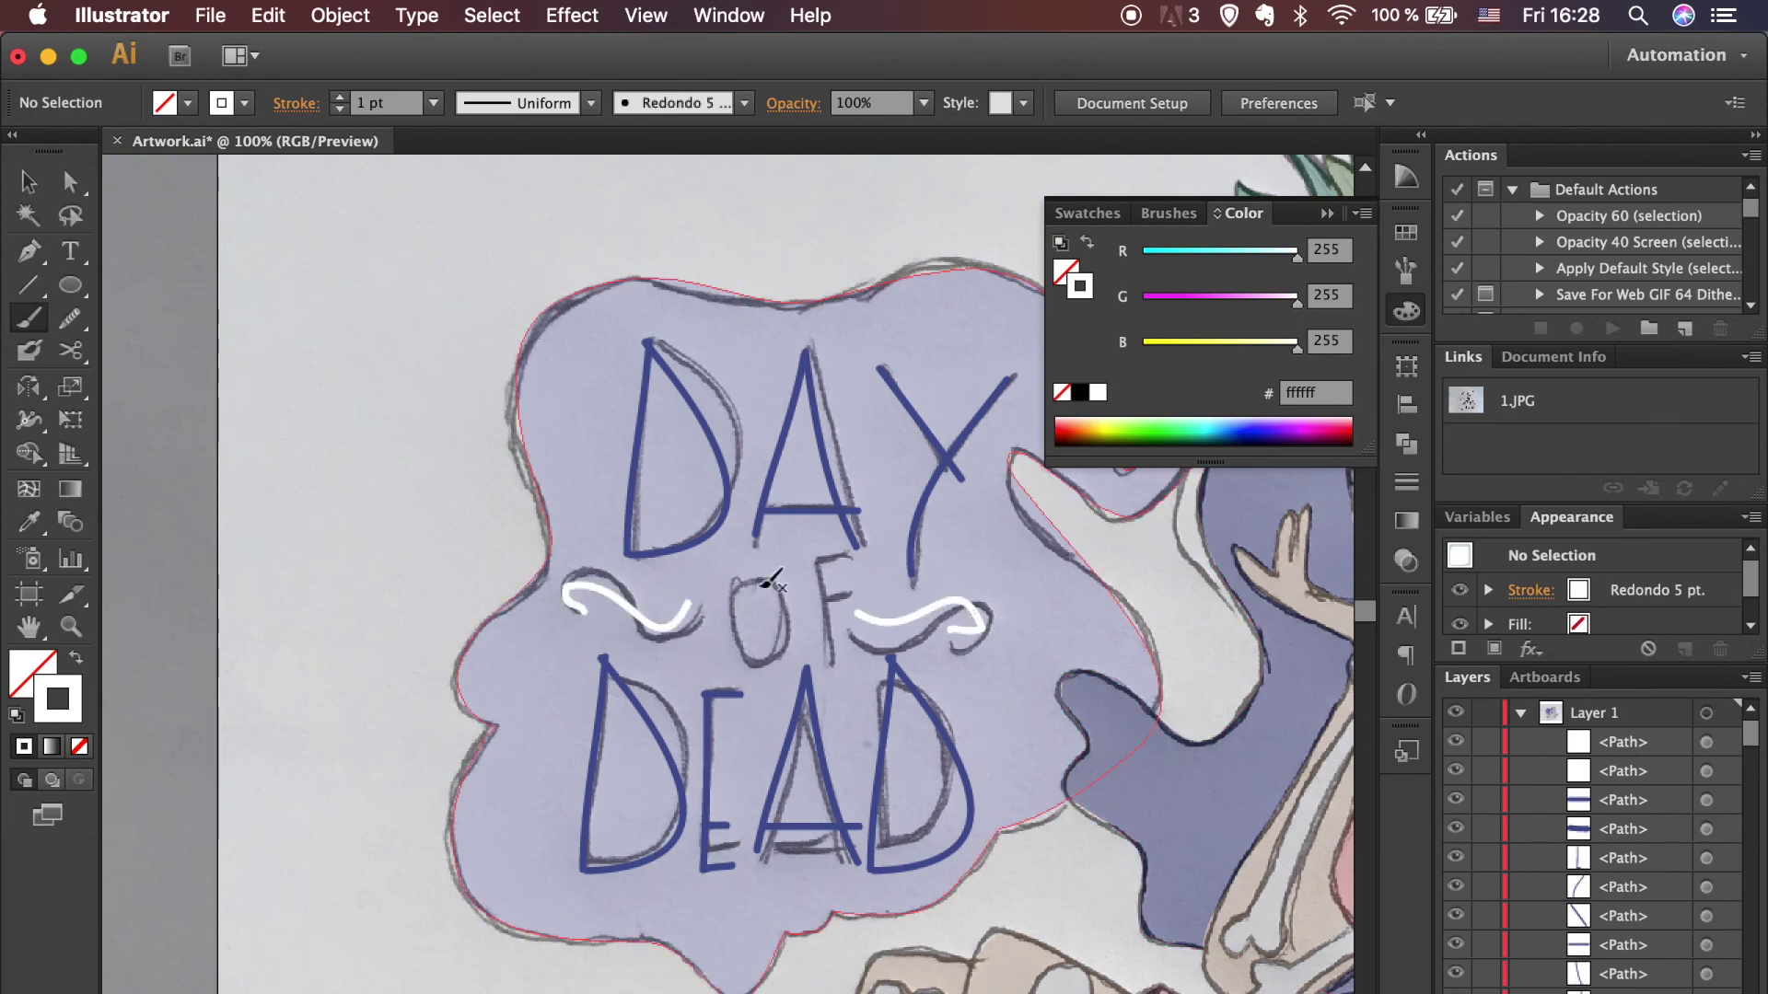
drag(738, 646, 765, 584)
drag(829, 653, 827, 656)
Step: Deselect, zoom out to the whole artboard, and move the sketch image to the top of the layer
key(v)
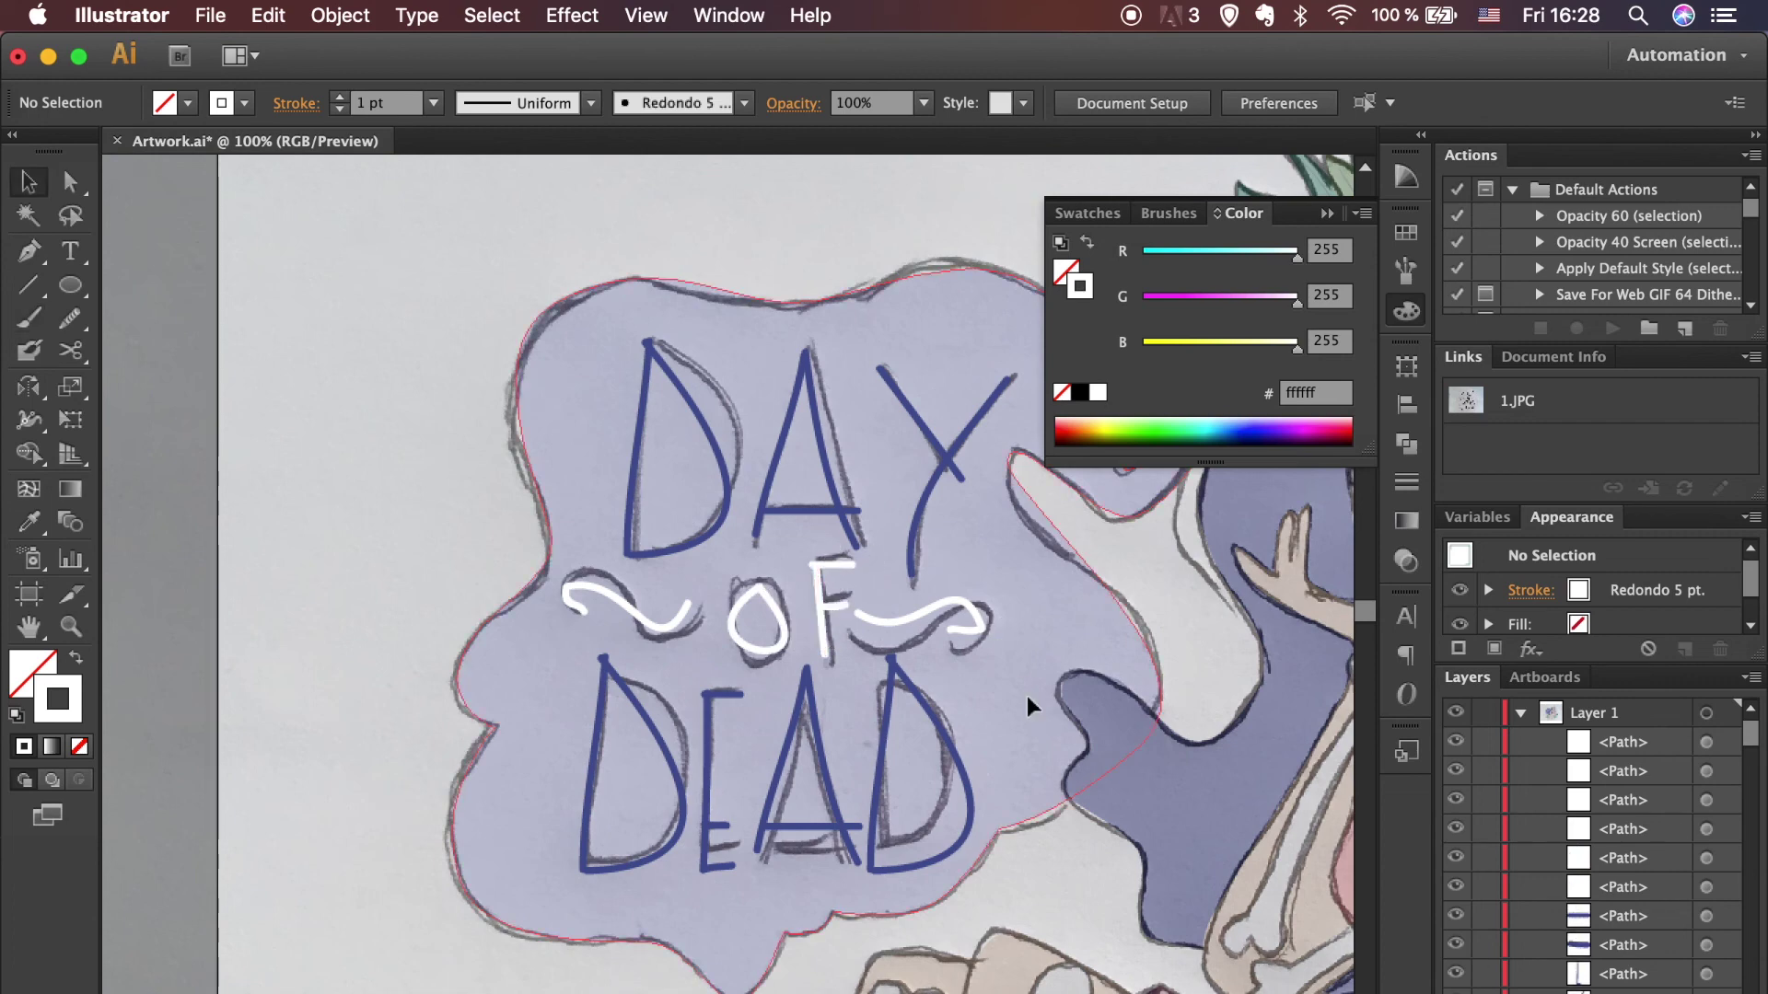
click(1025, 694)
key(super+shift+a)
scroll(1534, 875, down, 1)
scroll(1534, 875, down, 5)
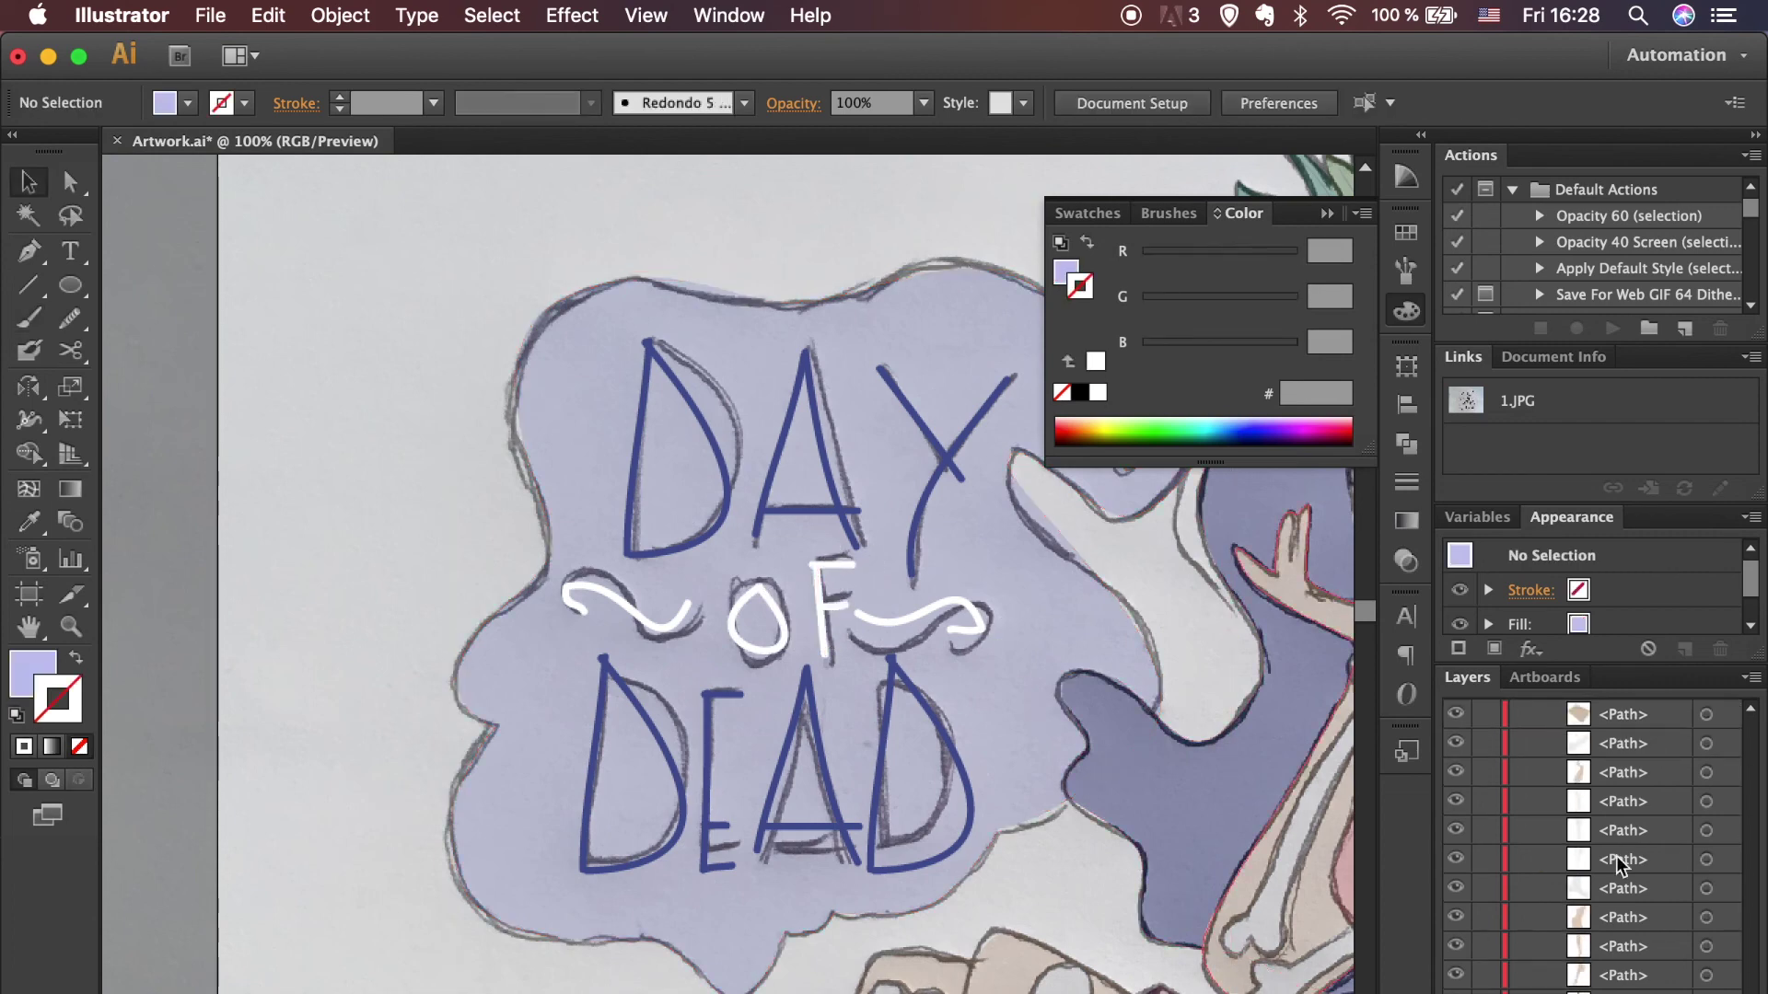
key(super+minus)
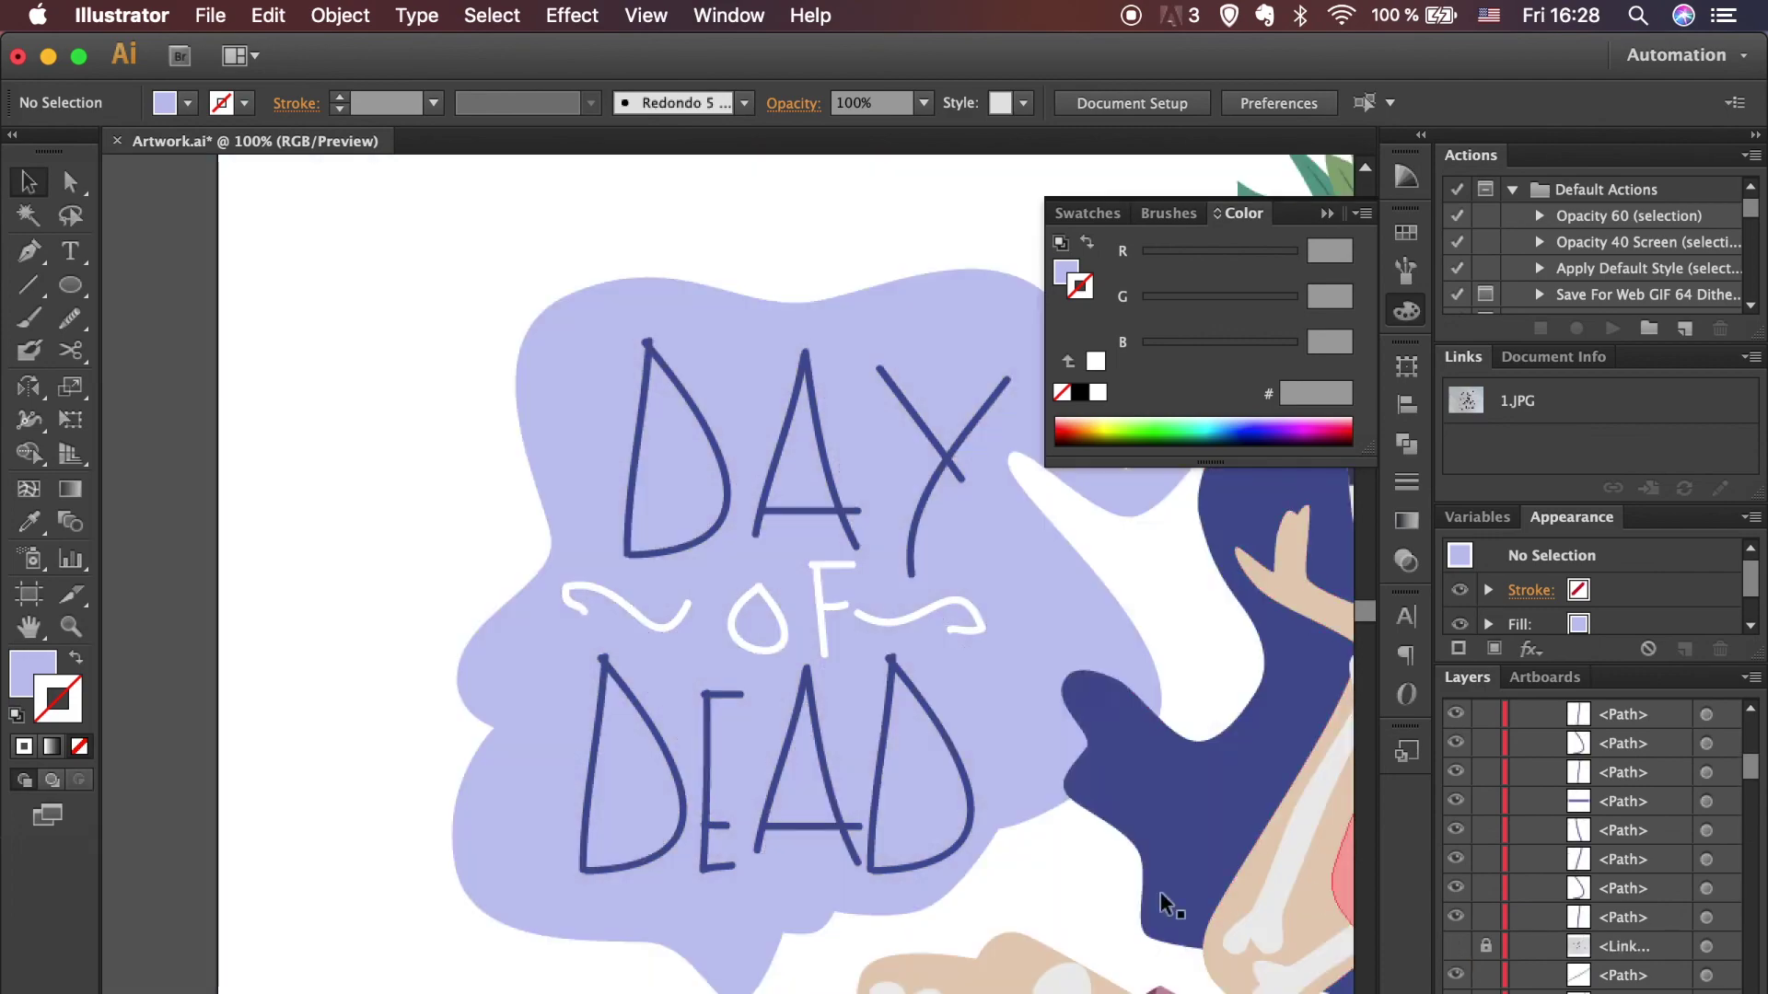
key(super+minus)
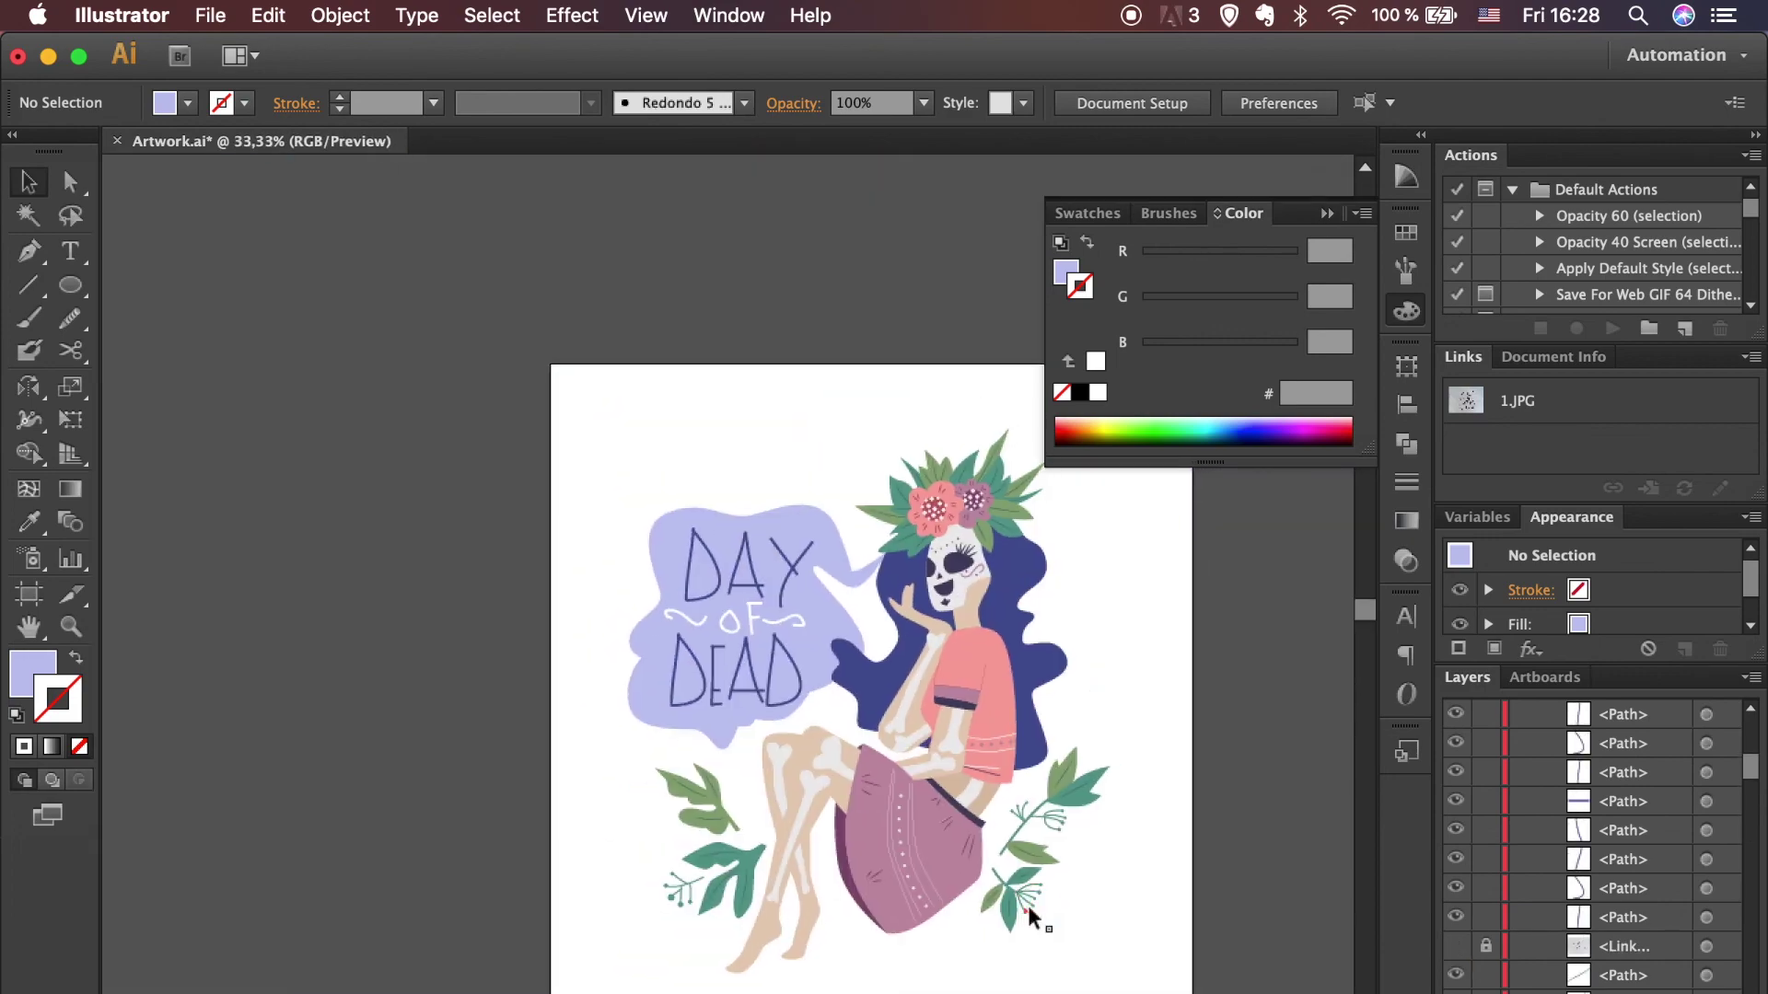
scroll(1188, 783, right, 2)
drag(1489, 958, 1602, 724)
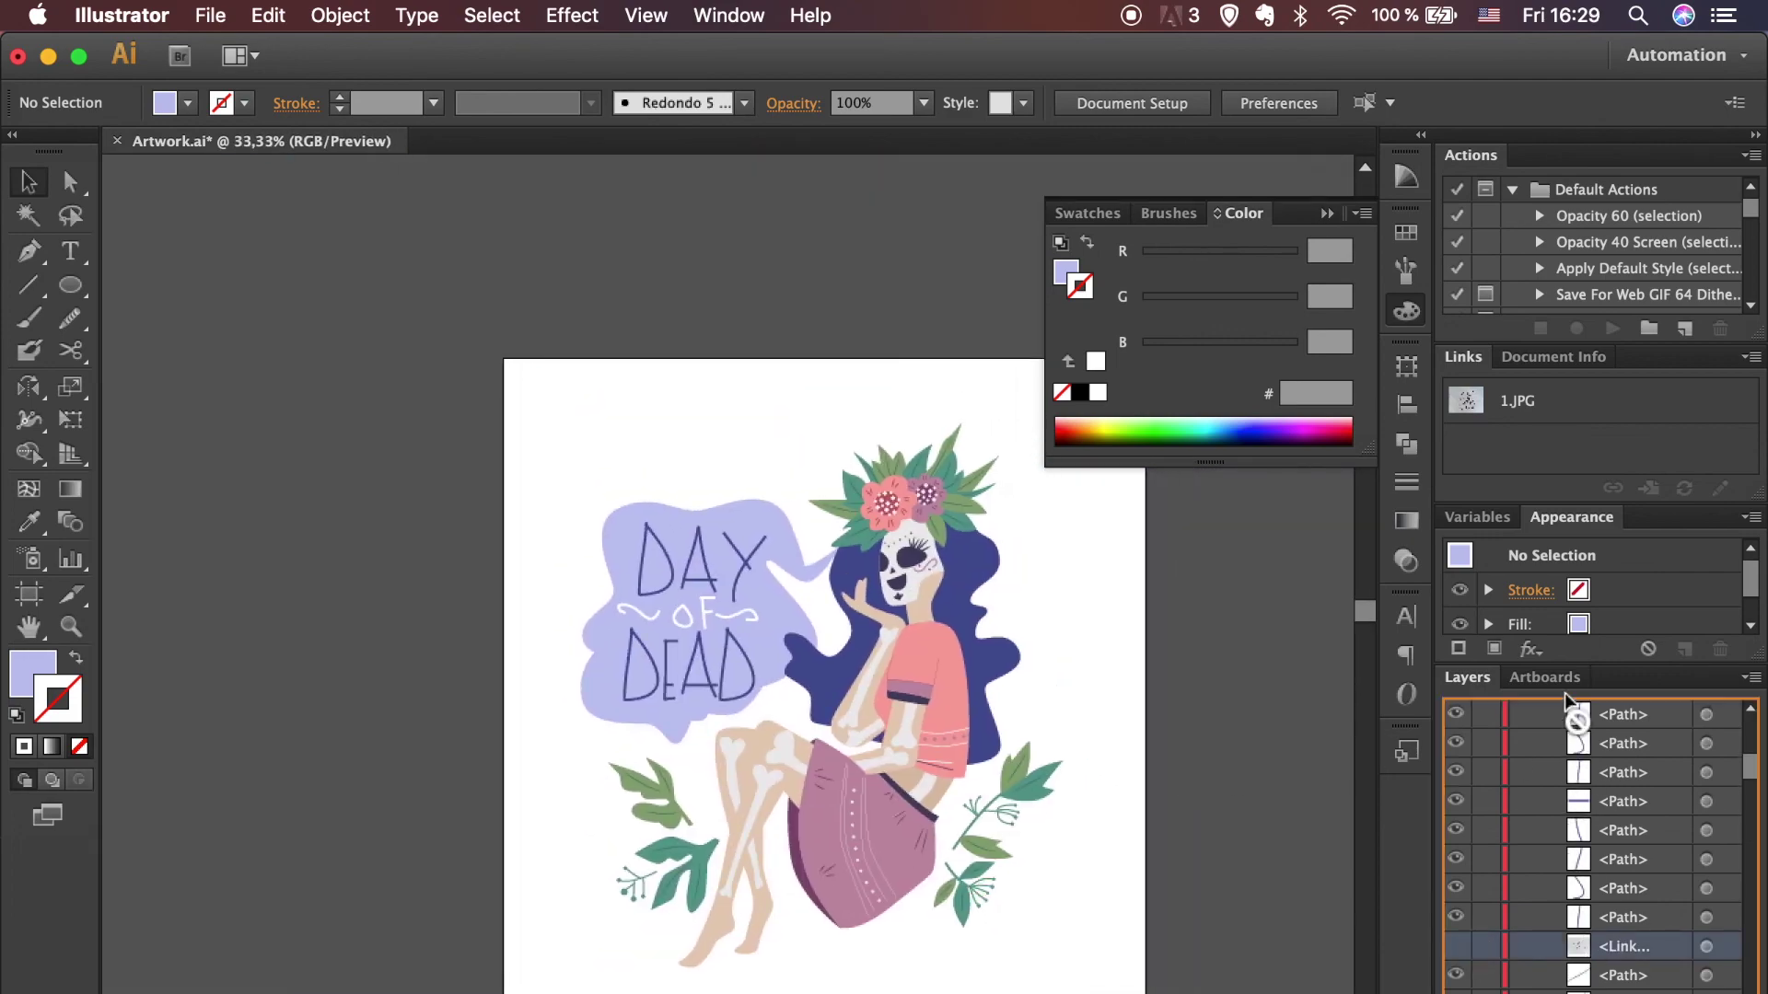
Step: Show the sketch and draw a thin dark-blue 222c69 Pencil strand along the hair edge
click(1456, 742)
key(super+1)
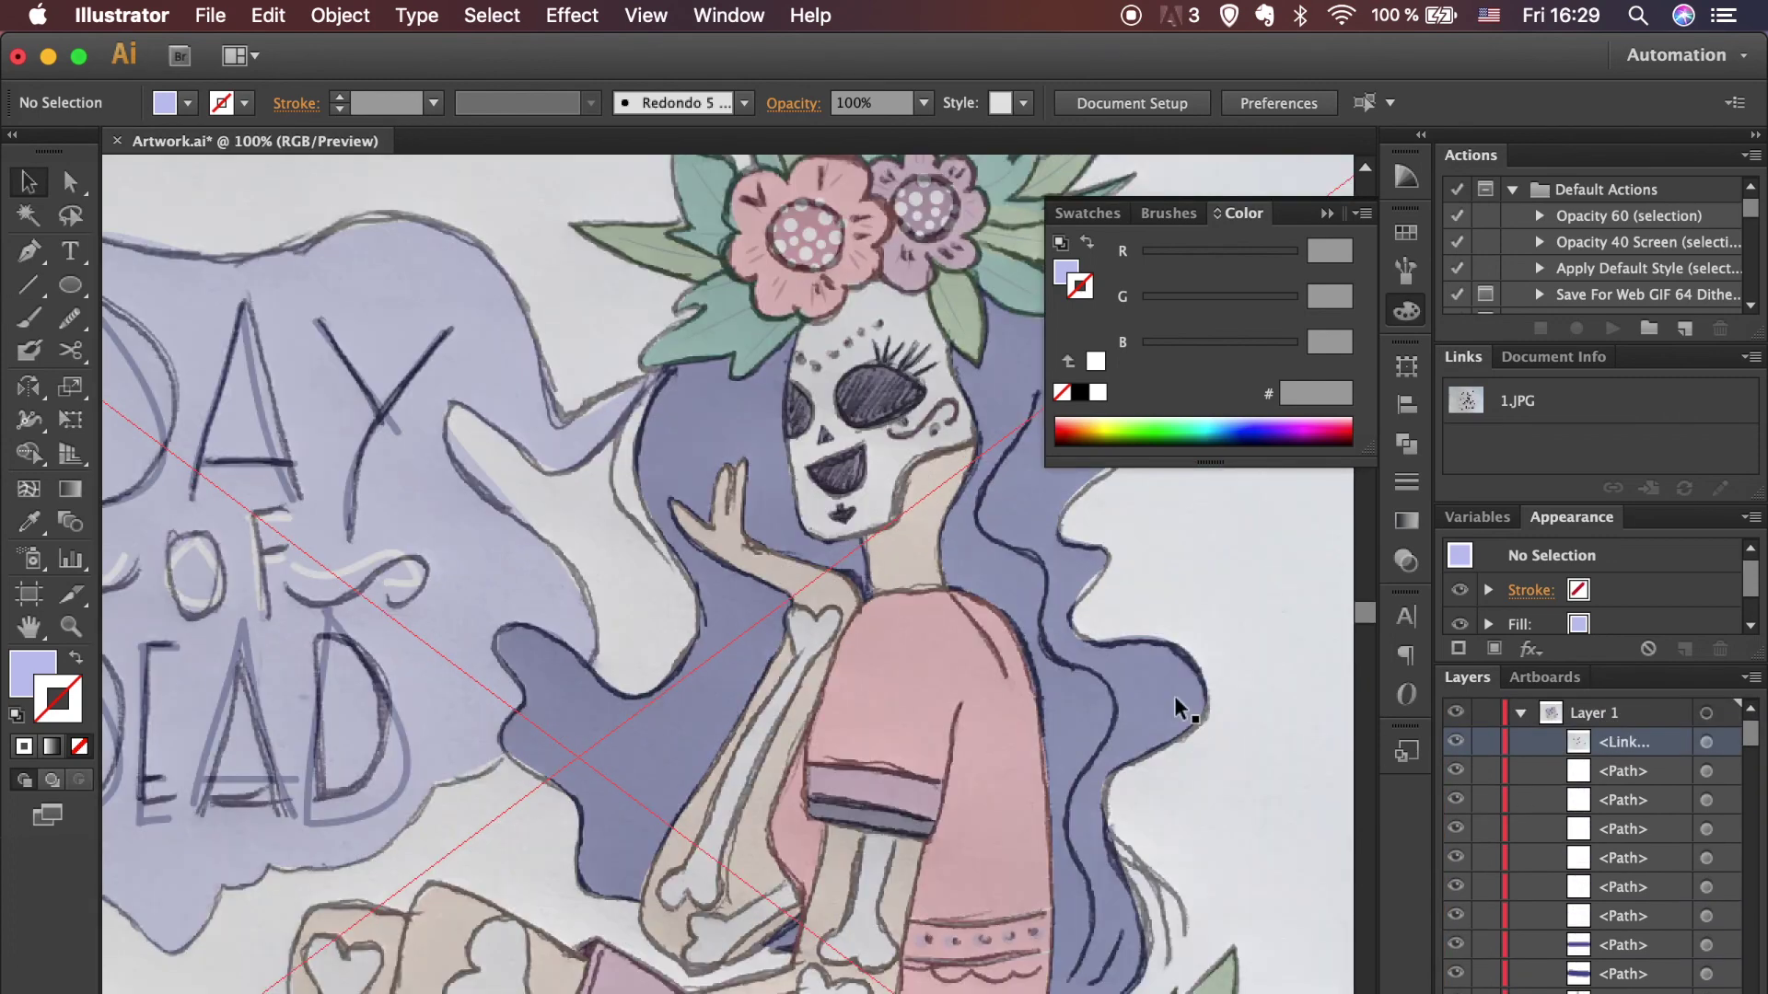
scroll(1174, 695, down, 3)
scroll(1174, 694, right, 3)
click(70, 317)
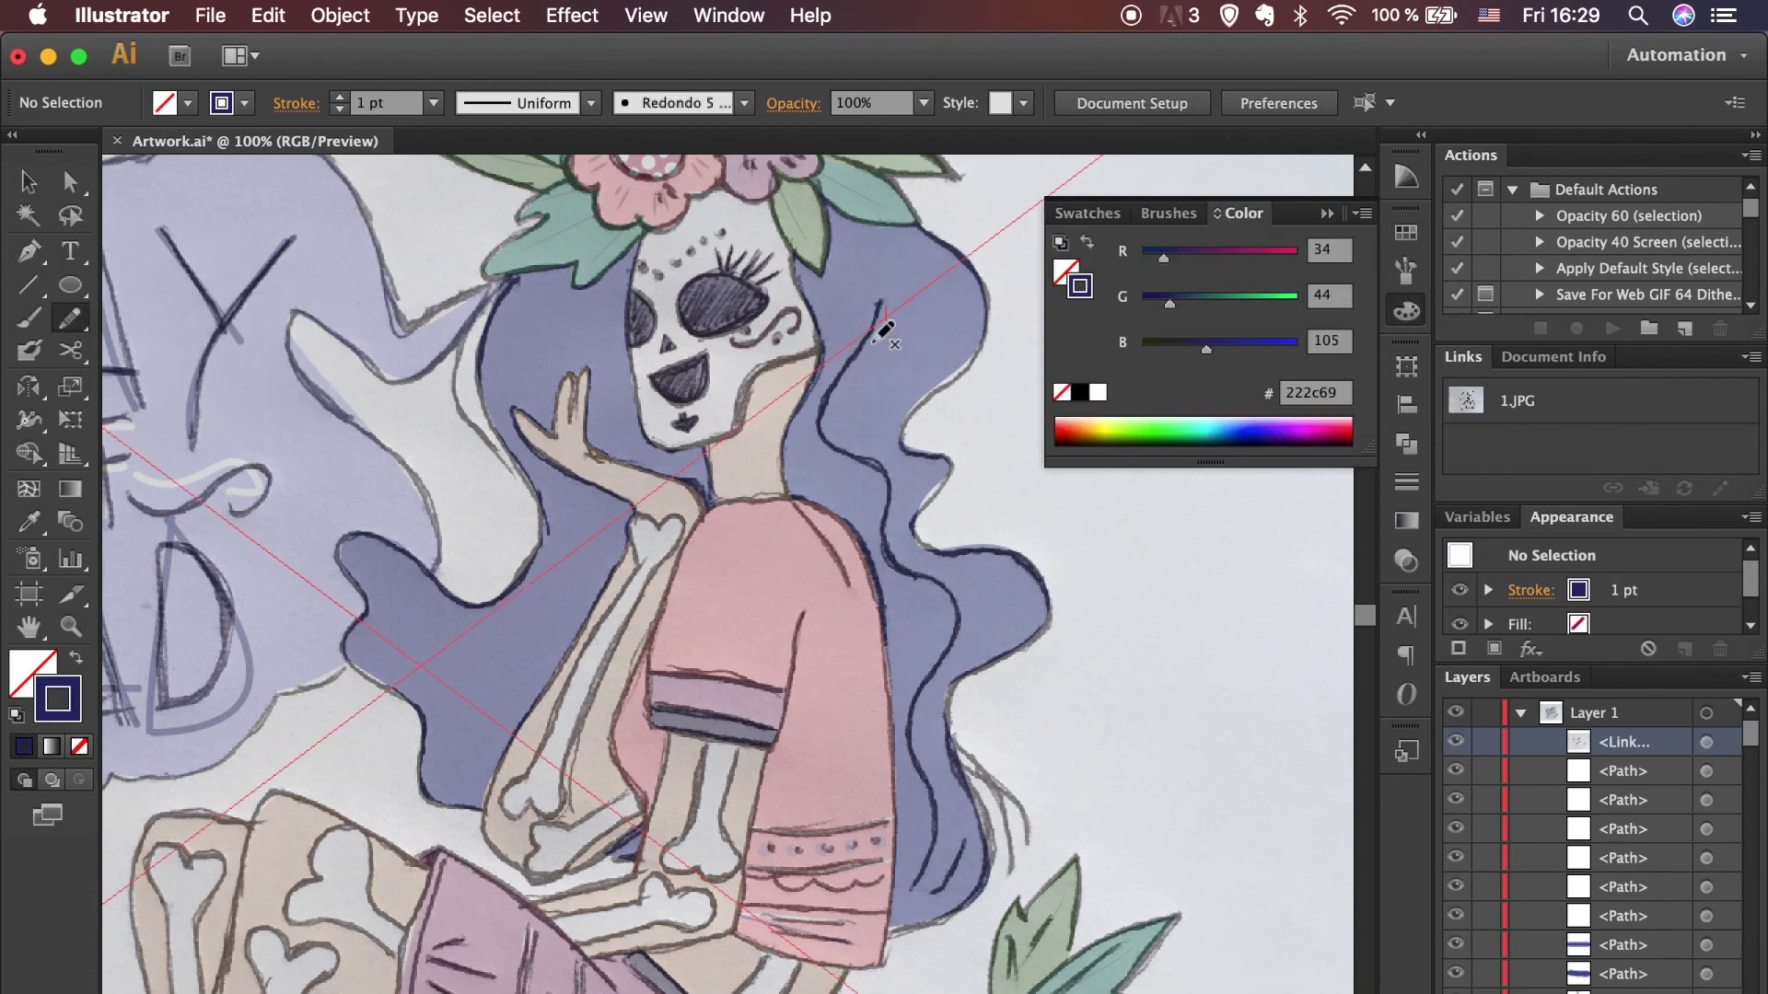
drag(916, 702, 924, 879)
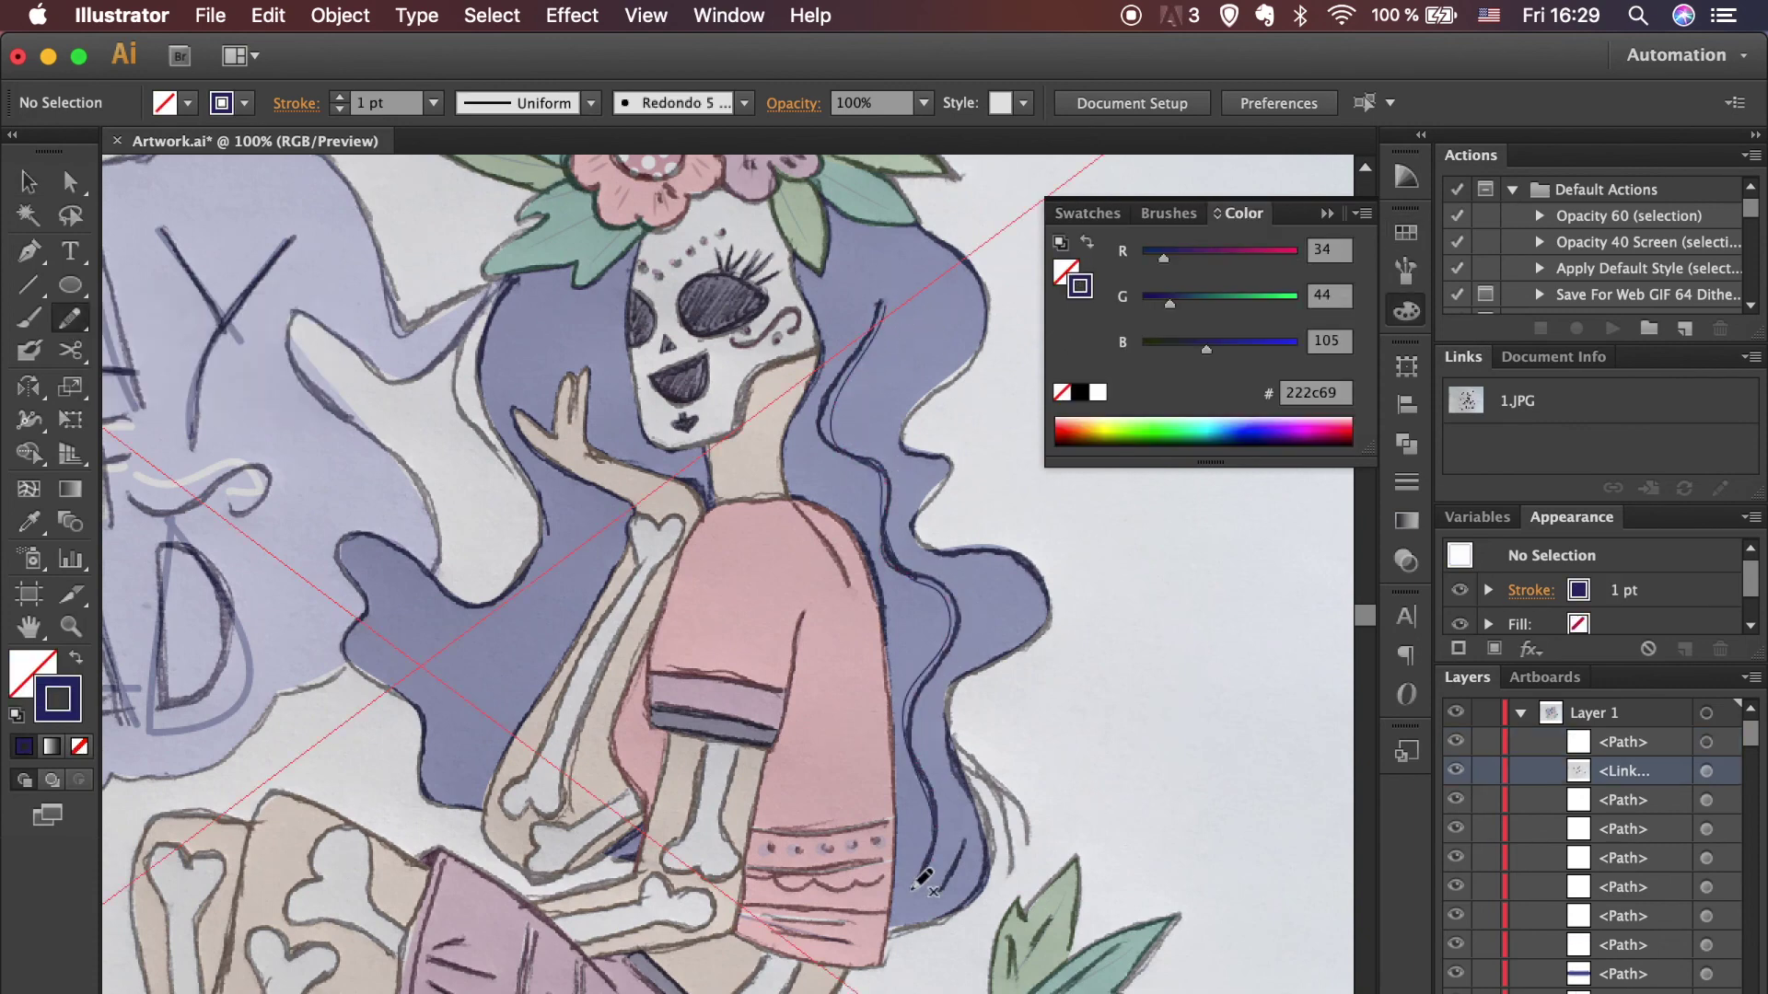
click(833, 446)
click(340, 108)
key(p)
Step: Draw four more Pencil hair strands along the edge, lower hair and near the face
drag(967, 844, 930, 894)
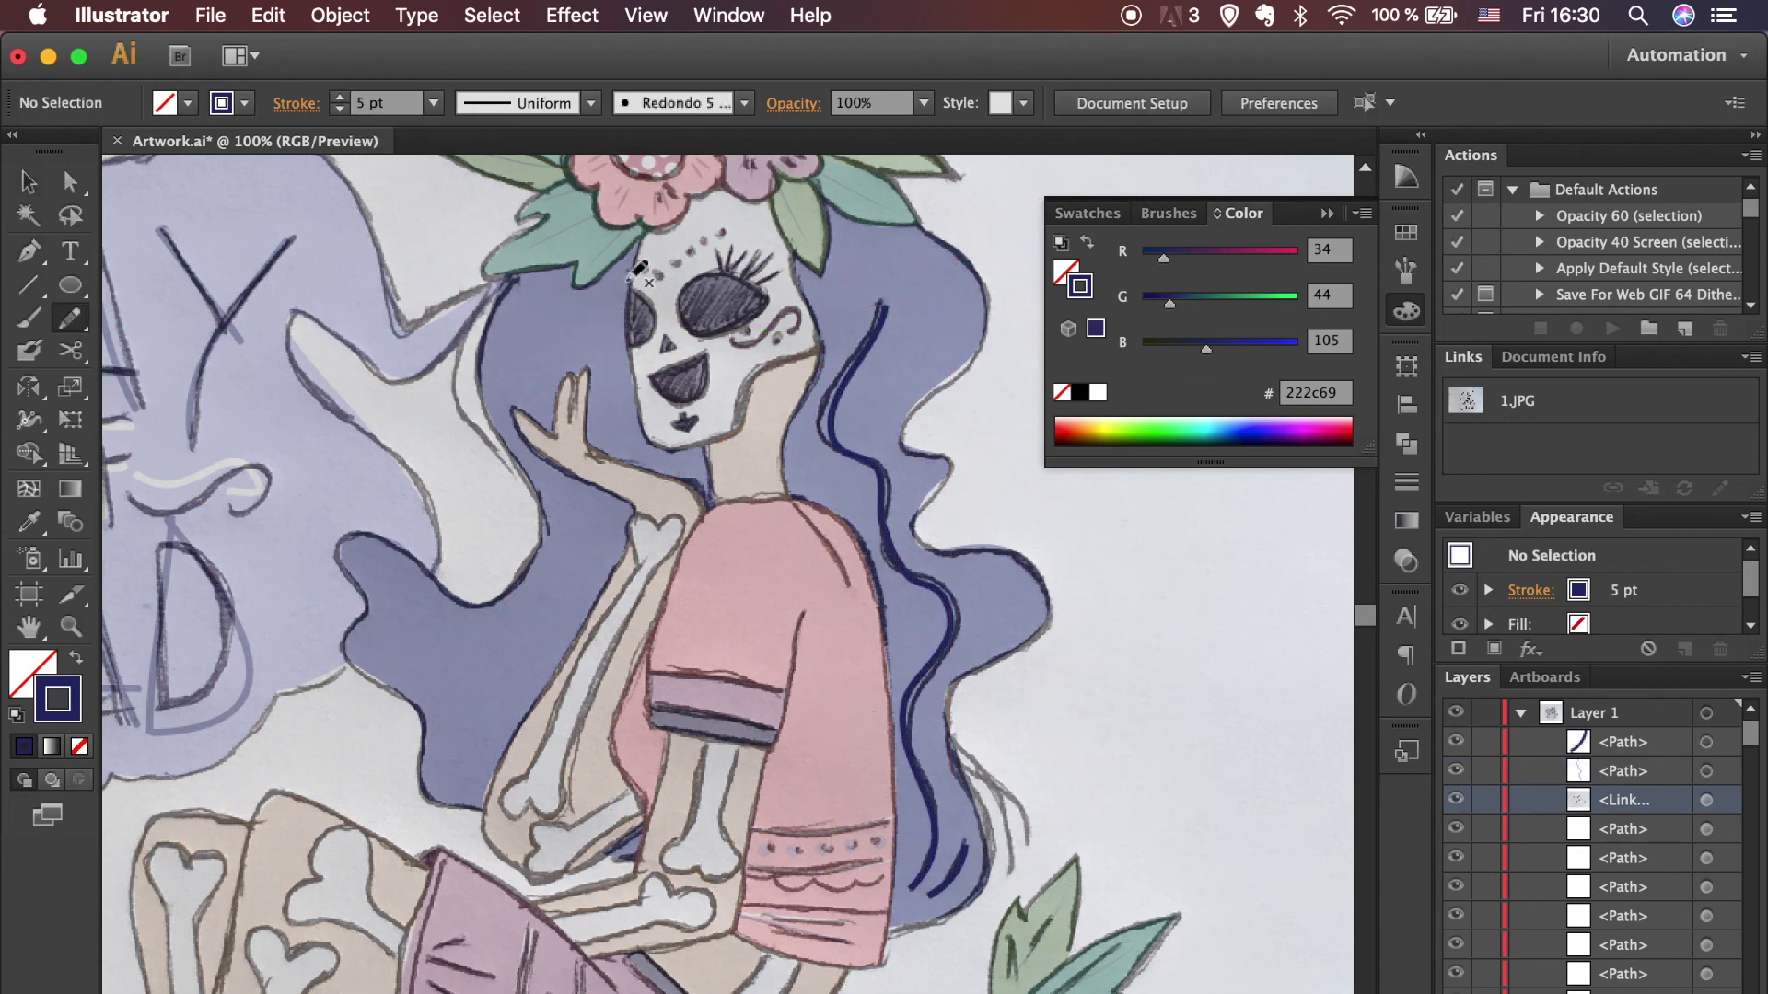
drag(608, 288, 544, 388)
drag(532, 369, 523, 377)
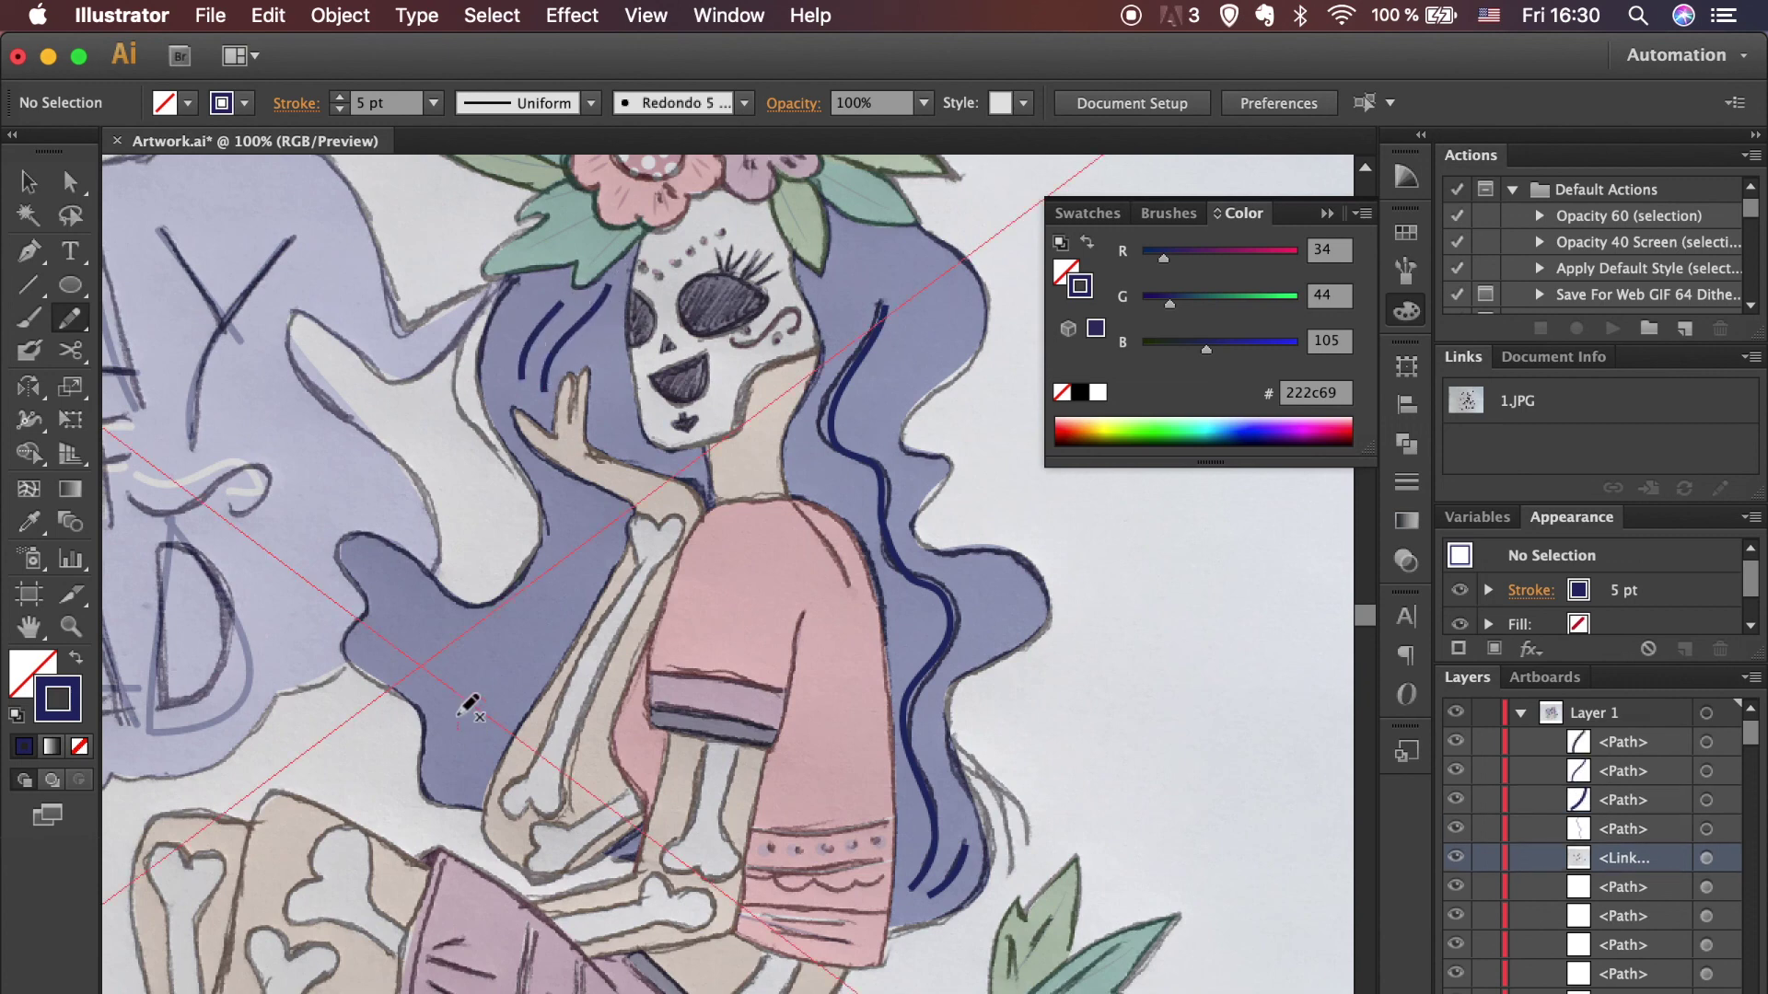
drag(581, 544, 572, 553)
Step: Give the selected hair strands a tapered width profile, then hide the sketch image
key(v)
click(549, 601)
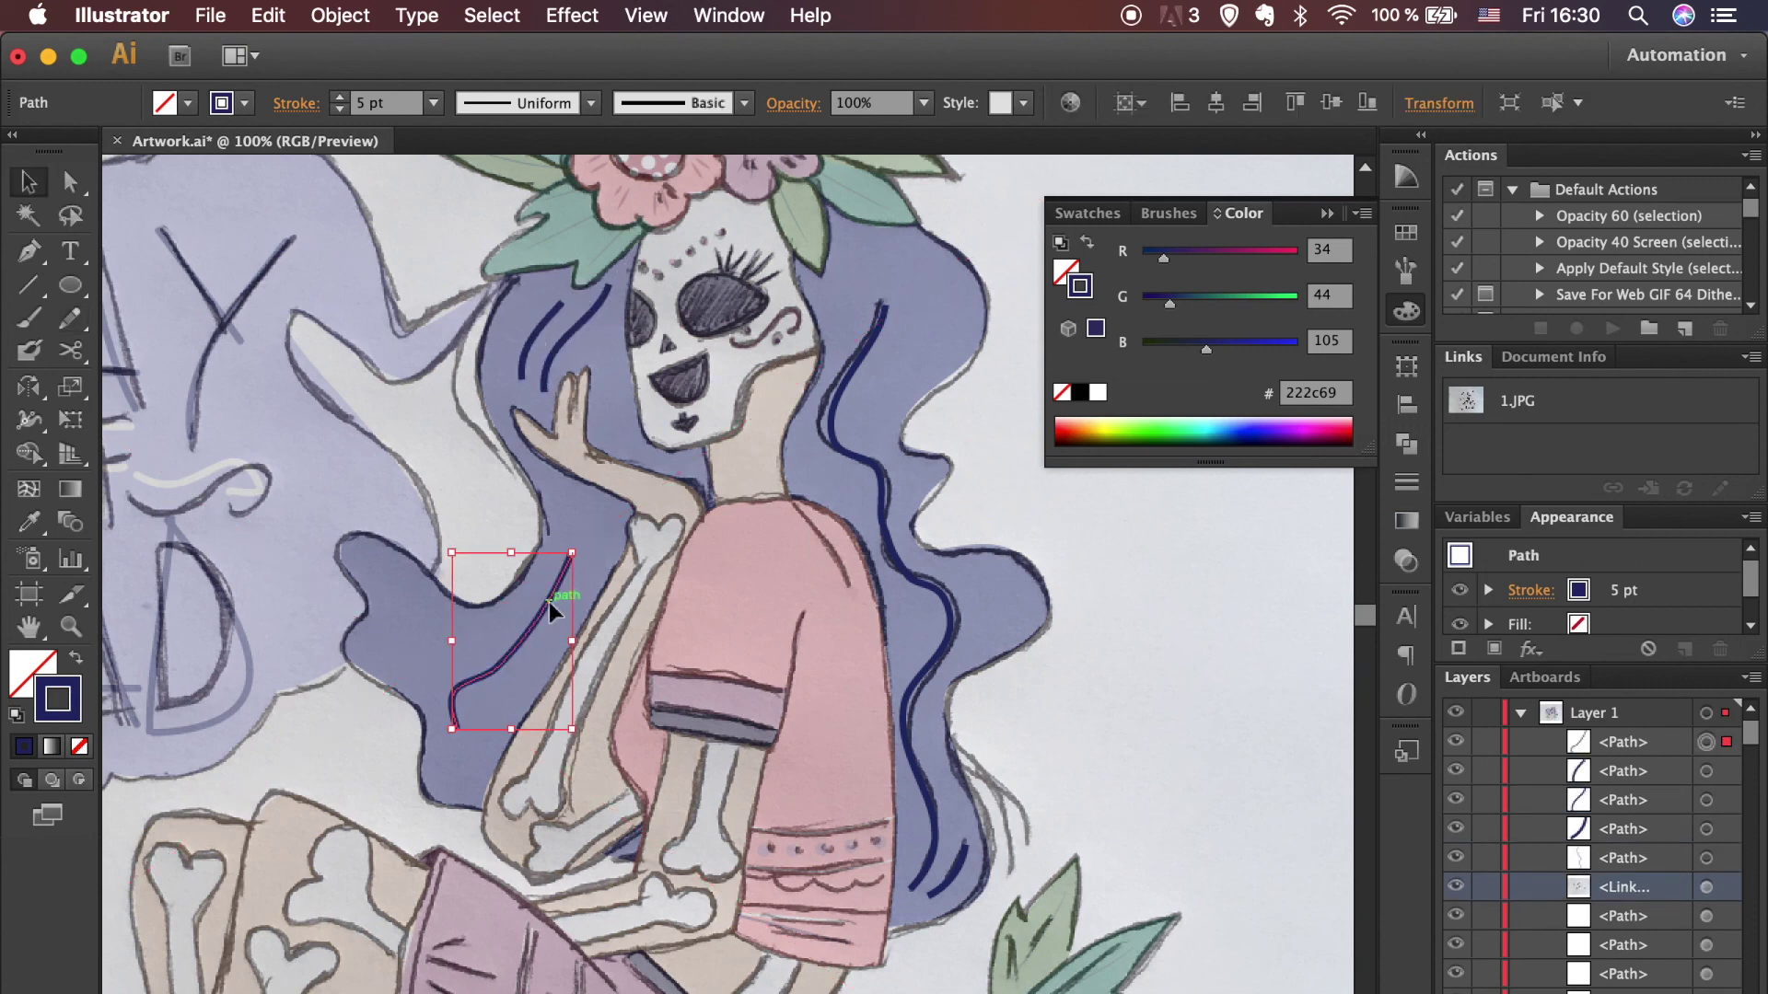
shift+click(557, 364)
shift+click(530, 327)
shift+click(882, 331)
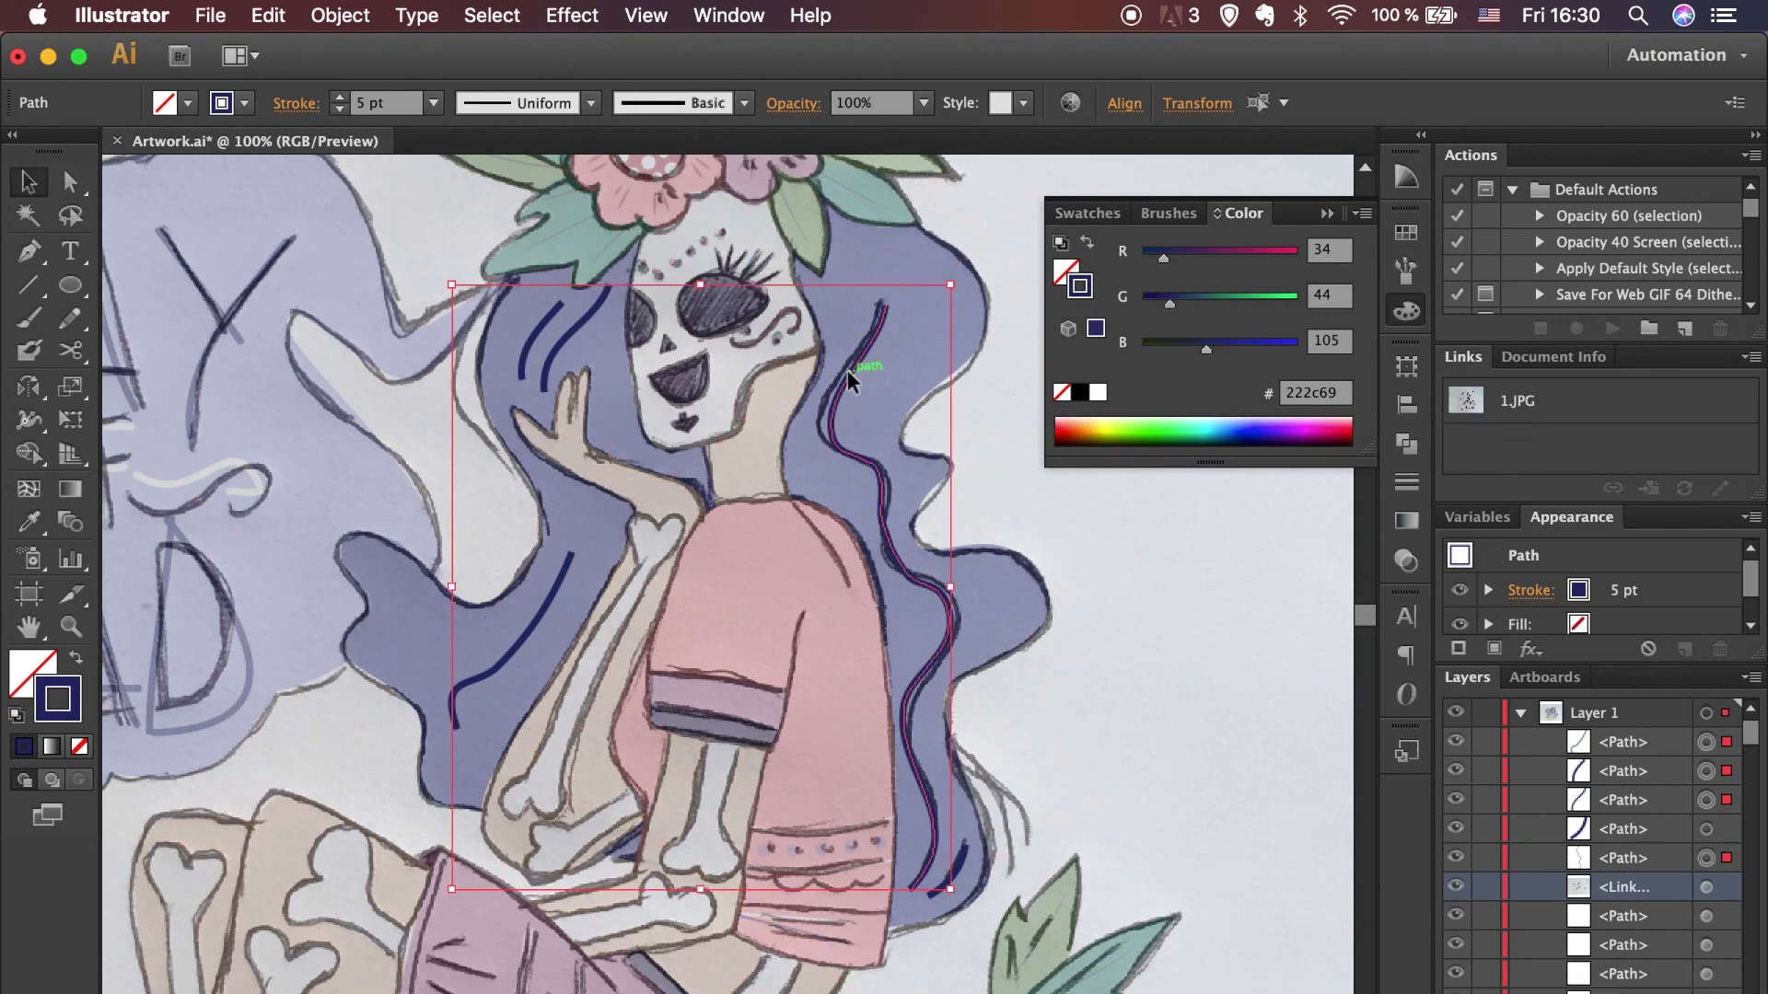
click(591, 102)
click(1168, 824)
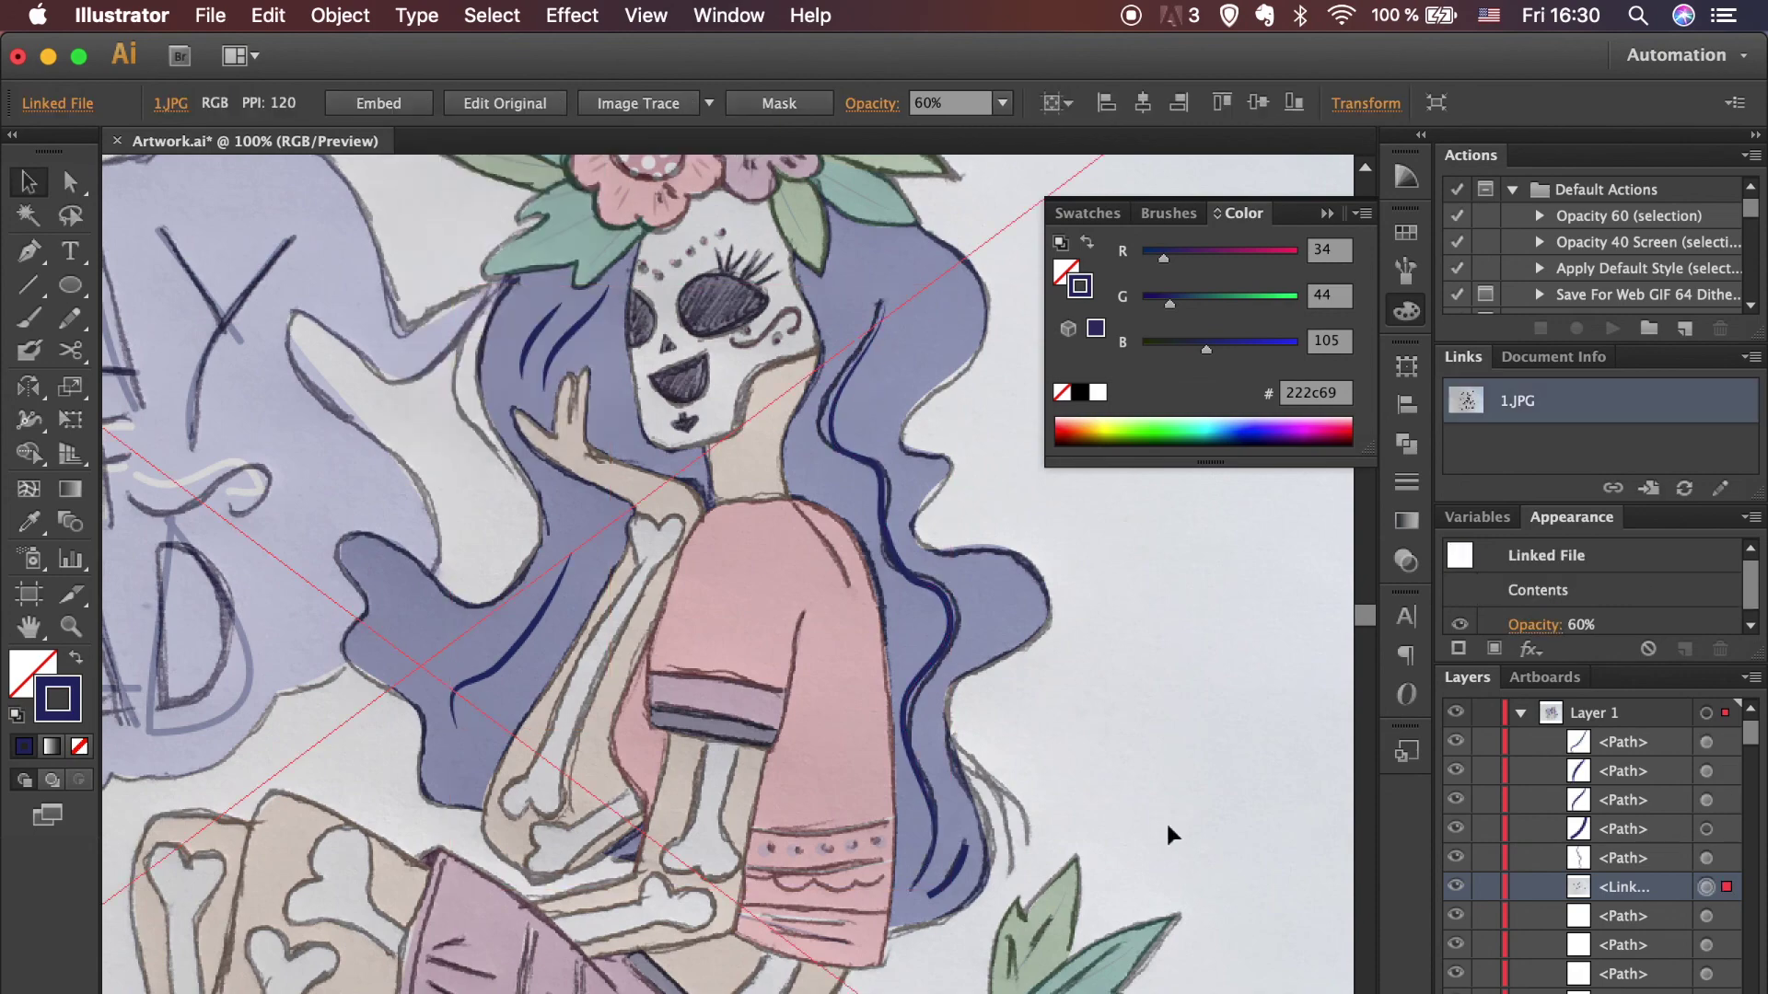
scroll(1489, 886, down, 1)
click(1460, 829)
key(super+minus)
key(super+minus)
key(super+minus)
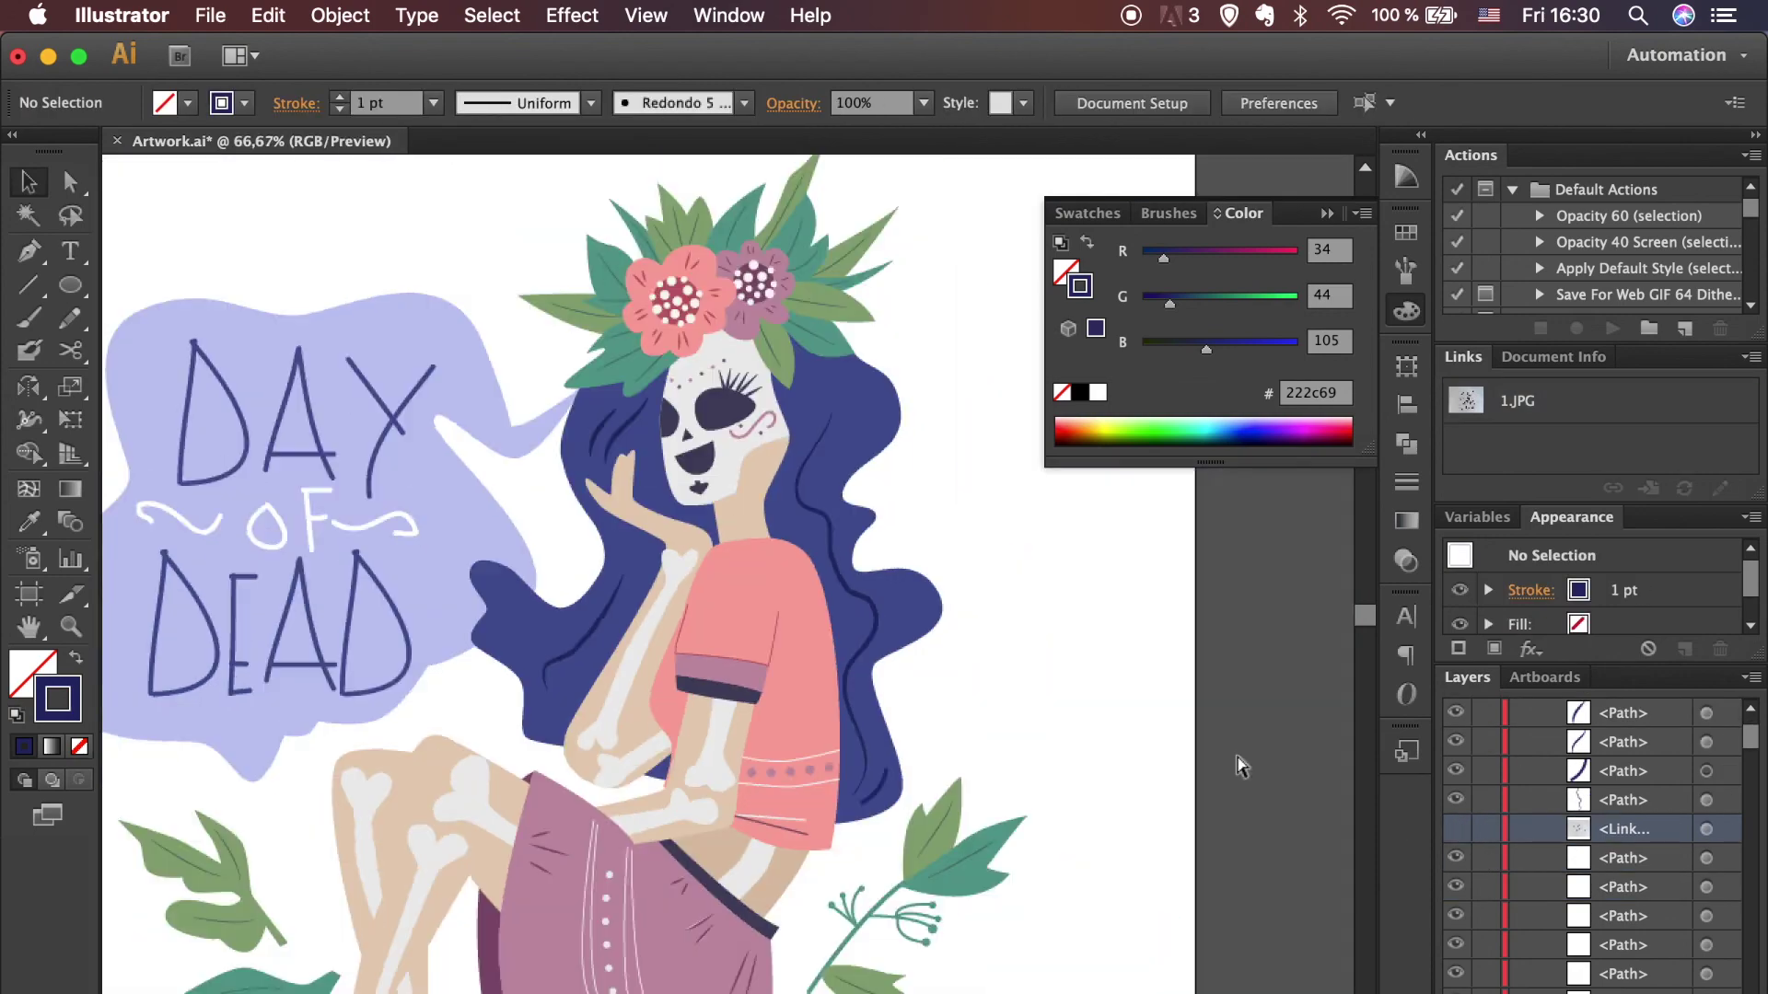
Step: Draw two more Pencil strands along the hair's right edge and beside the face, then zoom out
key(super+equal)
key(super+equal)
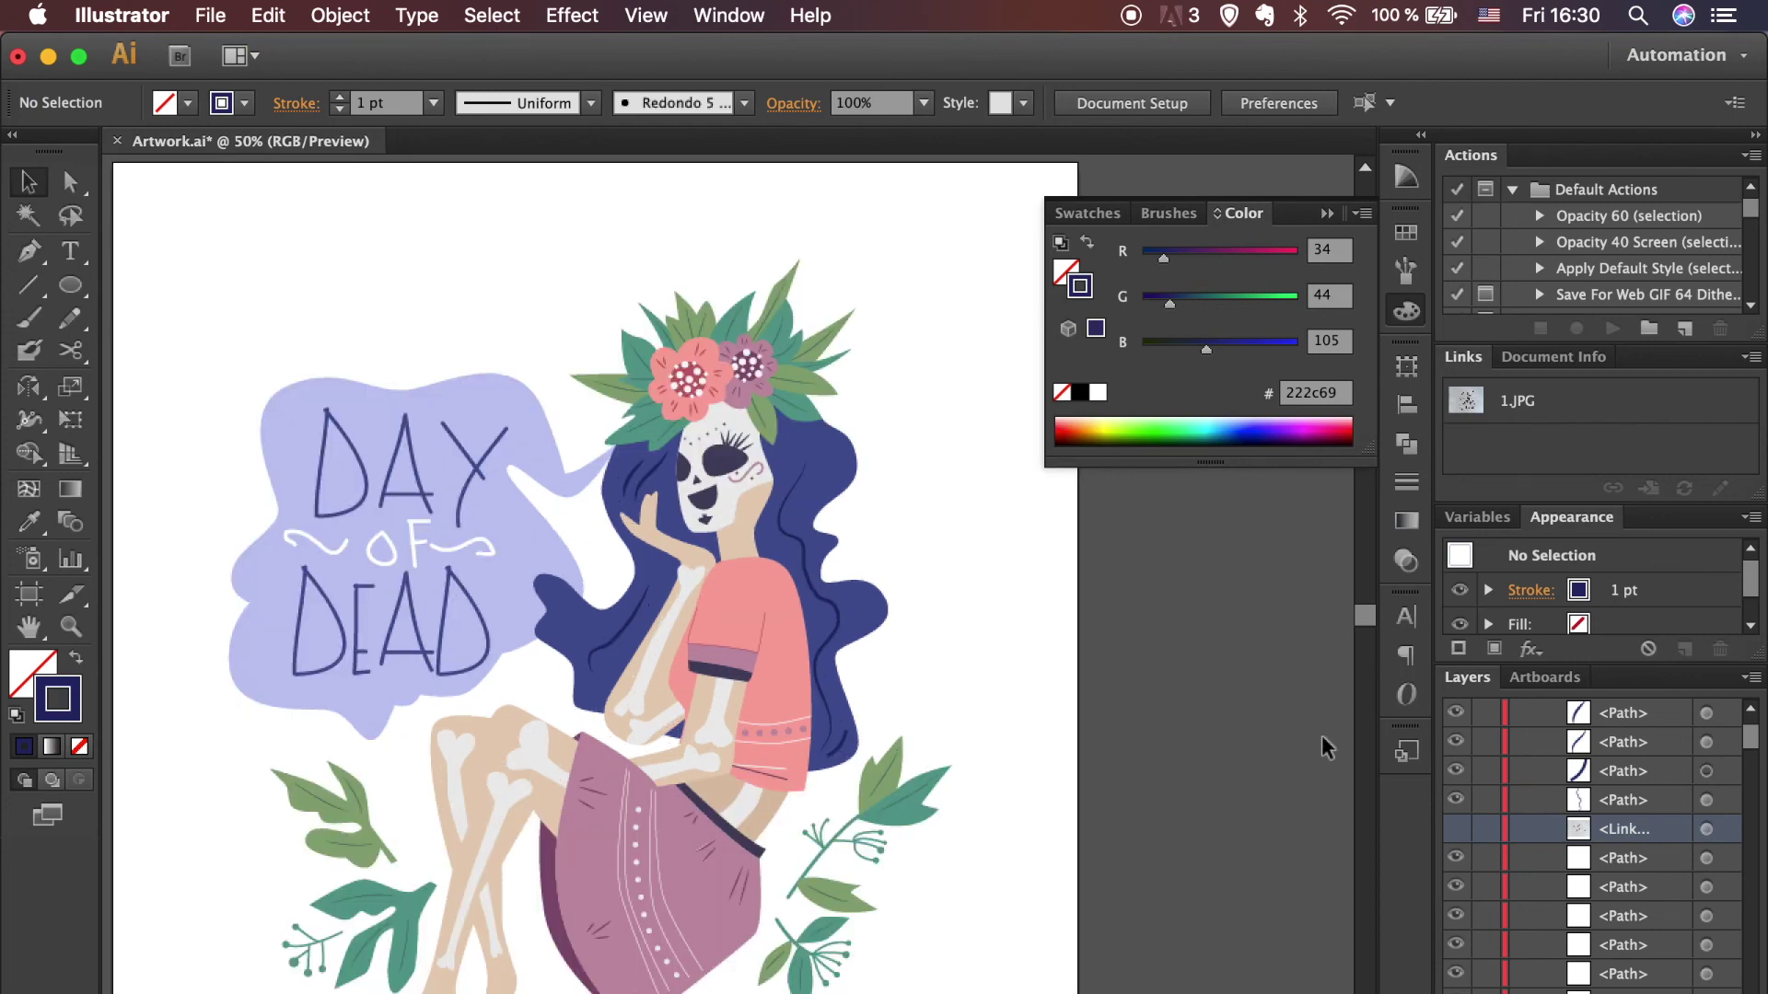
click(838, 612)
key(super+equal)
click(70, 318)
click(156, 312)
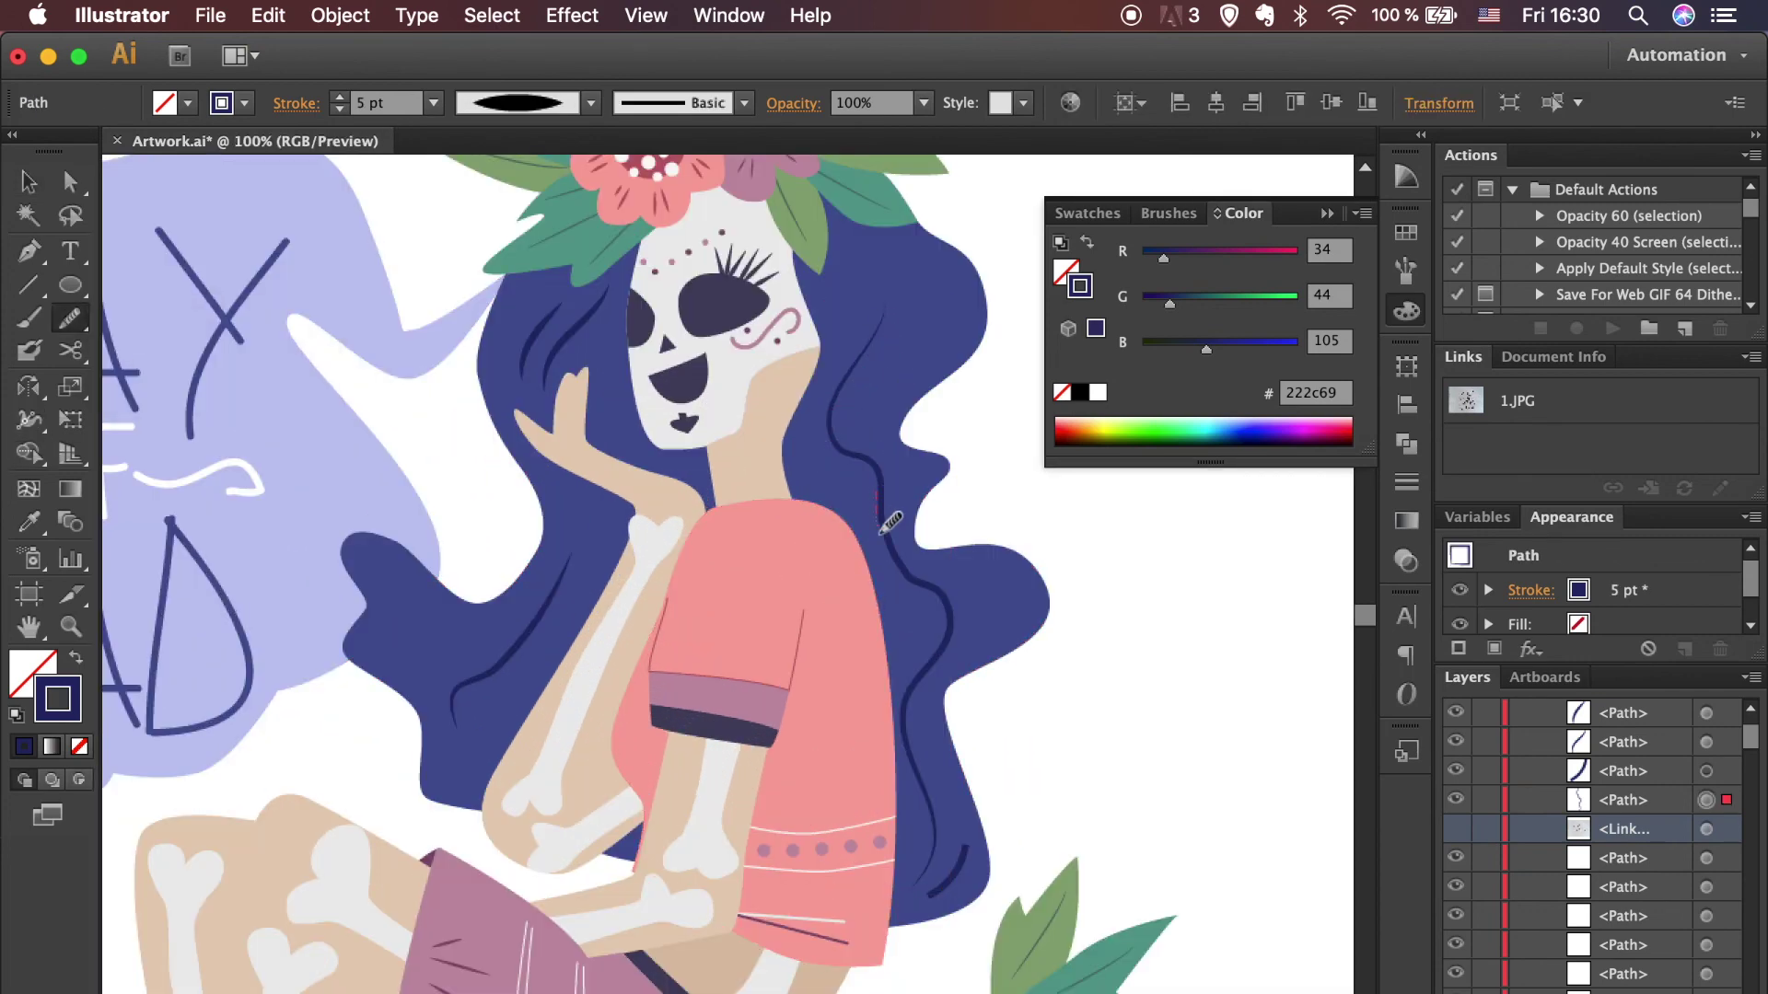
drag(928, 581, 937, 586)
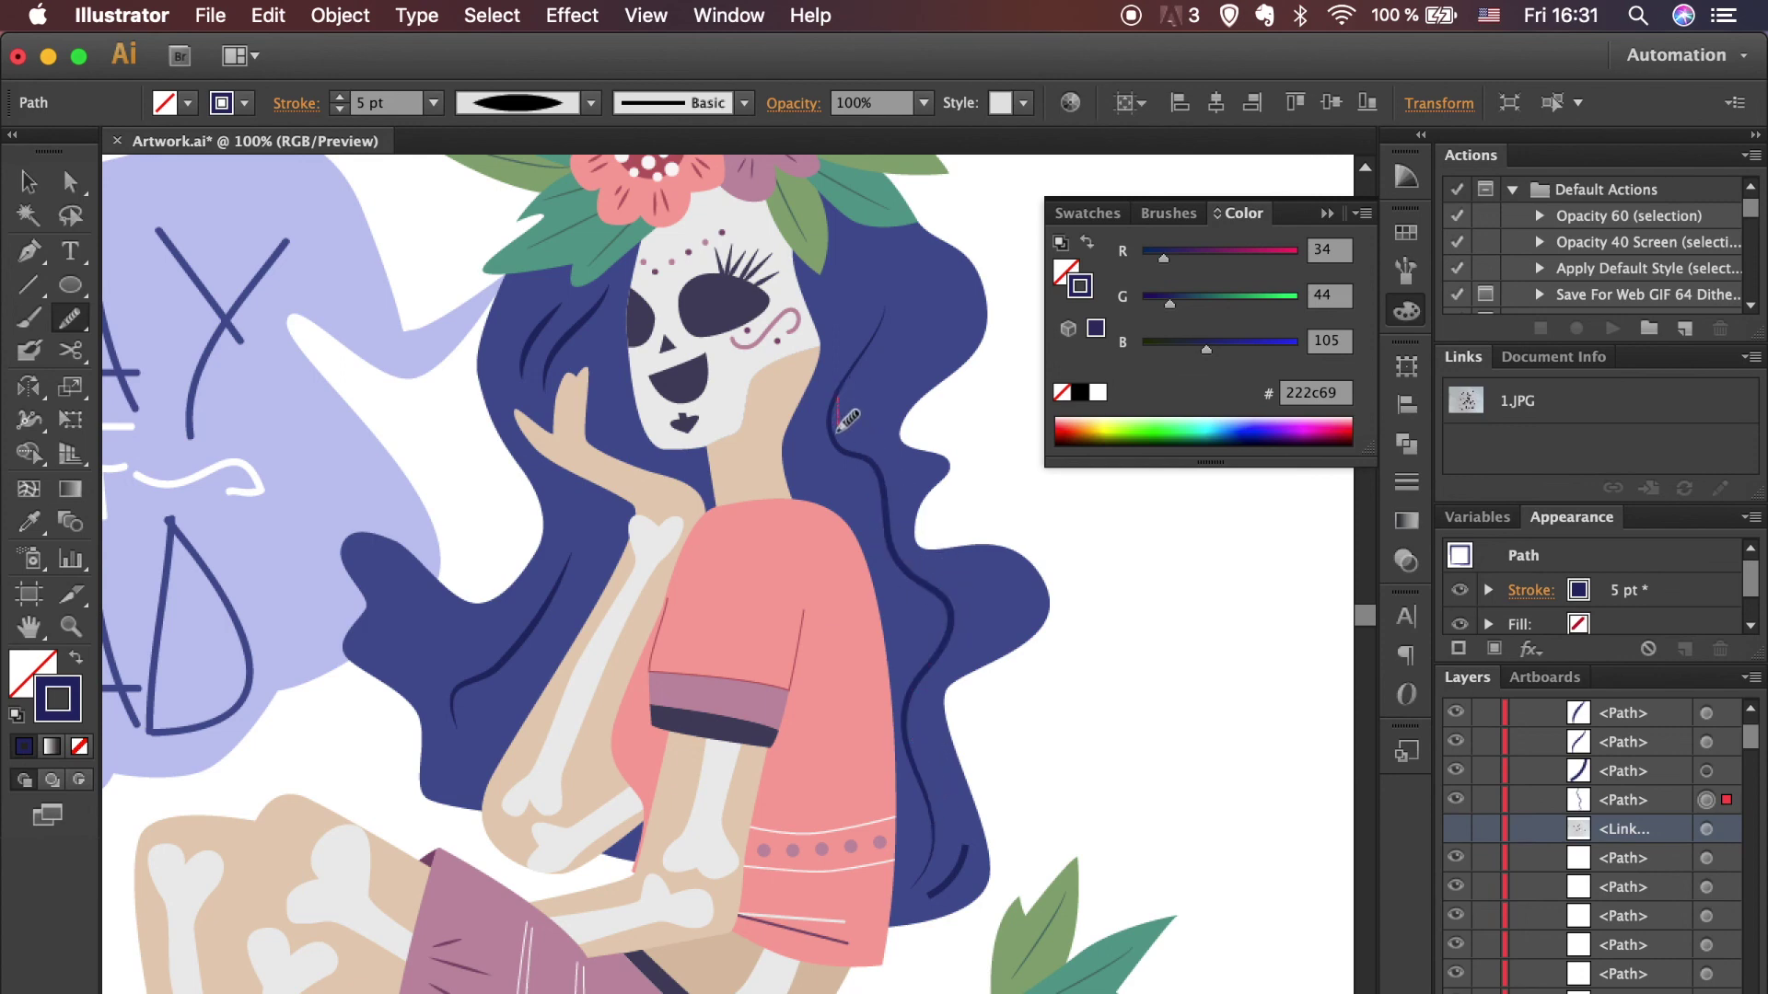
drag(469, 700, 460, 714)
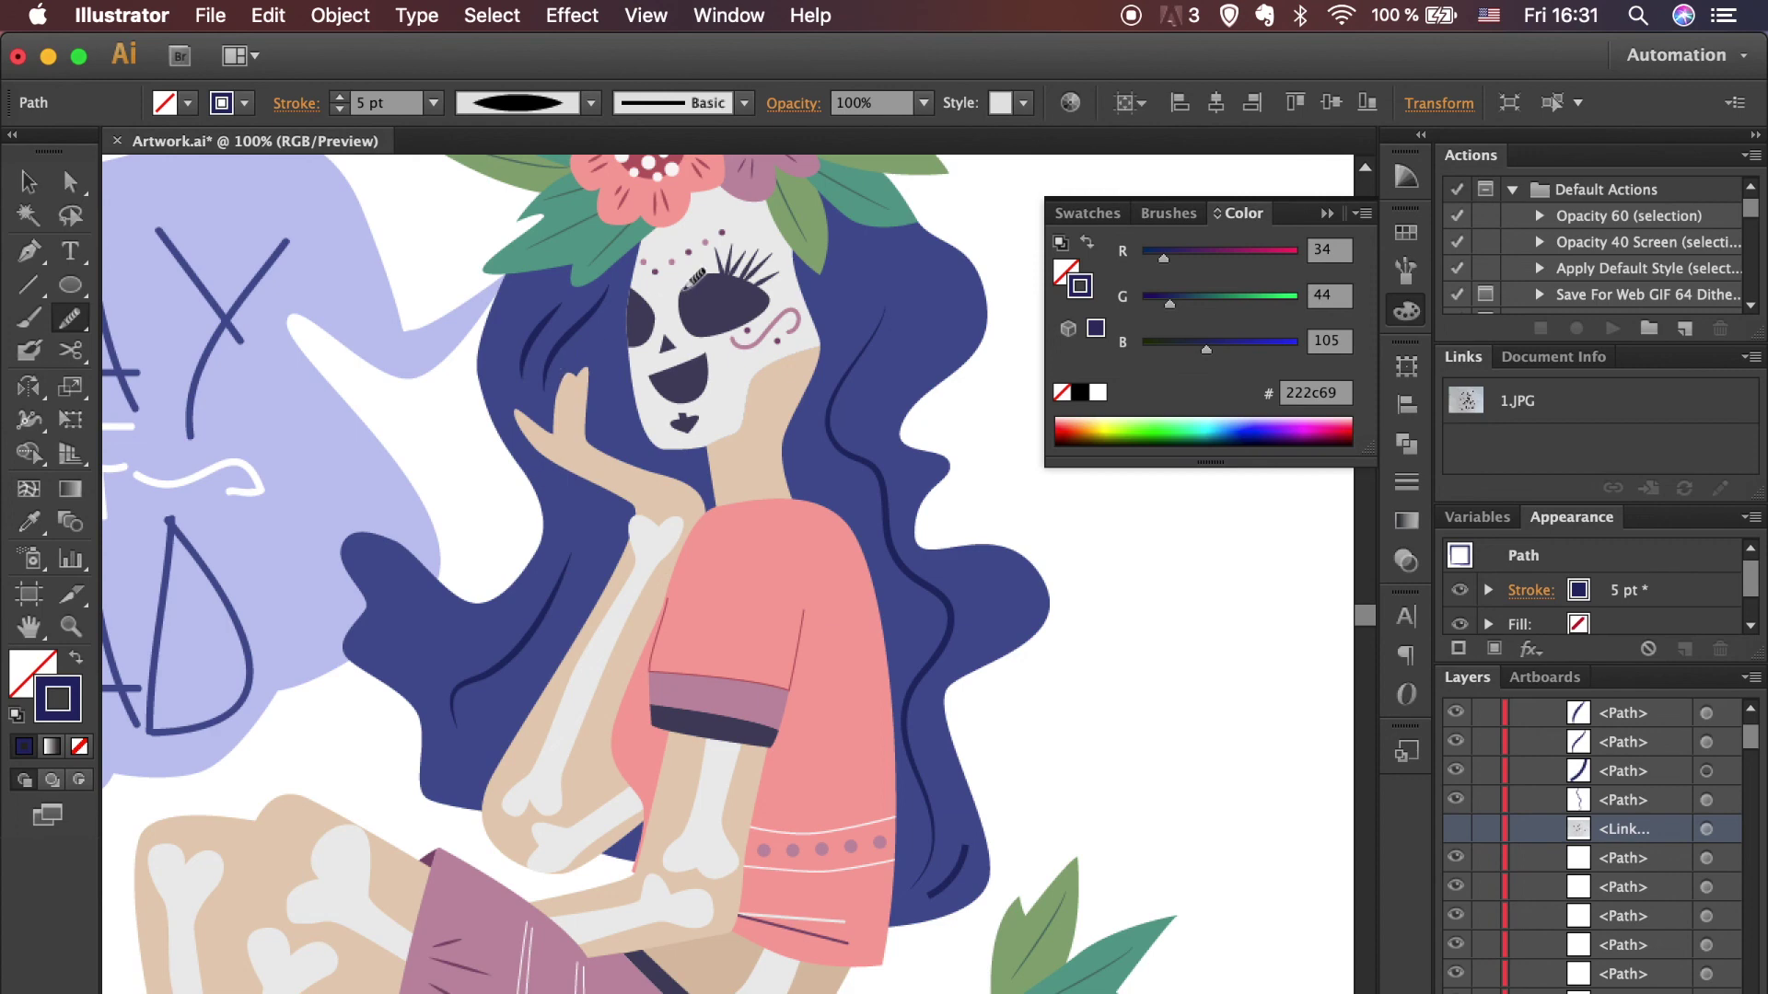
key(v)
click(1068, 698)
key(super+minus)
key(super+minus)
key(super+minus)
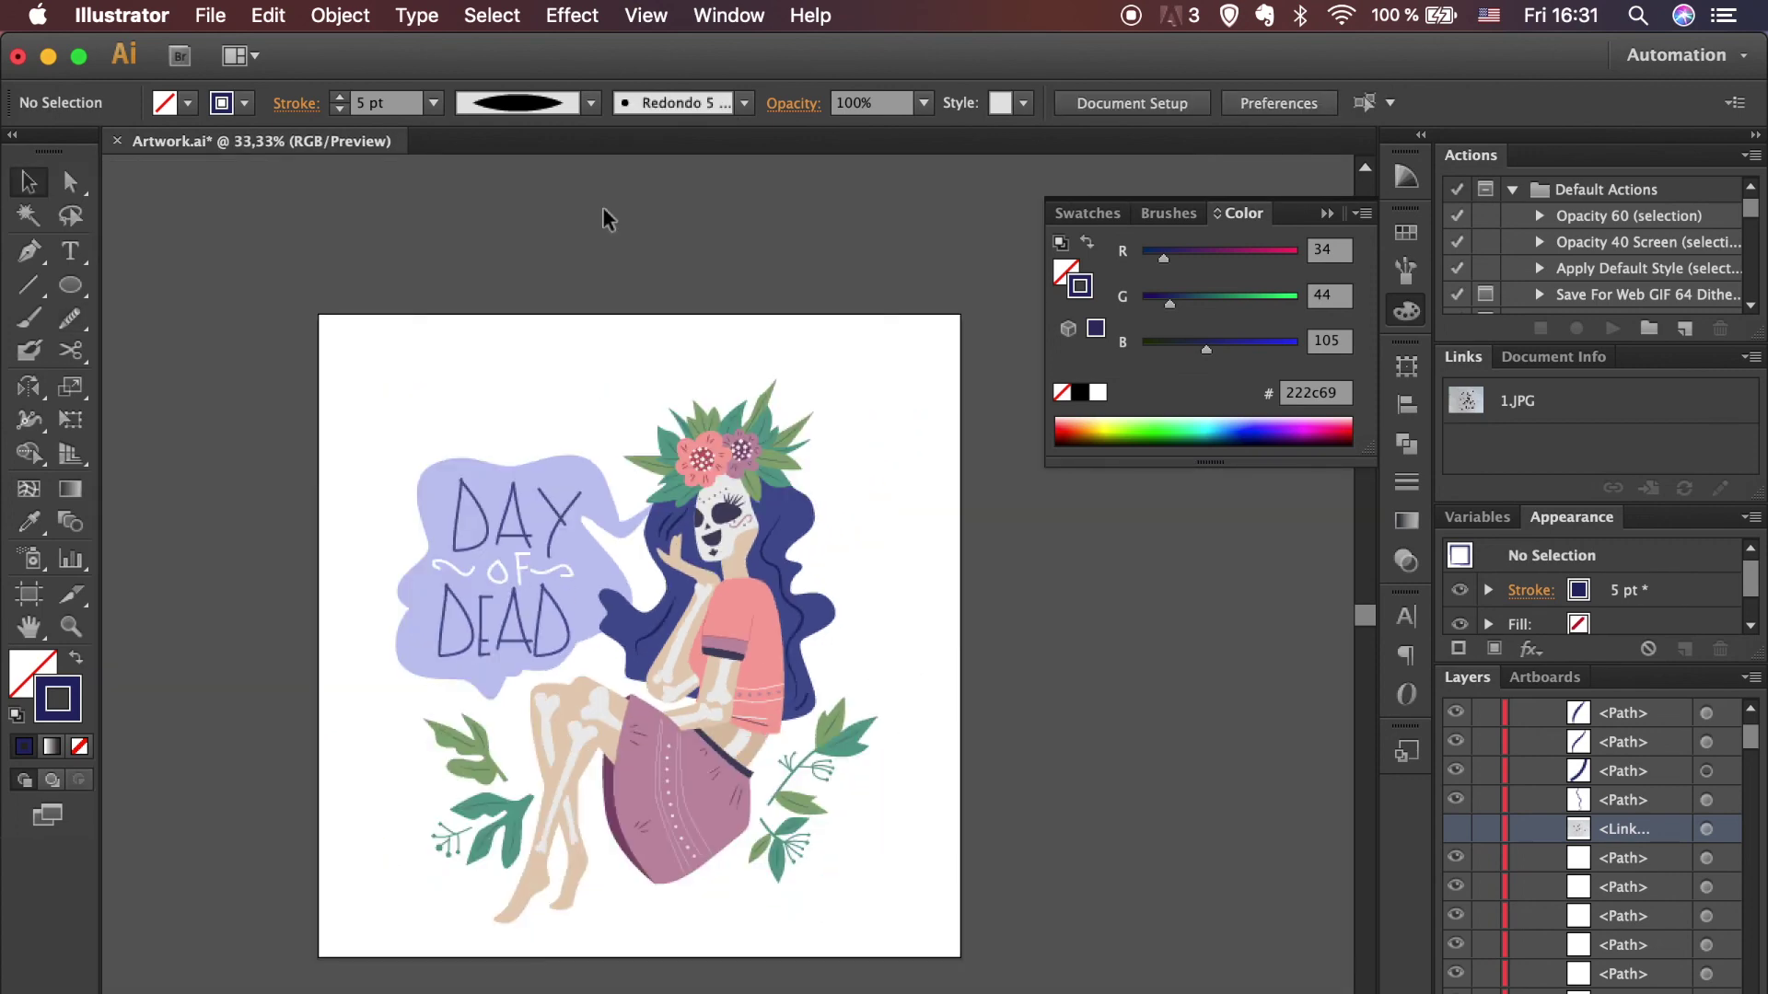
key(super+plus)
key(super+plus)
key(super+plus)
Step: With Direct Selection, pull the A's crossbar end leftward to meet its stroke
scroll(477, 294, left, 10)
key(a)
click(461, 459)
drag(470, 477, 434, 444)
scroll(489, 544, up, 5)
drag(854, 626, 807, 628)
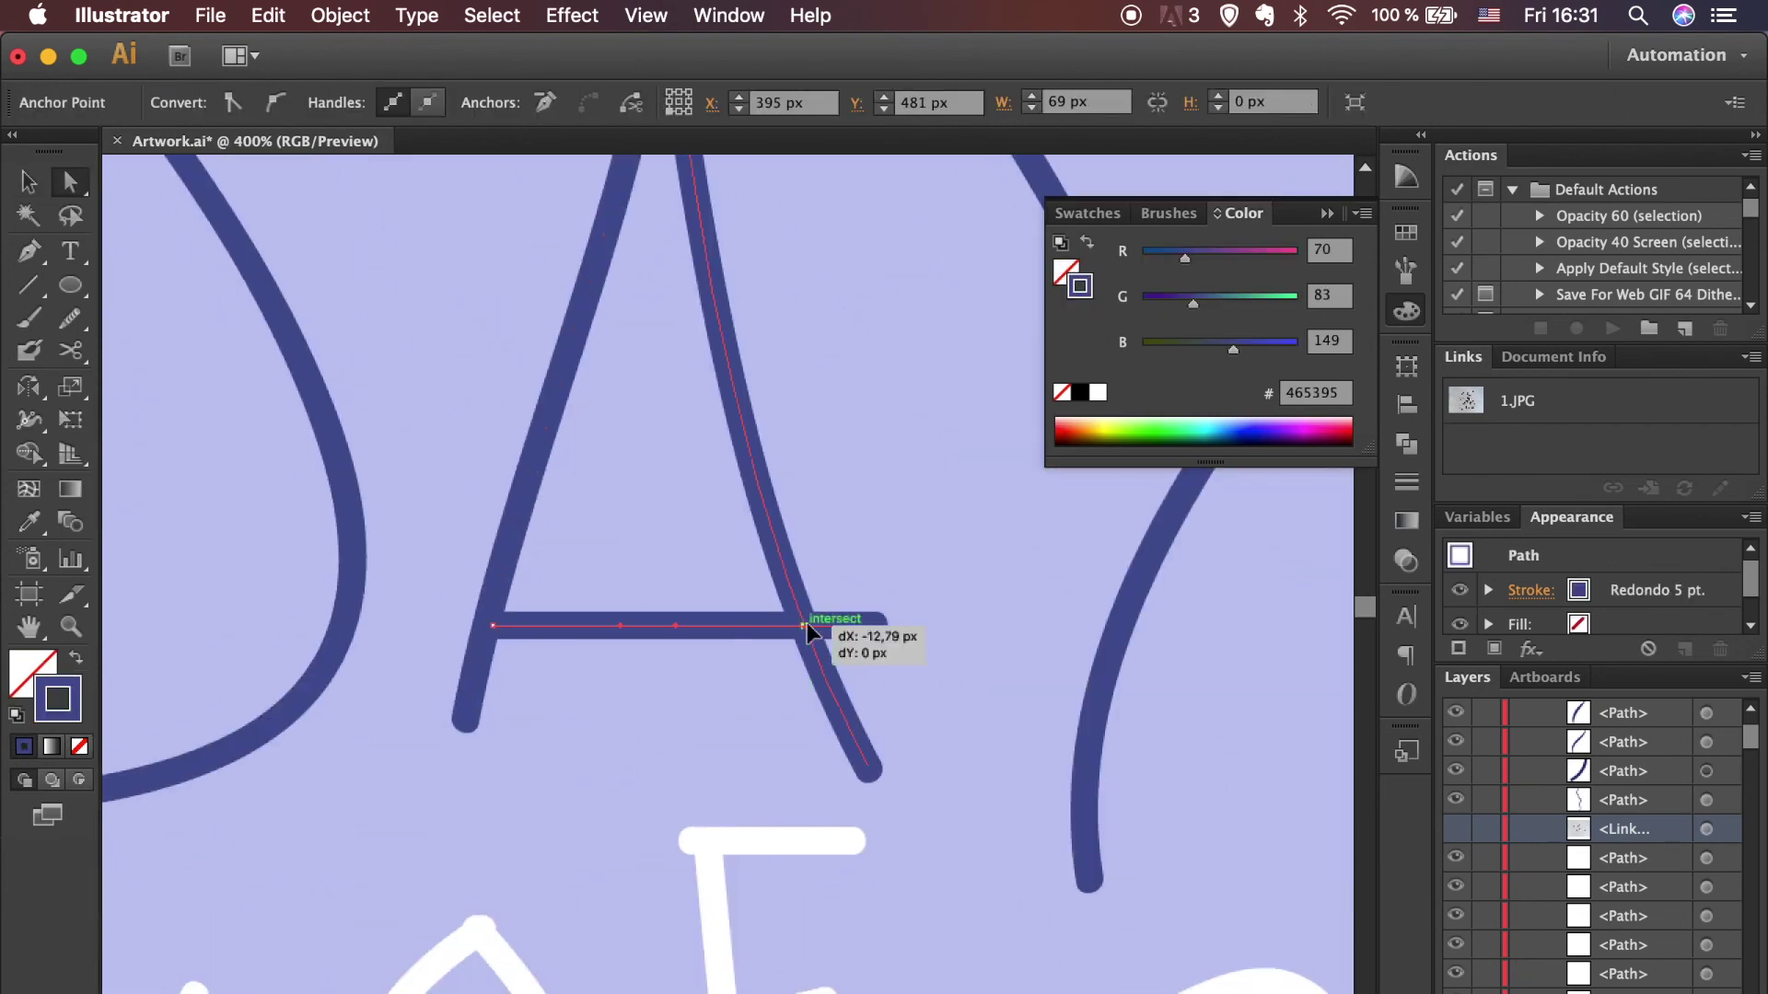
Step: Adjust the corner anchors on the D's curve, the next letter and the A's apex
scroll(473, 378, up, 5)
click(493, 392)
scroll(700, 552, down, 5)
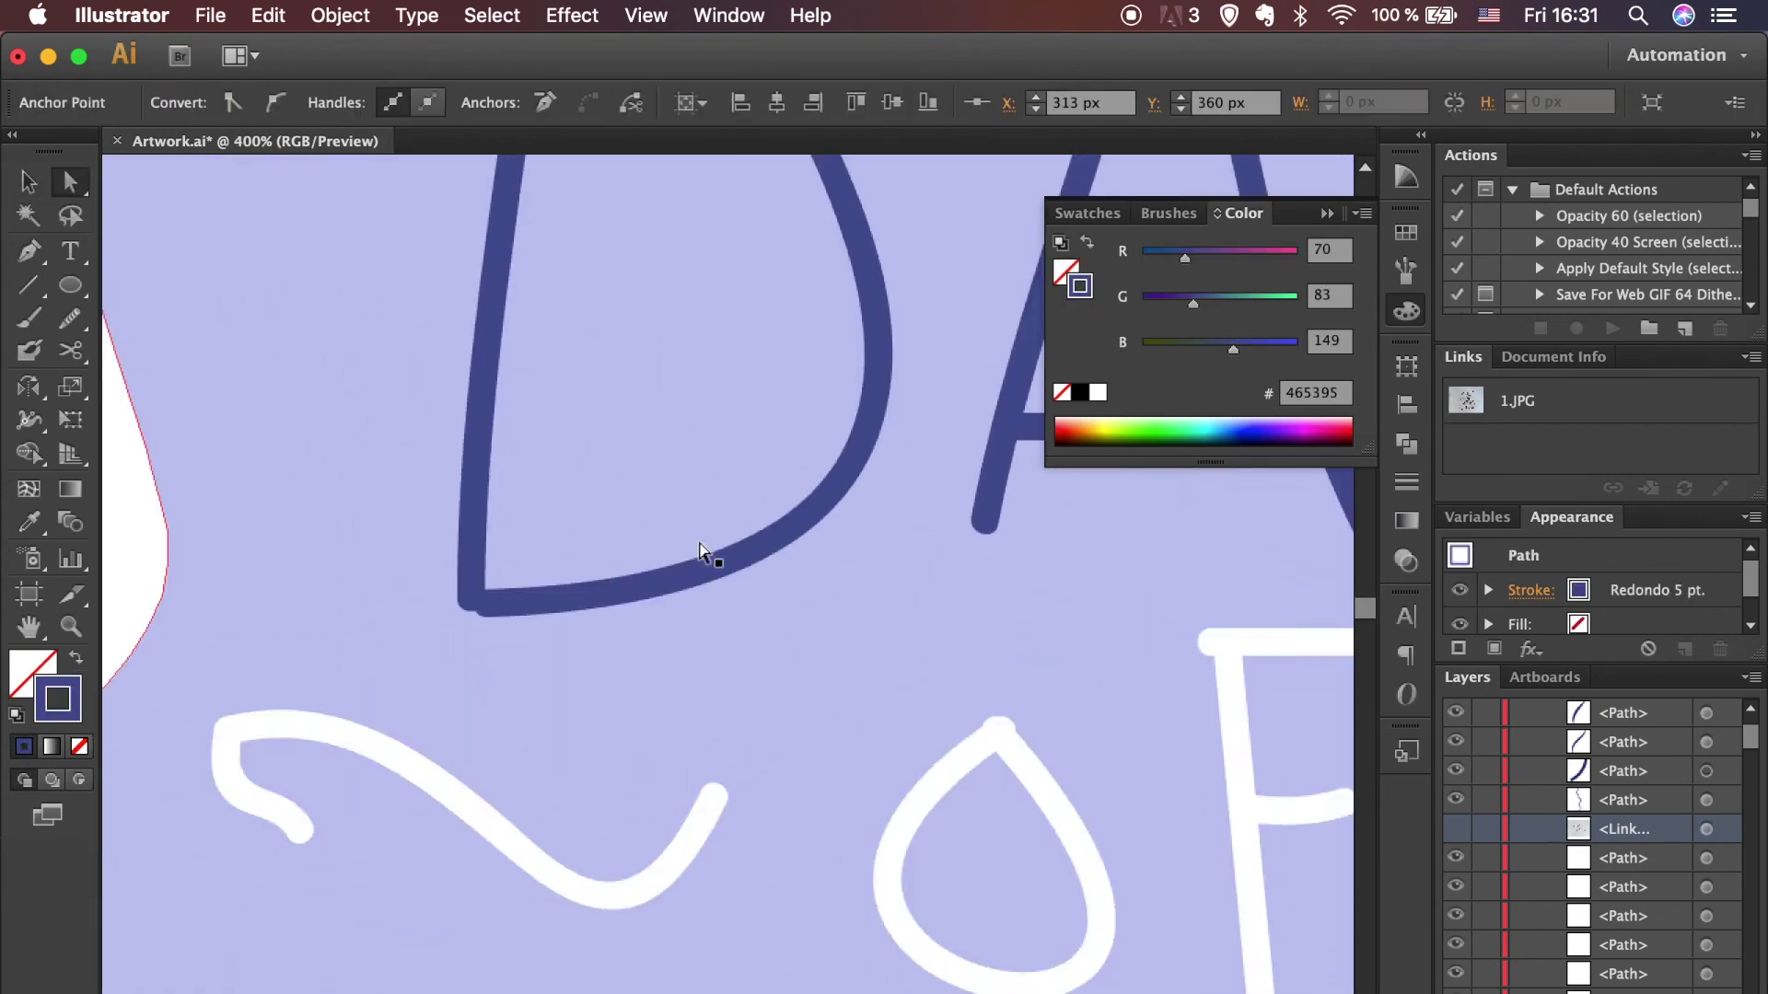
scroll(700, 552, up, 10)
scroll(580, 190, right, 5)
click(866, 502)
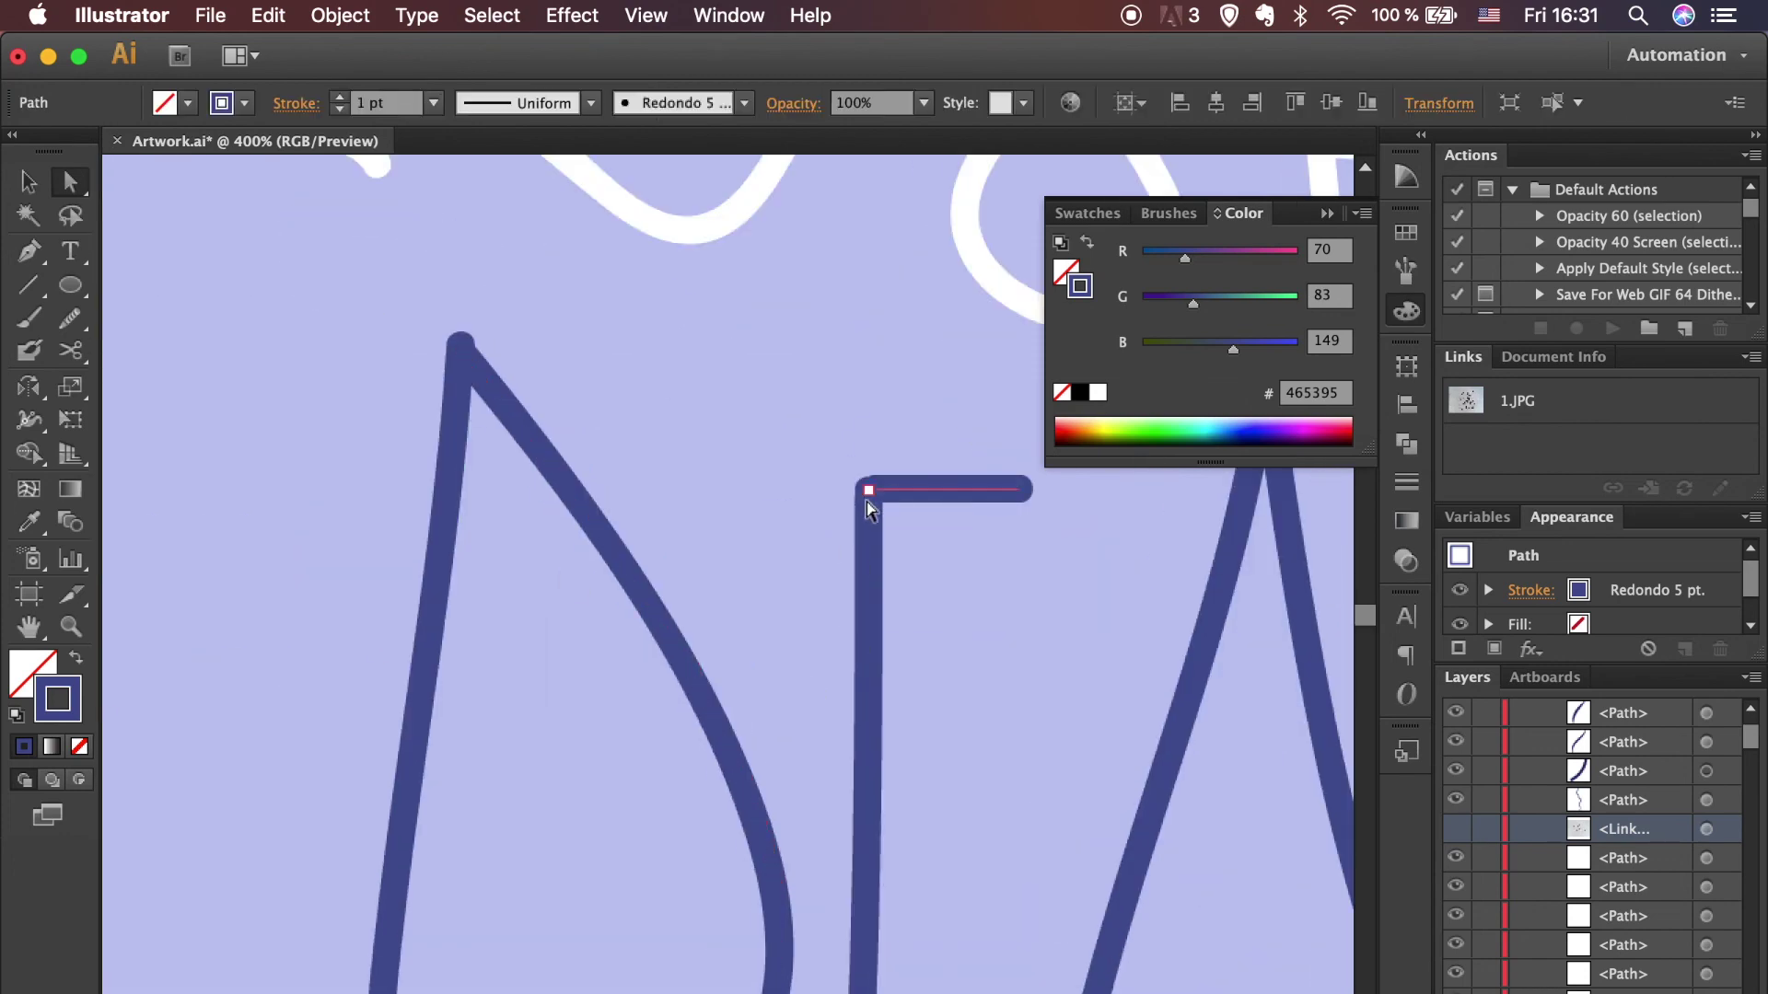
scroll(867, 511, down, 5)
click(790, 620)
scroll(845, 821, right, 5)
scroll(948, 829, up, 5)
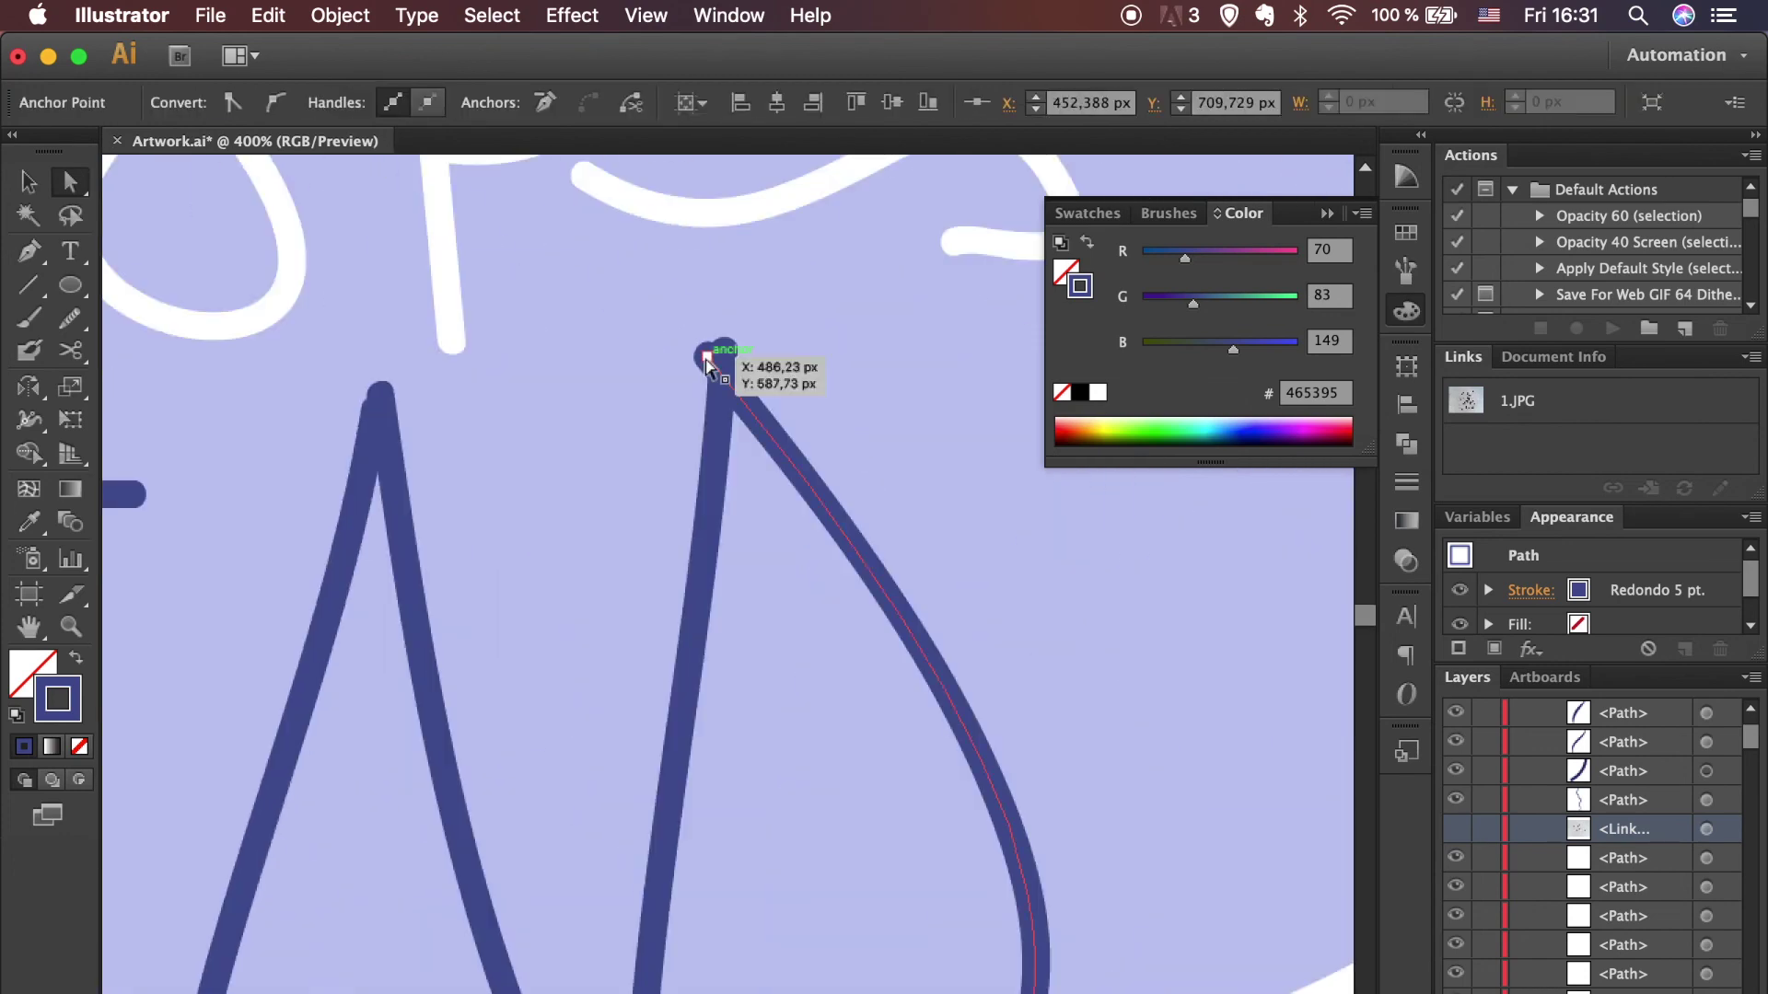
scroll(706, 364, down, 5)
Step: Return to the Selection tool, check the speech bubble, and clear the selection
key(v)
click(730, 375)
scroll(730, 375, down, 5)
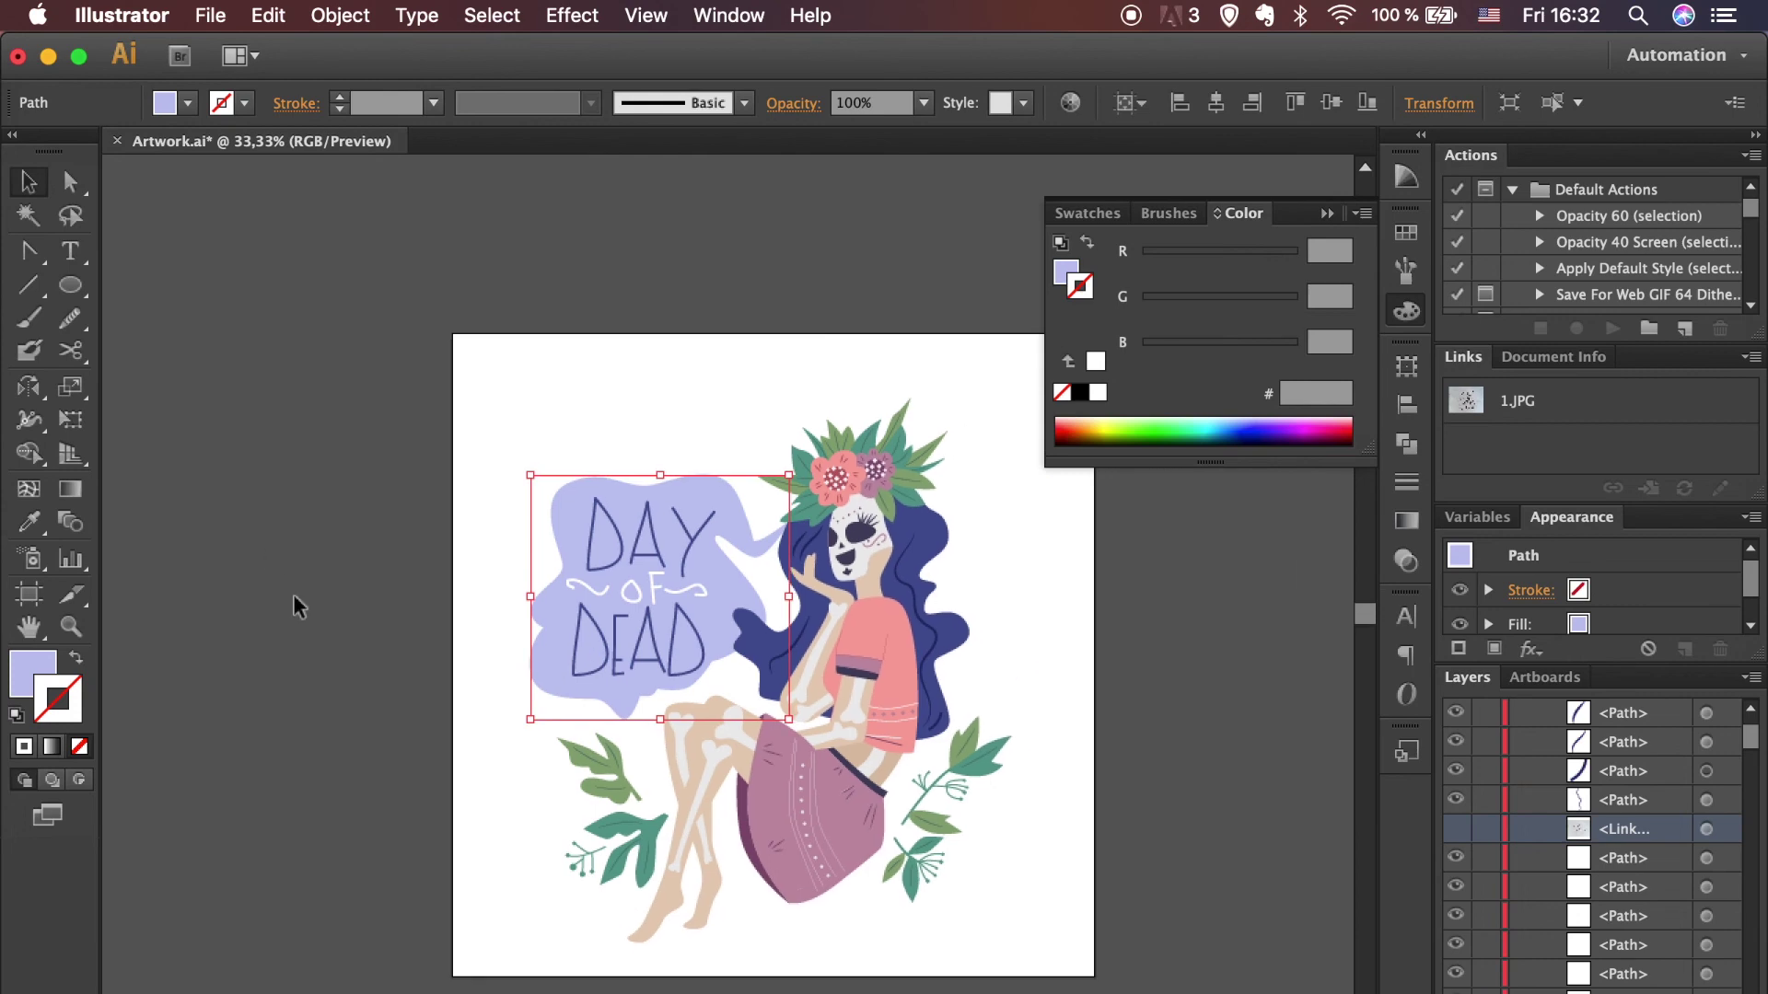
click(293, 594)
click(211, 15)
Step: Export the artboard as Artwork.png at Medium (150 ppi) with a white background
click(273, 506)
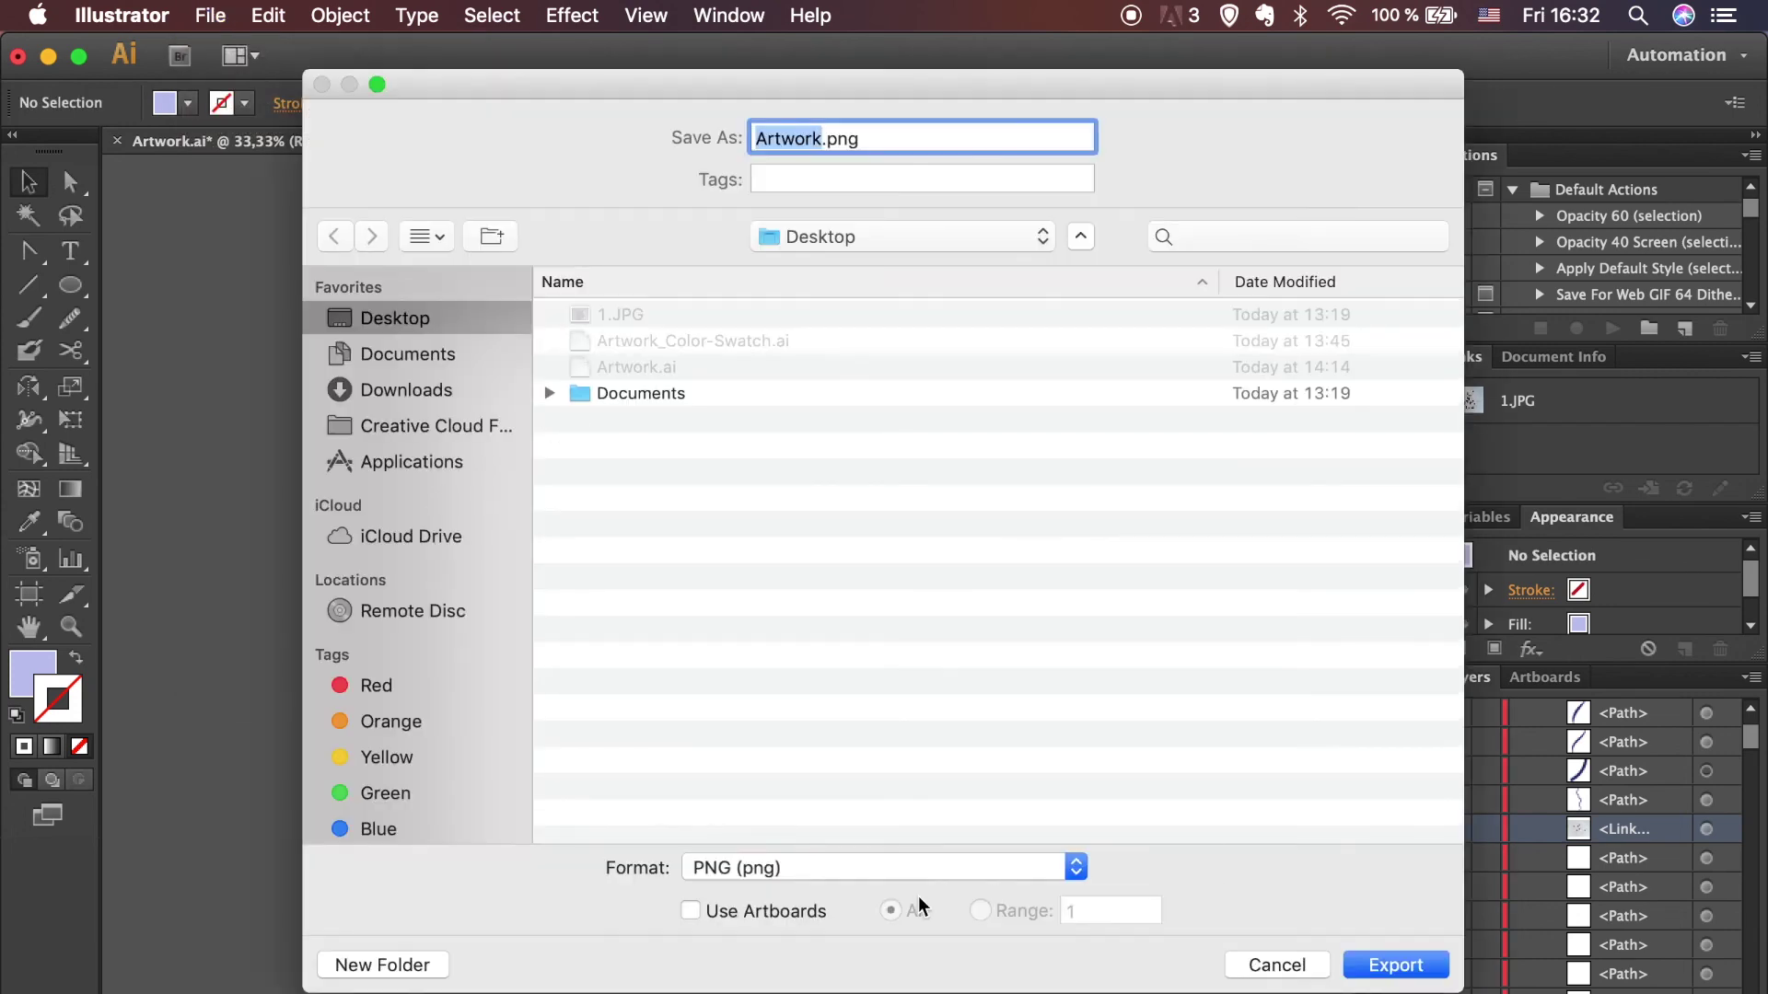
click(919, 908)
click(1391, 964)
click(489, 689)
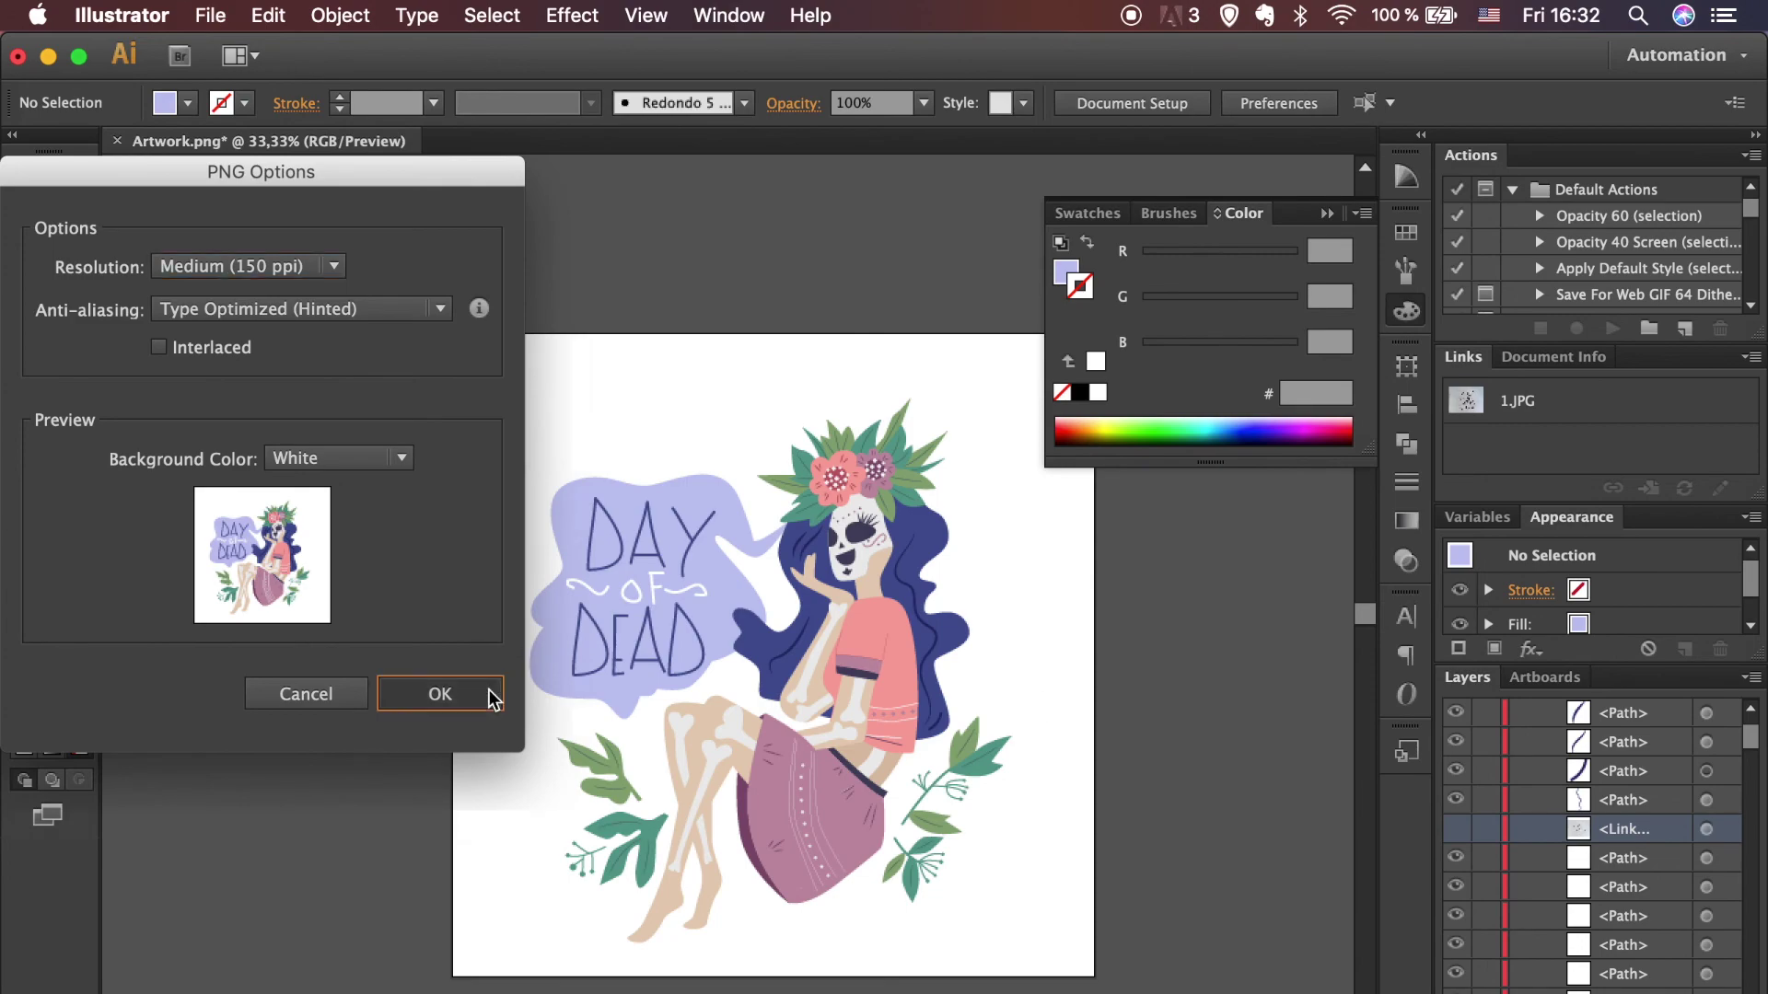